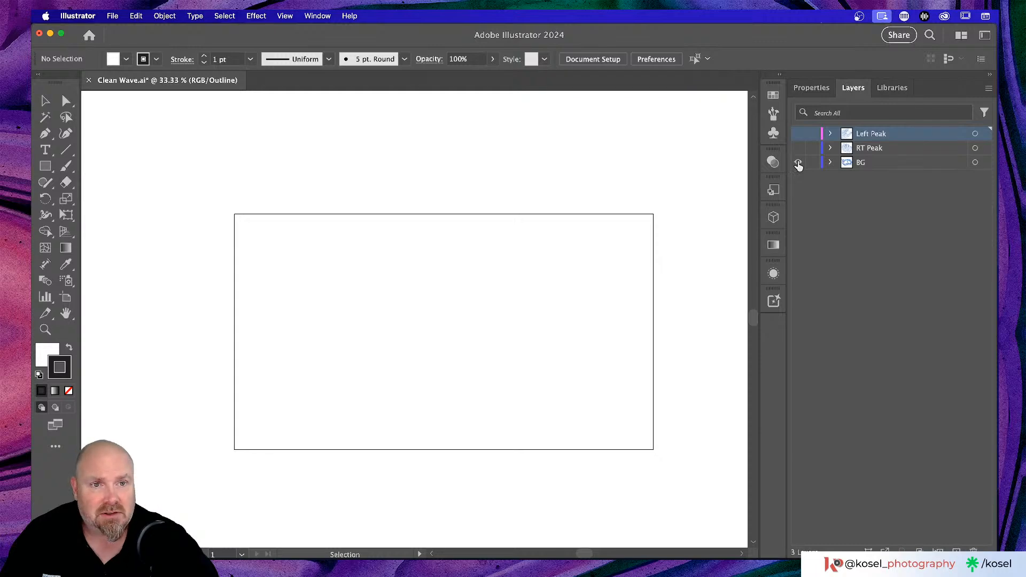
- Show the RT Peak and Left Peak layers together with the BG layer
click(798, 148)
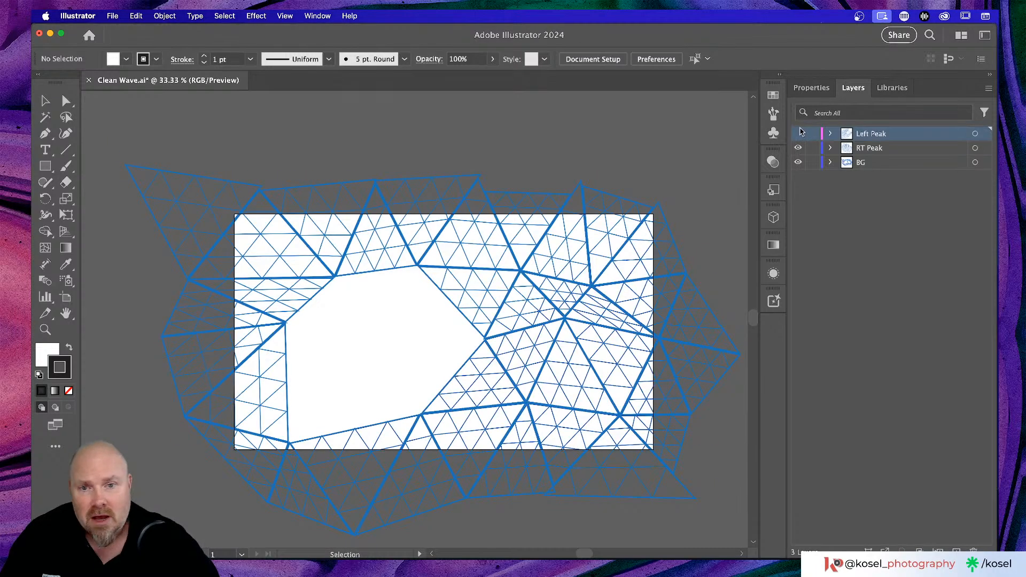
click(798, 133)
scroll(725, 368, up, 3)
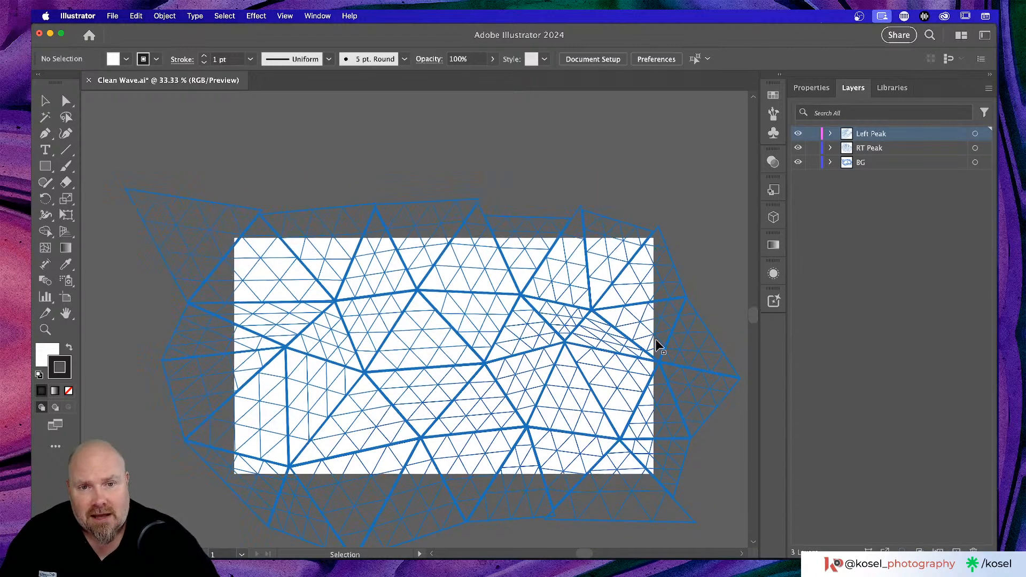
scroll(700, 200, right, 2)
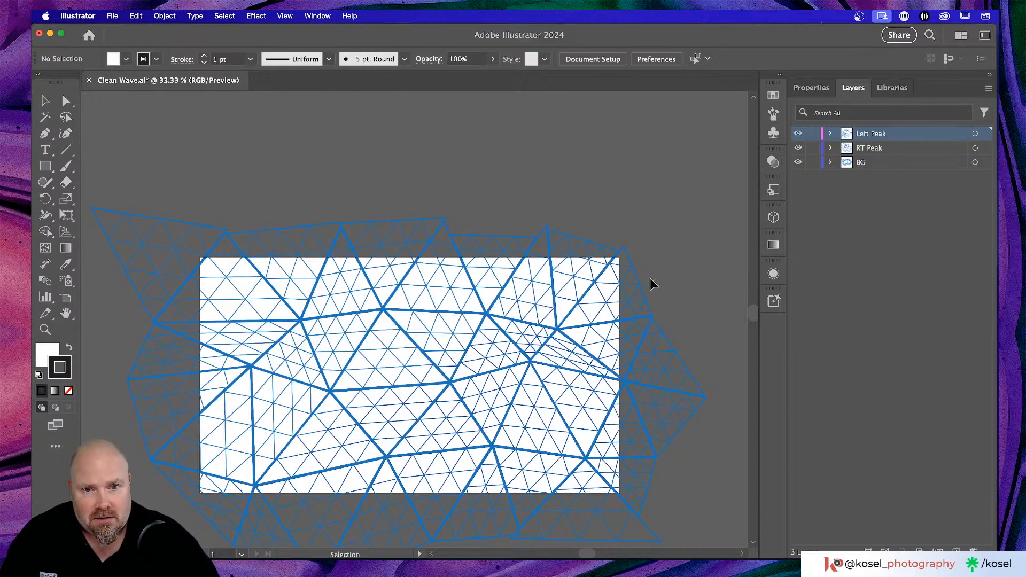
- Duplicate the triangle group at the artboard's upper-right corner and place the copy on the empty canvas beyond the mesh
click(585, 239)
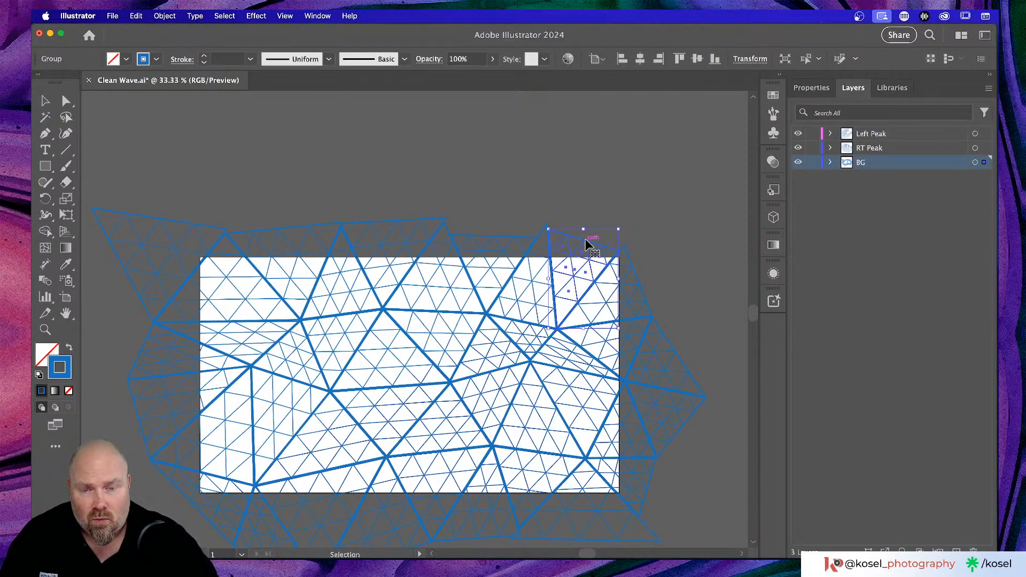
drag(586, 238, 686, 124)
scroll(662, 264, right, 10)
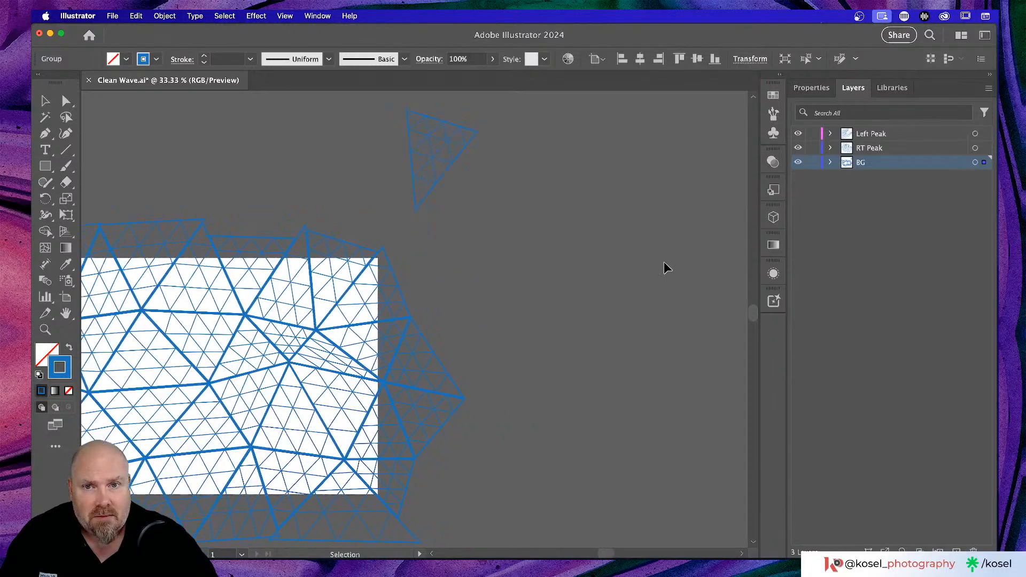
scroll(664, 262, up, 2)
scroll(665, 263, up, 2)
click(391, 220)
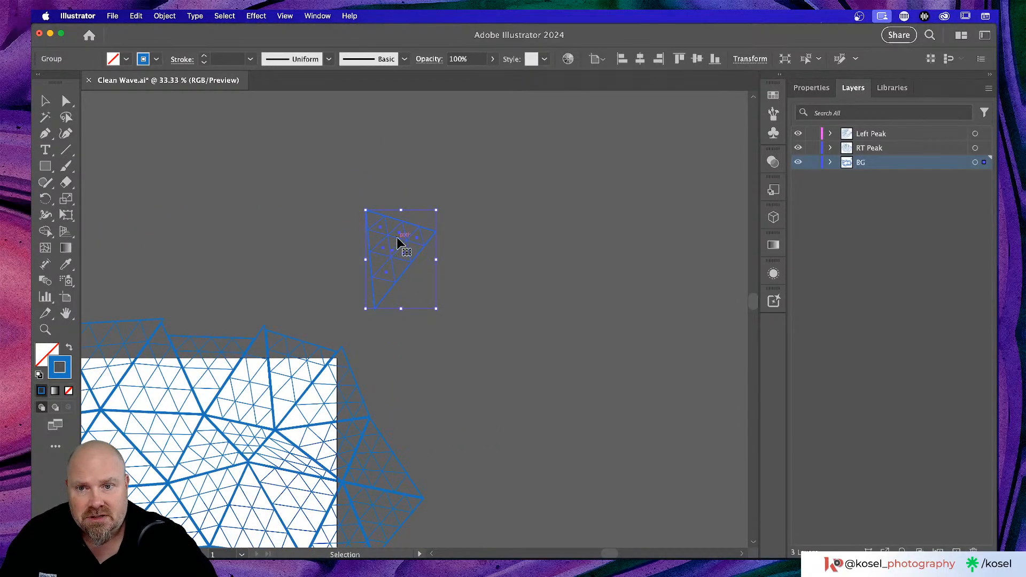
drag(398, 243, 578, 215)
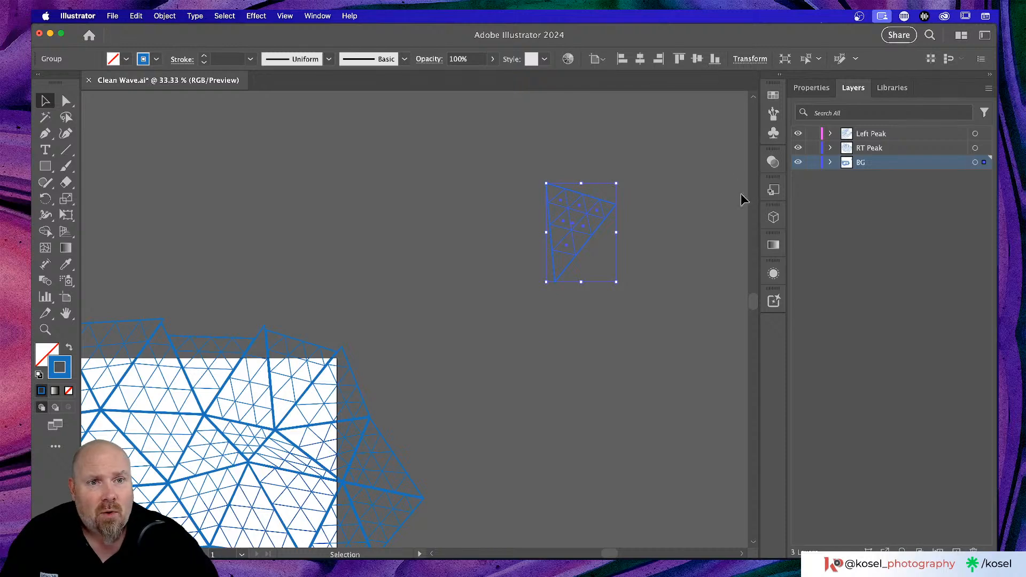
- Set the stroke colour of the copied triangle group to black
click(583, 314)
key(super+equal)
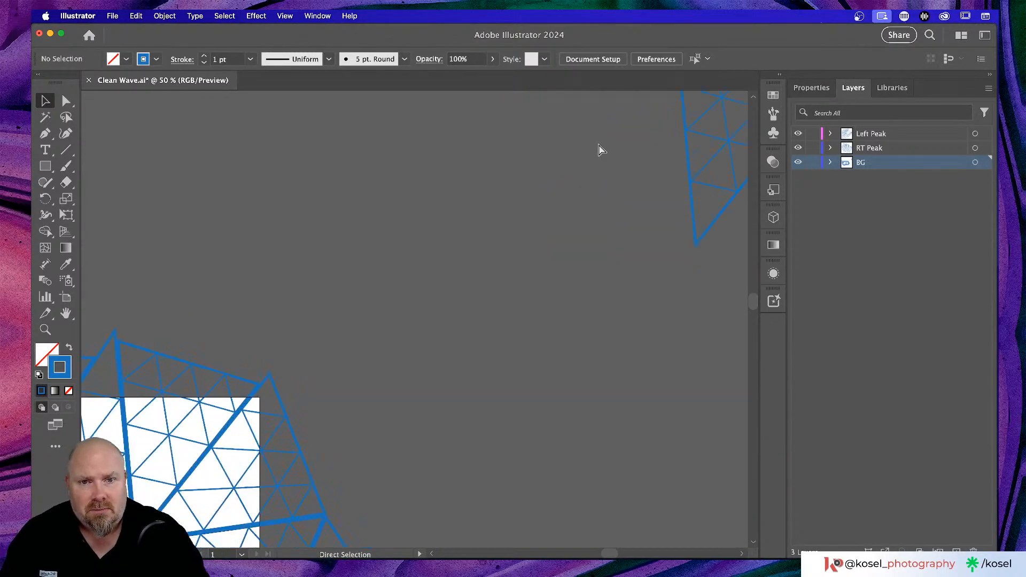
scroll(567, 160, up, 3)
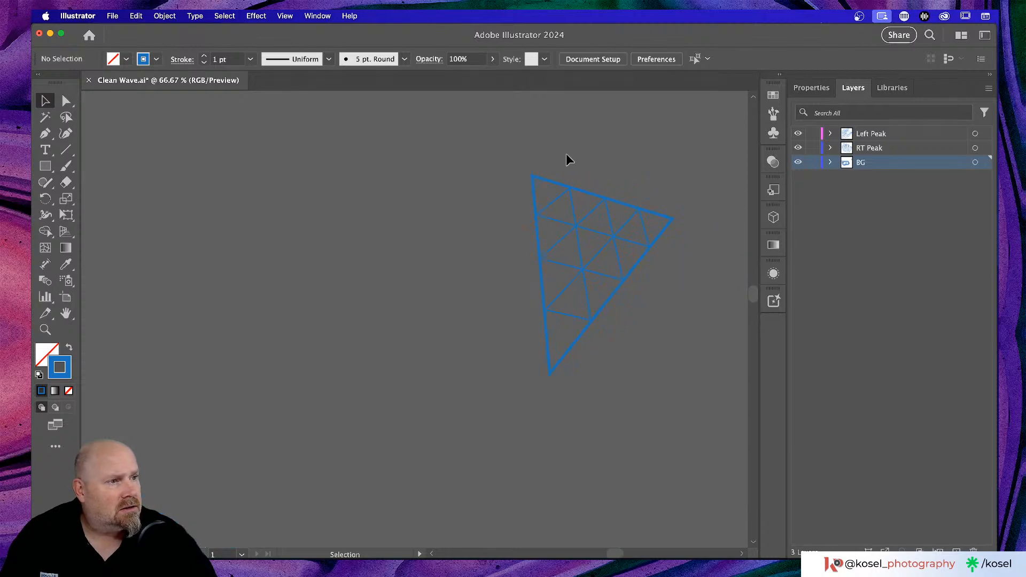
drag(599, 214, 368, 313)
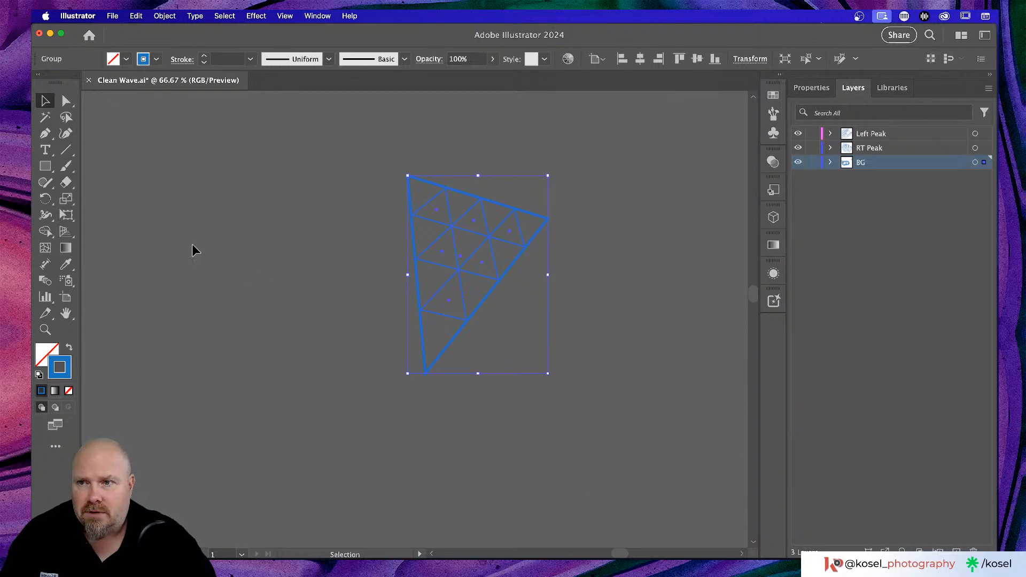
click(143, 59)
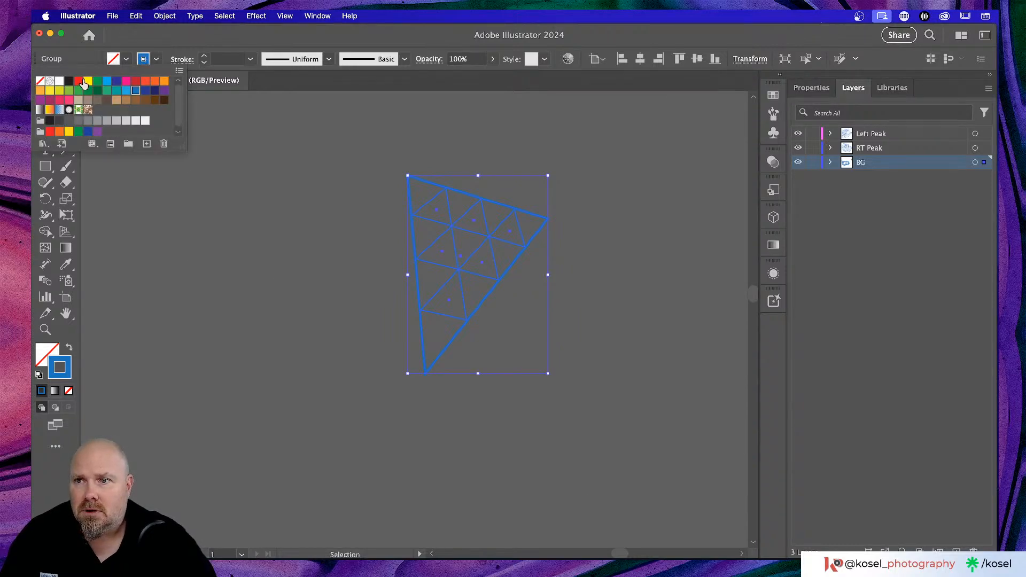
click(68, 82)
click(658, 196)
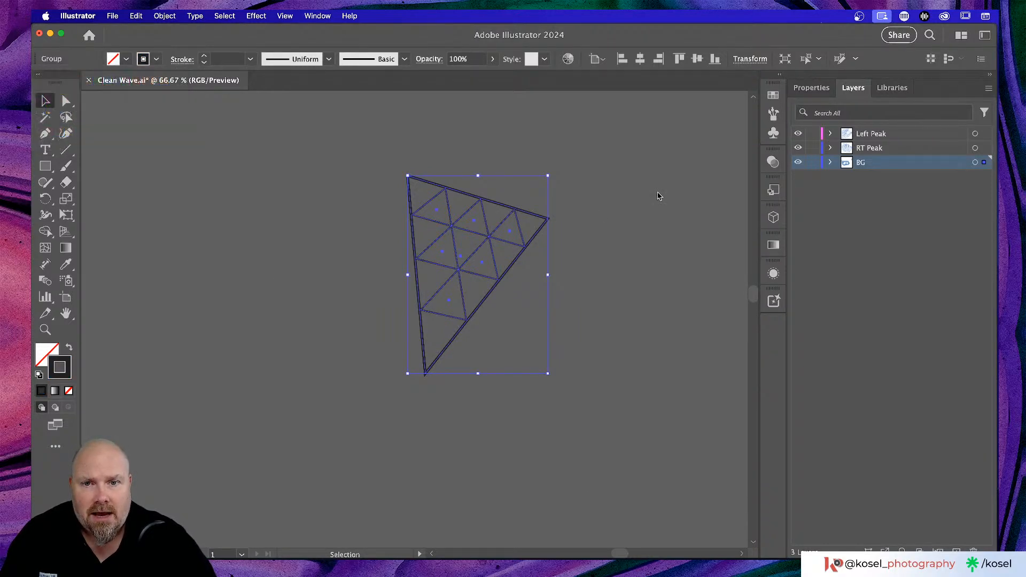
click(649, 200)
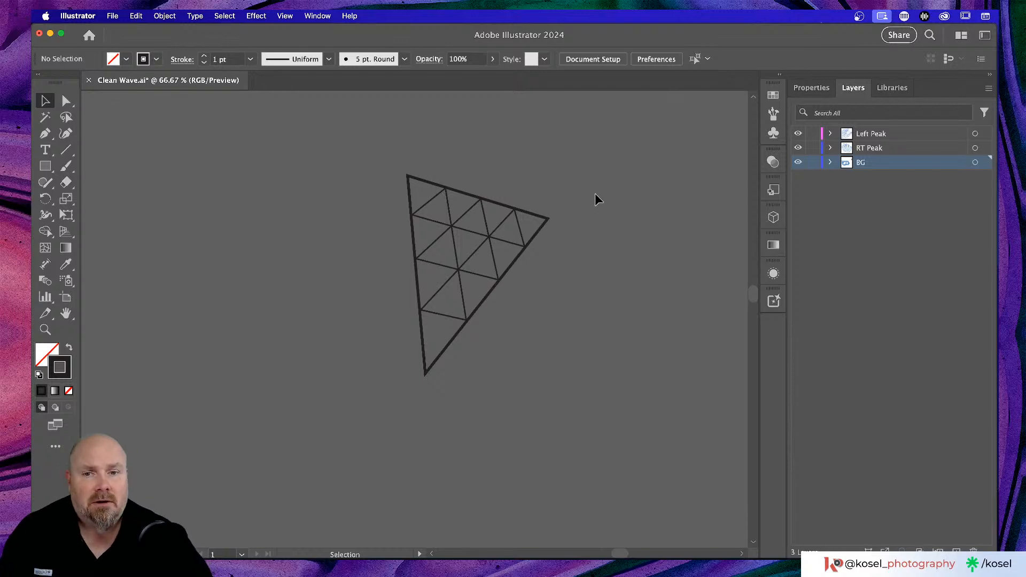
- Isolate the copied triangle group and select the inner group of small triangles
double_click(473, 251)
click(476, 251)
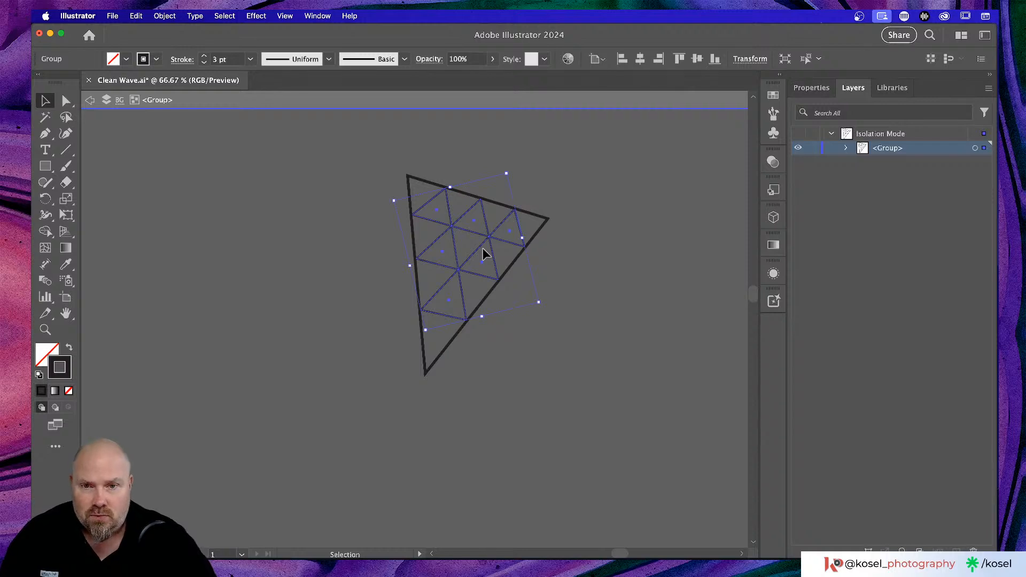
- Duplicate the inner group of small triangles beside the outline and remove that duplicate
drag(487, 245, 710, 317)
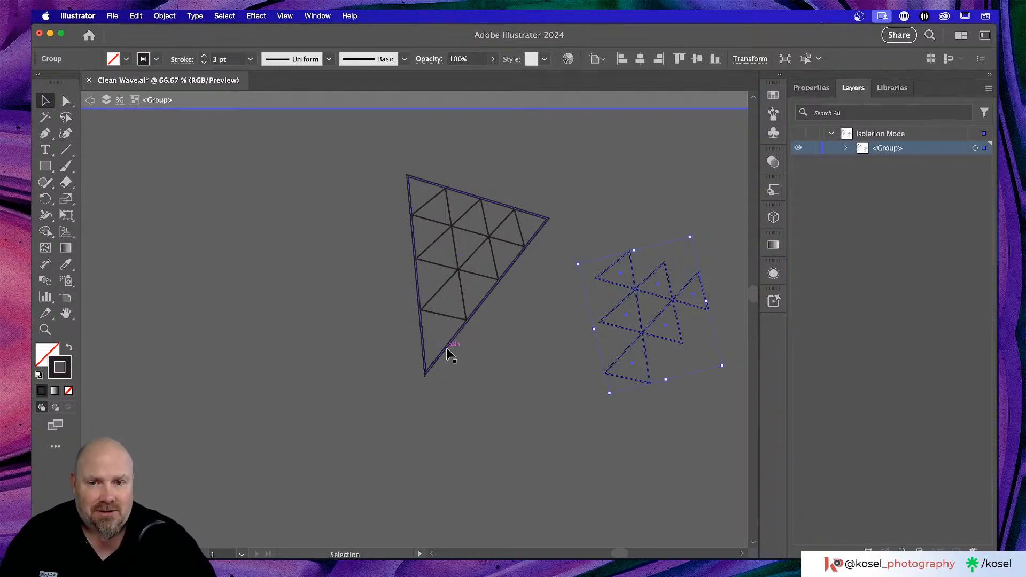
click(515, 360)
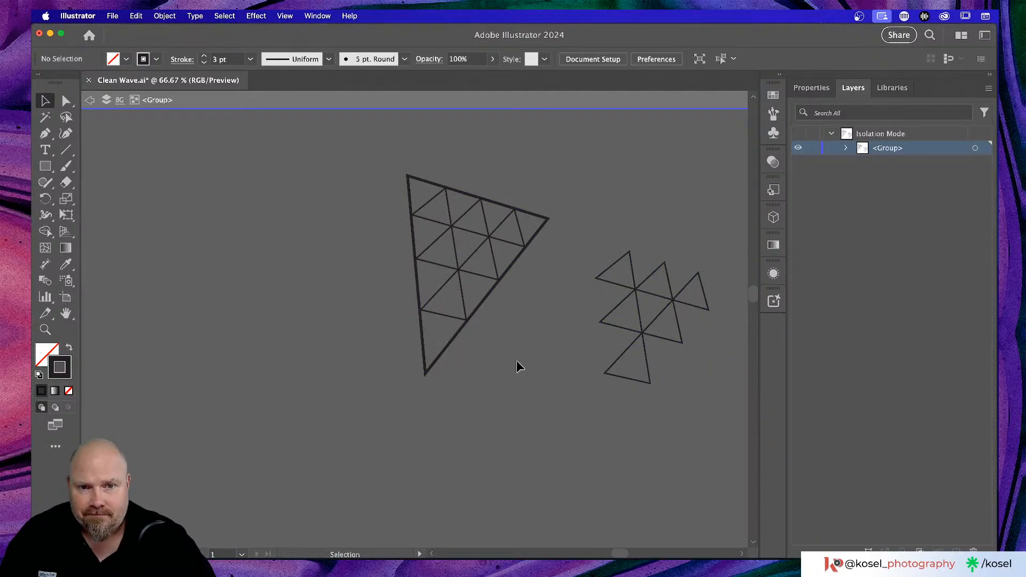
click(659, 317)
key(Delete)
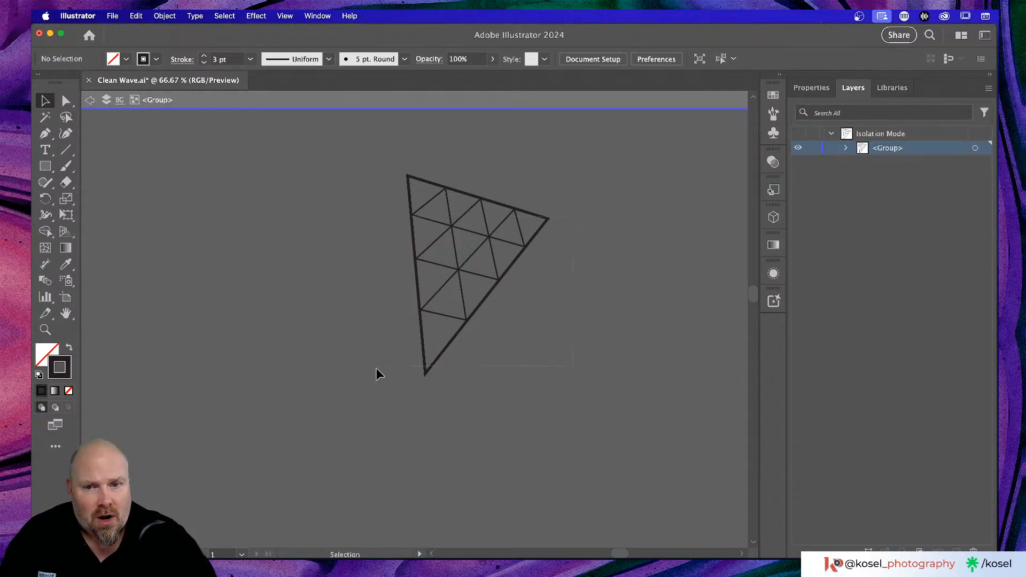
- Try to stretch the outer triangle by moving its lowest anchor point down, and undo the change
key(super+a)
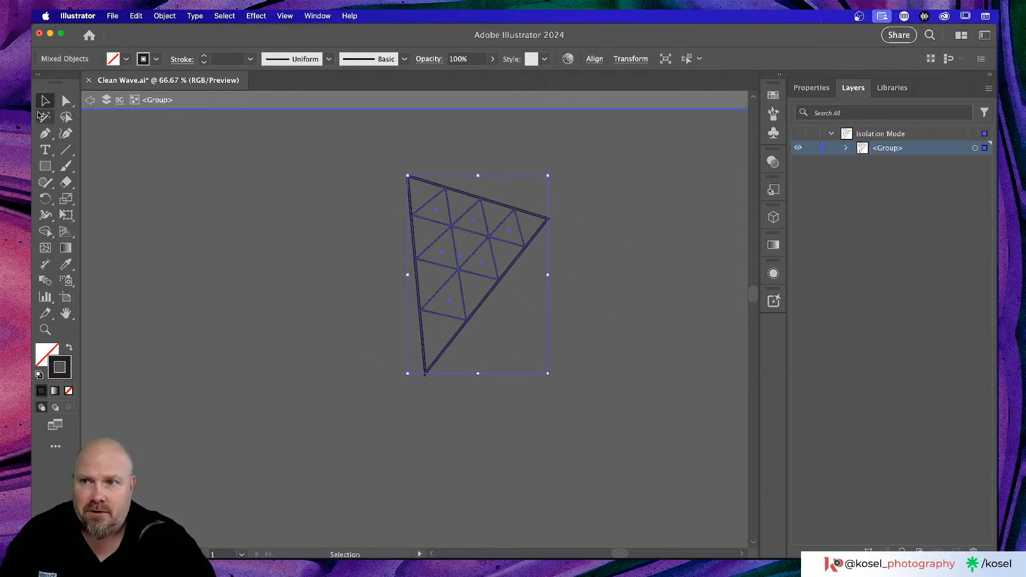
click(67, 101)
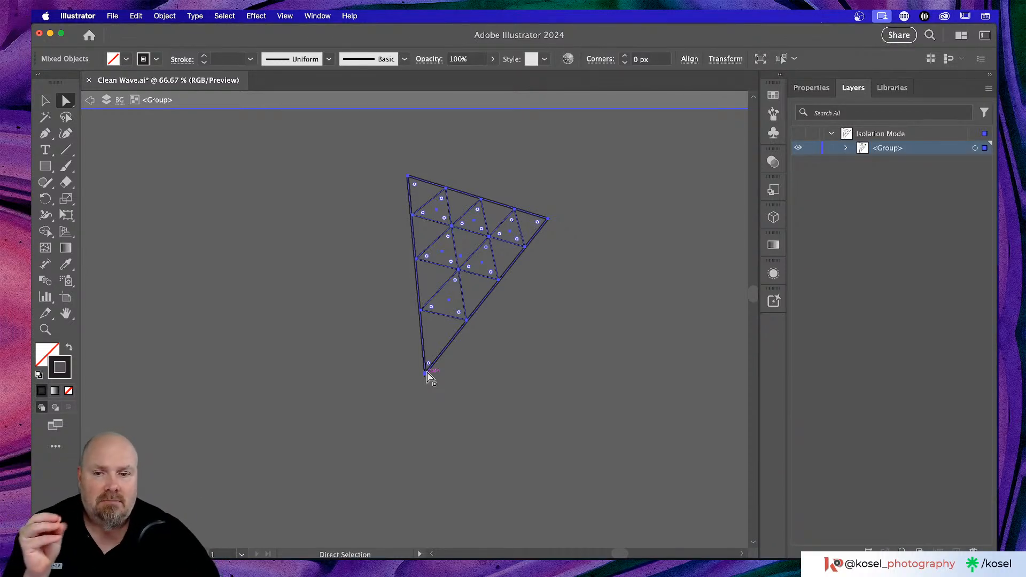
click(426, 373)
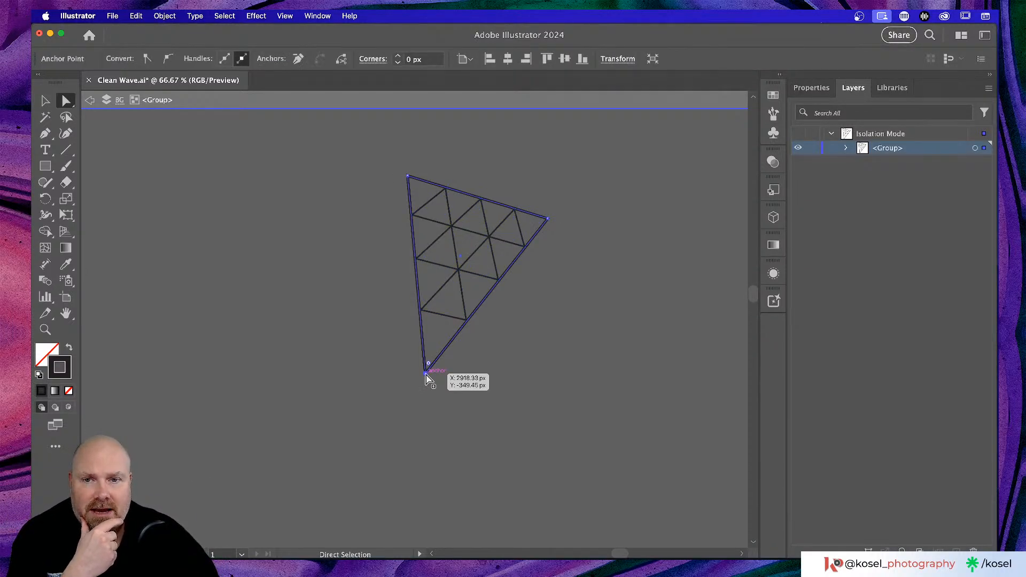
drag(426, 373, 475, 496)
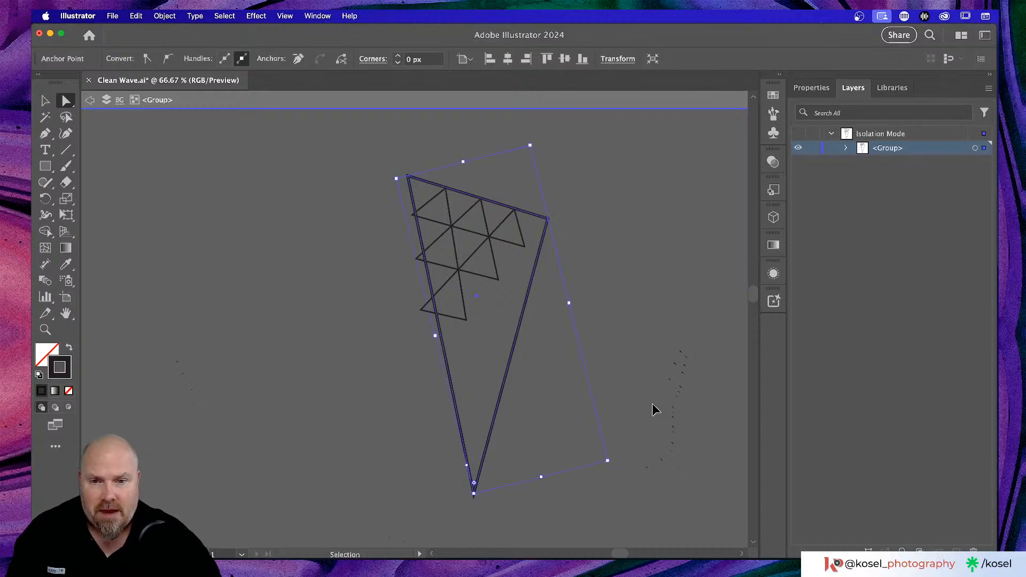
key(super+z)
click(499, 336)
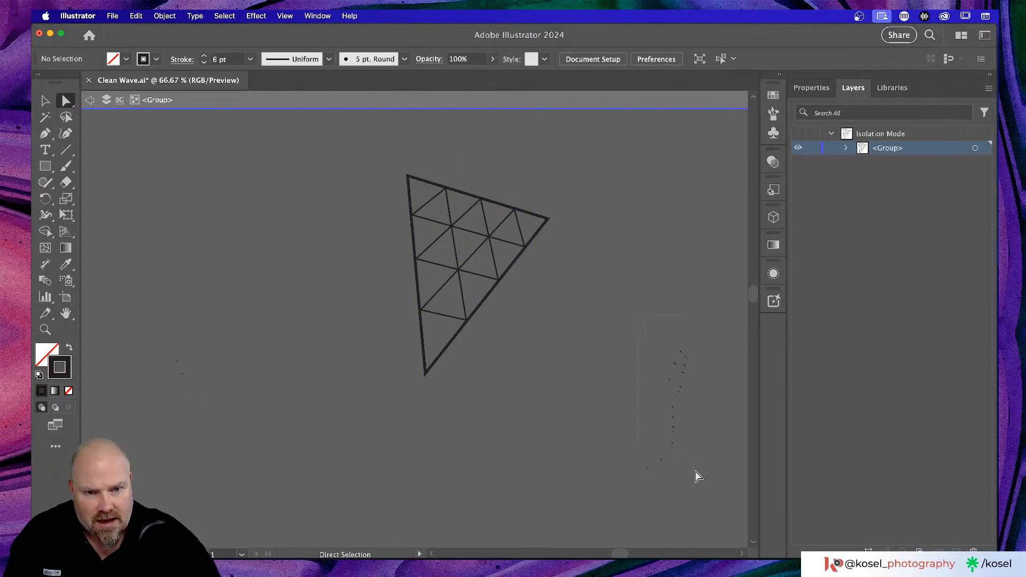
- Examine at 100% zoom how the corners of the small triangles meet the edges of the outer triangle
scroll(672, 393, up, 1)
scroll(672, 396, right, 5)
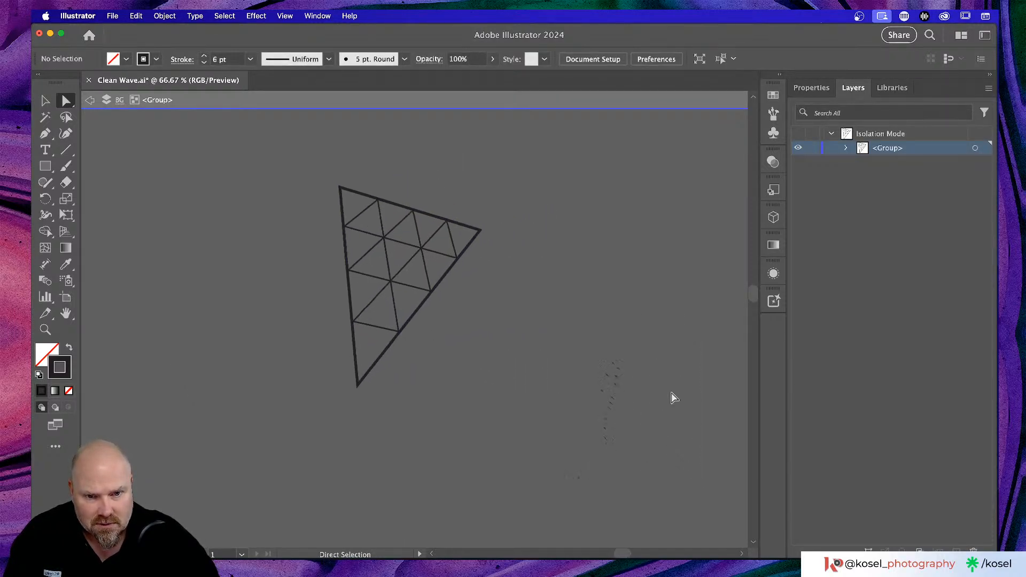
scroll(672, 396, down, 5)
scroll(672, 396, right, 5)
key(super+equal)
key(super+equal)
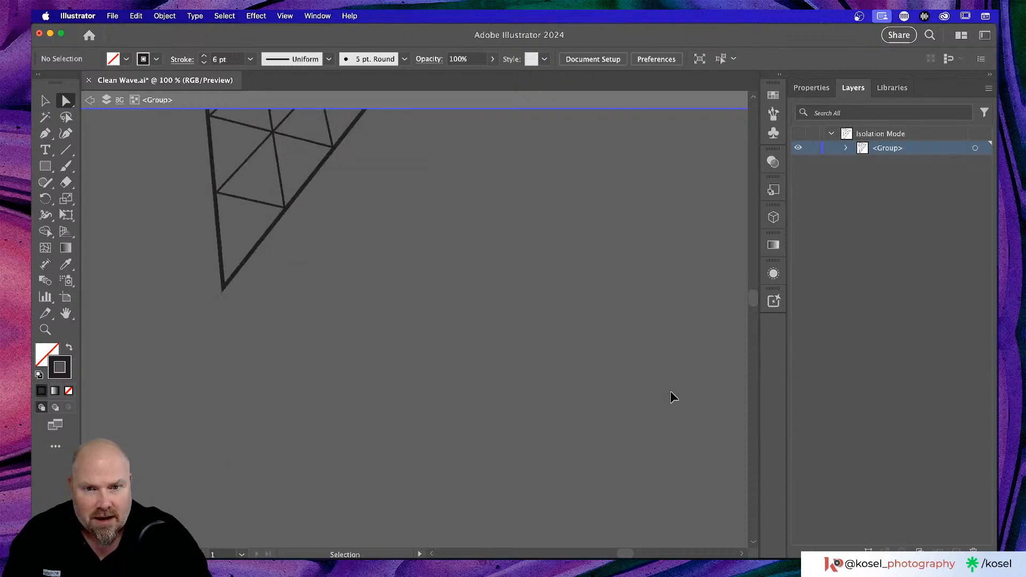
key(super+minus)
key(super+minus)
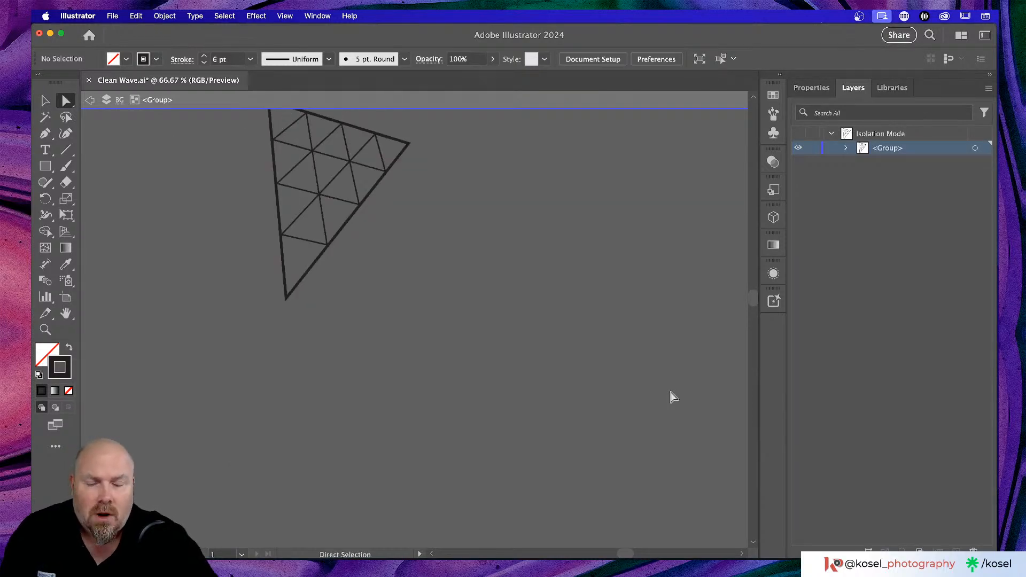
scroll(630, 393, up, 6)
scroll(635, 391, left, 6)
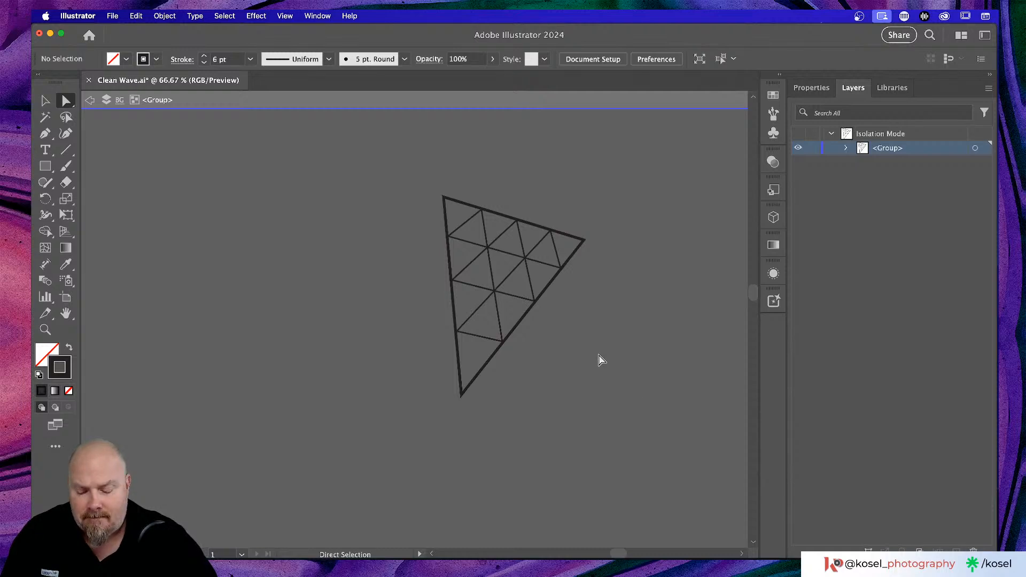
key(super+1)
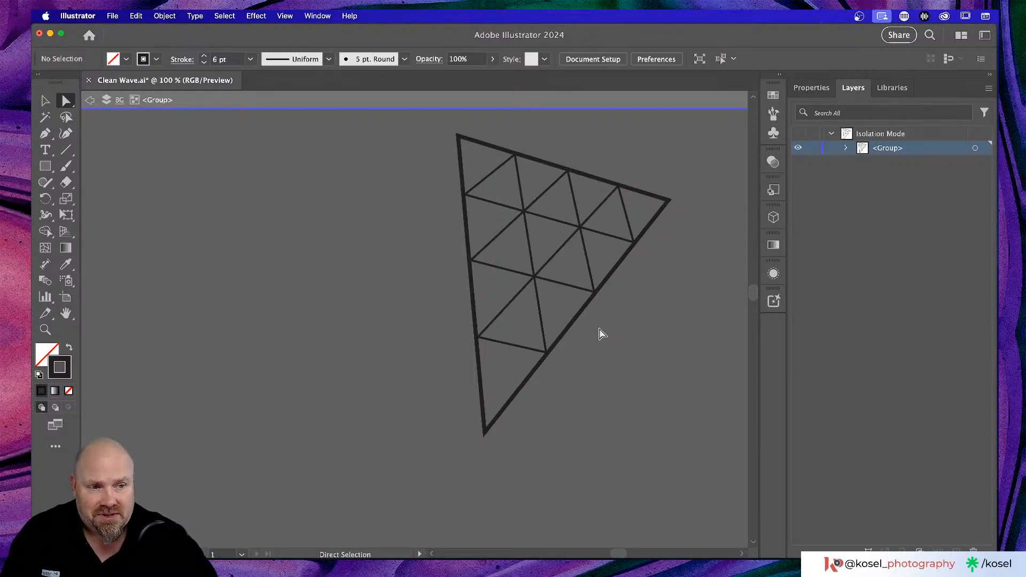
scroll(601, 336, up, 2)
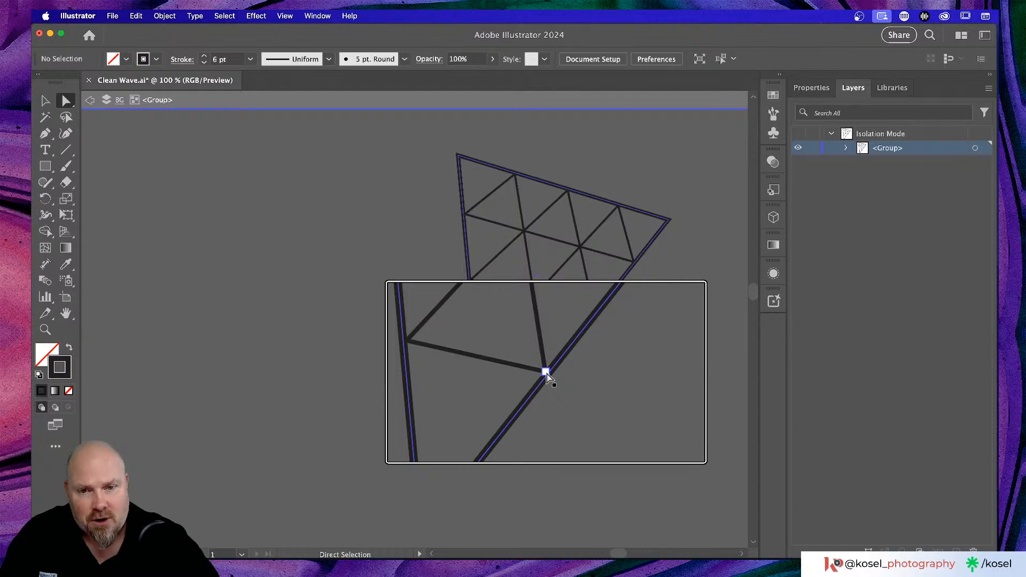
drag(546, 374, 485, 455)
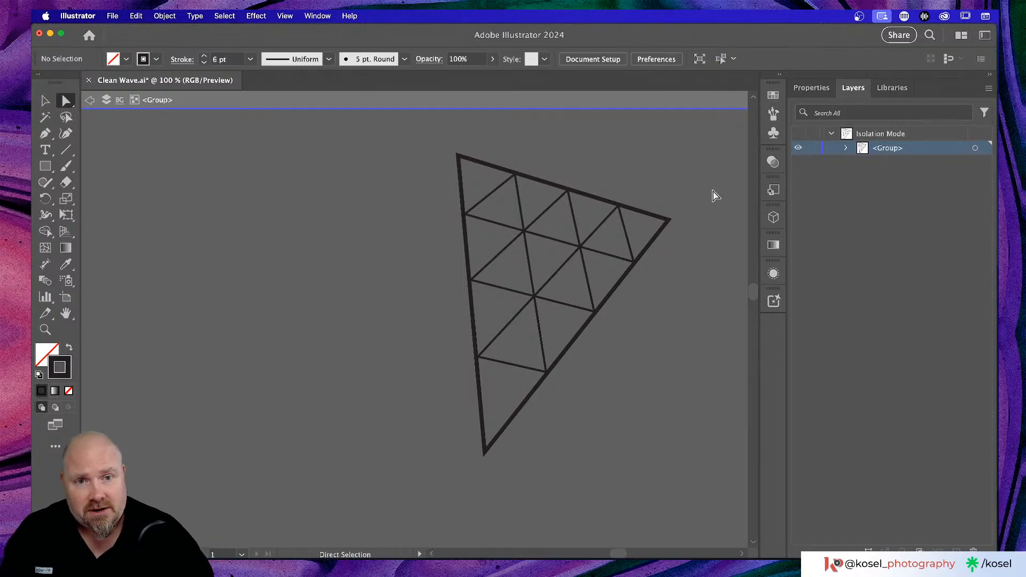
- Try duplicating the outer triangle outline about 456 px to the right, then undo it and clear the selection
key(super+a)
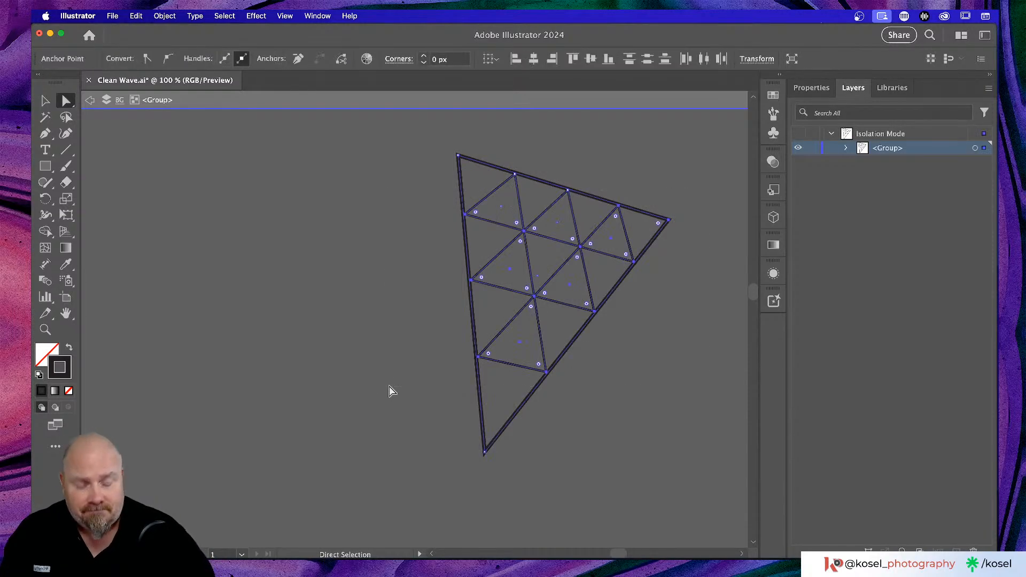
scroll(387, 390, right, 10)
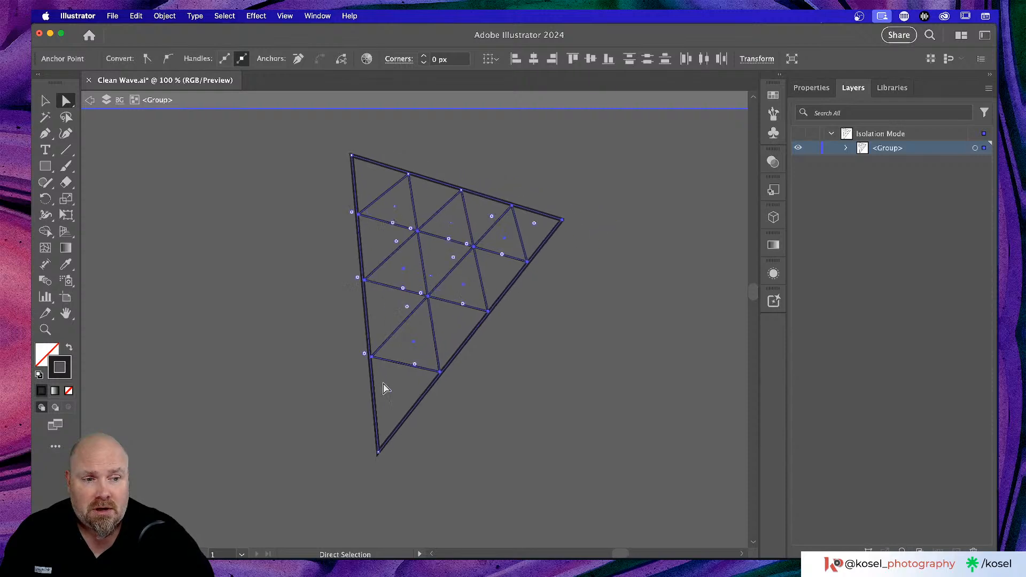
scroll(382, 386, right, 4)
key(alt)
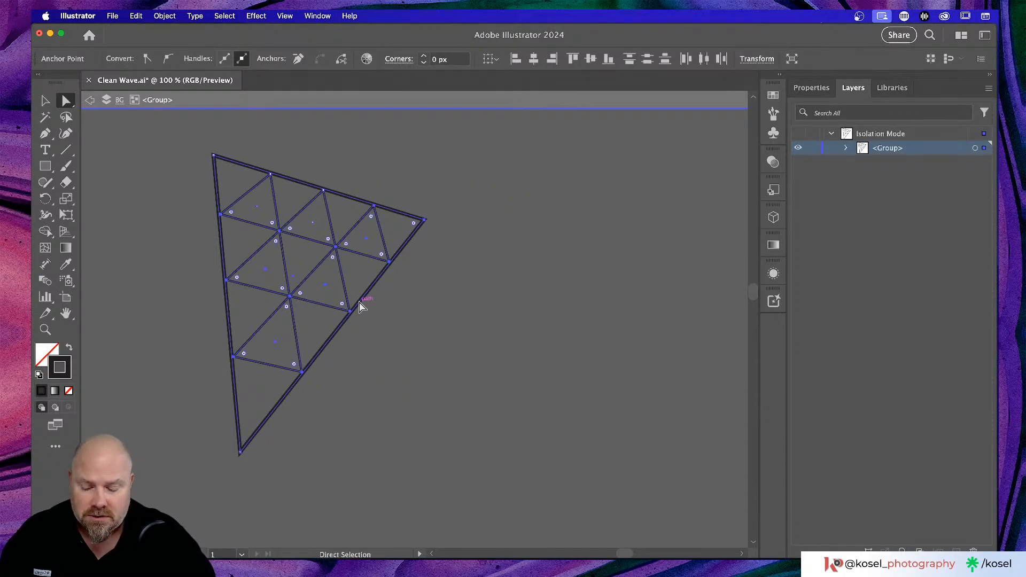
key(v)
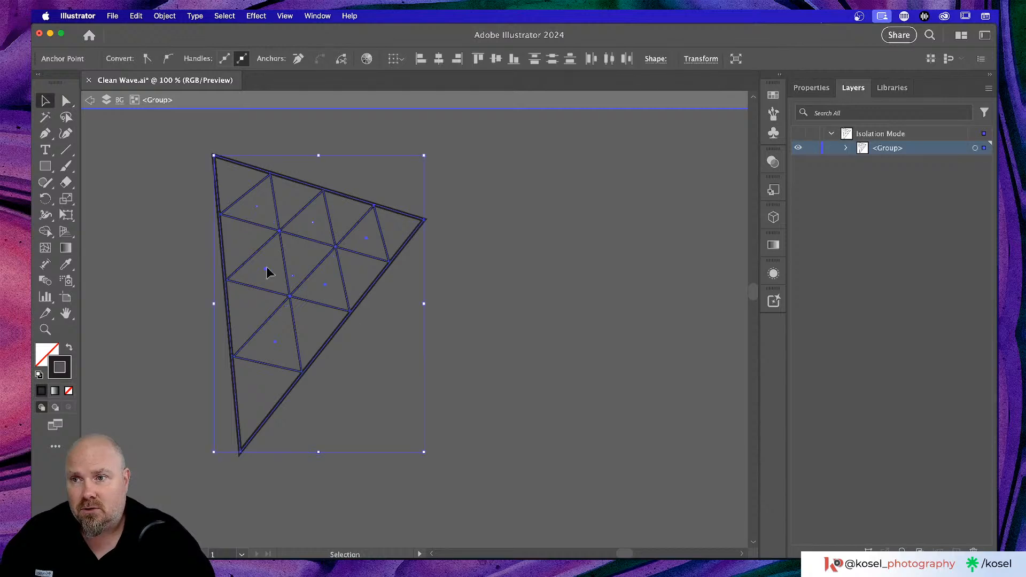
drag(346, 327, 643, 331)
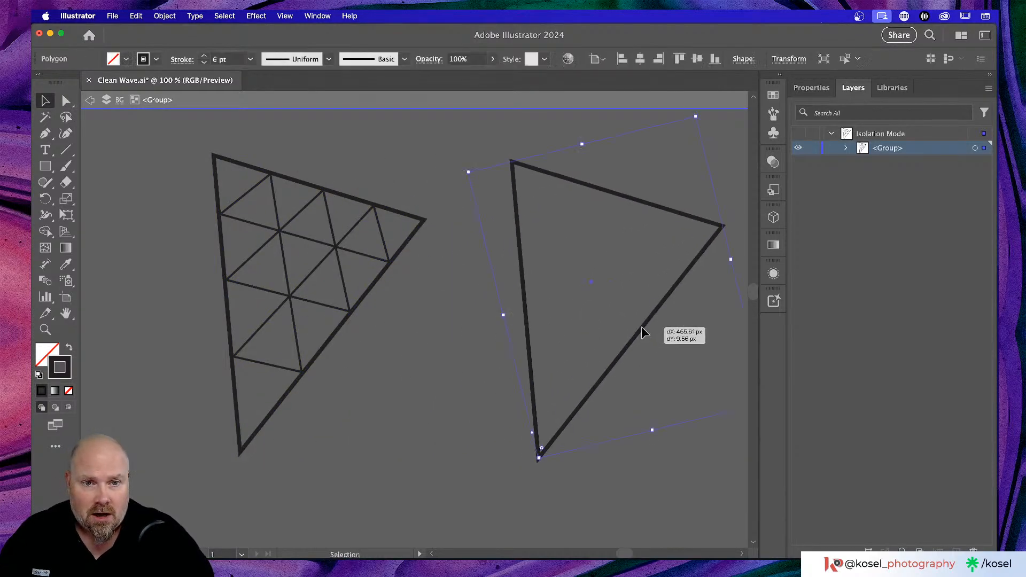
key(super+z)
click(540, 258)
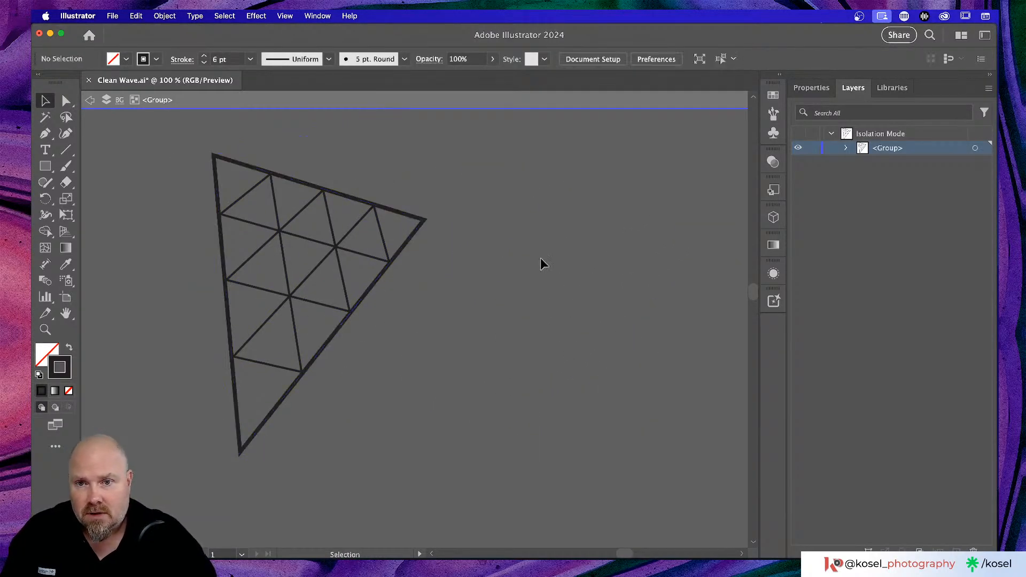
- Exit isolation mode and duplicate the whole triangle group about 438 px to the right of the original
key(Escape)
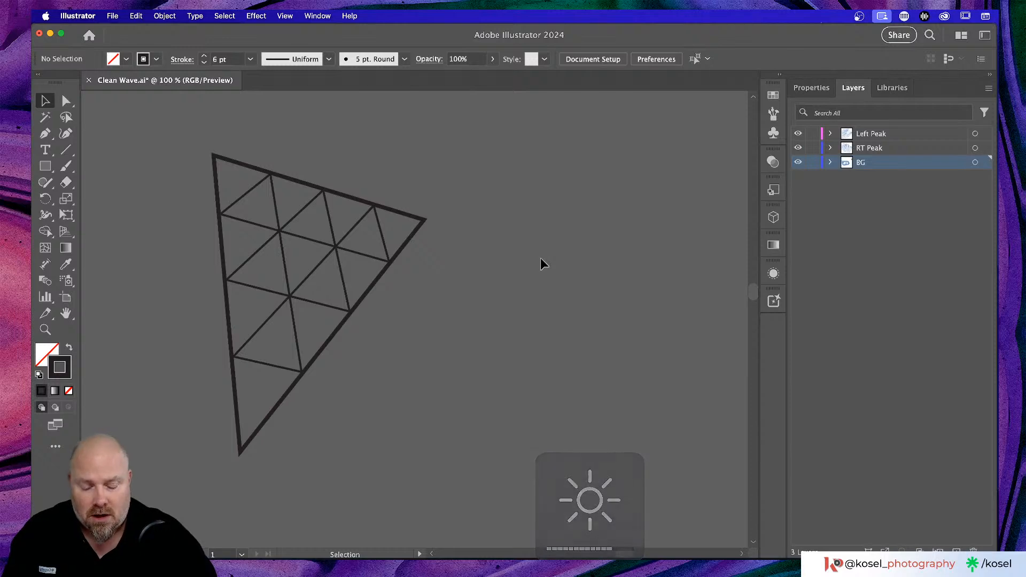
click(289, 300)
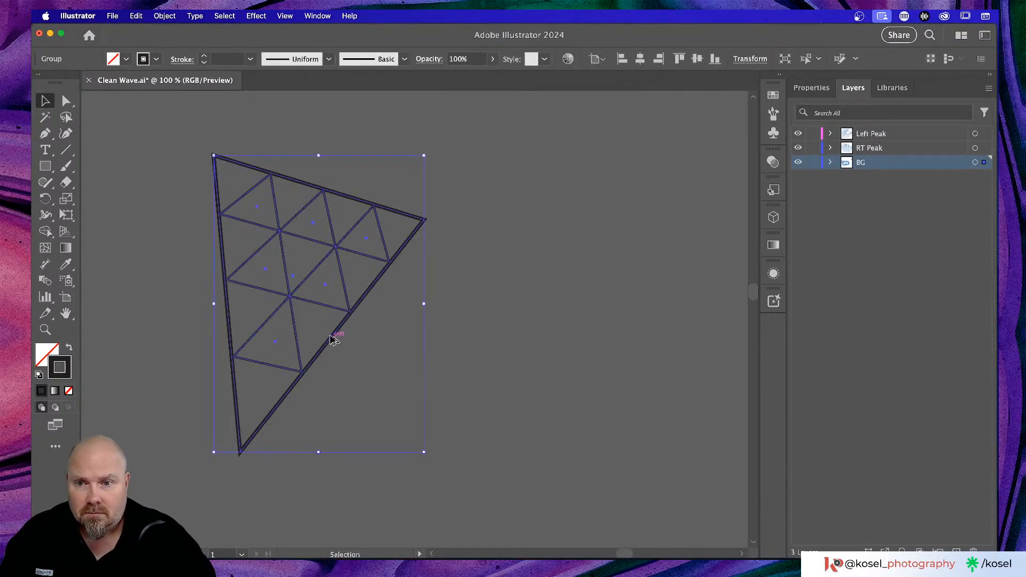
drag(331, 340, 621, 361)
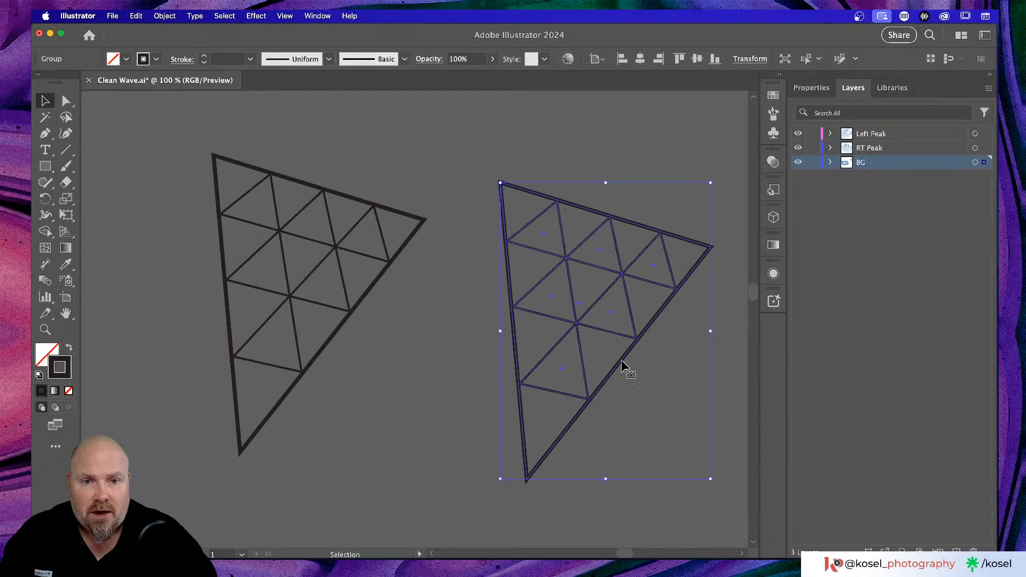
scroll(556, 232, right, 10)
scroll(556, 232, down, 2)
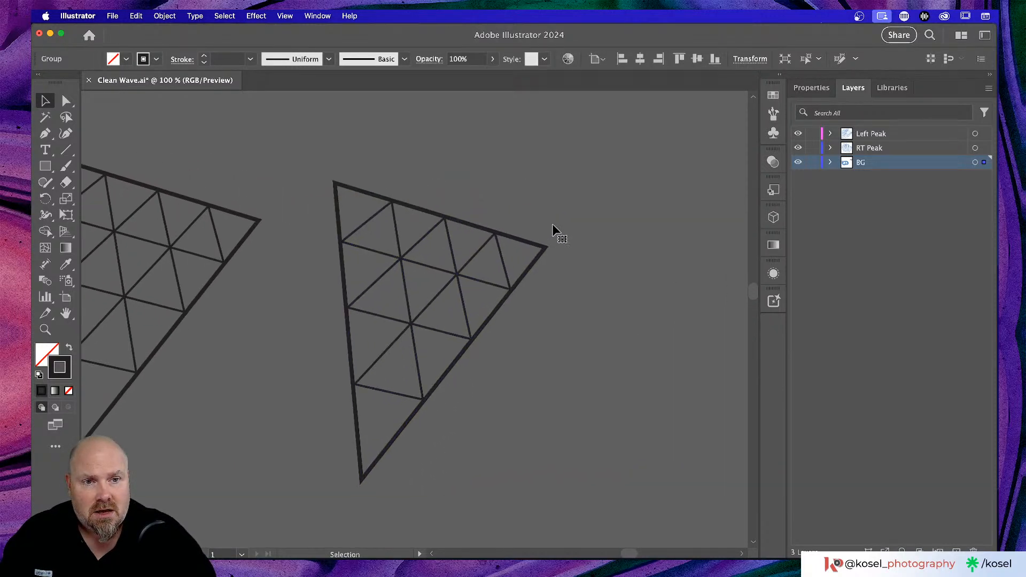
- Try uniting the shapes of the duplicated group with Pathfinder, then undo the union
click(811, 88)
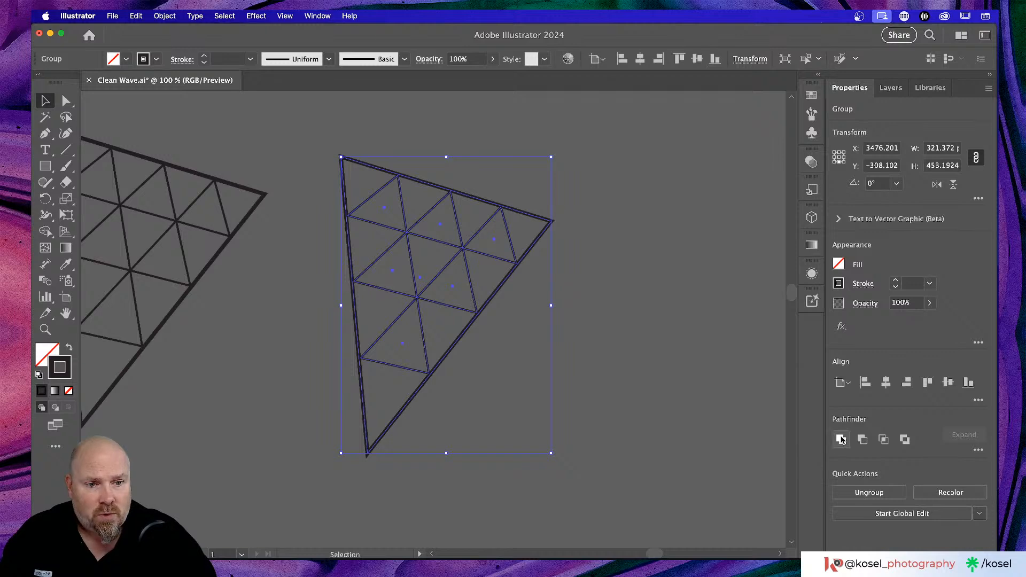
click(840, 439)
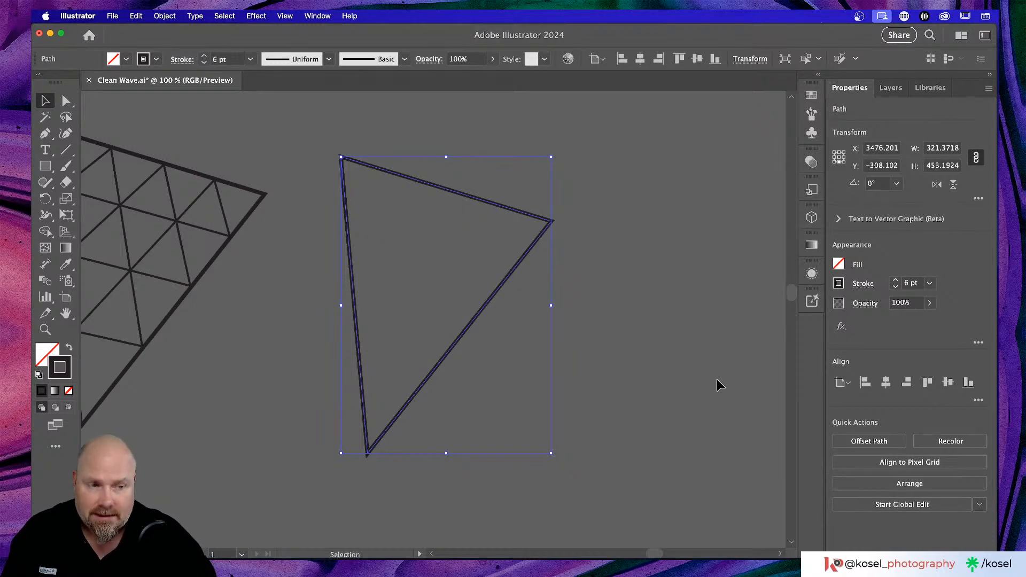
key(super+z)
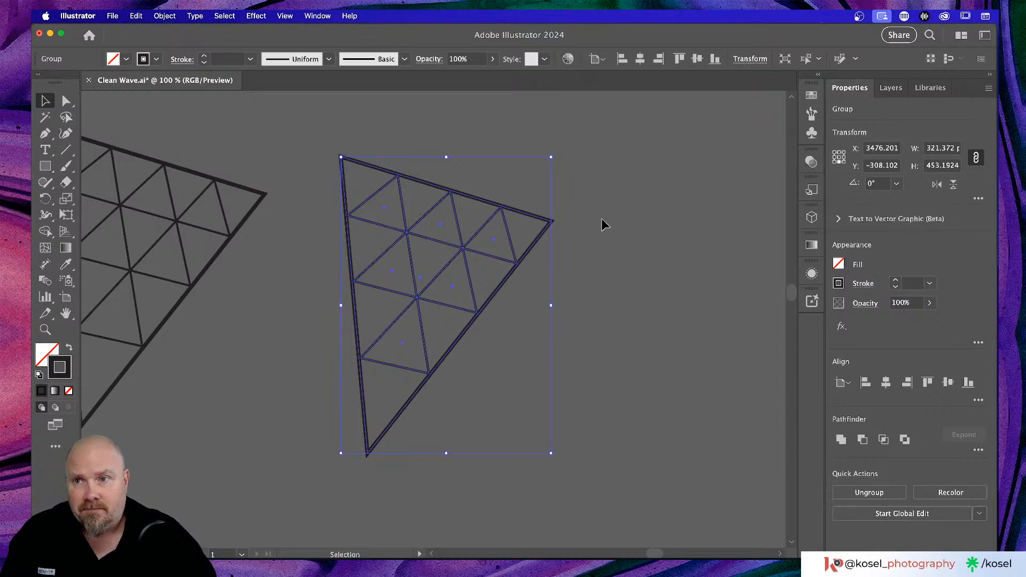
- Make the duplicated group a compound path and move it about 121 px further right, leaving it deselected
click(174, 16)
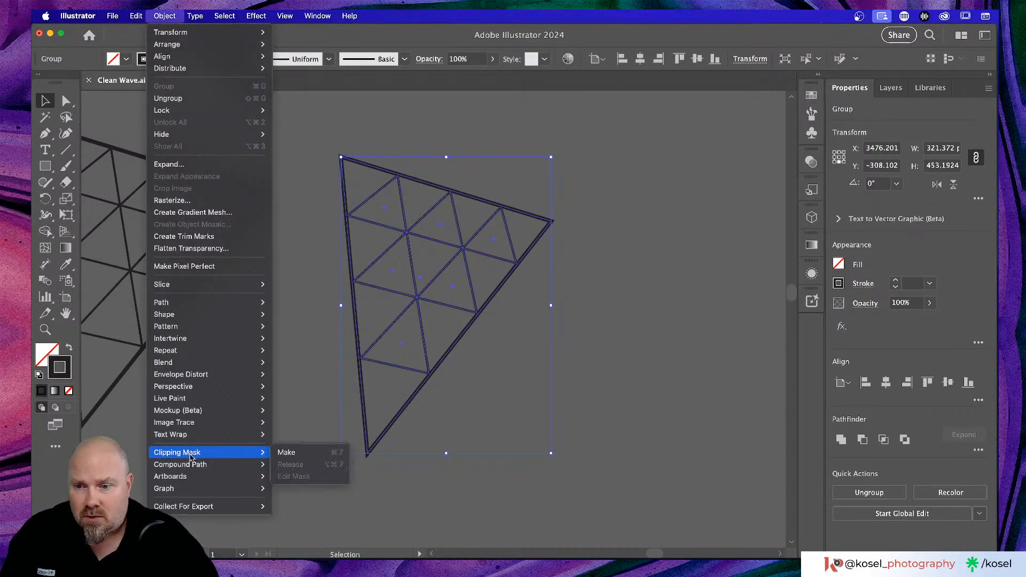
mouse_move(191, 467)
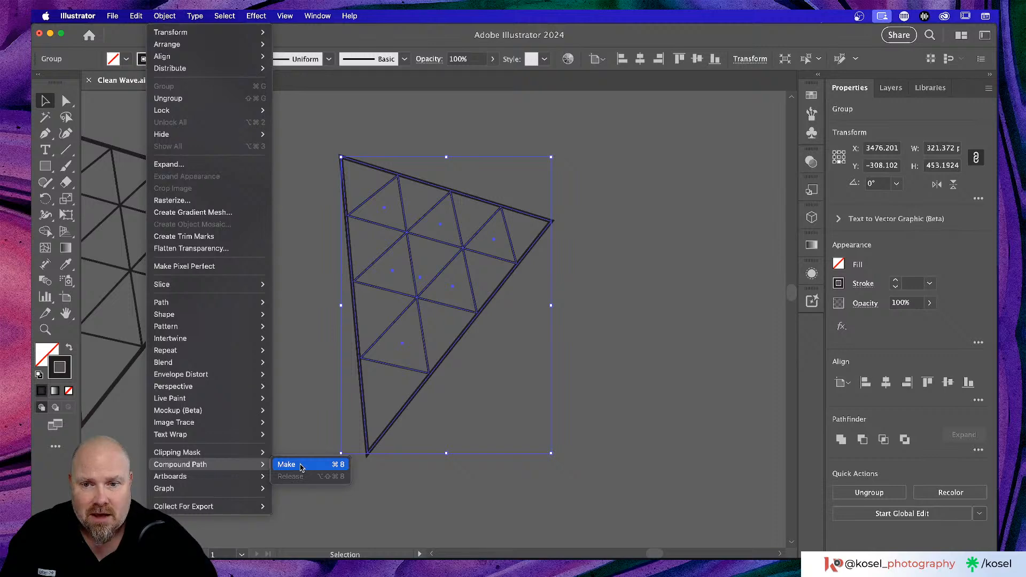
click(300, 468)
click(565, 282)
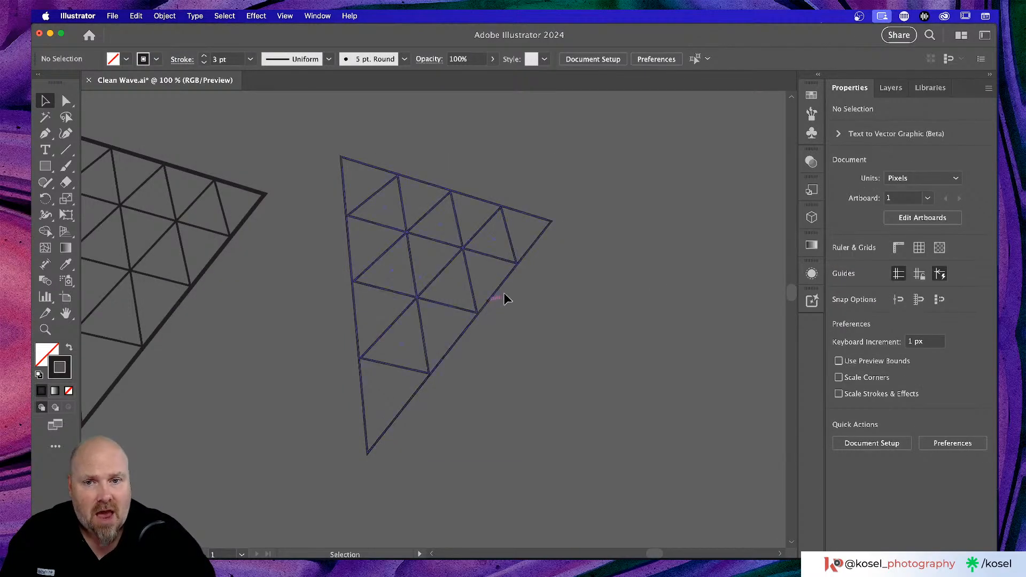
drag(501, 377, 374, 495)
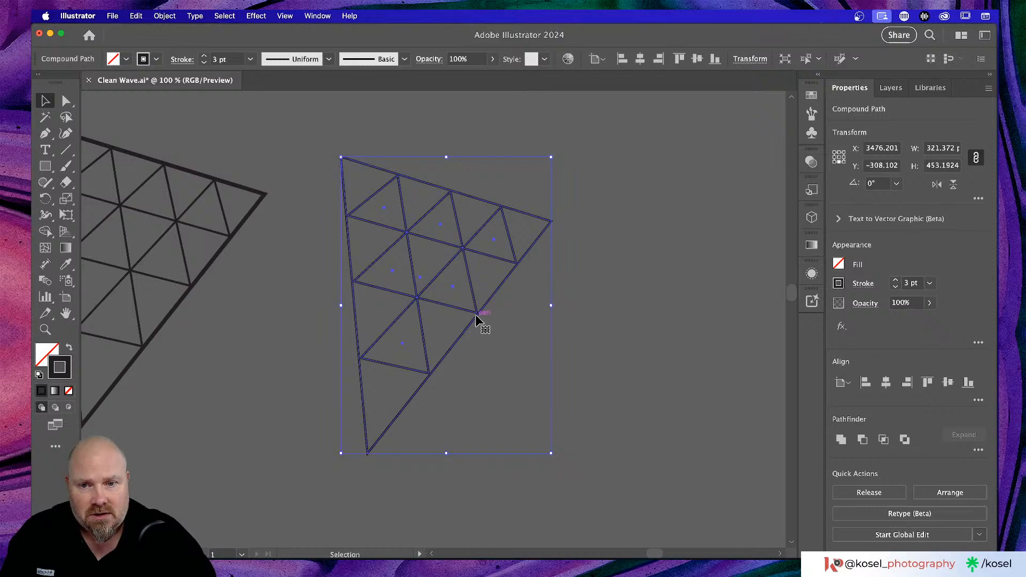
drag(480, 318, 557, 312)
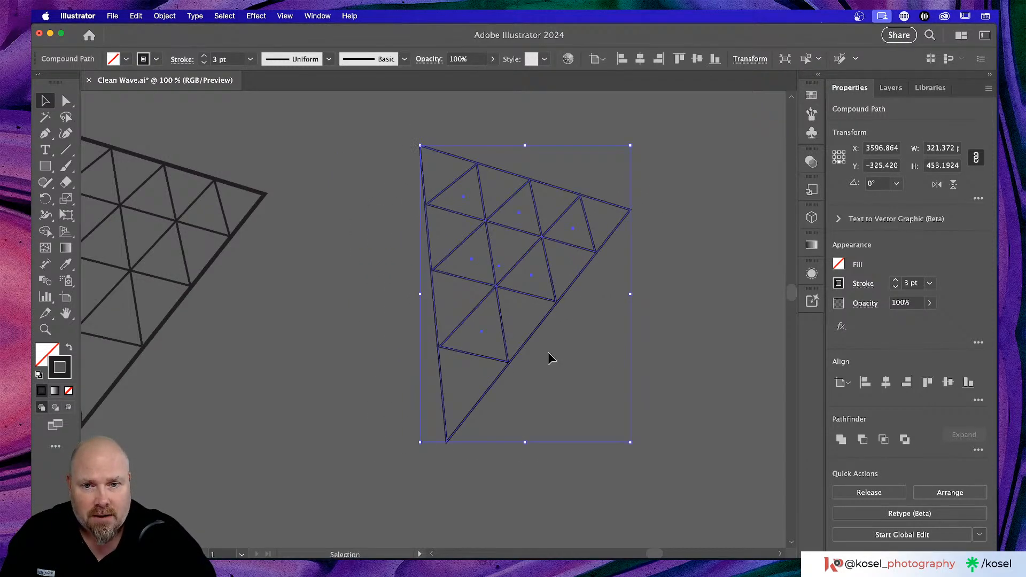
click(283, 170)
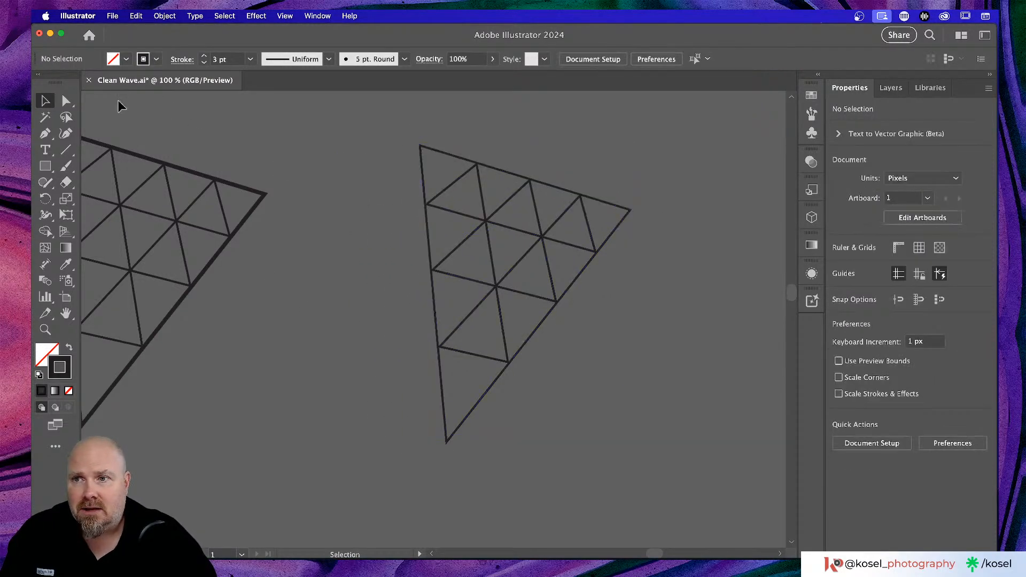
- Try moving the lowest anchor point of the compound path down and outward with Direct Selection, then undo it
click(65, 100)
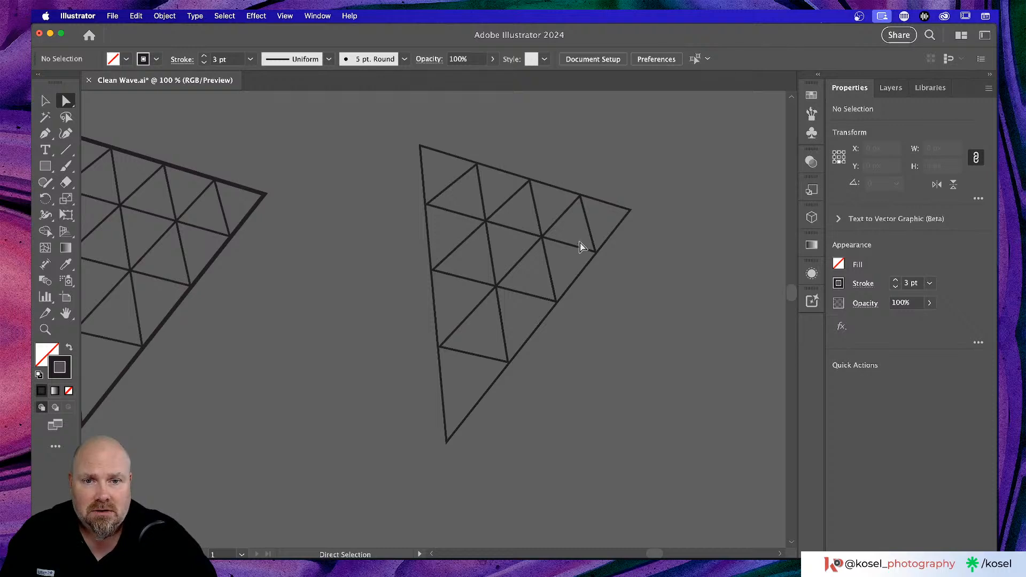
click(449, 437)
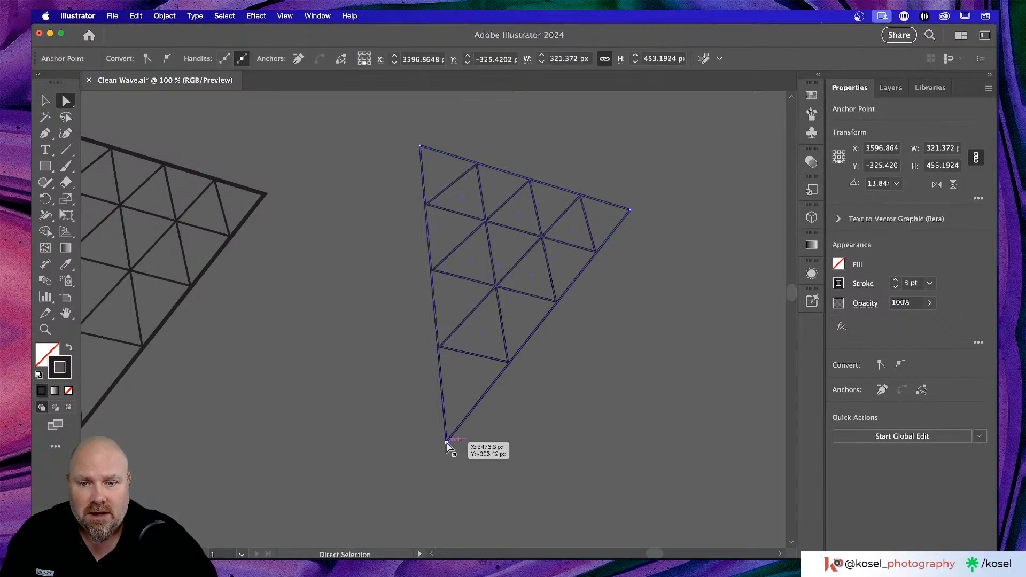
drag(449, 448, 424, 469)
key(super+z)
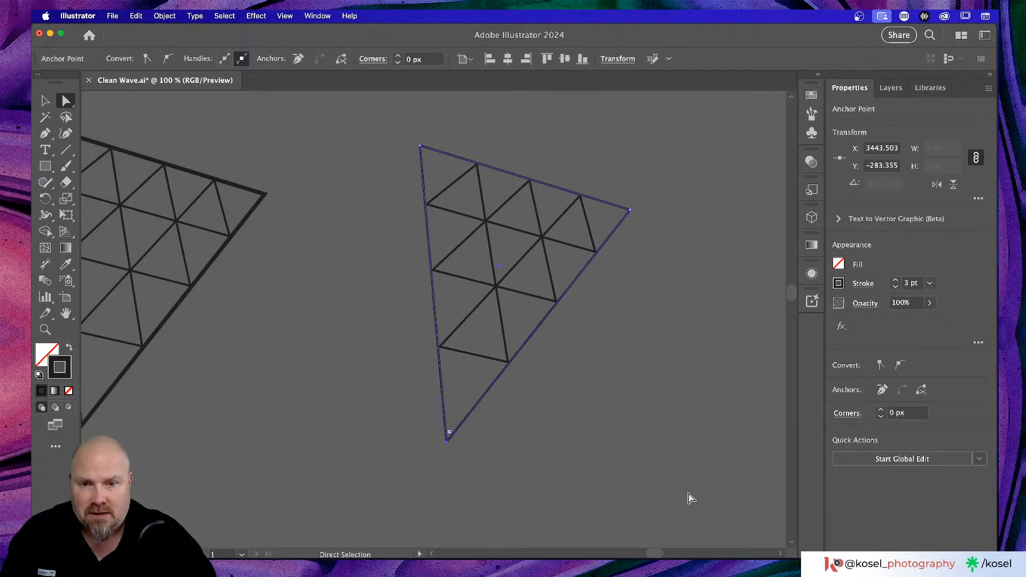
- Try uniting the compound path's triangles with Pathfinder twice, undo each attempt, and clear the selection
click(45, 102)
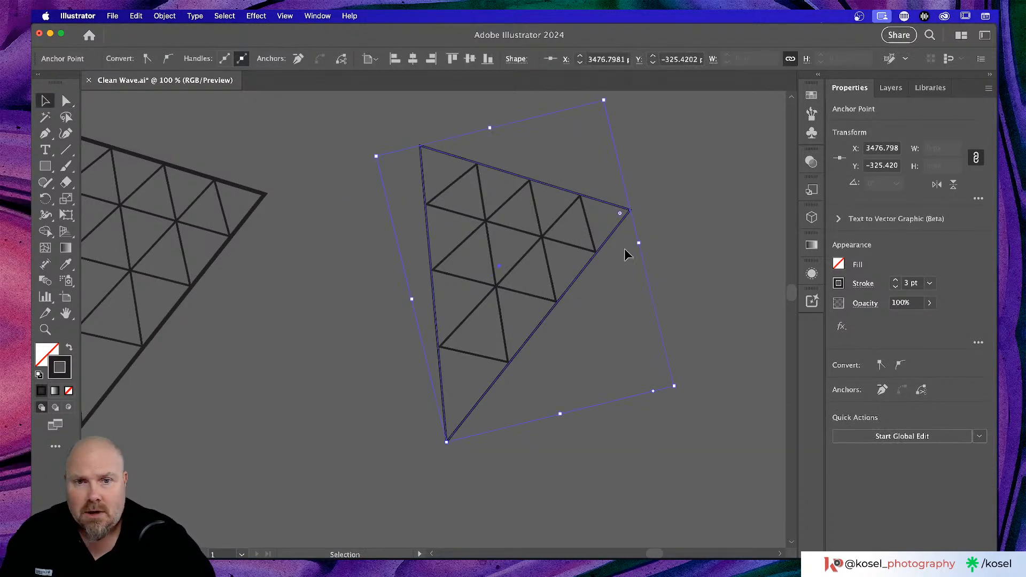
click(434, 322)
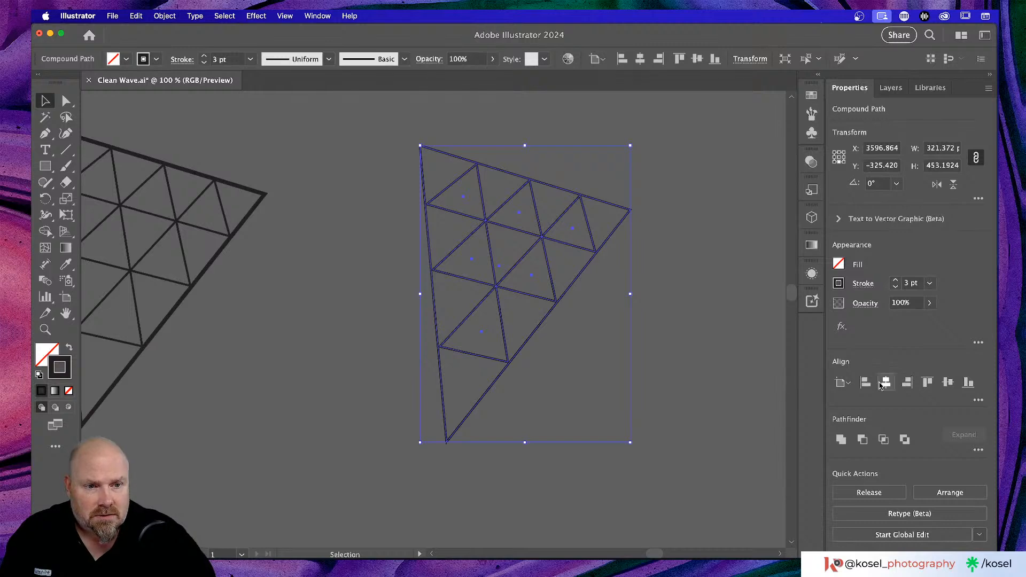
click(841, 439)
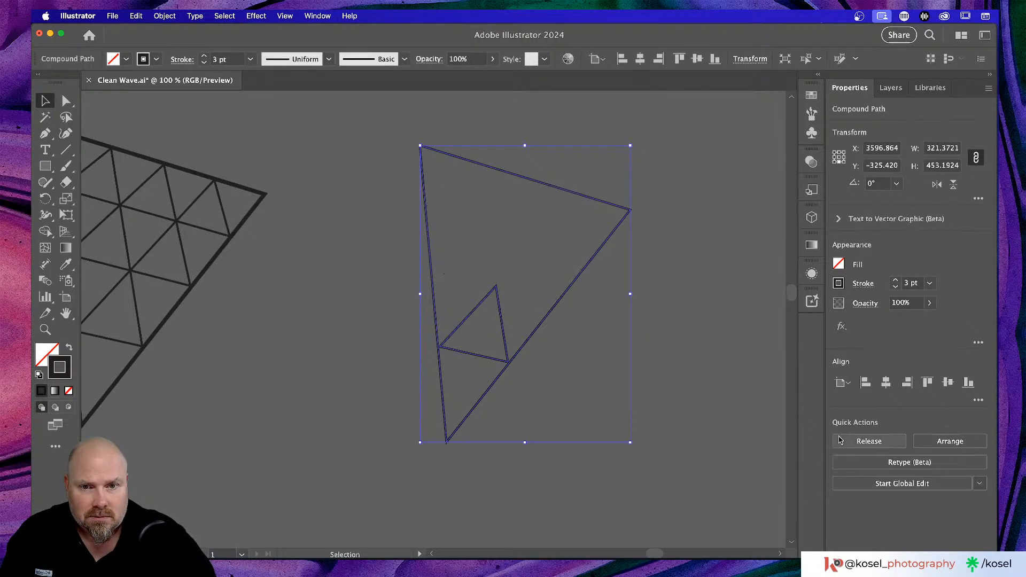
key(super+z)
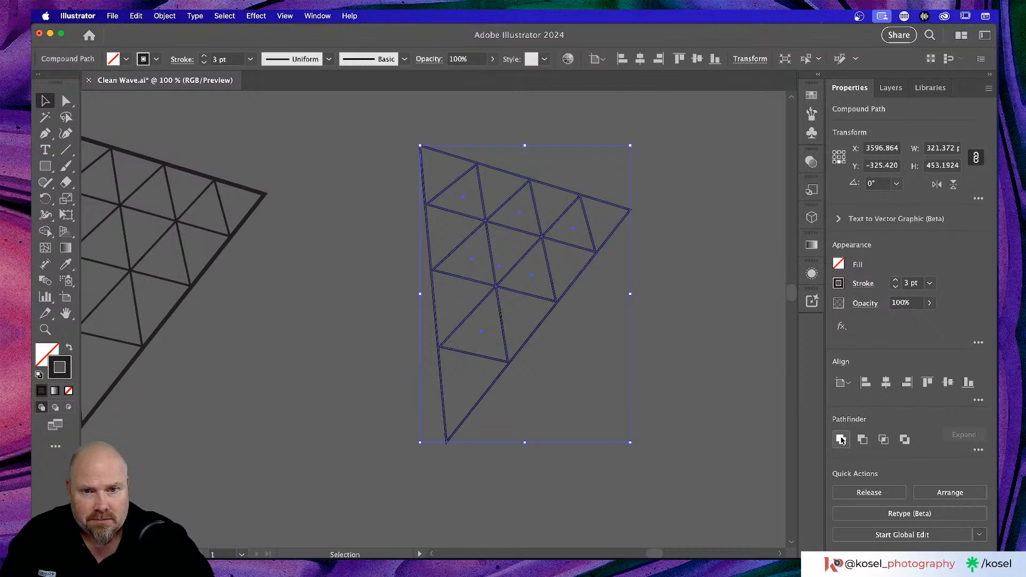
click(841, 439)
key(super+z)
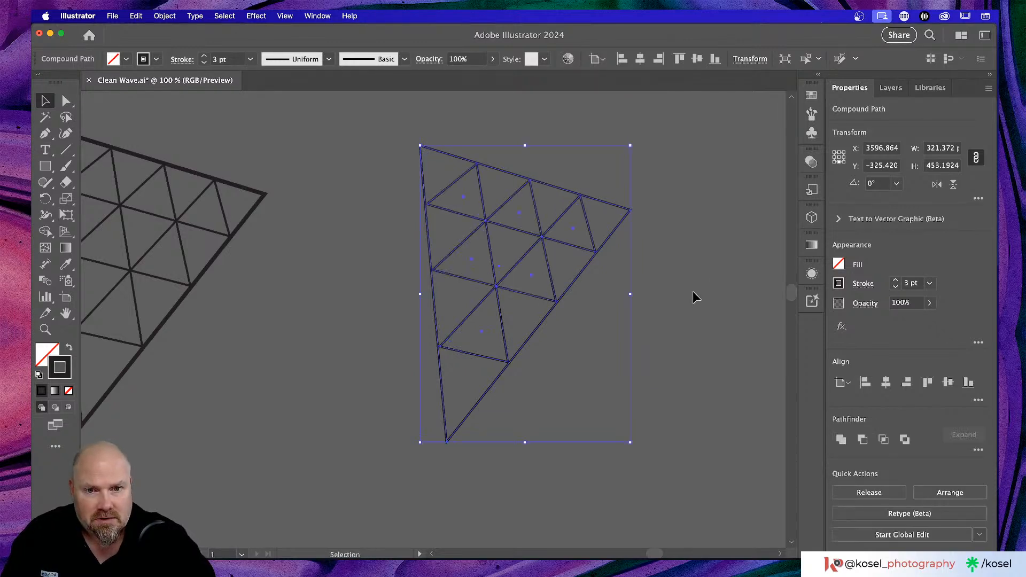
click(692, 291)
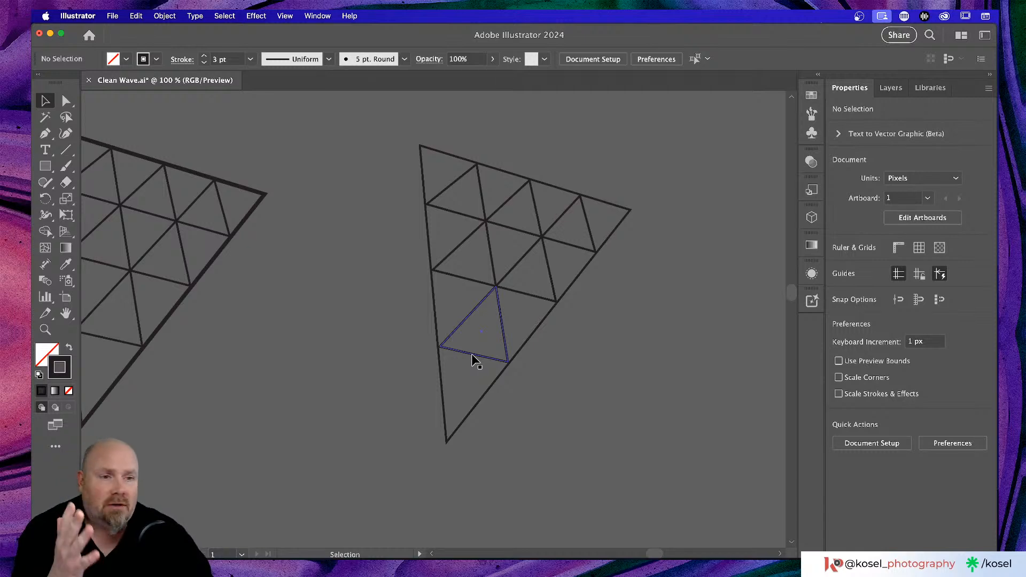
- Inspect the anchor points of the compound path with Direct Selection, then deselect it
click(447, 435)
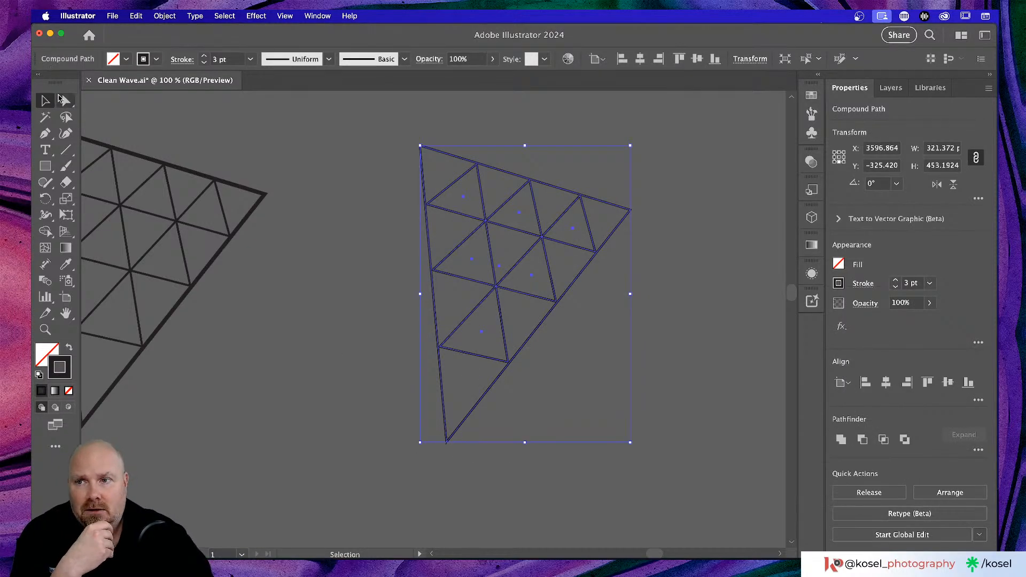
click(64, 101)
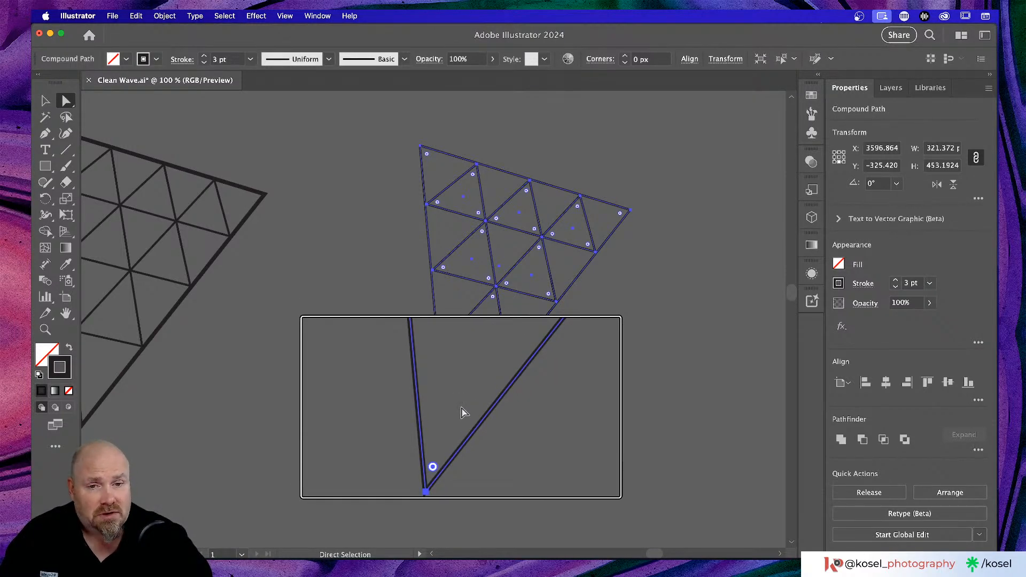
click(585, 346)
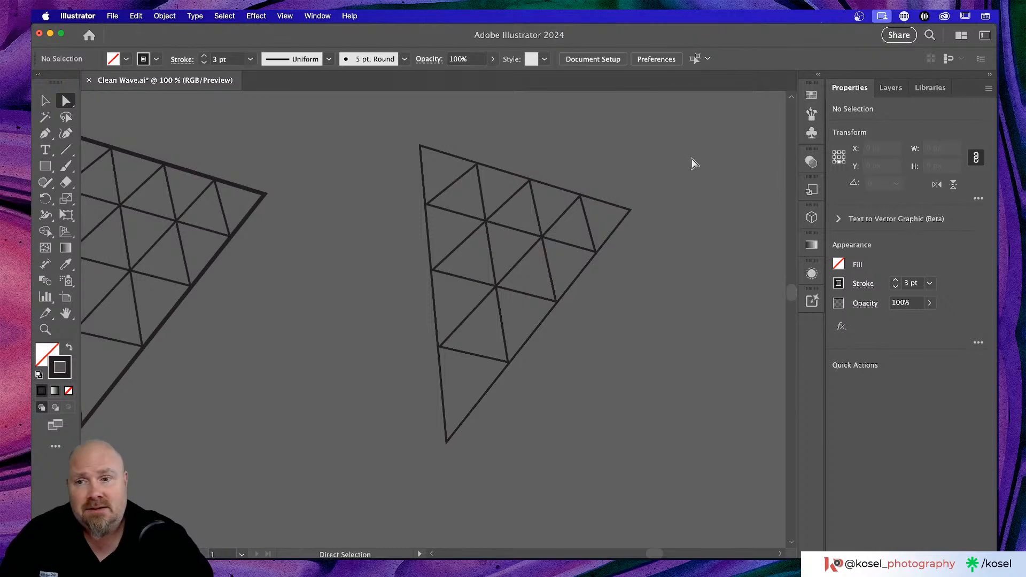
- Delete the compound-path copy and return to the original triangle group
click(561, 312)
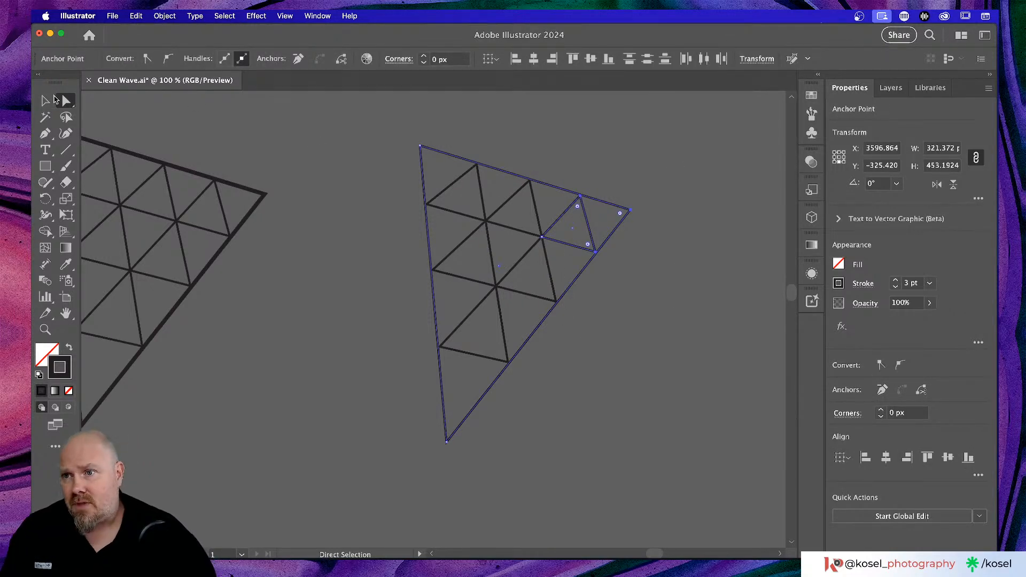
click(53, 99)
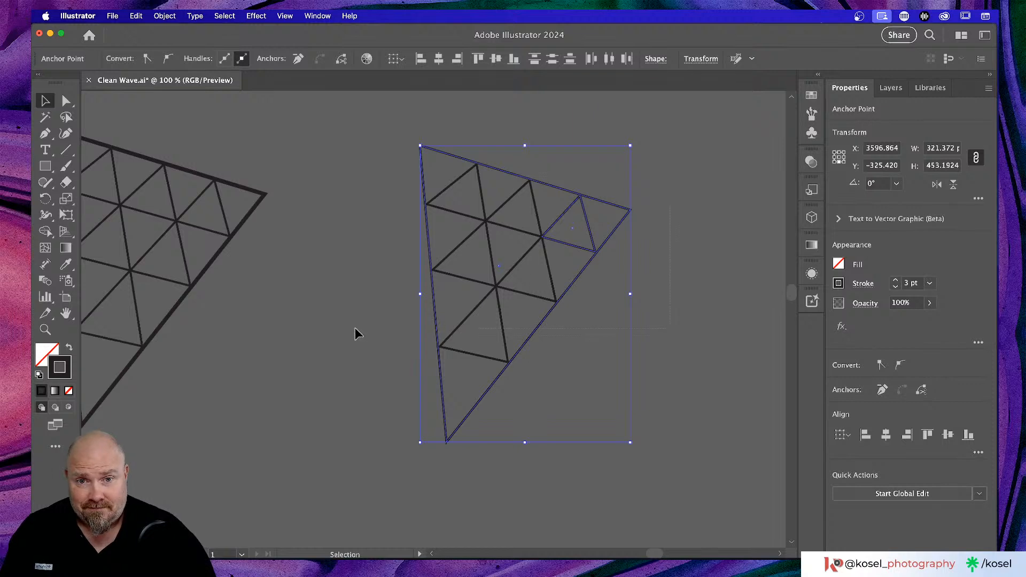
key(Delete)
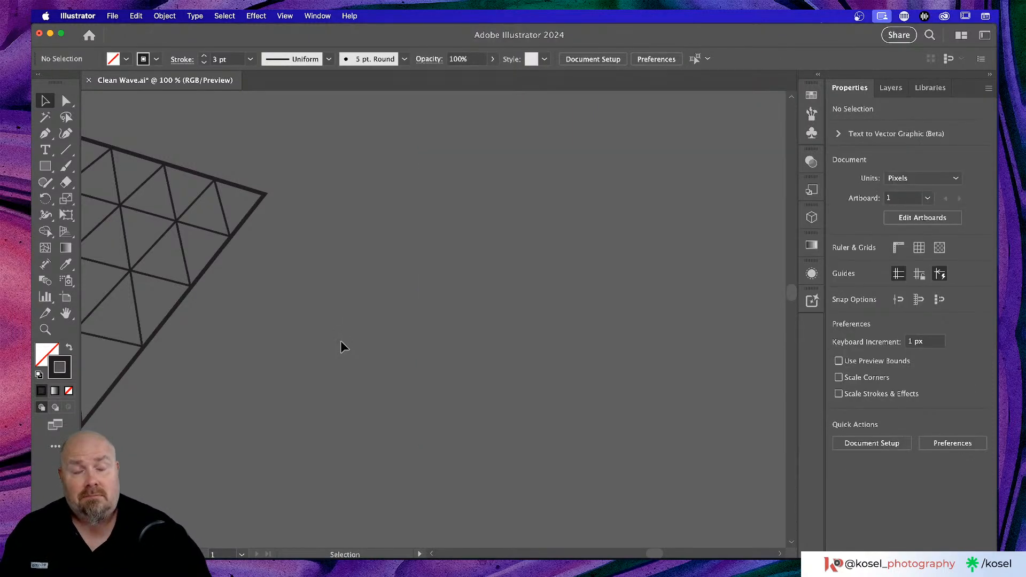
scroll(357, 340, left, 10)
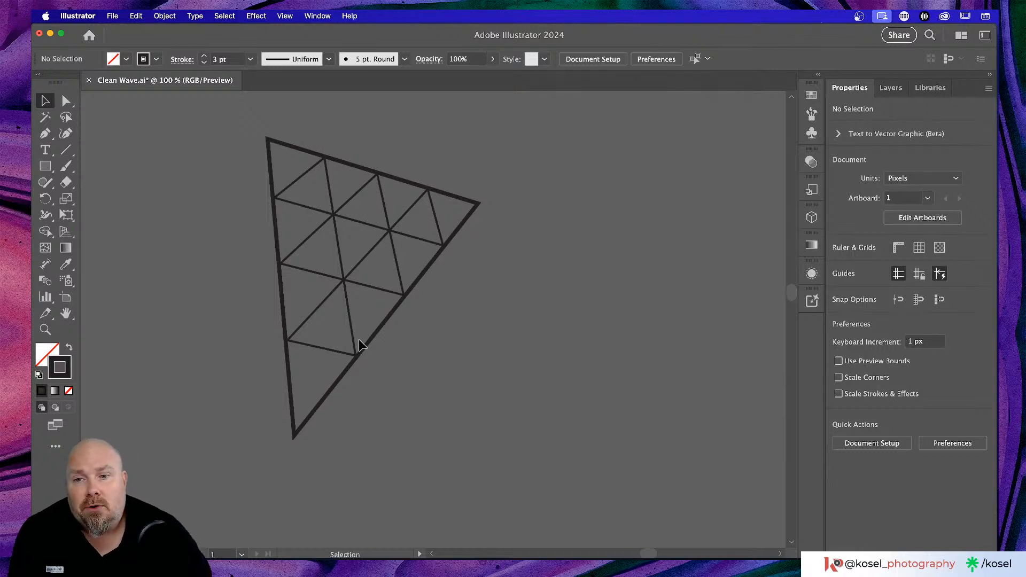
- Select the original triangle group and examine its outer outline and inner triangles
click(392, 240)
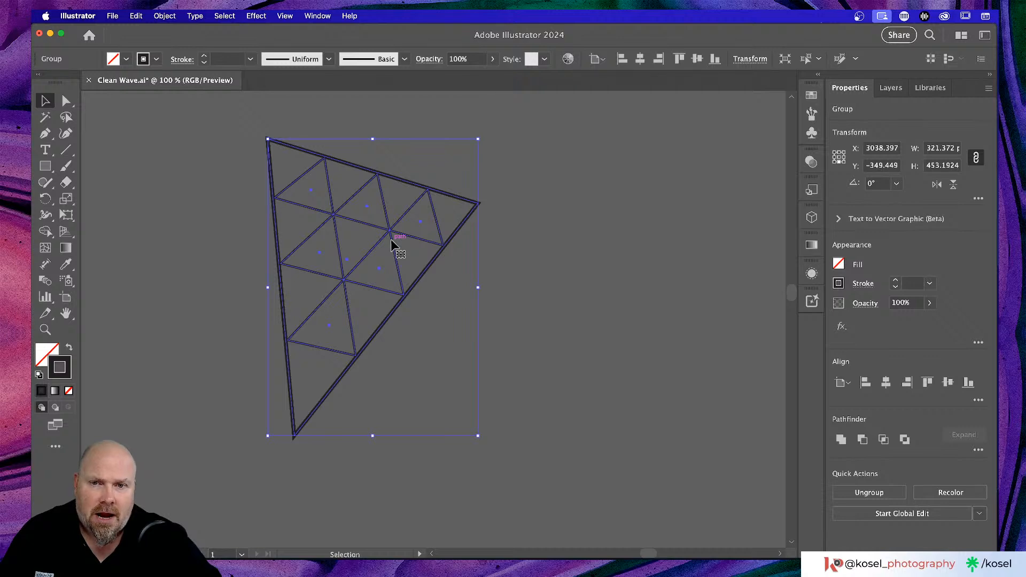
click(545, 236)
click(479, 204)
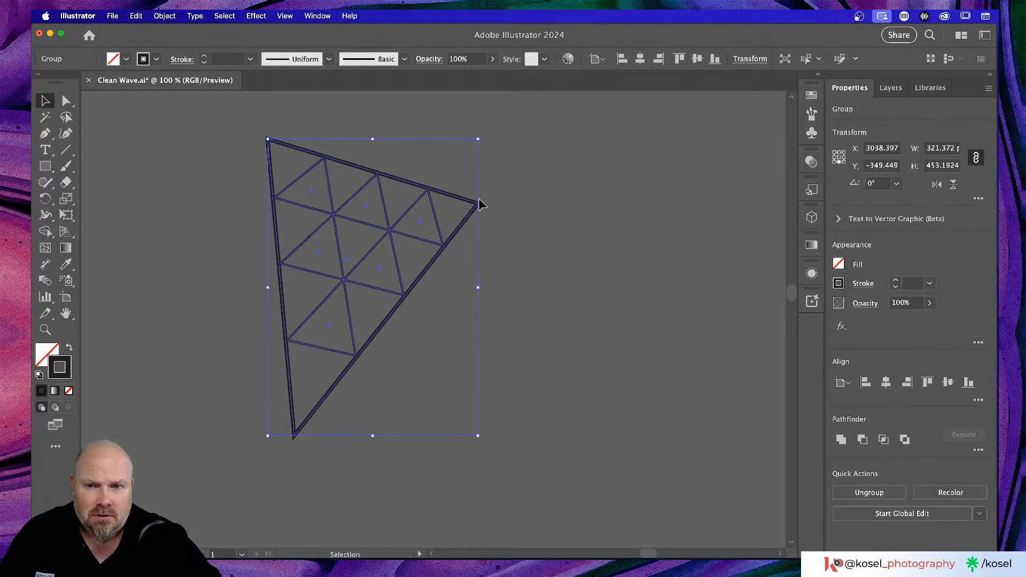
scroll(303, 221, down, 15)
scroll(303, 221, up, 20)
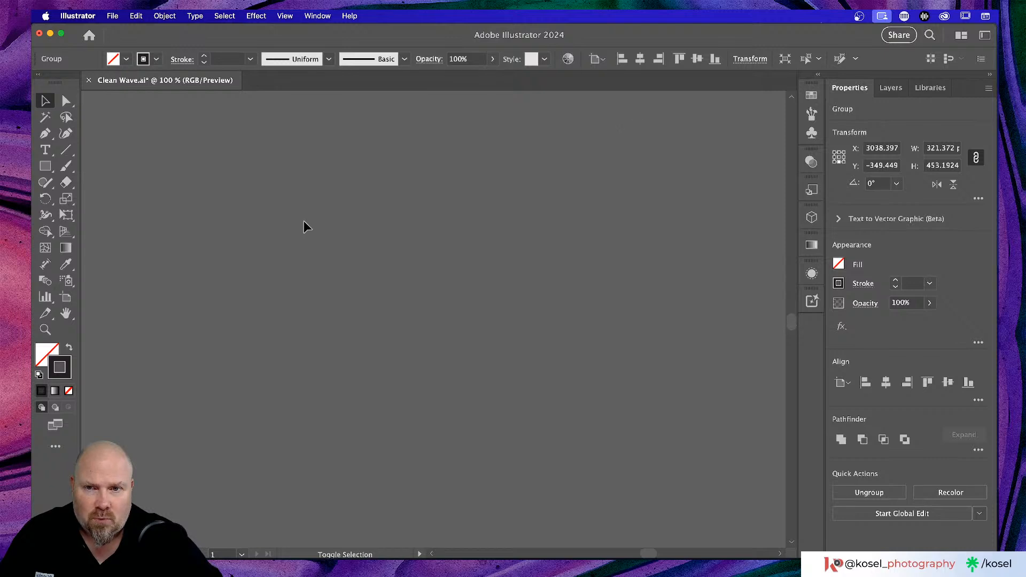
scroll(303, 222, down, 10)
scroll(304, 221, up, 10)
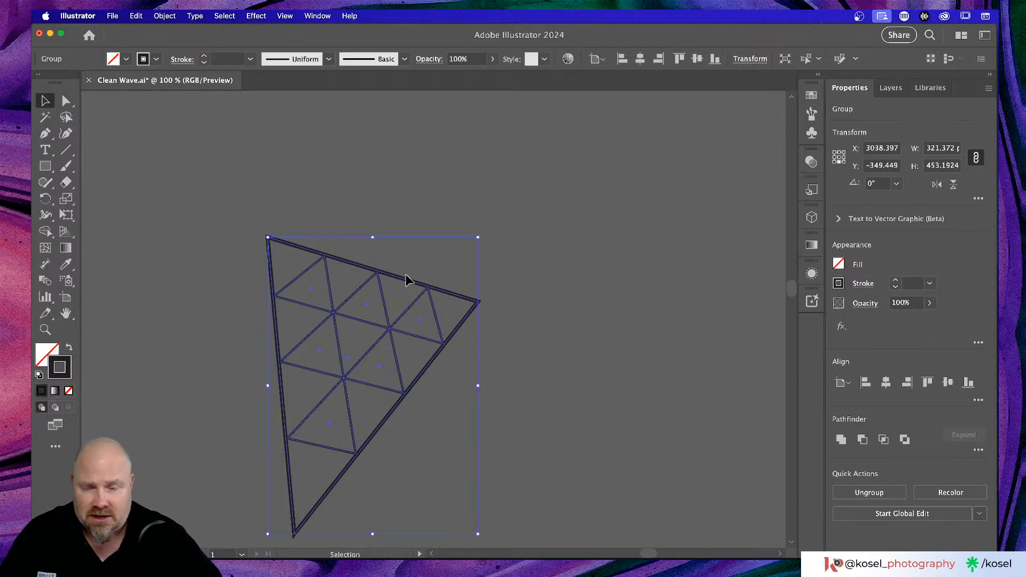
scroll(406, 274, down, 3)
scroll(405, 274, left, 2)
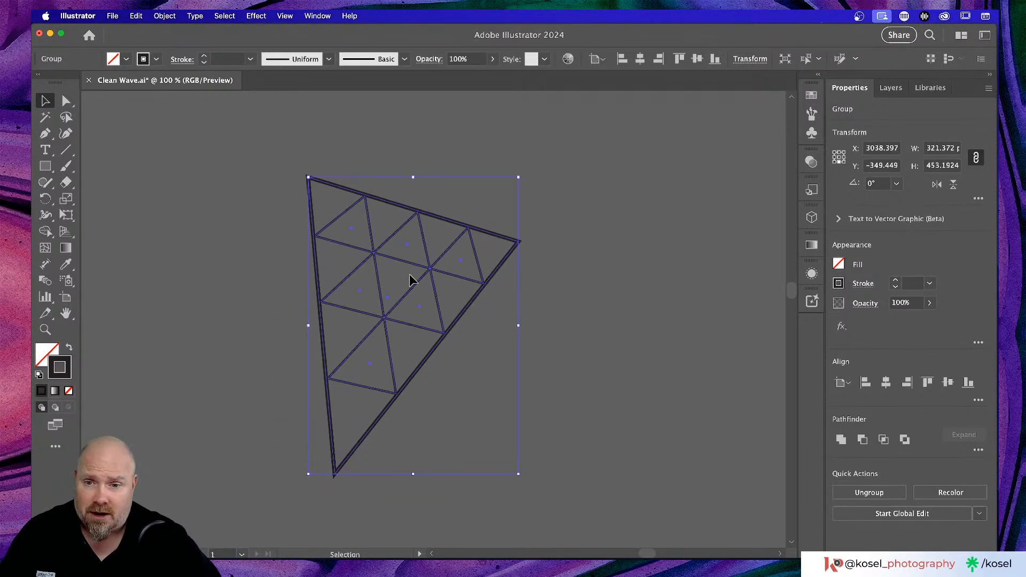
scroll(409, 278, down, 3)
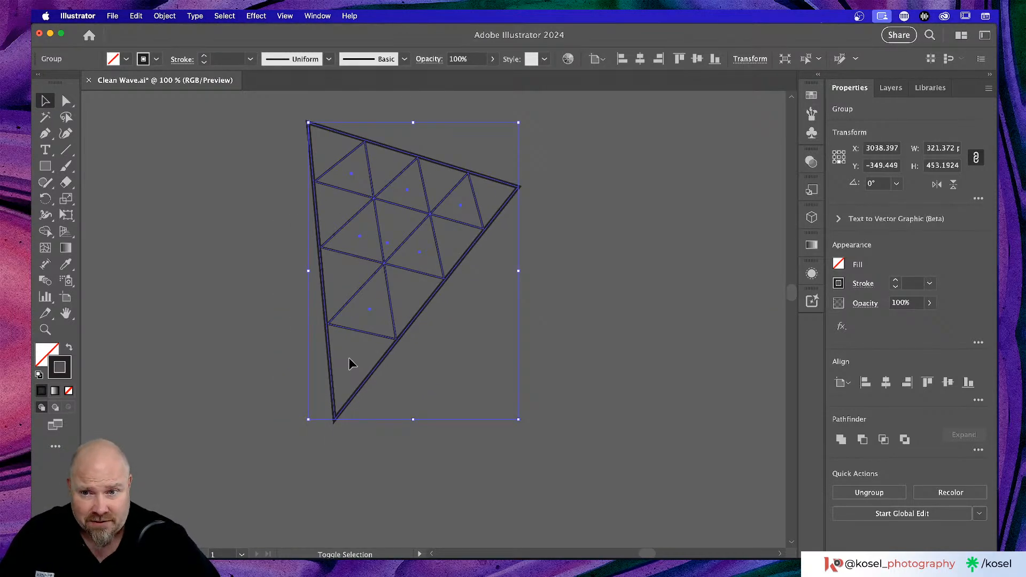
- Try moving the outer triangle's lowest anchor point with Direct Selection, then undo the move and clear the selection
scroll(349, 357, down, 3)
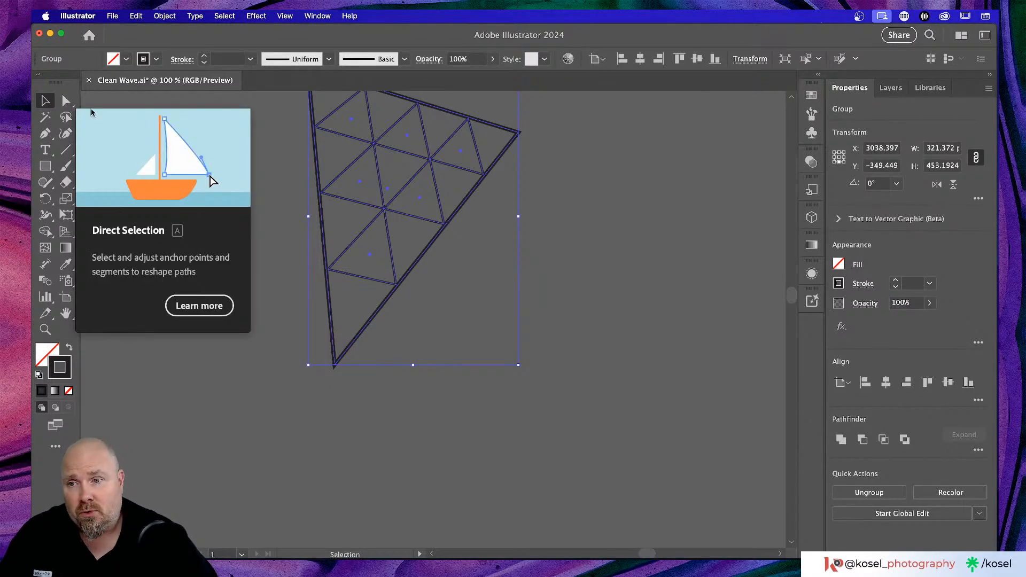
click(65, 102)
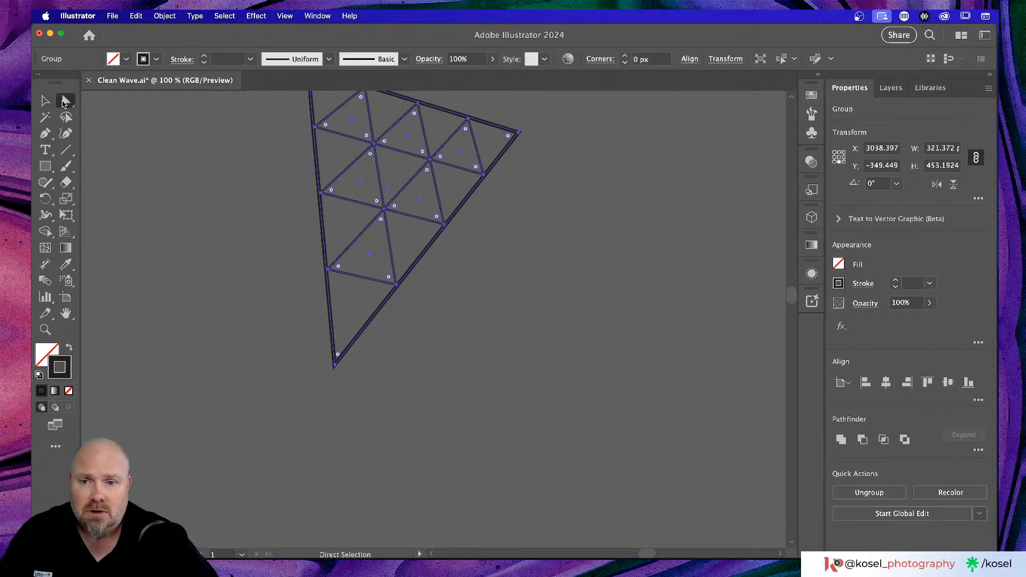
drag(297, 348, 374, 396)
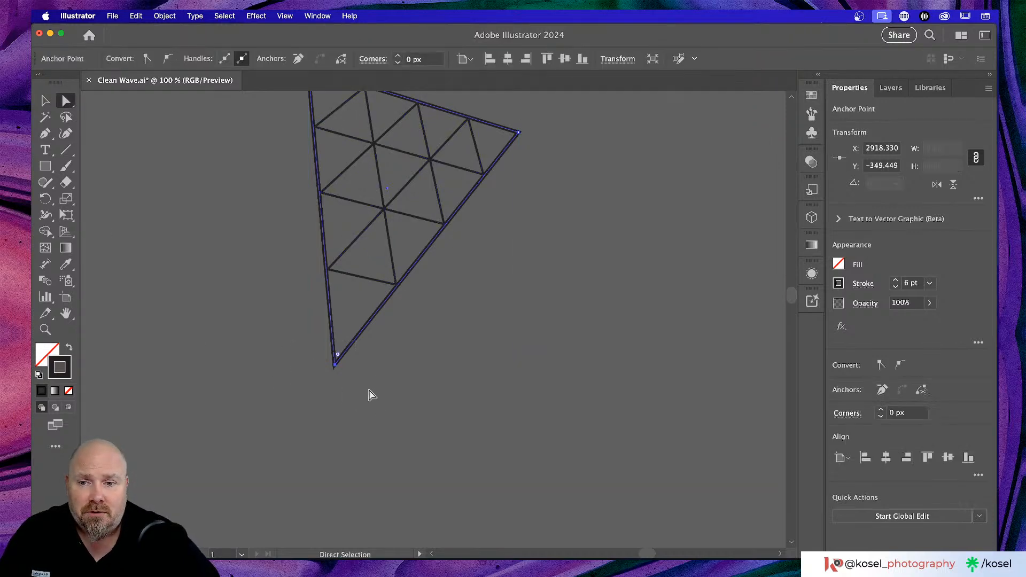
drag(337, 366, 551, 396)
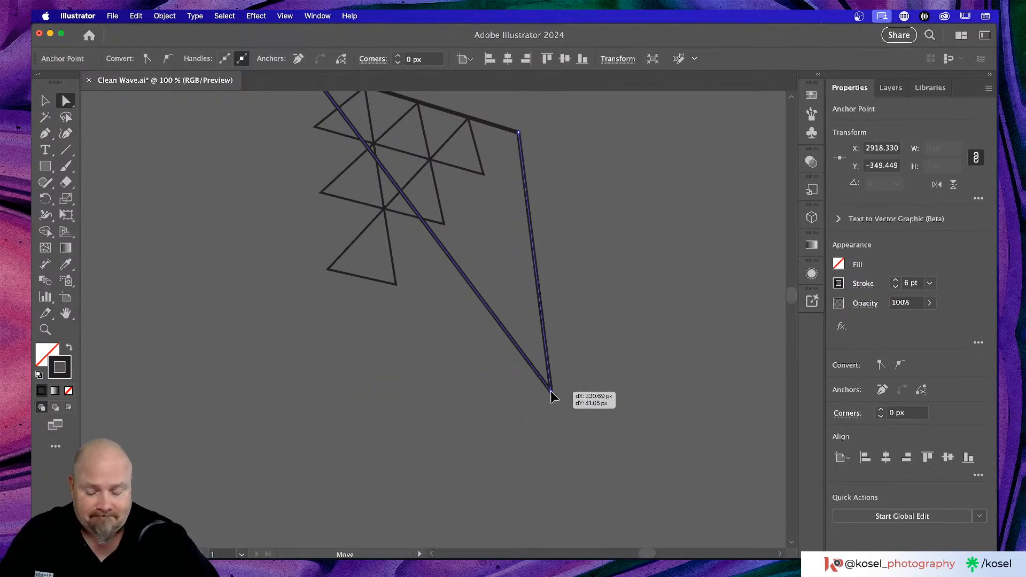
drag(552, 396, 550, 394)
key(super+z)
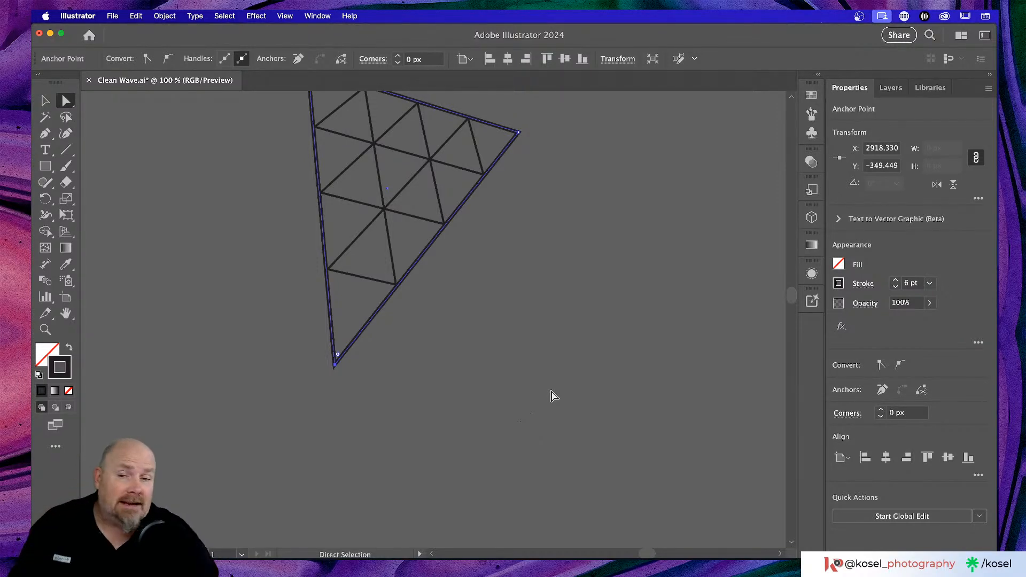
click(553, 395)
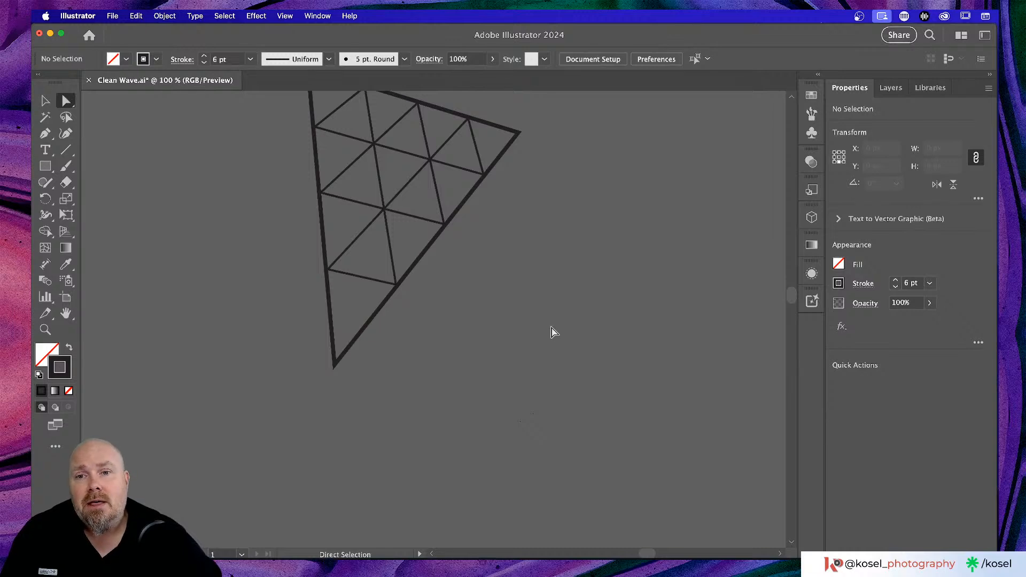
scroll(556, 334, up, 3)
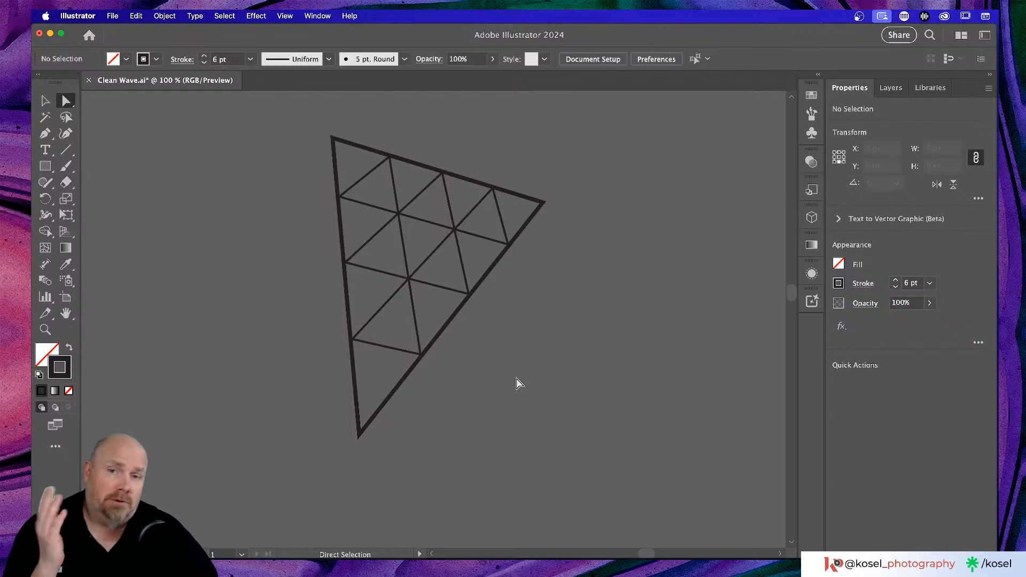
- Close Clean Wave.ai without saving, dismiss the What's new window, and quit Illustrator
click(89, 81)
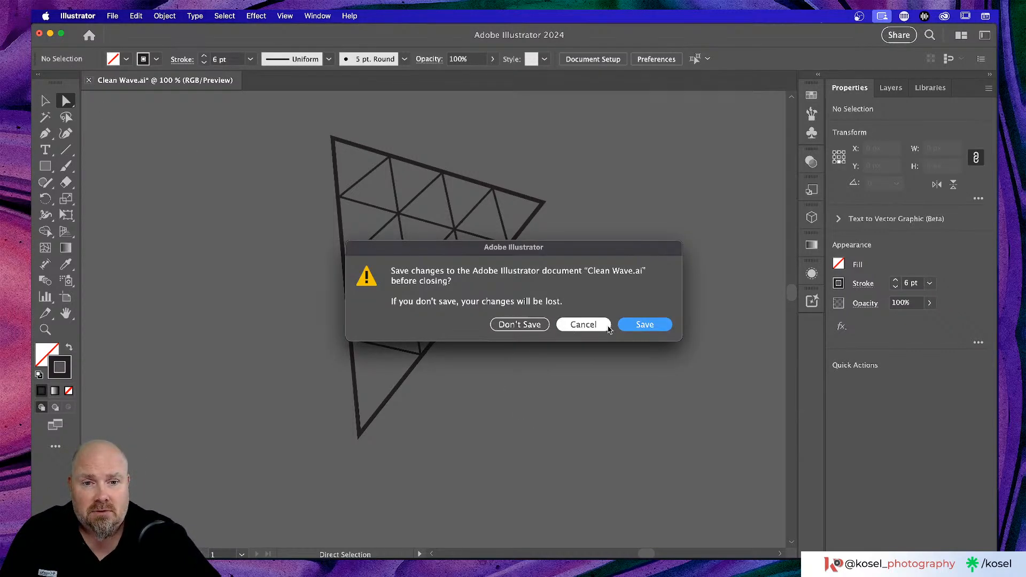
click(519, 324)
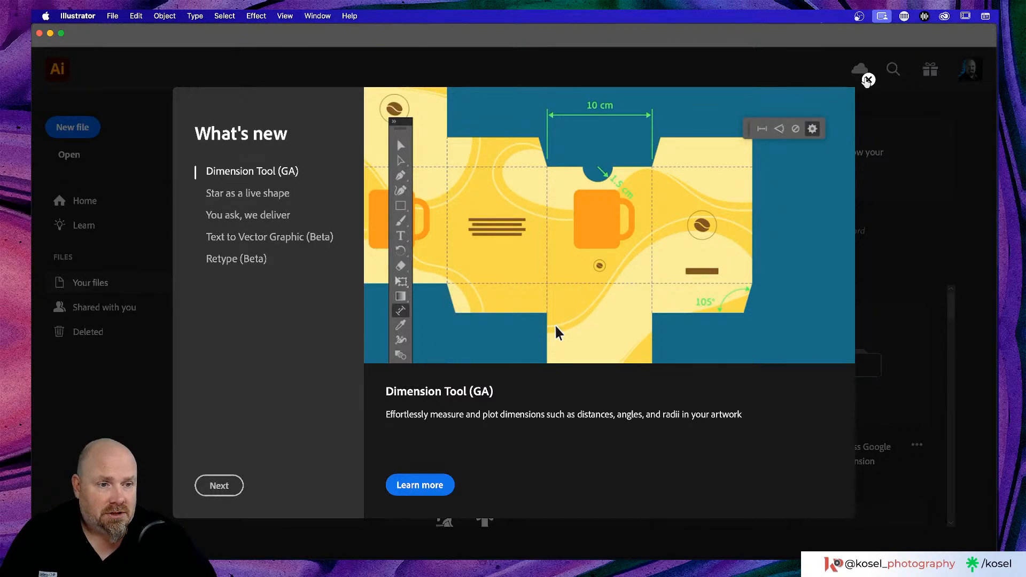
key(Escape)
click(82, 16)
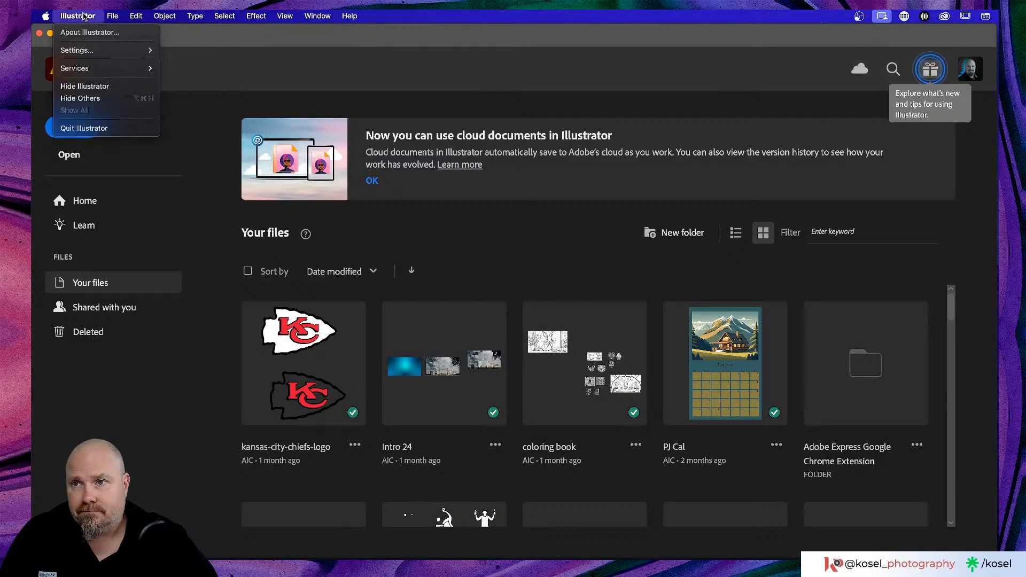
click(104, 132)
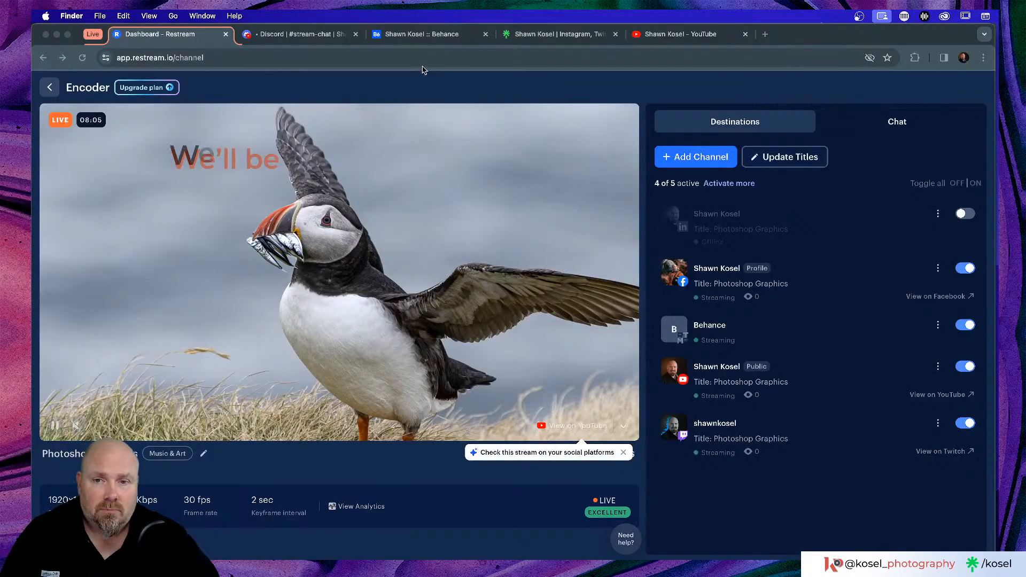
- Bring up the Discord stream-chat page in Chrome and switch to Photoshop
click(325, 35)
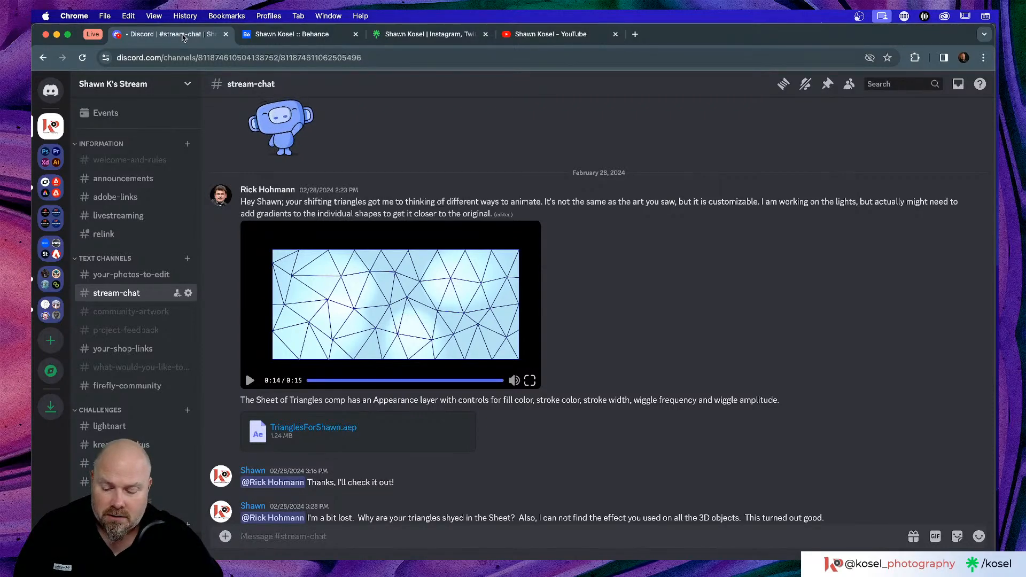
key(super+Tab)
key(super+Tab)
key(super+Tab)
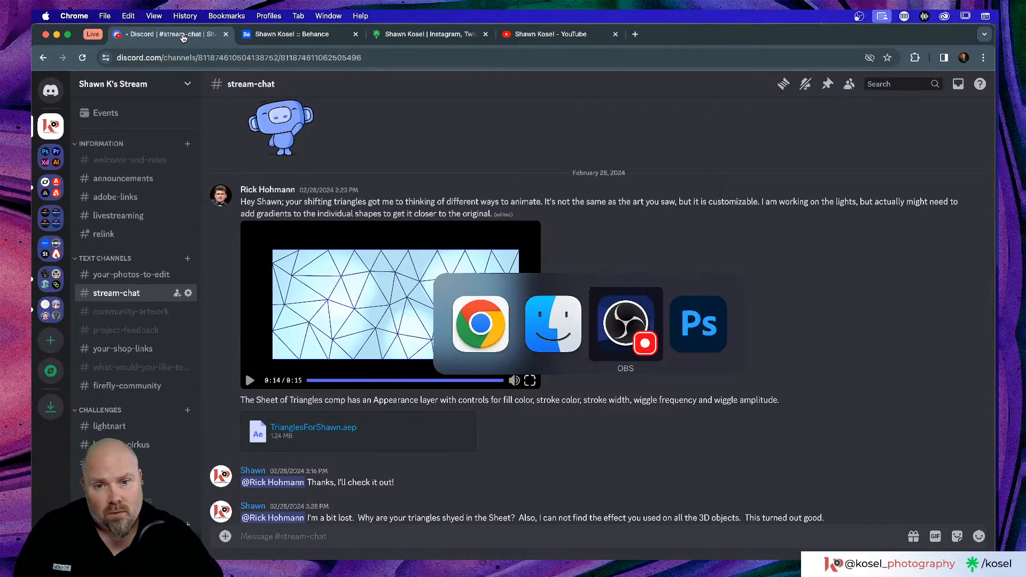
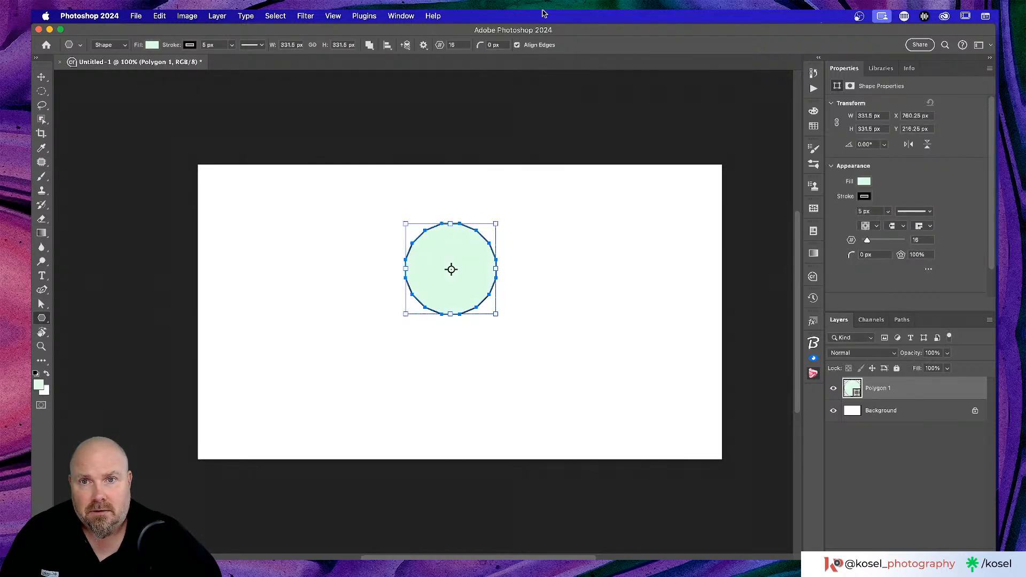
- Set the Polygon tool's number of sides to 3 and delete the existing 16-sided polygon layer
drag(442, 48, 410, 48)
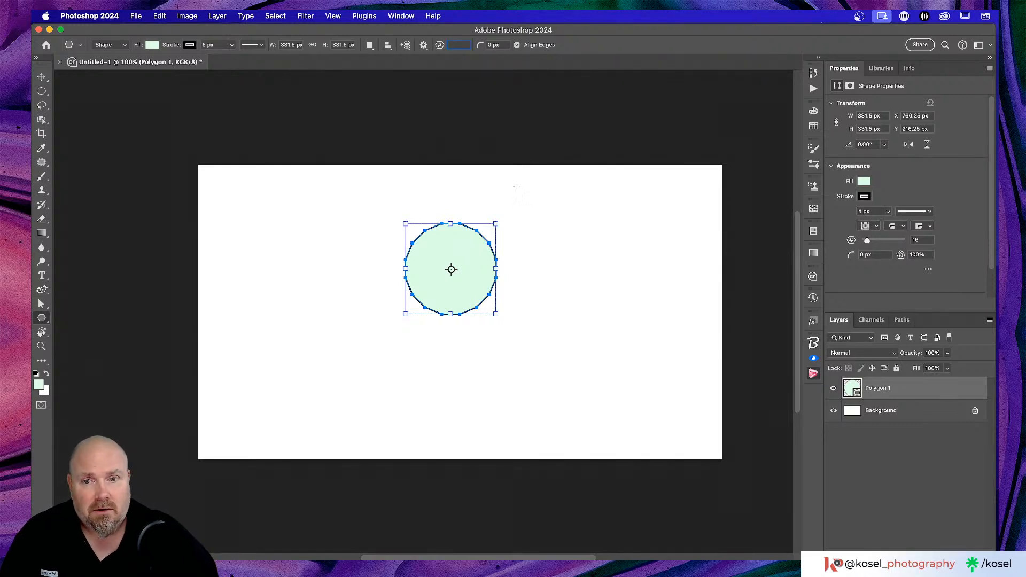
click(42, 78)
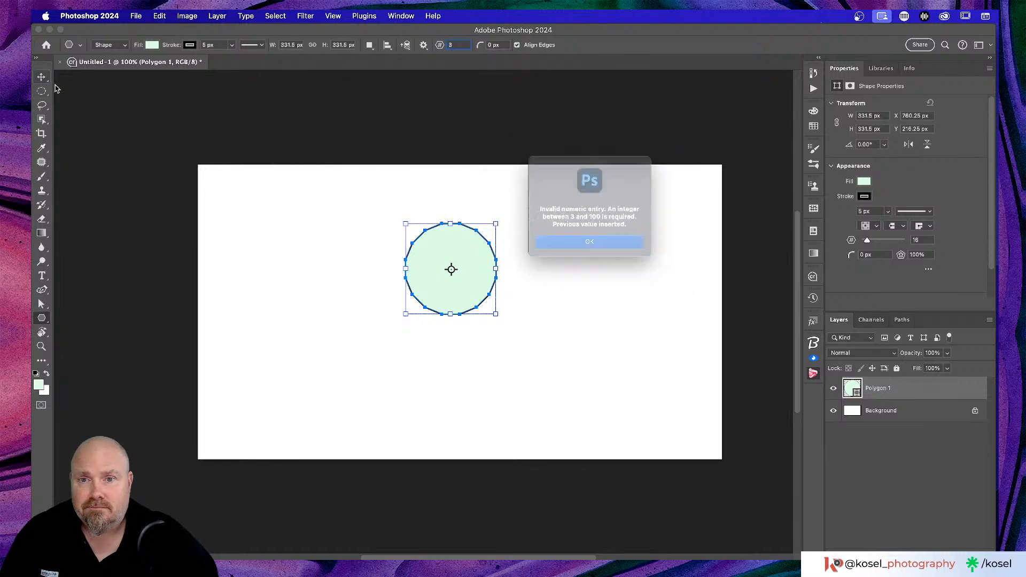
click(601, 241)
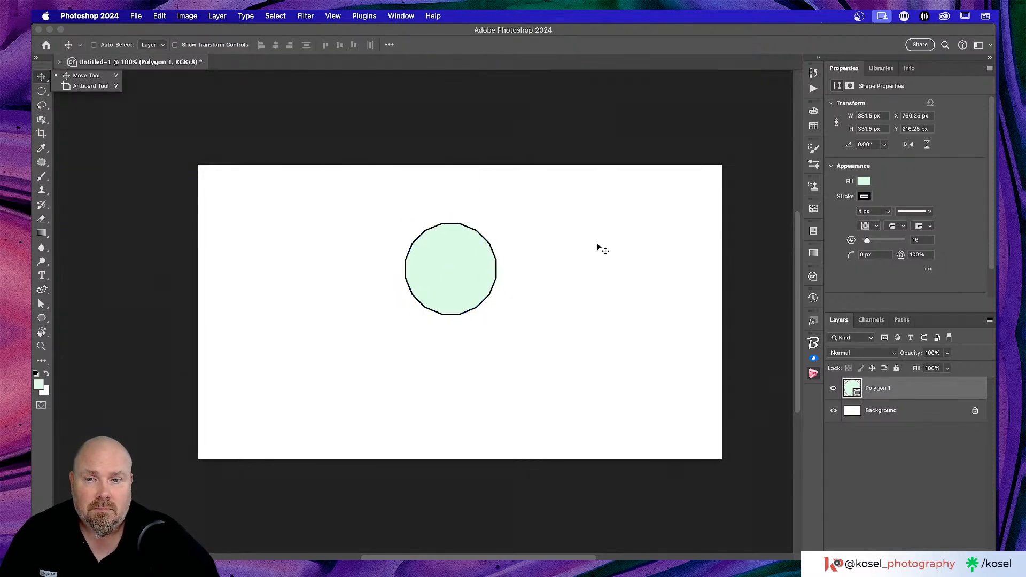
click(905, 389)
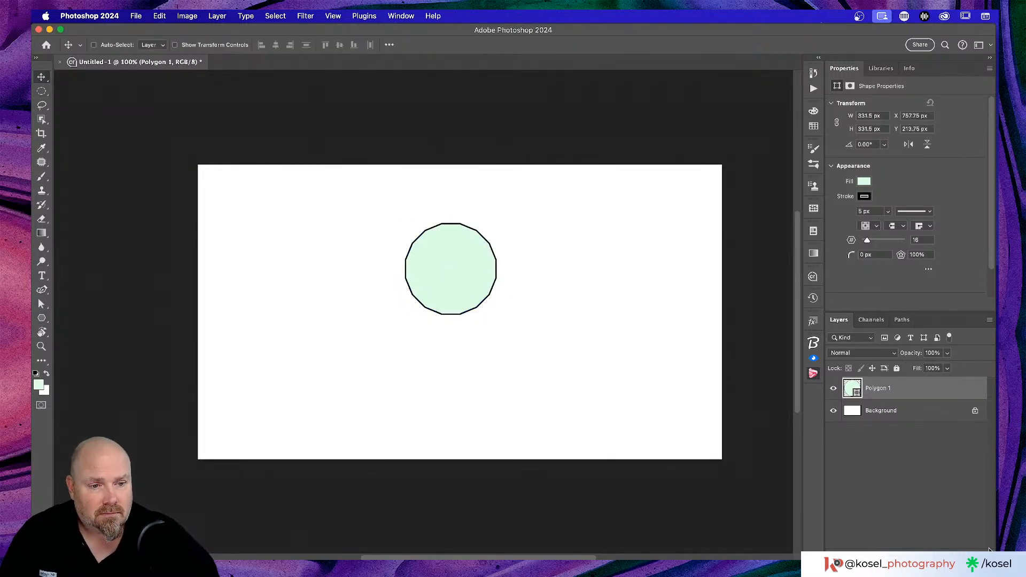
key(BackSpace)
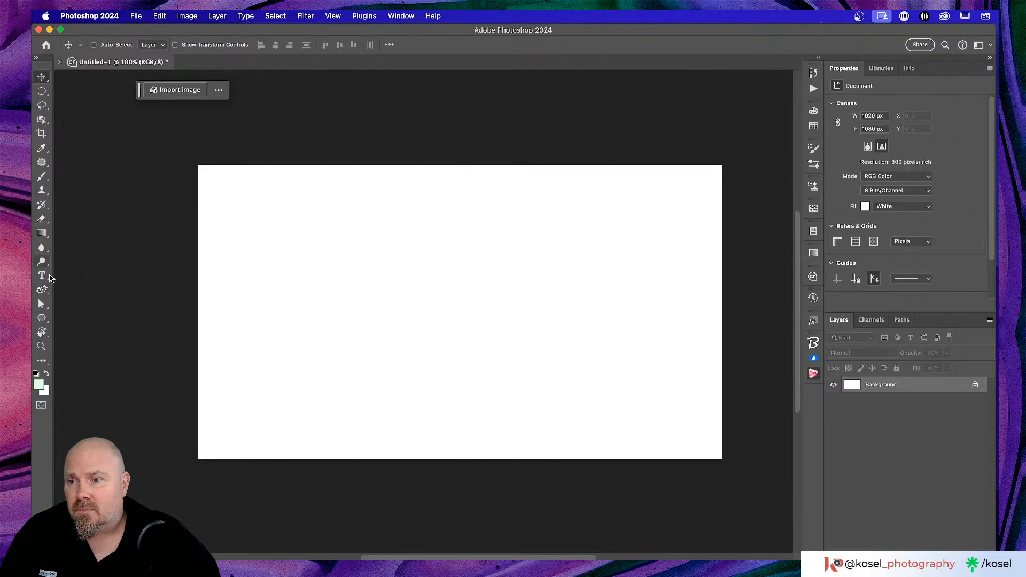
- Draw a triangle about 384 by 332 px near the canvas centre with the Polygon tool and set its fill to none
click(43, 319)
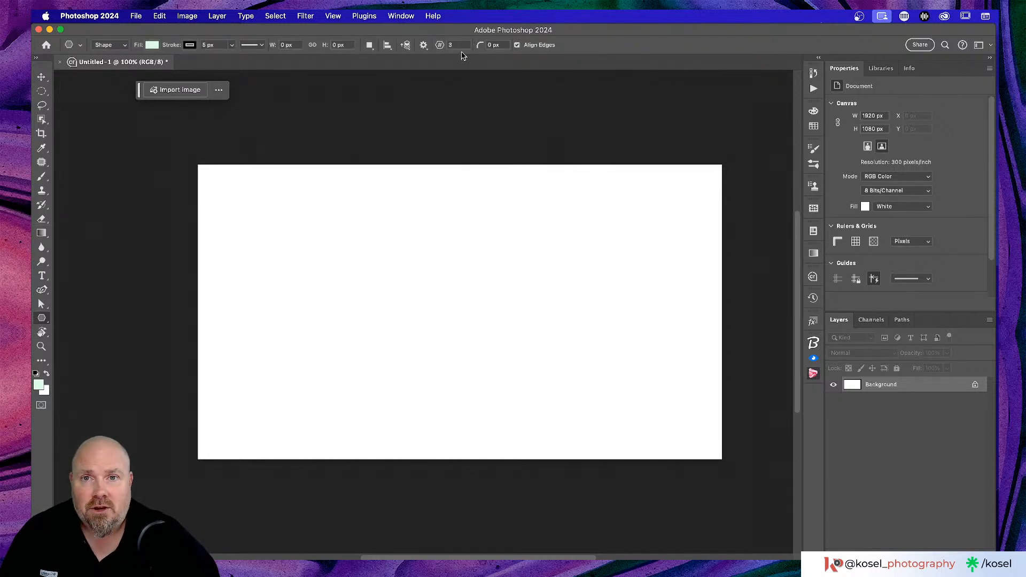
drag(389, 250, 540, 370)
click(153, 46)
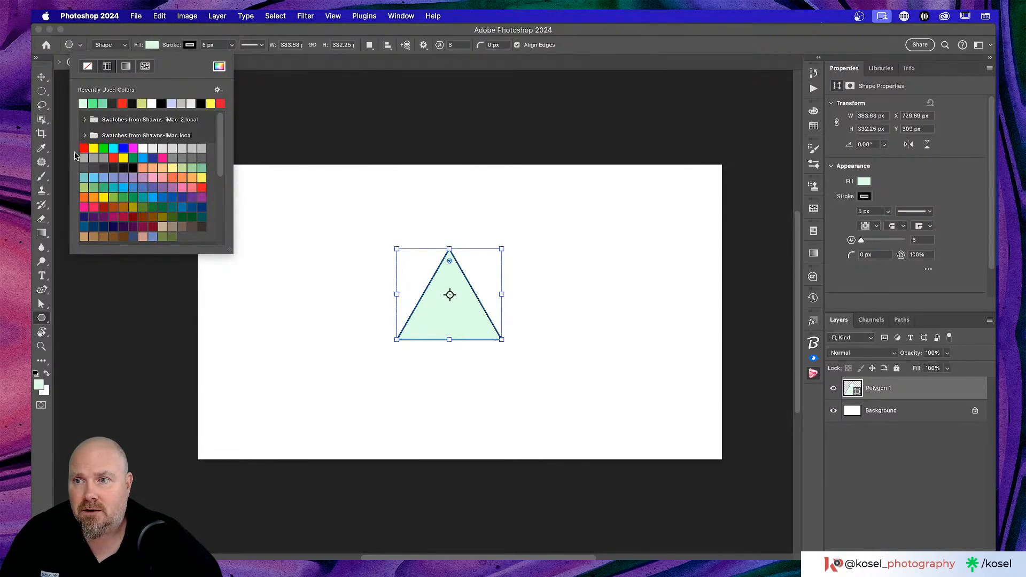
click(87, 67)
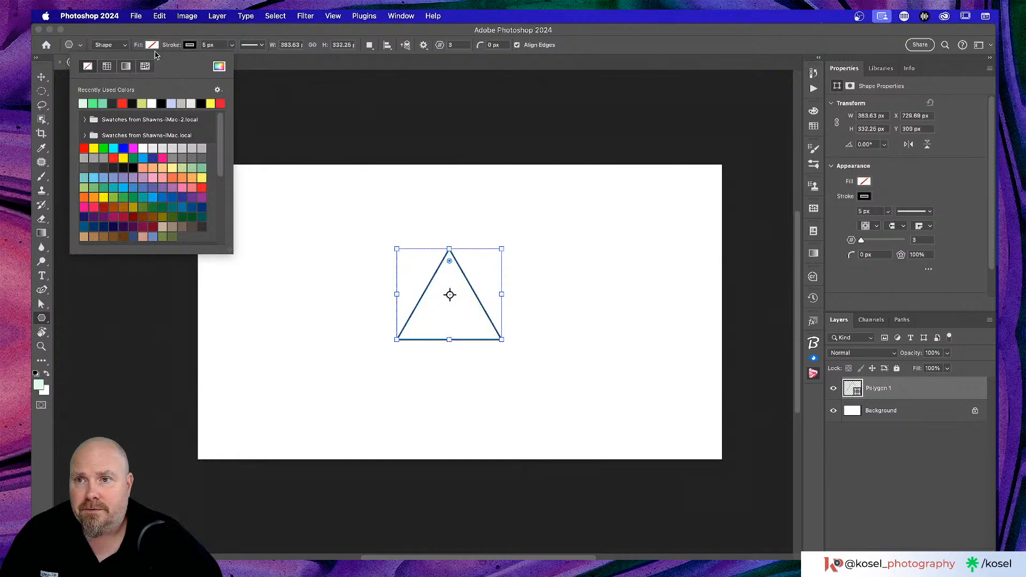
- Give the triangle a dark grey stroke from the recent colors and set the stroke width to 6 px
click(190, 45)
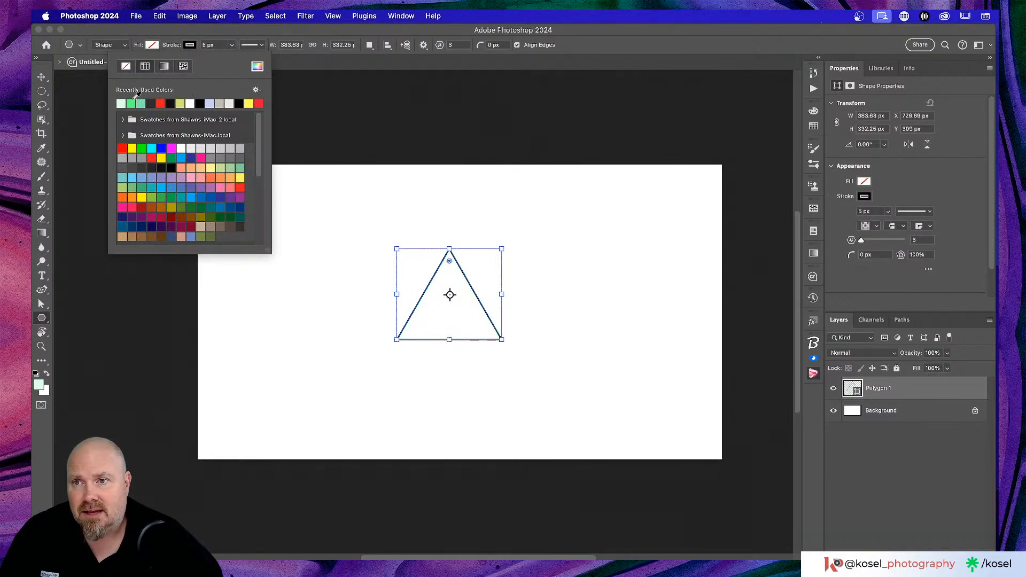
click(152, 101)
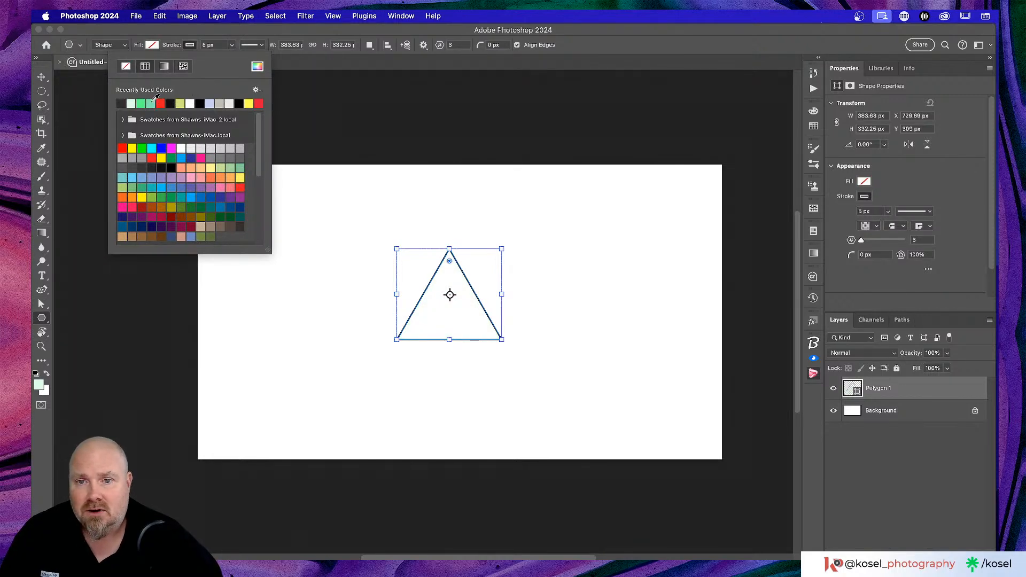
click(232, 47)
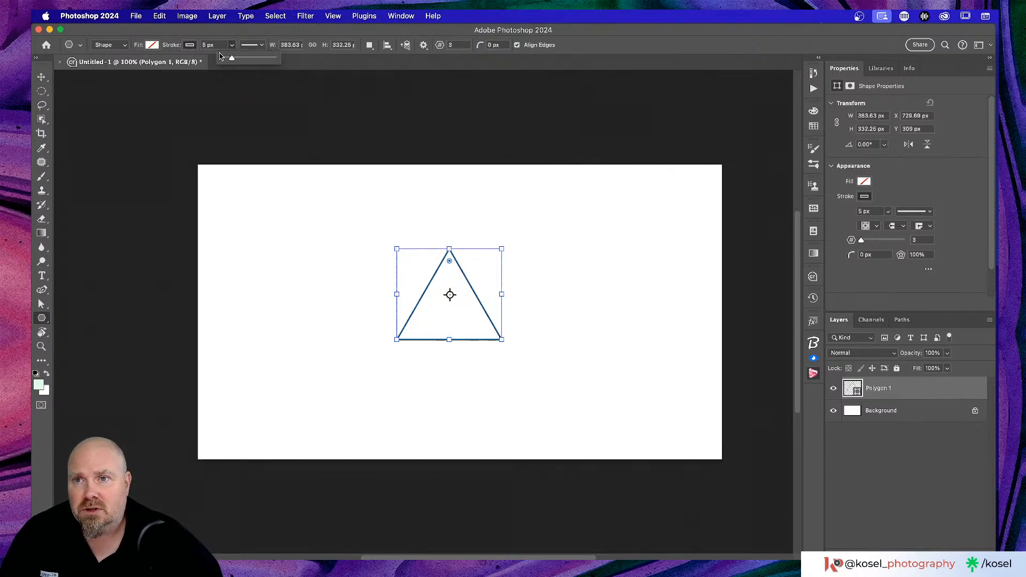
drag(231, 57, 234, 58)
click(216, 44)
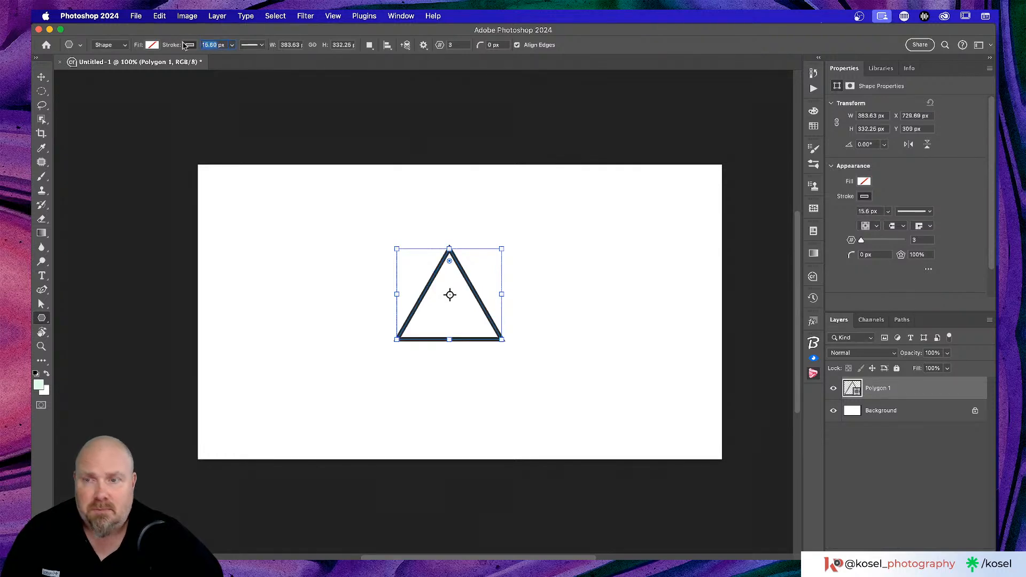
text(6)
key(Return)
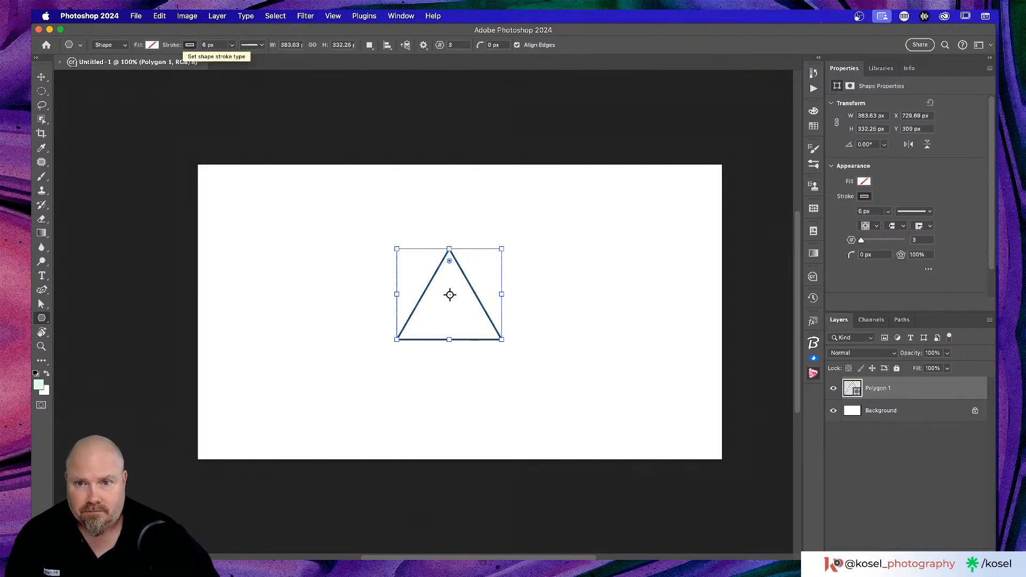
- Move the triangle up to about X 711 px, Y 202 px and convert its layer to a smart object
click(43, 77)
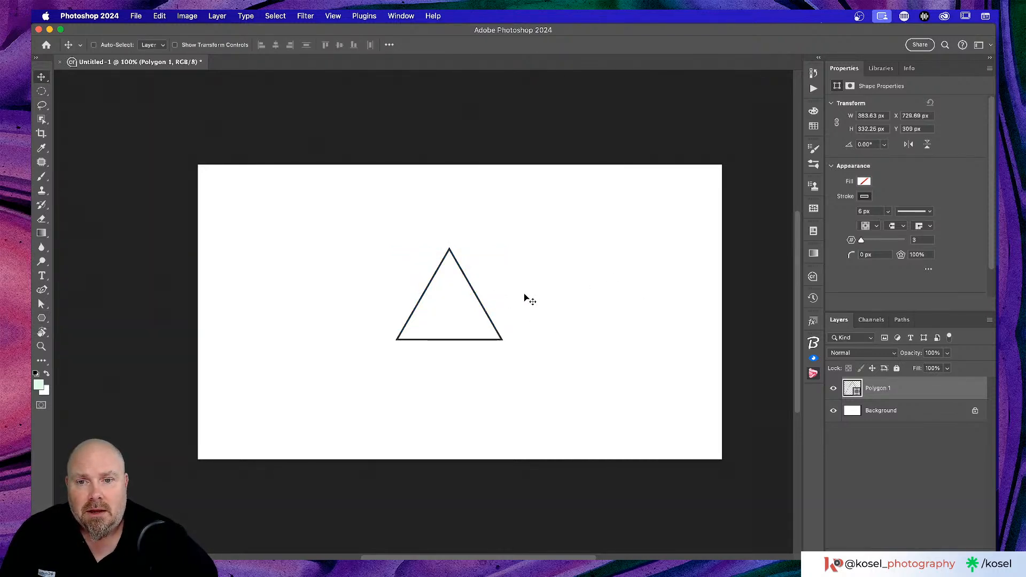
drag(524, 298, 522, 269)
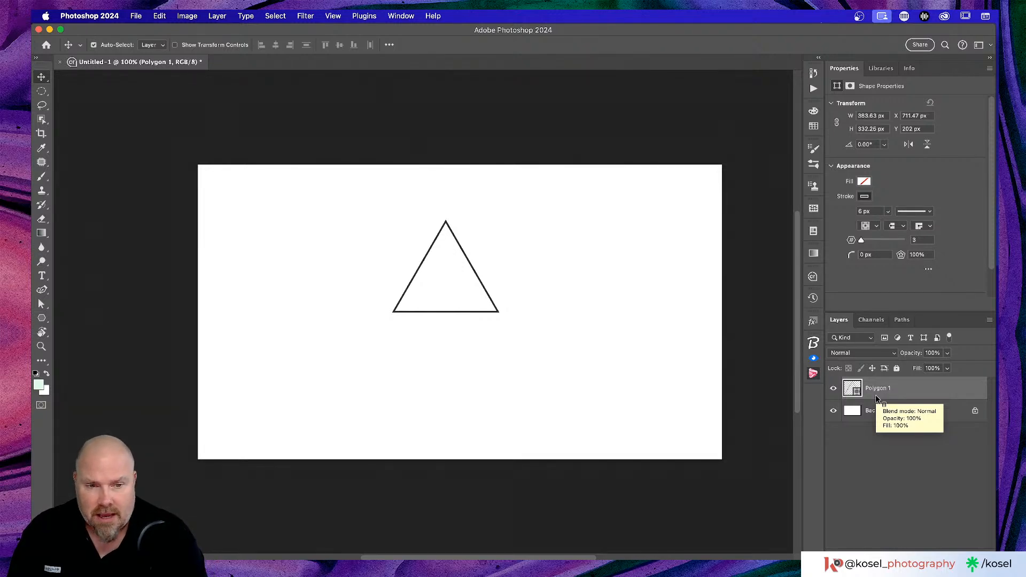
key(ctrl+super+s)
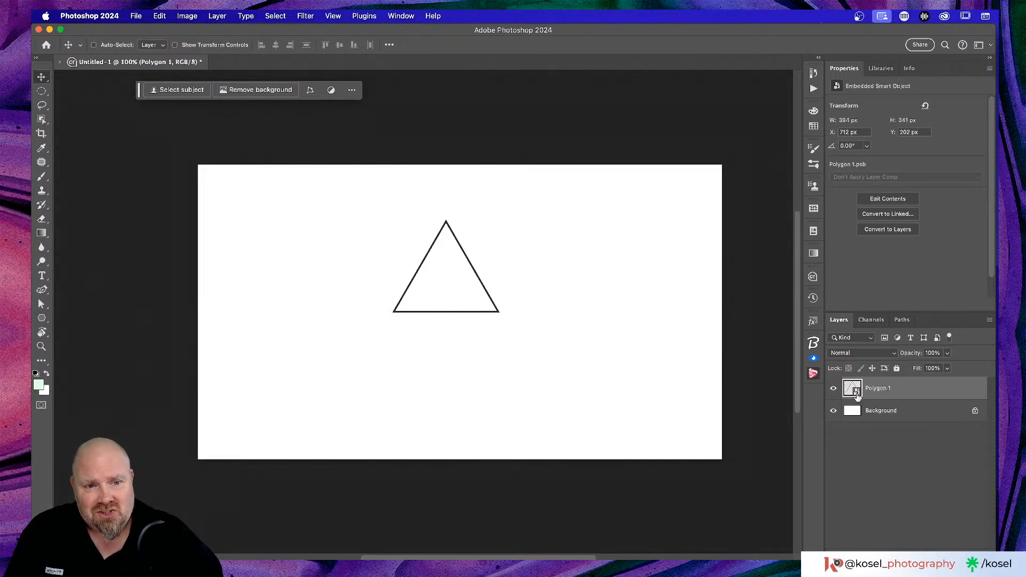
- Open the triangle smart object's contents at 300% zoom and duplicate the Polygon 1 layer inside it
double_click(855, 391)
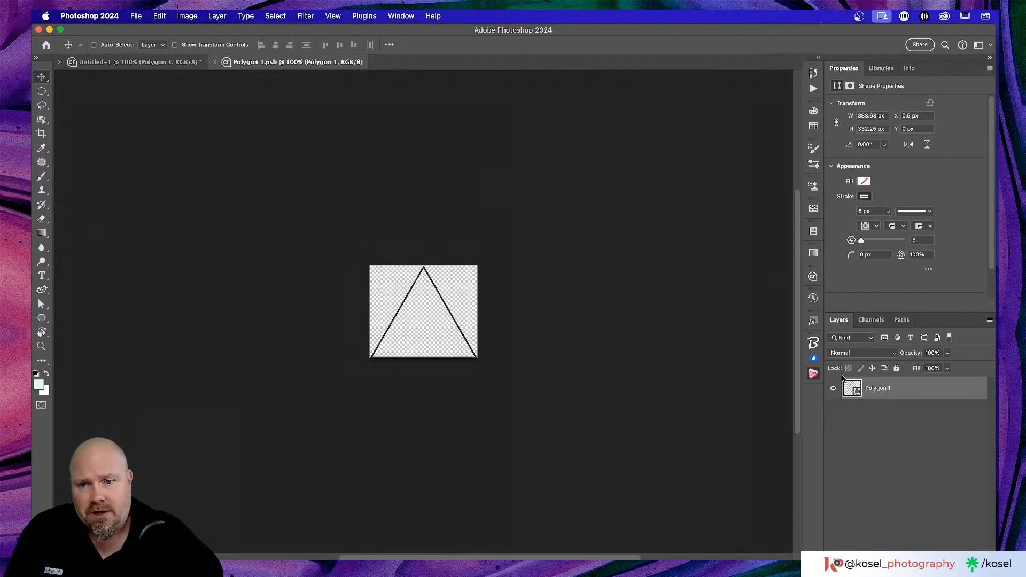
scroll(390, 296, left, 5)
scroll(390, 296, right, 5)
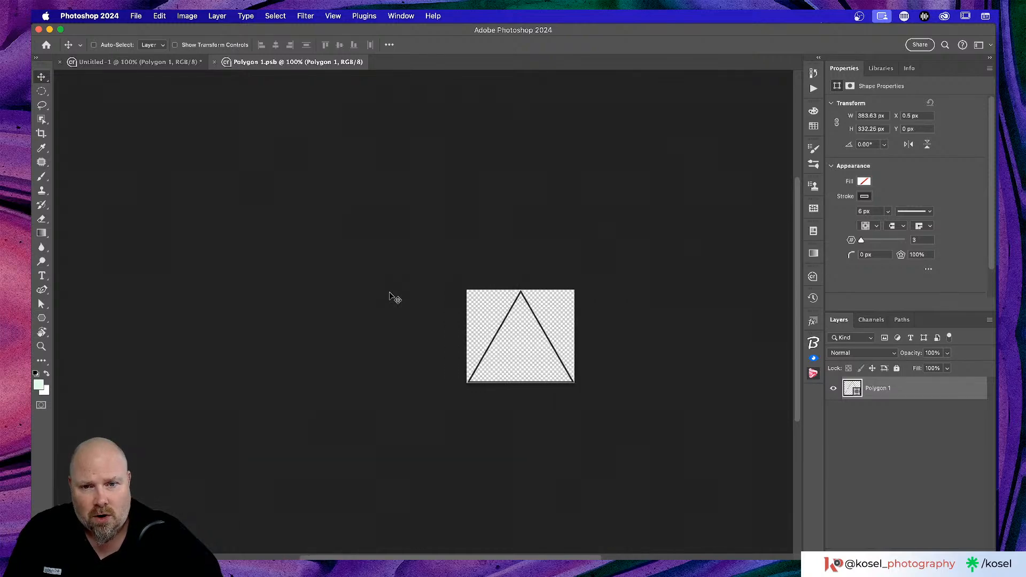
key(super+equal)
key(super+equal)
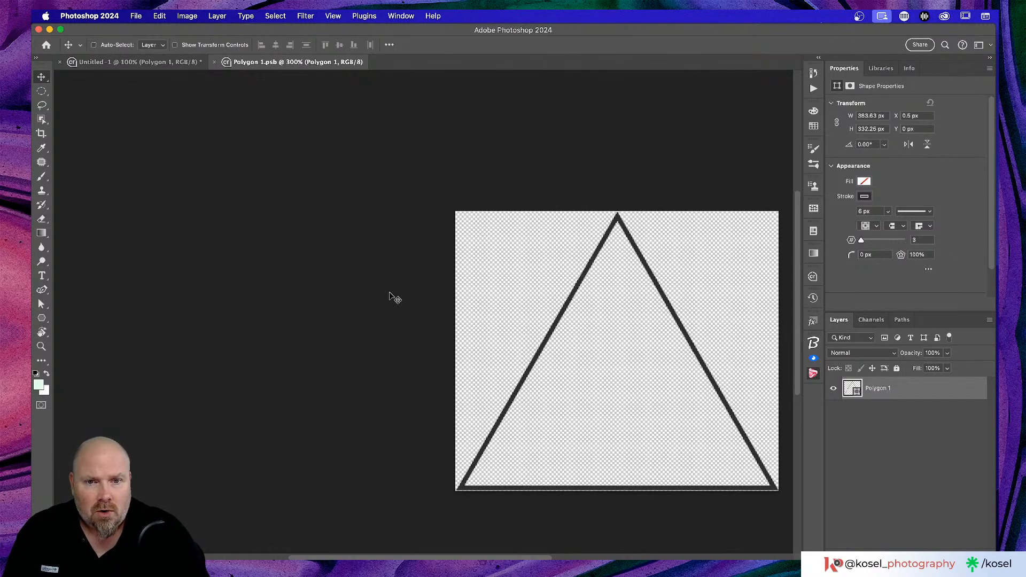
scroll(415, 283, right, 5)
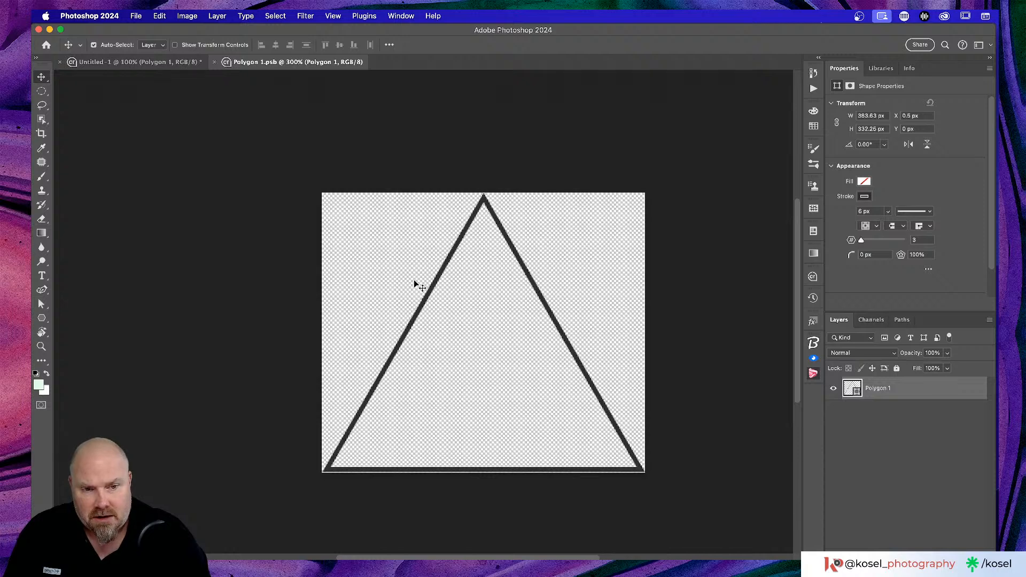
key(super+j)
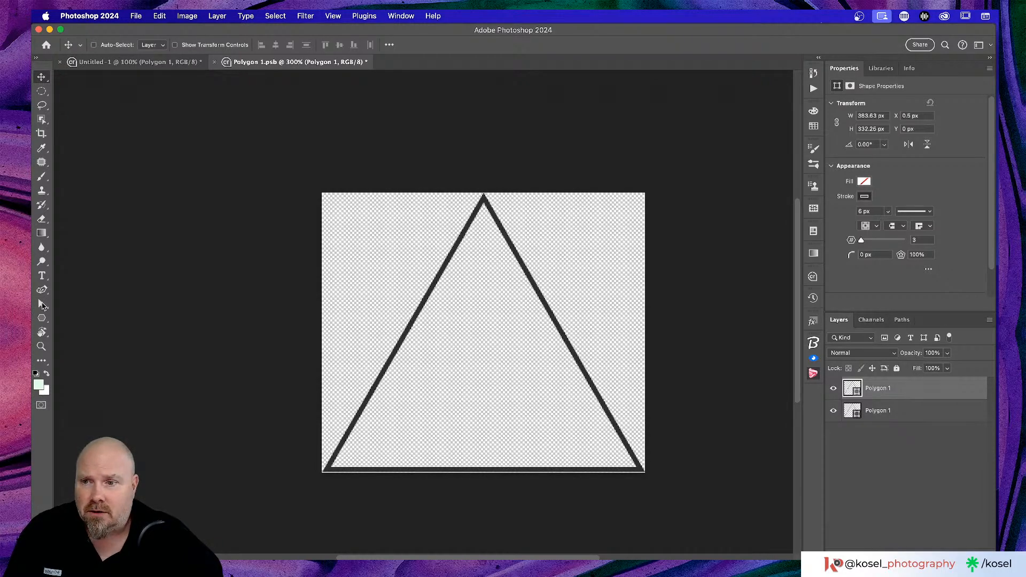
- Set the duplicated triangle's stroke width to 3 px
click(42, 319)
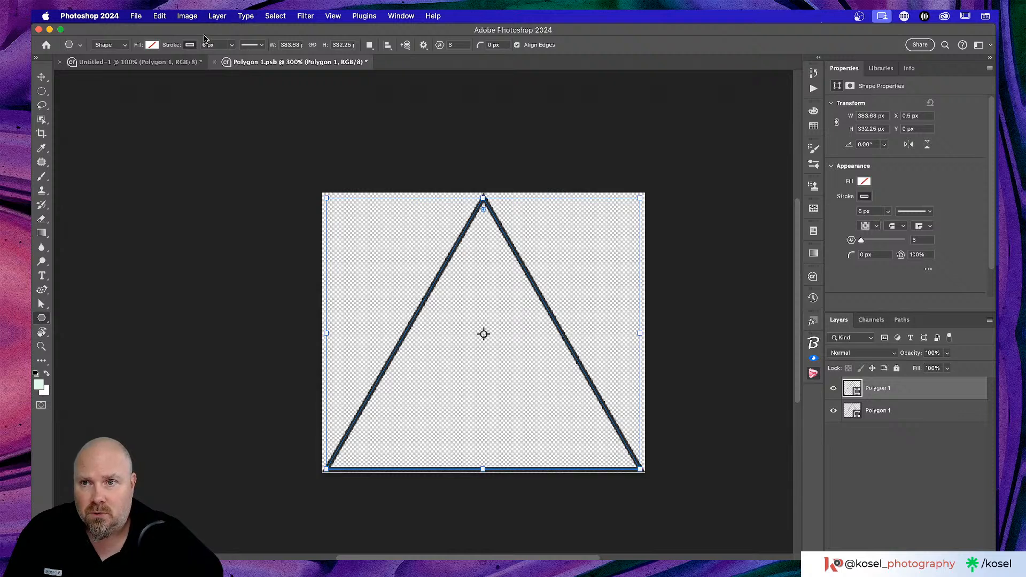
drag(207, 44, 200, 46)
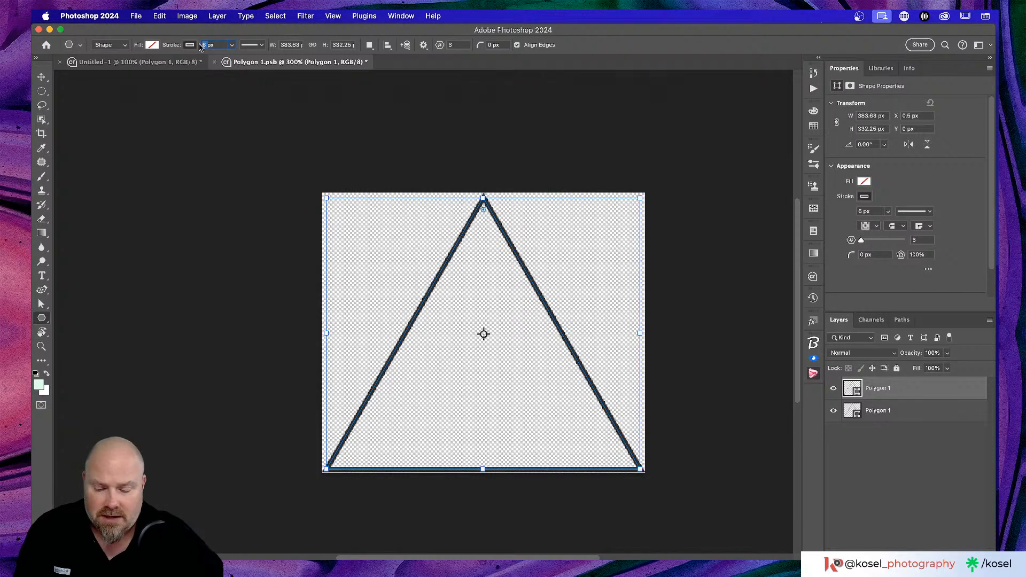
text(3)
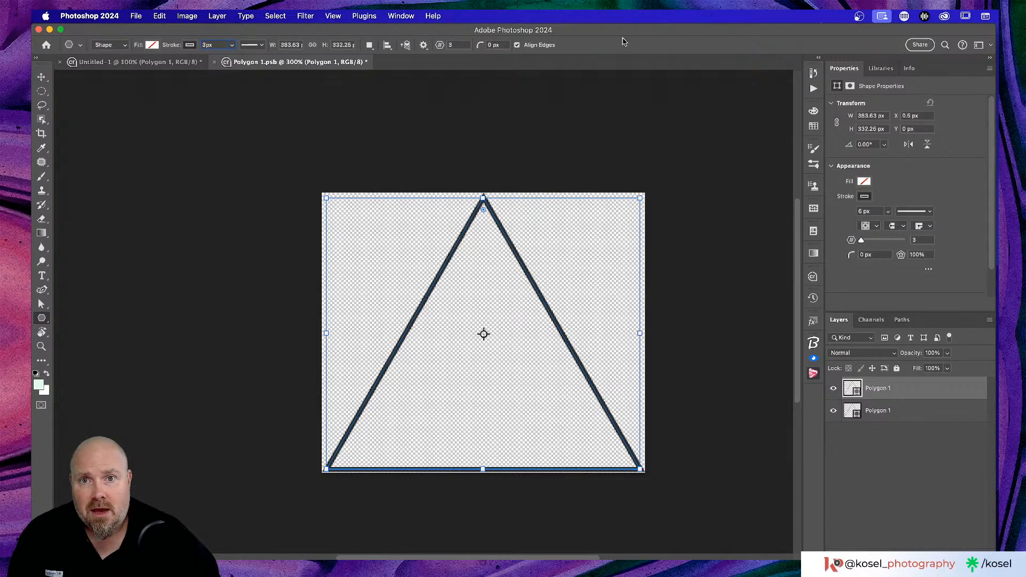
key(Return)
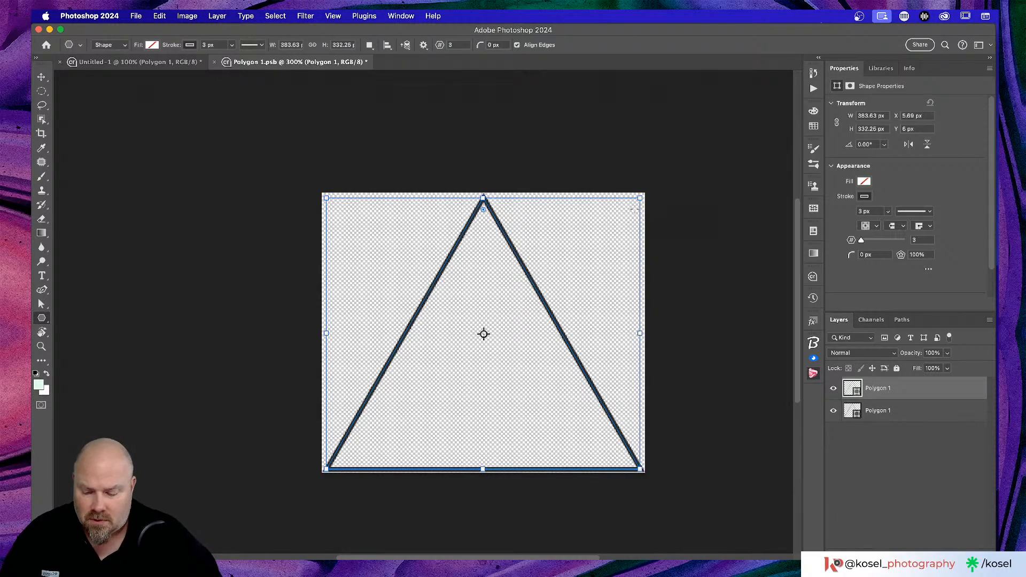
- Scale the duplicate proportionally to about 141 by 122 px and move it to the middle of the large triangle
key(shift)
drag(639, 196, 440, 371)
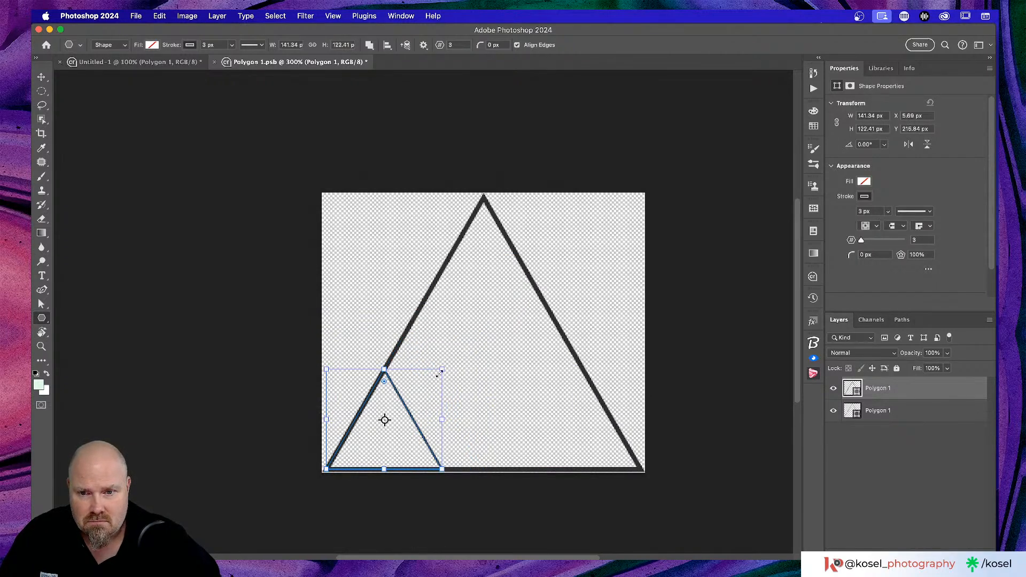
click(41, 76)
drag(407, 409, 506, 348)
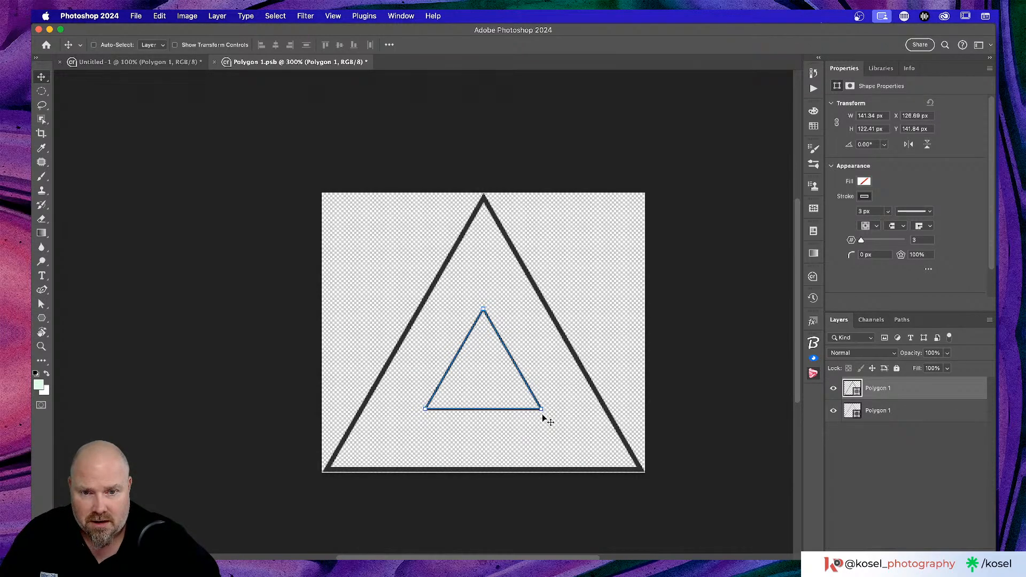
- Rotate the small triangle 180°, scale it to about 84 by 73 px and place its tip on the middle of the large triangle's base
key(super+t)
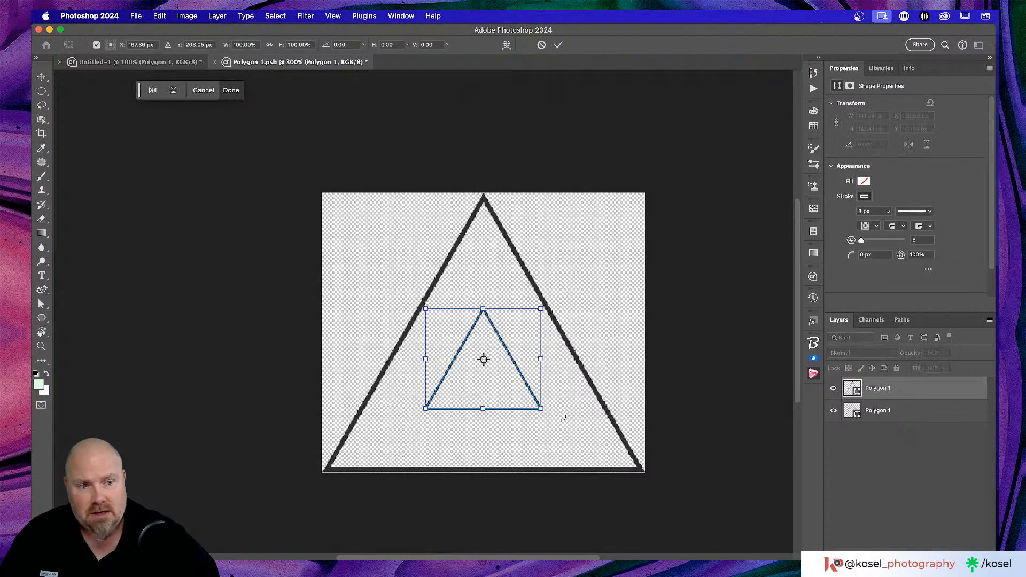
drag(554, 299, 394, 443)
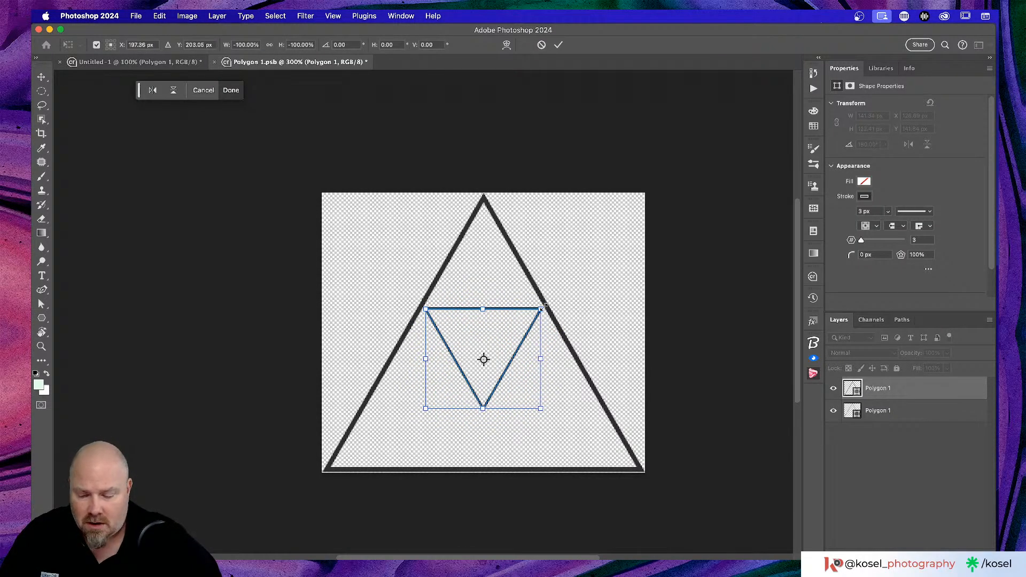
drag(541, 308, 503, 439)
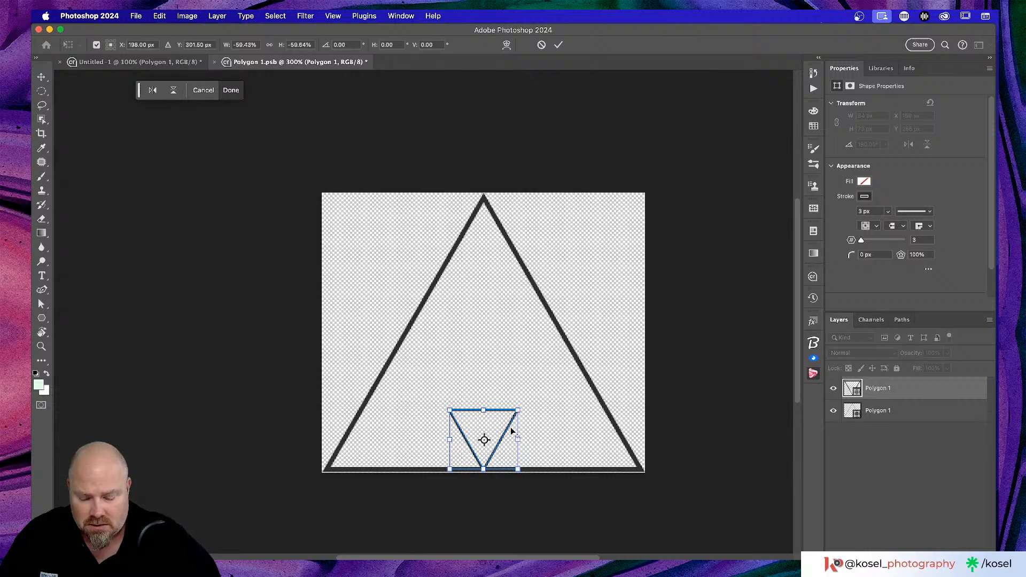
drag(507, 427, 484, 439)
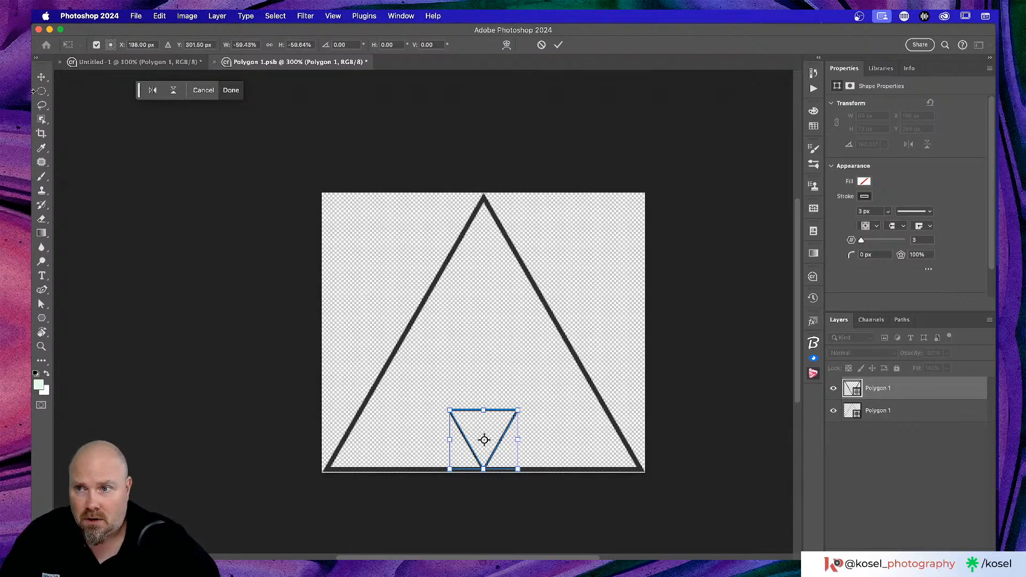
click(42, 76)
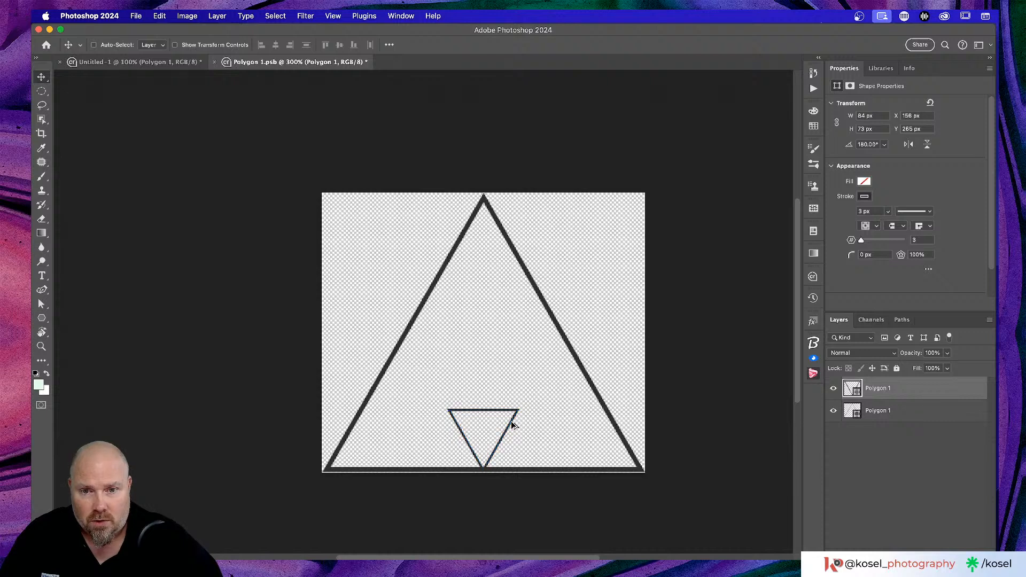
- Duplicate the inverted triangle to both sides along the base, at about X 249 px and X 66 px, and select all three layers
drag(512, 422, 587, 422)
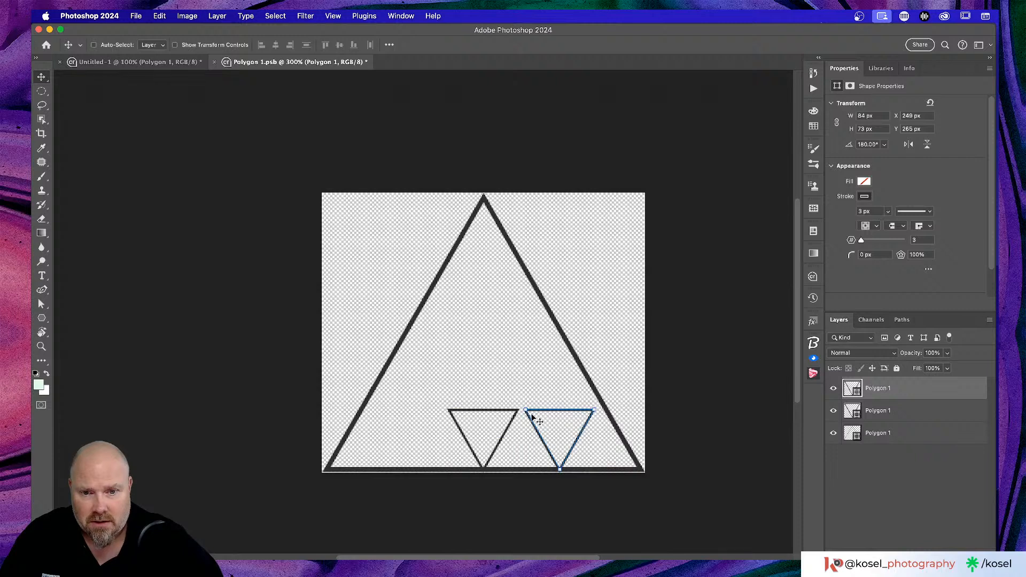
drag(532, 425, 383, 424)
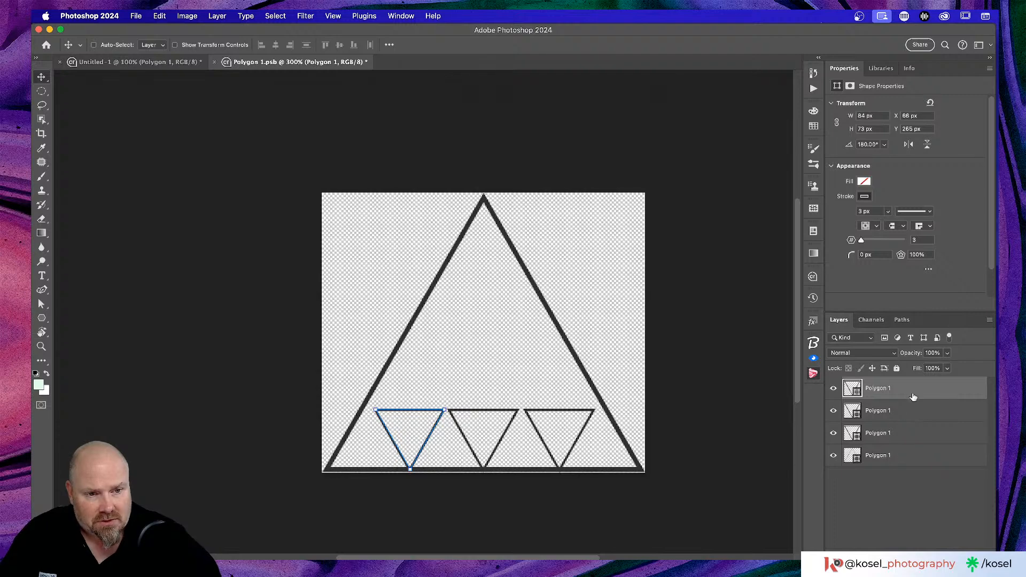
shift+click(911, 434)
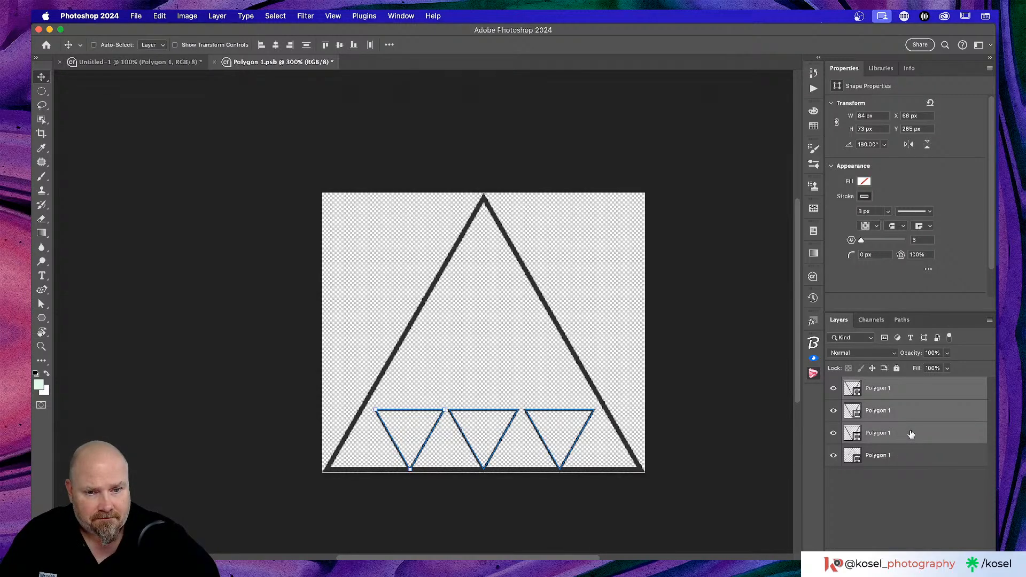
- Move the right inverted triangle to X 243 px and the left one to X 69 px, closing the gaps to the middle one
key(super+equal)
key(super+equal)
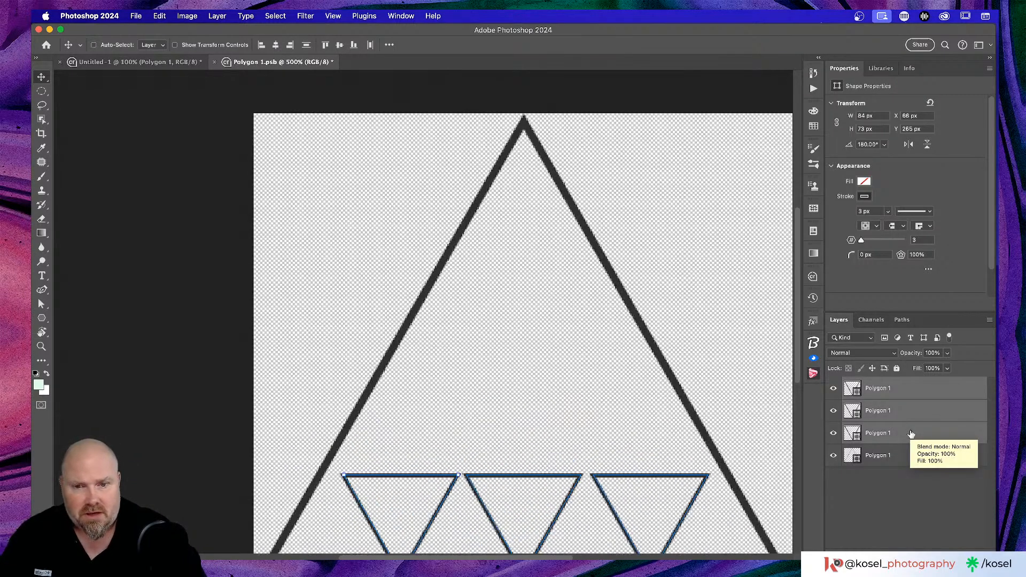
scroll(518, 351, down, 3)
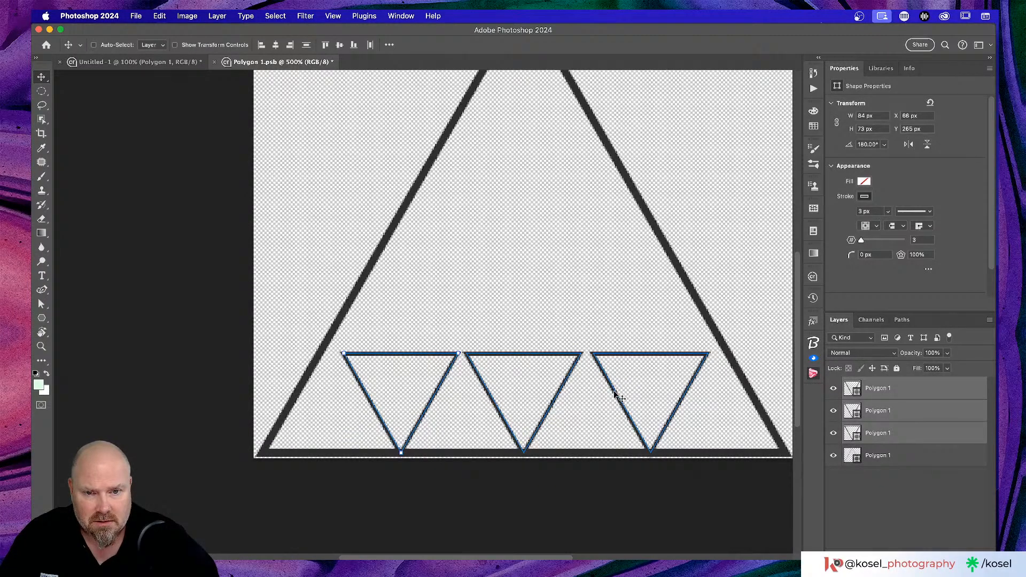
click(931, 454)
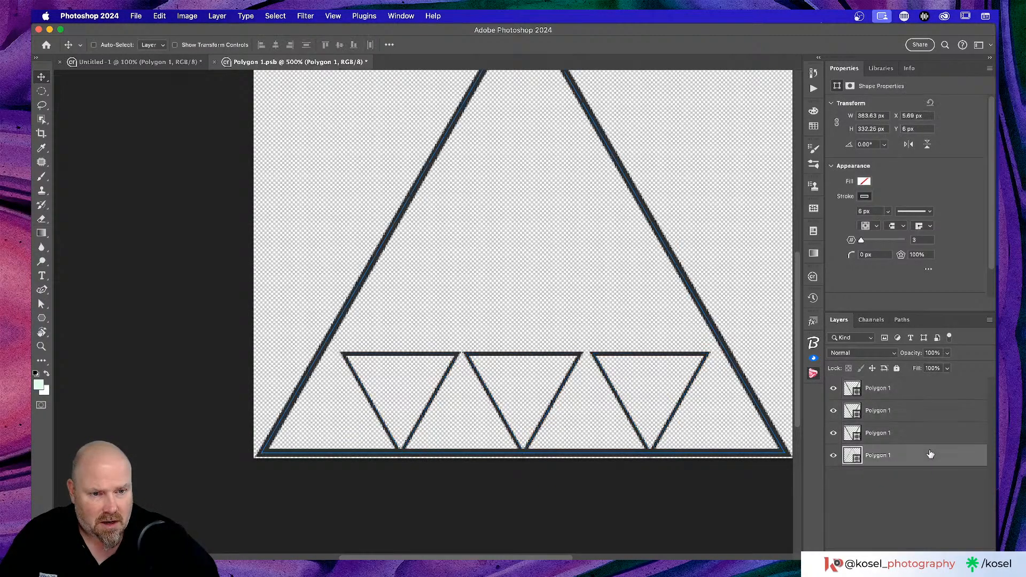
click(898, 411)
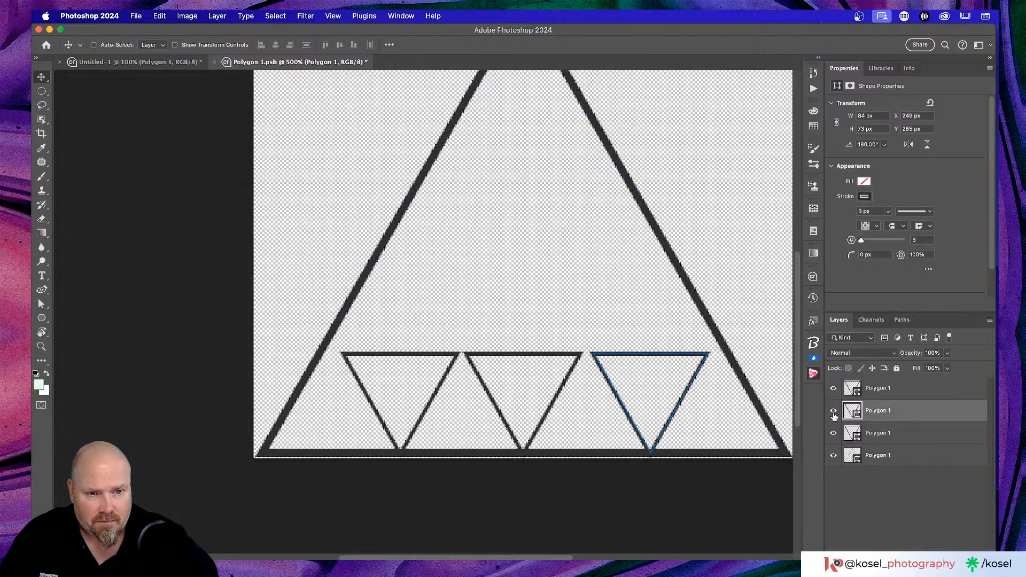
click(833, 432)
click(833, 433)
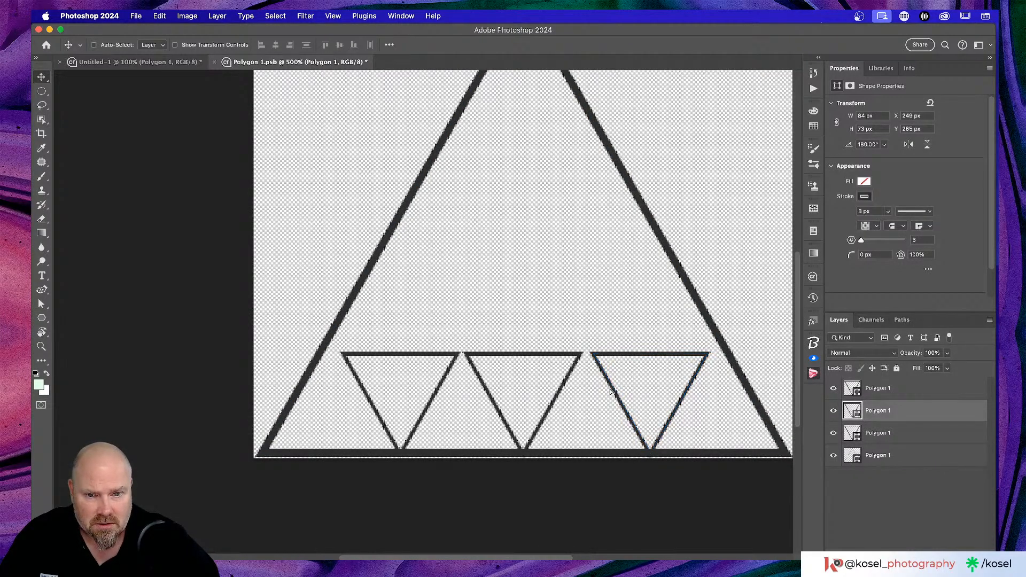
drag(614, 393, 609, 391)
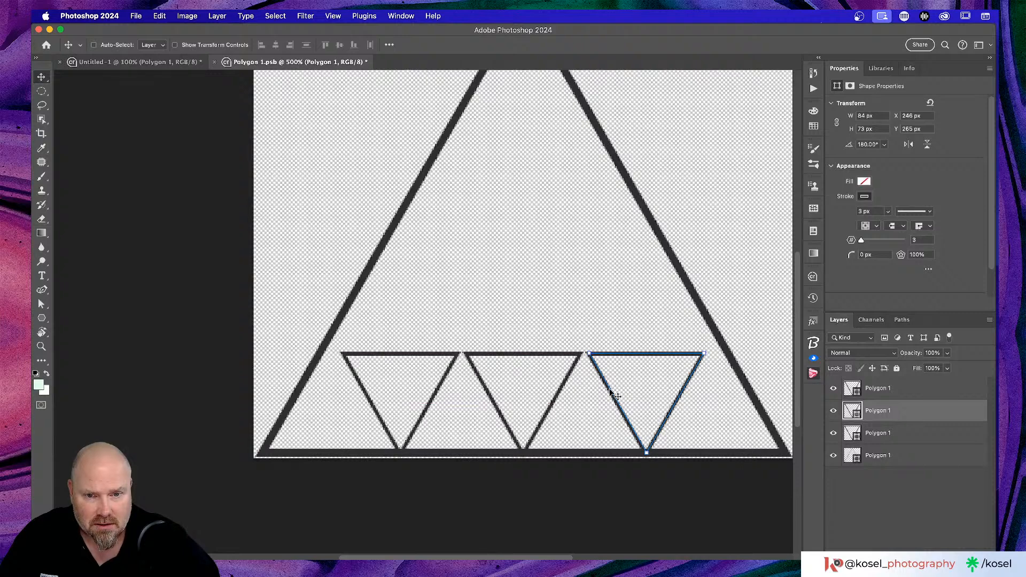
key(Left)
key(Left)
key(Left)
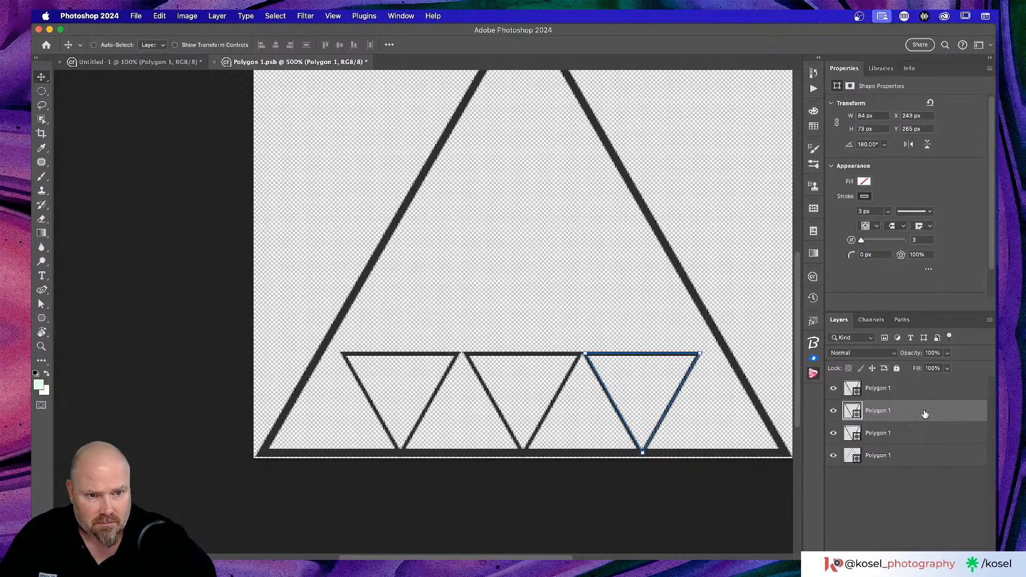
click(909, 390)
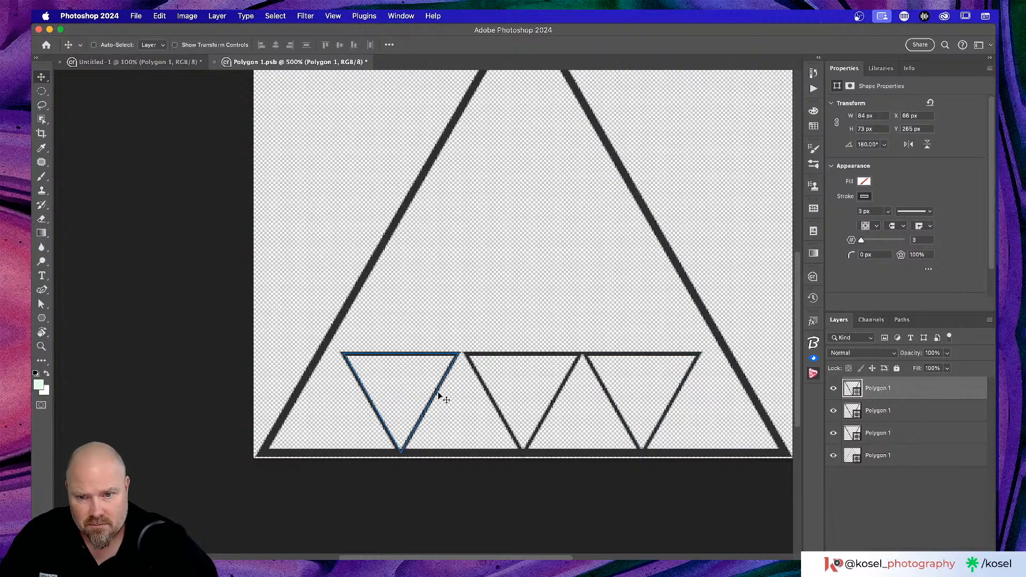
drag(438, 393, 440, 395)
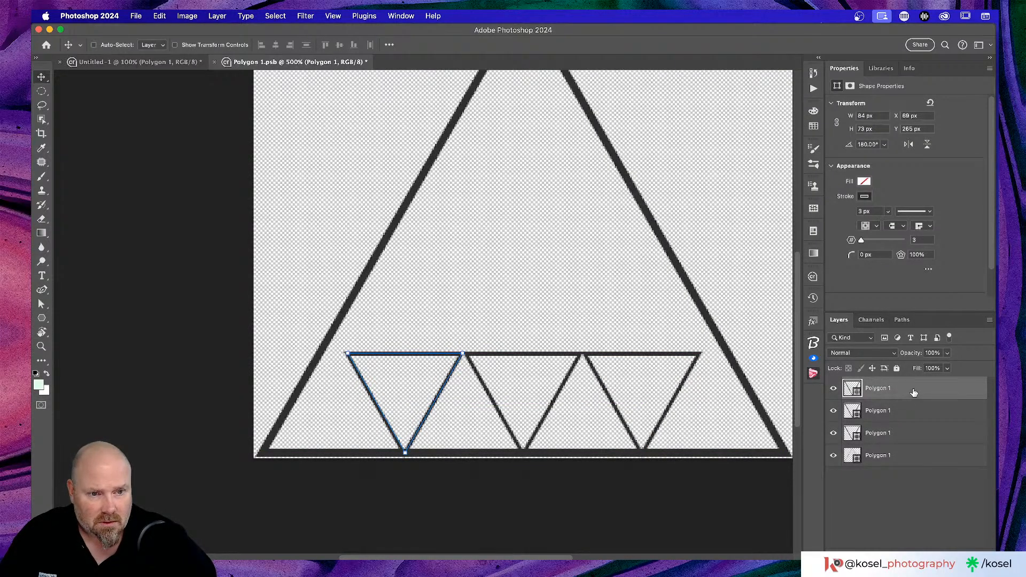
- Duplicate the middle and right inverted triangles together as a second row, centred above the first at about X 112 px, Y 189 px
click(915, 434)
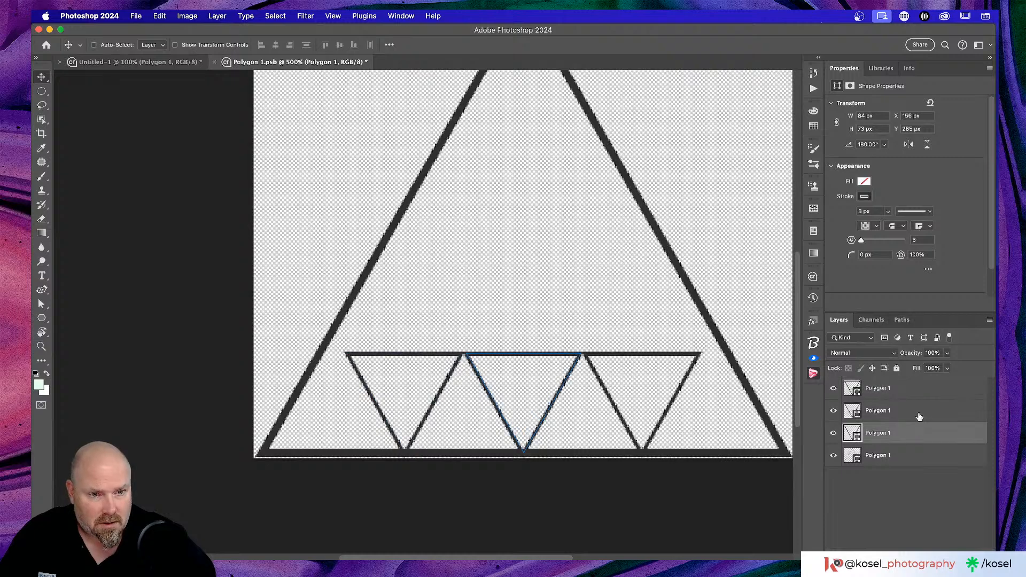
shift+click(917, 416)
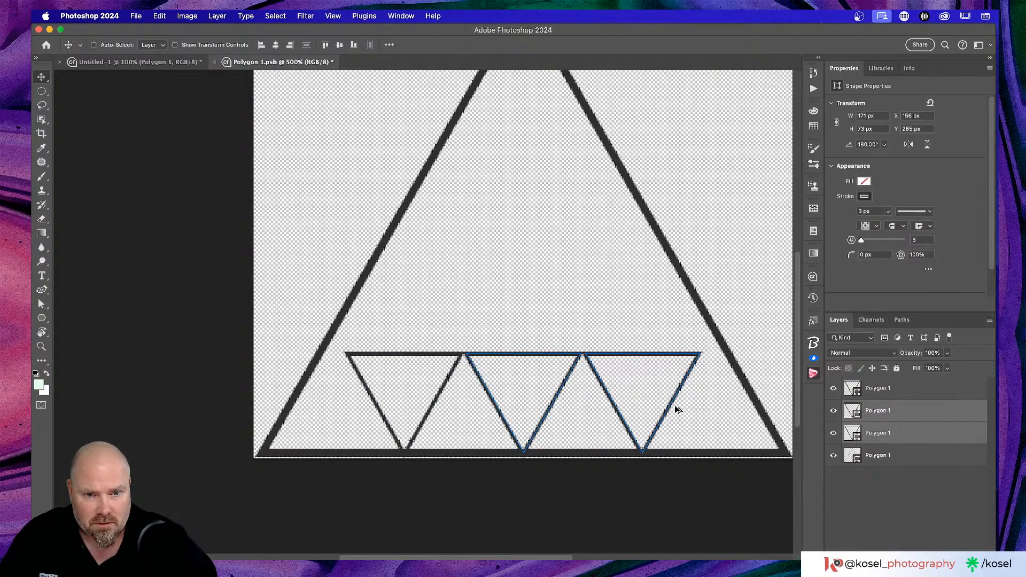
drag(671, 402, 613, 301)
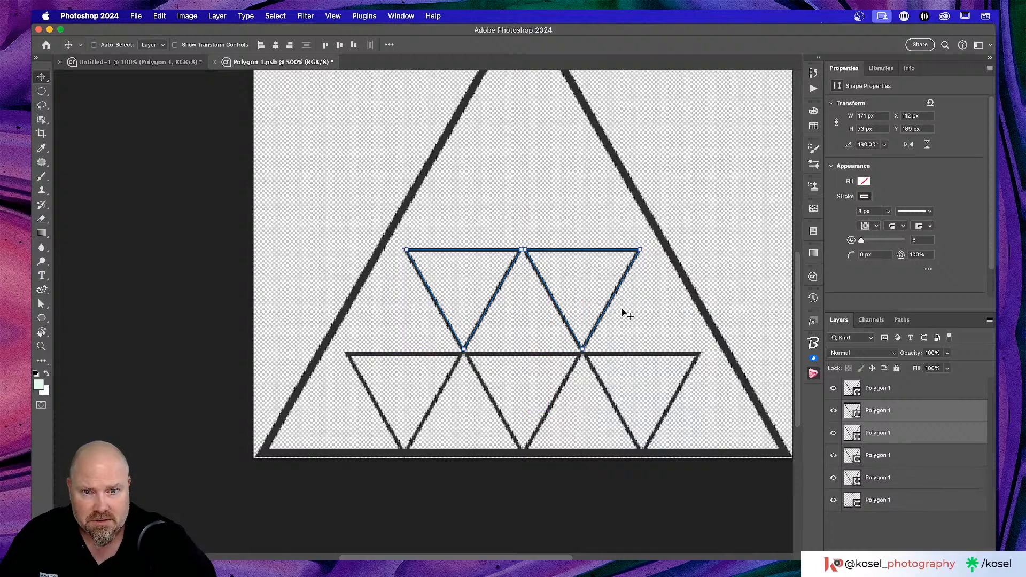
- Duplicate the bottom-row left inverted triangle as a single top row, centred above the second row at X 156 px, Y 113 px
click(909, 388)
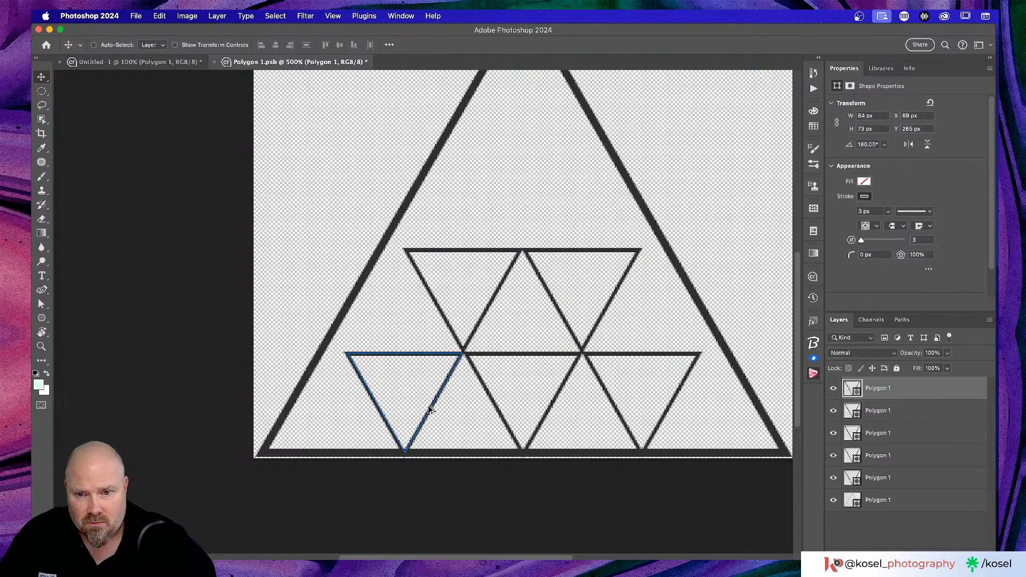
drag(429, 409, 549, 199)
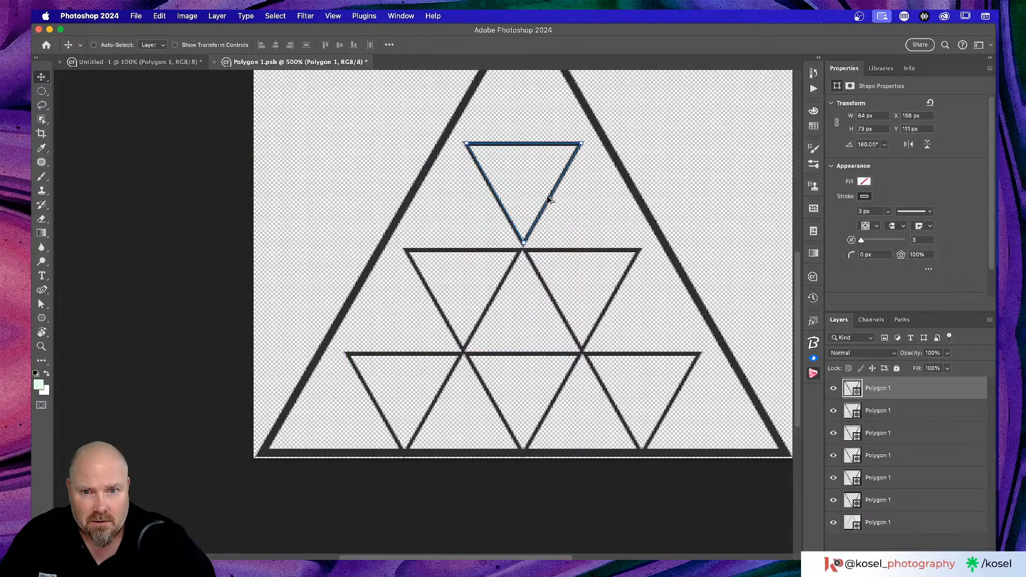
key(Down)
key(Down)
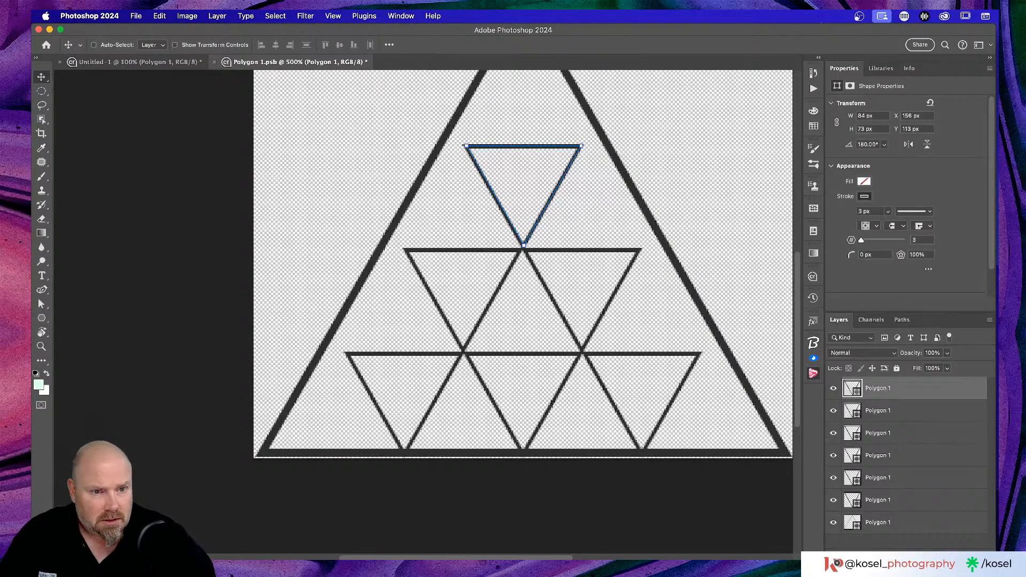
- Group the six inverted triangle layers and name the group "Inner"
shift+click(918, 501)
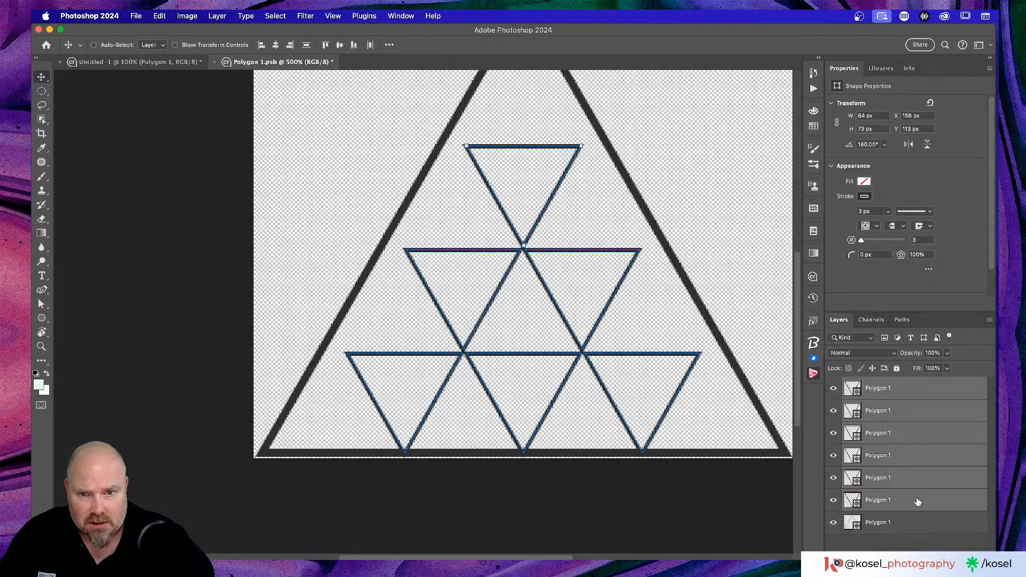
key(super+g)
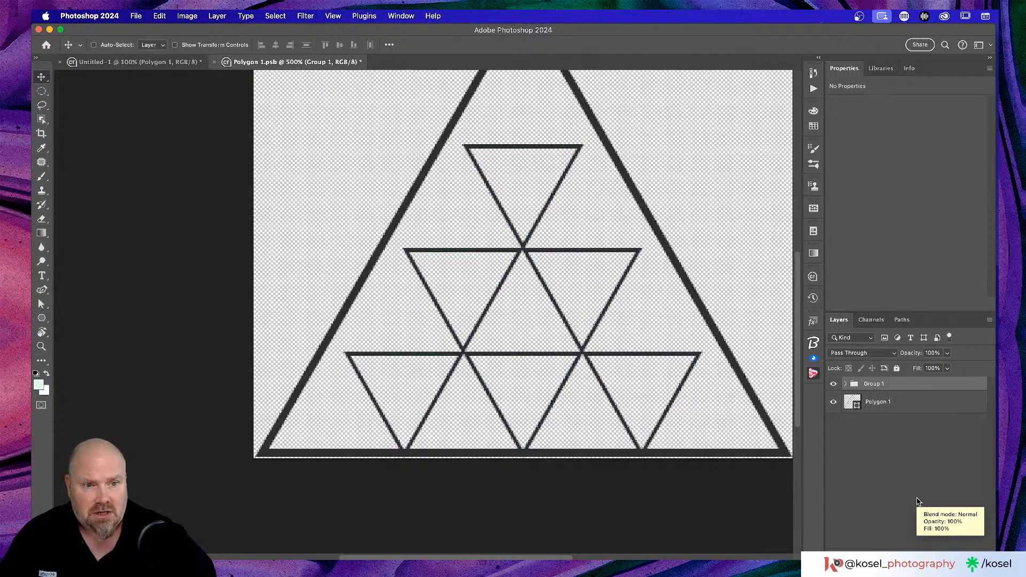
scroll(564, 407, up, 3)
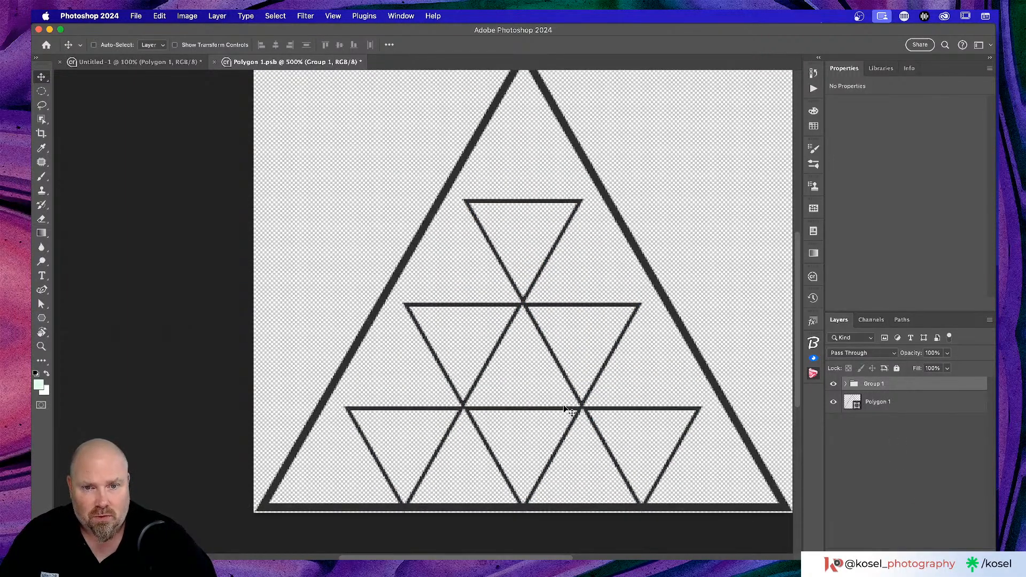
key(super+minus)
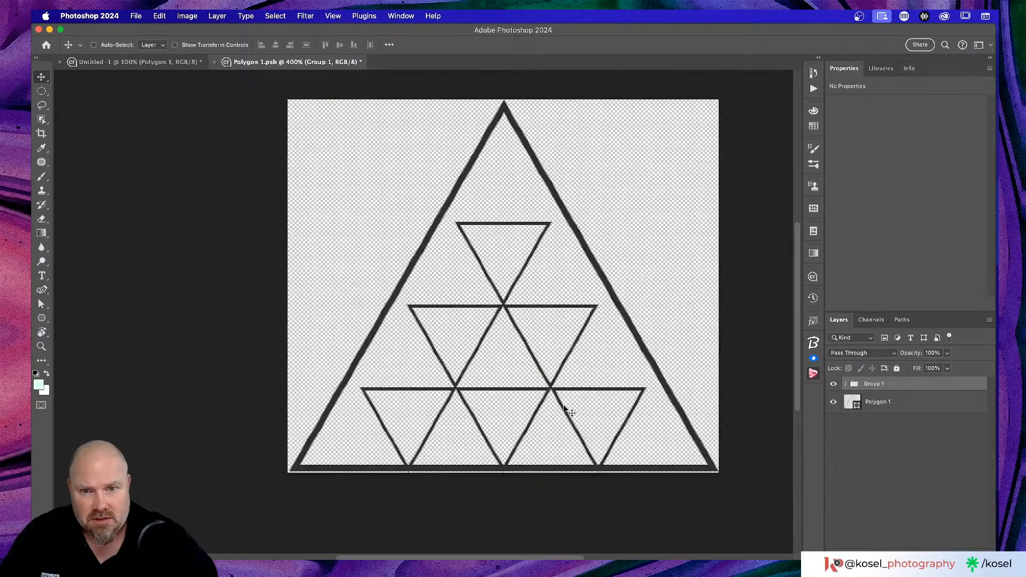
double_click(877, 384)
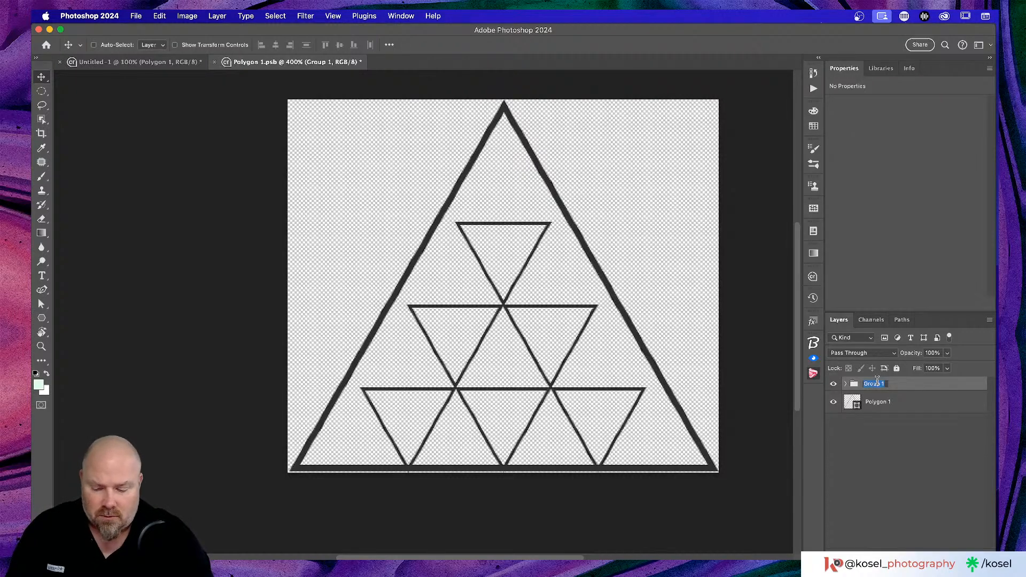
text(Inner)
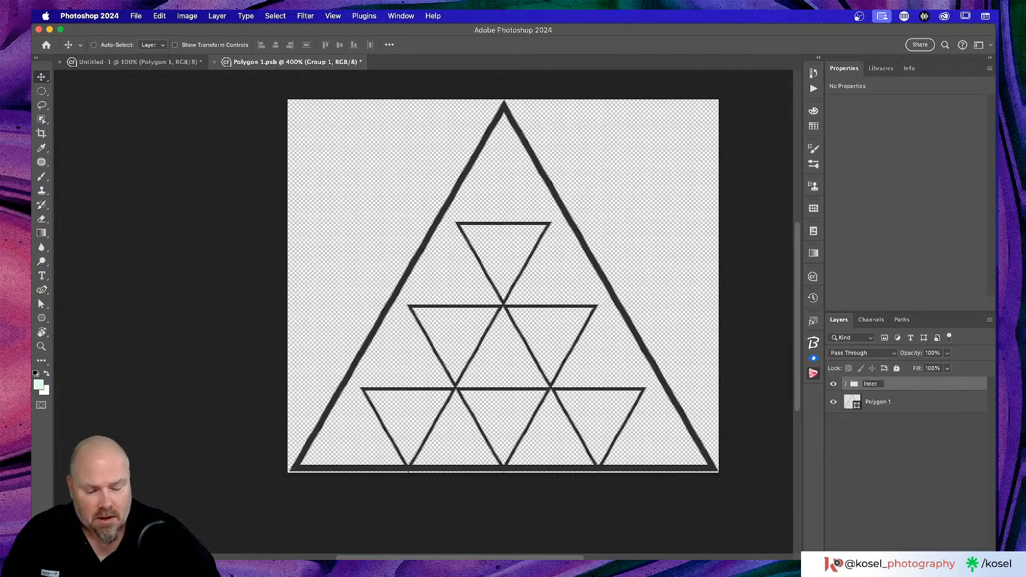
key(Return)
- Scale the Inner group to about 107.58% so it meets the outer triangle's sides and base, and save and close the smart object
key(super+t)
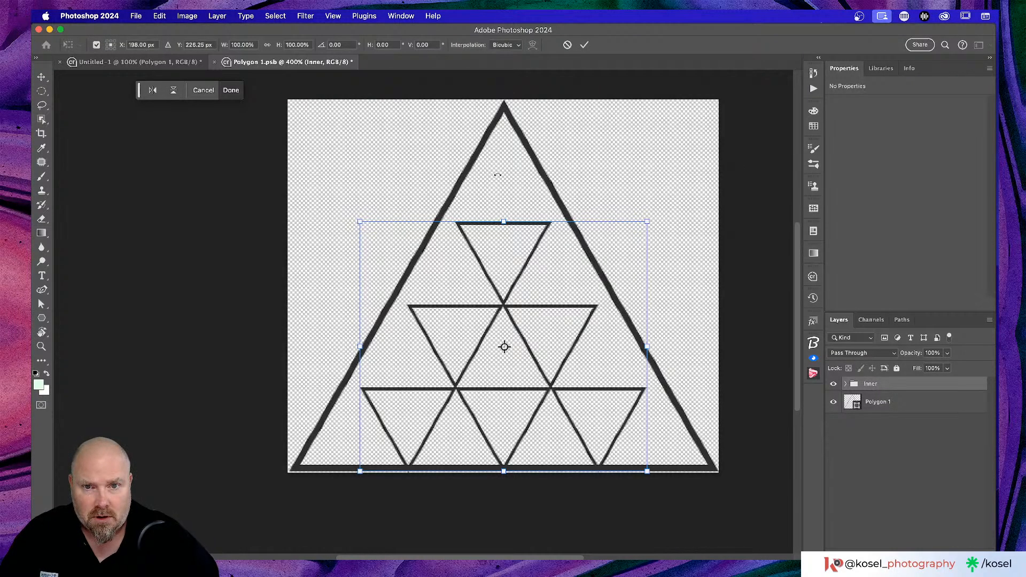
drag(505, 217, 505, 193)
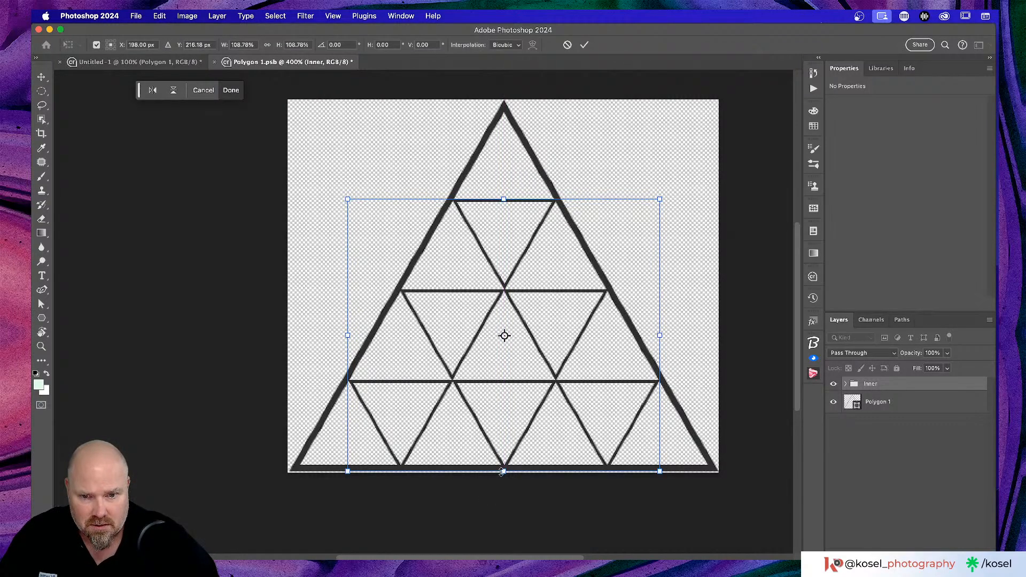
drag(503, 471, 503, 468)
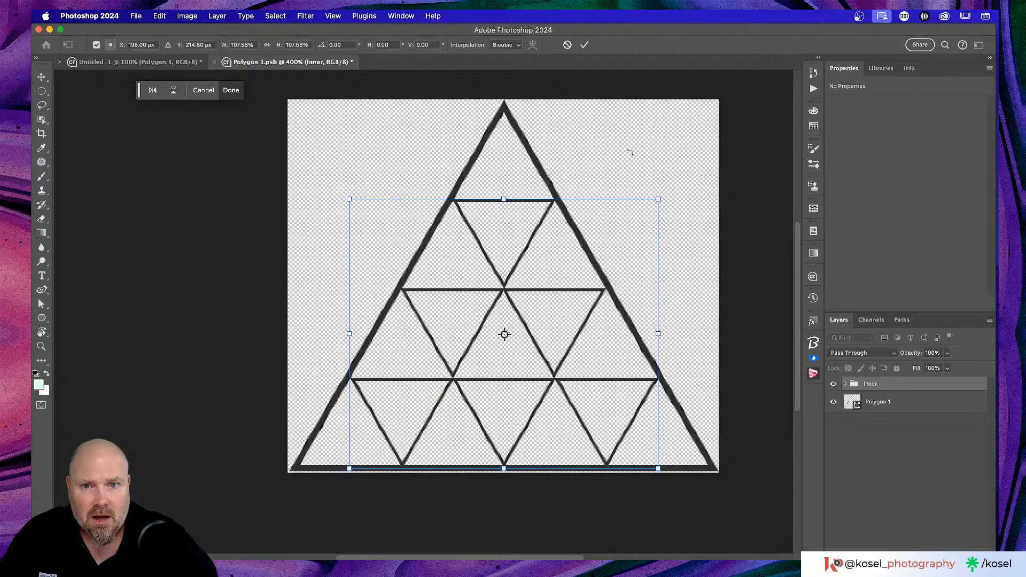
click(39, 78)
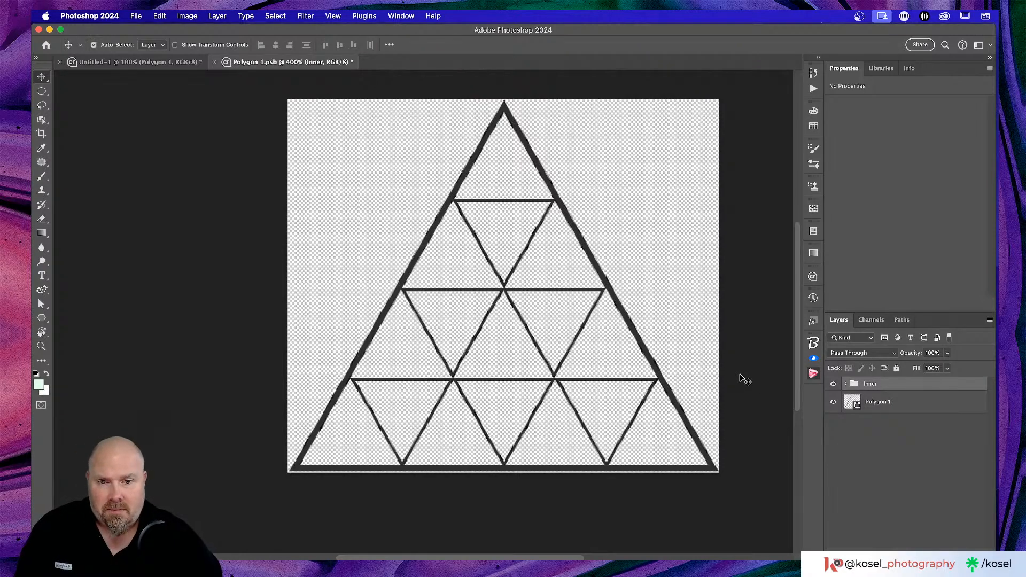
key(super+s)
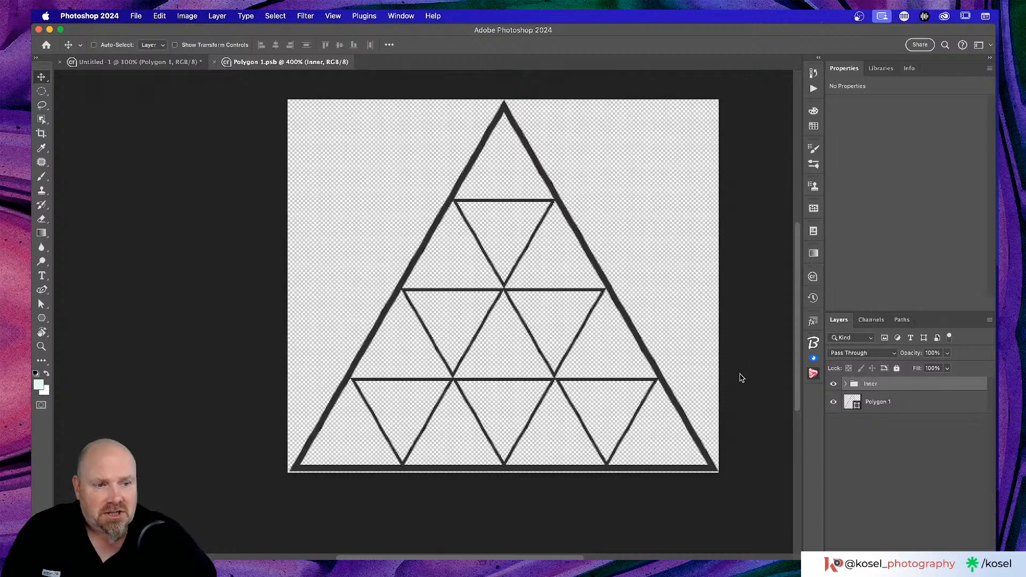
click(214, 63)
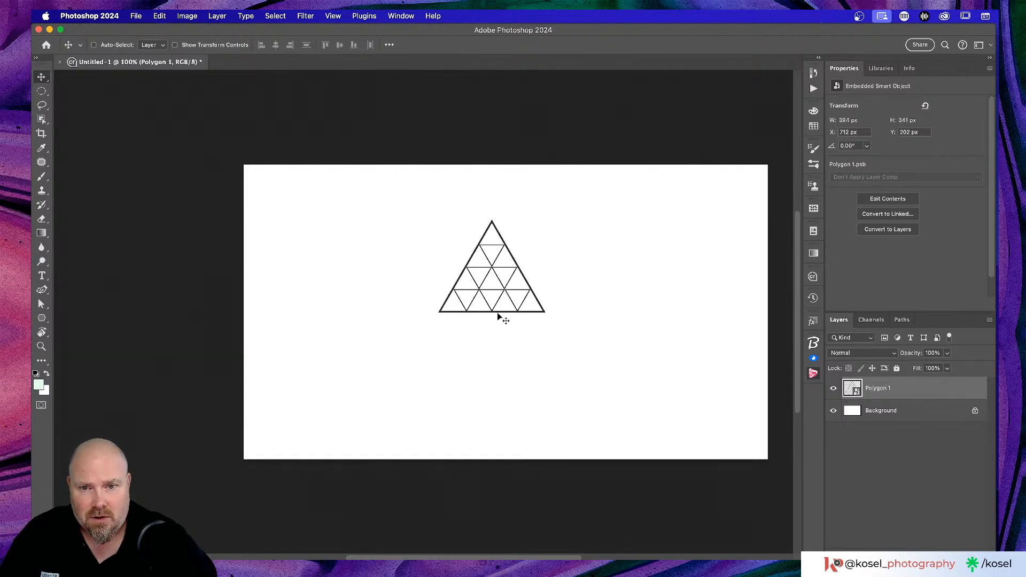
- Move the subdivided triangle down to Y 504 px and place four duplicates of it around the upper part of the canvas
drag(496, 315, 496, 402)
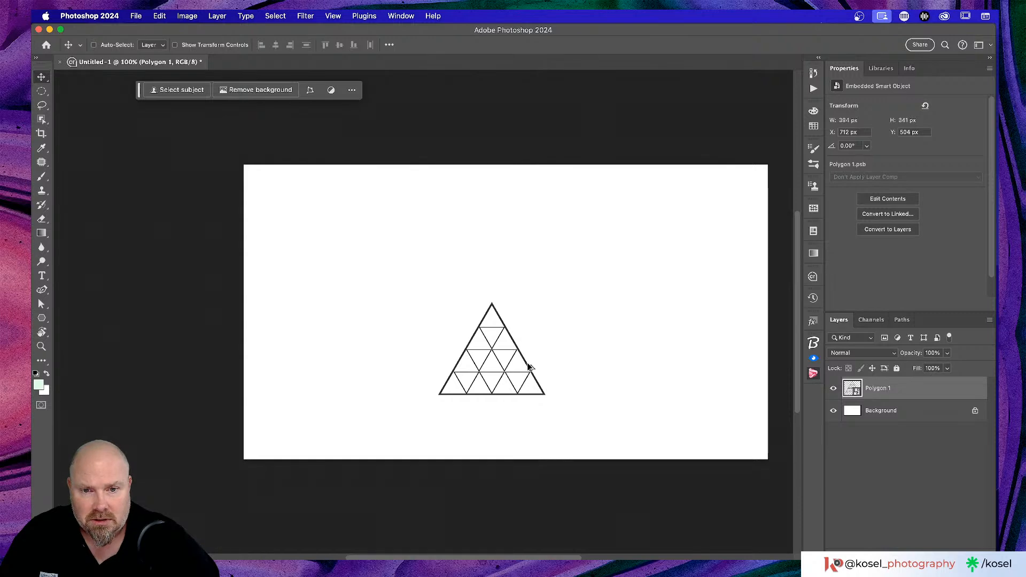
drag(527, 368, 593, 242)
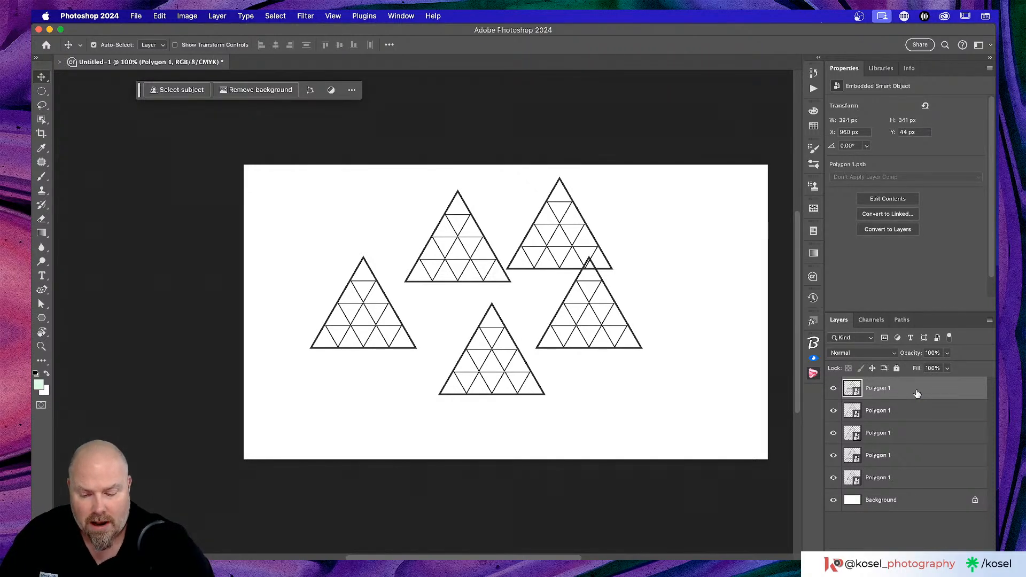
- Rotate the topmost triangle copy by about -49.5° and move its lower tip onto the bottom-centre triangle's right corner
key(super+t)
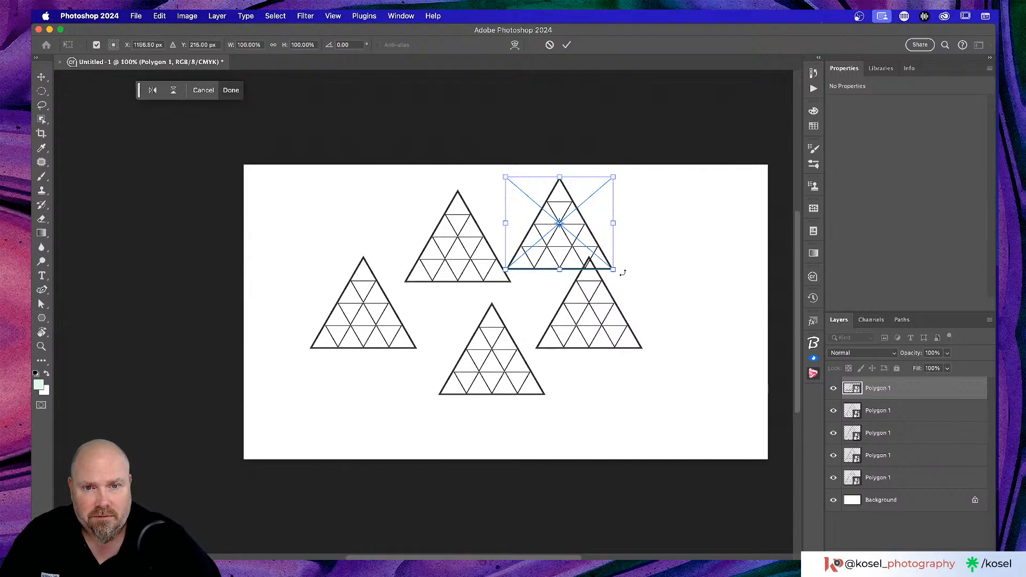
drag(623, 273, 638, 207)
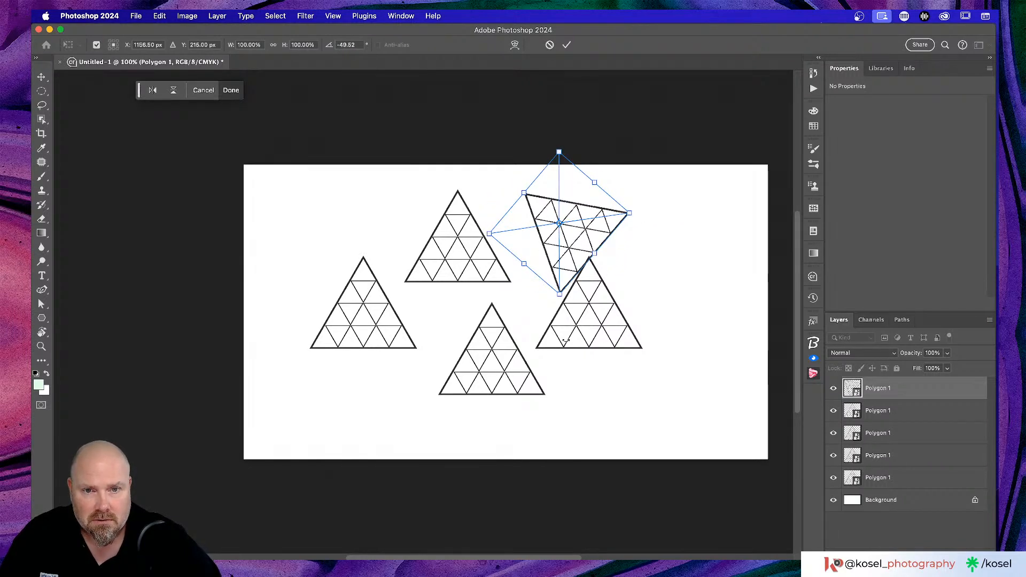
drag(553, 248, 538, 349)
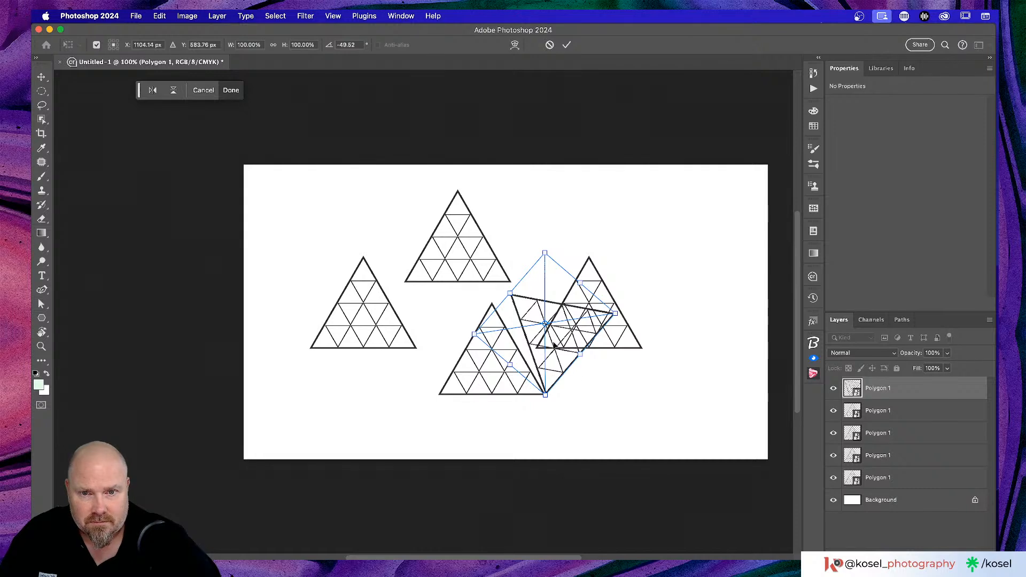
- Rotate the copy about its lower tip to -60.01°, and nudge it down to Y 503 px so the neighbouring edges meet
click(113, 47)
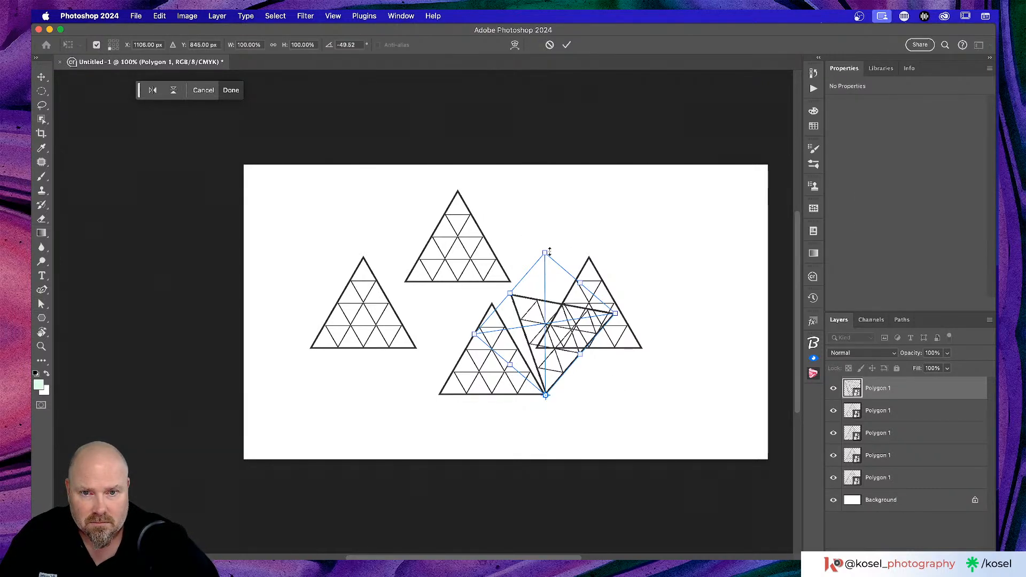
drag(548, 243, 519, 247)
key(super+plus)
key(super+plus)
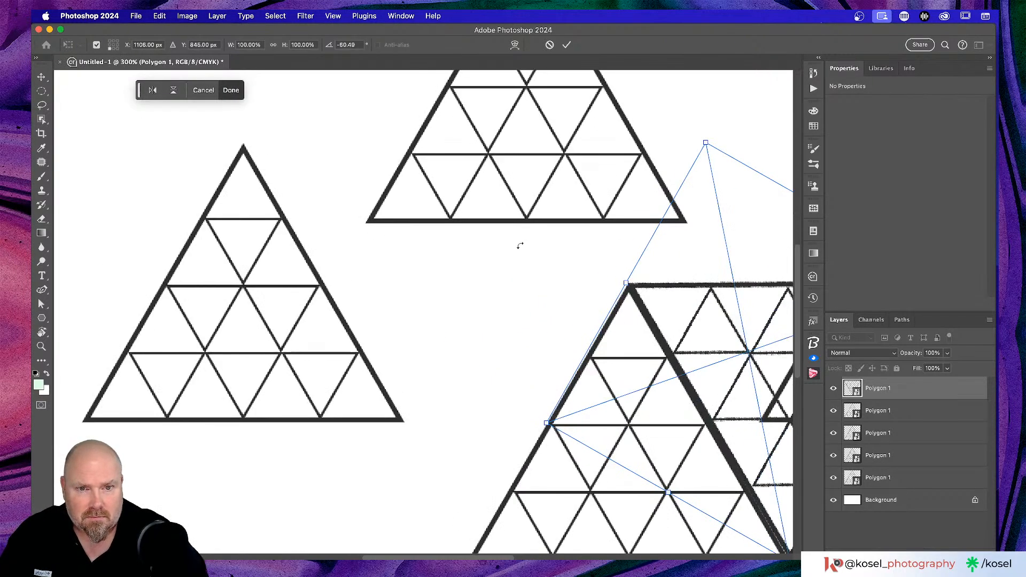
scroll(525, 314, right, 10)
scroll(525, 314, down, 5)
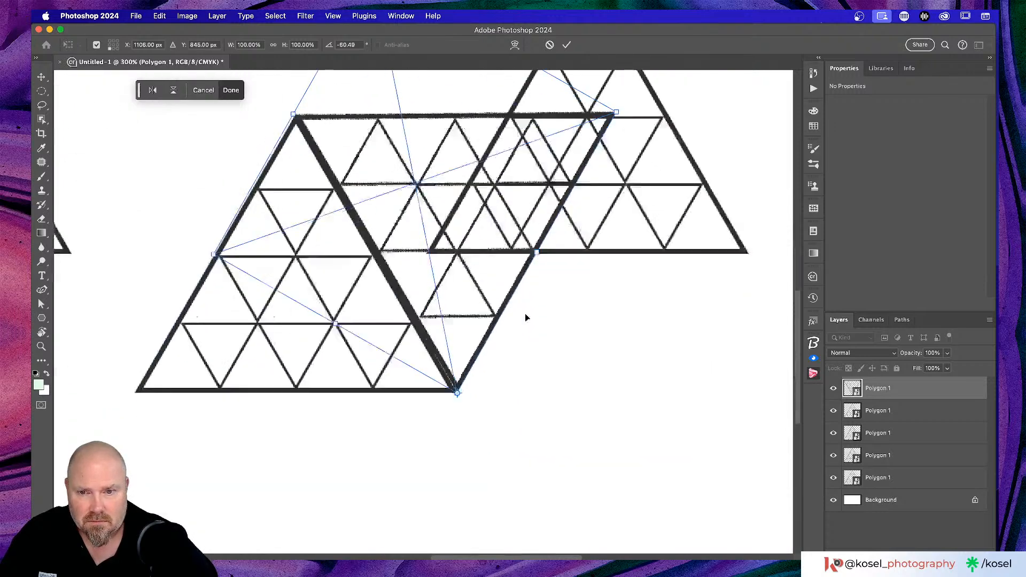
scroll(525, 318, up, 2)
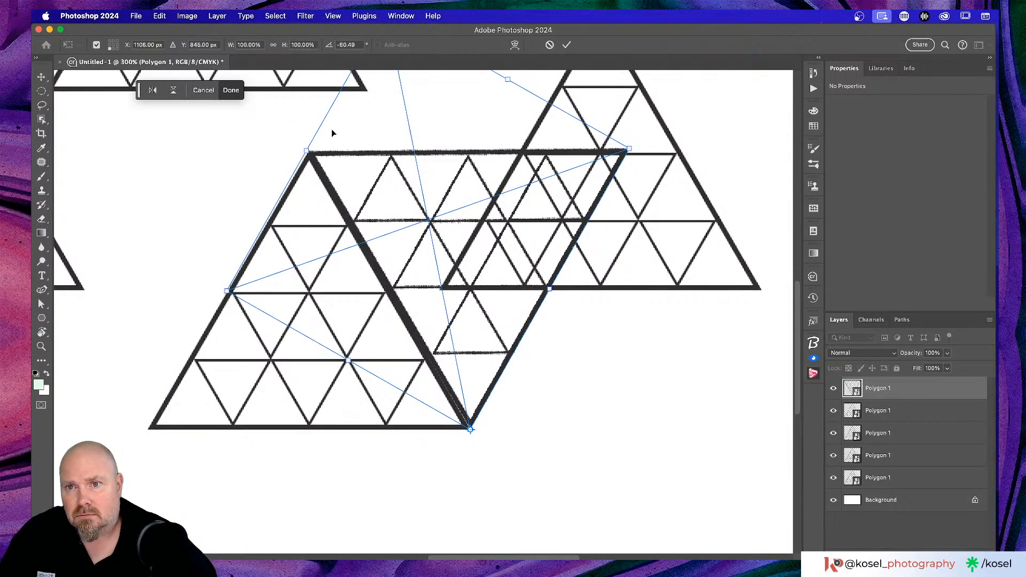
scroll(574, 157, up, 1)
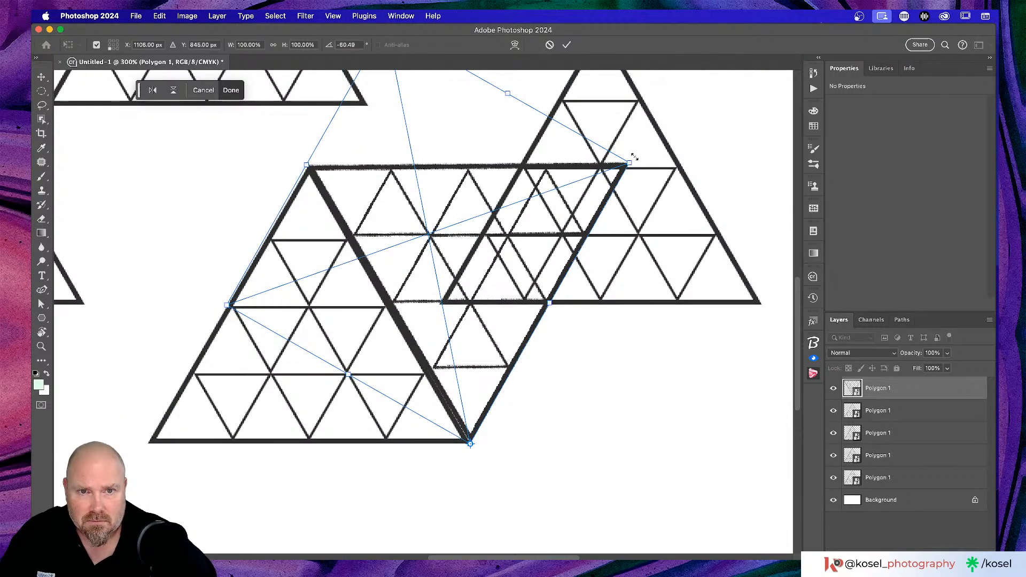
drag(638, 159, 640, 161)
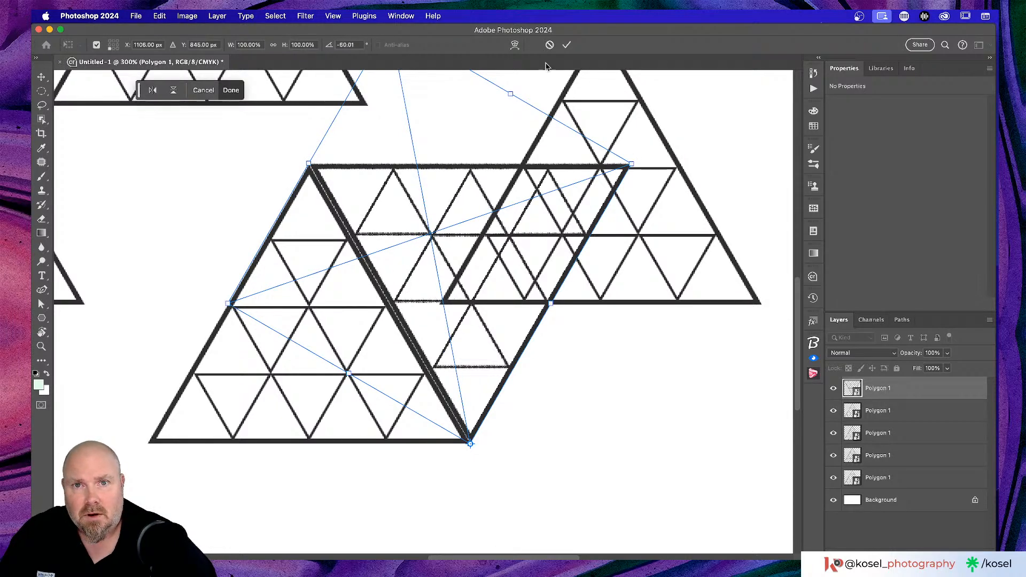
click(566, 45)
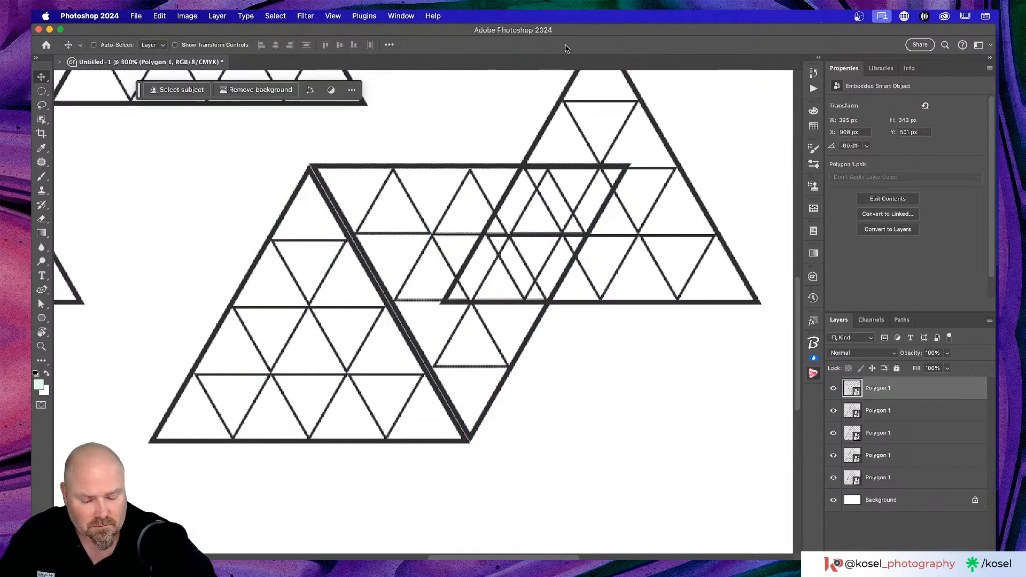
key(Down)
key(Down)
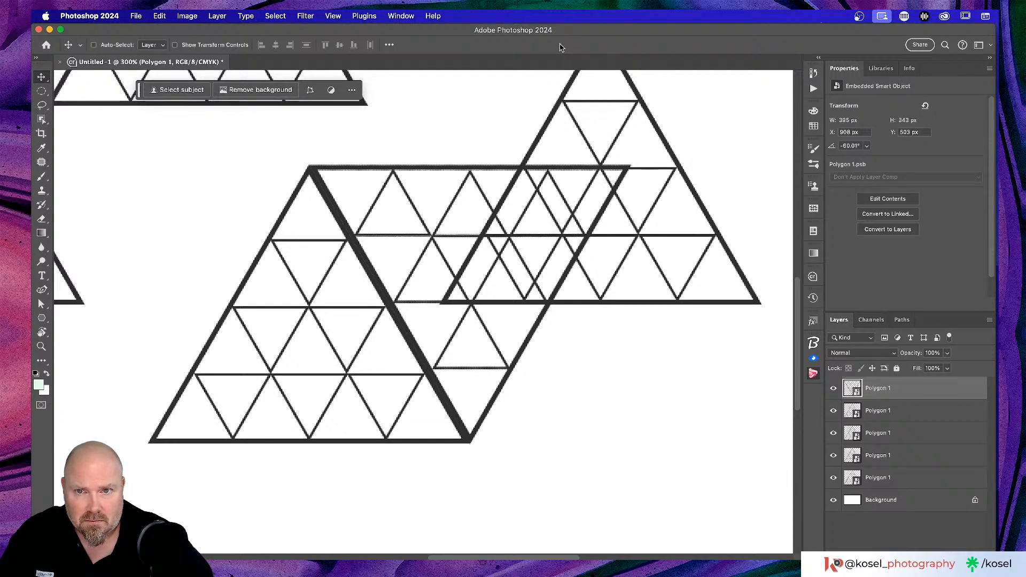
- Identify the bottom-centre triangle's layer by toggling its visibility and rename it "bt ct"
scroll(610, 346, up, 5)
scroll(615, 271, down, 1)
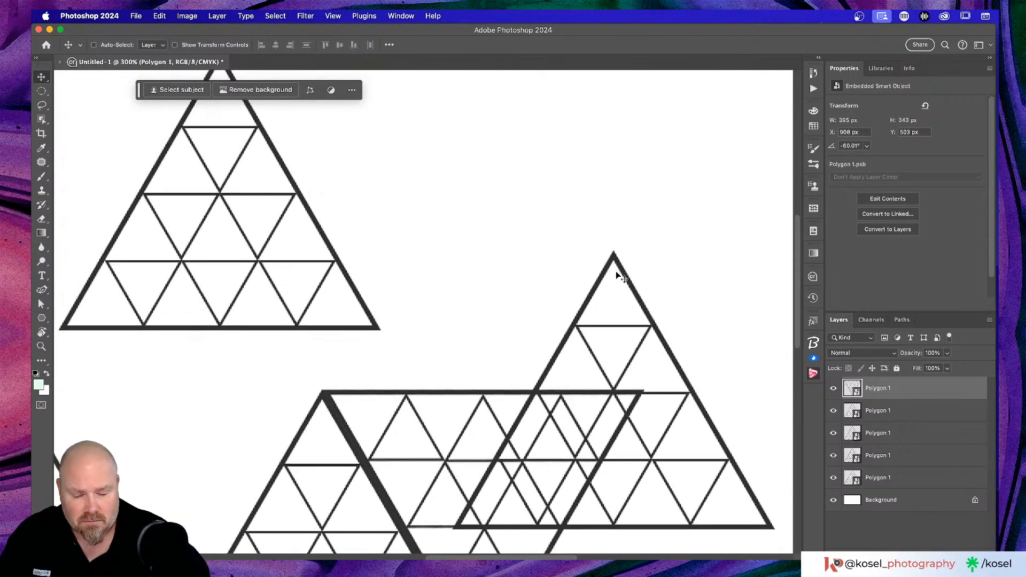
key(super+minus)
key(super+minus)
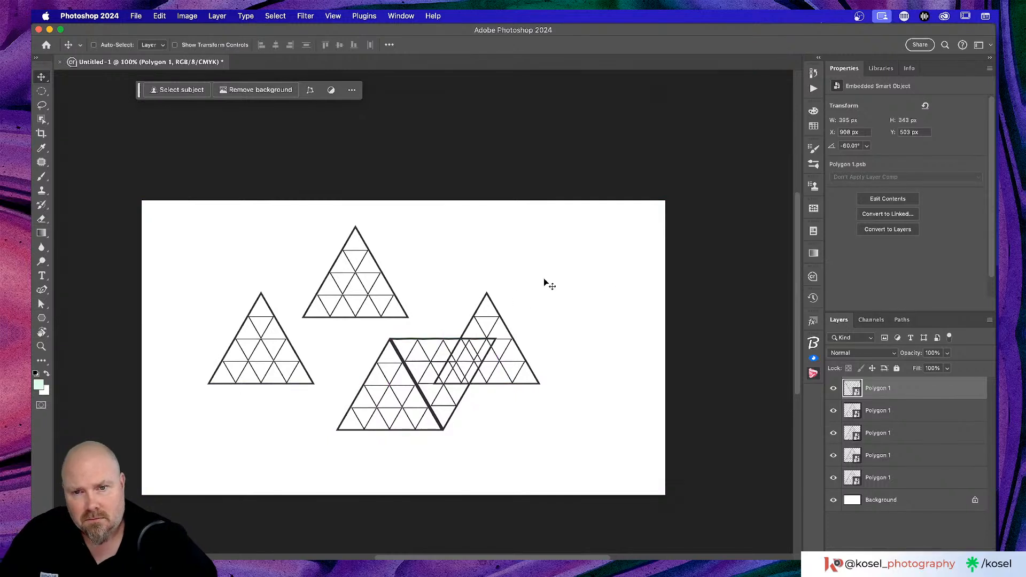
click(890, 411)
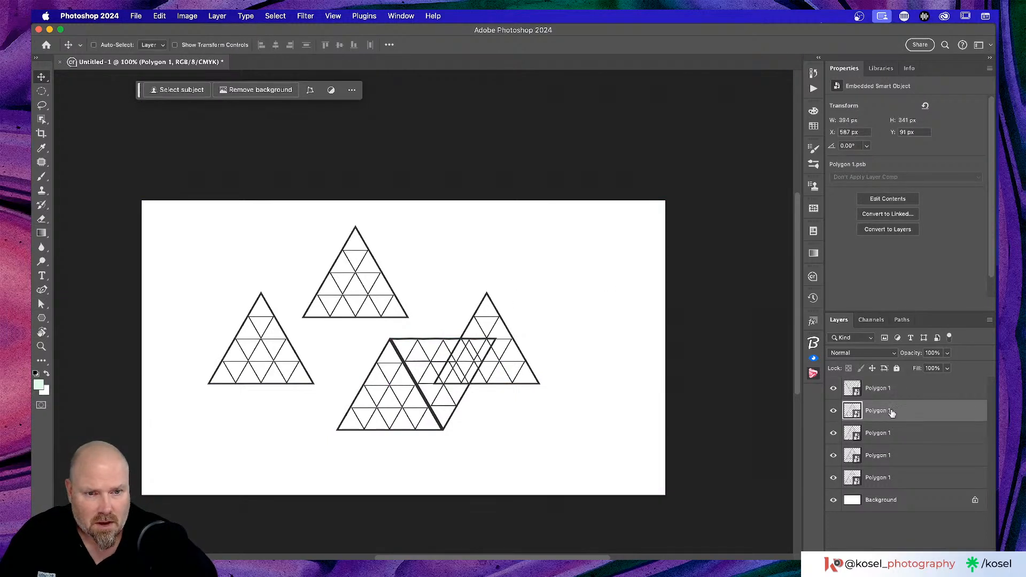
click(833, 477)
click(833, 477)
double_click(880, 477)
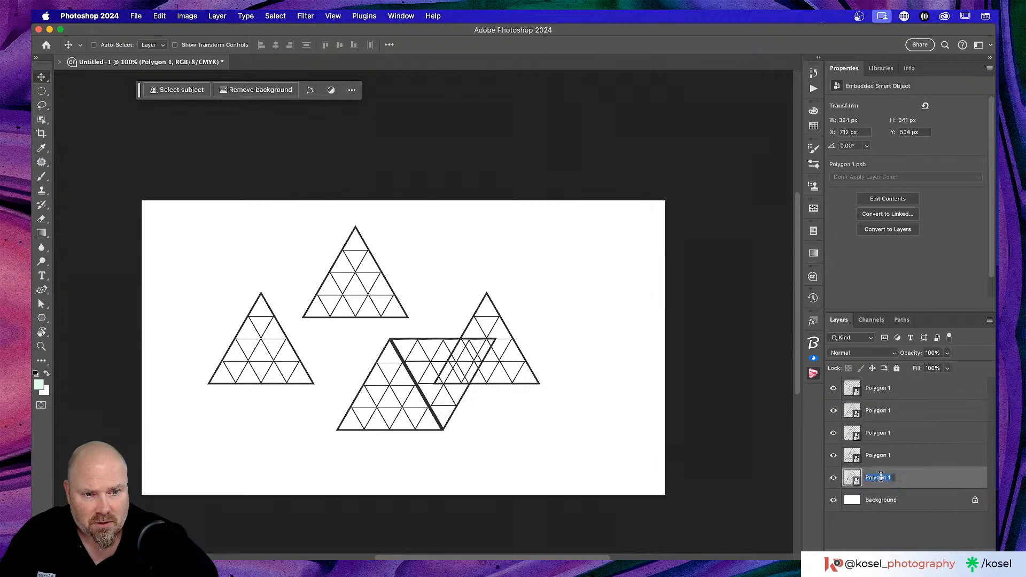
text(bt)
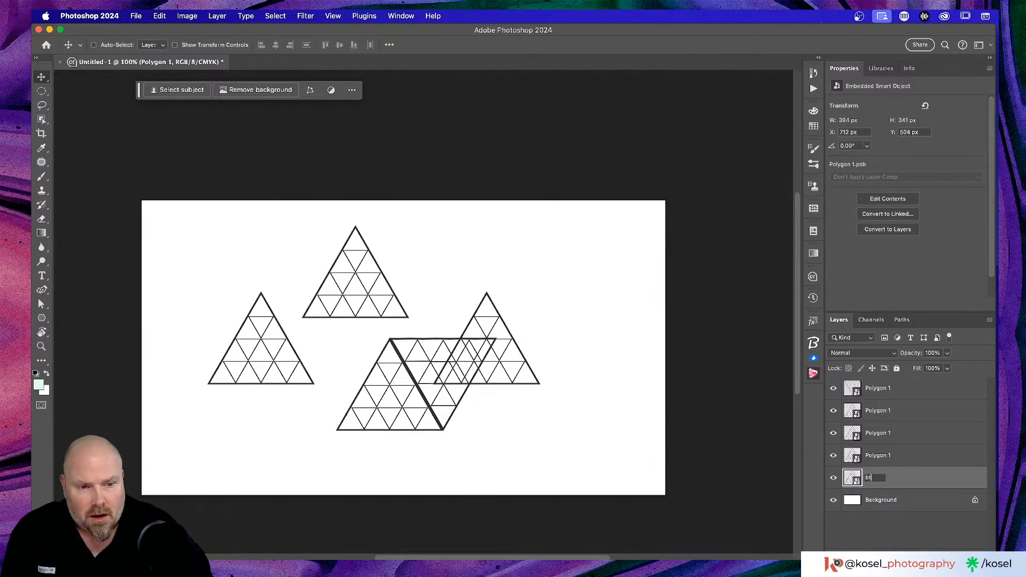
text( ct)
key(Return)
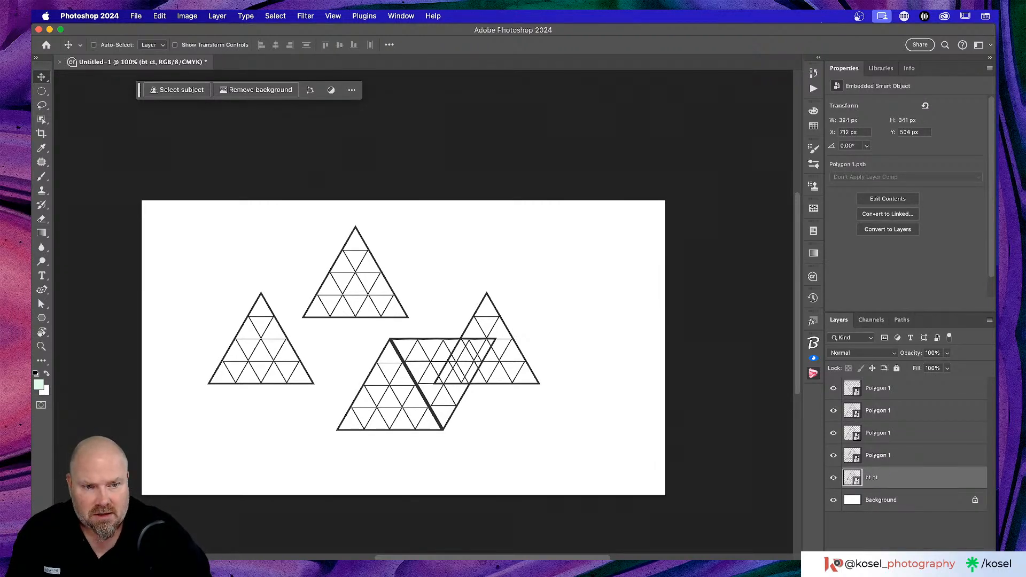
- Identify the rotated triangle's layer by toggling the others' visibility, rename it "rt bt" and place it directly above "bt ct"
click(835, 456)
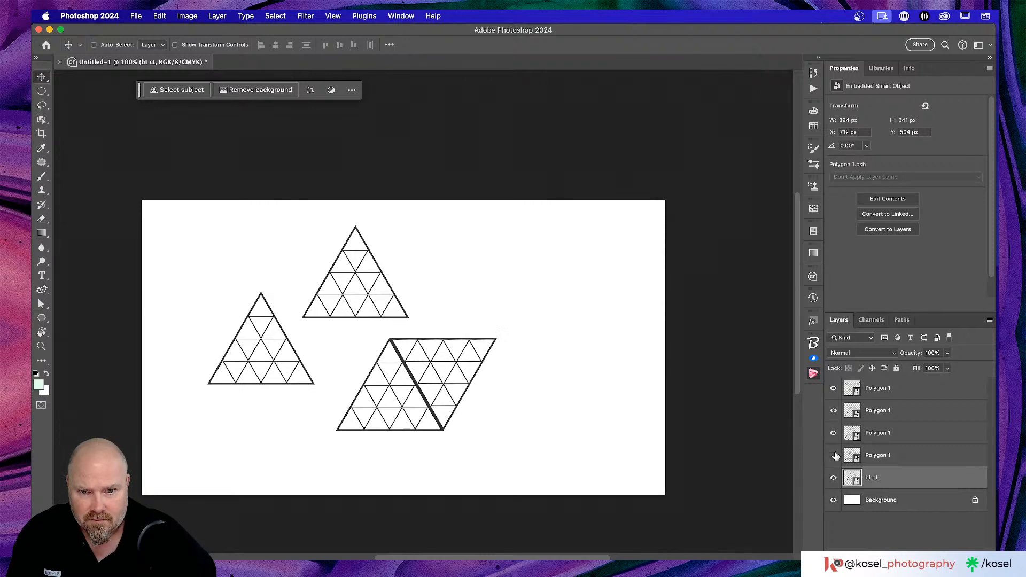
click(834, 455)
click(832, 434)
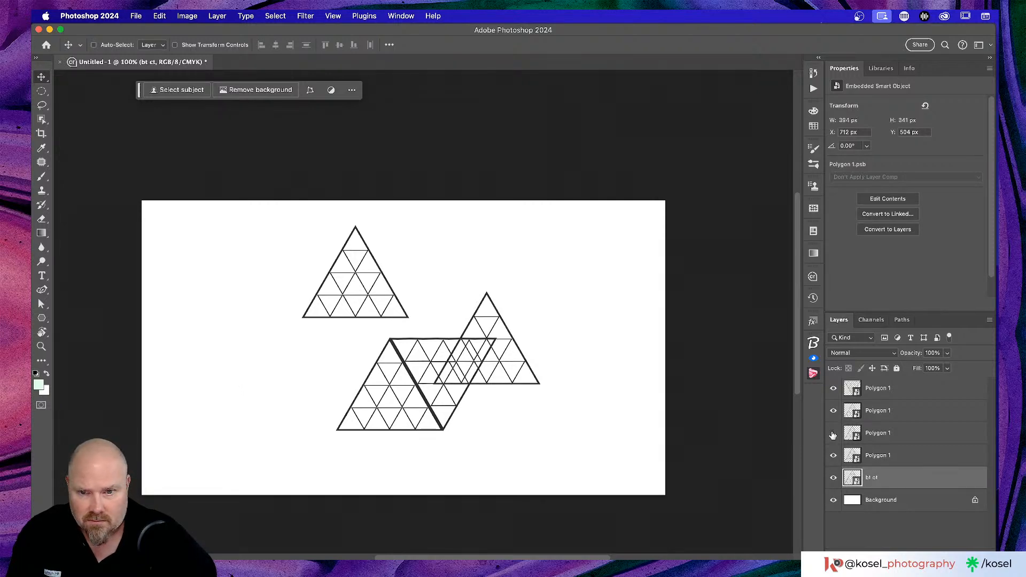
click(833, 433)
click(833, 411)
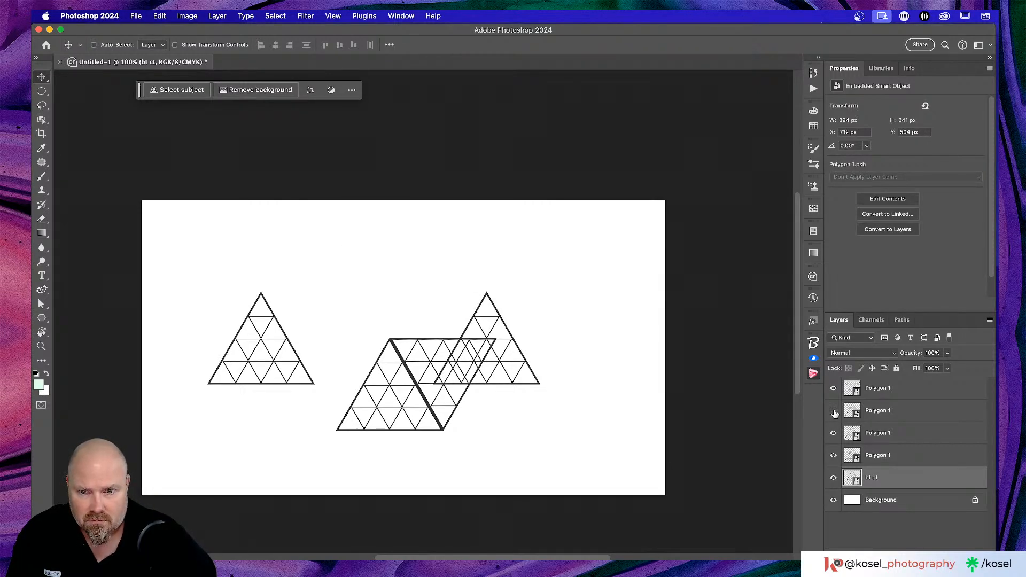
click(833, 411)
double_click(879, 388)
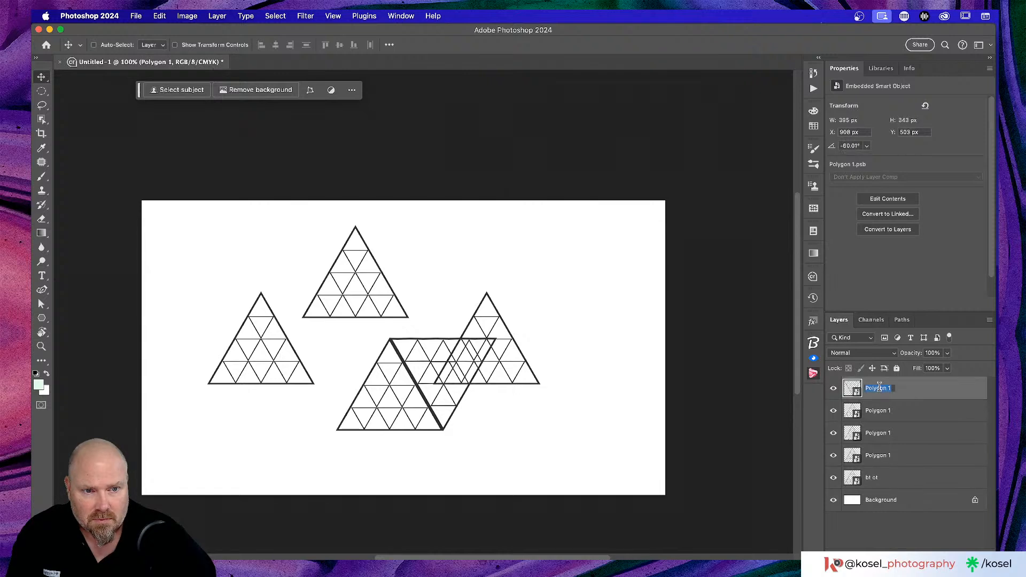
text(t)
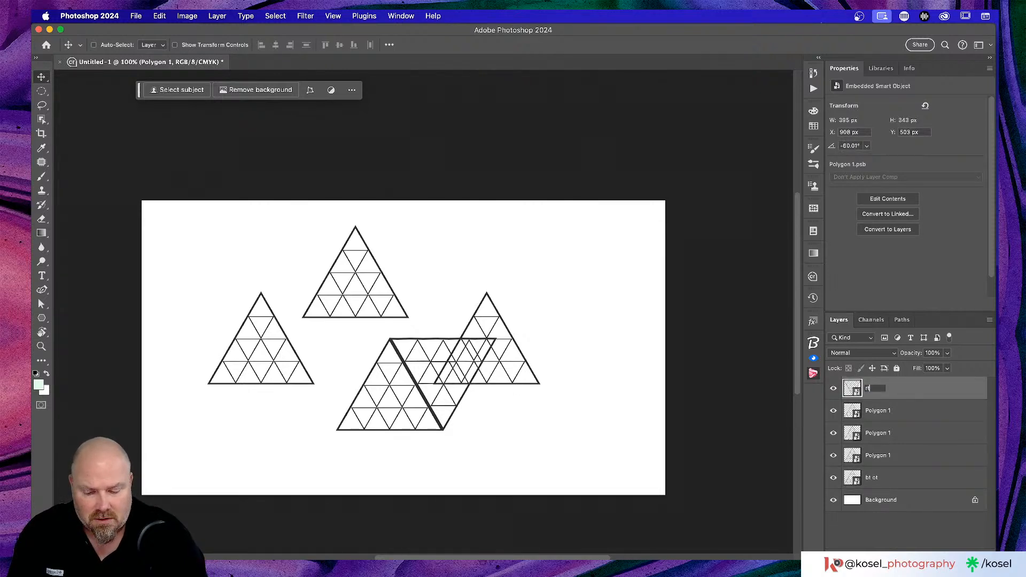
text(t bt)
key(Return)
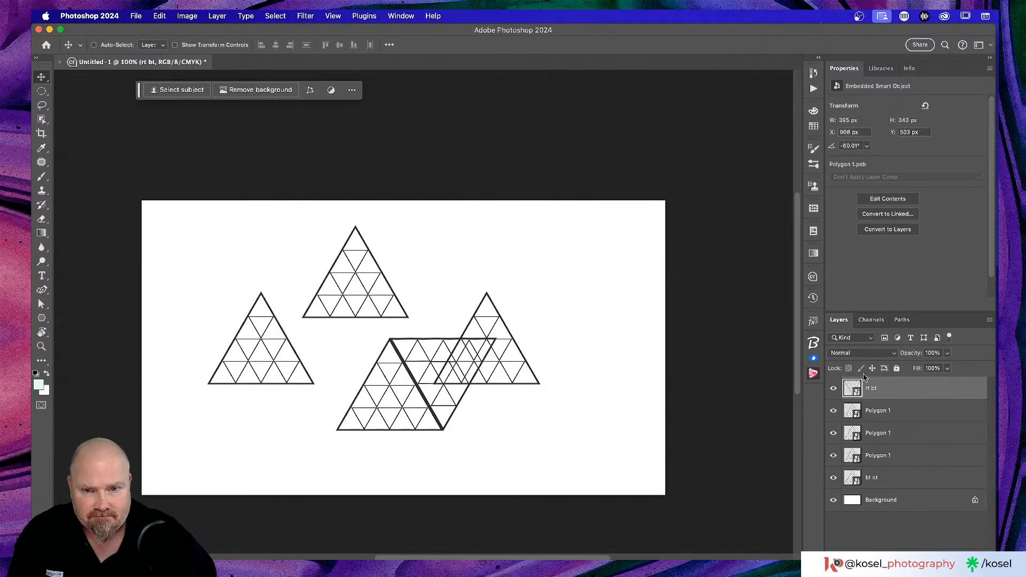
drag(918, 393, 912, 461)
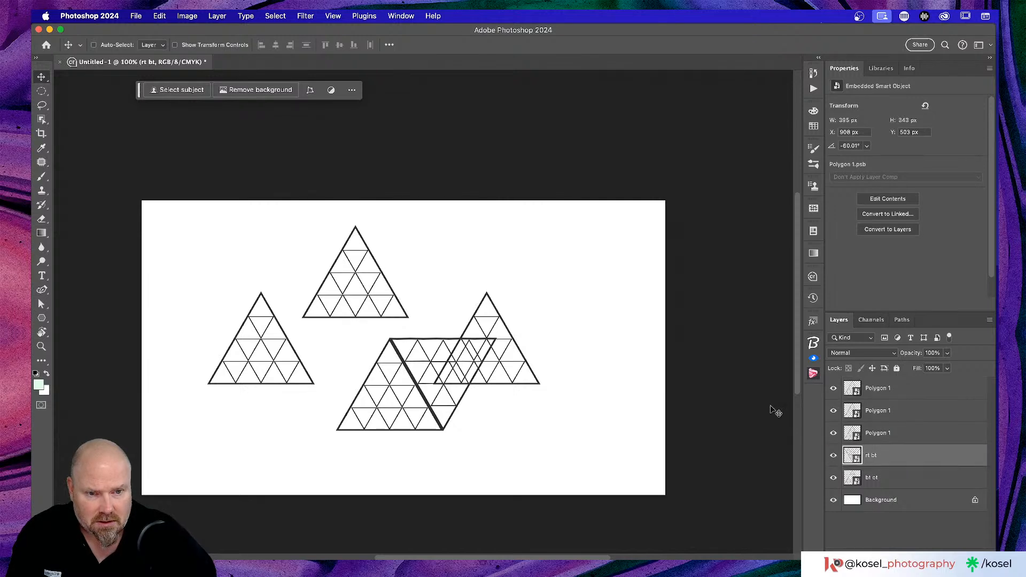
- Find the layer of the unrotated triangle overlapping "rt bt" by toggling its visibility, and select it
click(833, 433)
click(833, 433)
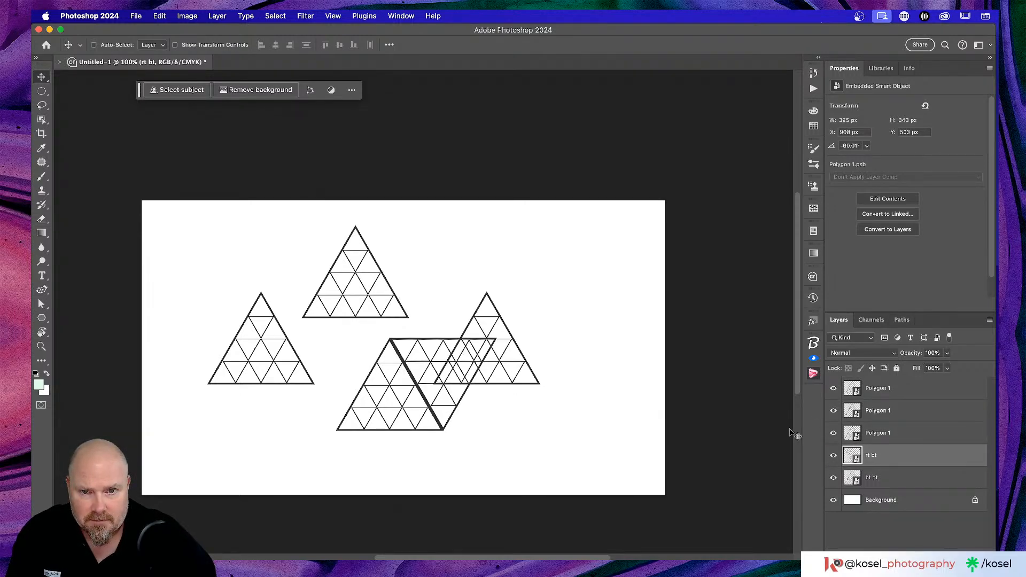
click(916, 436)
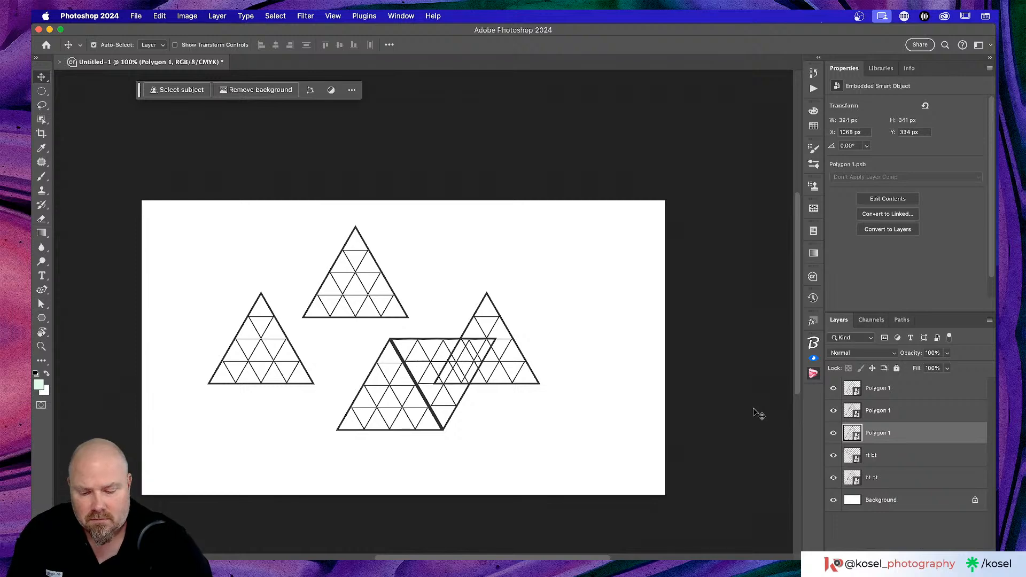
key(super+t)
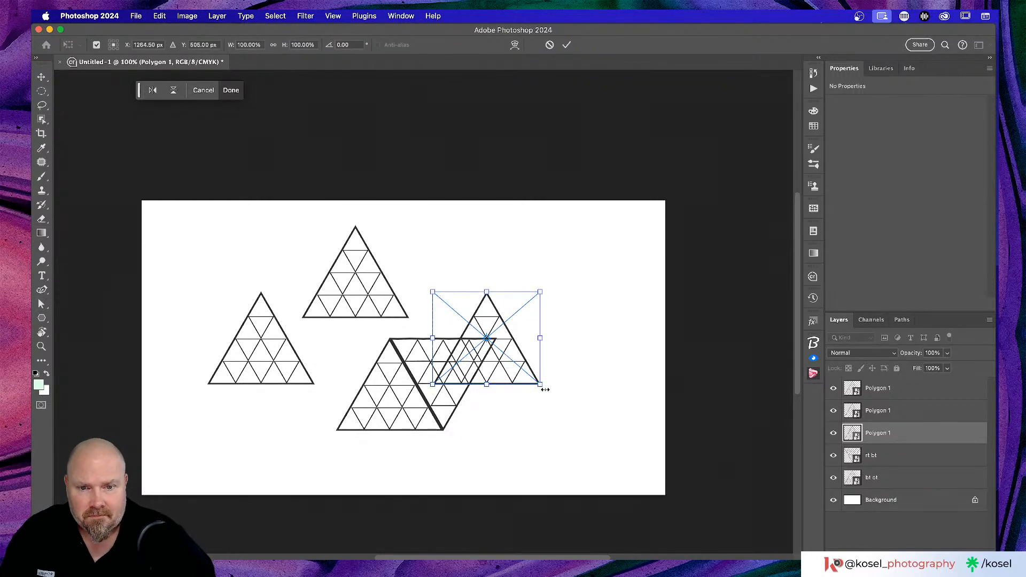
drag(545, 391, 563, 224)
drag(509, 335, 488, 288)
scroll(544, 348, left, 5)
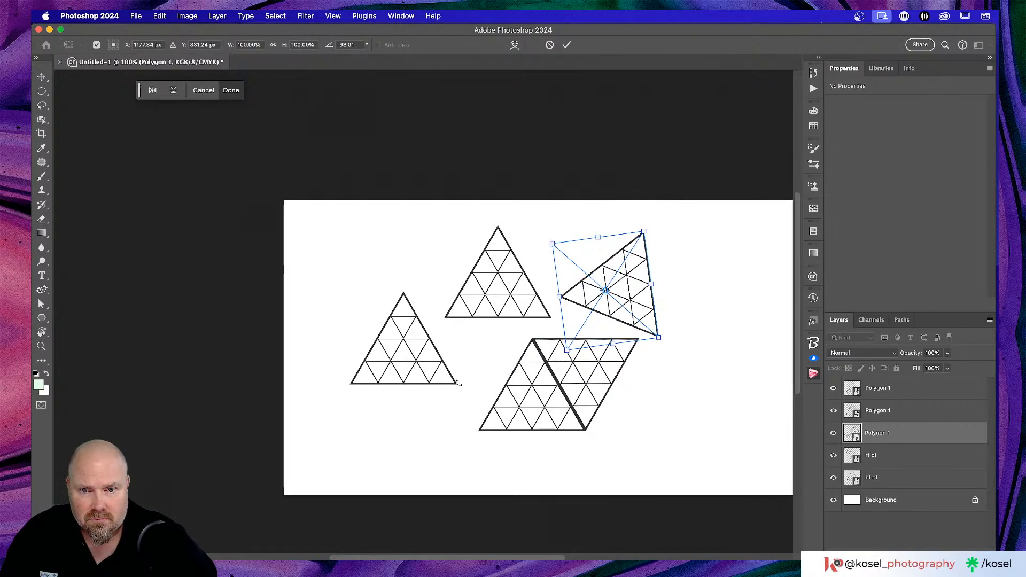
drag(549, 298, 545, 323)
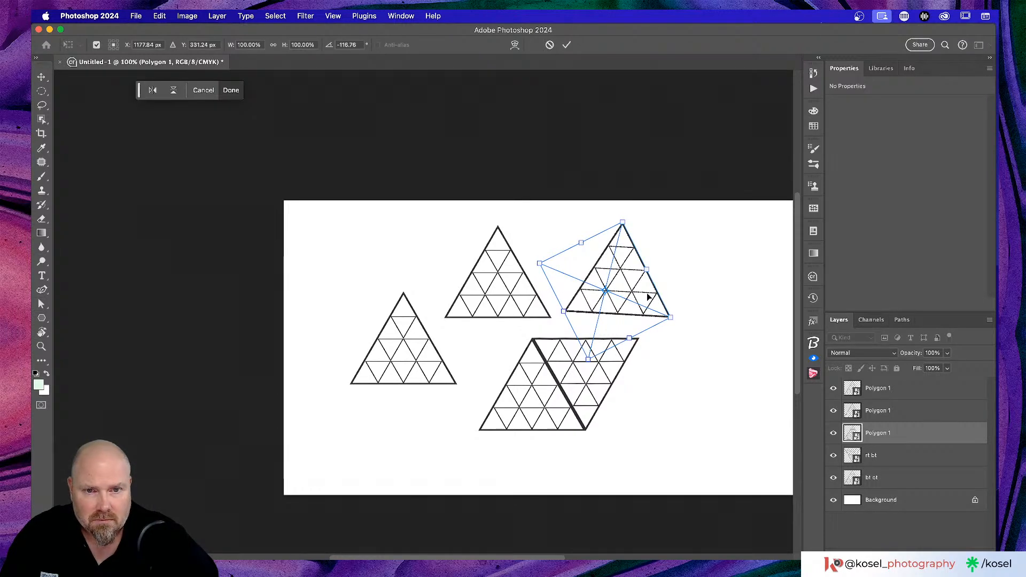
drag(647, 295, 626, 311)
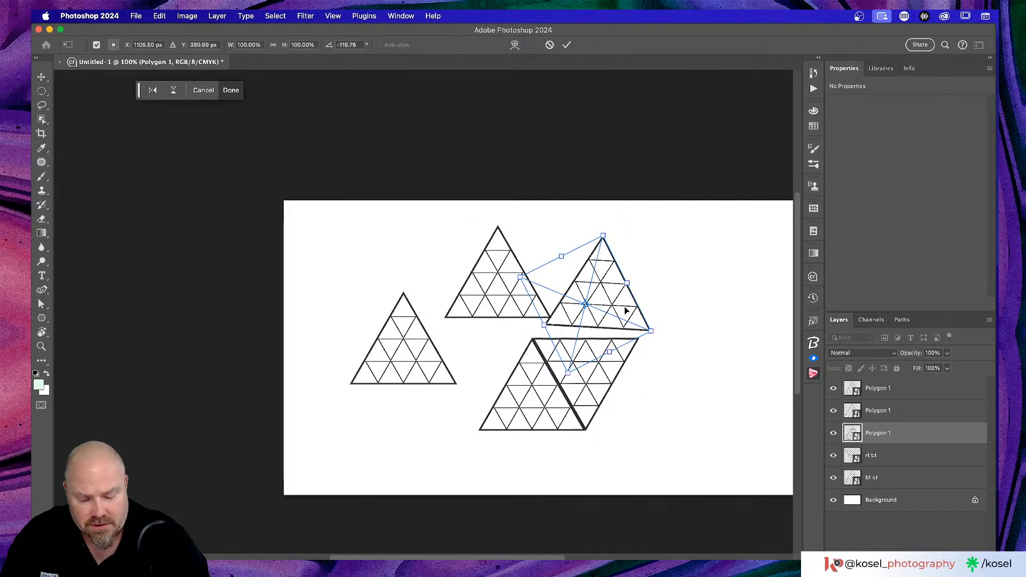
click(549, 45)
- Move the selected unrotated triangle onto the upper edge of "rt bt" at X 909 px, Y 163 px, and rename its layer "rt top"
drag(679, 374, 634, 326)
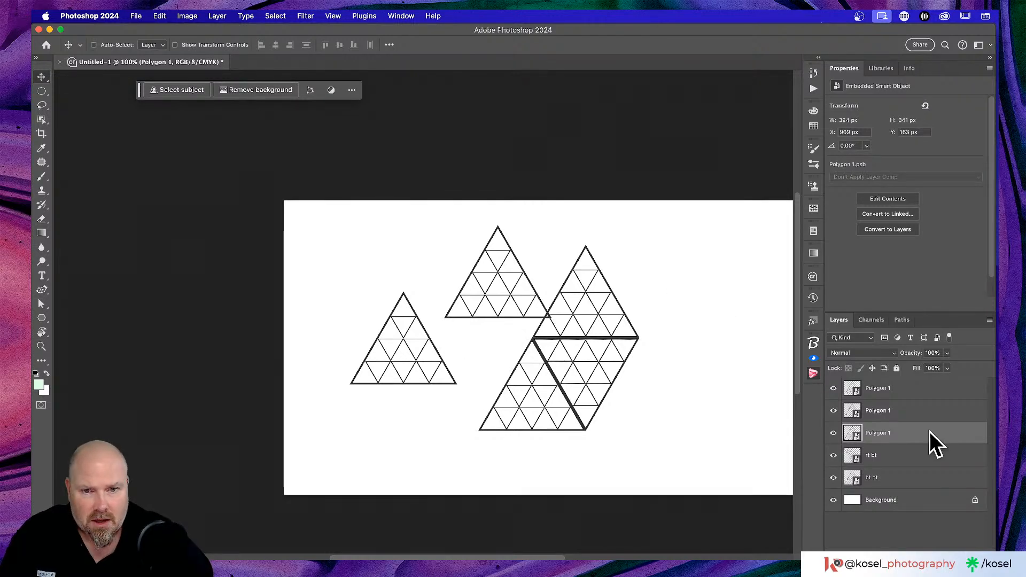
double_click(877, 435)
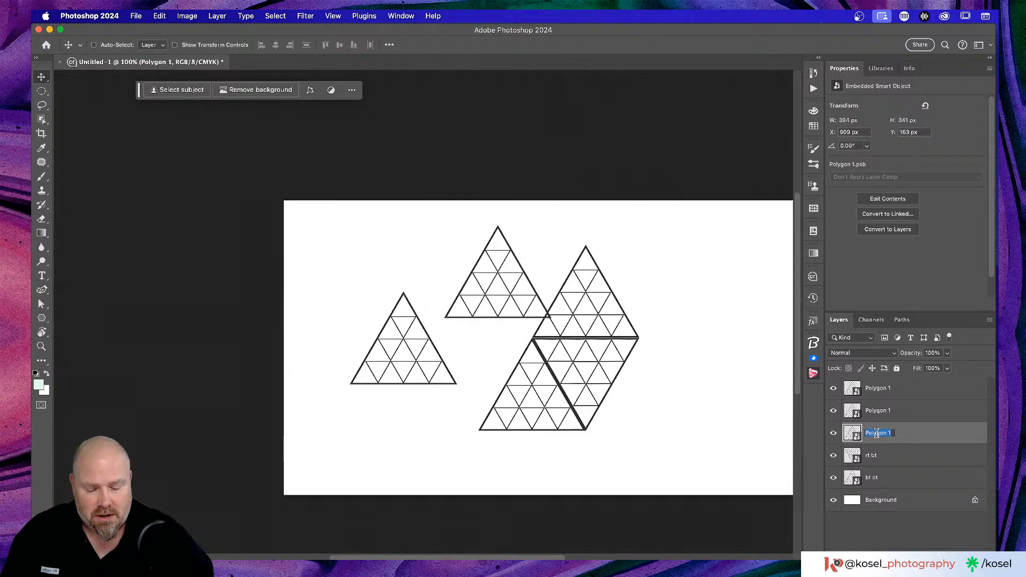
text(rt top)
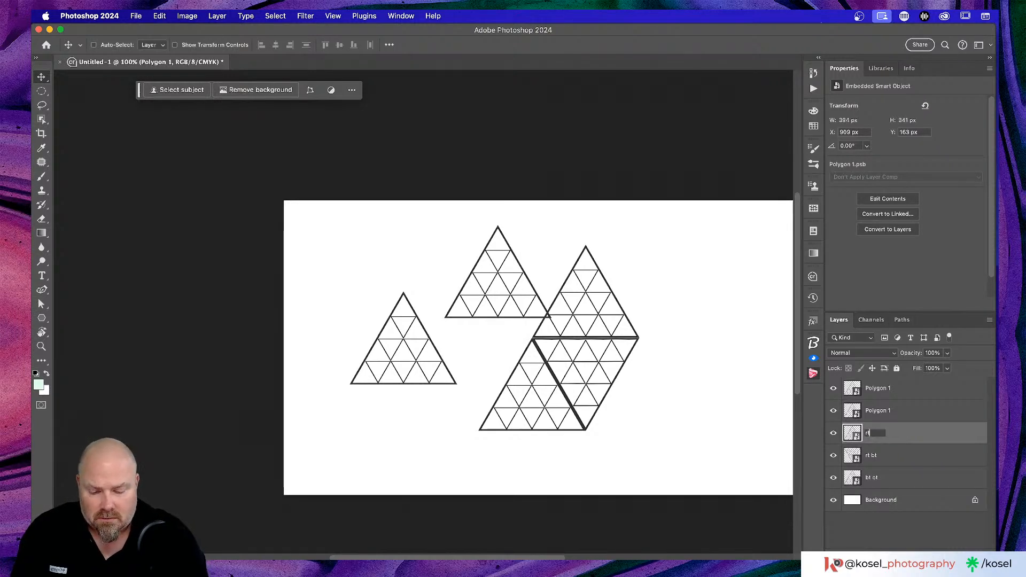
key(Return)
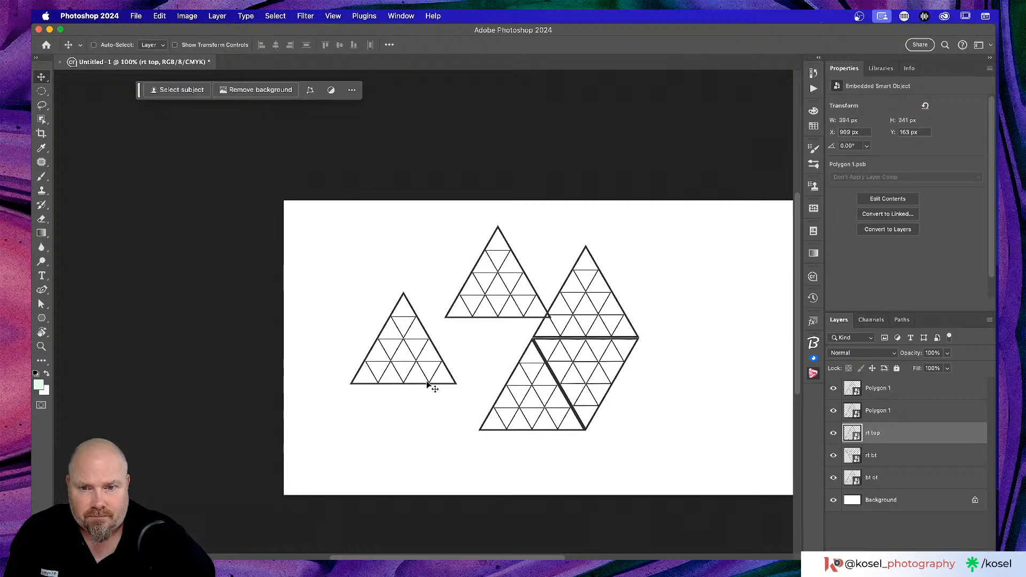
- Identify the far-left triangle's layer, rotate it 60° and move it beside the bottom-centre triangle's left edge
click(922, 413)
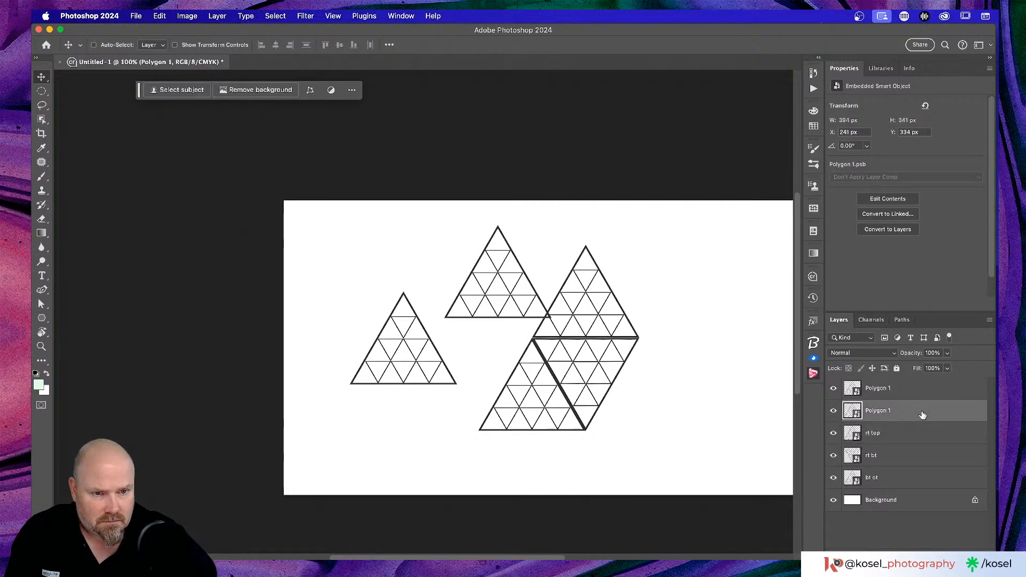
click(833, 410)
click(832, 410)
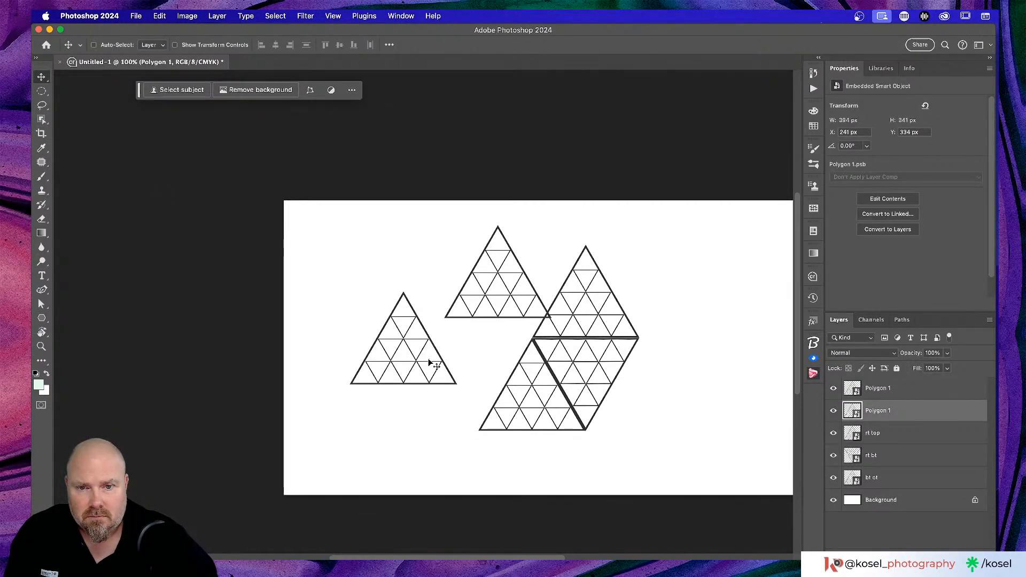
drag(434, 351, 414, 404)
key(ctrl+t)
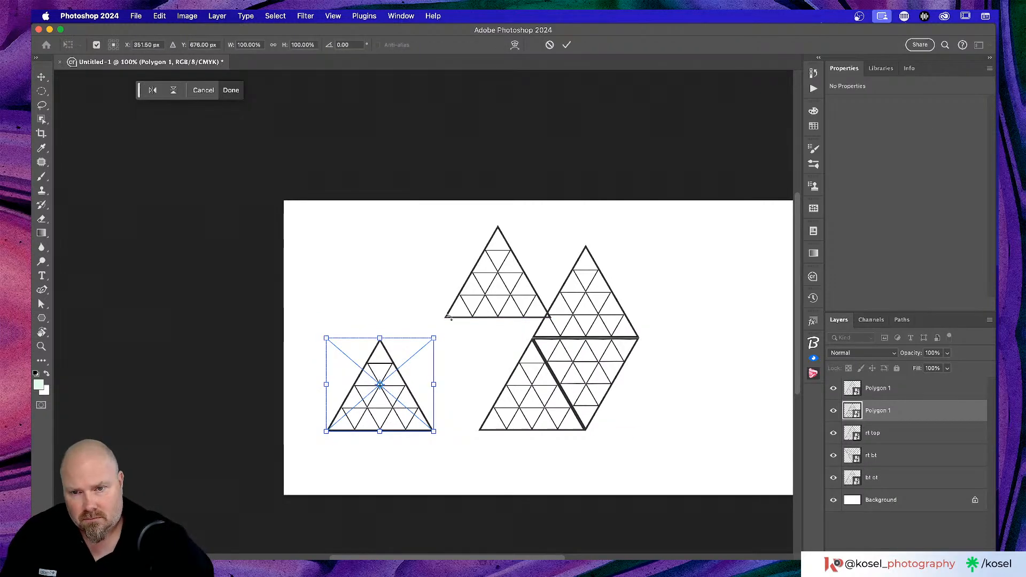
drag(448, 331, 466, 424)
drag(415, 379, 523, 352)
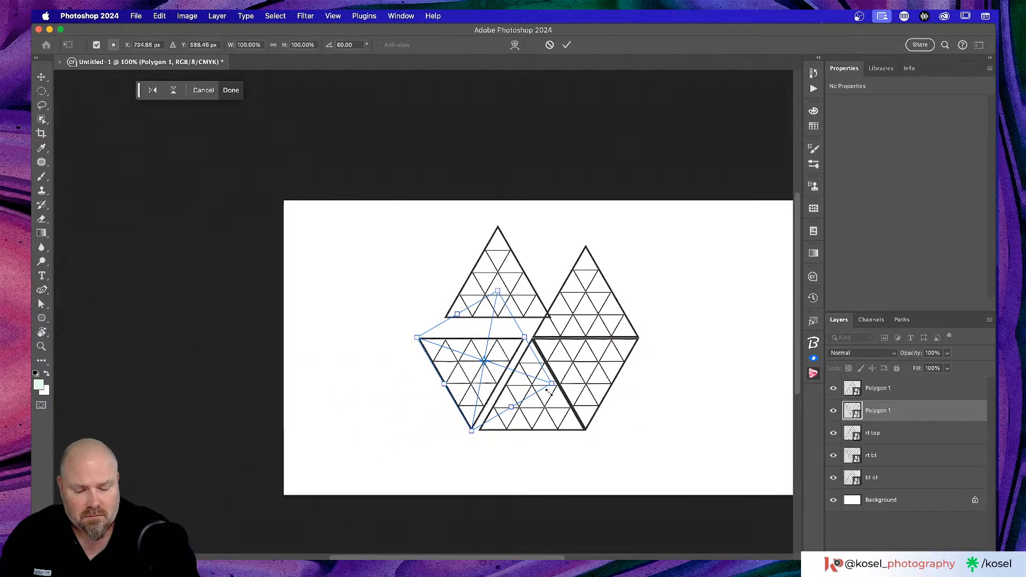
- Nudge the rotated triangle right towards the bottom-centre triangle, to a reference X of 757.66 px, and apply the transform
key(super+plus)
key(super+plus)
key(super+plus)
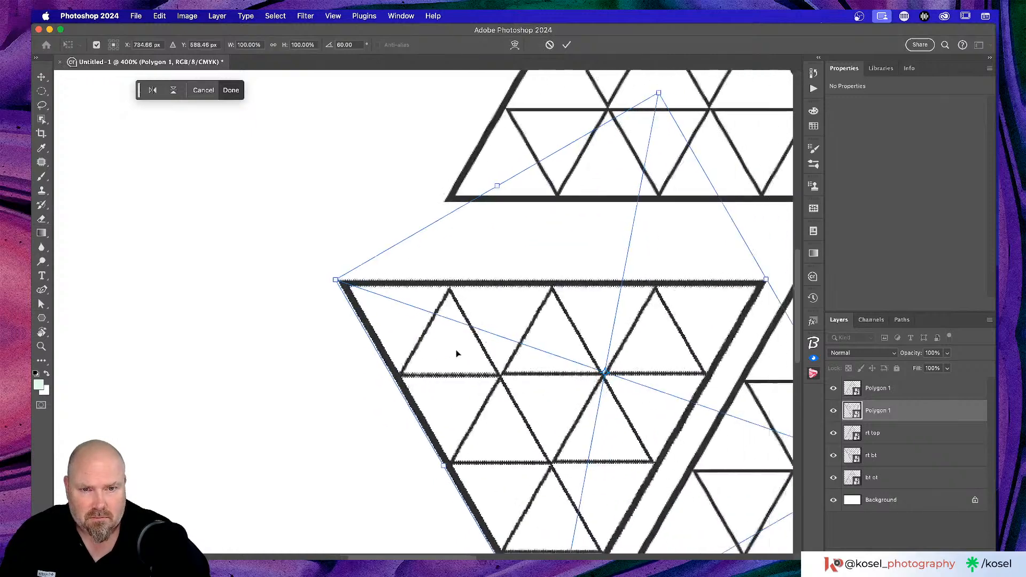
scroll(456, 353, down, 5)
key(Right)
key(Right)
key(Right)
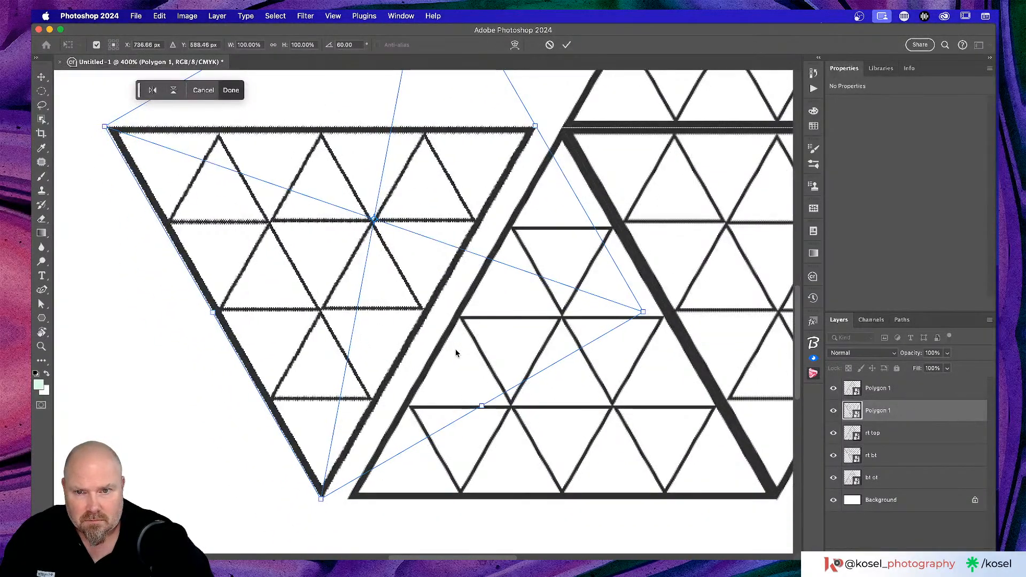
key(Right)
key(Right)
key(Right)
key(Right)
key(Right)
key(Right)
key(Right)
key(Right)
key(Right)
key(Right)
key(Right)
key(Right)
key(Right)
key(Right)
key(Right)
key(Right)
key(Right)
key(Right)
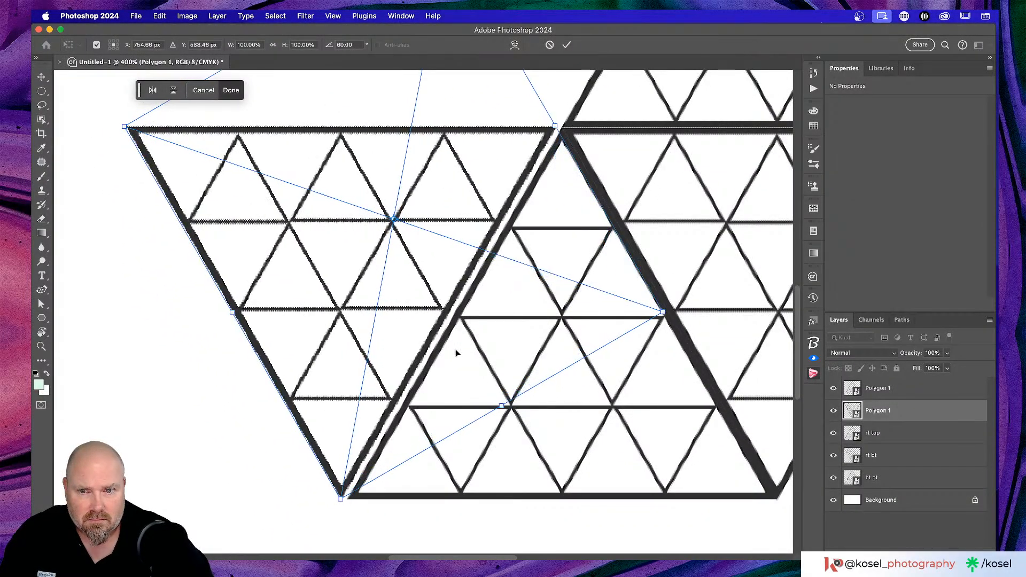
key(Right)
key(Right)
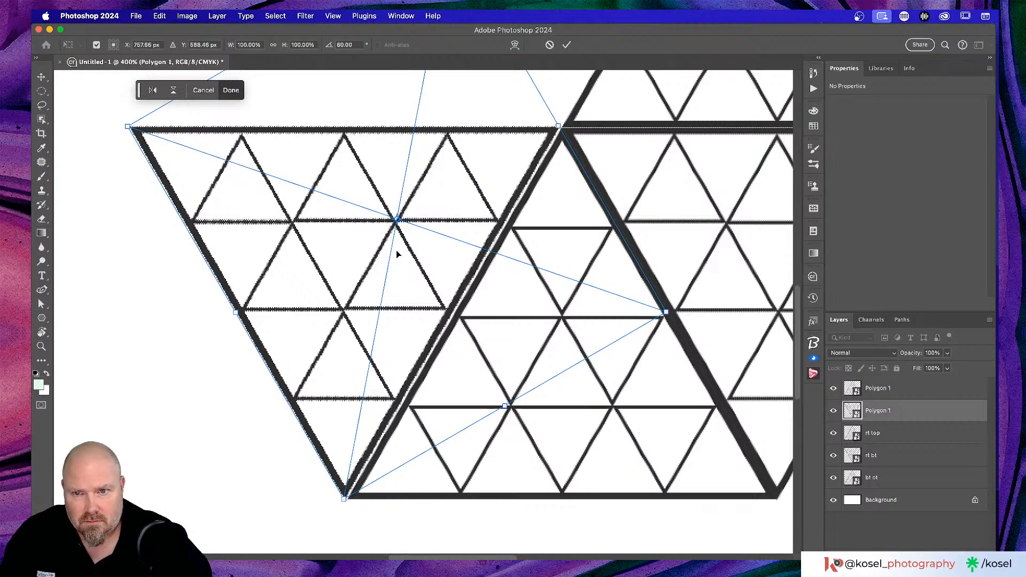
key(Return)
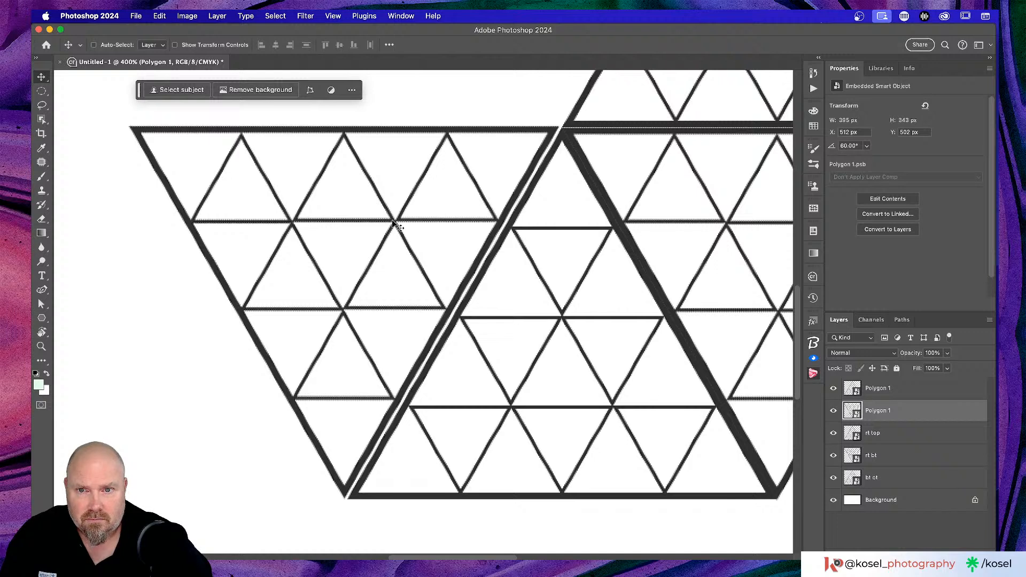
- Shift the rotated left triangle to X 516 px, Y 503 px so its edge meets the bottom-centre triangle
drag(392, 221, 396, 226)
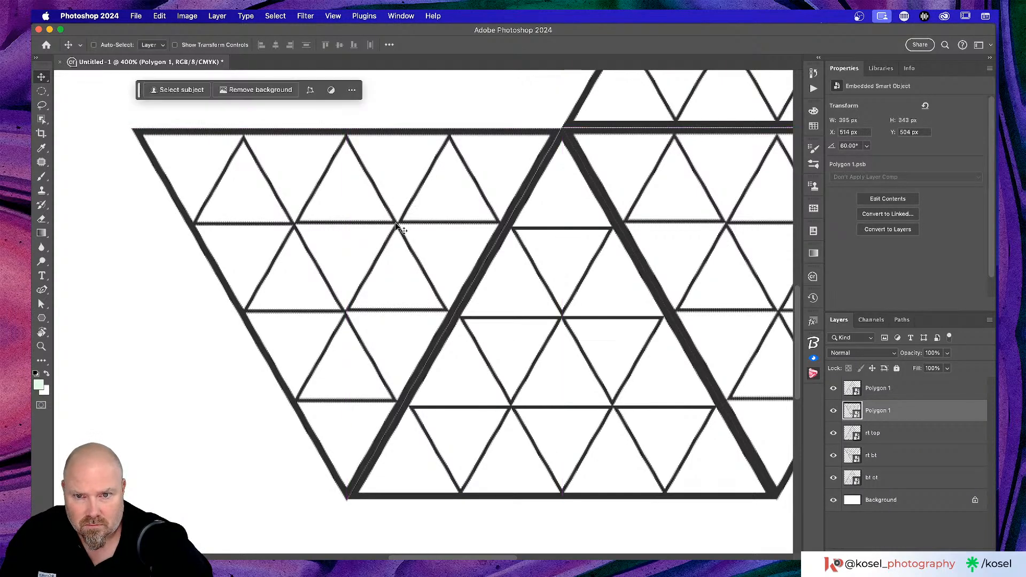
key(Right)
key(Right)
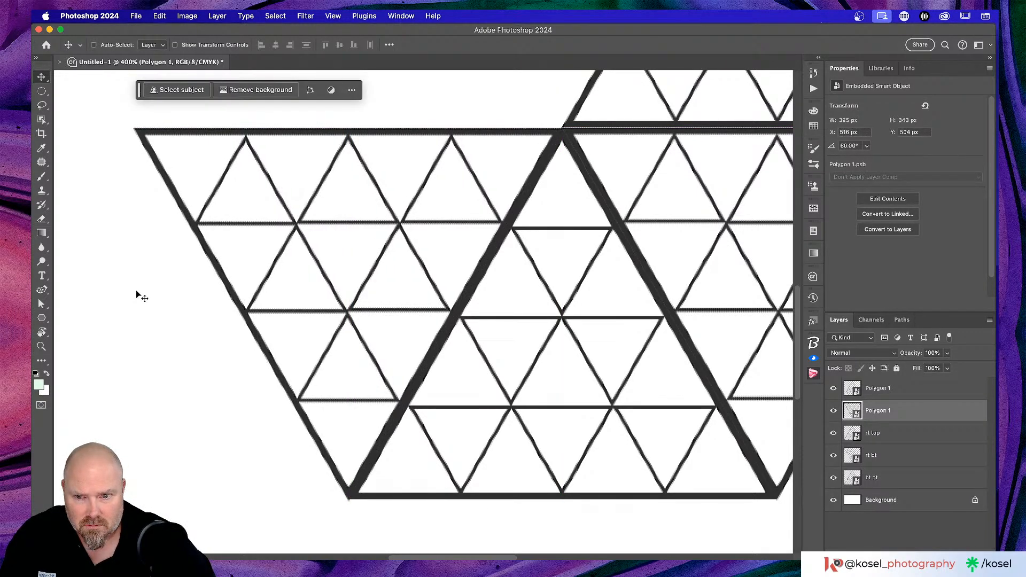
key(Up)
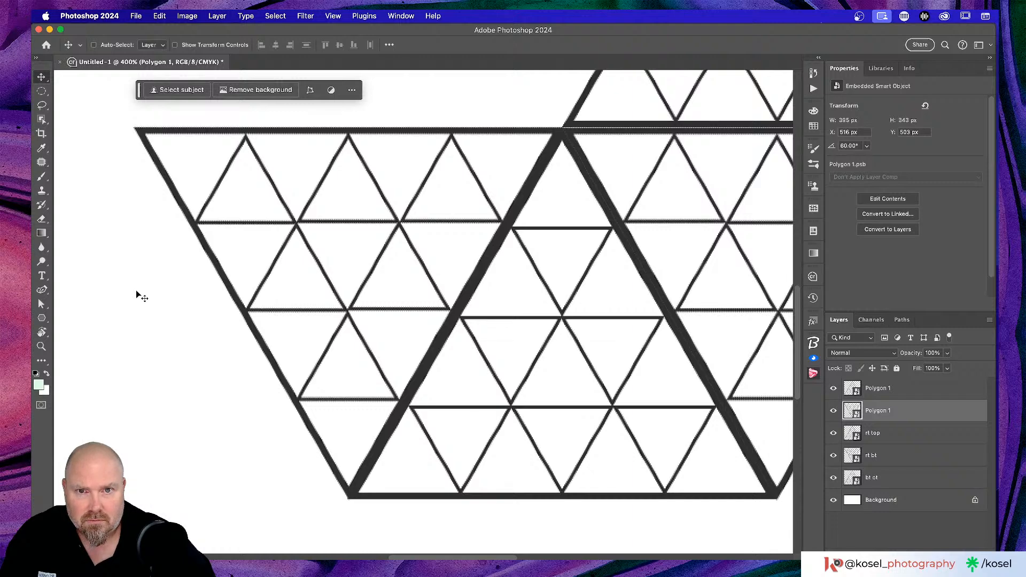
- Nudge the "rt top" triangle down to Y 164 px to close the gap with the triangle below it
scroll(285, 344, right, 10)
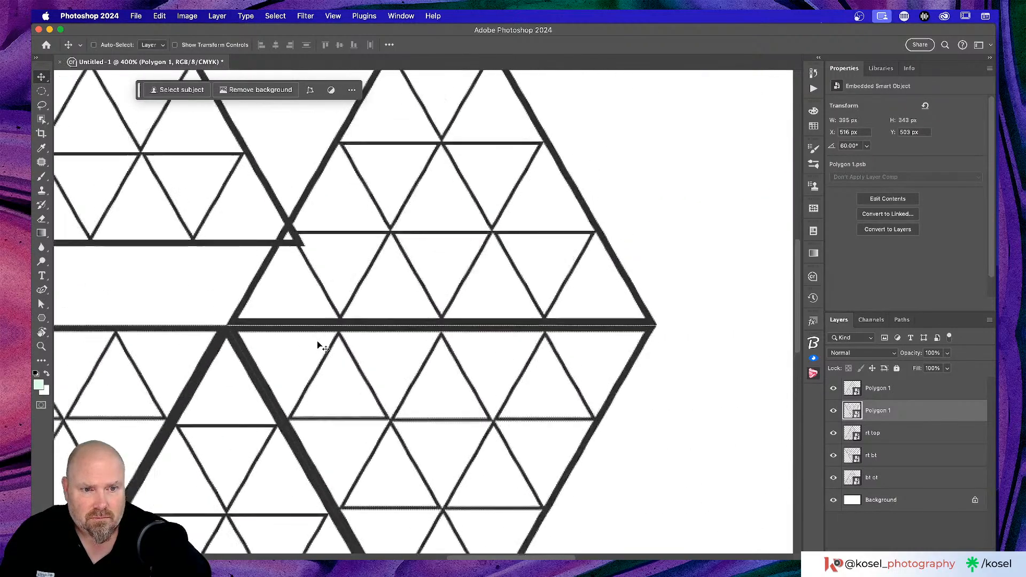
scroll(317, 341, left, 2)
click(906, 432)
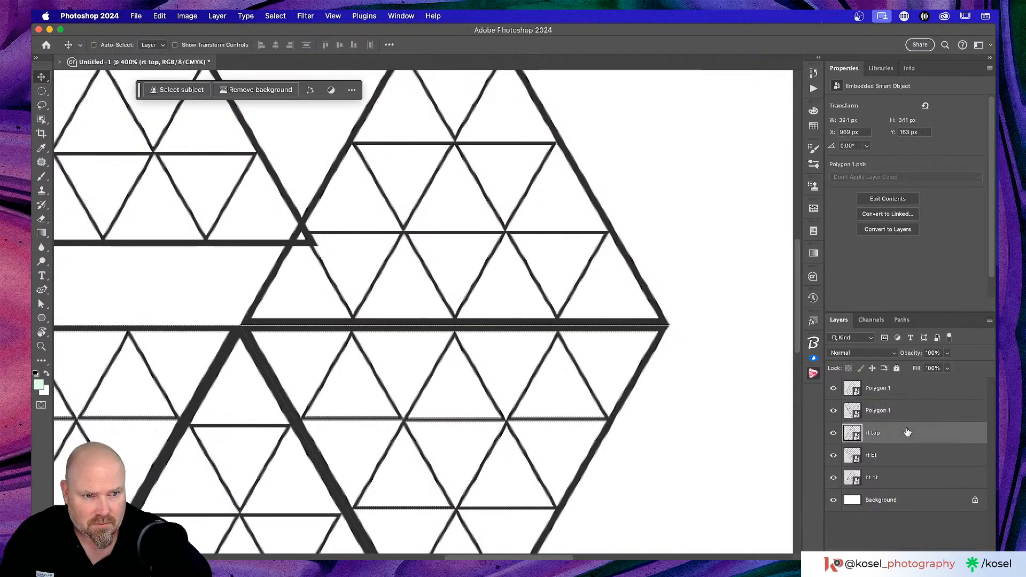
key(Down)
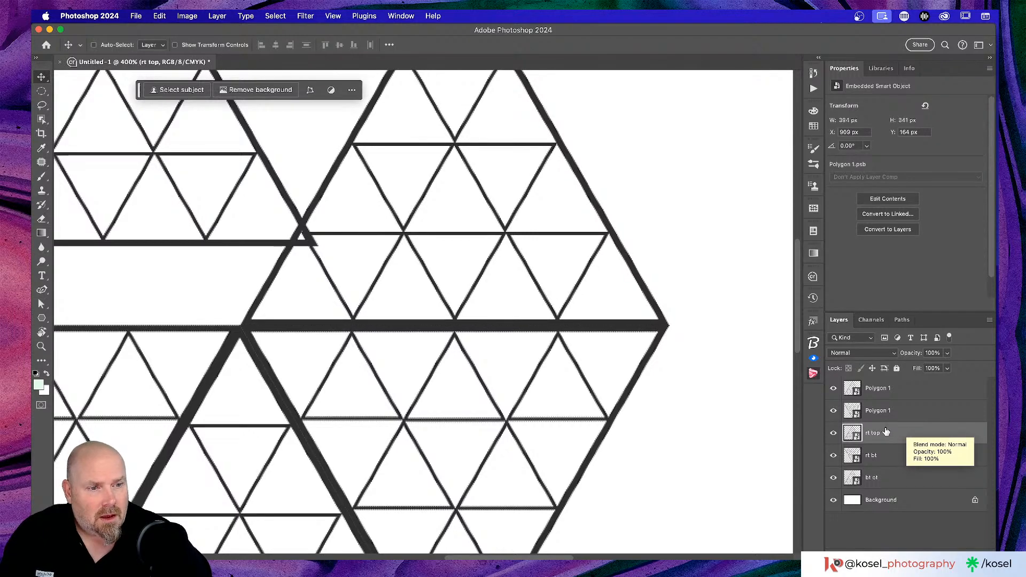
- Identify the lower-left triangle's layer and rename it "bt left"
key(super+minus)
key(super+minus)
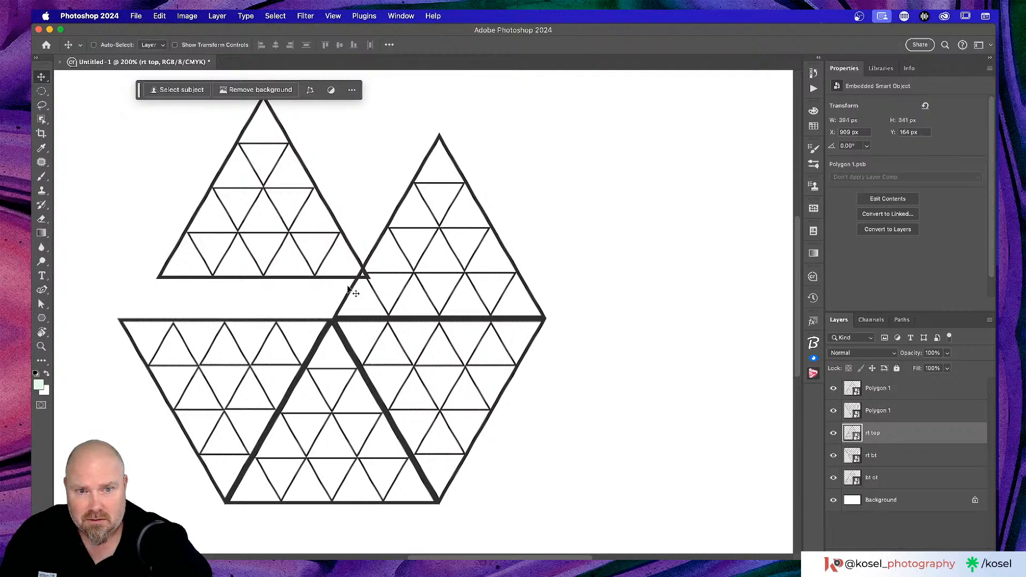
click(833, 410)
click(835, 411)
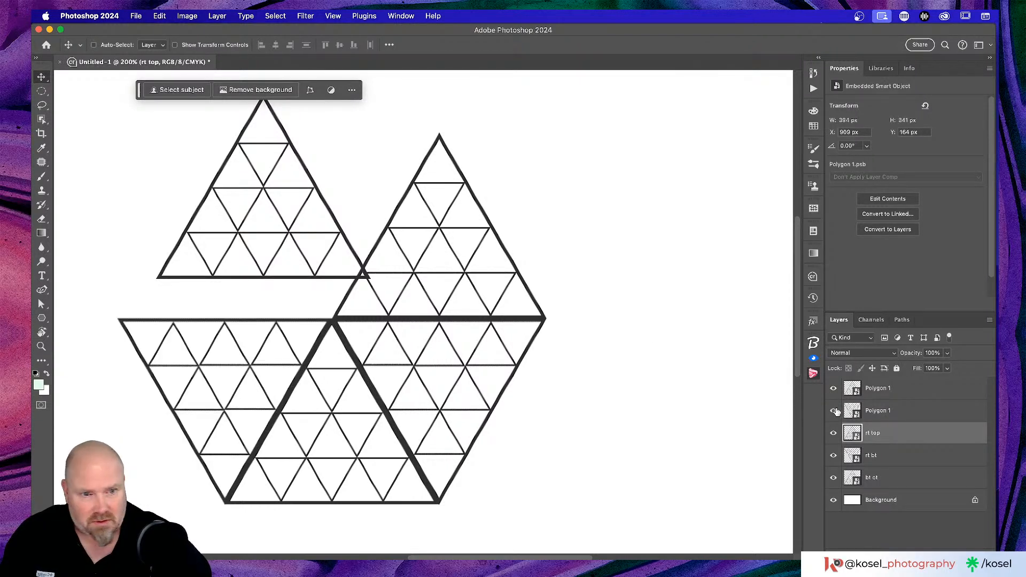
double_click(877, 410)
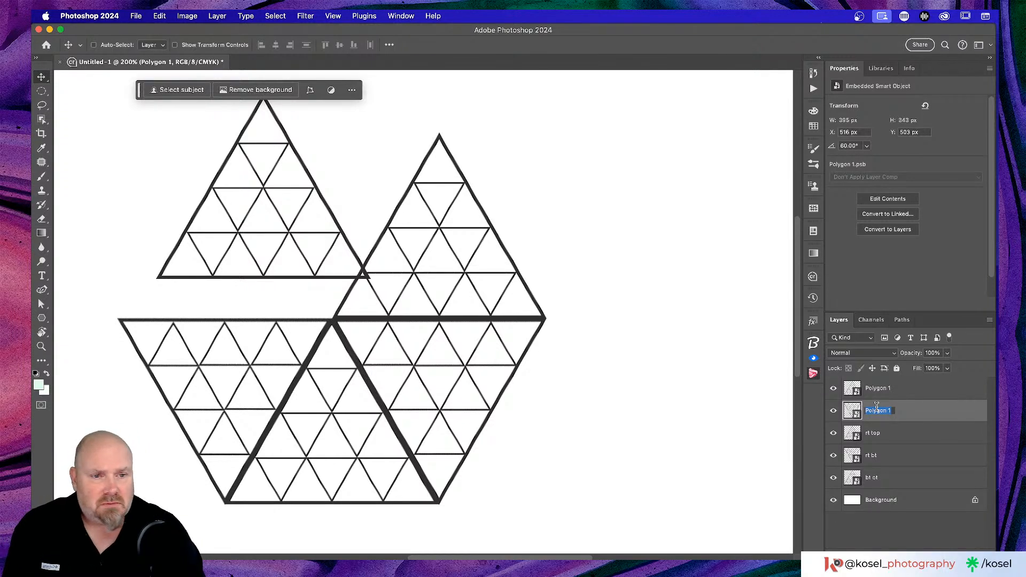
text(bt lft)
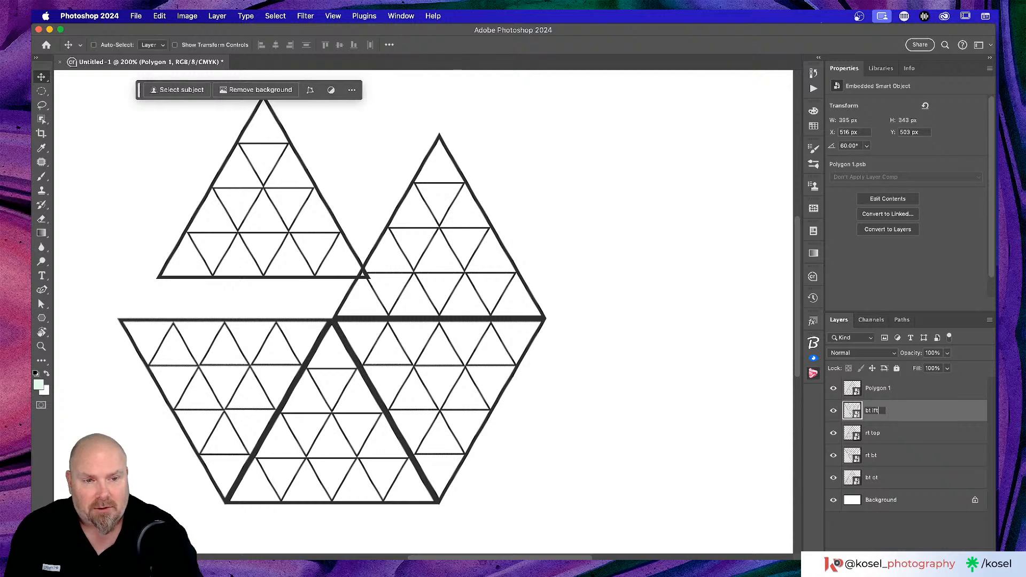
key(BackSpace)
key(BackSpace)
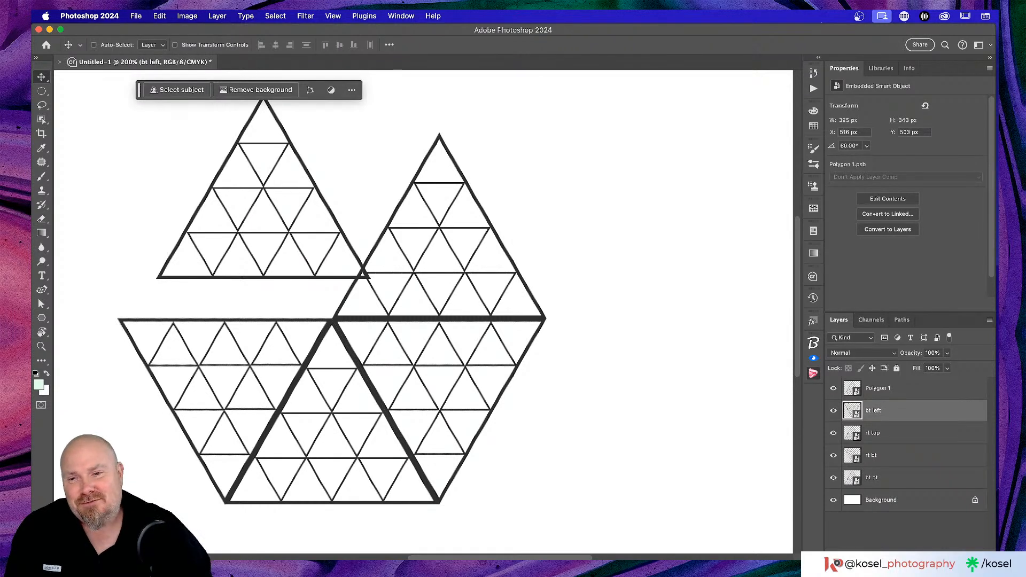
- Move the remaining "Polygon 1" triangle onto the lower-left triangle's top edge, at X 517 px, Y 164 px
click(897, 389)
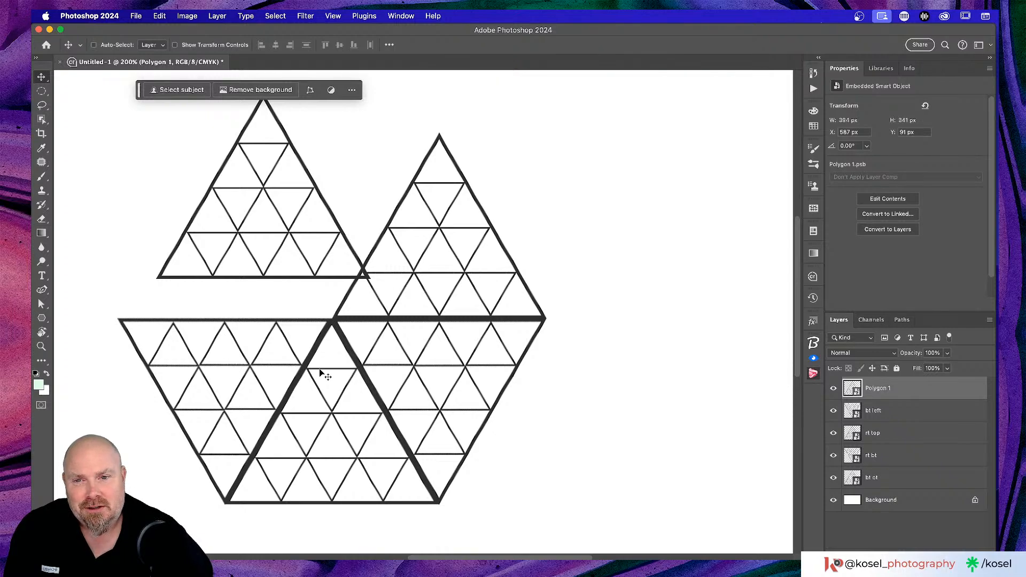
scroll(324, 374, left, 5)
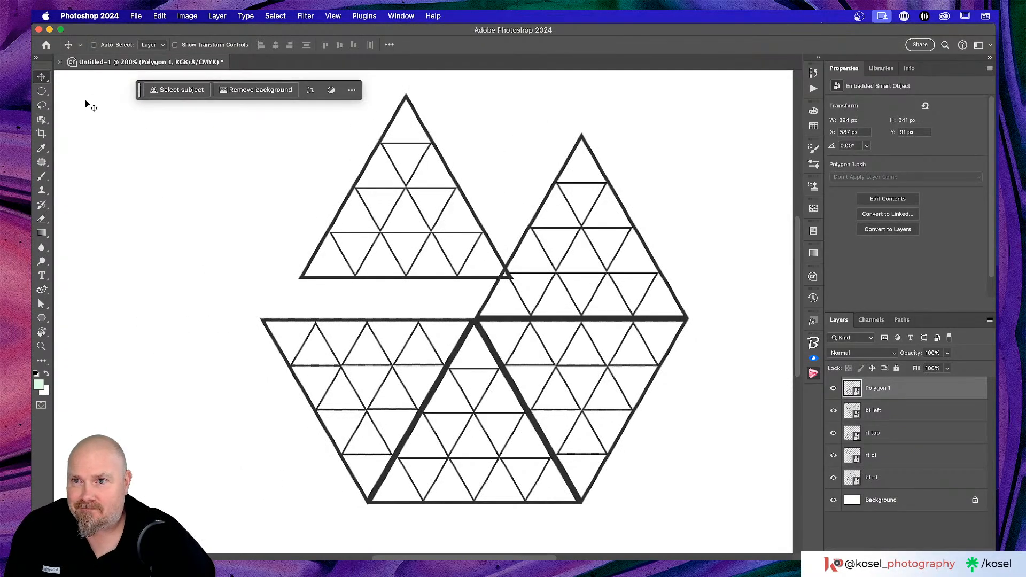
drag(431, 239, 386, 275)
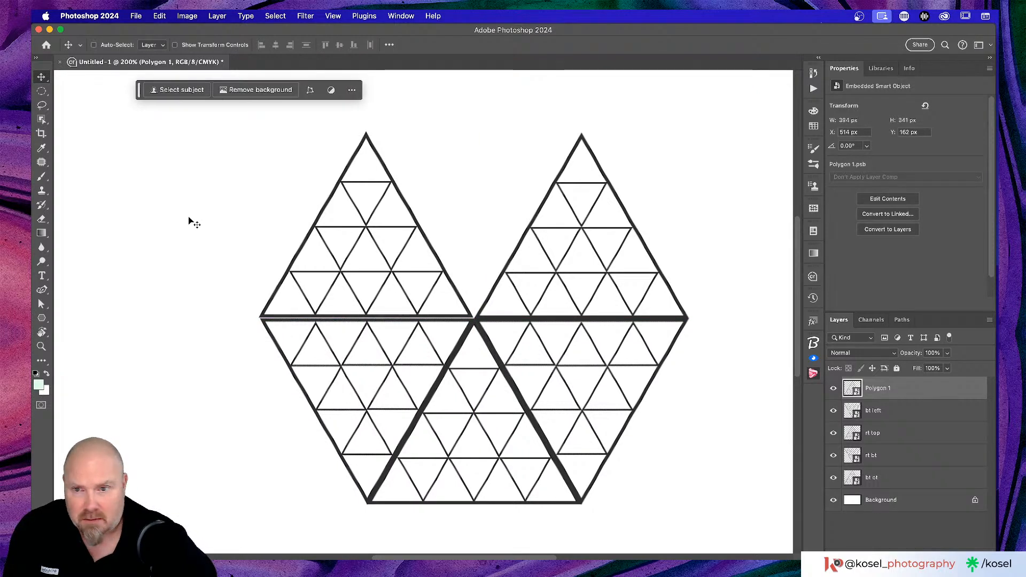
key(Down)
key(Down)
key(Right)
key(Right)
key(Right)
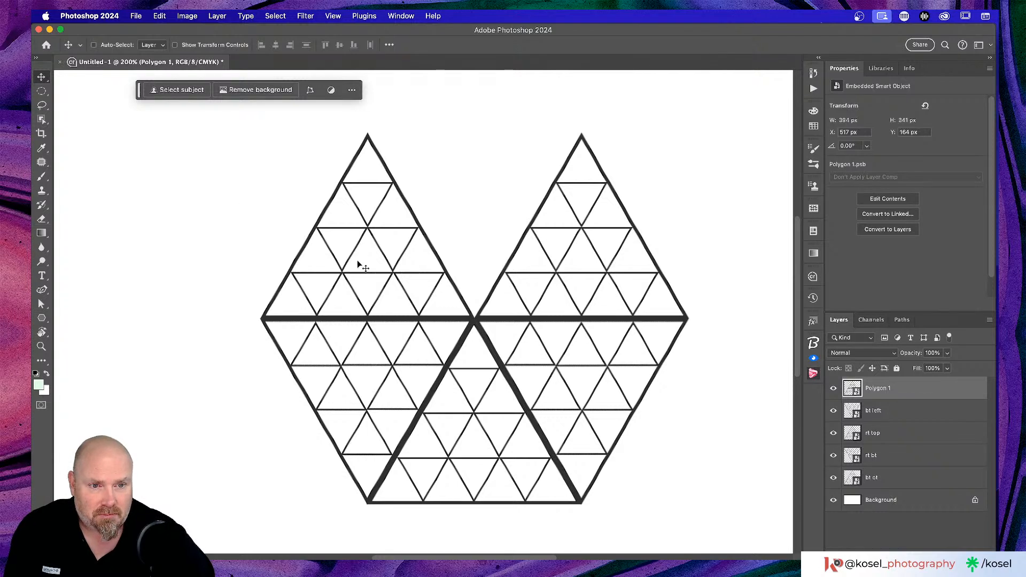
- Rename the upper-left triangle's layer "top Left"
double_click(877, 388)
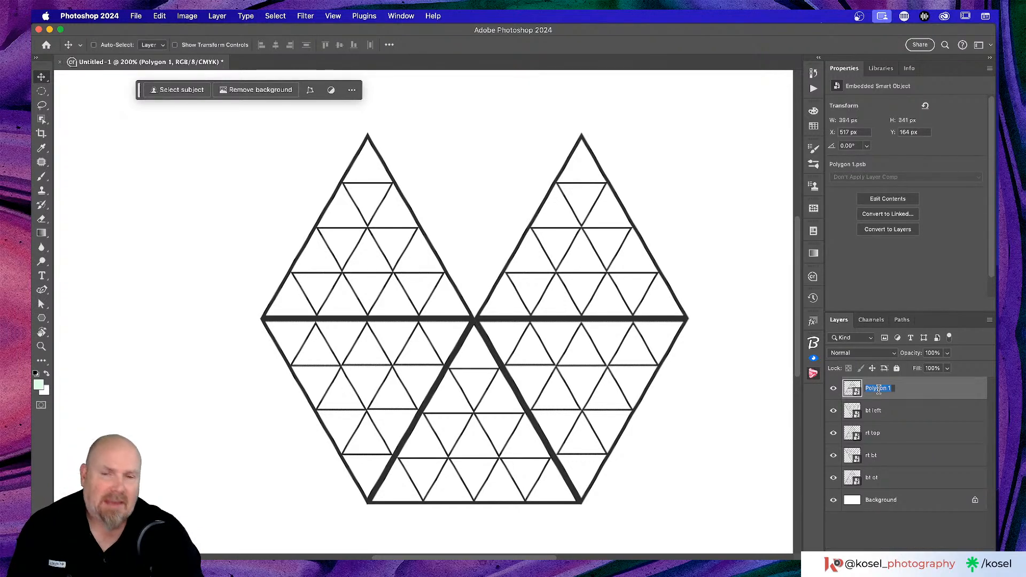
text(top)
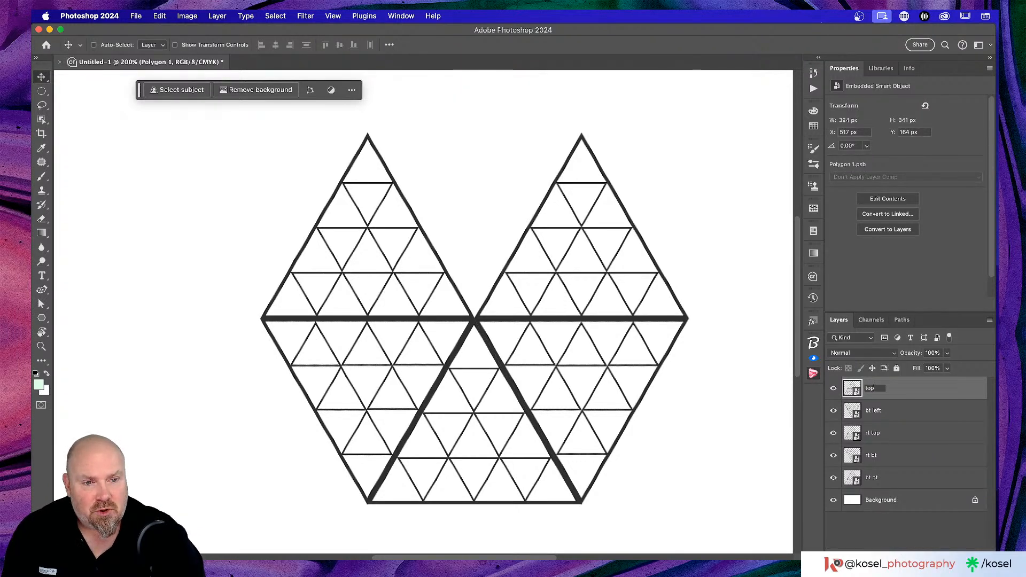
text( L)
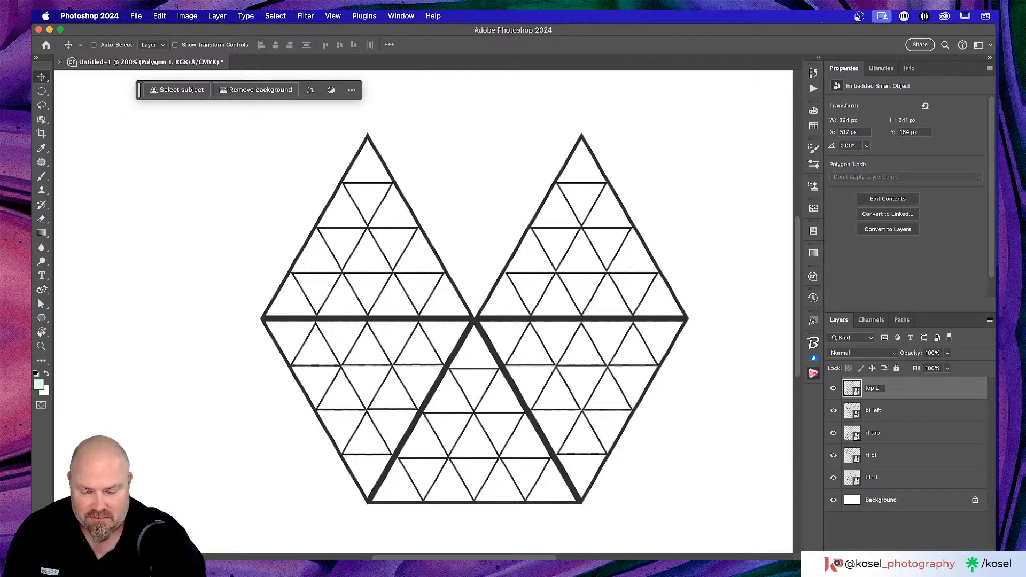
text(eft)
key(Return)
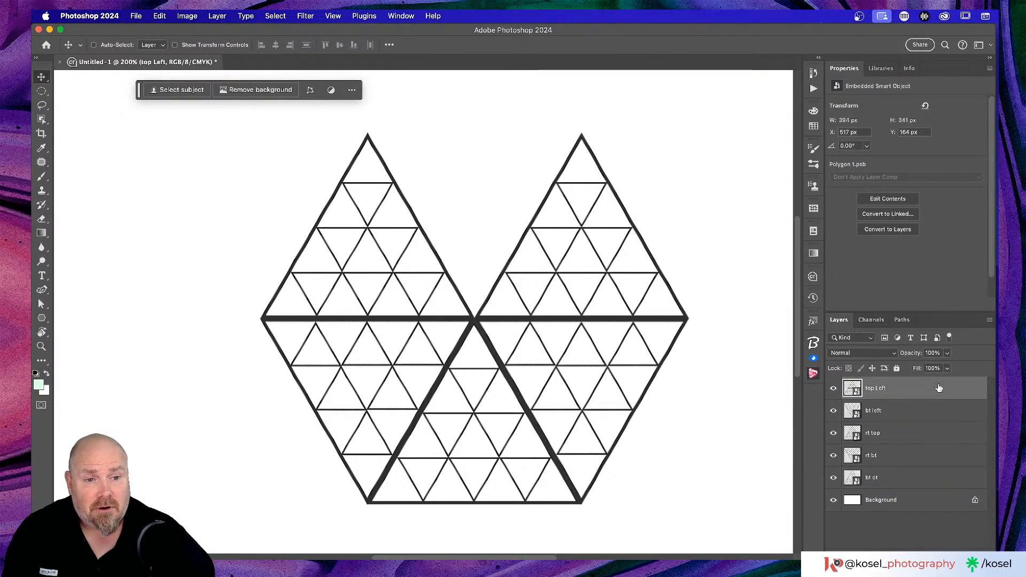
- Duplicate the "bt ct" triangle and place the copy beyond the upper-right triangle, at about X 1153 px, Y 110 px
scroll(419, 202, right, 5)
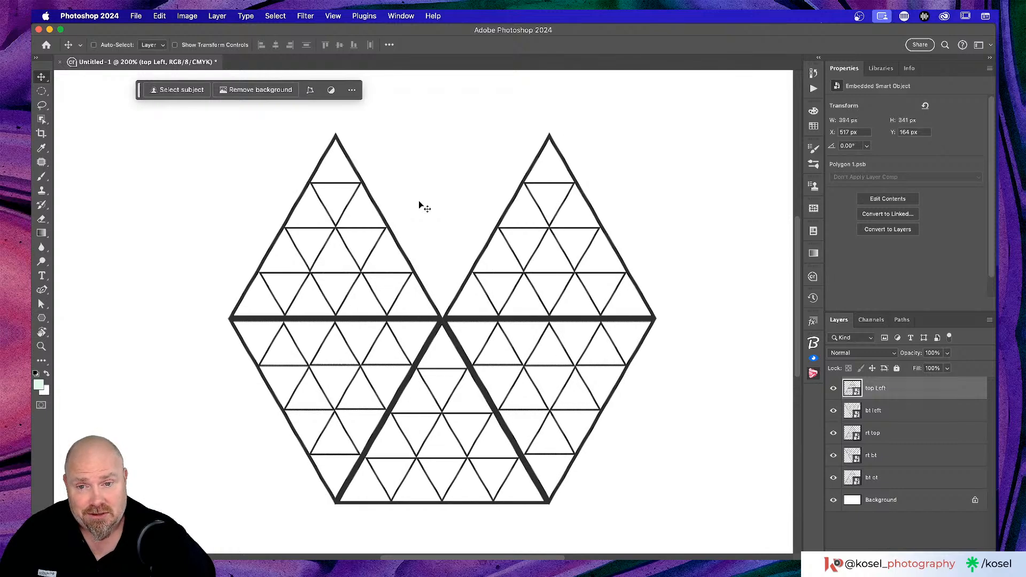
scroll(451, 478, down, 5)
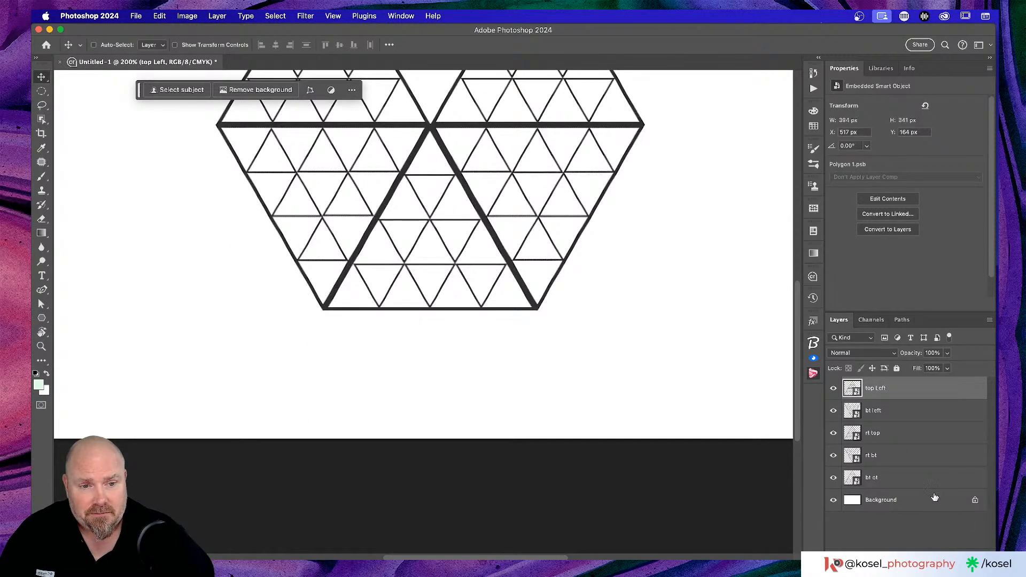
click(919, 484)
scroll(611, 414, up, 4)
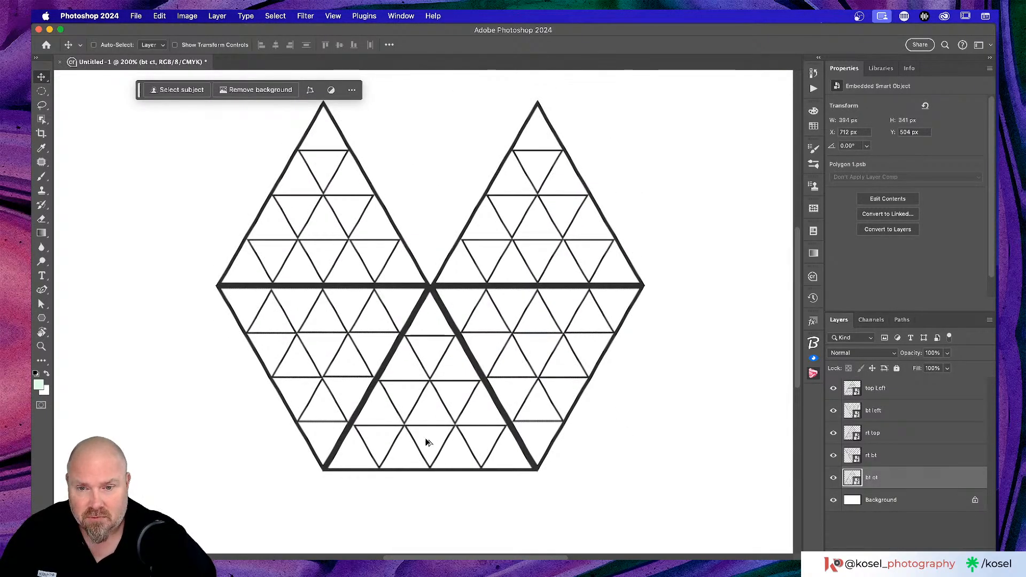
drag(452, 428, 690, 217)
scroll(665, 408, right, 4)
scroll(665, 408, up, 5)
scroll(664, 408, right, 4)
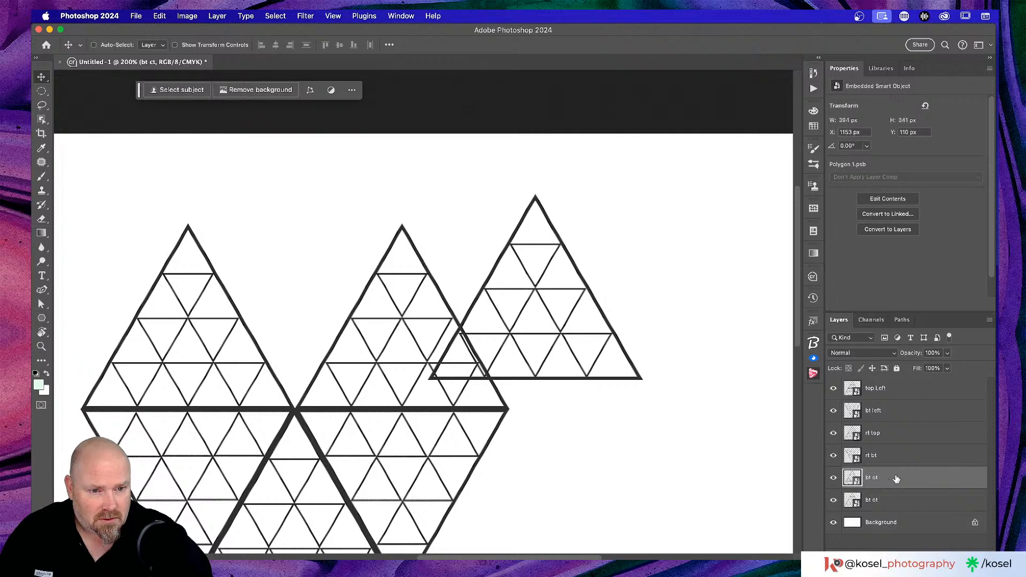
- Move the duplicated "bt ct" layer to the top of the layer stack and rename it "Top ct"
drag(896, 478, 898, 382)
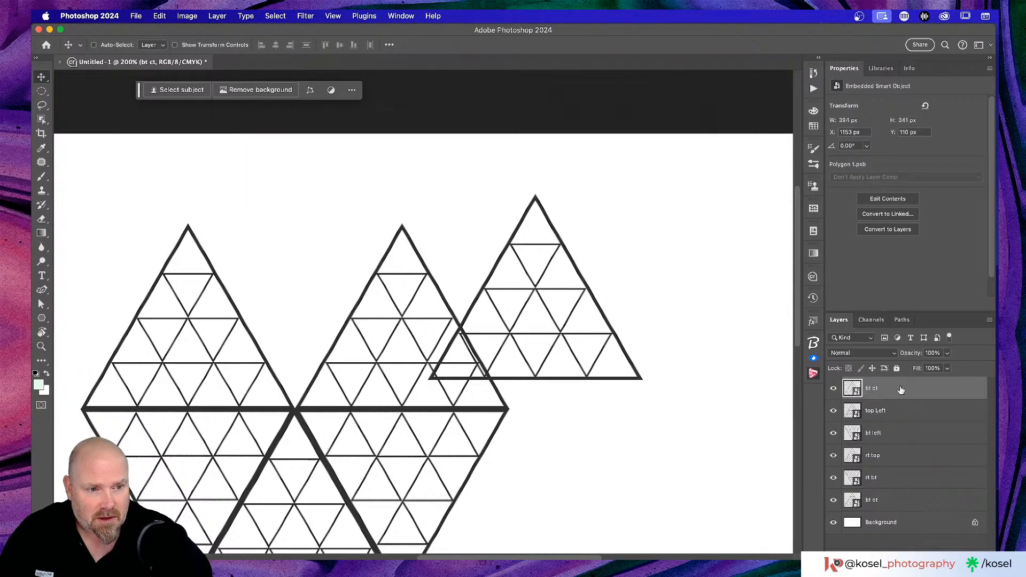
double_click(871, 388)
text(To)
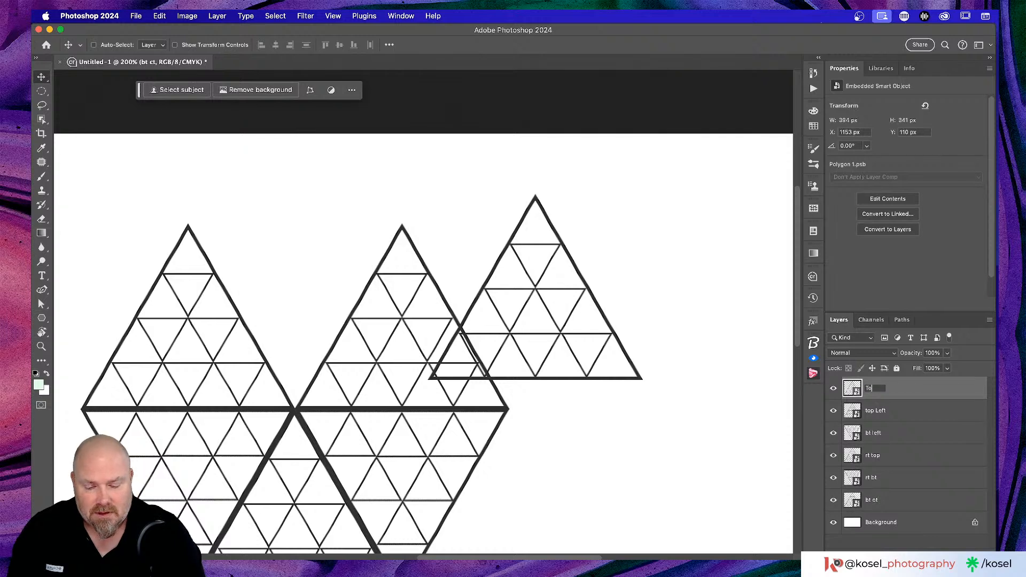
text(p ct)
key(Return)
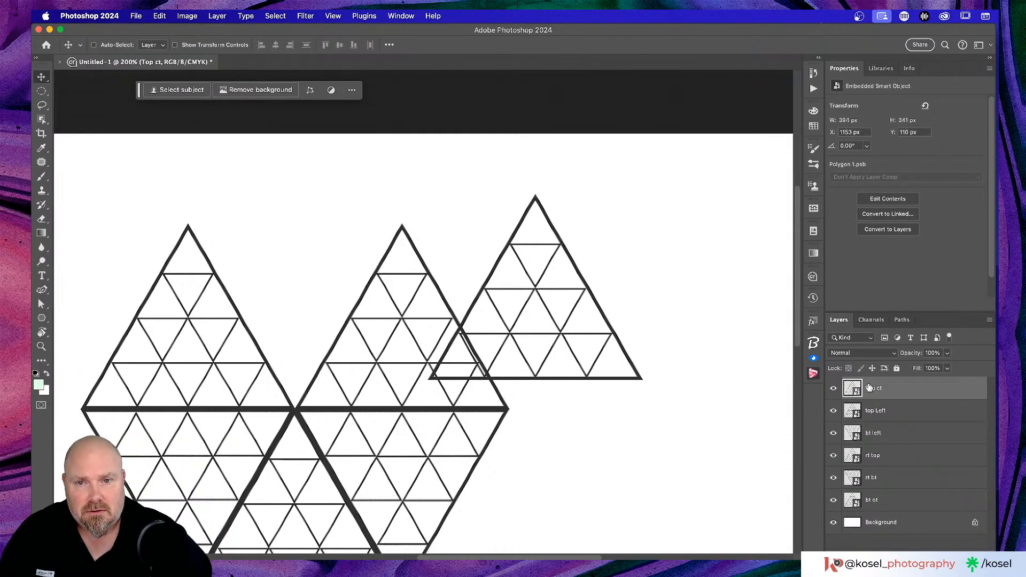
- Rotate the "Top ct" triangle 180° and move it into the hexagon's top-centre gap, to about reference X 911.50 px, Y 332 px
key(super+t)
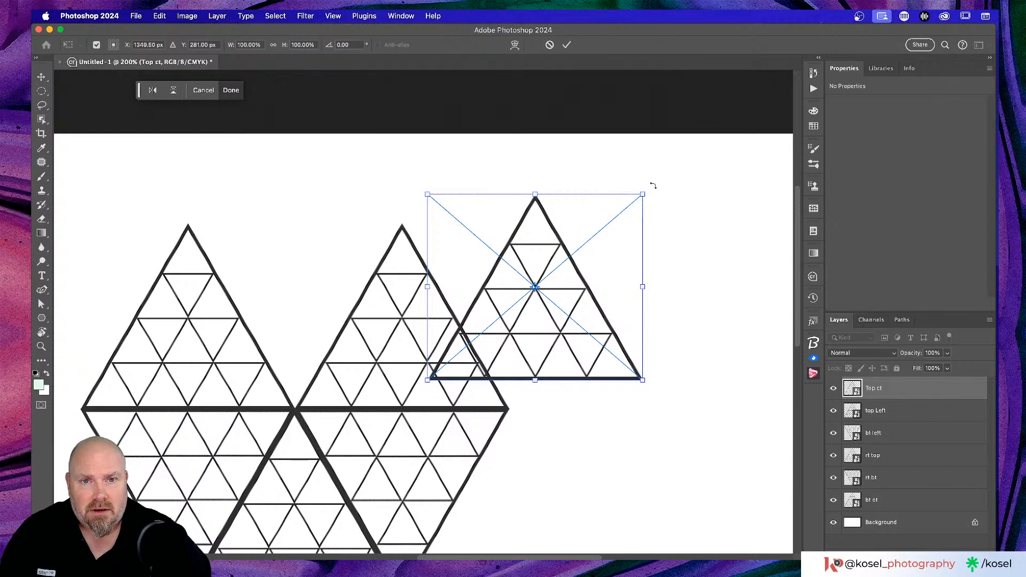
drag(653, 187, 374, 436)
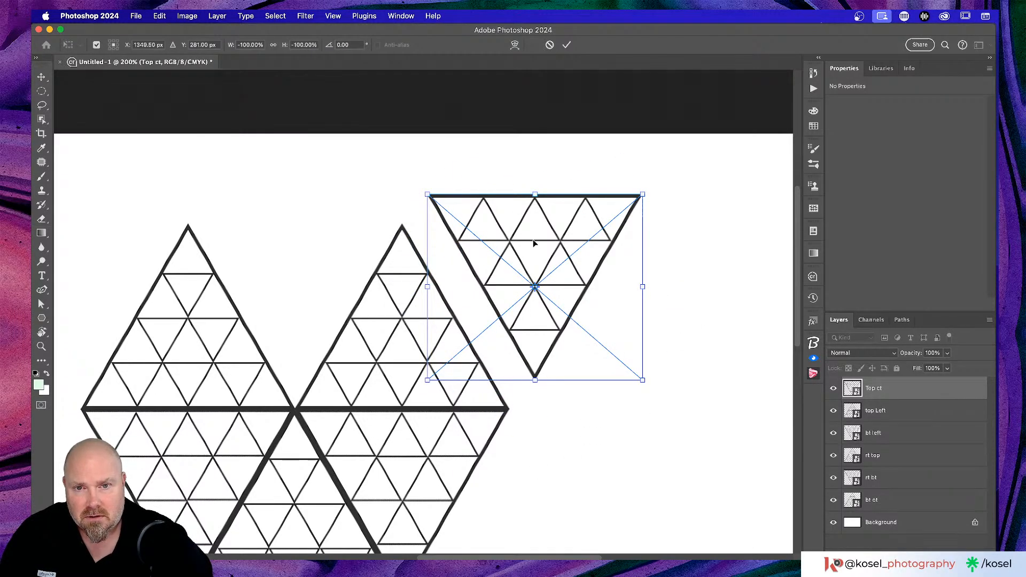
drag(534, 243, 298, 271)
scroll(585, 257, left, 5)
scroll(586, 257, down, 2)
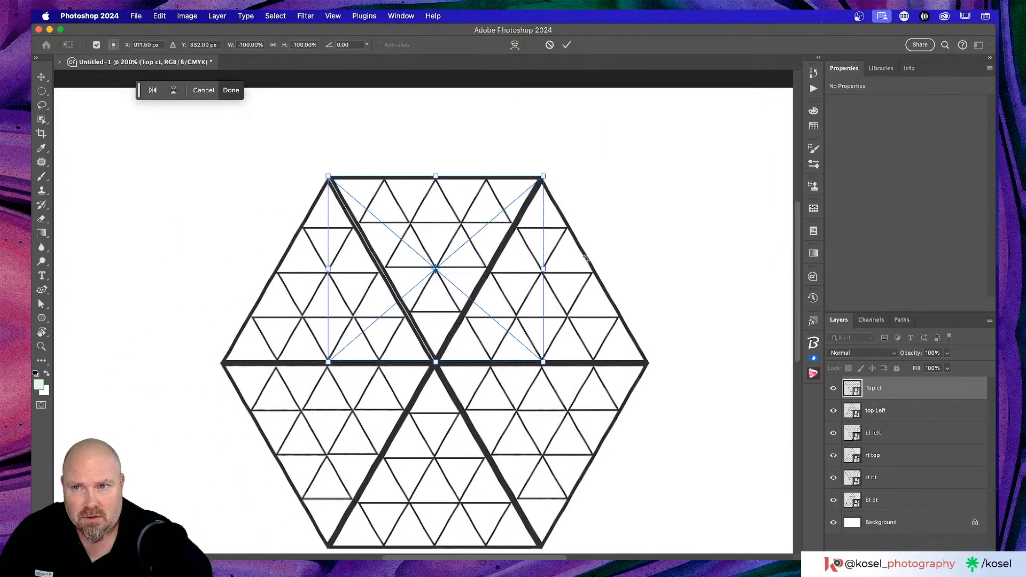
- Nudge the "Top ct" triangle to reference X 910.50 px, Y 334 px to close the gap beside it, and apply the transform
key(super+equal)
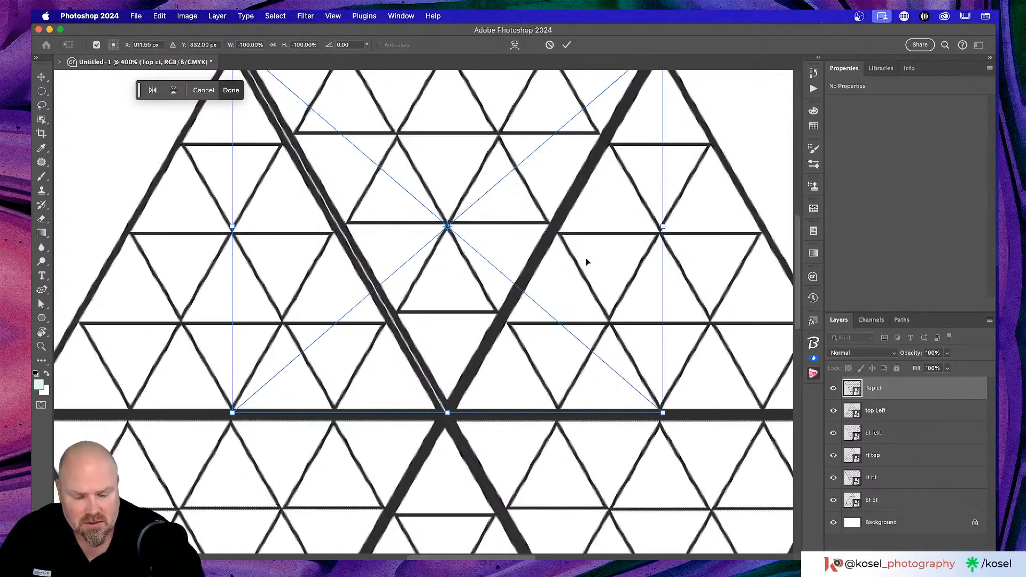
key(Left)
key(Down)
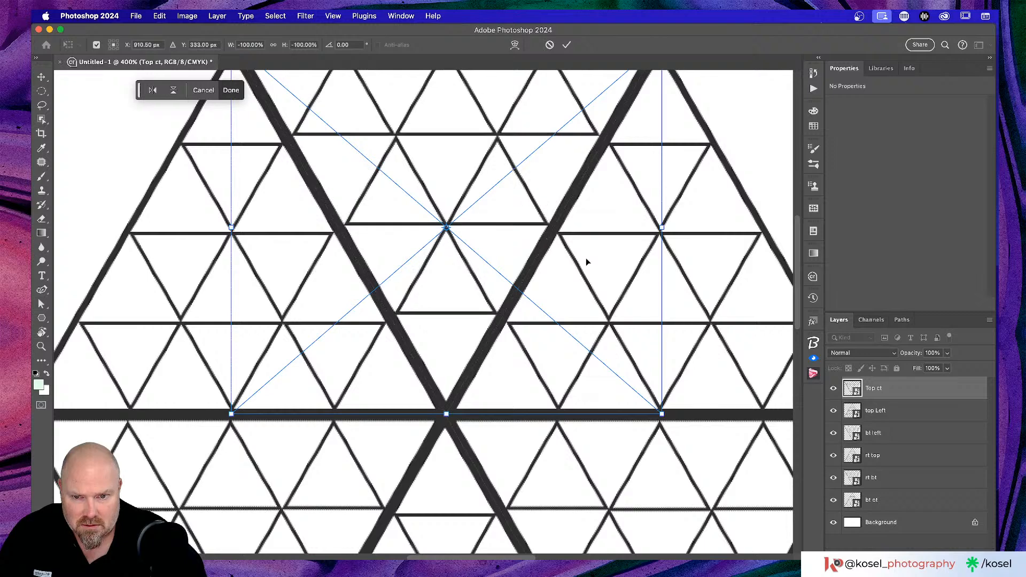
key(Down)
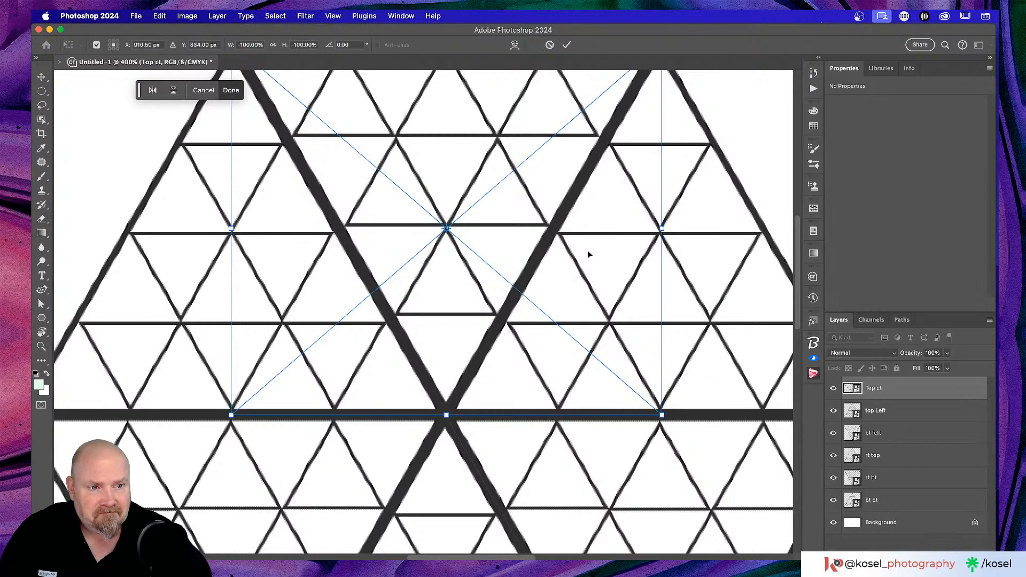
click(567, 45)
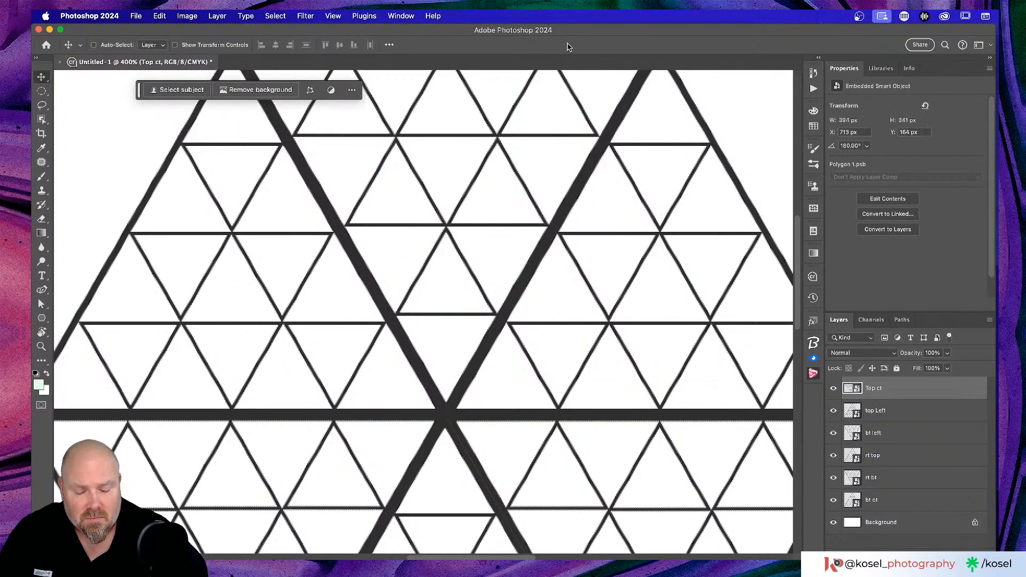
- Save the hexagon document to the Desktop in Photoshop format as "Ps Ae Test.psd"
key(super+0)
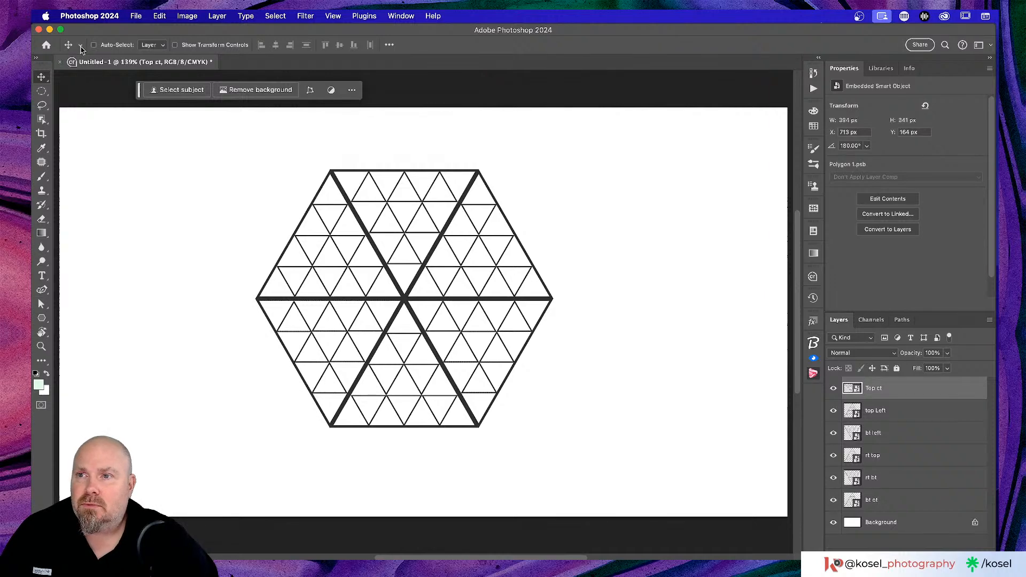
click(136, 16)
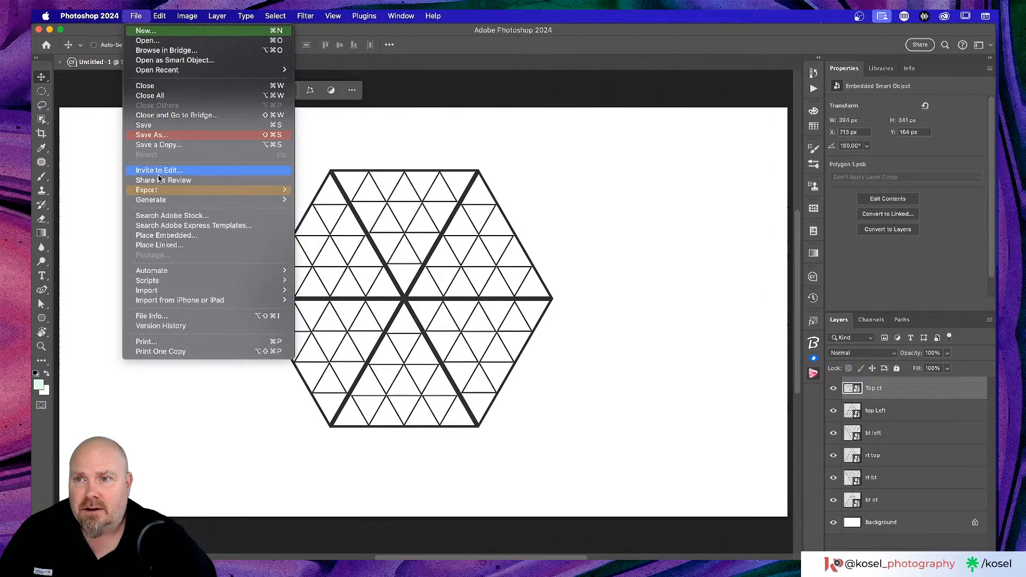
click(170, 134)
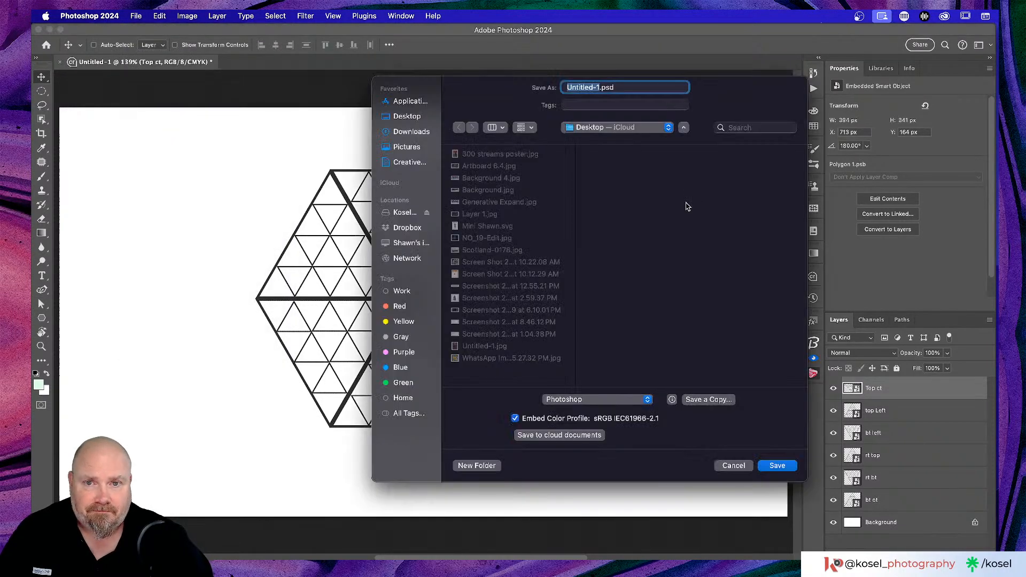
click(409, 118)
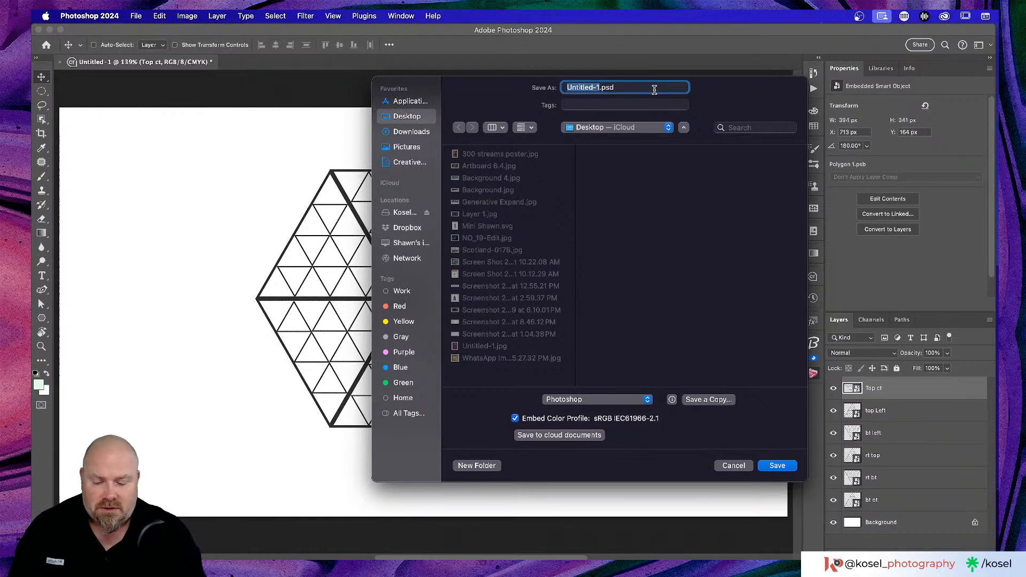
text(P)
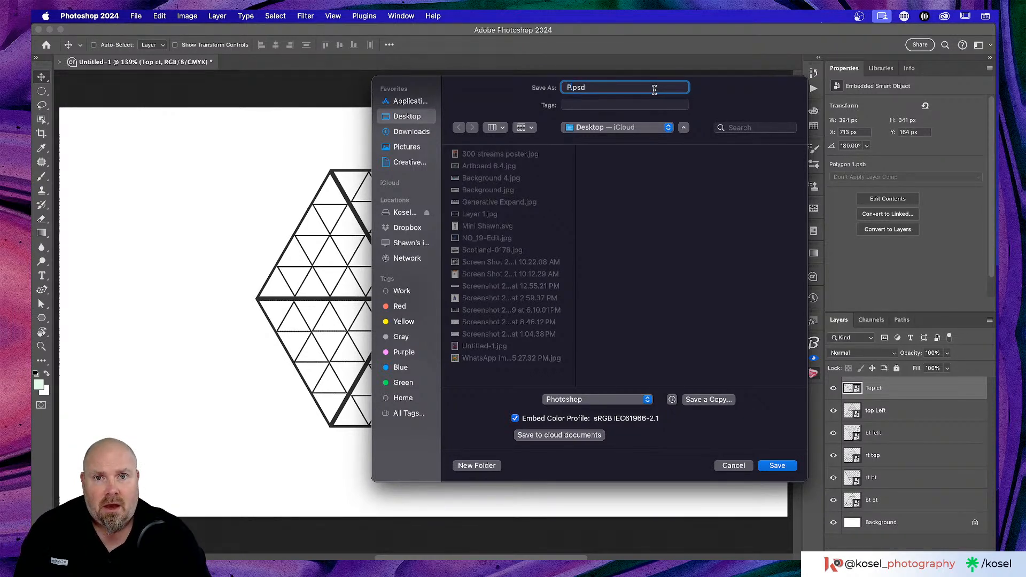
text(s)
text( Ae T)
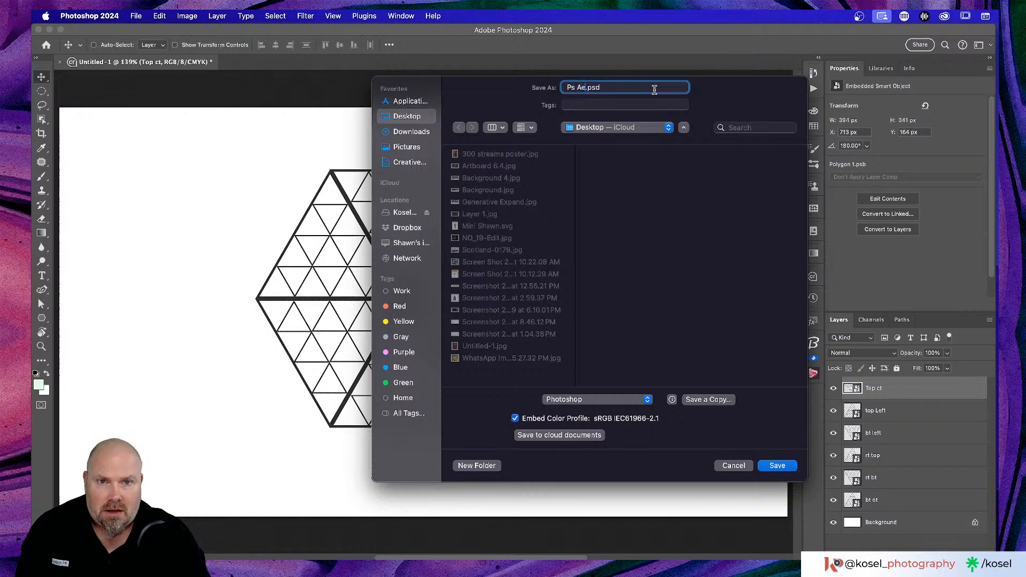
text(est)
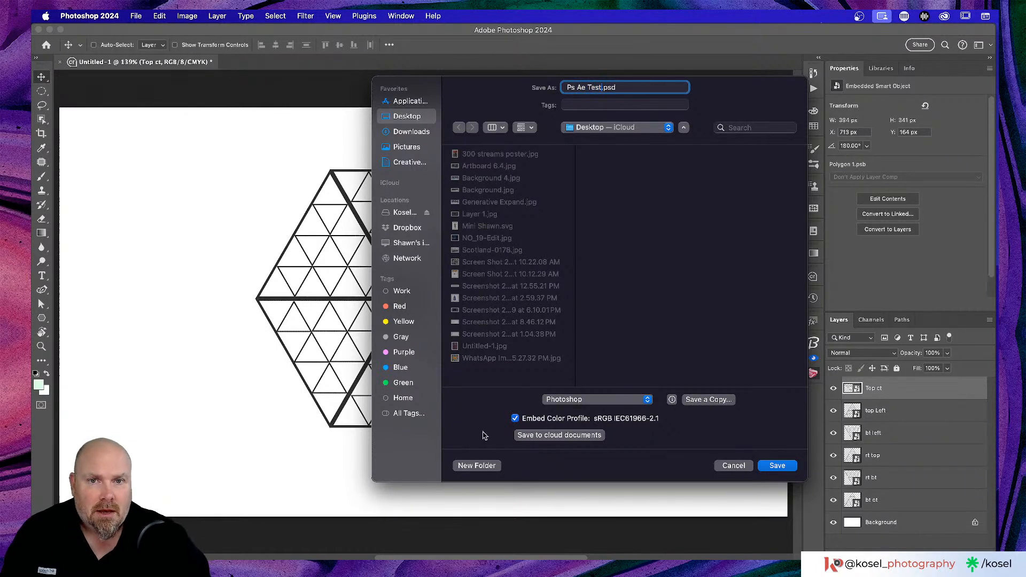
click(784, 467)
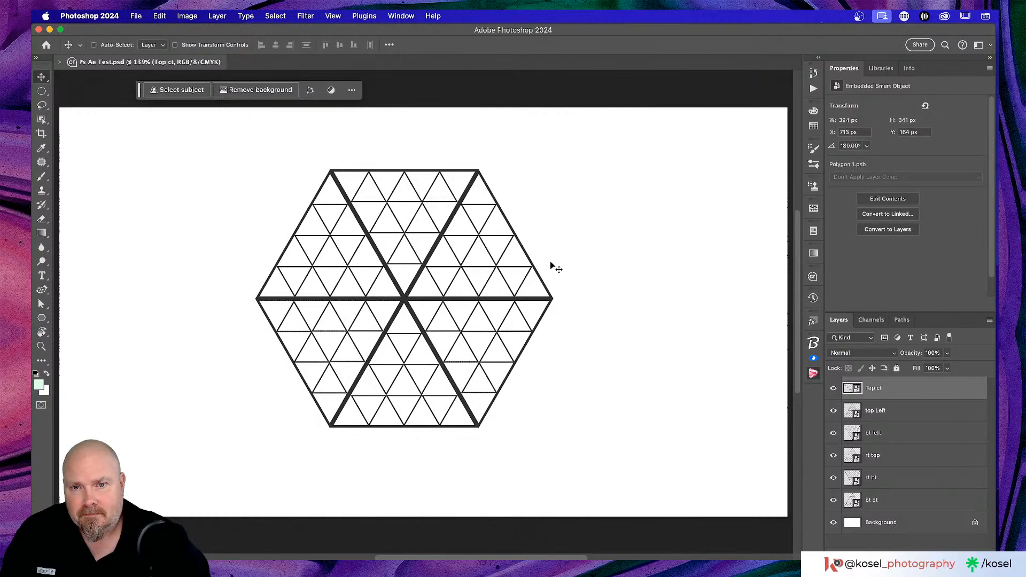
scroll(568, 274, left, 3)
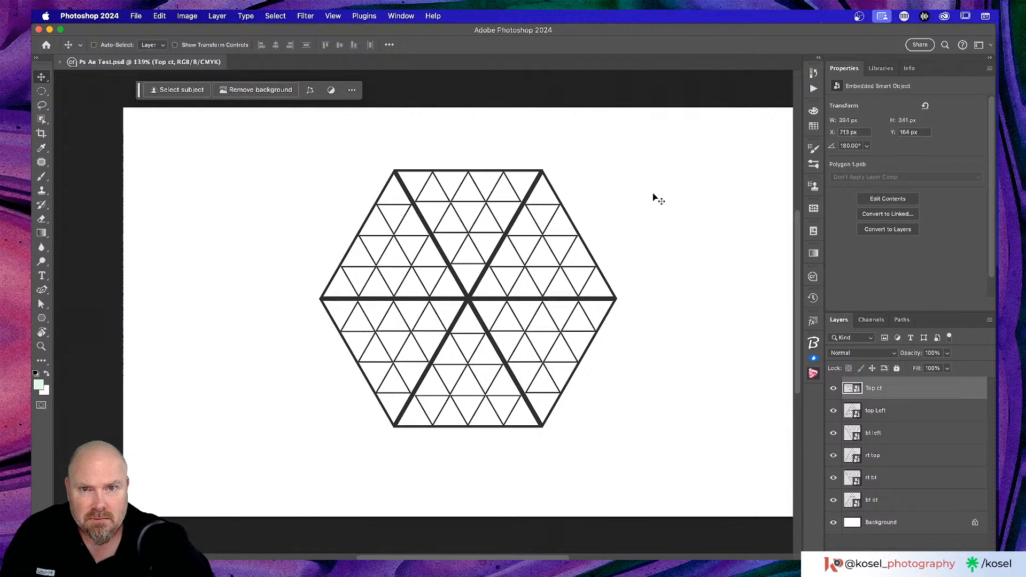
key(Down)
key(Up)
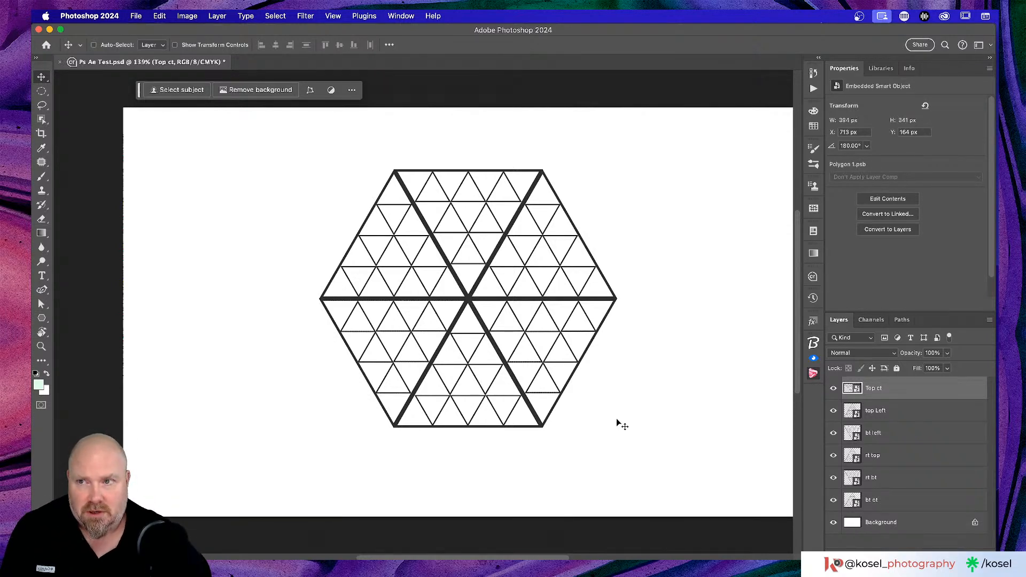
- Try to select the shared centre points of all six triangle layers at once with the Direct Selection tool
click(42, 304)
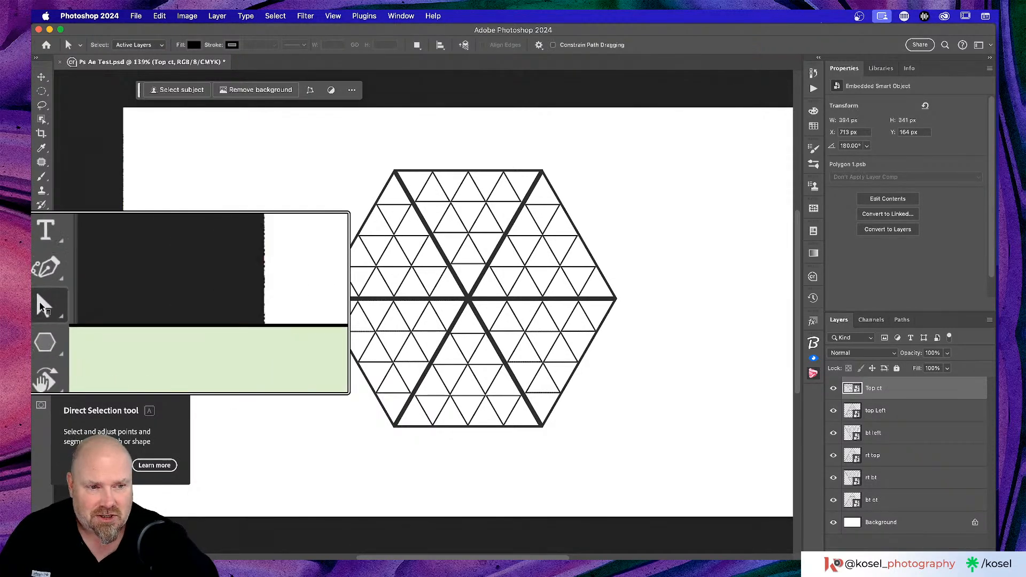
click(42, 304)
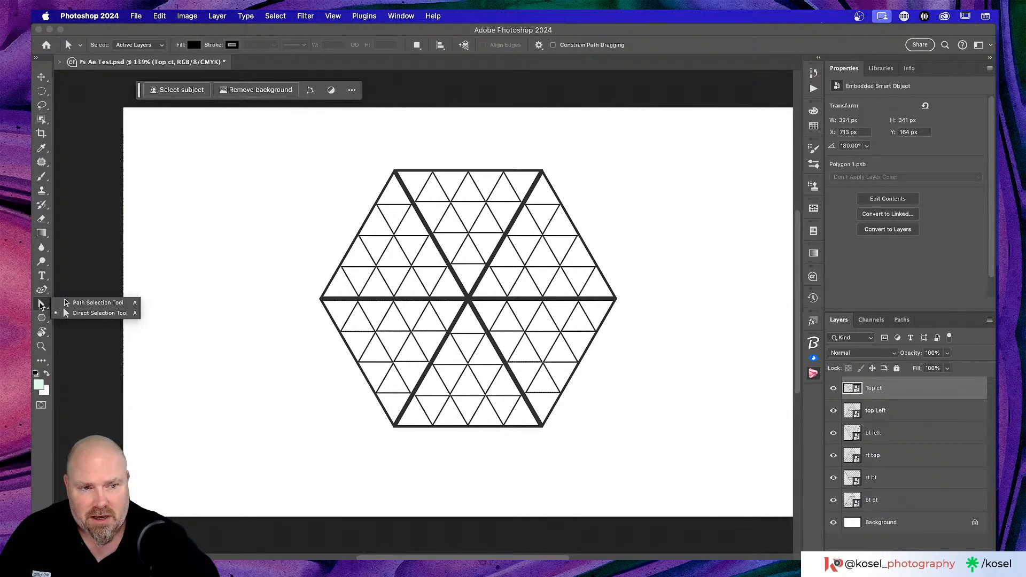
click(92, 313)
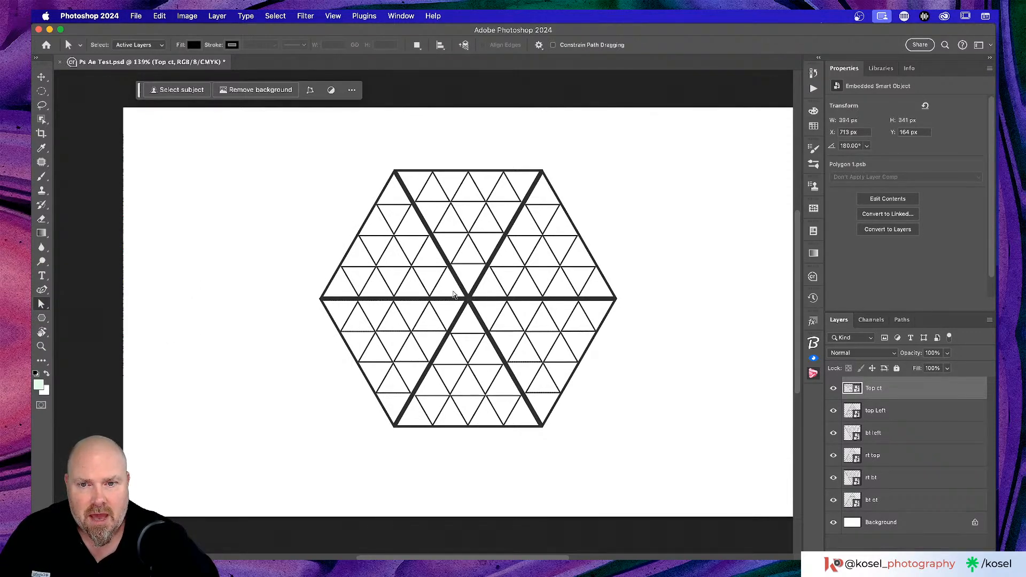
shift+click(903, 500)
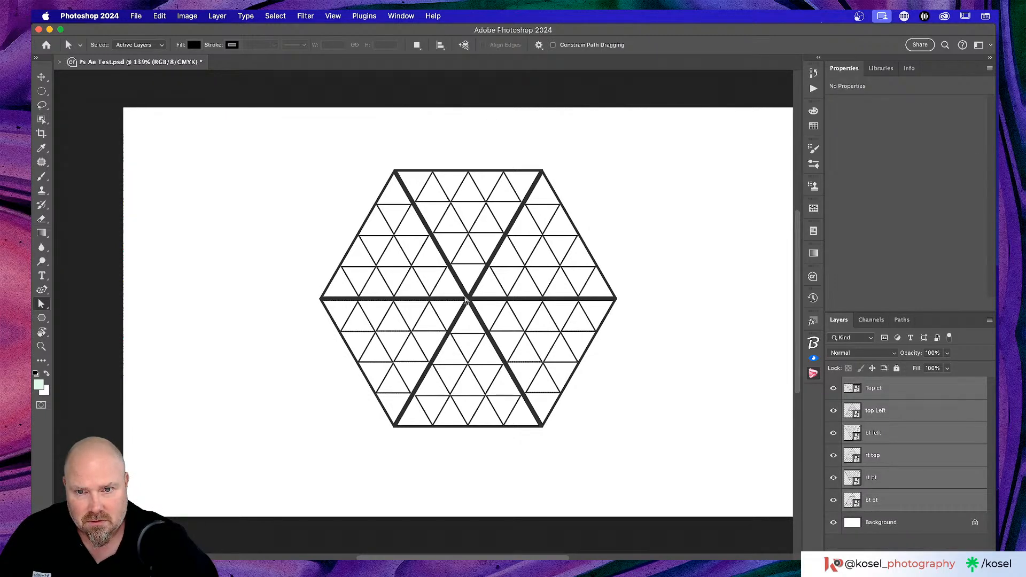
drag(456, 290, 482, 308)
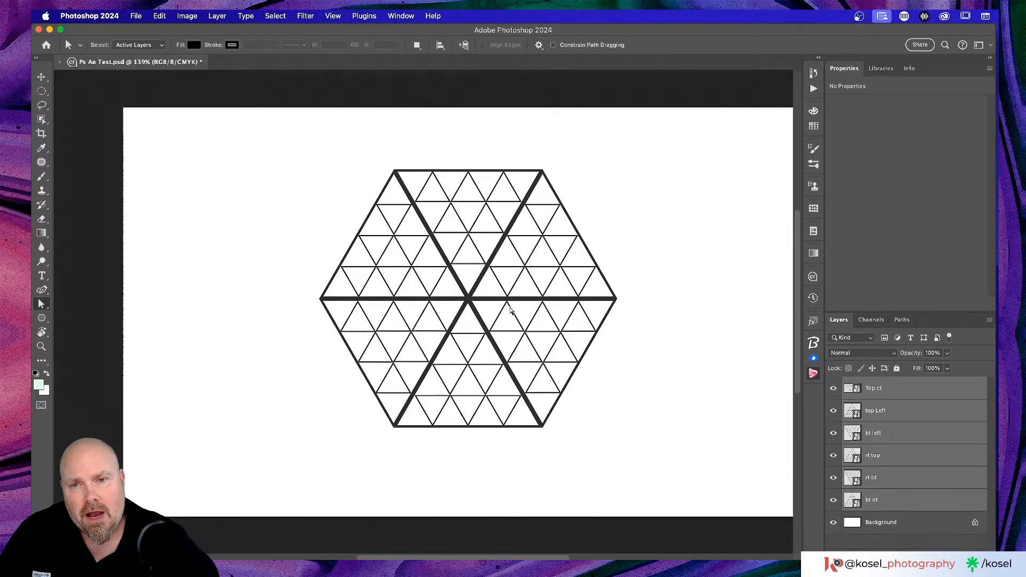
scroll(511, 311, right, 3)
scroll(510, 311, right, 6)
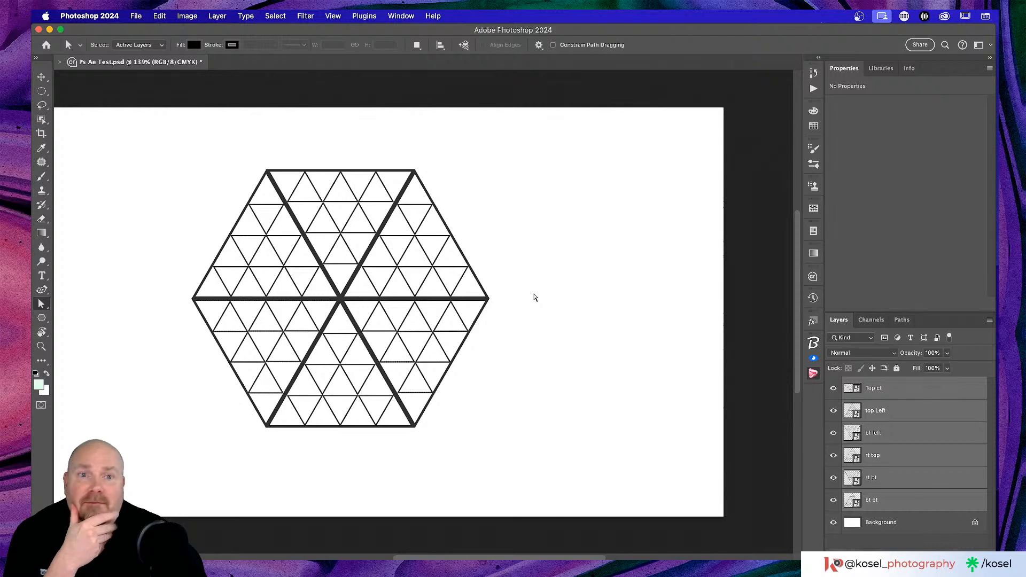
scroll(534, 298, left, 5)
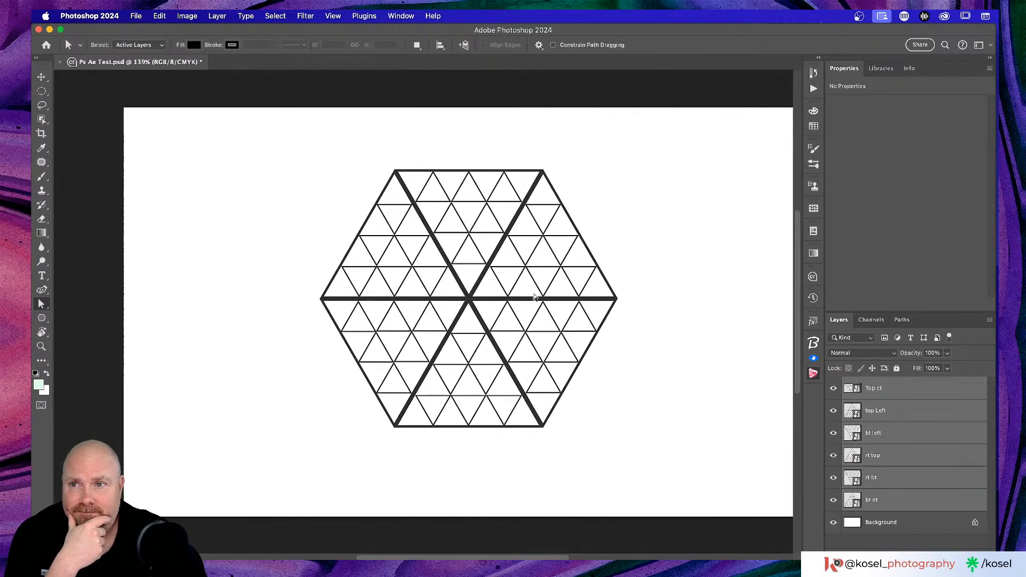
scroll(534, 298, right, 2)
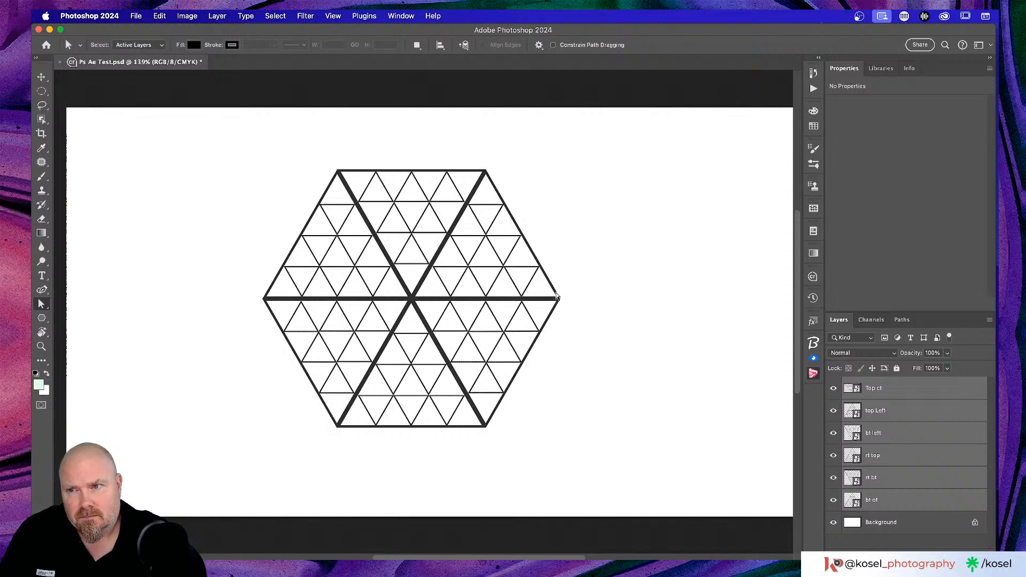
scroll(554, 295, right, 10)
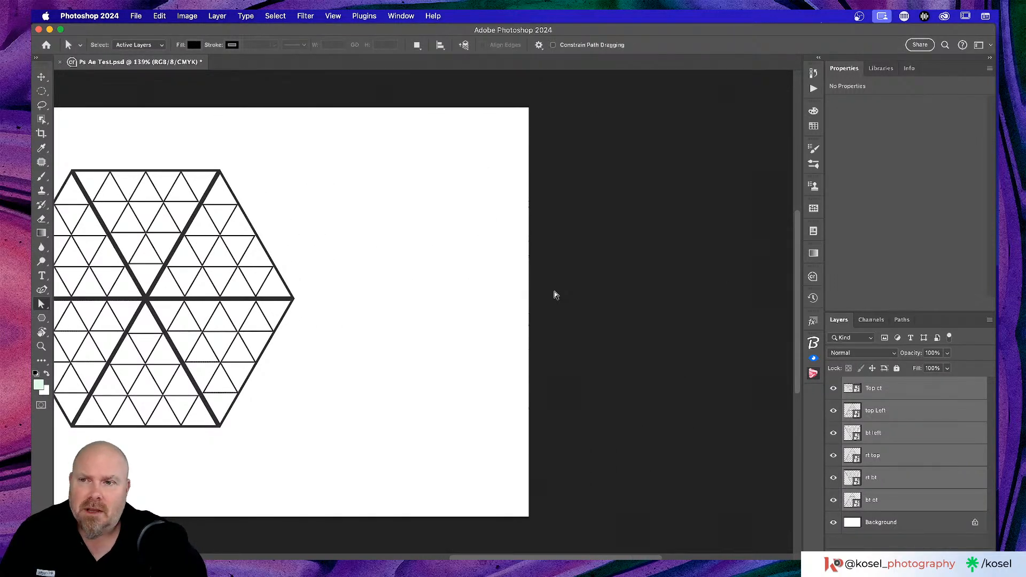
scroll(440, 256, left, 3)
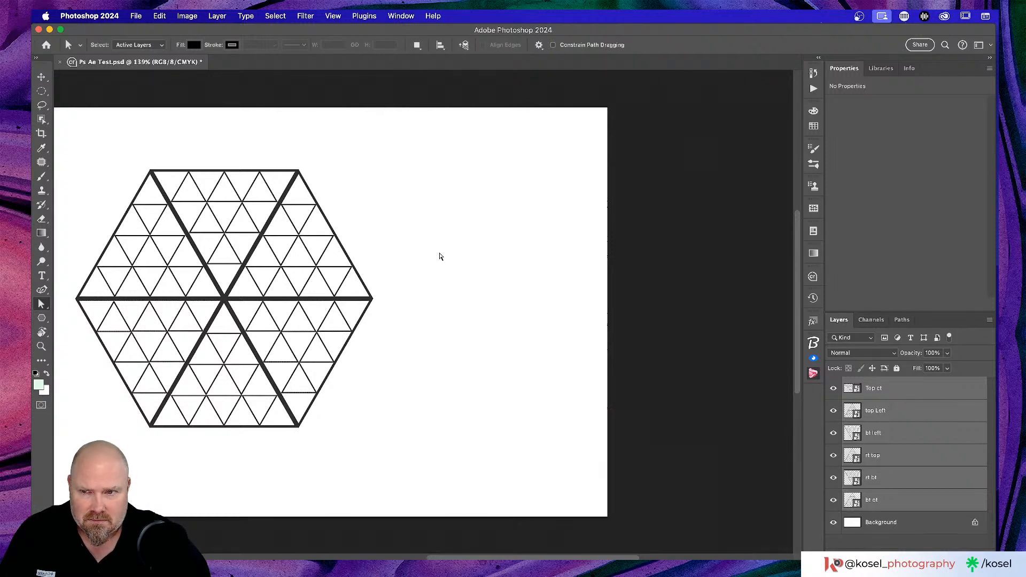
- Draw a three-sided polygon about 306 px wide and 265 px high to the right of the hexagon, above the "Top ct" layer
click(928, 388)
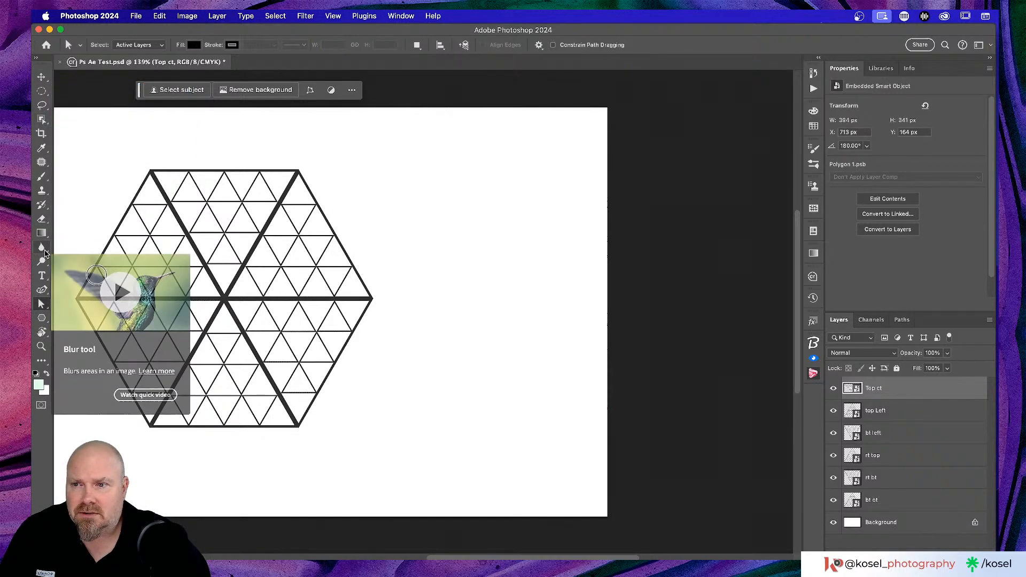
click(42, 317)
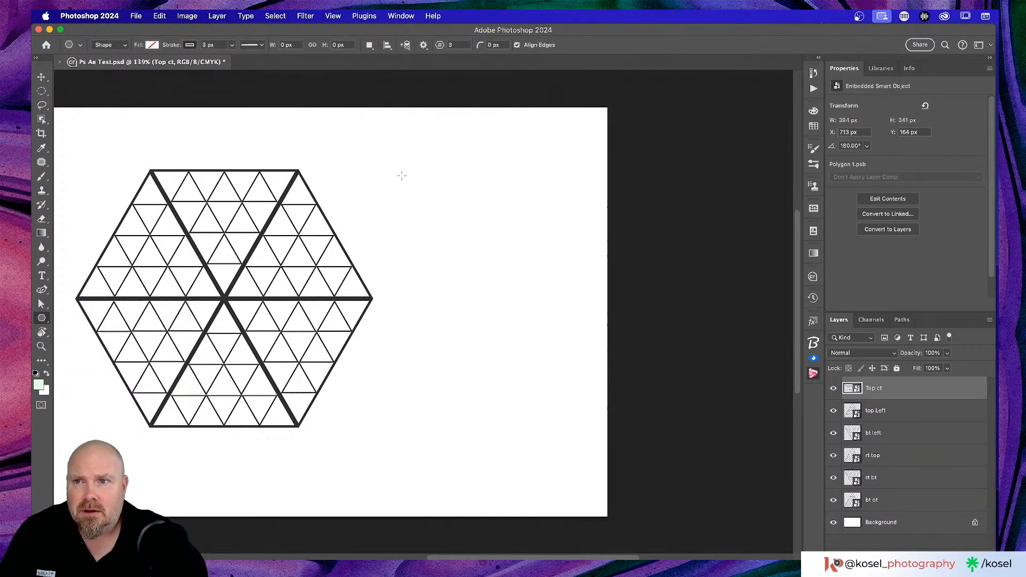
drag(402, 175, 539, 334)
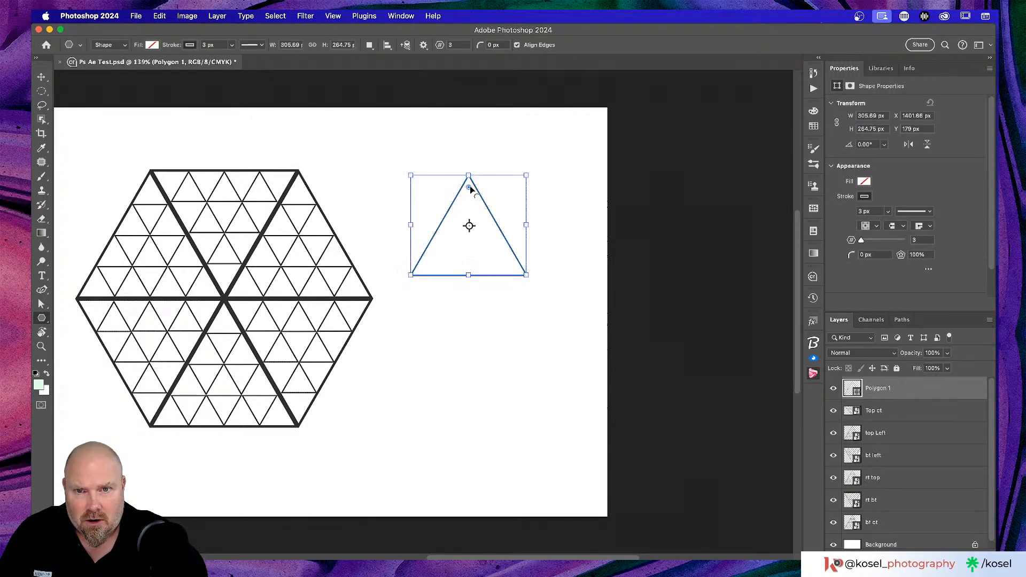
drag(471, 190, 463, 158)
click(475, 151)
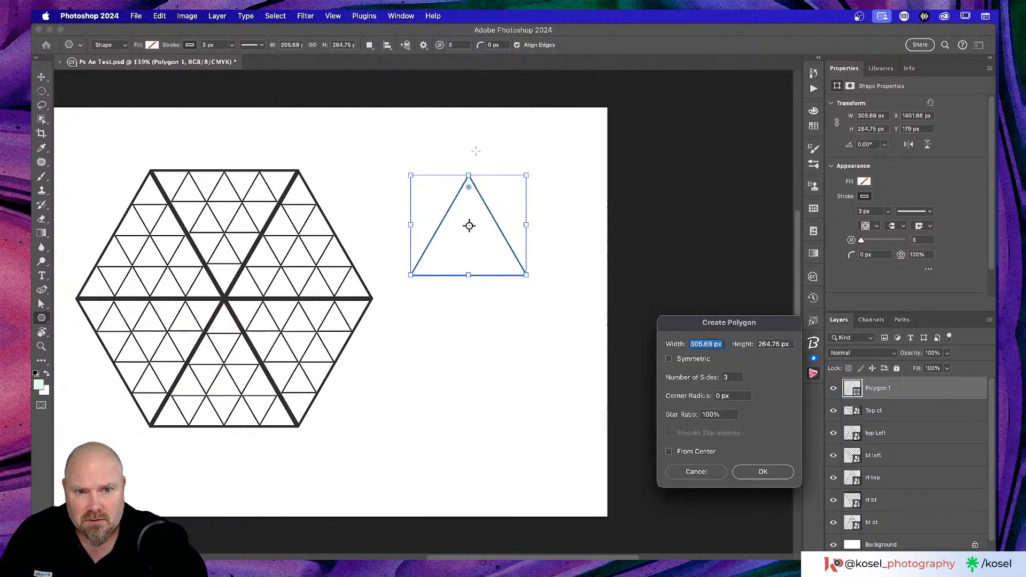
click(696, 471)
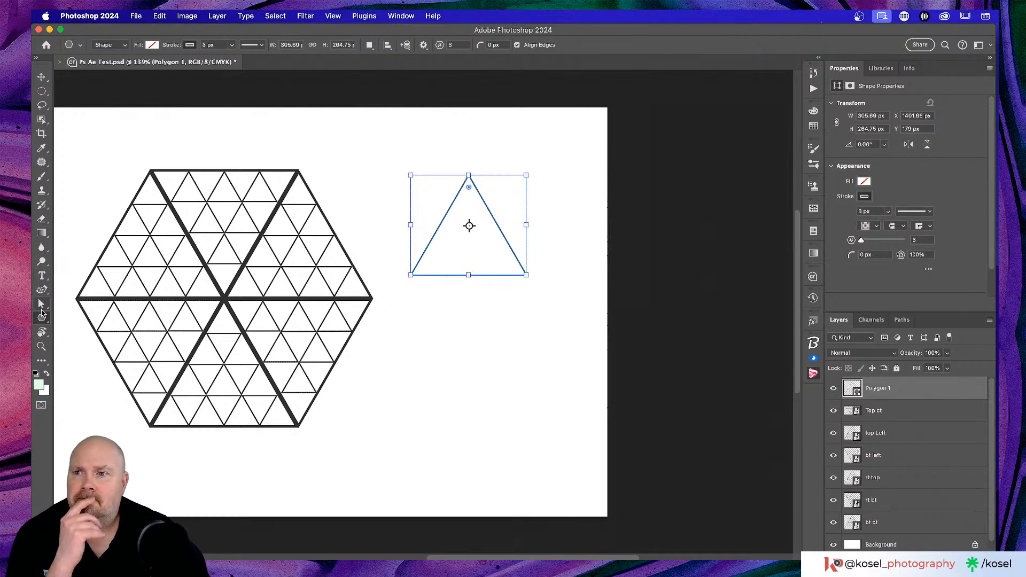
- Convert the new triangle to a regular path and move its apex up and to the right, making it about 306 px high
click(42, 309)
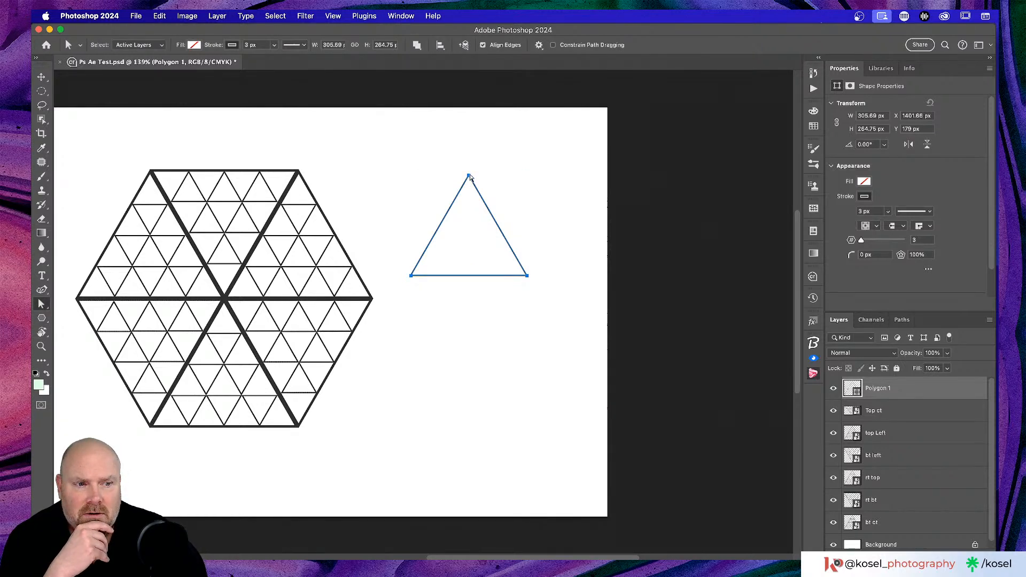
drag(470, 178, 464, 155)
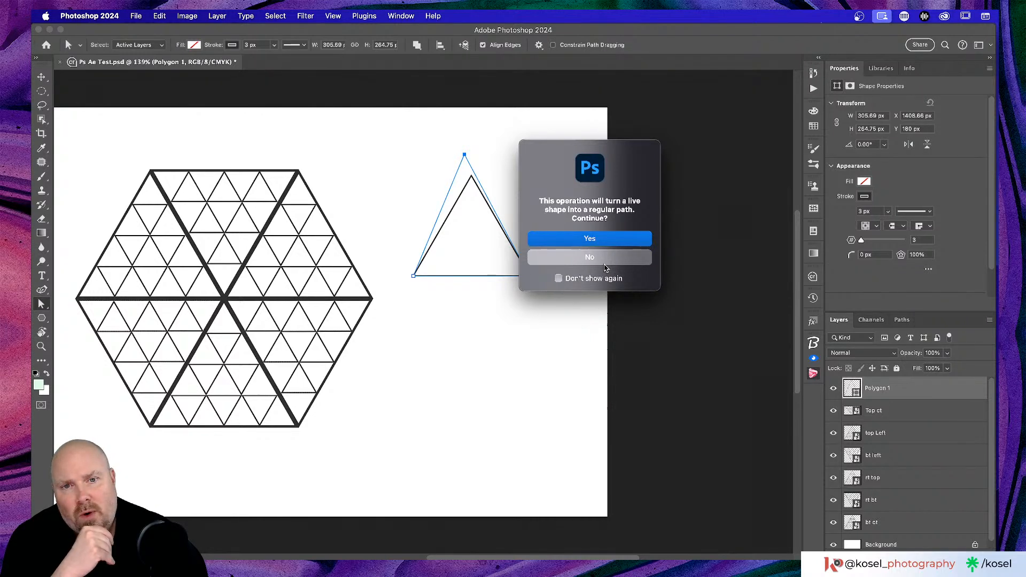
click(596, 238)
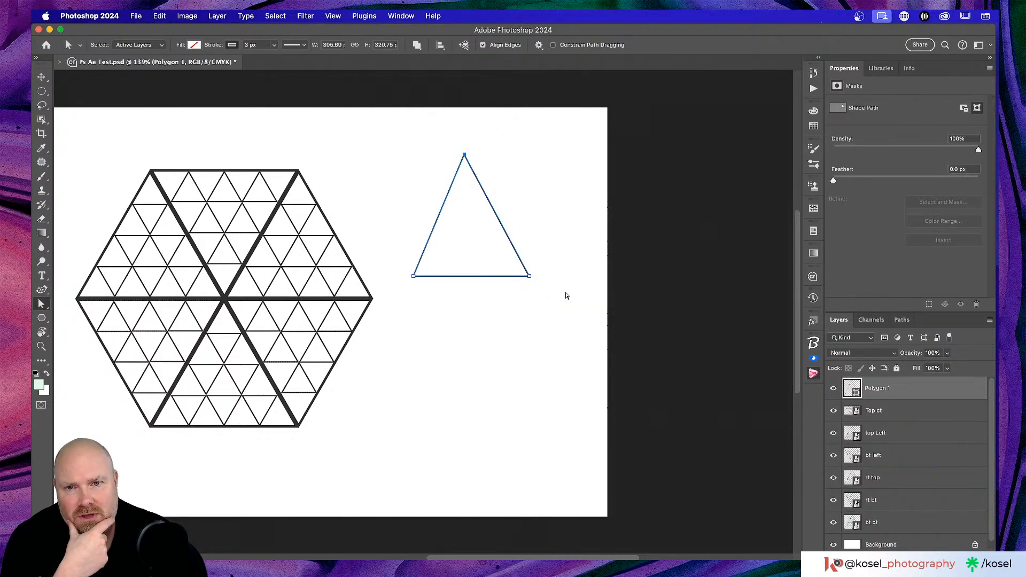
drag(464, 155, 502, 161)
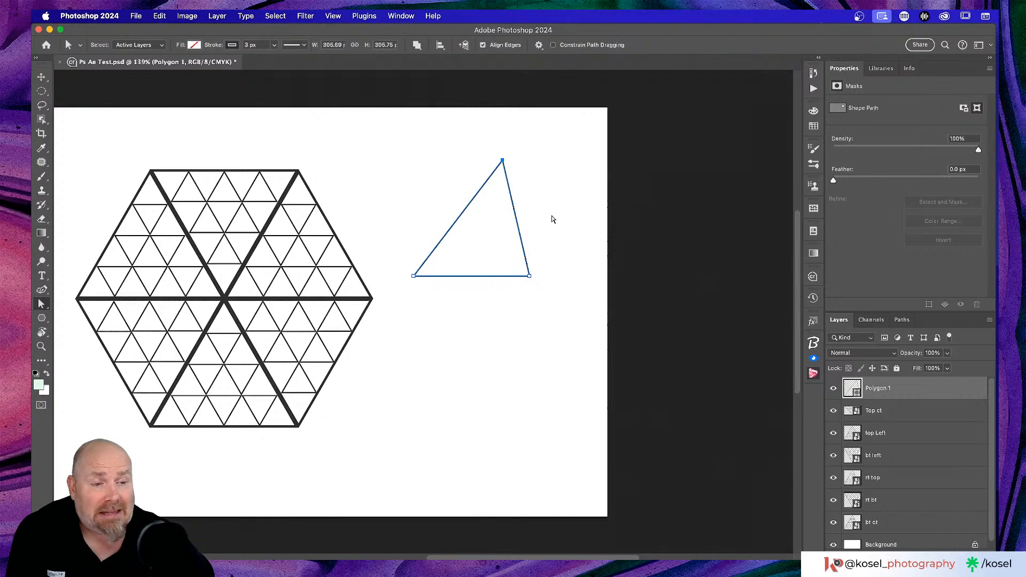
- Deselect the triangle's path and convert the "Polygon 1" layer to a smart object
click(127, 147)
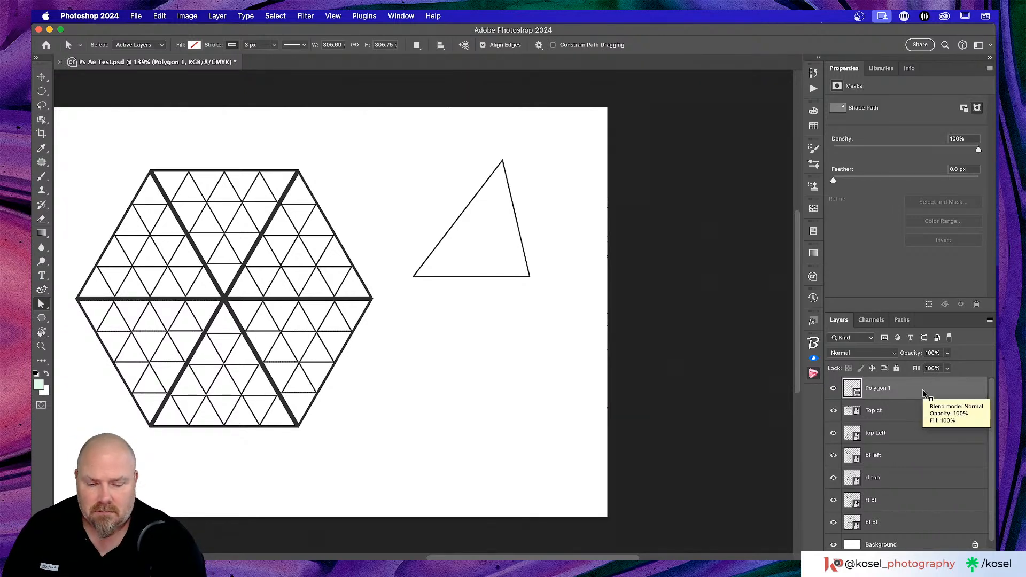
key(ctrl+super+s)
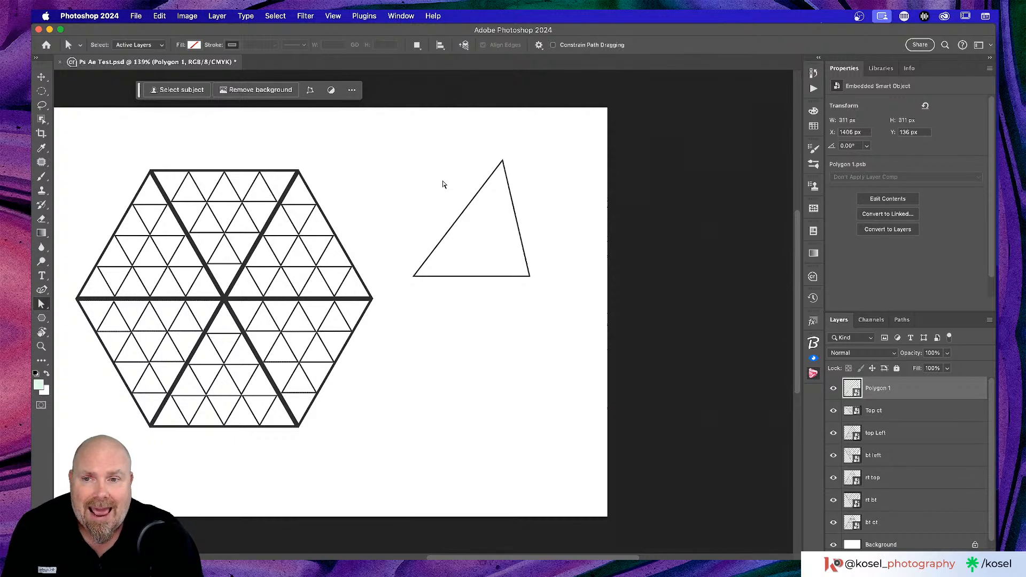
- Try moving the triangle's apex down and left inside the "Polygon 1" smart object's contents, and close them without saving
double_click(853, 389)
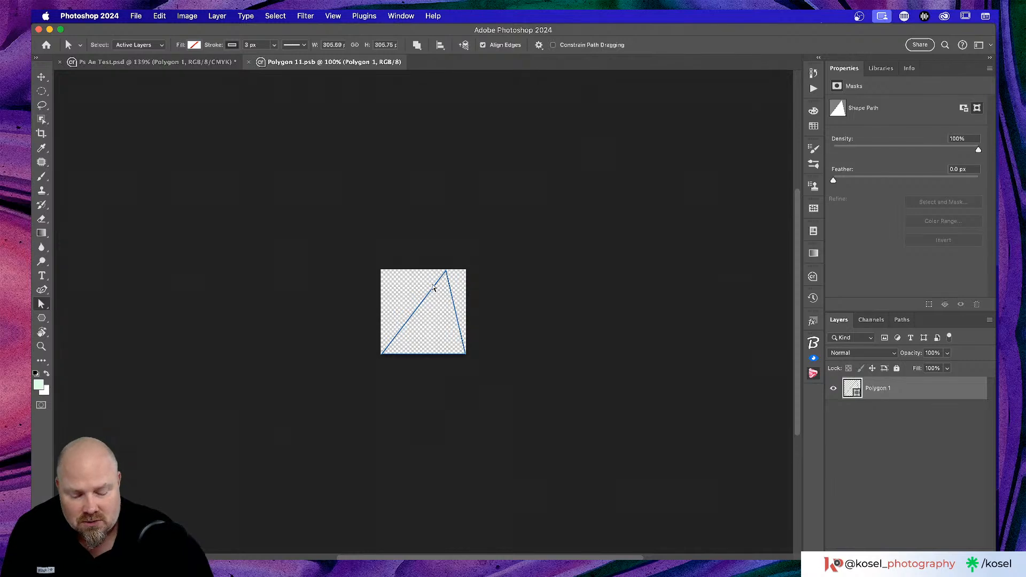
key(super+equal)
key(super+equal)
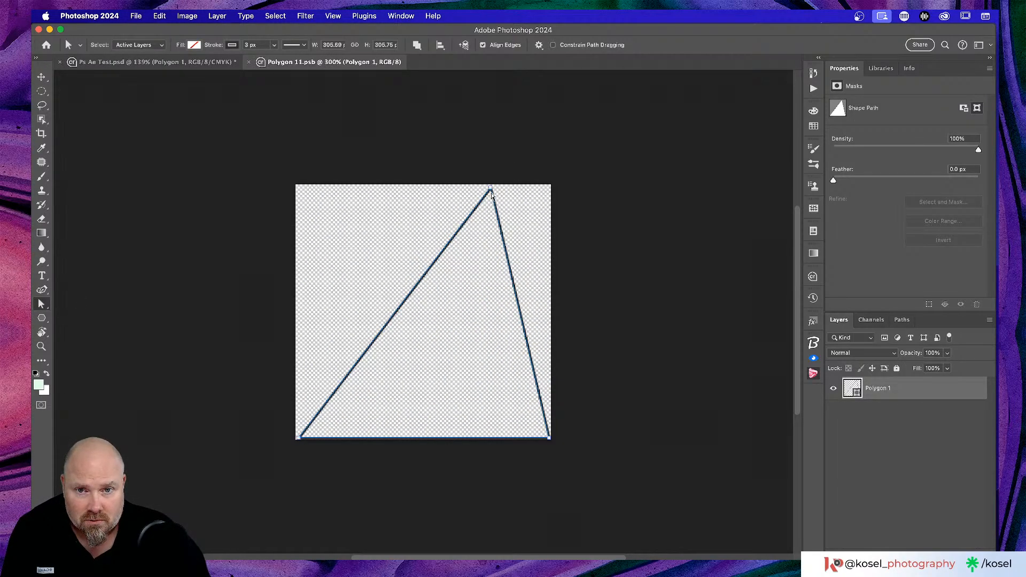
drag(491, 192, 460, 207)
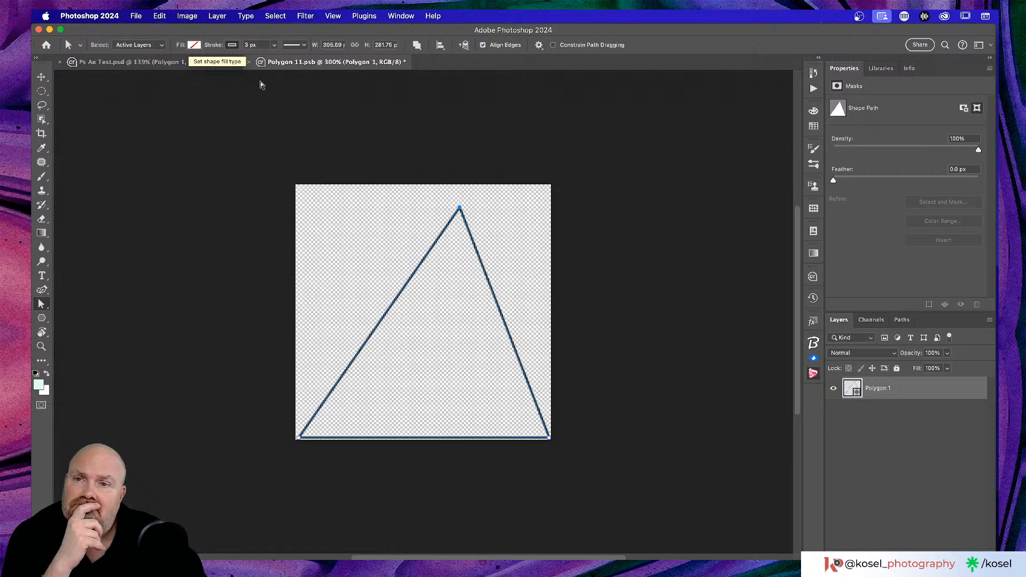
click(249, 62)
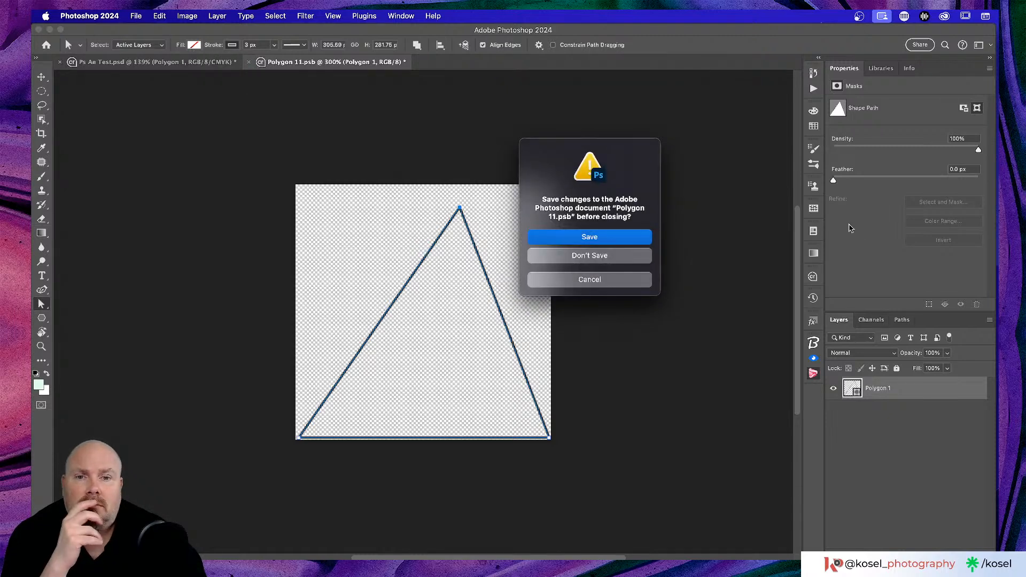
click(620, 256)
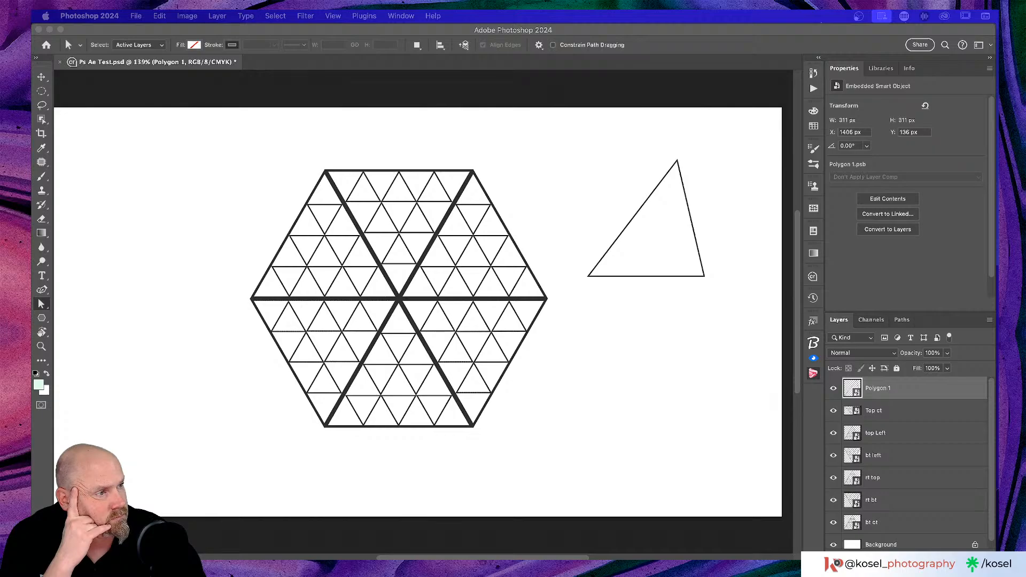
- Preview the reference video IMG_0245.MOV from Finder to examine the animated triangle mesh, and close the preview
key(space)
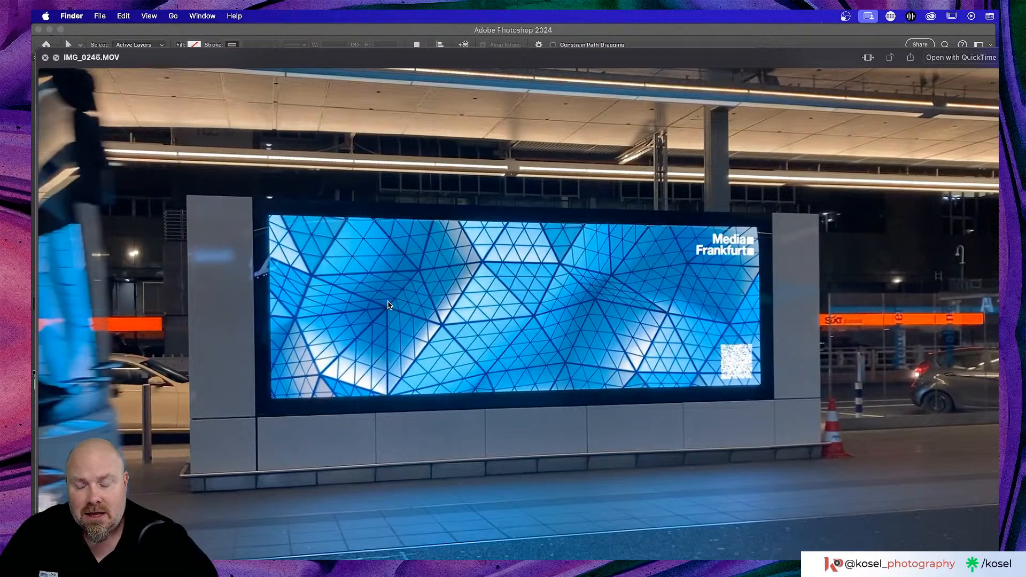
key(space)
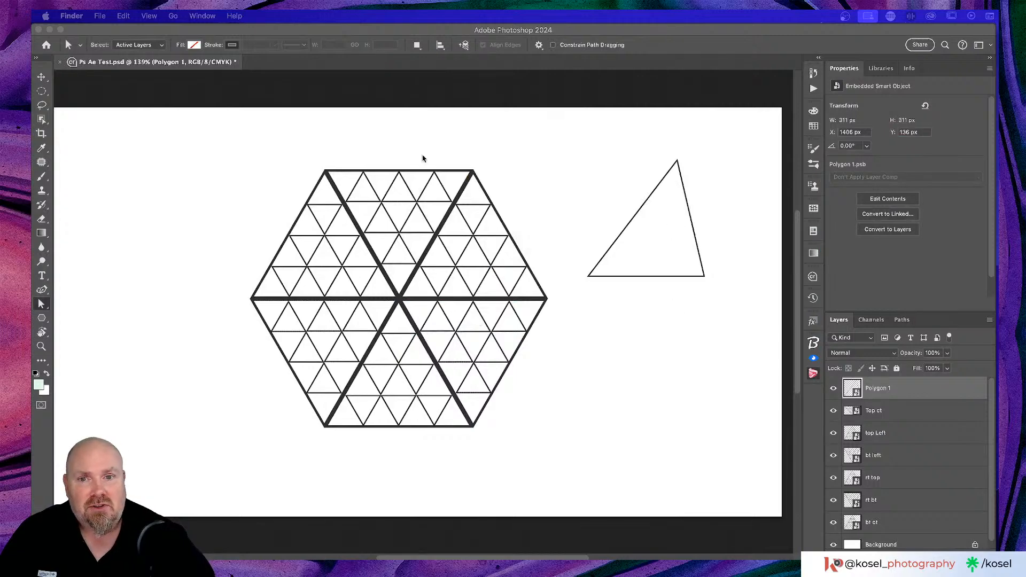
scroll(473, 264, down, 3)
scroll(471, 265, up, 10)
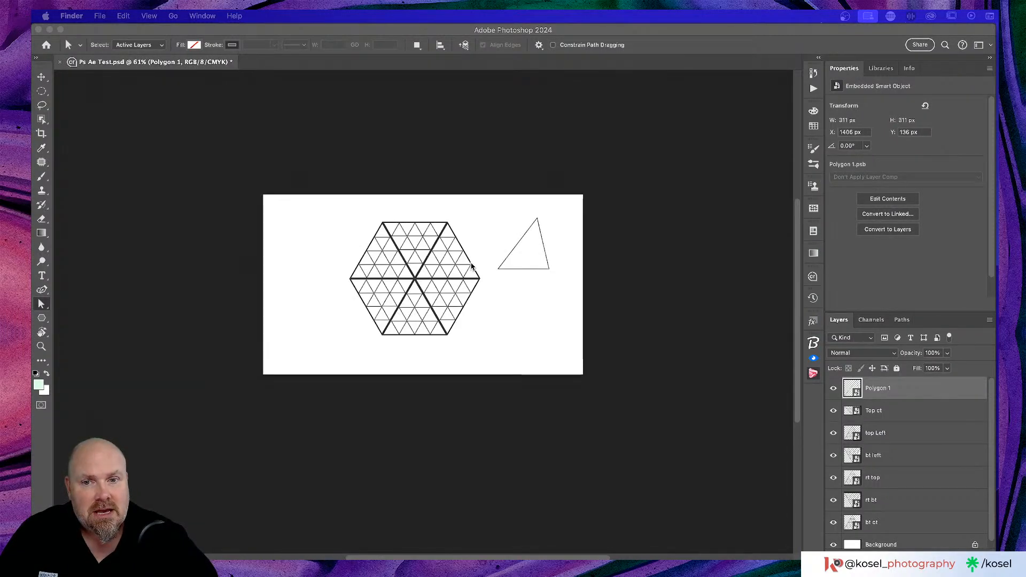
scroll(471, 266, down, 5)
scroll(432, 273, up, 2)
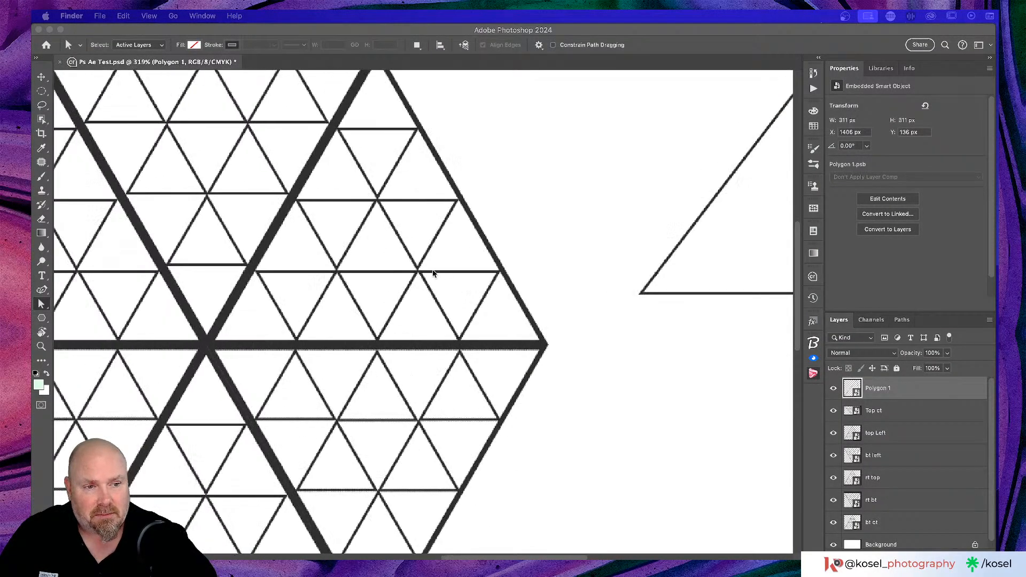
scroll(433, 273, down, 2)
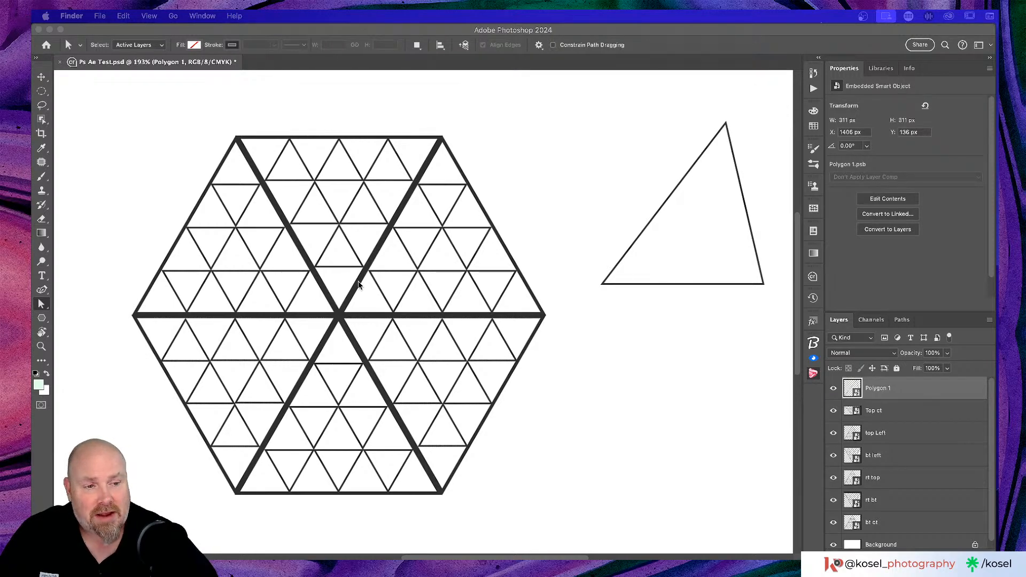
scroll(355, 286, down, 3)
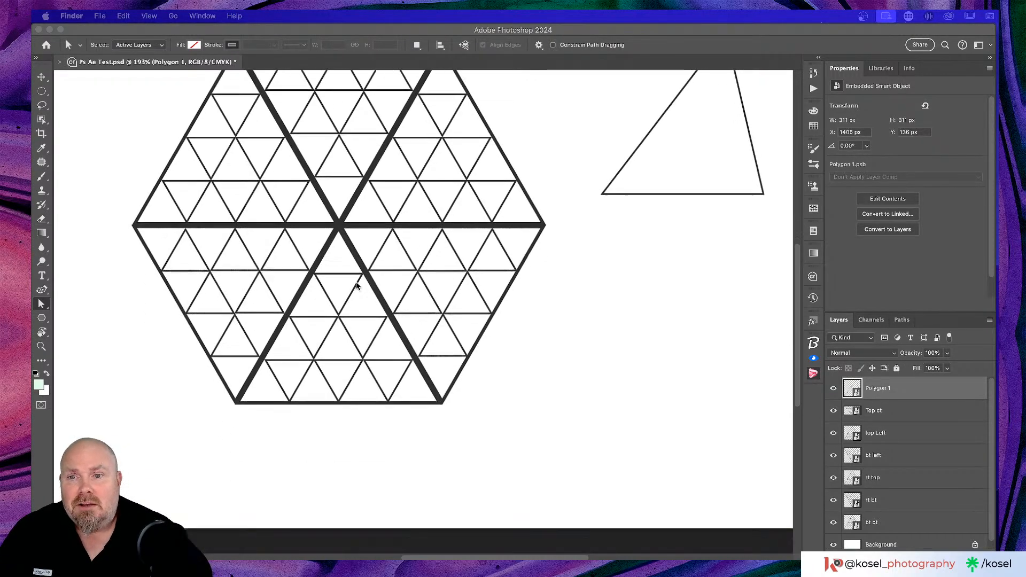
scroll(356, 286, left, 3)
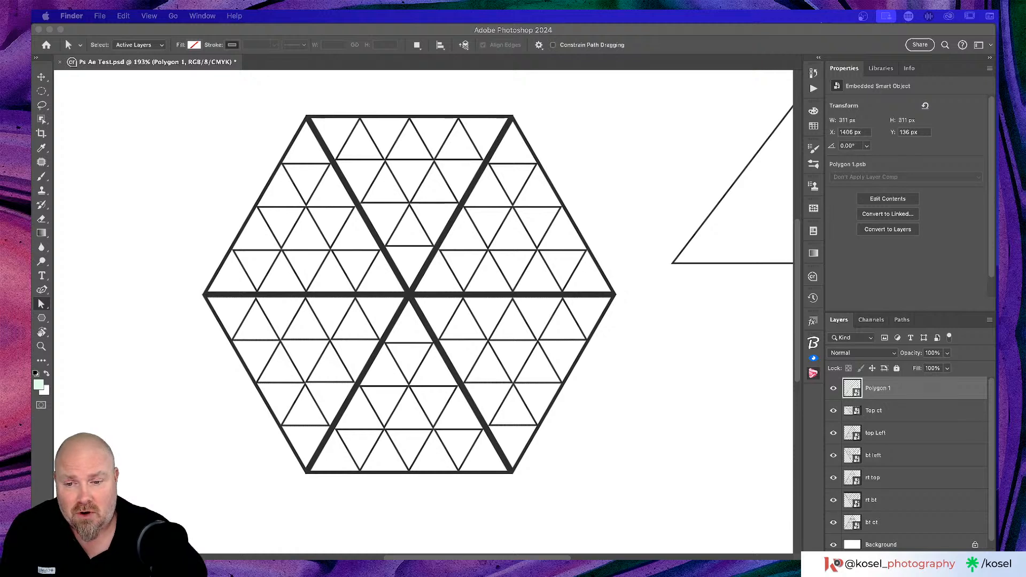
- Switch to After Effects through Creative Cloud and open the Wave Triangle project test.aep
click(941, 31)
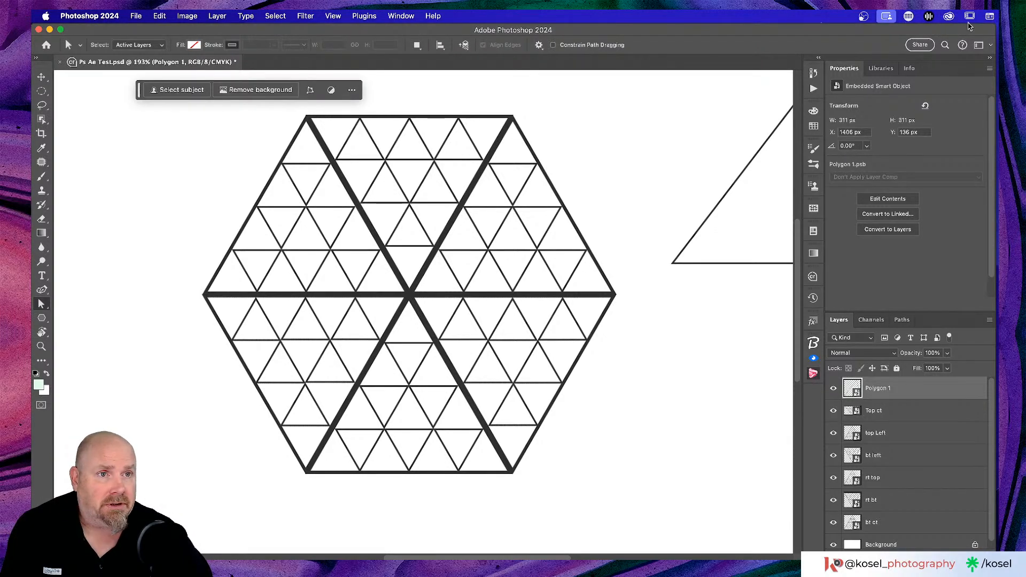
click(948, 17)
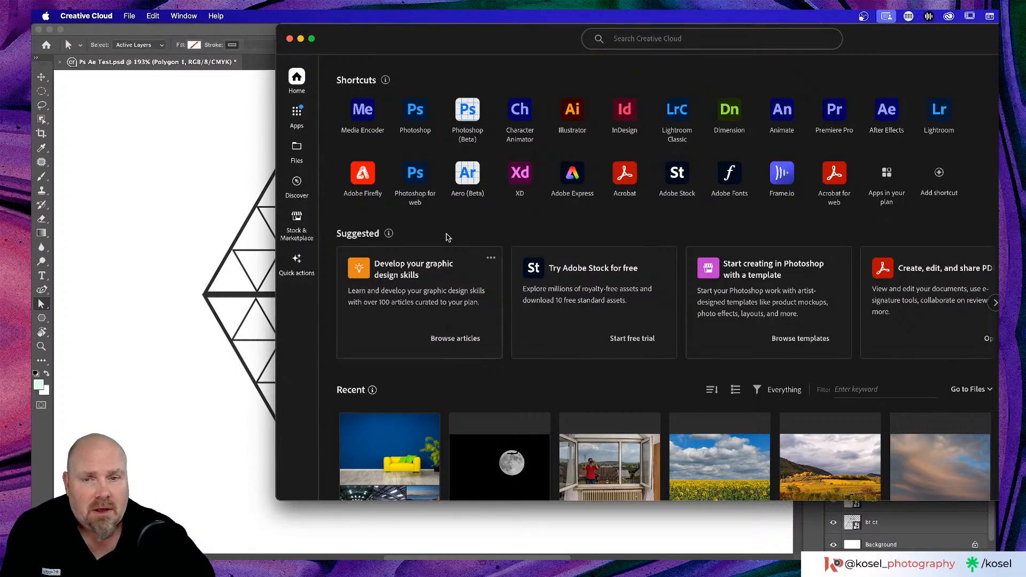
click(290, 38)
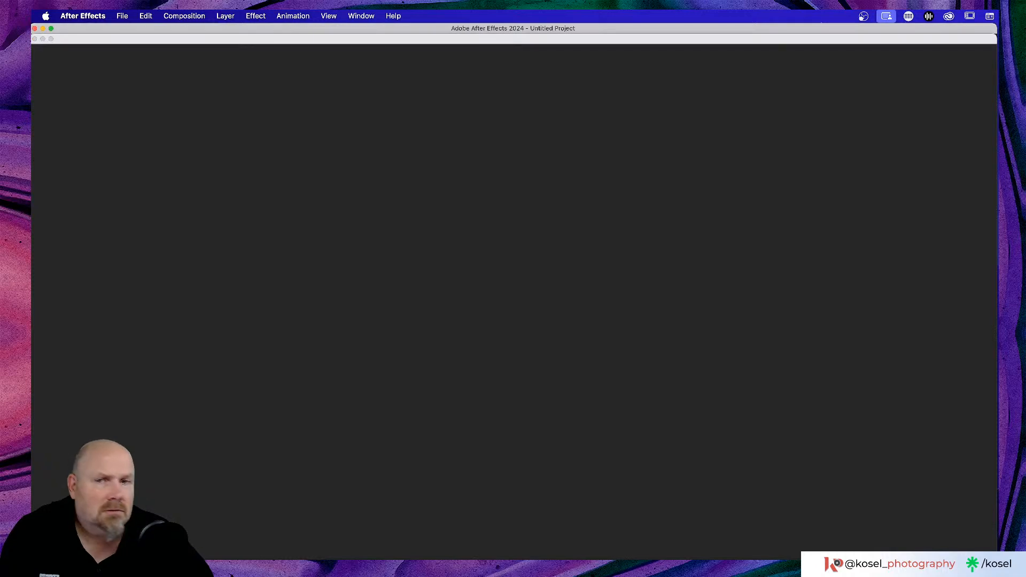
click(35, 39)
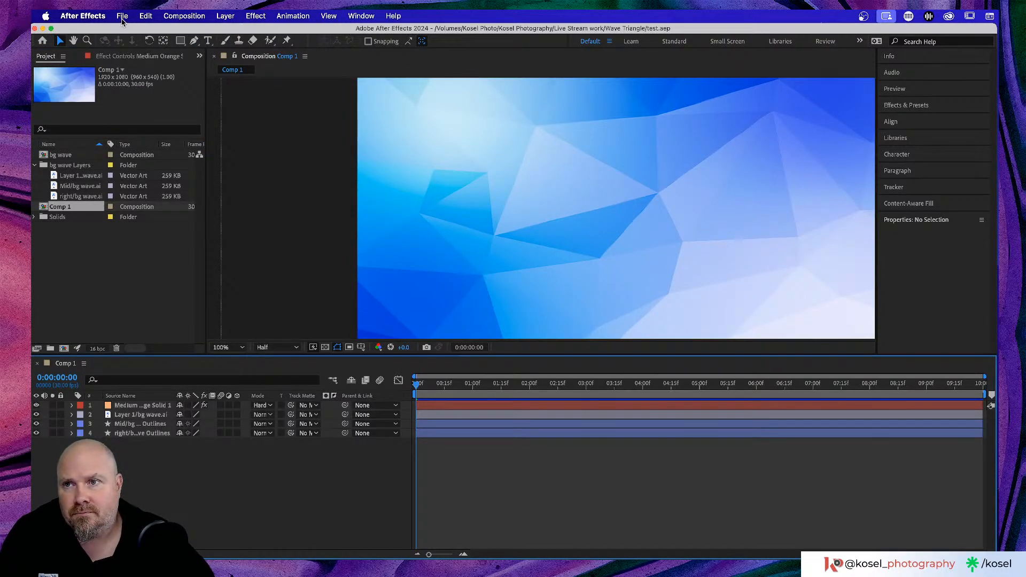
- Empty the disk cache in the Media & Disk Cache settings of After Effects and accept the preferences
click(121, 16)
mouse_move(94, 18)
mouse_move(107, 50)
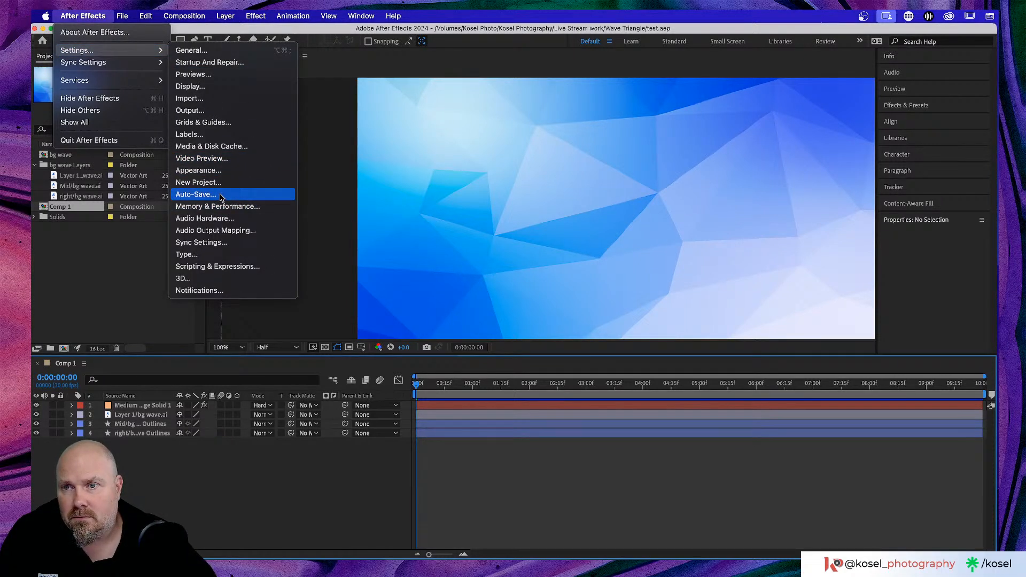
click(236, 146)
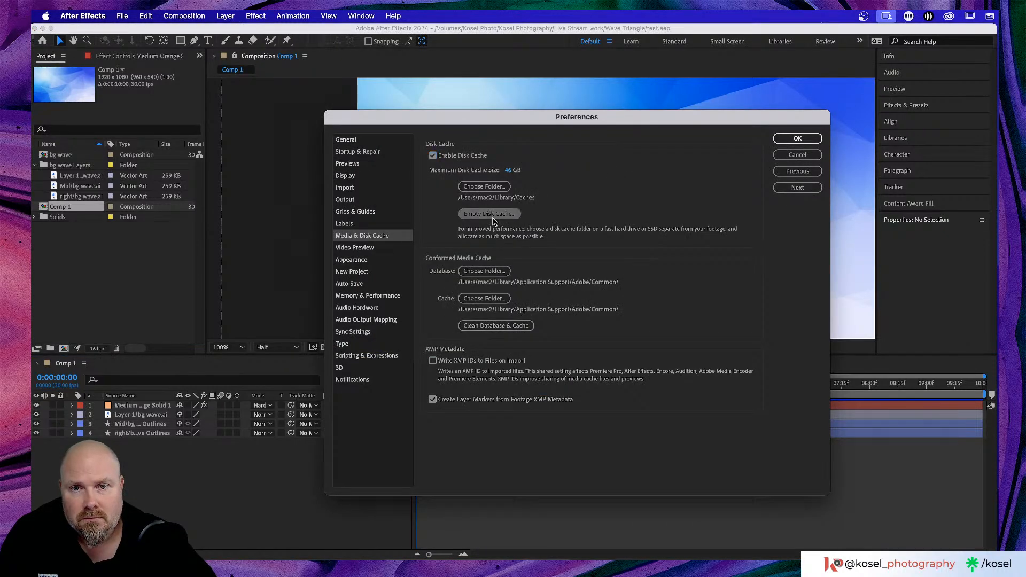
click(489, 214)
click(594, 323)
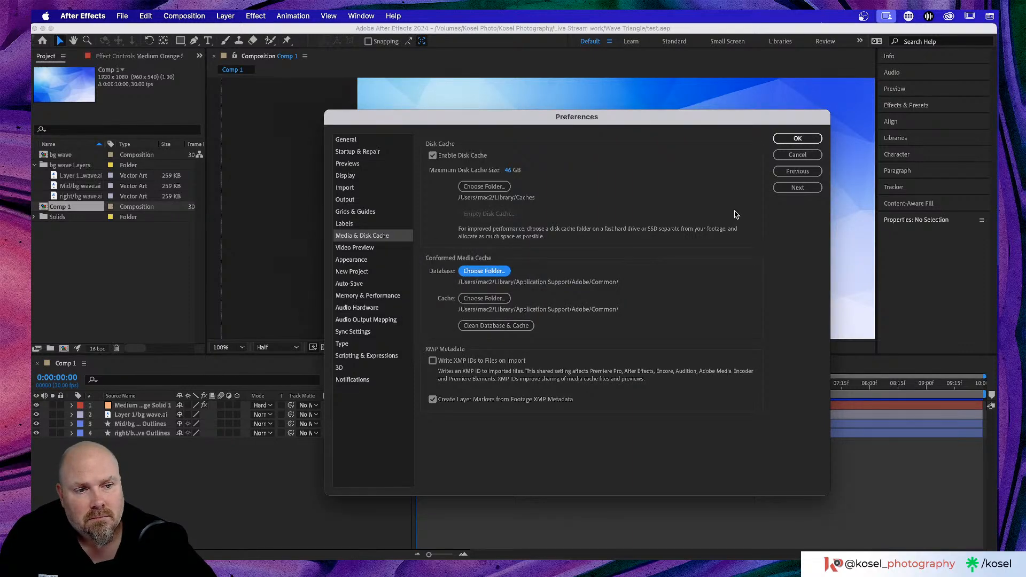
click(797, 138)
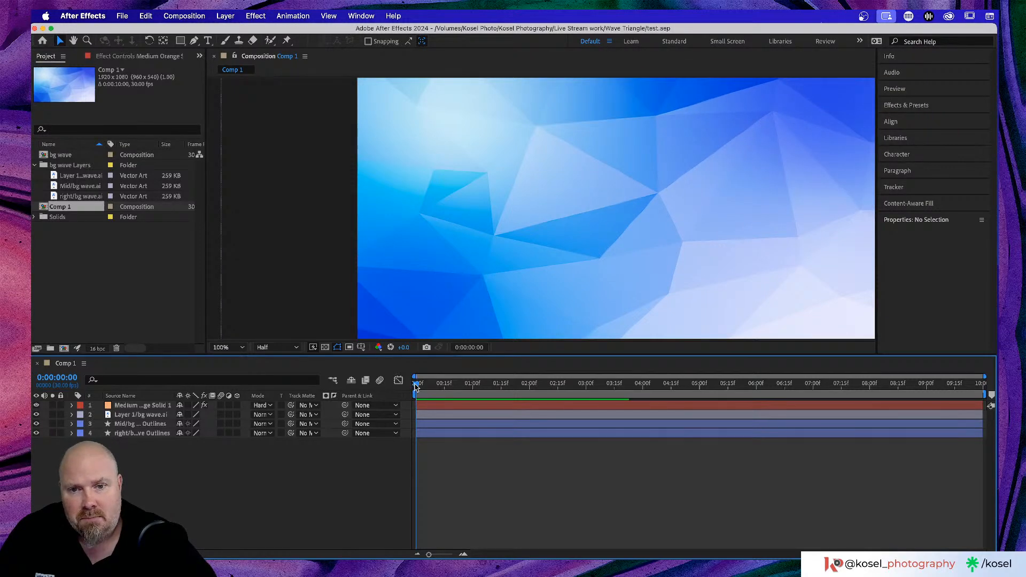
- Scrub through the first seconds of Comp 1 to examine the animated triangle background
drag(417, 392, 532, 394)
drag(647, 395, 591, 401)
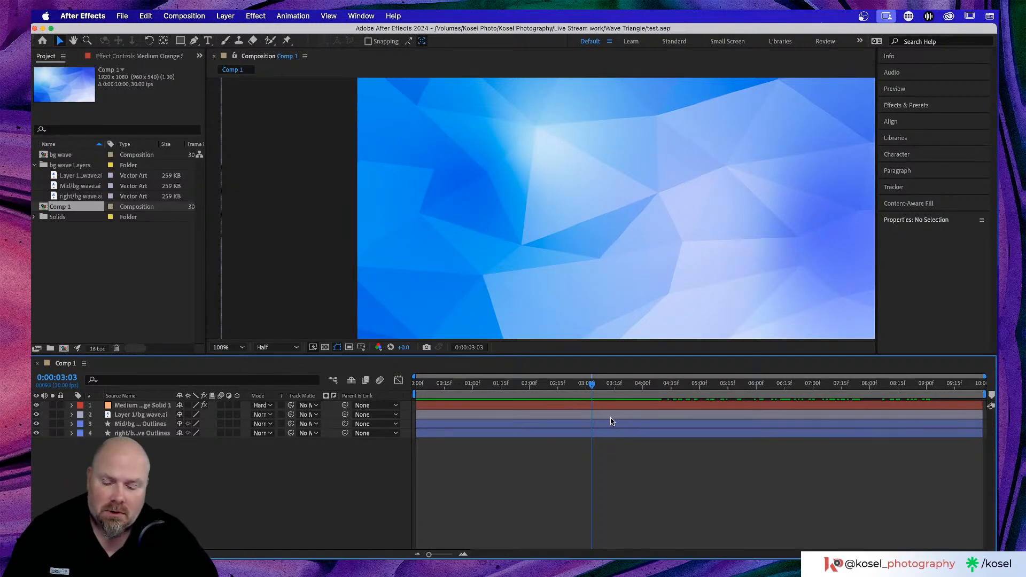
- Switch back to Photoshop and delete the "Polygon 1" smart object layer beside the hexagon
key(super+Tab)
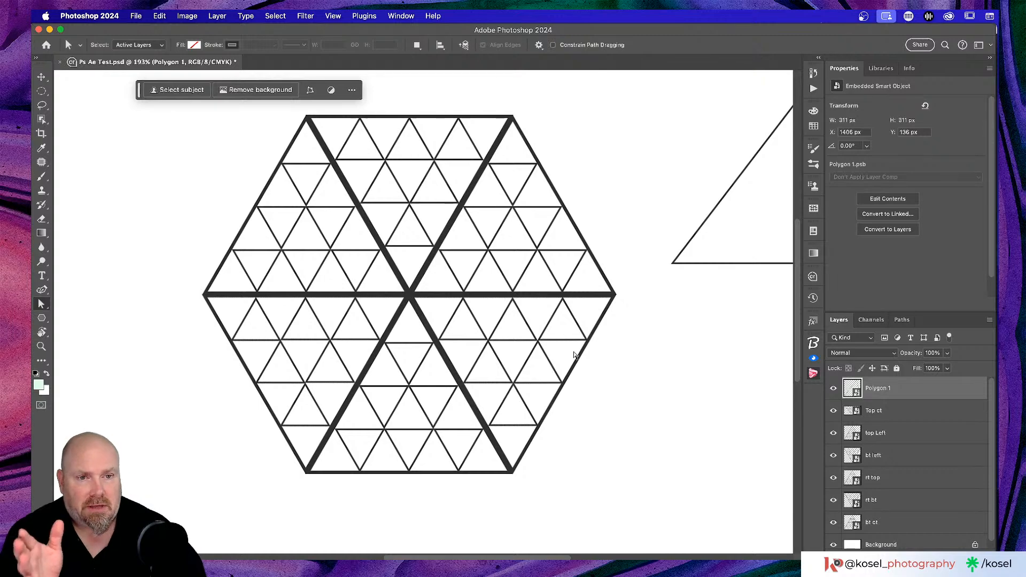
scroll(574, 355, up, 3)
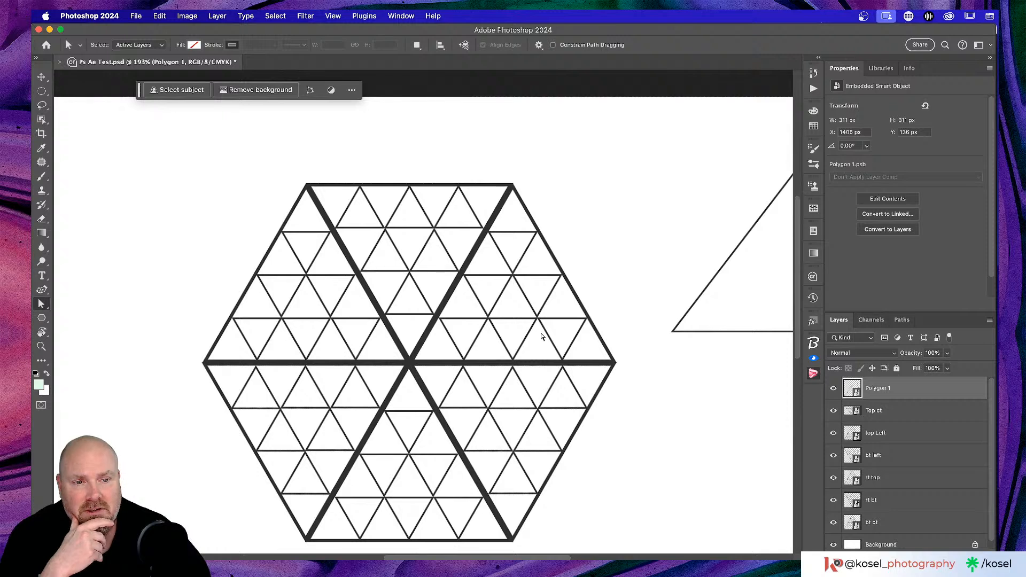
scroll(540, 335, right, 5)
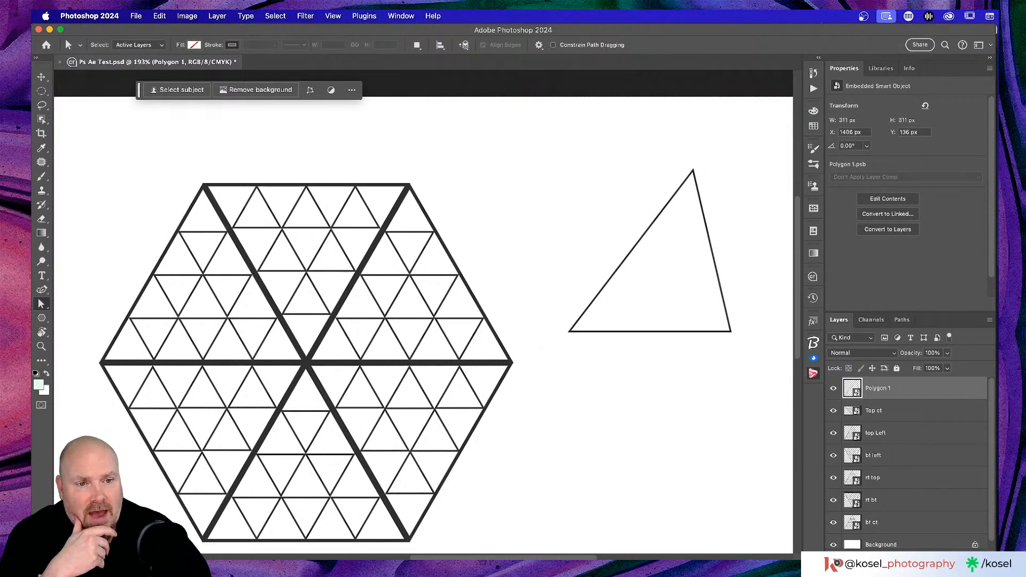
key(Delete)
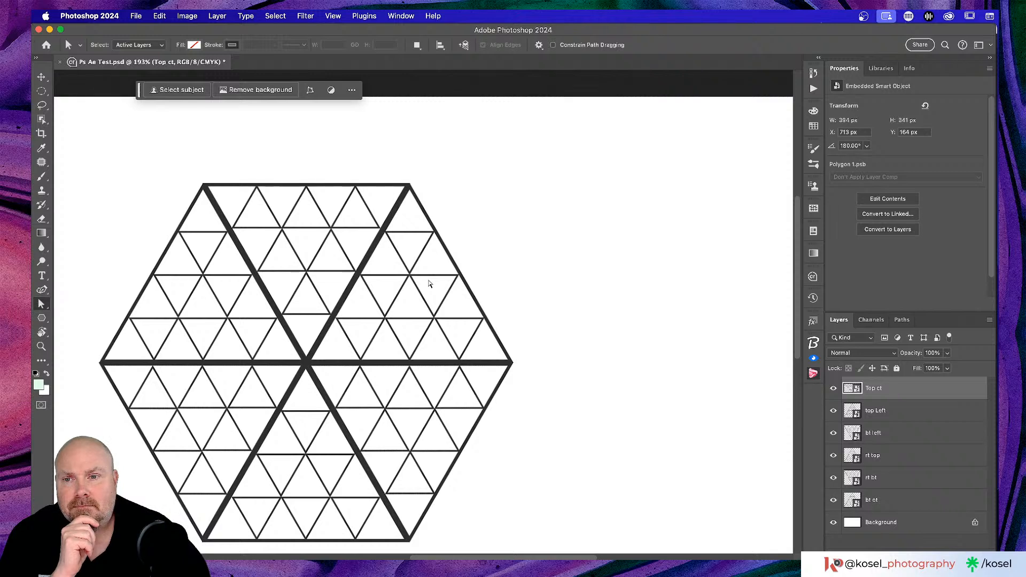
scroll(428, 284, left, 3)
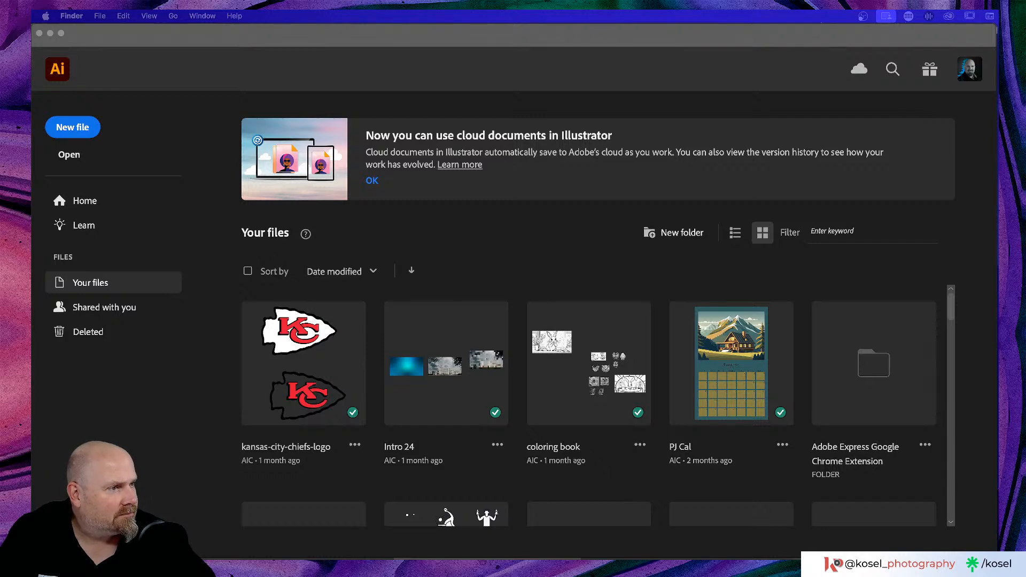
- Switch to Wave Tri.ai in Illustrator and give the triangle group above the artboard the mesh's blue stroke with the Eyedropper
key(super+Tab)
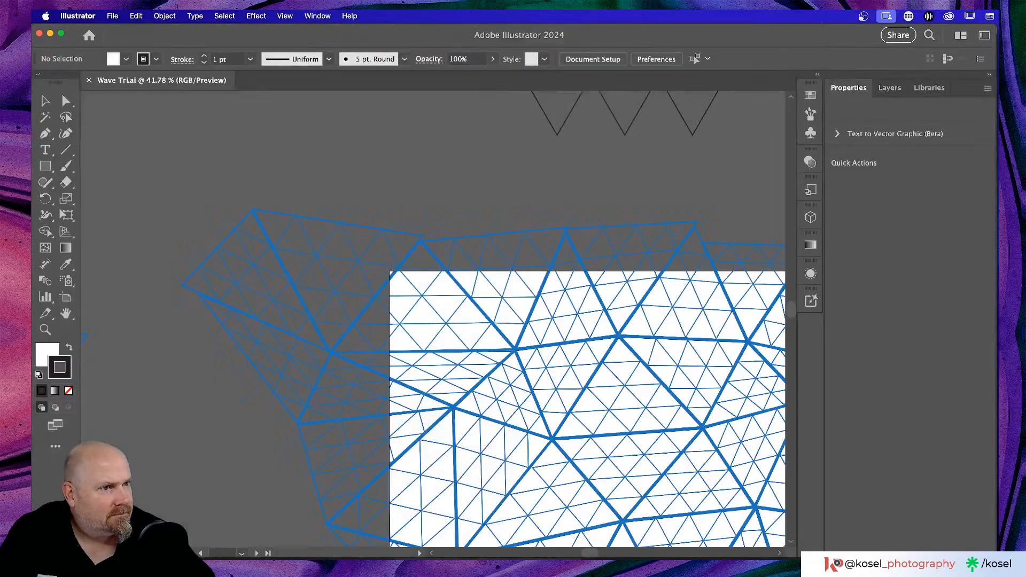
scroll(614, 342, down, 1)
scroll(614, 341, down, 5)
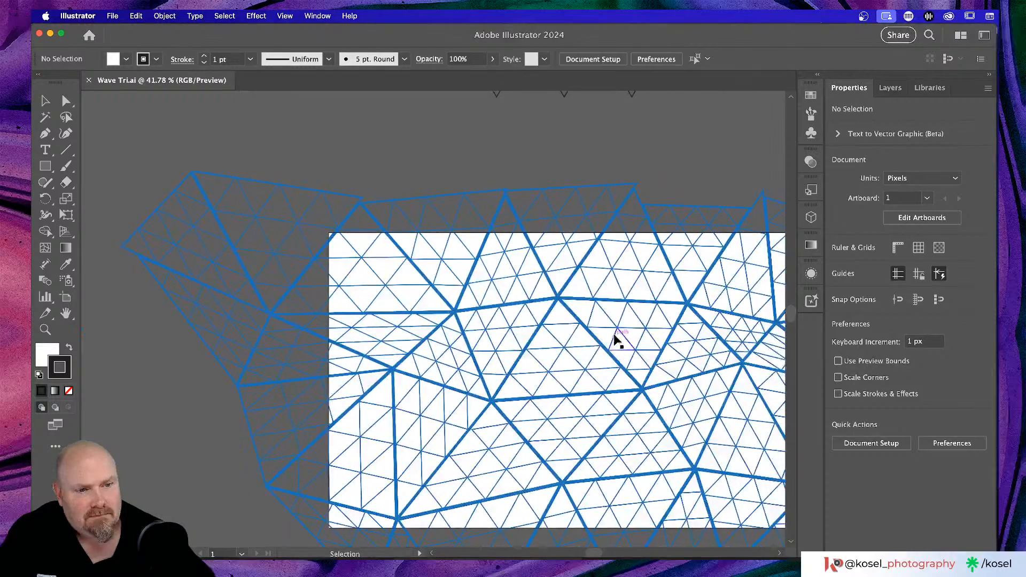
scroll(614, 342, right, 5)
scroll(616, 338, up, 3)
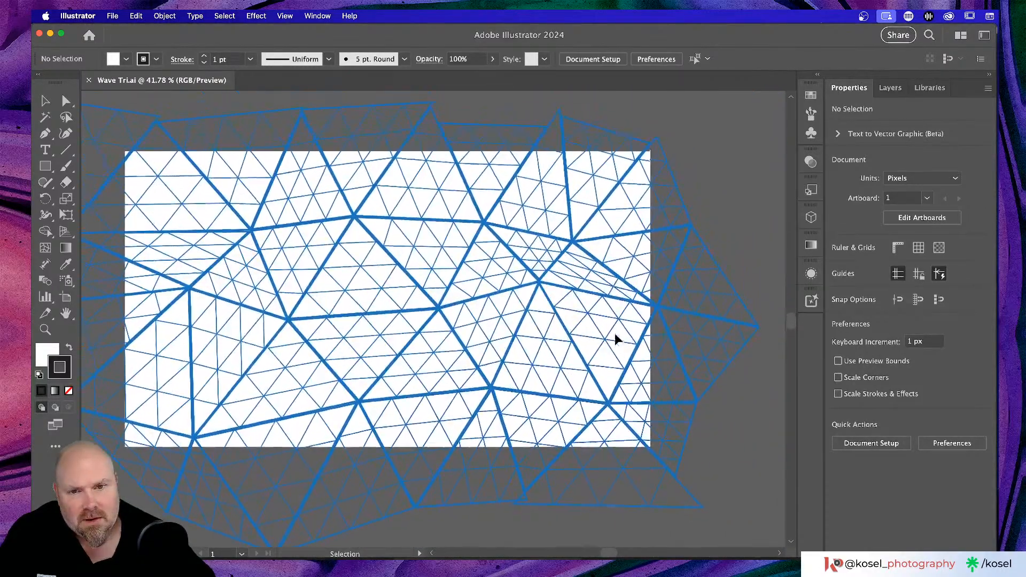
scroll(616, 338, up, 10)
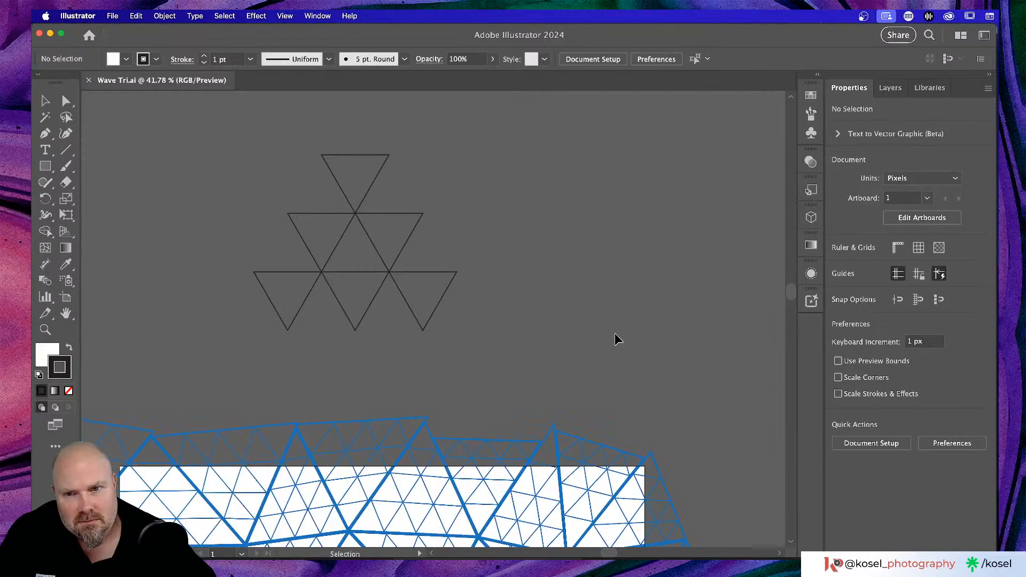
click(391, 245)
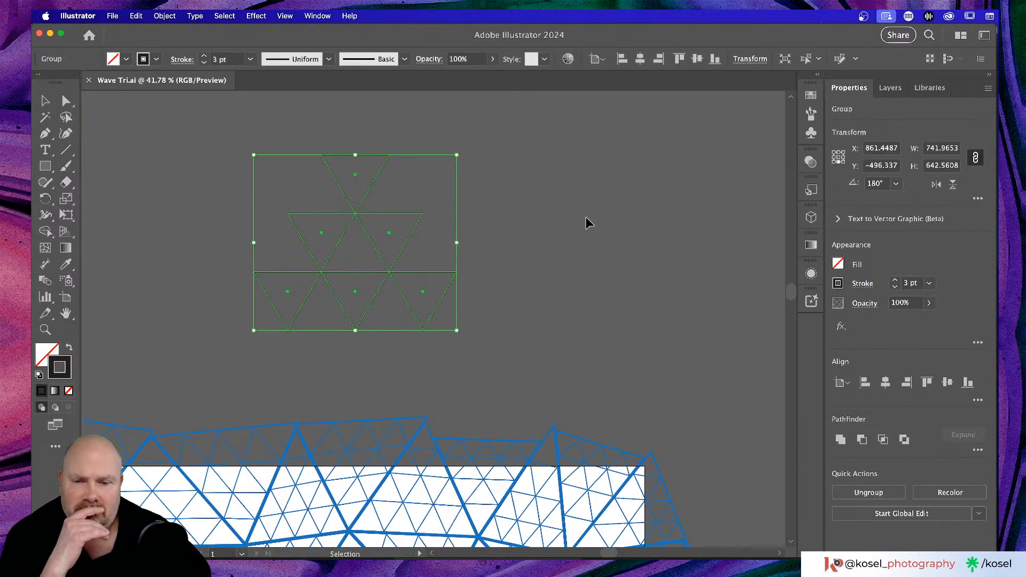
key(i)
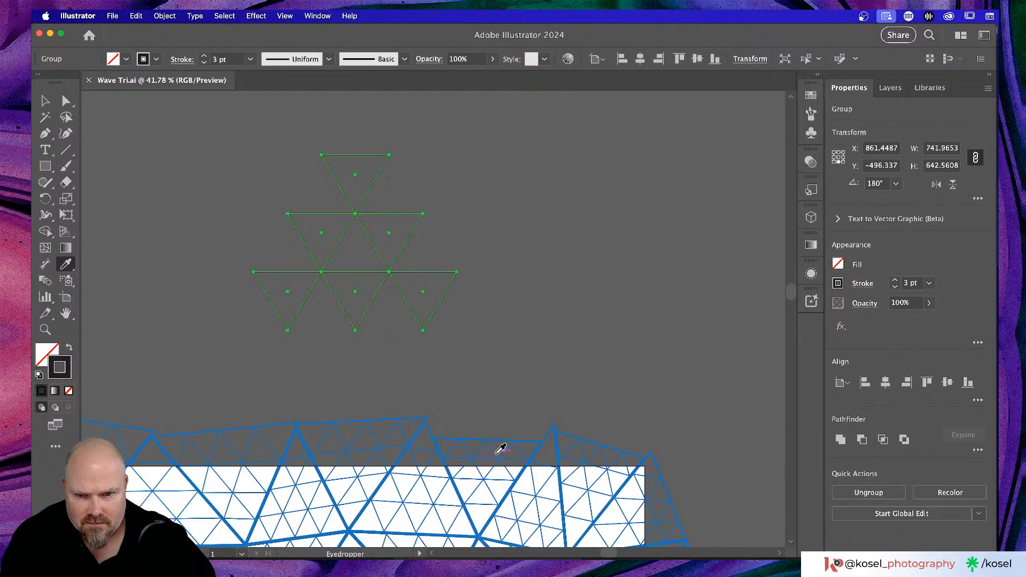
click(503, 448)
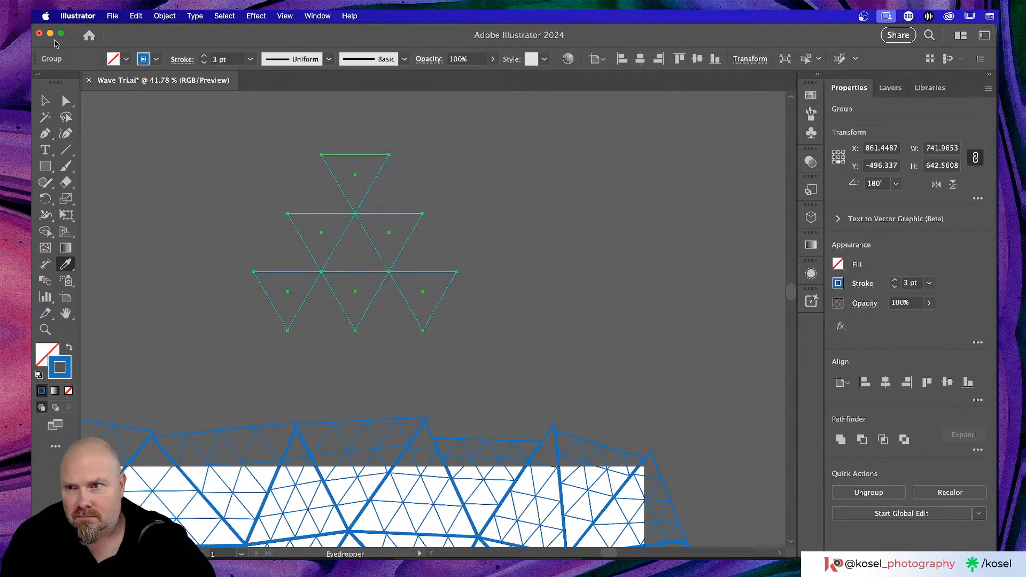
key(v)
click(727, 201)
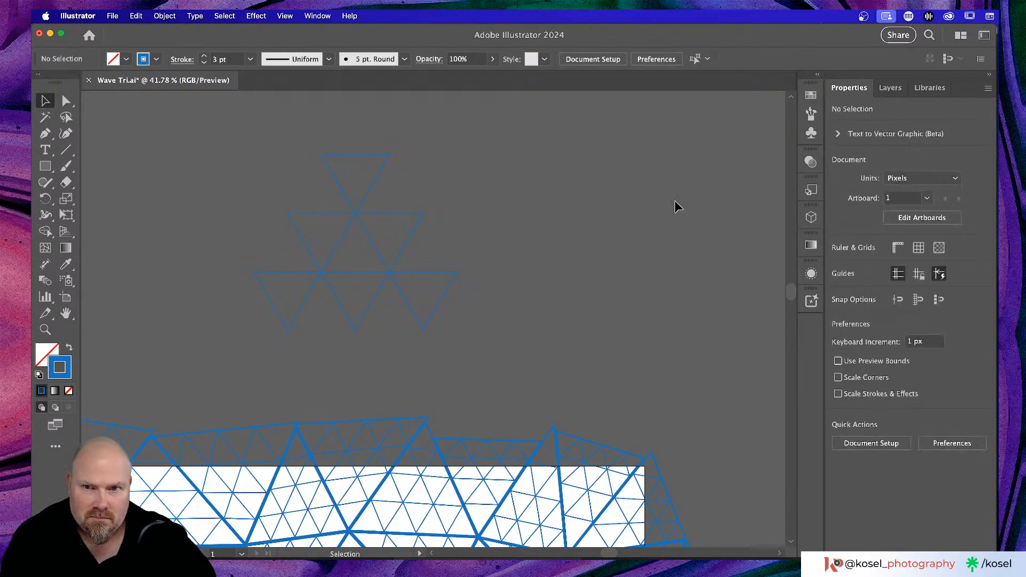
- Add the blue triangle group above the artboard to the Swatches as a pattern swatch, and deselect it
scroll(522, 211, left, 2)
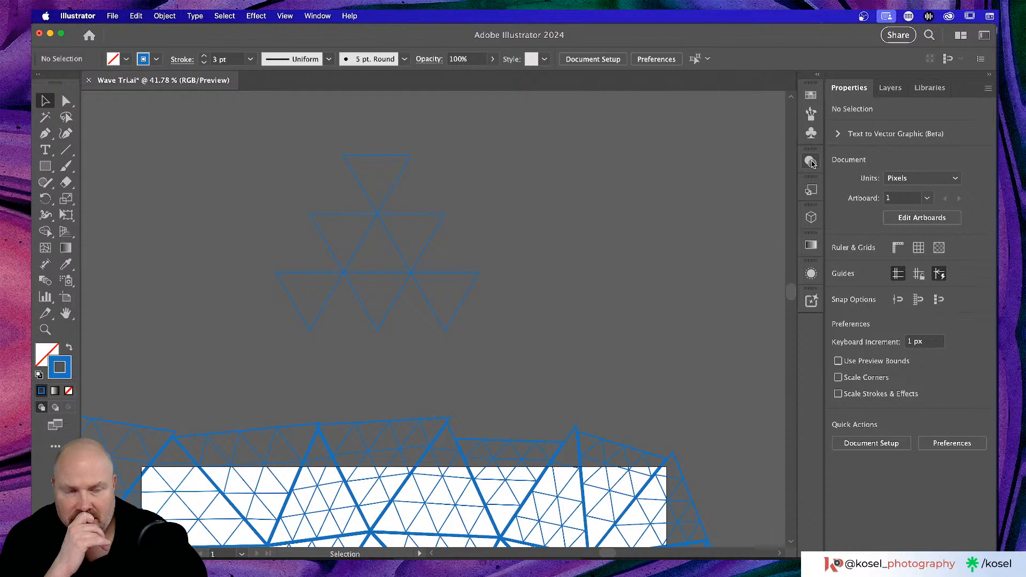
click(810, 115)
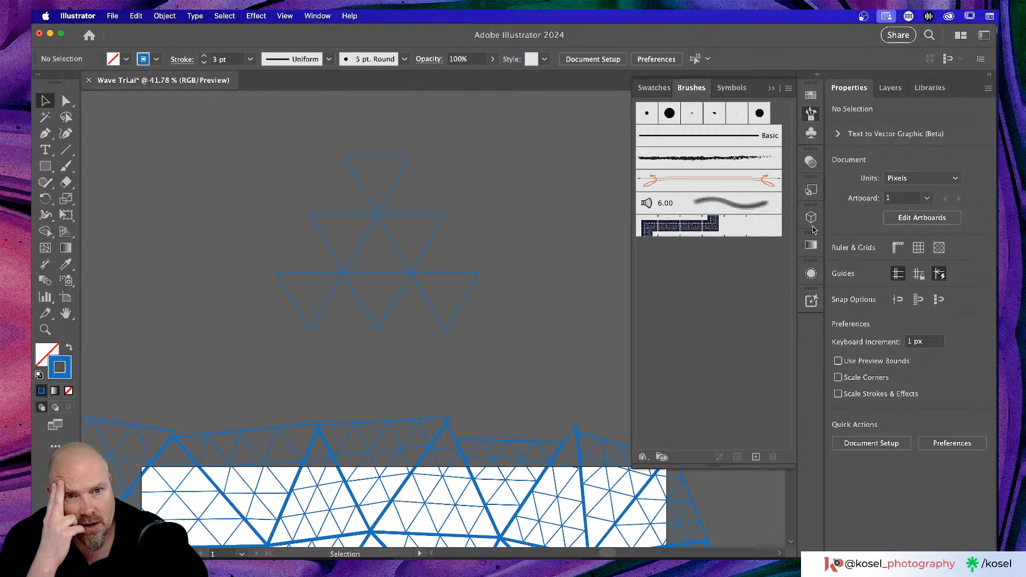
click(317, 16)
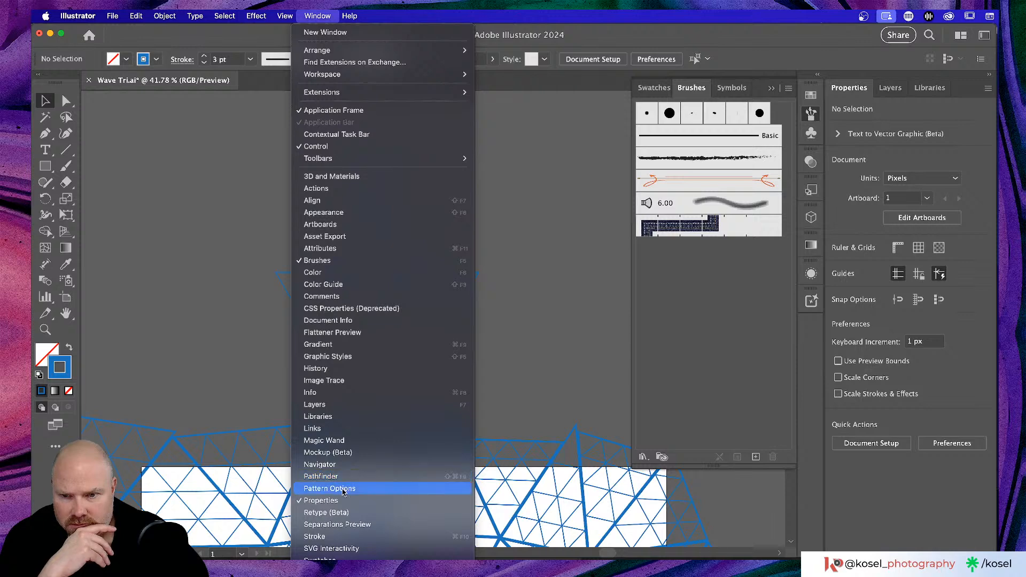
click(608, 351)
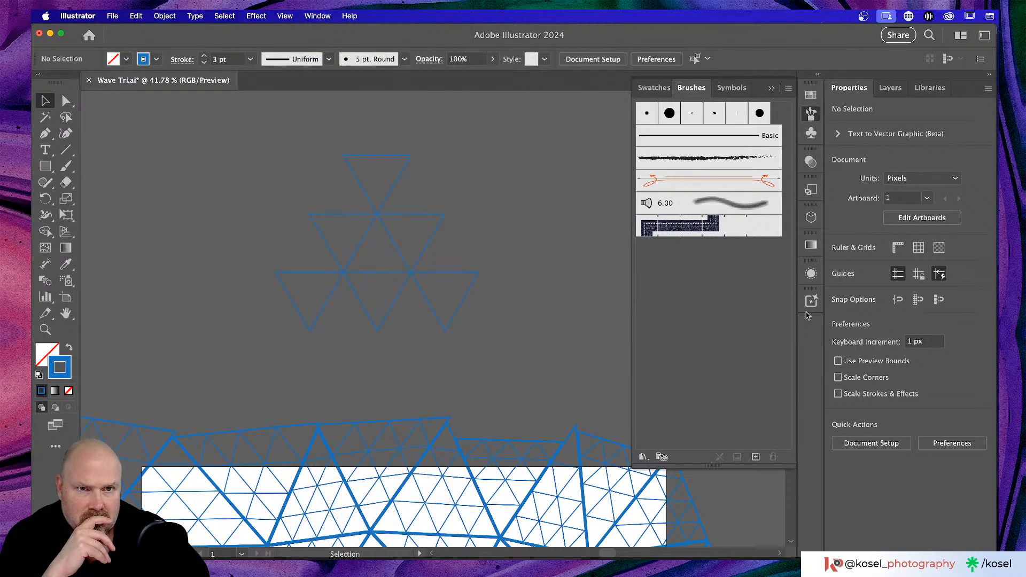
click(722, 89)
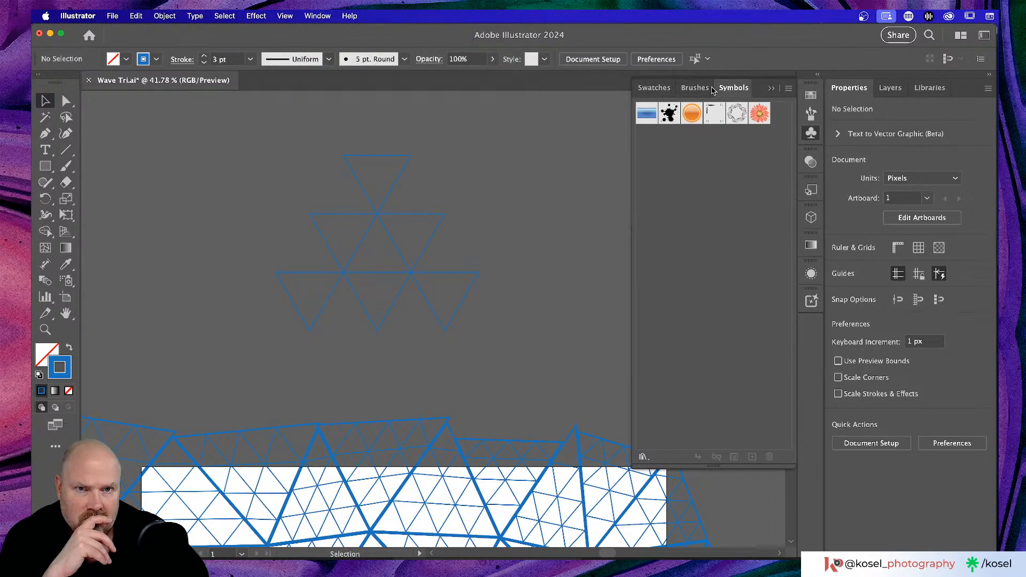
click(647, 89)
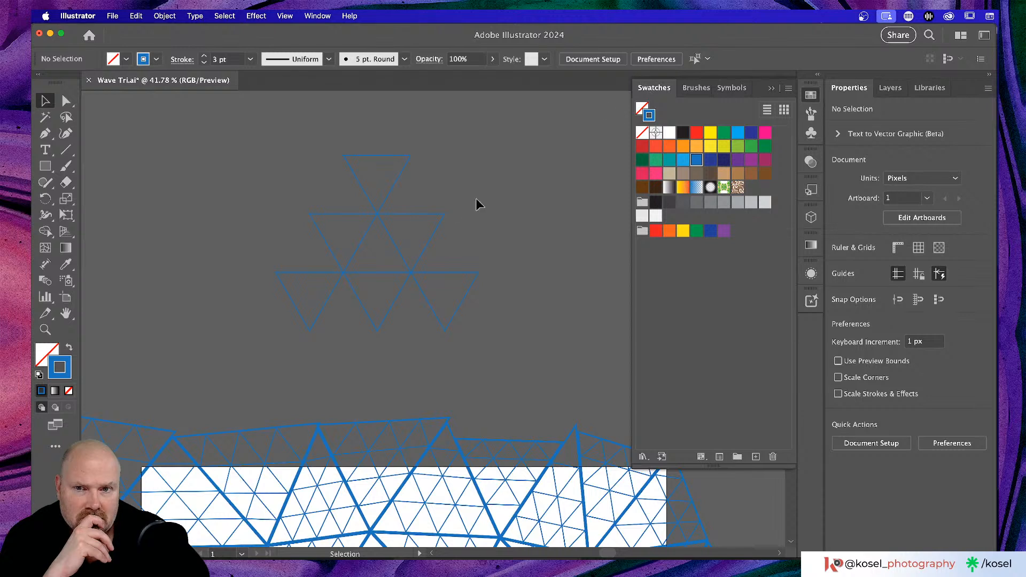
click(337, 294)
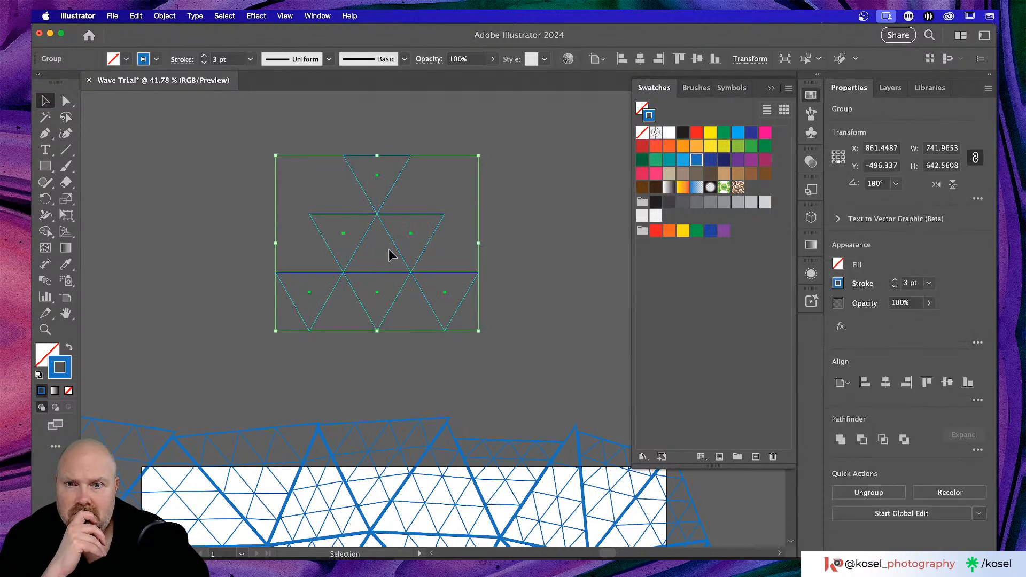
drag(401, 256, 694, 308)
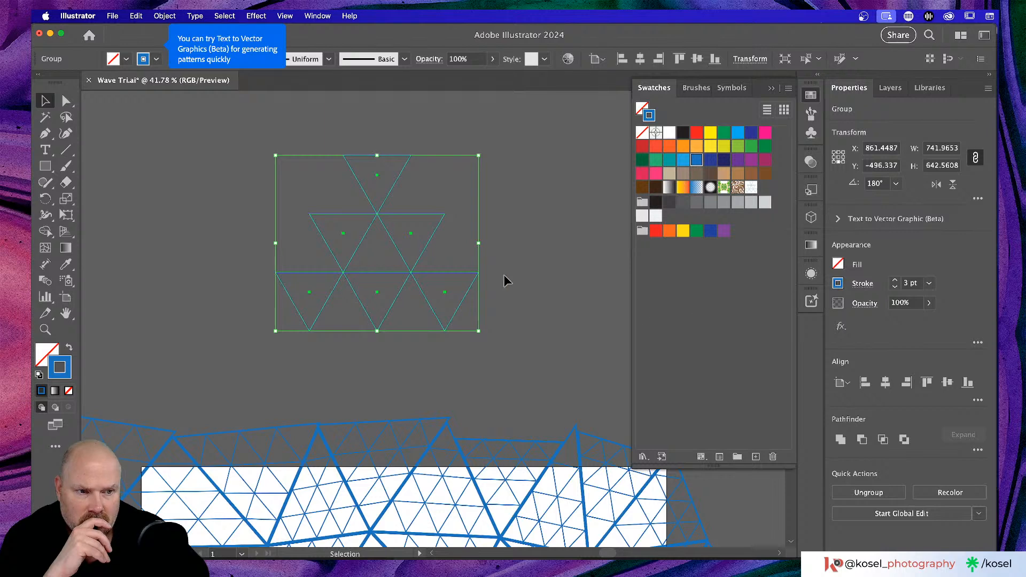
click(538, 262)
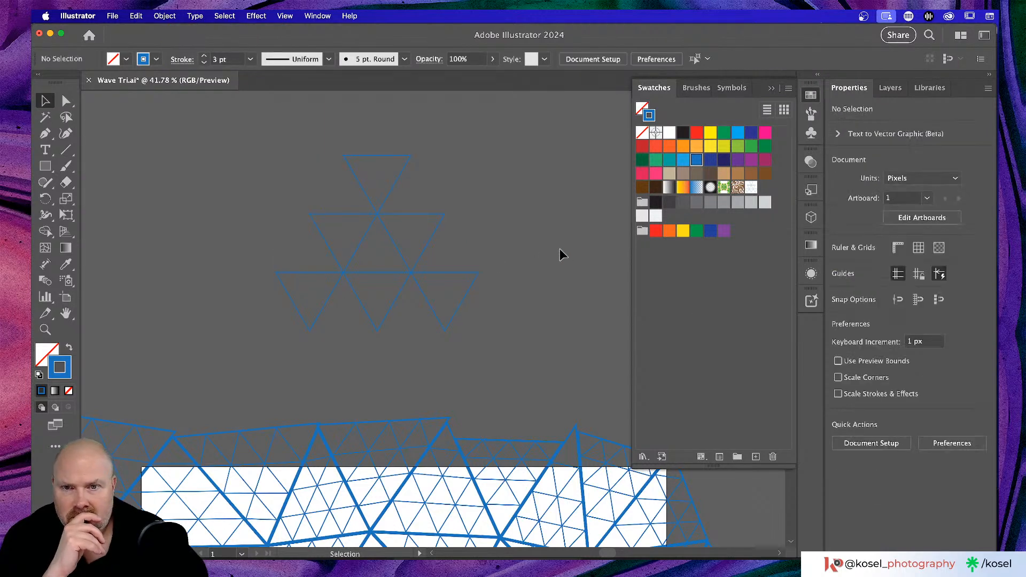
- Draw a large upright equilateral triangle about 1180 px wide and 1022 px high with the Polygon tool, in the empty area beside the triangle group
scroll(576, 250, down, 2)
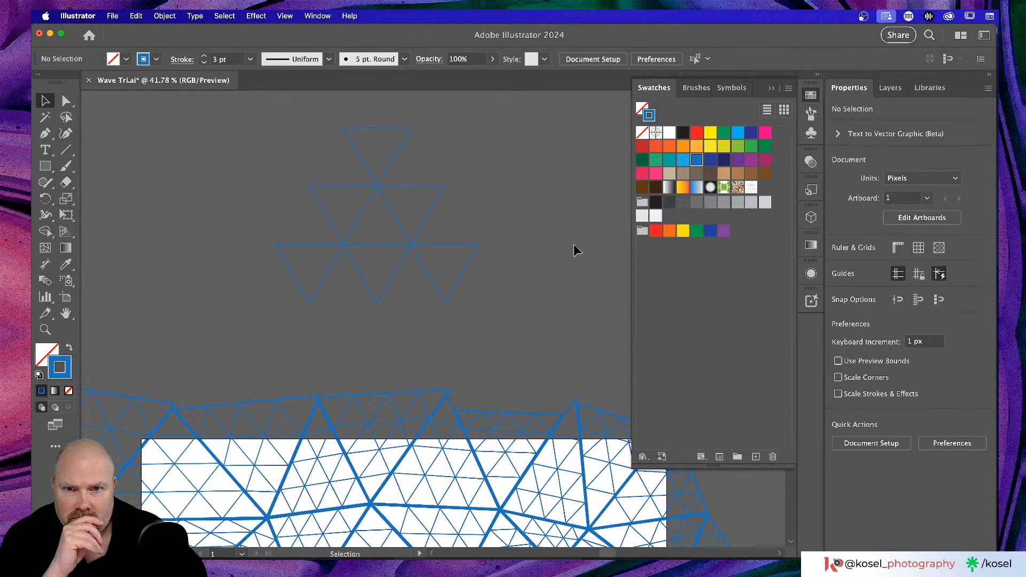
scroll(576, 250, right, 6)
scroll(576, 250, up, 2)
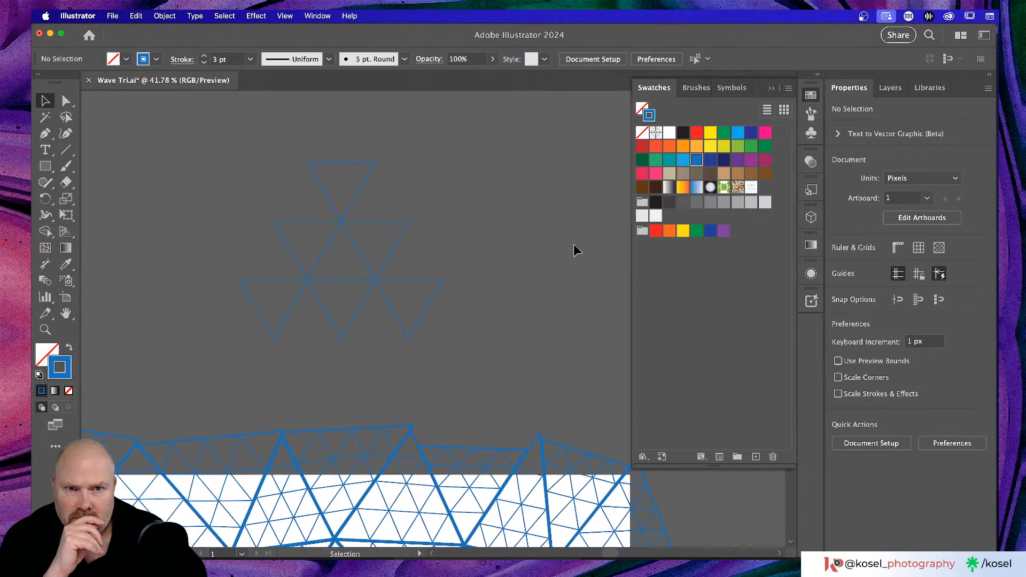
scroll(576, 250, right, 7)
scroll(576, 250, up, 5)
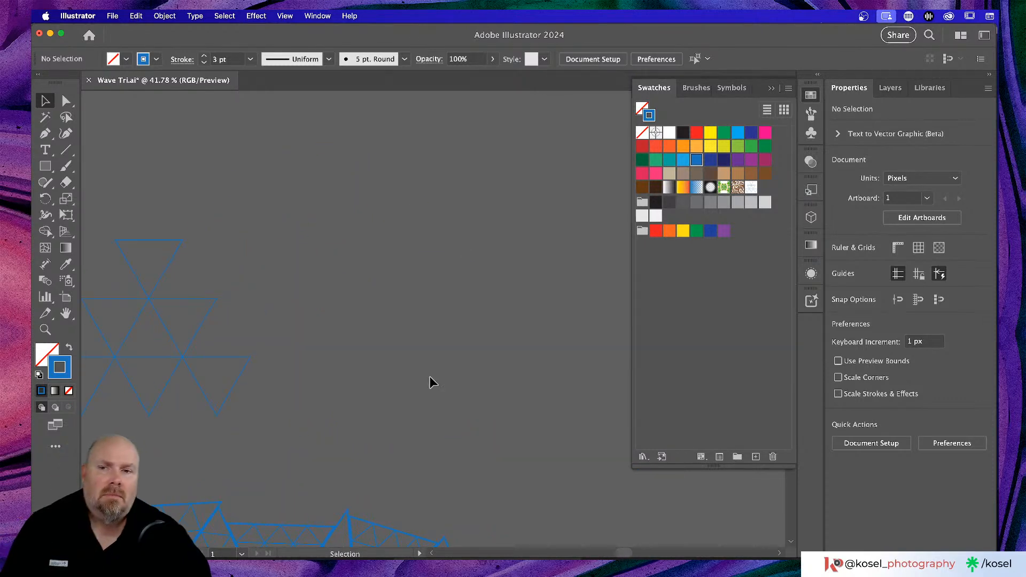
click(44, 167)
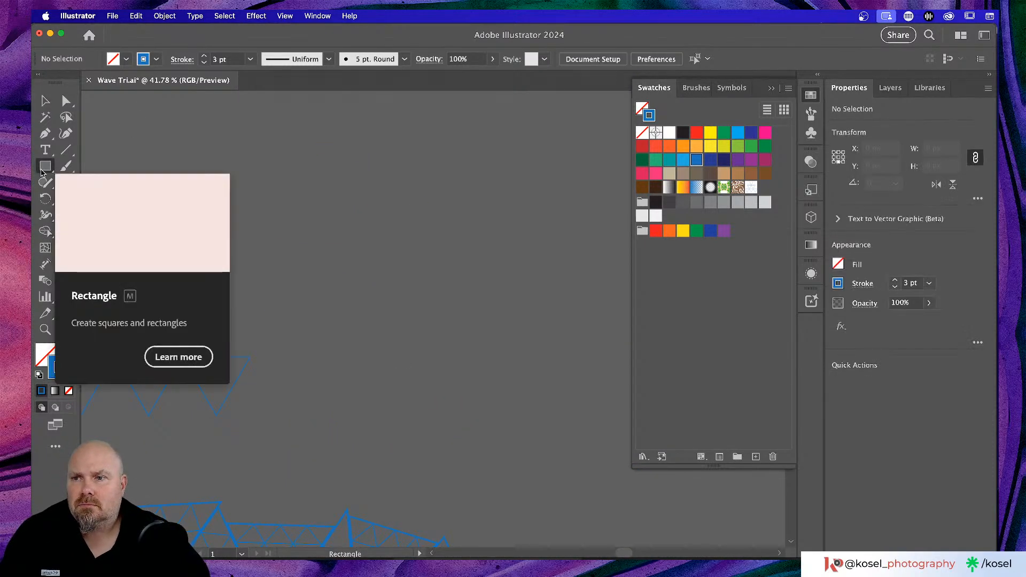
drag(45, 170, 134, 216)
scroll(482, 193, right, 3)
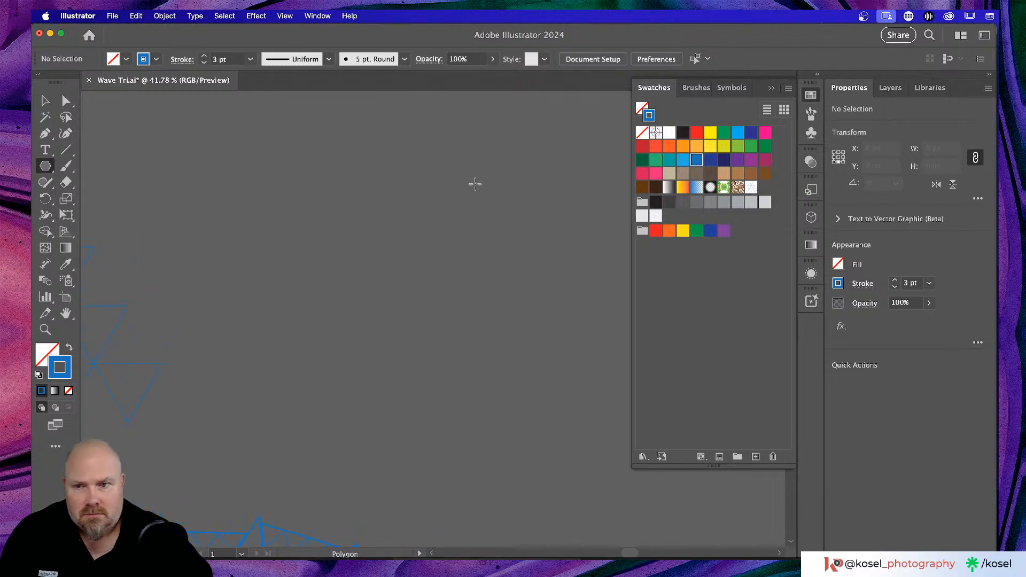
drag(357, 168, 456, 326)
key(Down)
key(Down)
key(Down)
key(shift)
scroll(456, 326, up, 5)
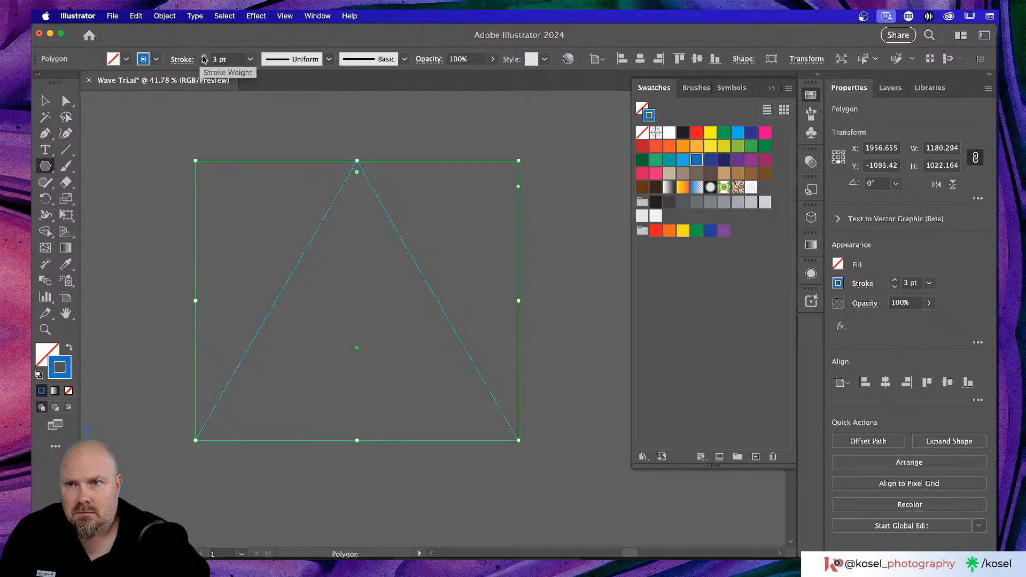
- Set the large triangle's stroke weight to 6 pt and deselect it
click(204, 57)
click(204, 57)
click(204, 57)
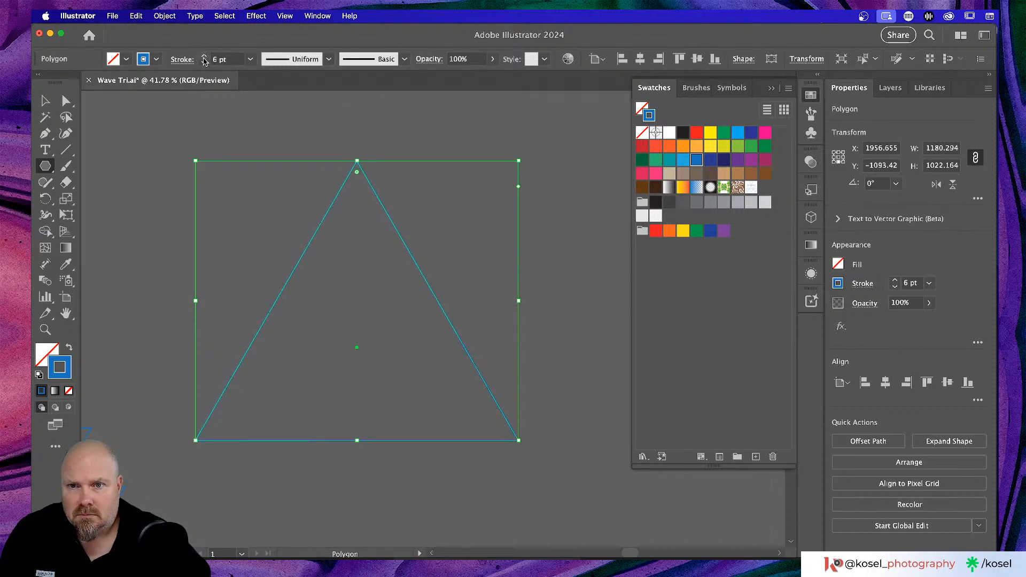
key(v)
click(303, 128)
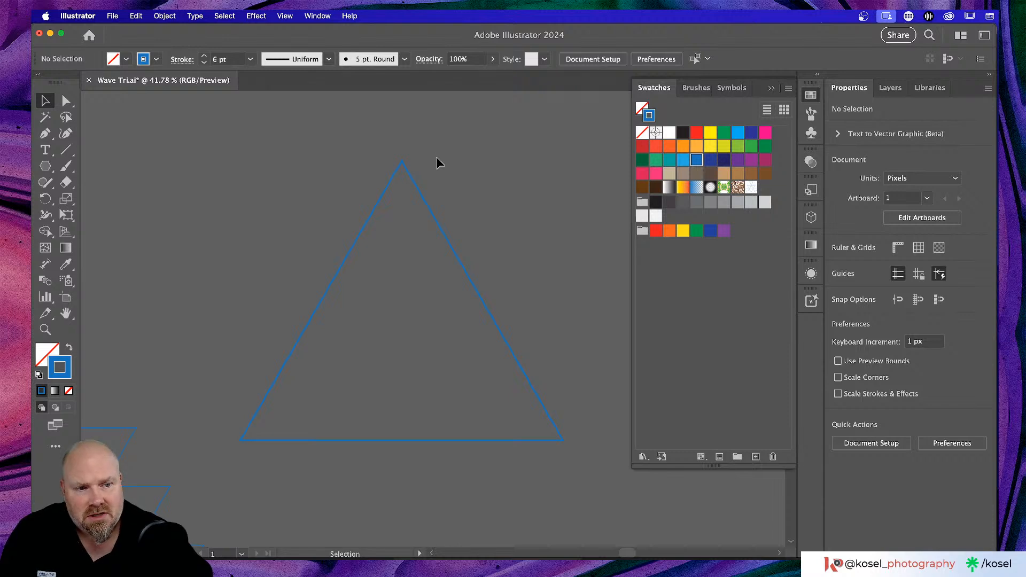
- Try to apply the new triangle pattern swatch to the large triangle, and undo the swatch change
click(428, 216)
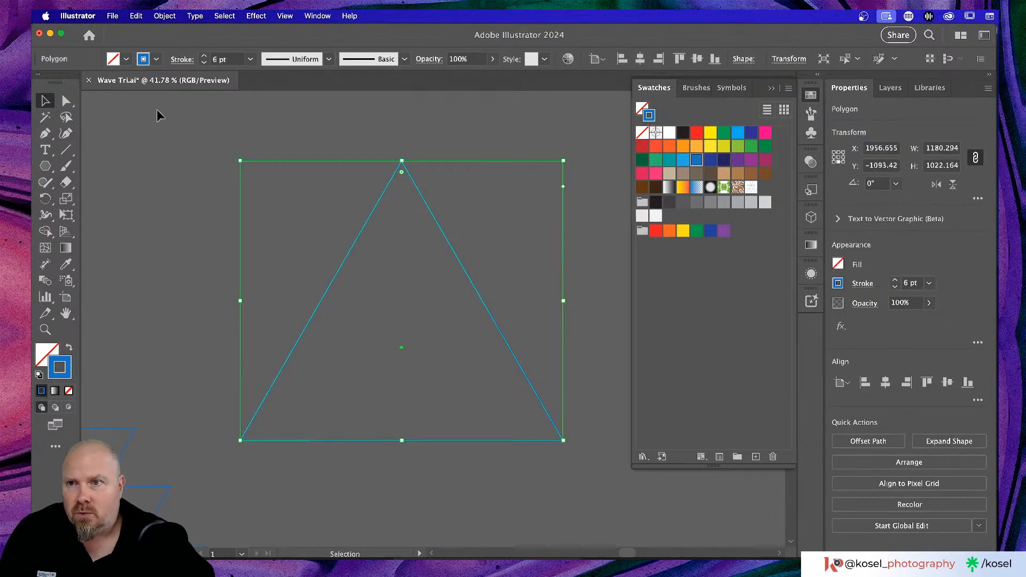
click(126, 60)
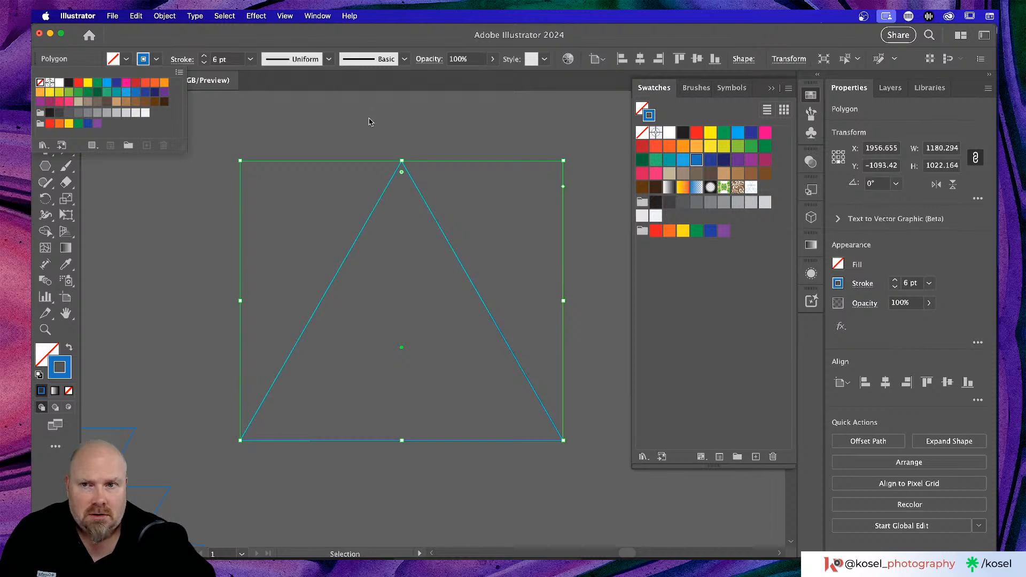
click(231, 125)
click(752, 187)
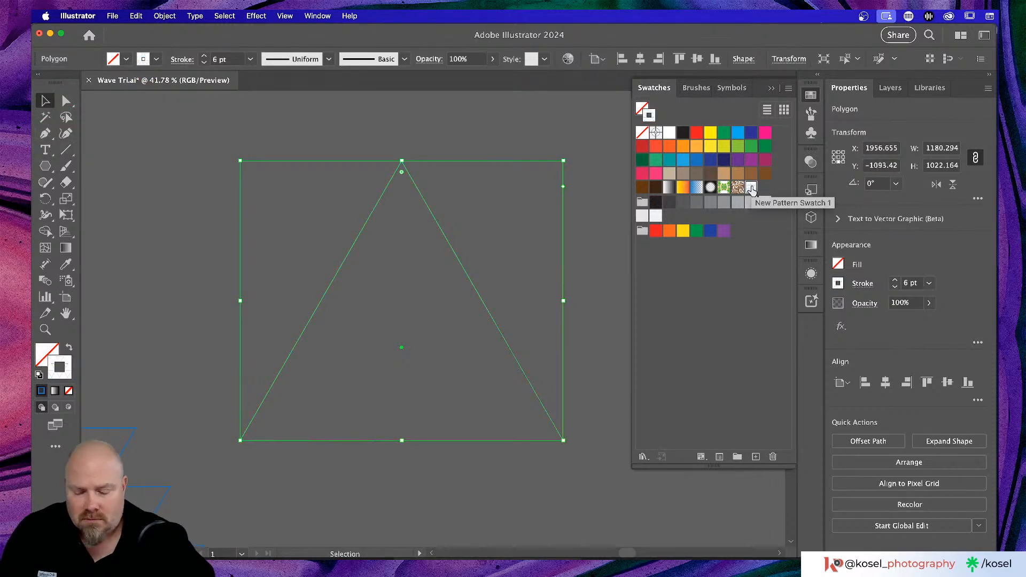
key(a)
key(super+z)
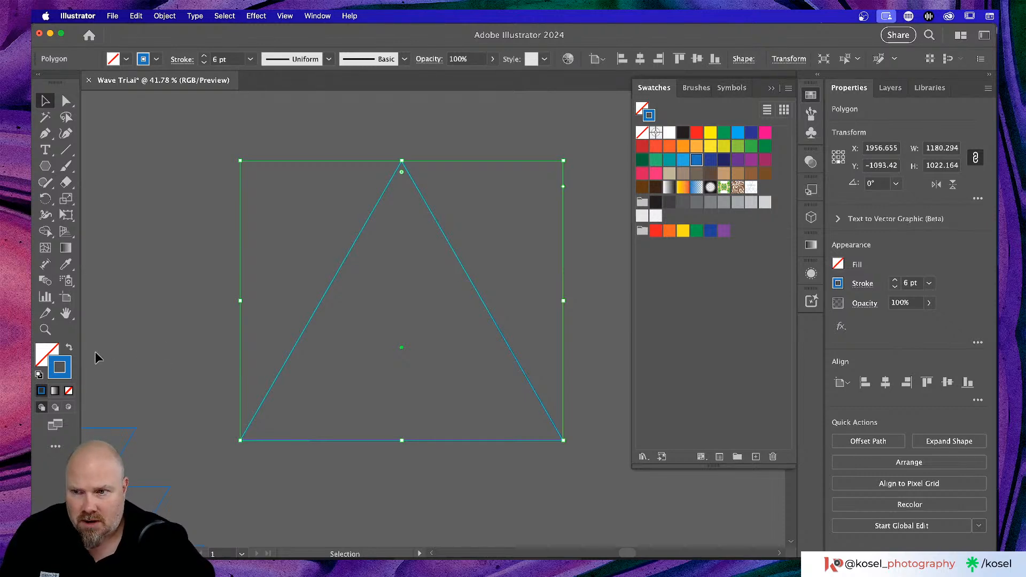
- Try swapping the large triangle's fill and stroke and resetting them to the default colors
click(70, 348)
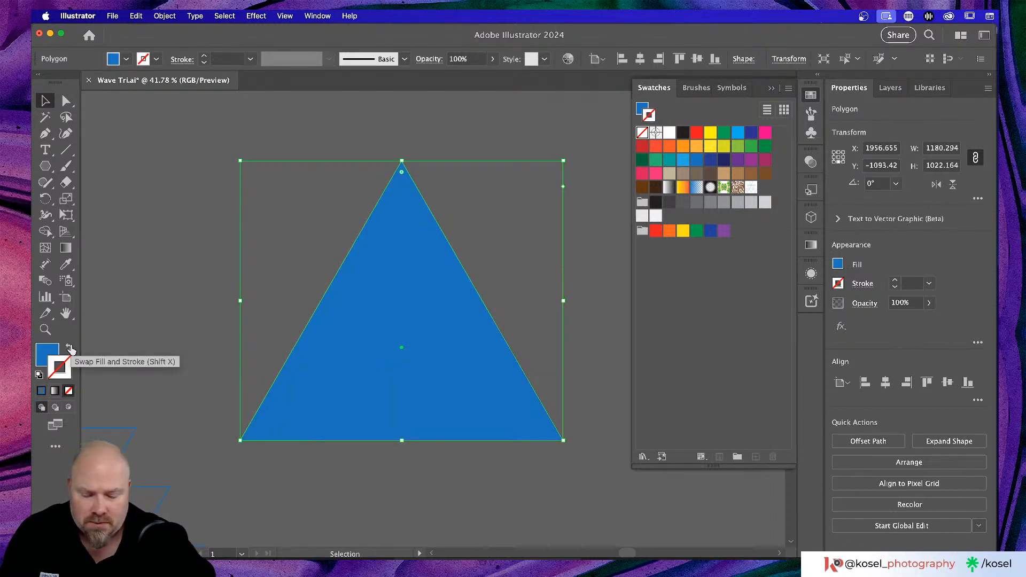
click(70, 348)
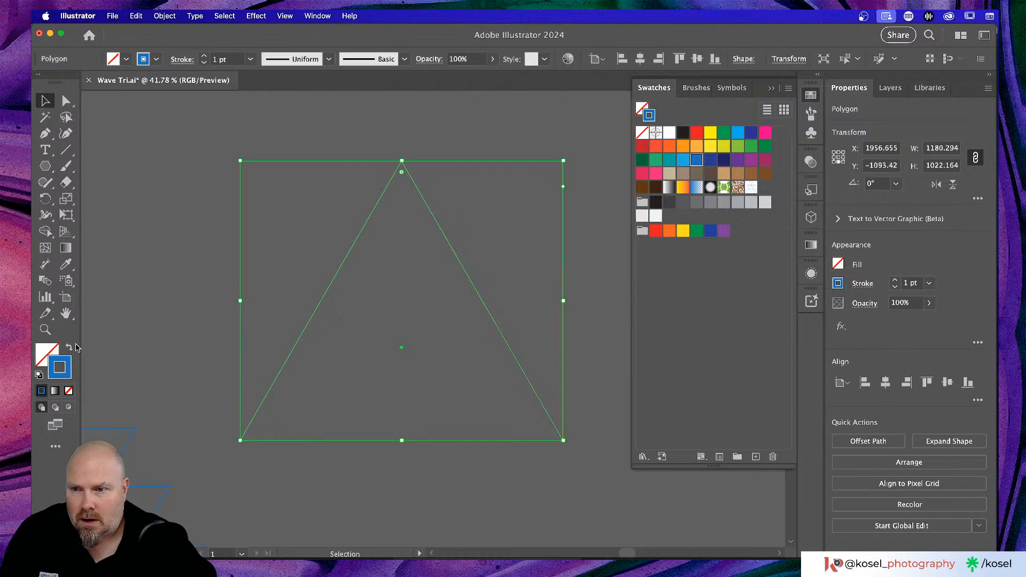
click(127, 337)
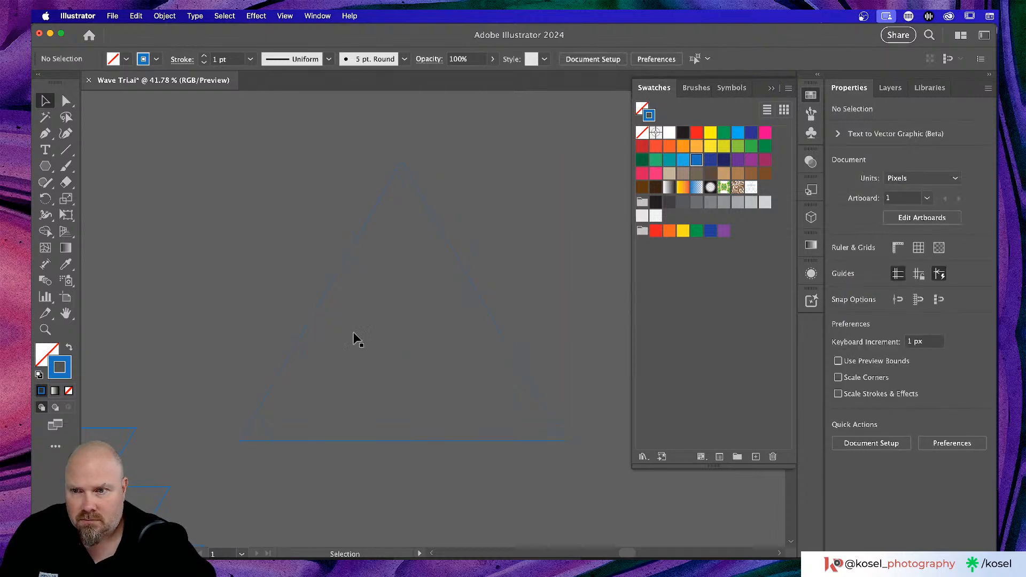
click(69, 348)
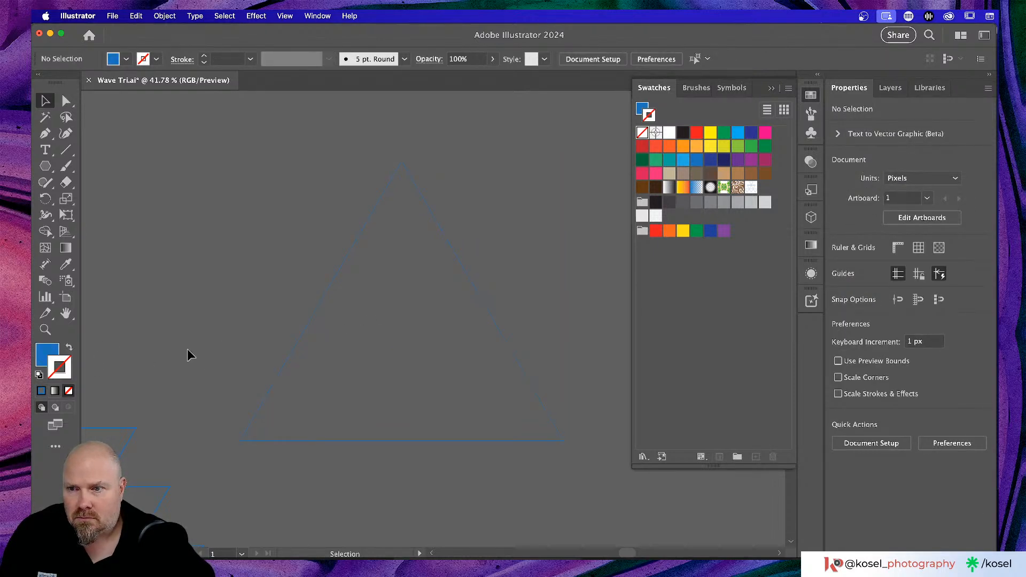
click(69, 348)
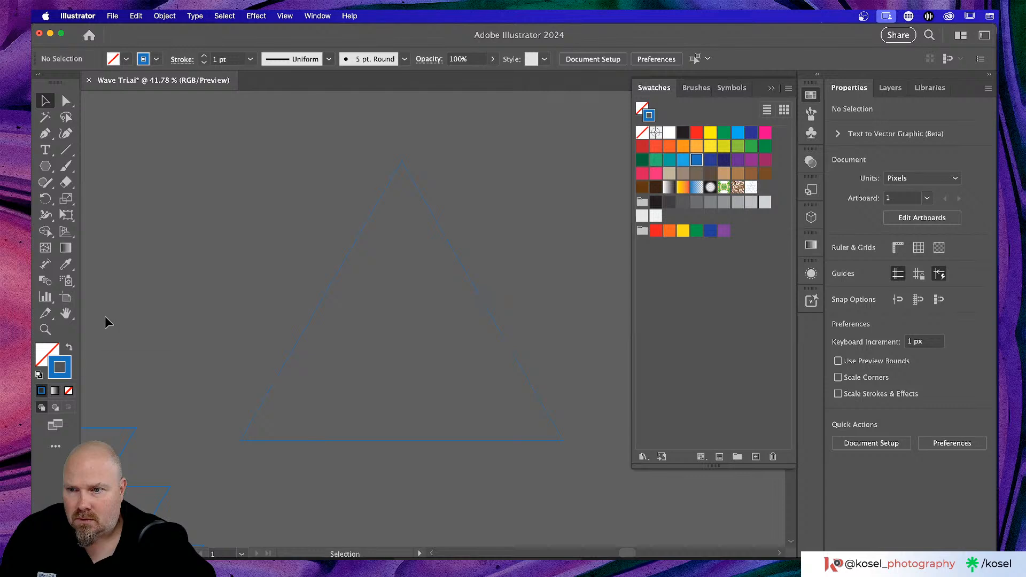
drag(451, 209, 373, 263)
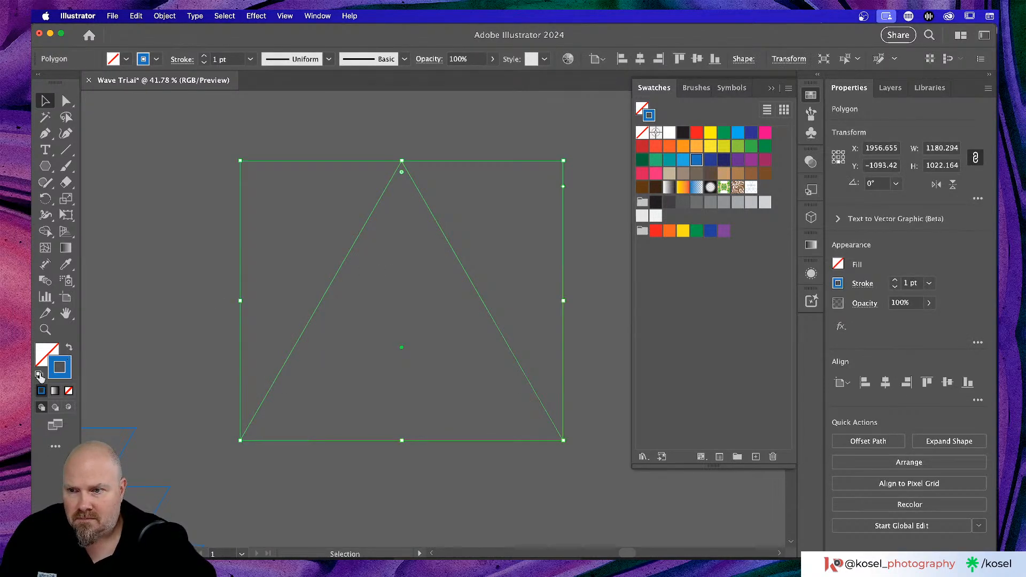
click(39, 375)
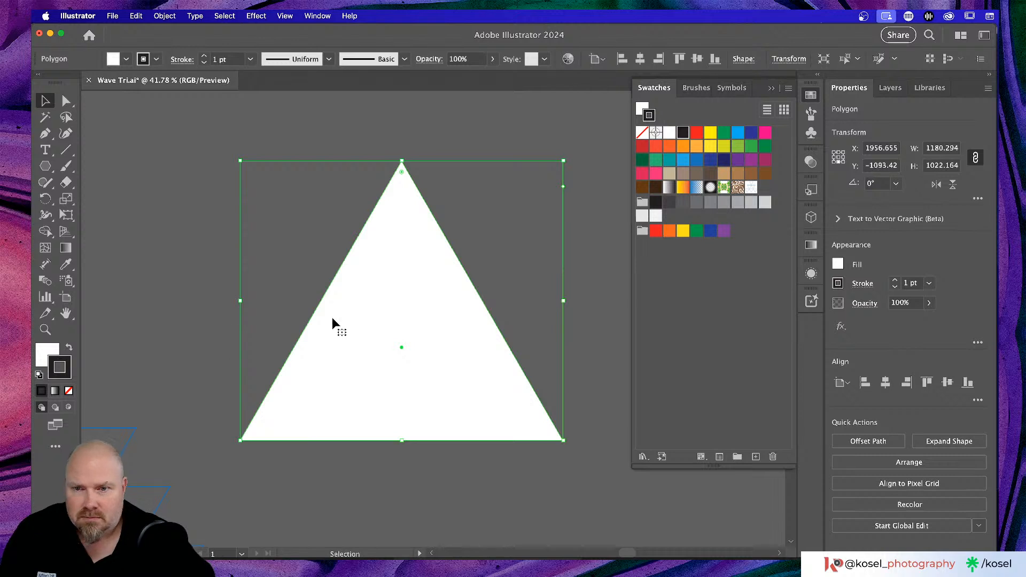
key(super+z)
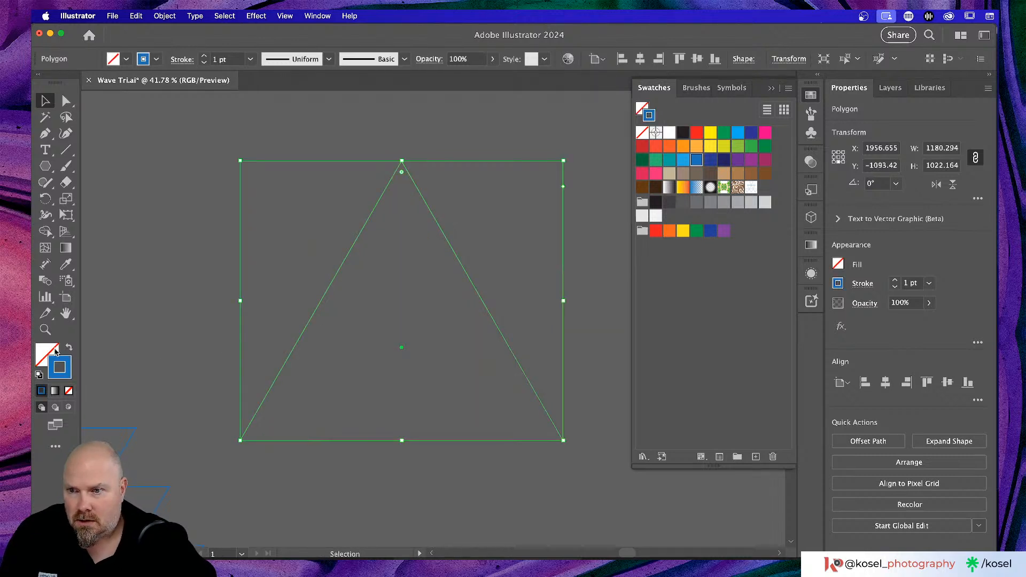
- Fill the large triangle with the new triangle pattern swatch, keeping its blue stroke
click(56, 350)
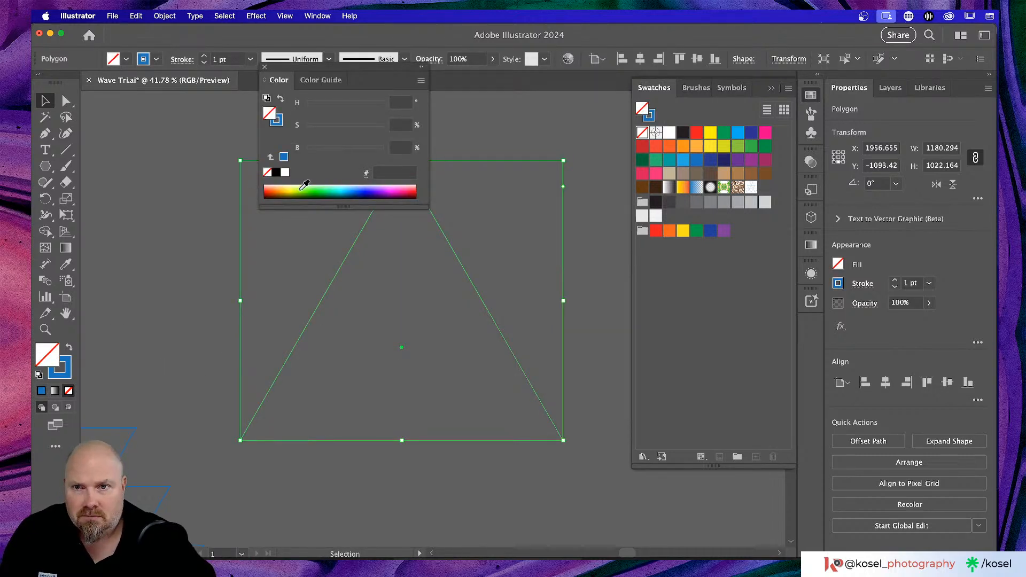
click(751, 187)
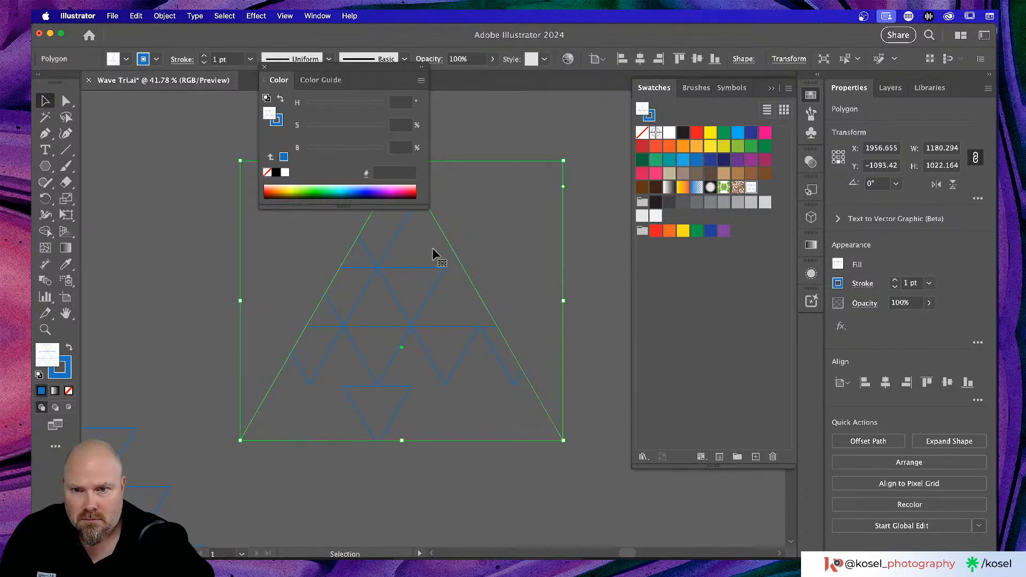
click(265, 67)
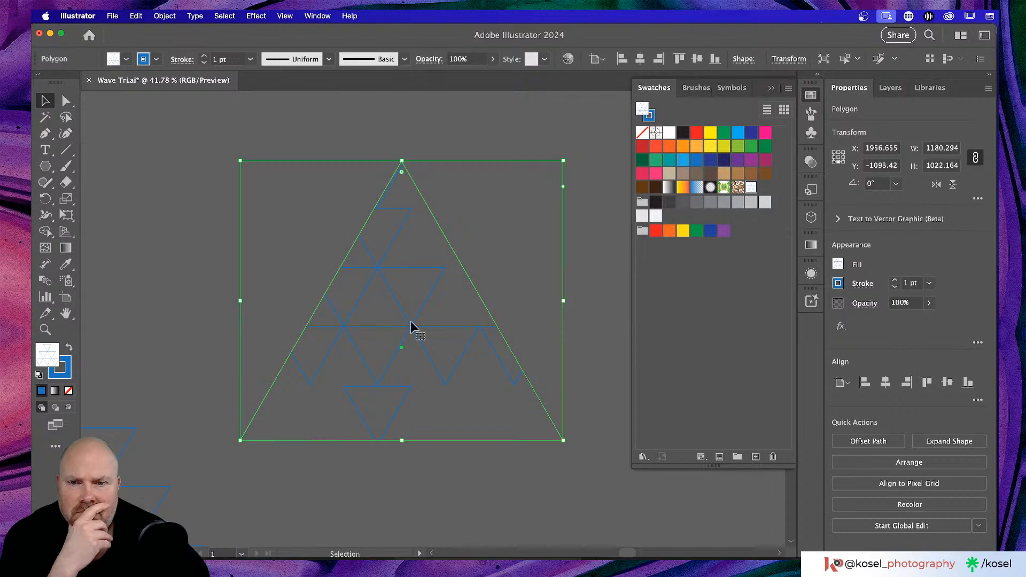
- Shift the pattern-filled triangle about 26 px to the right and deselect it
drag(411, 322, 418, 322)
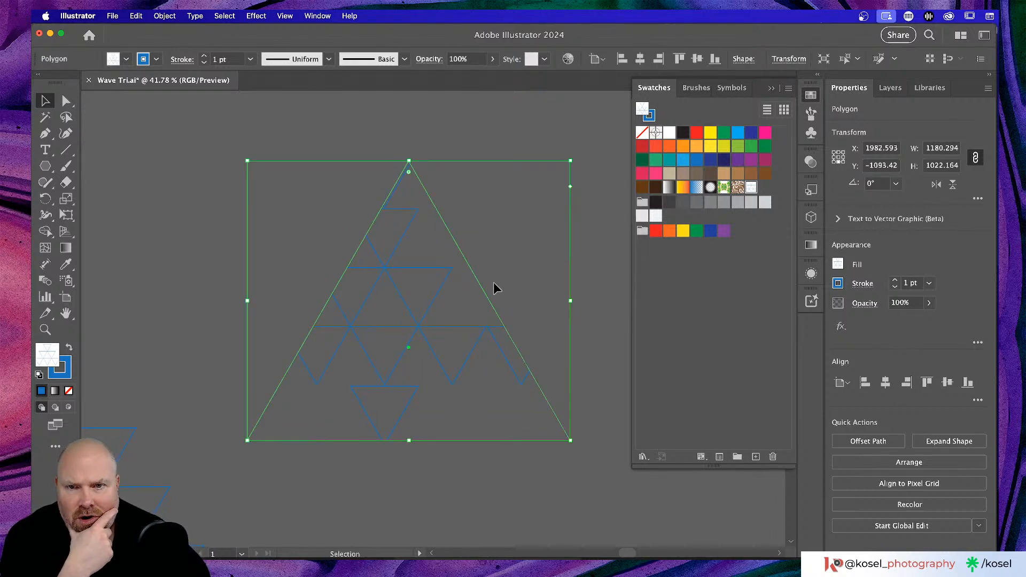
mouse_move(571, 444)
mouse_down()
mouse_move(456, 433)
mouse_move(591, 437)
mouse_move(570, 442)
mouse_up()
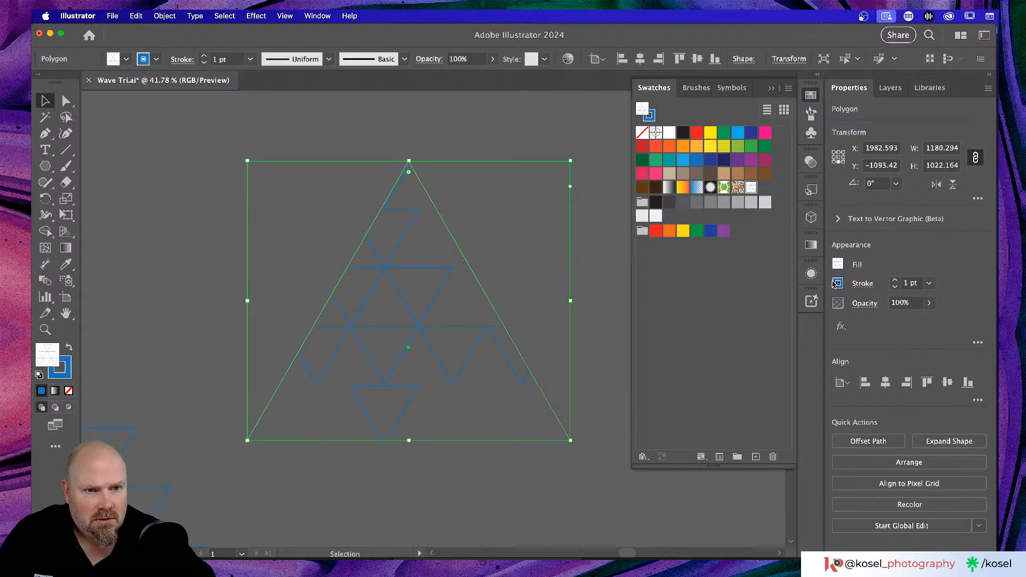
click(839, 267)
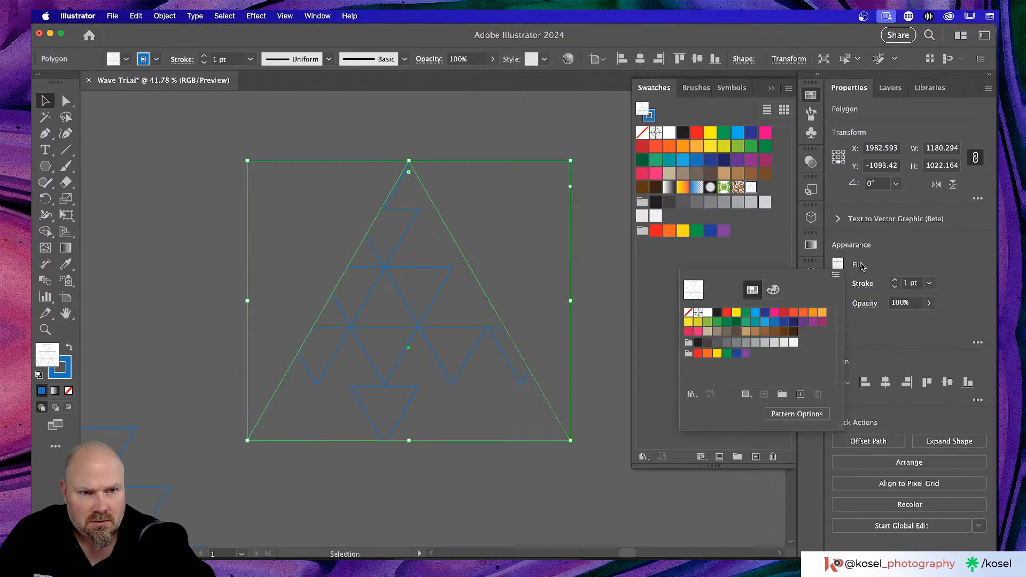
click(861, 265)
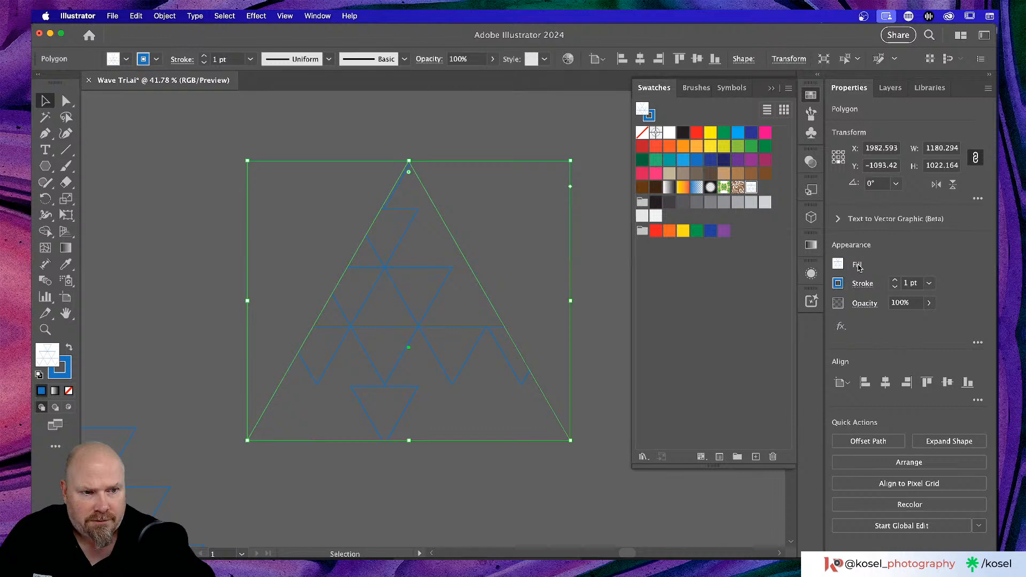
click(451, 506)
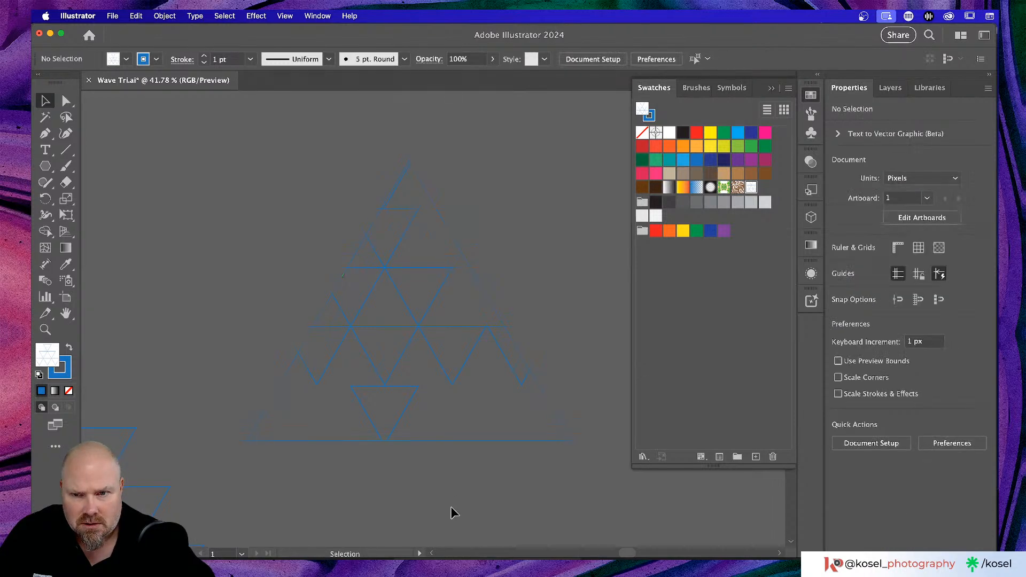
- Thicken the pattern-filled triangle's blue outline to 6 pt and deselect it
drag(582, 432, 553, 462)
click(205, 56)
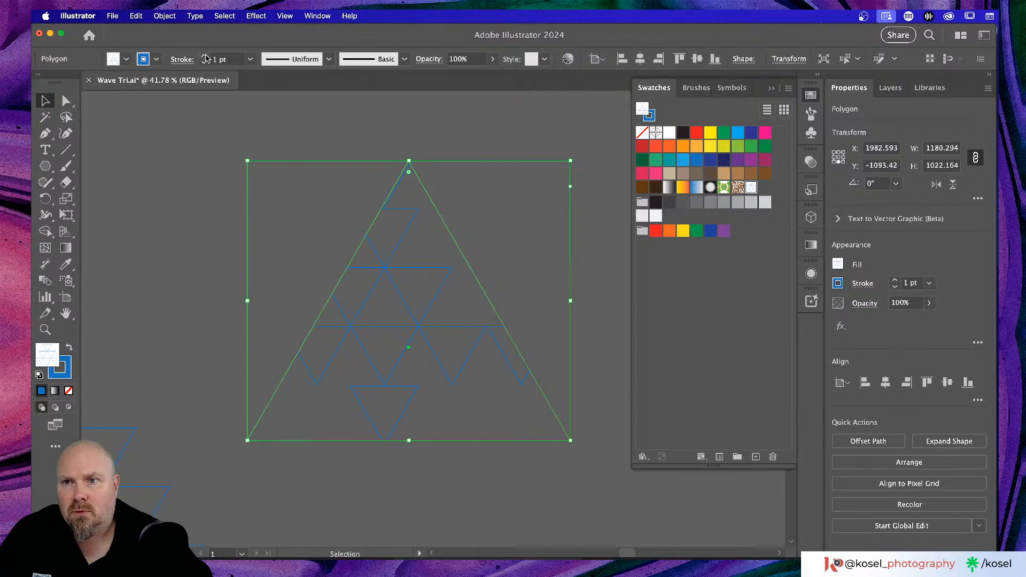
click(204, 56)
click(204, 56)
click(204, 56)
click(204, 56)
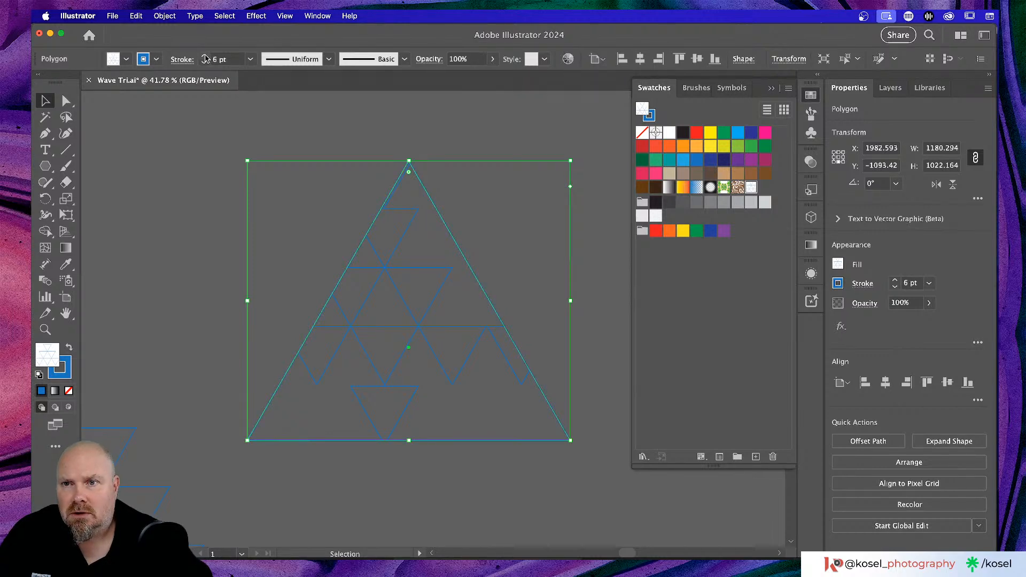
click(204, 56)
click(204, 62)
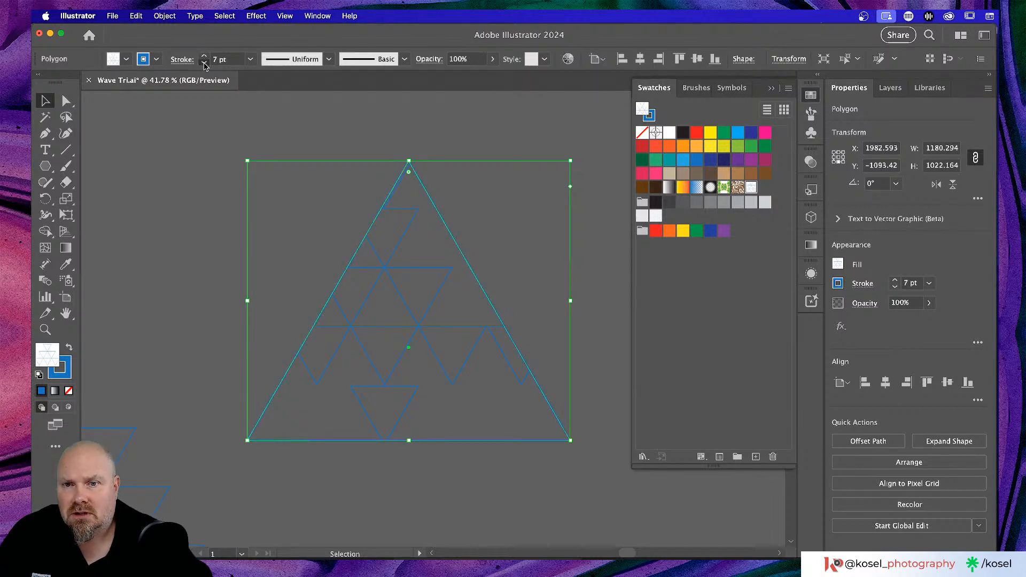
click(171, 188)
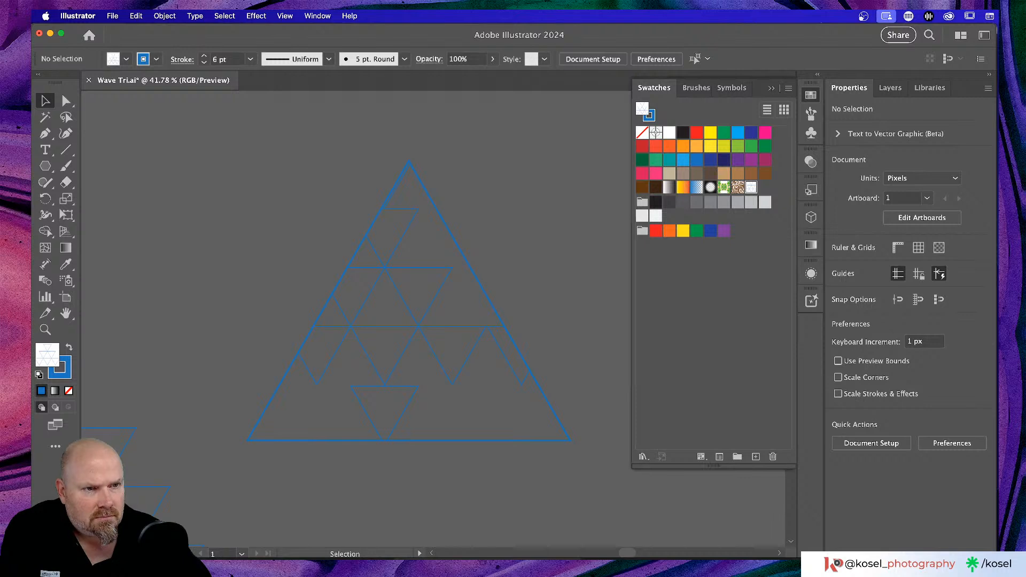
click(446, 334)
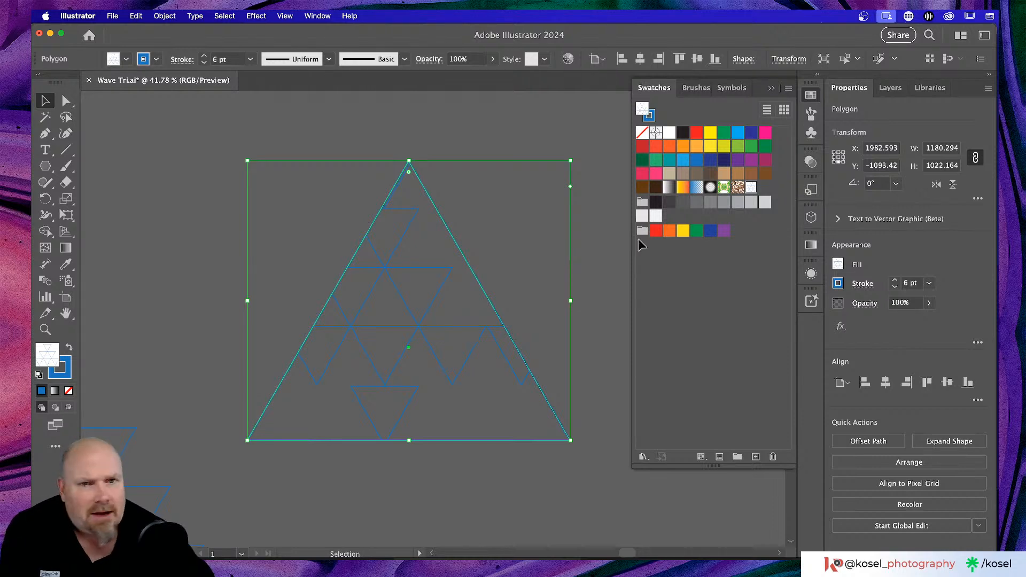
click(789, 89)
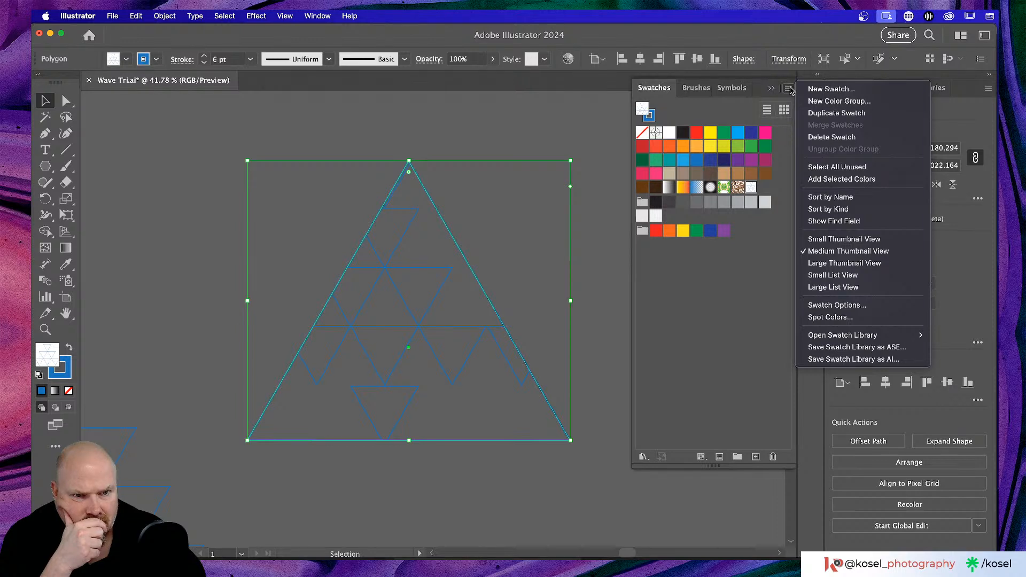
click(606, 209)
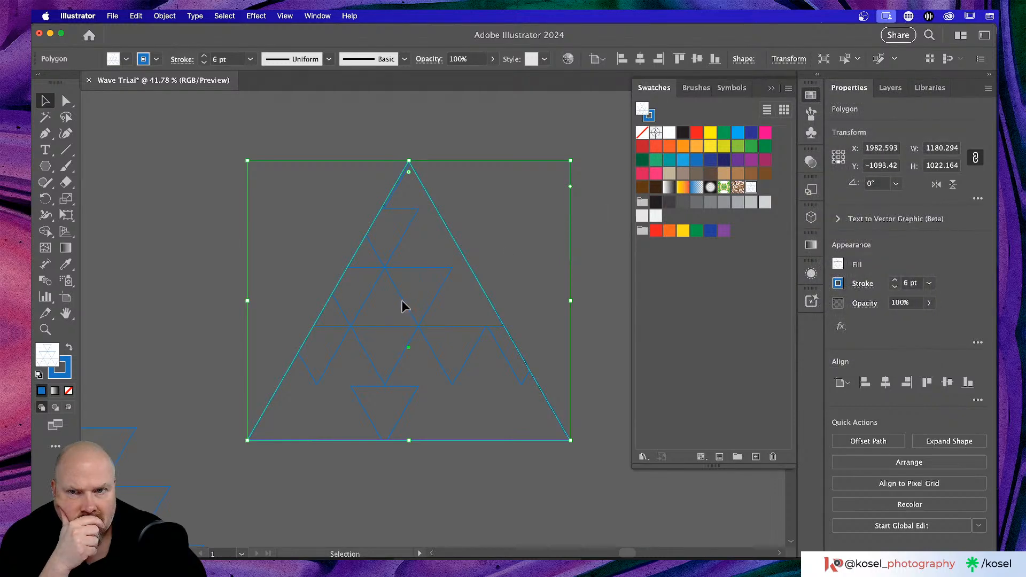
- Reselect the pattern-filled triangle and open the Pattern Options, placing them clear of the Properties
click(500, 130)
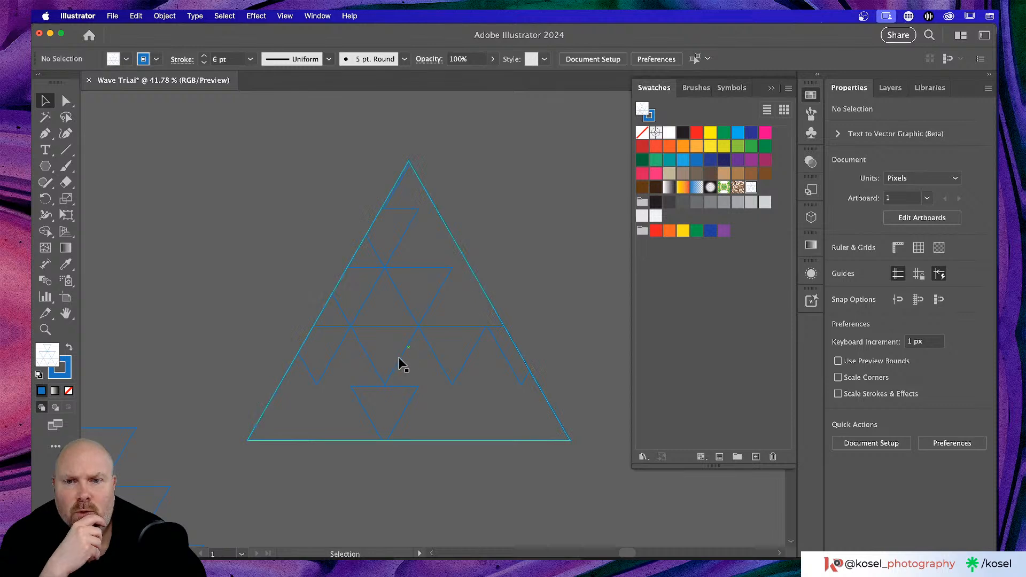
click(418, 334)
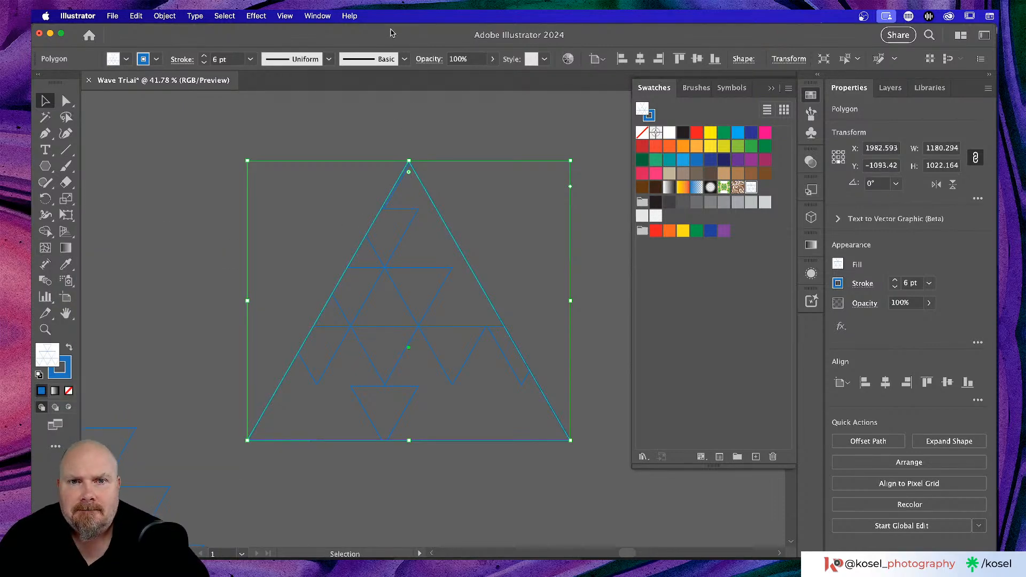
click(277, 18)
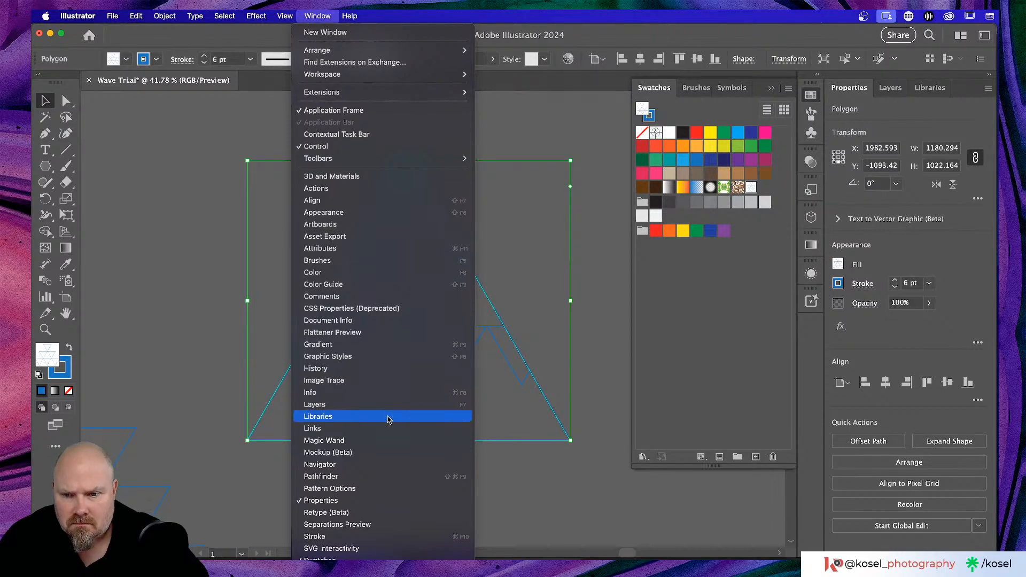
click(356, 488)
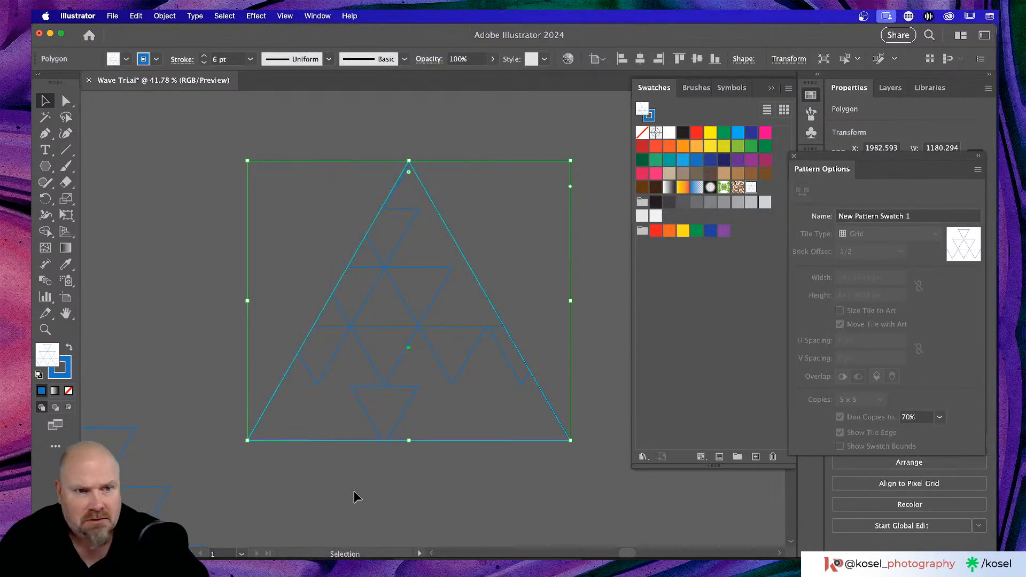
drag(893, 164, 717, 174)
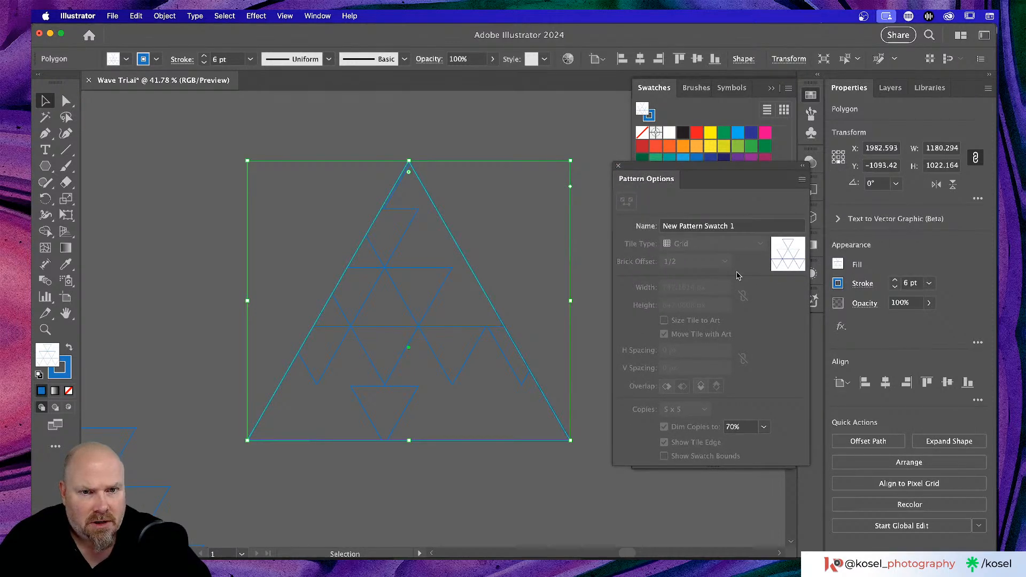
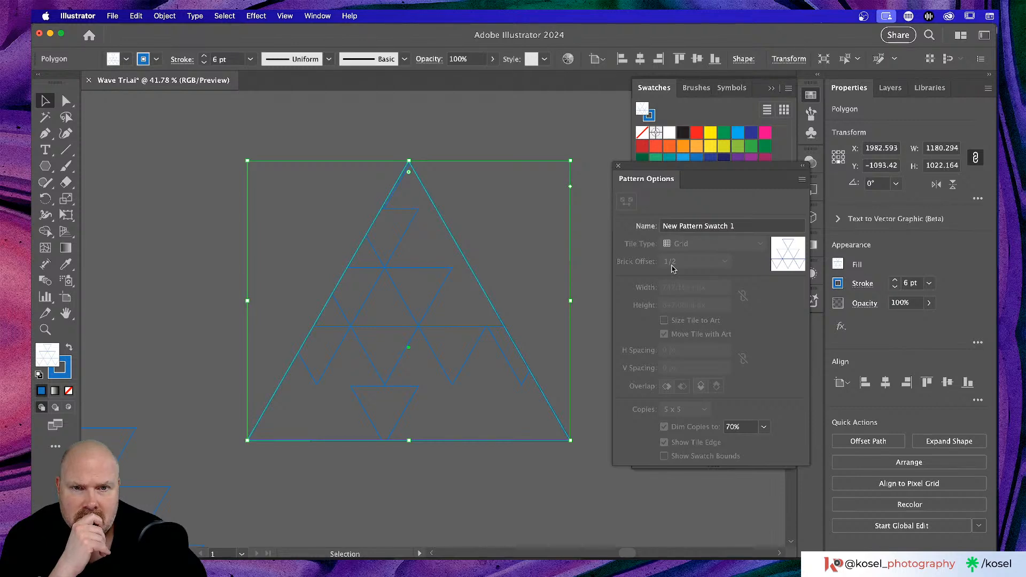
- Inspect New Pattern Swatch 1's tile settings in pattern editing mode and cancel the edit, closing the Pattern Options
click(802, 180)
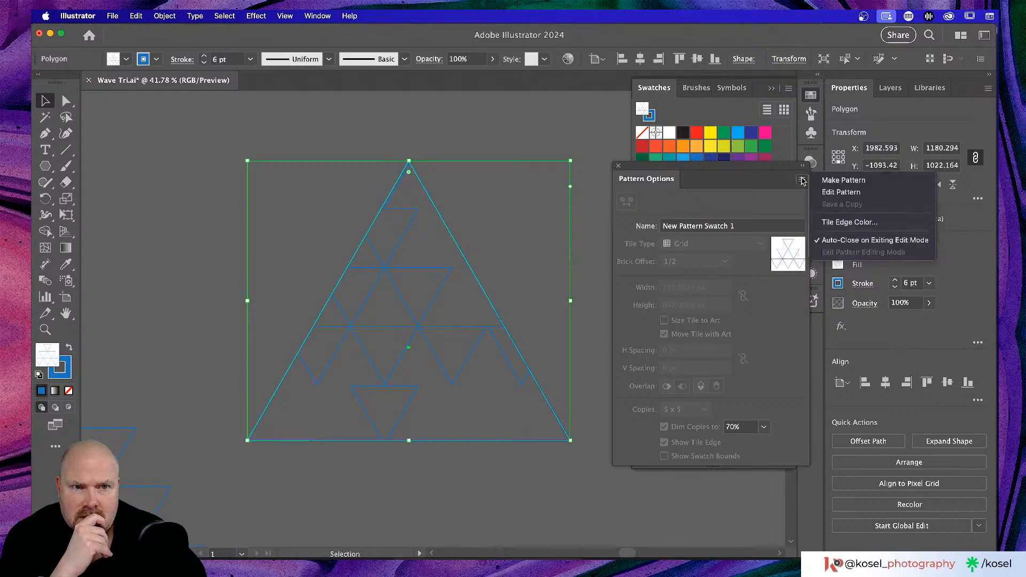
click(849, 192)
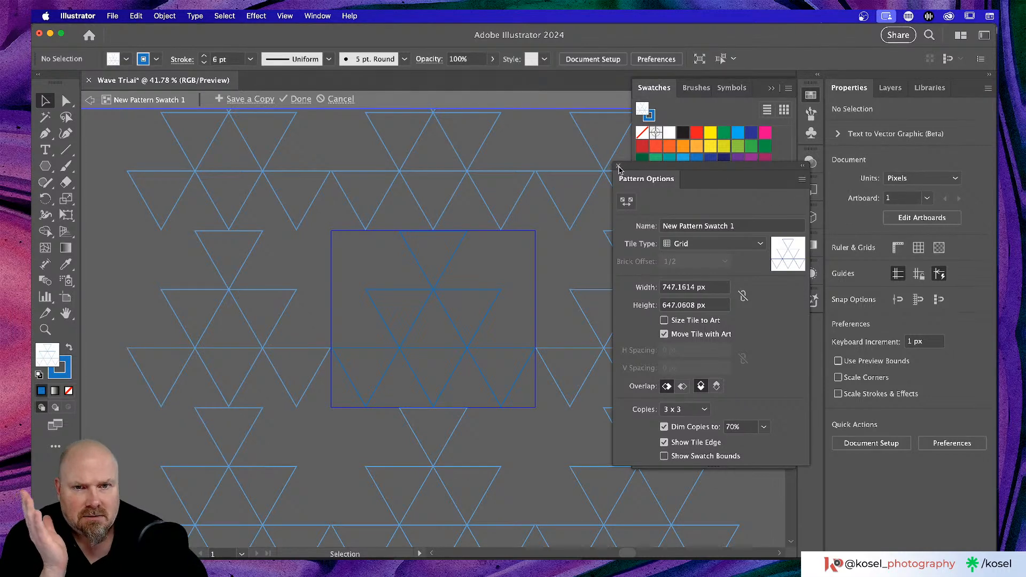
click(619, 169)
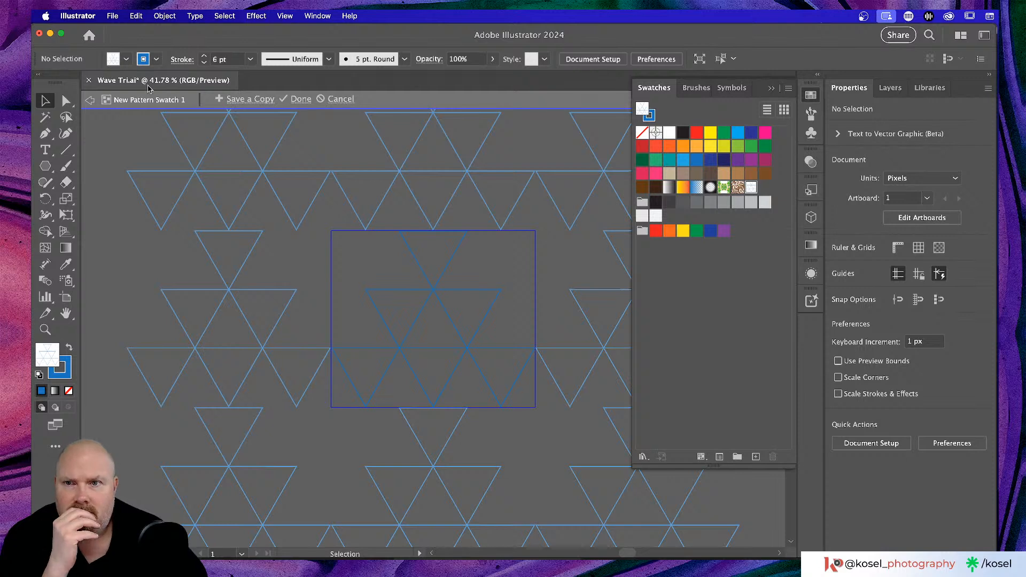
click(335, 100)
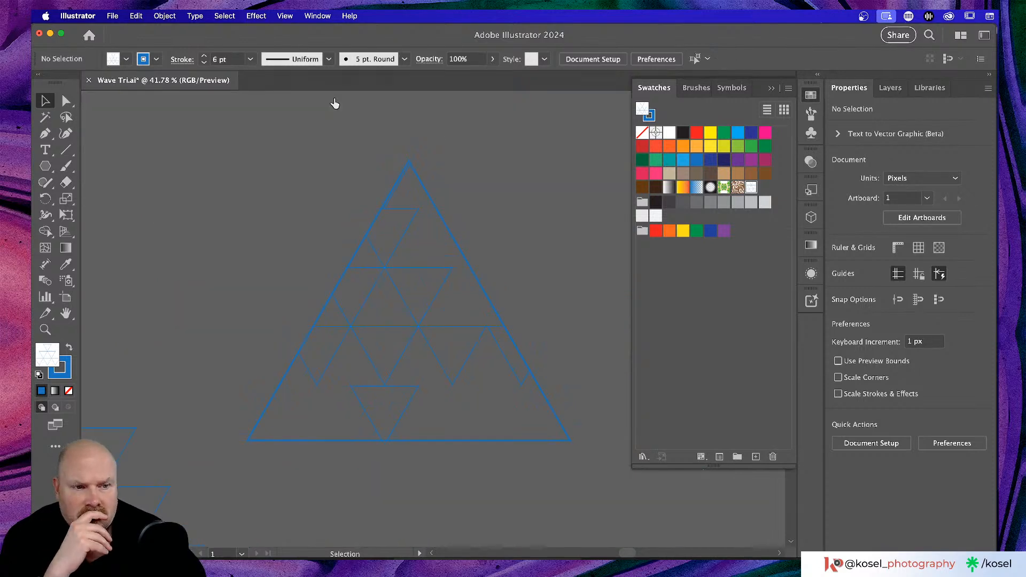
- Select the pattern-filled triangle and highlight its topmost <Polygon> entry in the Triangle layer
click(404, 270)
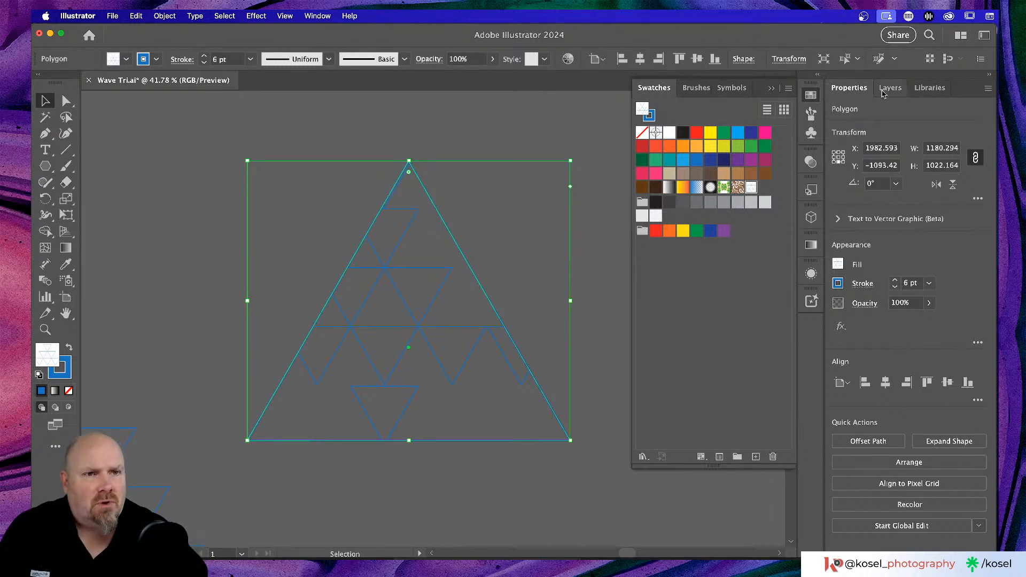
click(890, 88)
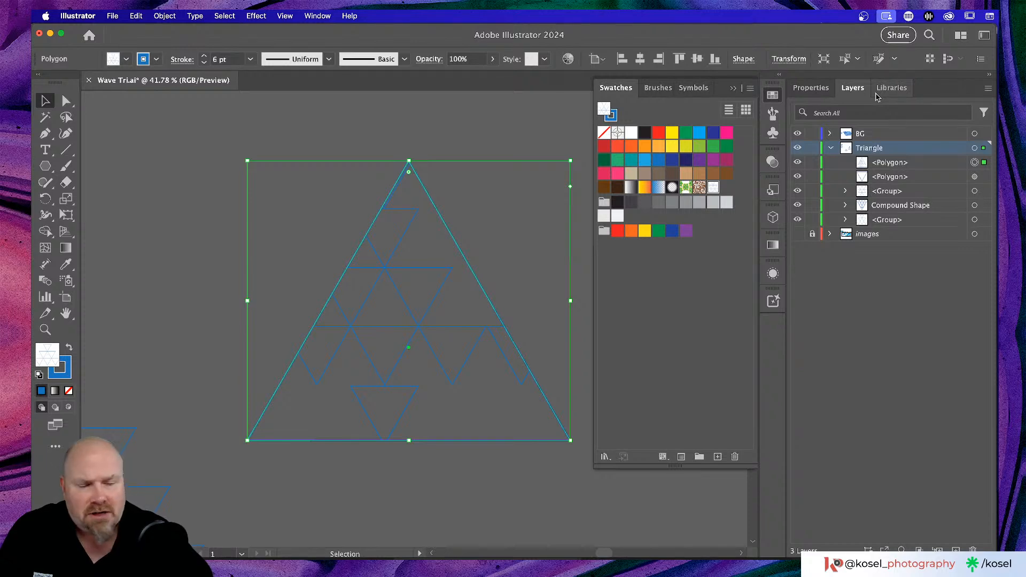
click(868, 164)
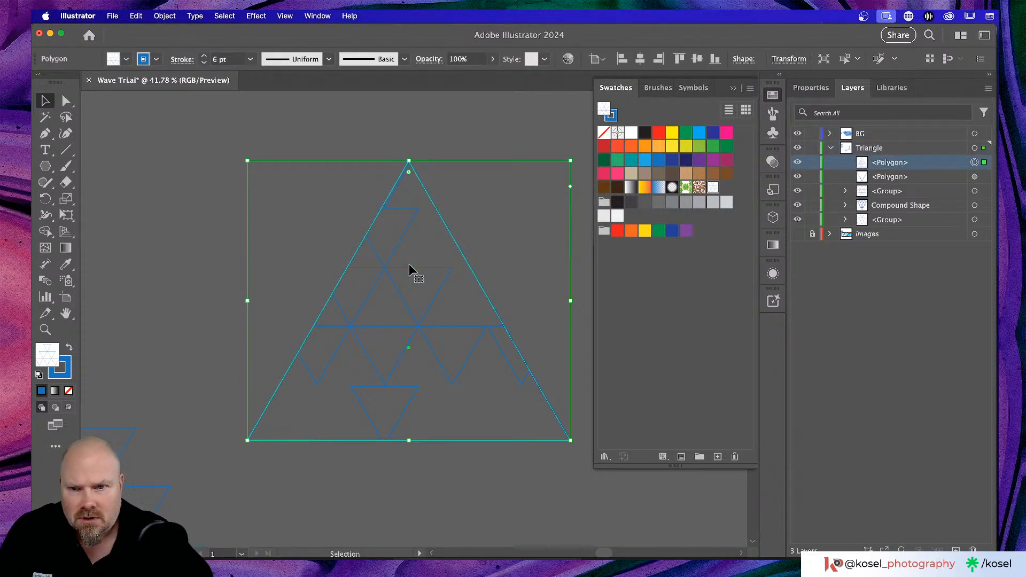
- Move the triangle about 16 px right and 72 px up with the Direct Selection tool, and deselect it
click(66, 100)
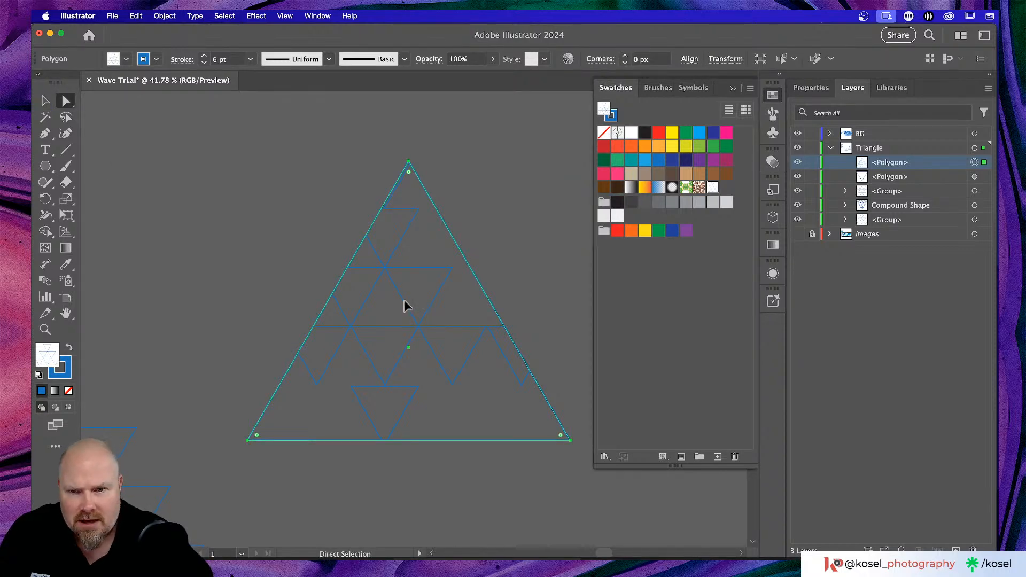
mouse_move(406, 304)
mouse_down()
mouse_move(424, 311)
mouse_move(409, 286)
mouse_up()
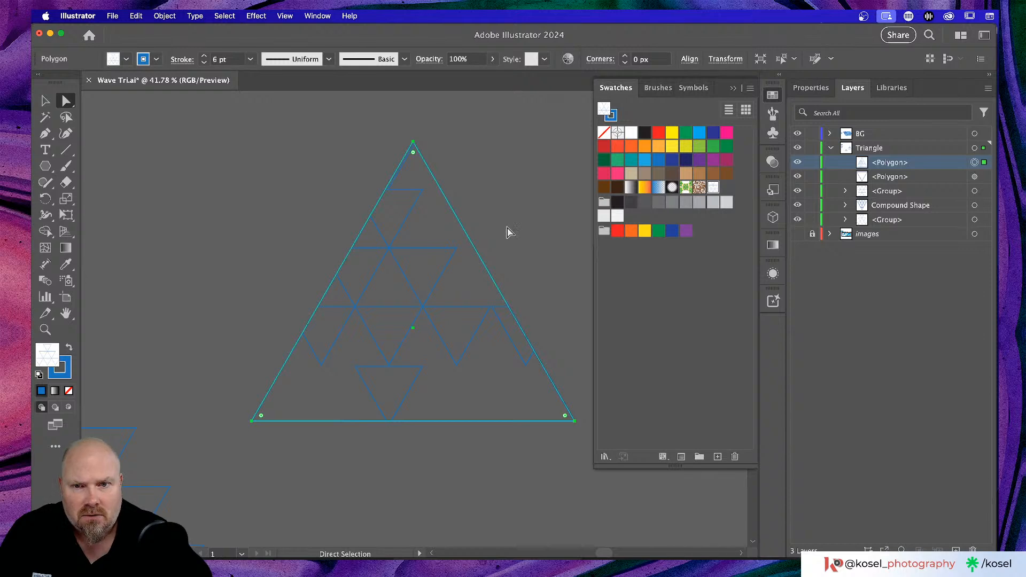
click(445, 291)
click(45, 100)
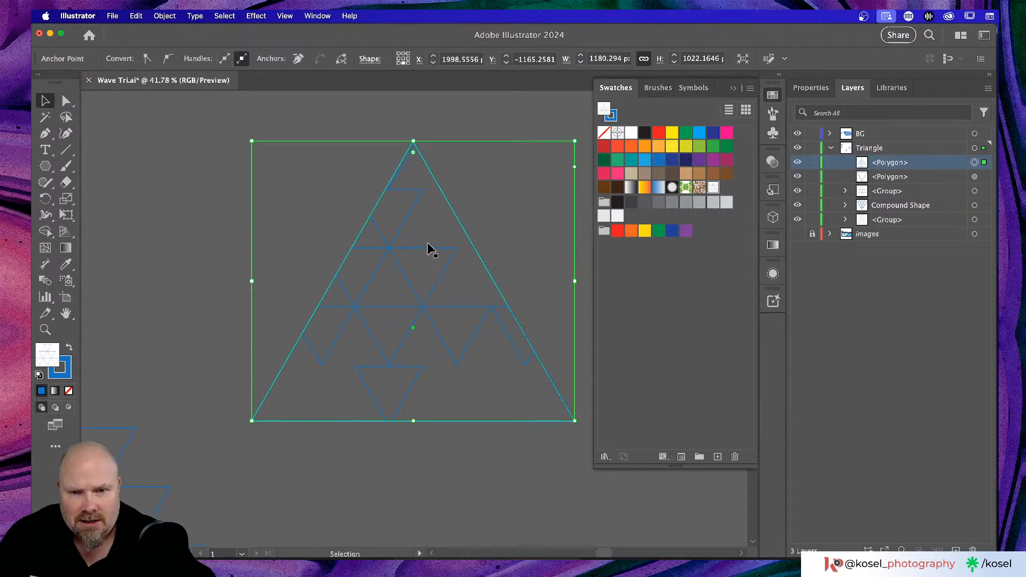
scroll(432, 249, left, 3)
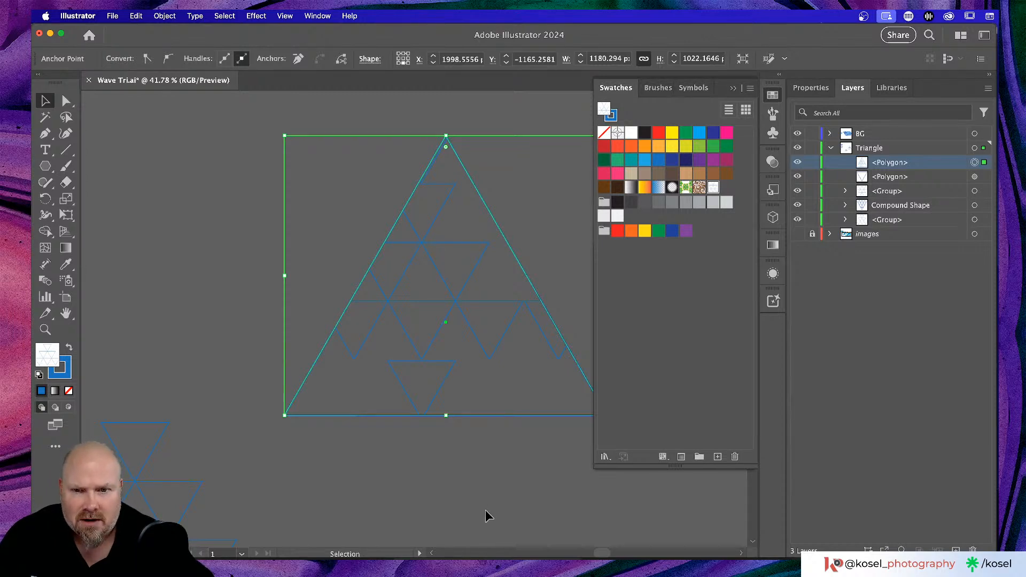
click(499, 411)
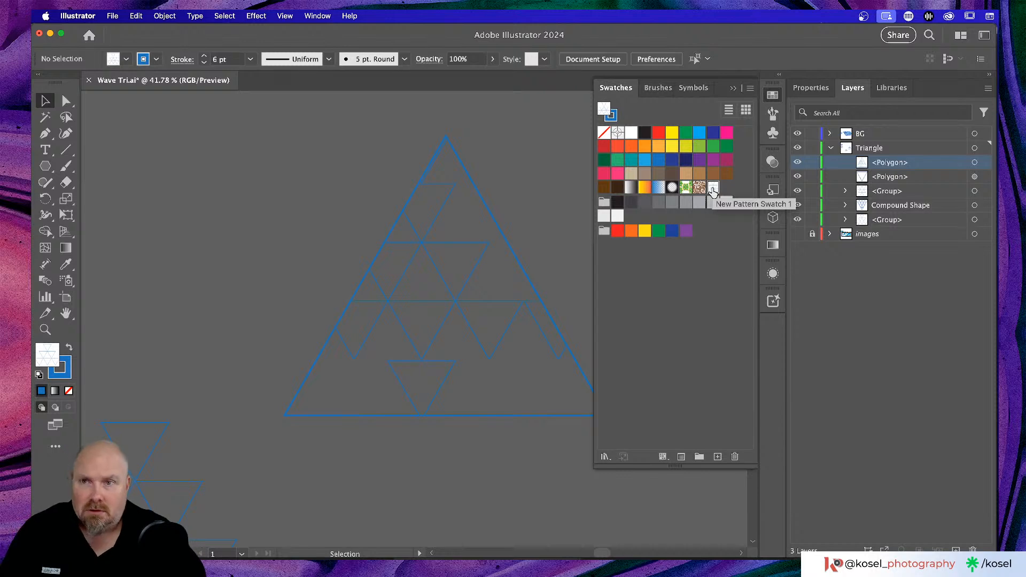
- Save the document and select the large upright triangle with the pattern fill
key(a)
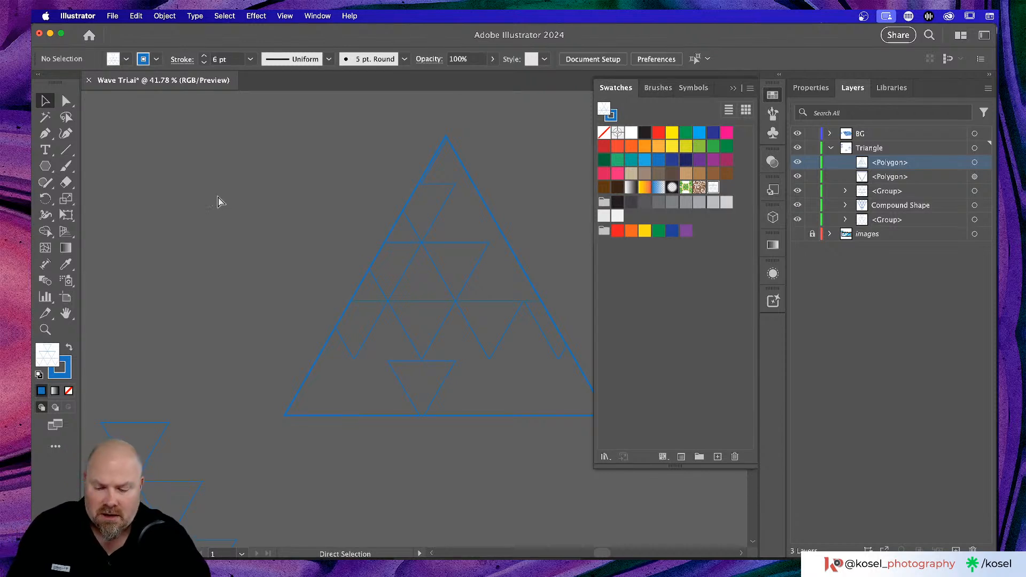
key(super+s)
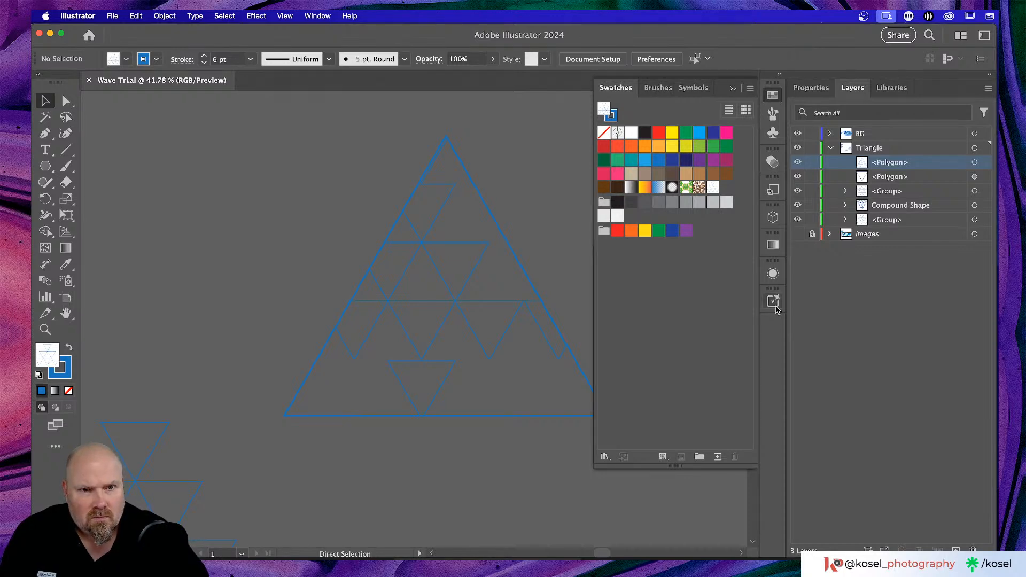
click(447, 235)
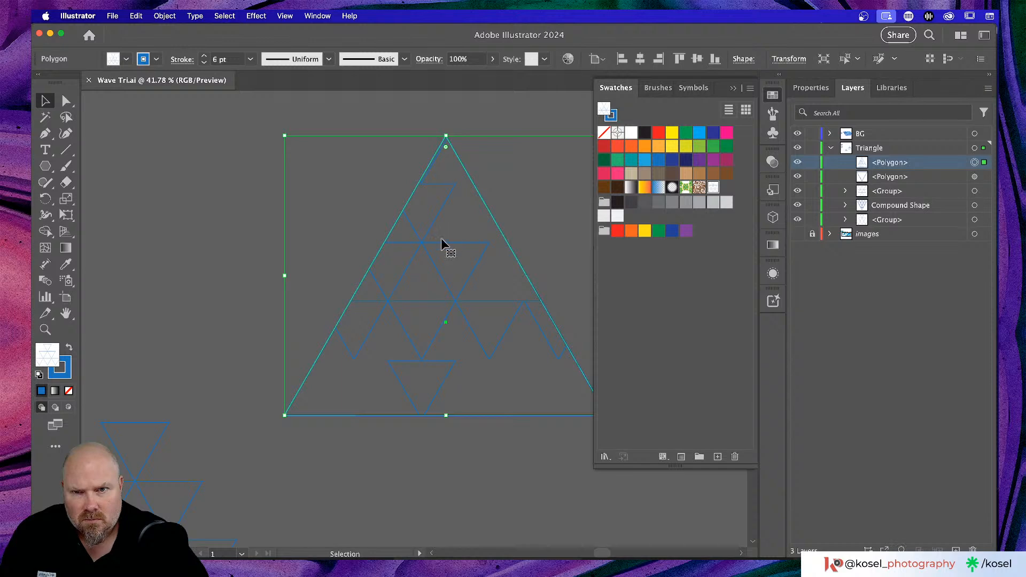
scroll(440, 236, right, 3)
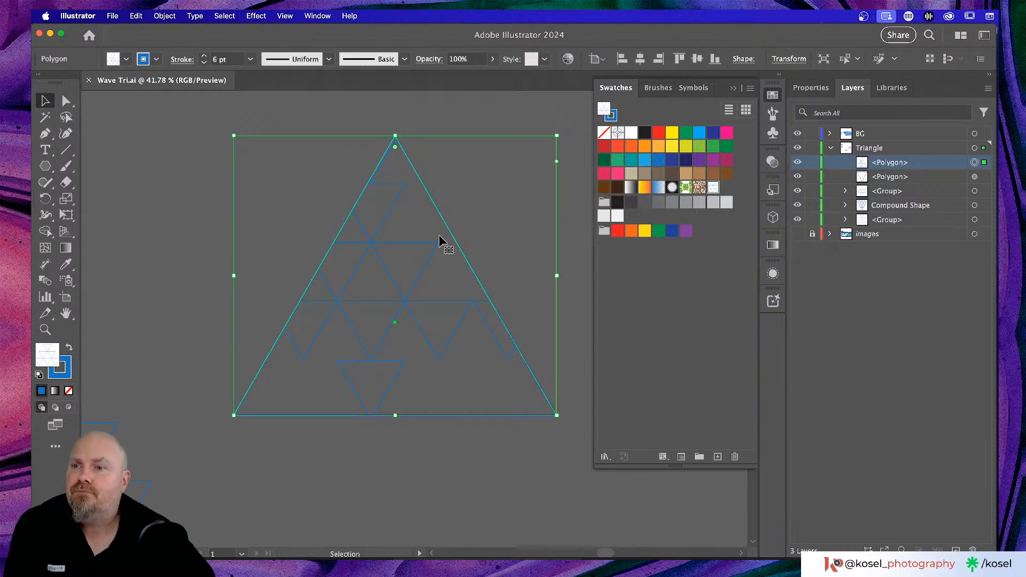
- Examine the Pattern Options of New Pattern Swatch 1 and close them
click(286, 16)
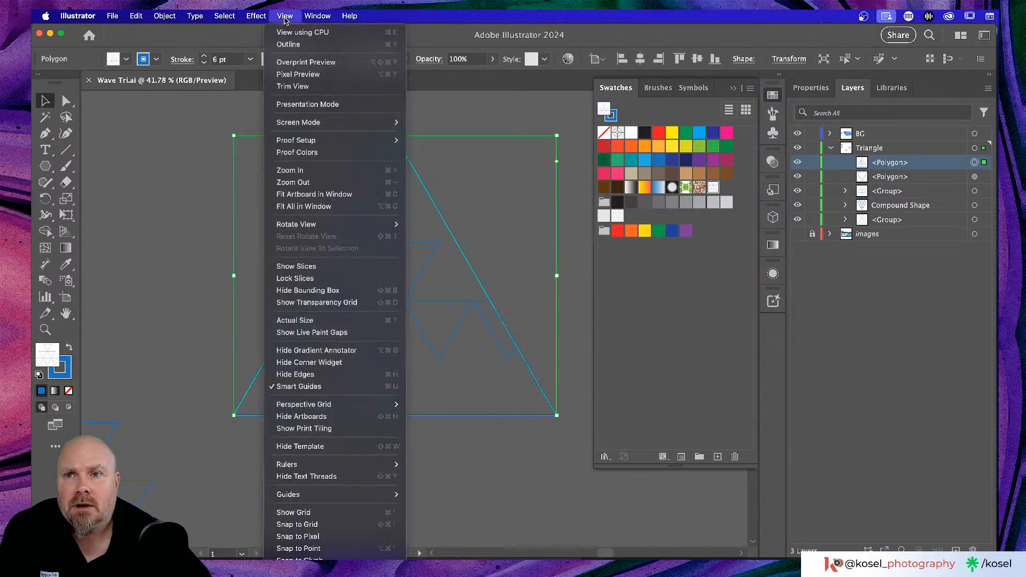
mouse_move(321, 16)
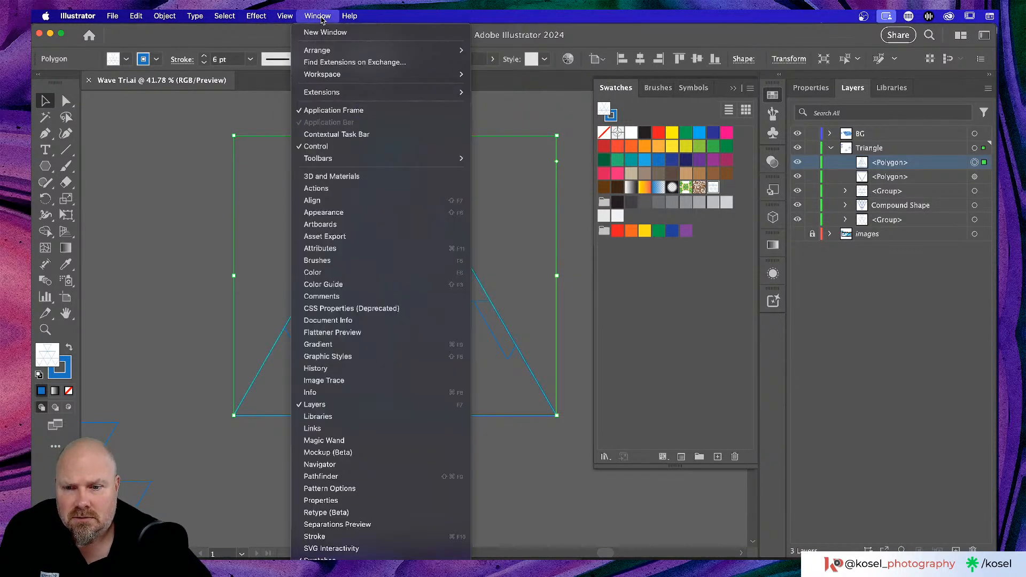
click(354, 488)
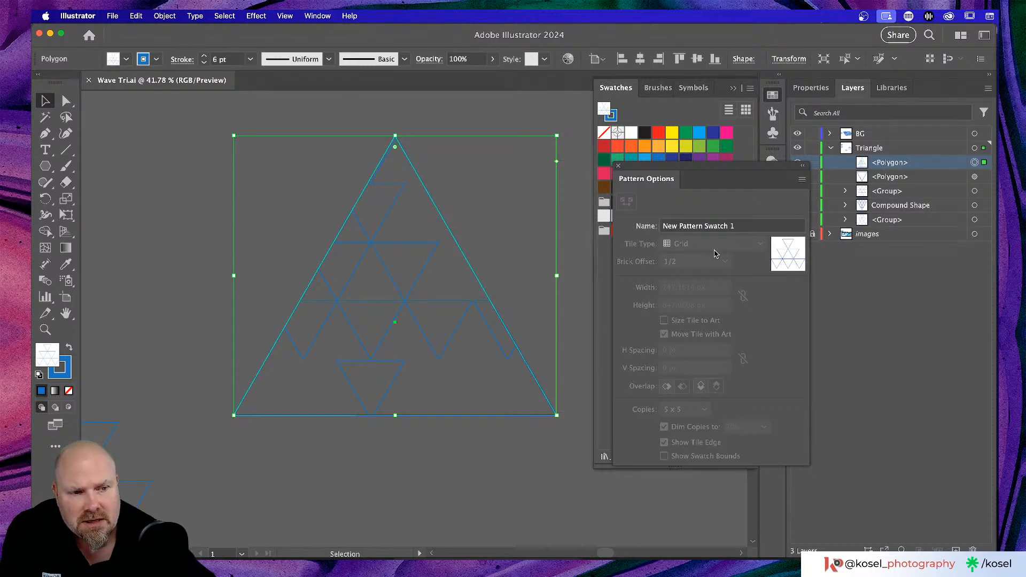
click(618, 165)
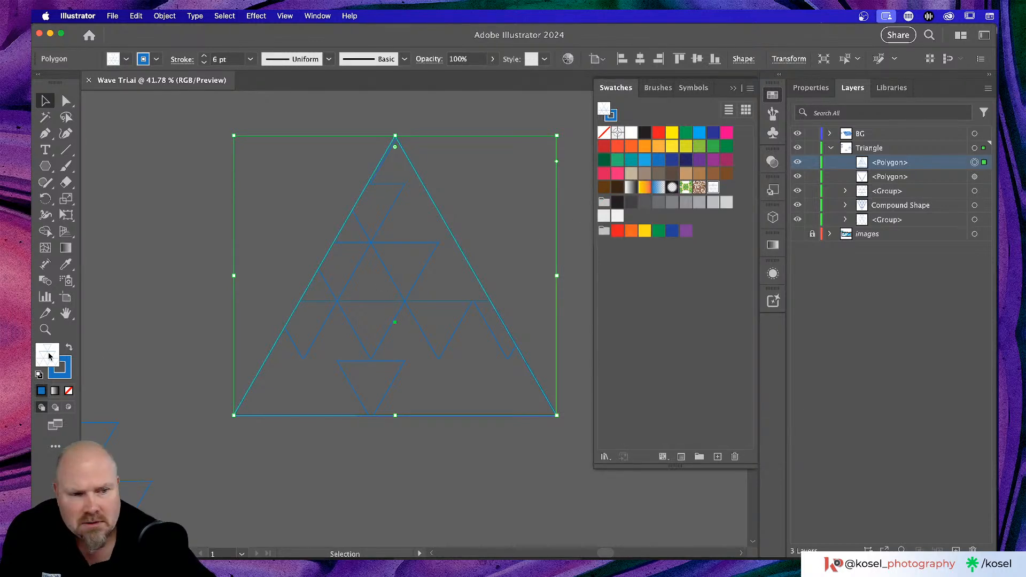
- Reposition the pattern-filled triangle slightly and scale it down proportionally to about 851 × 737 px
click(288, 254)
scroll(288, 254, down, 3)
click(291, 252)
key(super+minus)
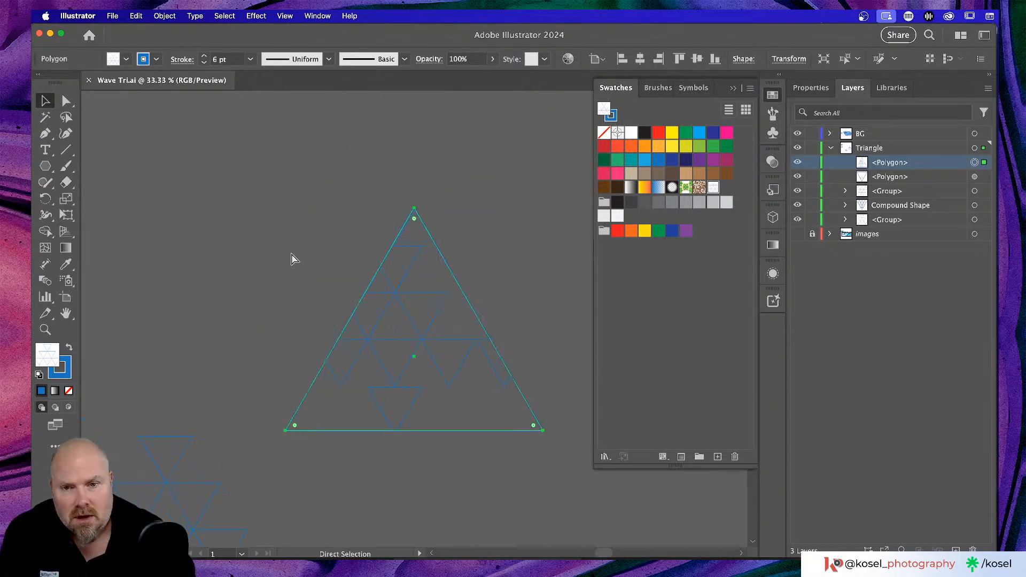
key(super+minus)
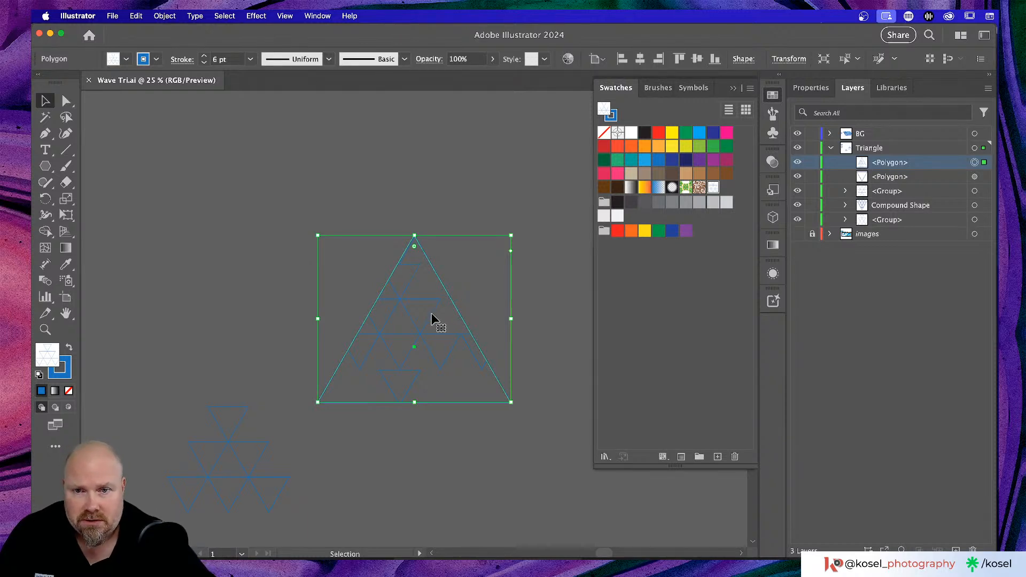
drag(509, 399, 484, 371)
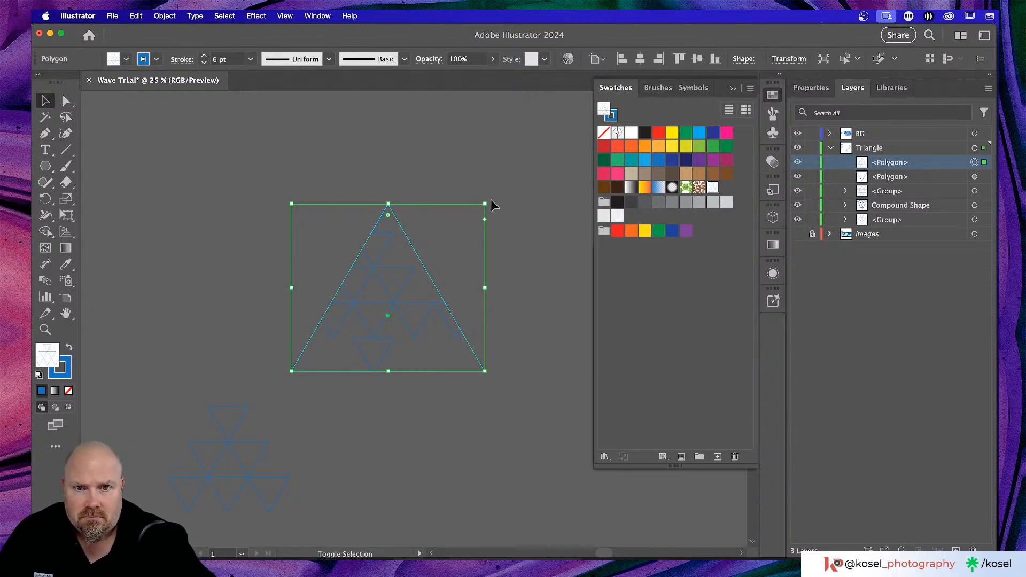
drag(485, 204, 412, 250)
- Center the pattern-filled triangle horizontally on the artboard
click(811, 88)
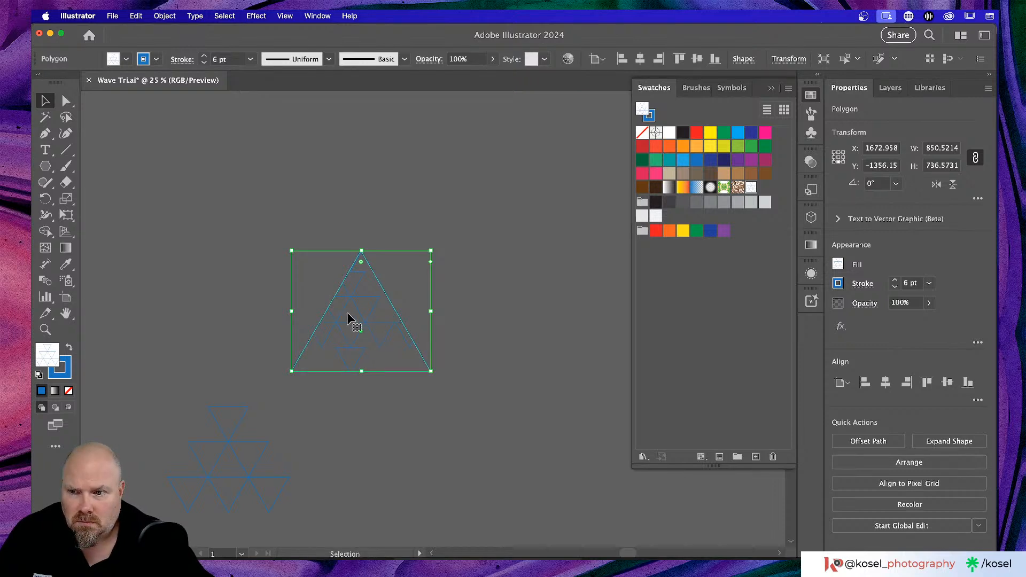
click(884, 383)
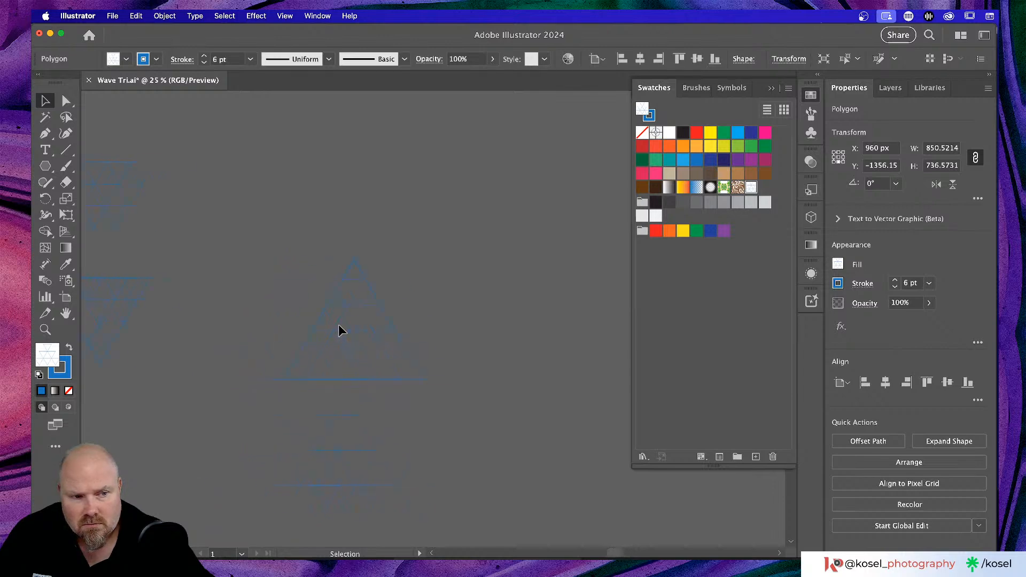
scroll(338, 324, down, 5)
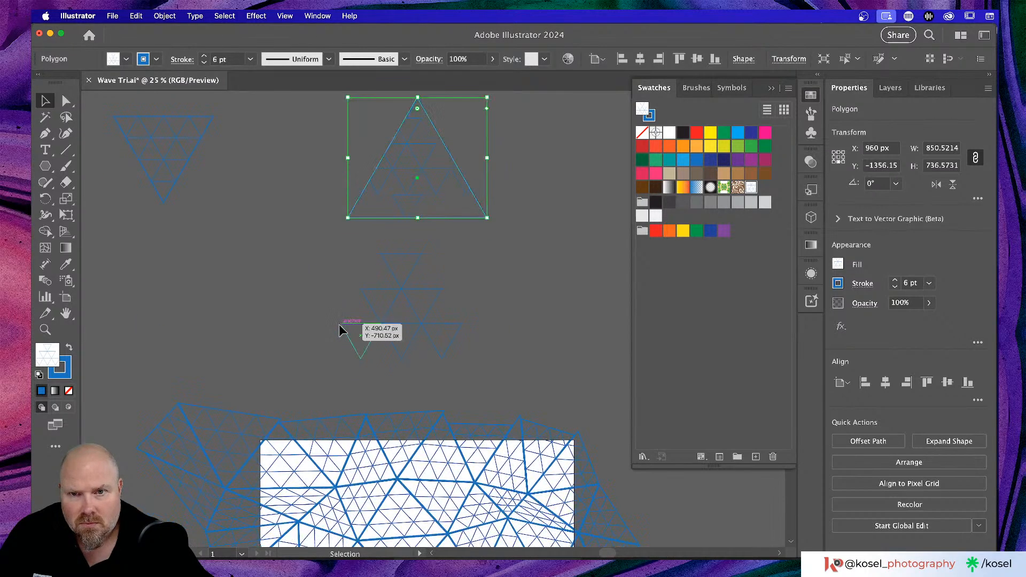
scroll(341, 329, down, 3)
scroll(341, 329, up, 3)
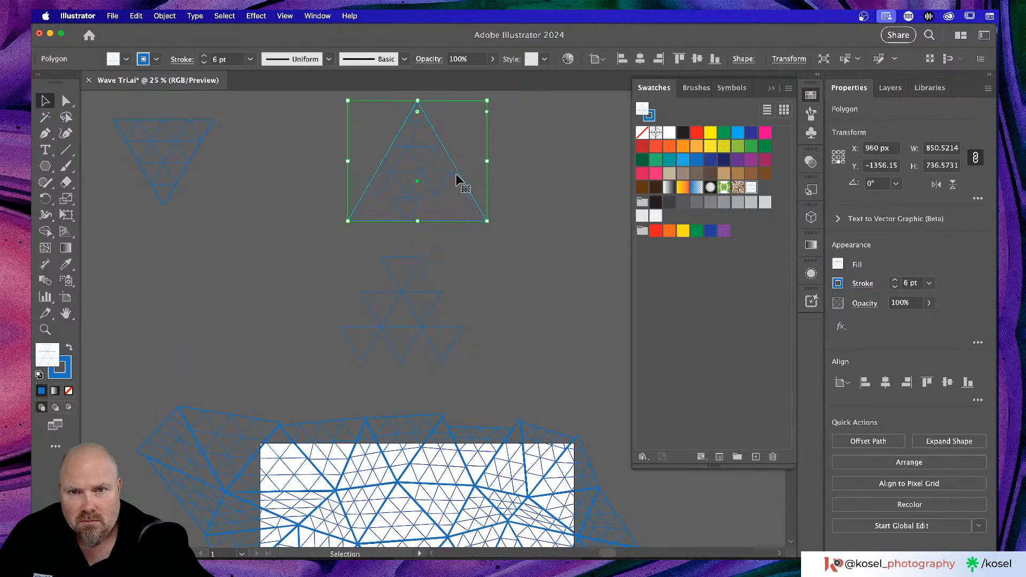
- Move the triangle to the right of the small-triangle cluster and scale it down to about 509 × 441 px
drag(460, 179, 569, 324)
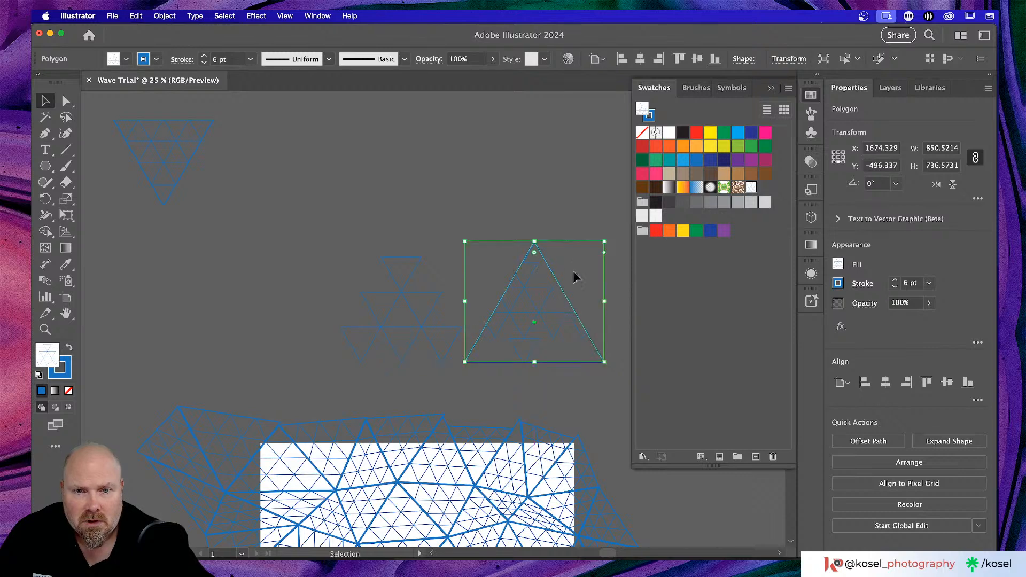
drag(604, 241, 548, 290)
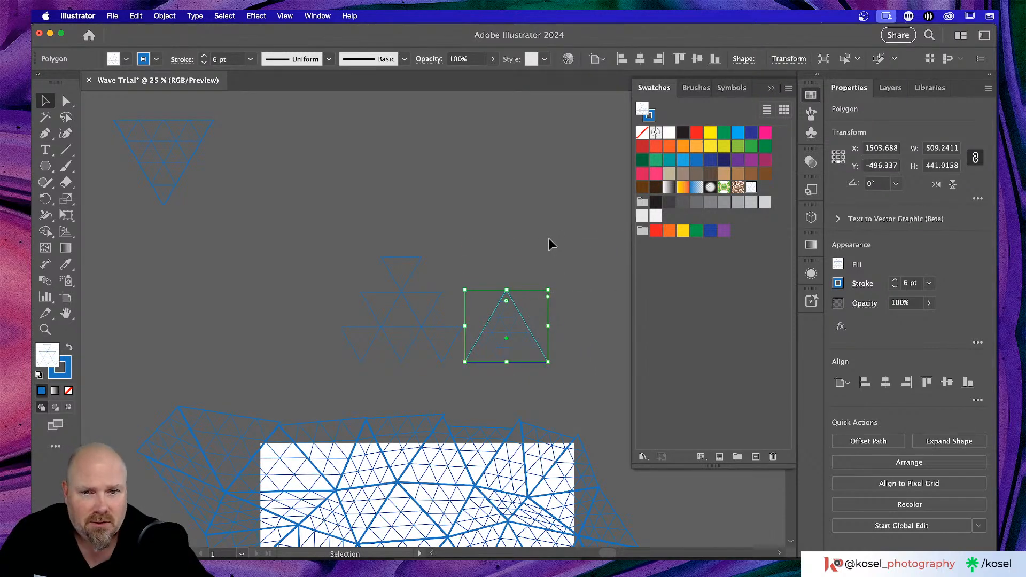
scroll(545, 241, right, 4)
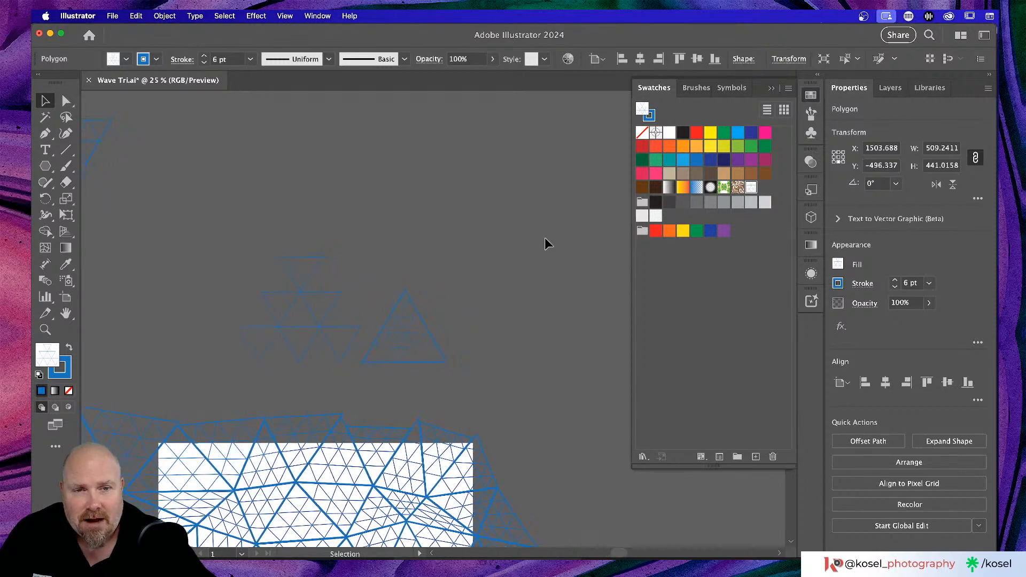
drag(415, 331, 466, 322)
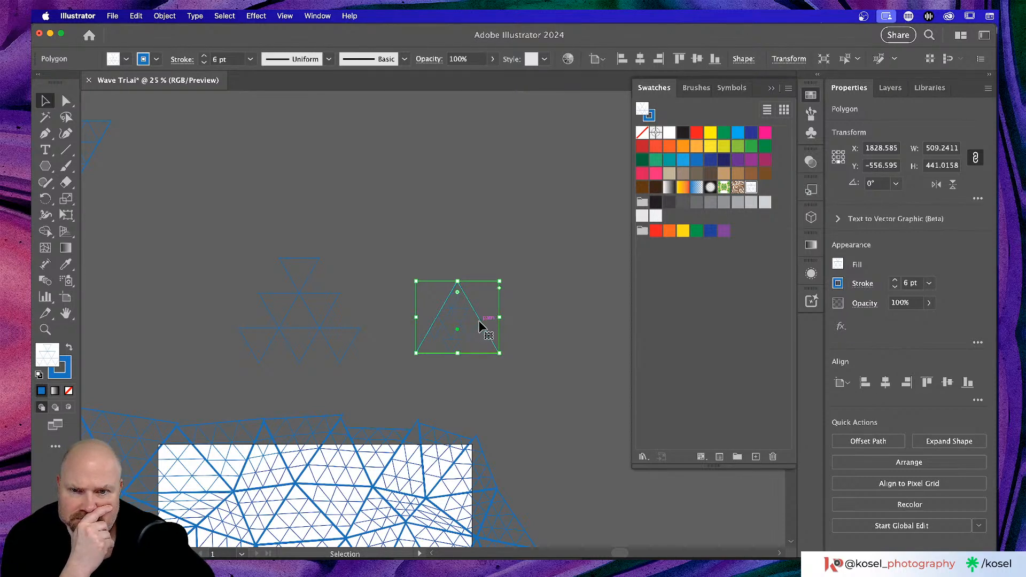
- Duplicate the pattern-filled triangle and place the copy to the right of the original
scroll(479, 320, right, 1)
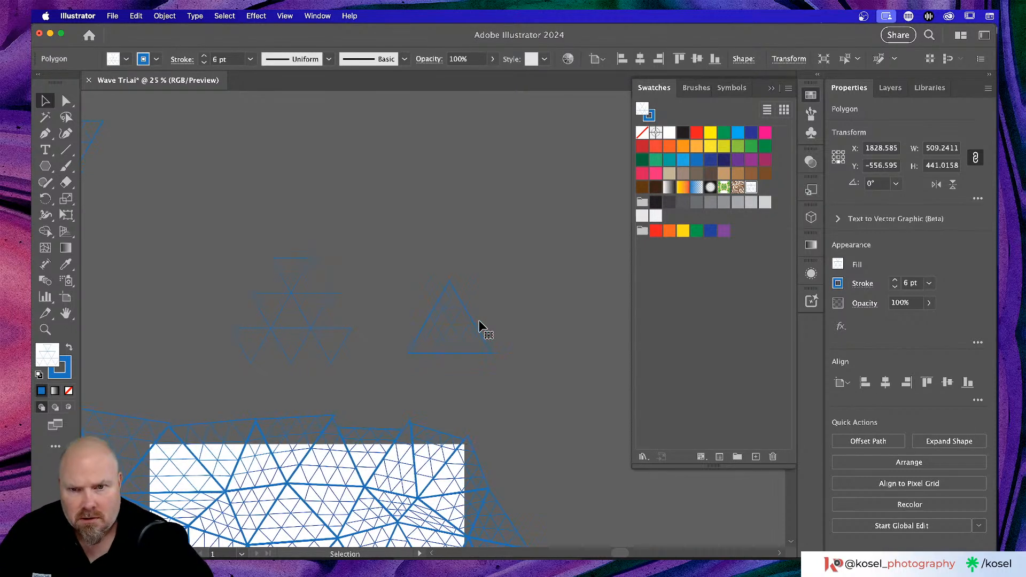
click(573, 281)
scroll(506, 308, right, 8)
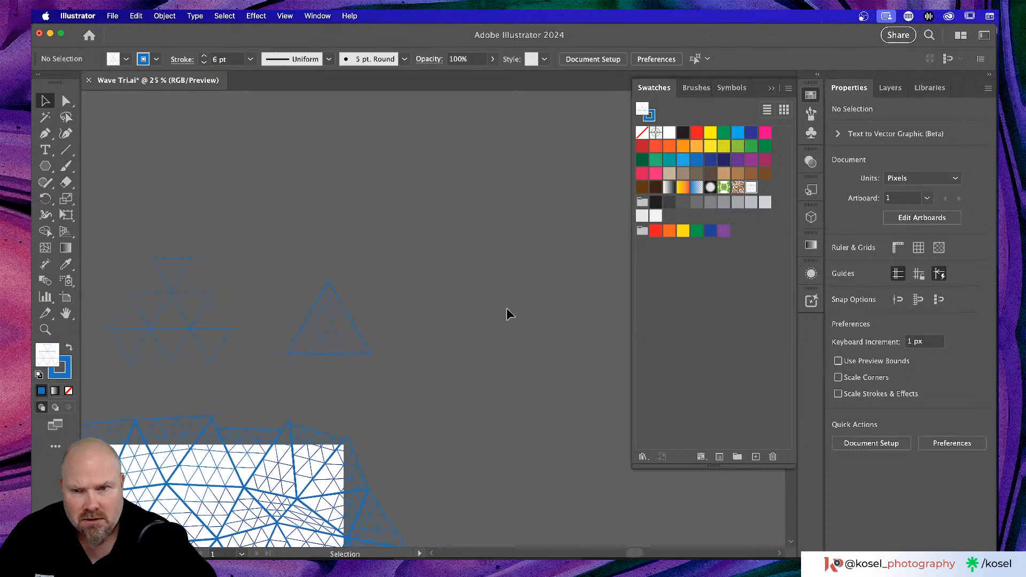
click(341, 328)
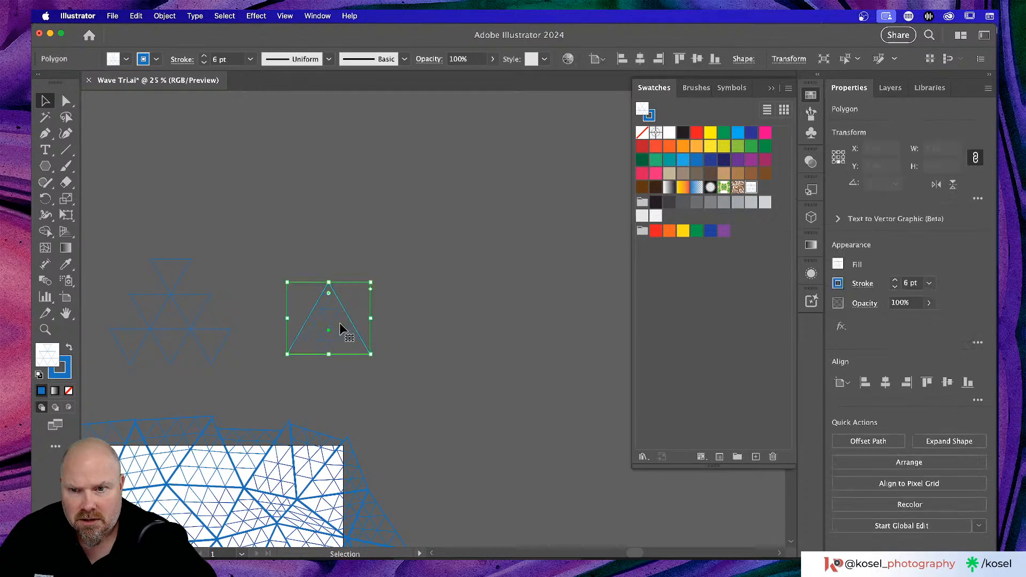
drag(342, 327, 481, 321)
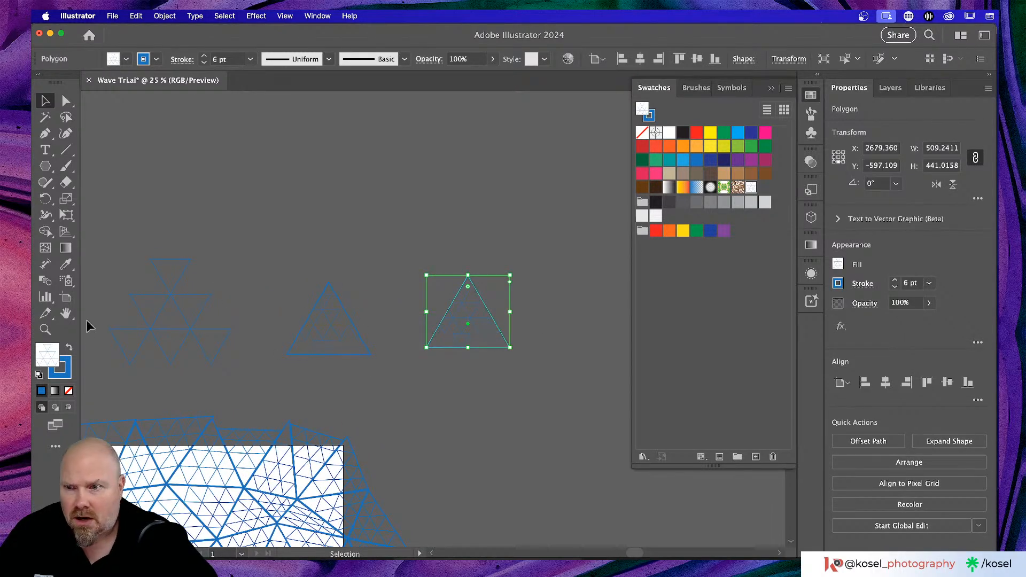
- Remove the duplicate triangle's fill, keeping its stroke, and fill it with New Pattern Swatch 1
double_click(47, 352)
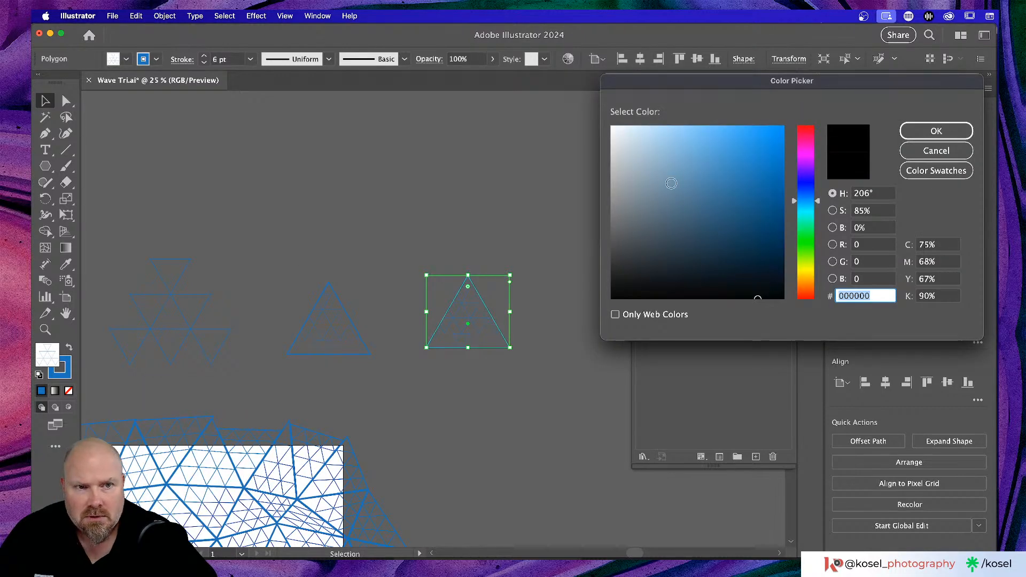
click(908, 152)
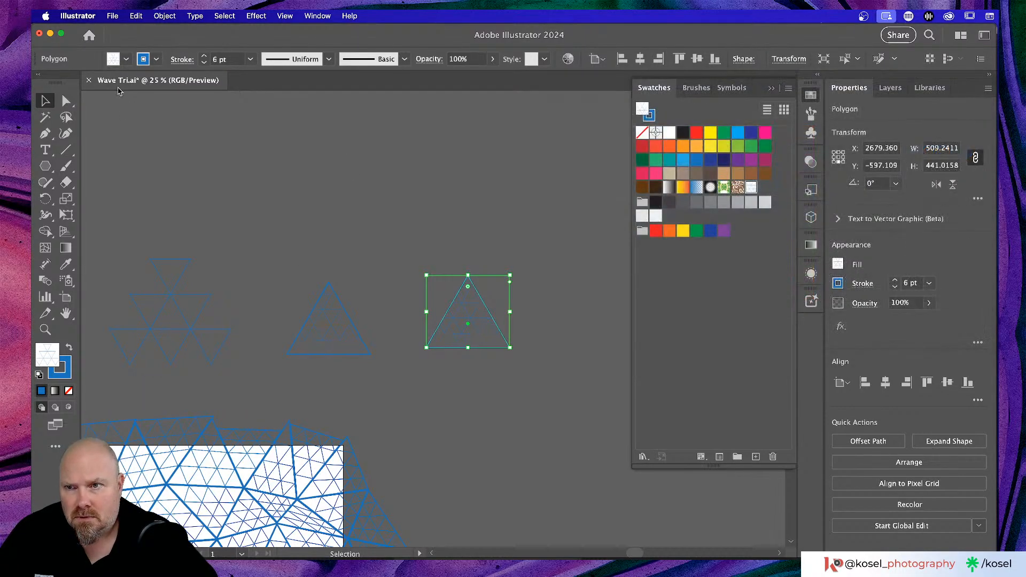
click(127, 59)
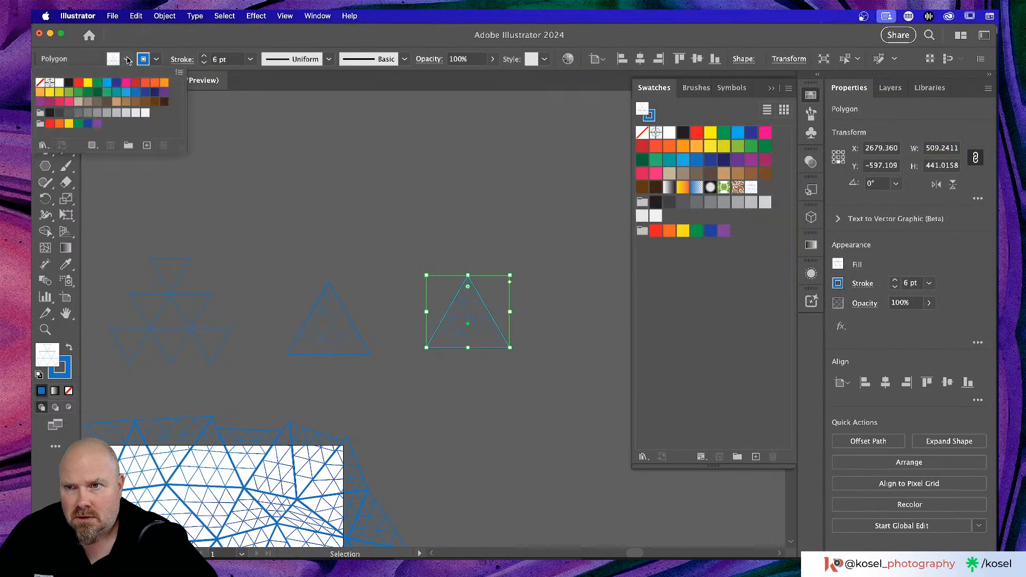
click(40, 82)
click(349, 237)
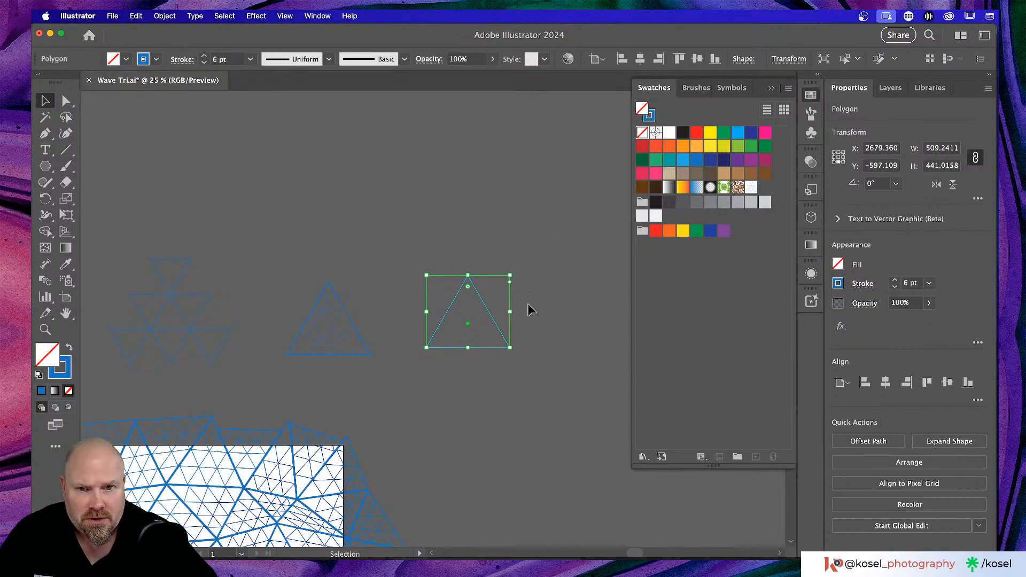
click(554, 291)
drag(547, 332, 481, 383)
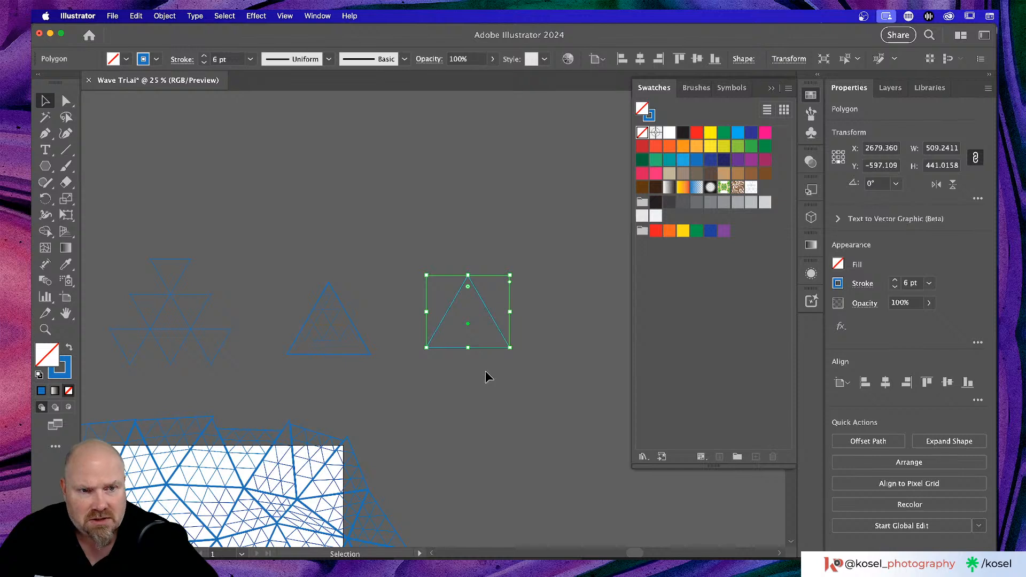
click(751, 188)
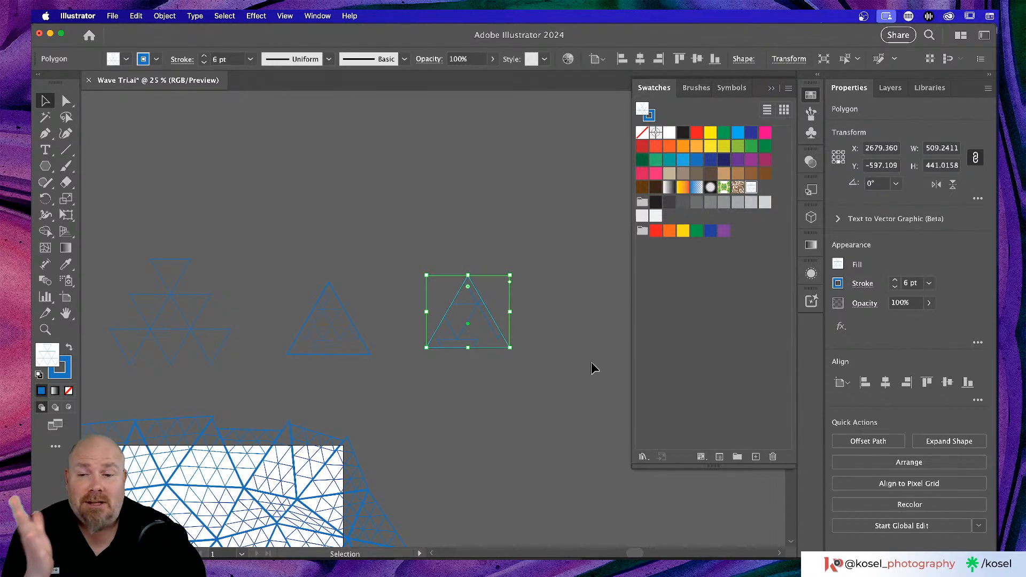
- Examine how the small-triangle pattern lies inside the distorted triangle mesh covering the artboard
scroll(582, 380, down, 4)
scroll(582, 381, left, 1)
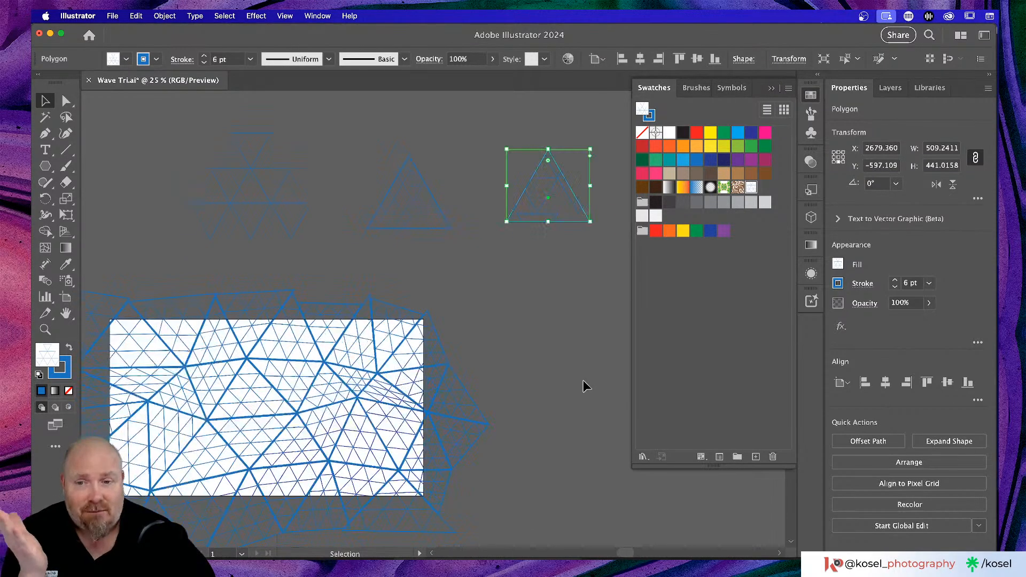
scroll(502, 283, left, 3)
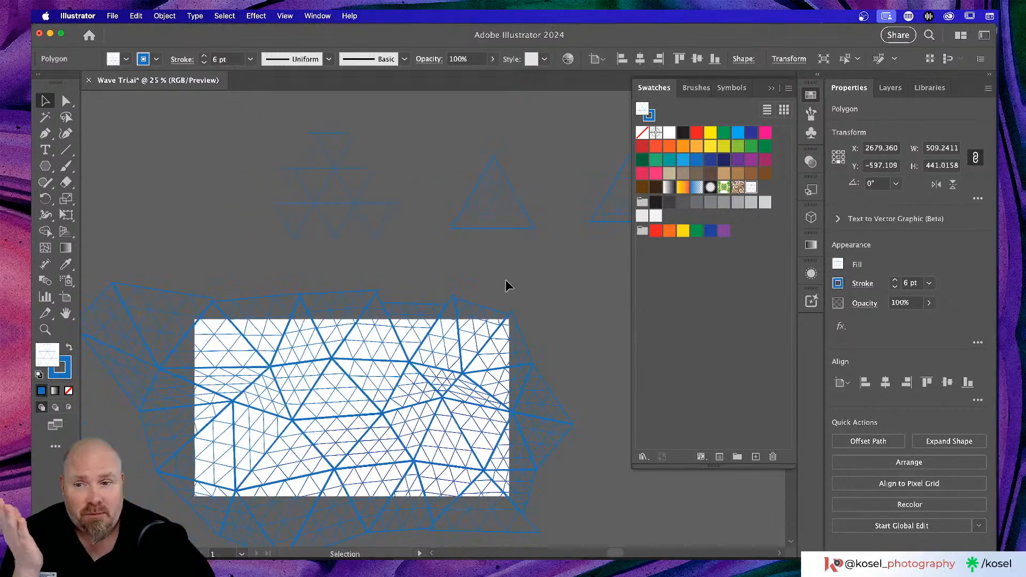
scroll(483, 327, down, 4)
scroll(483, 330, up, 4)
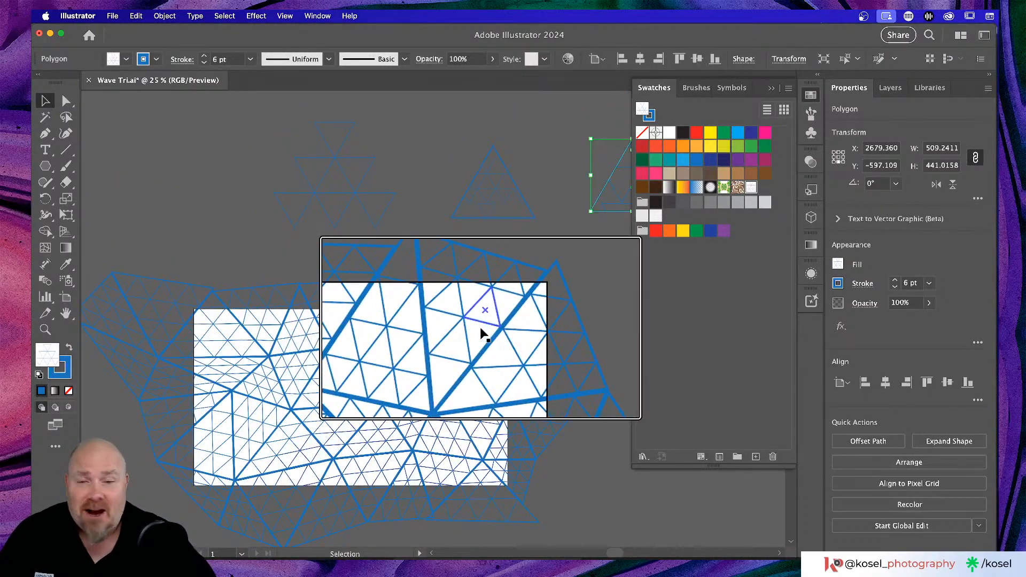
scroll(571, 275, right, 5)
scroll(572, 276, up, 3)
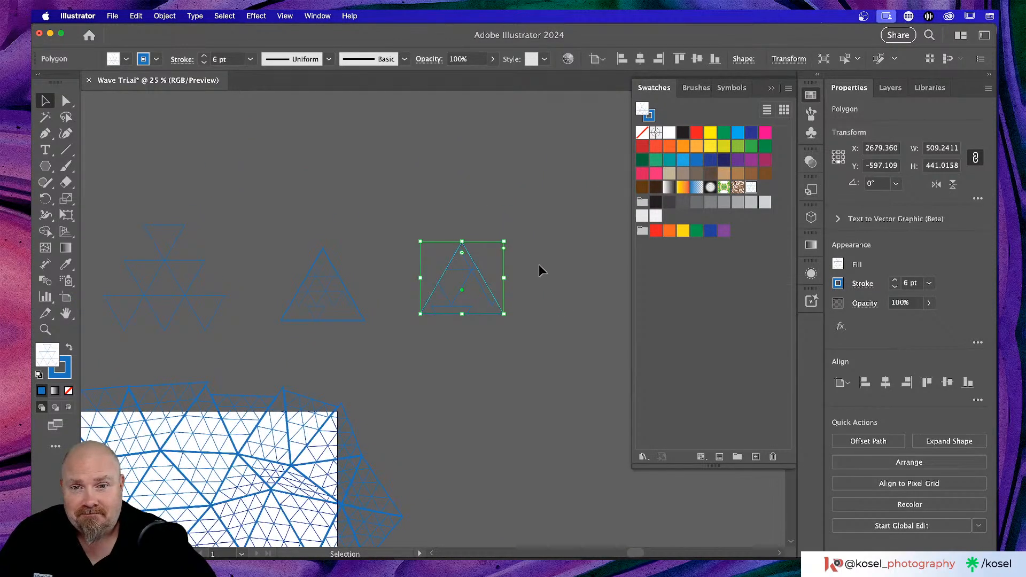
- Stretch the duplicate triangle by moving only its apex anchor point up to about X 2710, Y -1716 px
click(65, 100)
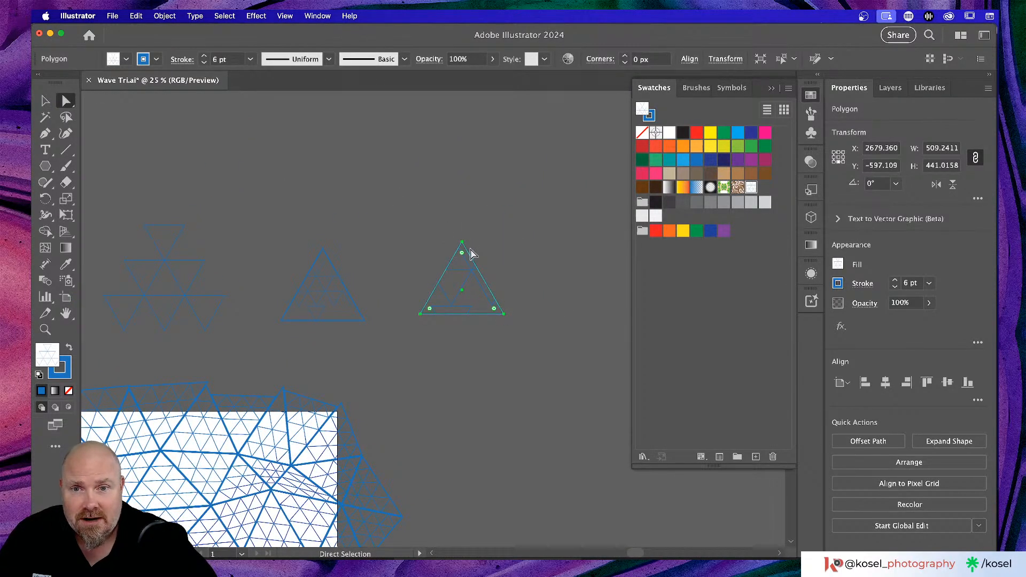
drag(462, 244, 468, 134)
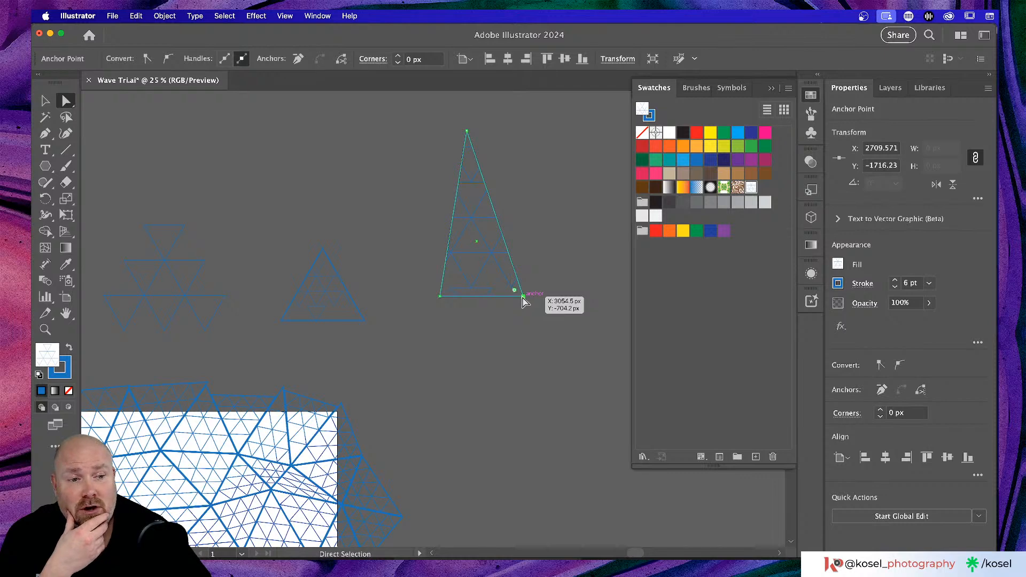
- Reshape the duplicate triangle's base, moving its left corner to about X 2265, Y -793 px and right corner to about X 3242, Y -739 px
drag(522, 296, 594, 310)
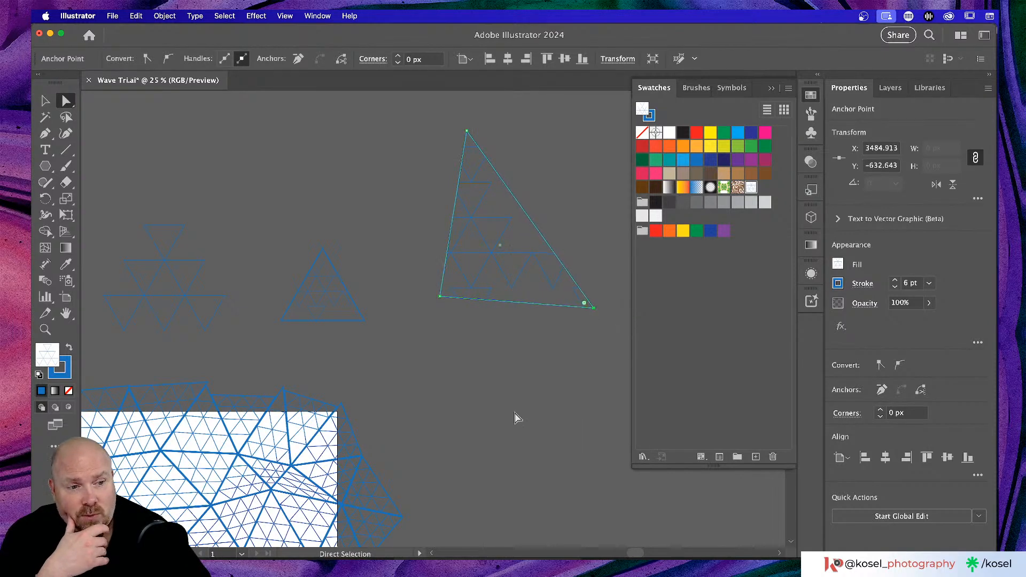
scroll(506, 440, right, 1)
scroll(506, 440, up, 3)
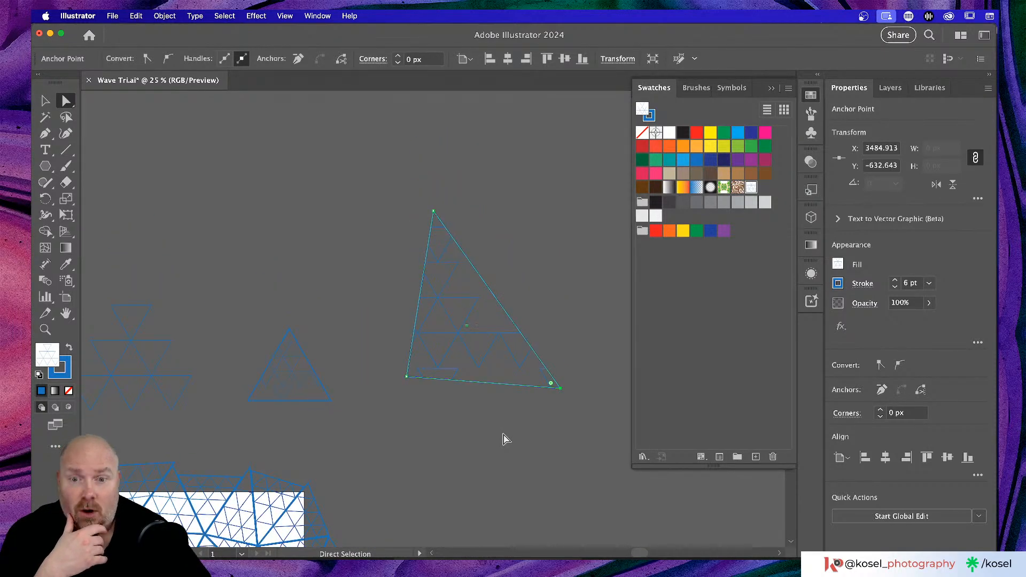
drag(406, 377, 361, 362)
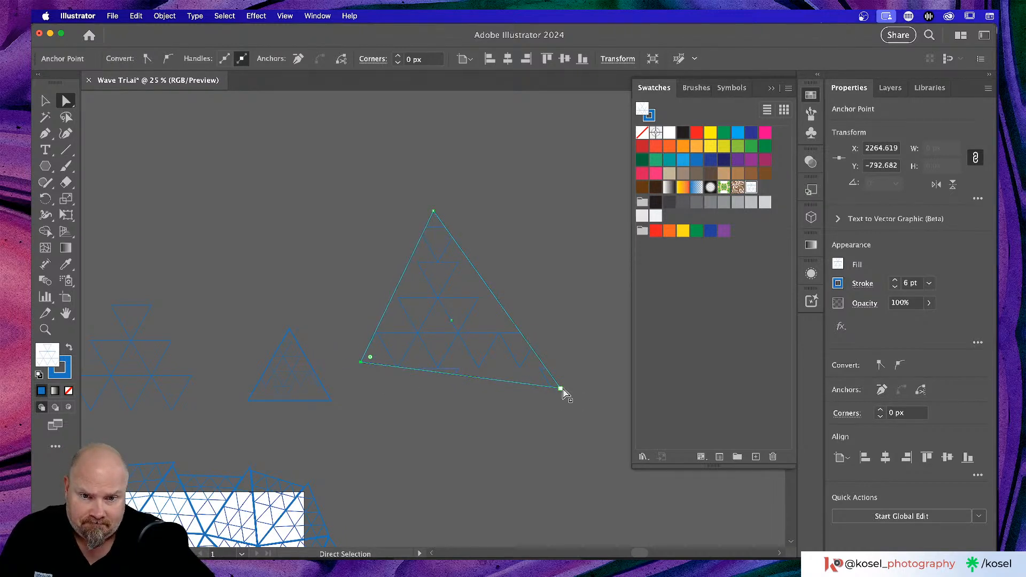
drag(559, 388, 520, 371)
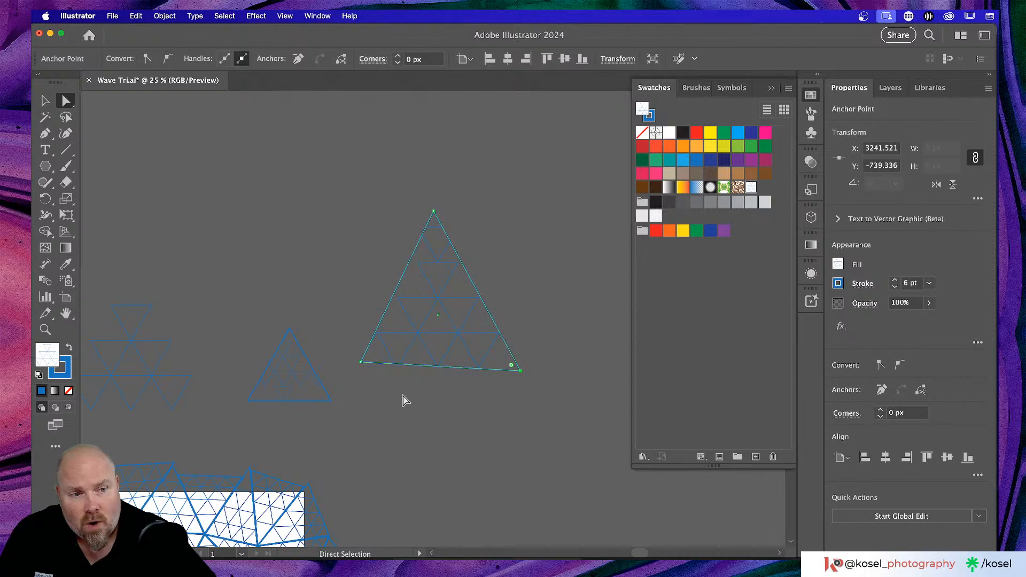
- Distort it into a large slanted triangle: left corner far up-left, apex about X 3632, Y -2286, lower corner about X 2988, Y -839 px
drag(360, 362, 137, 180)
drag(433, 211, 584, 119)
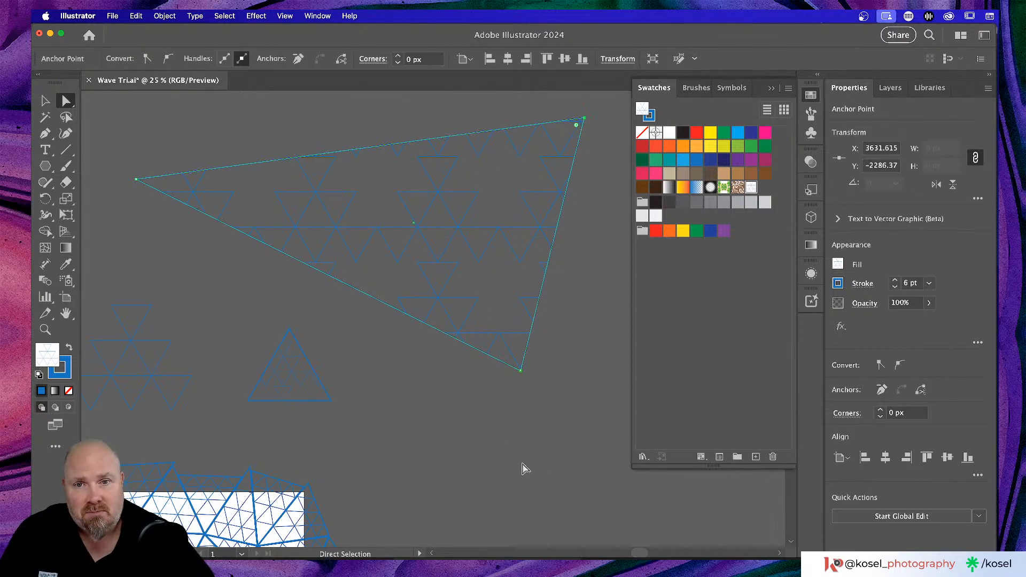
drag(521, 370, 479, 355)
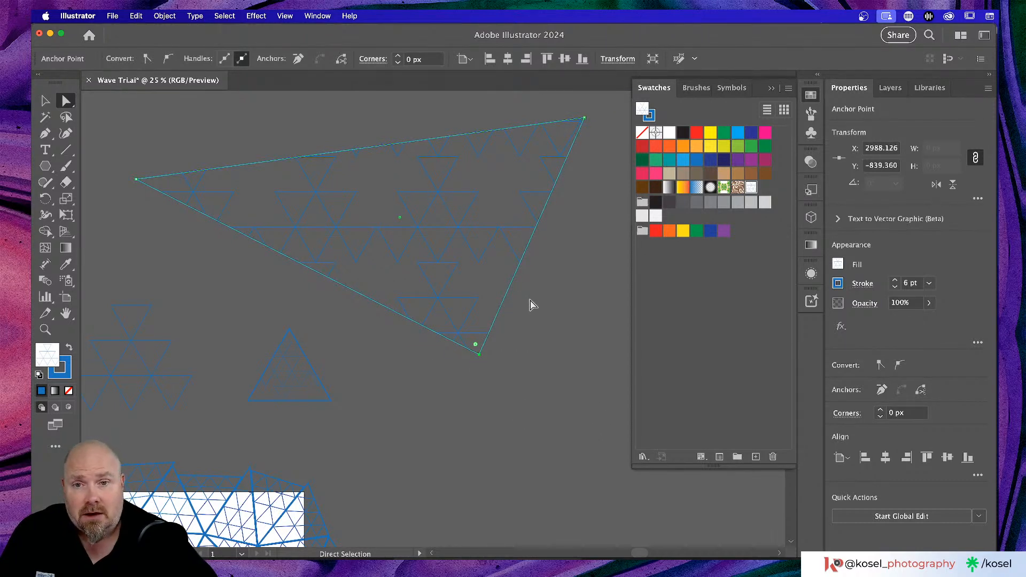
click(478, 354)
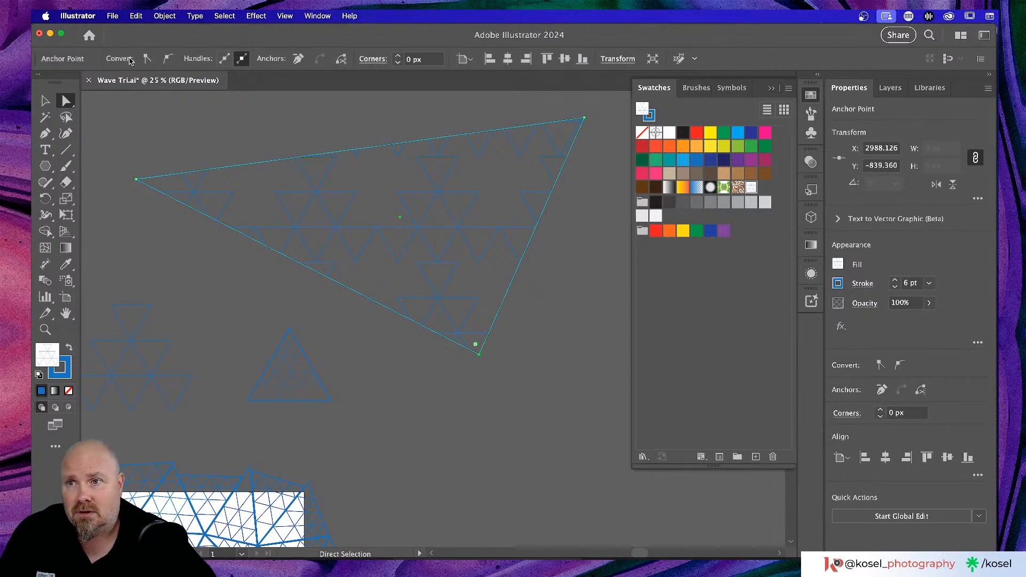
- Expand the distorted triangle's fill and stroke into separate artwork
click(112, 16)
mouse_move(180, 17)
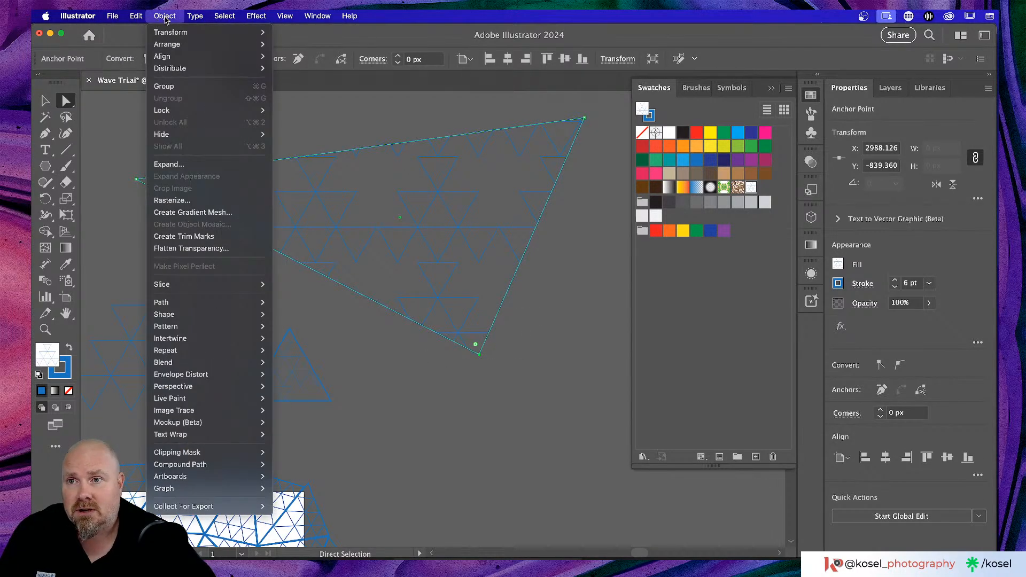
mouse_move(176, 110)
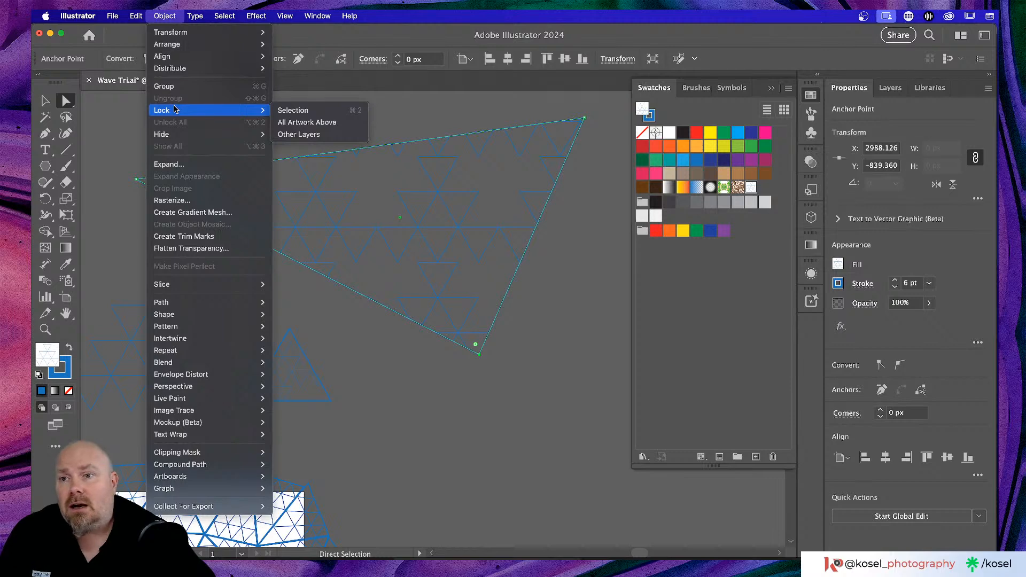
click(182, 165)
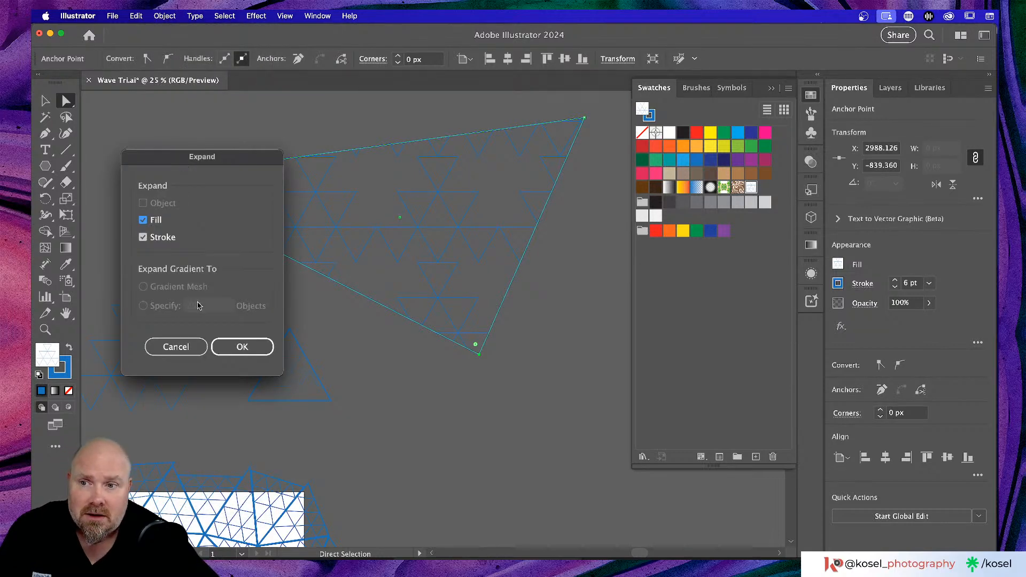
click(242, 347)
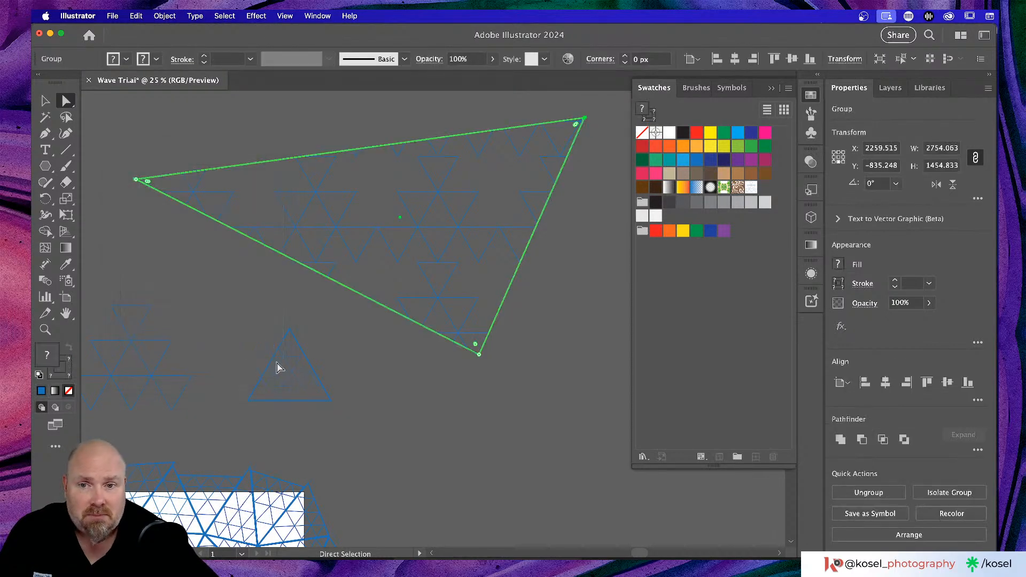
click(507, 340)
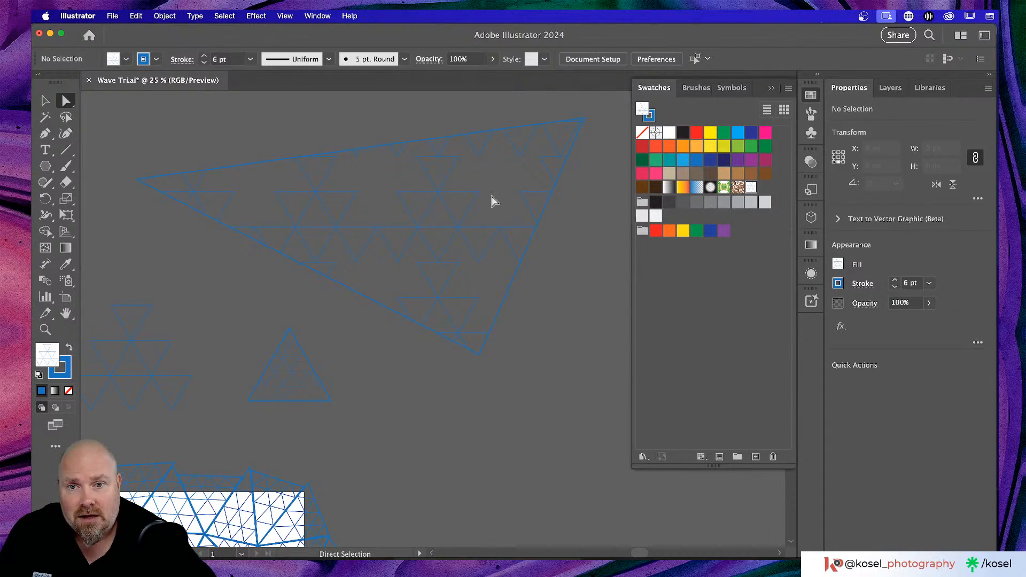
- Select parts of the expanded pattern, then move only the outline's outer left corner to about X 1109, Y -2336 px
click(417, 231)
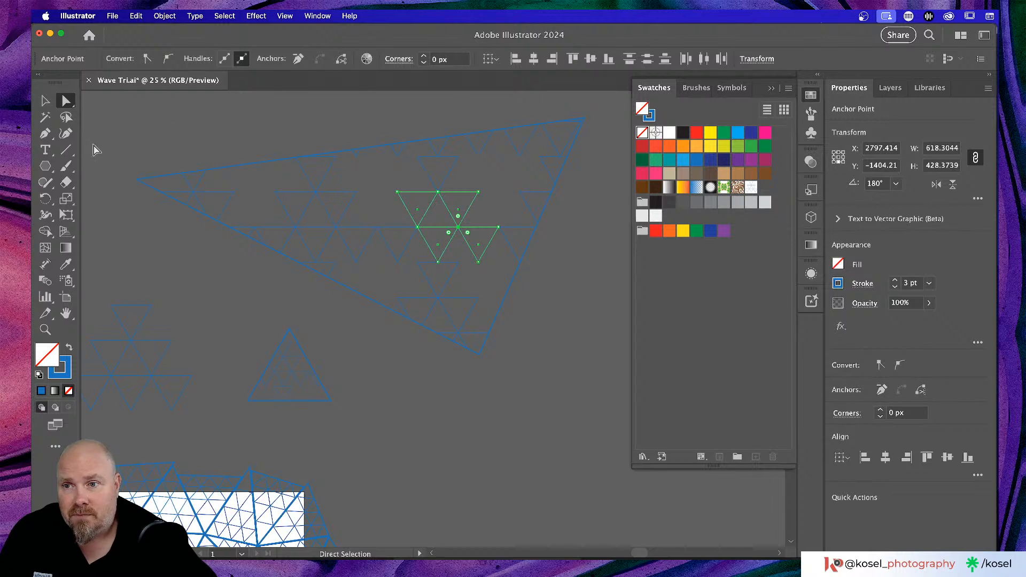
drag(581, 272, 315, 123)
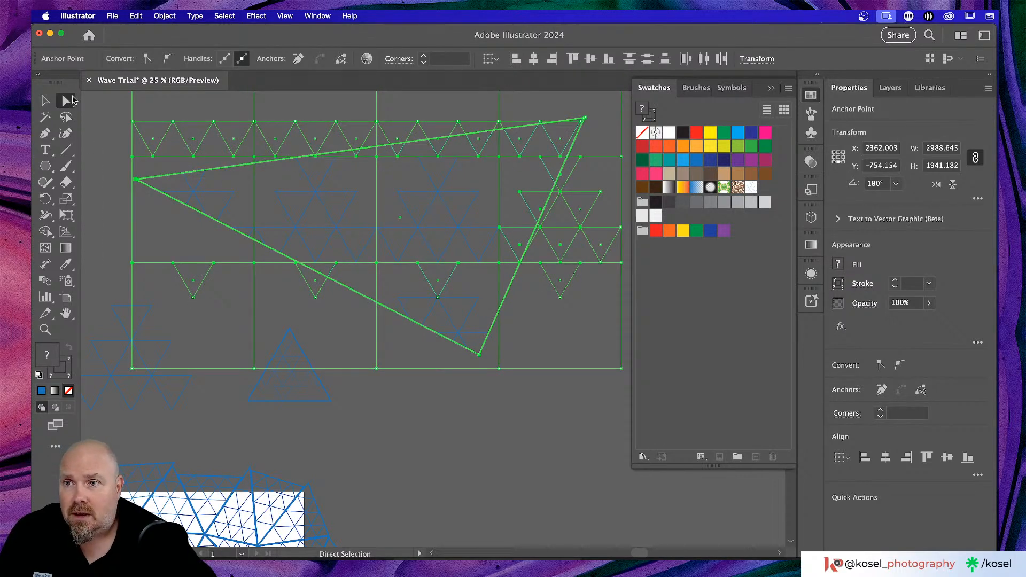
click(137, 182)
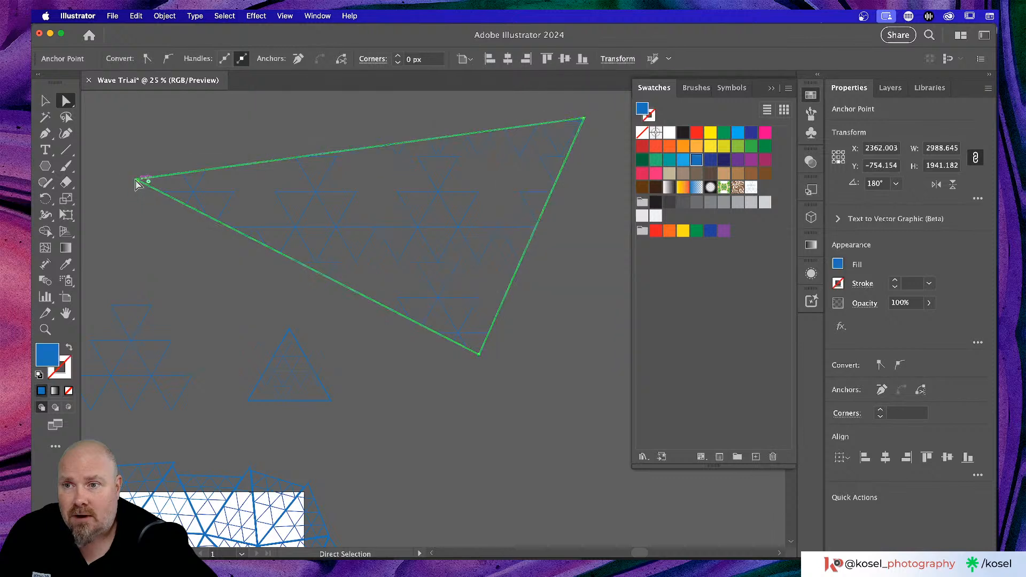
drag(137, 182, 171, 110)
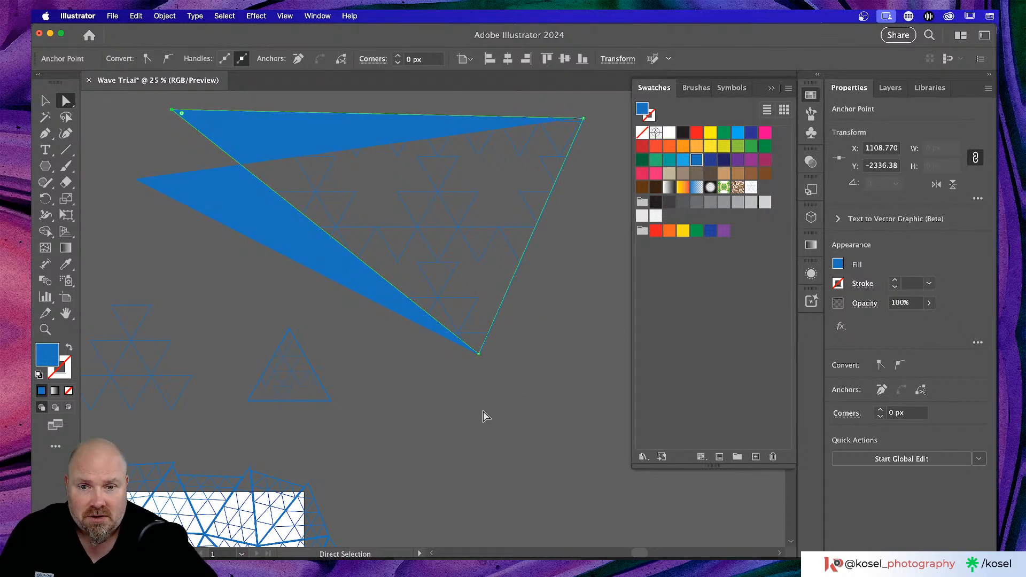
- Delete the whole expanded, distorted triangle
click(577, 259)
click(45, 101)
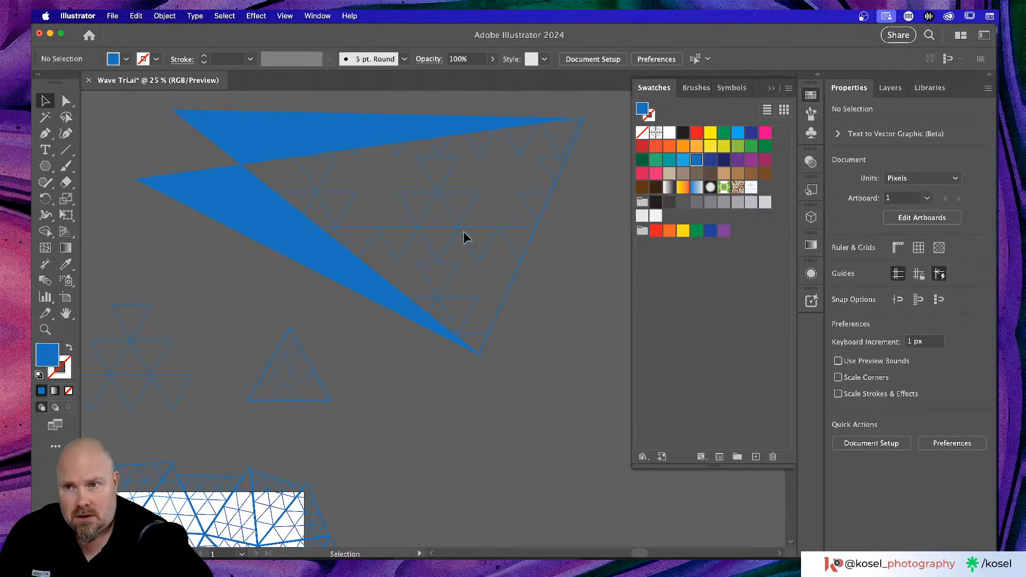
drag(462, 233, 589, 297)
key(Delete)
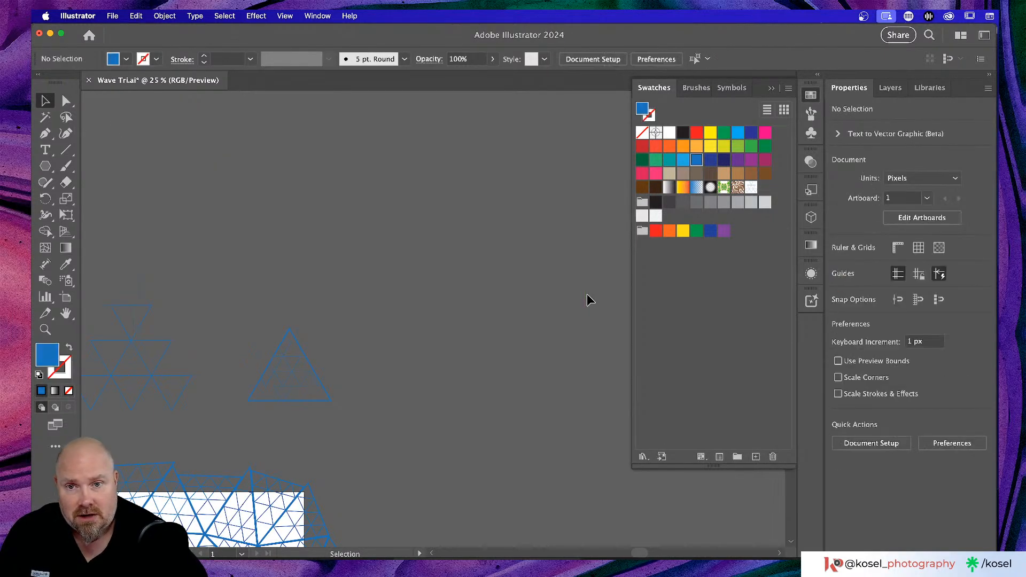
- Enlarge the remaining pattern-filled triangle proportionally to about 1455 by 1260 px and move it to about X 2284, Y -711 px
scroll(504, 264, left, 3)
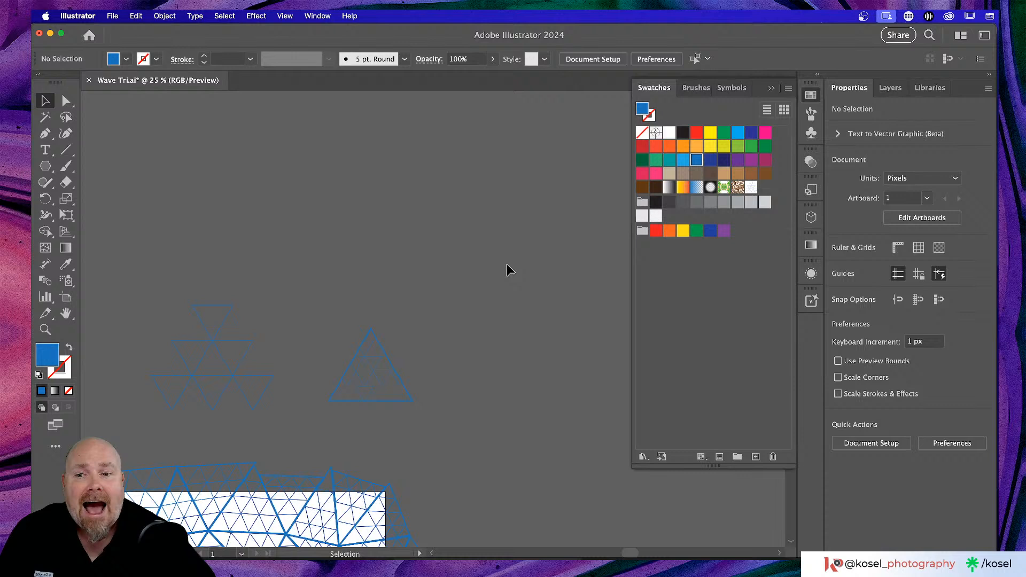
click(380, 378)
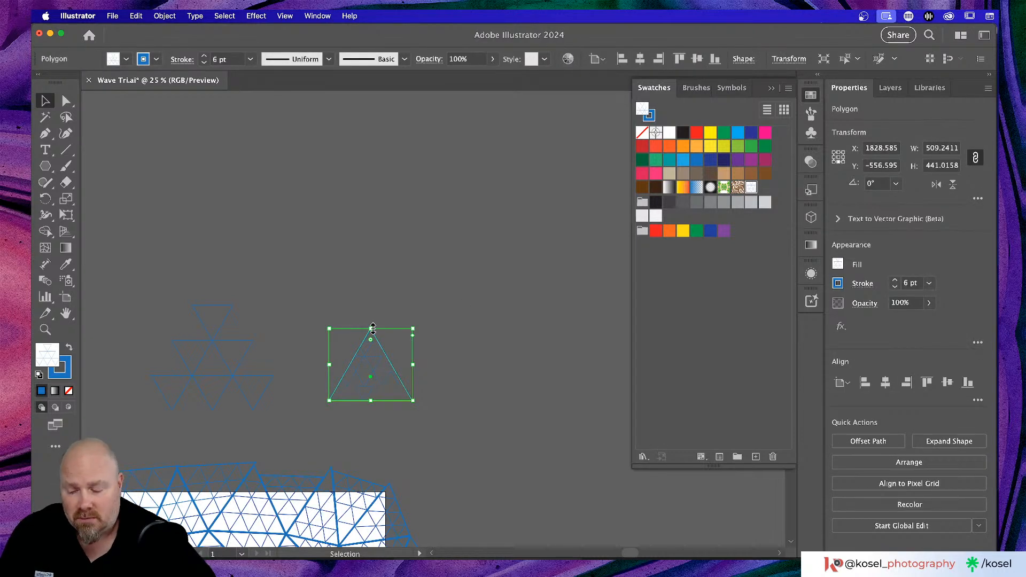
drag(372, 327, 404, 195)
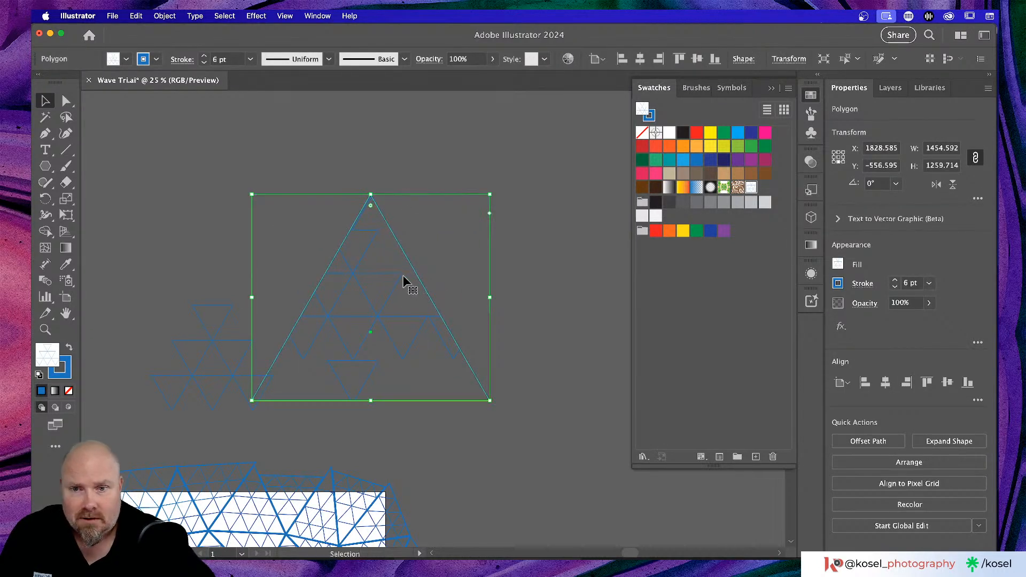
drag(394, 287, 468, 261)
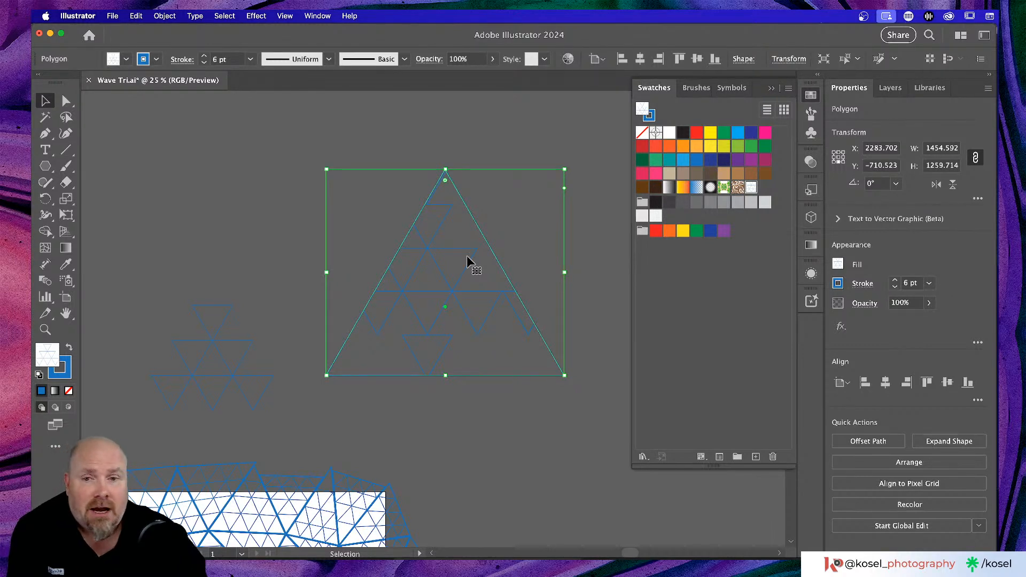
- Compare the enlarged triangle's pattern fill with the artboard's triangle mesh and delete the enlarged triangle
click(284, 144)
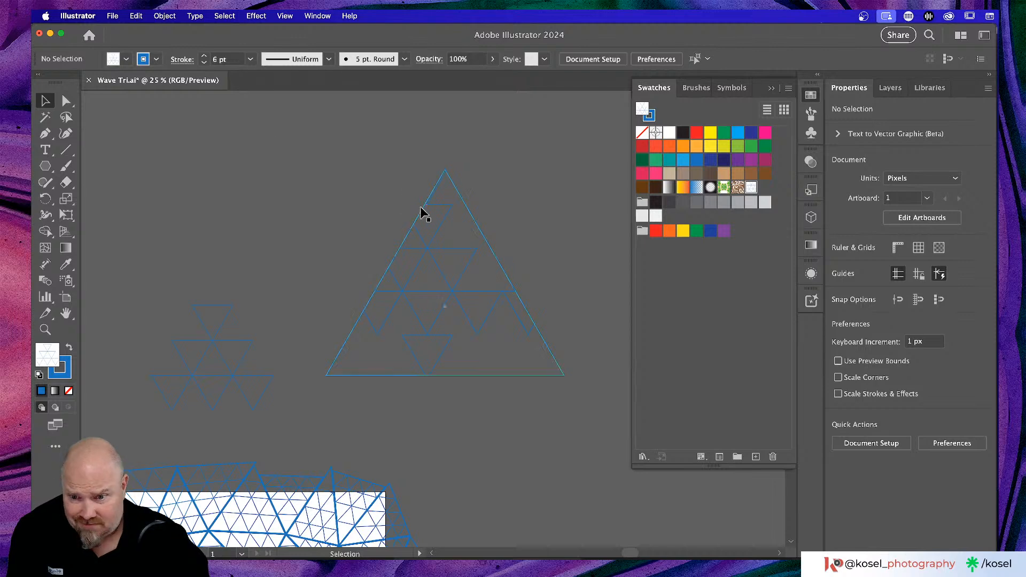
scroll(421, 208, down, 8)
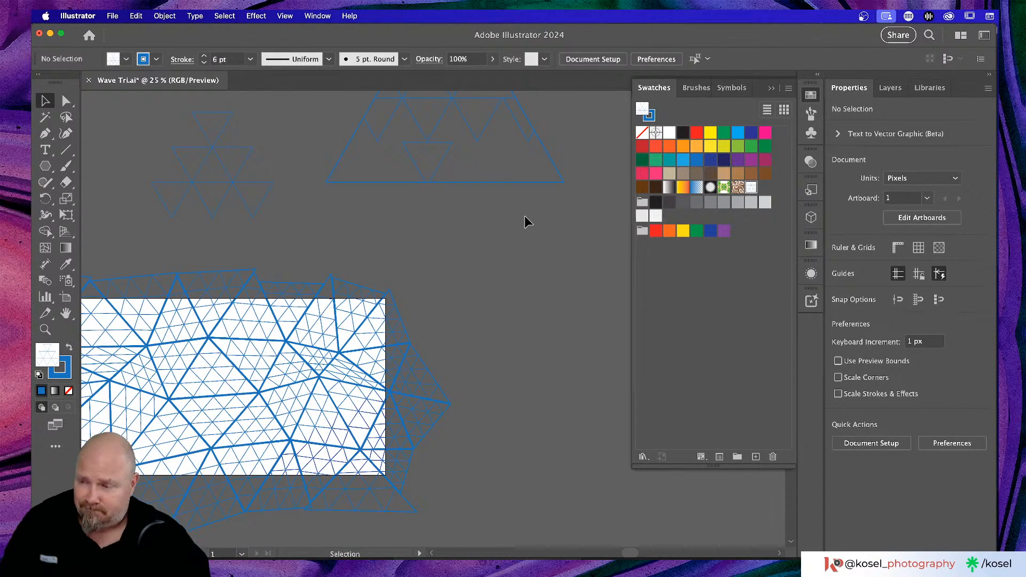
scroll(525, 222, up, 7)
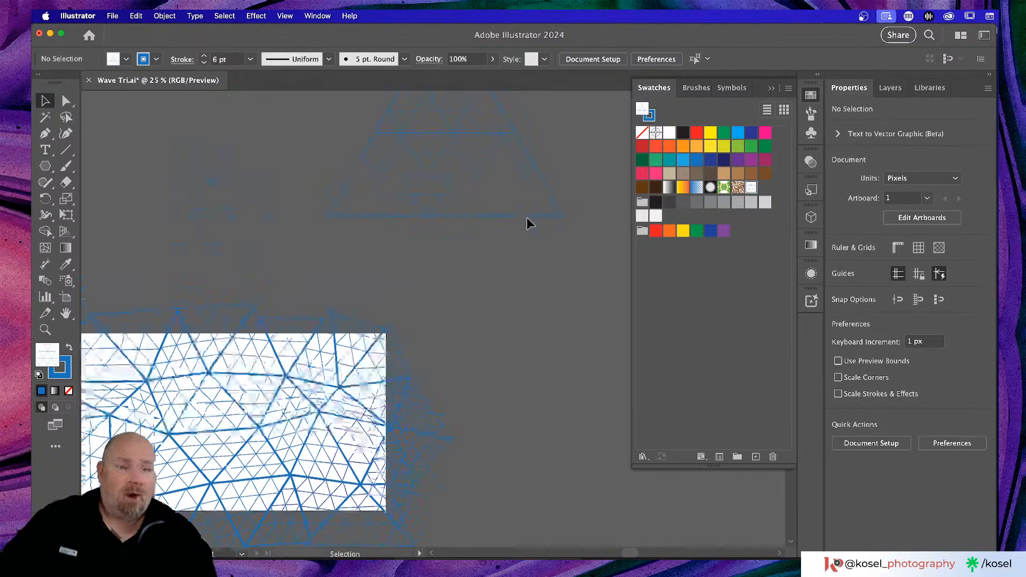
click(376, 374)
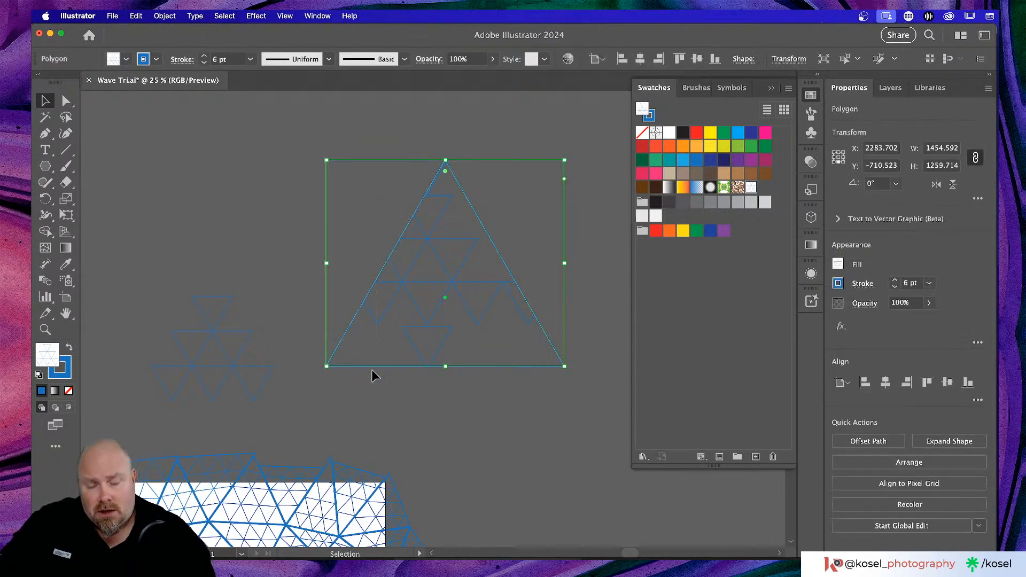
key(Delete)
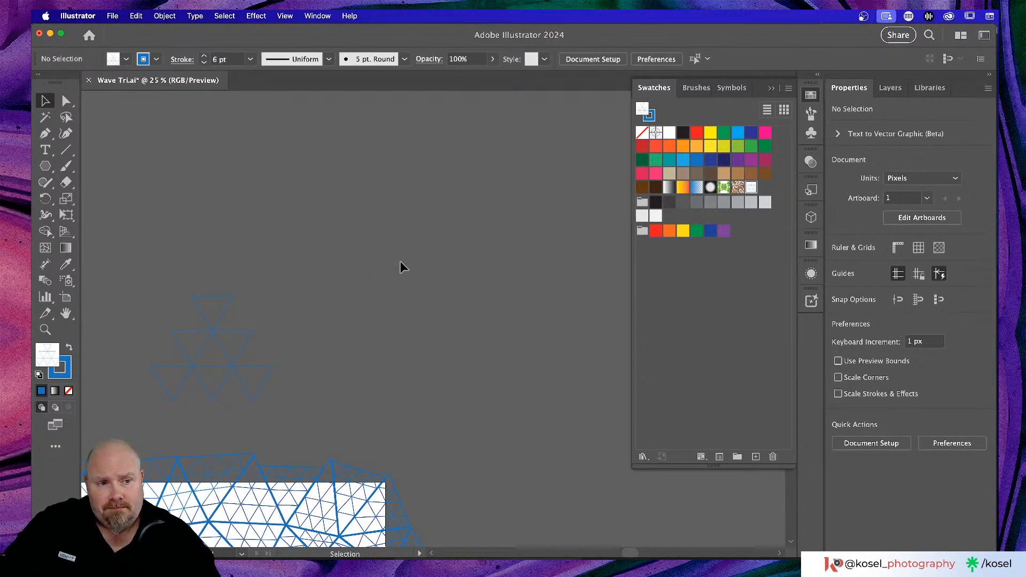
- Switch to Photoshop and examine the hexagon of subdivided triangles in Ps Ae Test.psd
scroll(401, 267, left, 10)
scroll(406, 266, up, 4)
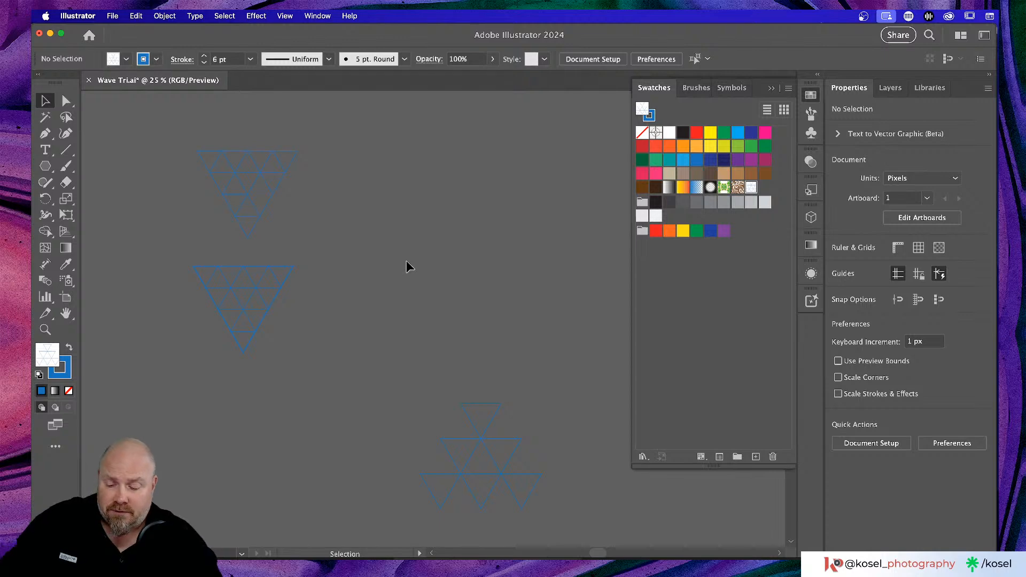
key(super+Tab)
key(super+Tab)
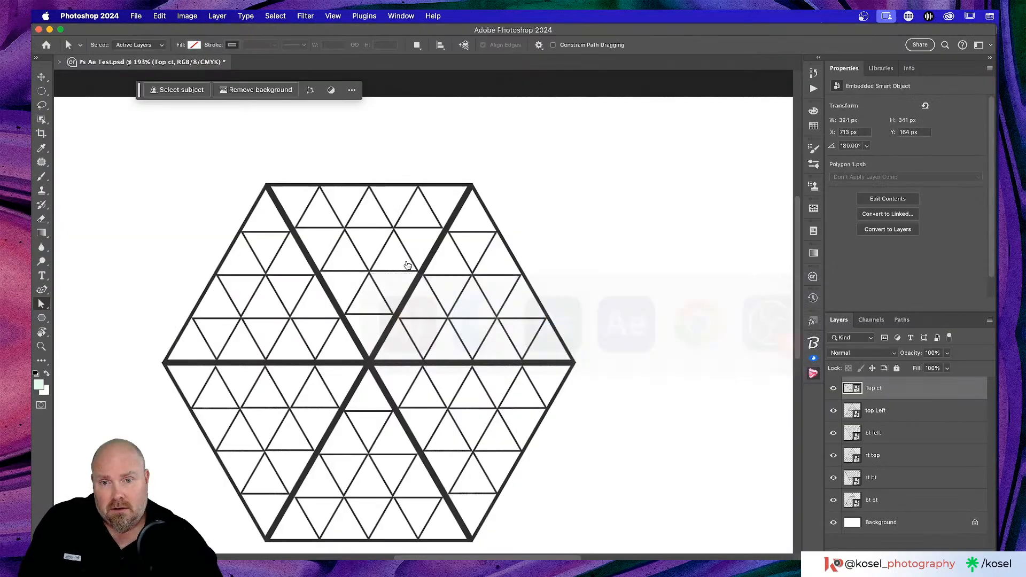
scroll(428, 270, left, 3)
key(super+minus)
key(super+minus)
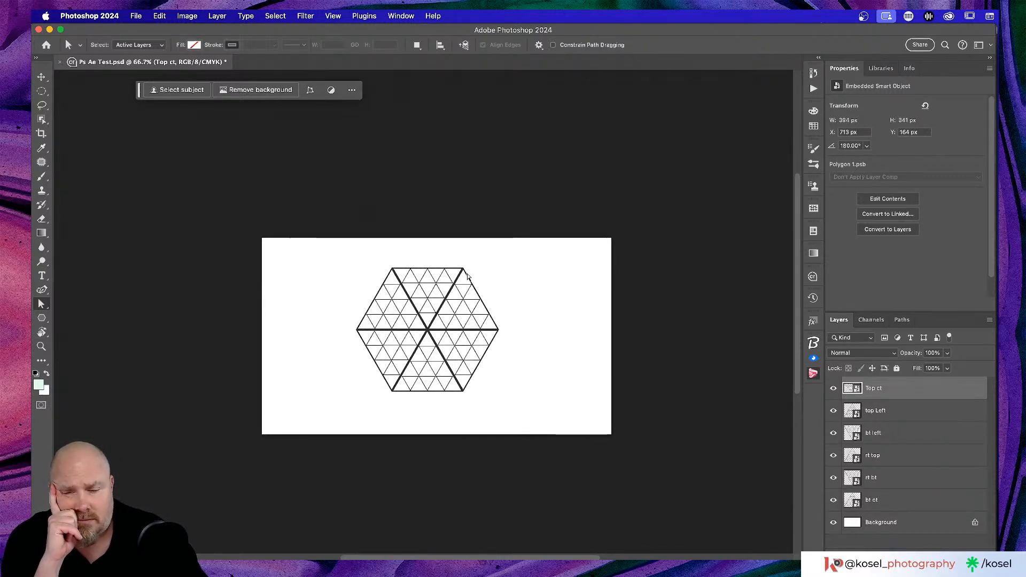
key(super+plus)
key(super+plus)
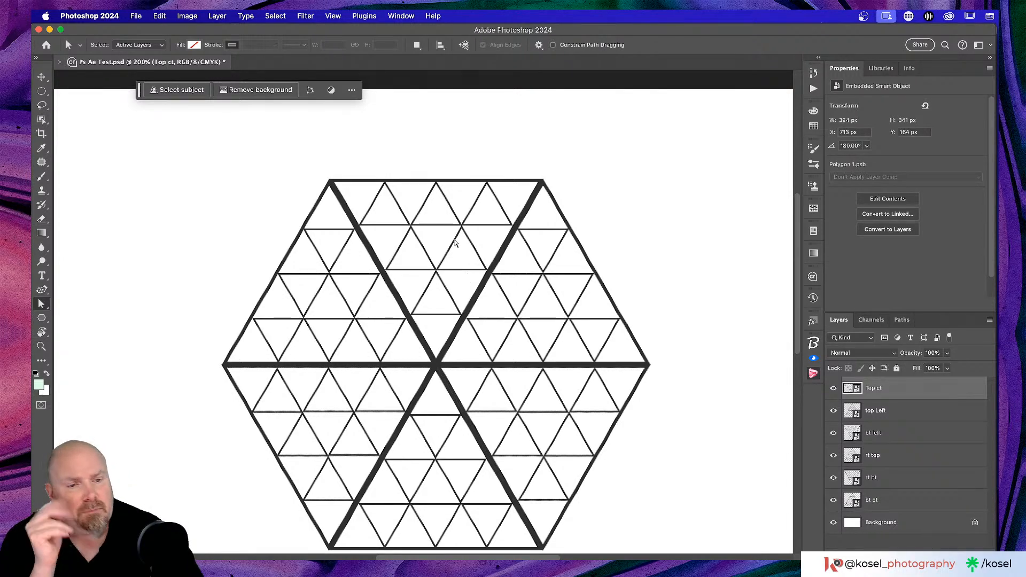
- Open the contents of the top Left smart object and triple its canvas size, entering a width of 395*3 and height of 342*3 pixels
double_click(854, 412)
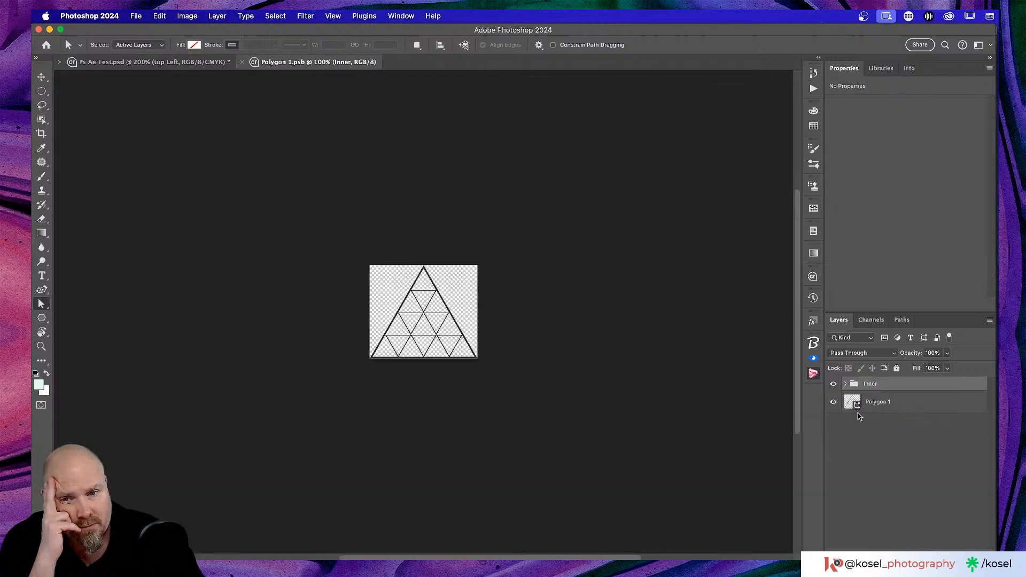
click(135, 15)
mouse_move(195, 192)
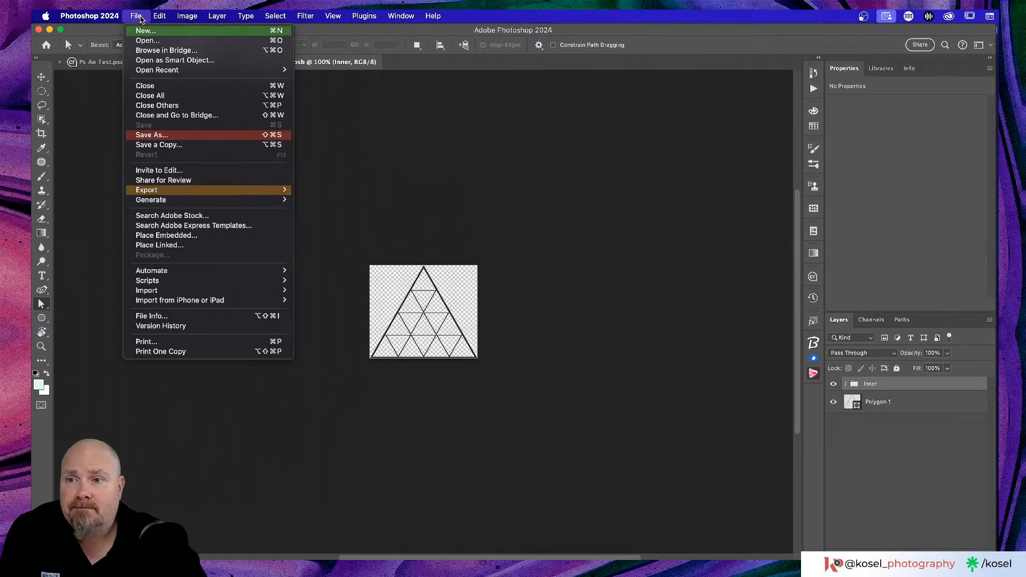
mouse_move(163, 19)
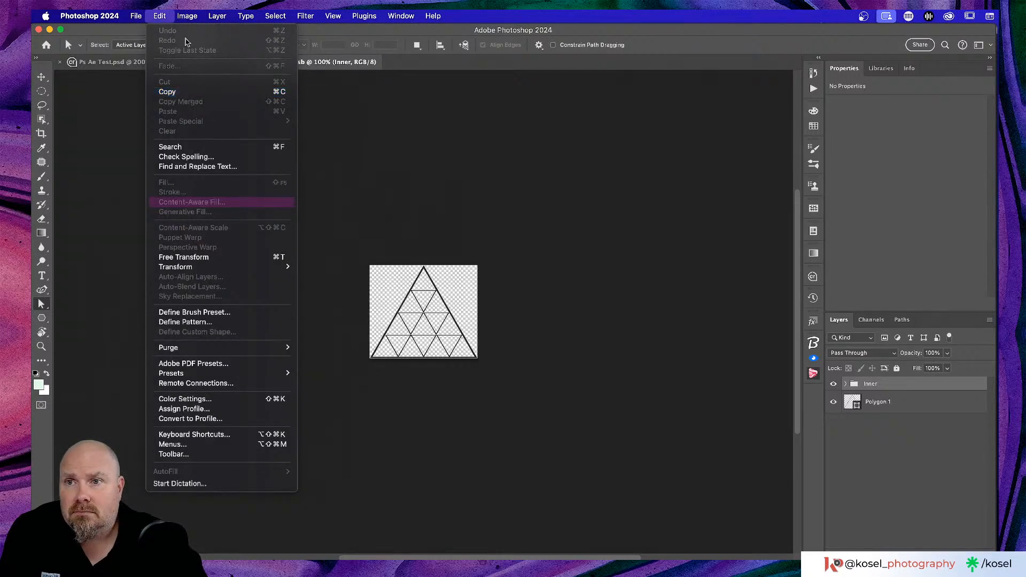
click(218, 108)
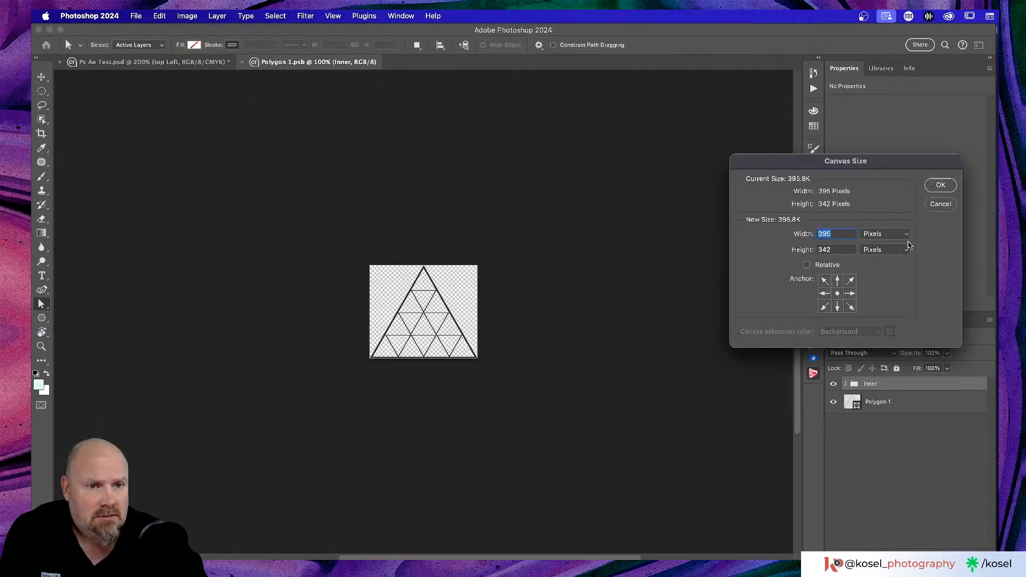
click(851, 234)
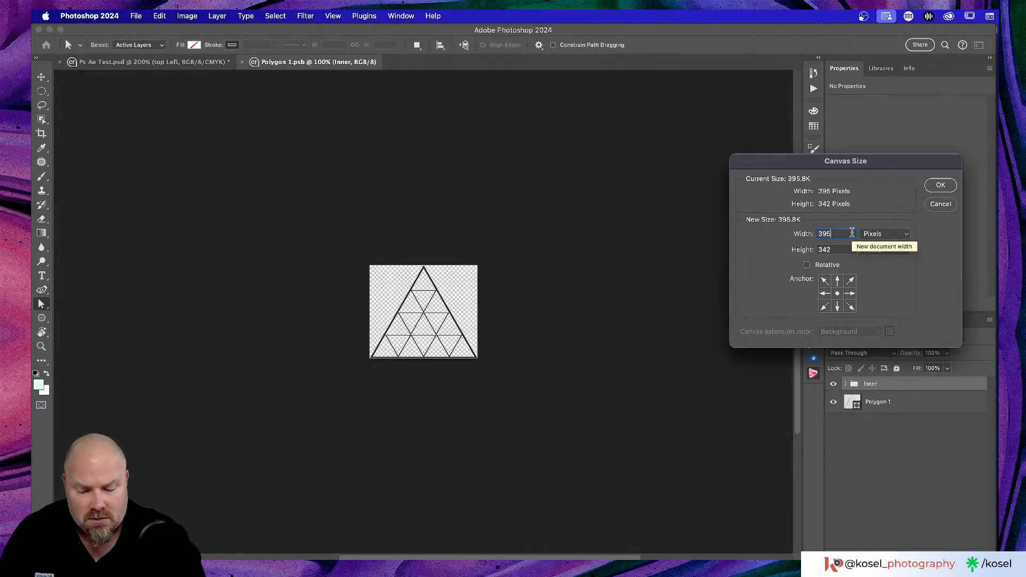
text(*3)
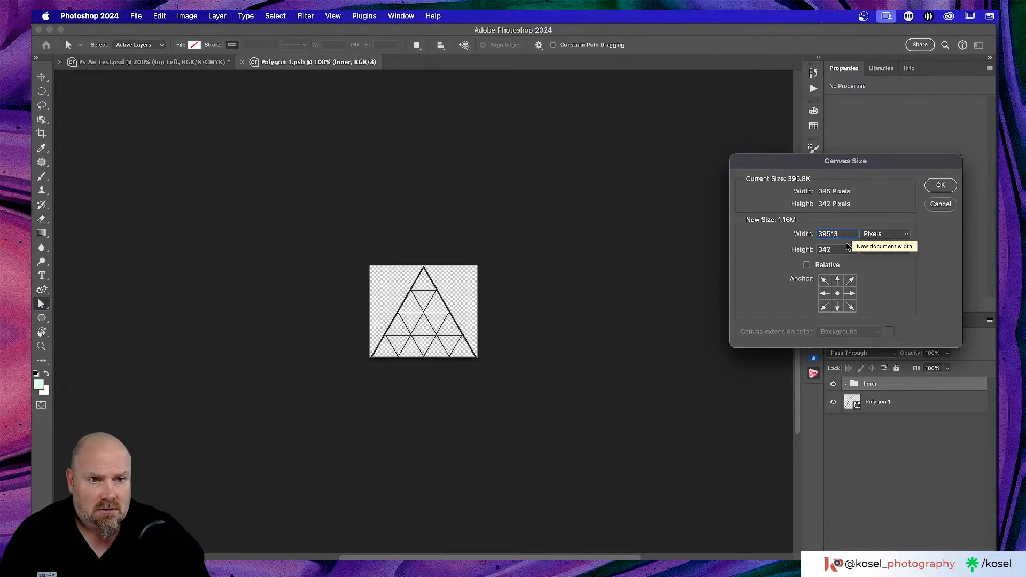
key(Tab)
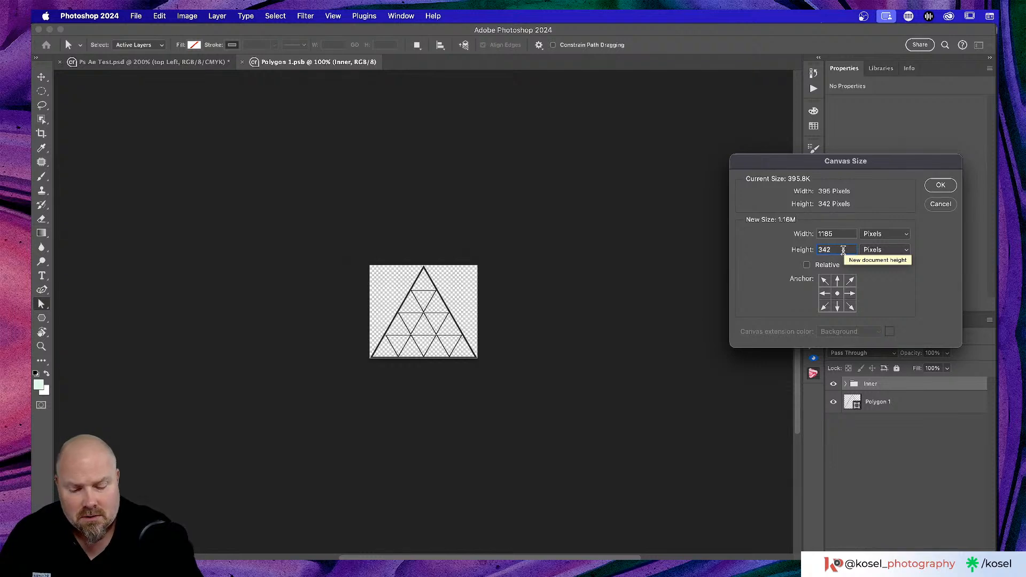
text(*3)
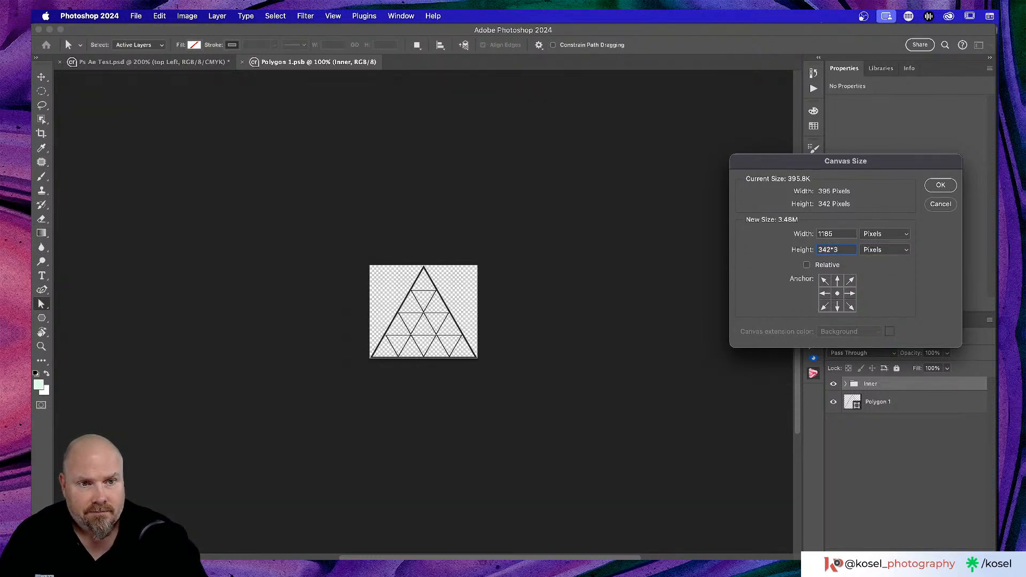
key(Return)
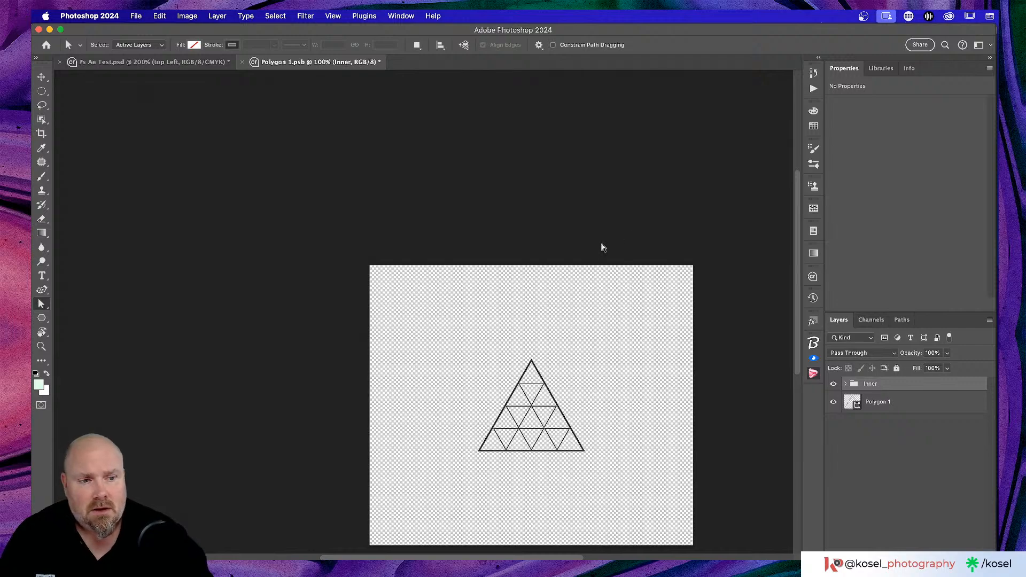
- Try distorting the outer Polygon 1 triangle by moving its apex up and leftward, accepting conversion to a regular path, and undo the distortion
scroll(604, 275, down, 2)
scroll(603, 275, down, 4)
scroll(602, 274, right, 8)
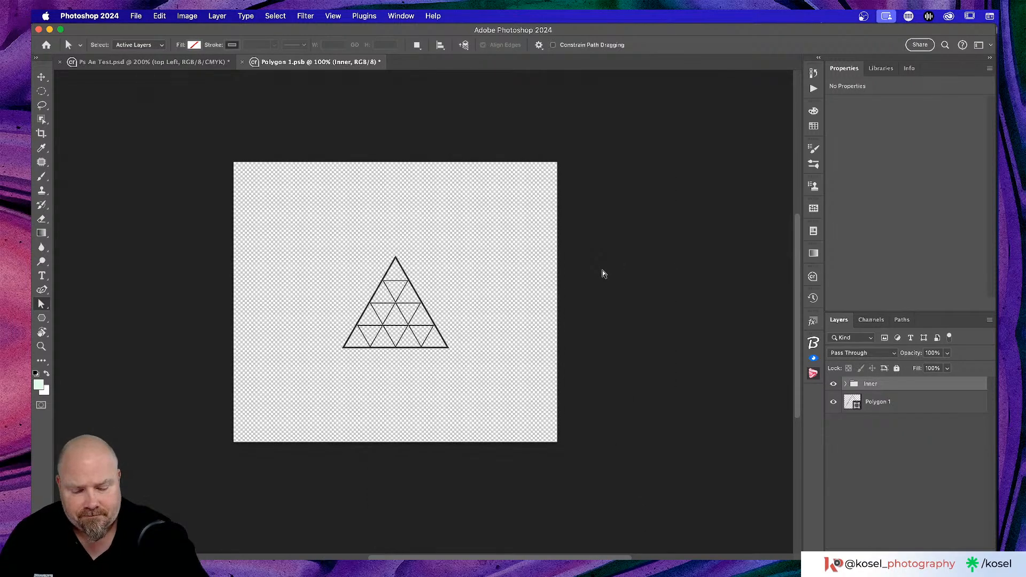
key(super+equal)
key(super+equal)
key(super+equal)
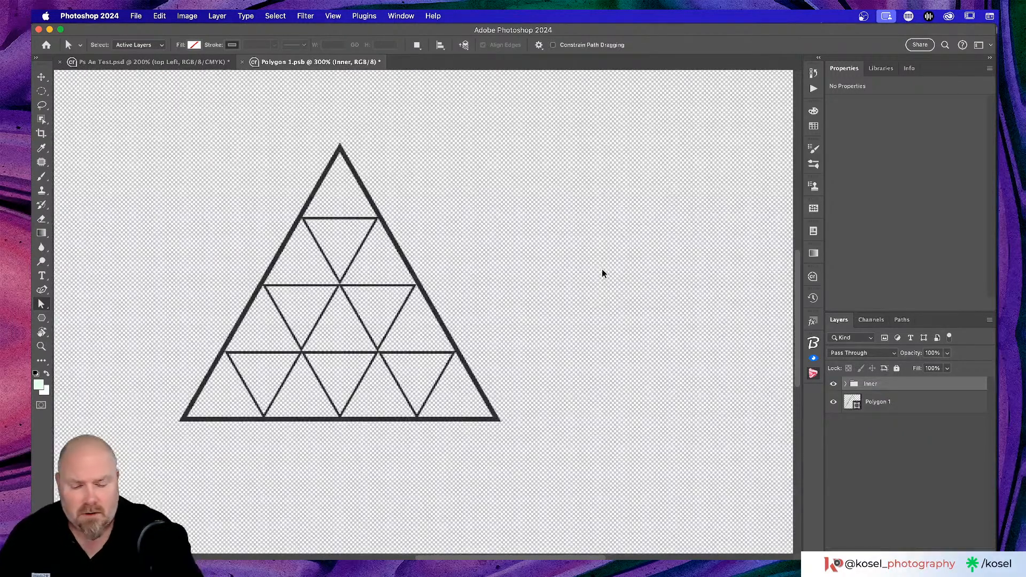
key(super+minus)
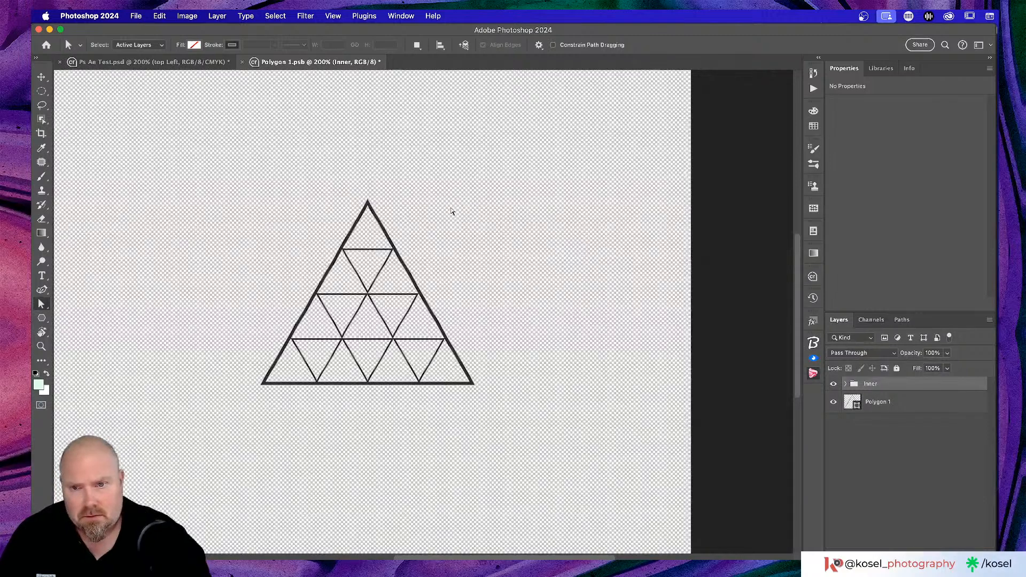
scroll(406, 289, left, 5)
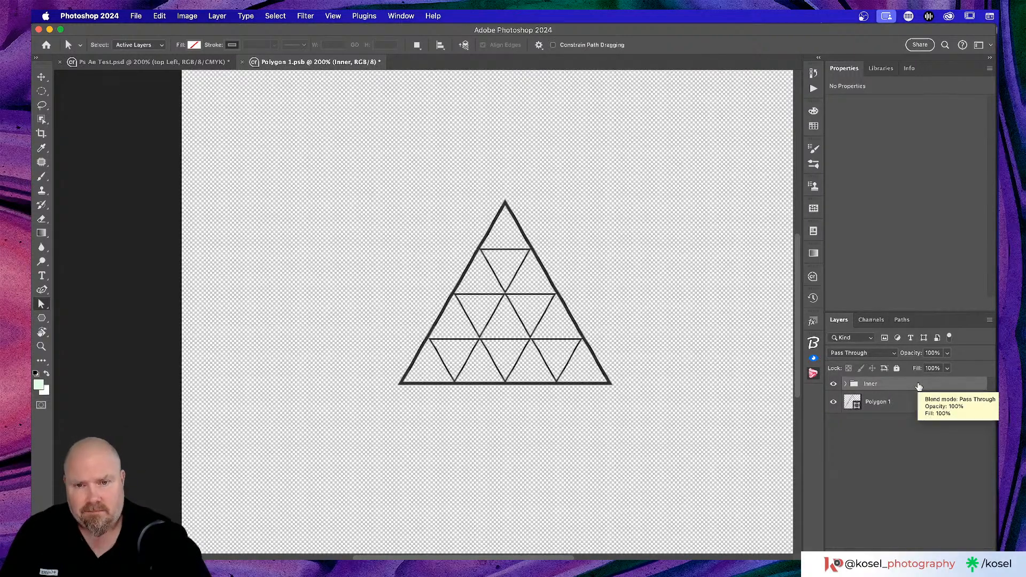
click(893, 401)
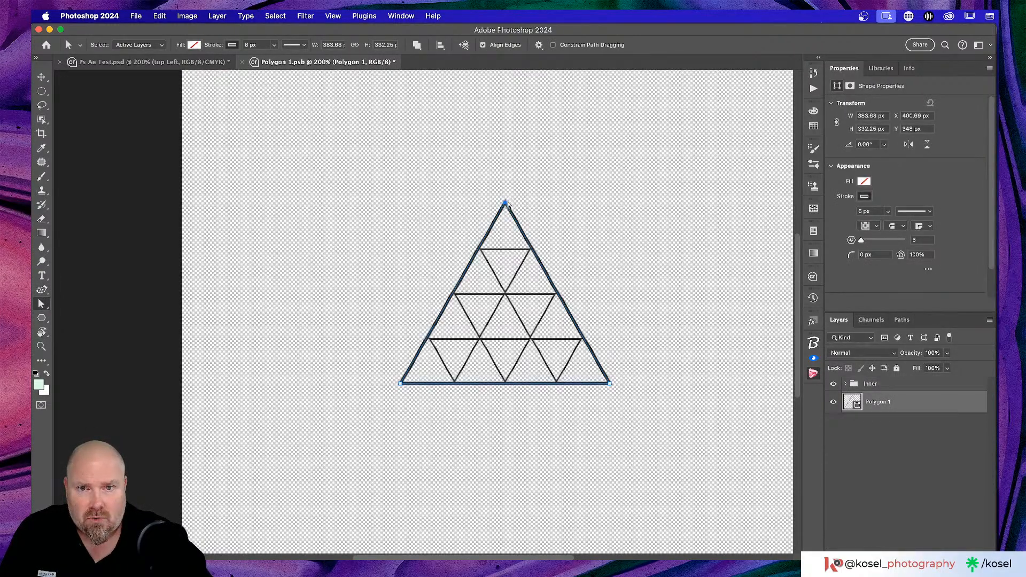
drag(506, 204, 397, 131)
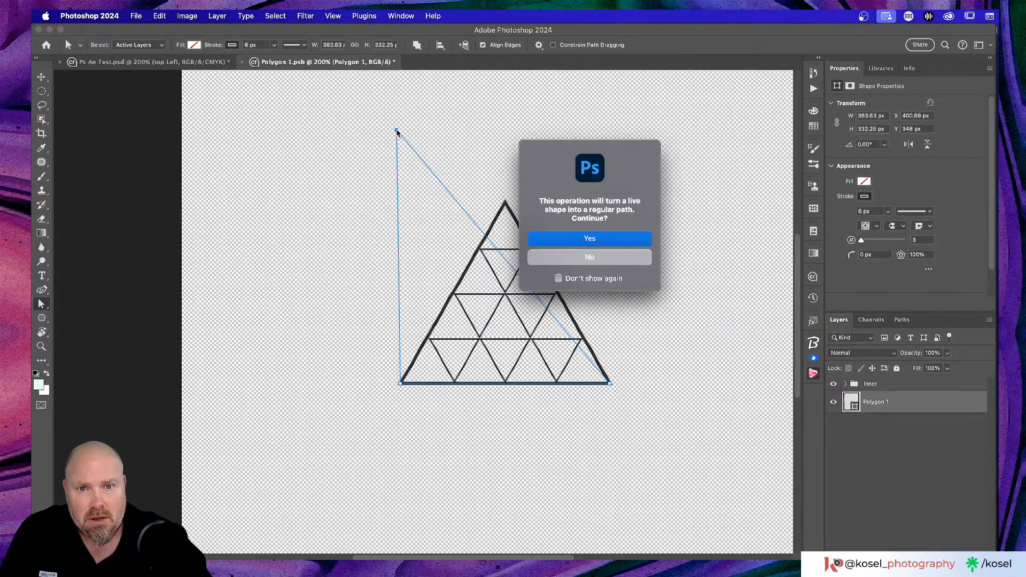
click(587, 239)
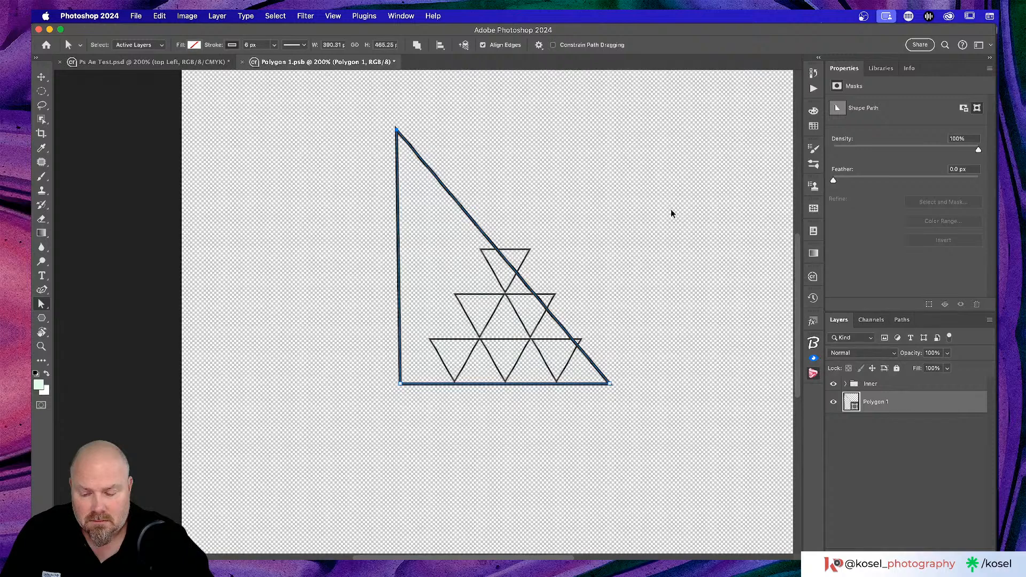
key(super+z)
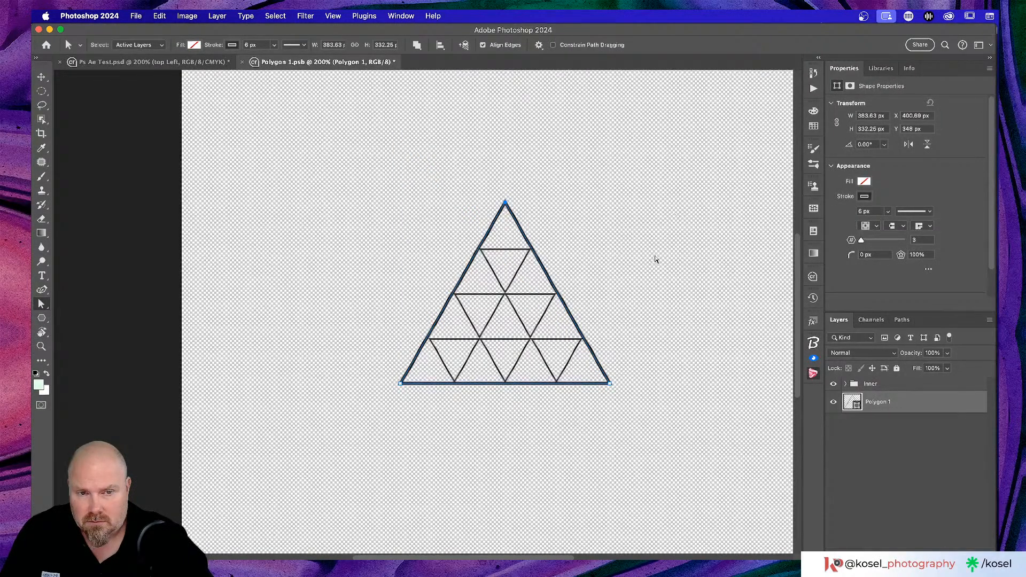
- Try merging the Inner group with the outer Polygon 1 layer into a single layer, and undo the merge
click(899, 385)
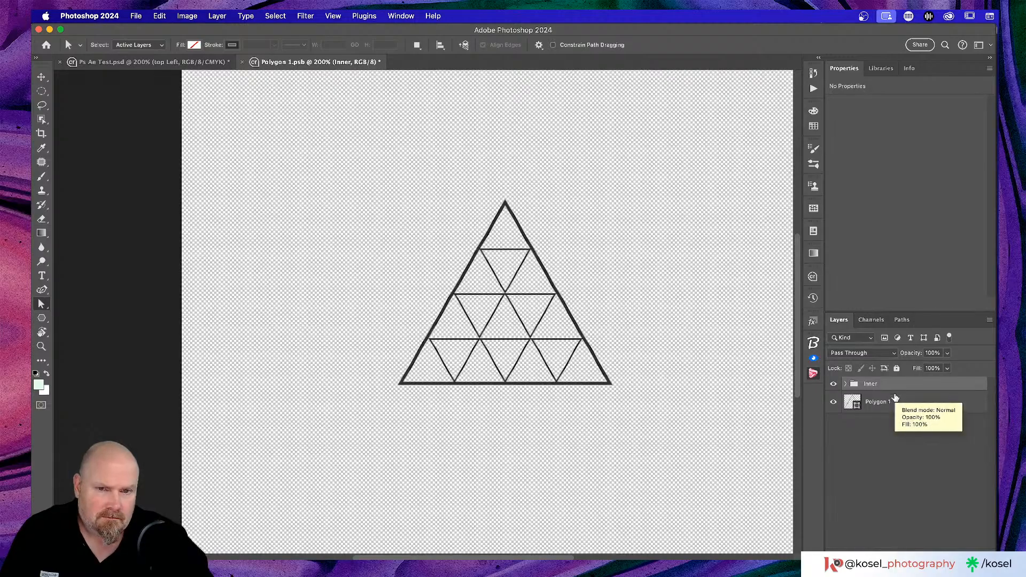
alt+click(897, 389)
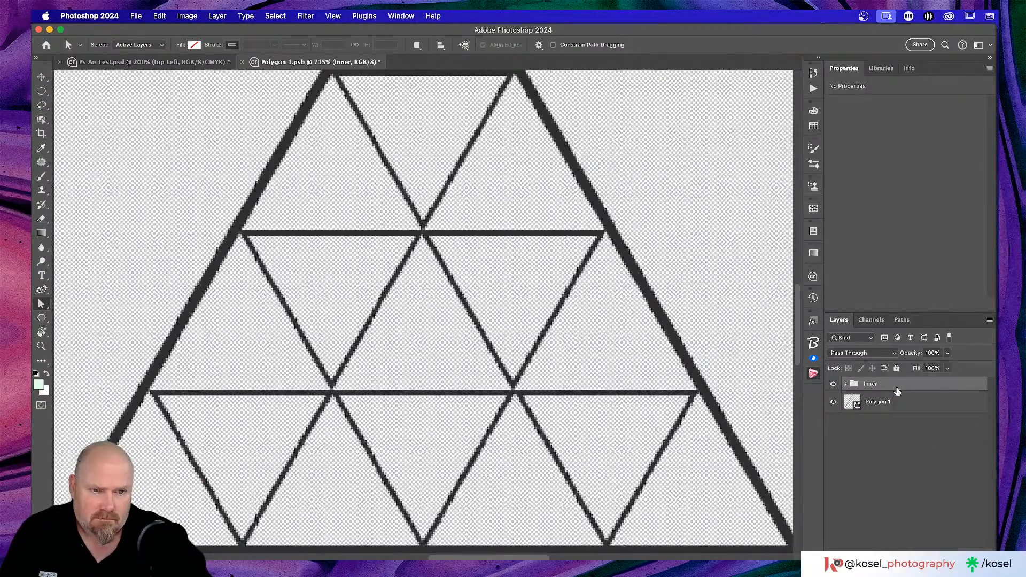
key(super+minus)
key(super+minus)
key(super+minus)
key(super+minus)
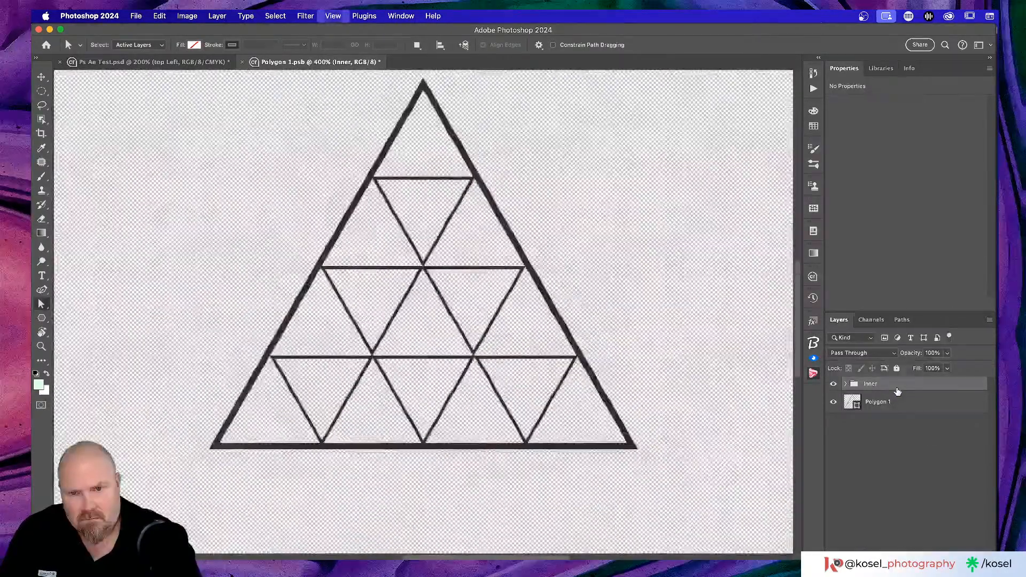
key(super+minus)
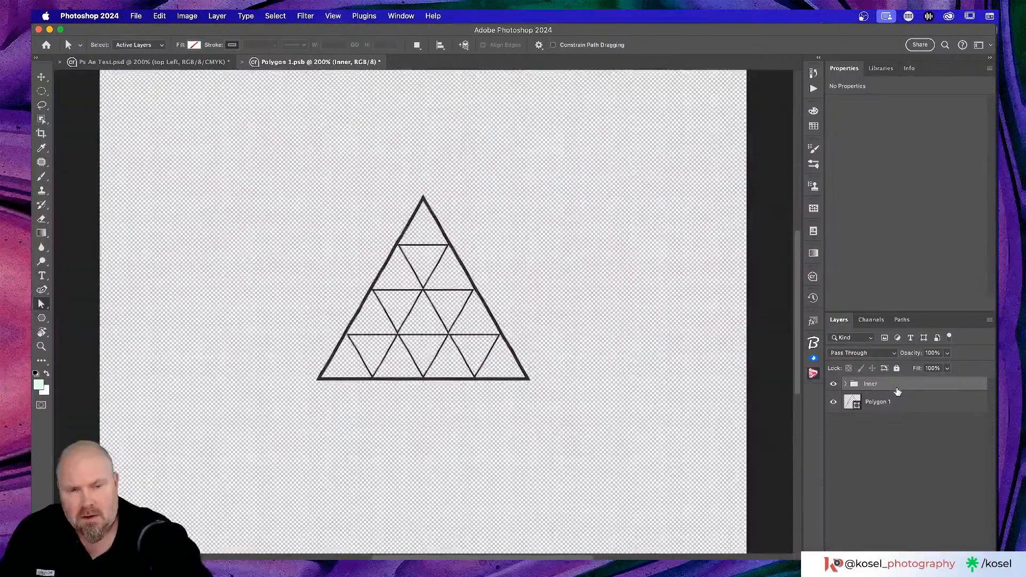
shift+click(907, 410)
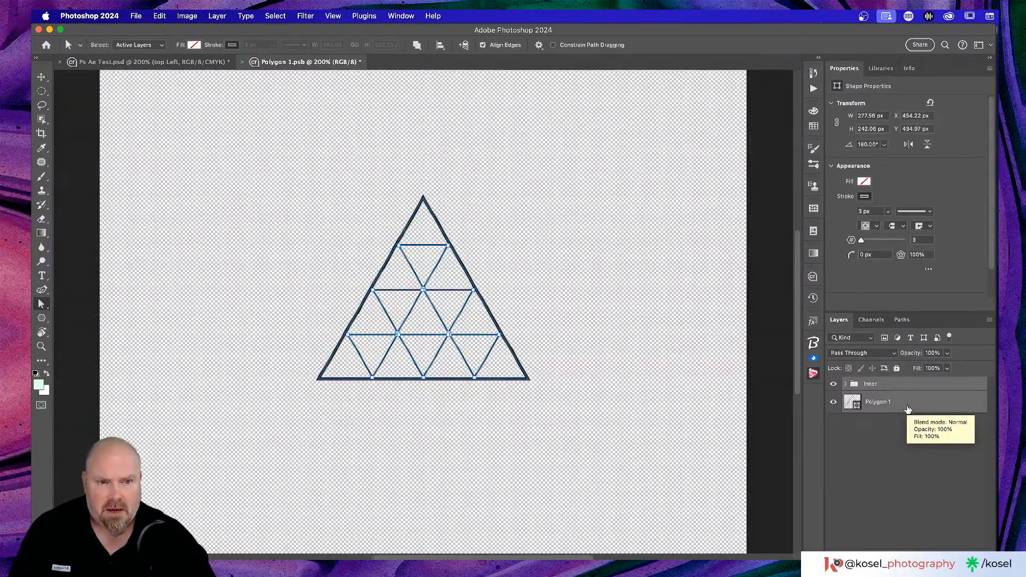
key(super+e)
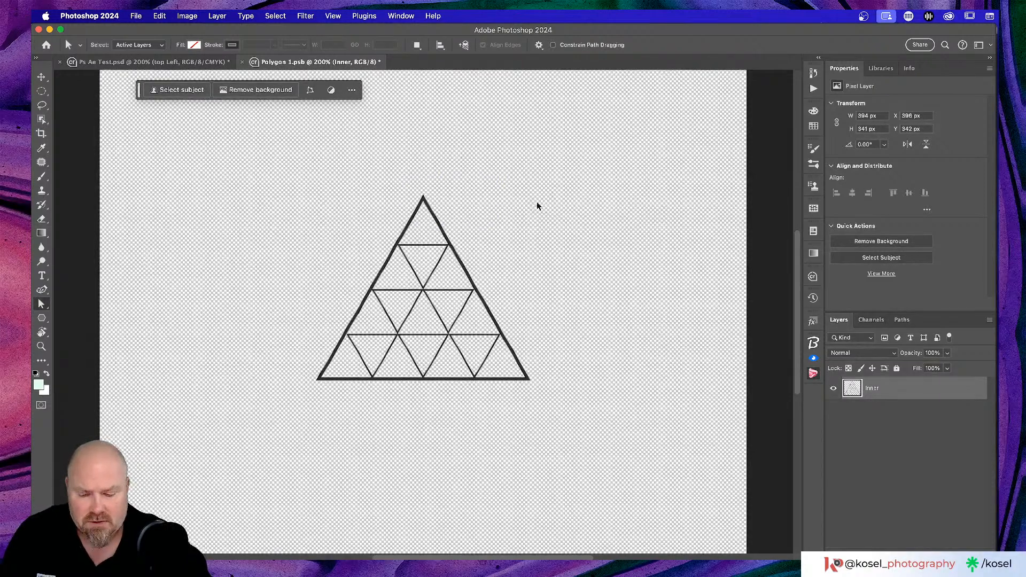
key(super+z)
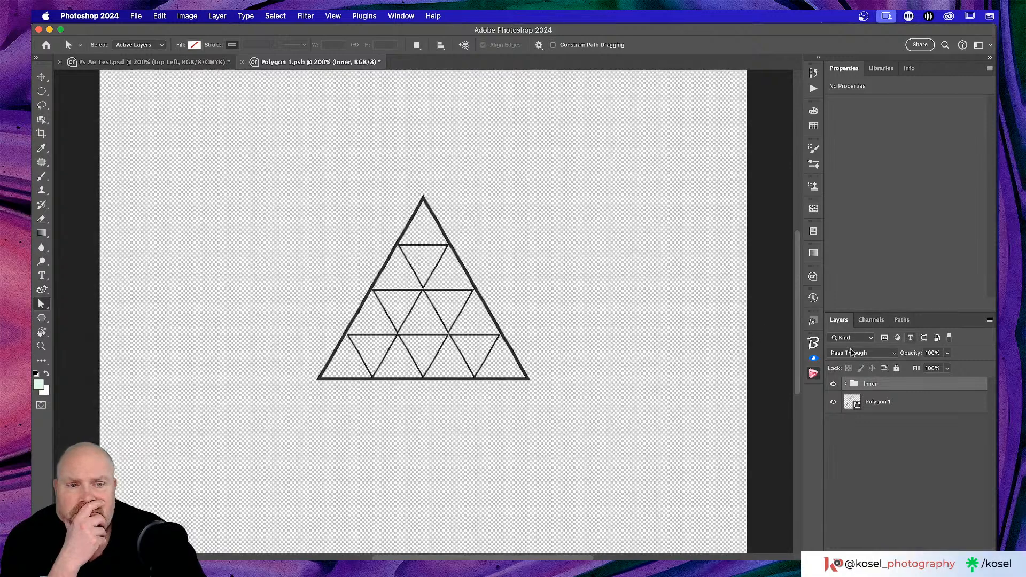
- Expand the Inner group and collapse the Properties section to make room for its polygon layers
click(845, 384)
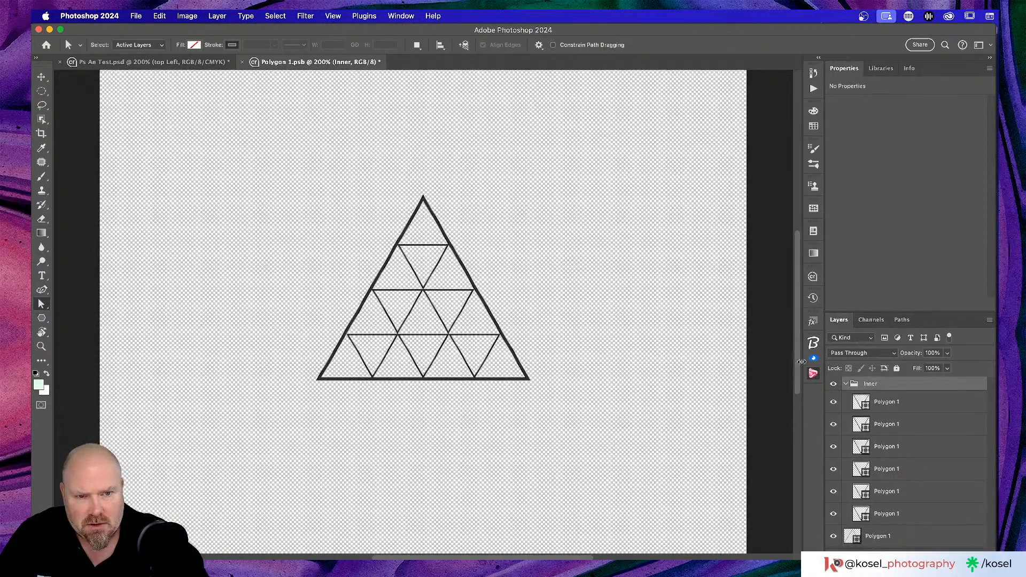
click(845, 384)
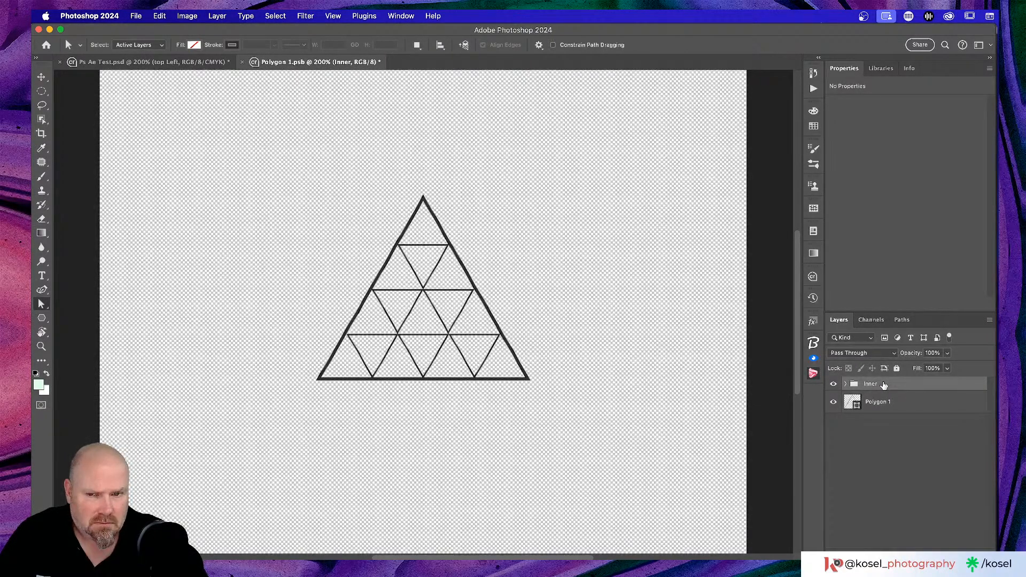
click(846, 383)
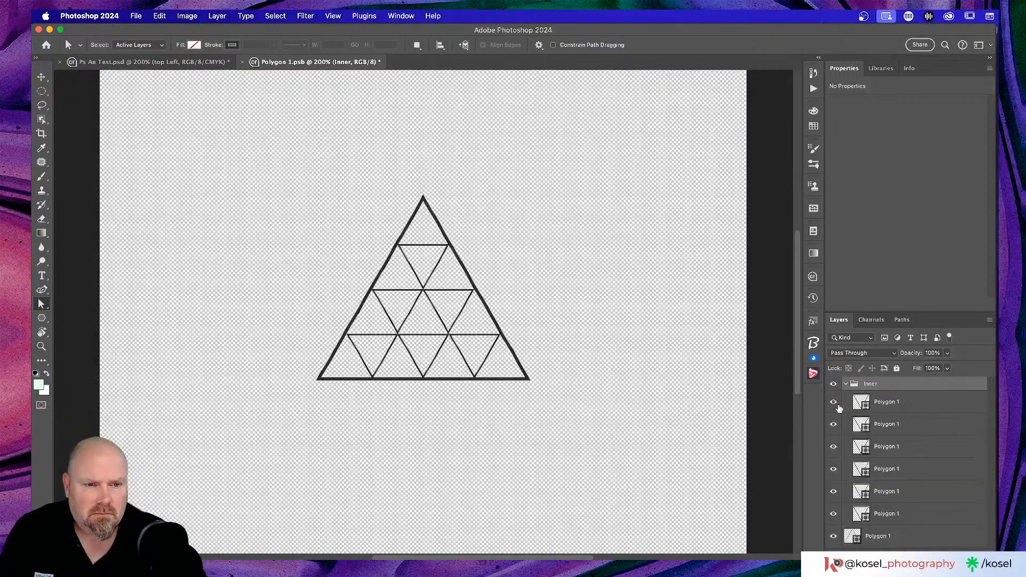
double_click(841, 70)
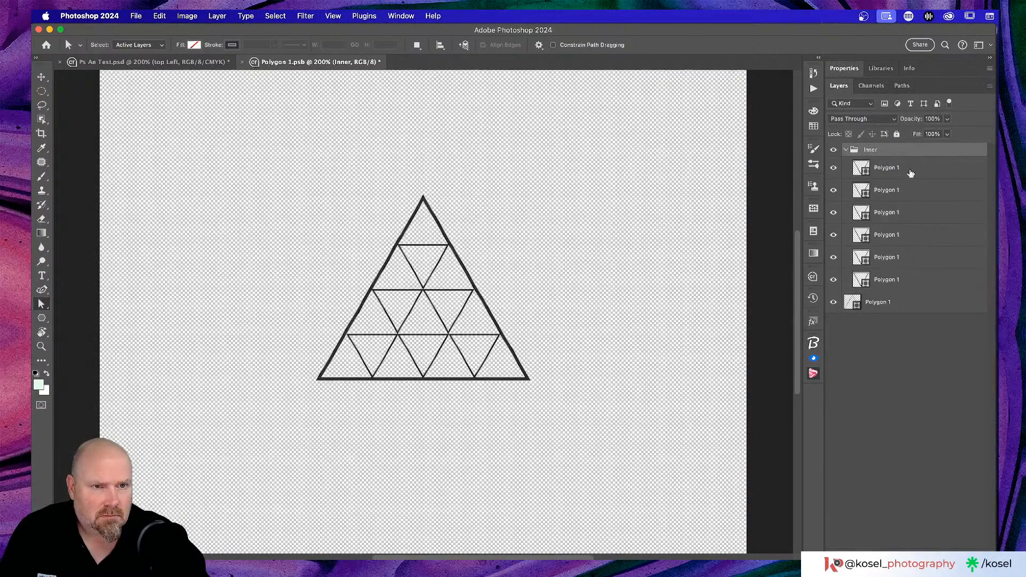
- Move the uppermost small triangle's layer out of the Inner group to directly above the outer Polygon 1 and clip it to that shape
drag(910, 173, 901, 277)
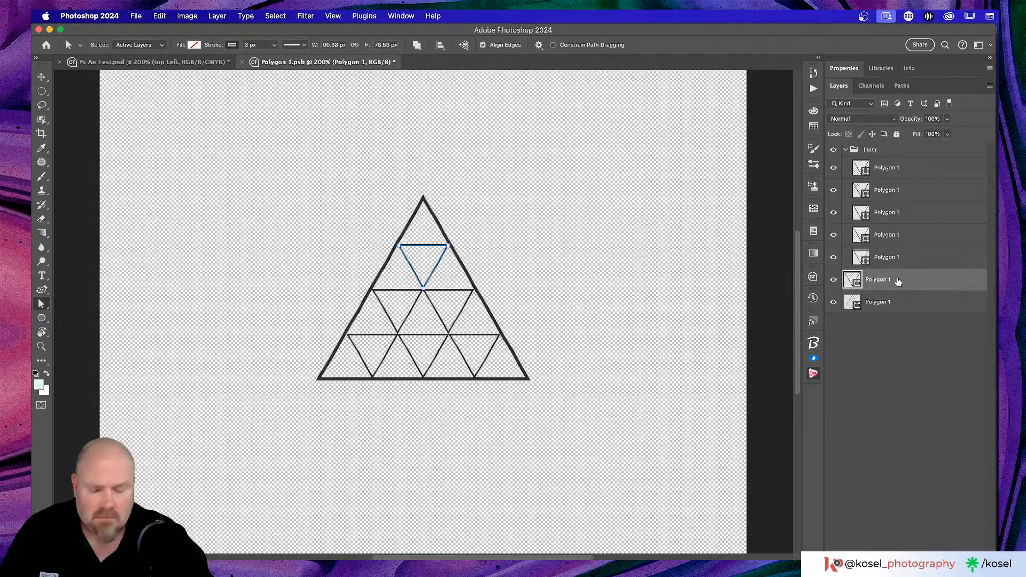
alt+click(899, 289)
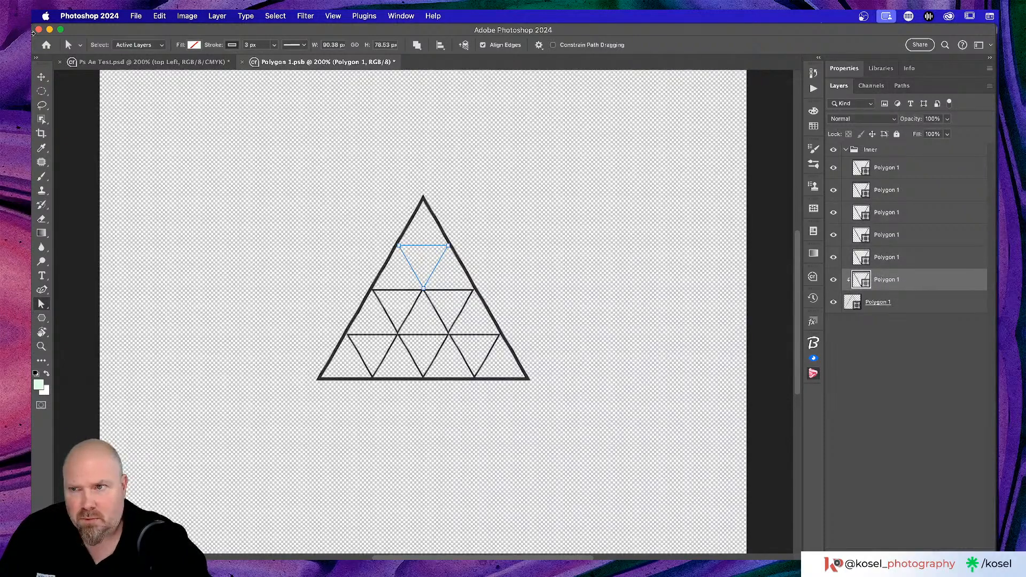
click(47, 77)
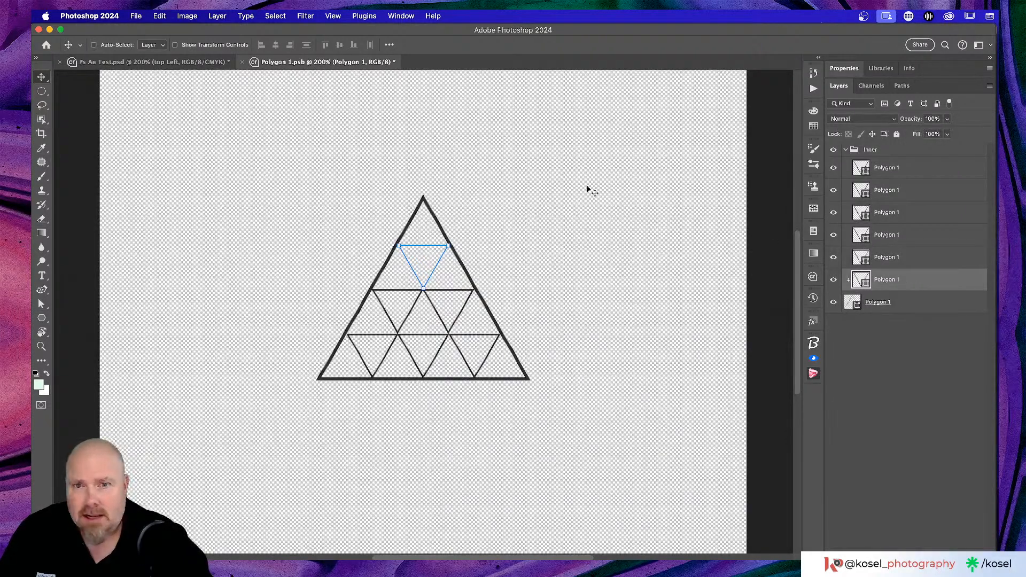
- Fill the outer Polygon 1 triangle beneath the clipped small triangle with light blue, and cancel the Create Polygon dialog
click(962, 299)
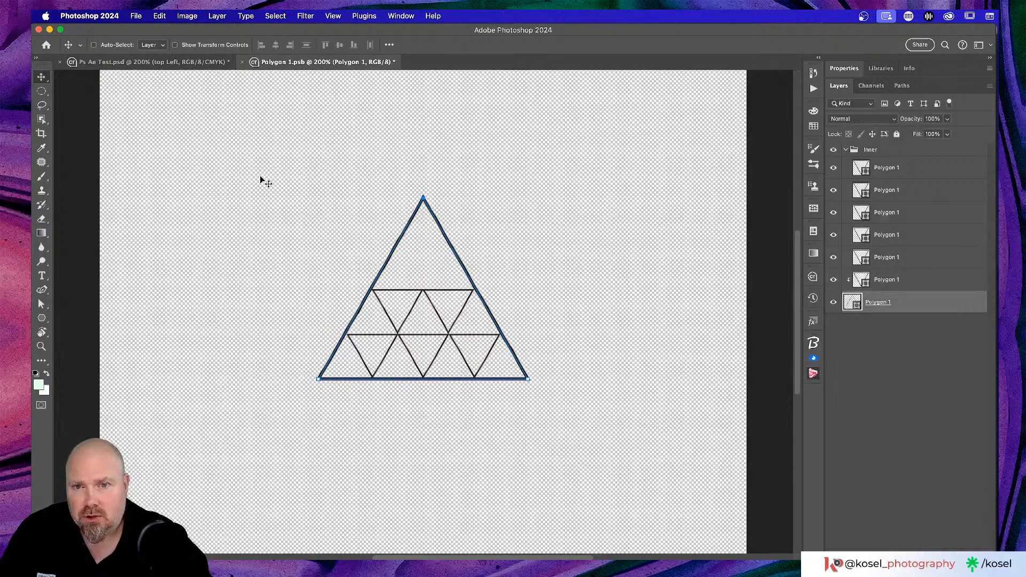
click(928, 288)
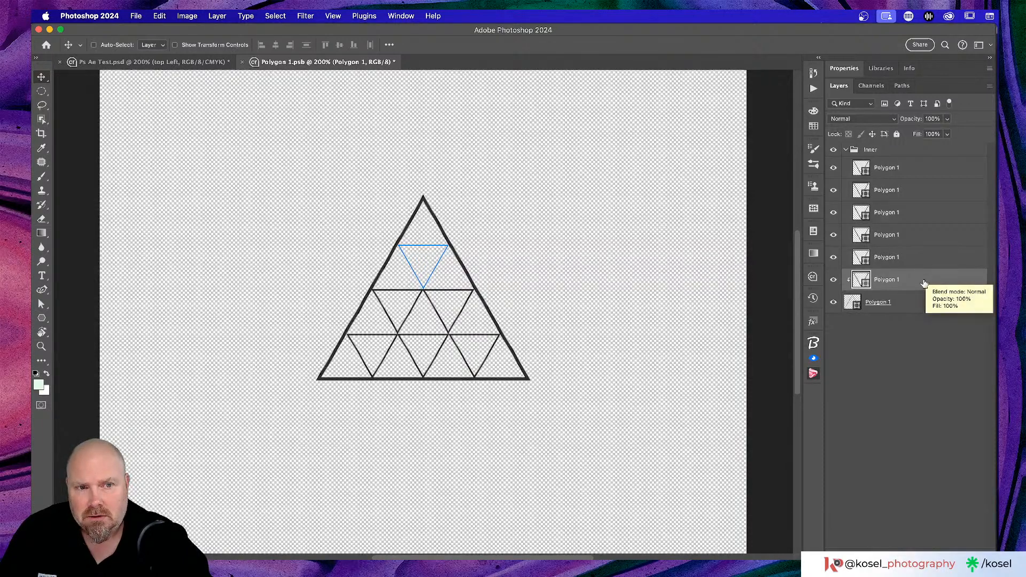
click(916, 302)
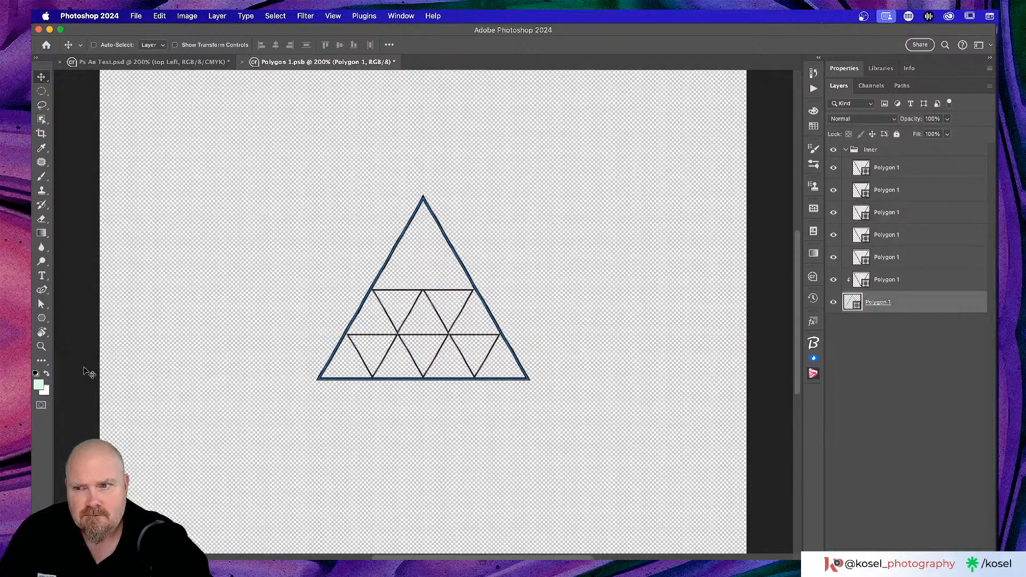
click(41, 319)
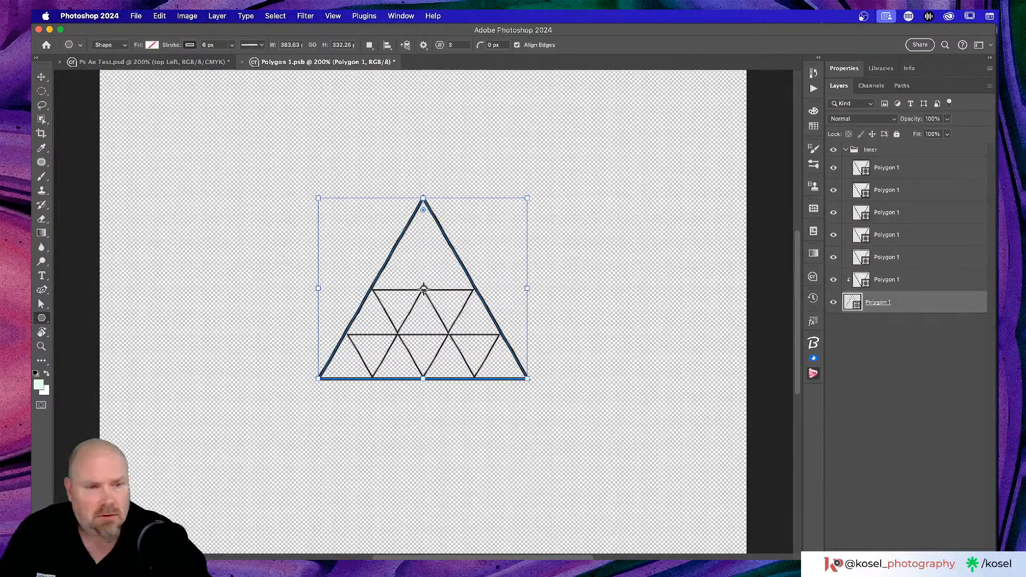
click(911, 282)
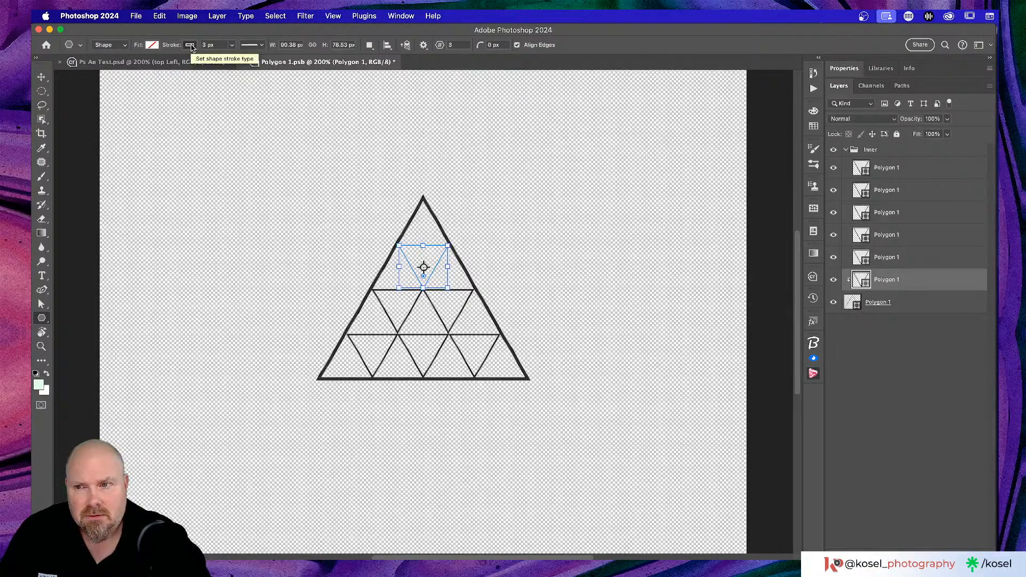
click(923, 301)
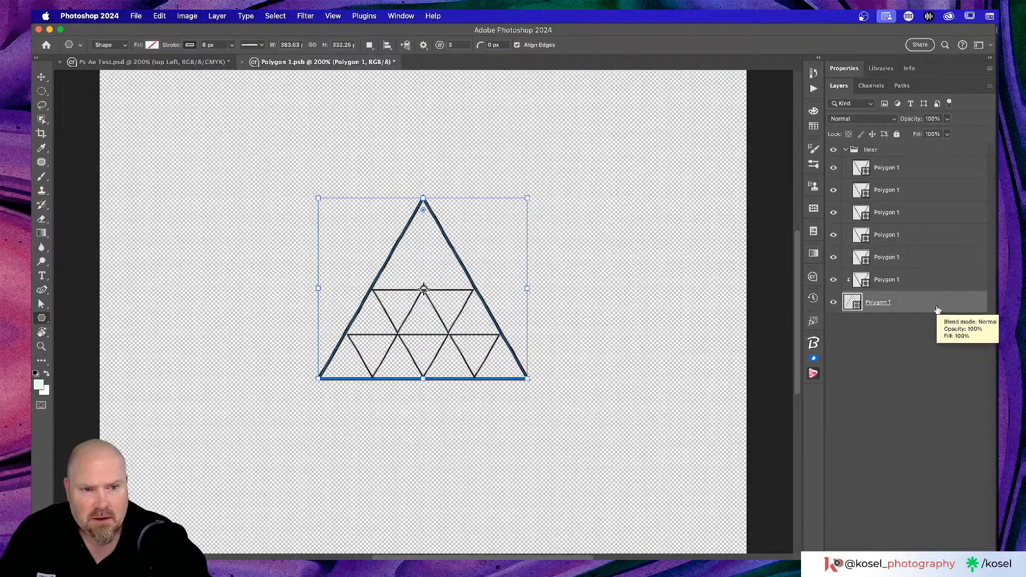
click(151, 45)
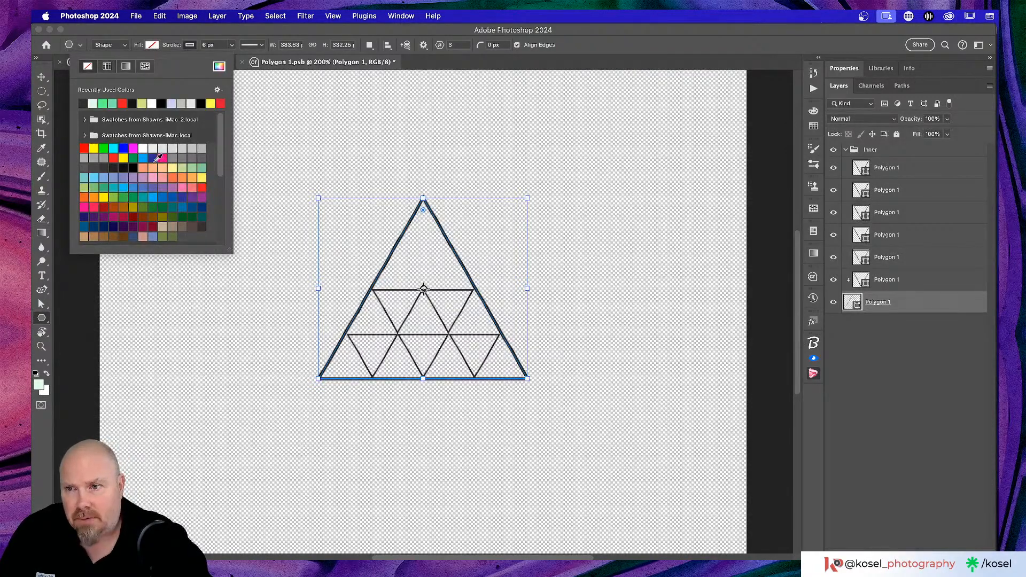
click(124, 187)
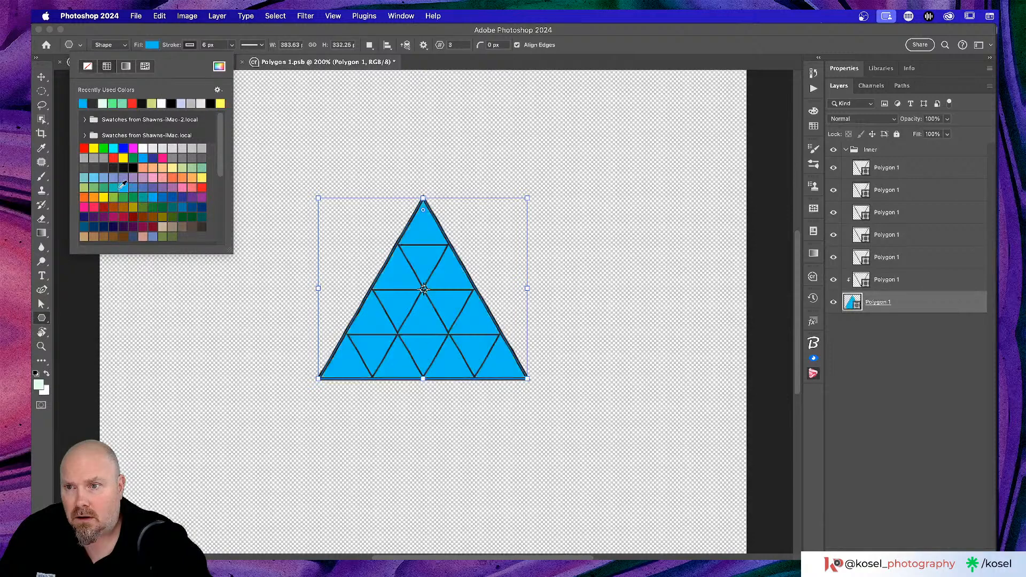
click(414, 36)
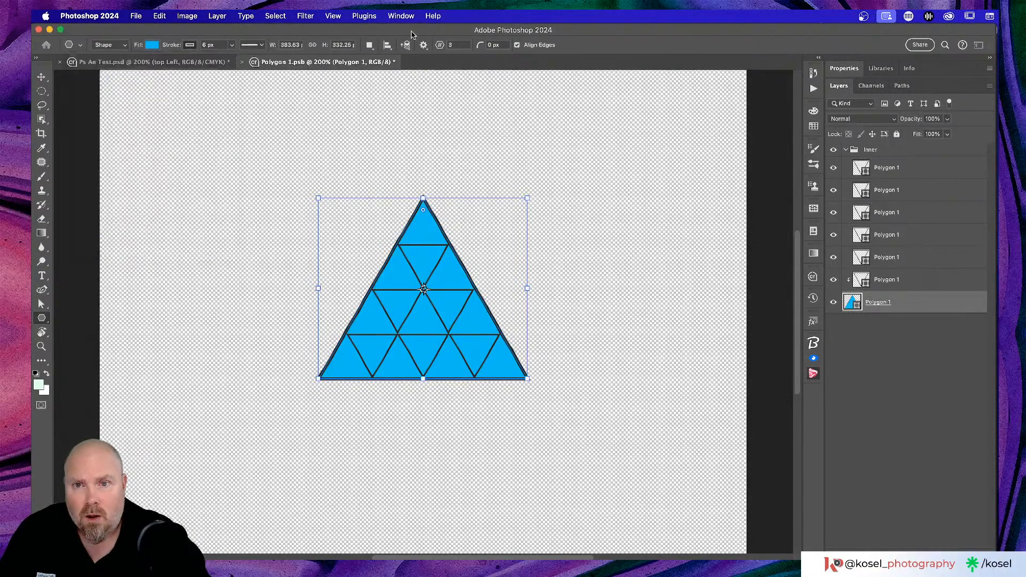
click(202, 151)
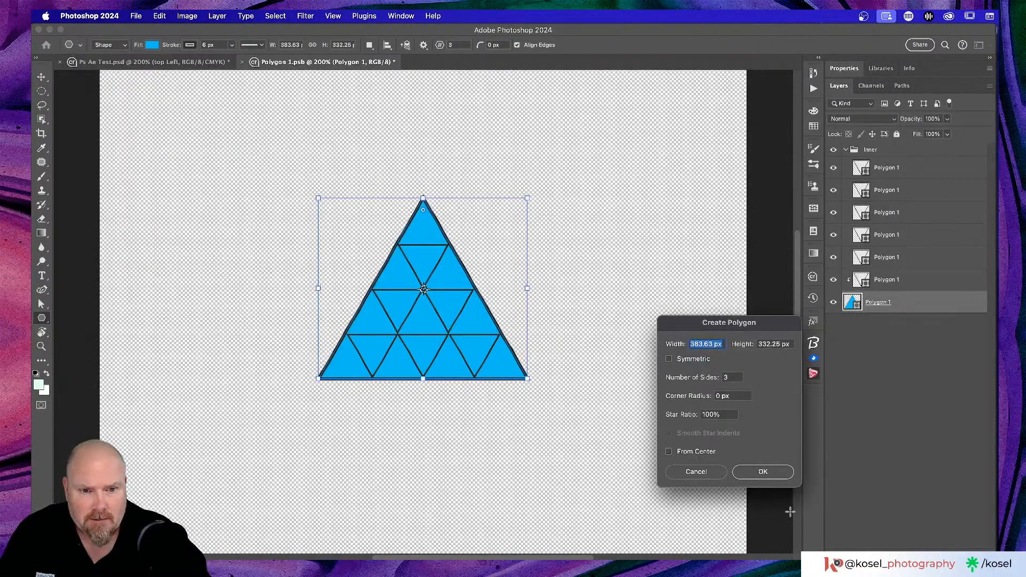
click(696, 472)
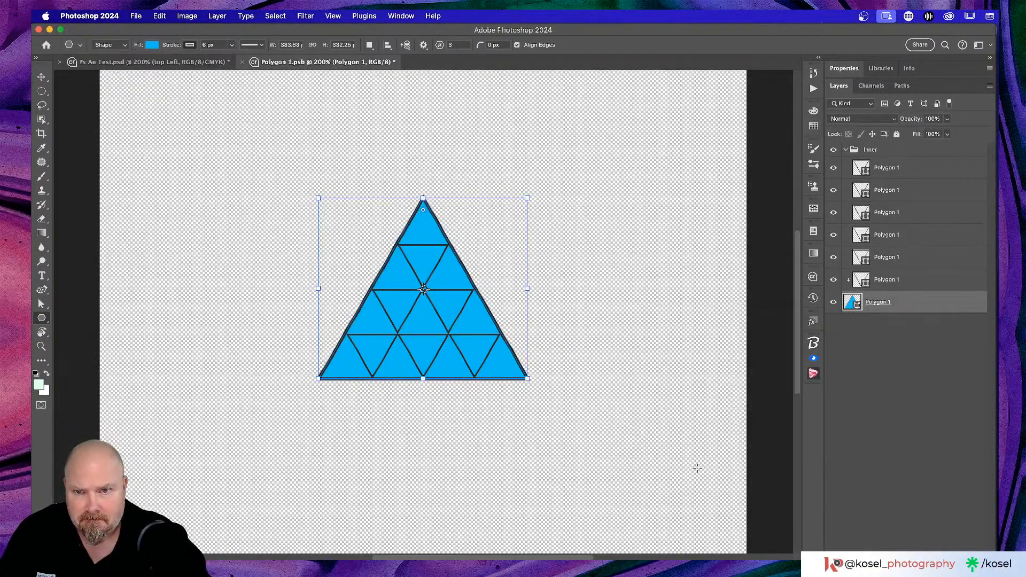
click(41, 76)
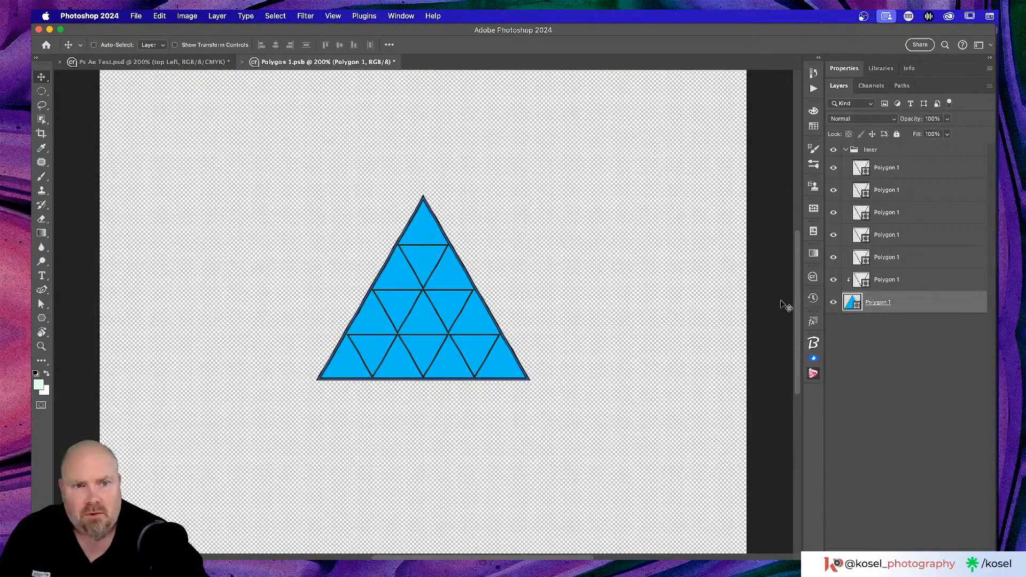
- Try distorting the blue-filled outer triangle by moving its apex up and leftward, accepting conversion to a regular path, and undo it
scroll(548, 297, left, 3)
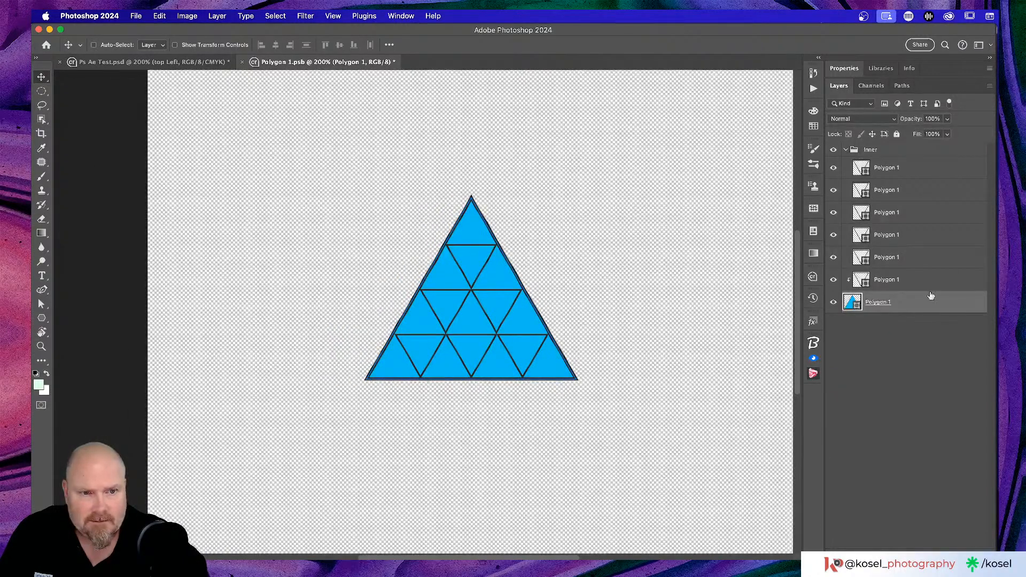
click(910, 258)
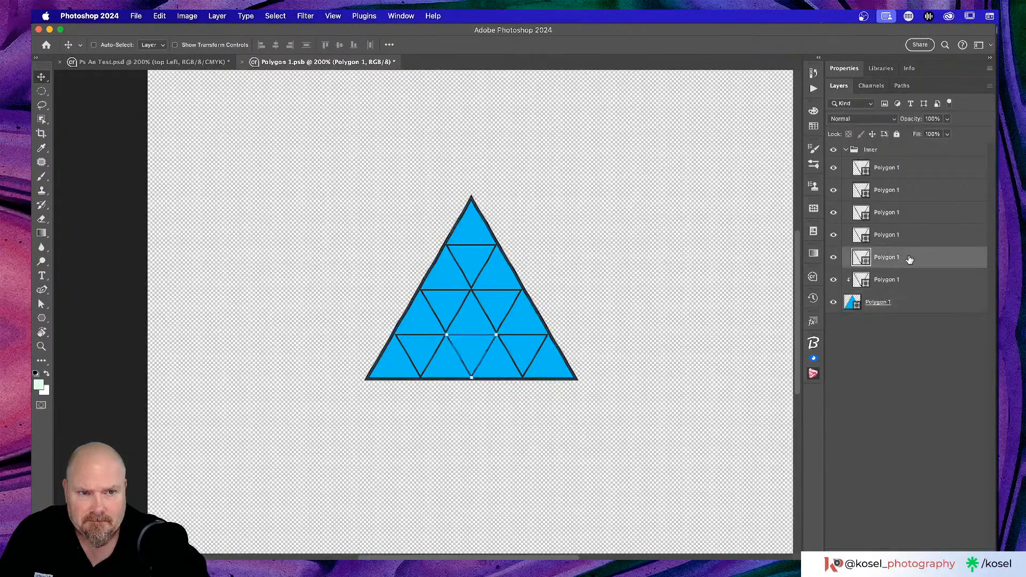
click(907, 283)
click(915, 305)
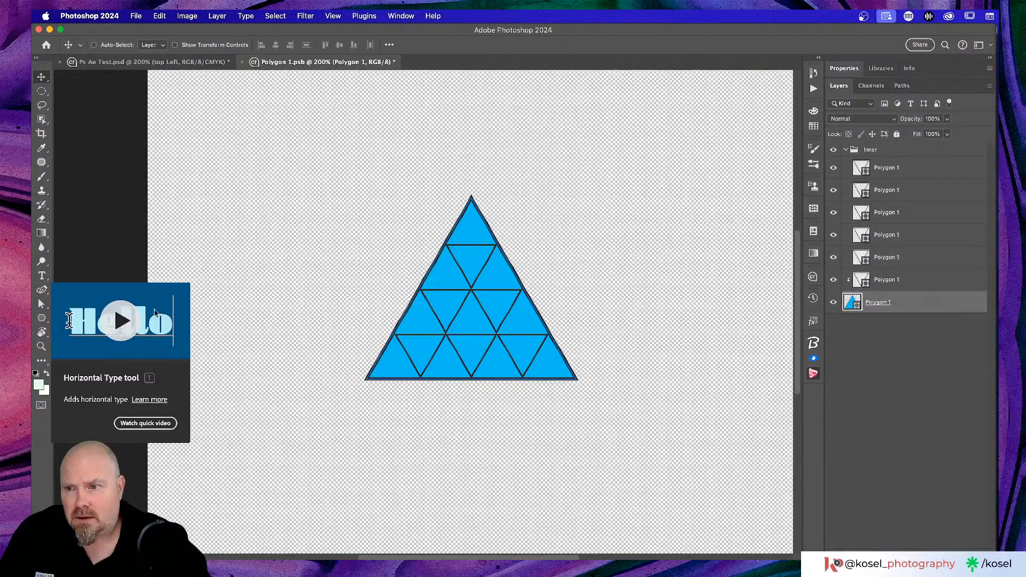
click(43, 304)
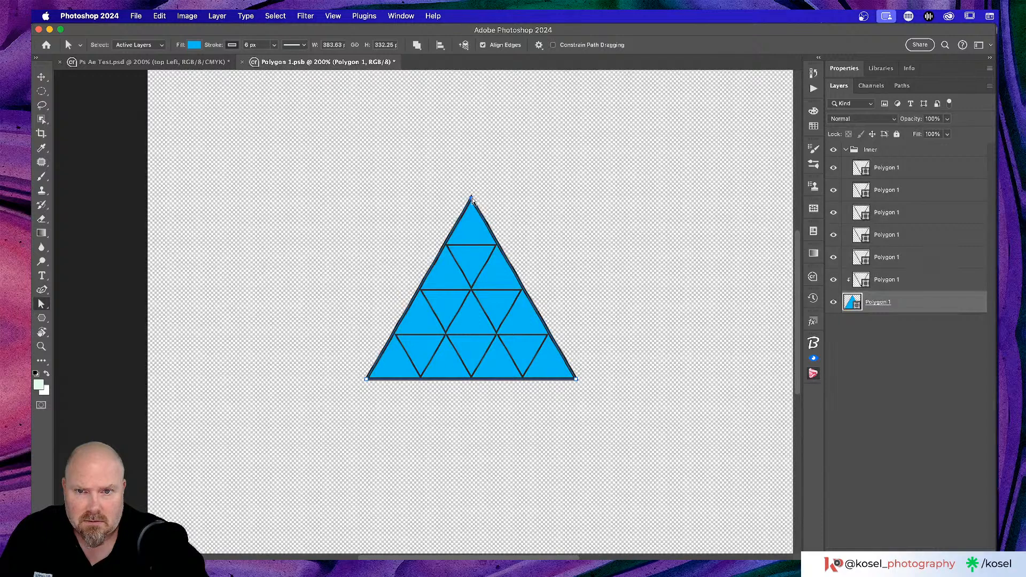
drag(470, 199, 359, 146)
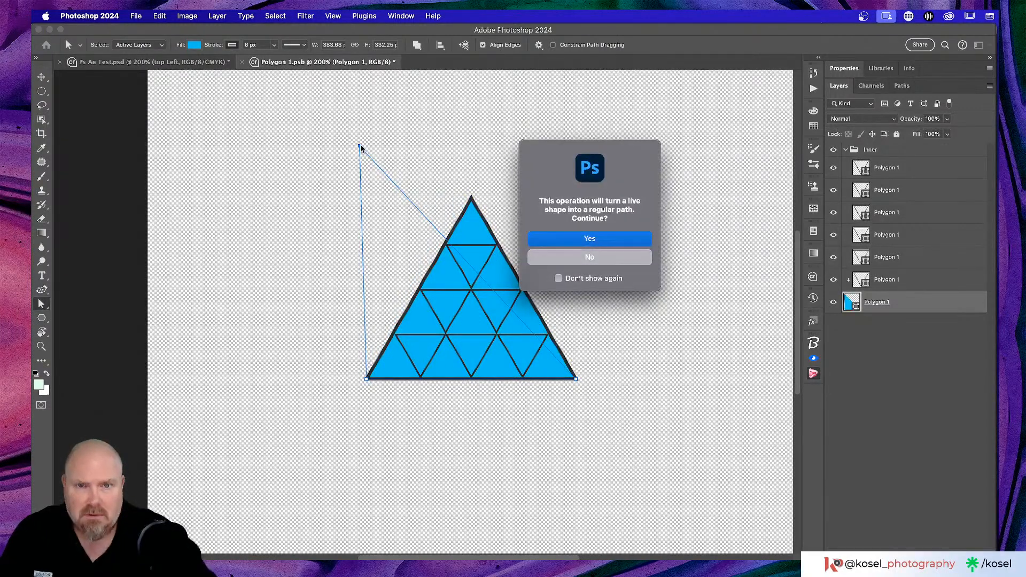
click(588, 239)
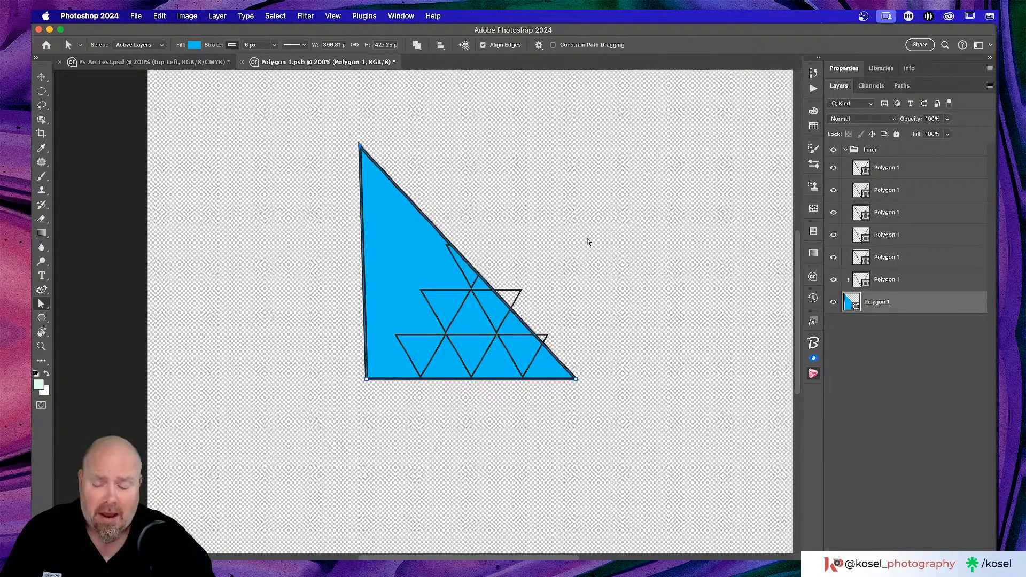
key(super+z)
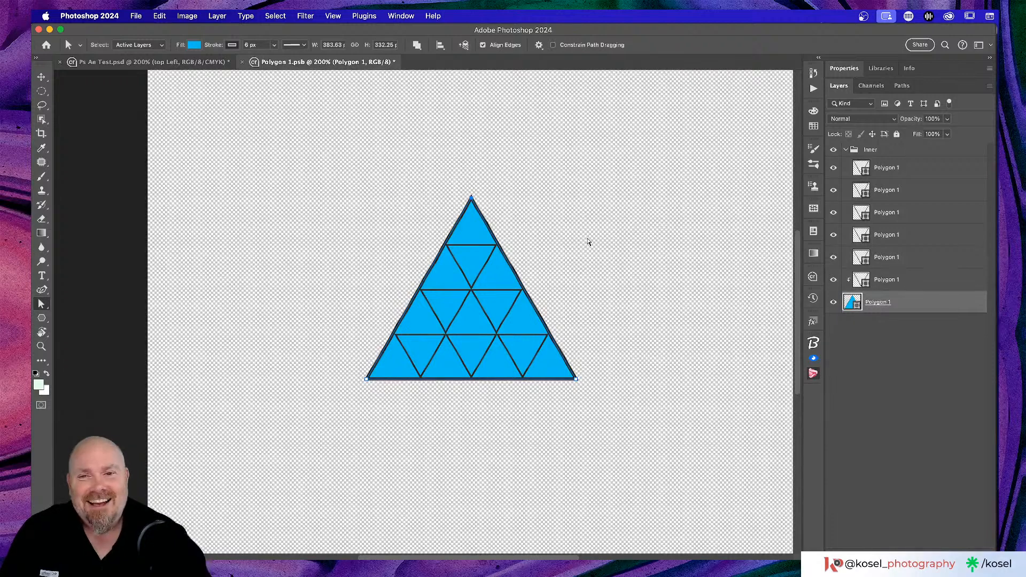
click(42, 77)
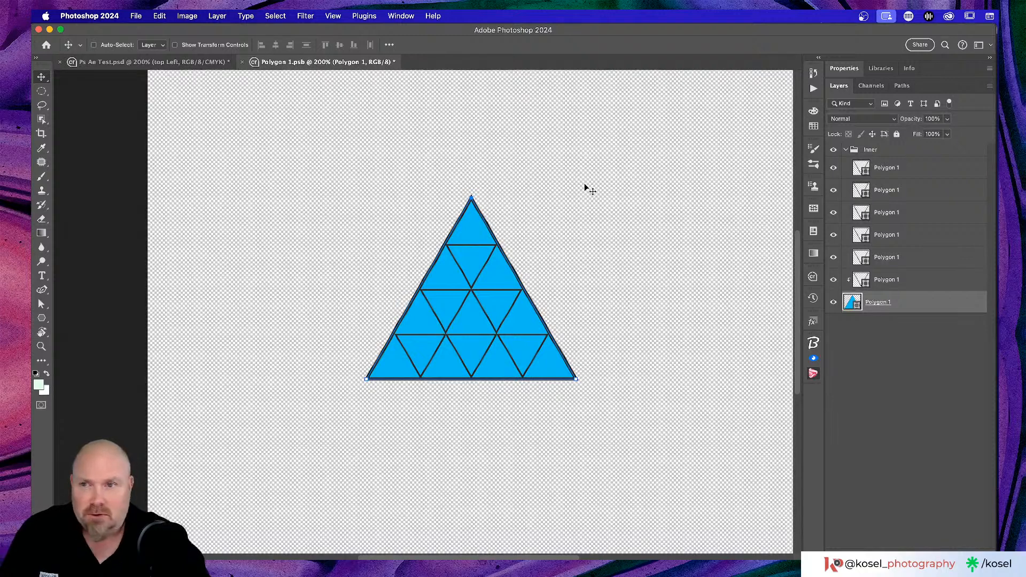
scroll(585, 188, left, 2)
scroll(584, 188, down, 1)
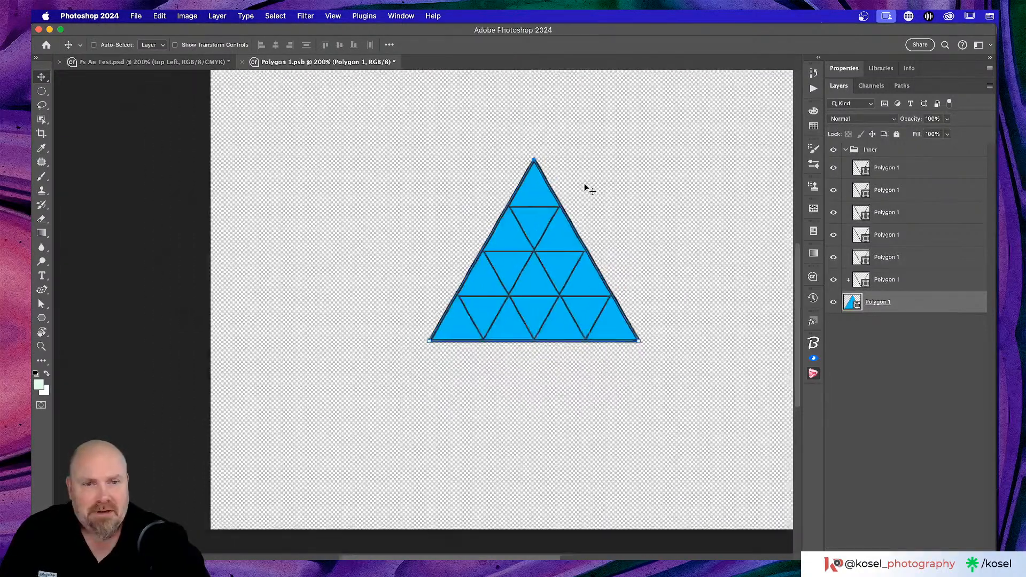
scroll(584, 187, right, 2)
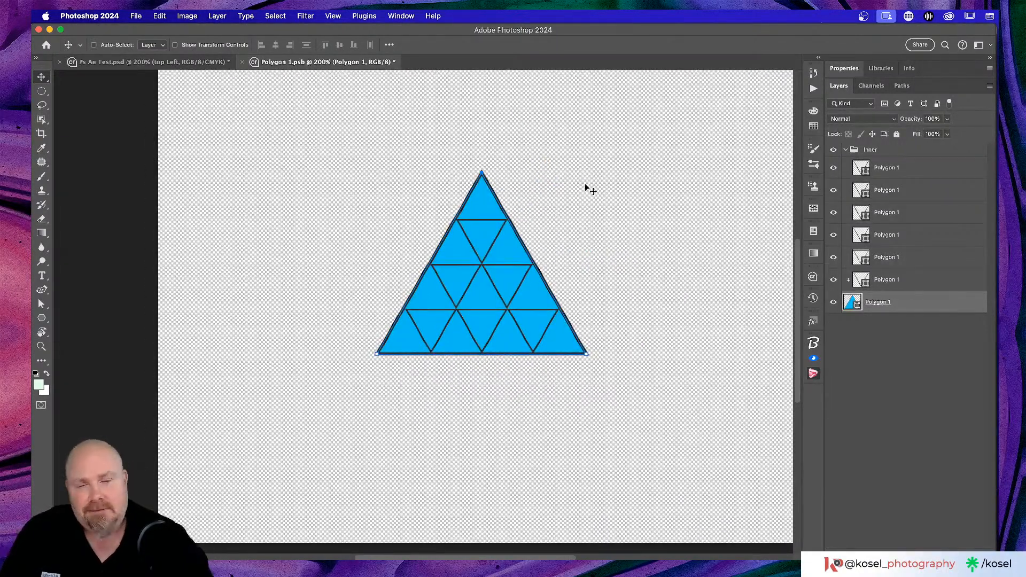
scroll(586, 188, up, 4)
scroll(586, 188, right, 2)
scroll(586, 188, down, 2)
scroll(586, 188, left, 1)
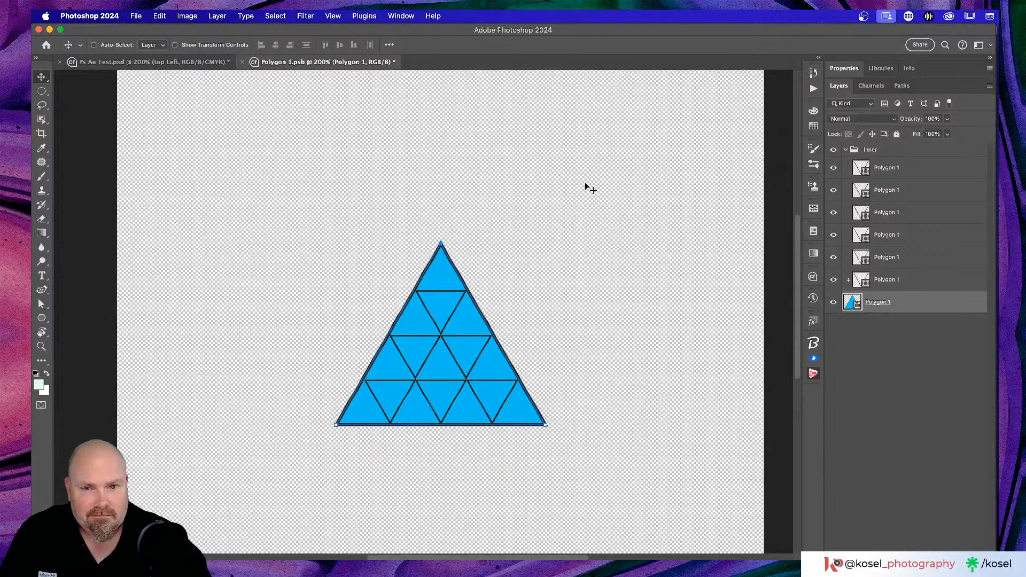
key(super+Tab)
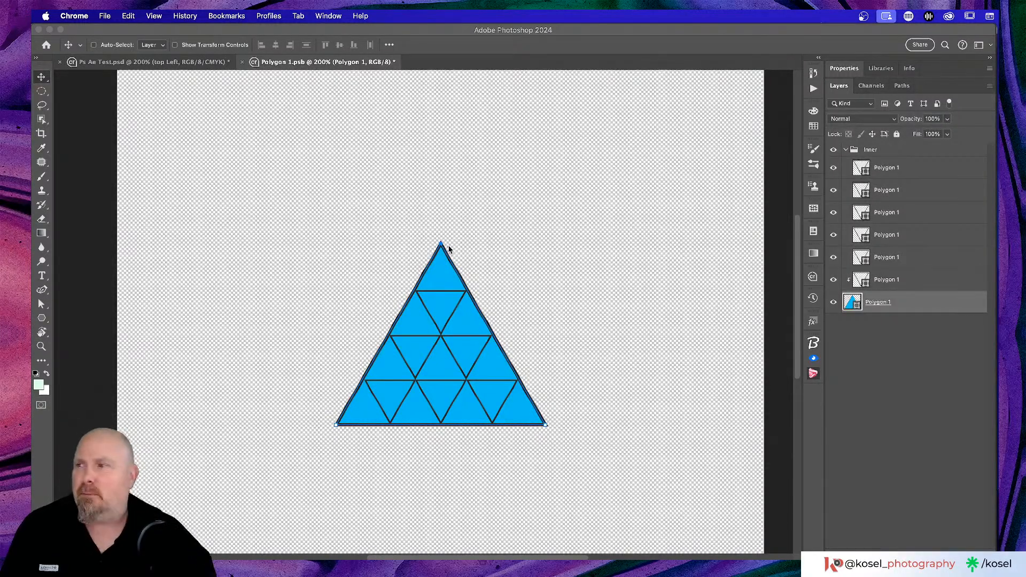
scroll(450, 249, down, 1)
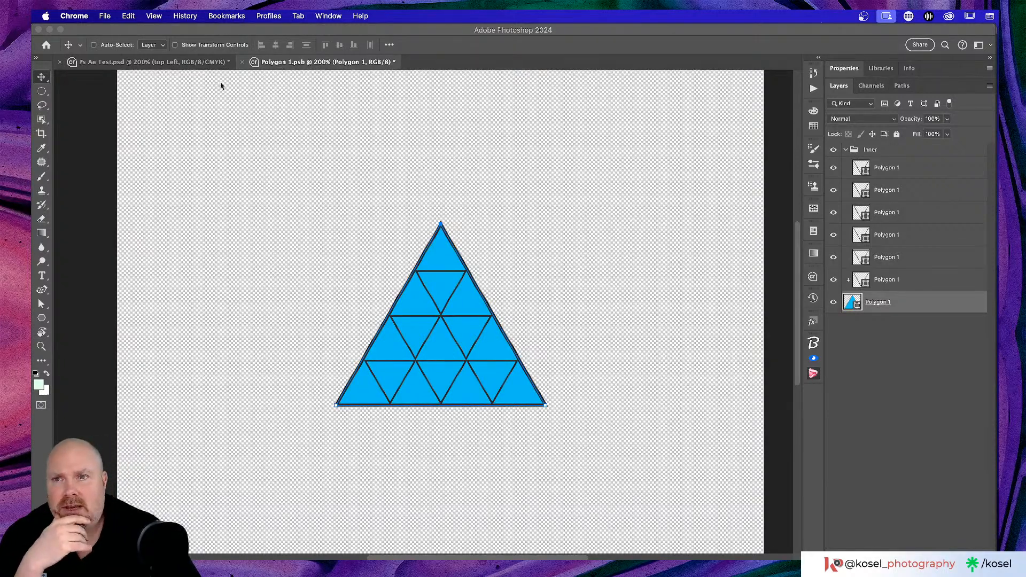
- Close Polygon 1.psb without saving its changes and return to the Ps Ae Test.psd hexagon document
click(242, 68)
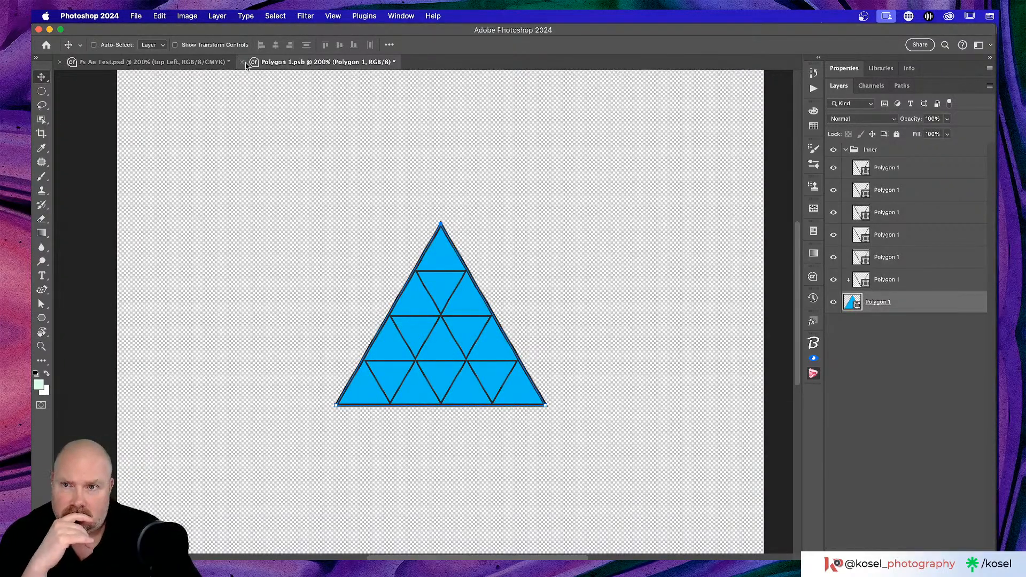
click(241, 62)
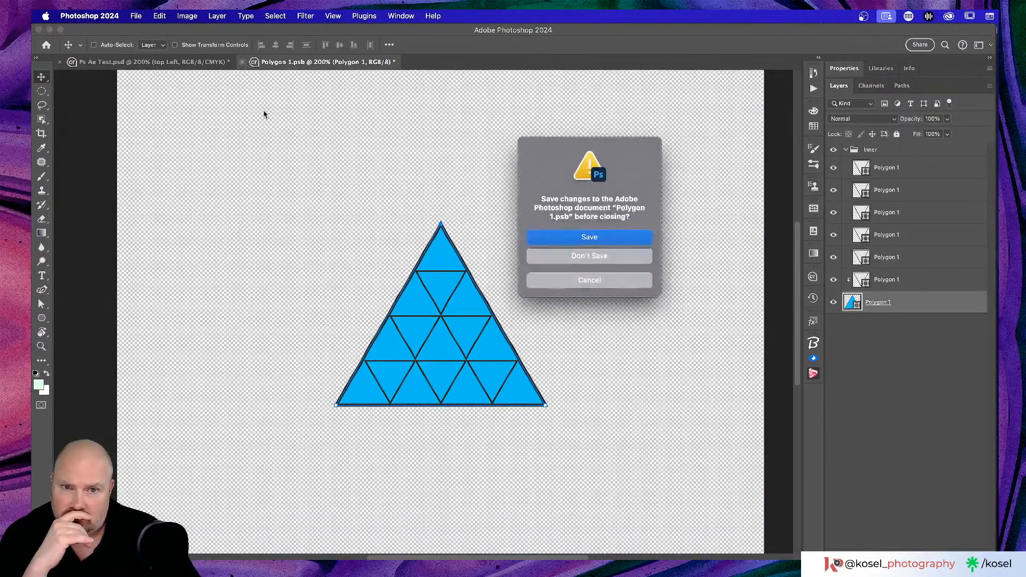
click(606, 260)
scroll(606, 262, up, 2)
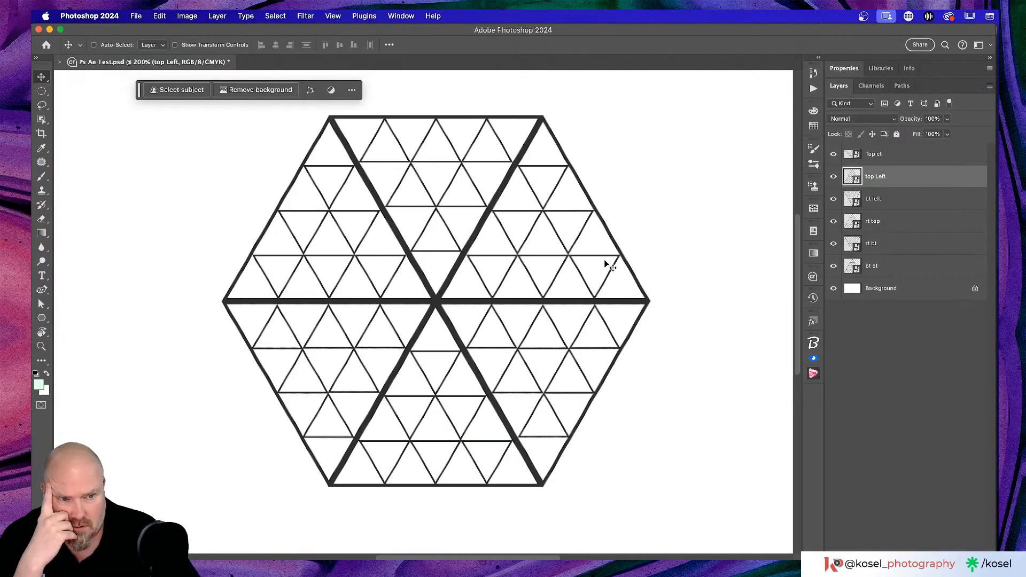
key(super+minus)
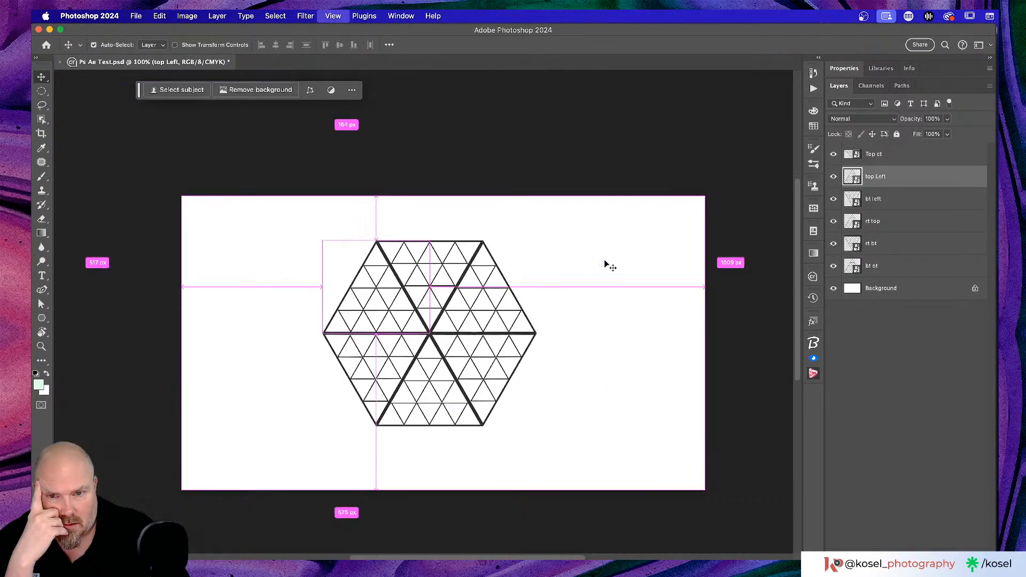
key(super+minus)
key(super+equal)
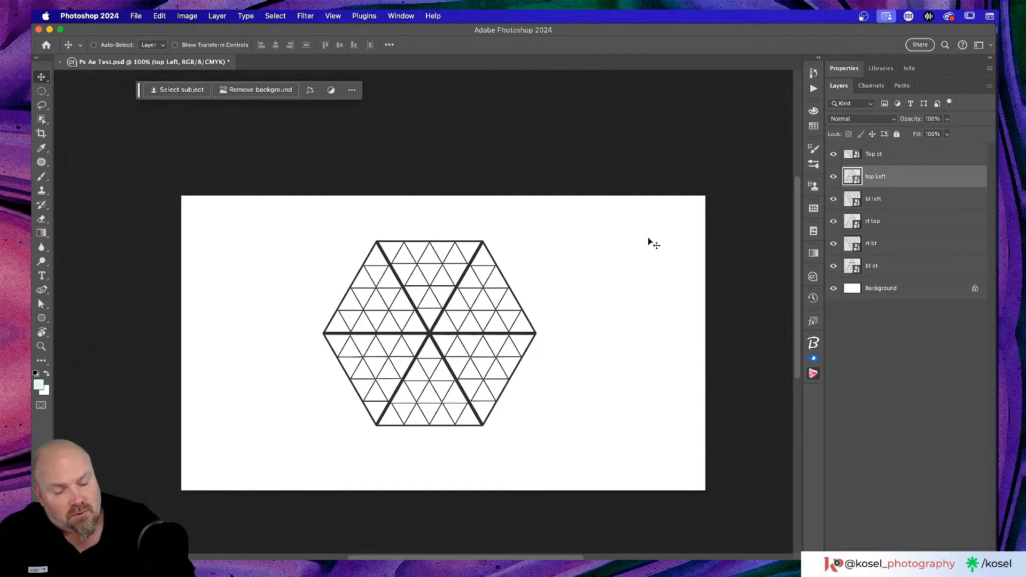
- Switch to Chrome and watch the shared triangle animation in Discord's stream-chat channel at full screen, returning to the chat
key(super+Tab)
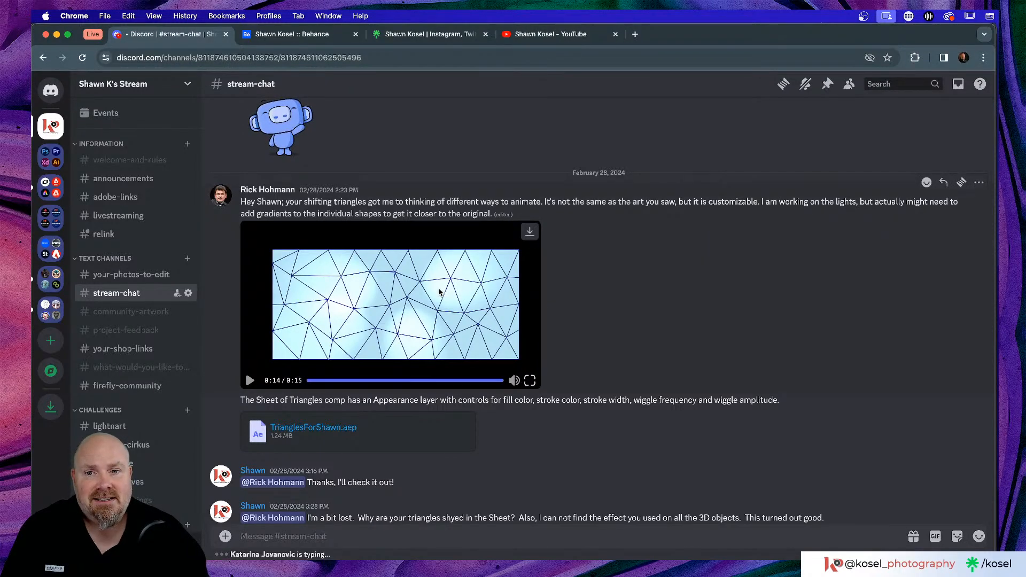
click(439, 291)
double_click(439, 291)
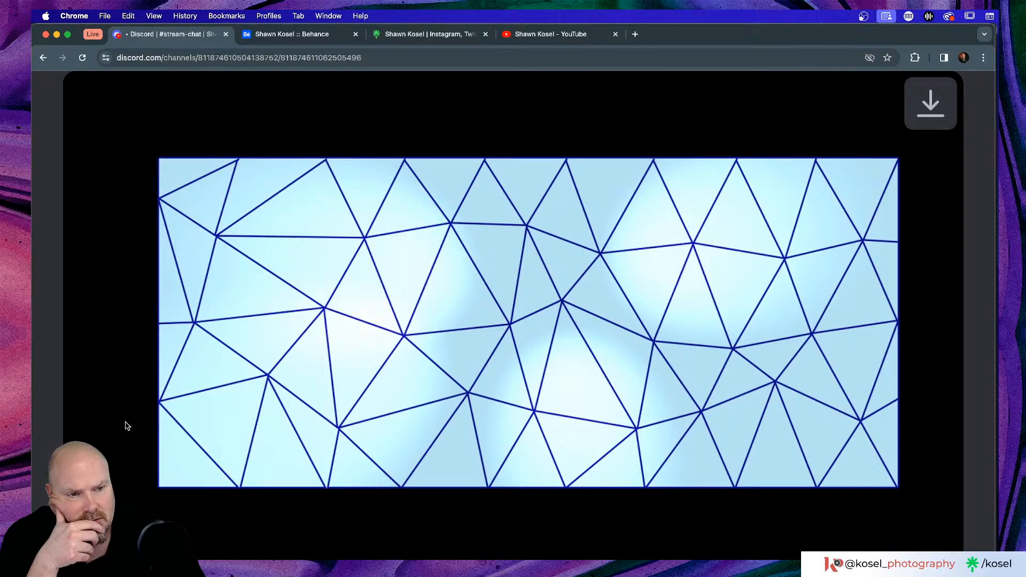
mouse_move(142, 408)
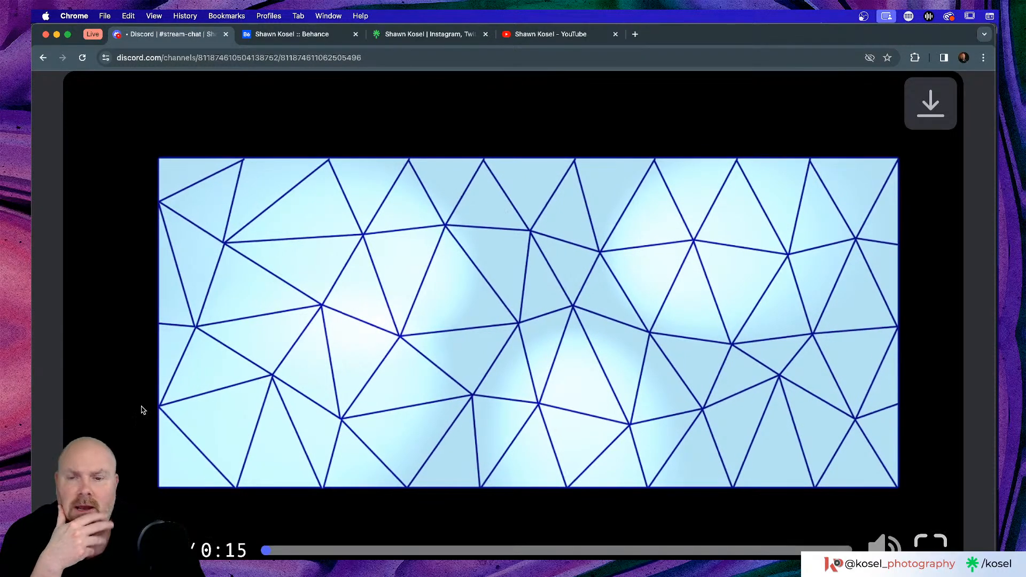
key(Escape)
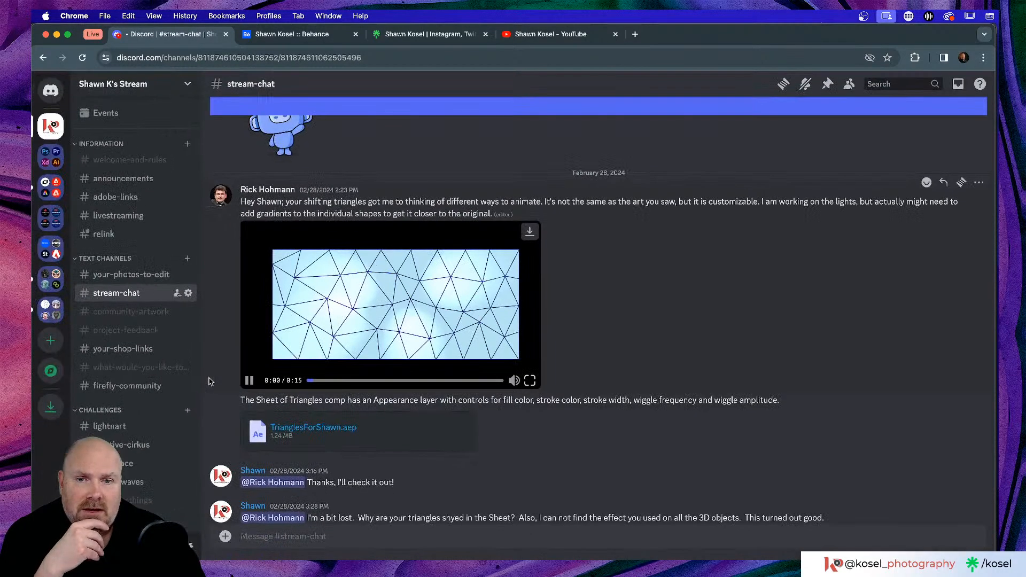
click(335, 331)
click(310, 332)
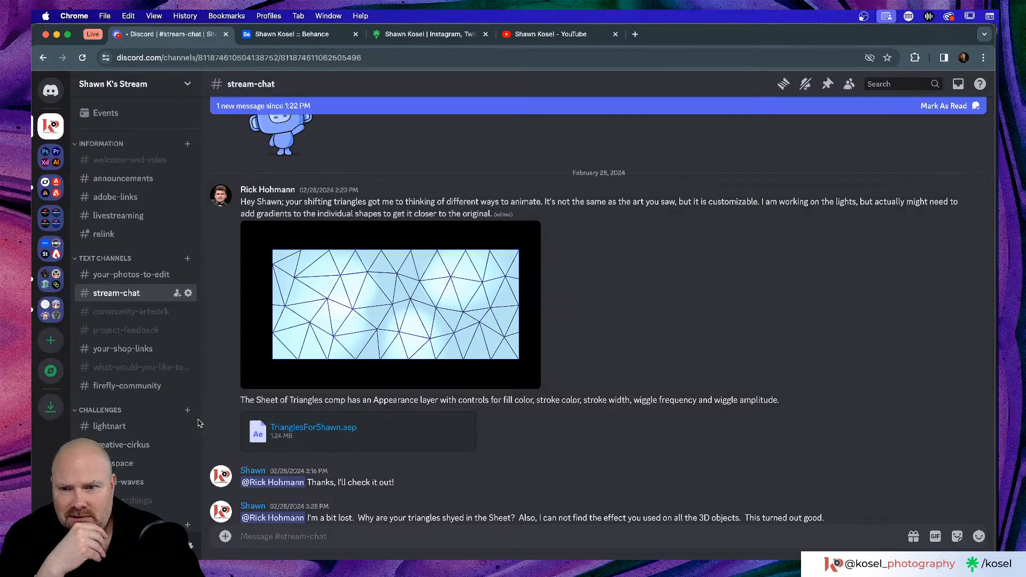
- Read the newer messages in the stream-chat channel and examine the enlarged preview of the shared triangle-mesh grid video
scroll(204, 420, down, 3)
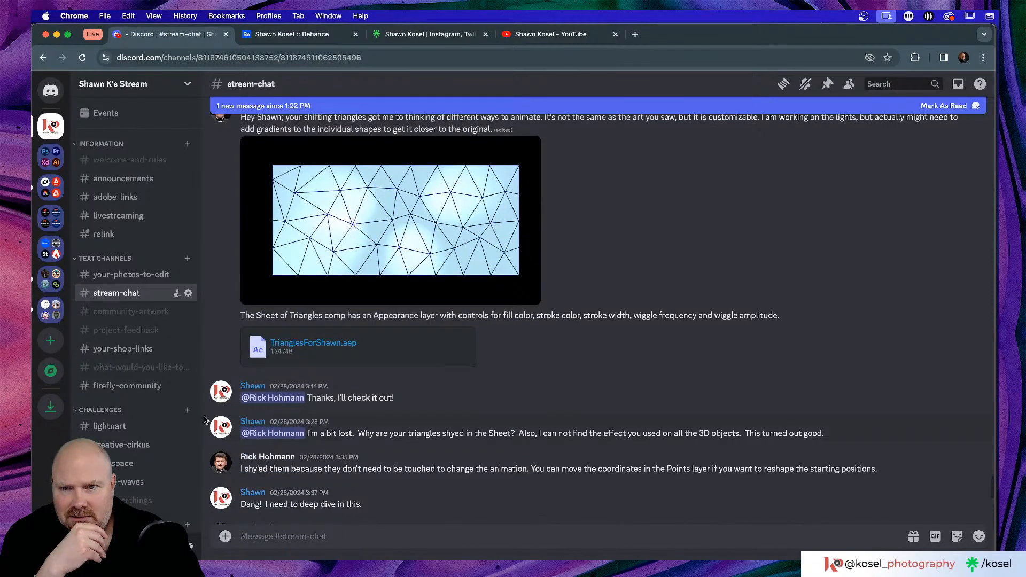
scroll(204, 419, up, 2)
scroll(203, 420, down, 10)
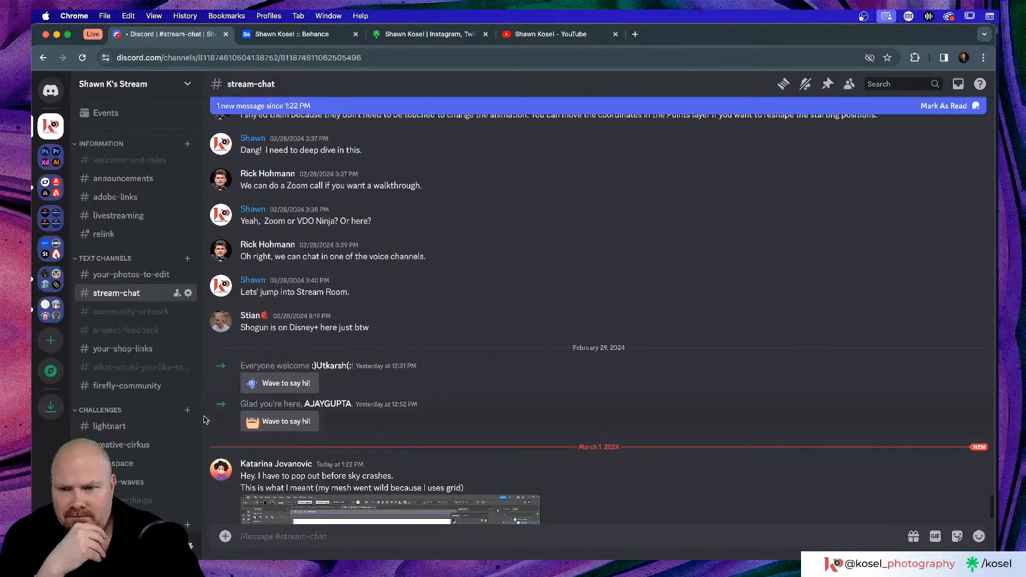
scroll(510, 361, down, 3)
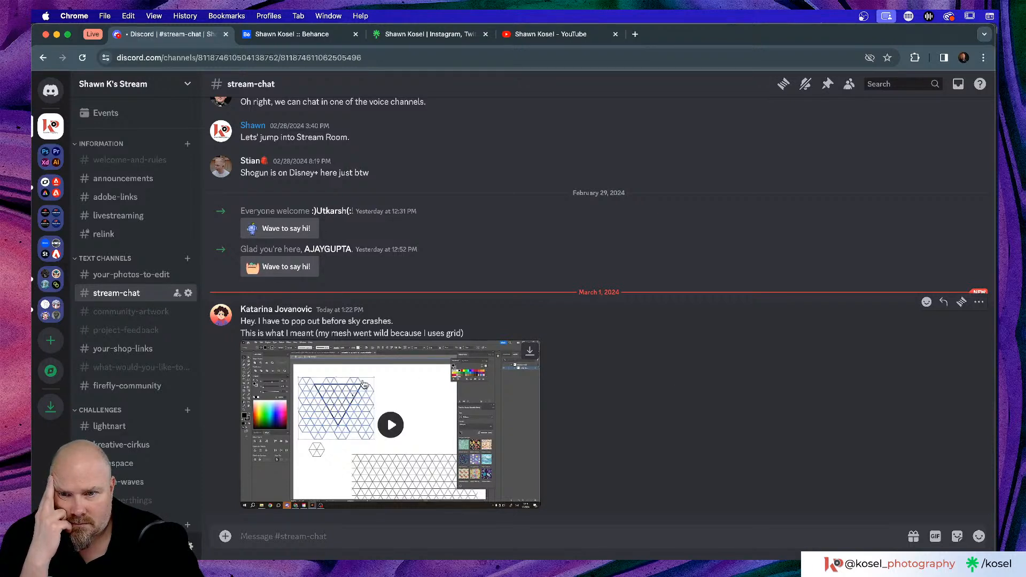
click(363, 384)
scroll(362, 408, up, 5)
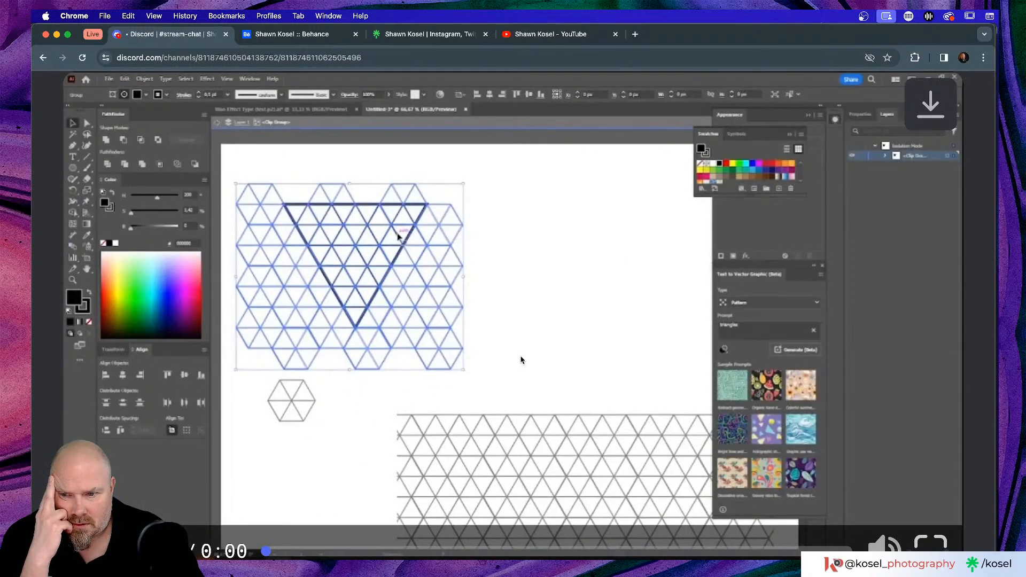
scroll(521, 360, down, 5)
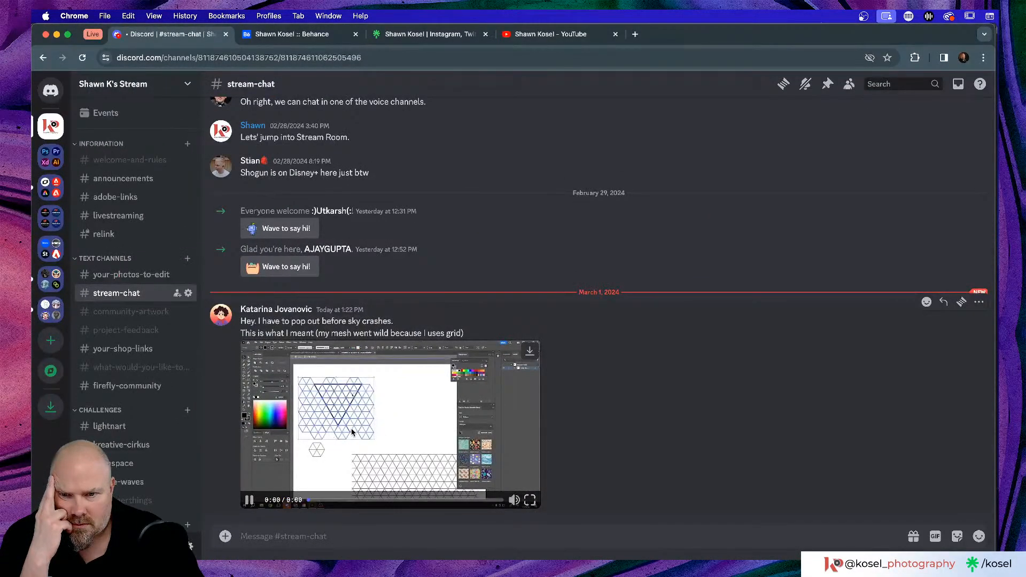
scroll(351, 431, up, 5)
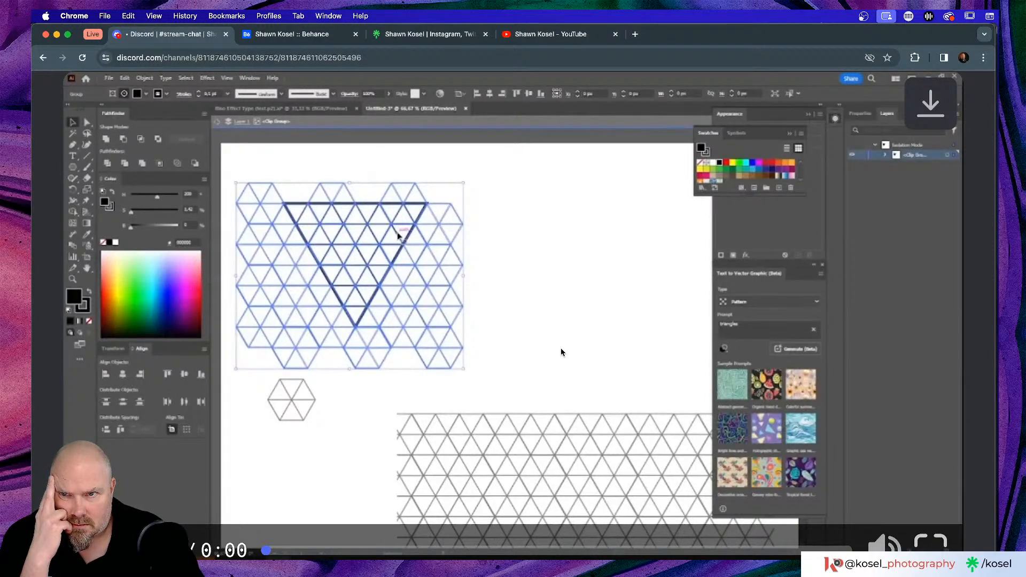
scroll(561, 352, down, 5)
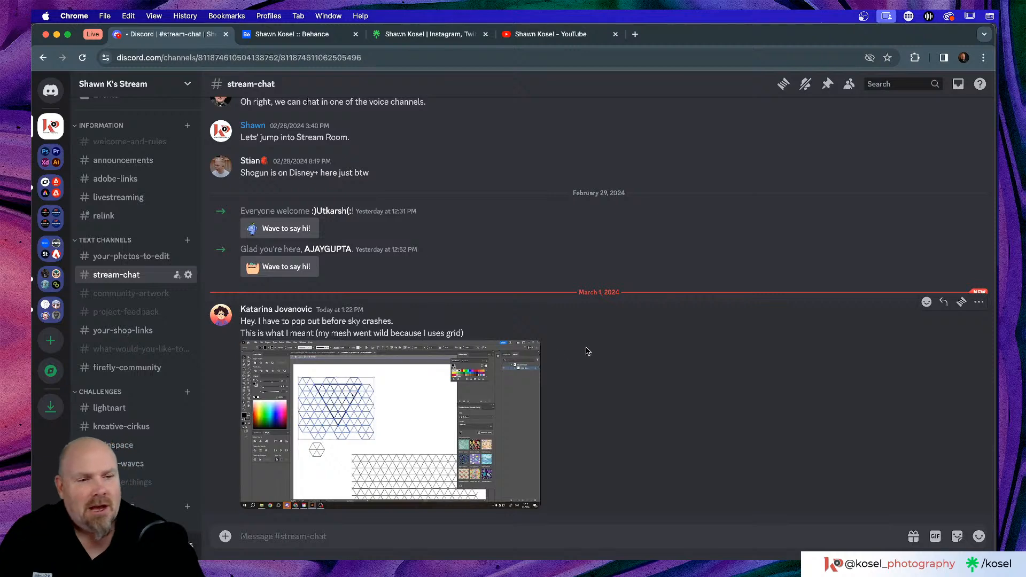
- Go back to the shared triangle animation in the chat and replay it from the 0:03 mark
scroll(597, 349, up, 10)
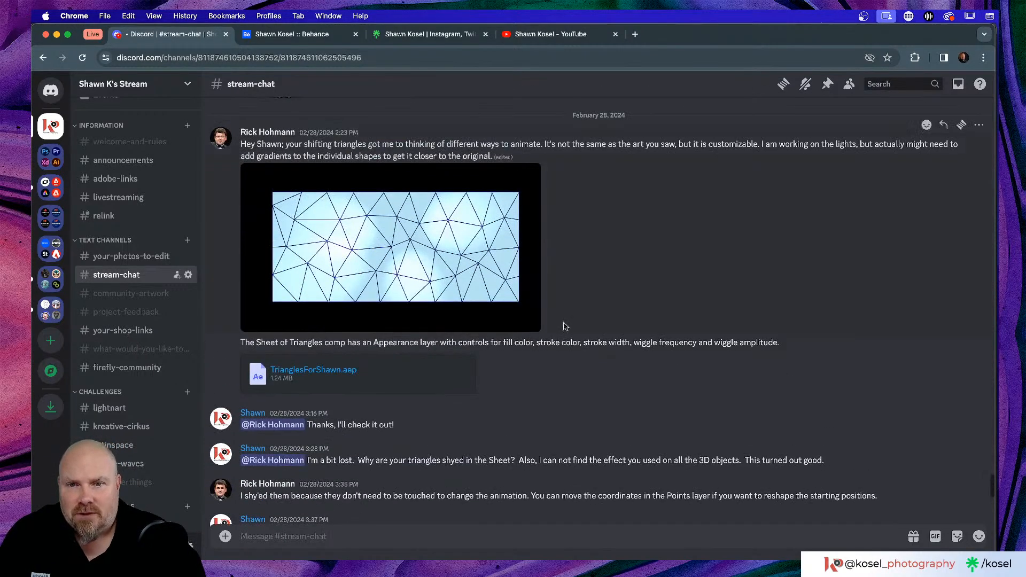
click(453, 272)
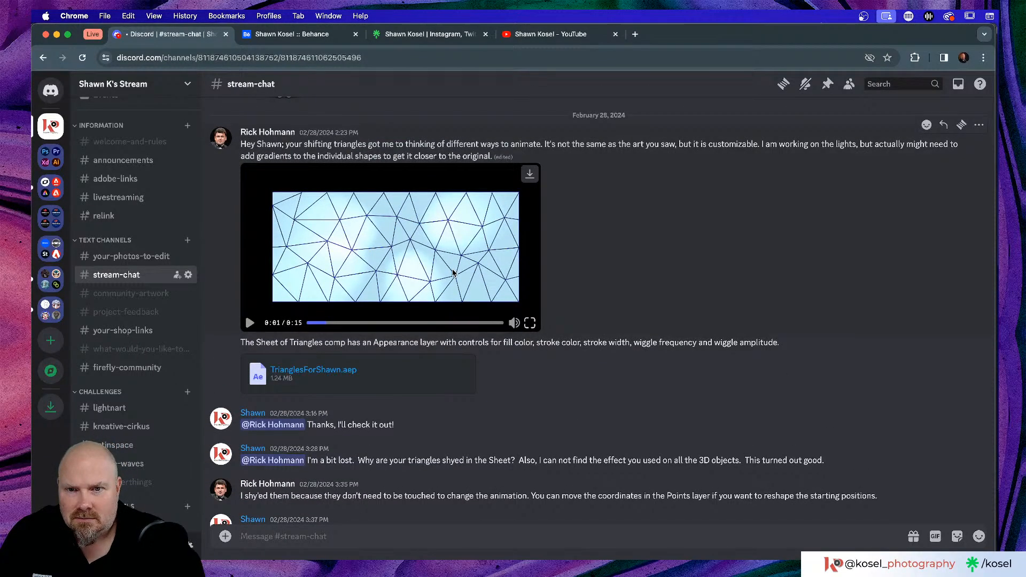
click(452, 272)
click(349, 323)
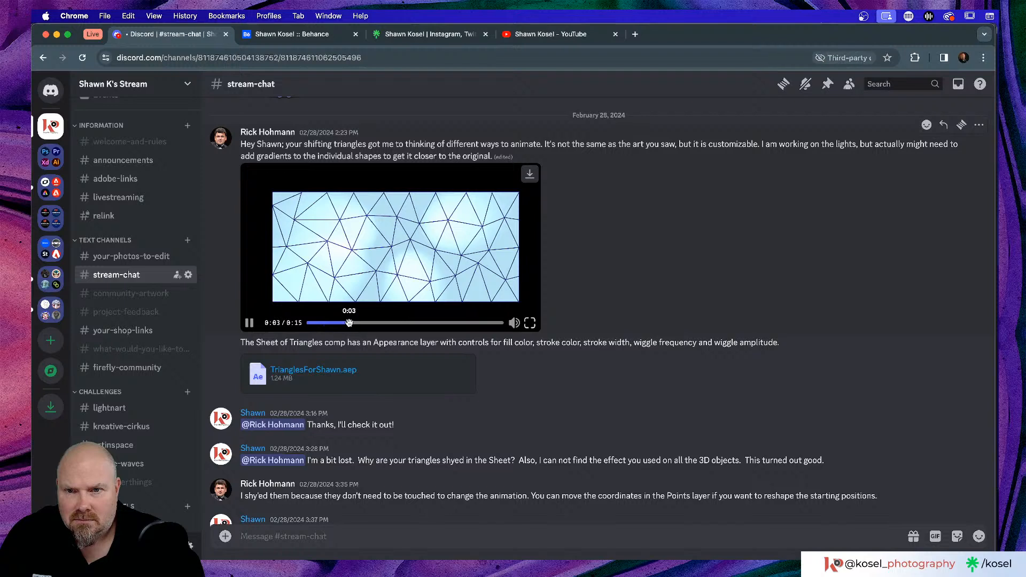
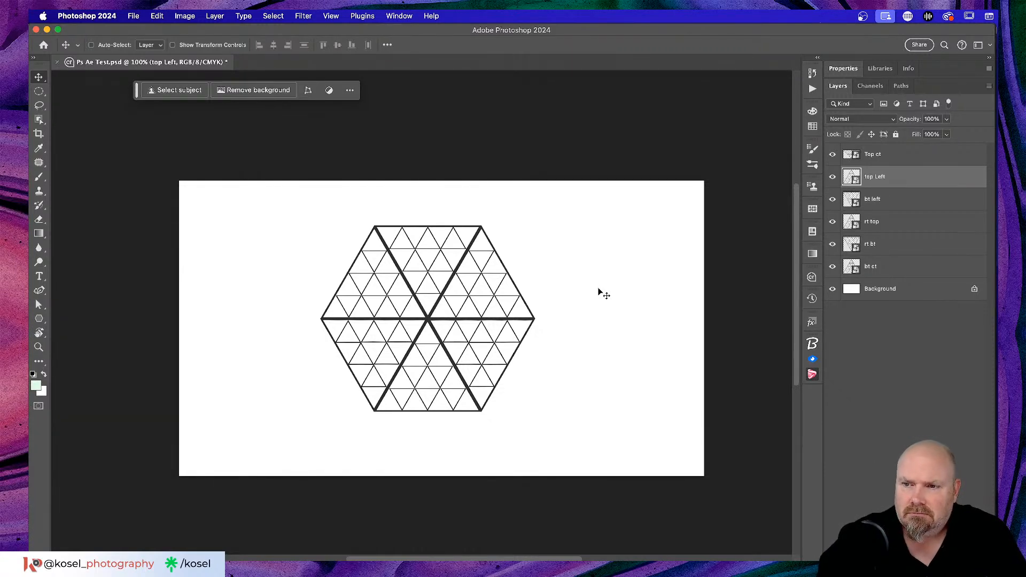
- Select the Top ct layer in Photoshop's Ps Ae Test.psd document
scroll(598, 291, up, 3)
scroll(598, 291, down, 3)
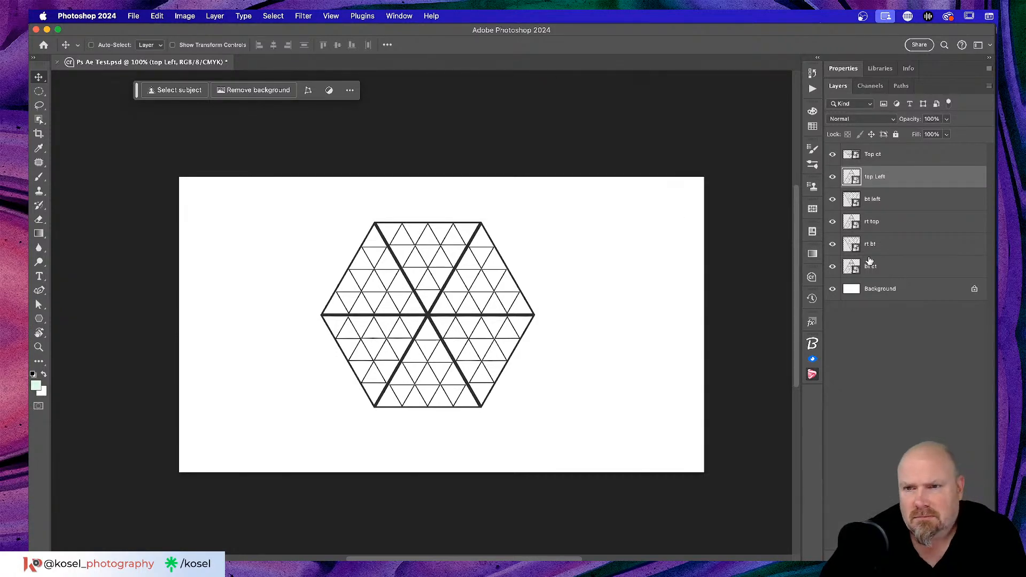
click(930, 156)
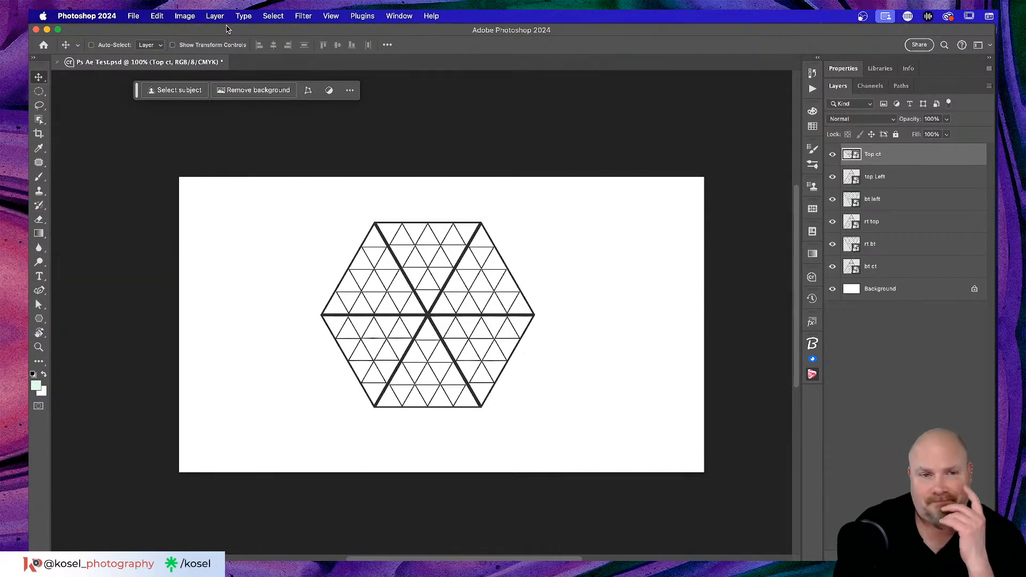
- Switch to After Effects, play the Comp 1 wave triangle animation from its start, and view the stopped frame at 50%
key(super+Tab)
key(super+Tab)
key(super+Tab)
key(super+Tab)
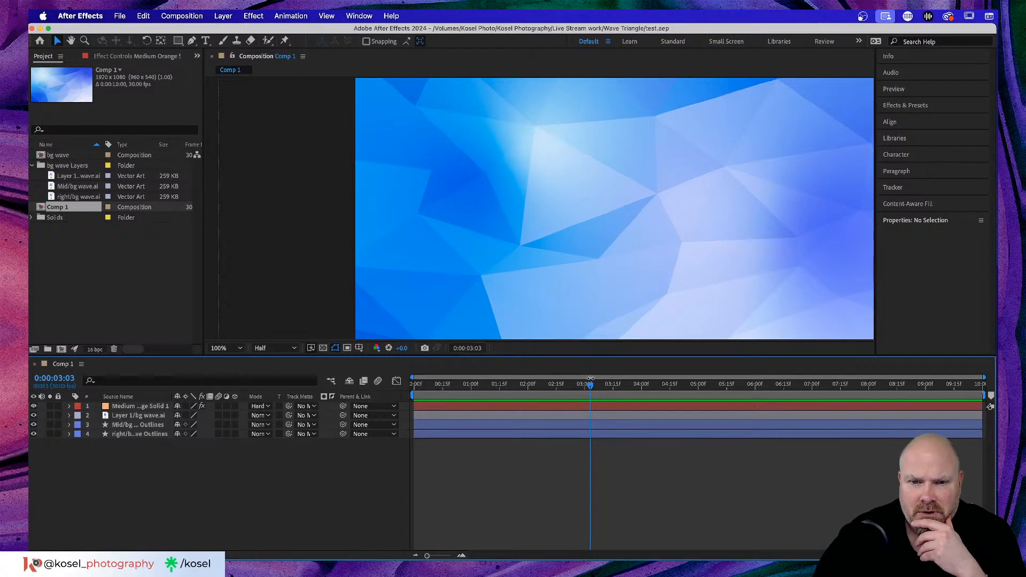
drag(590, 386, 397, 391)
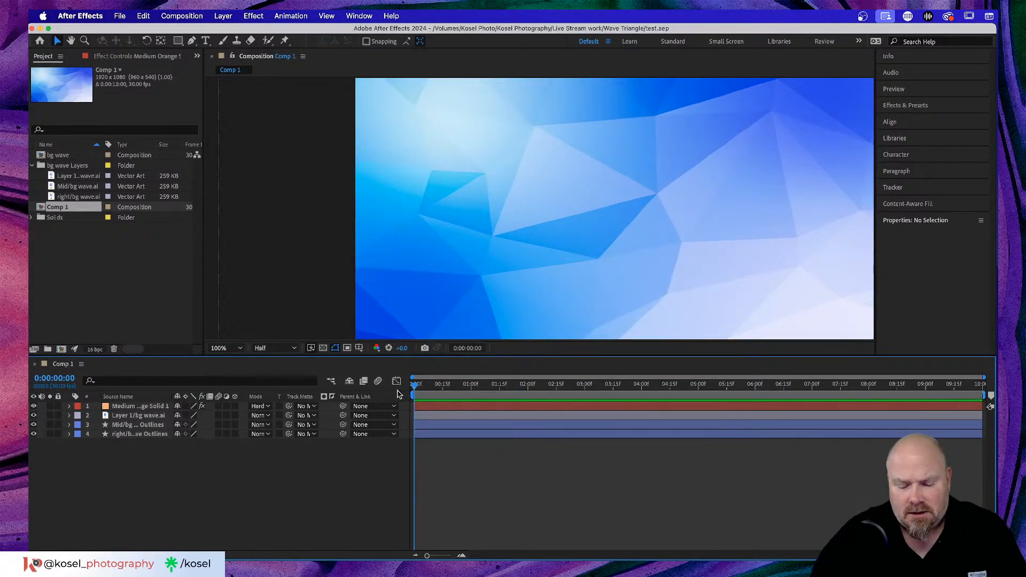
key(space)
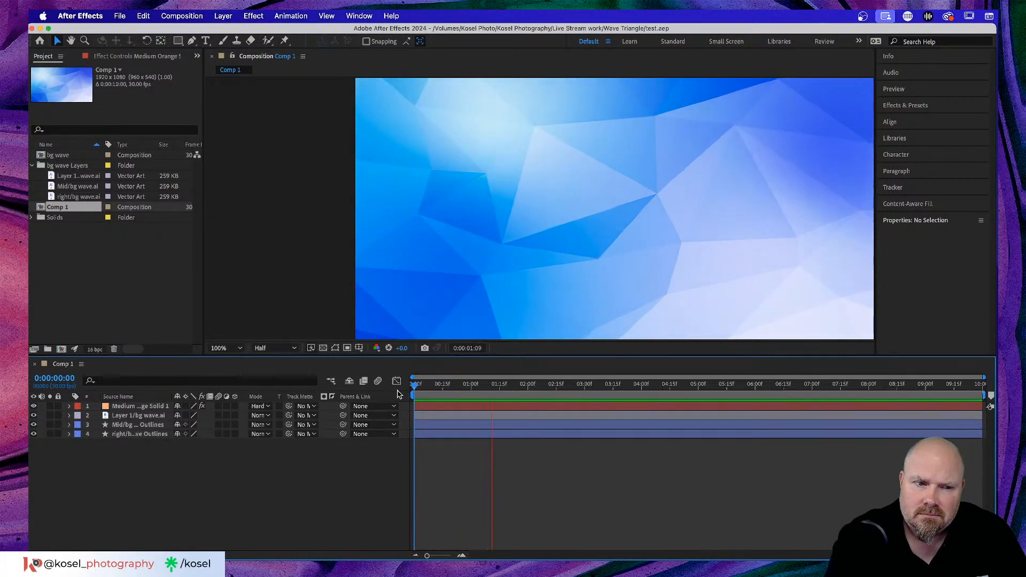
key(space)
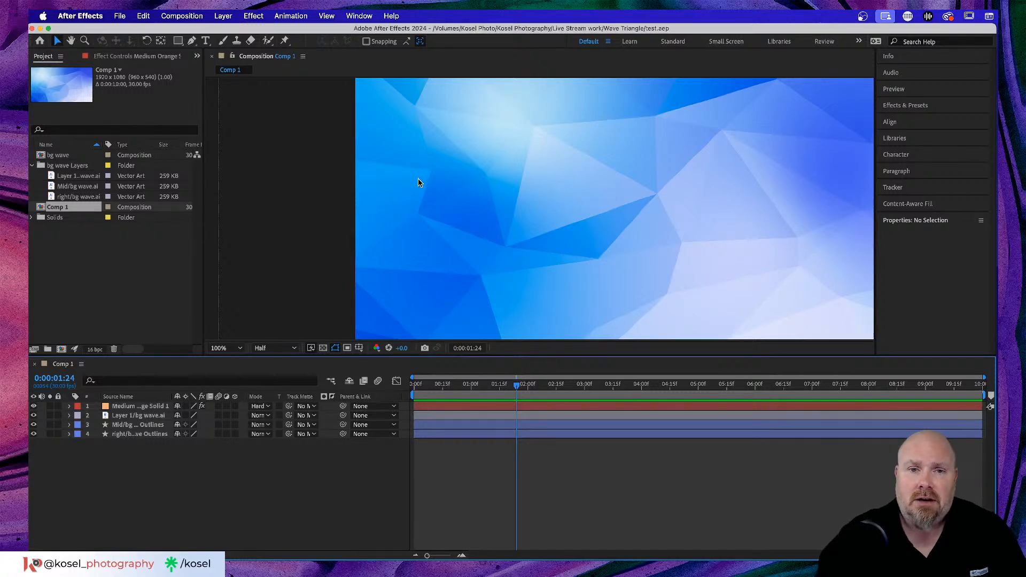
scroll(418, 179, up, 1)
scroll(418, 179, down, 2)
scroll(419, 179, up, 1)
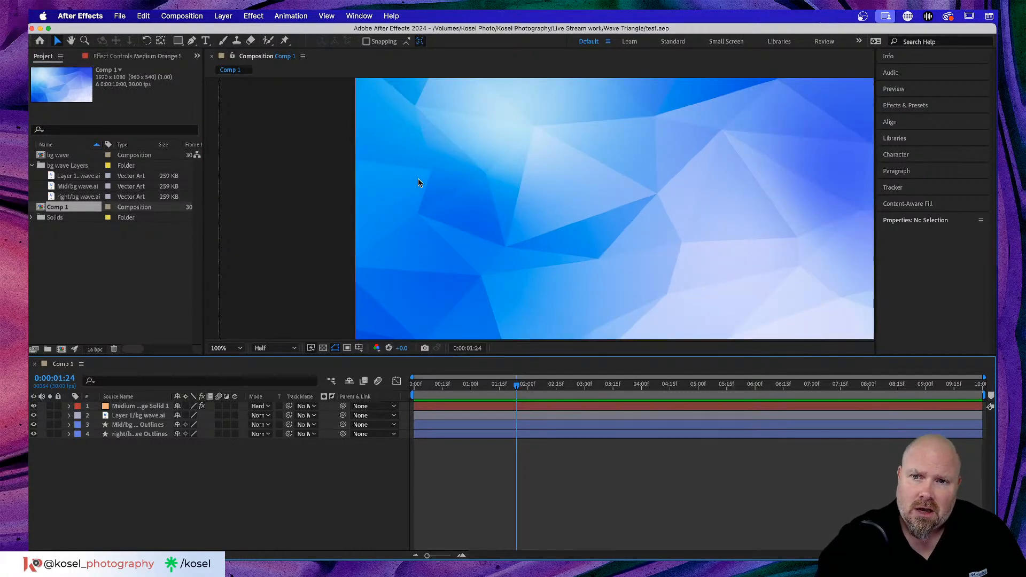
scroll(418, 182, down, 1)
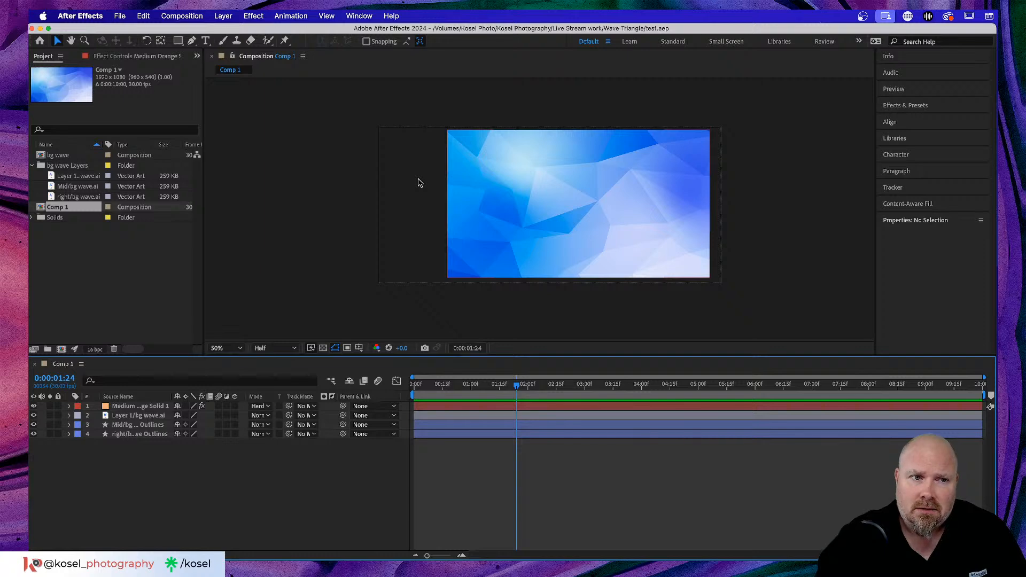
- Switch to Photoshop and save the Ps Ae Test.psd hexagon document
key(super+Tab)
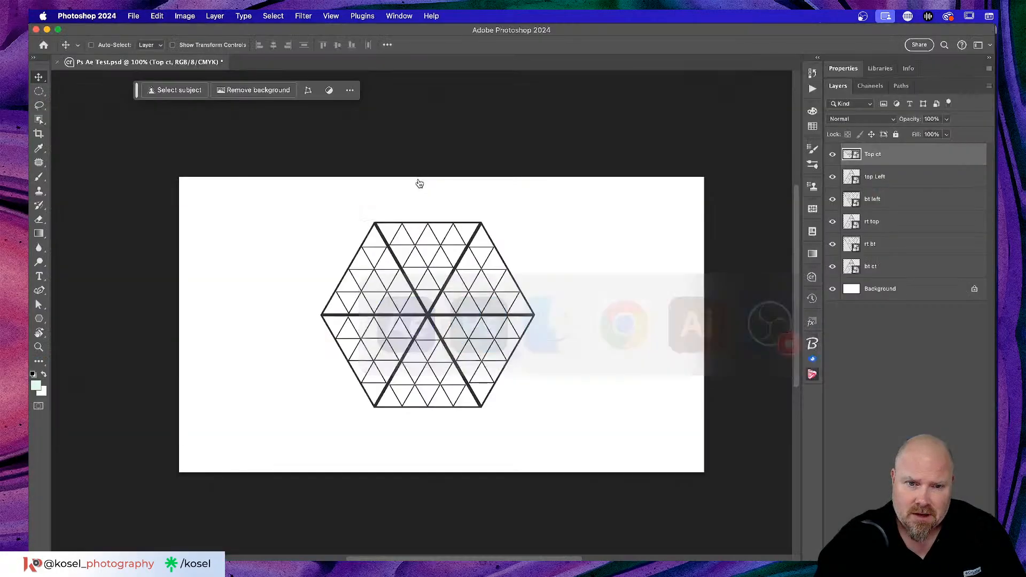
scroll(418, 183, down, 2)
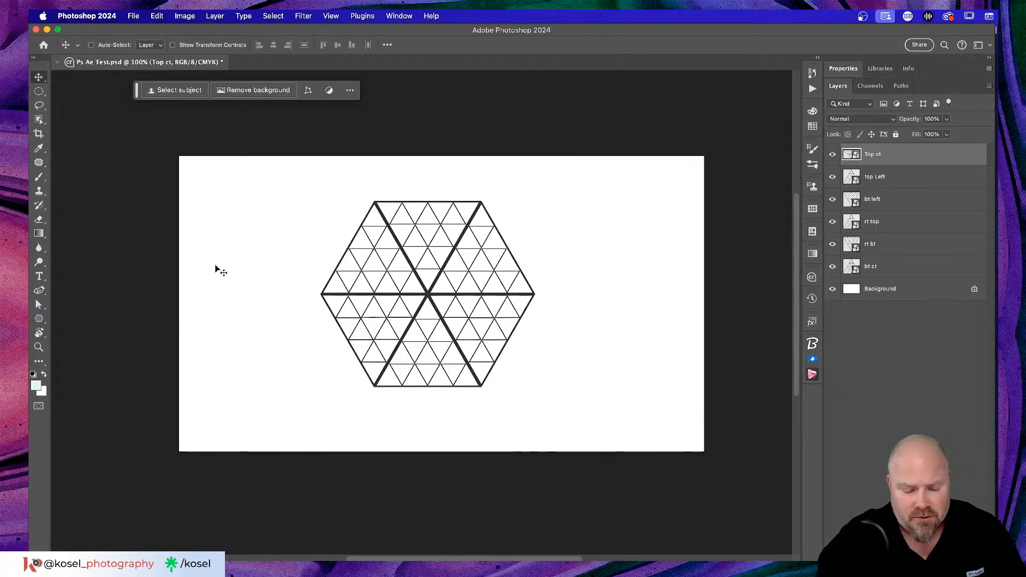
key(super)
key(super+s)
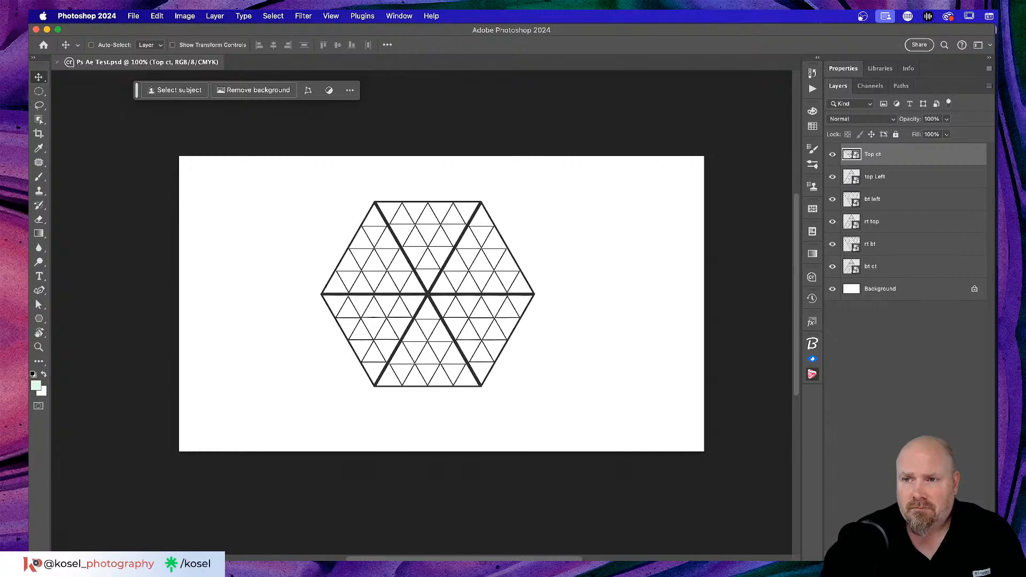
- Switch to After Effects and start a new, empty project
key(super+Tab)
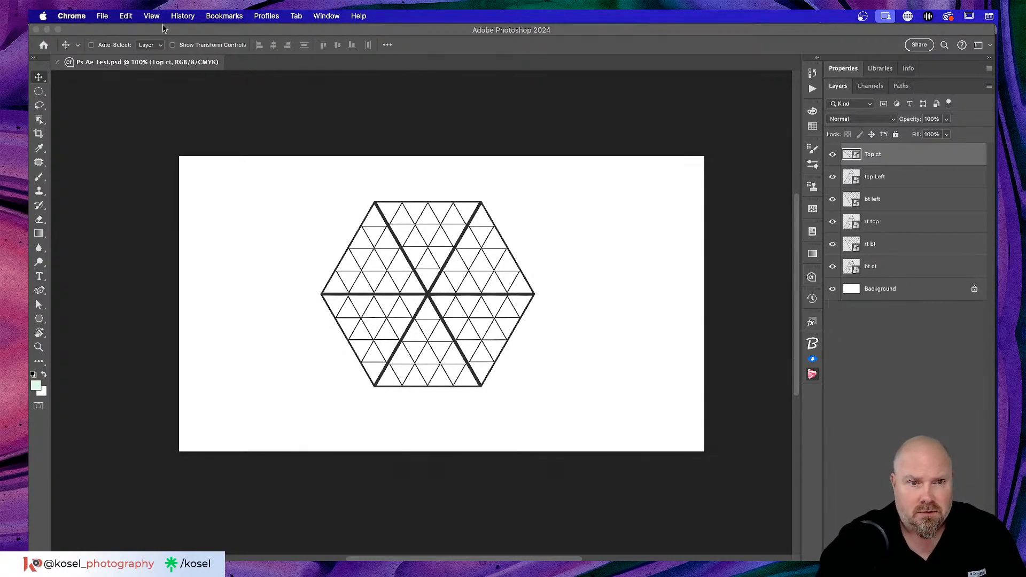
key(super+Tab)
key(super+Tab)
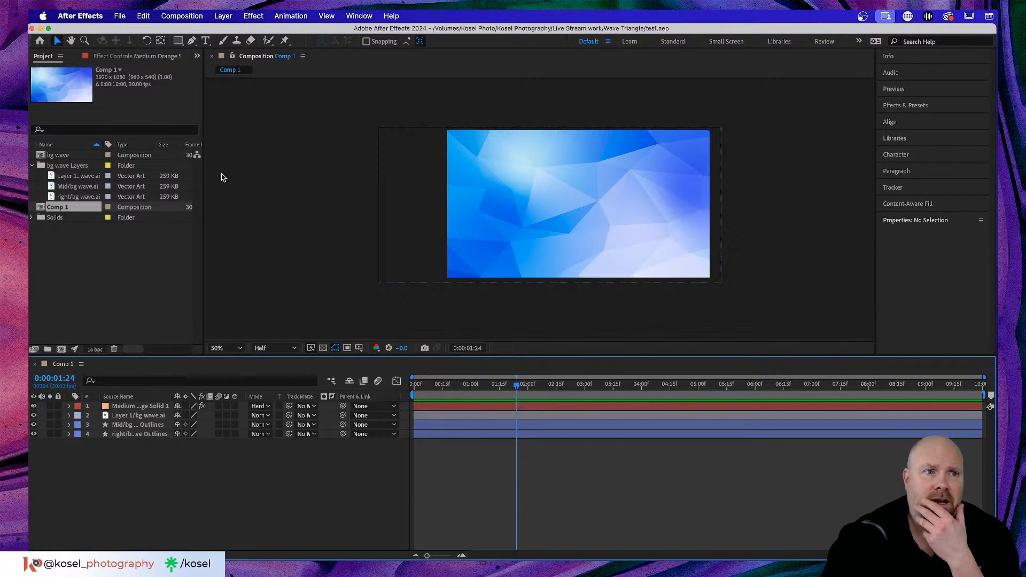
click(117, 17)
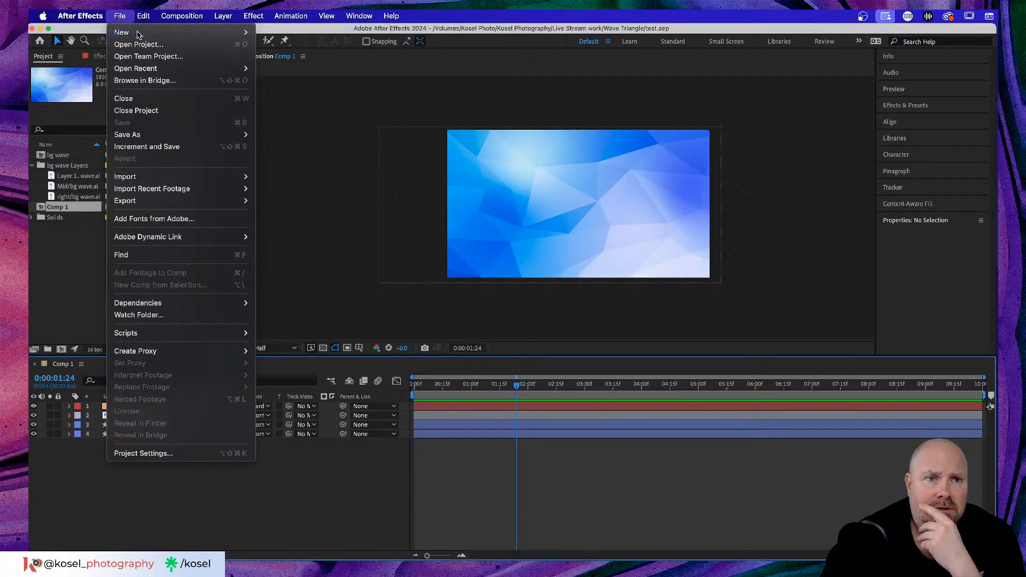
mouse_move(138, 31)
click(279, 33)
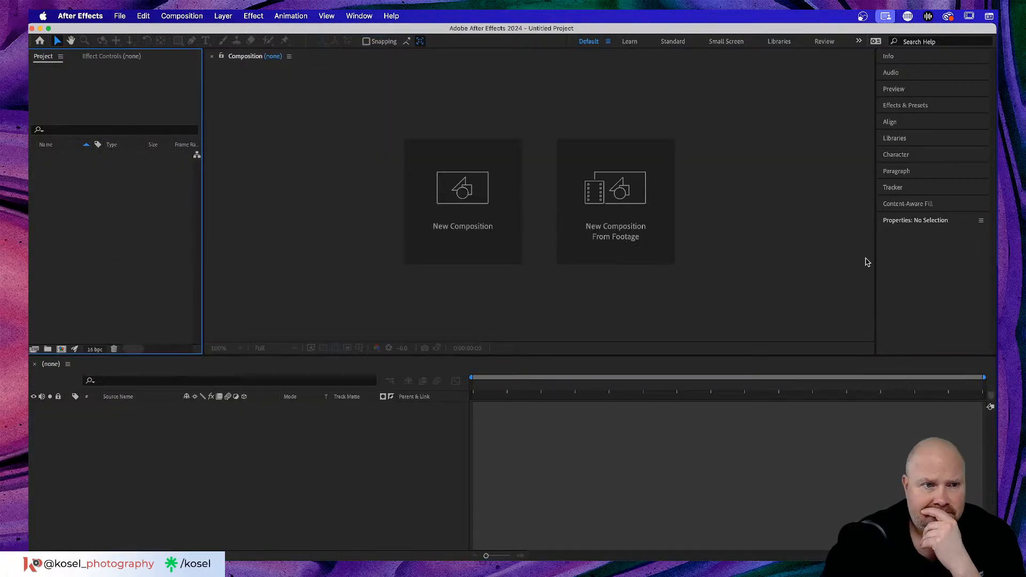
- Import Ps Ae Test.psd into the project as a Composition with Editable Layer Styles
key(super+Tab)
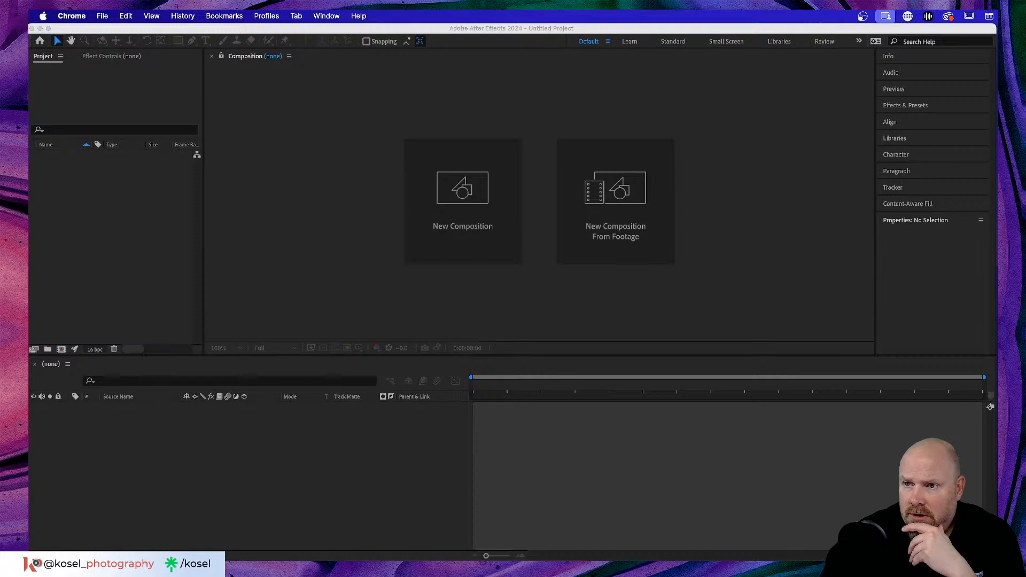
key(super+Tab)
key(super+Tab)
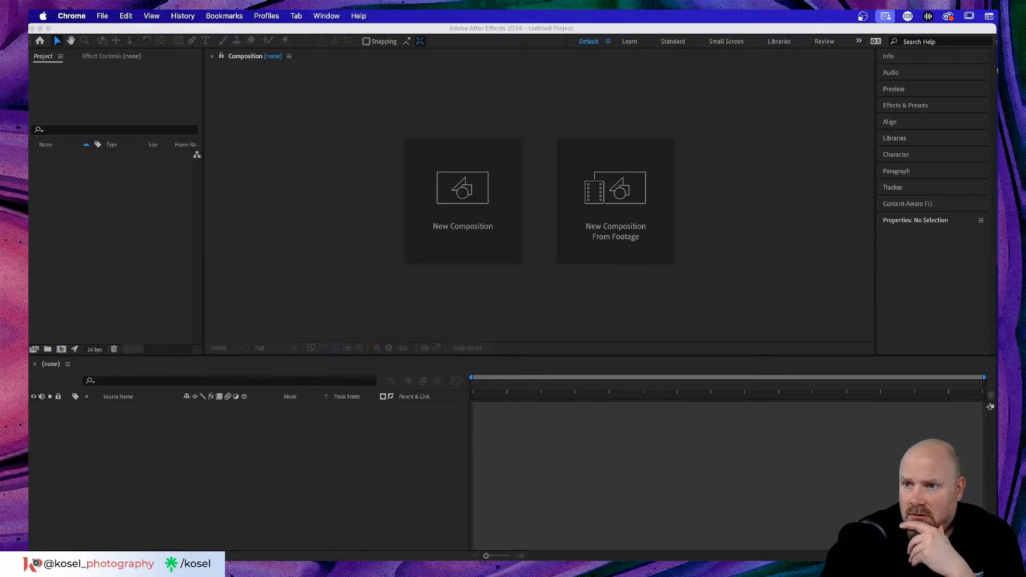
drag(229, 235, 84, 205)
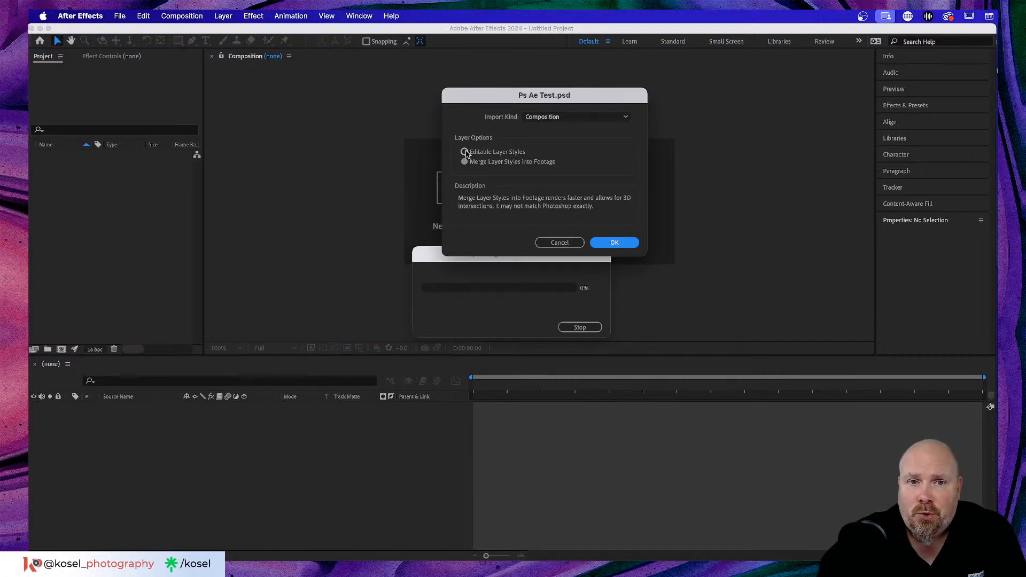
click(465, 152)
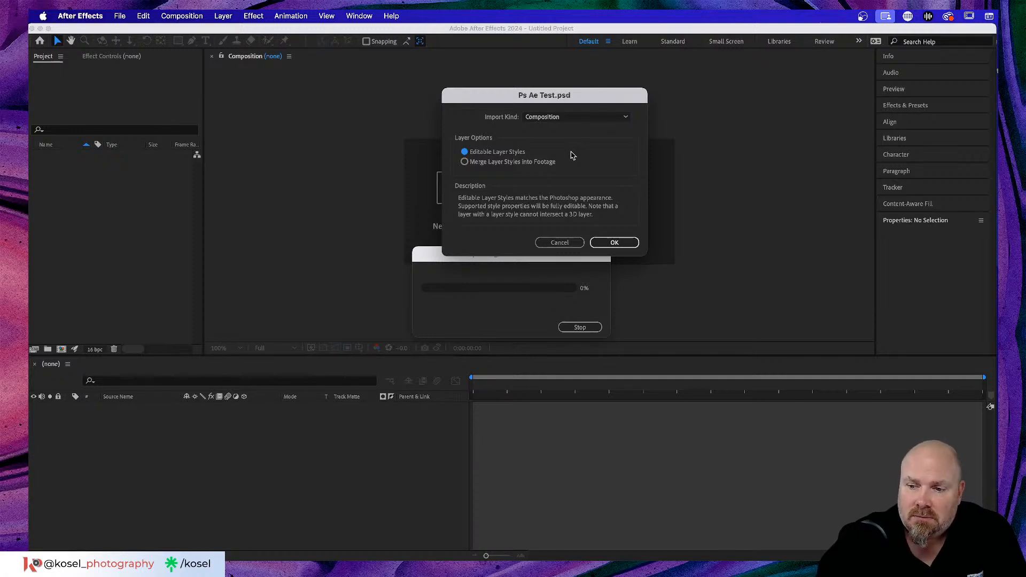
click(613, 242)
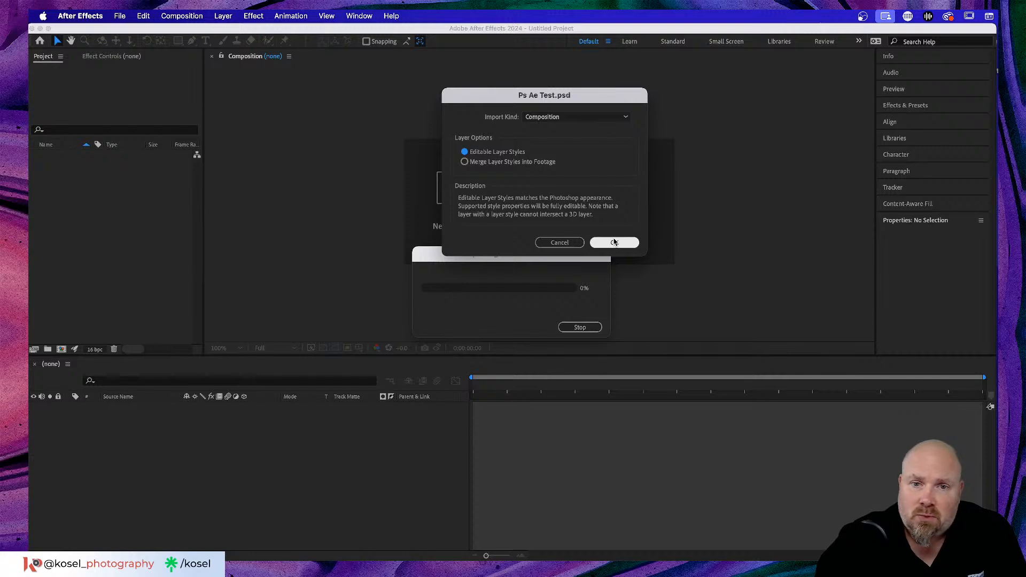
click(614, 242)
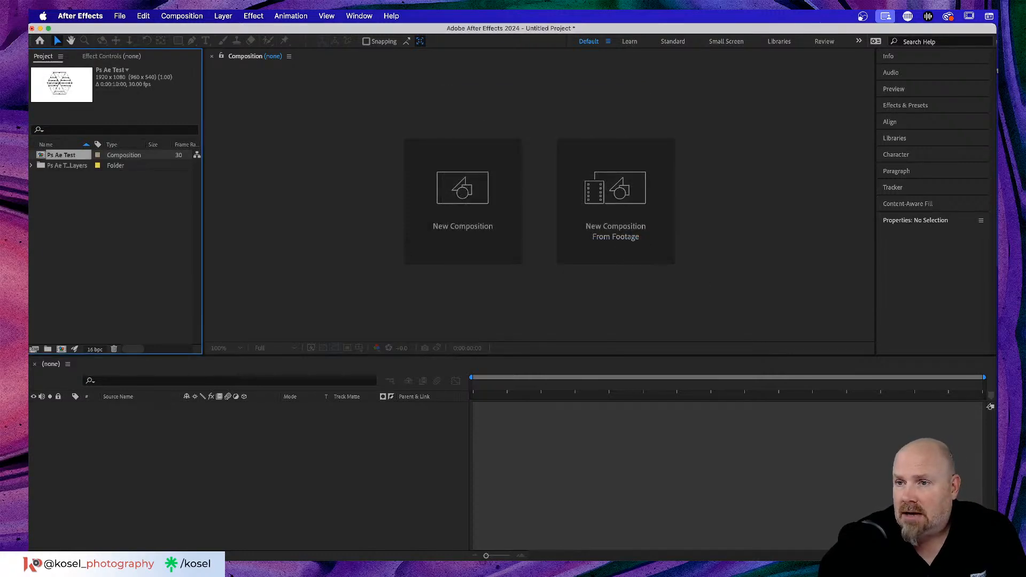
- Expand the imported Ps Ae Test Layers folder to examine the individual Photoshop layers it contains
key(super+Tab)
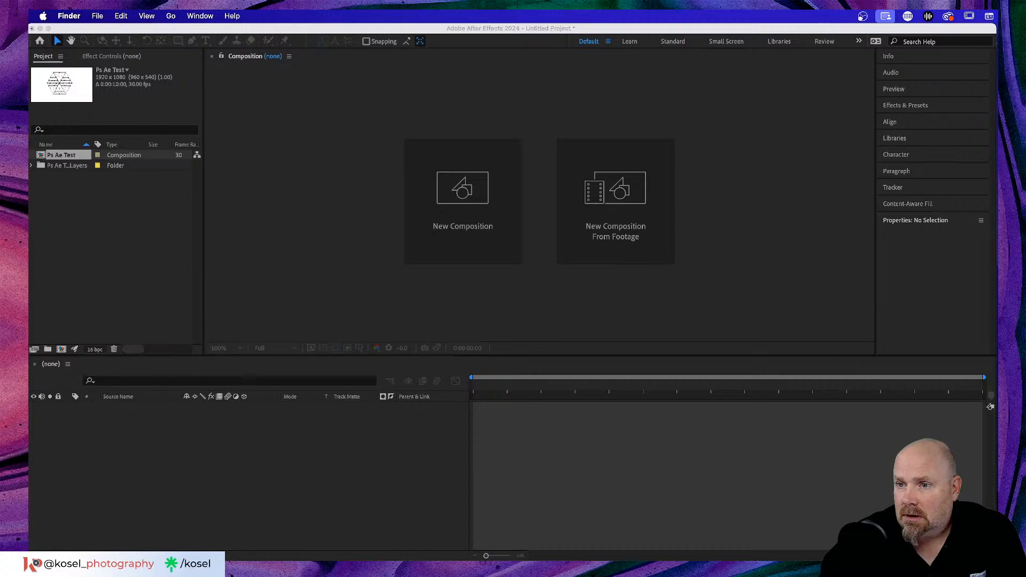
key(super+Tab)
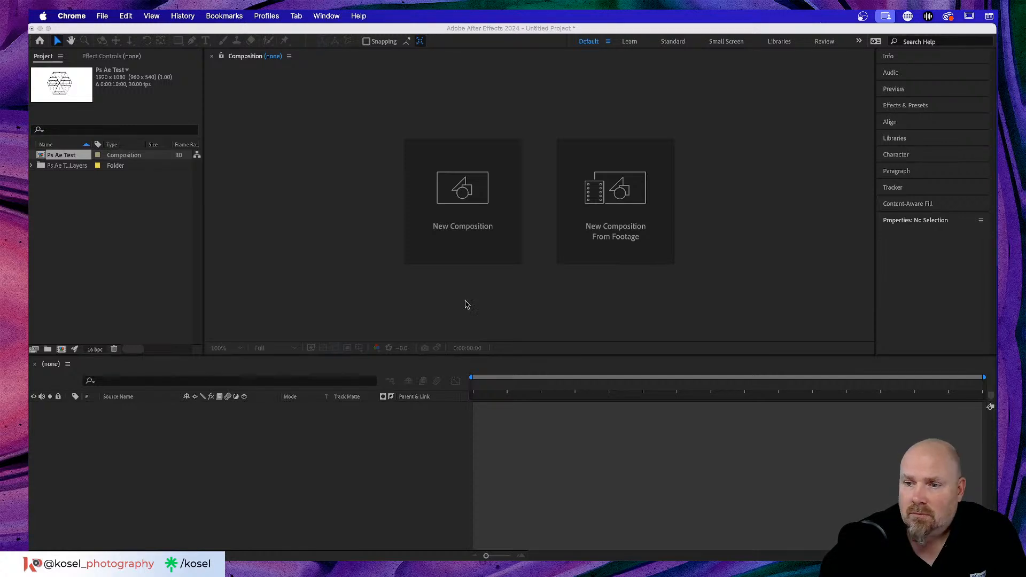
click(32, 166)
click(33, 166)
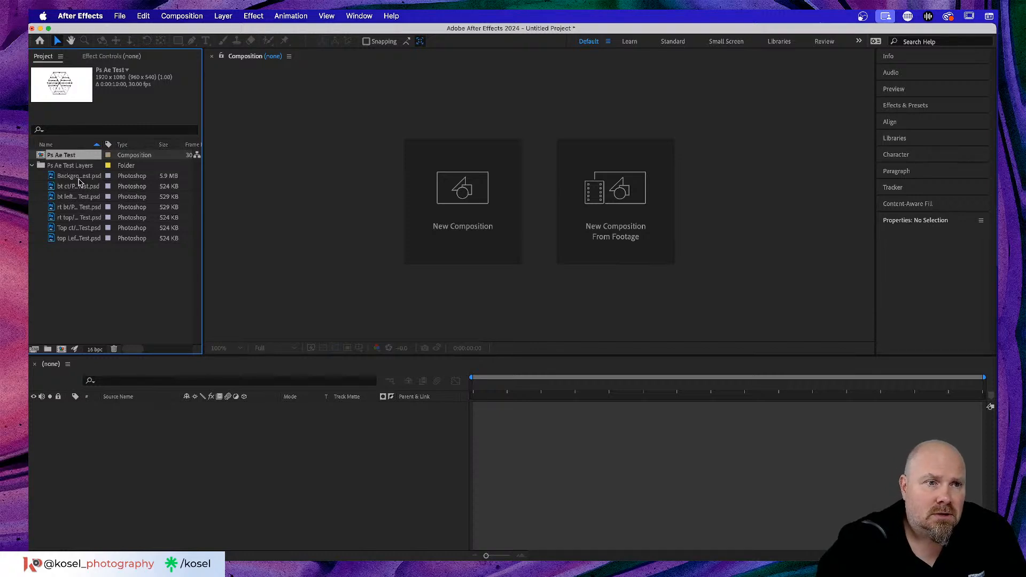
- Create a 1920 × 1080, 30 fps, 10-second composition with a light periwinkle background color
click(173, 17)
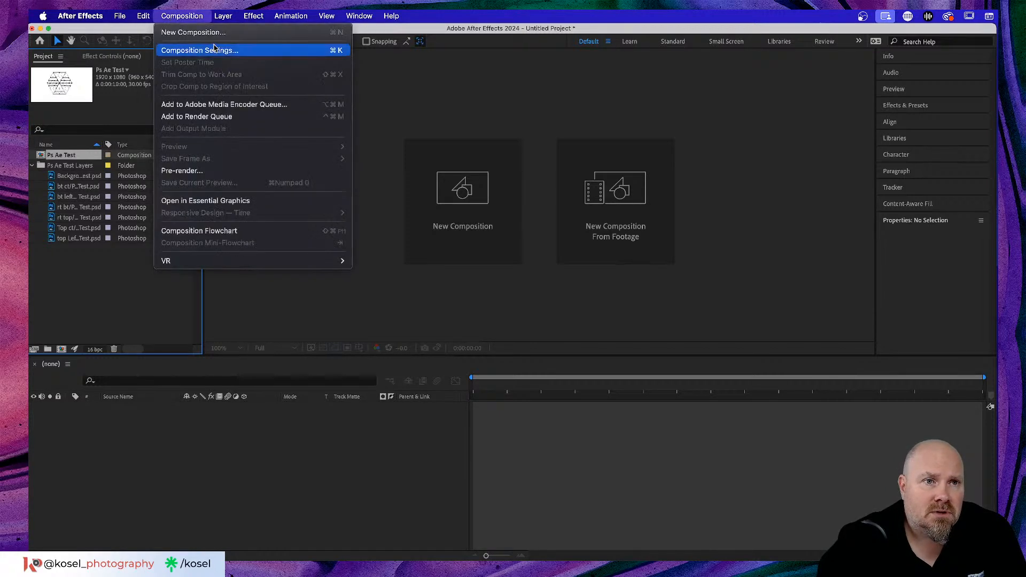
click(212, 33)
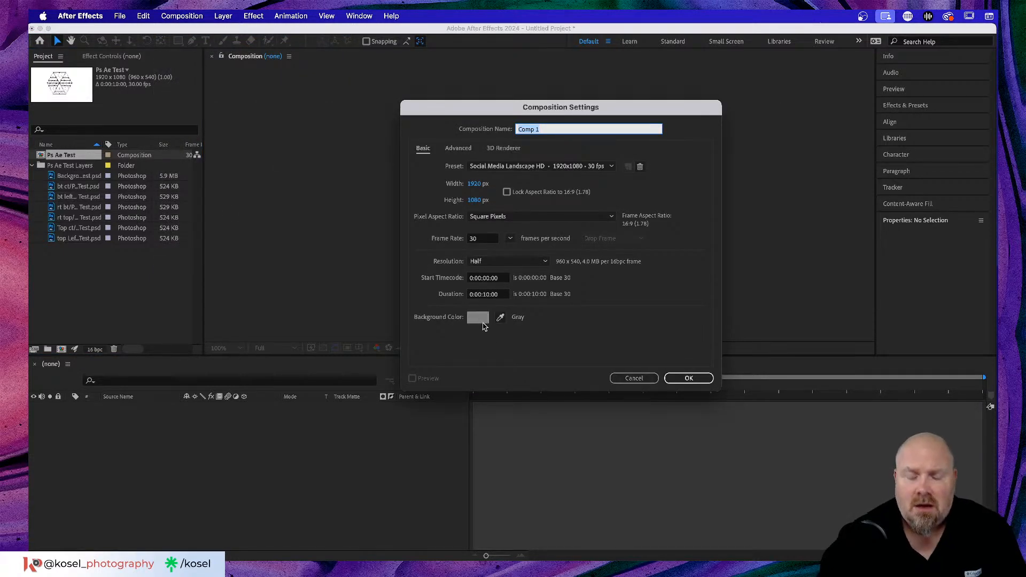
click(478, 317)
click(212, 95)
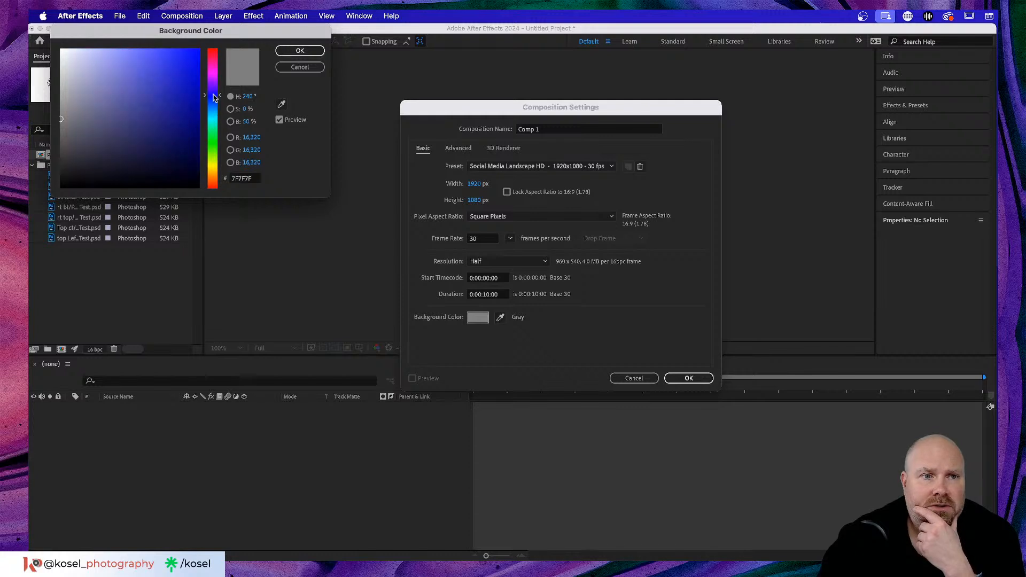
drag(110, 55, 106, 56)
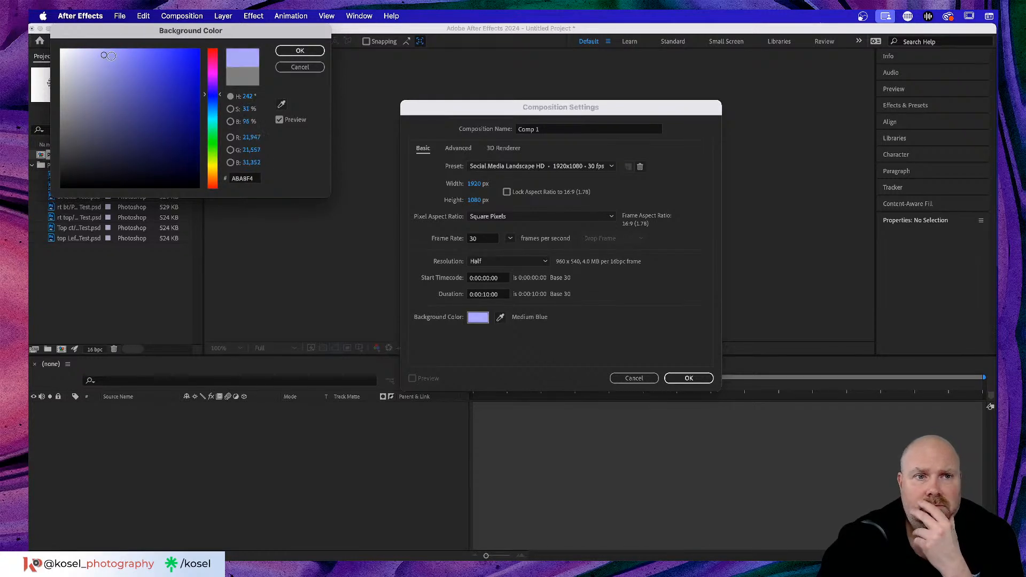
click(300, 51)
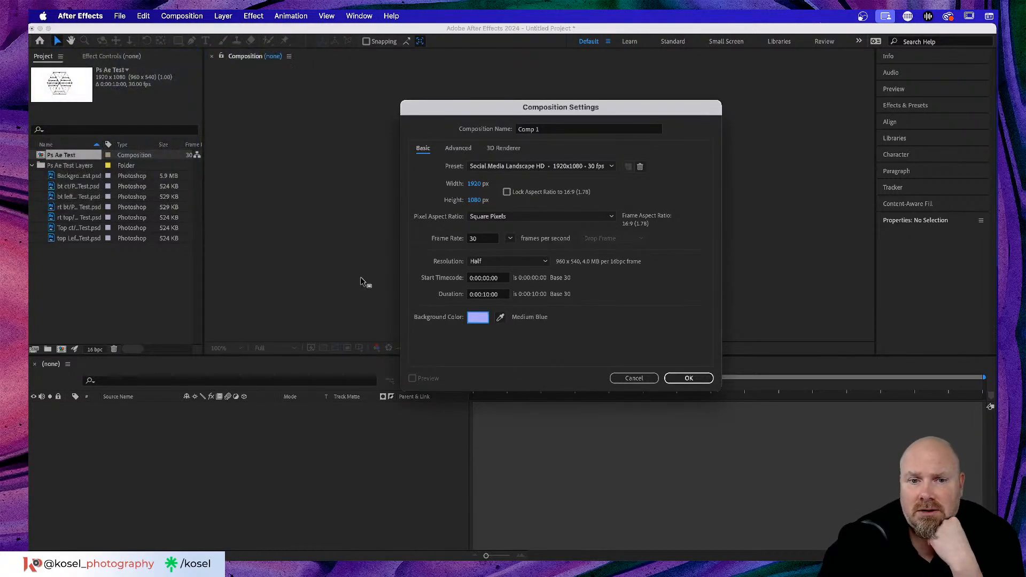
click(689, 378)
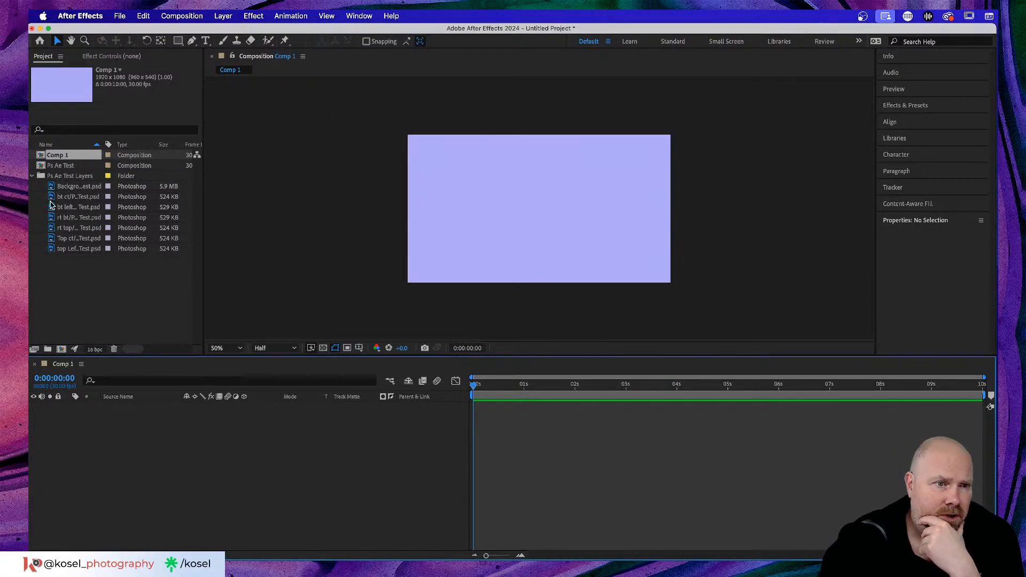
- Add the six triangle layers from the Ps Ae Test Layers folder, without the Background, to the Comp 1 timeline
click(75, 199)
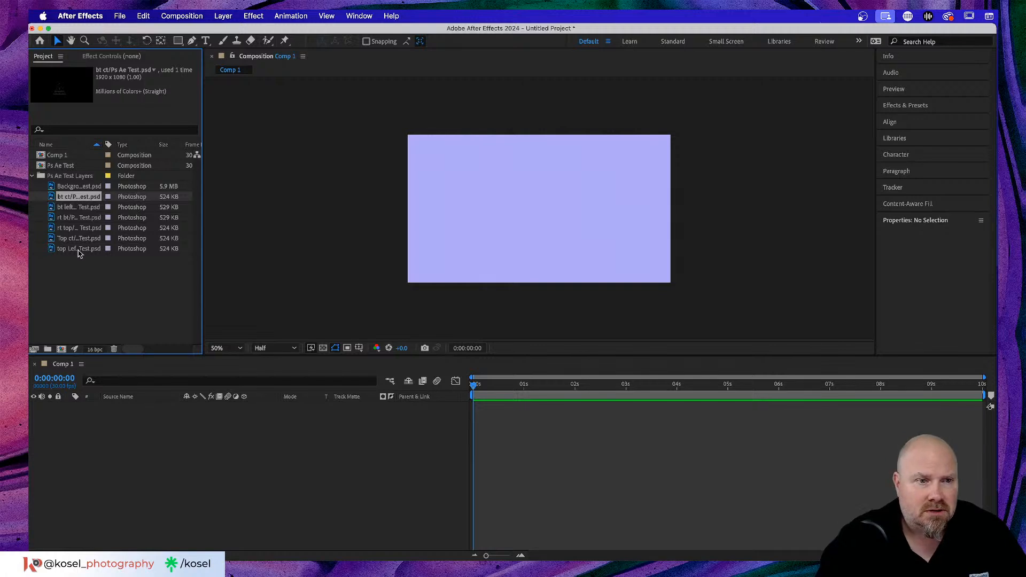
shift+click(78, 252)
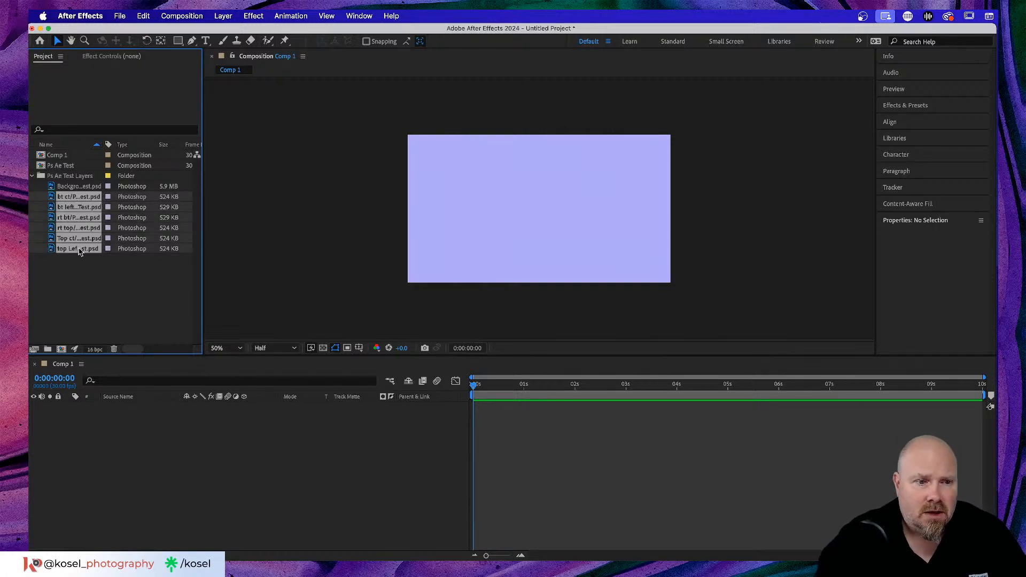
drag(79, 252, 103, 475)
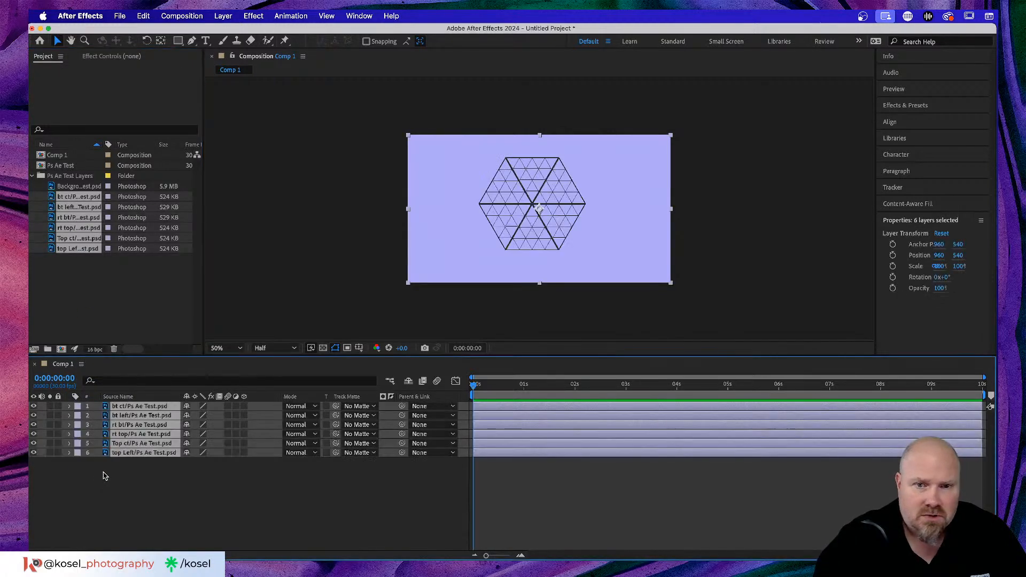
click(238, 495)
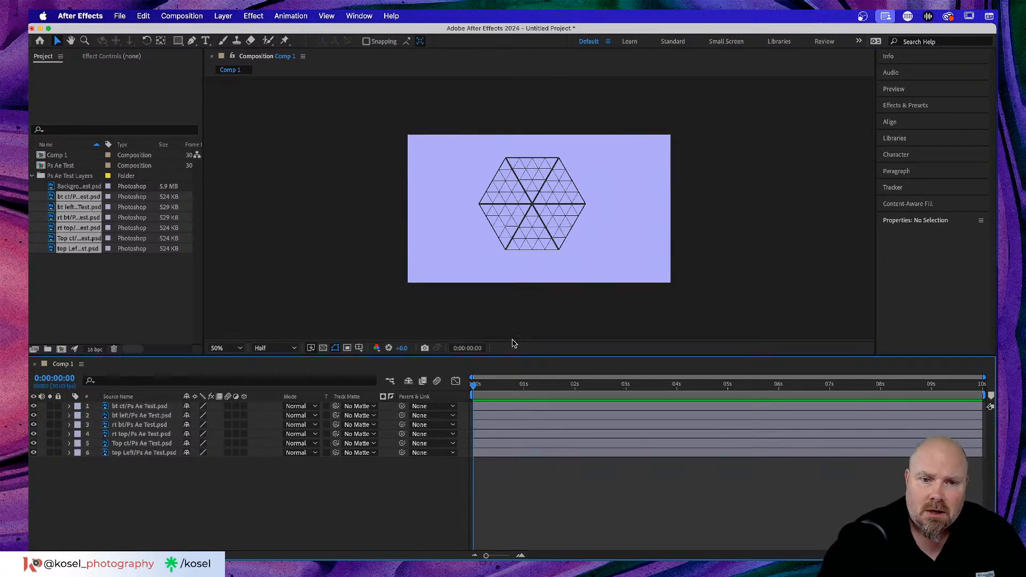
click(511, 345)
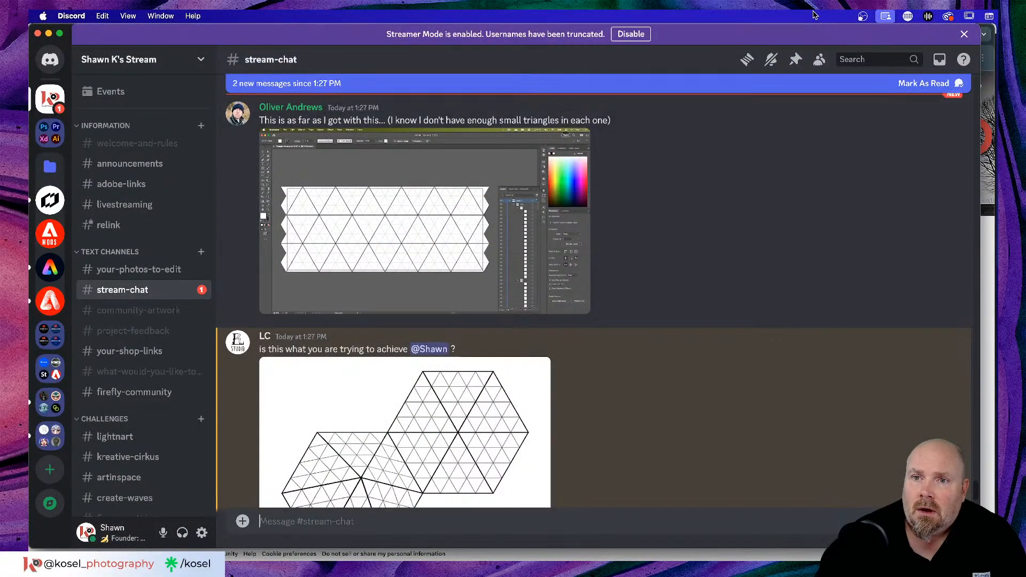
- In Discord's stream-chat channel, dismiss the Streamer Mode notice and find, play and pause the posted triangle mesh video
click(963, 34)
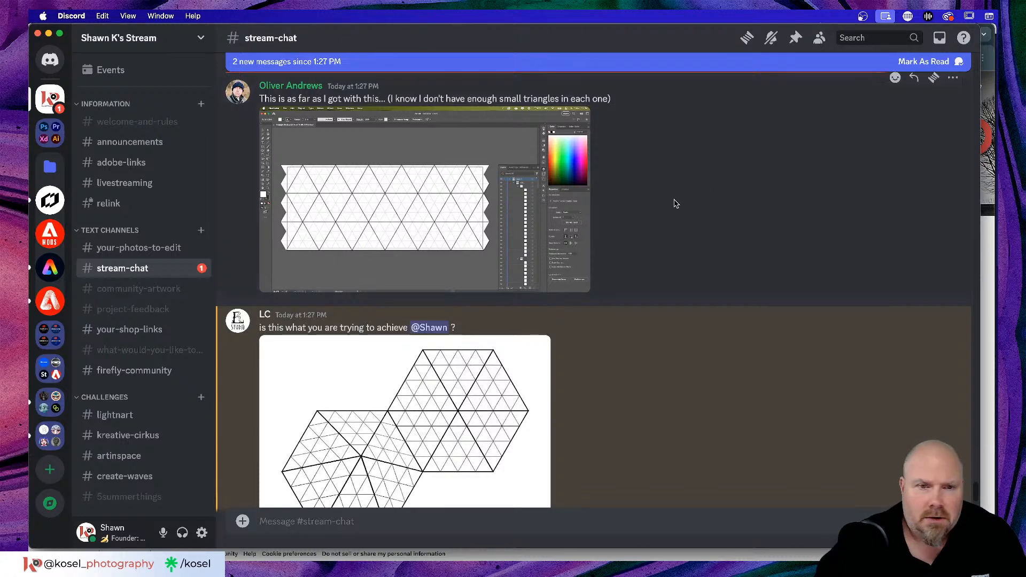
scroll(746, 203, up, 3)
scroll(747, 203, up, 5)
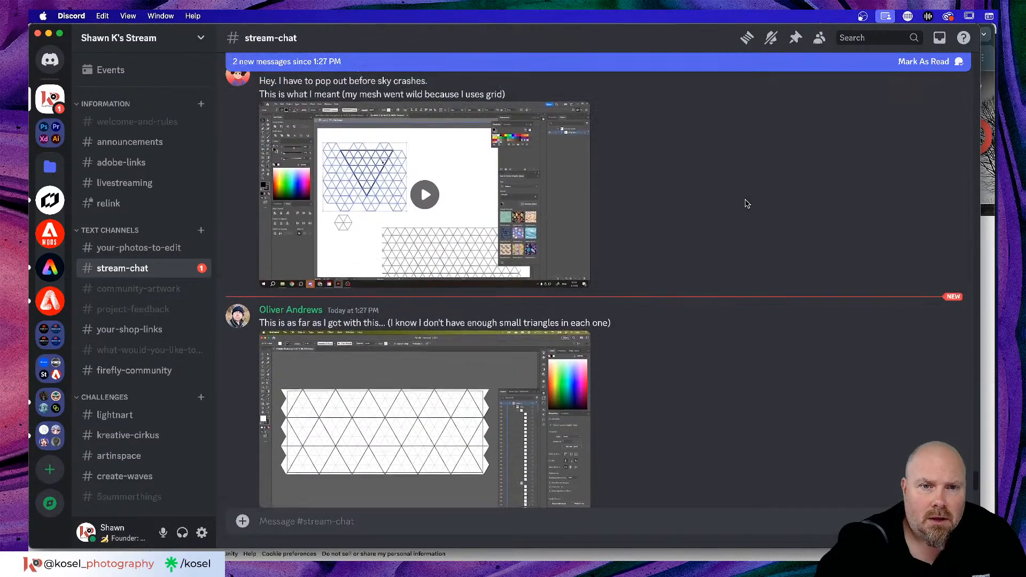
click(433, 234)
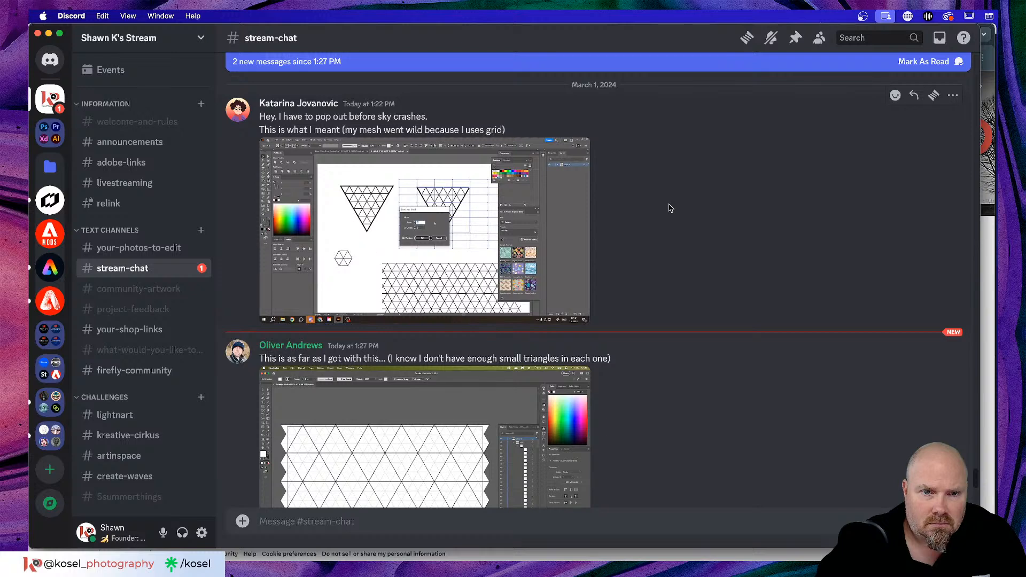
mouse_move(505, 231)
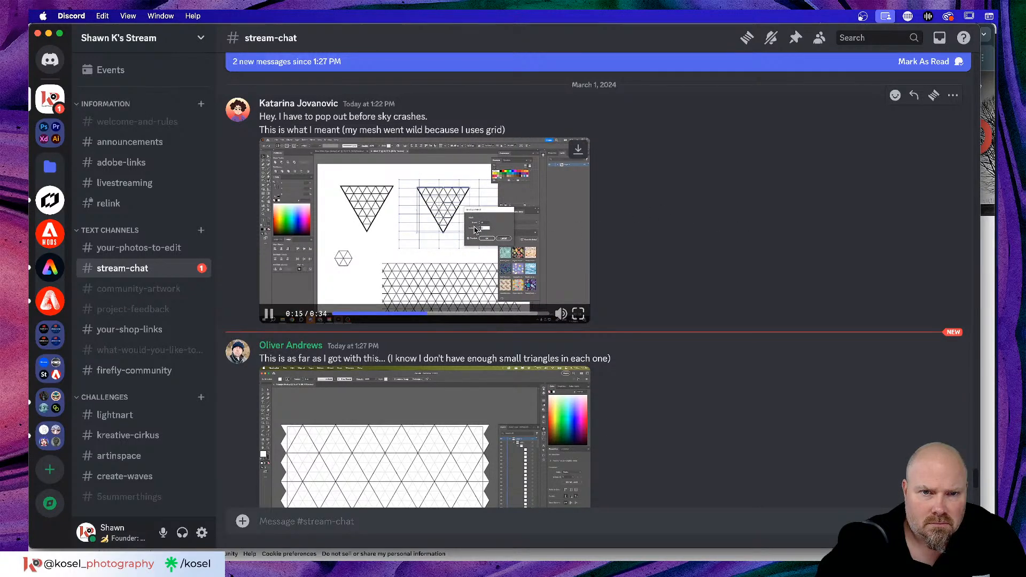
click(430, 241)
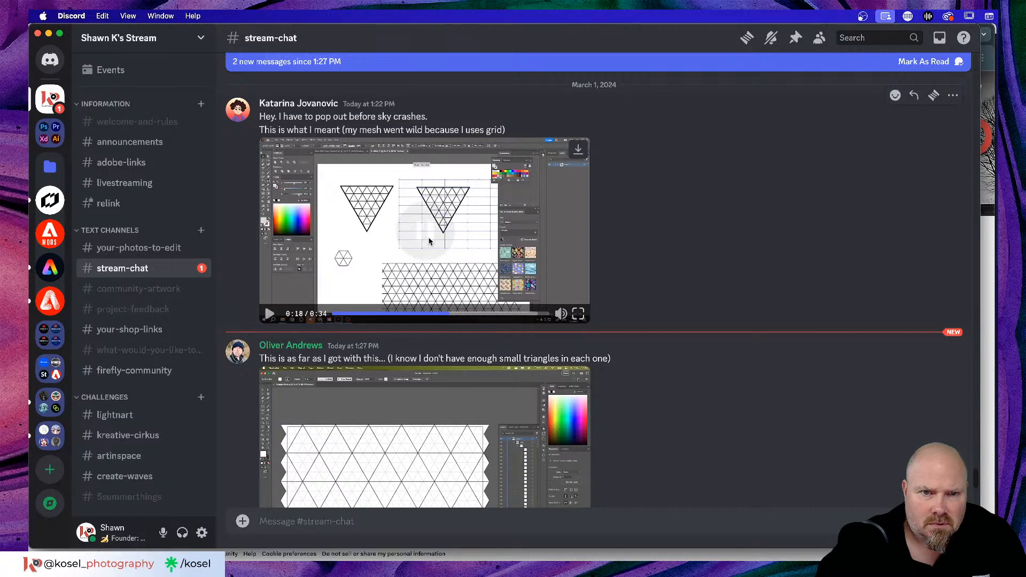
- Replay the triangle mesh video from its start in full screen to examine how an Envelope Mesh distorts the triangle
click(338, 314)
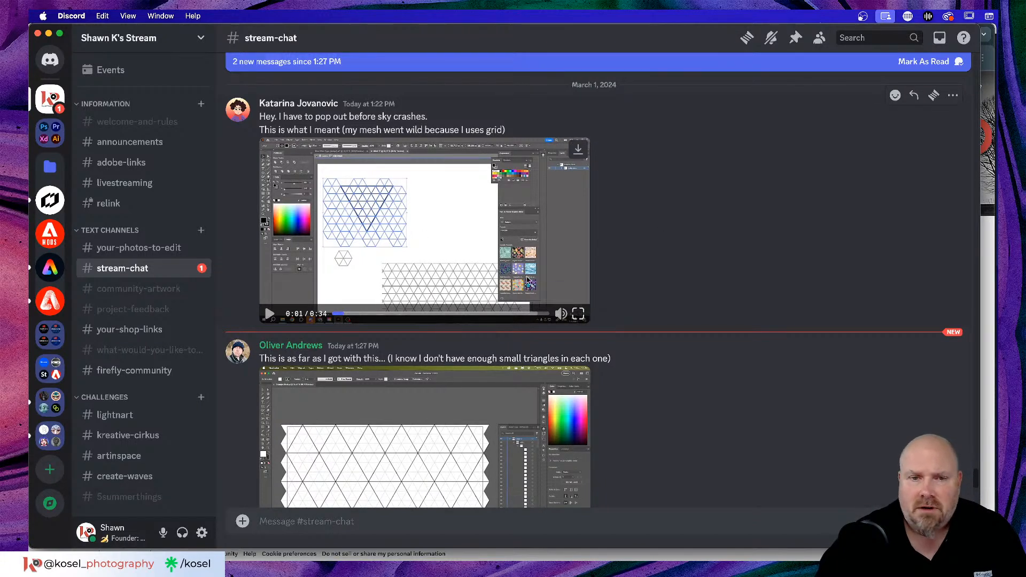
click(335, 314)
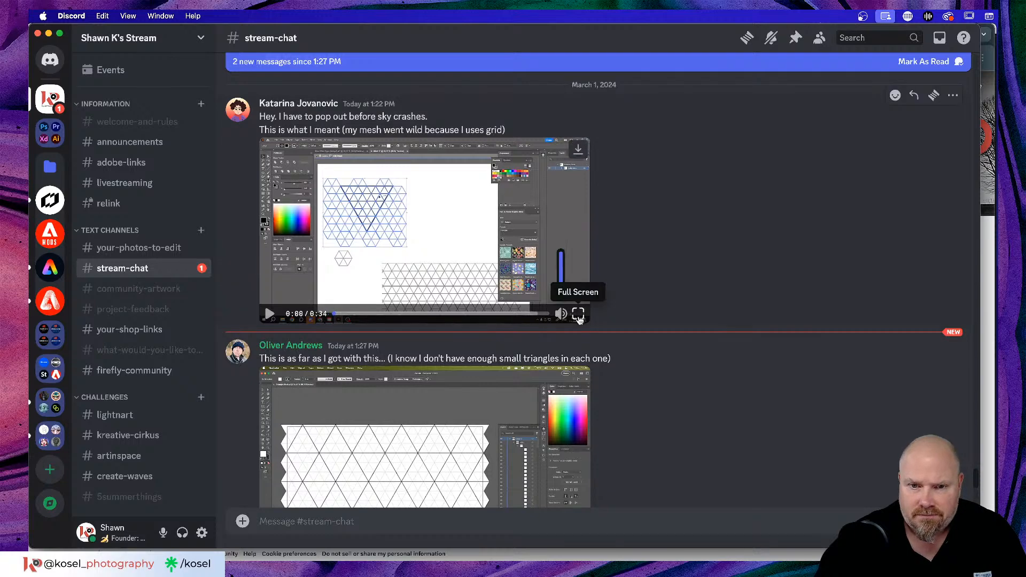
click(581, 315)
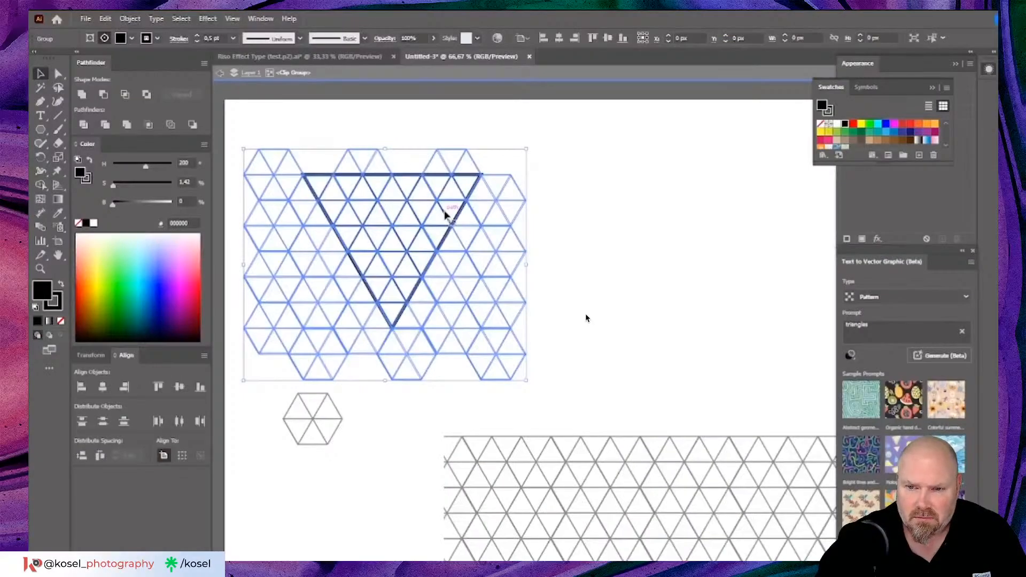
click(586, 318)
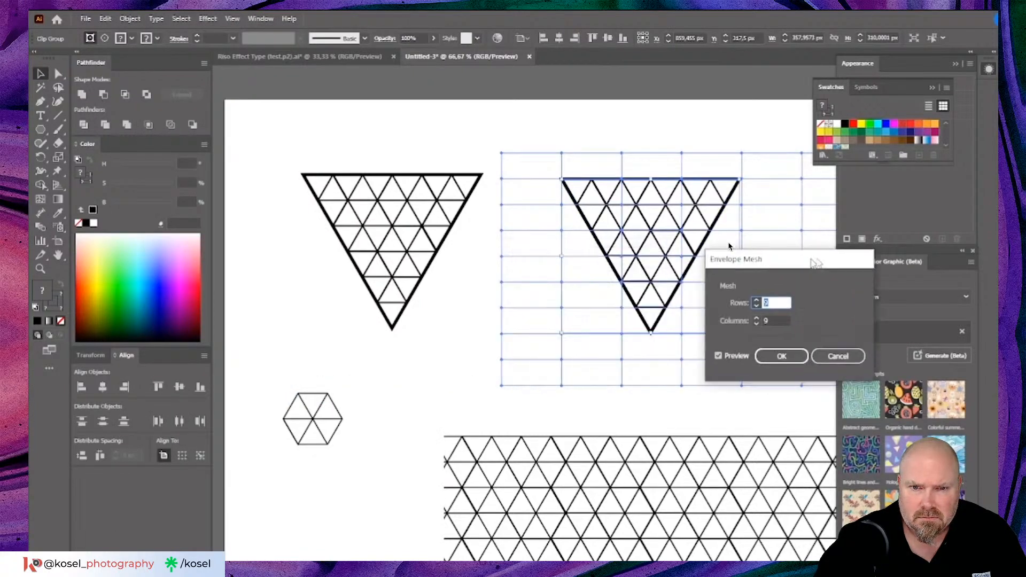
click(773, 302)
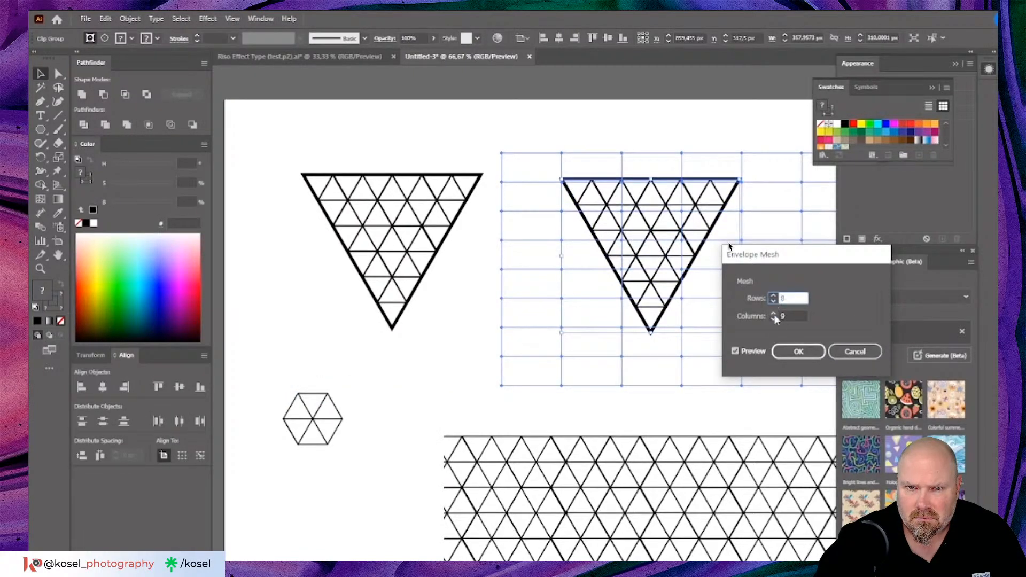
click(773, 319)
click(773, 320)
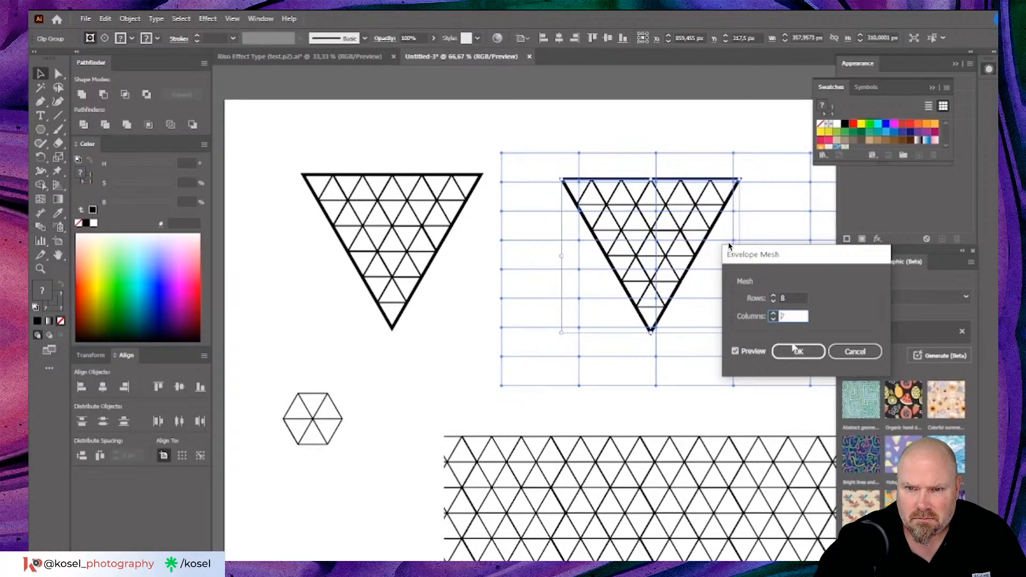
click(796, 350)
key(a)
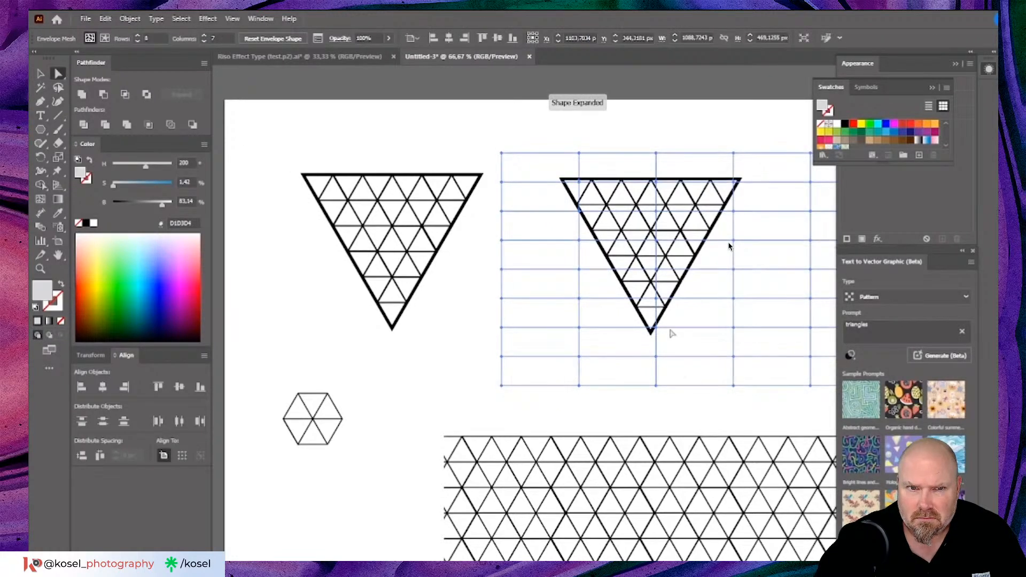
drag(655, 327, 679, 302)
key(ctrl+z)
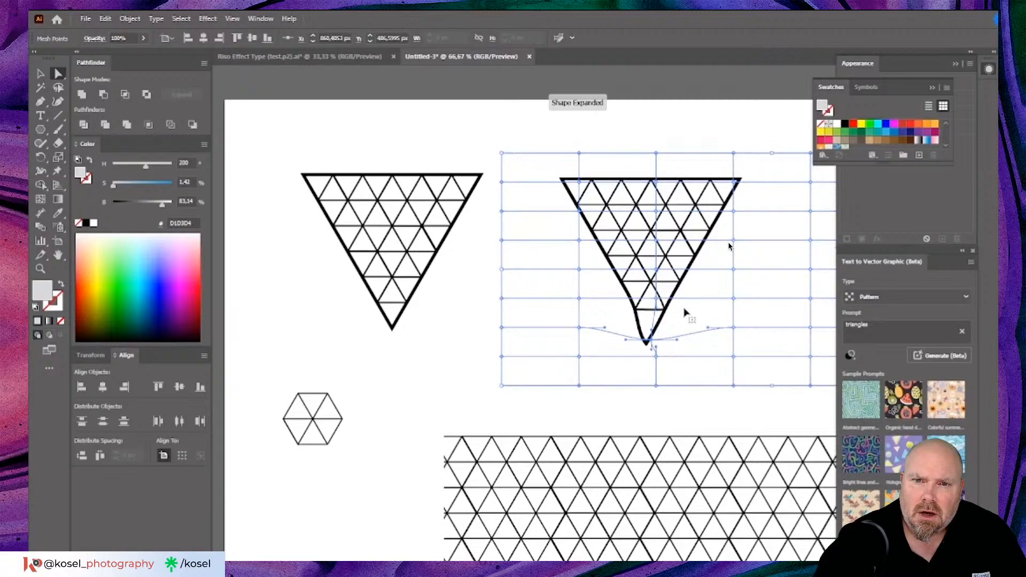
key(ctrl+z)
mouse_move(656, 269)
mouse_down()
mouse_move(700, 270)
mouse_move(652, 270)
mouse_up()
drag(729, 246, 745, 263)
drag(652, 214, 719, 224)
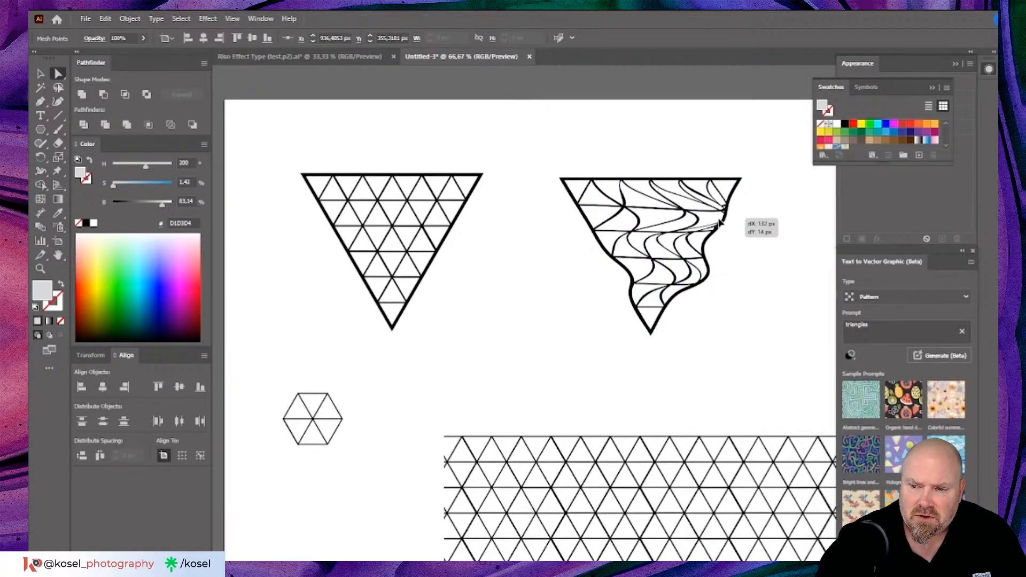
key(Escape)
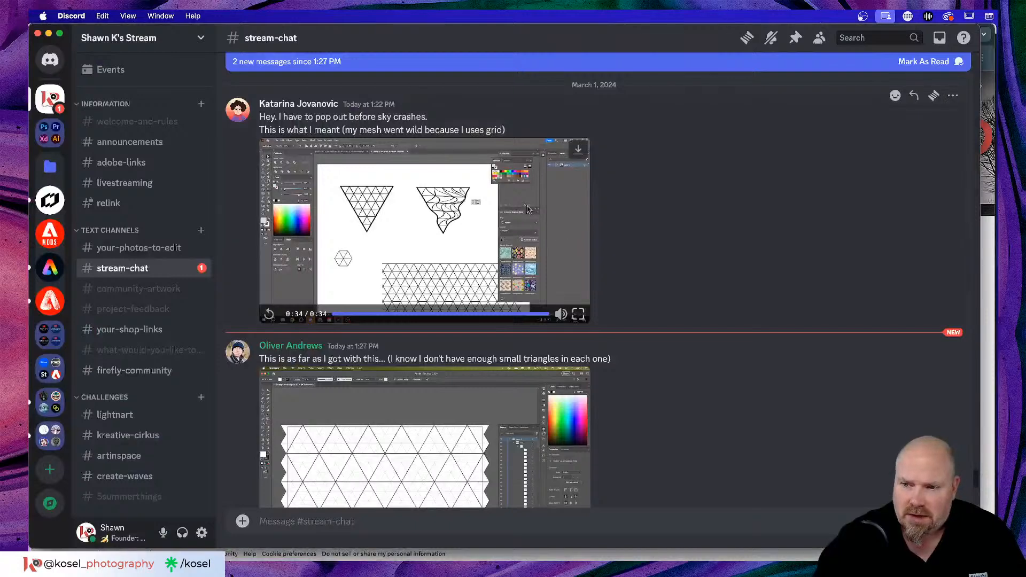
- Enlarge the posted Illustrator screenshot of the wide triangle grid to examine it, and close the enlarged image
scroll(513, 191, down, 4)
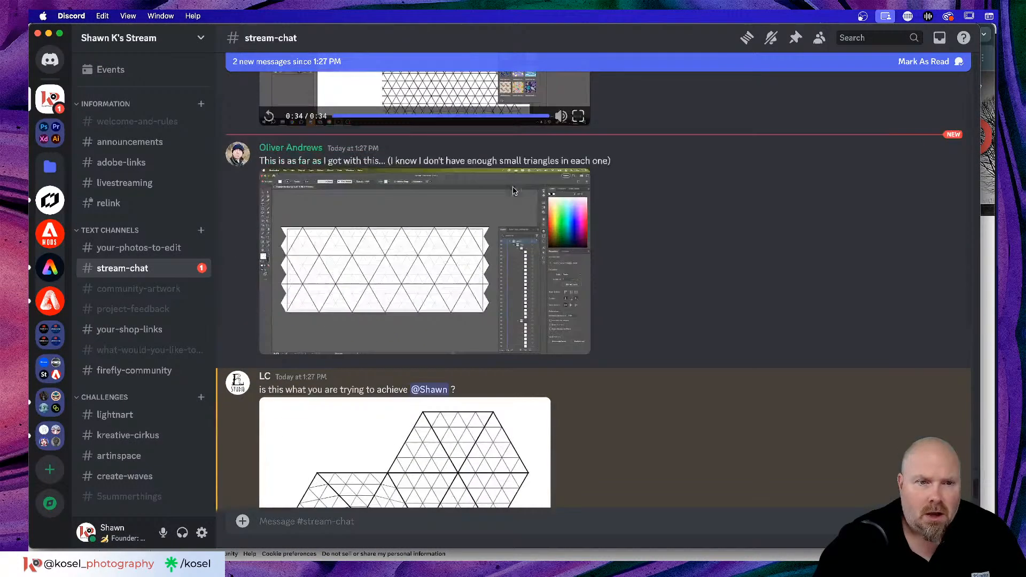
click(392, 260)
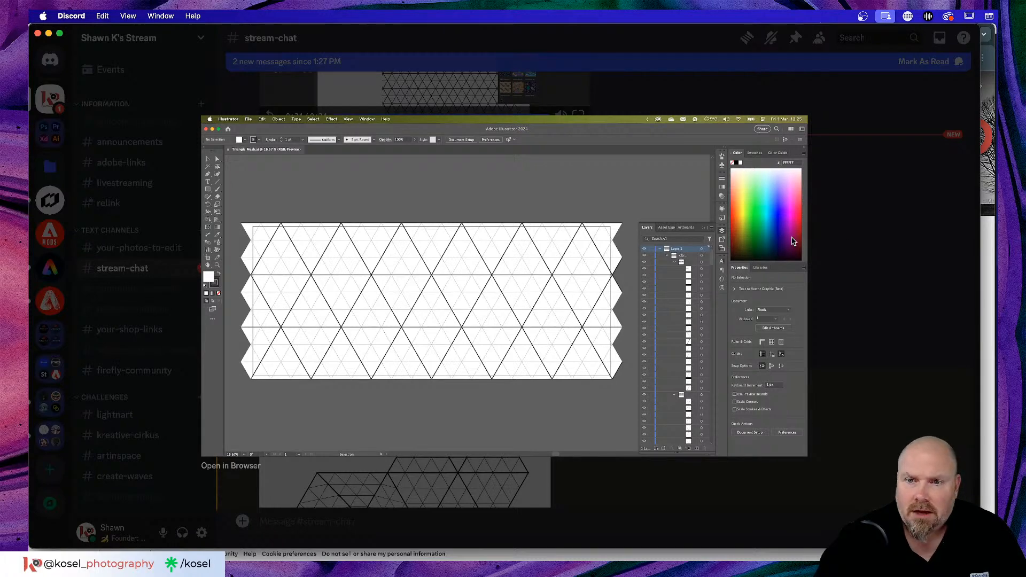
click(885, 226)
scroll(659, 229, down, 4)
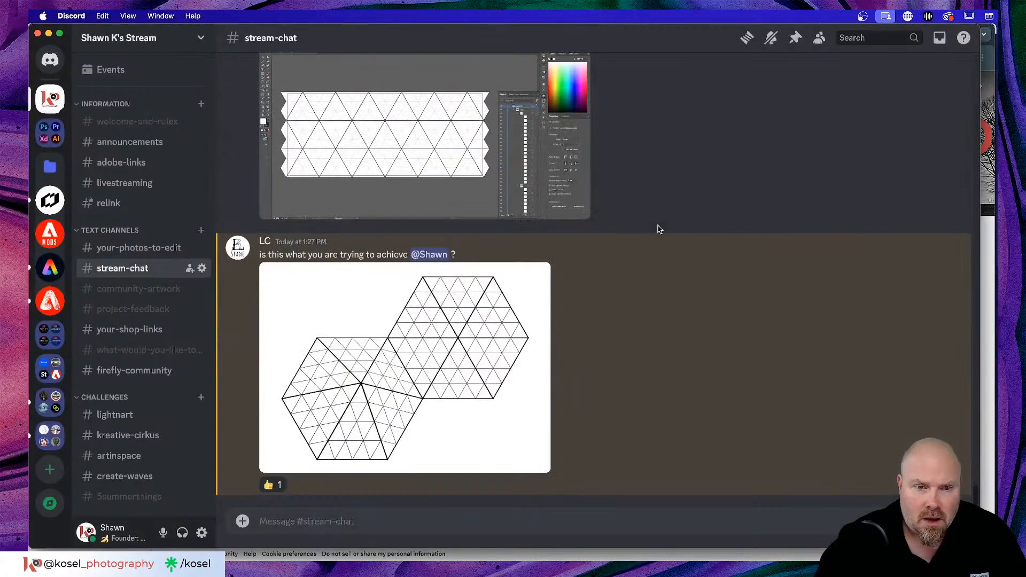
- Enlarge the posted picture of the regular and distorted triangle hexagons, and compare it with the earlier posts
click(442, 368)
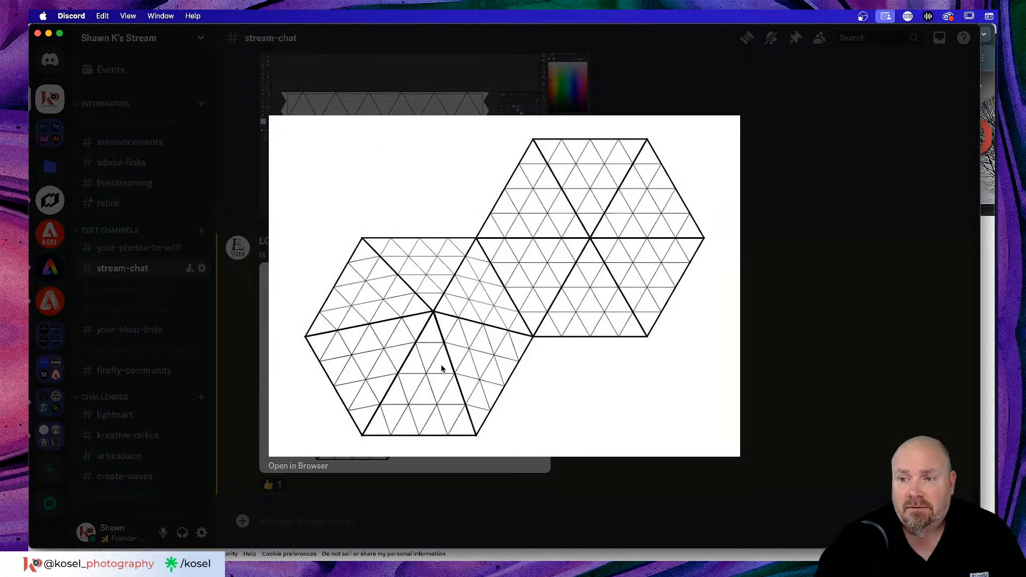
click(801, 322)
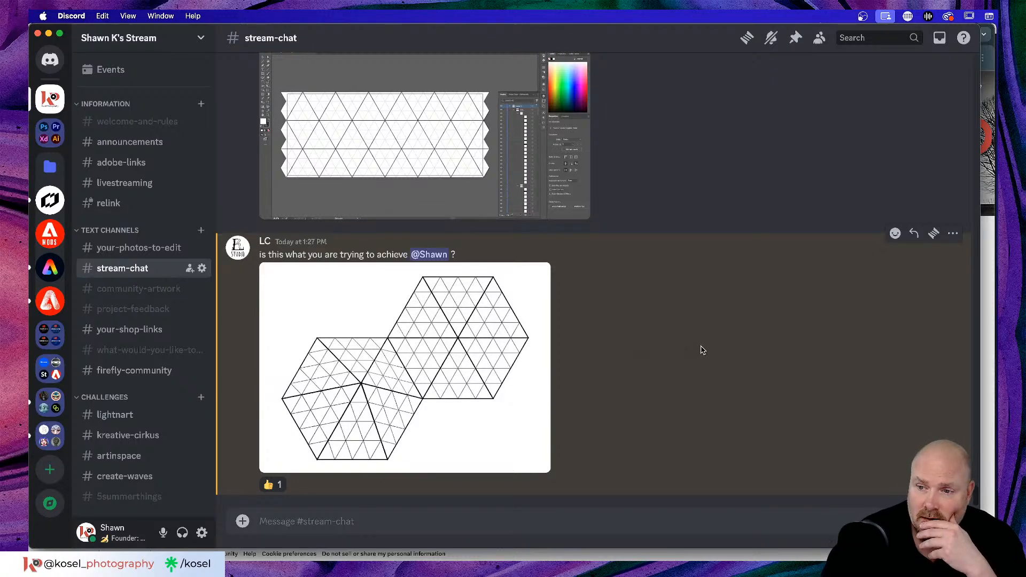
scroll(702, 349, up, 10)
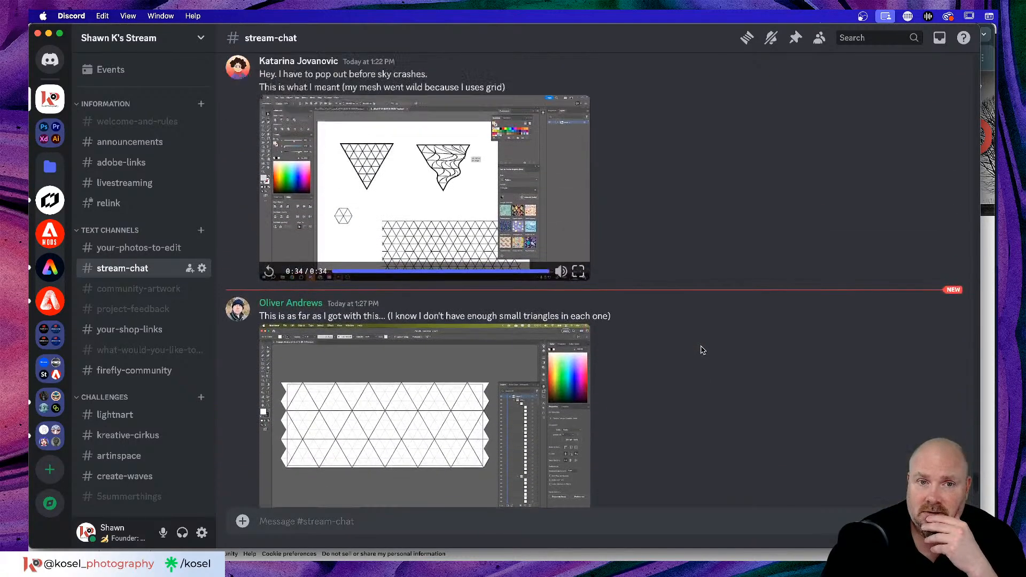
scroll(701, 350, down, 10)
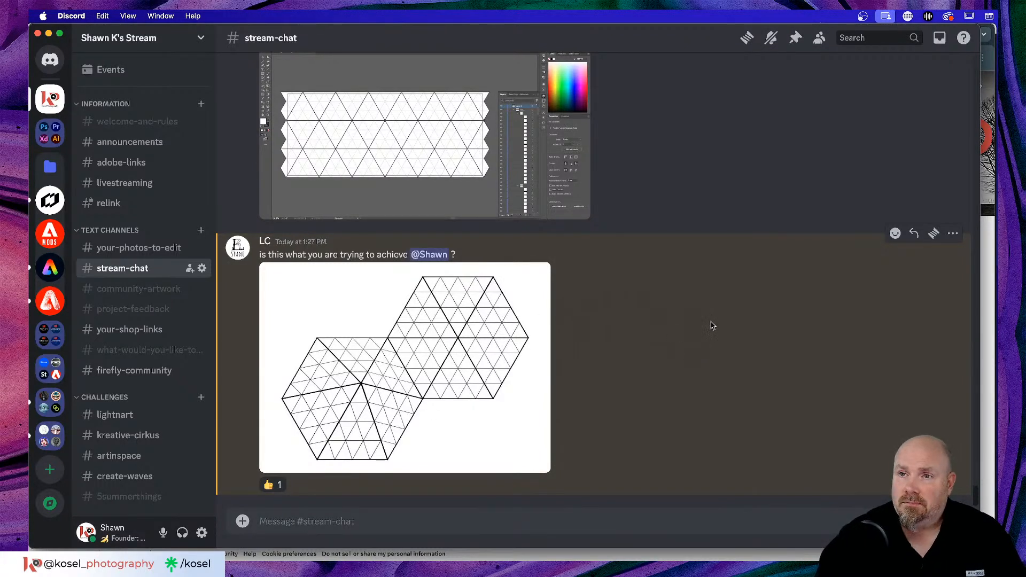
- Minimize Discord and switch back to the After Effects composition
click(49, 34)
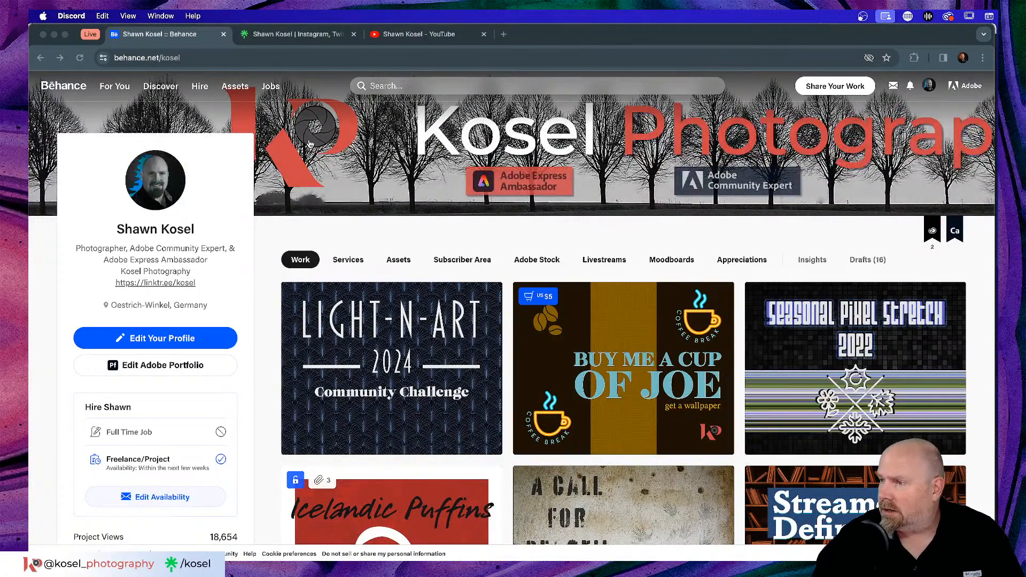
key(super+Tab)
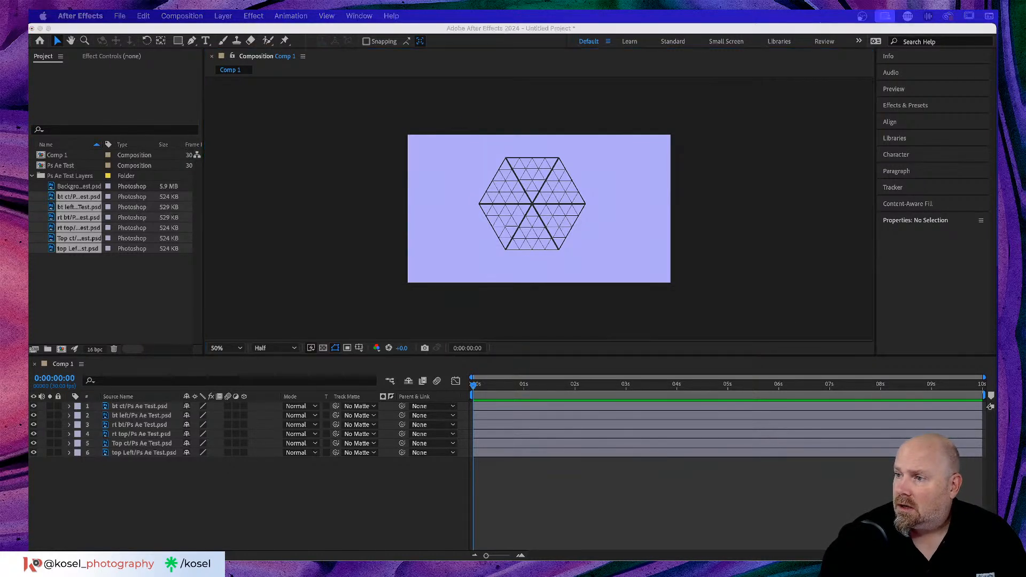
- Make the composition viewer taller and show the hexagon at 100% magnification
click(446, 356)
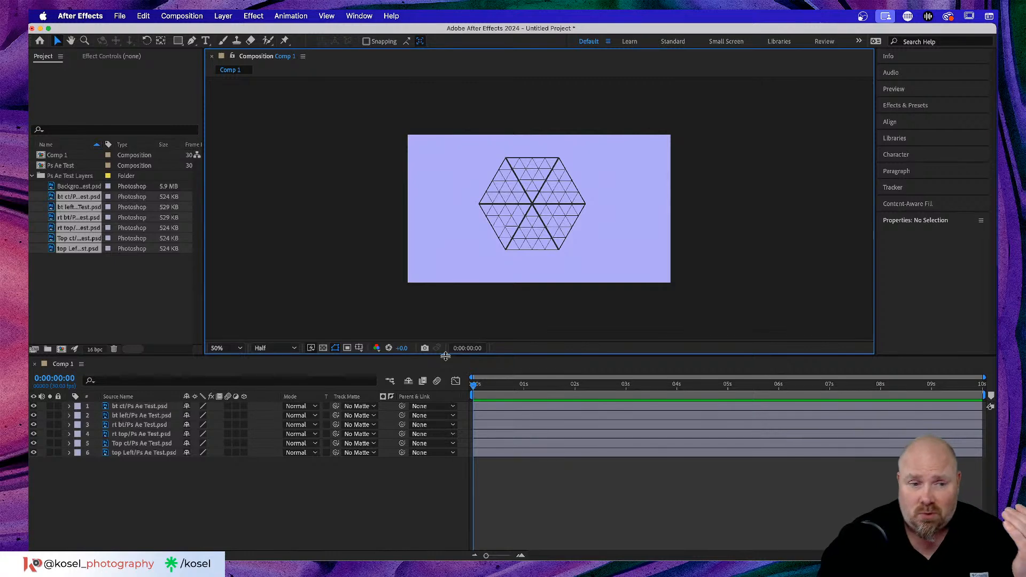
drag(445, 356, 442, 402)
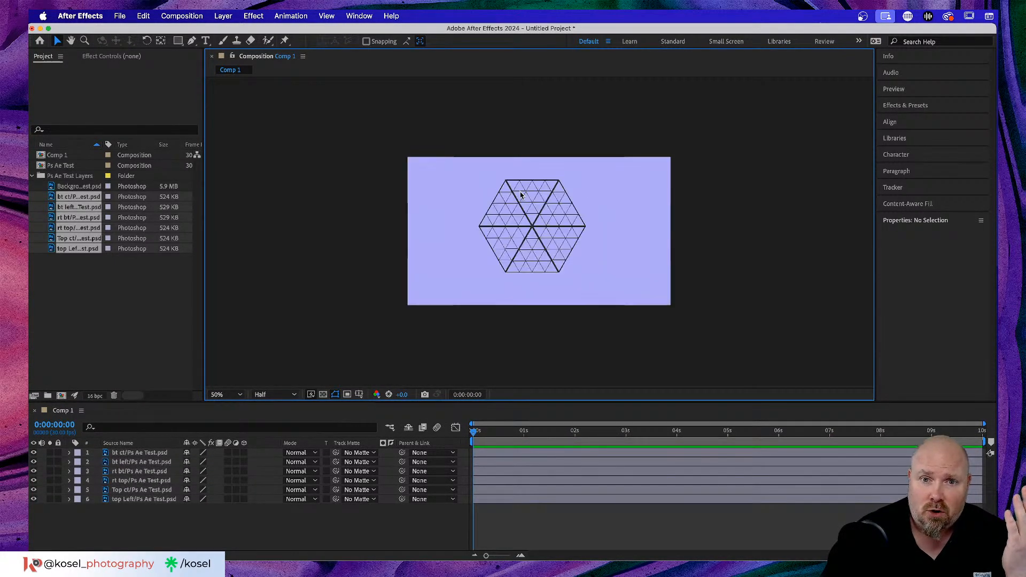
key(slash)
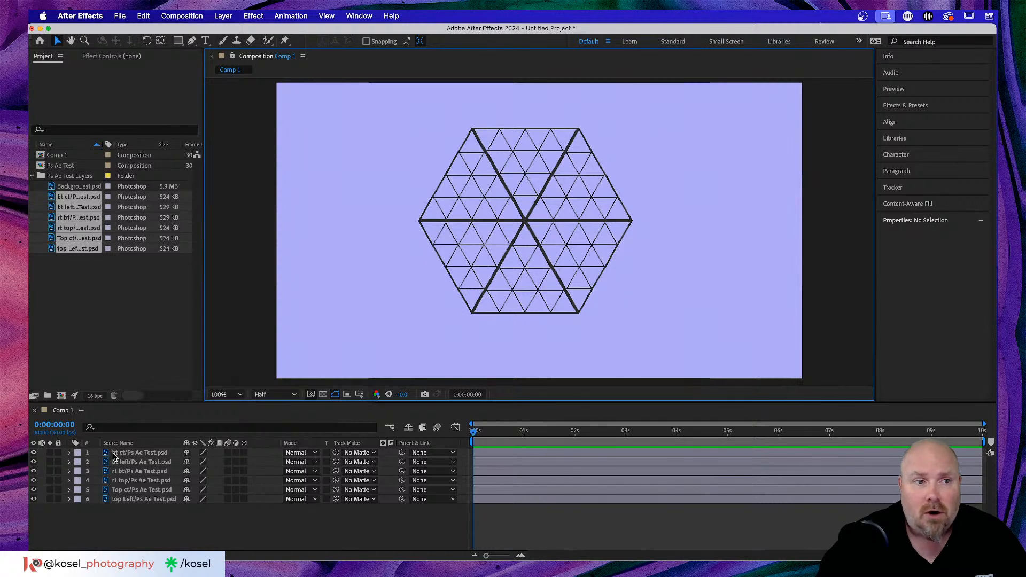
- Examine the Create options offered for the bt ct layer, and restore the taller composition viewer
right_click(123, 455)
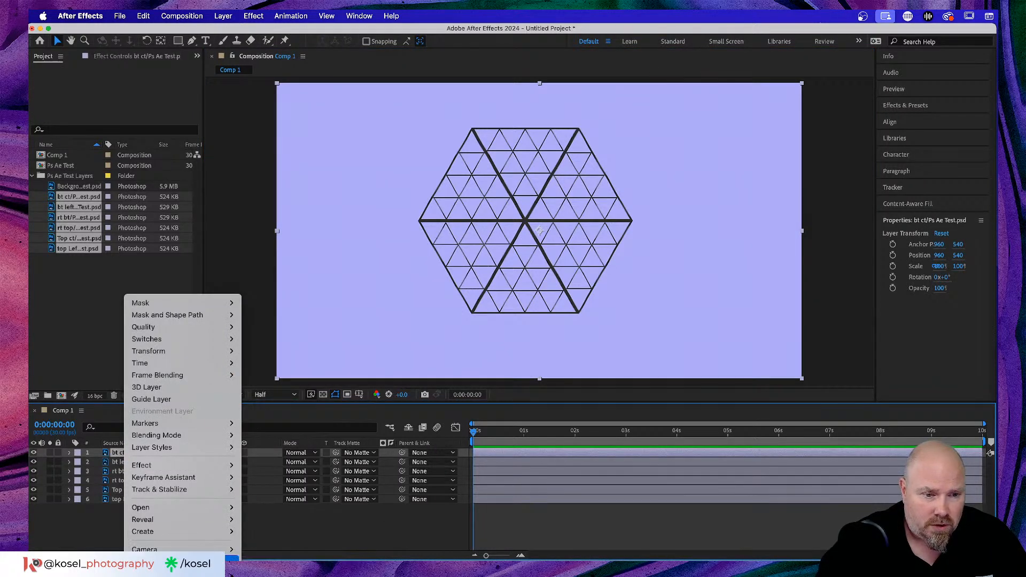
mouse_move(182, 531)
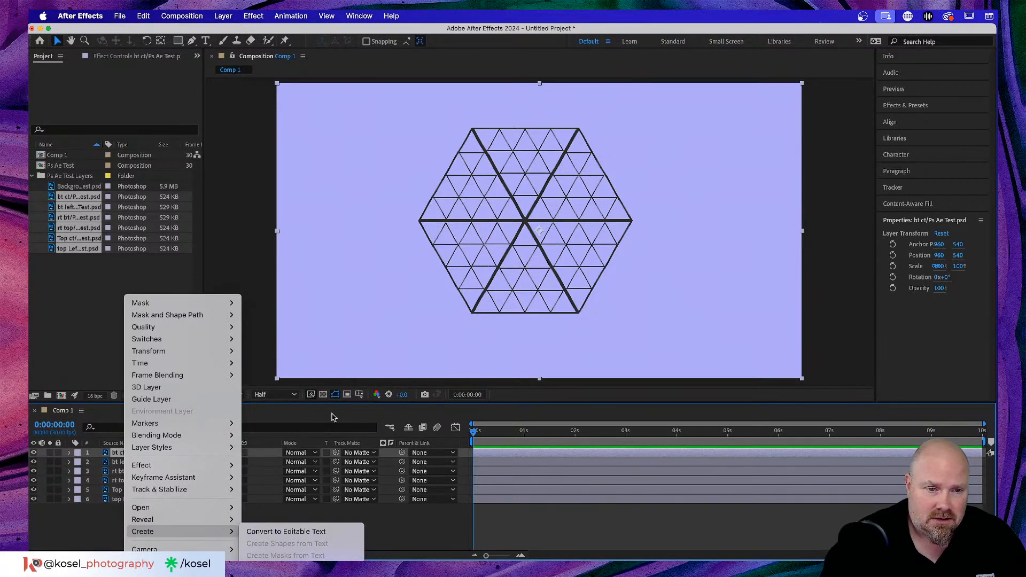
click(331, 413)
drag(550, 404, 558, 251)
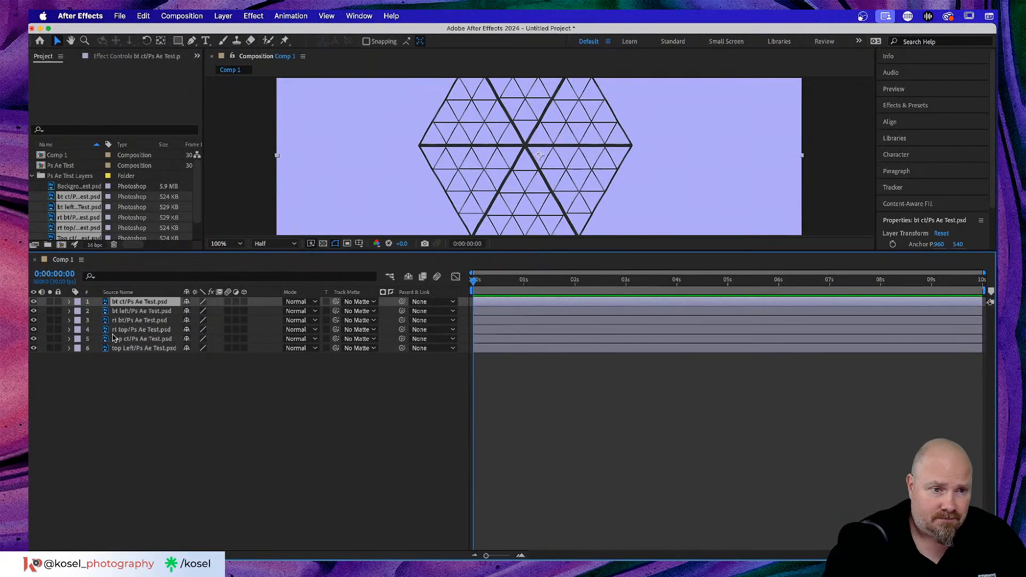
right_click(137, 303)
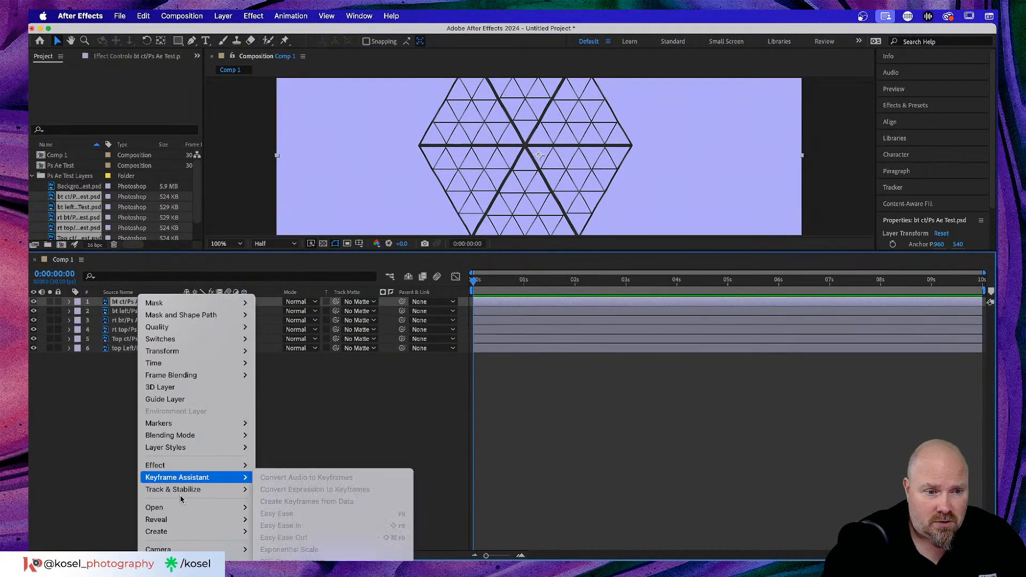
mouse_move(180, 531)
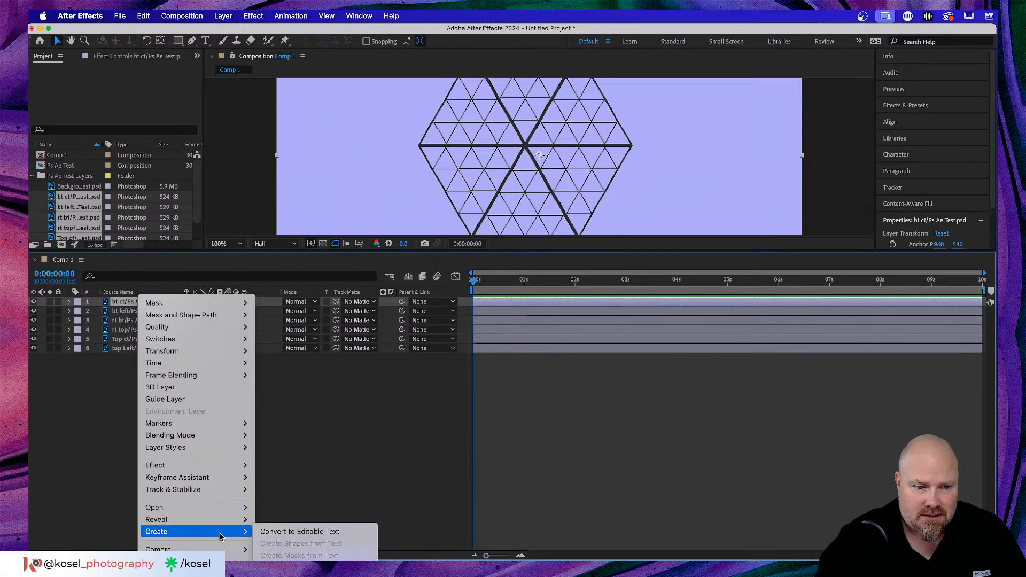
click(373, 449)
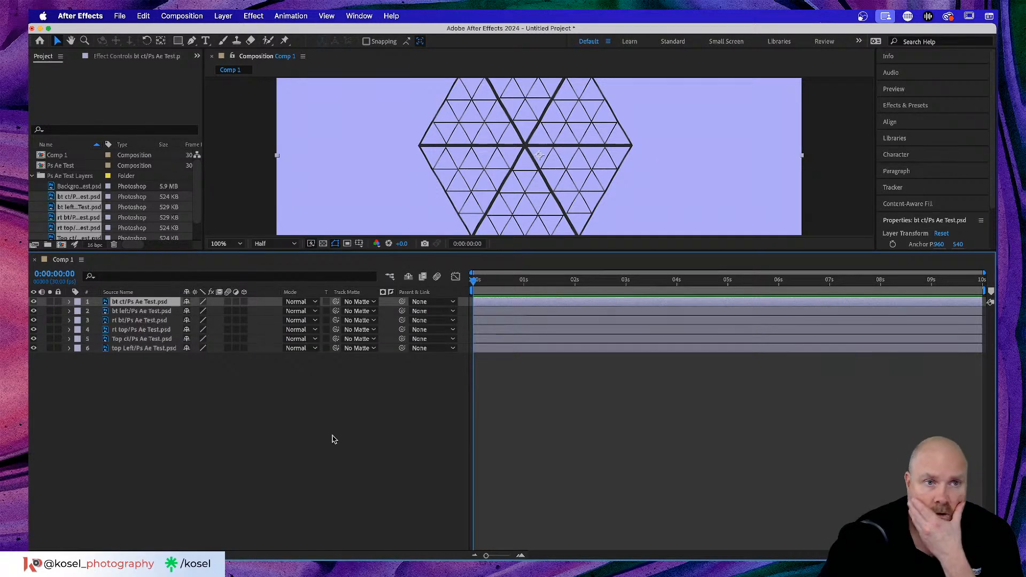
drag(514, 250, 514, 390)
click(143, 297)
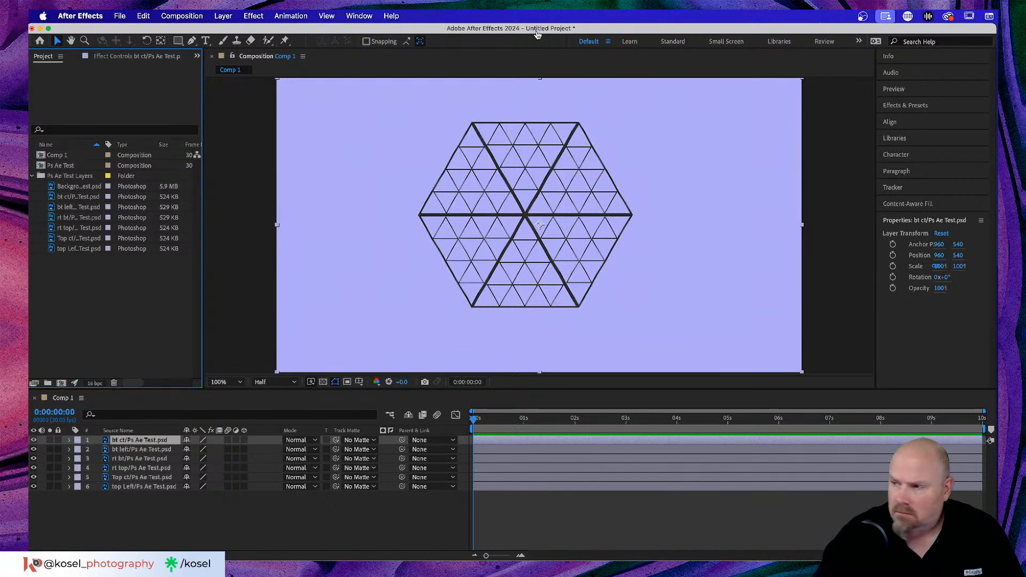
- Switch to Photoshop and create a blank 1920 x 1080 px document at 300 ppi
key(super+Tab)
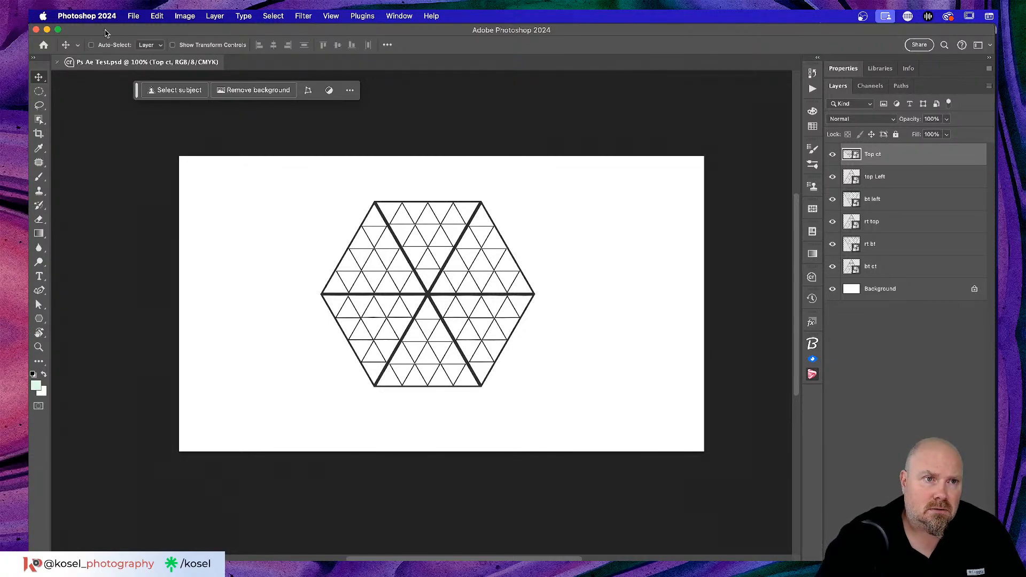
click(133, 16)
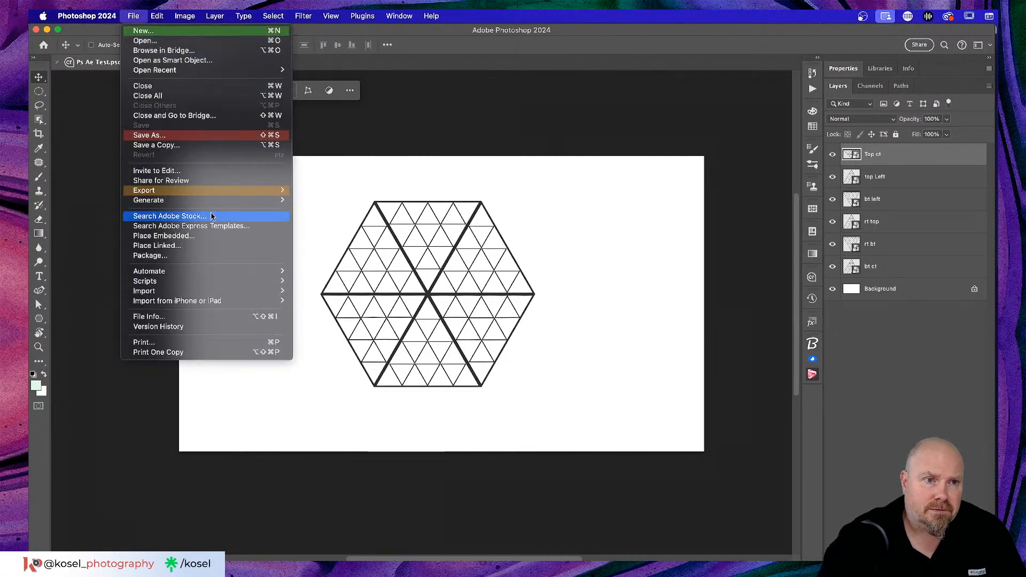
click(205, 32)
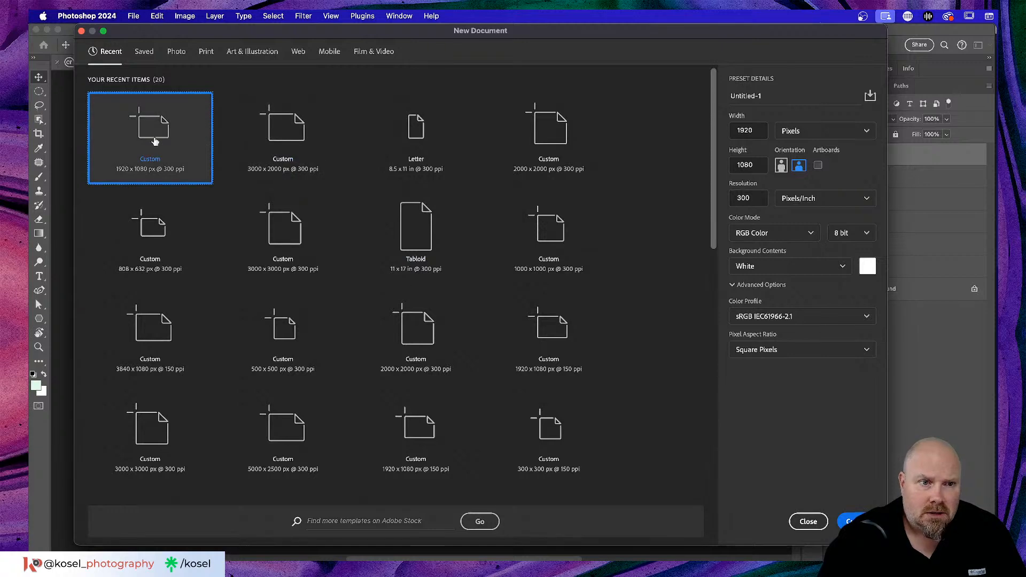
click(857, 522)
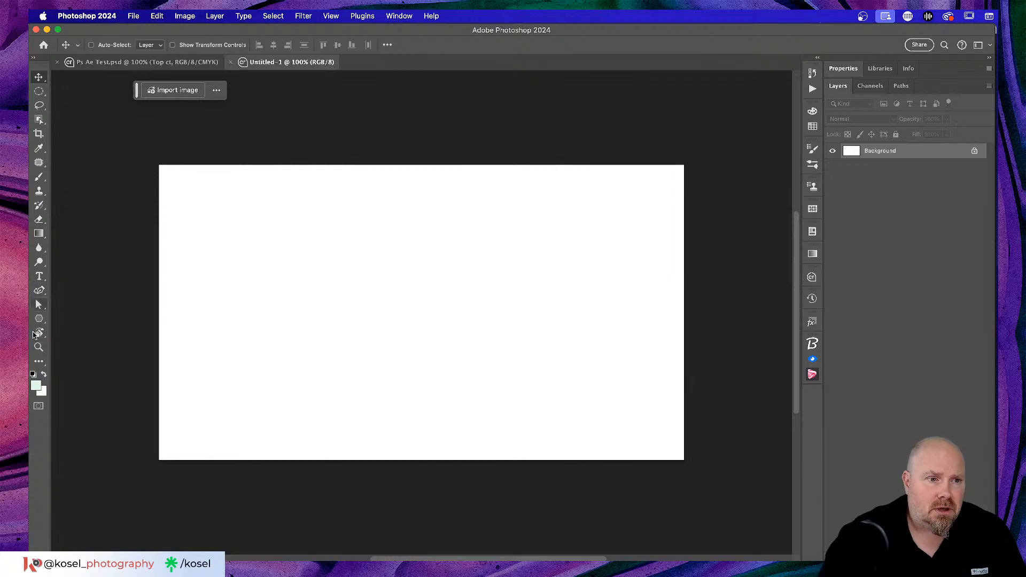
- Draw a three-sided polygon about 563 px wide and 488 px high right of the canvas center, and remove its fill
click(40, 319)
drag(414, 213, 586, 418)
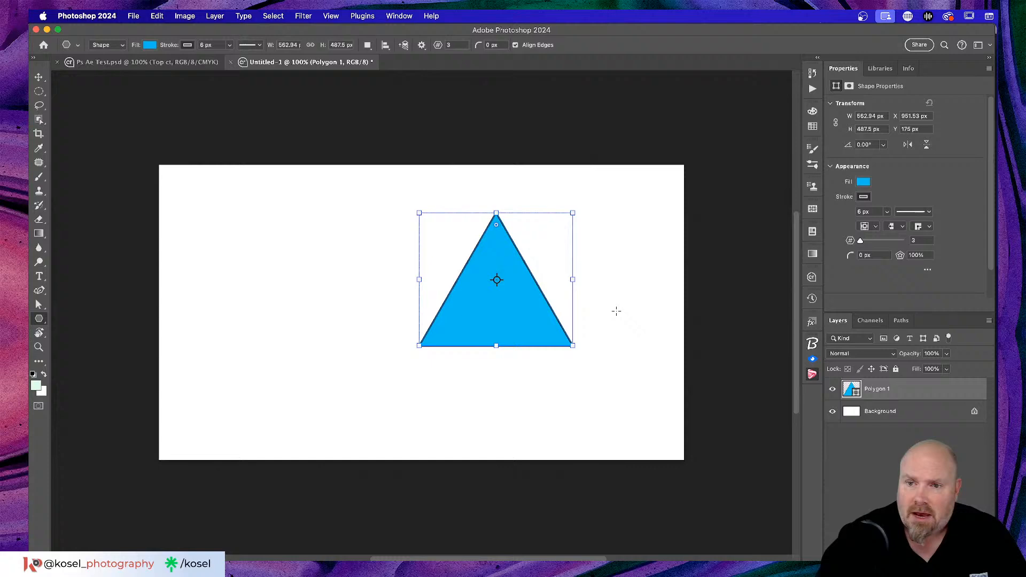
click(864, 183)
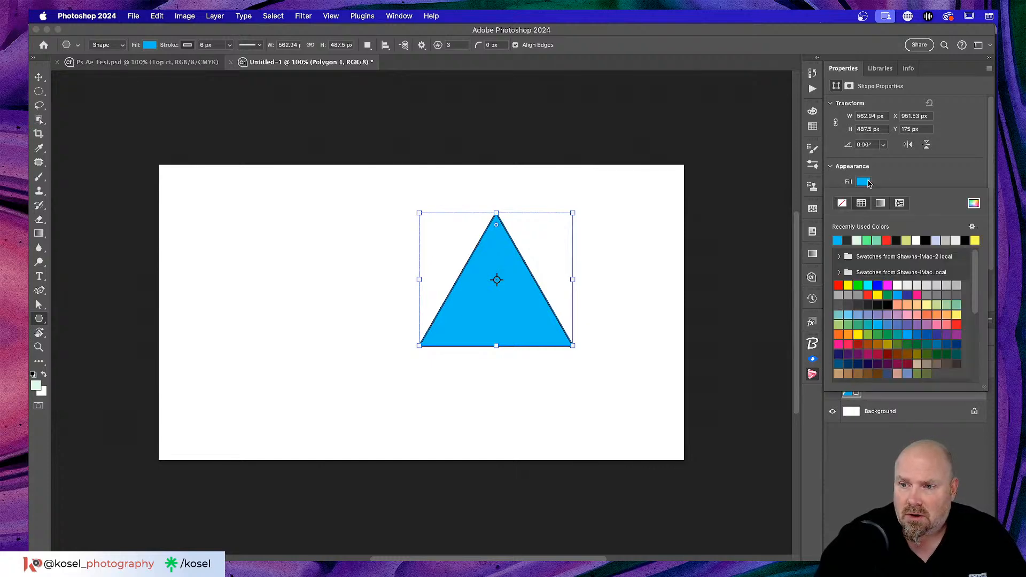
click(843, 204)
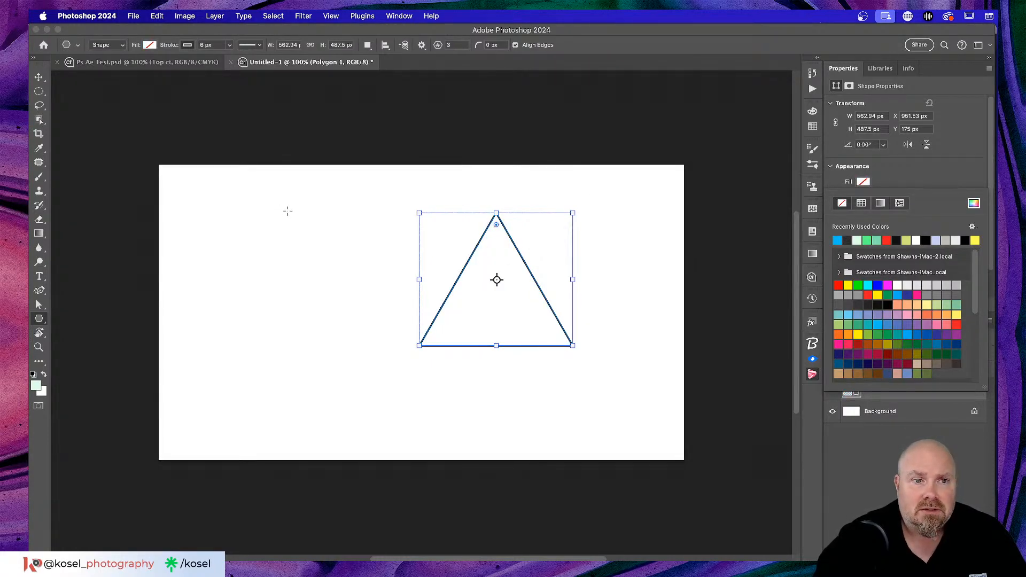
click(38, 77)
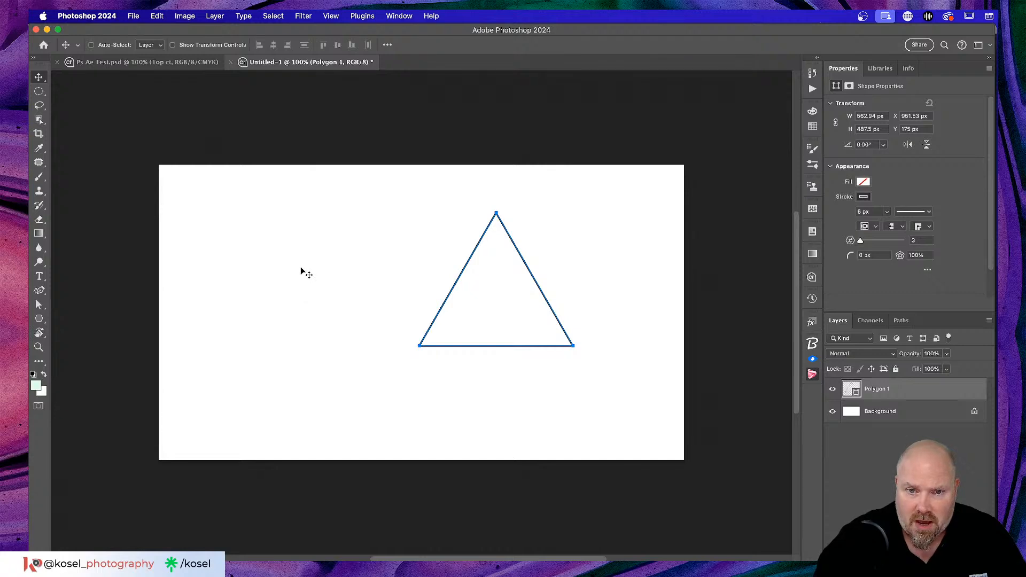
scroll(300, 271, right, 2)
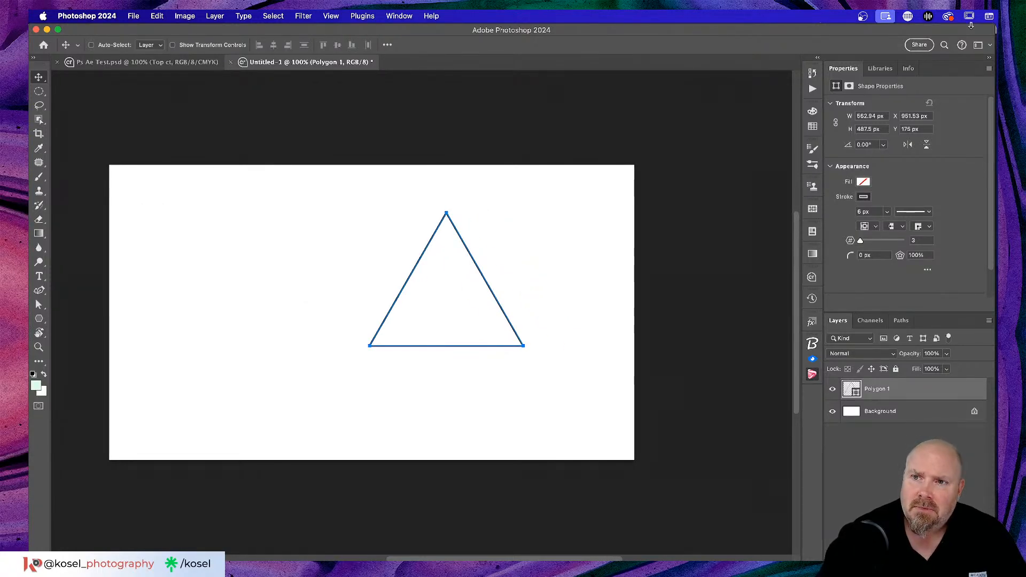
- Save the triangle document to the Desktop as the Photoshop file 1 Tri.psd
click(132, 16)
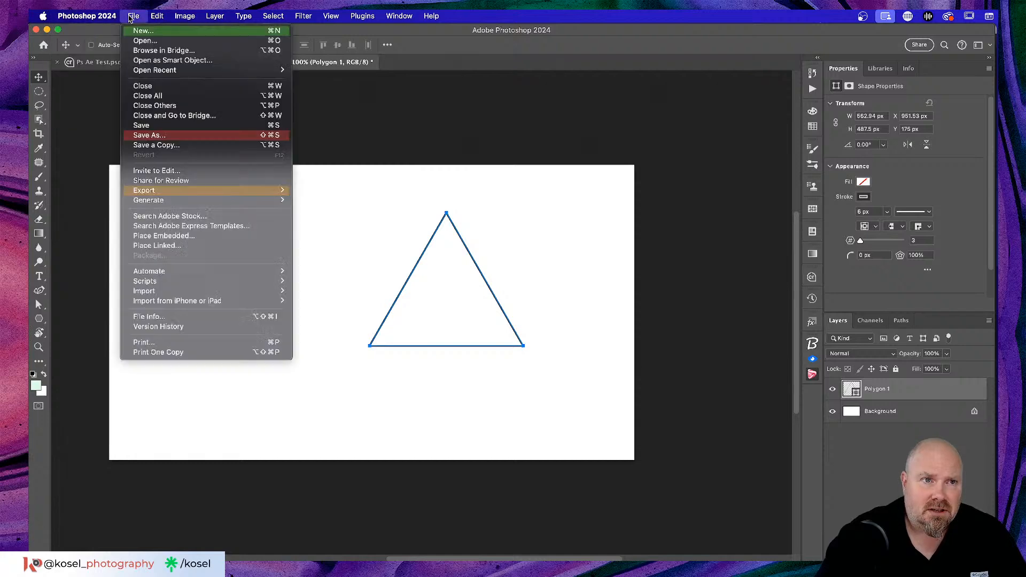
click(170, 136)
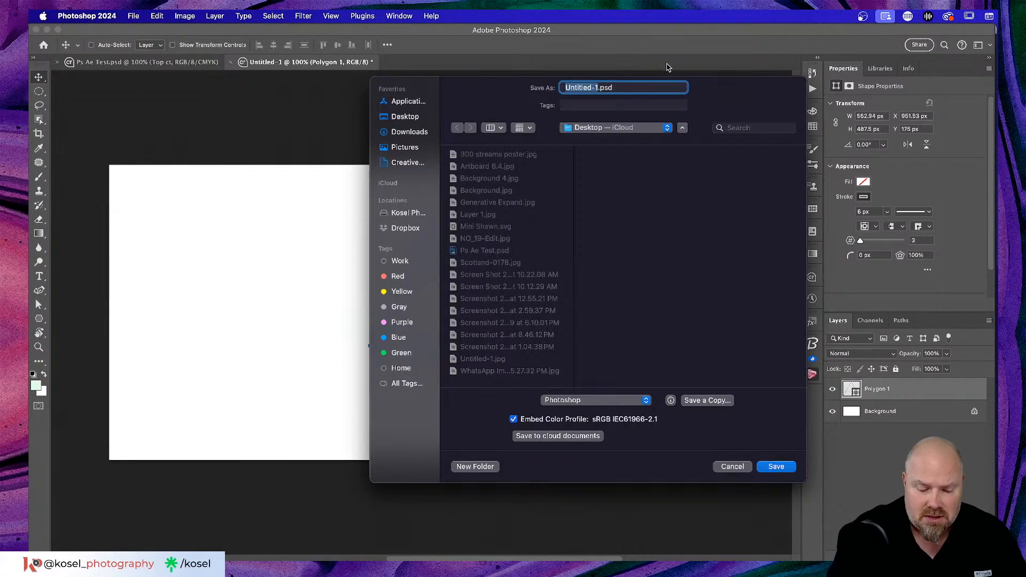
text(1)
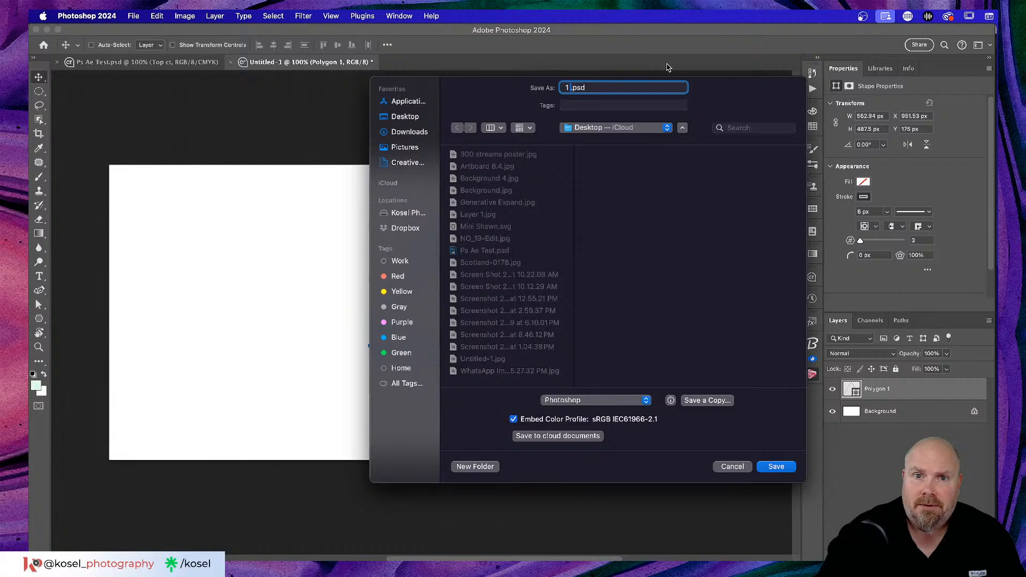
text( Tri)
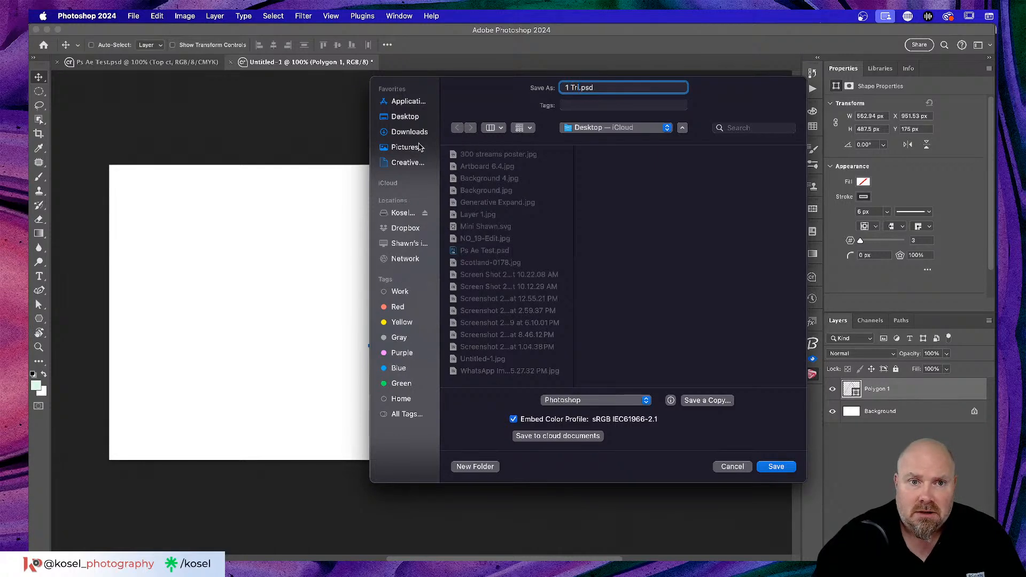
click(405, 132)
click(404, 117)
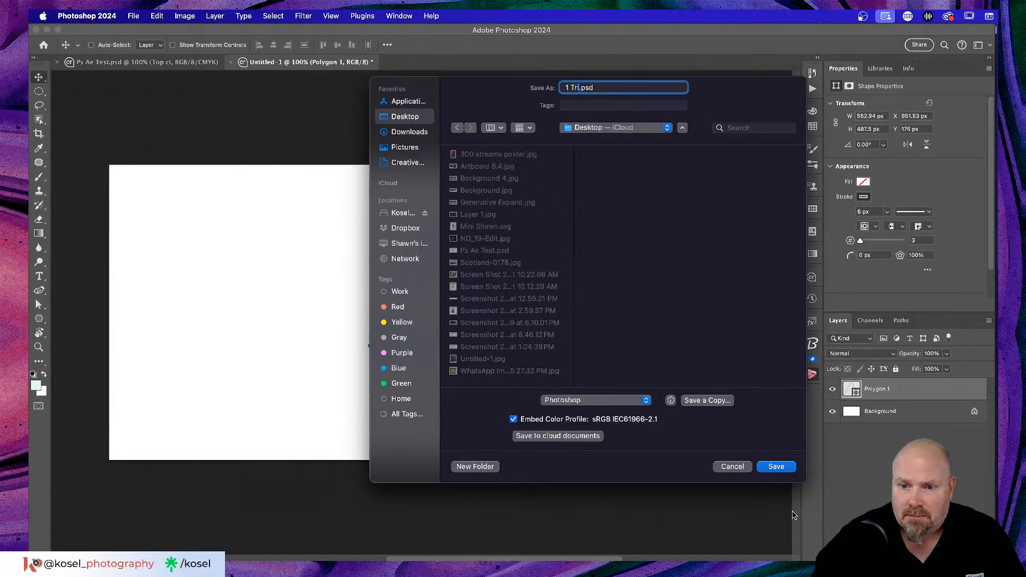
click(775, 466)
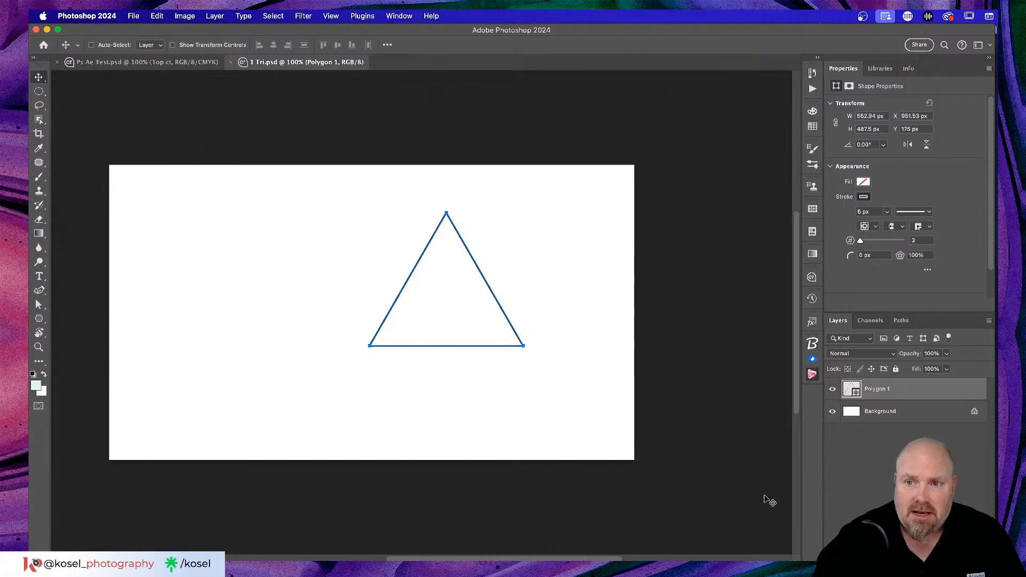
- Switch to After Effects and start a new project without saving the hexagon project
key(super)
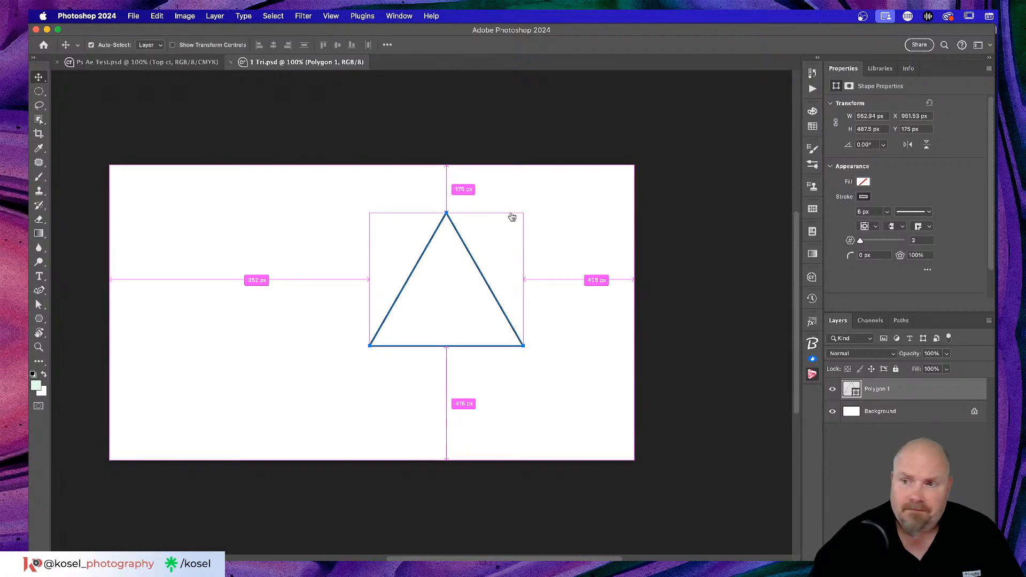
key(super+Tab)
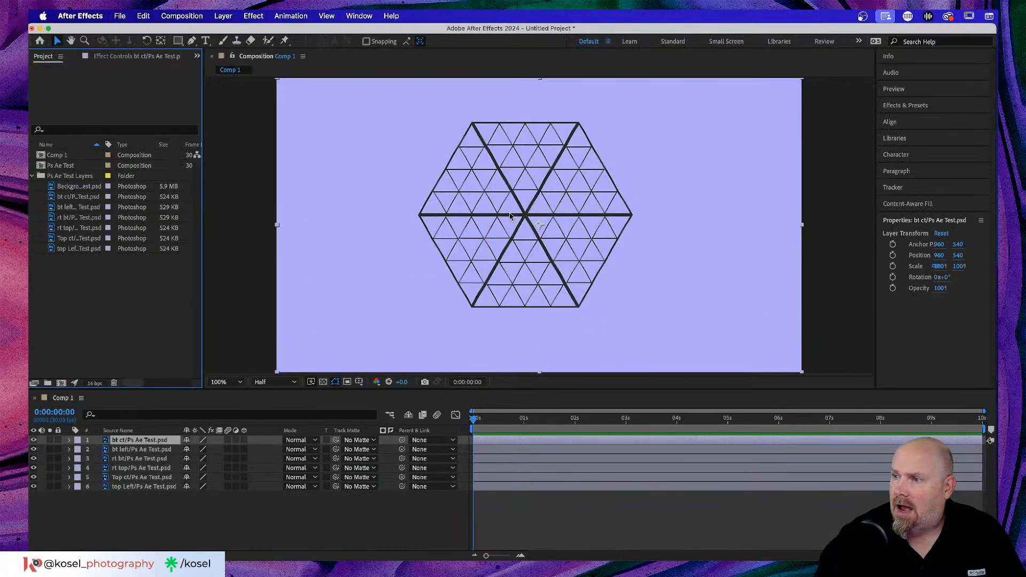
click(120, 15)
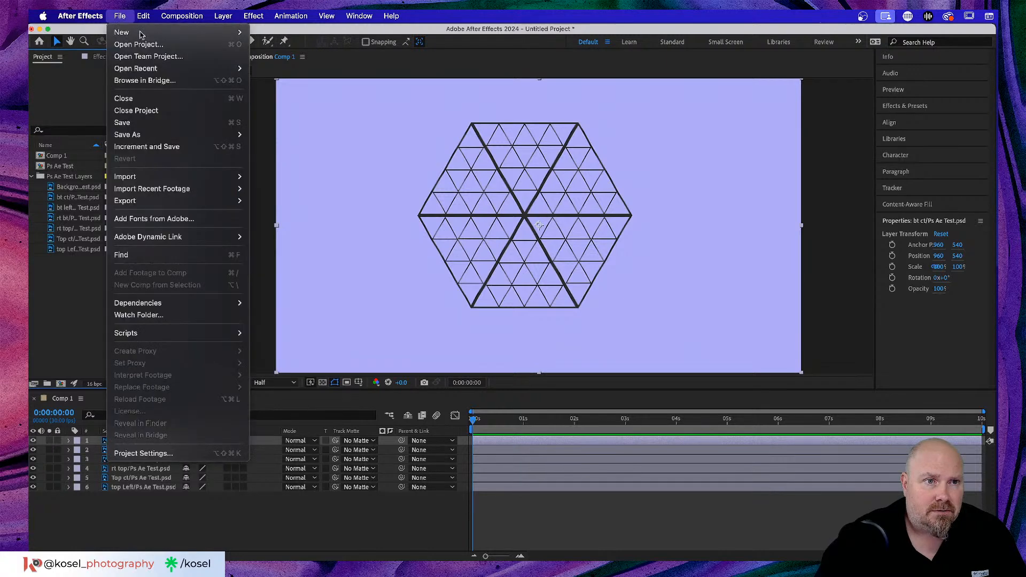
mouse_move(139, 32)
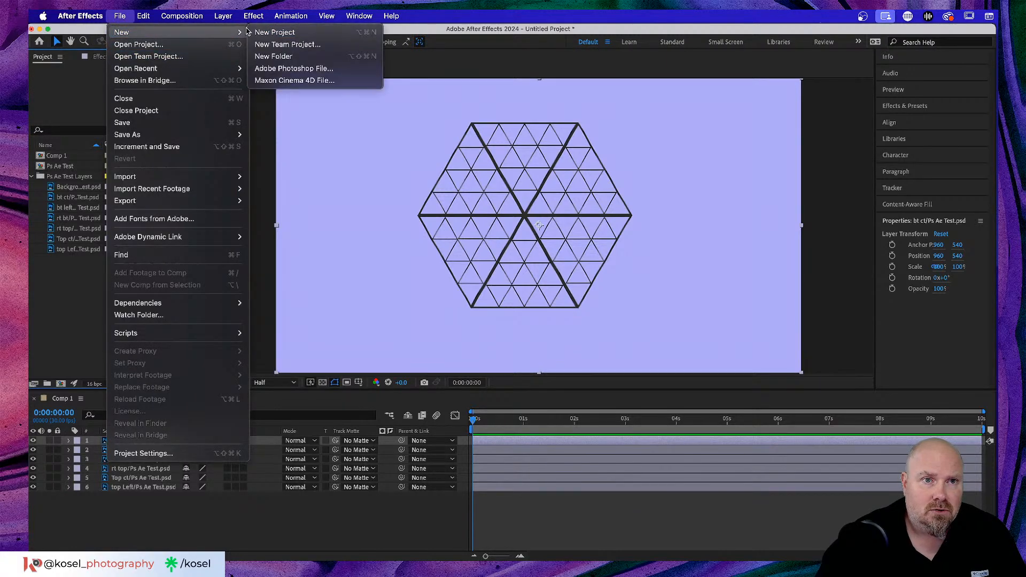
click(273, 34)
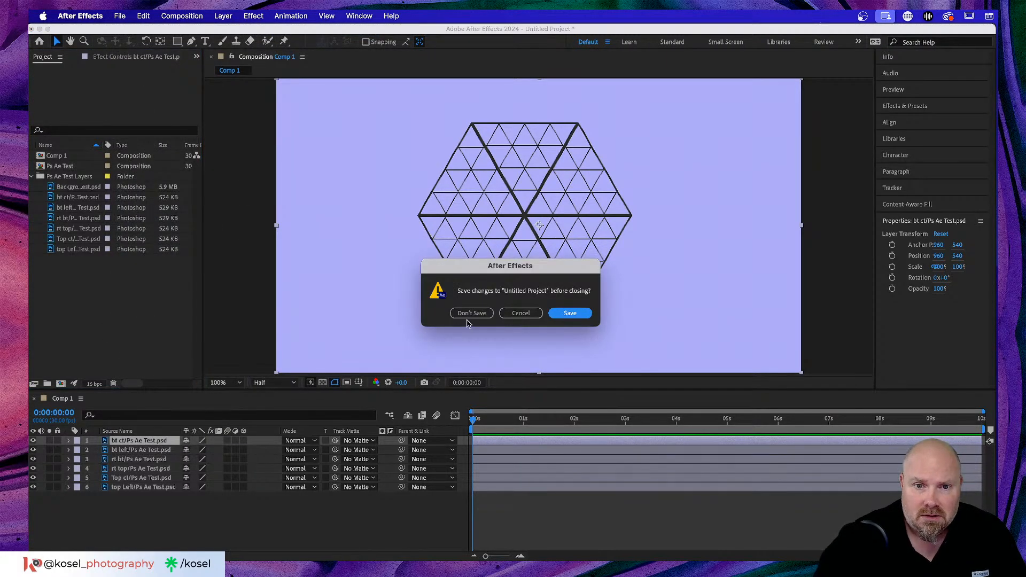
click(470, 314)
- Import 1 Tri.psd from Finder as a composition with editable layer styles, and expand its layers folder
key(super+Tab)
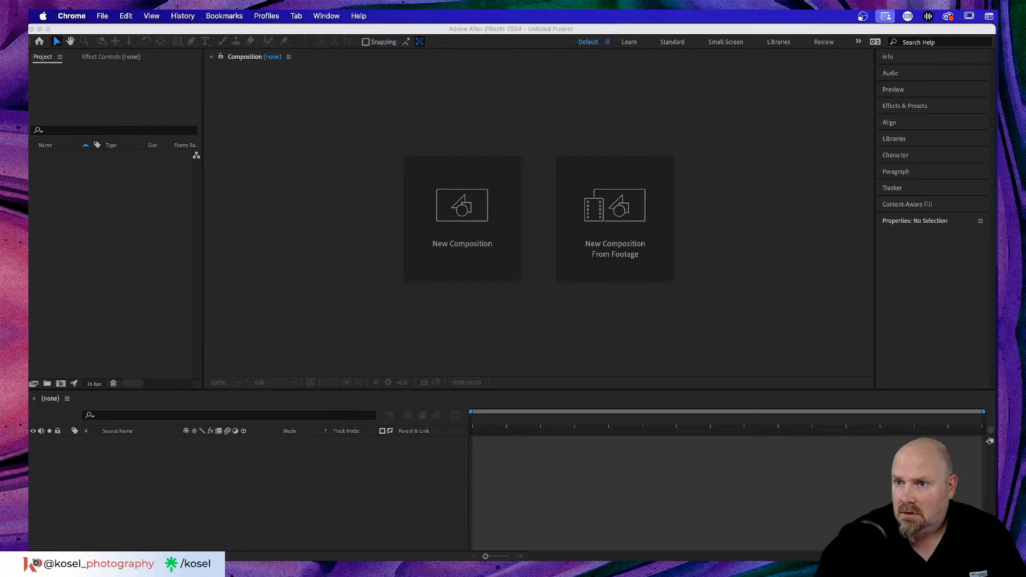
key(super+Tab)
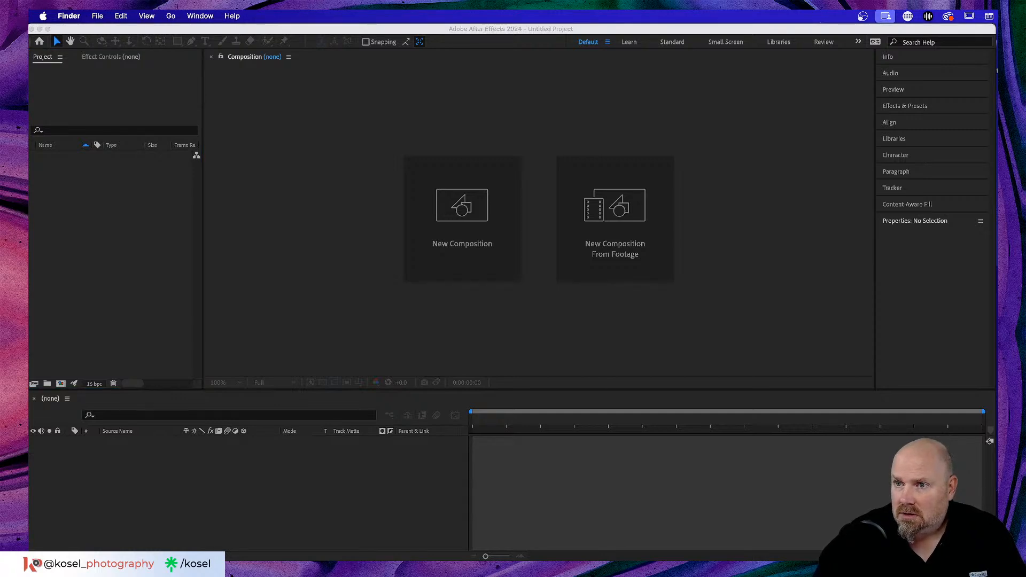
drag(214, 257, 102, 226)
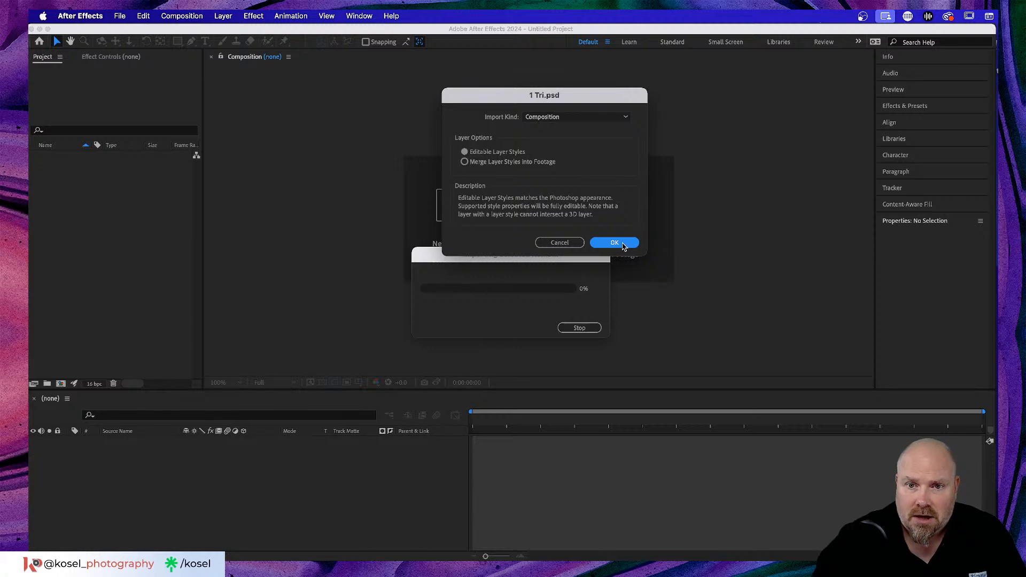
click(621, 244)
key(super+Tab)
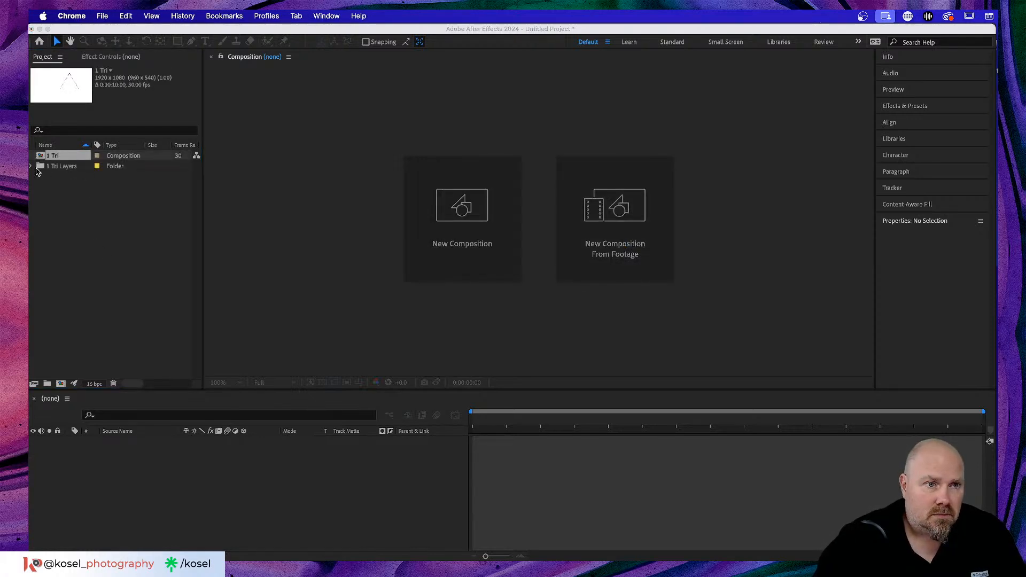
click(32, 169)
click(32, 166)
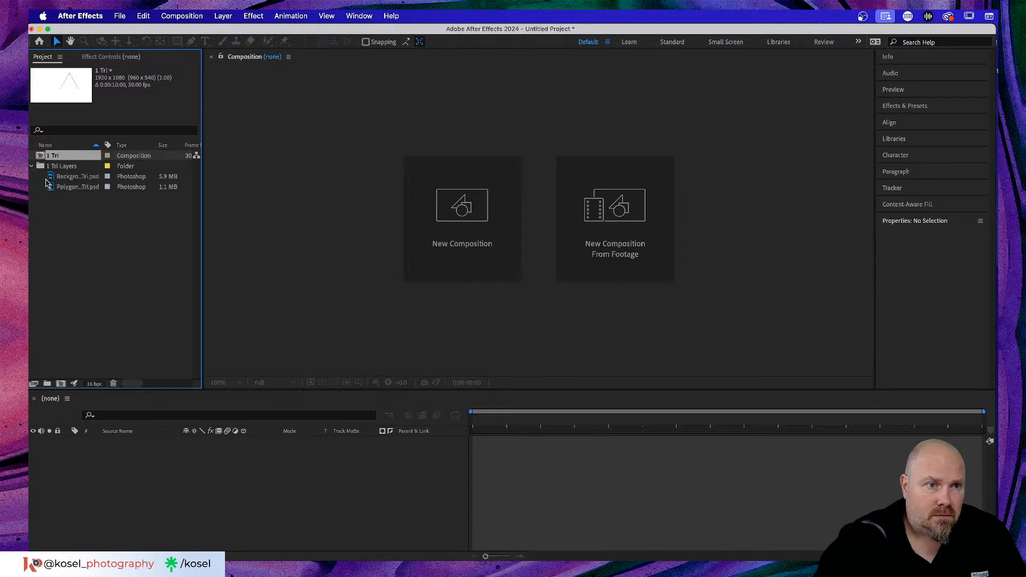
- Create a single composition from the Background and Polygon 1 footage using the Background dimensions, and move the Background layer below the polygon layer
drag(48, 185, 136, 482)
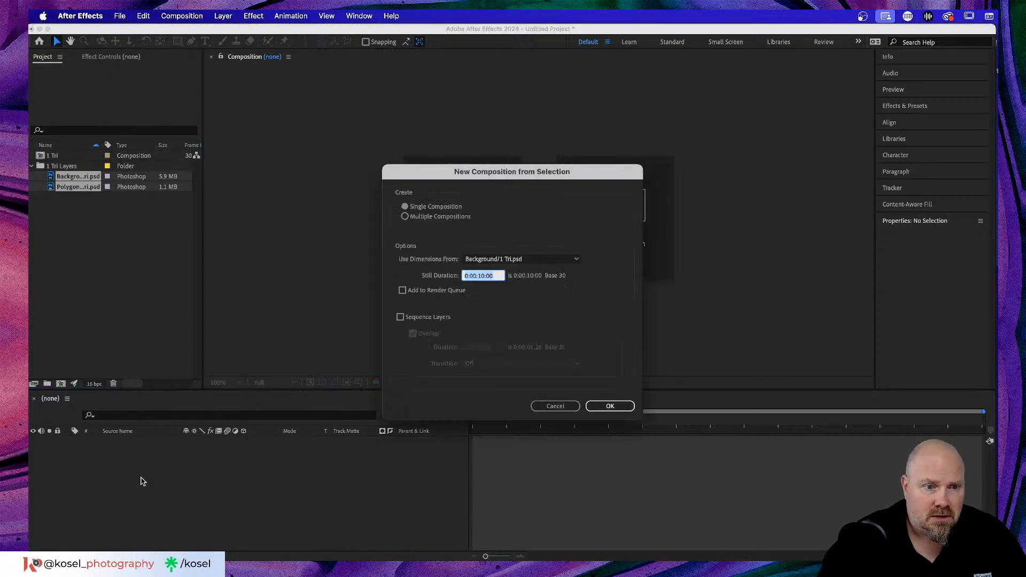
click(622, 409)
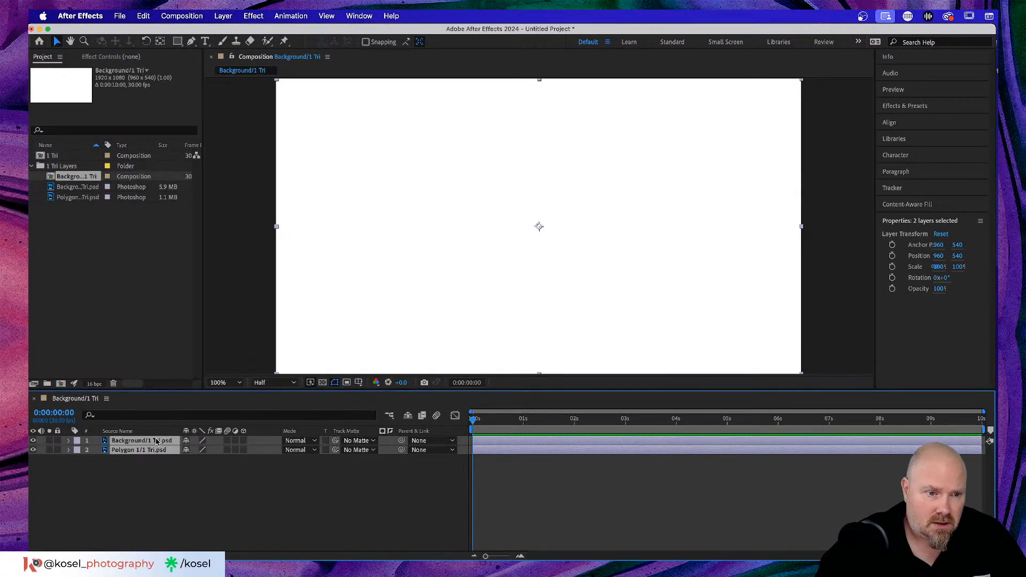
click(153, 486)
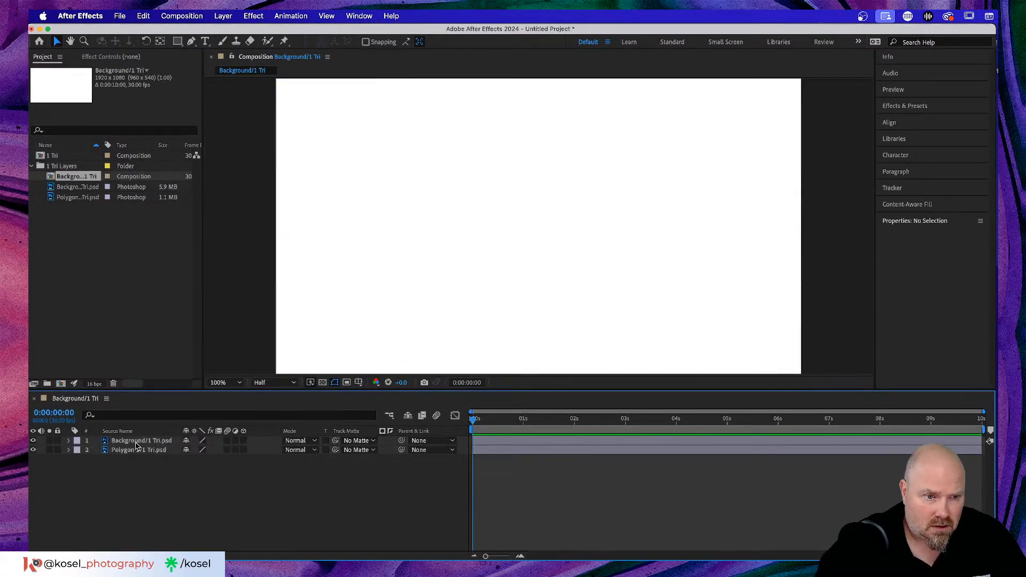
drag(136, 442, 133, 461)
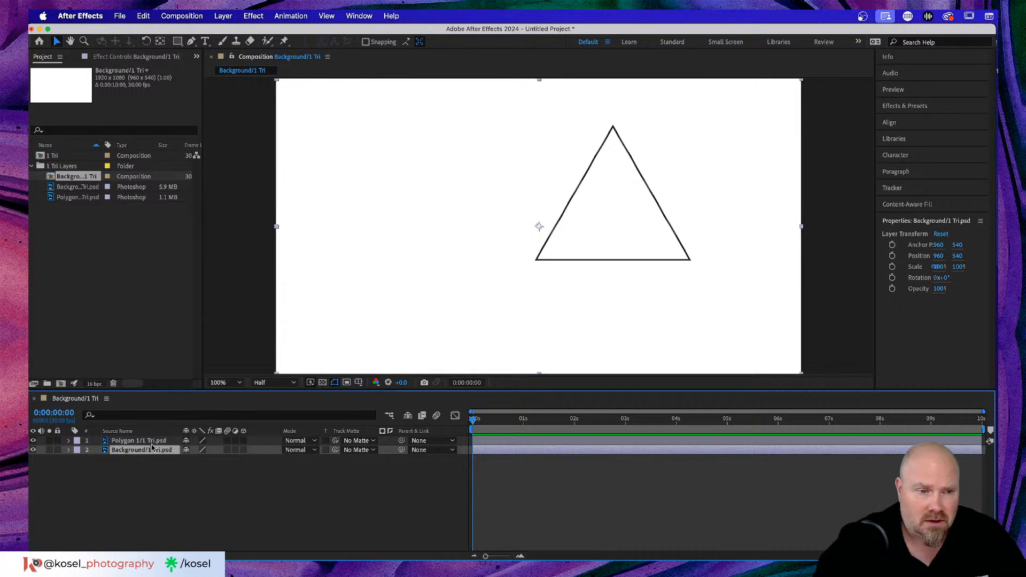
click(149, 443)
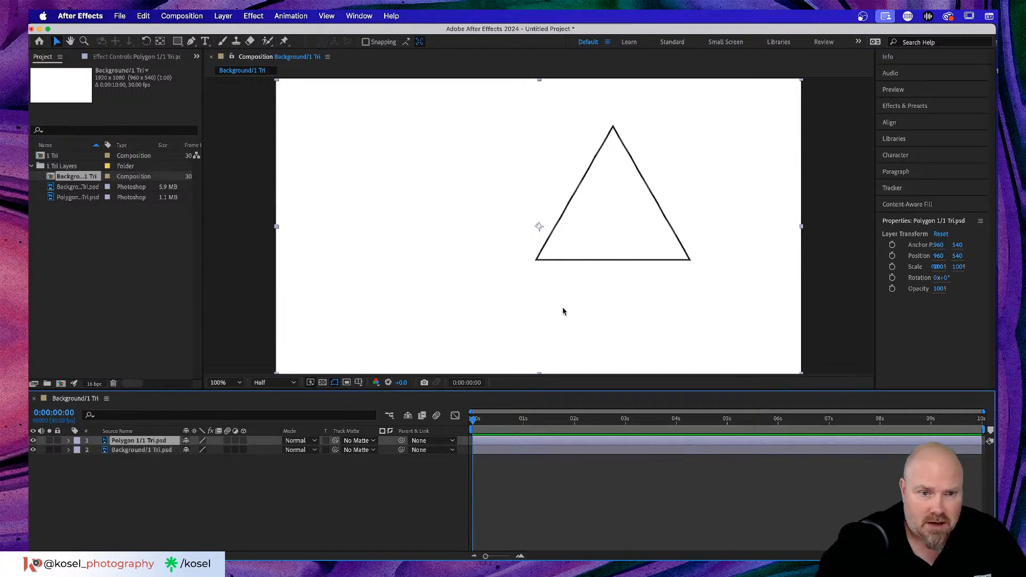
drag(535, 390, 536, 248)
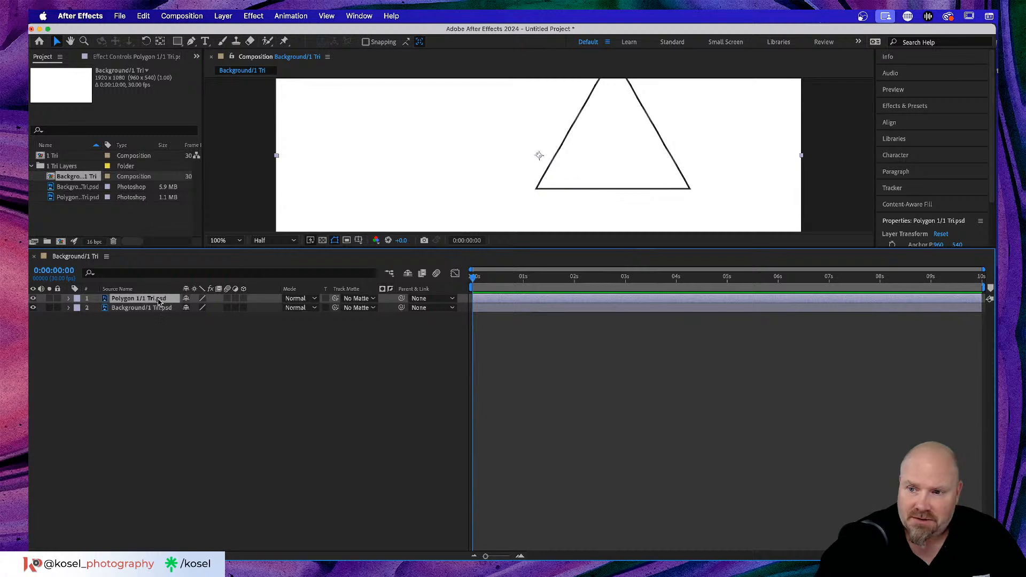
right_click(158, 302)
mouse_move(218, 519)
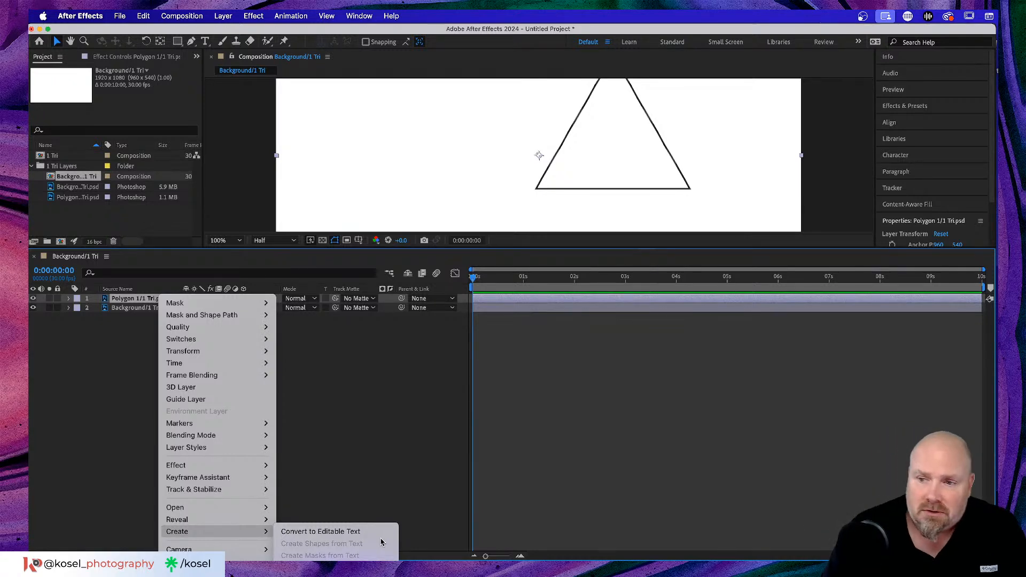
click(344, 420)
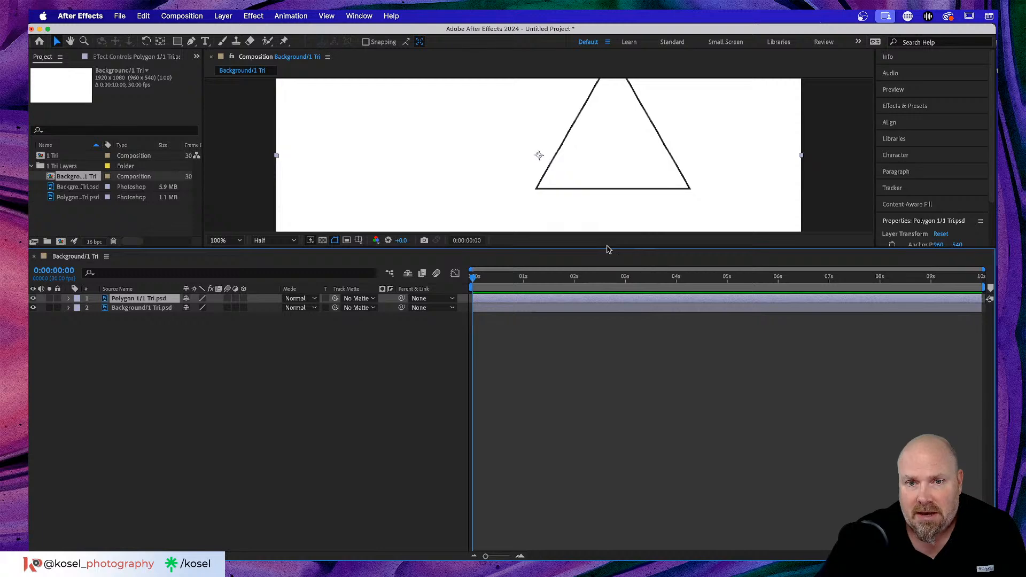
drag(607, 248, 620, 426)
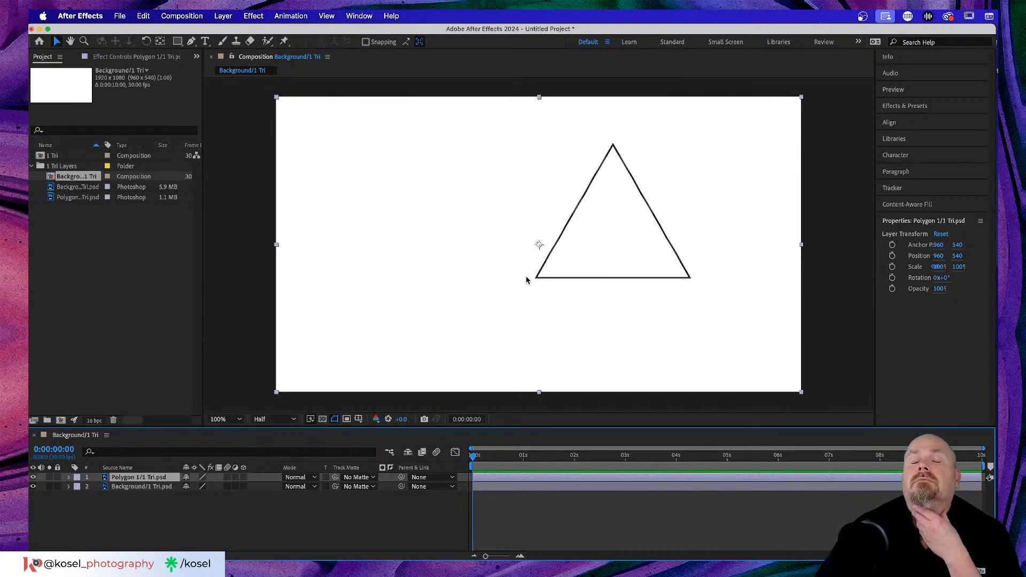
- Delete the Polygon 1/1 Tri.psd layer from the composition and add a new empty shape layer
click(128, 486)
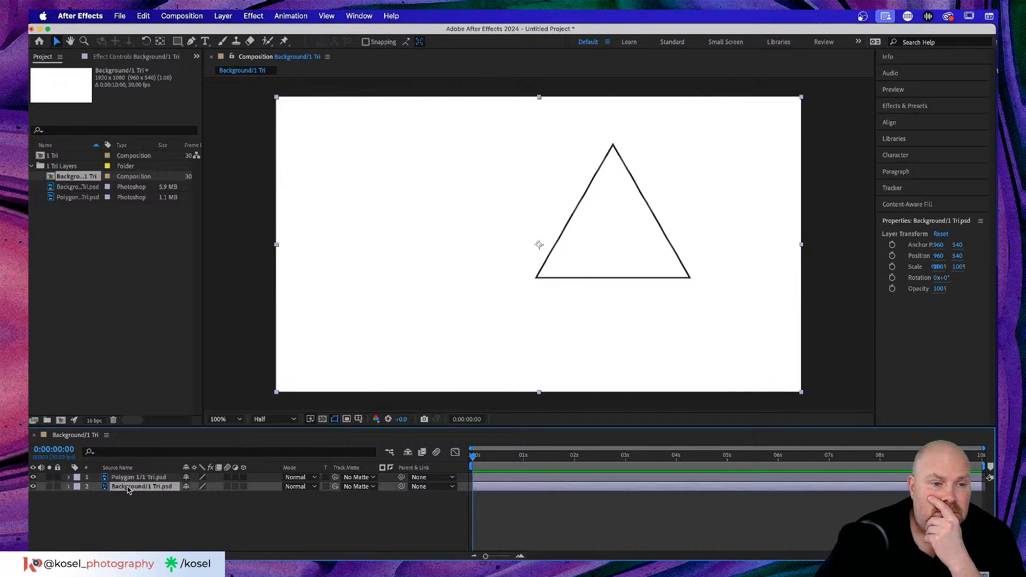
click(131, 478)
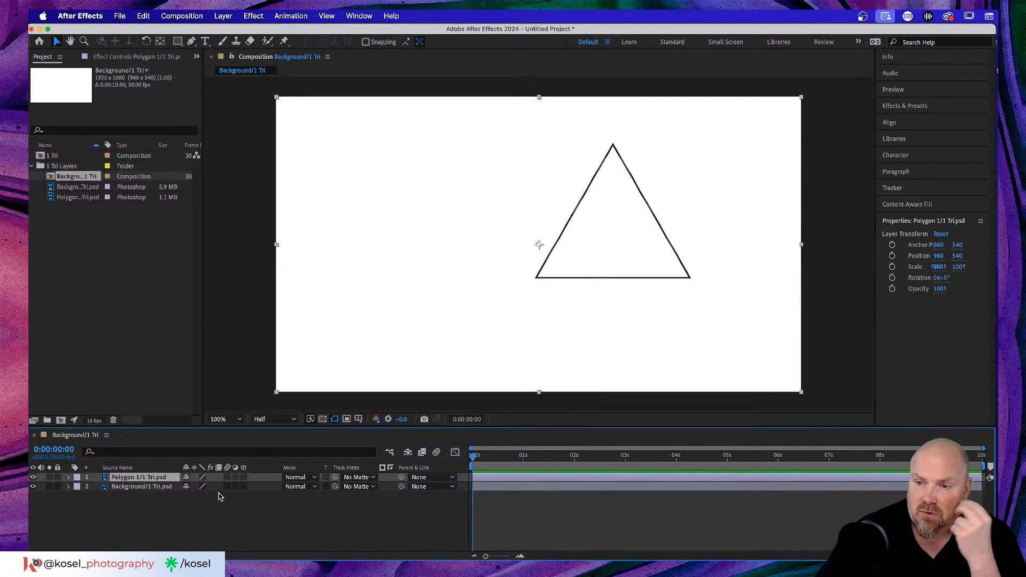
key(Delete)
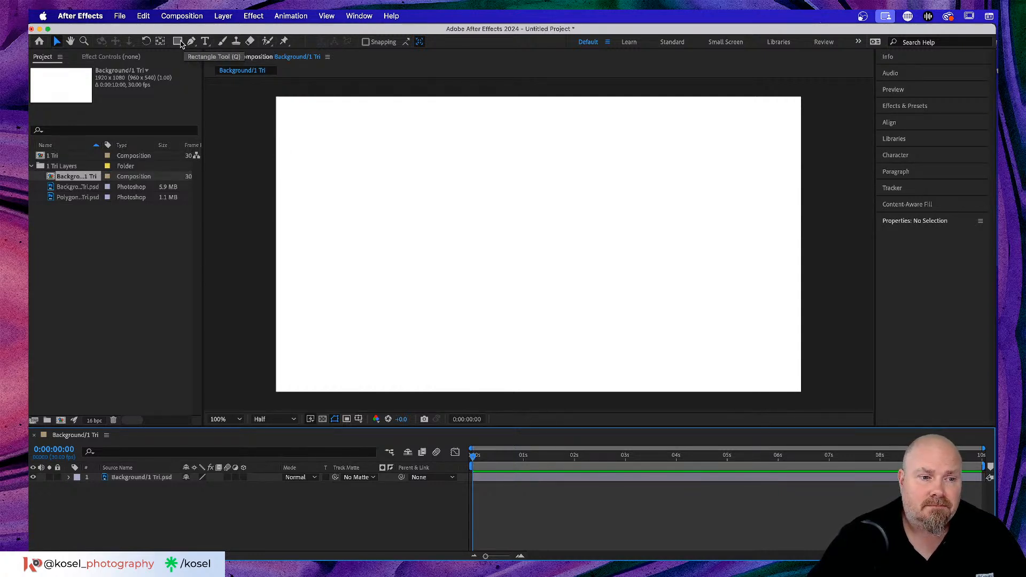
click(222, 18)
mouse_move(261, 33)
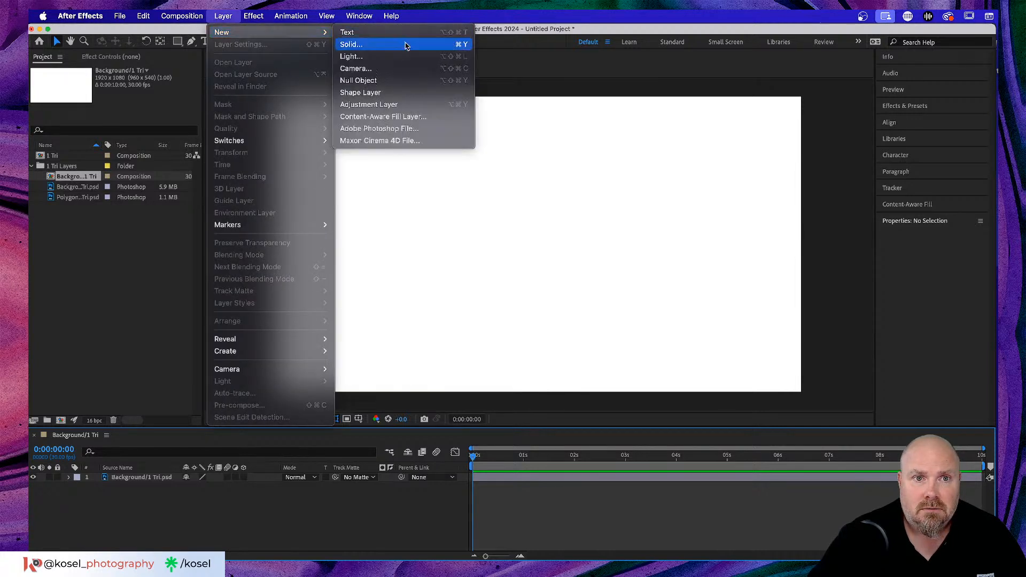
click(400, 95)
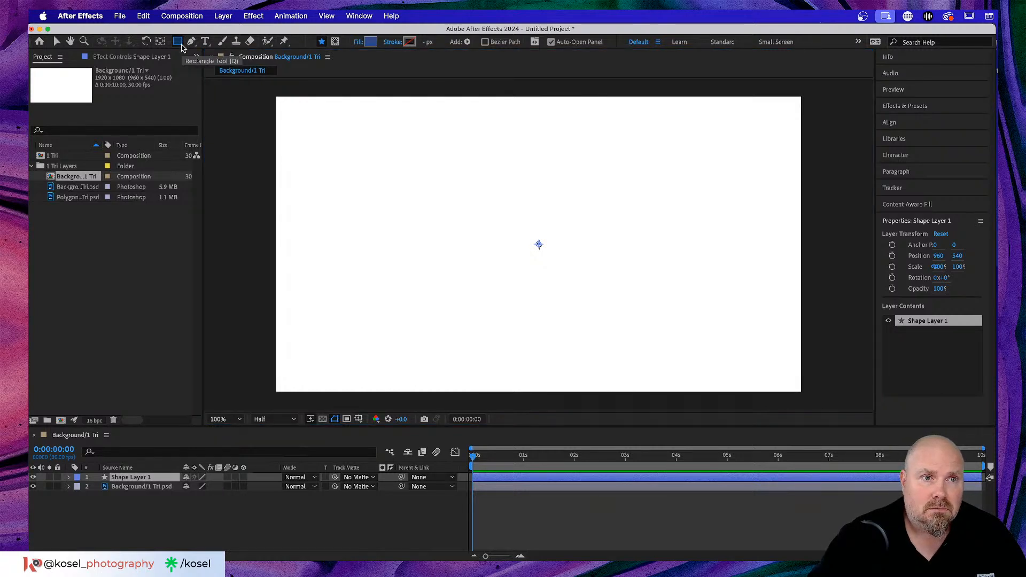
- Add a full-frame rectangle to the shape layer and draw a three-sided polygon over it, slightly left of the composition center
double_click(181, 47)
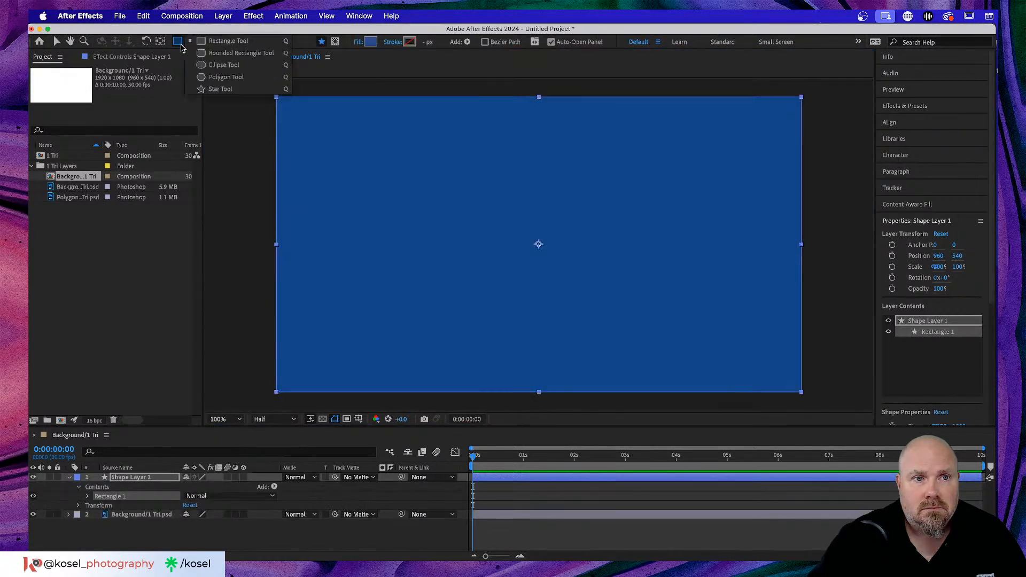
click(226, 77)
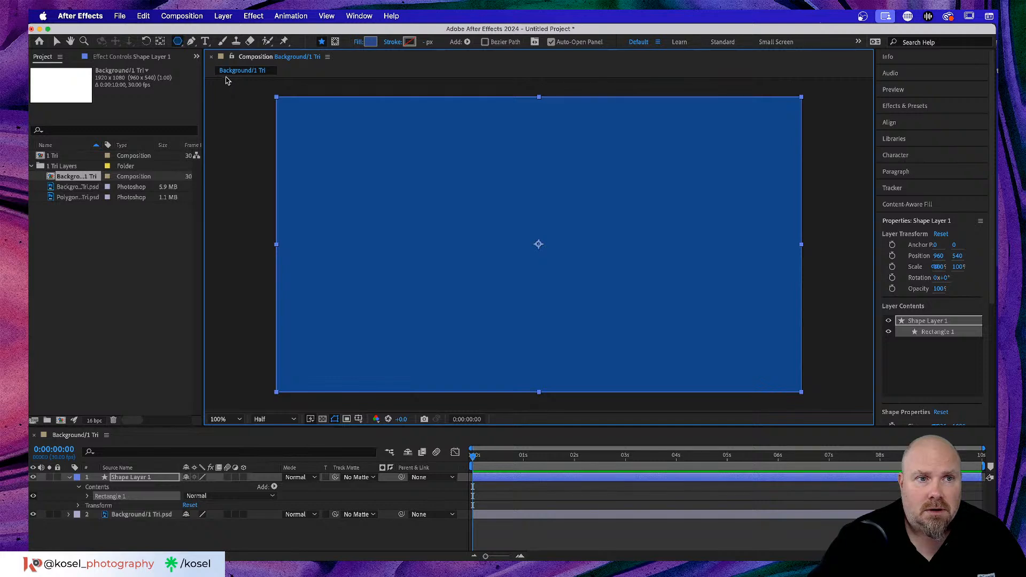
drag(414, 183, 571, 292)
key(Down)
key(Down)
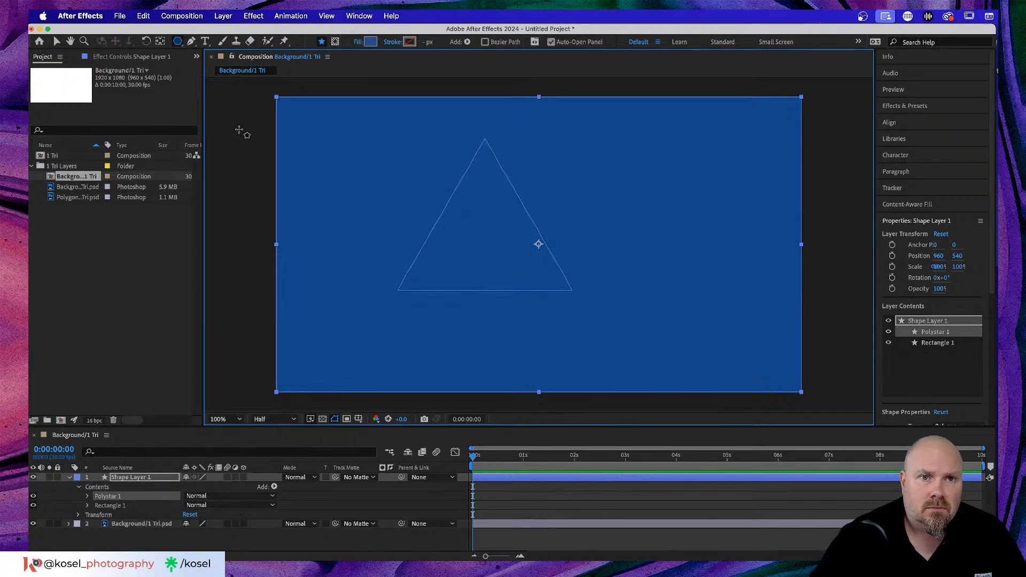
- Set the triangle's fill to the very light blue-gray DEE2EC
click(371, 42)
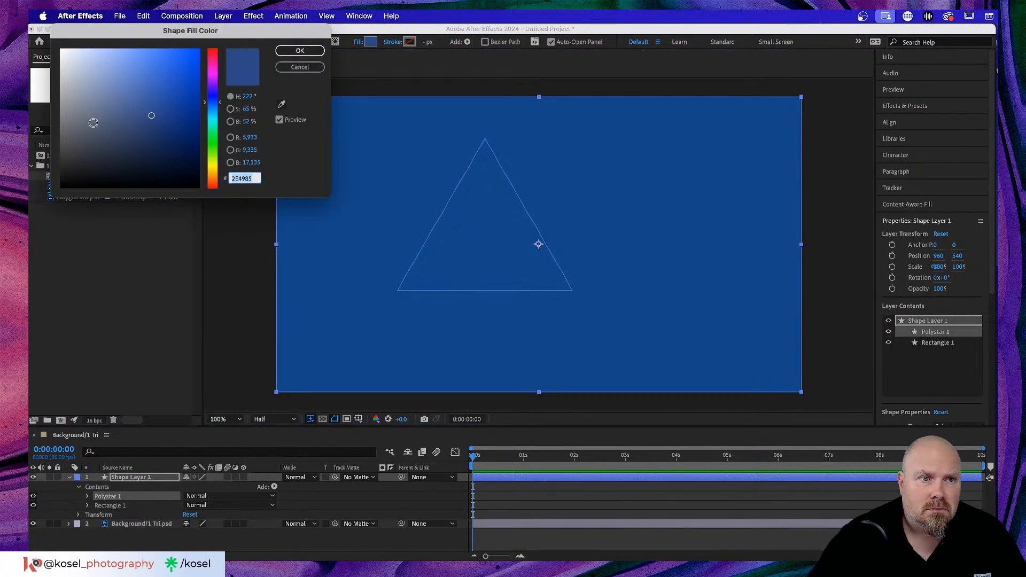
drag(93, 122, 68, 57)
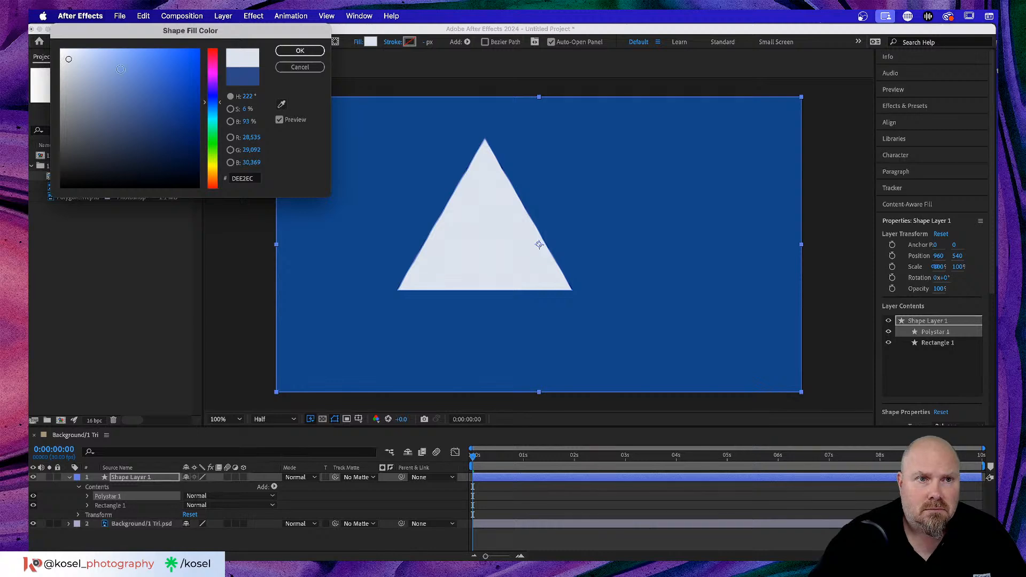
click(300, 50)
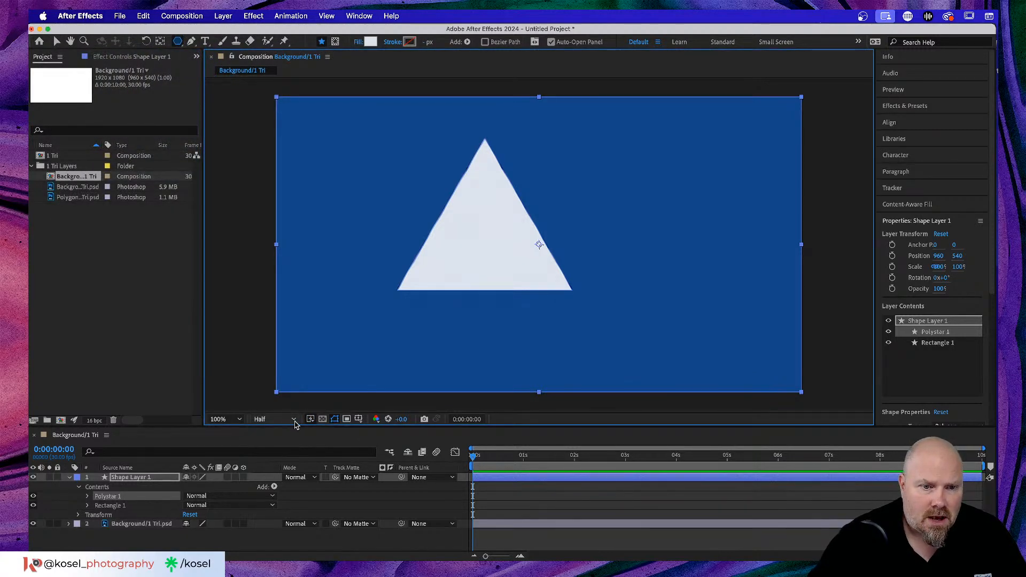
- Set the composition preview resolution to Full and select the full-frame blue rectangle
click(294, 420)
click(289, 450)
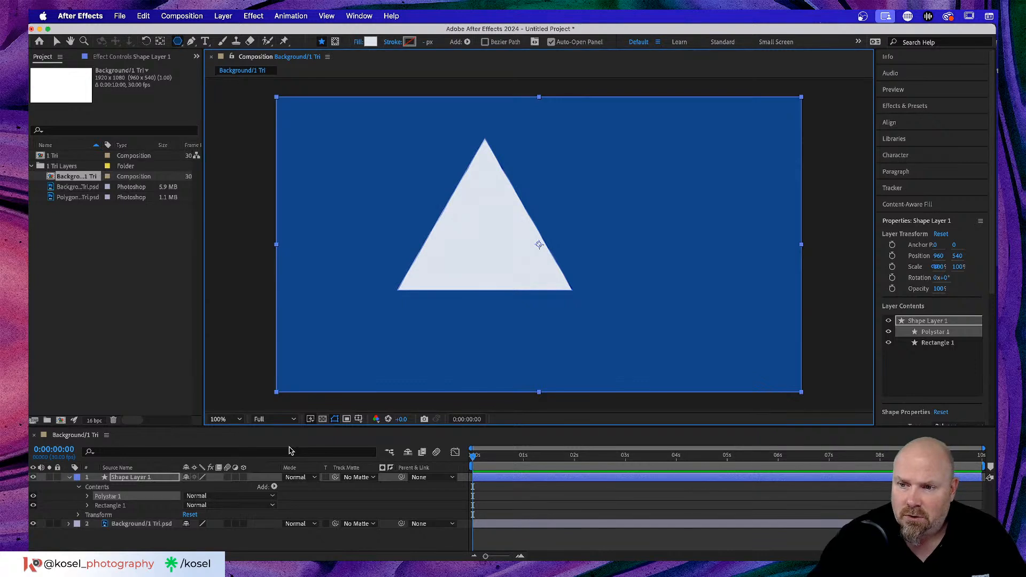
click(57, 42)
click(701, 206)
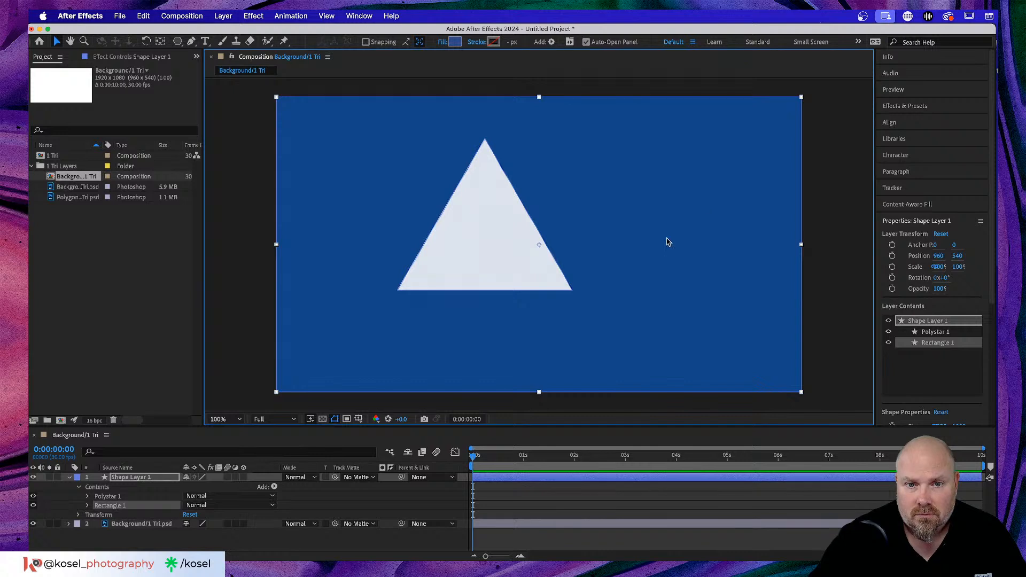
- Switch to Photoshop and view the triangle-mesh hexagon in Ps Ae Test.psd
scroll(667, 242, up, 2)
scroll(668, 242, down, 2)
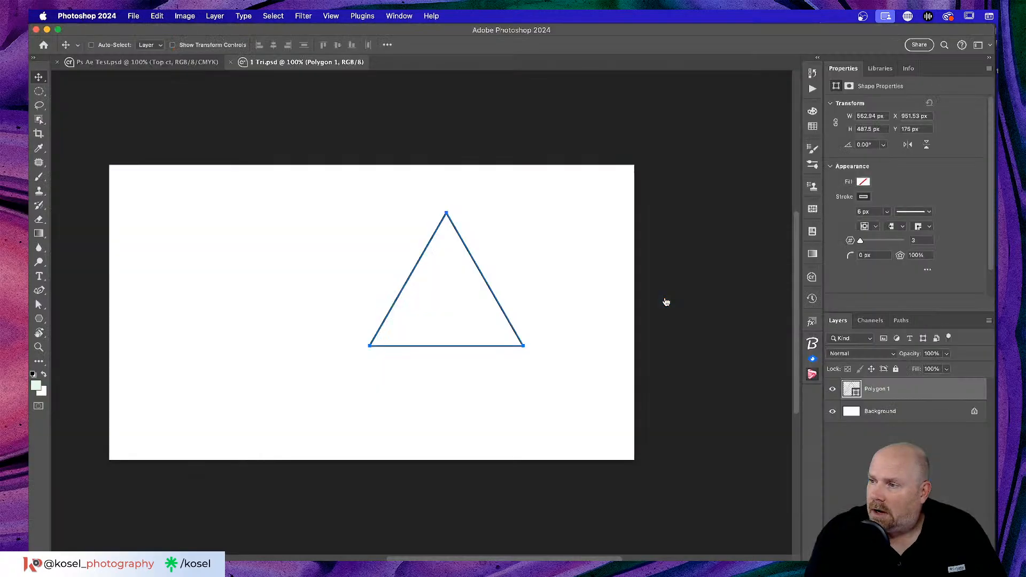
click(149, 63)
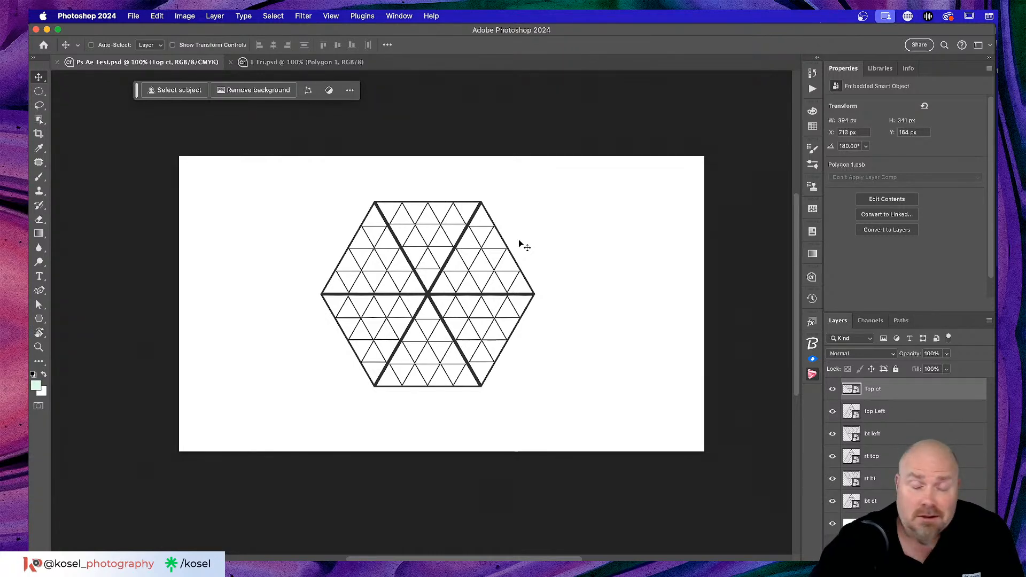
key(super)
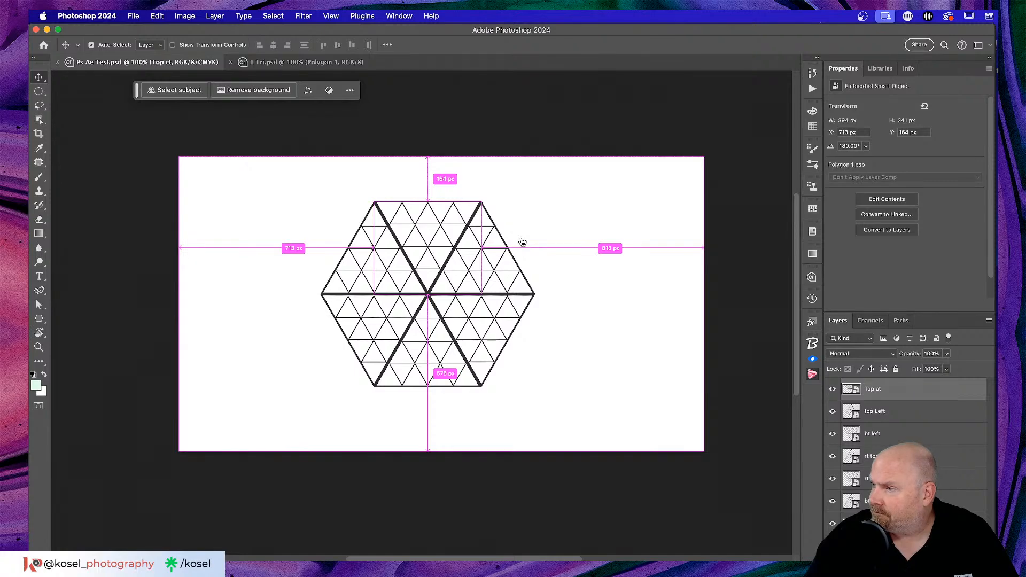
- Switch to Illustrator and examine the distorted triangle mesh around the artboard in Wave Tri.ai
key(super+Tab)
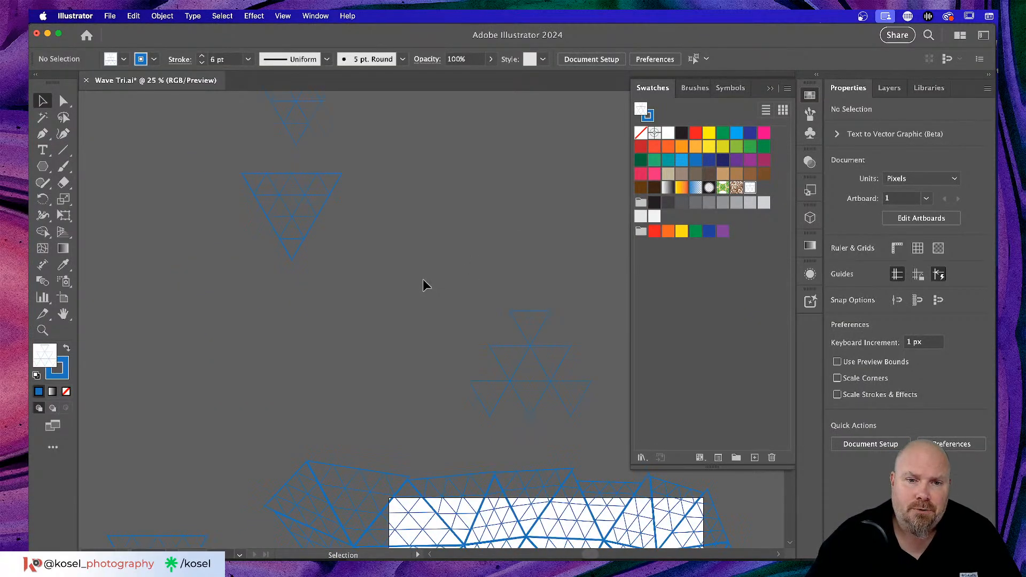
scroll(424, 285, down, 3)
scroll(424, 284, right, 4)
scroll(424, 284, down, 2)
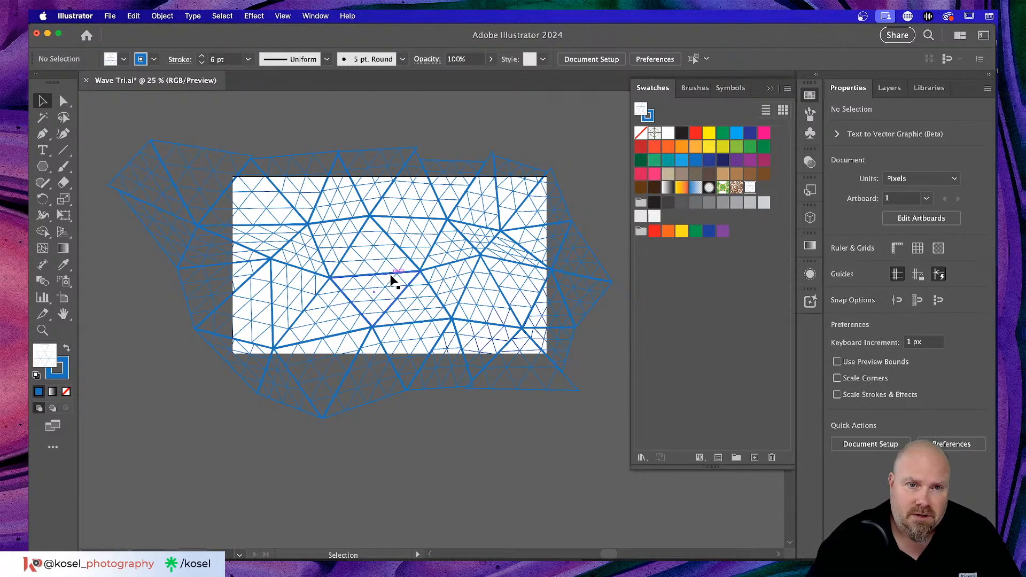
scroll(391, 276, up, 2)
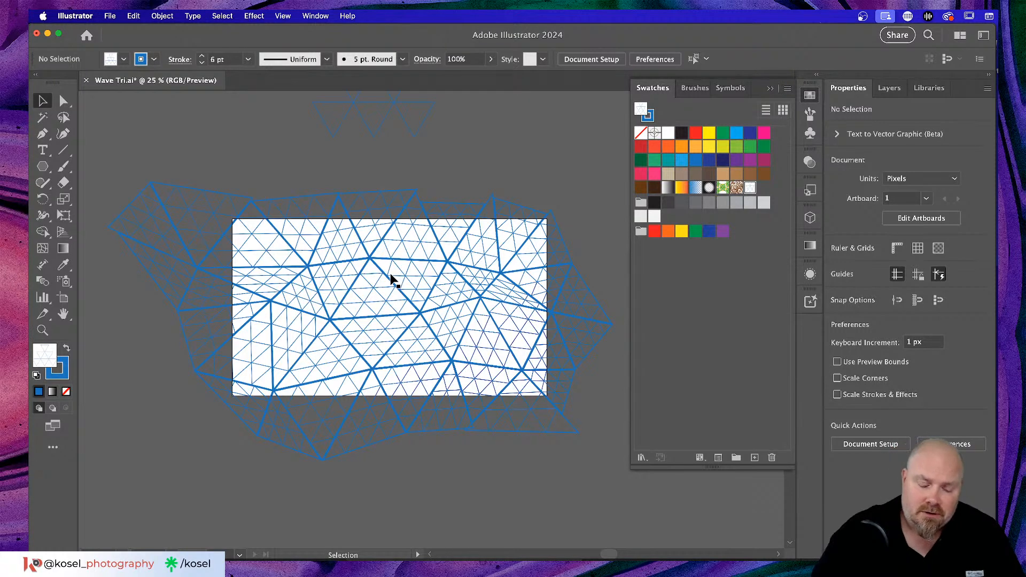
key(super+equal)
key(super+minus)
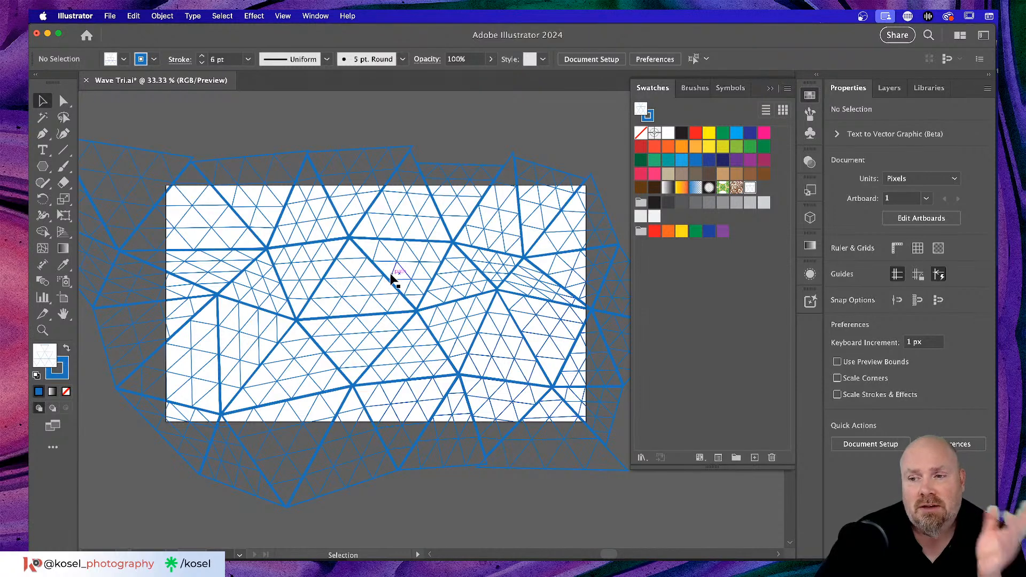
scroll(391, 278, up, 2)
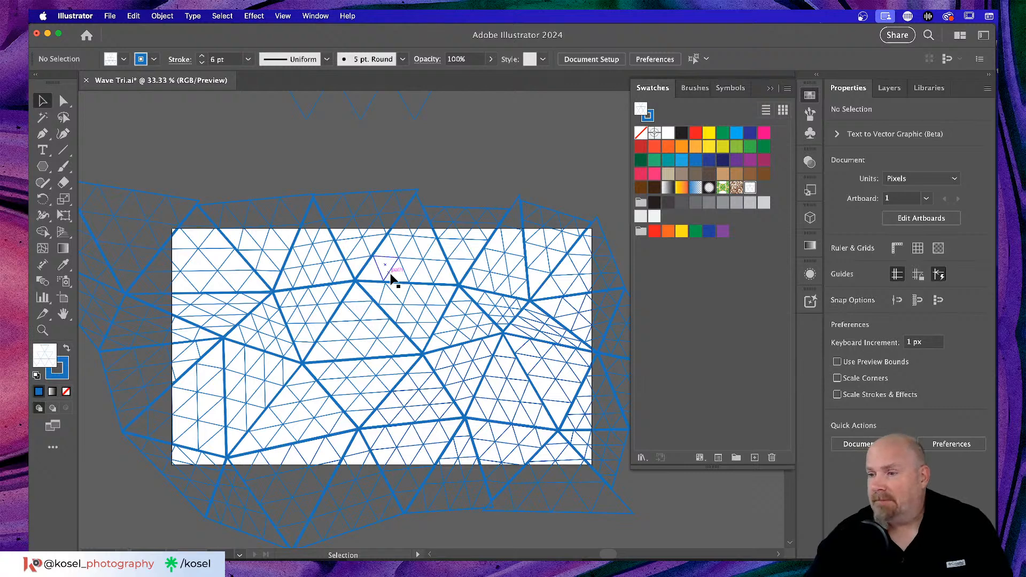
key(a)
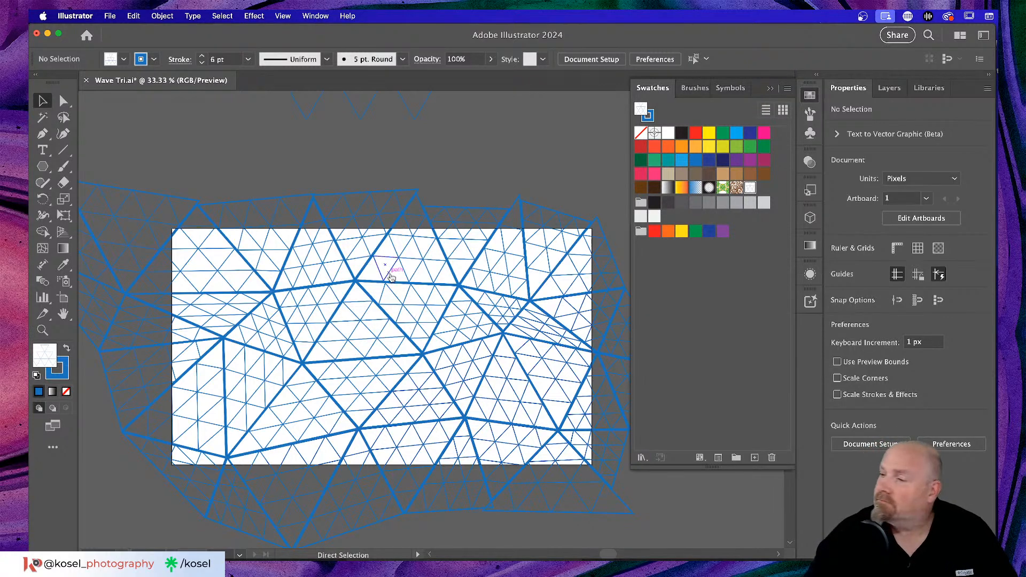
- Switch back to After Effects, delete the full-frame rectangle from the shape layer, and select the triangle polystar
key(super+Tab)
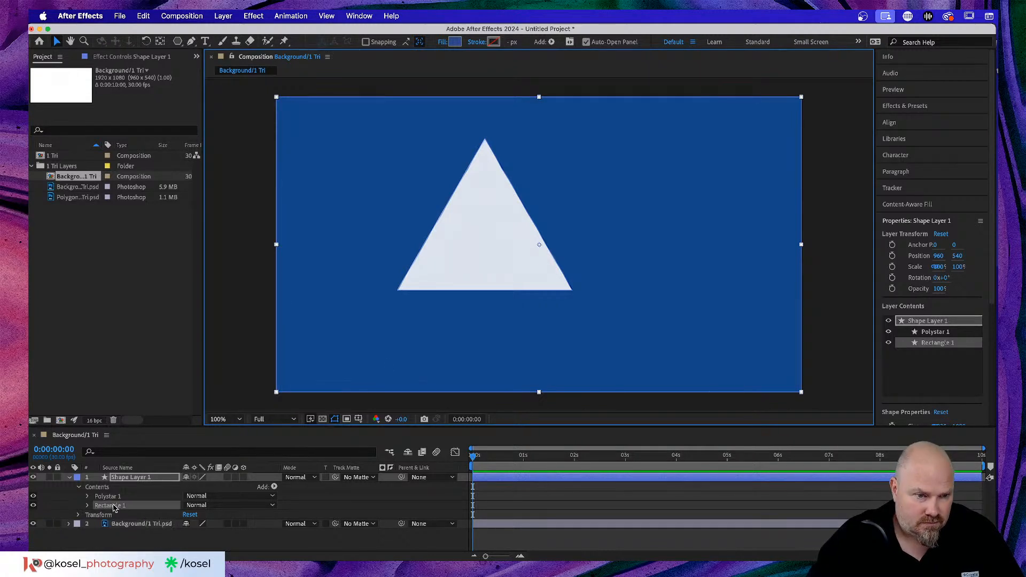
click(88, 505)
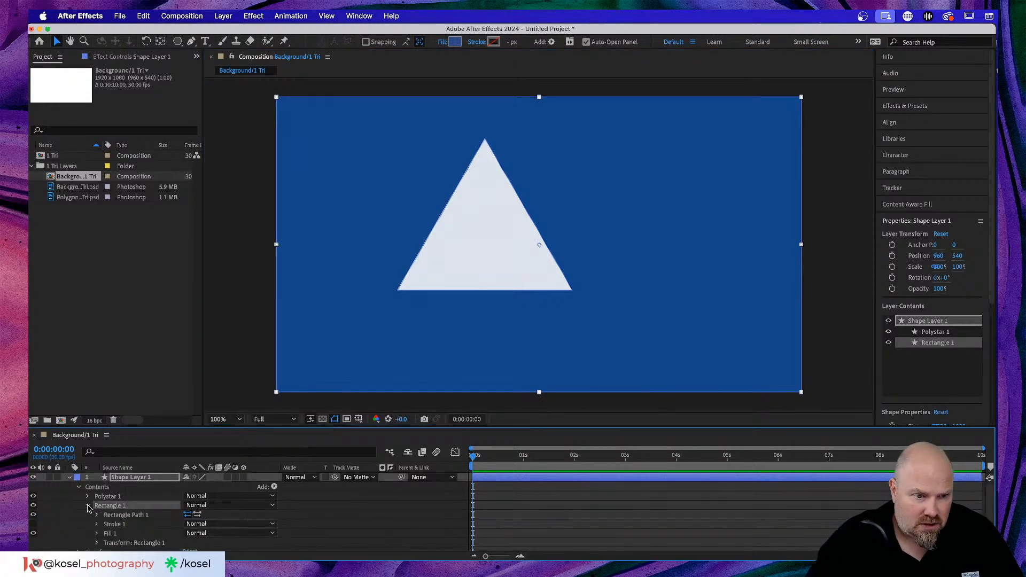
key(Delete)
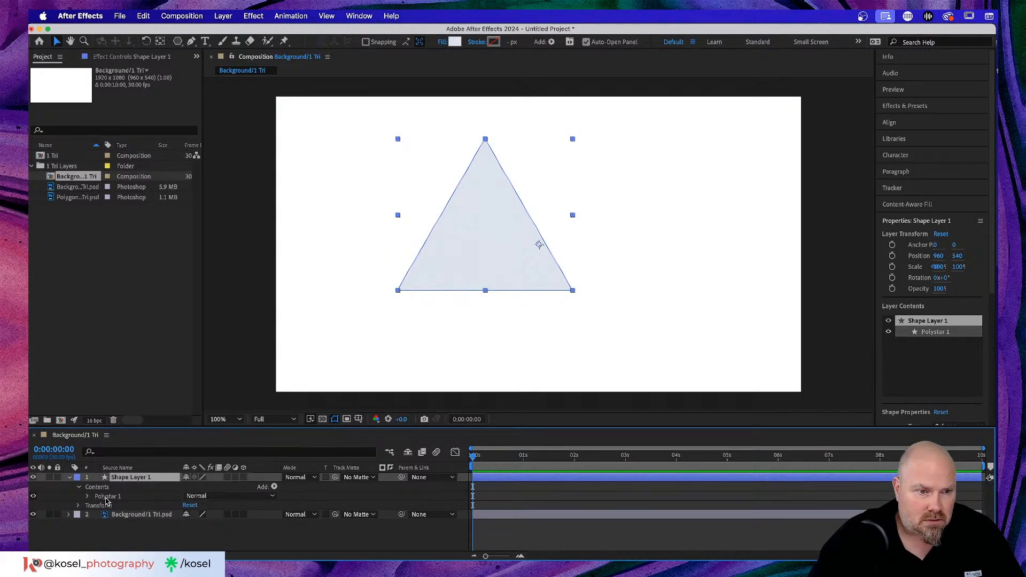
click(106, 498)
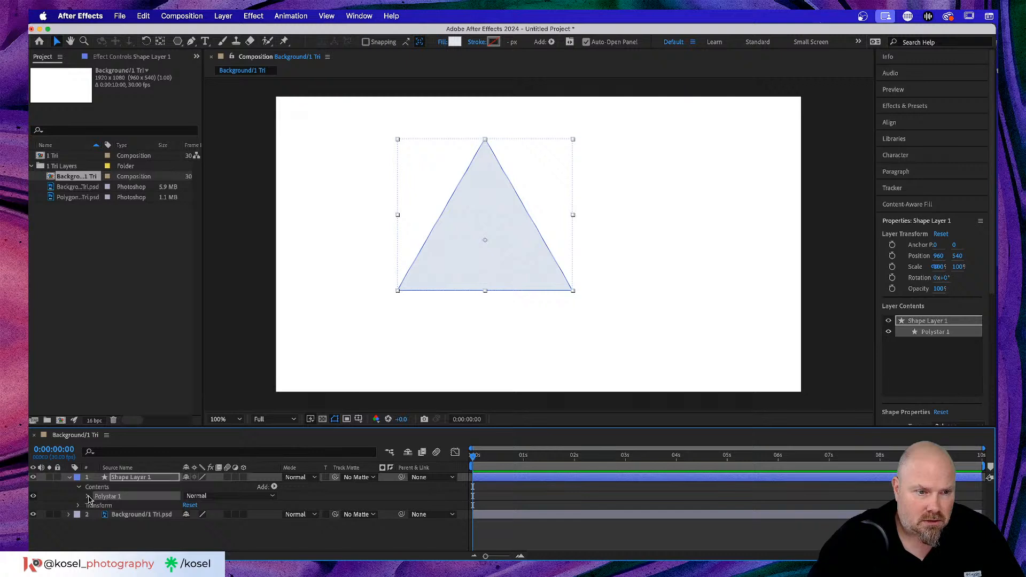
- Recolour the triangle polystar's fill to the blue 4C7FF4 and view it at 100% magnification
click(89, 497)
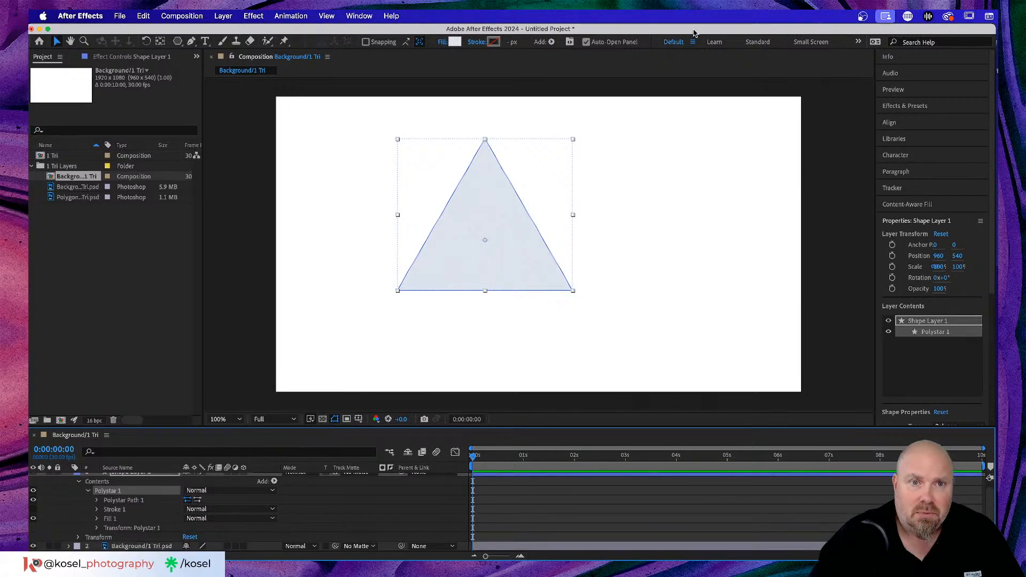
click(454, 42)
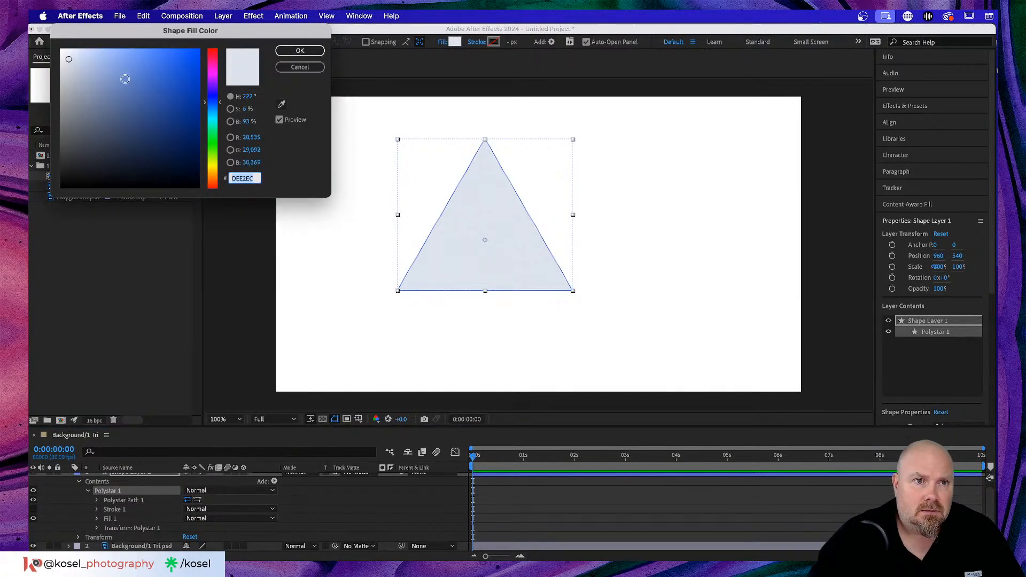
drag(125, 79, 156, 55)
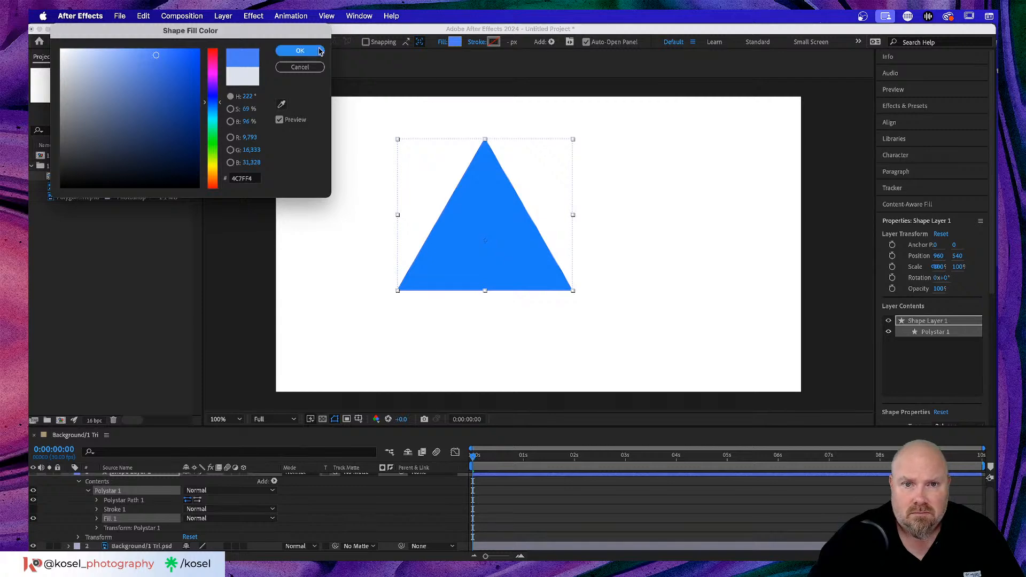
click(300, 51)
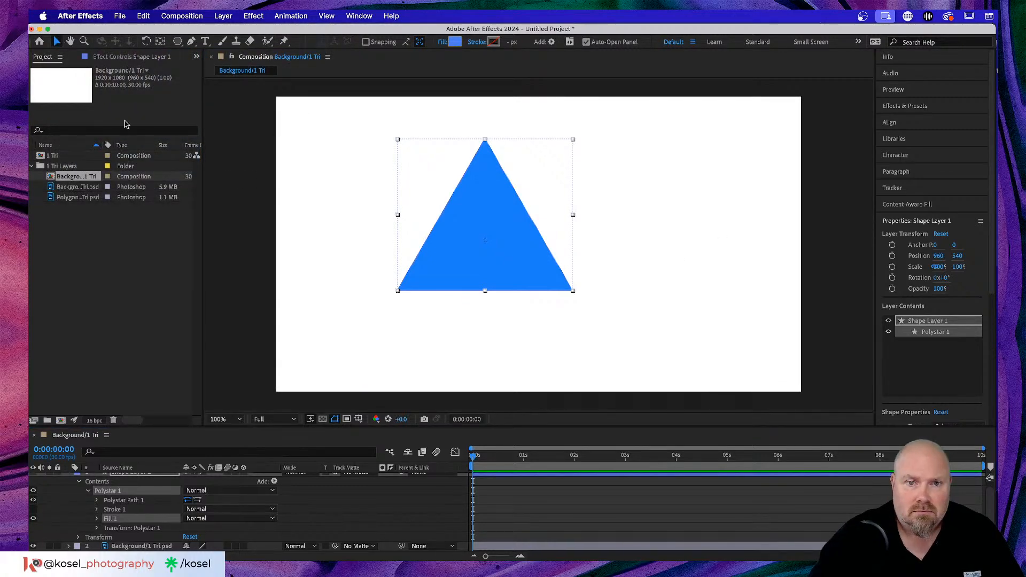
click(712, 202)
key(comma)
key(period)
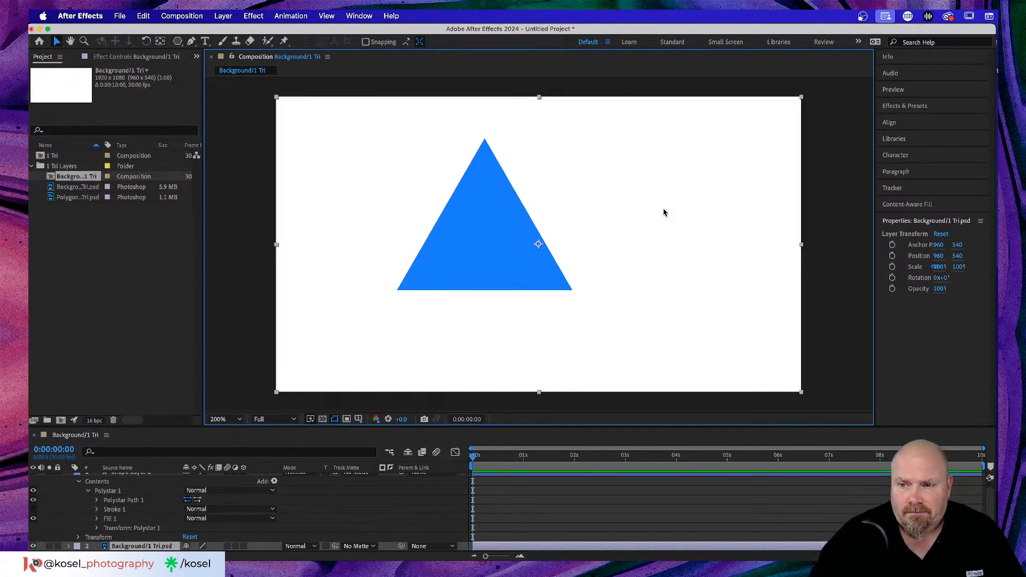
key(comma)
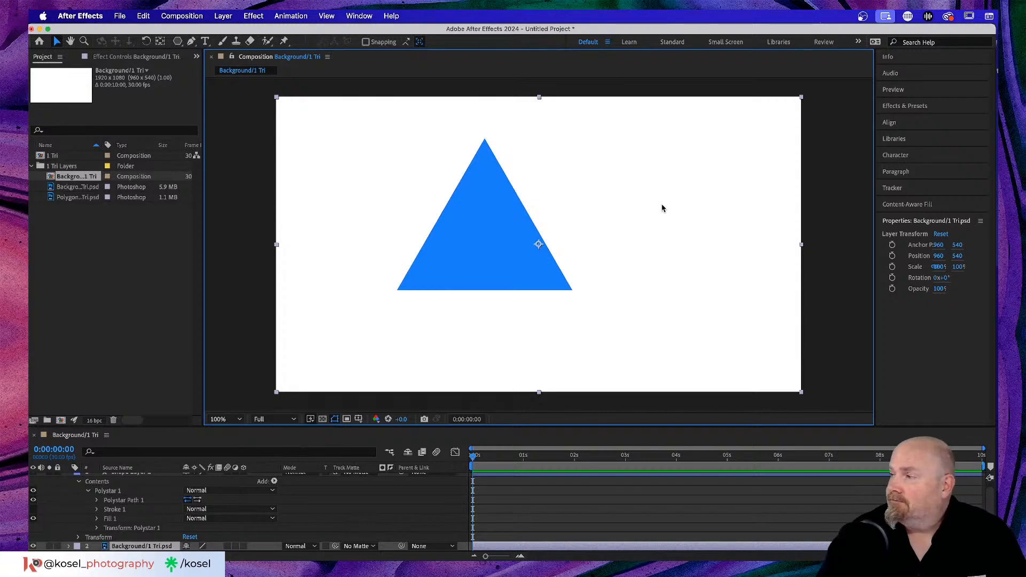
- Open the Wave Triangle test.aep project, discarding the unsaved changes to the untitled project
key(super+Tab)
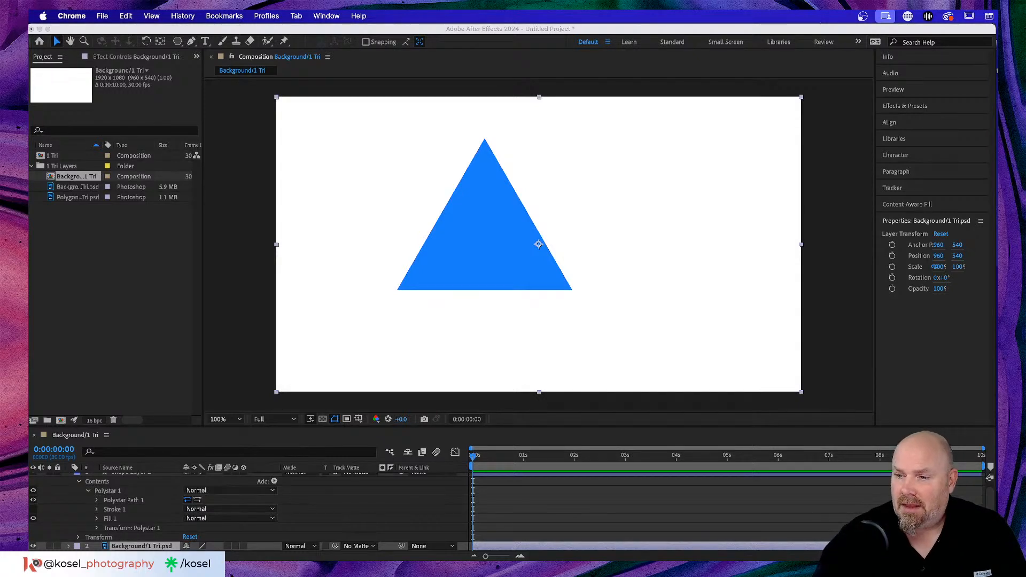
key(super+Tab)
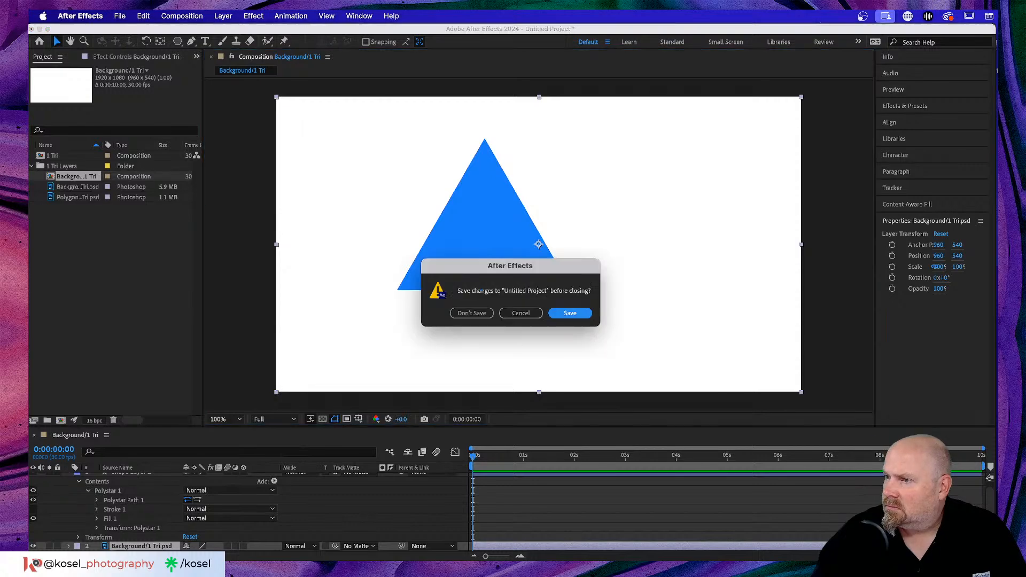
click(470, 313)
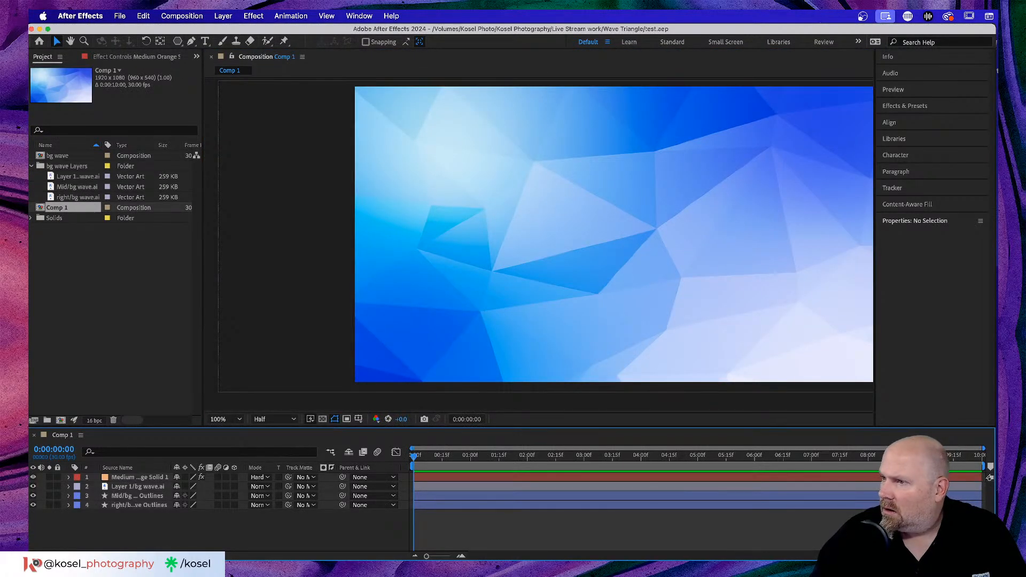
- Preview the billboard reference video IMG_0245.MOV to study its shifting triangle mesh, and close the preview
drag(996, 63, 591, 58)
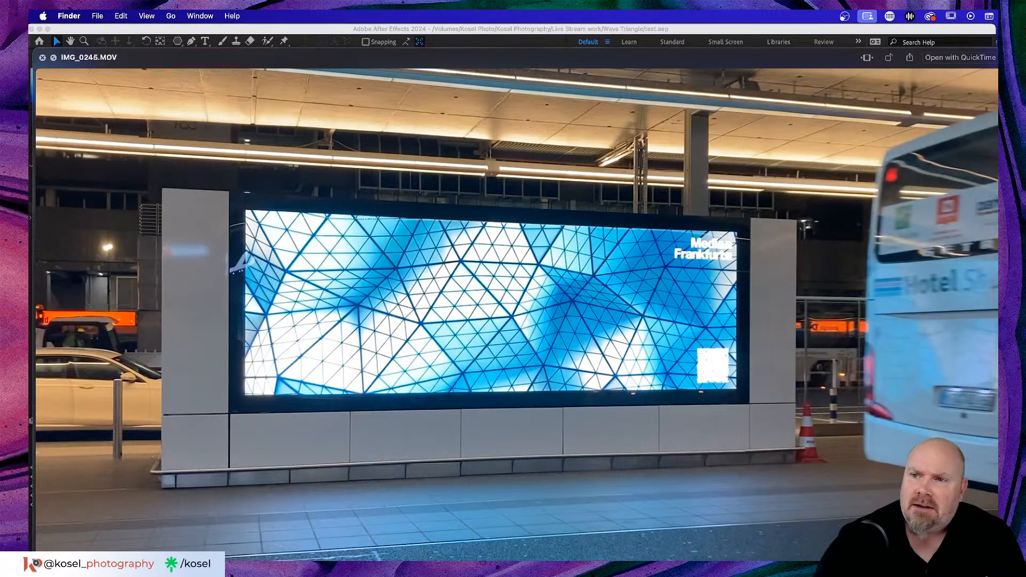
key(super+Tab)
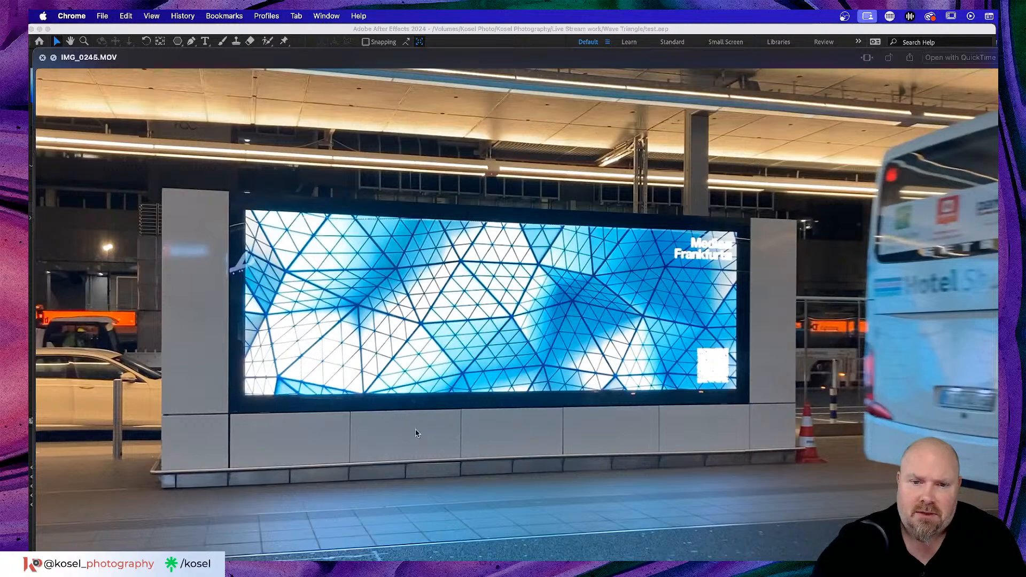
key(super+Tab)
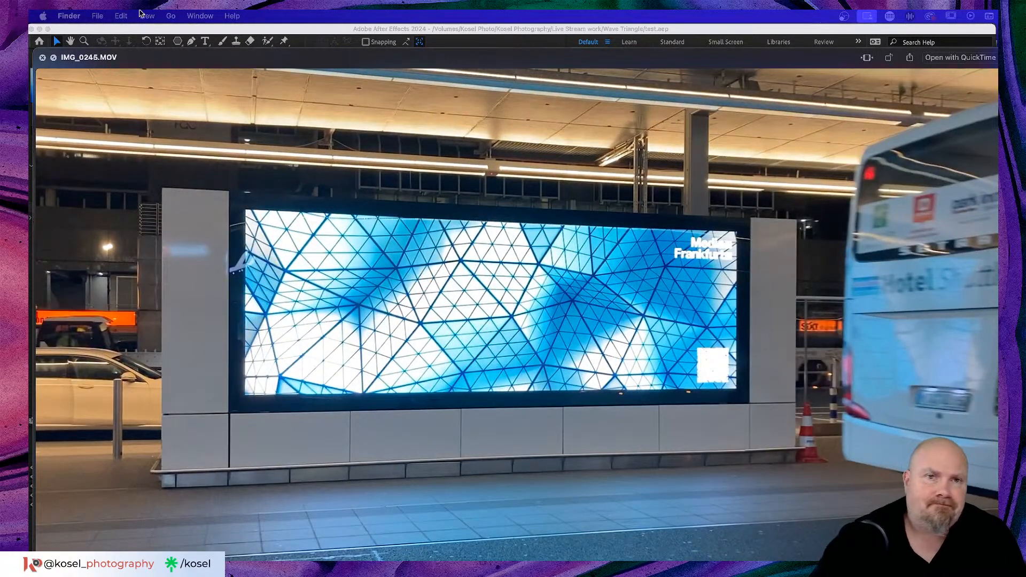
key(space)
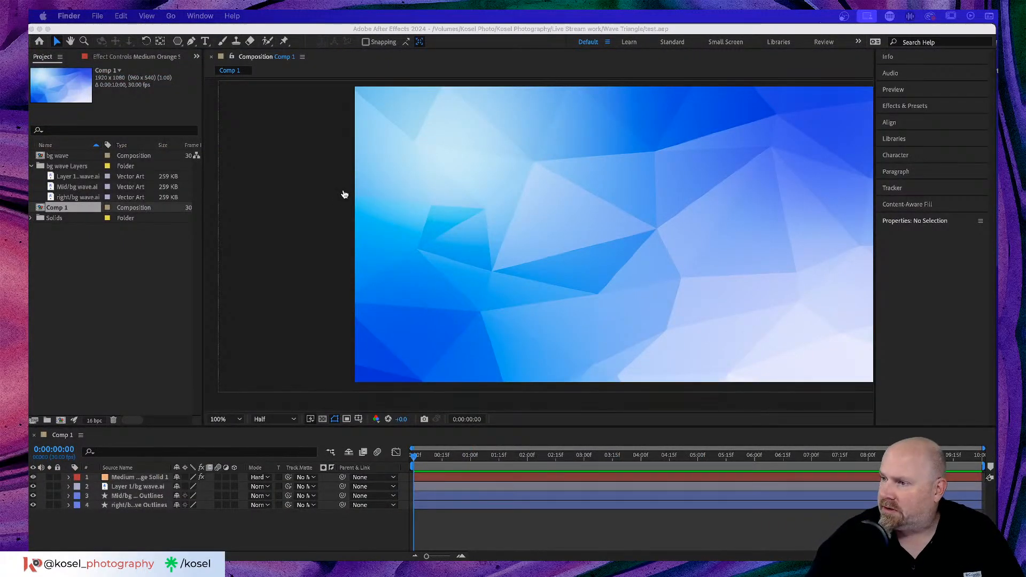
- Switch to Illustrator and inspect the distorted triangle mesh across the artboard in Wave Tri.ai
key(super+Tab)
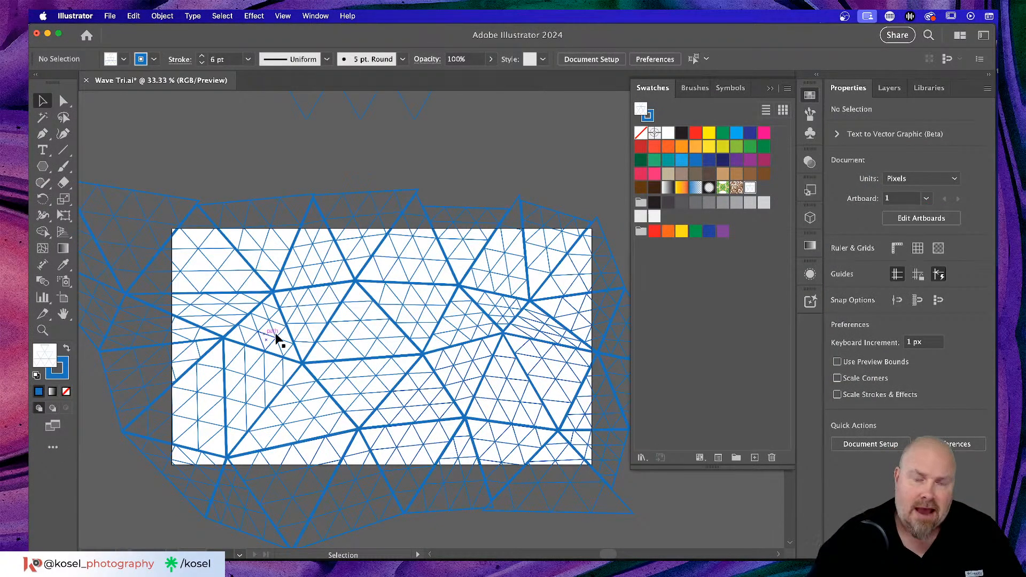
scroll(372, 334, down, 2)
scroll(374, 334, right, 1)
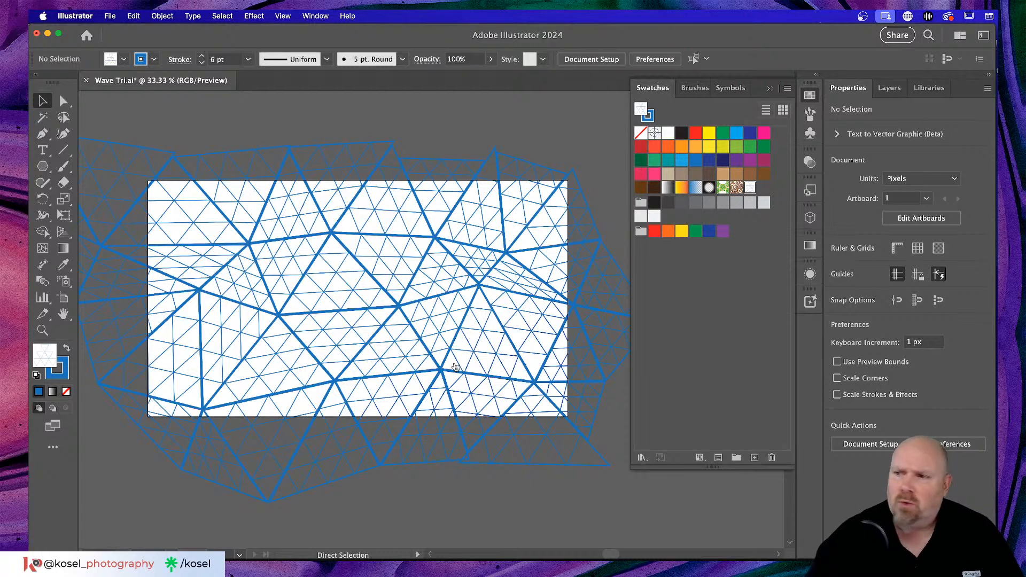
- Switch to After Effects and scrub through Comp 1 to 0:00:06:05 to review the moving triangle facets
key(super+Tab)
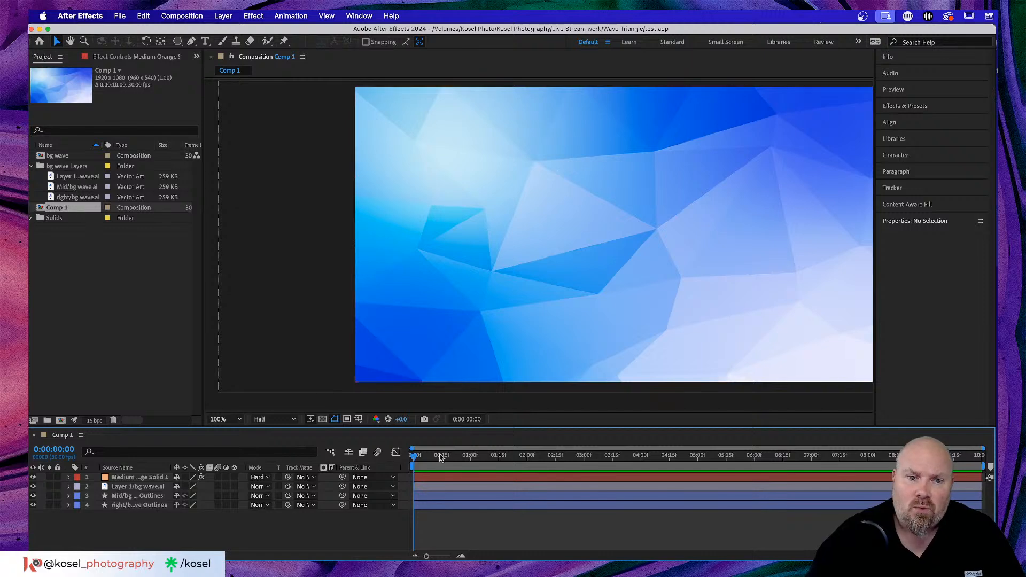
drag(415, 458, 616, 455)
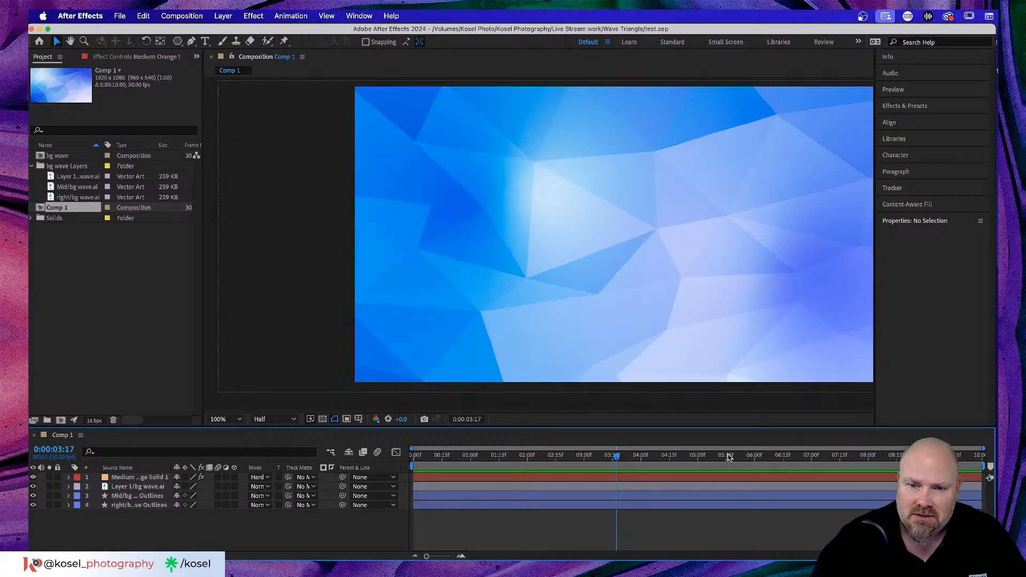
drag(618, 457, 765, 458)
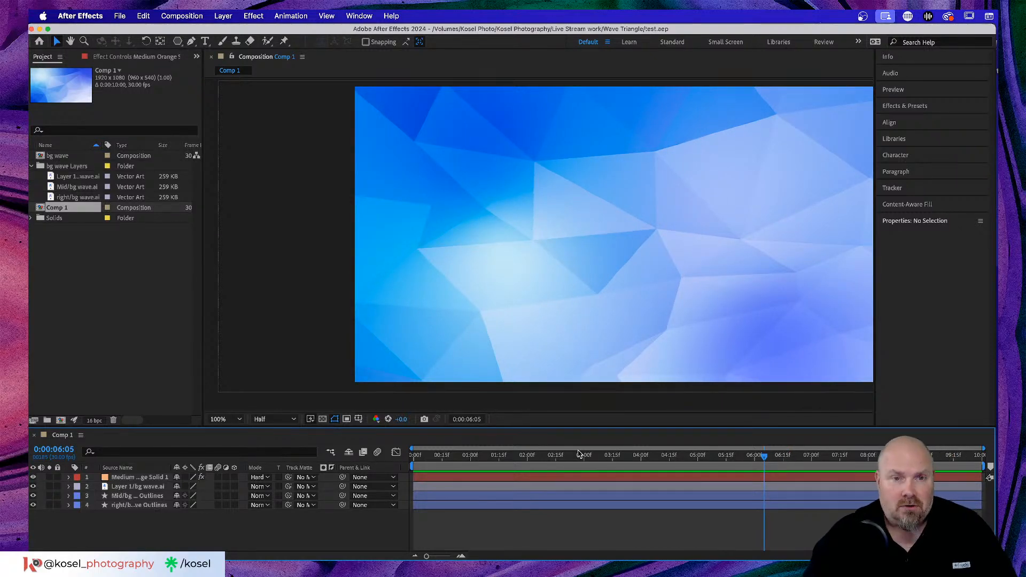
- Switch to Discord and find the February 28, 2024 post about animating shifting triangles in the stream-chat channel
key(super+Tab)
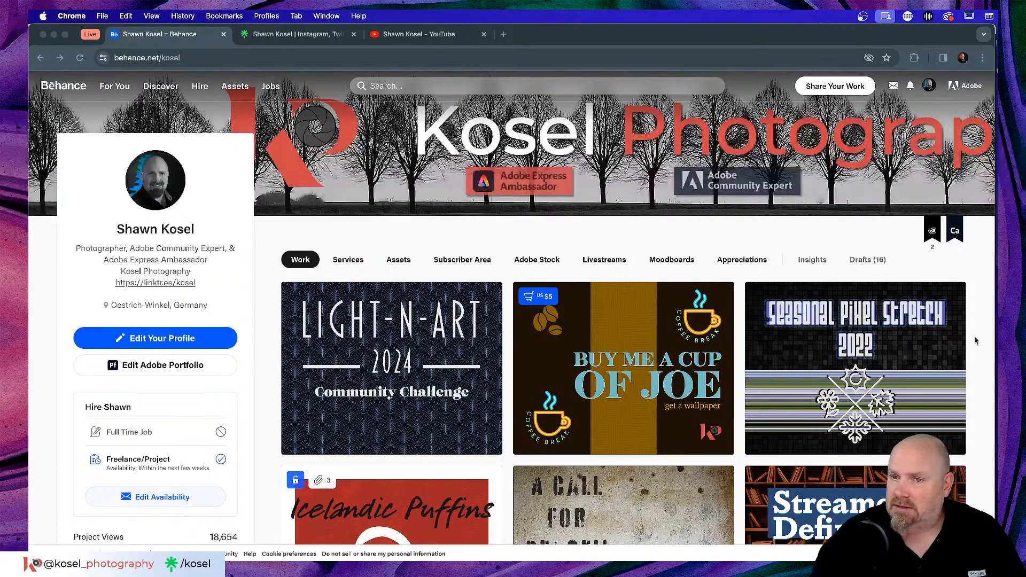
key(super+Tab)
key(super+Tab)
key(super+Tab)
key(super+Tab)
key(super+Tab)
key(super+Tab)
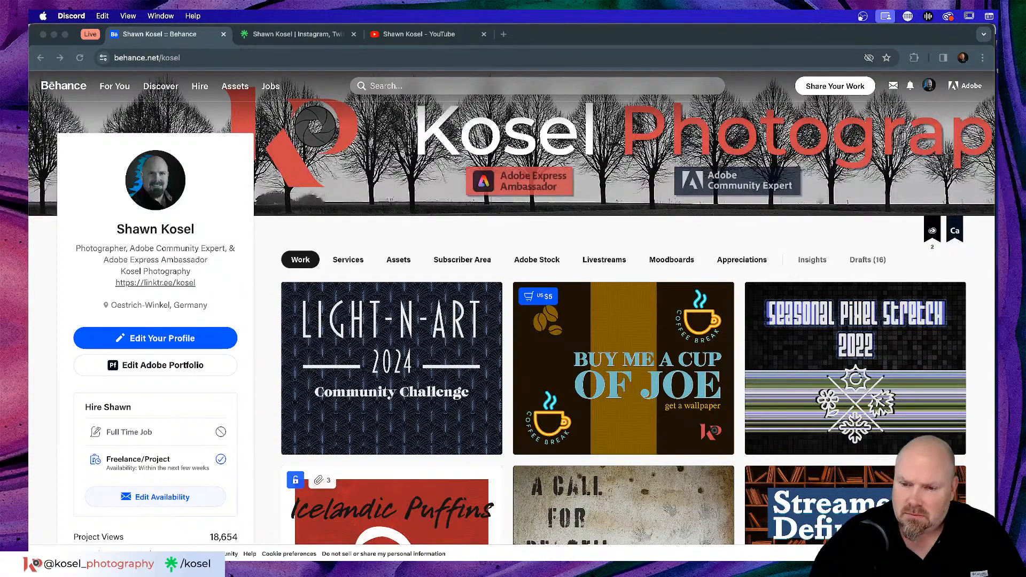
scroll(369, 90, up, 20)
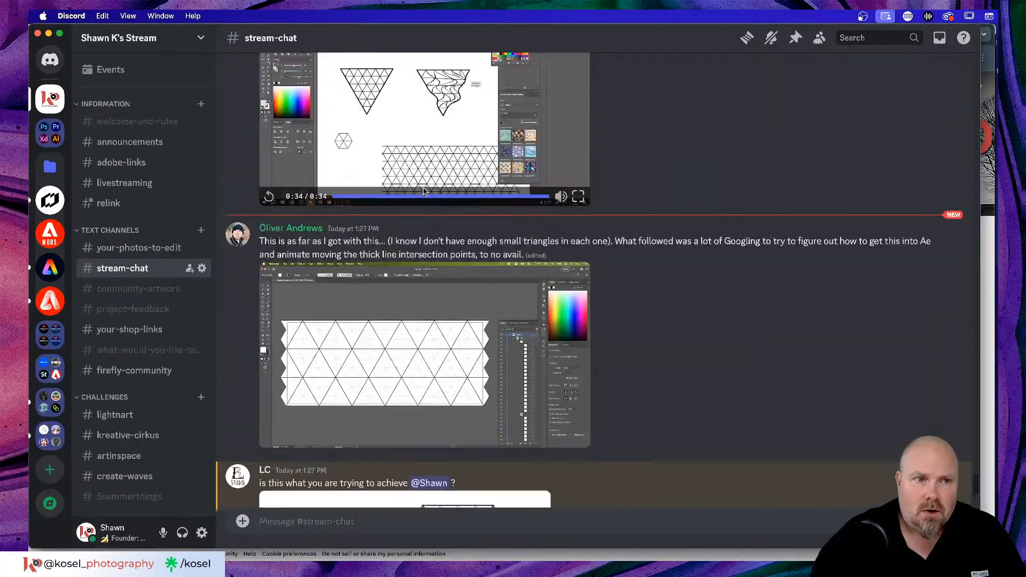
scroll(391, 202, up, 5)
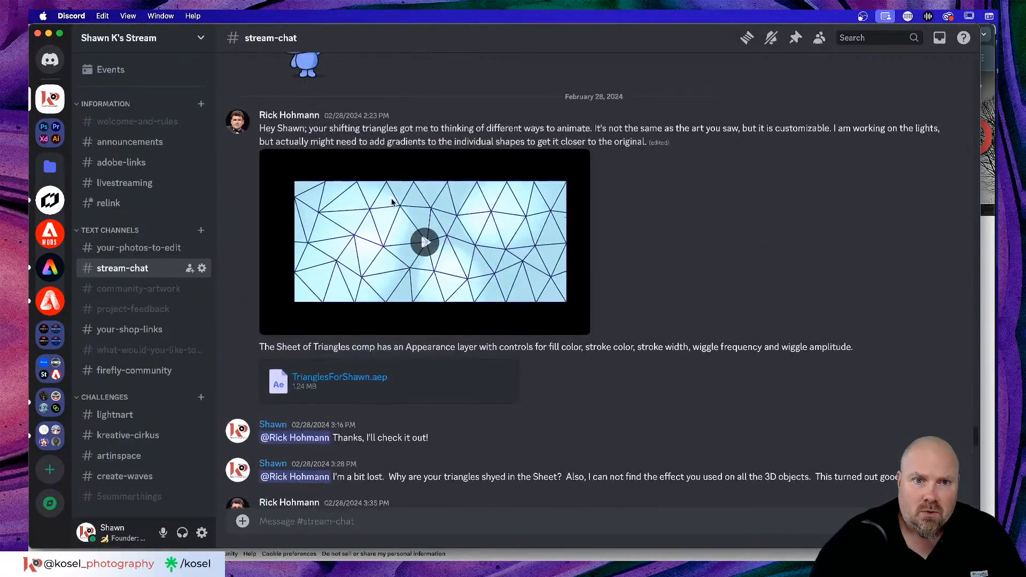
- Play part of the posted triangle-sheet animation video to study how its mesh moves, and pause it
click(486, 305)
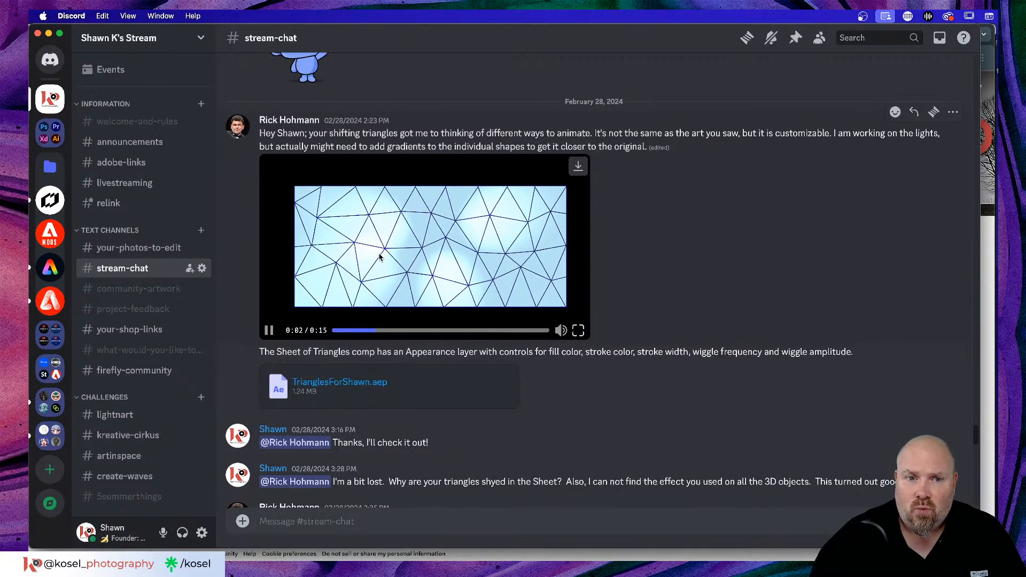
click(408, 250)
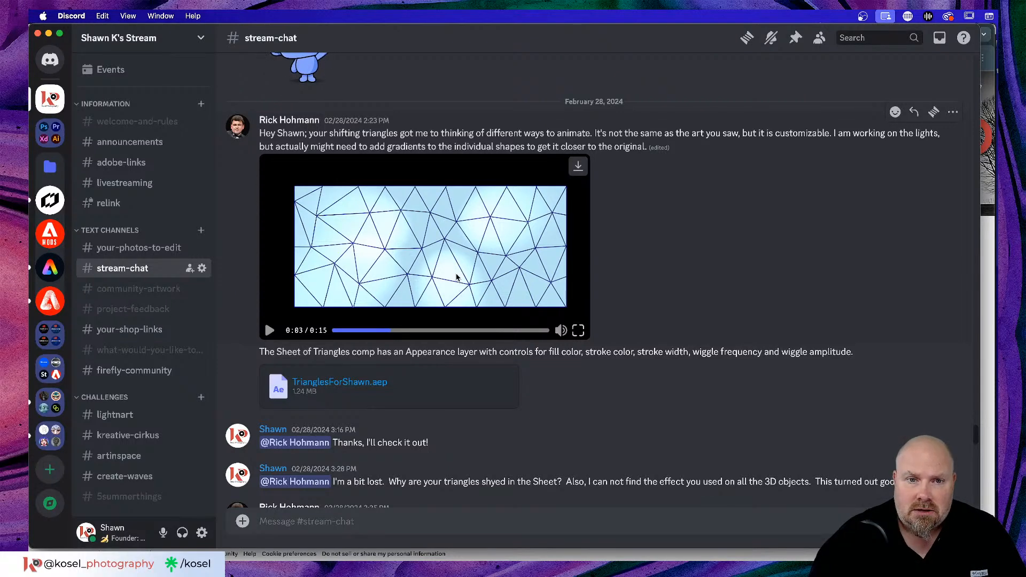
click(269, 331)
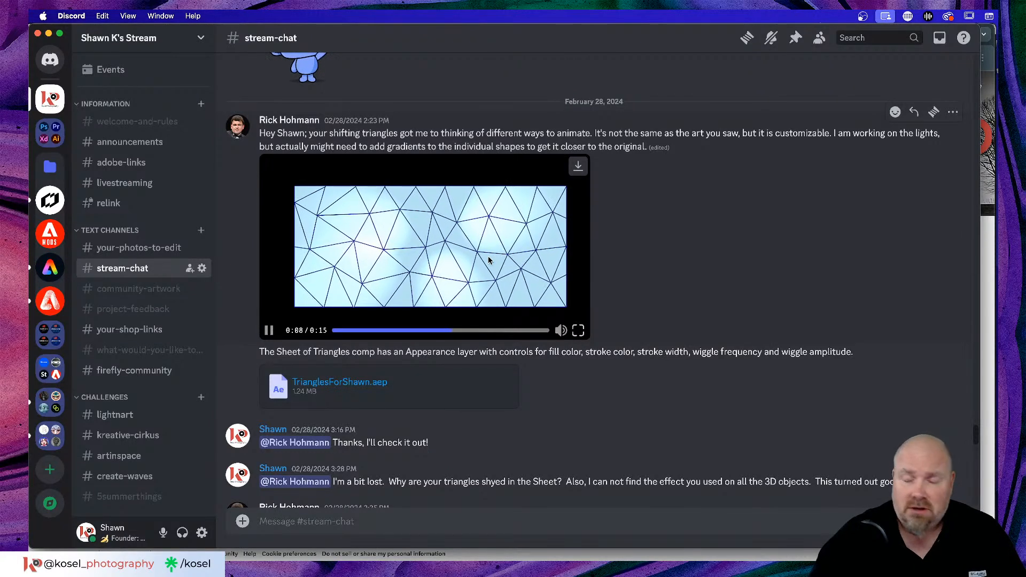
click(488, 260)
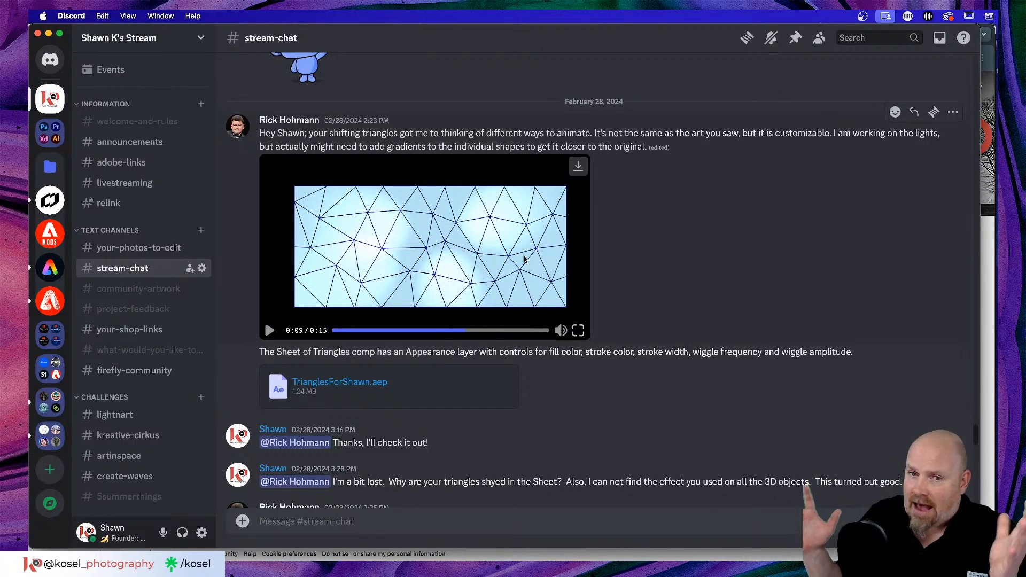
- Switch to After Effects, scrub Comp 1 back to 0:00:05:08, and examine the facets and layer list up close
key(super+Tab)
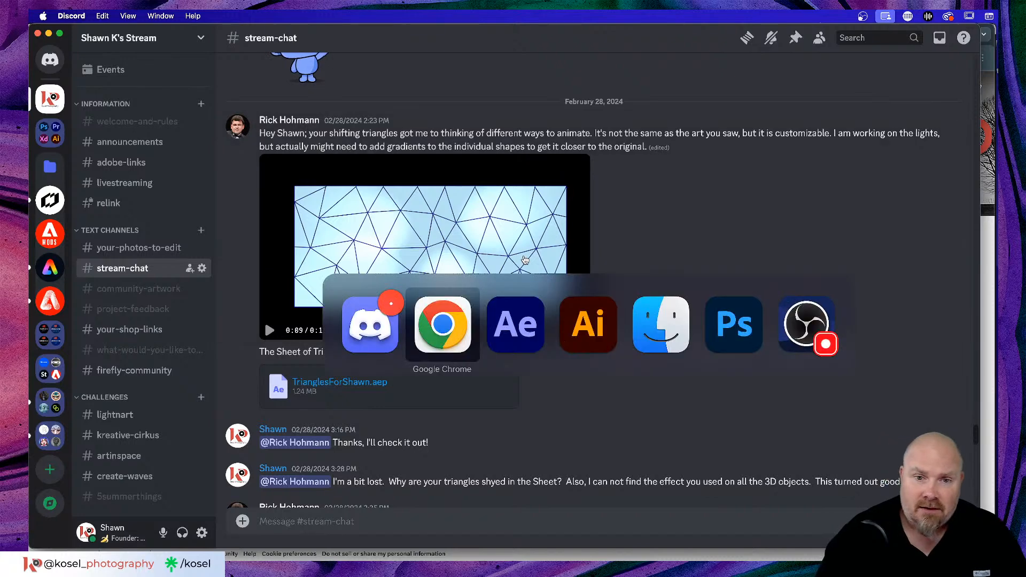
key(super+Tab)
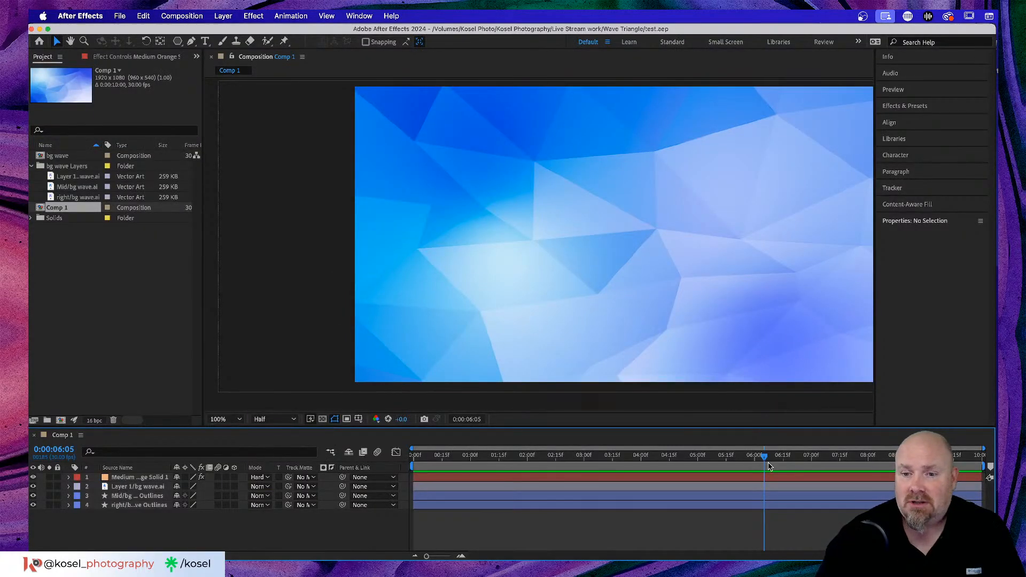
drag(765, 461, 712, 461)
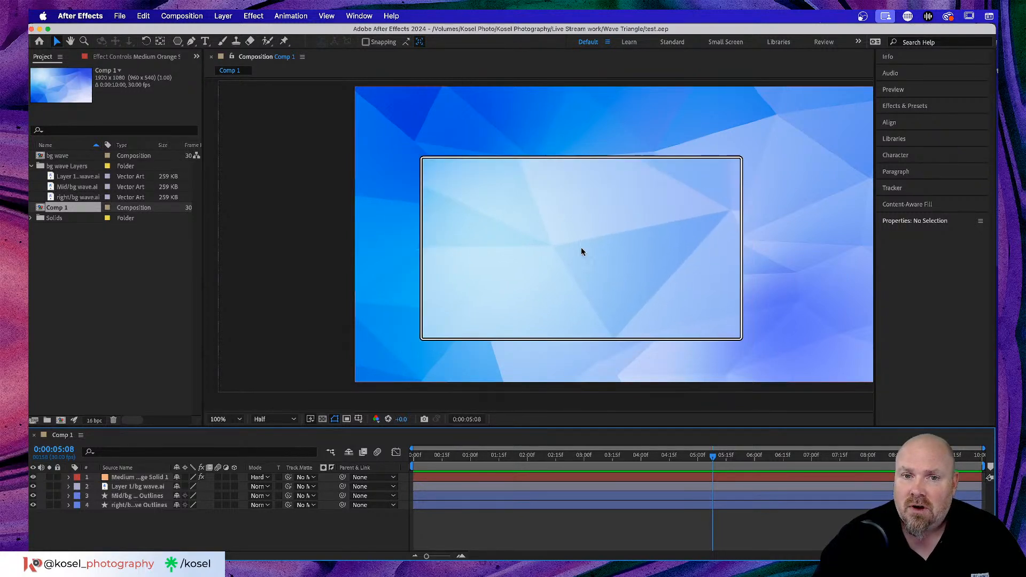
key(alt+super+8)
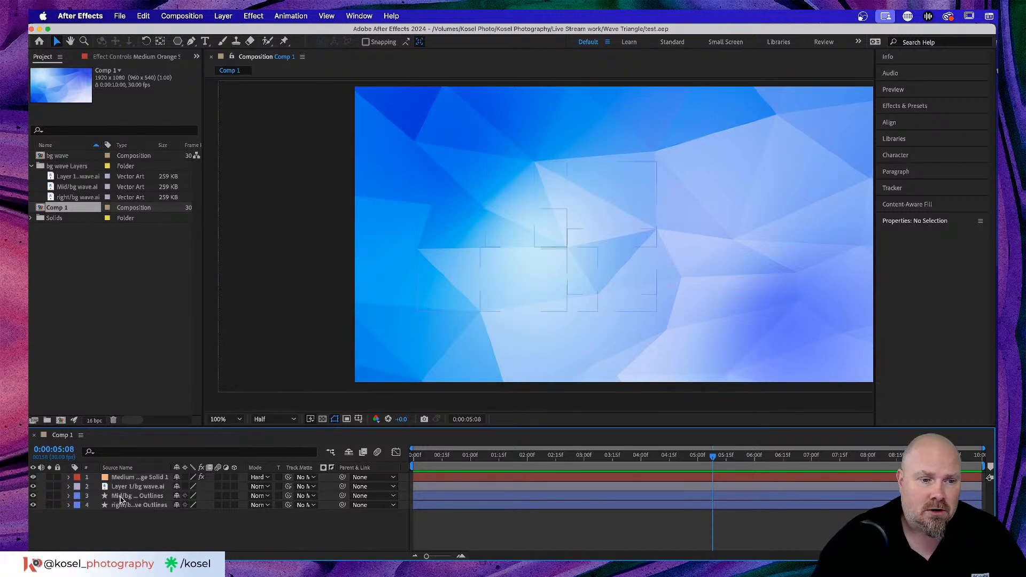
key(alt+super+8)
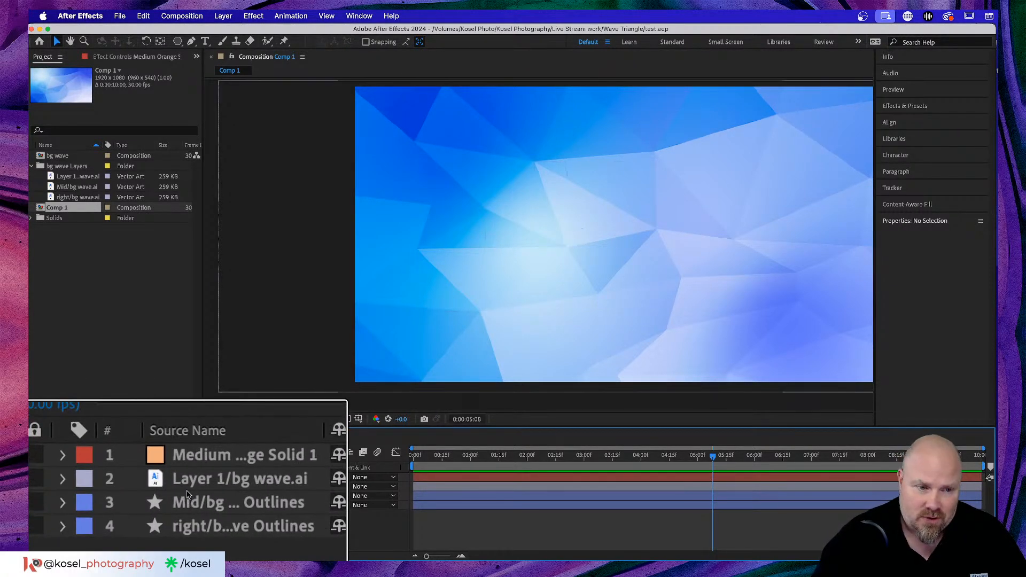
key(alt+super+8)
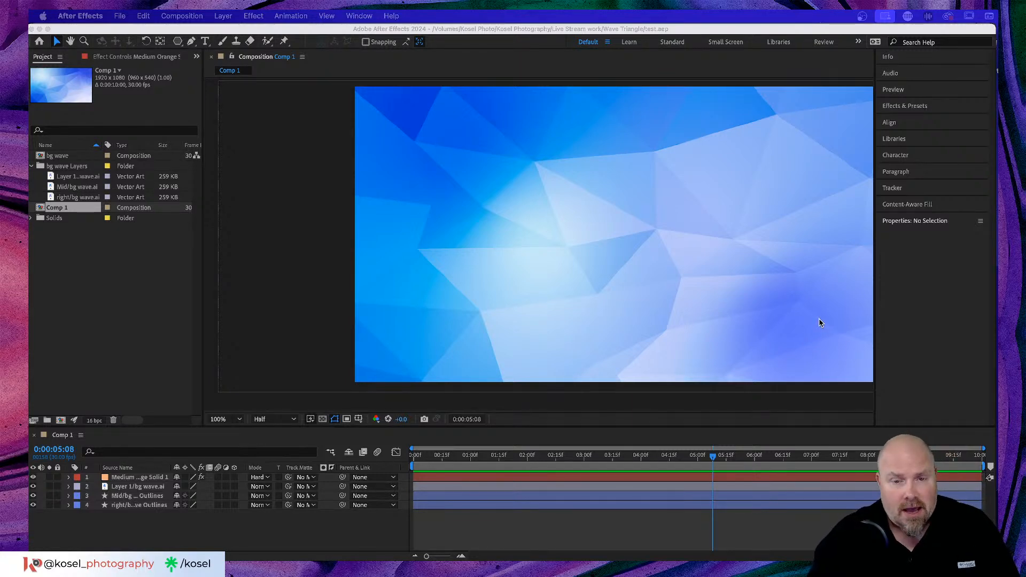
- Switch to Illustrator and examine the undistorted stack of triangles above the artboard in Wave Tri.ai
key(super+Tab)
key(super+Tab)
key(super+Tab)
key(super+Tab)
key(super+Tab)
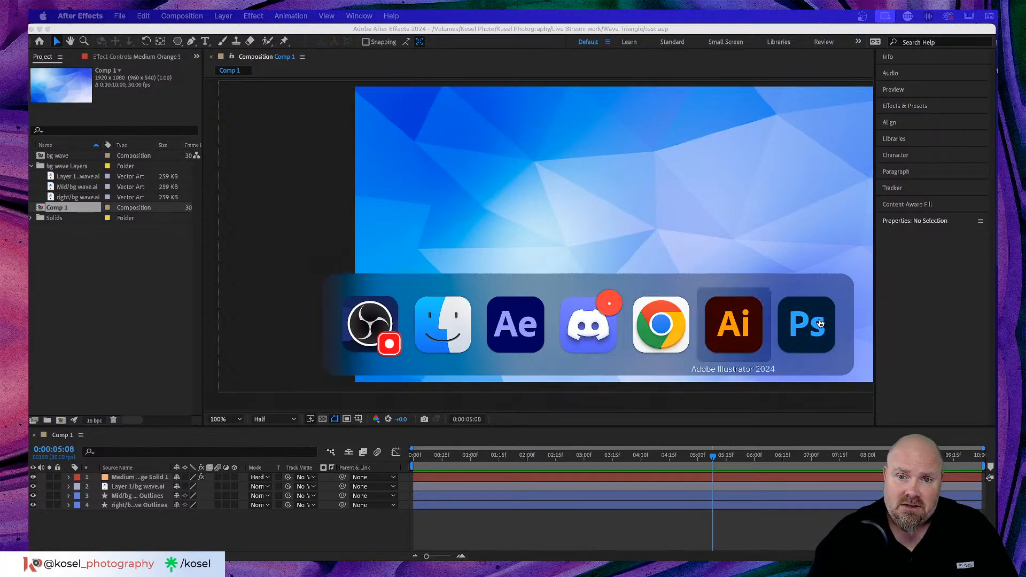
scroll(481, 163, up, 5)
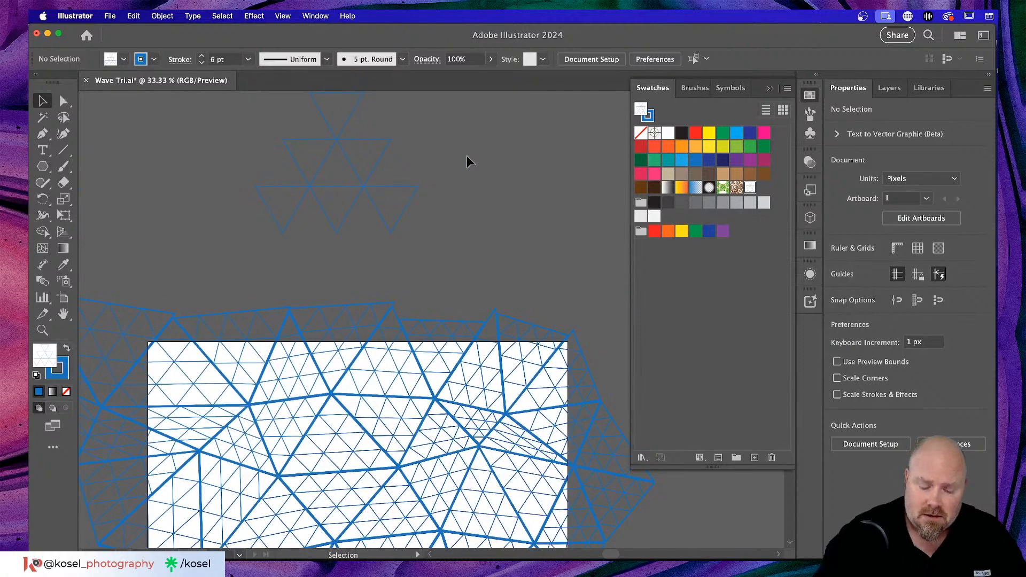
key(super+minus)
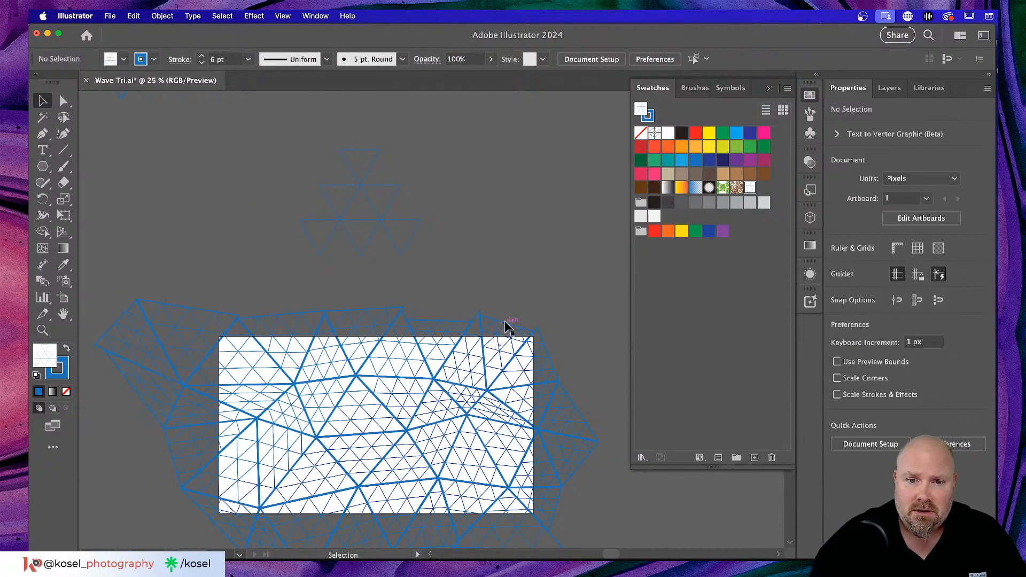
- Copy a triangle group from the mesh's upper-right edge to the empty canvas above the artboard and show it at 100%
click(507, 327)
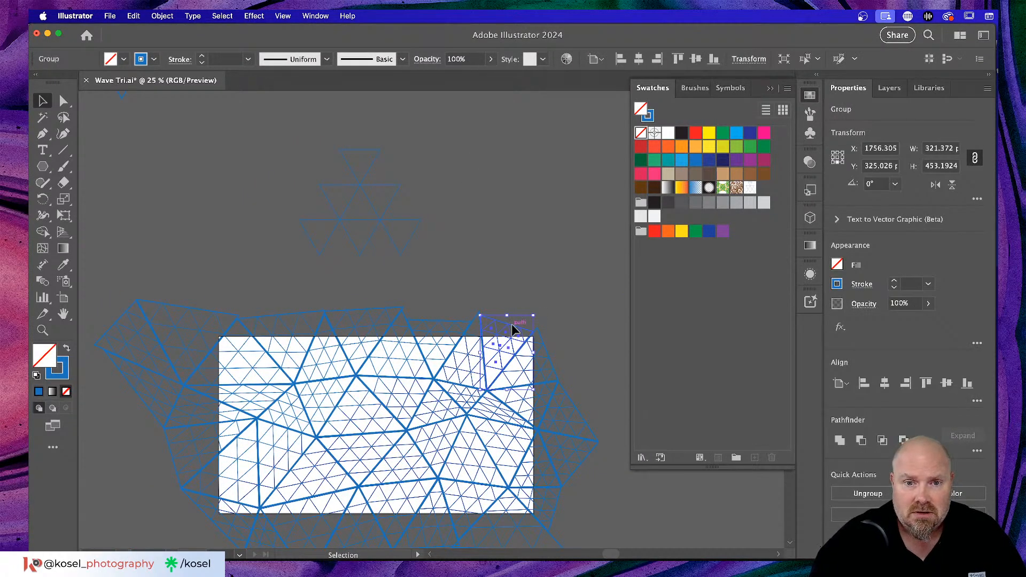
drag(512, 329, 569, 129)
scroll(567, 257, up, 3)
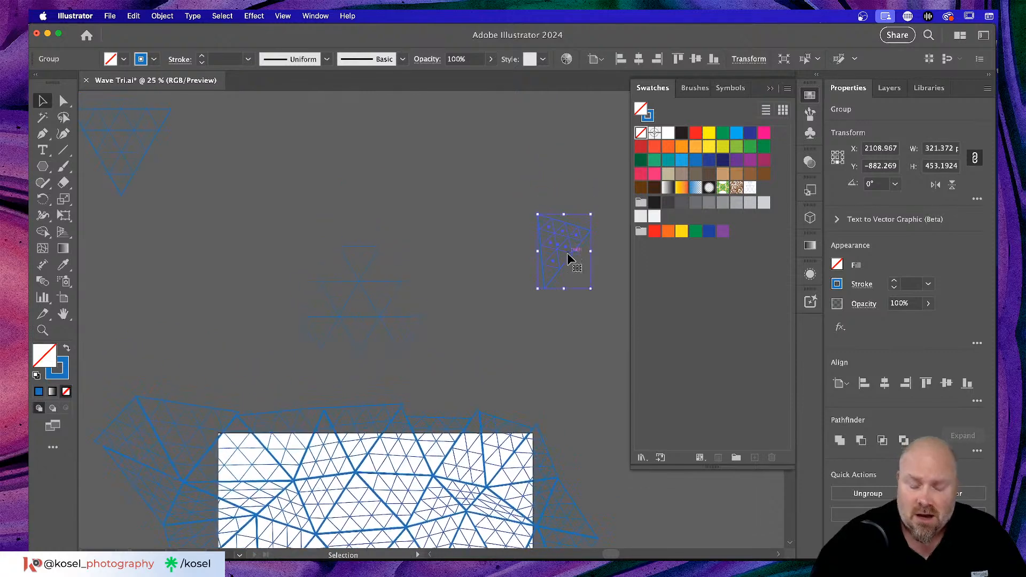
key(super+1)
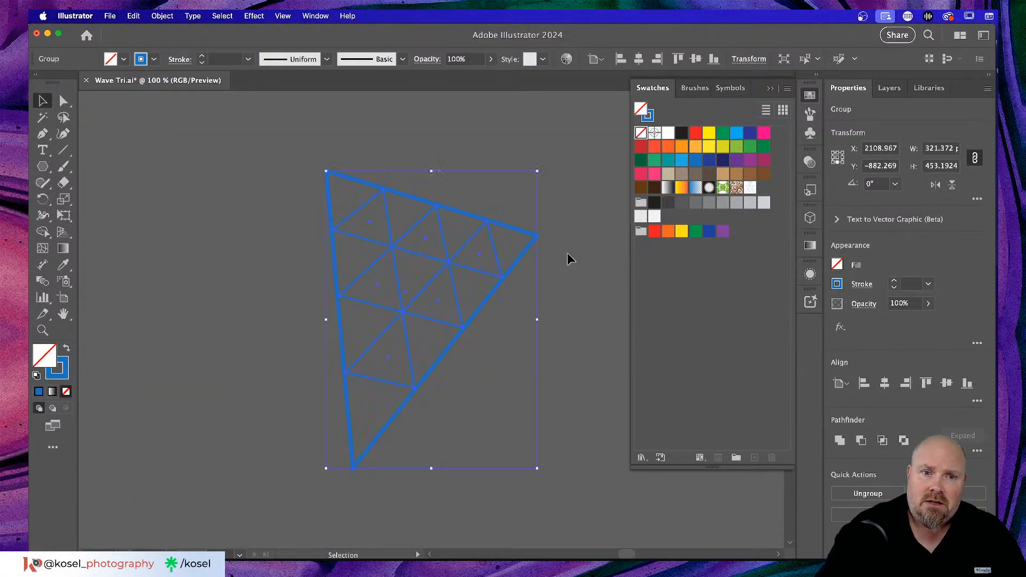
click(561, 278)
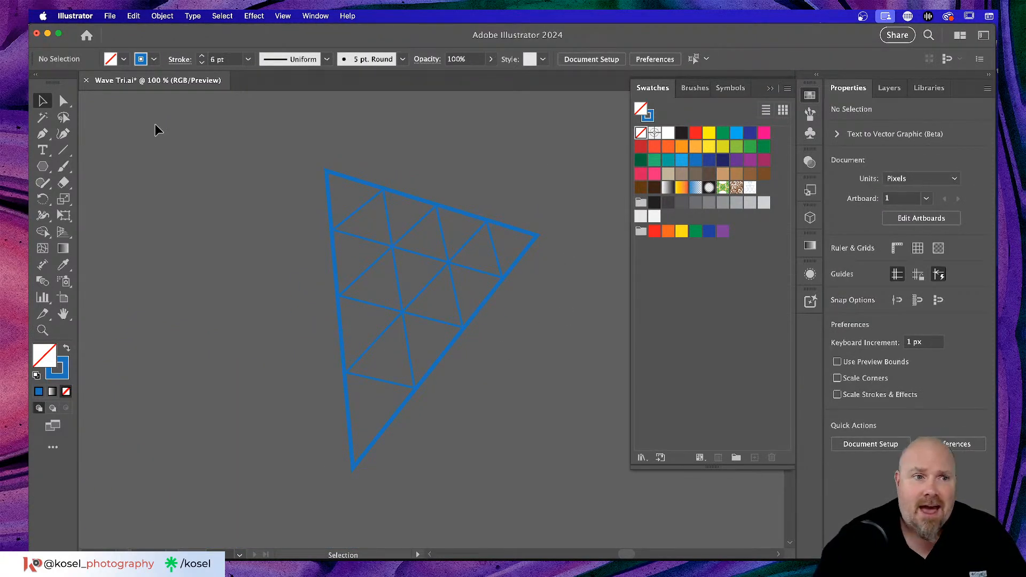
- Try to pull the copied triangle's lower corner anchor far outward to test how its inner triangles follow, and undo the move
click(63, 101)
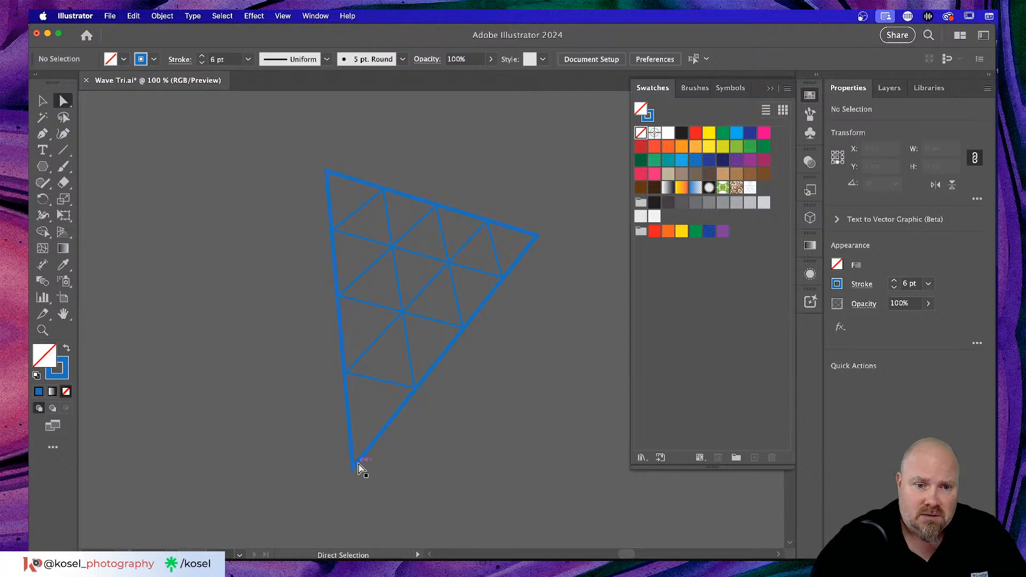
click(355, 468)
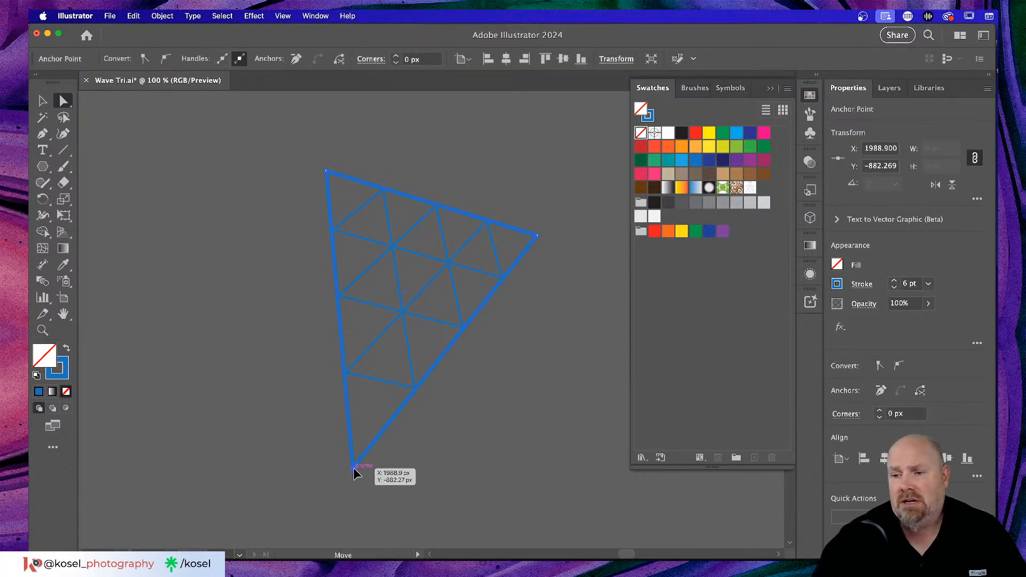
drag(354, 468, 130, 428)
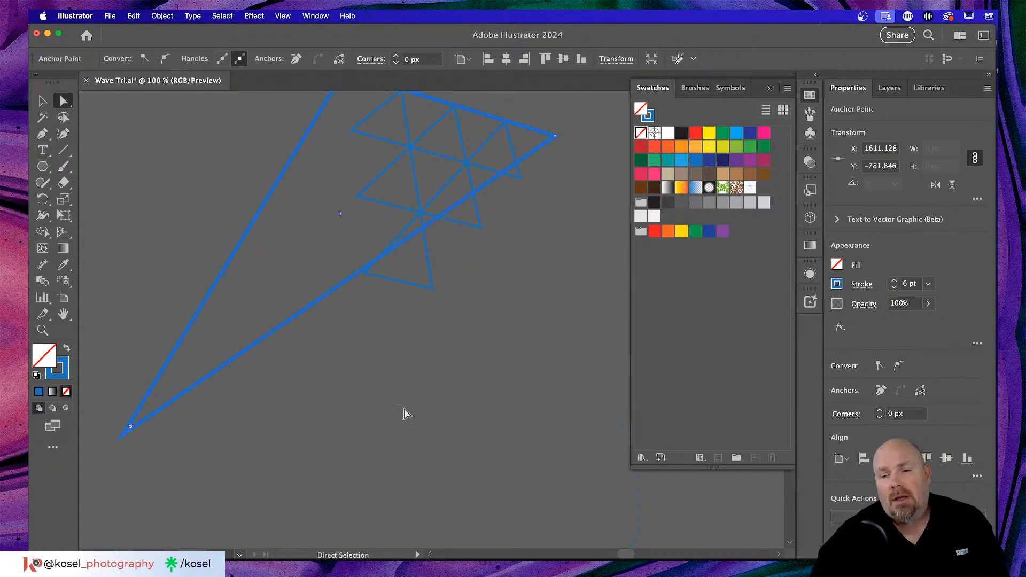
scroll(408, 430, up, 2)
scroll(408, 431, left, 1)
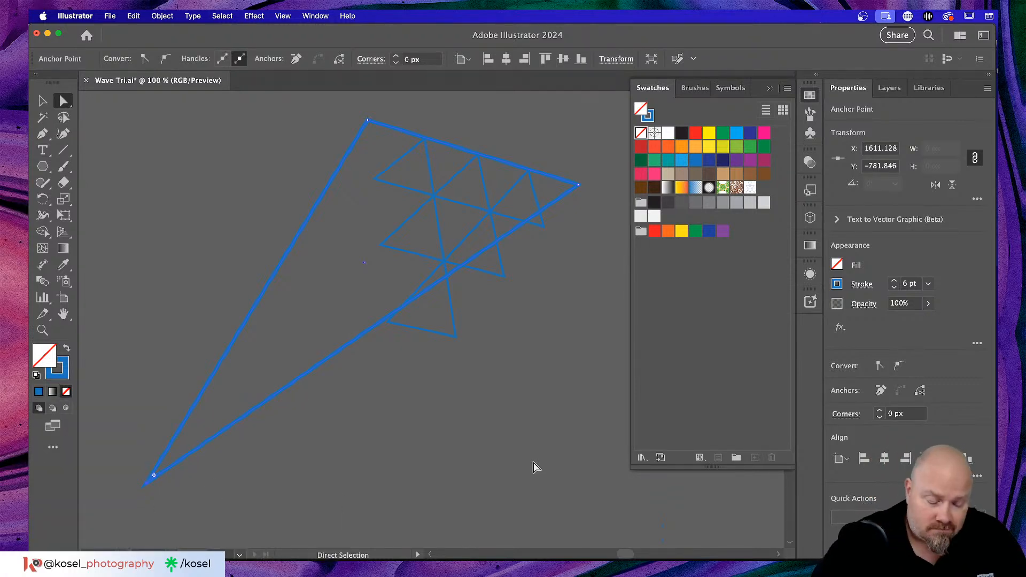
key(super)
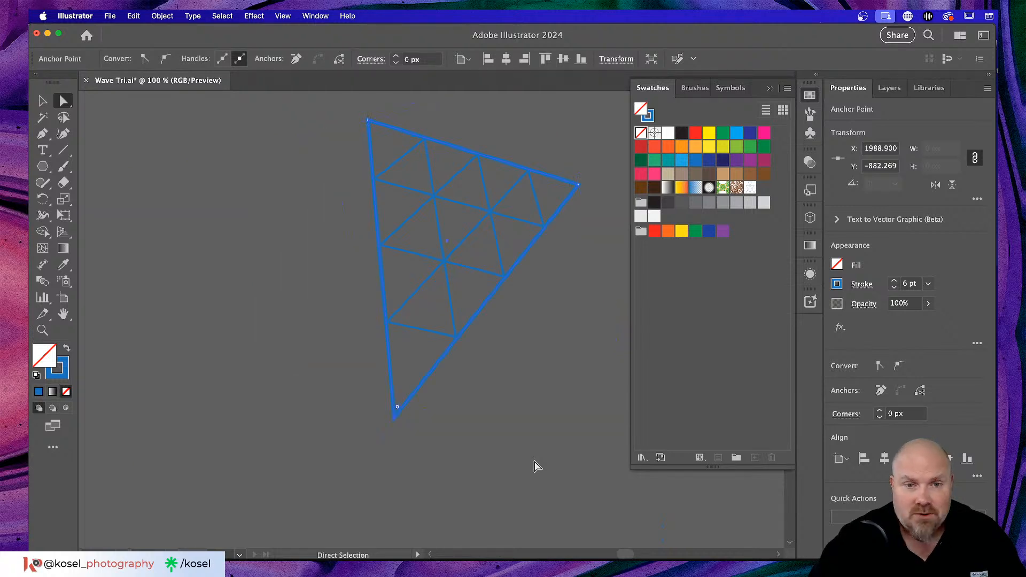
- Delete the copied triangle outline together with its inner triangles
click(43, 101)
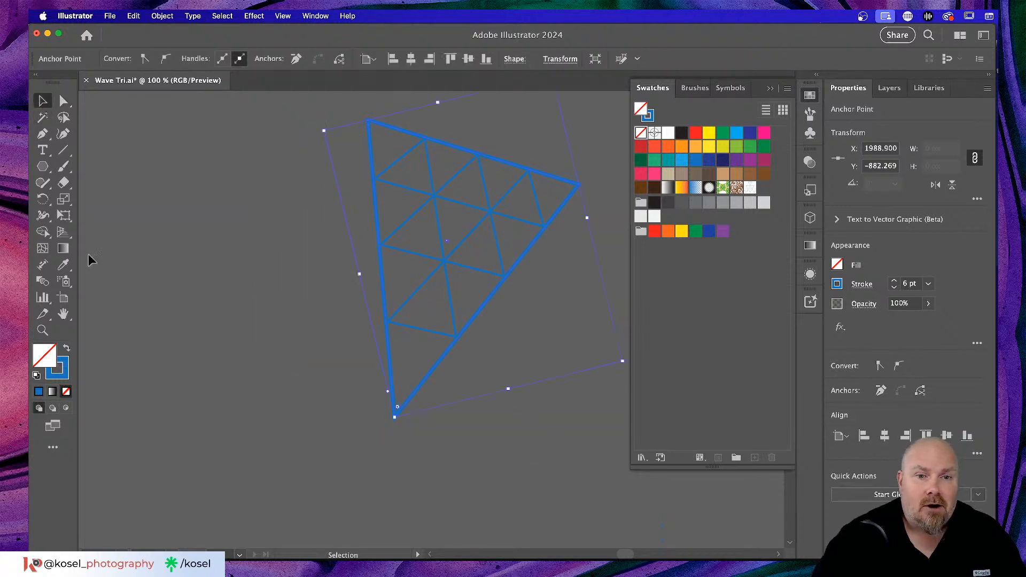
key(Delete)
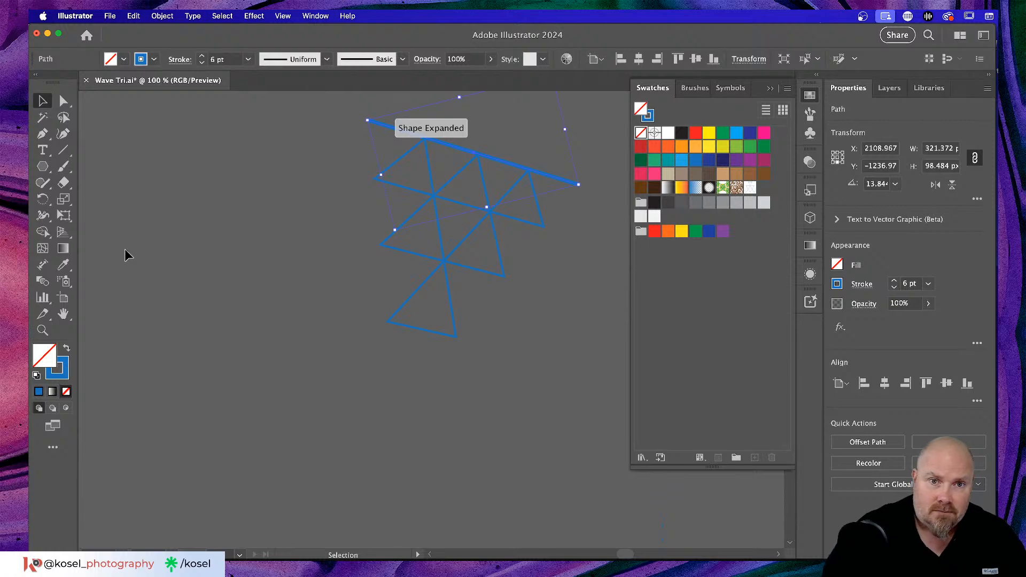
drag(340, 103, 541, 386)
key(Delete)
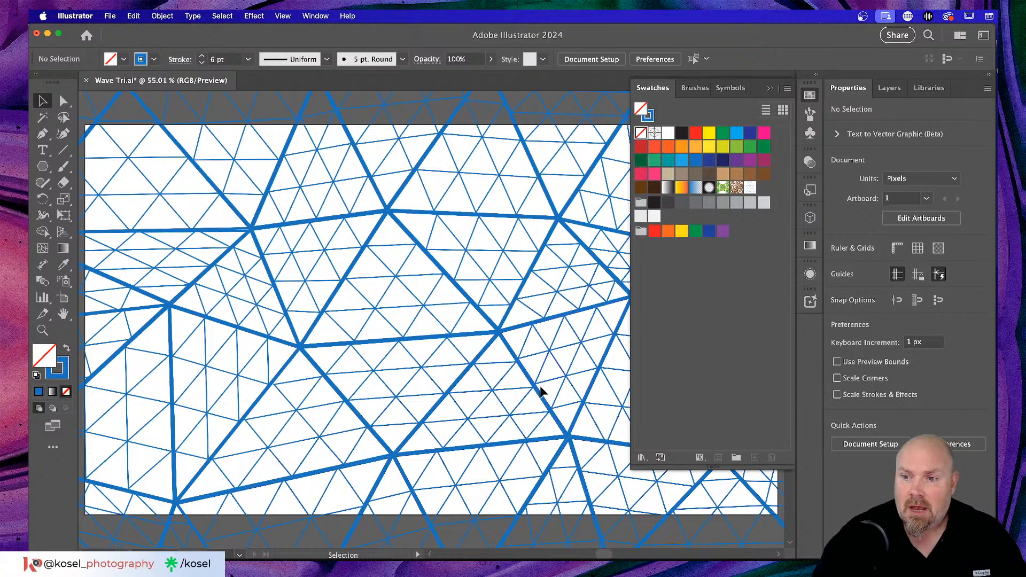
- Collapse the Swatches panel and copy another triangle group from the mesh's upper edge to the empty canvas beside the undistorted stack
click(769, 87)
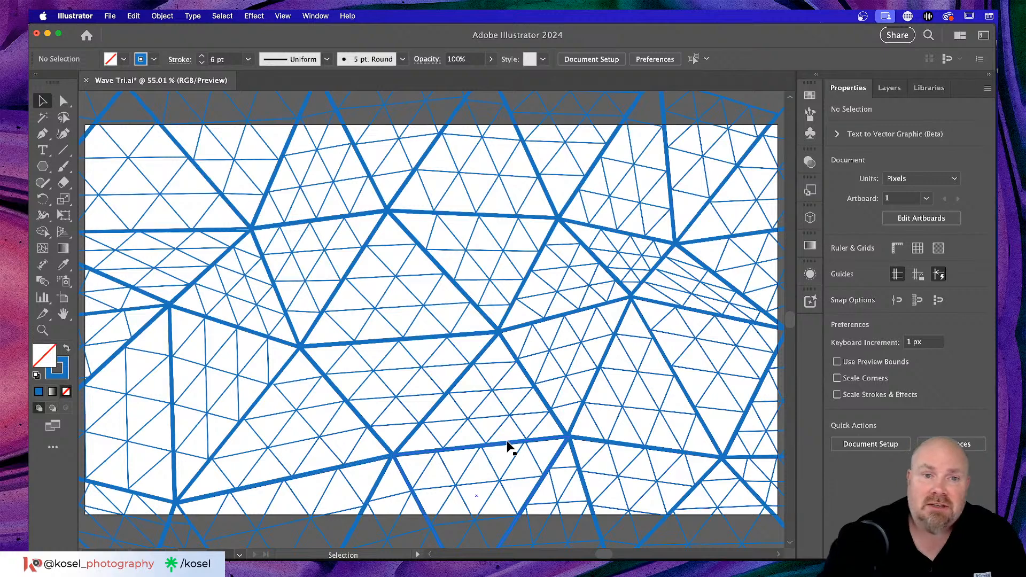
scroll(536, 190, up, 2)
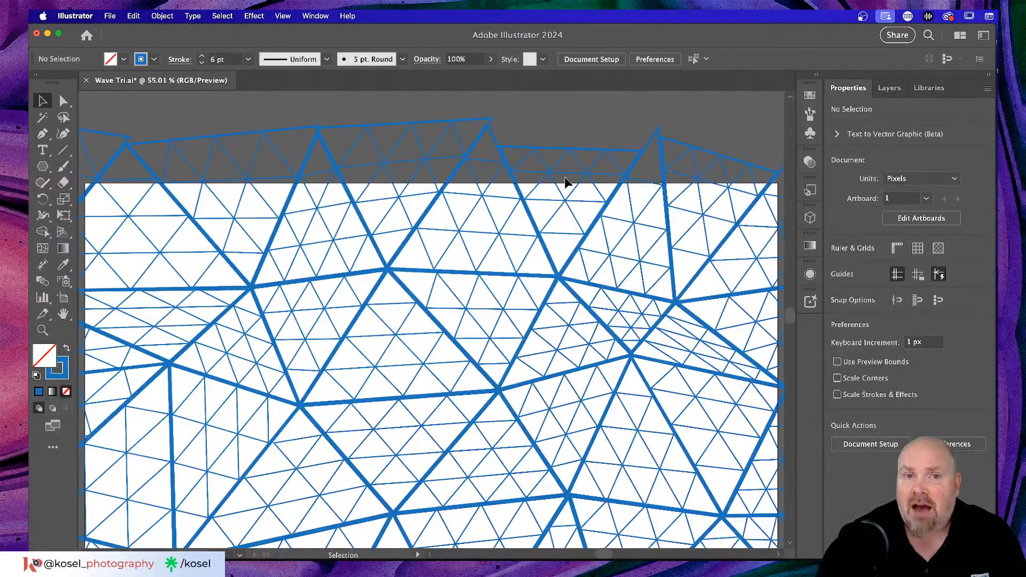
scroll(565, 181, up, 3)
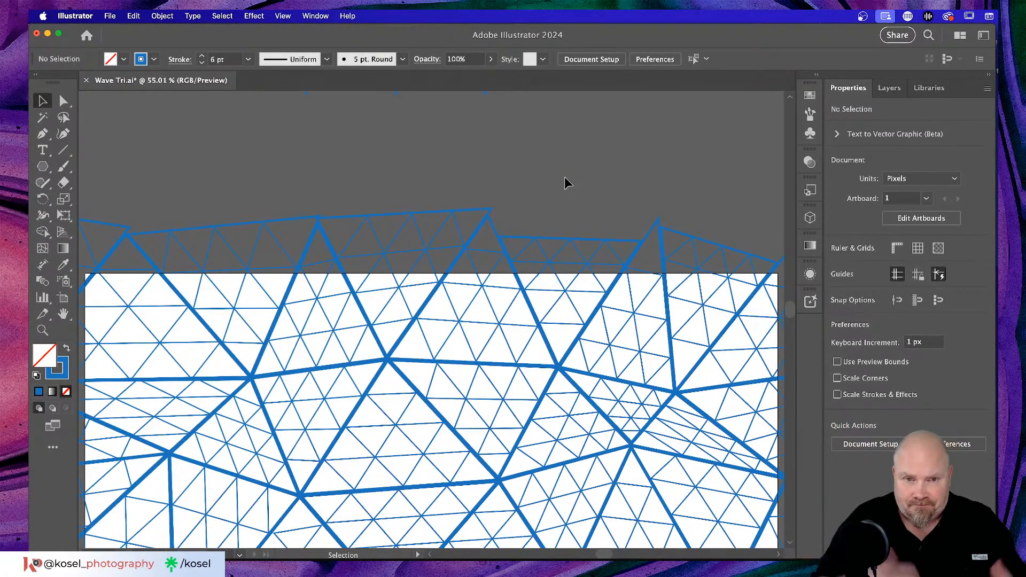
scroll(486, 164, up, 4)
scroll(486, 166, up, 2)
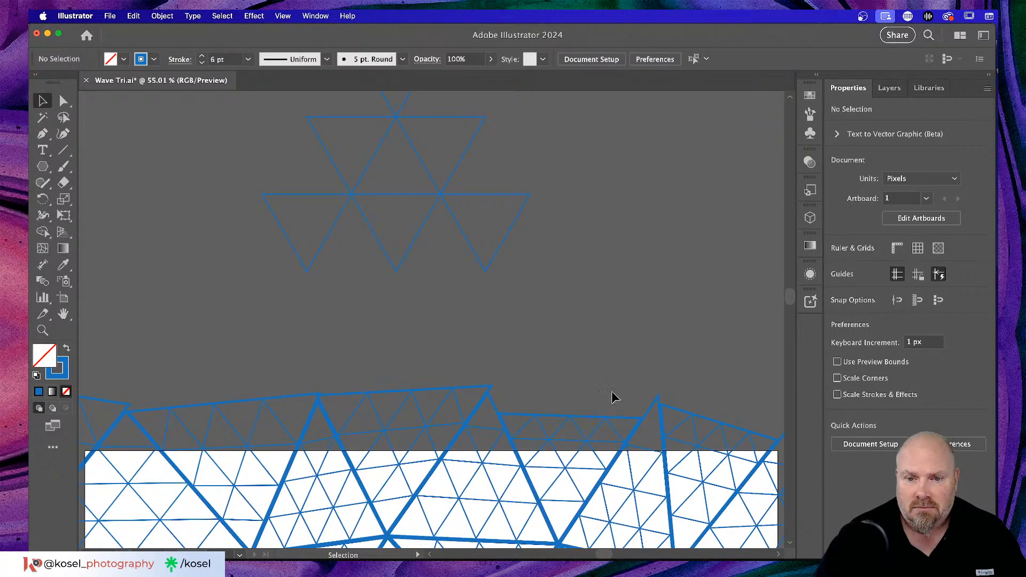
click(581, 442)
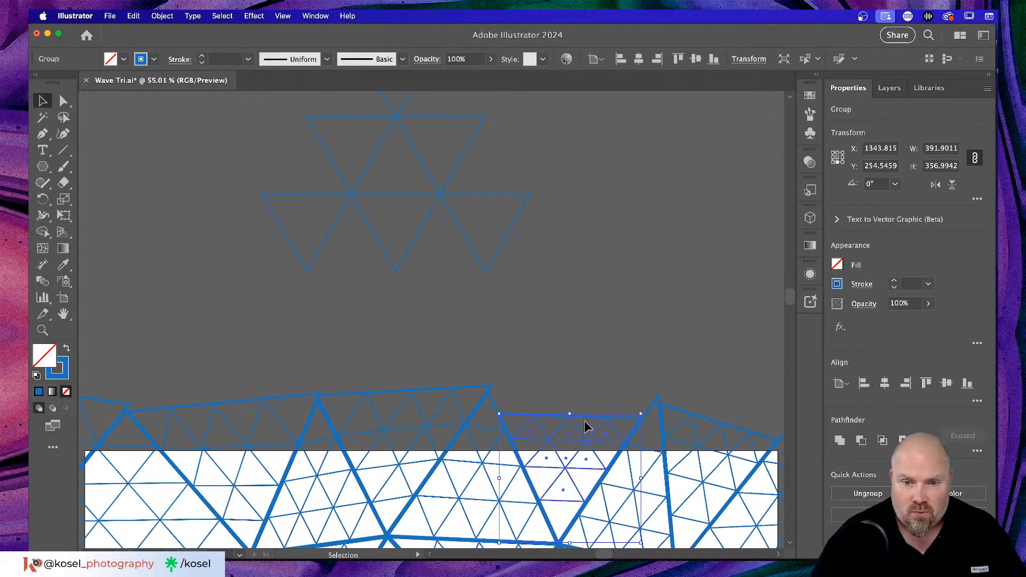
drag(587, 421, 694, 170)
scroll(614, 330, right, 5)
scroll(609, 330, right, 3)
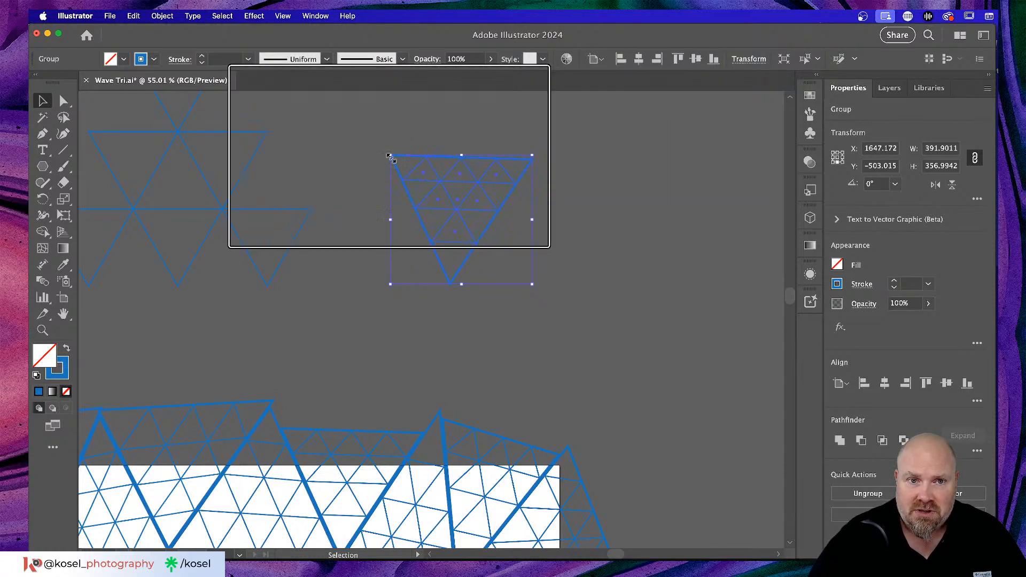
- Try to shift only the lower corner anchor of the new triangle copy with Direct Selection, and clear the selection
click(64, 101)
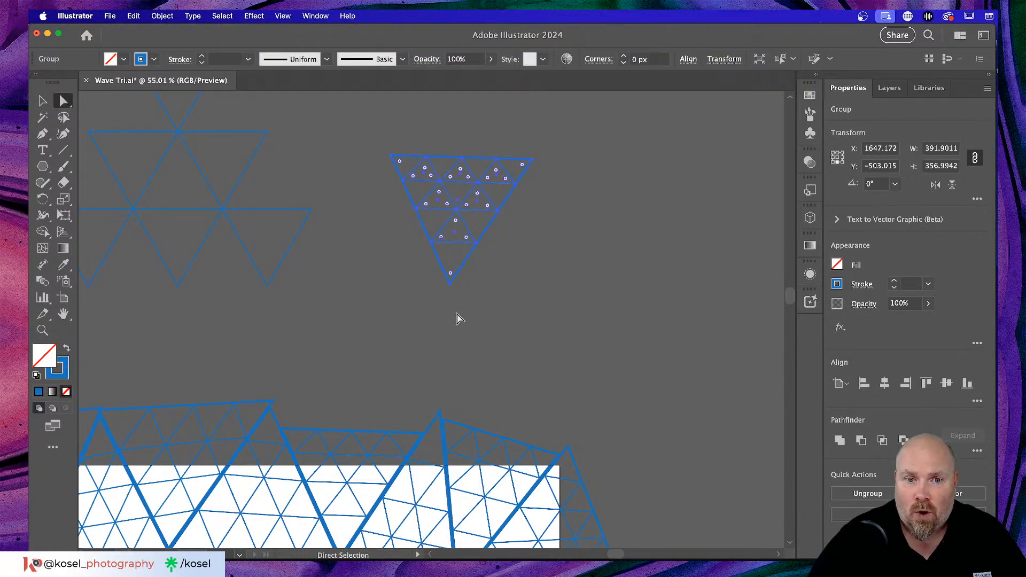
click(450, 284)
mouse_move(455, 289)
mouse_down()
mouse_move(639, 332)
mouse_move(426, 395)
mouse_move(256, 373)
mouse_move(587, 365)
mouse_move(415, 293)
mouse_move(444, 295)
mouse_up()
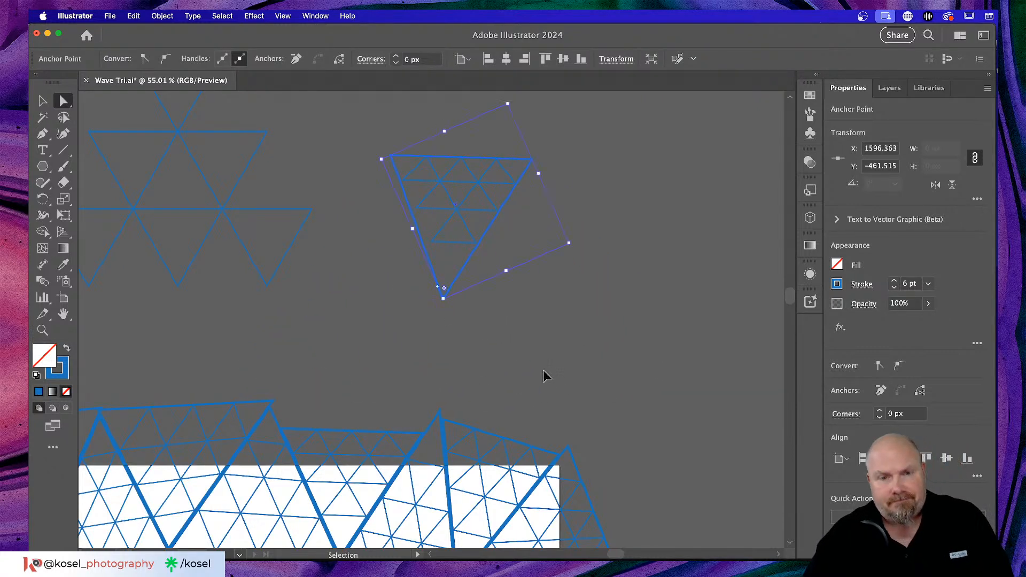
click(660, 296)
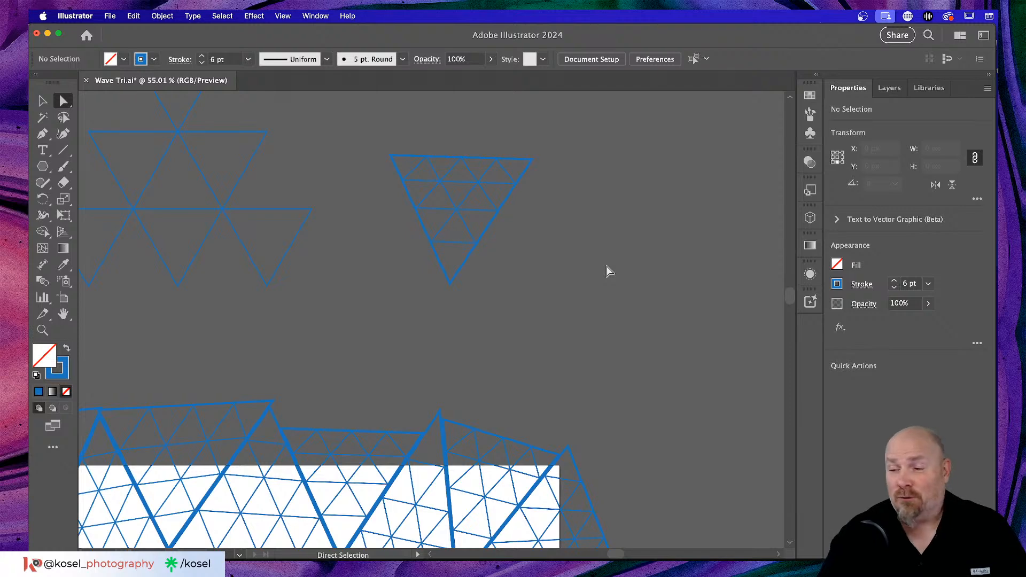
- Switch to After Effects and examine the faceted blue background of Comp 1 centred in the viewer
key(super+Tab)
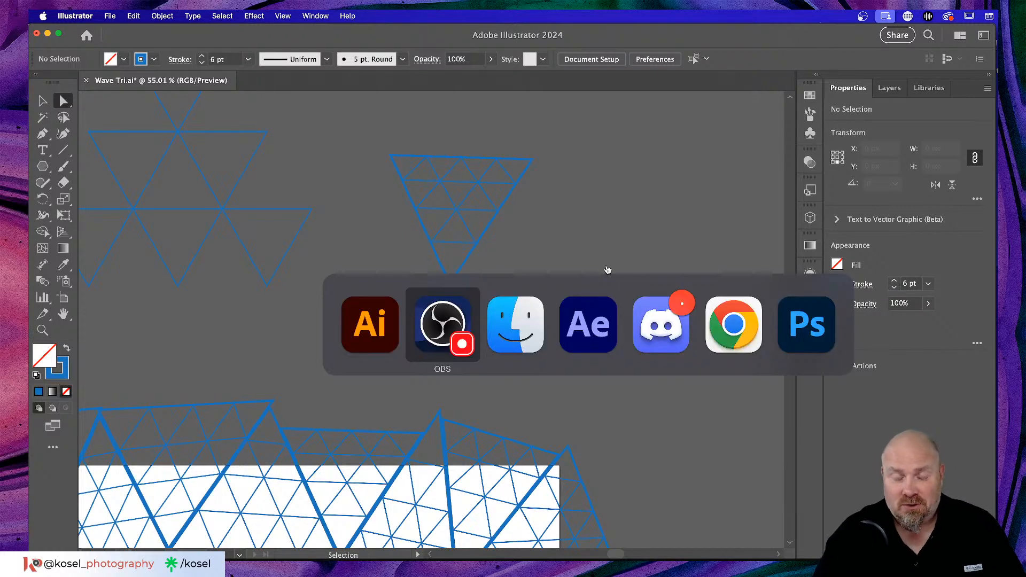
key(super+Tab)
key(super+Tab)
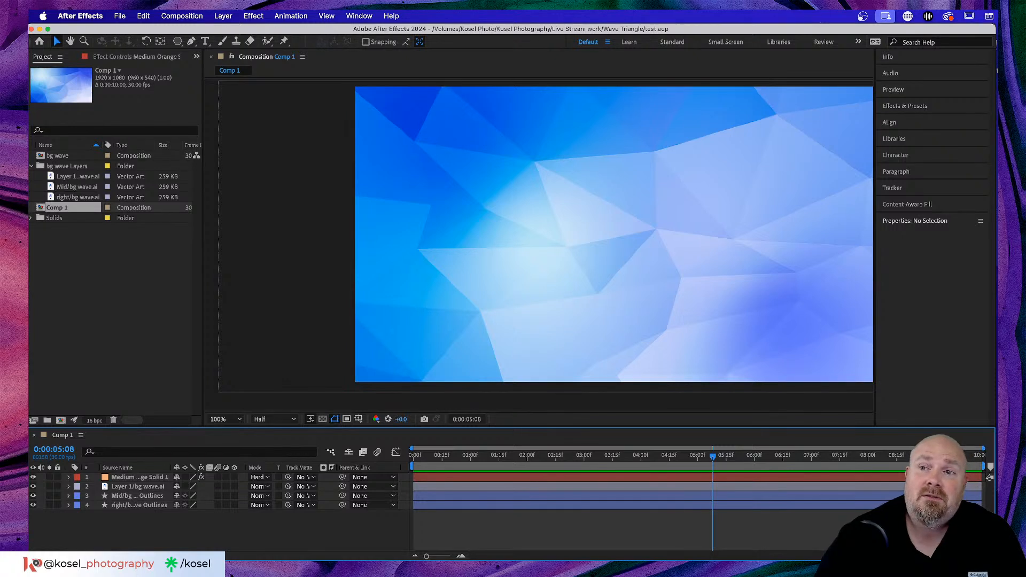
key(super+Tab)
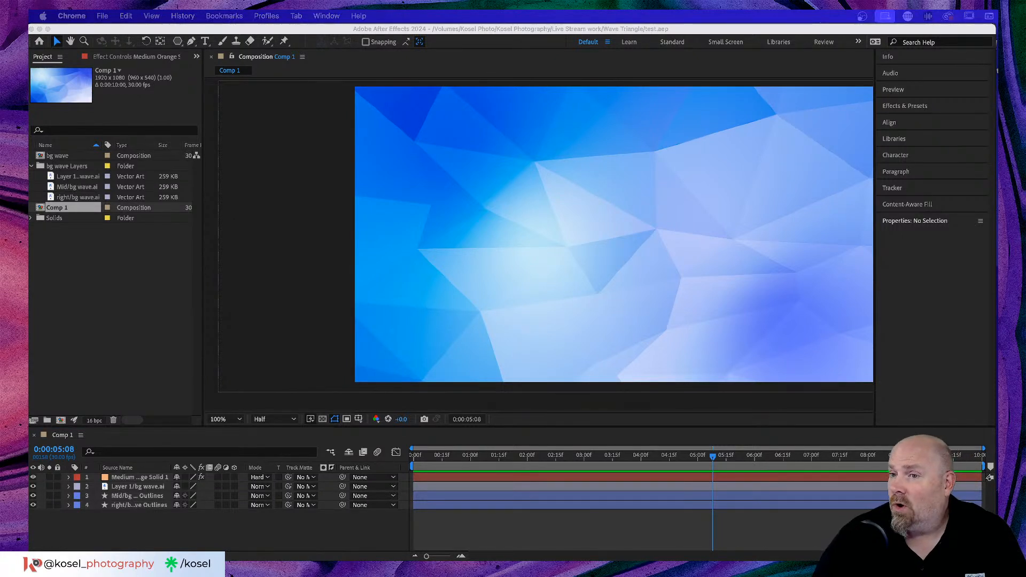
key(super+Tab)
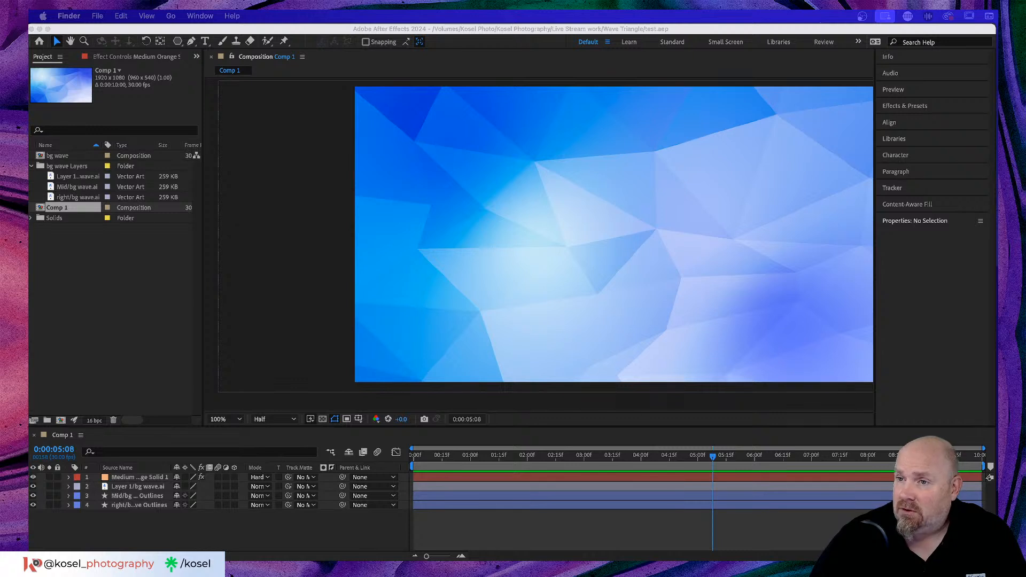
key(super+Tab)
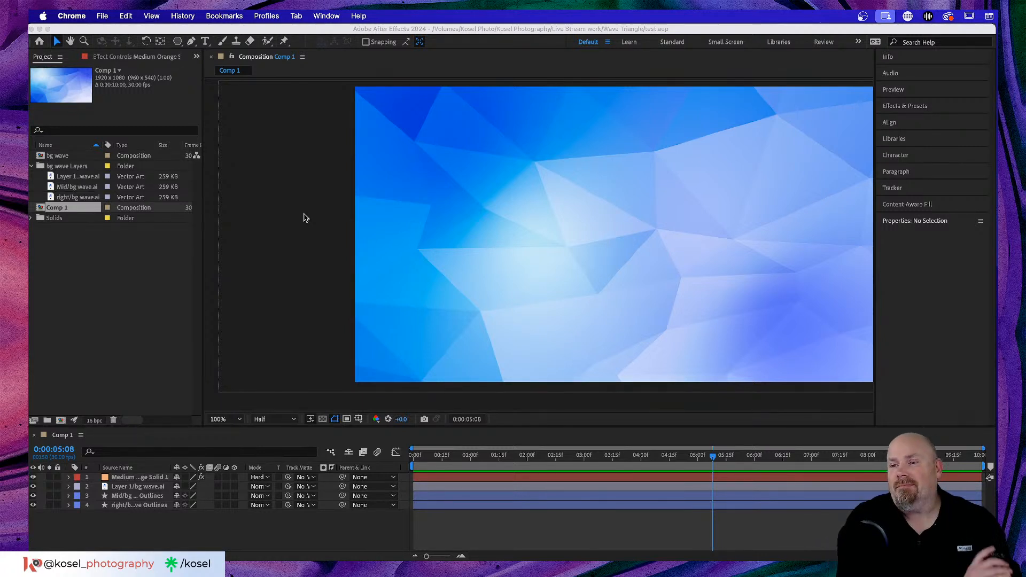
click(462, 31)
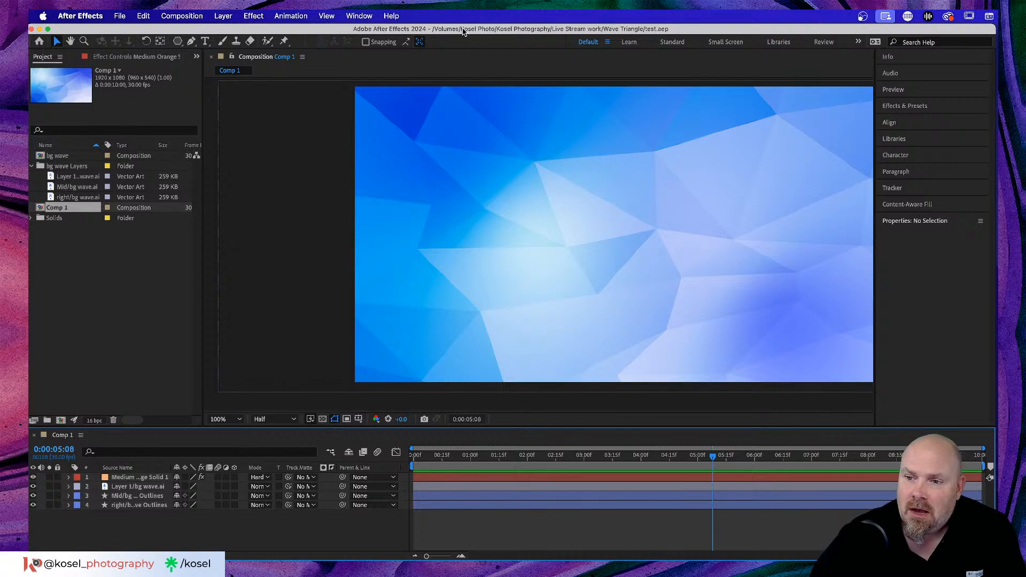
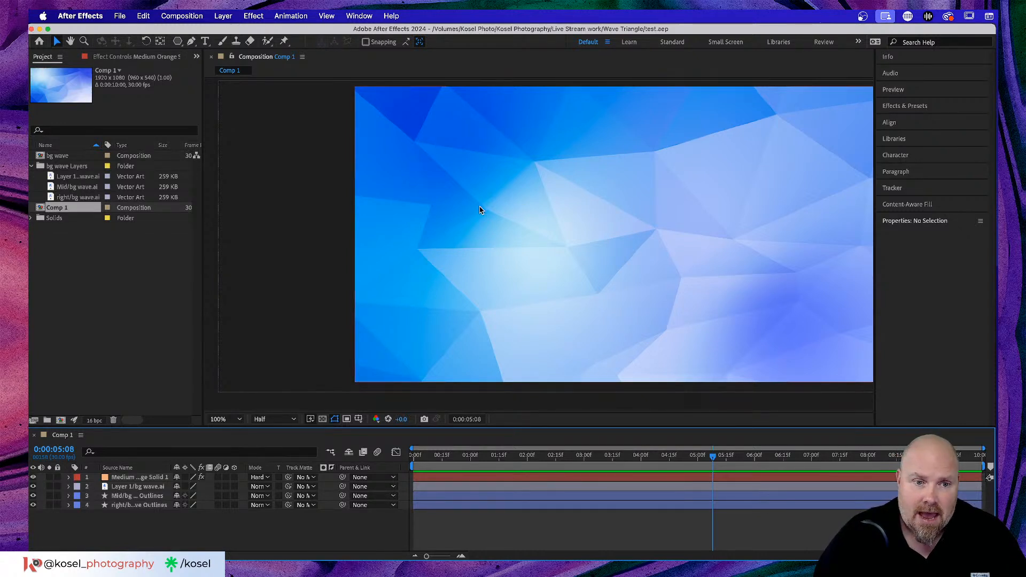
key(h)
drag(477, 224, 426, 226)
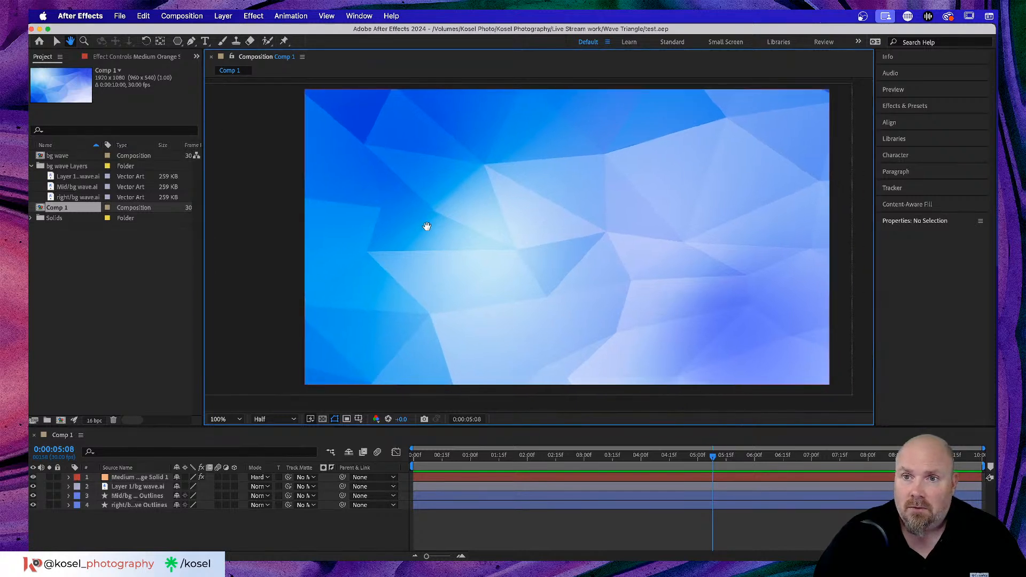
key(v)
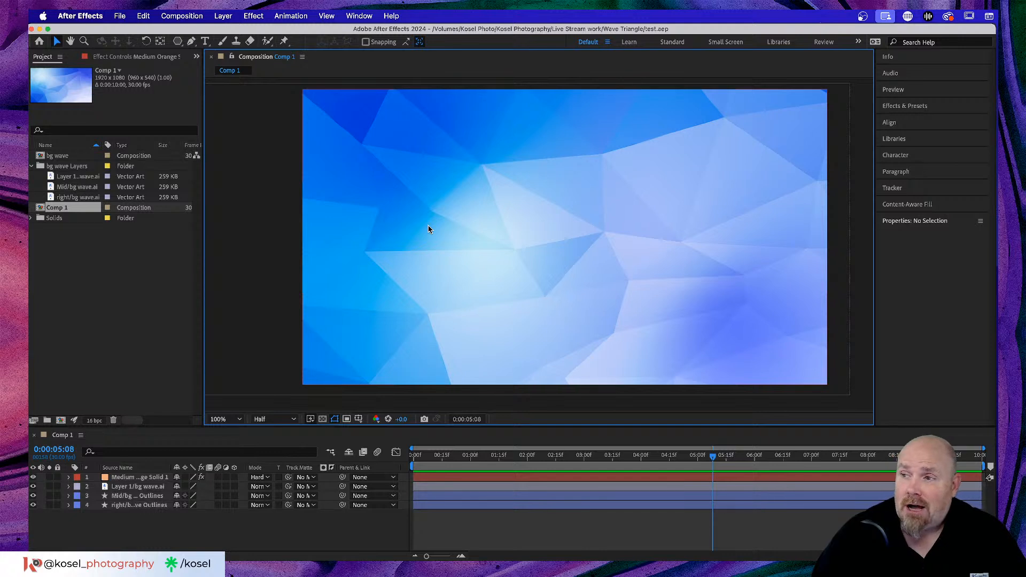
key(super+Tab)
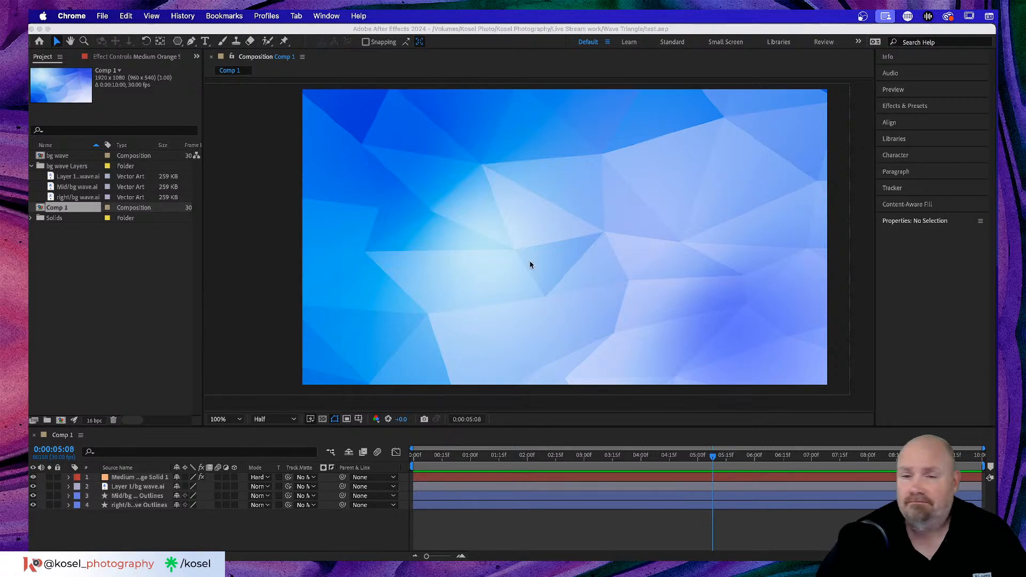
click(535, 26)
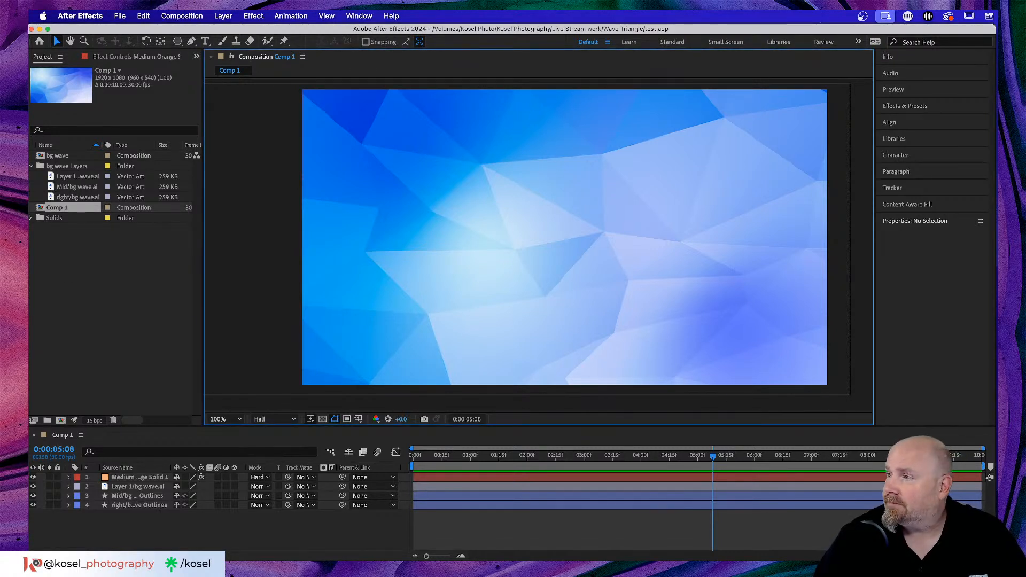
key(super+Tab)
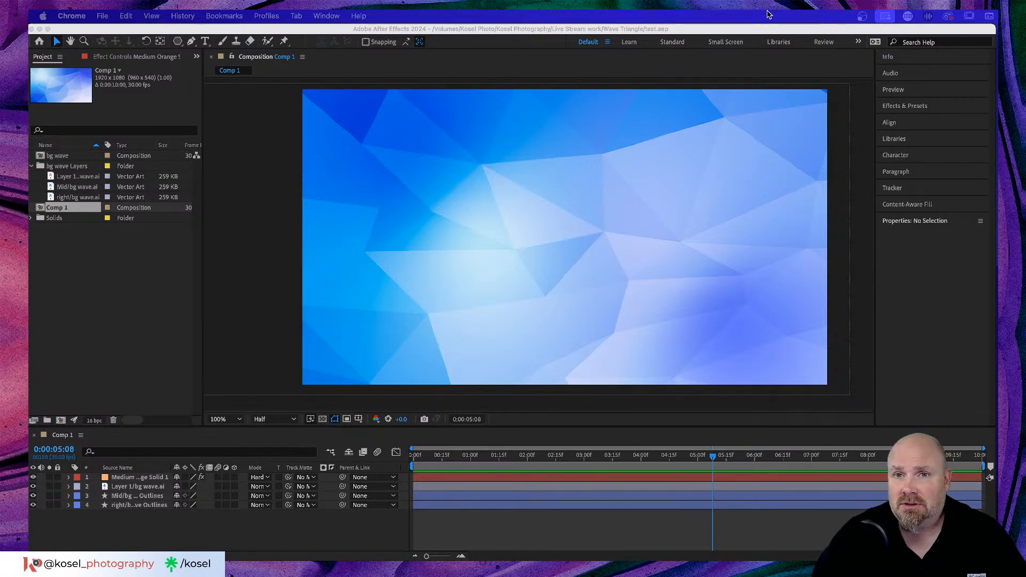
click(765, 30)
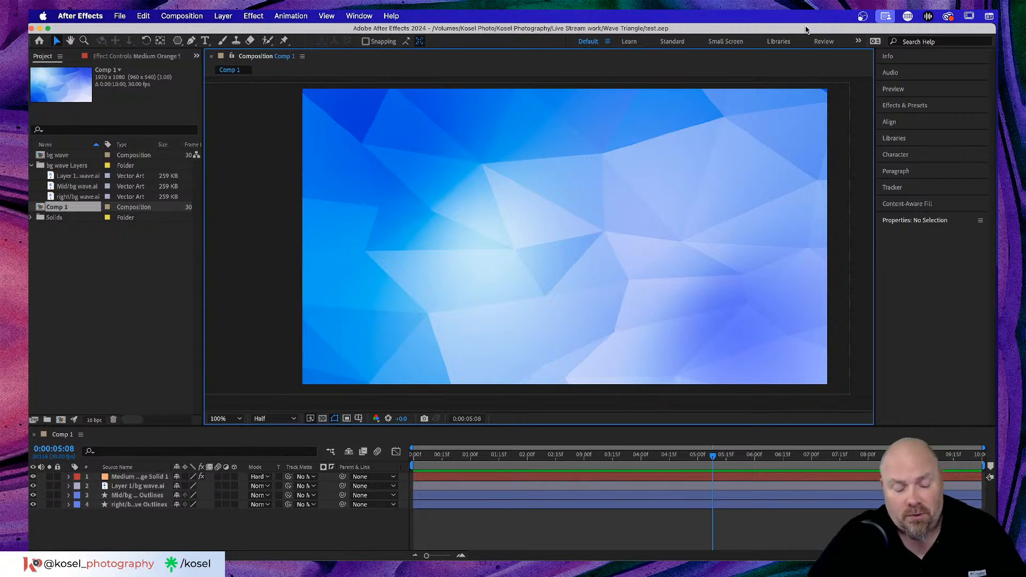
- Switch to Photoshop and examine the hexagon of triangle smart objects in Ps Ae Test.psd
key(super+Tab)
key(super+Tab)
key(super+Tab)
key(super+Tab)
key(super+Tab)
key(super+Tab)
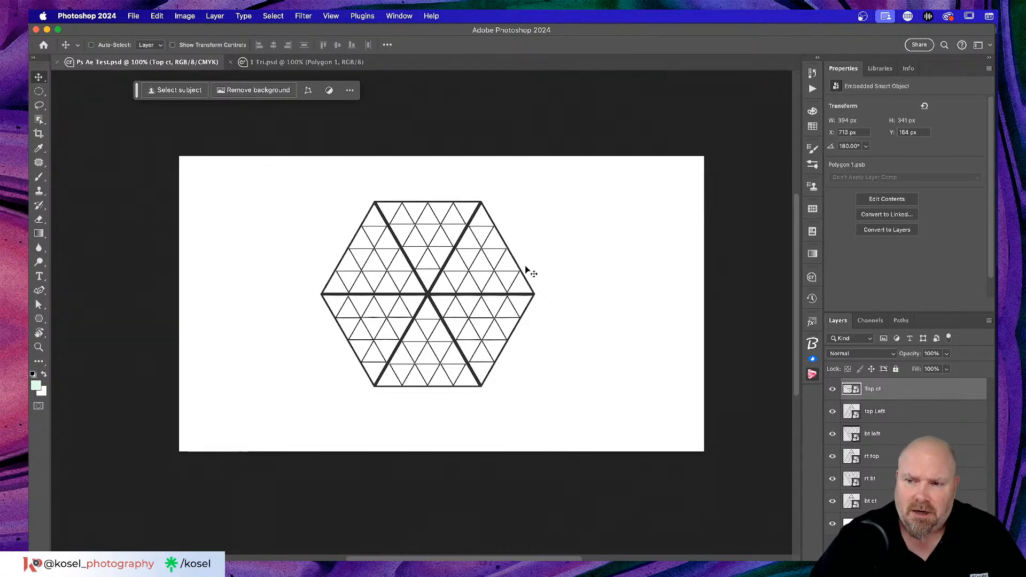
- Open the top Left smart object's contents to examine its inner triangles, close them, and return to Ps Ae Test.psd
double_click(852, 412)
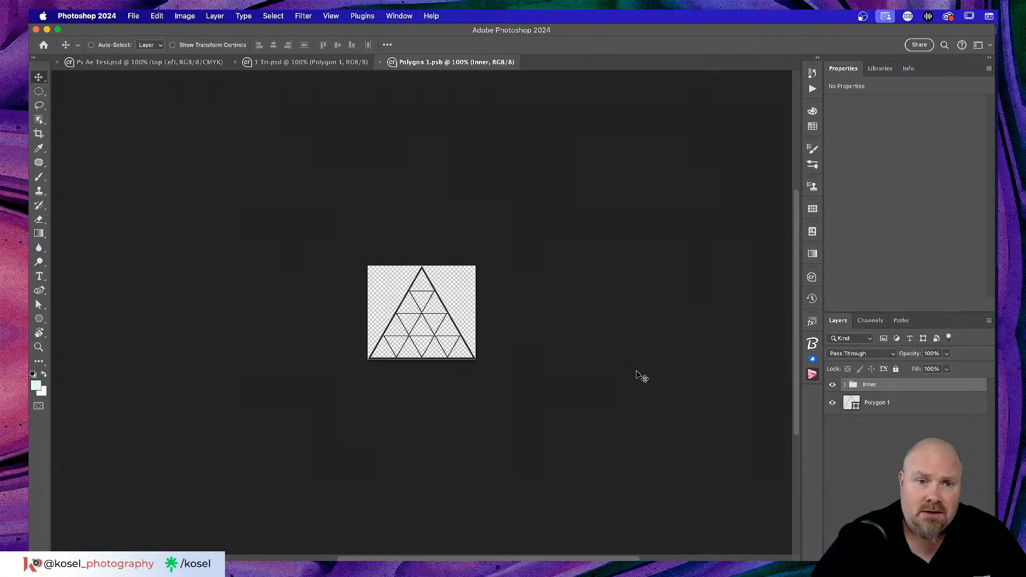
click(294, 64)
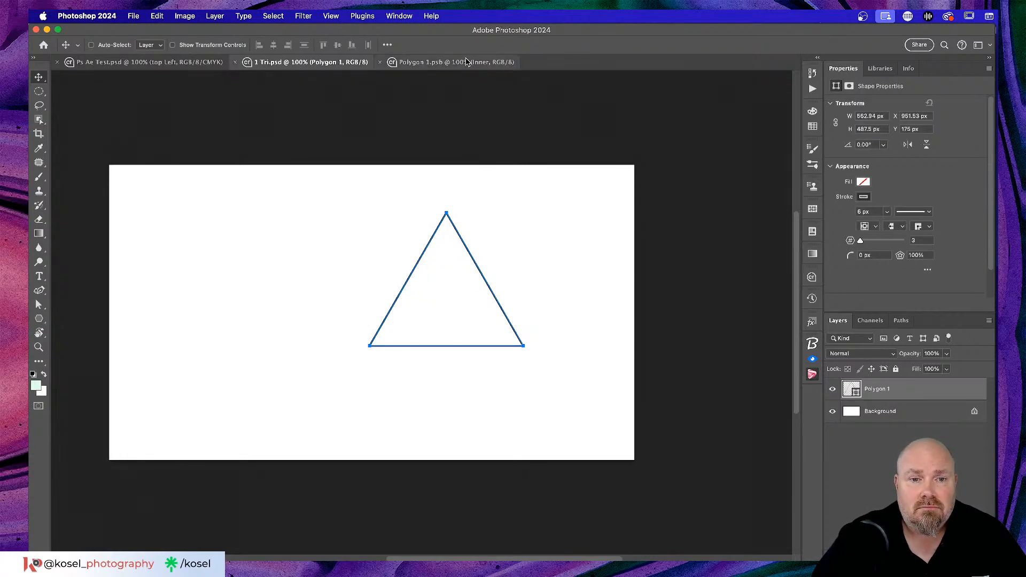
click(379, 63)
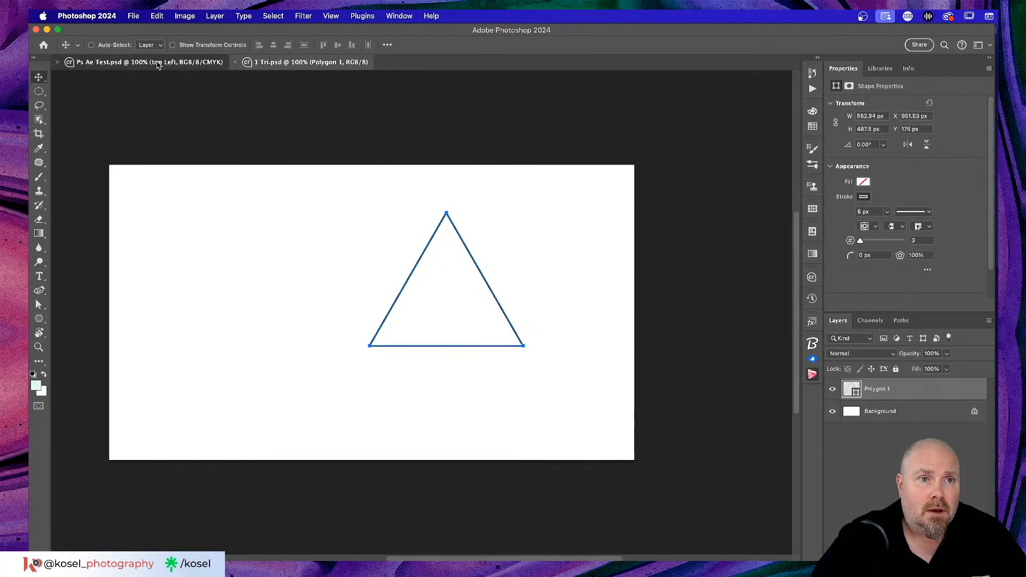
click(159, 63)
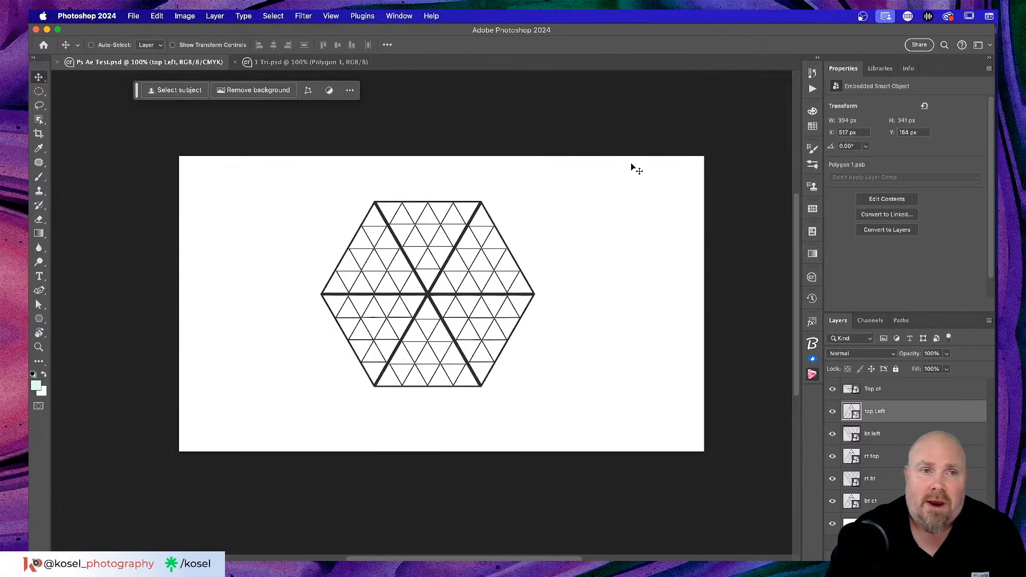
- In 1 Tri.psd, convert the triangle to a regular path by shifting its apex slightly up and left, and return to Ps Ae Test.psd
click(309, 61)
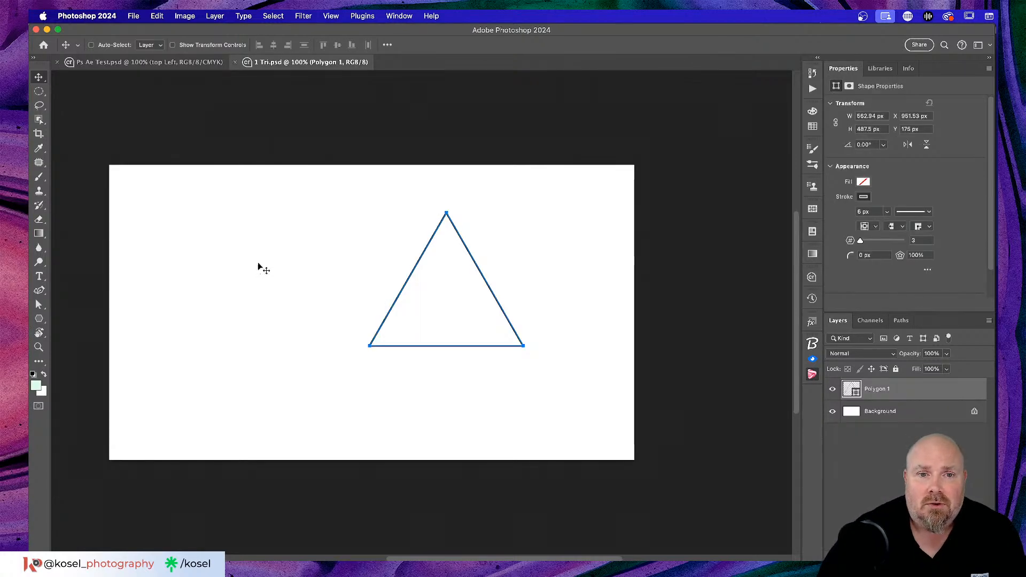
click(39, 304)
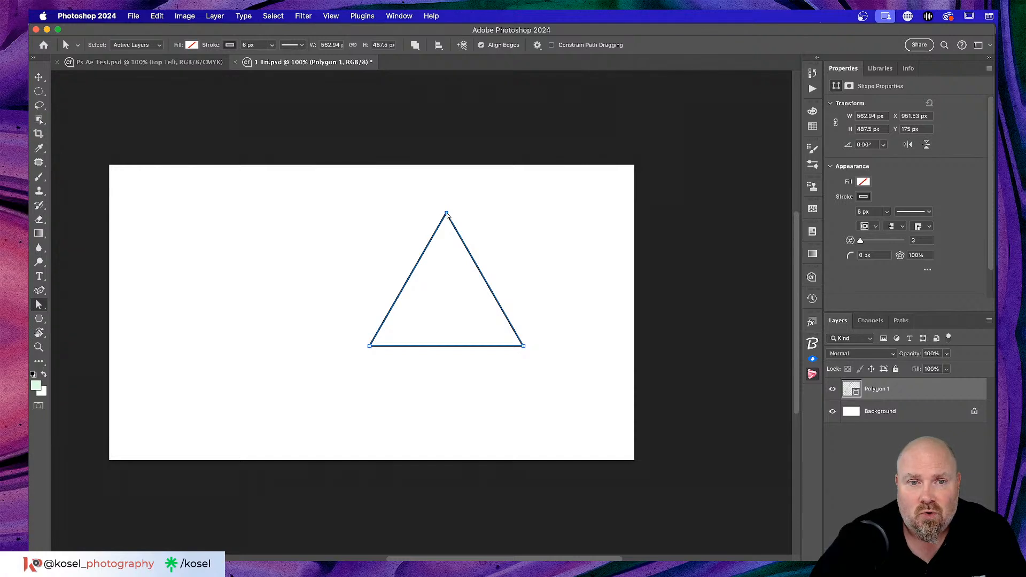
drag(446, 214, 414, 214)
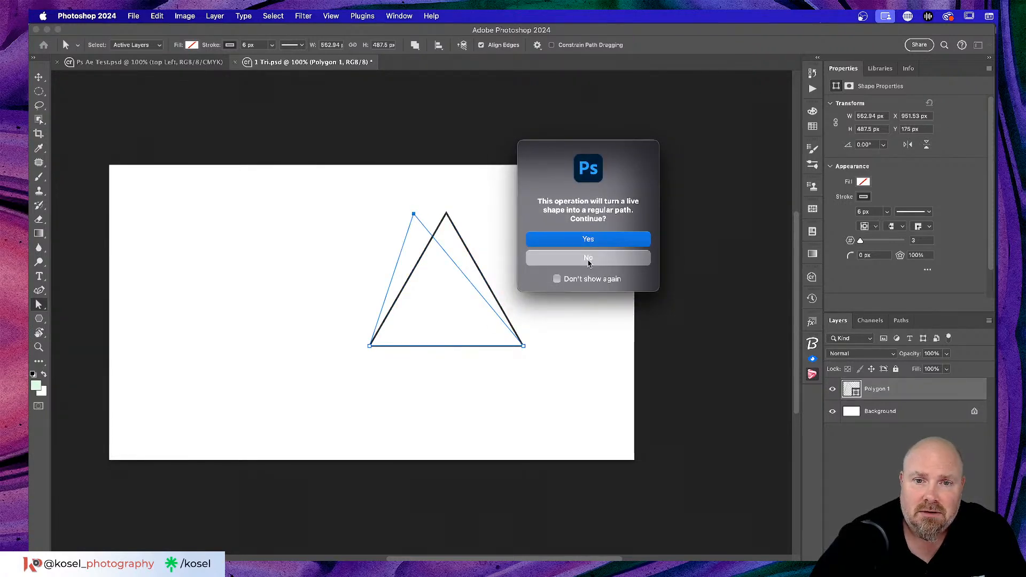
click(588, 241)
drag(414, 216, 433, 207)
click(229, 308)
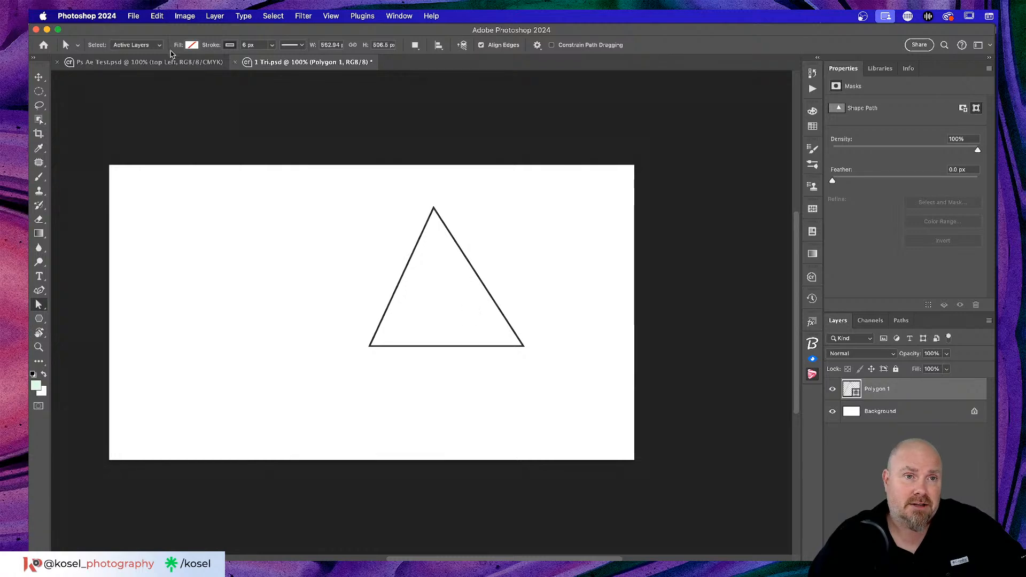
click(167, 65)
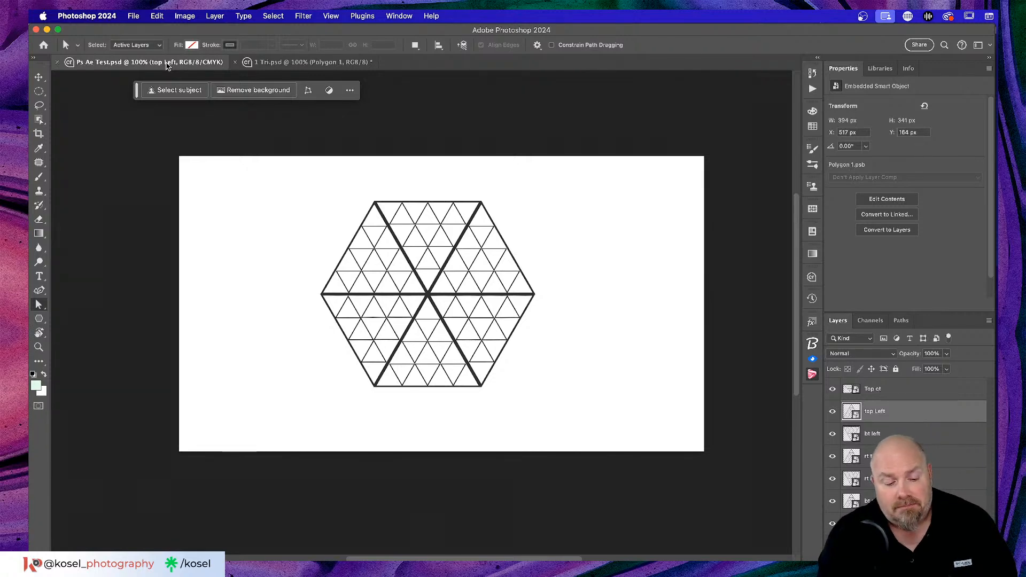
- Switch to After Effects and scrub through Comp 1's timeline to review the shifting polygon background animation
key(super+Tab)
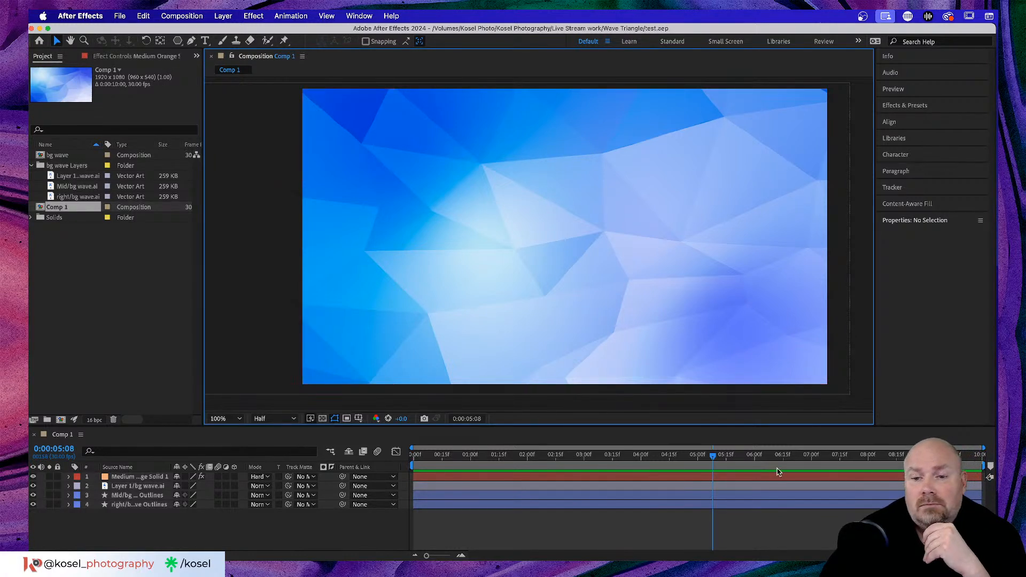
drag(713, 456, 543, 462)
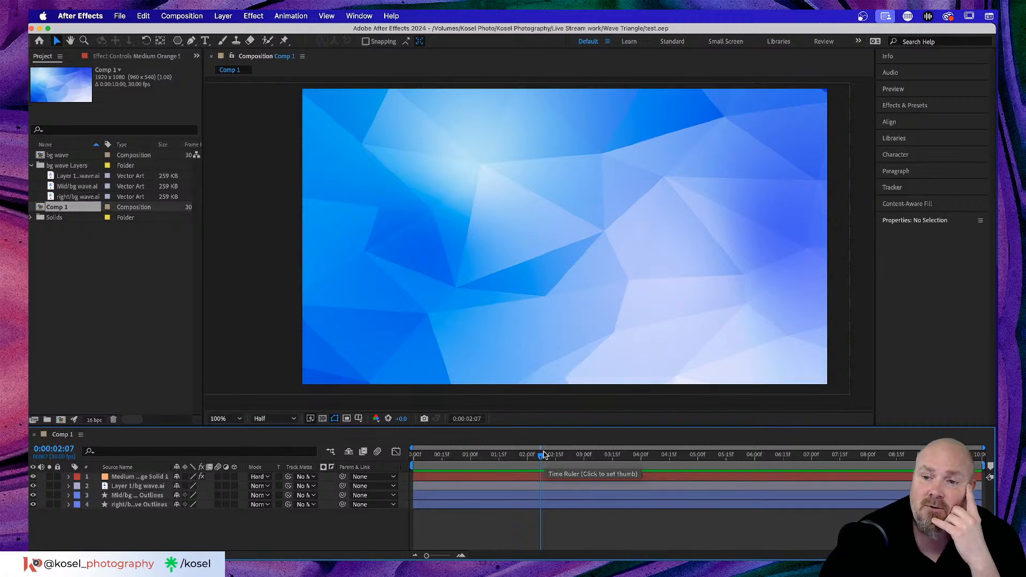
drag(543, 455, 434, 459)
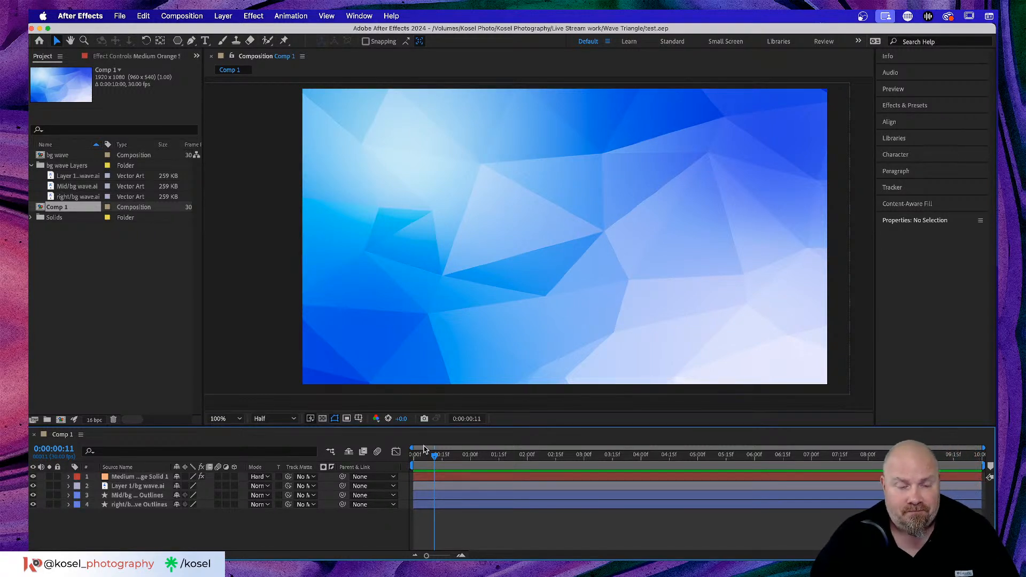
- Switch to Discord and play the moving-triangles video posted in the stream-chat channel
key(super+Tab)
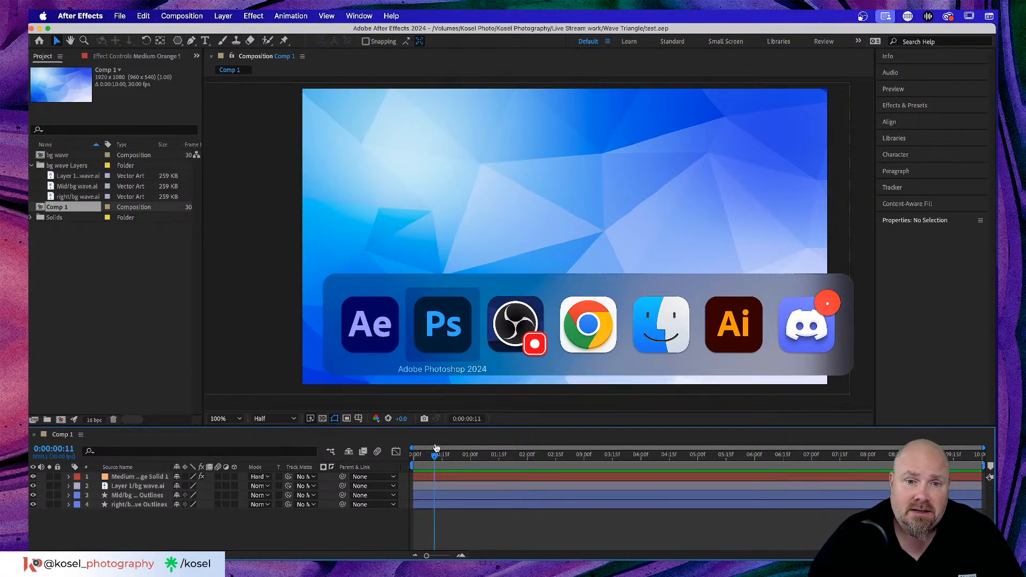
key(super+Tab)
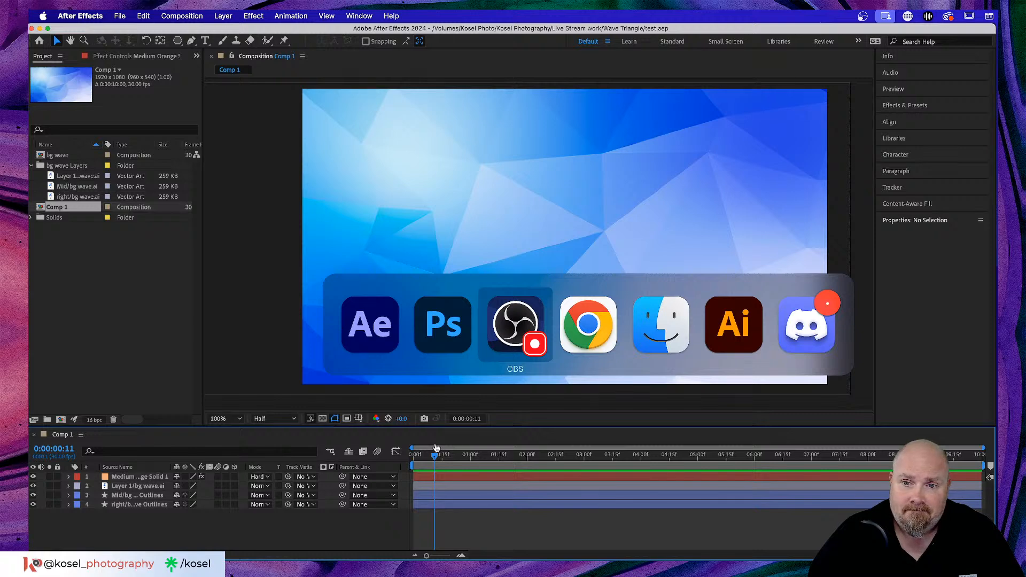
key(super+Tab)
key(super+Tab)
key(super+Tab)
key(super+Tab)
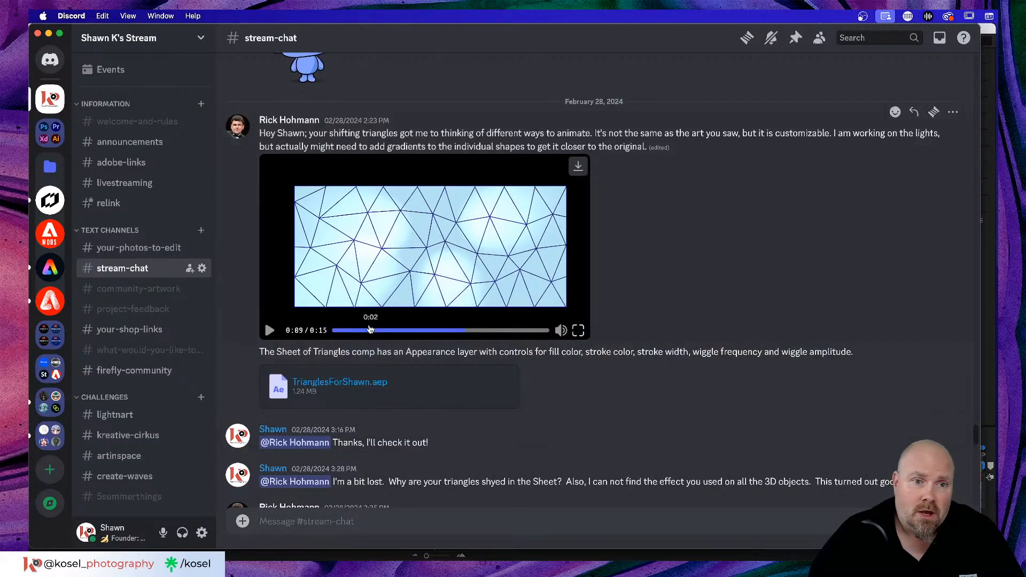
click(370, 328)
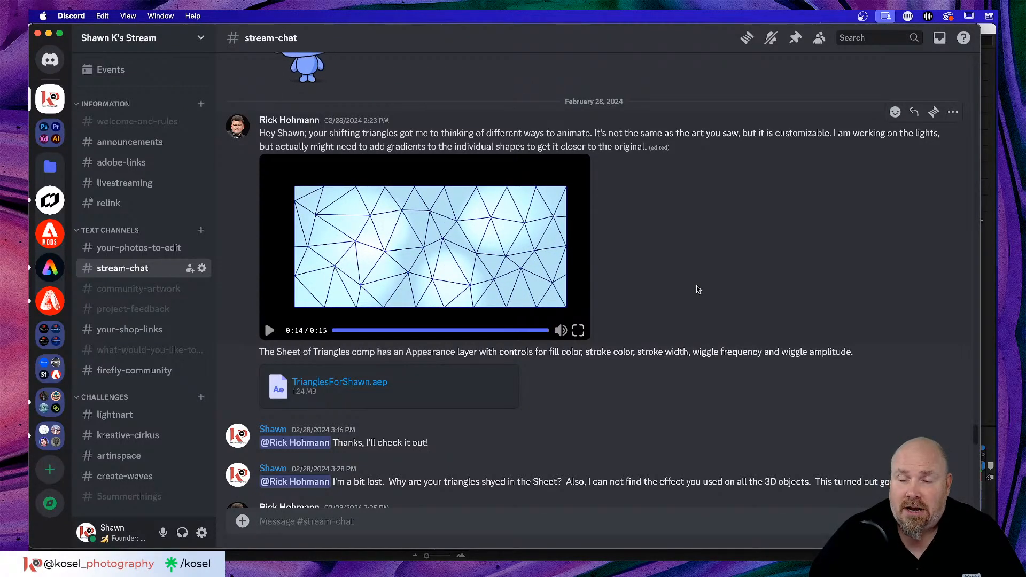
- Review the triangle-grid artwork posts in stream-chat, minimize Discord and return to After Effects
scroll(703, 290, down, 3)
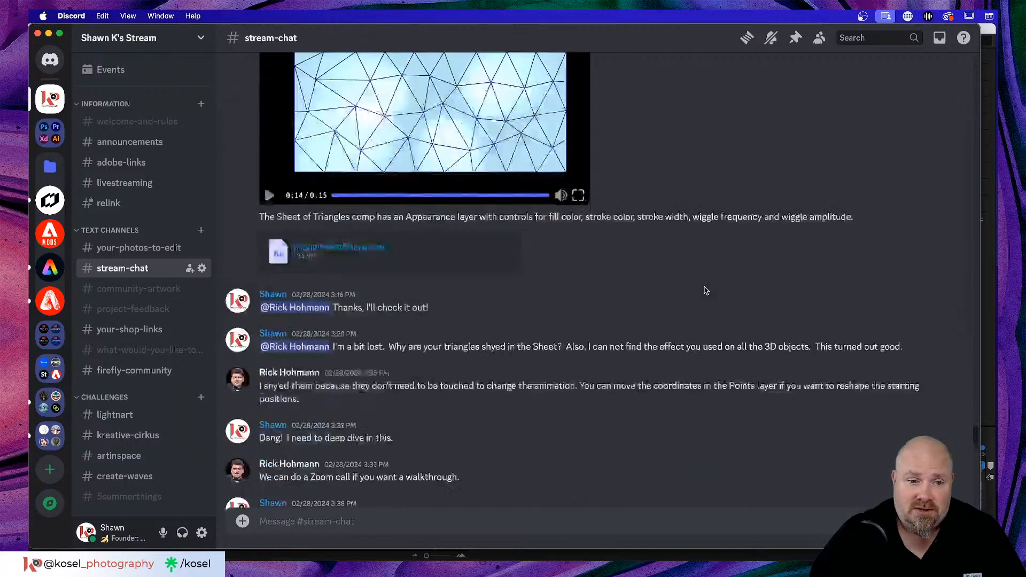
scroll(703, 290, down, 15)
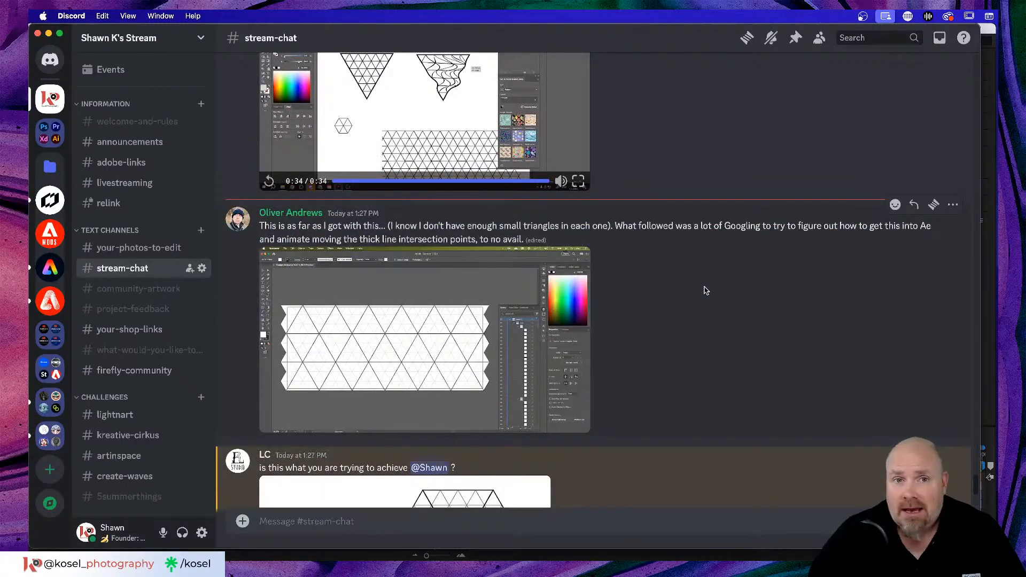
scroll(706, 290, up, 2)
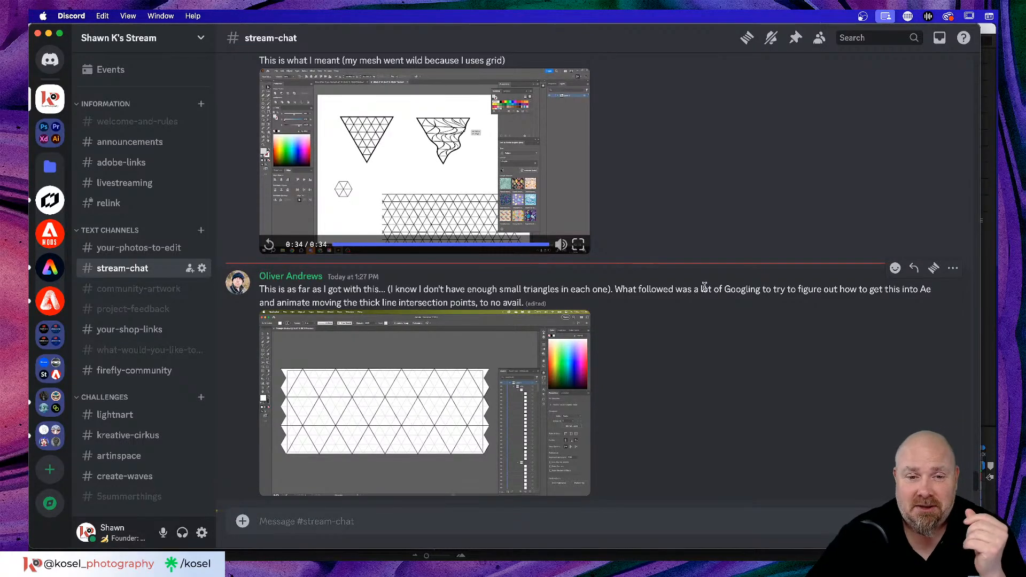
scroll(658, 293, down, 5)
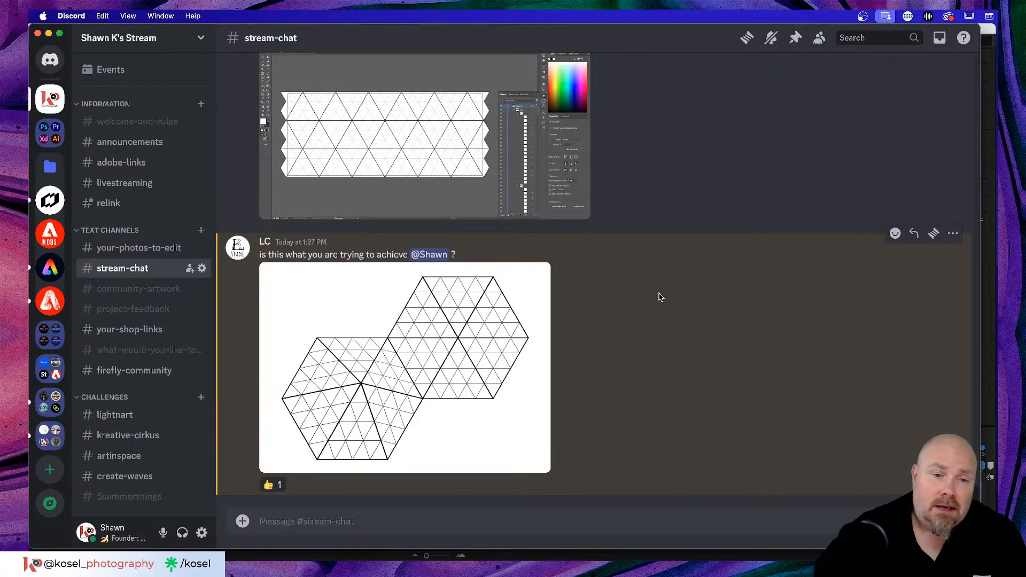
scroll(660, 298, up, 3)
scroll(660, 298, up, 3)
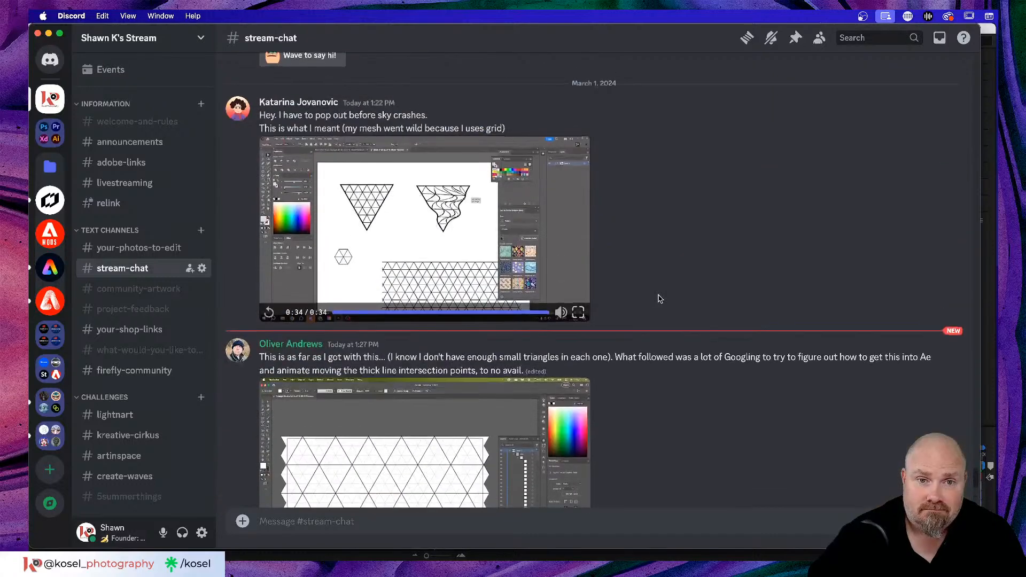
scroll(660, 298, down, 6)
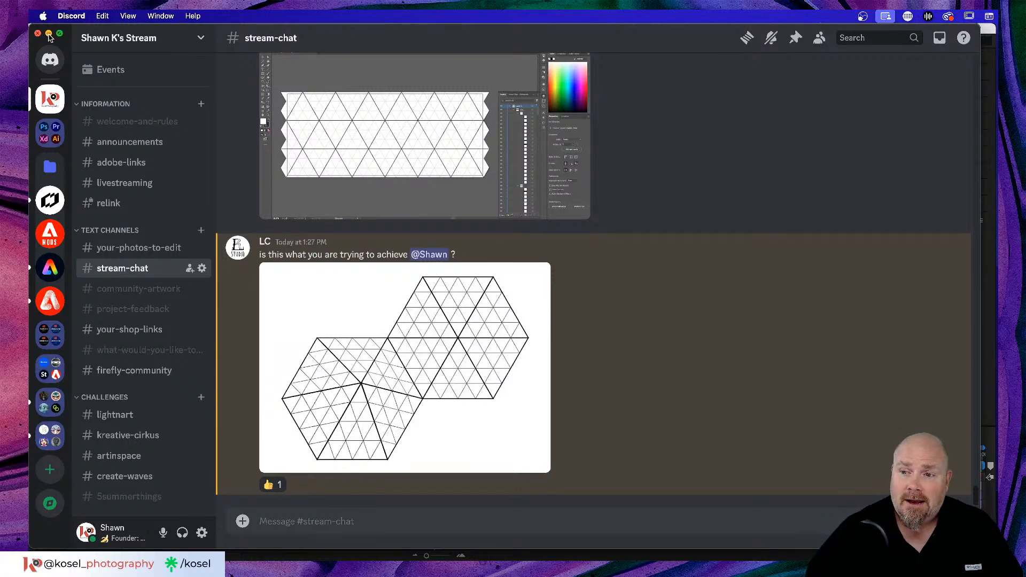
click(48, 33)
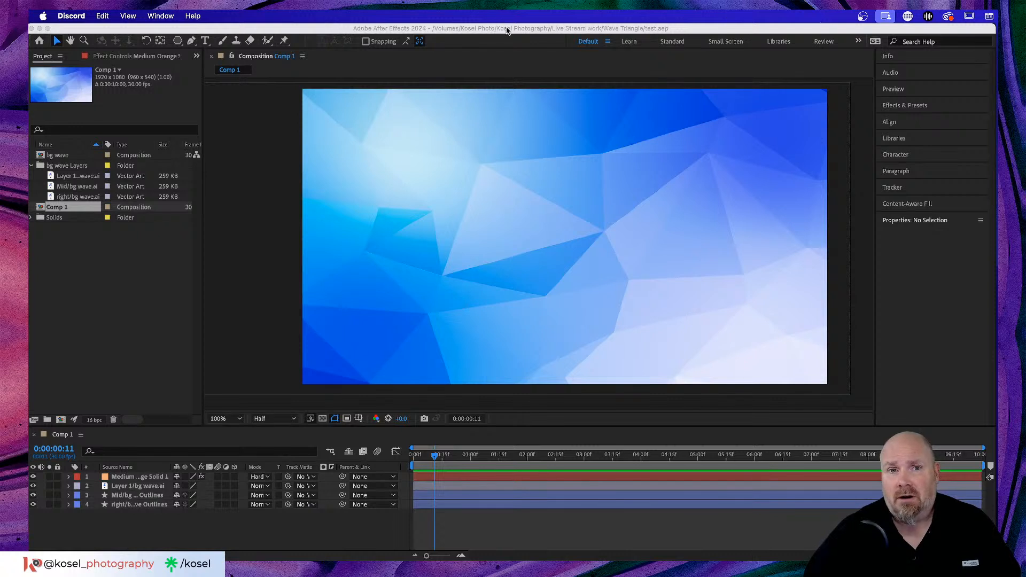
click(506, 31)
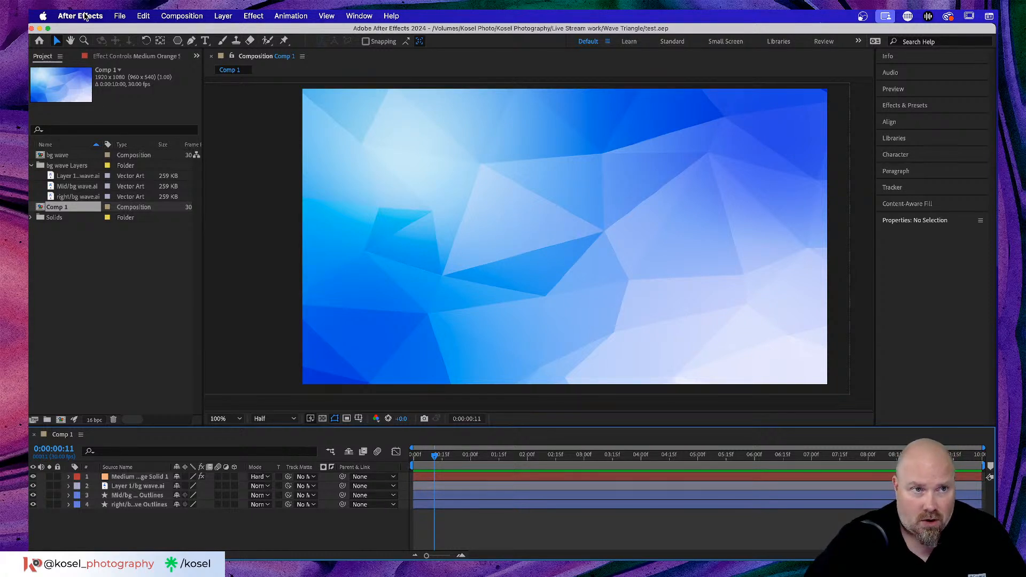
- Switch to Illustrator with the Wave Tri.ai document
key(super+Tab)
key(super+Tab)
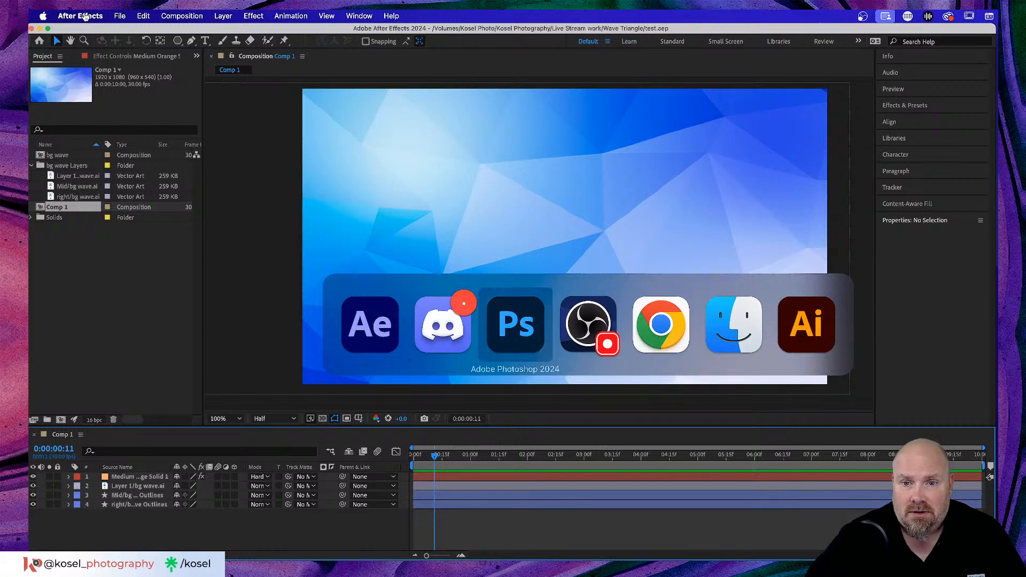
key(super+Tab)
key(super+Tab)
key(super+Tab)
key(super+Tab)
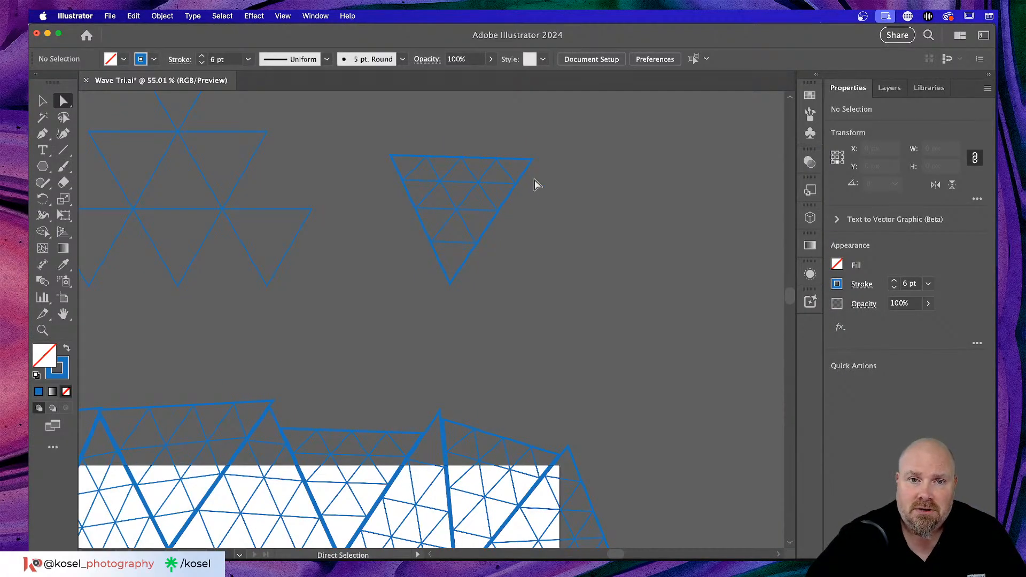
- Stretch the outer triangle's bottom corner far to the lower right, away from its inner grid of small triangles
drag(534, 183, 395, 299)
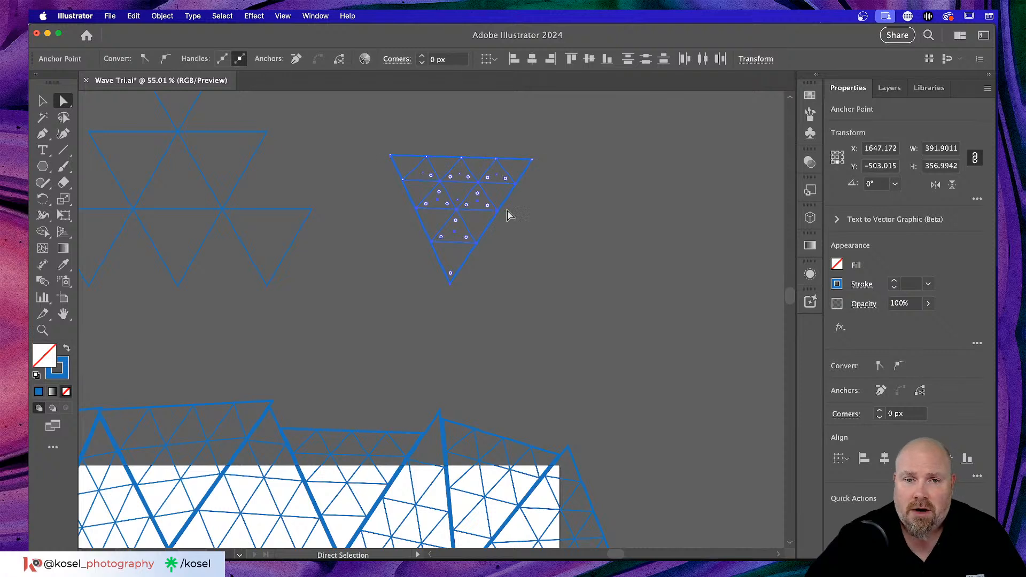
click(42, 101)
click(582, 152)
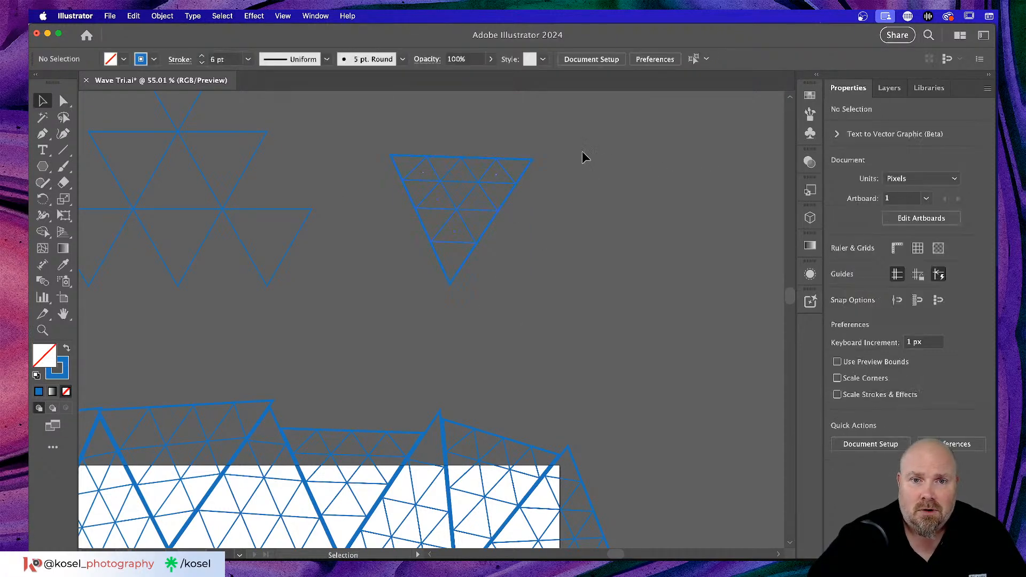
drag(343, 311, 347, 312)
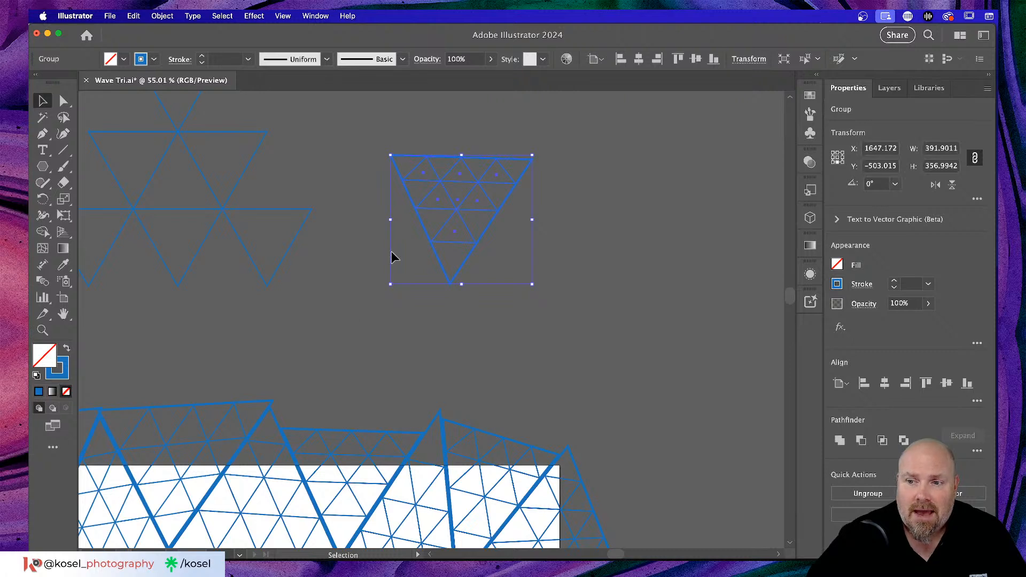
click(63, 102)
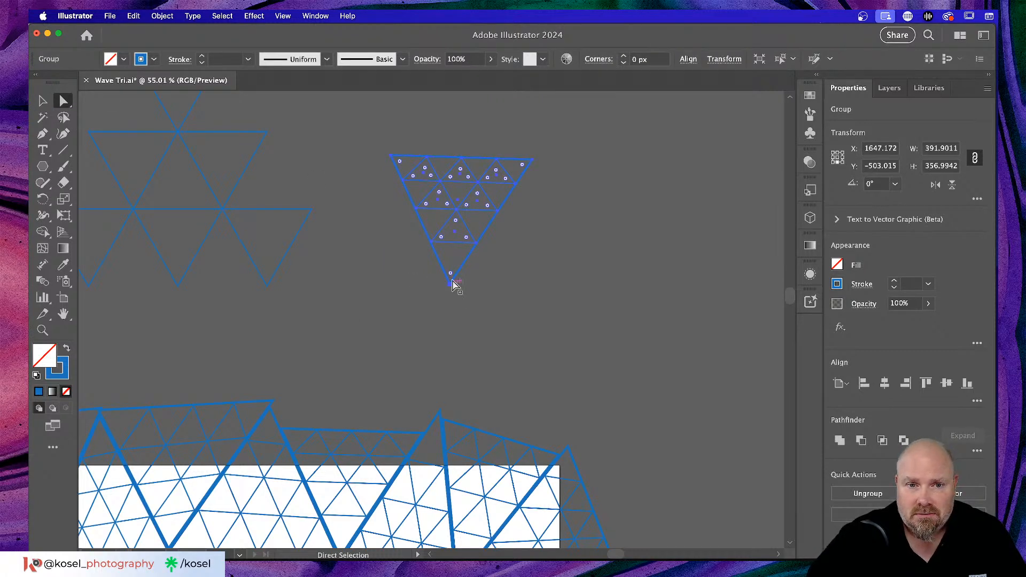
click(450, 282)
drag(448, 287, 663, 323)
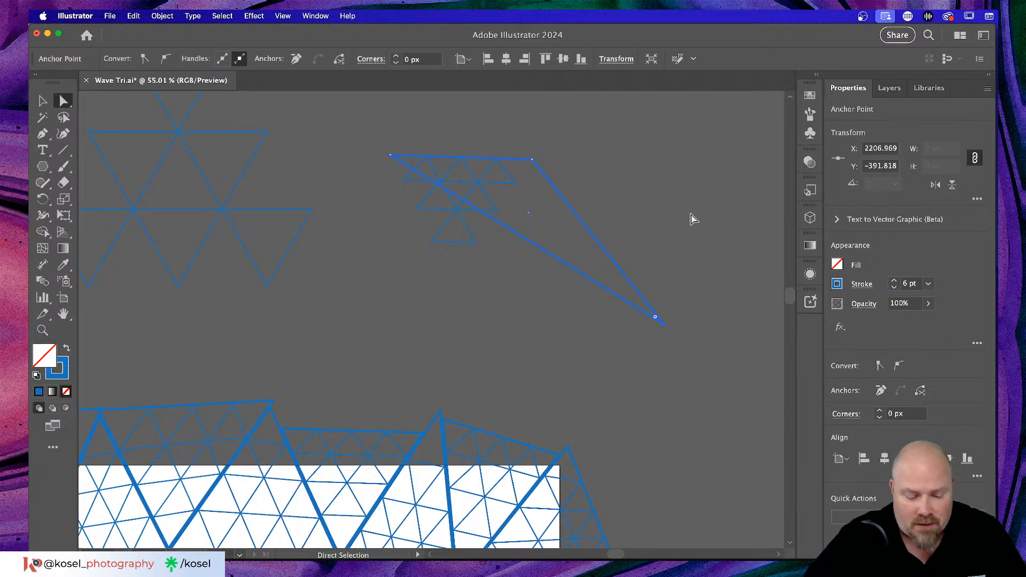
key(super)
key(super+a)
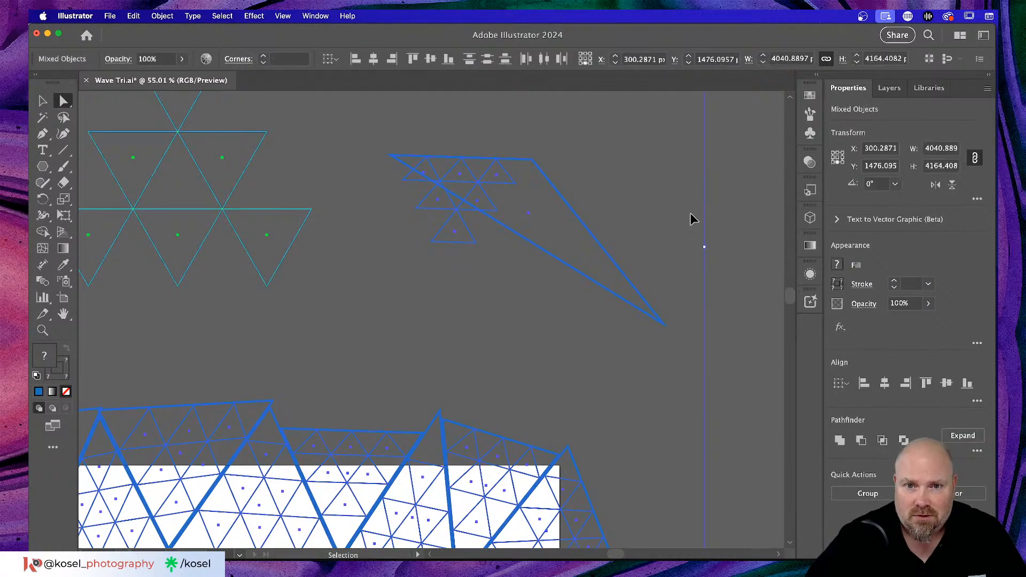
click(730, 224)
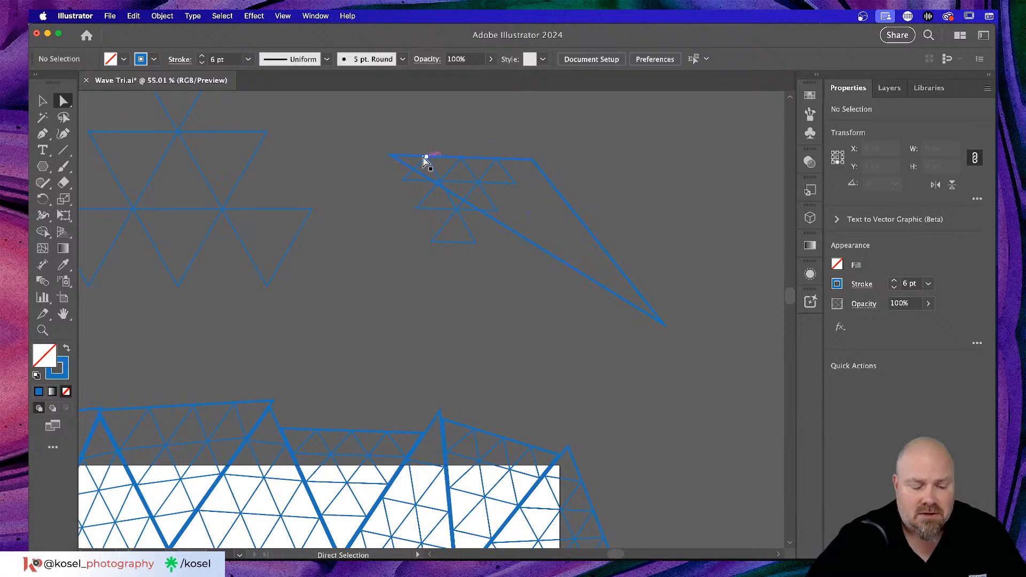
- Switch to After Effects and scrub Comp 1's timeline to study how the polygon corners move
key(super+Tab)
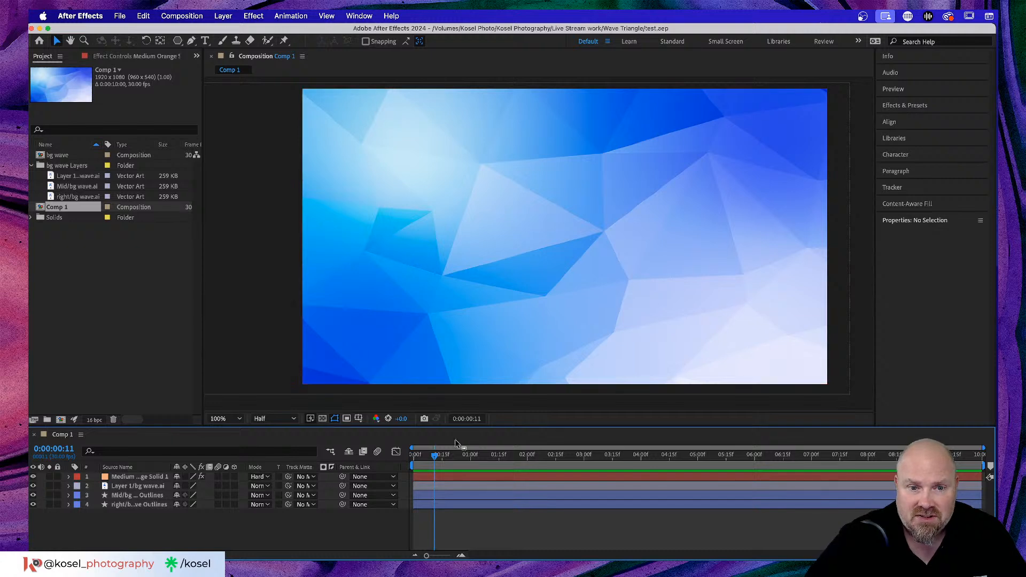
drag(433, 458, 622, 455)
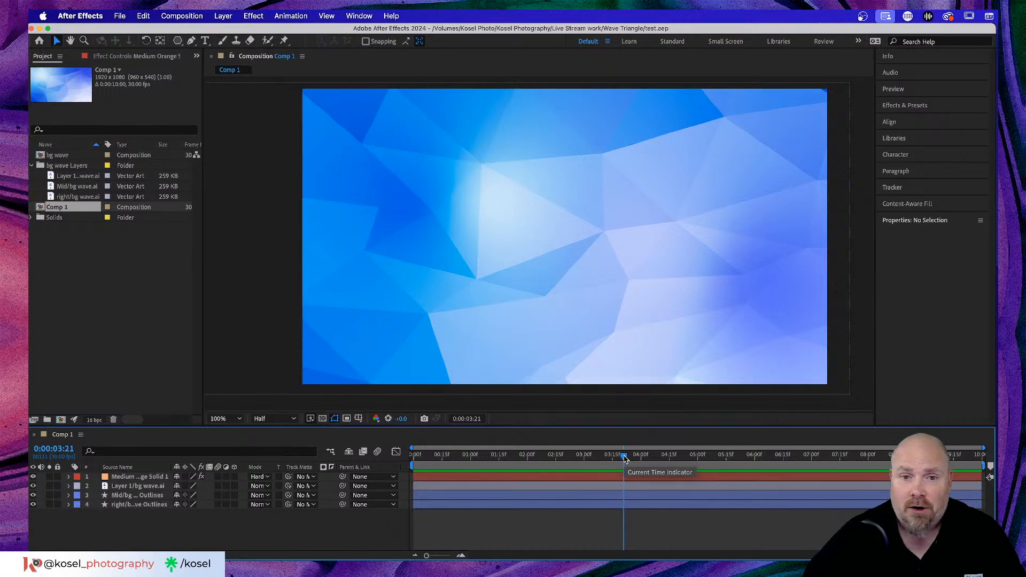
drag(624, 458, 543, 458)
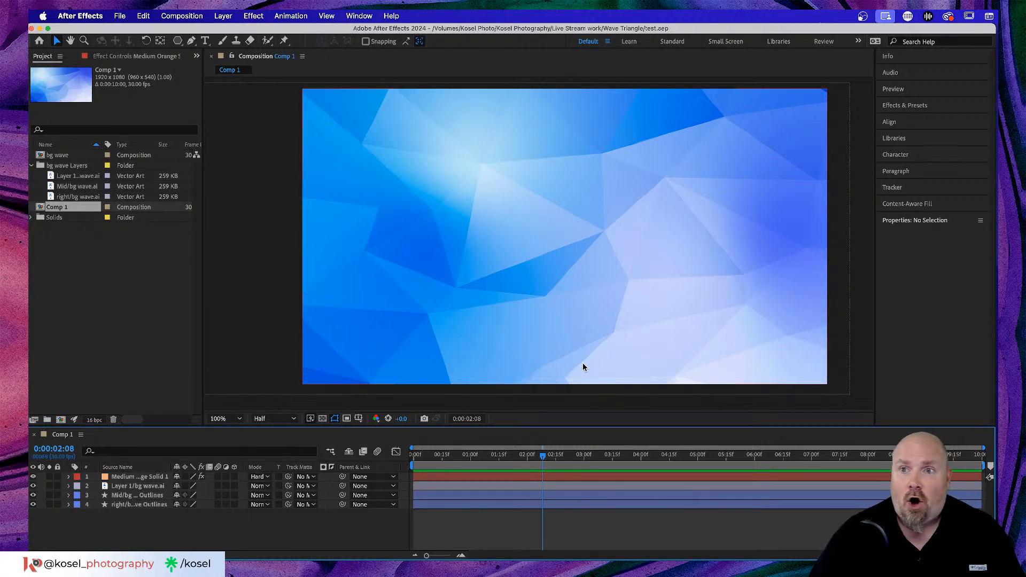
- Switch back to the Wave Tri.ai document in Illustrator
key(super+Tab)
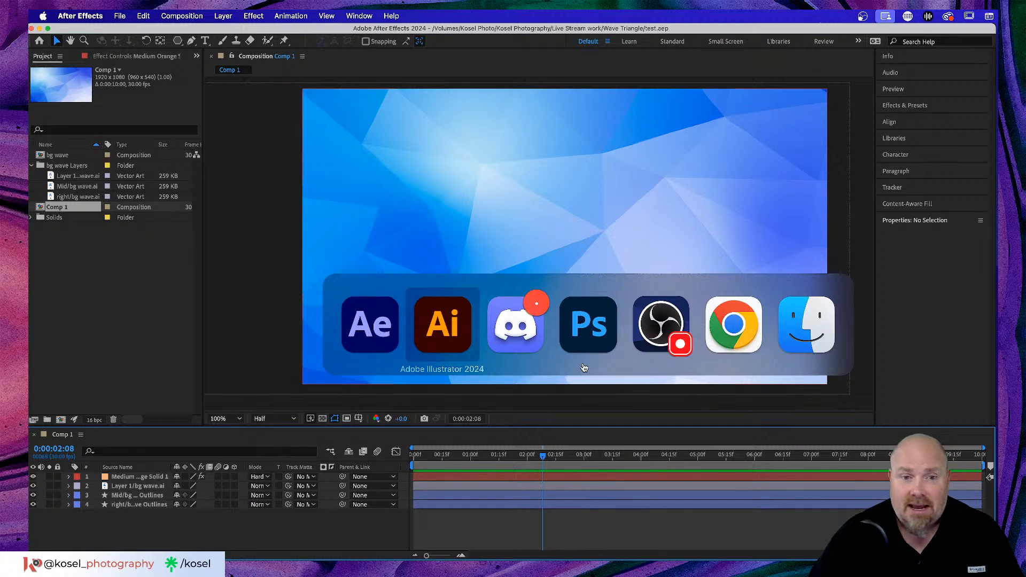
key(super+Tab)
key(super+Tab)
key(super+Tab)
key(super+Tab)
key(super+Tab)
key(super+Tab)
key(super+Tab)
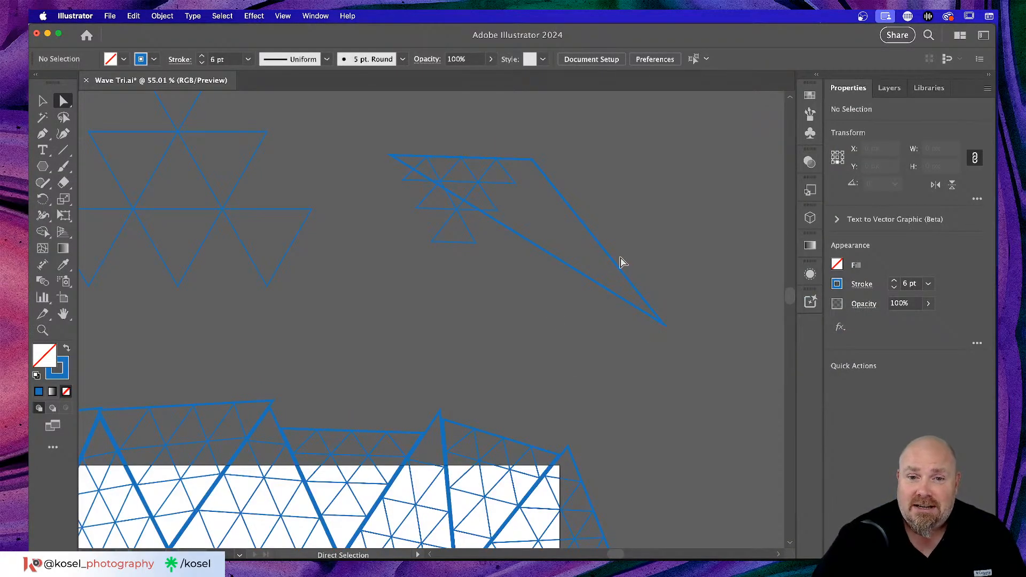
- Move the outer triangle's stretched corner back to the bottom tip of its small-triangle grid and deselect it
click(663, 324)
drag(664, 324, 449, 300)
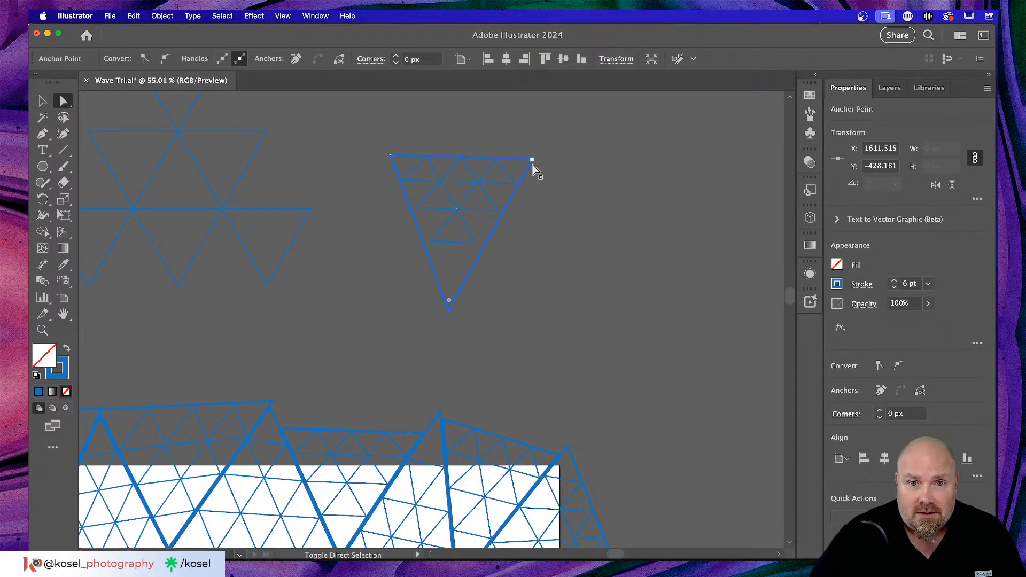
scroll(533, 165, down, 5)
scroll(537, 167, up, 10)
scroll(537, 166, down, 2)
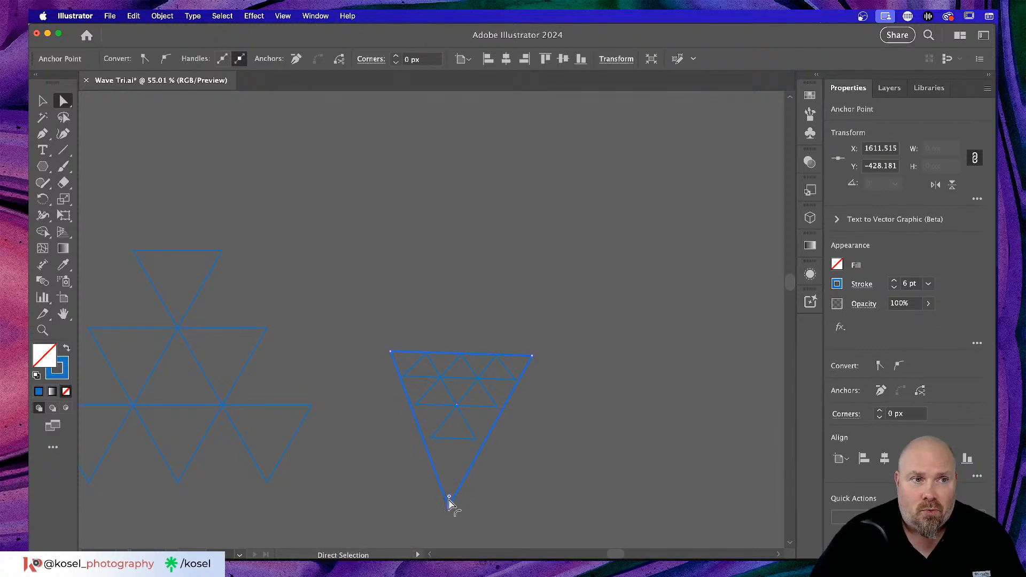
drag(449, 499, 450, 483)
click(637, 387)
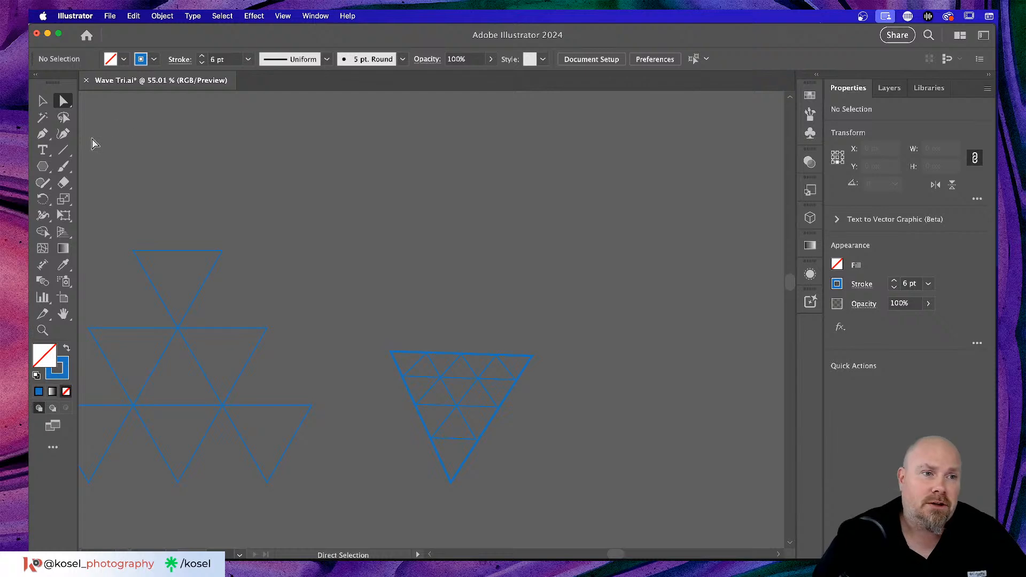
- Draw an upright triangle about 632 × 547 px with the Polygon tool above the small-triangle grid
click(43, 167)
drag(43, 167, 116, 218)
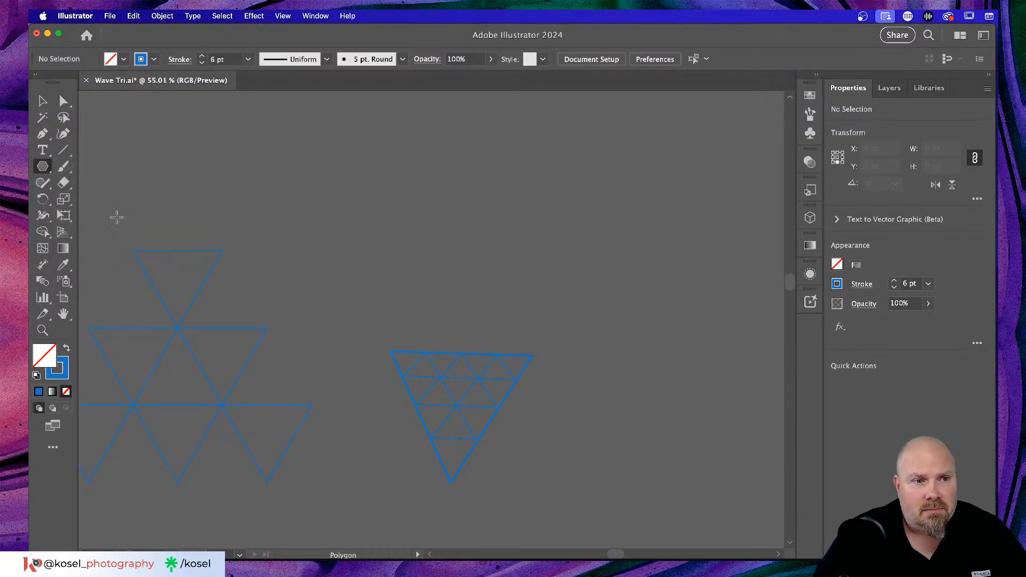
drag(573, 155, 665, 309)
click(42, 100)
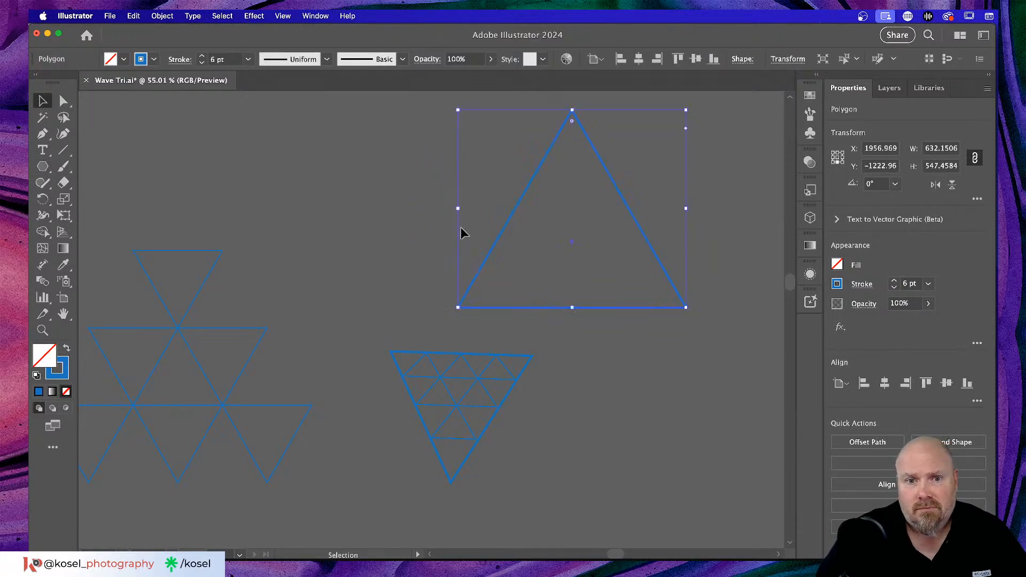
click(133, 16)
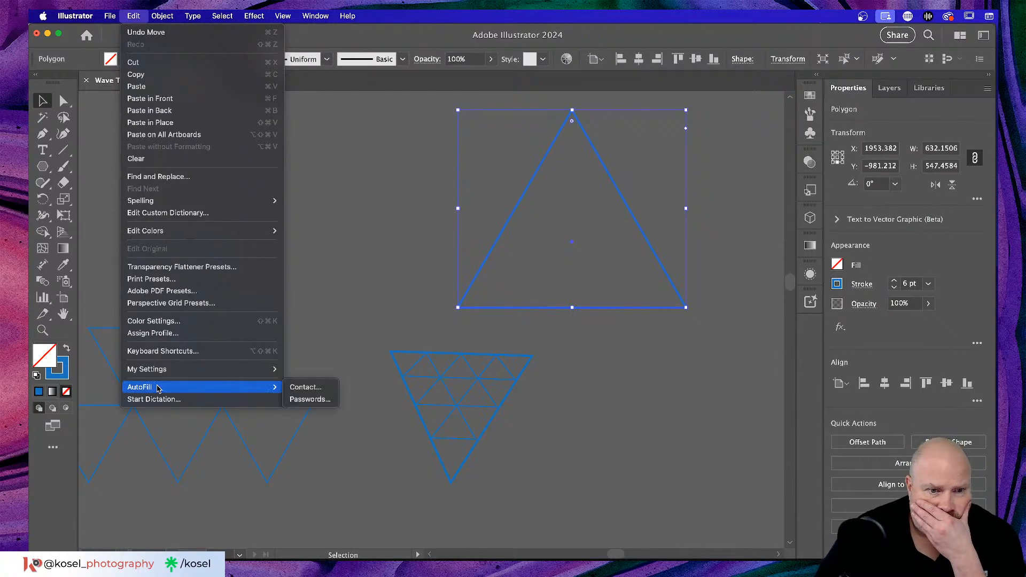
mouse_move(112, 23)
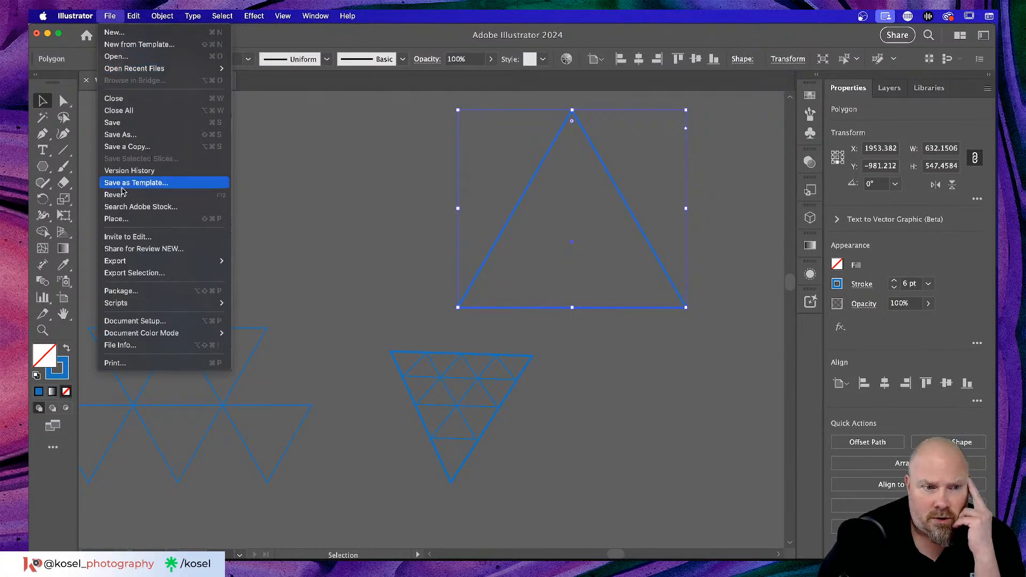
mouse_move(112, 304)
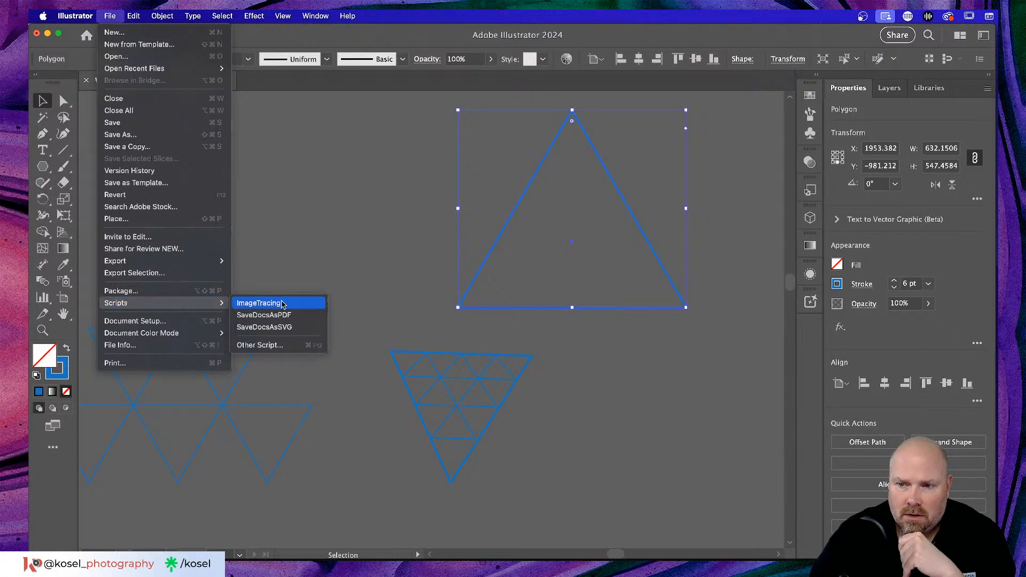
click(352, 235)
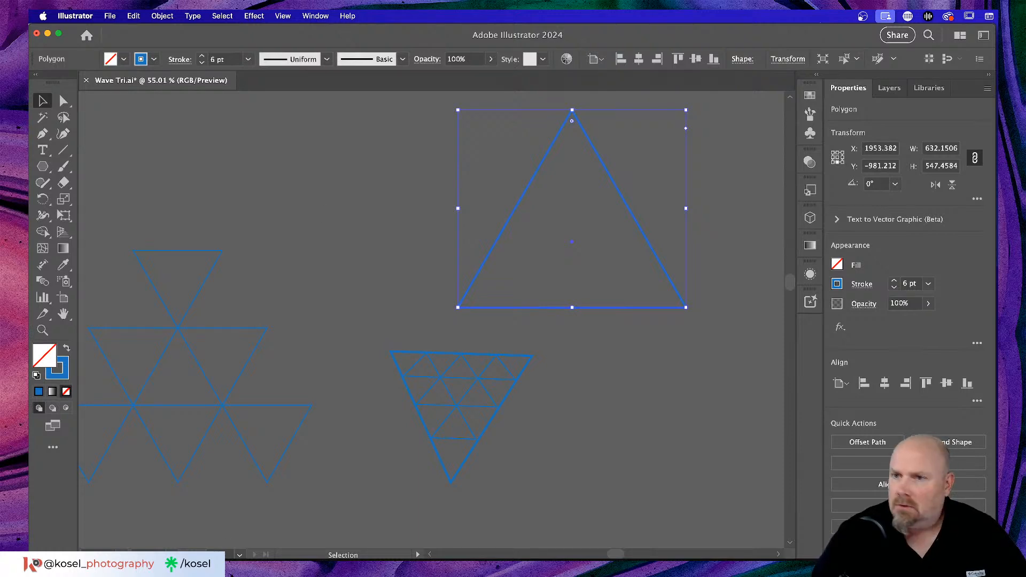
key(super+Tab)
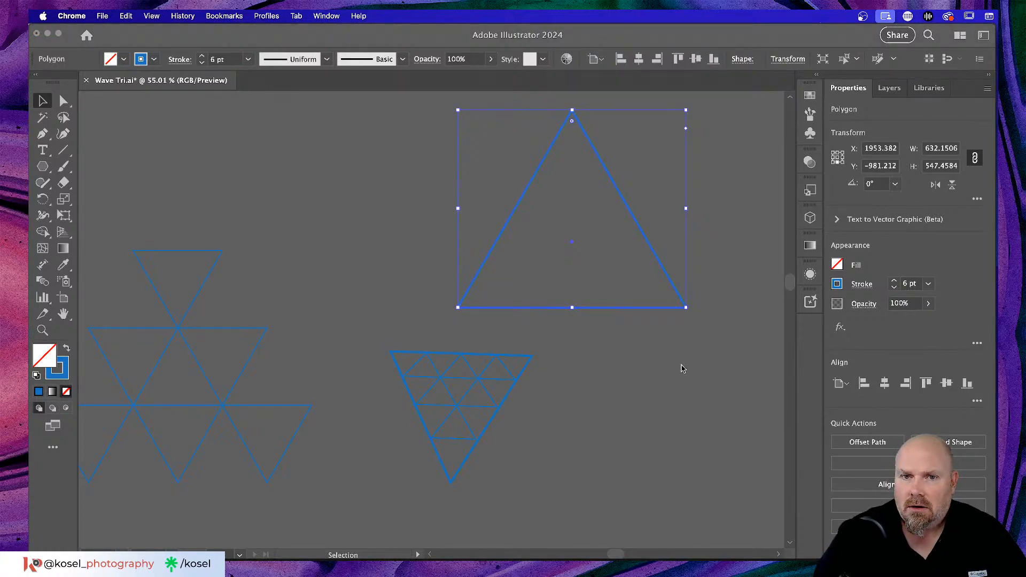
key(super+Tab)
key(super+Tab)
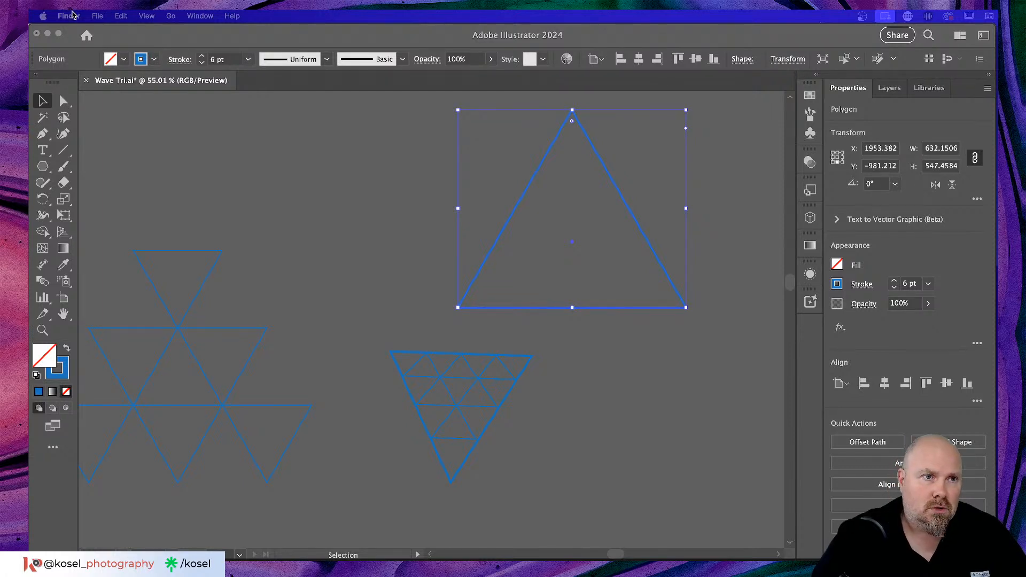
click(158, 43)
- Run the Circle Fill script from a script file on the selected upright triangle
click(75, 15)
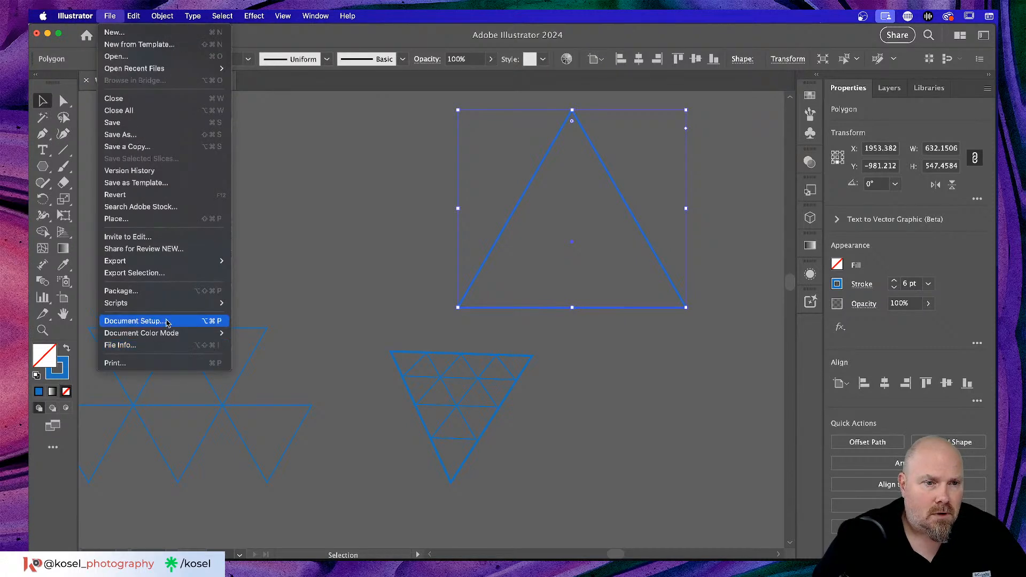
mouse_move(170, 307)
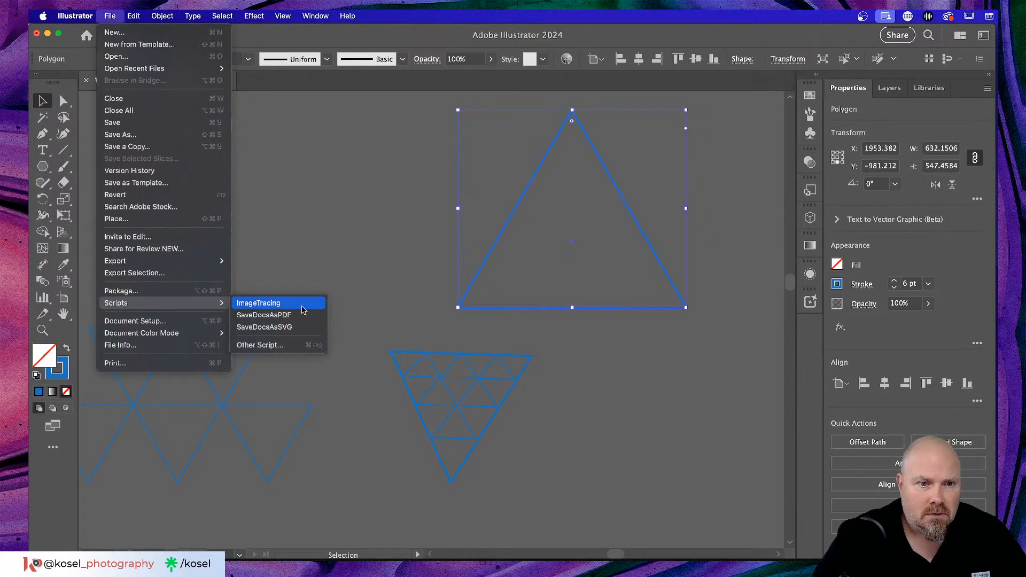
click(267, 346)
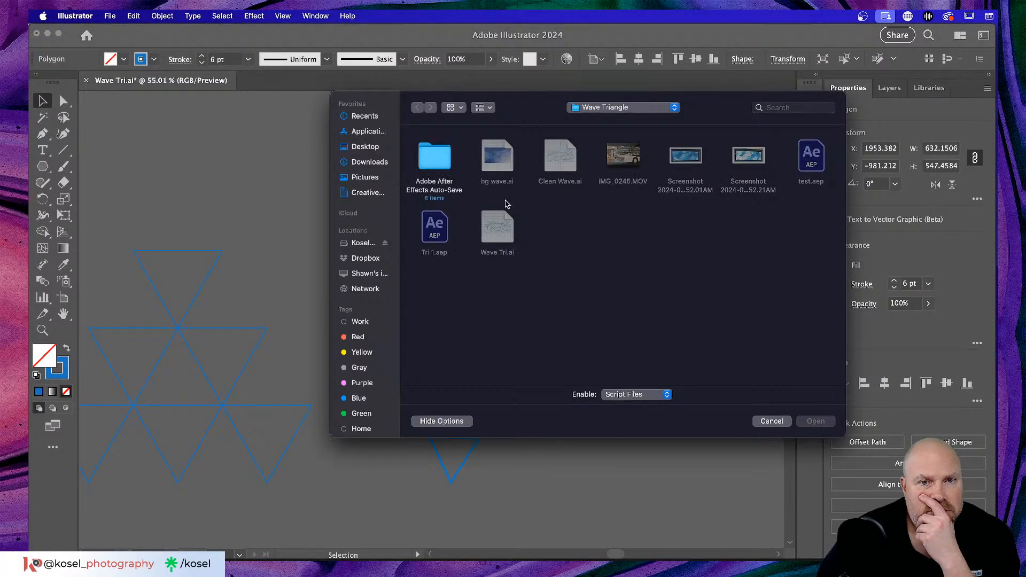
drag(546, 105, 994, 161)
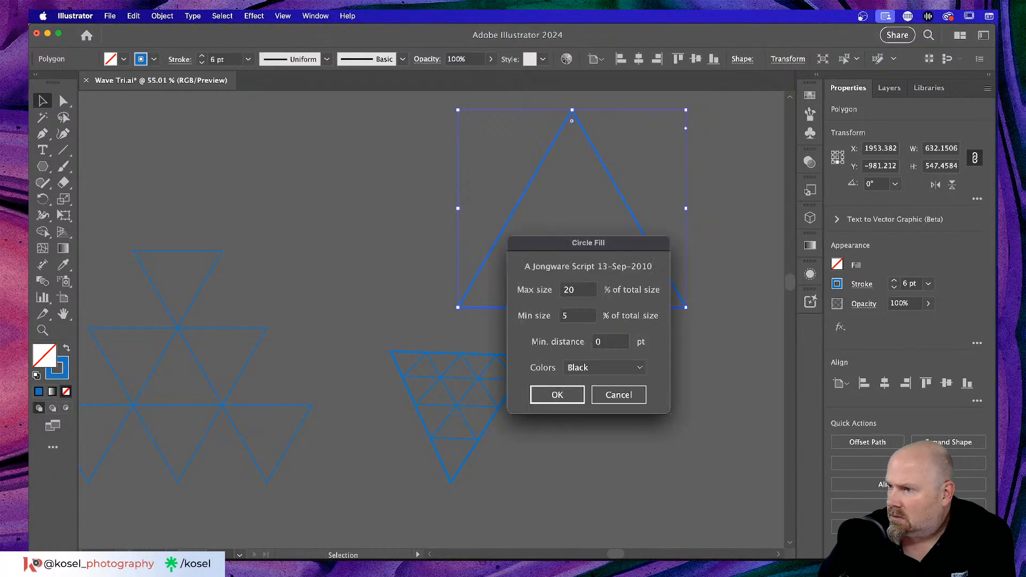
- Fill the triangle with circles of 10% maximum size in the [Brights] colors, then deselect everything
drag(639, 239, 365, 144)
double_click(303, 196)
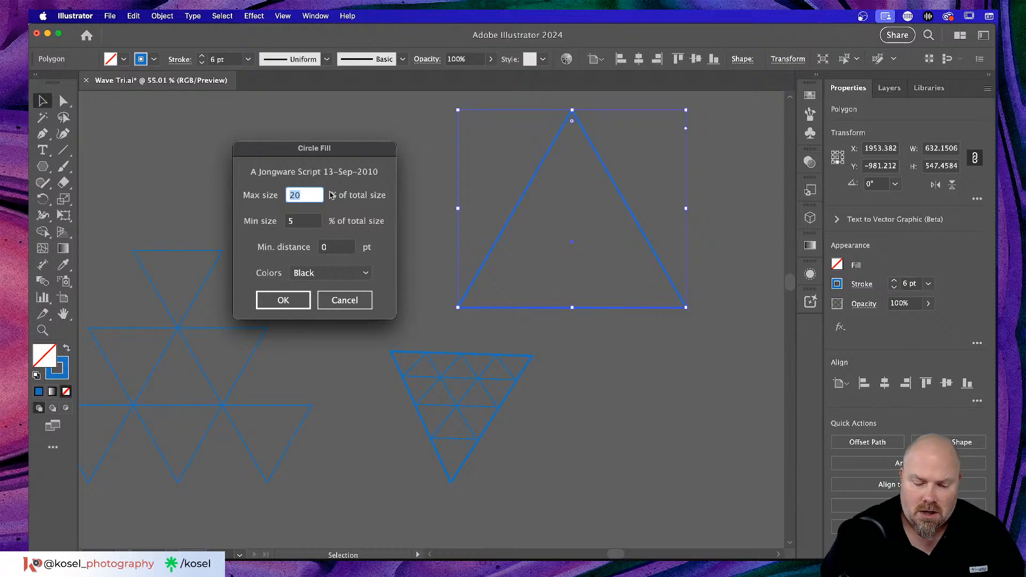
text(10)
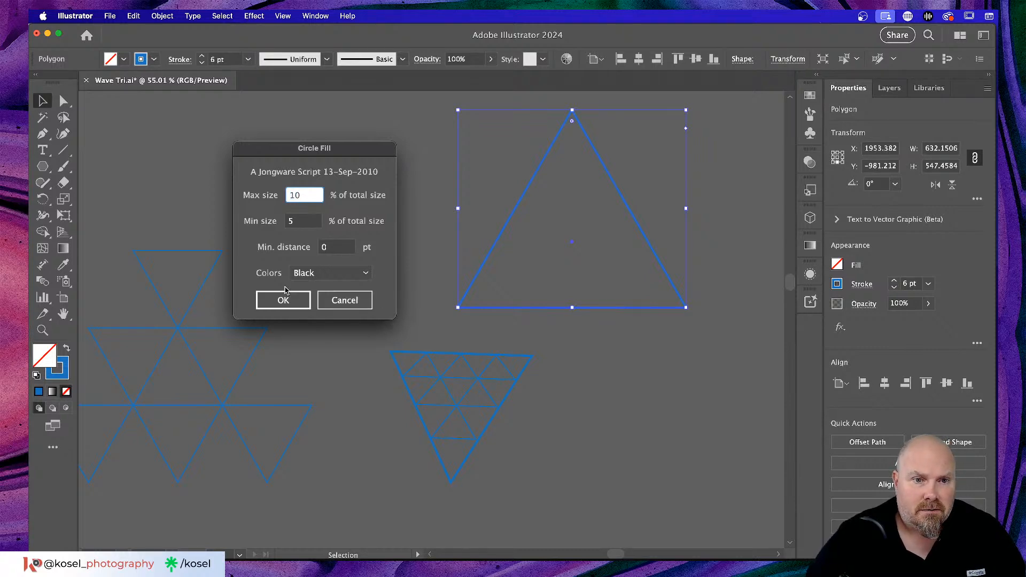
click(308, 275)
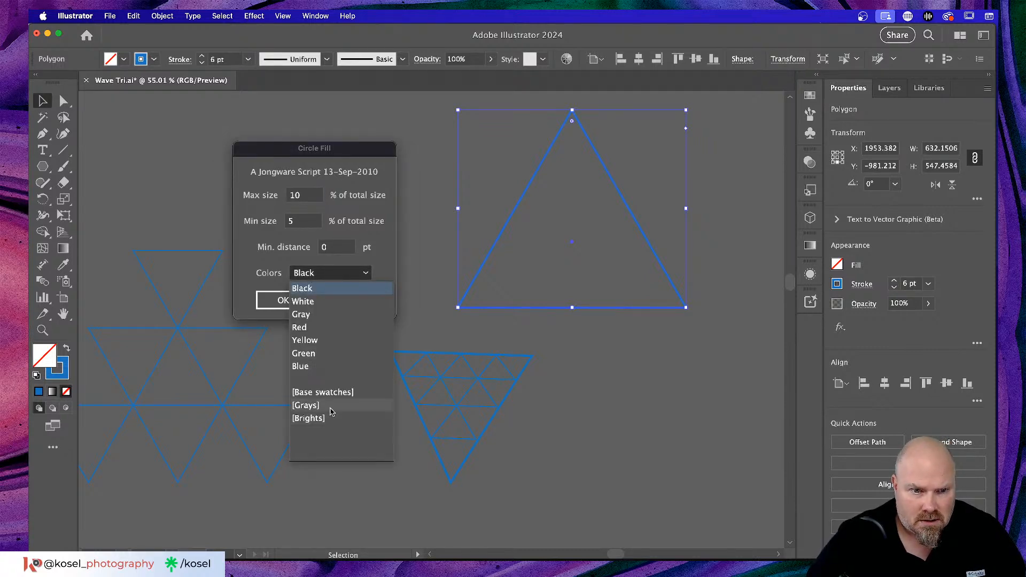
click(315, 417)
click(283, 300)
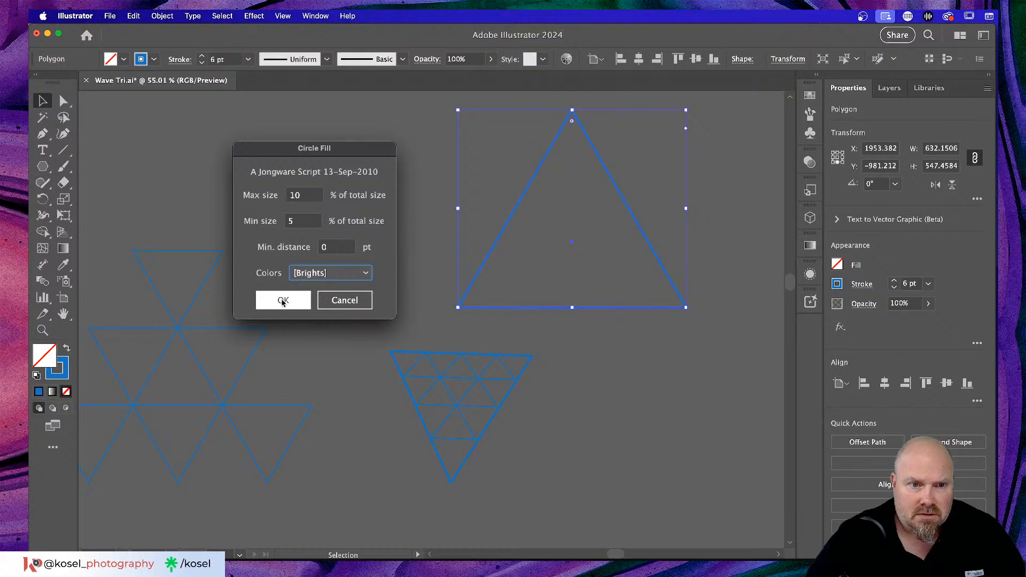
click(678, 372)
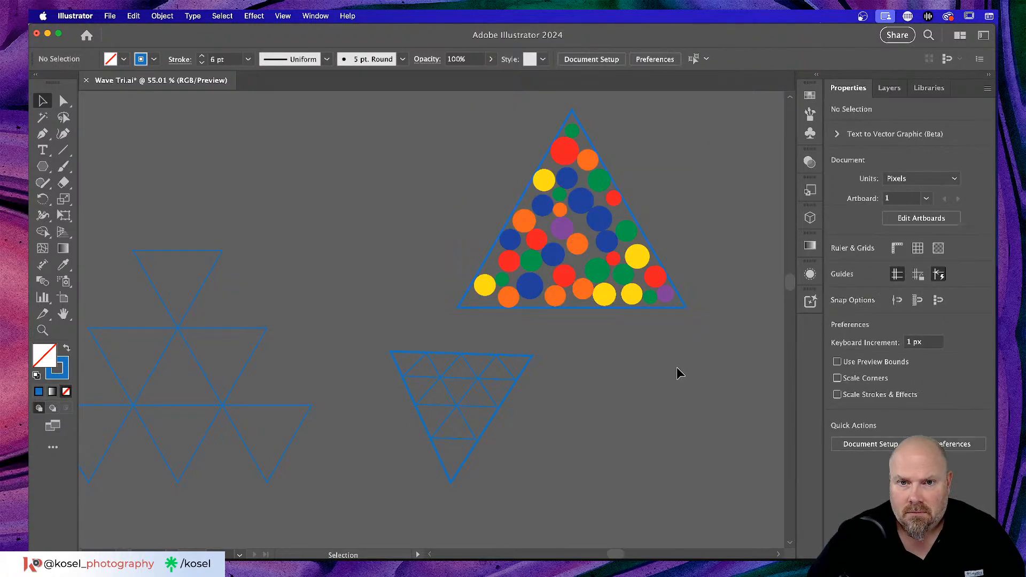
- Move the top corner of the circle-filled triangle's outline up and to the right, to about X 2278 px, Y -1686 px
scroll(701, 368, right, 5)
scroll(702, 369, up, 3)
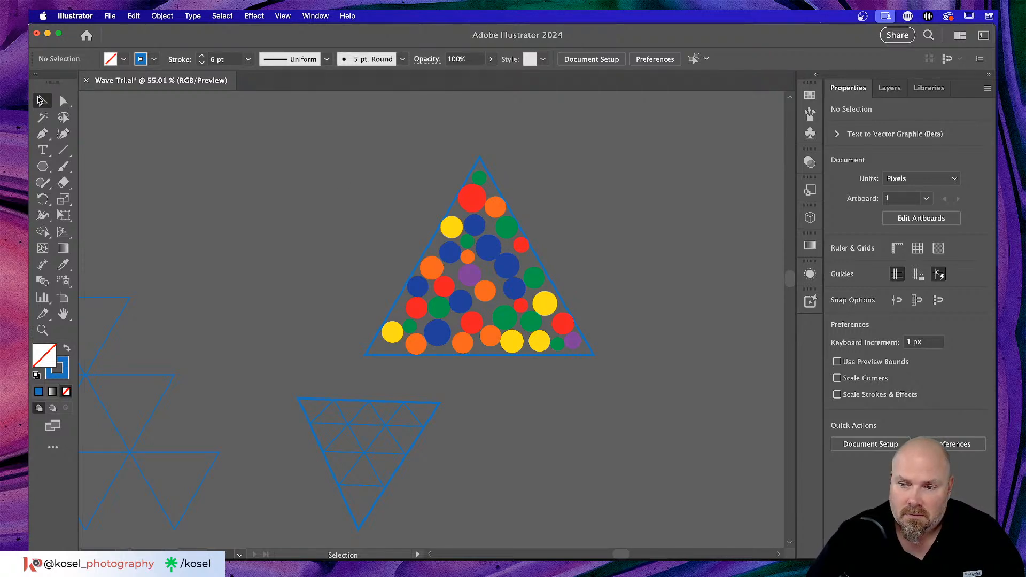
key(super+Tab)
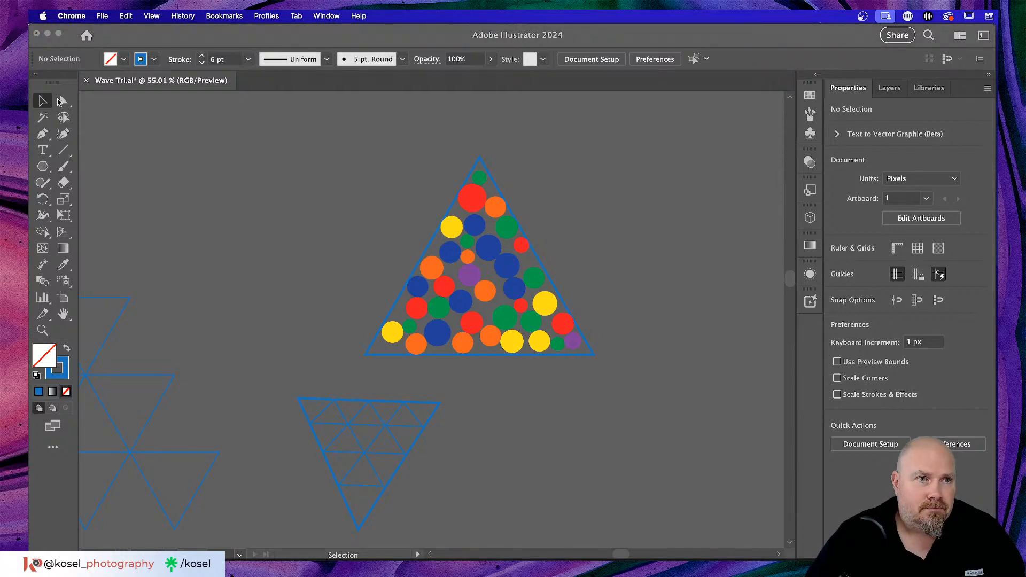
key(super+Tab)
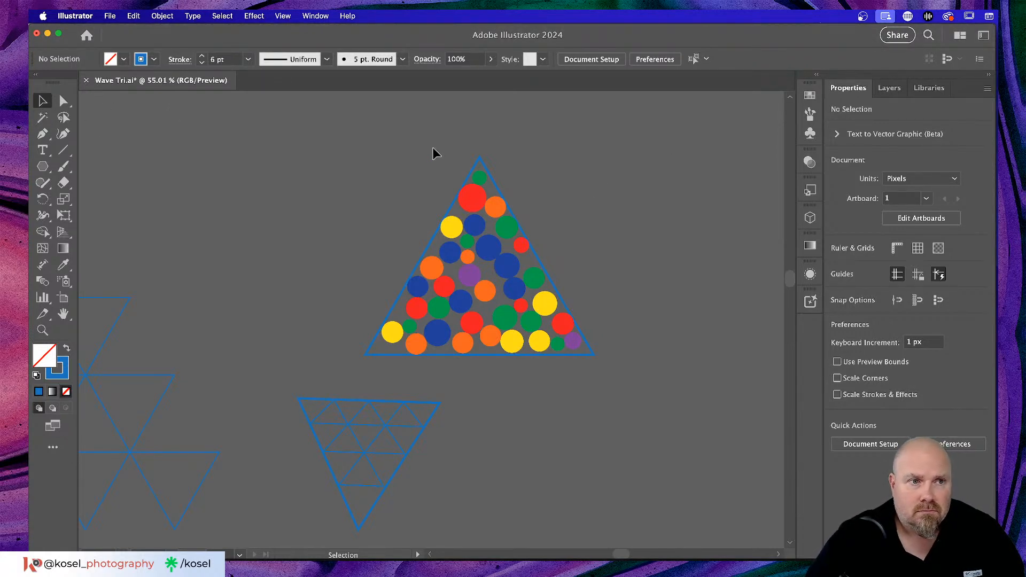
drag(512, 197, 357, 136)
click(63, 100)
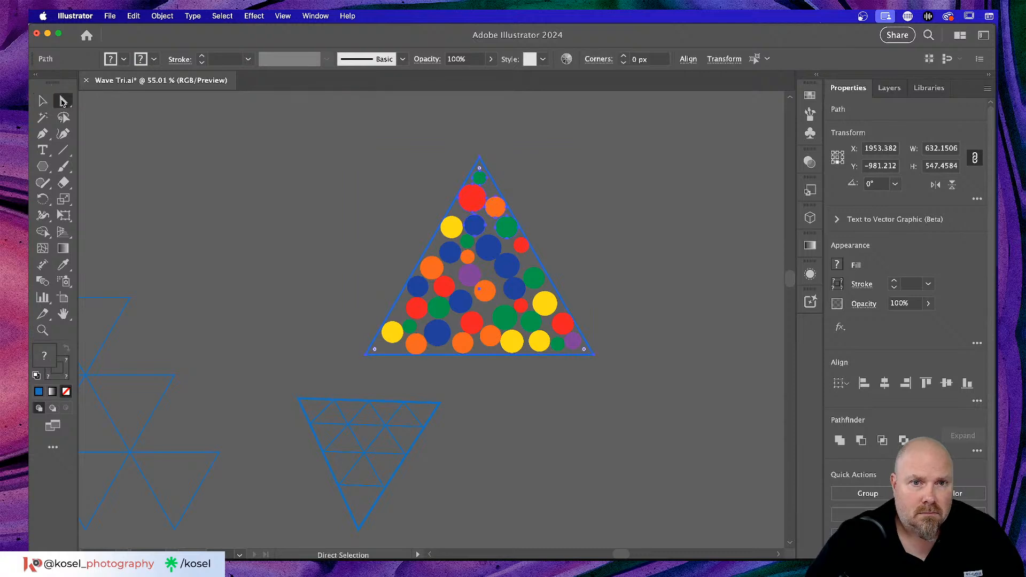
click(481, 158)
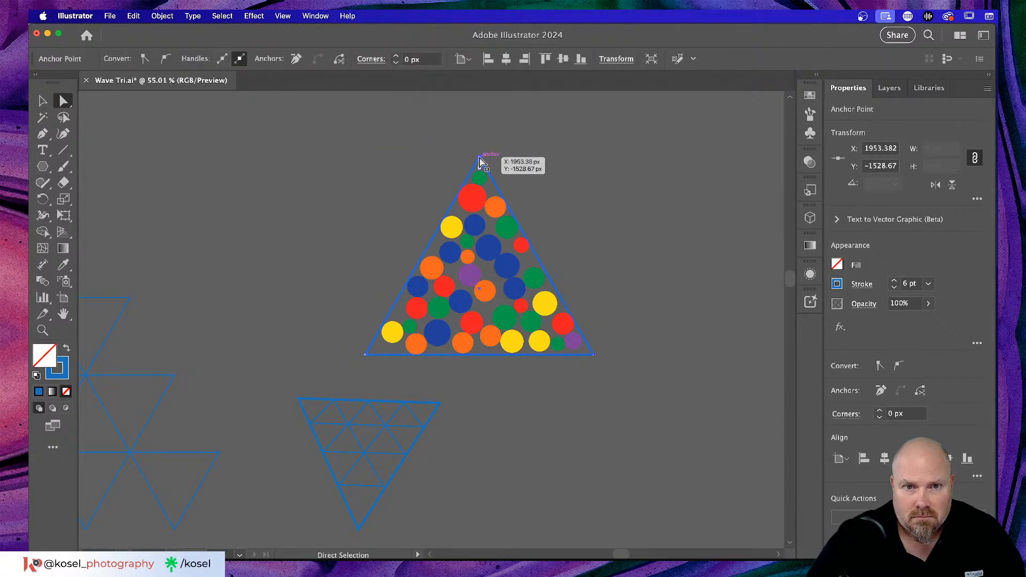
drag(481, 158, 597, 101)
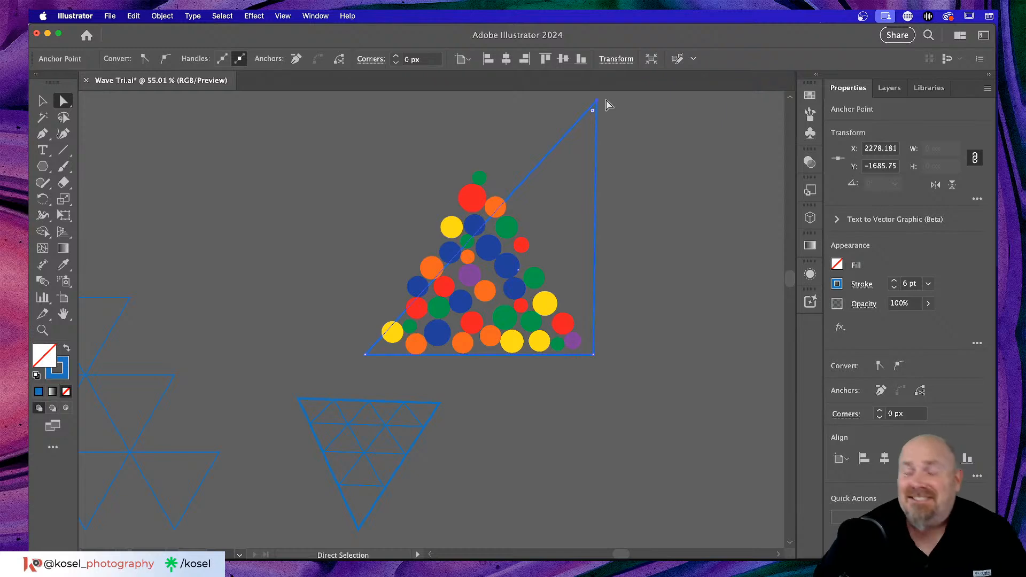
- Switch to the Behance portfolio page in Google Chrome
key(super+Tab)
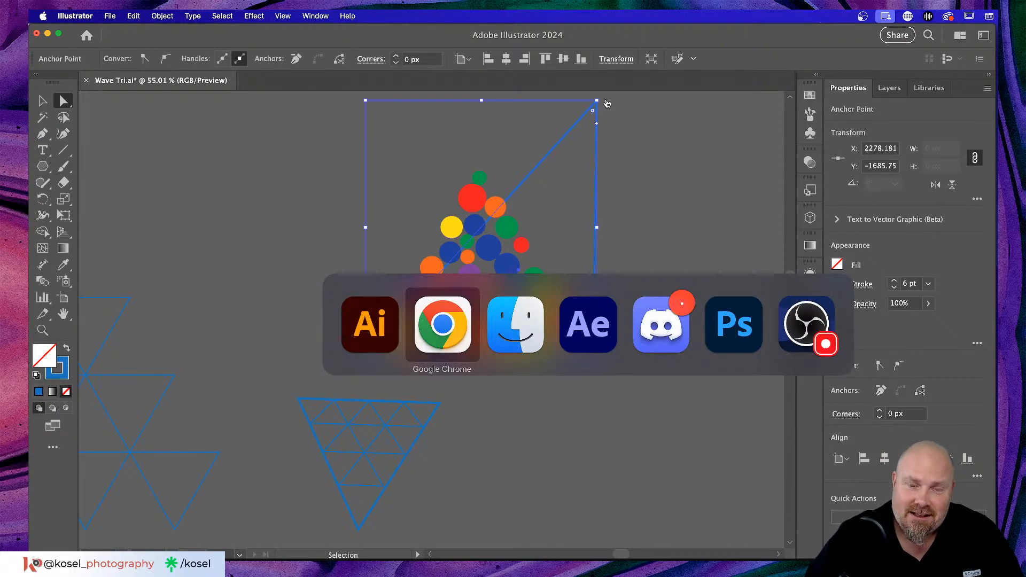
key(super+Tab)
key(super+Tab)
key(super+Tab)
key(super+Tab)
key(super+Tab)
key(super+Tab)
key(super+Tab)
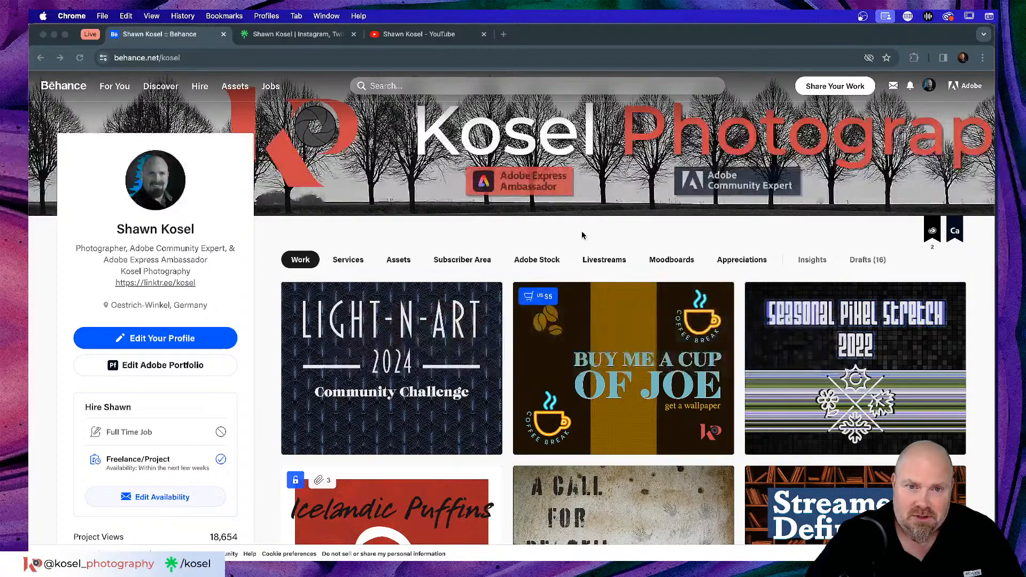
- Find the Apple Logo Exercise project in the portfolio and open it
scroll(546, 254, down, 10)
scroll(546, 255, down, 5)
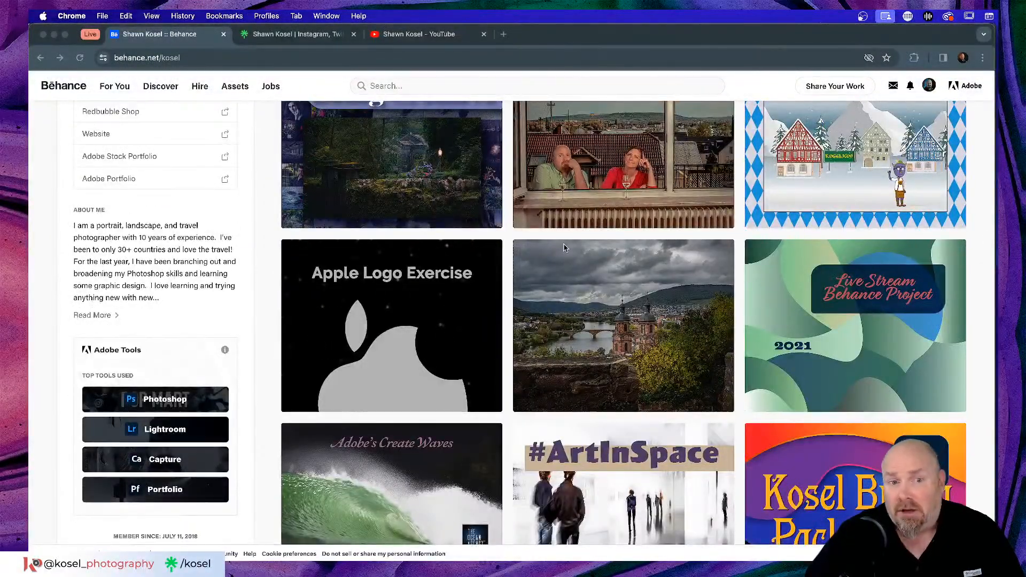
click(387, 306)
click(389, 305)
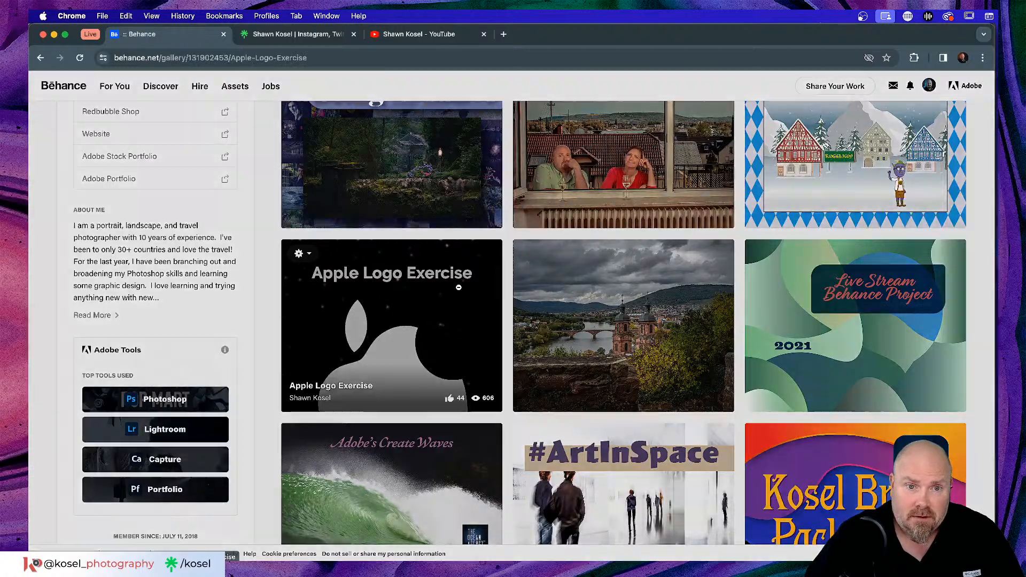
- Look through the project's introduction and its Apple logo variations down to the embedded videos
scroll(599, 207, down, 10)
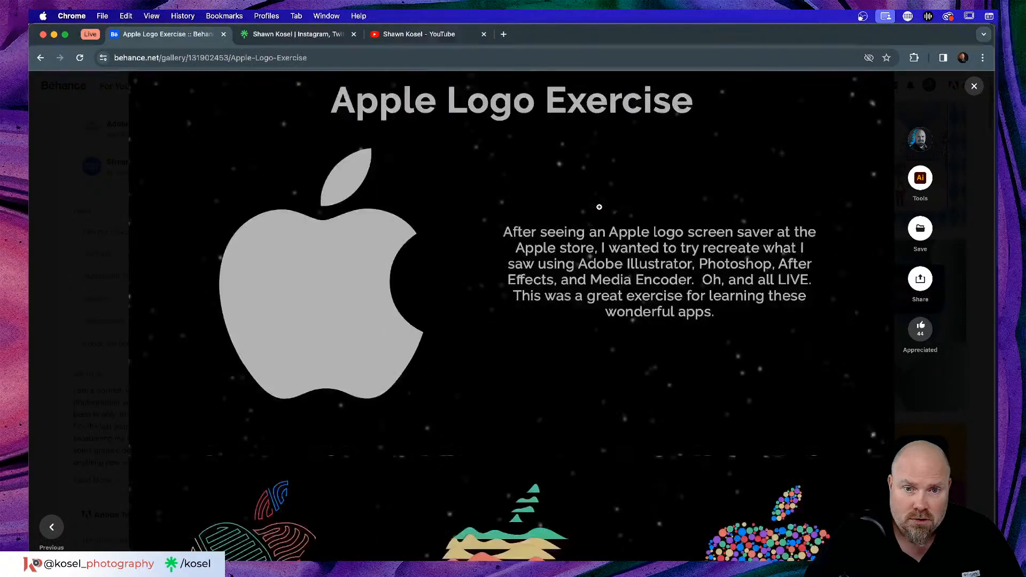
scroll(715, 184, up, 2)
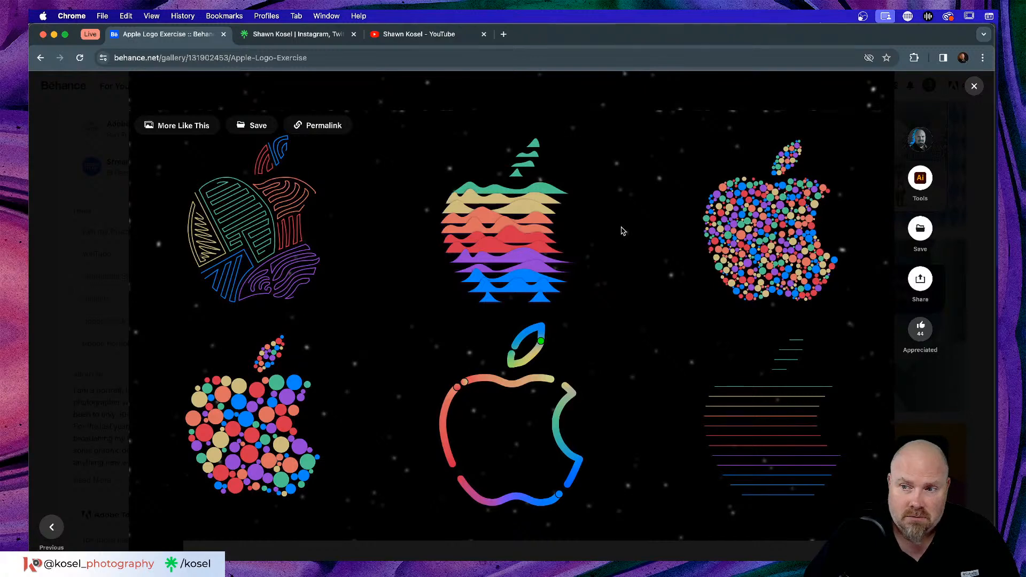
scroll(621, 229, down, 6)
scroll(621, 230, up, 2)
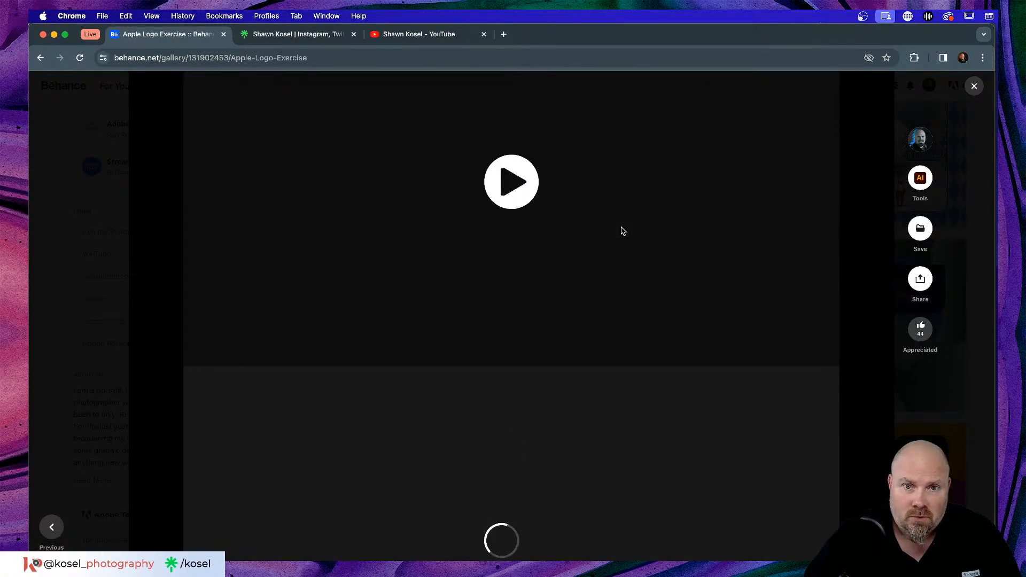
- Play the project's embedded logo animation videos one after the other
click(520, 199)
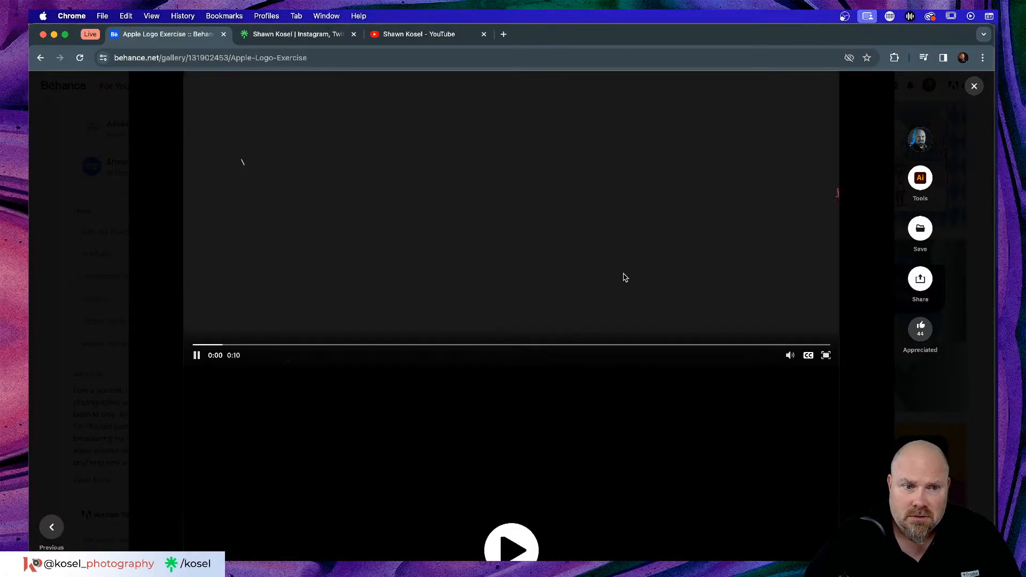
scroll(623, 277, up, 1)
scroll(624, 278, down, 8)
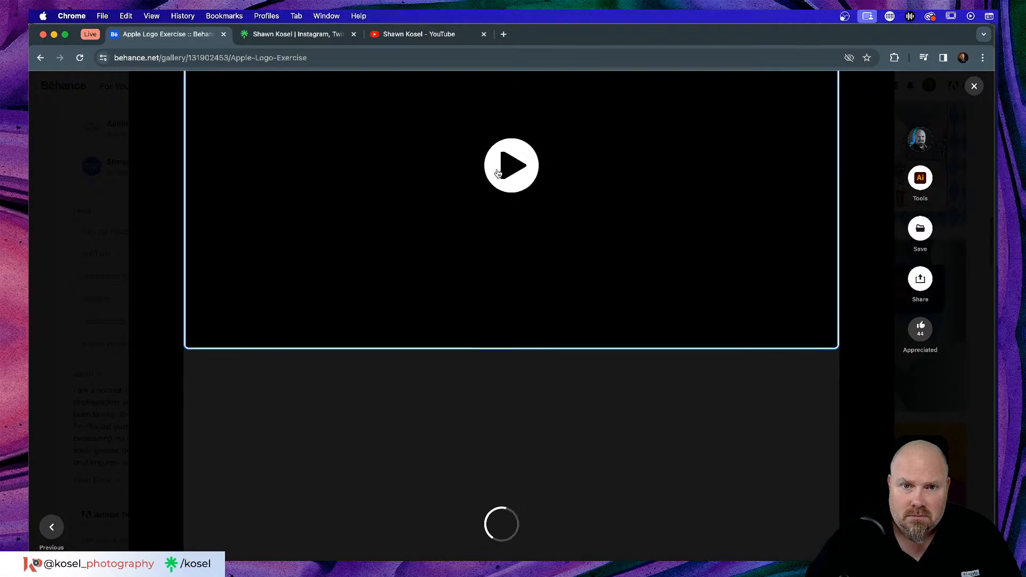
click(630, 257)
scroll(592, 260, down, 5)
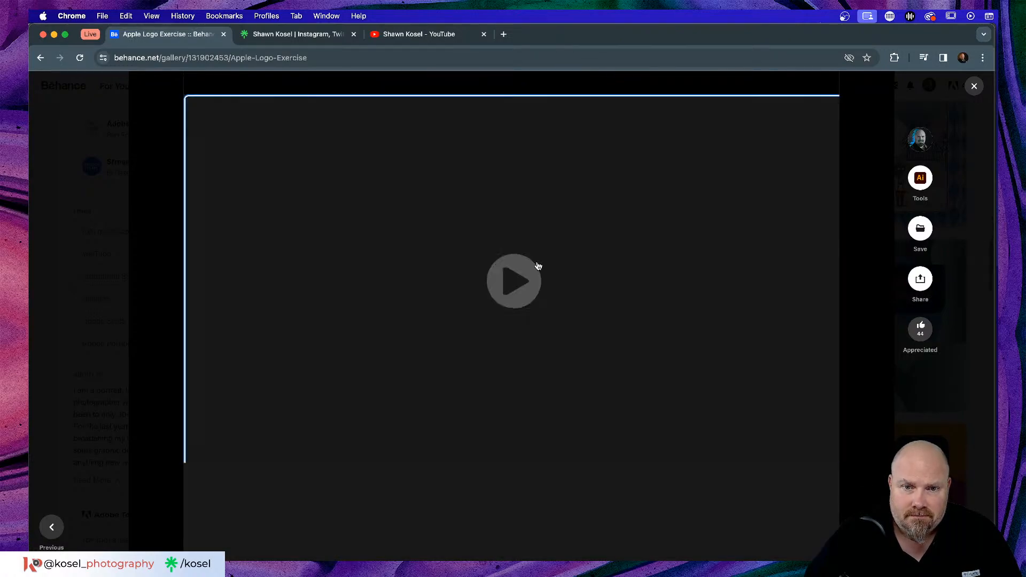
click(490, 275)
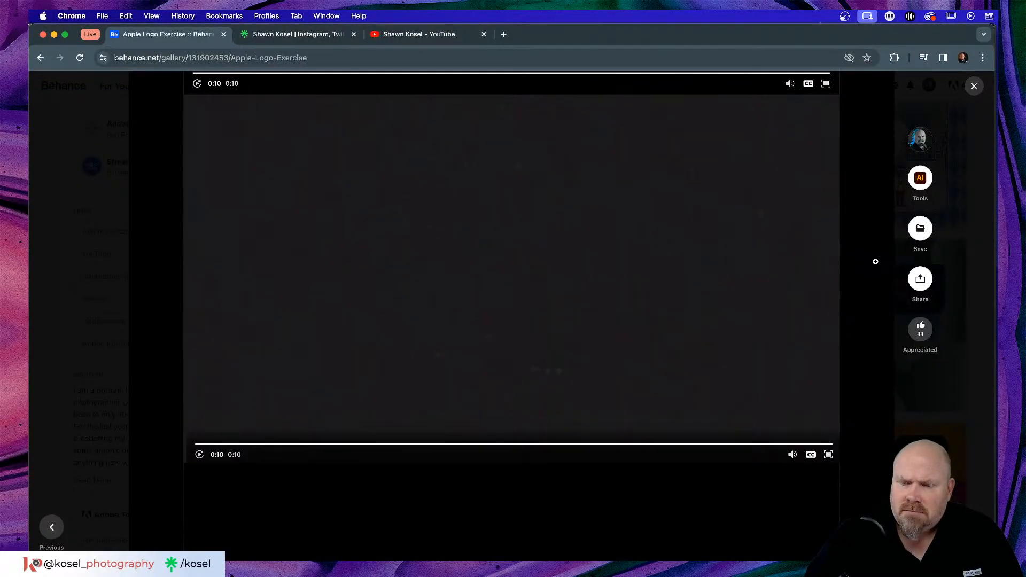
- Replay the second logo animation, close the project and return to the beginning of the portfolio page
scroll(560, 264, up, 1)
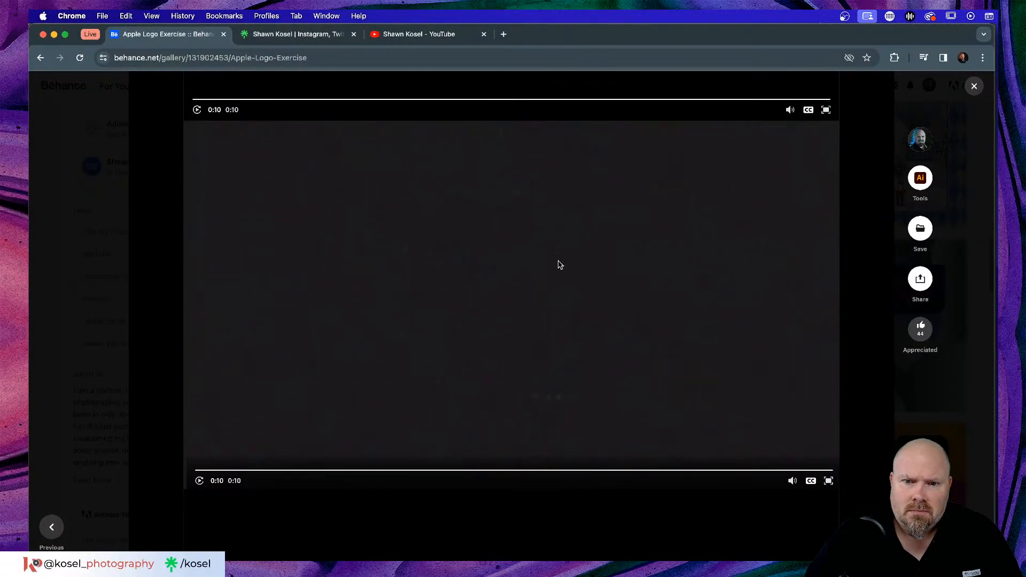
click(199, 480)
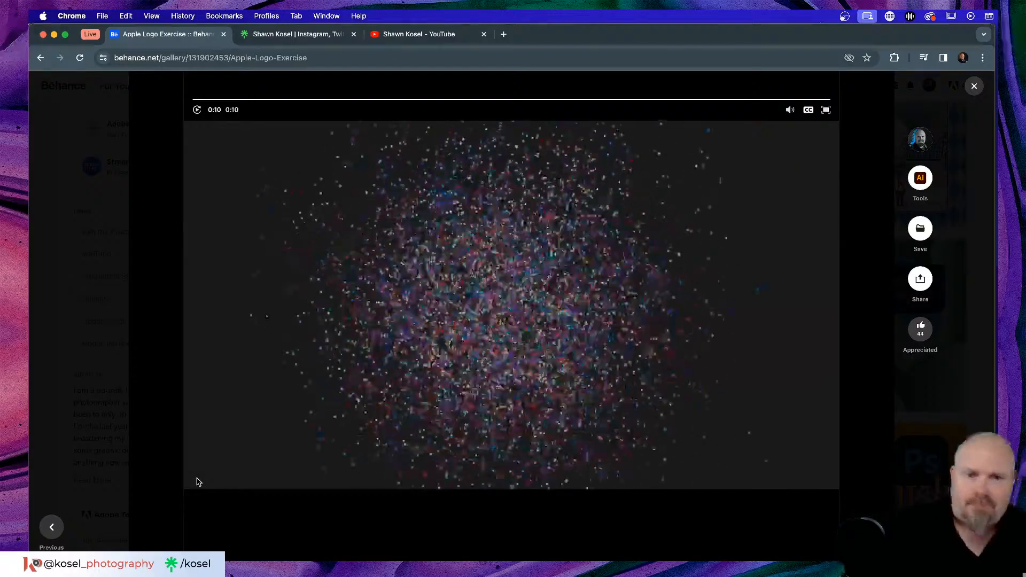
click(64, 284)
scroll(526, 246, up, 10)
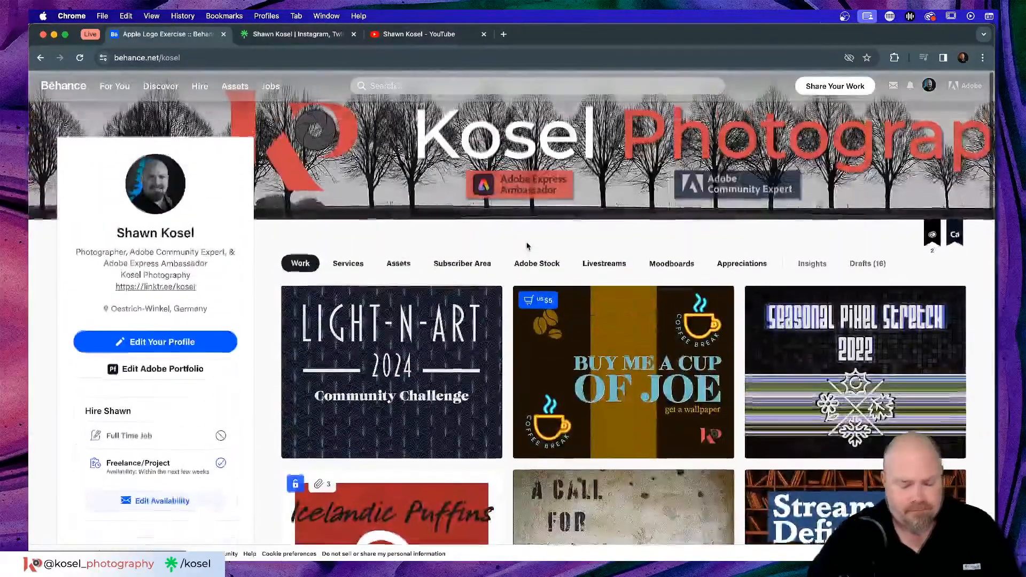
- Switch to Illustrator and delete the large triangle with its coloured circles, including the leftover green circle
key(super+Tab)
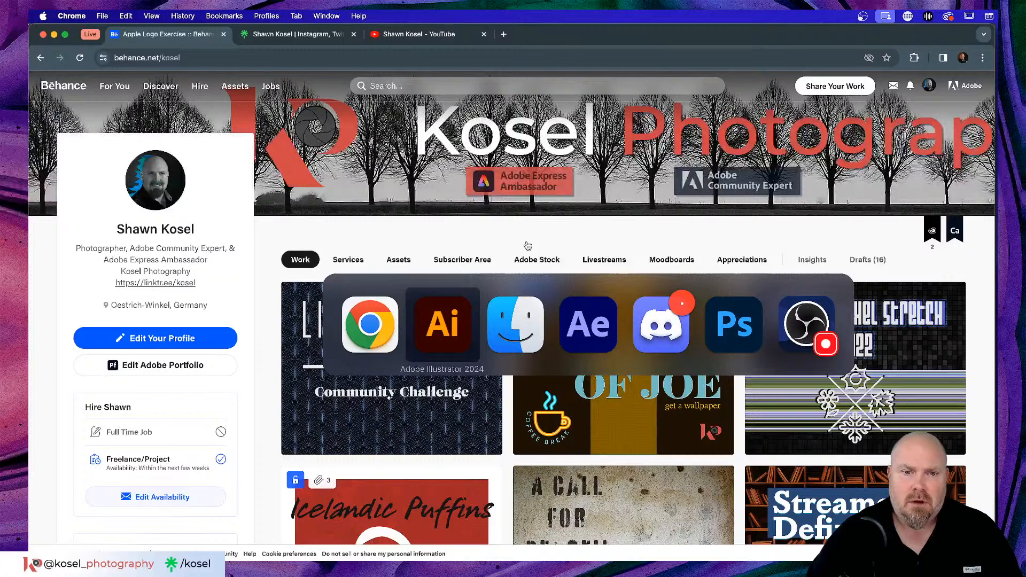
key(super+Tab)
click(643, 251)
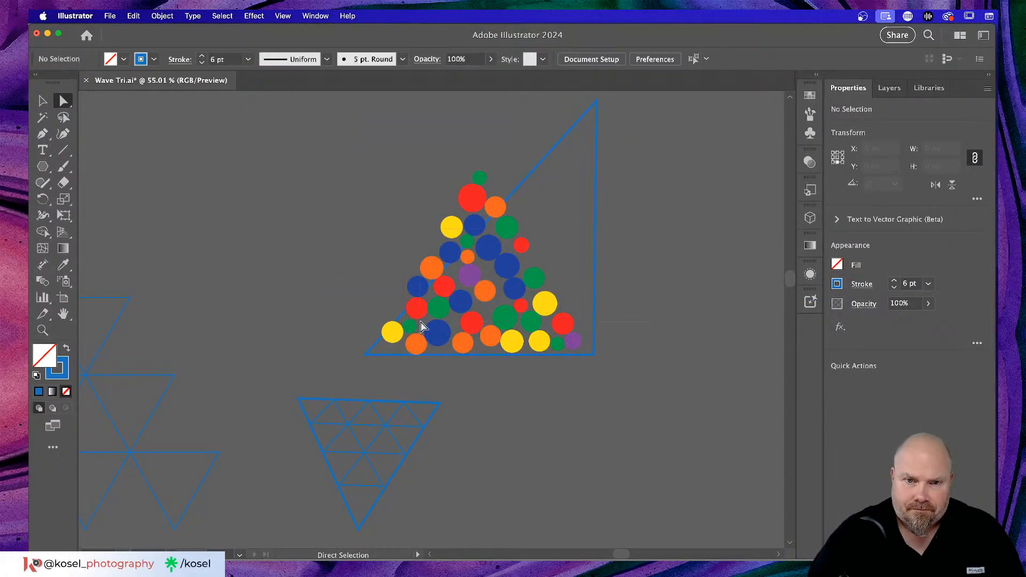
key(super+a)
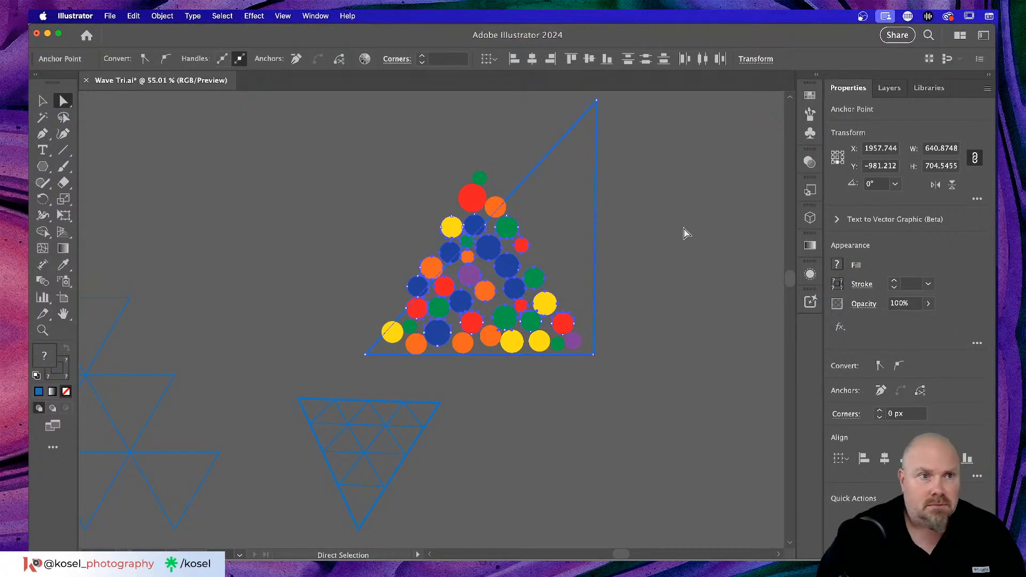
key(v)
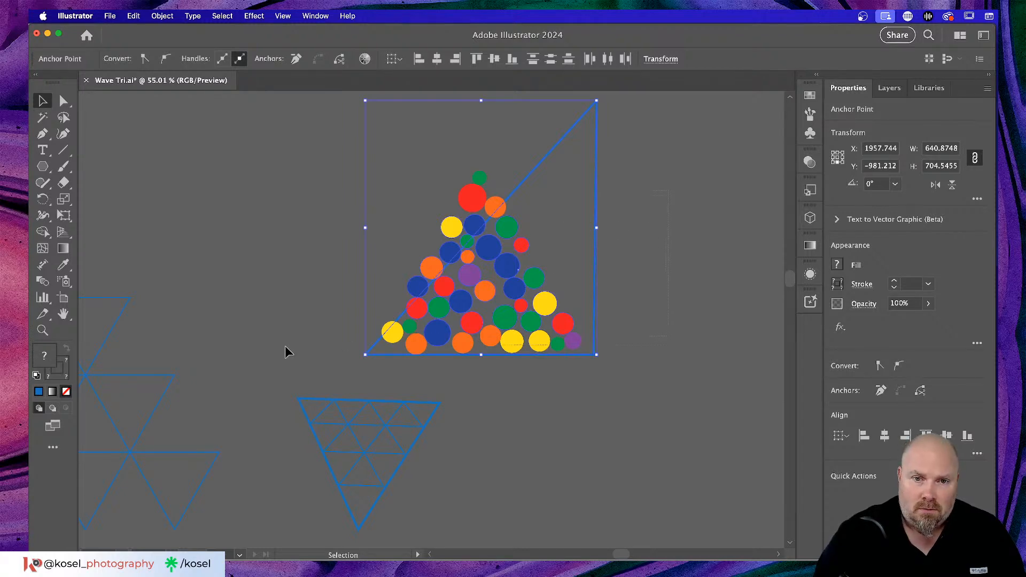
click(272, 356)
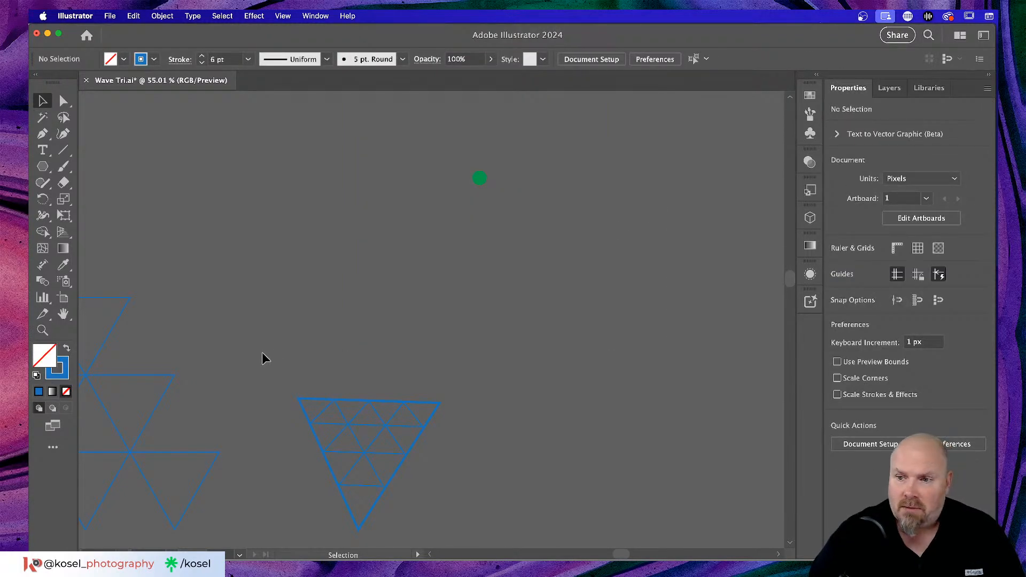
drag(618, 165, 412, 235)
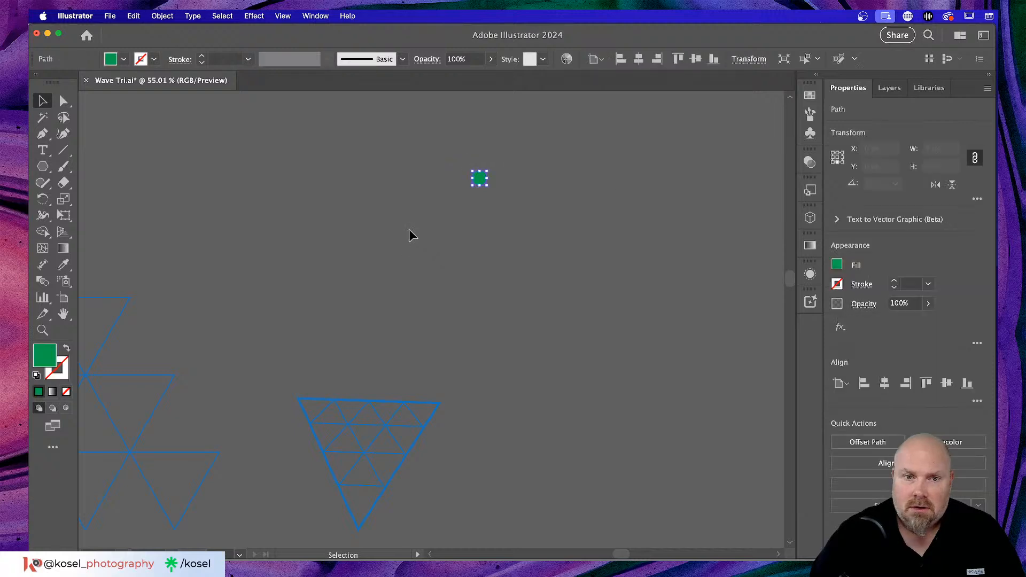
key(Delete)
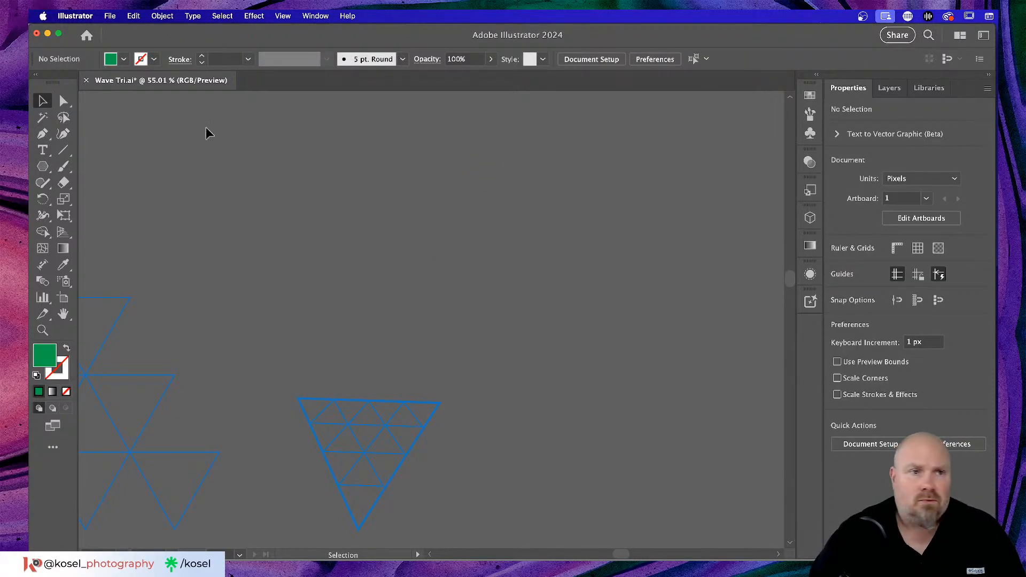
click(106, 17)
mouse_move(81, 18)
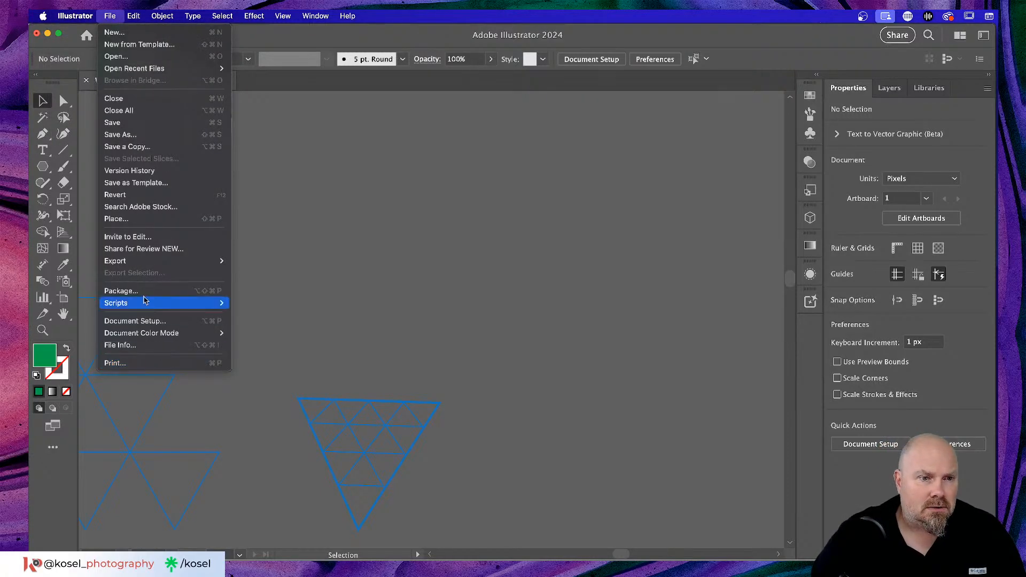
mouse_move(148, 305)
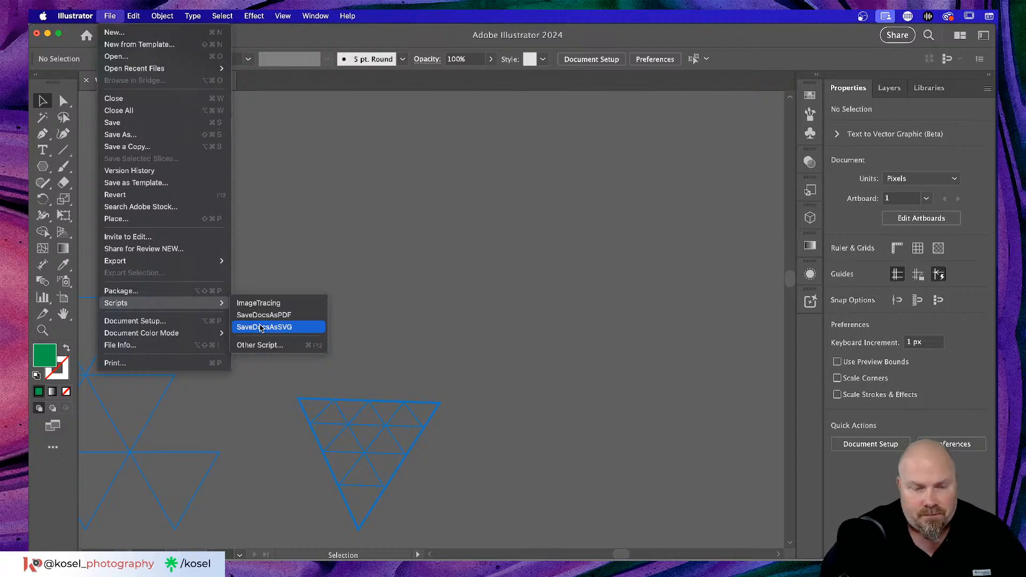
click(262, 327)
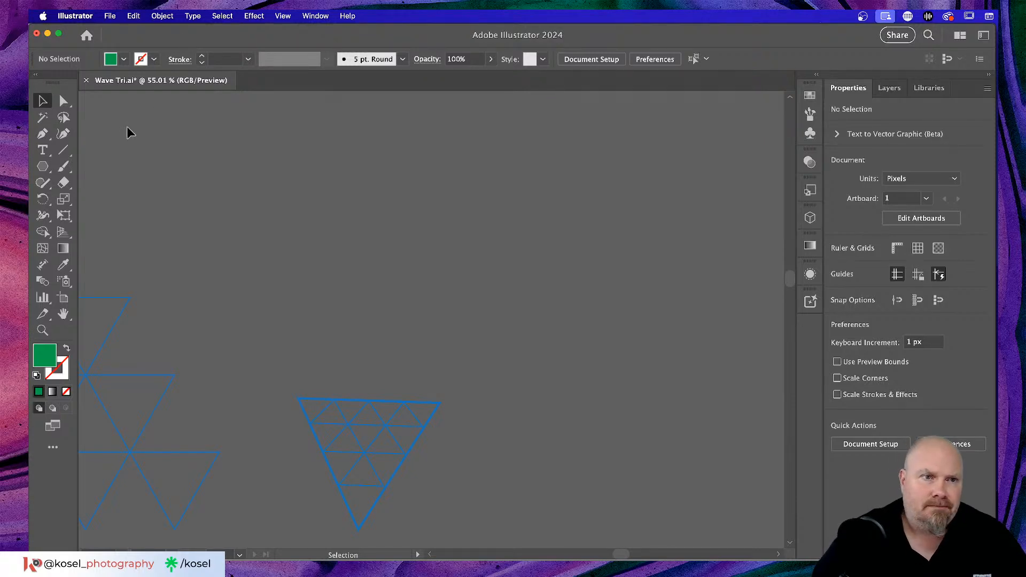
- Close the Wave Tri document and quit Illustrator
click(86, 80)
click(517, 324)
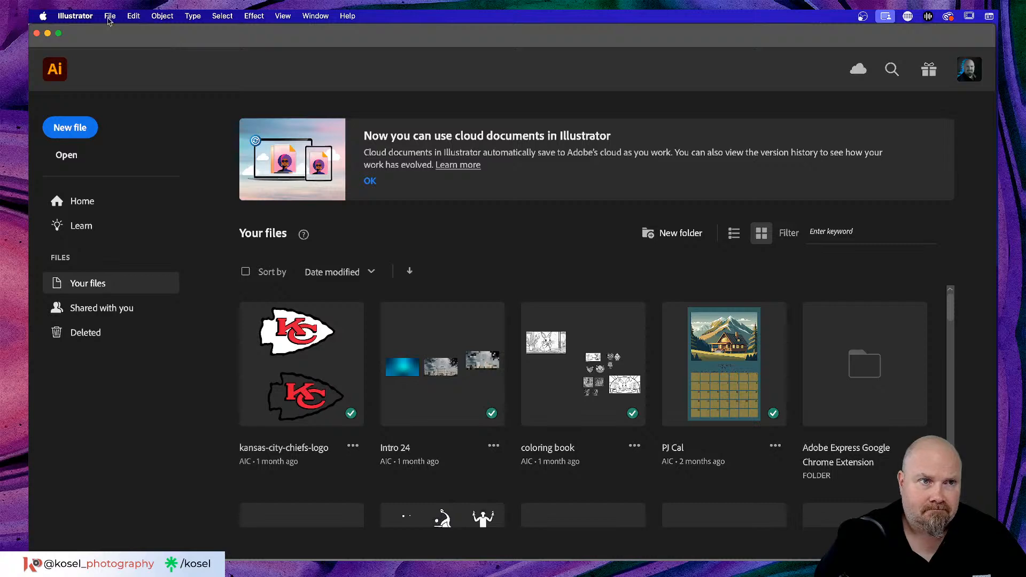
click(75, 16)
click(127, 131)
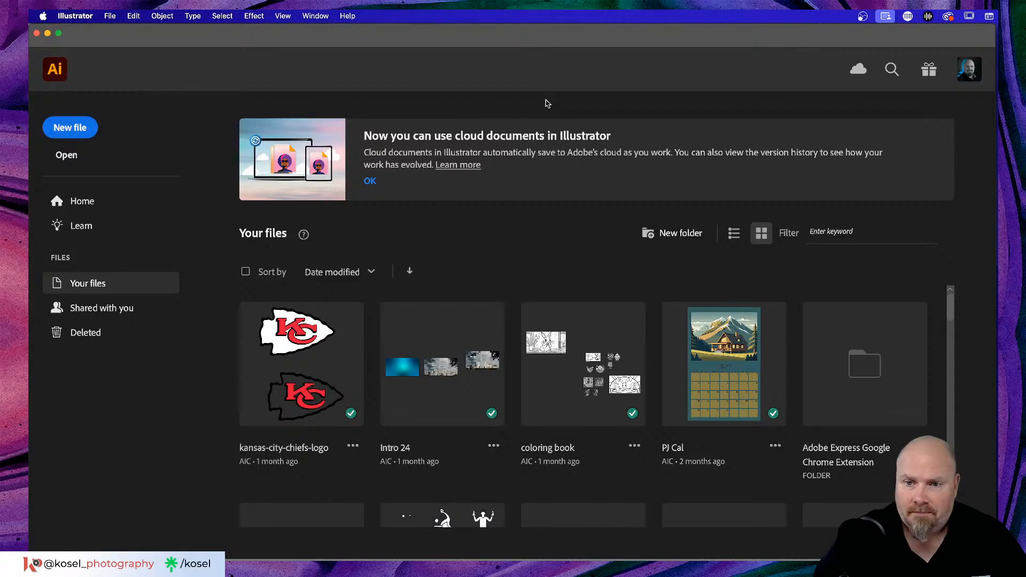
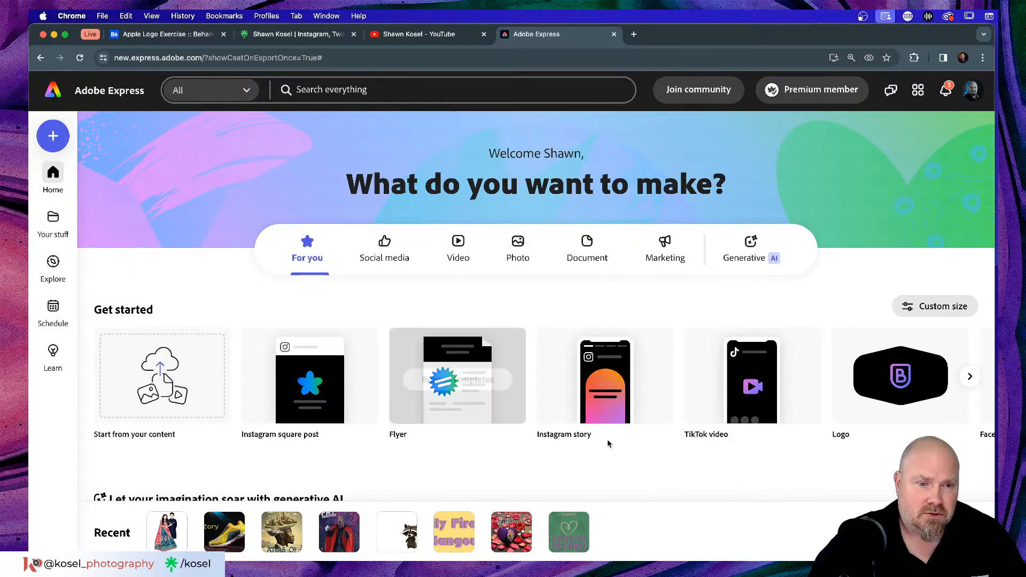
- Find the Text to template generator on the Adobe Express home page and open it
scroll(561, 319, down, 5)
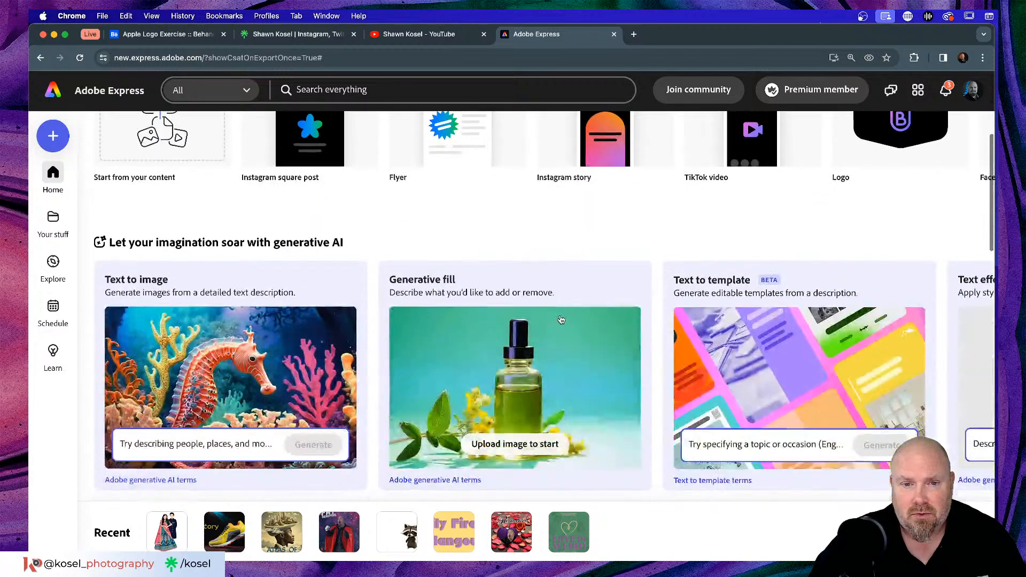
scroll(535, 315, down, 3)
scroll(495, 310, up, 1)
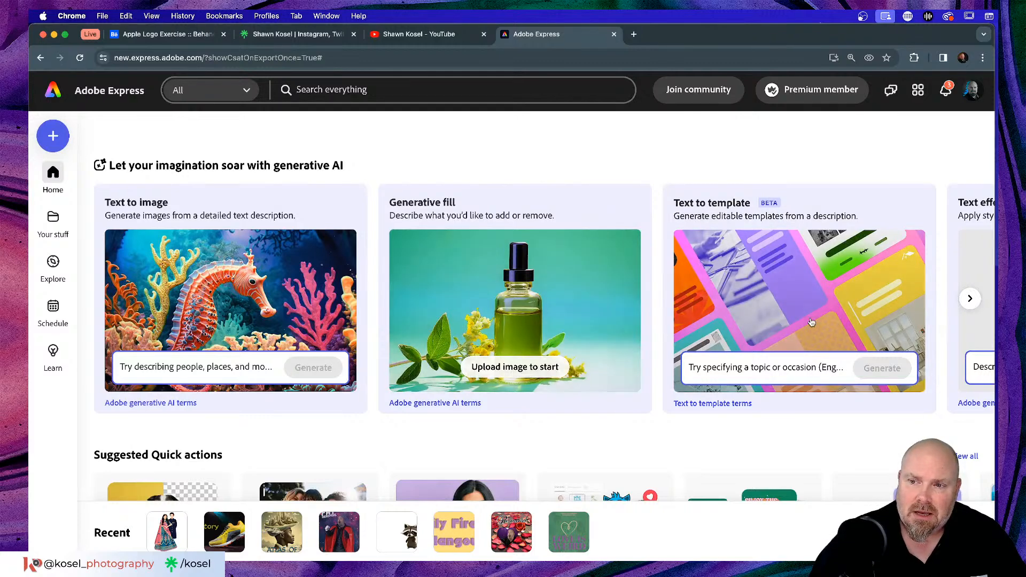
click(794, 253)
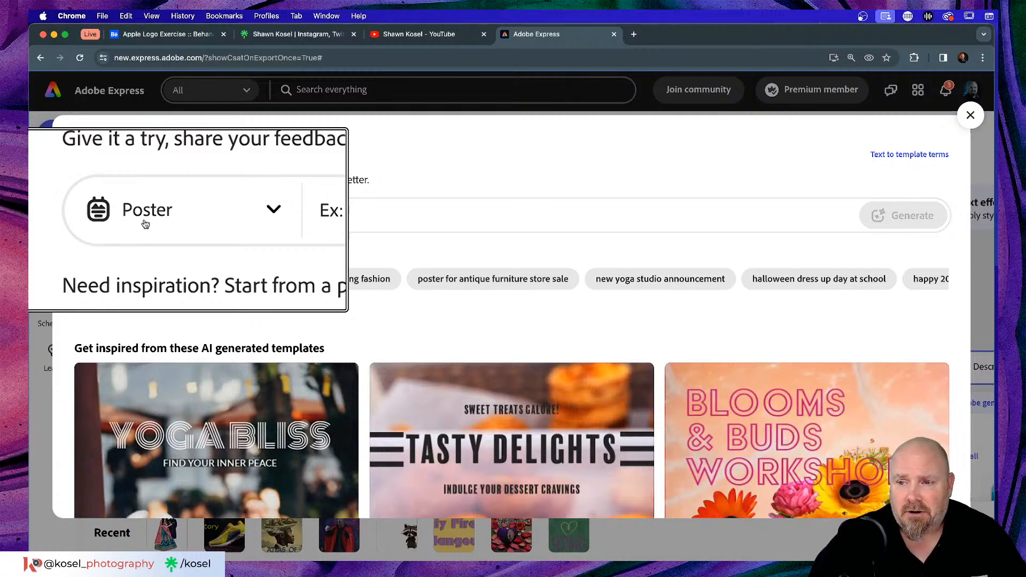
- Generate poster templates from the prompt "celebrating failure"
click(365, 216)
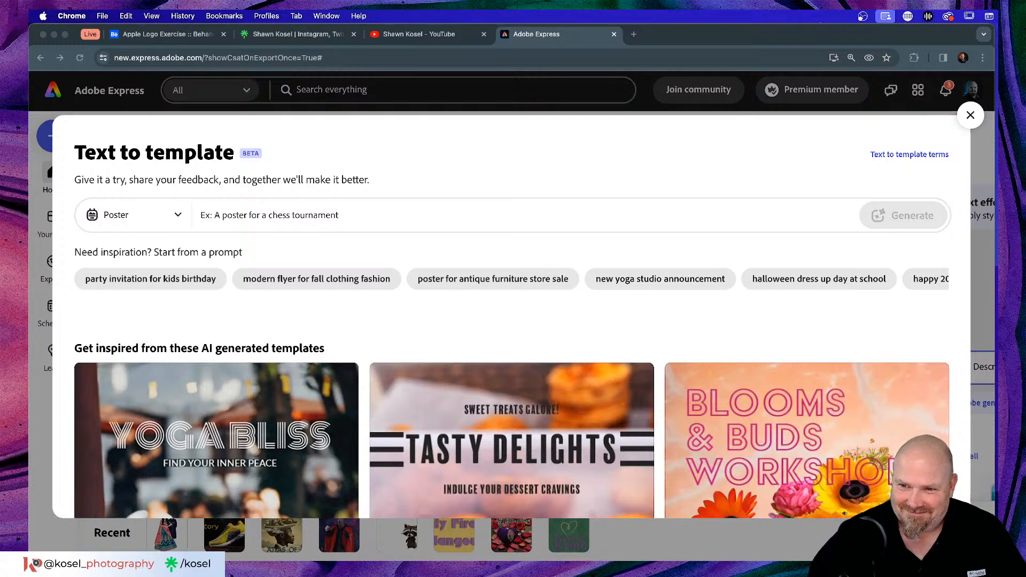
click(247, 216)
text(celebrating failure)
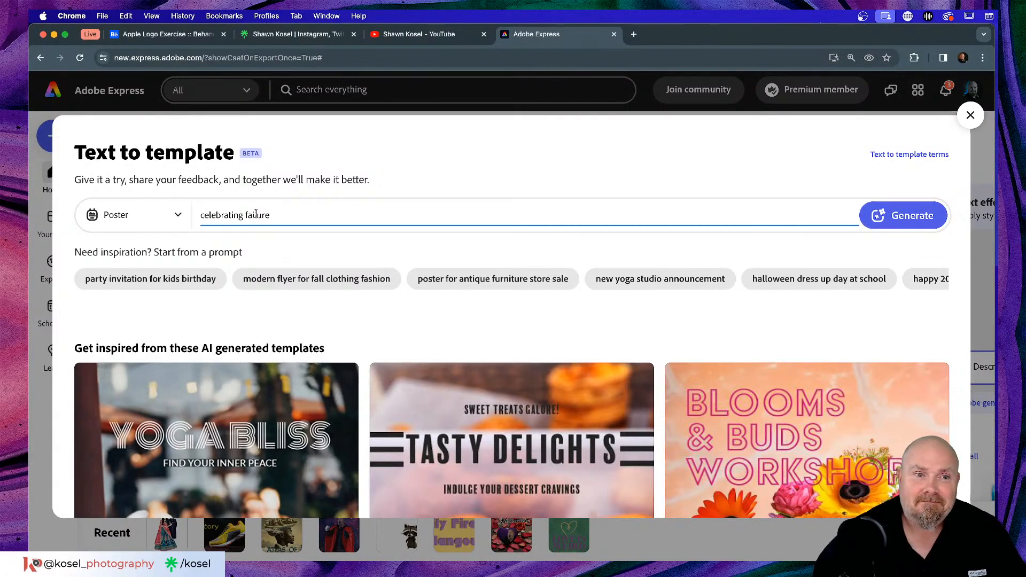
click(890, 216)
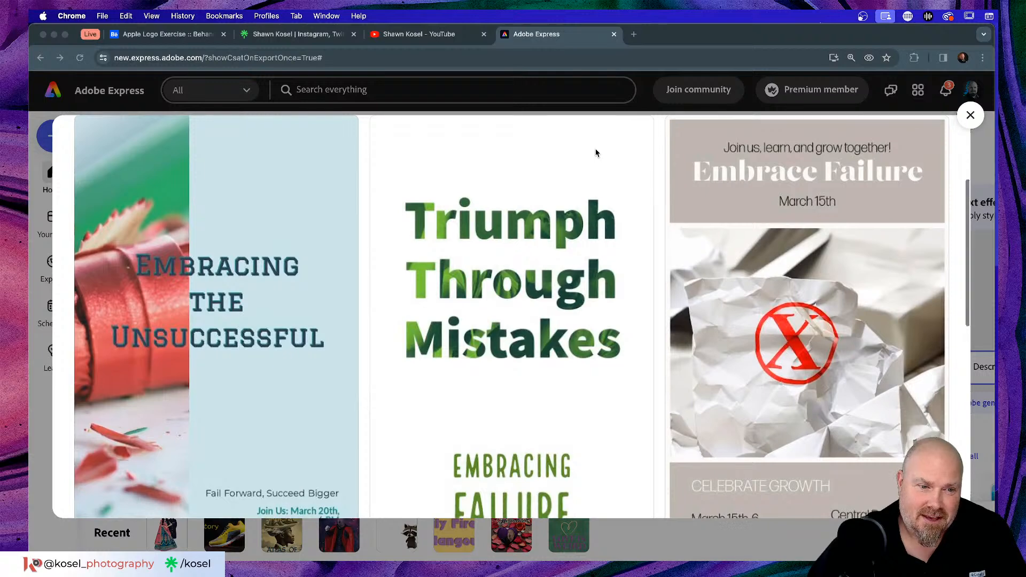
- Look through all the generated poster templates, comparing their headlines, images and layouts down to the end of the results
scroll(596, 152, down, 1)
scroll(407, 270, up, 1)
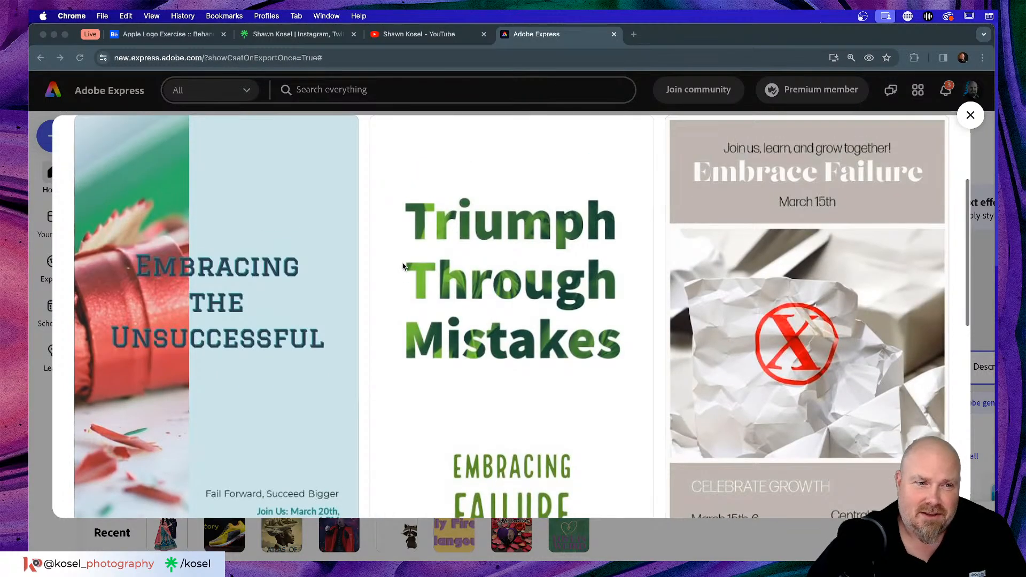
scroll(325, 260, down, 2)
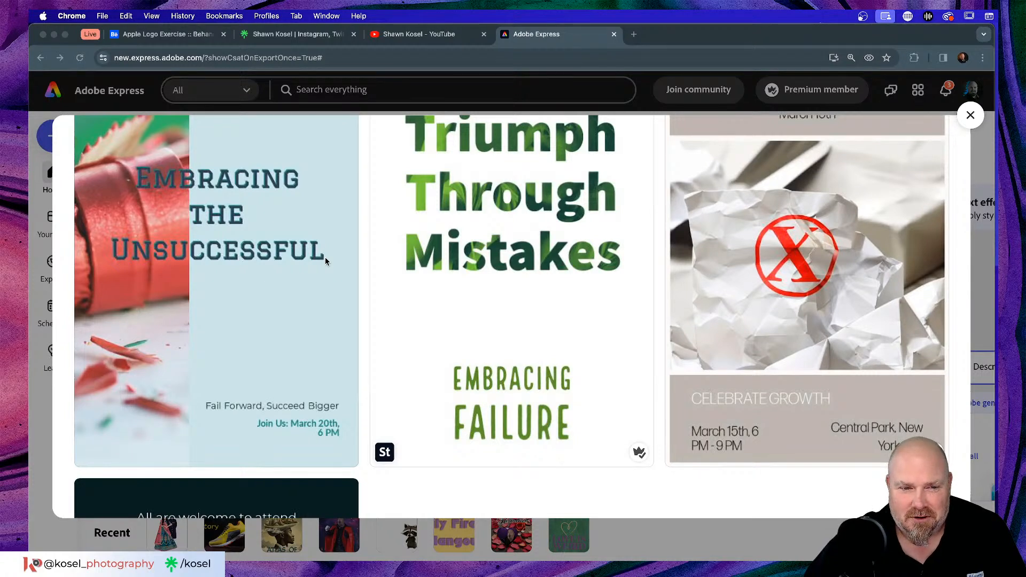
scroll(325, 258, up, 2)
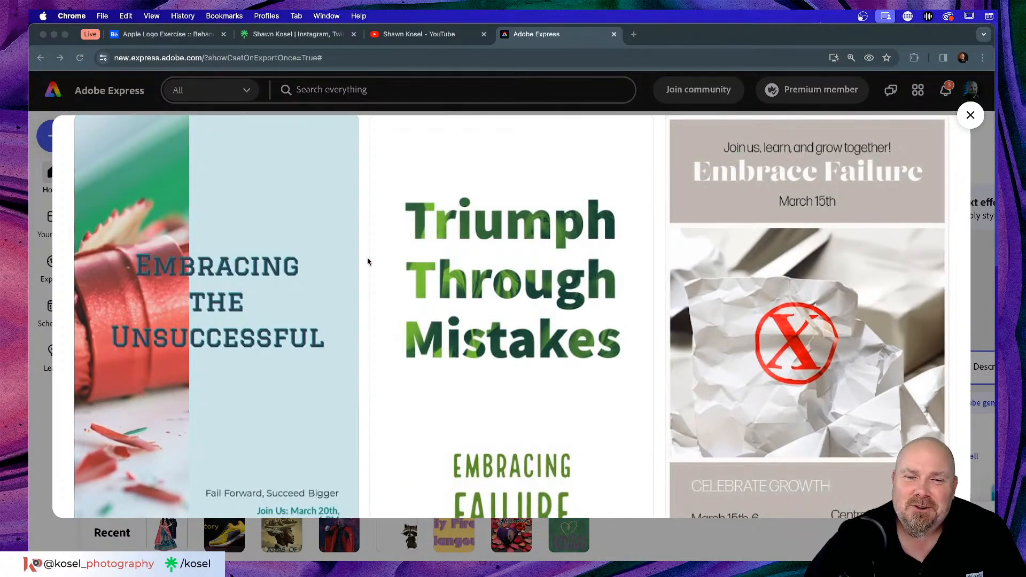
scroll(628, 267, up, 1)
scroll(630, 267, down, 3)
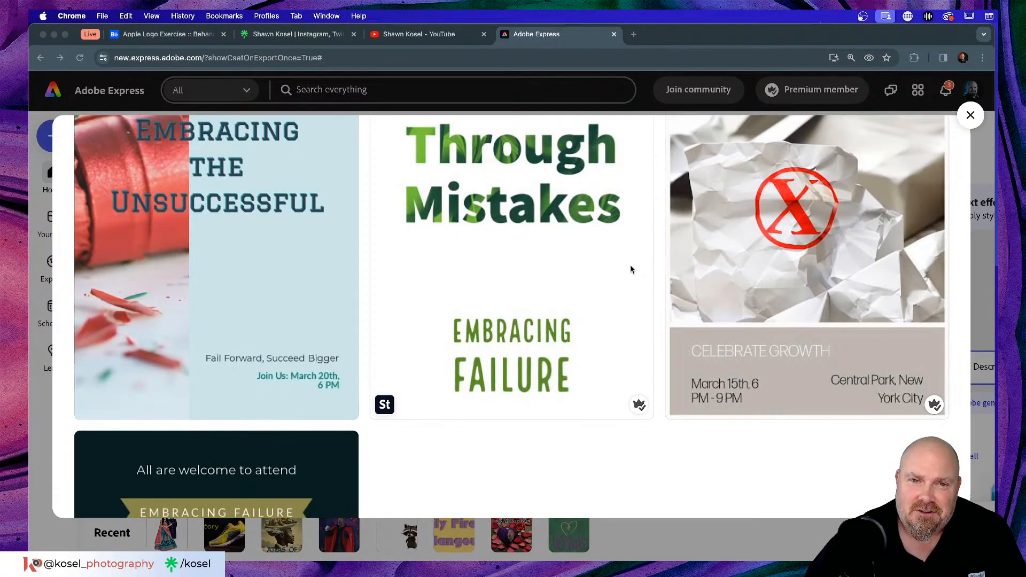
scroll(630, 269, up, 2)
scroll(630, 269, up, 1)
scroll(630, 269, up, 1)
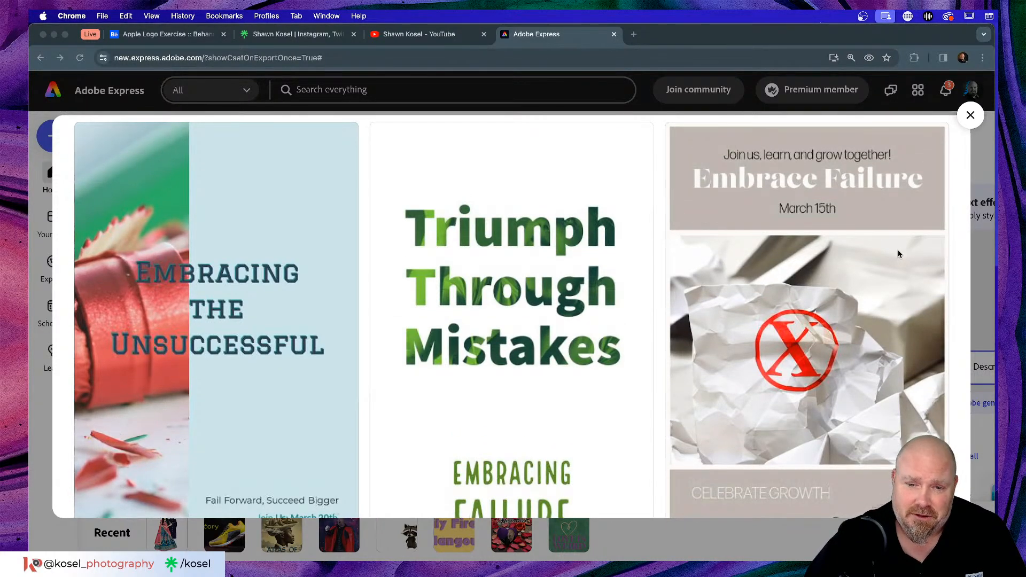
scroll(899, 251, down, 5)
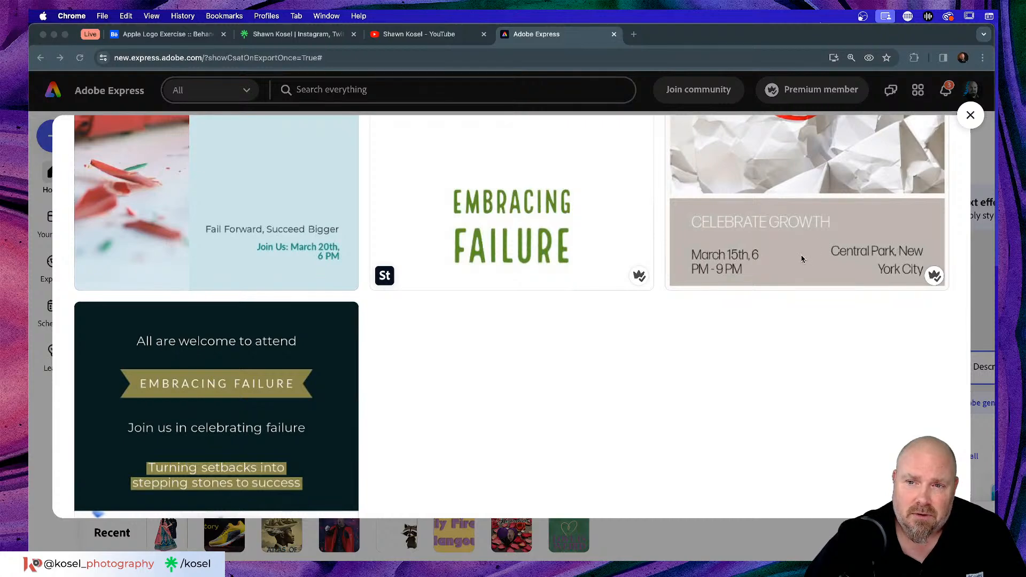
scroll(352, 268, down, 4)
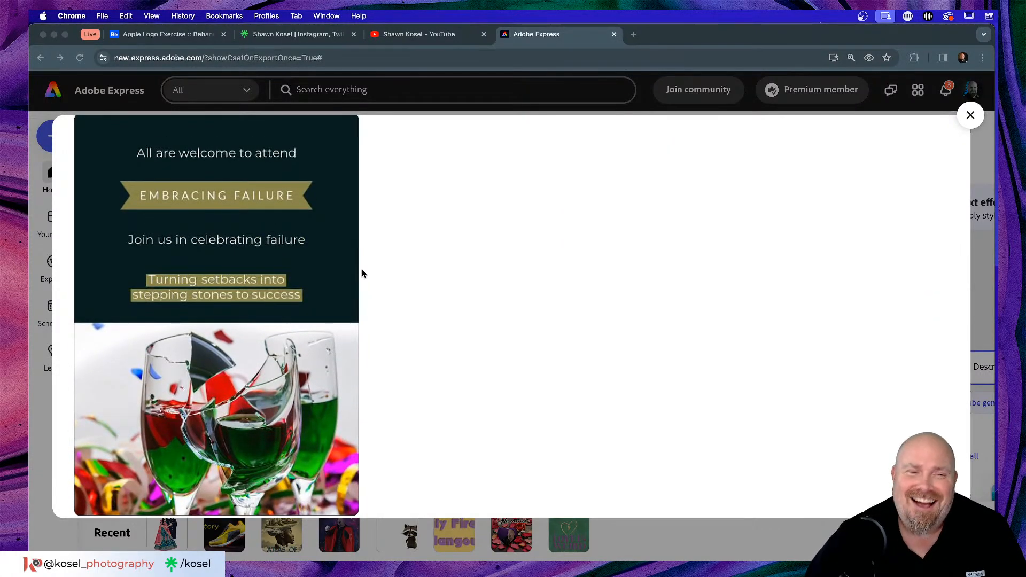
scroll(378, 307, down, 2)
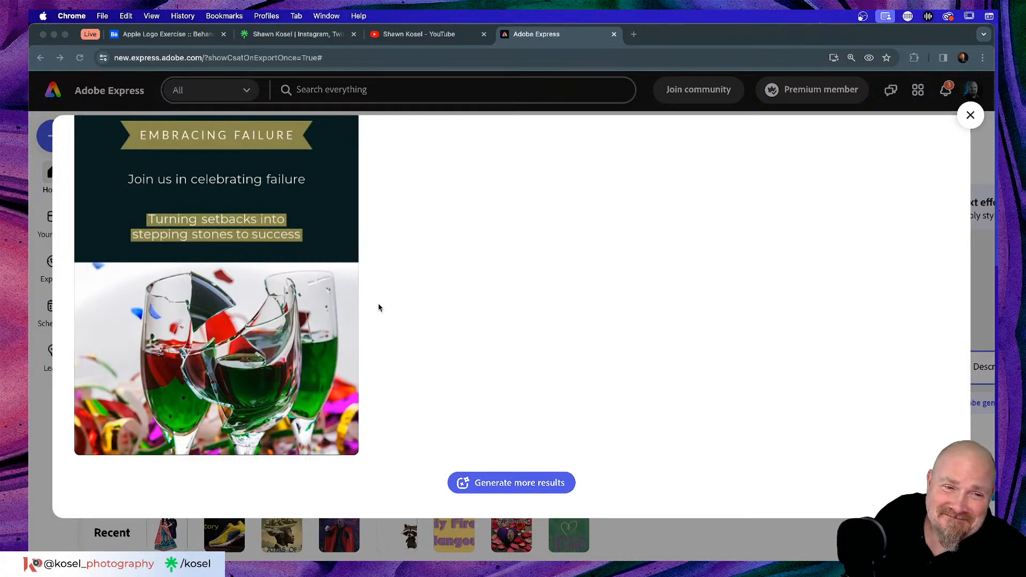
- Open the dark "Embracing Failure" poster with the broken champagne glasses as an editable design
scroll(379, 308, up, 2)
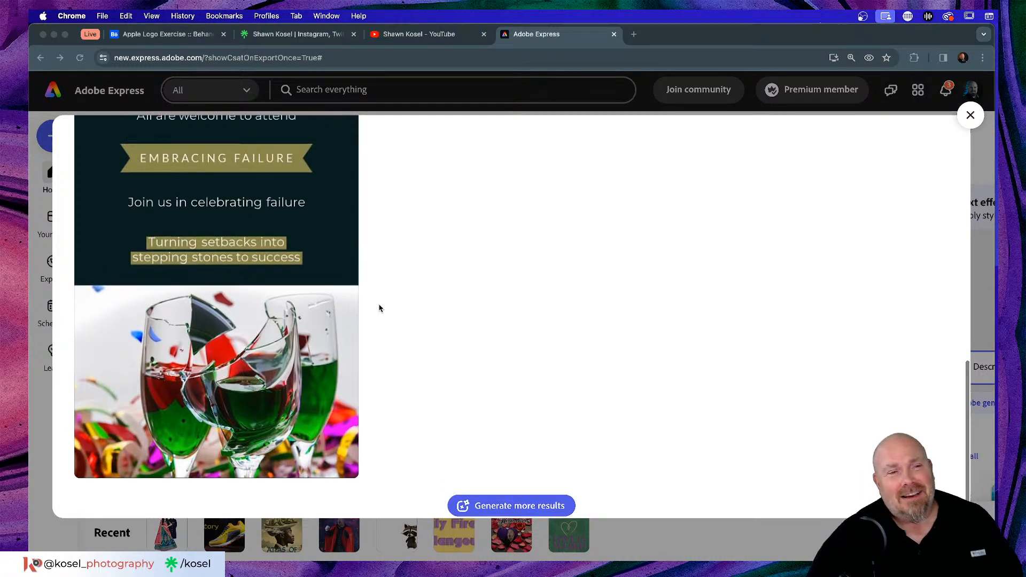
click(204, 366)
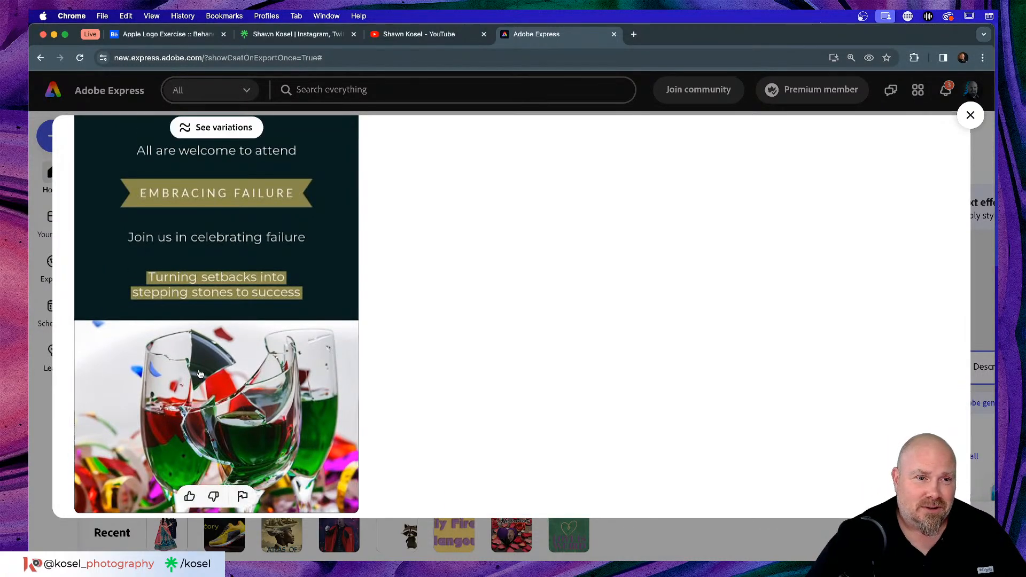
click(206, 358)
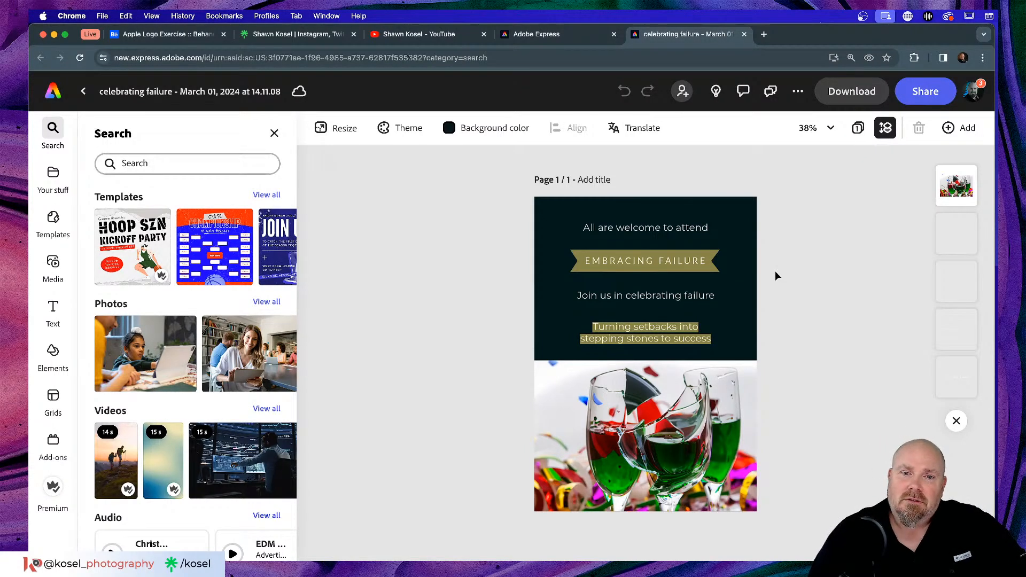
- Select the poster's text layers one after the other to examine which elements can be edited separately
click(955, 230)
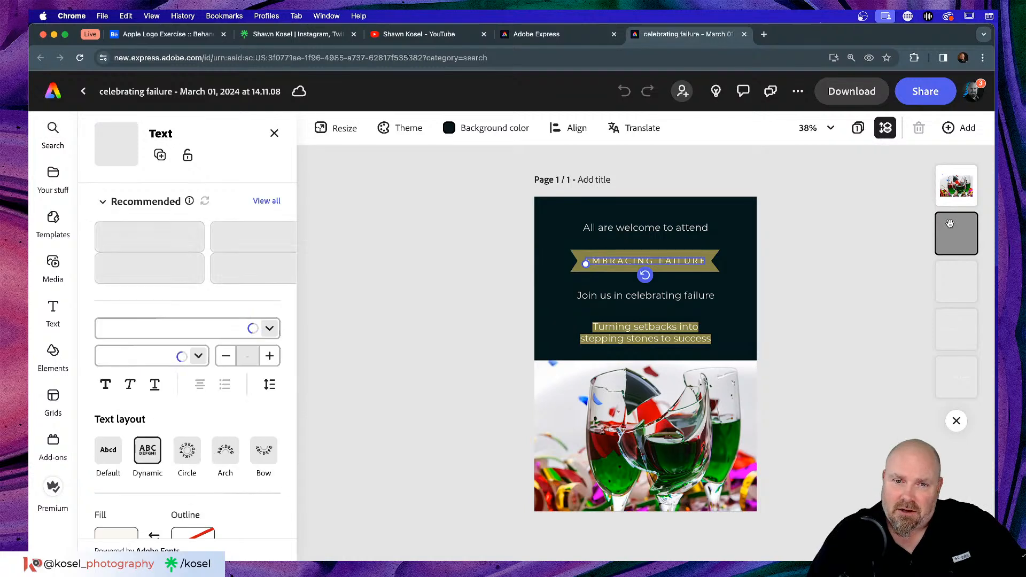
click(951, 275)
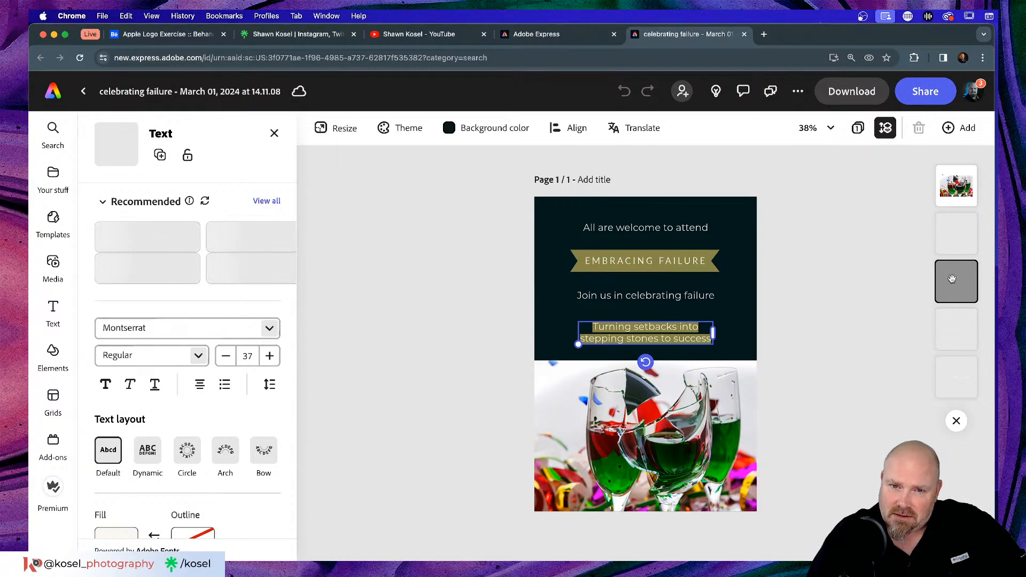
click(960, 341)
click(957, 375)
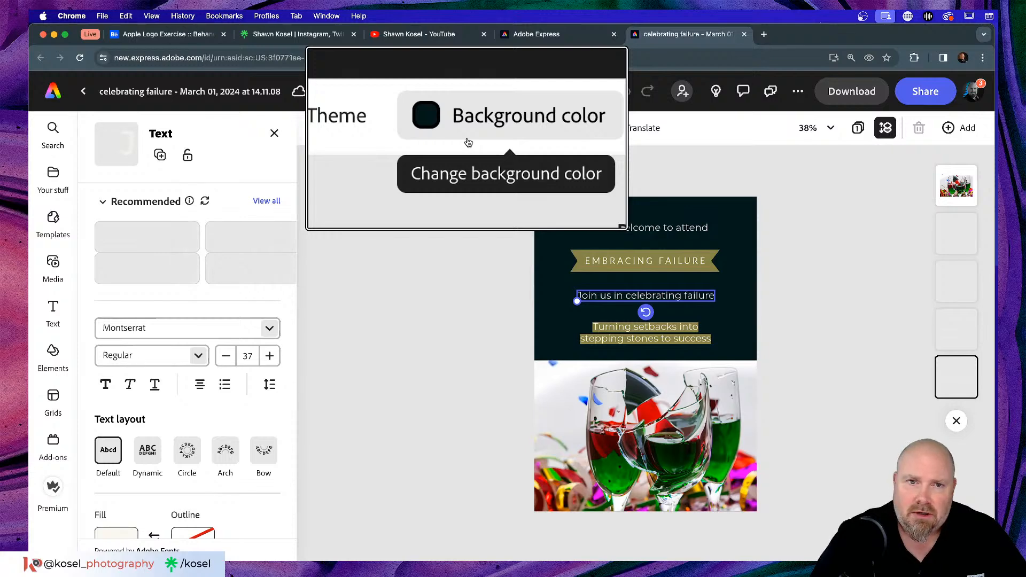
- Select the broken glasses image and open its Text to image settings to examine the prompt
click(646, 411)
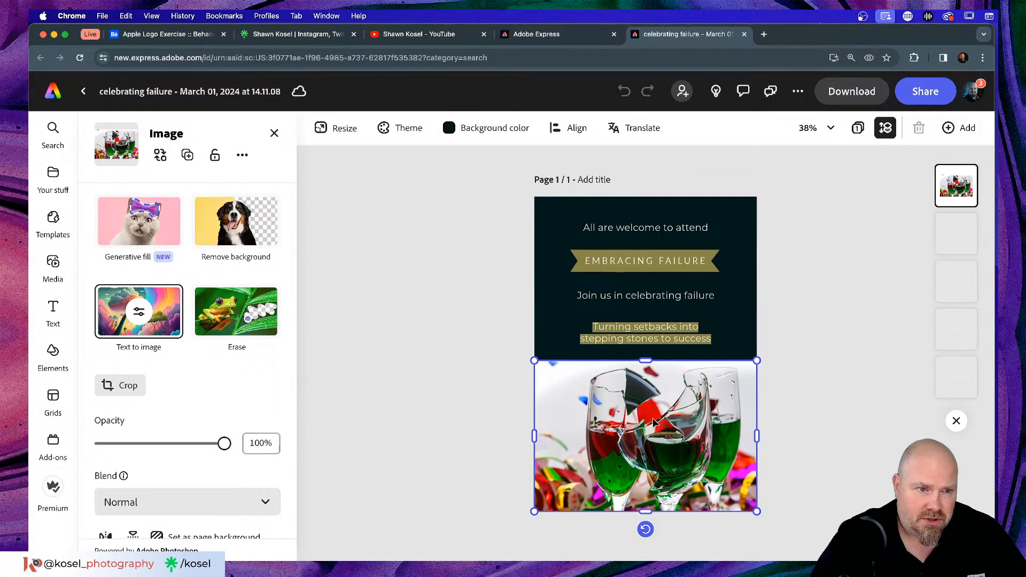
click(154, 316)
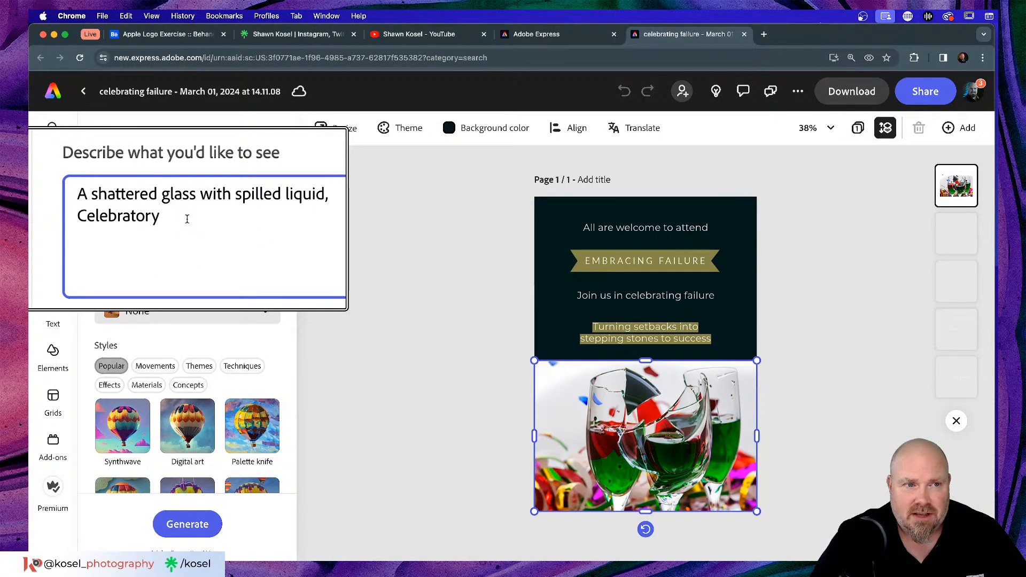
click(403, 277)
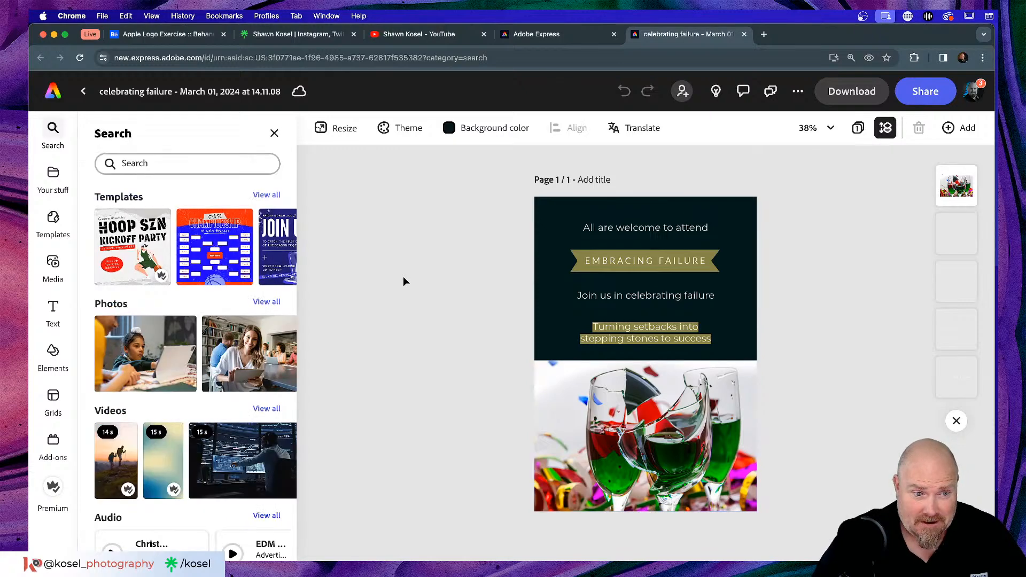
click(588, 405)
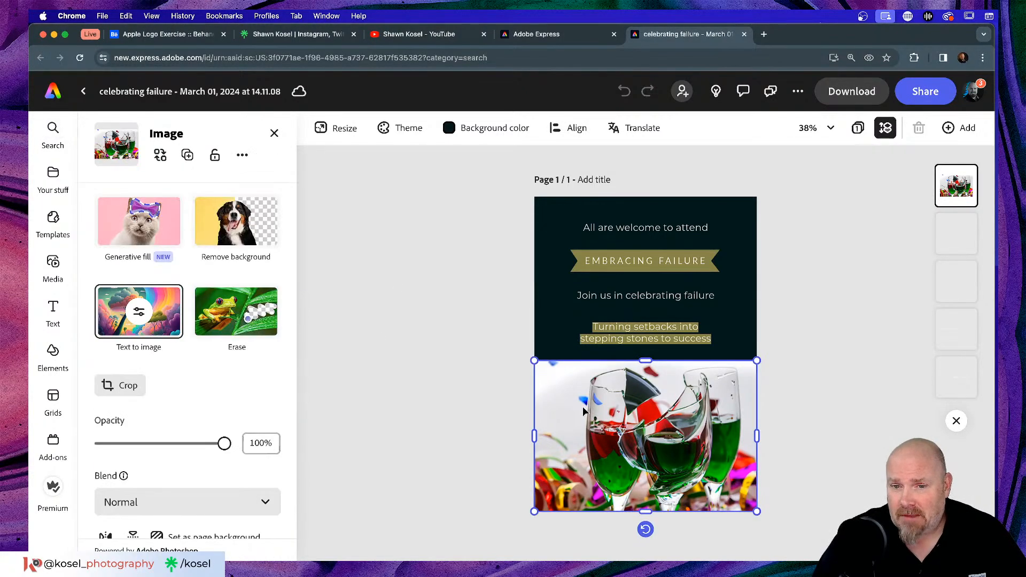
click(739, 304)
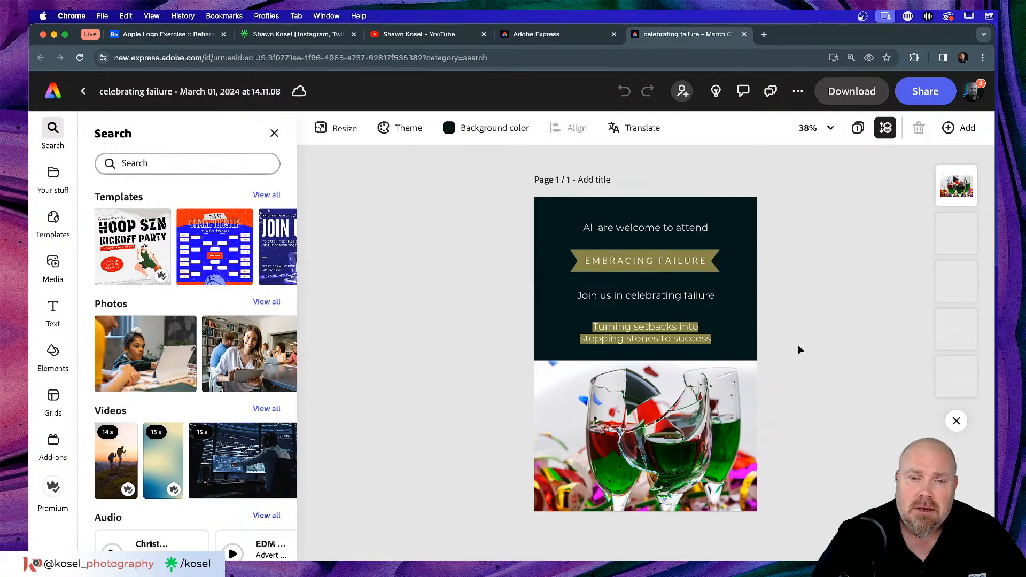
click(593, 411)
click(432, 351)
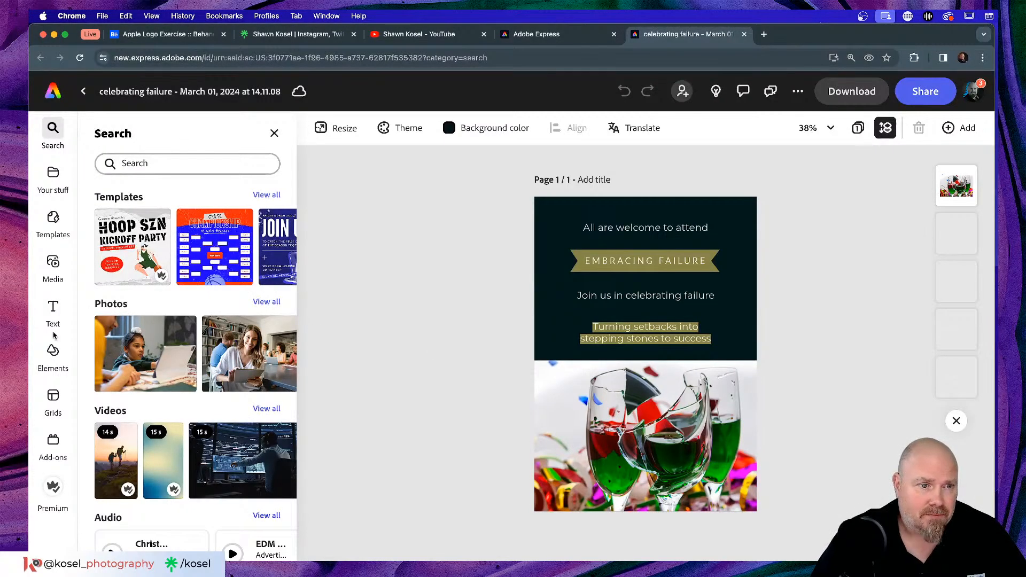
- Search the design assets among the elements for "triangles"
click(53, 351)
click(149, 188)
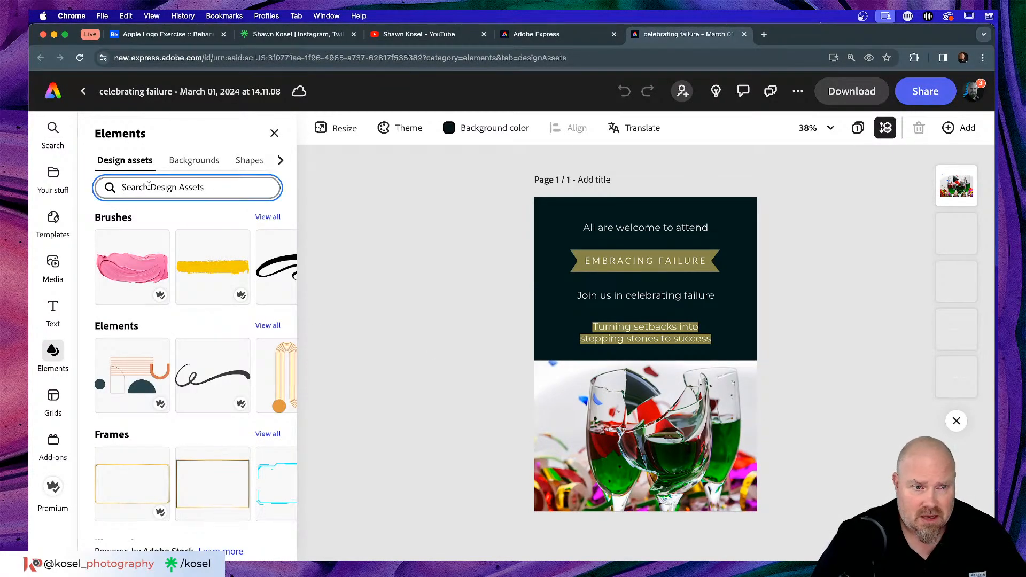
text(triang)
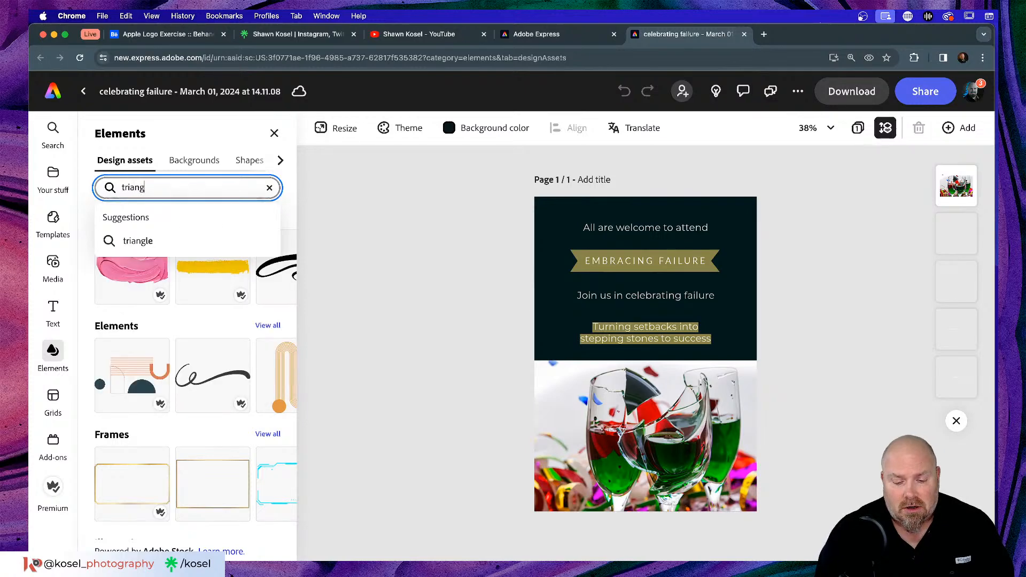
text(les)
key(Return)
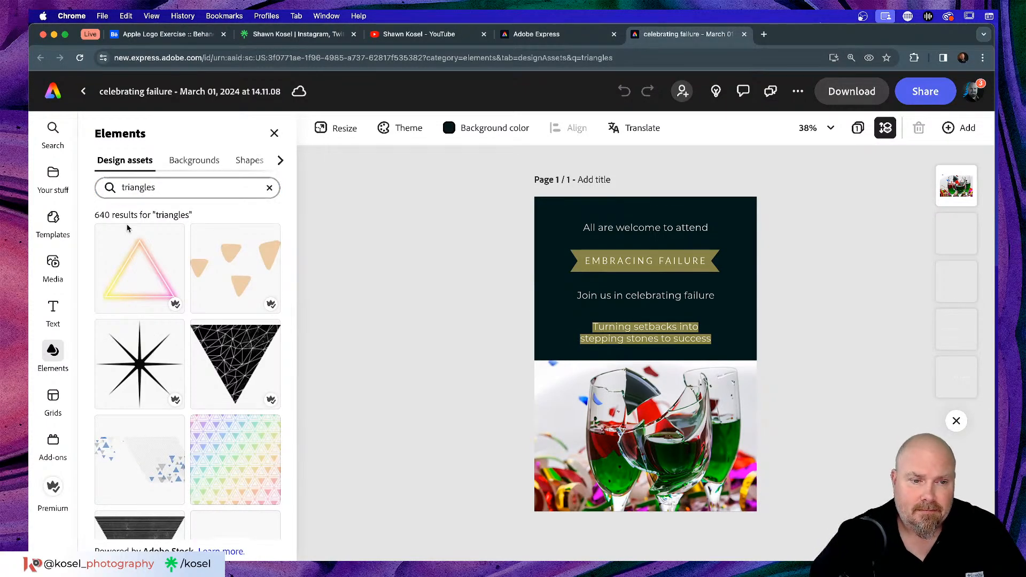
- Add the pastel rainbow triangle pattern to the poster and enlarge it to cover nearly the full width of the dark text area
drag(240, 464, 654, 359)
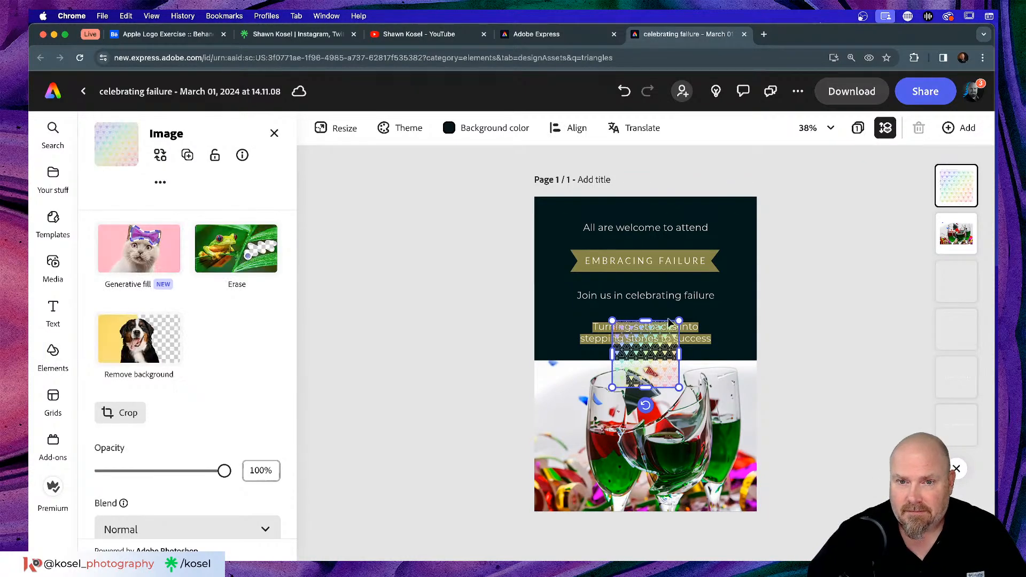
drag(679, 321, 790, 208)
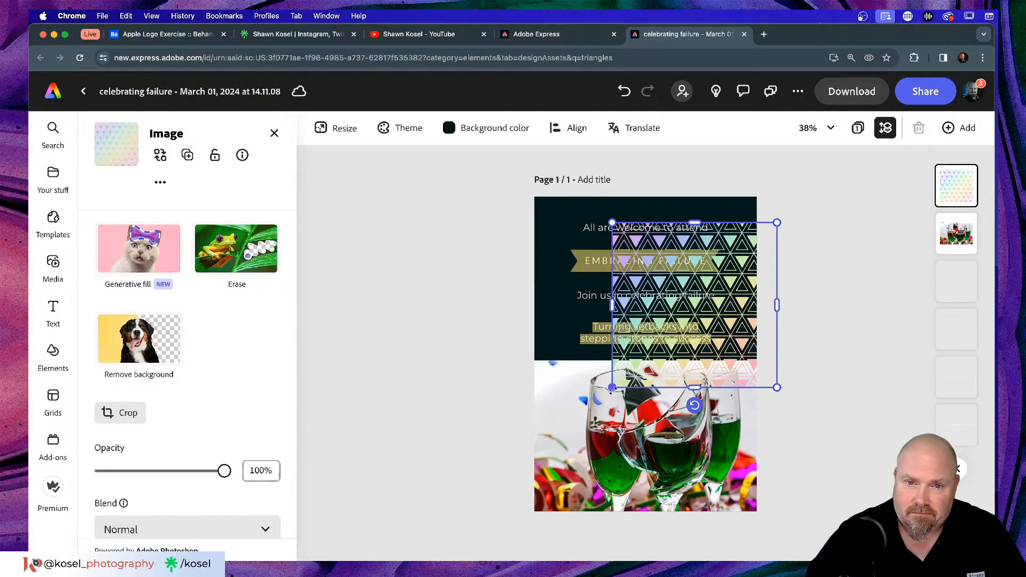
drag(597, 375, 565, 407)
drag(693, 308, 650, 282)
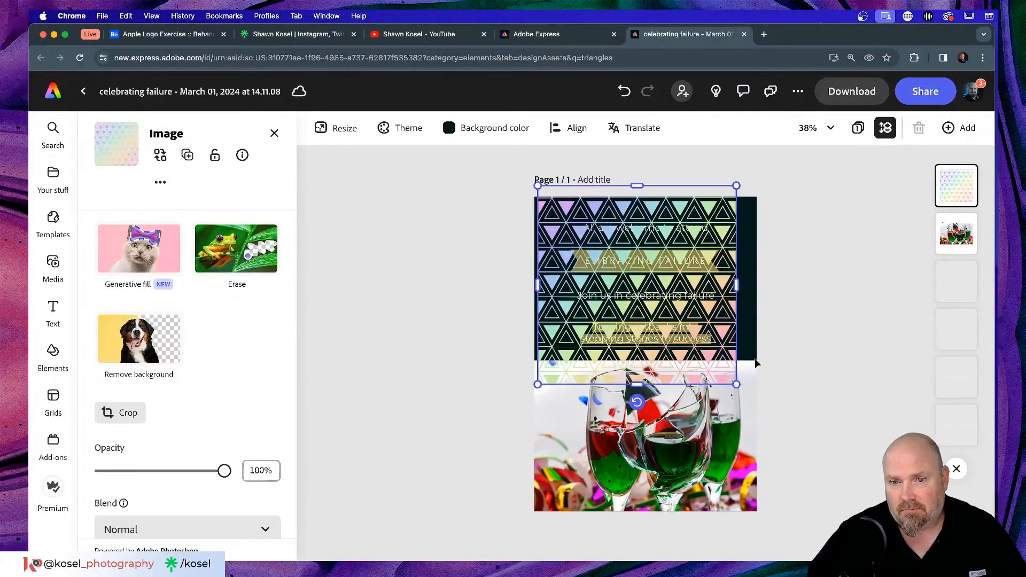
drag(736, 383, 757, 404)
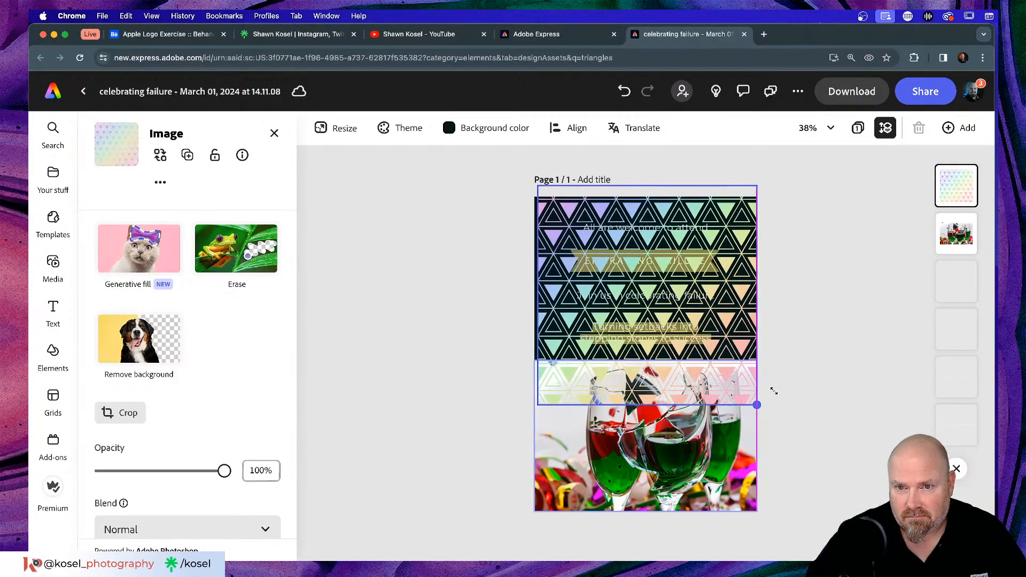
- Move the triangle pattern to the bottom of the layer stack, behind the poster's texts and glasses image
drag(954, 178, 948, 425)
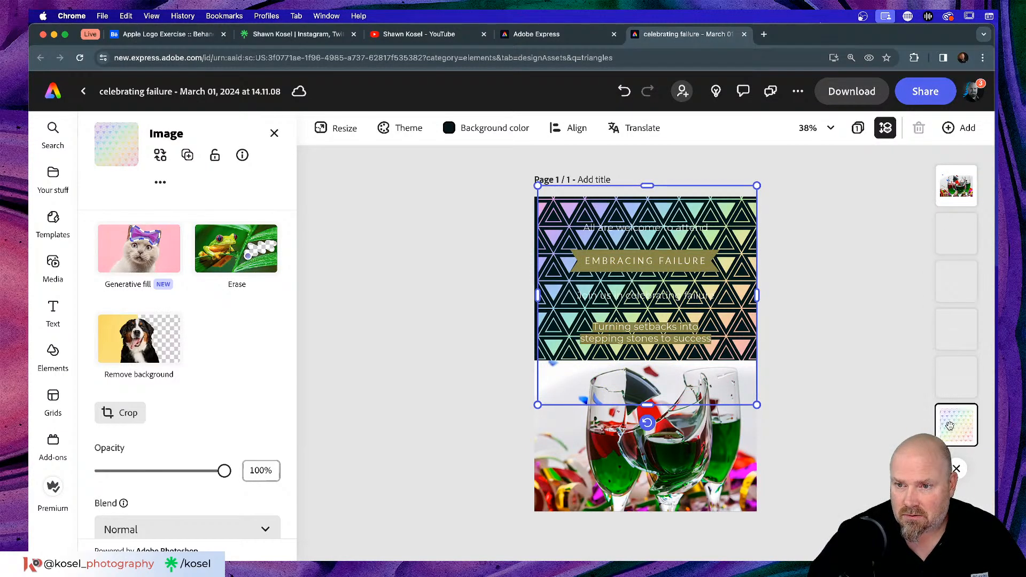
click(869, 291)
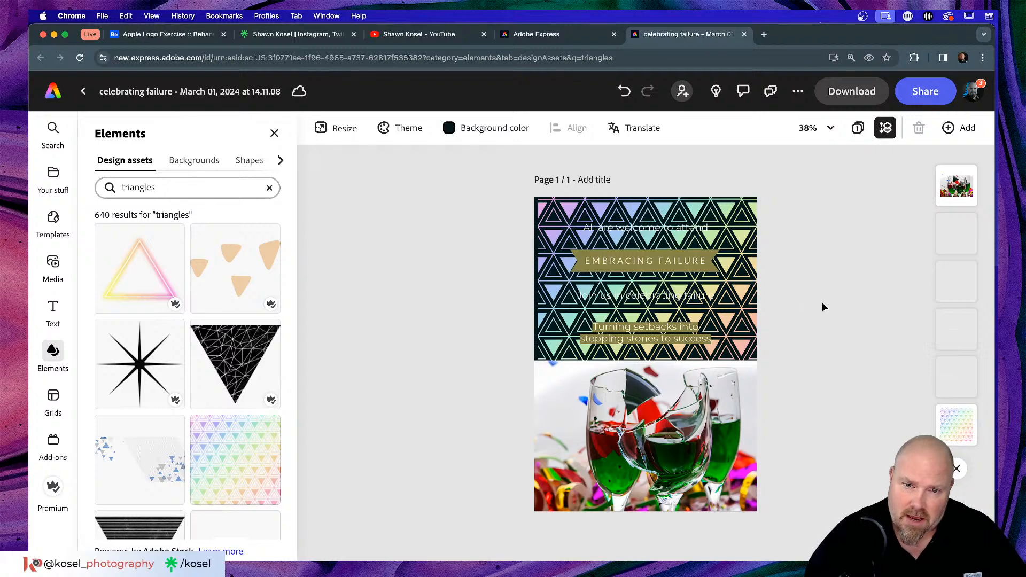
click(967, 417)
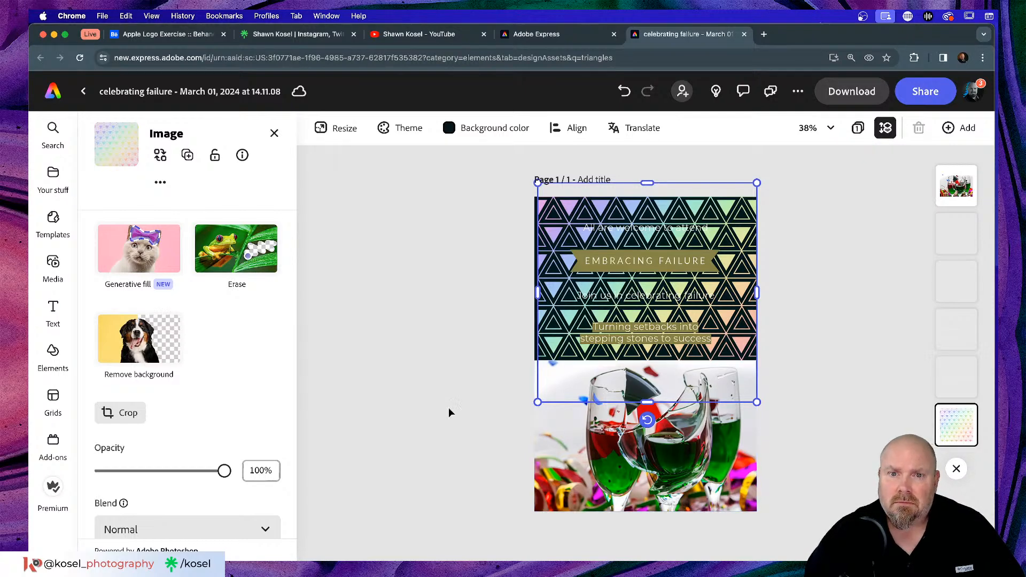
click(421, 374)
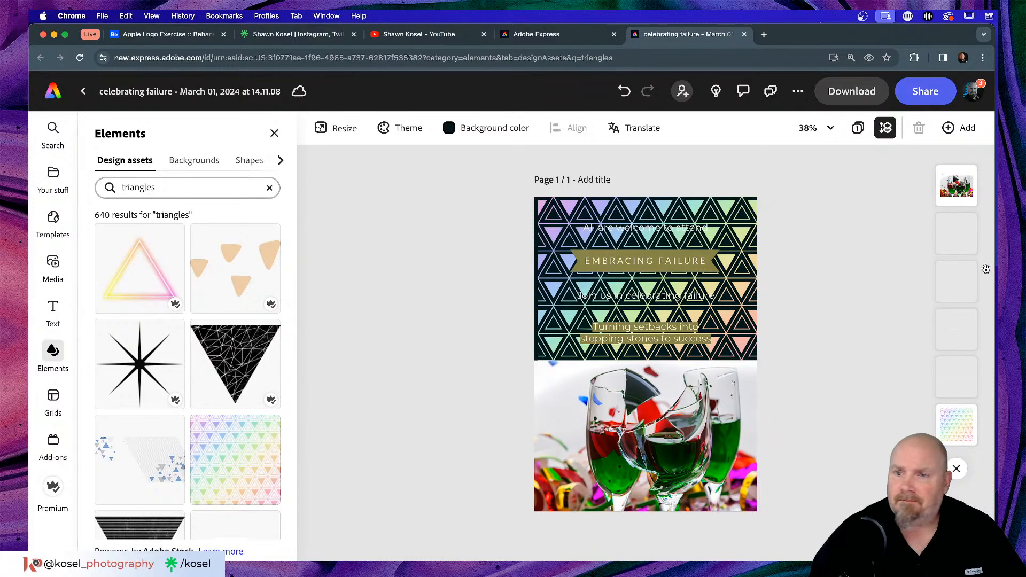
- Reduce the triangle pattern's opacity to 20%
click(955, 427)
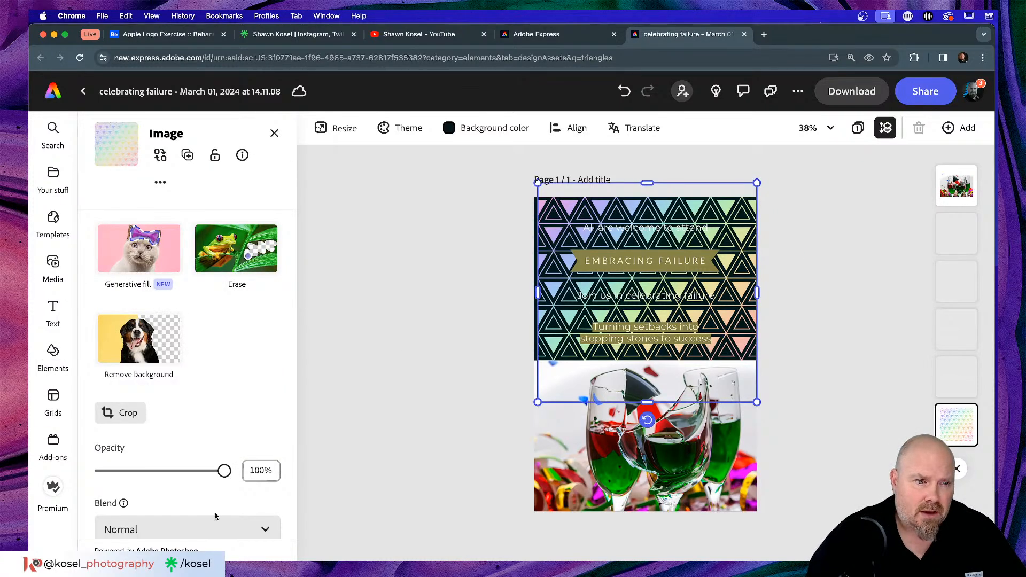
drag(225, 473, 196, 474)
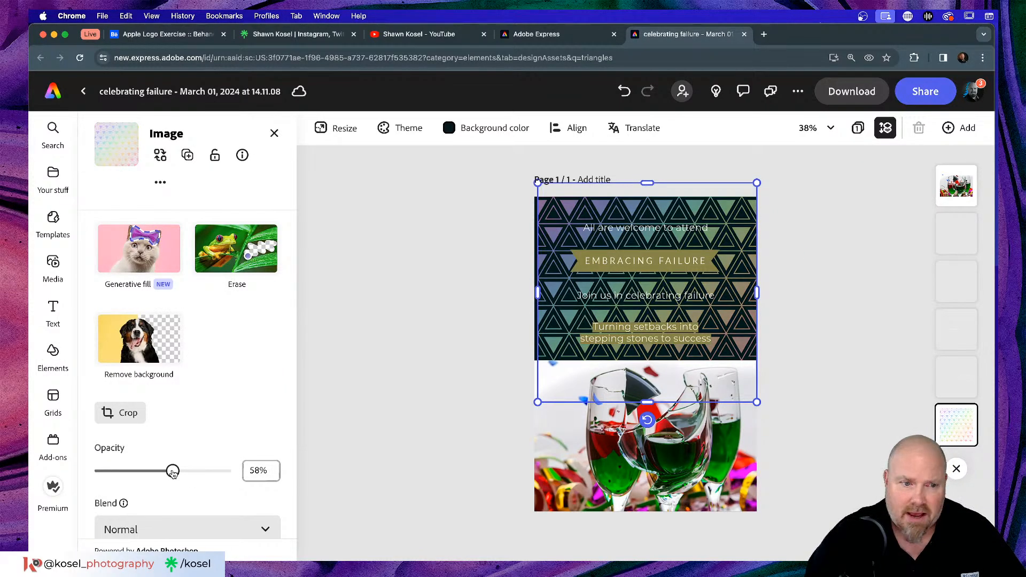
drag(172, 472, 122, 471)
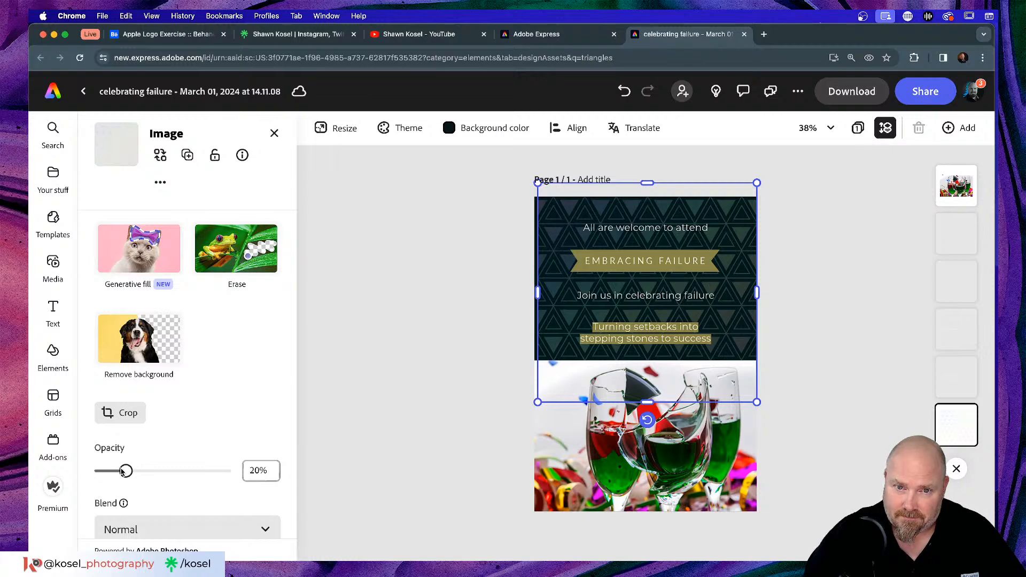
click(407, 433)
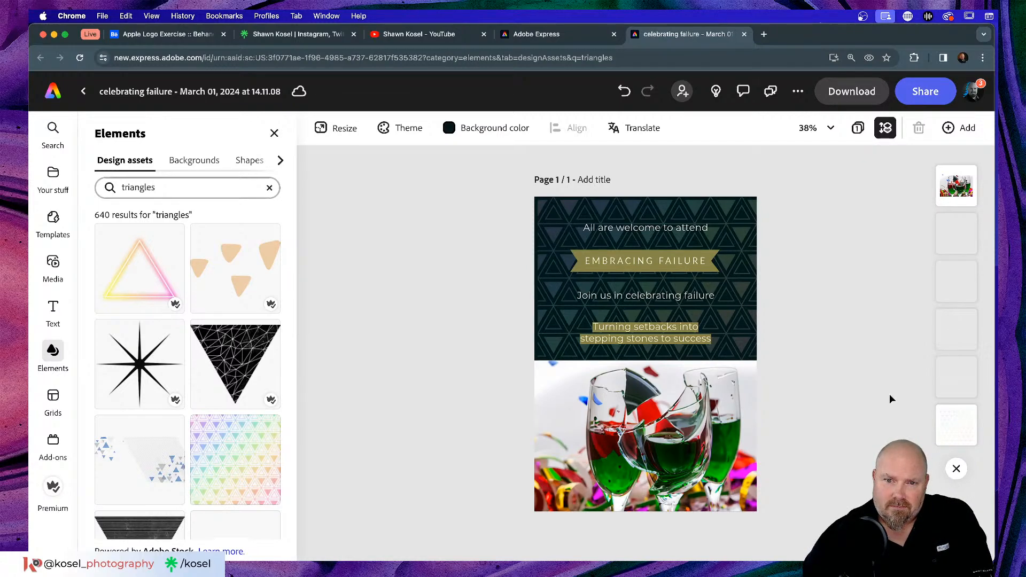
click(693, 425)
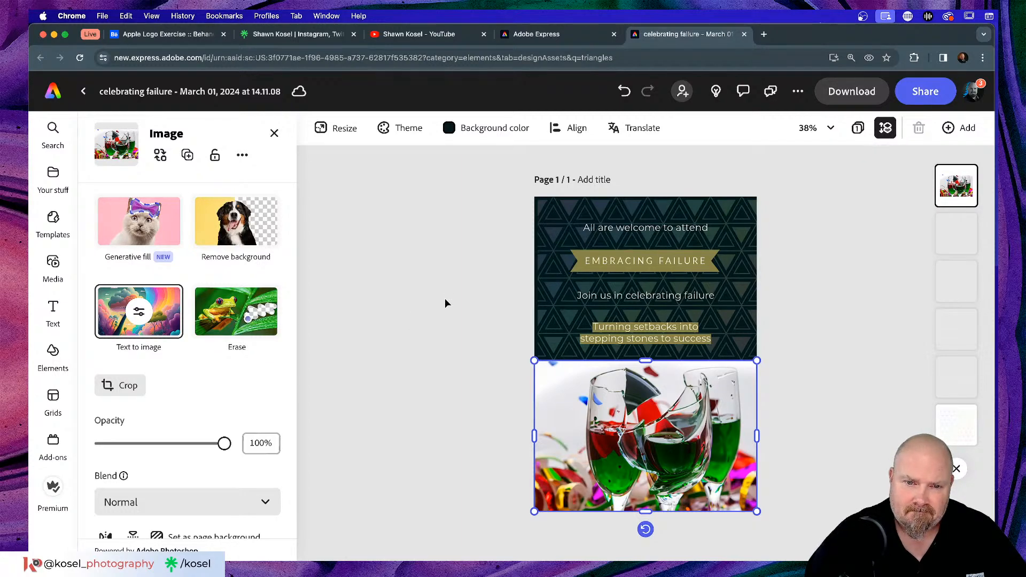
click(436, 312)
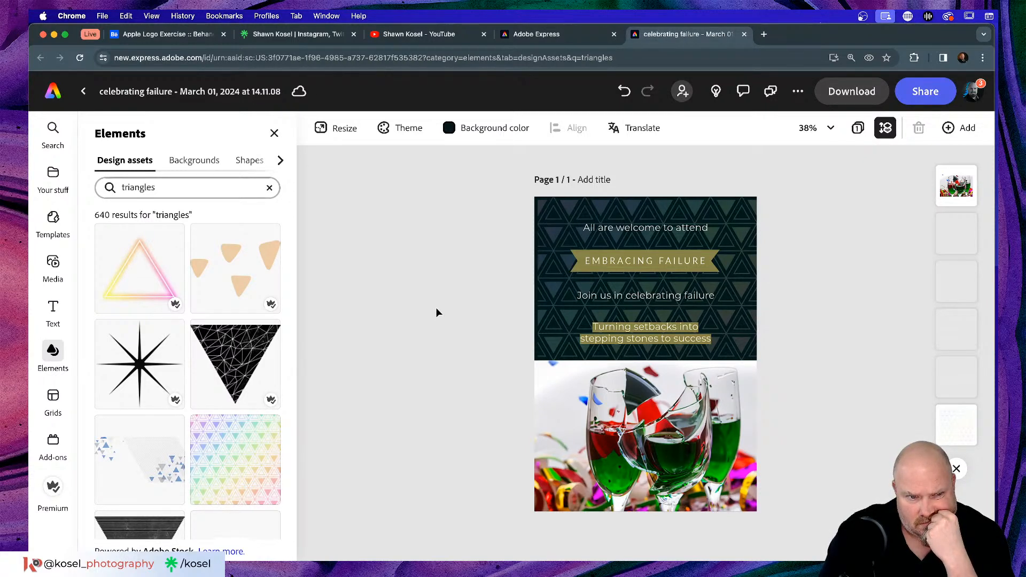
- Browse the triangle design assets for another graphic that suits the poster
scroll(262, 353, down, 2)
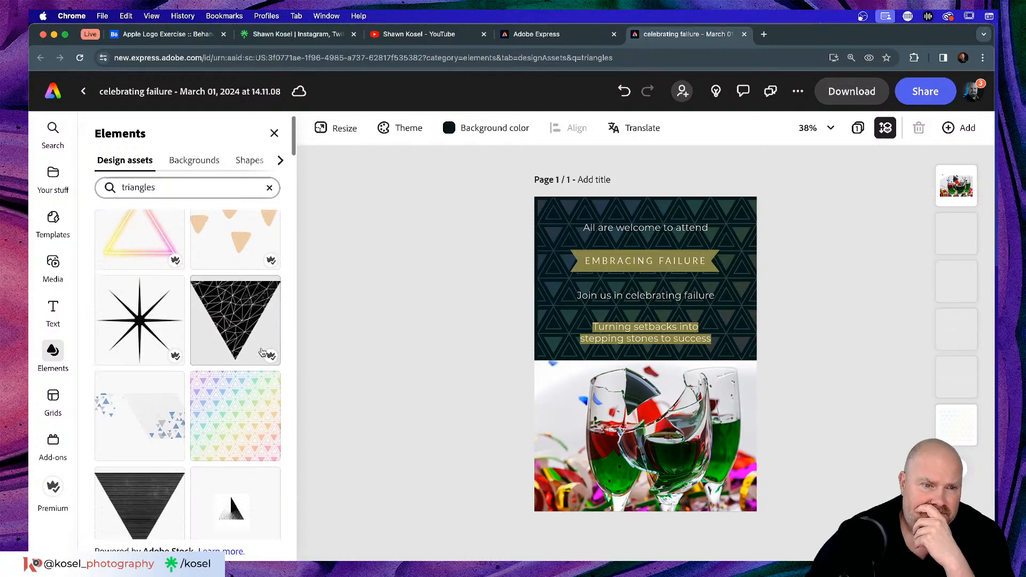
scroll(262, 353, down, 5)
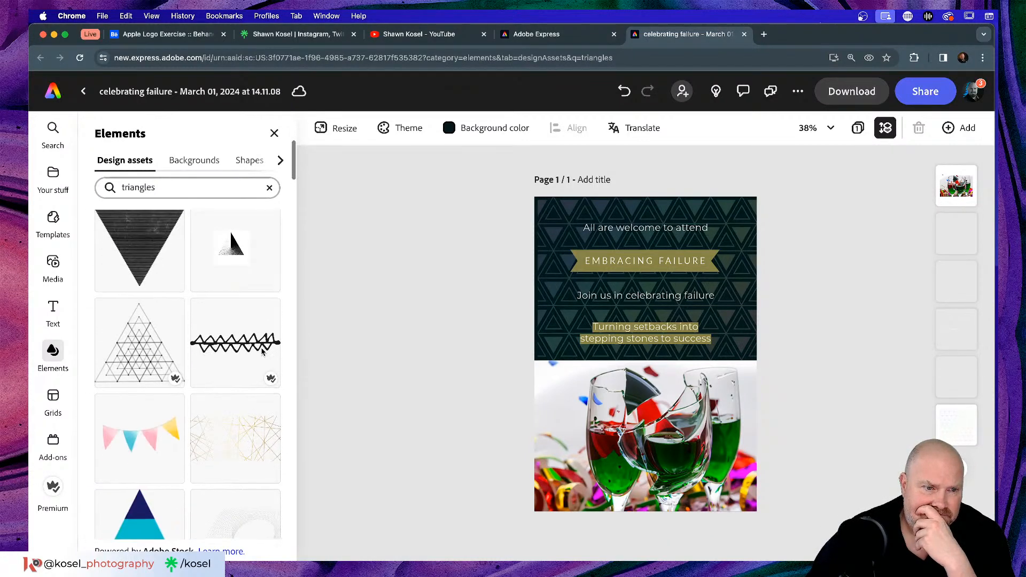
scroll(262, 352, down, 5)
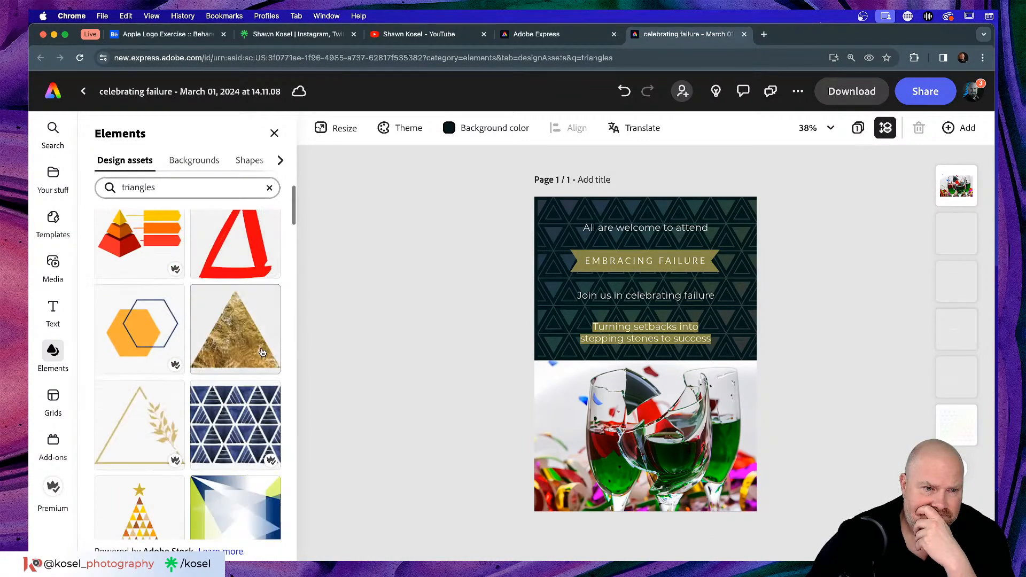
scroll(262, 353, down, 3)
scroll(262, 352, down, 5)
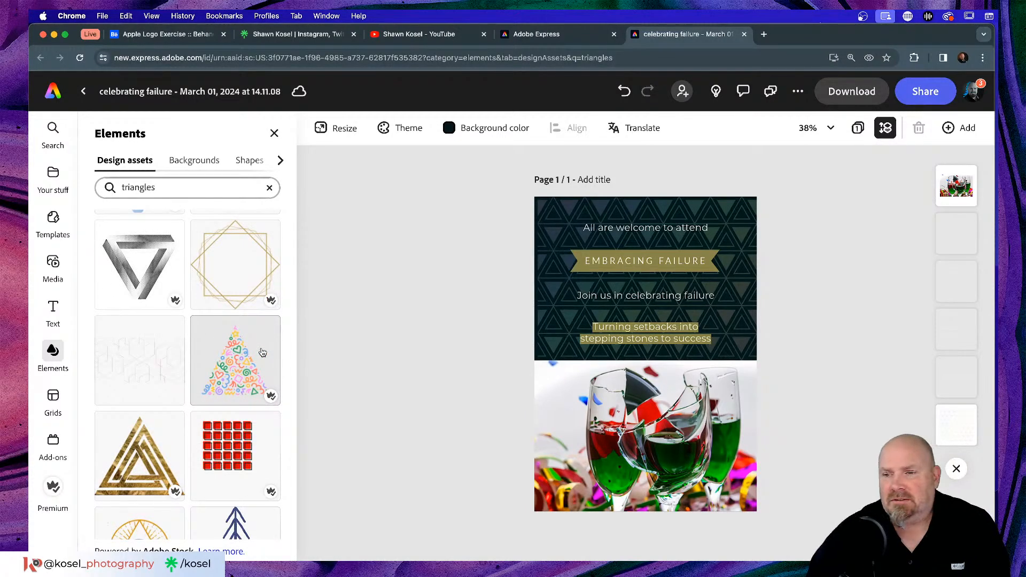
scroll(262, 352, down, 3)
scroll(263, 353, down, 7)
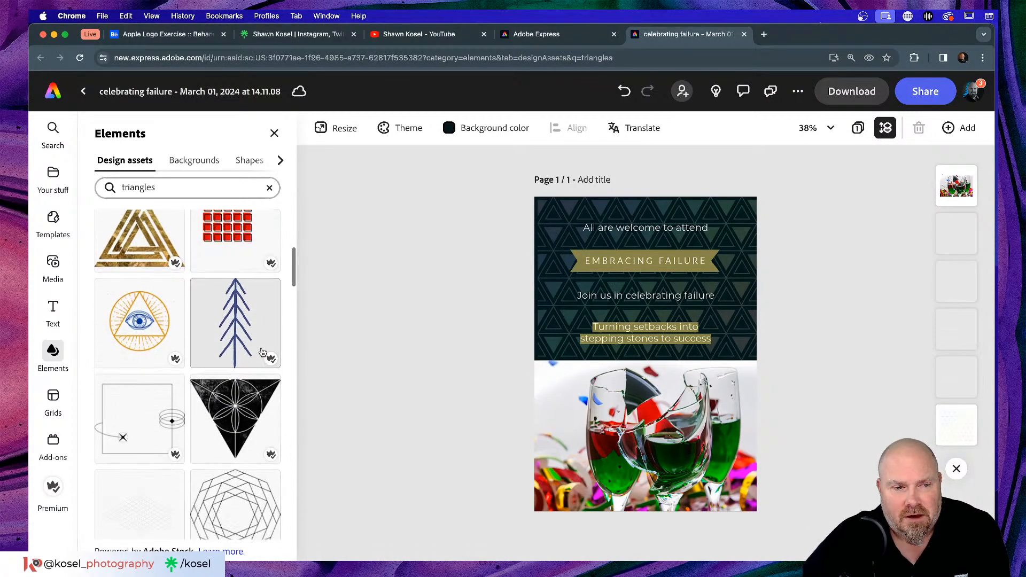
scroll(263, 352, down, 5)
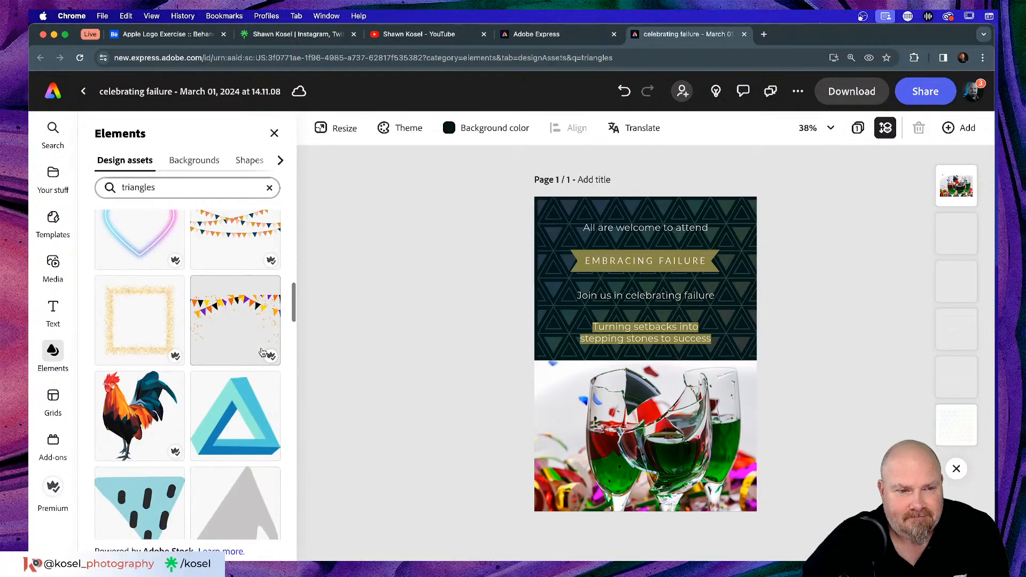
scroll(262, 353, down, 4)
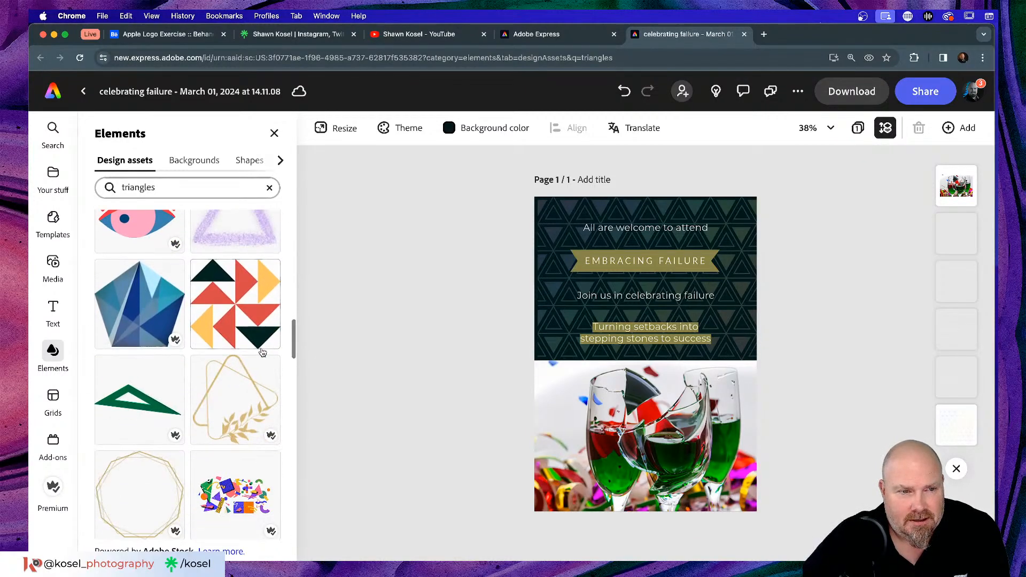
scroll(263, 352, down, 2)
scroll(262, 353, up, 5)
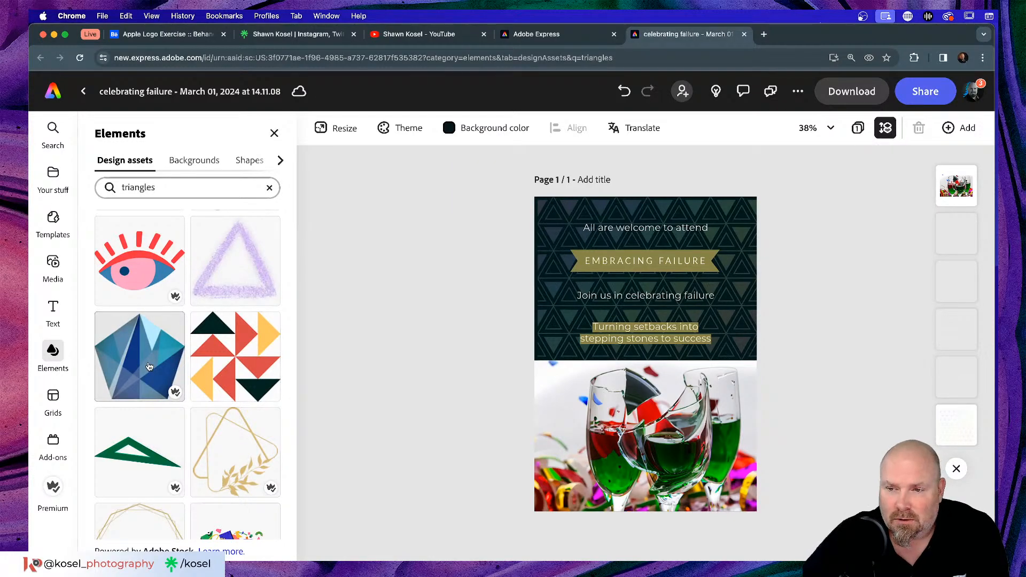
scroll(149, 366, down, 6)
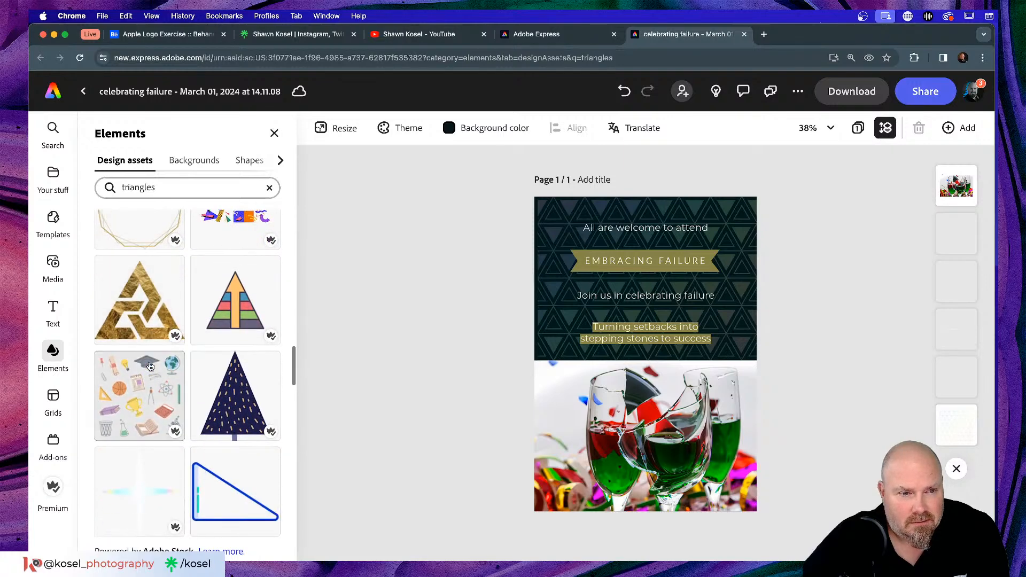
scroll(150, 366, down, 8)
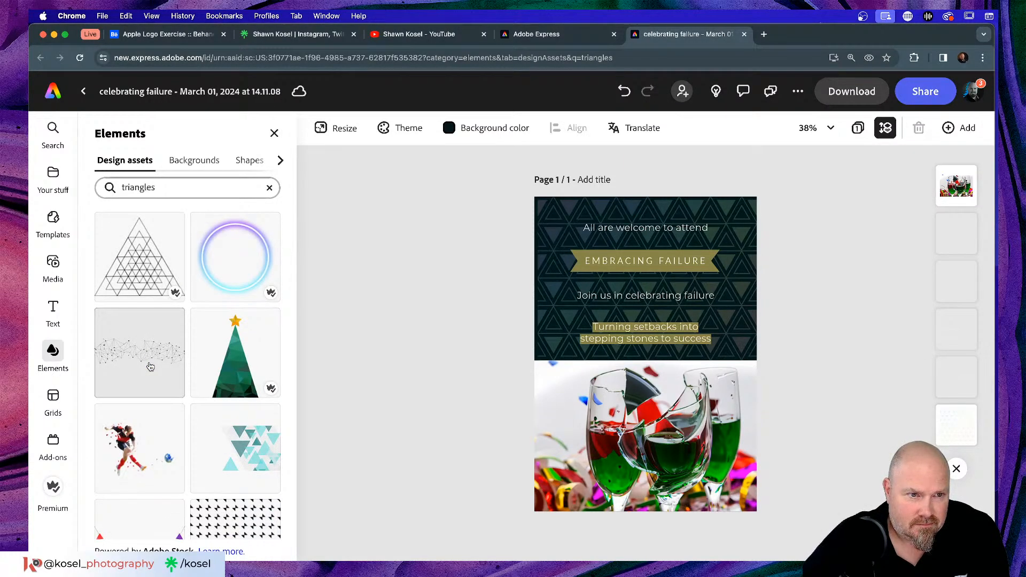
scroll(150, 366, up, 2)
scroll(151, 367, down, 7)
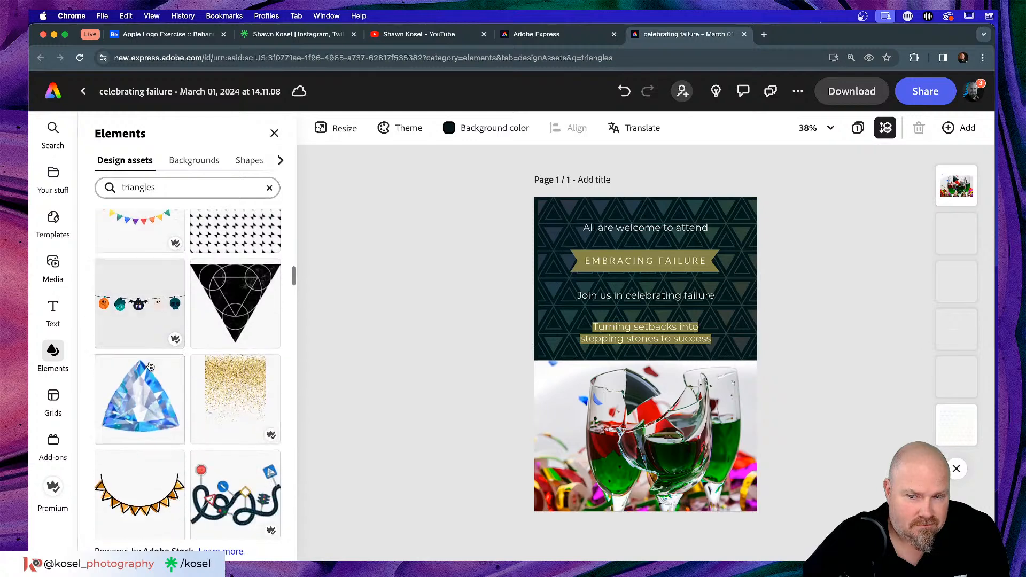
scroll(150, 367, down, 2)
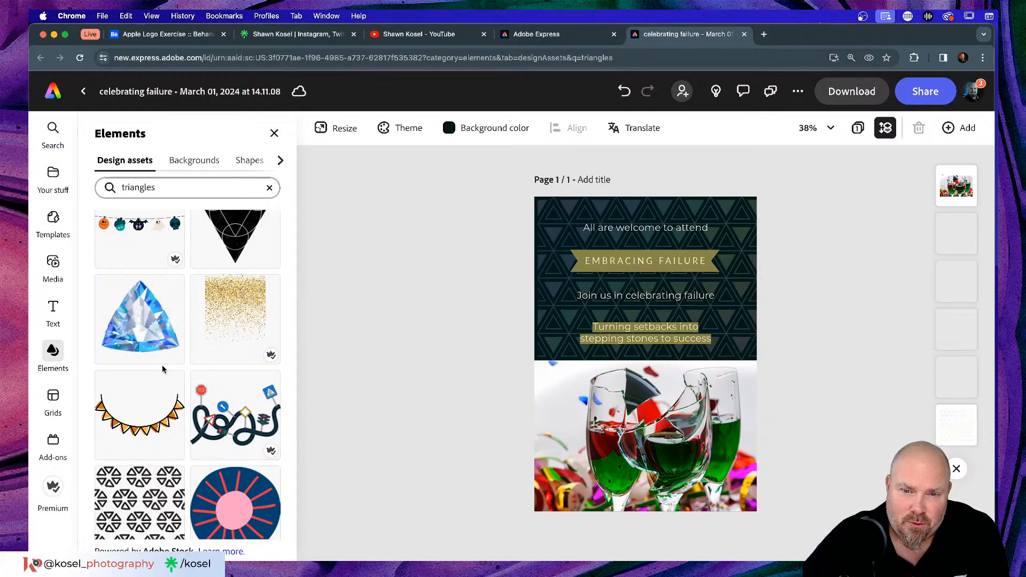
scroll(162, 365, down, 3)
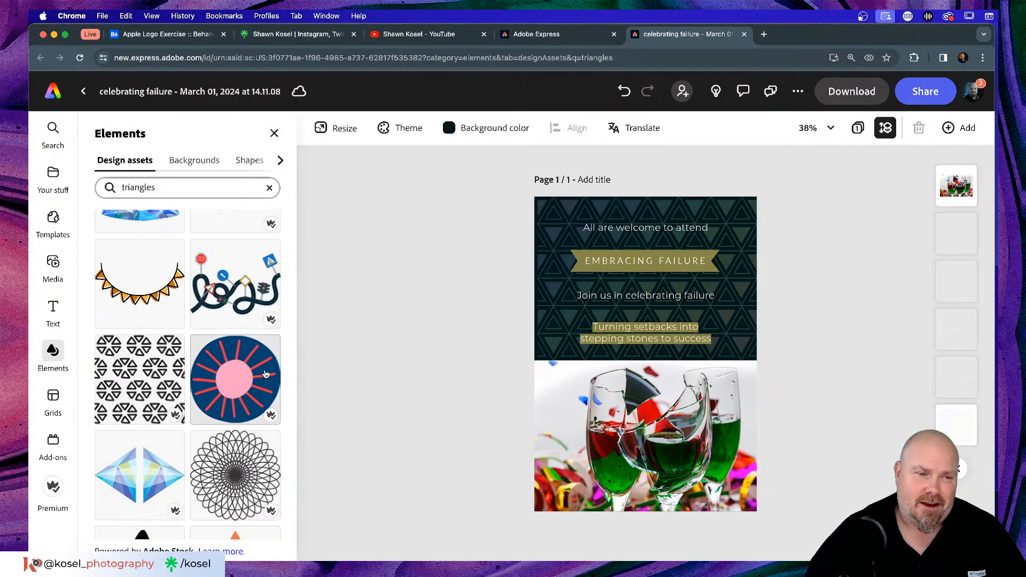
scroll(265, 374, down, 6)
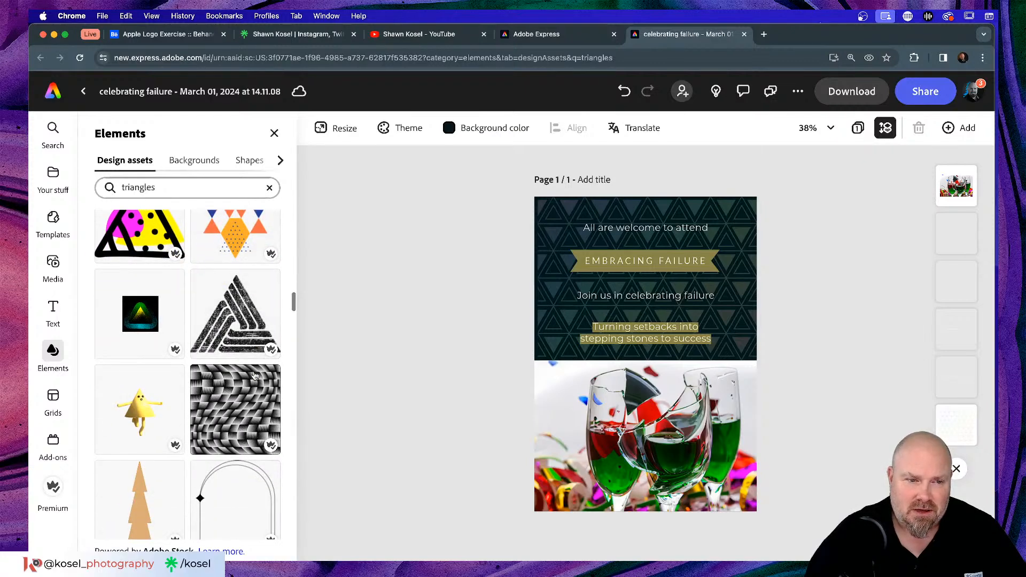
scroll(230, 385, down, 2)
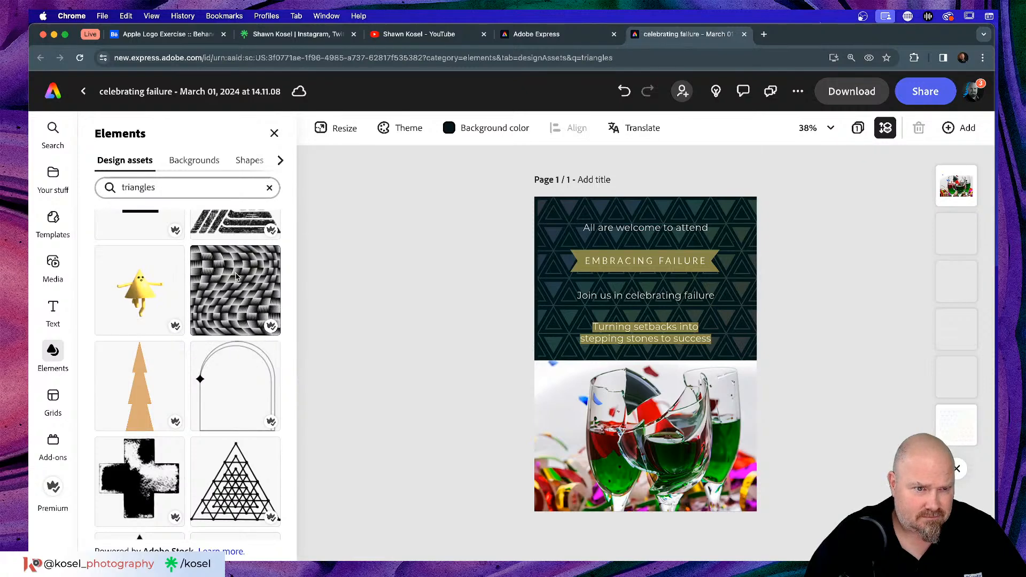
scroll(235, 279, down, 8)
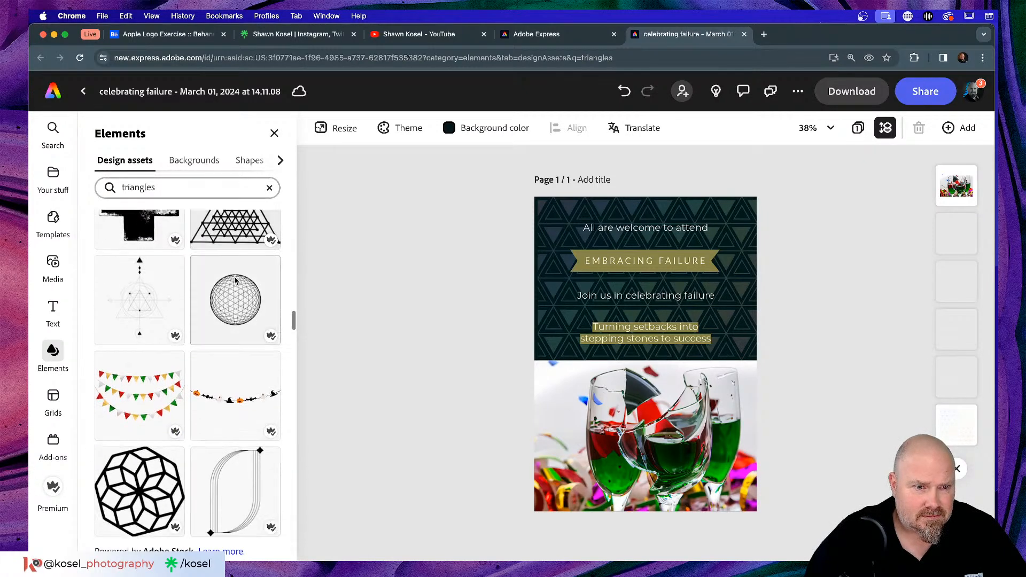
scroll(235, 280, down, 10)
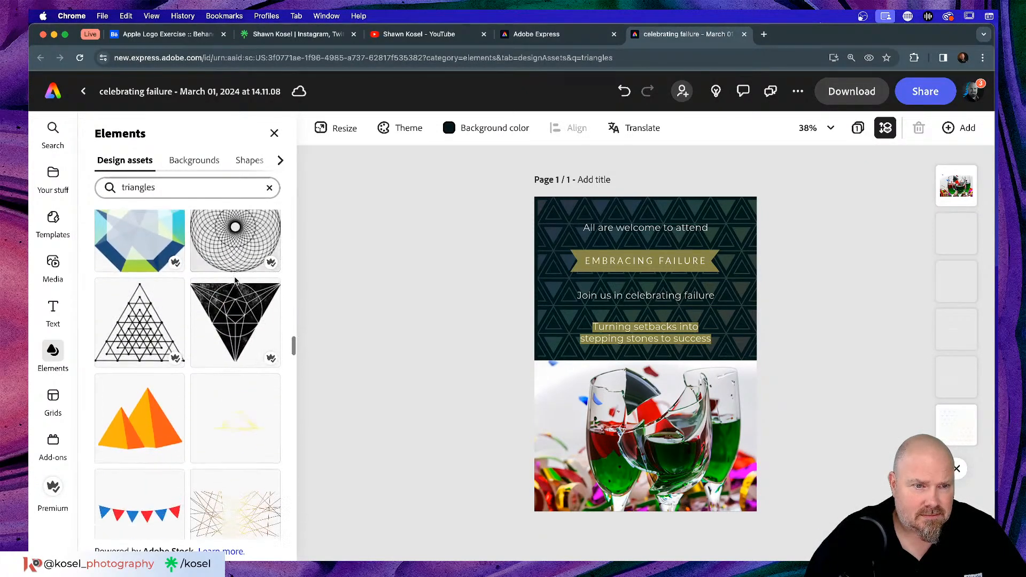
scroll(235, 280, down, 10)
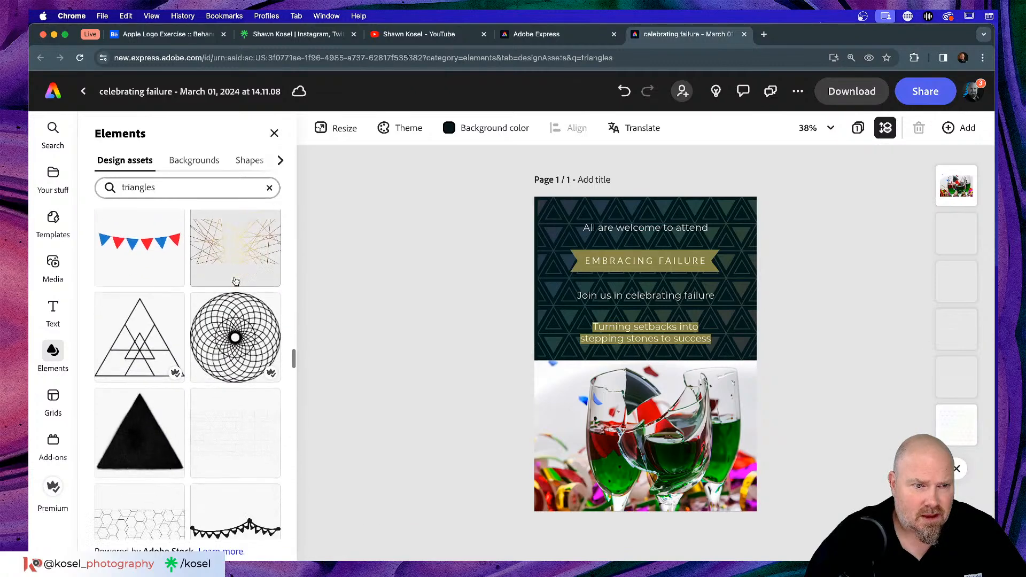
scroll(235, 279, down, 10)
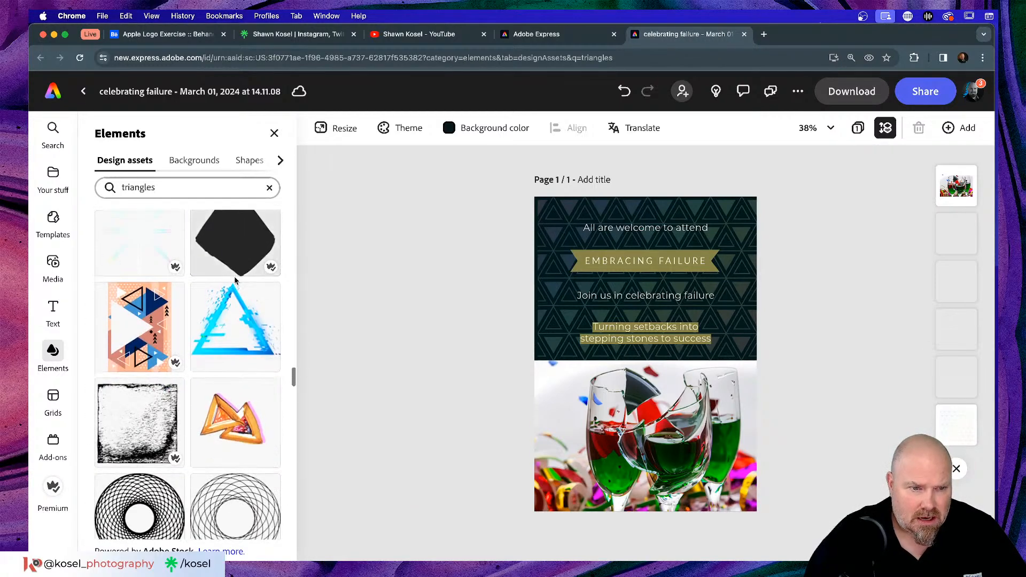
scroll(235, 280, down, 10)
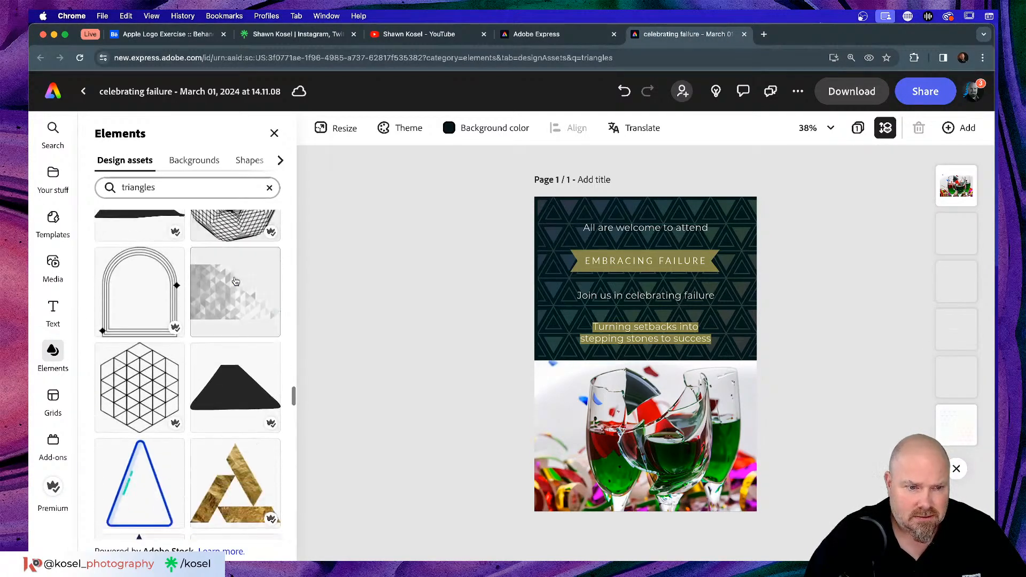
scroll(235, 281, down, 10)
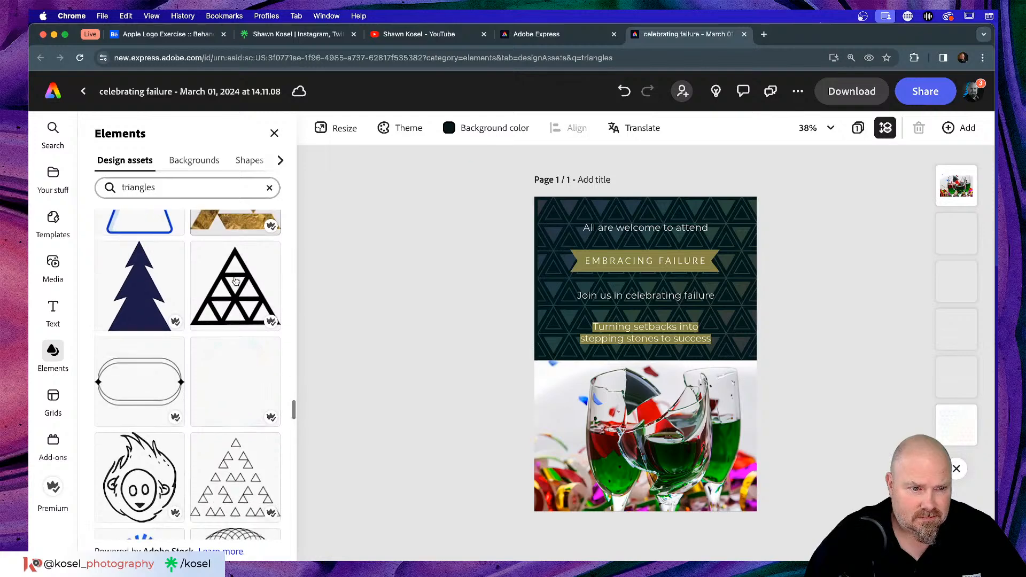
scroll(235, 281, up, 2)
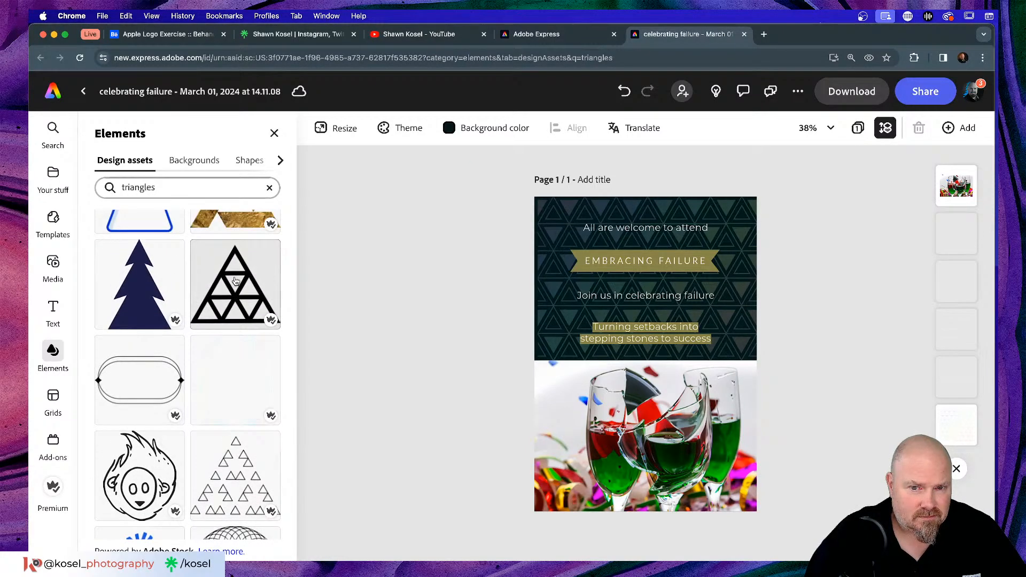
- Add the black triangle made of smaller outlined triangles, enlarge it and center it over the broken glasses photo
click(236, 281)
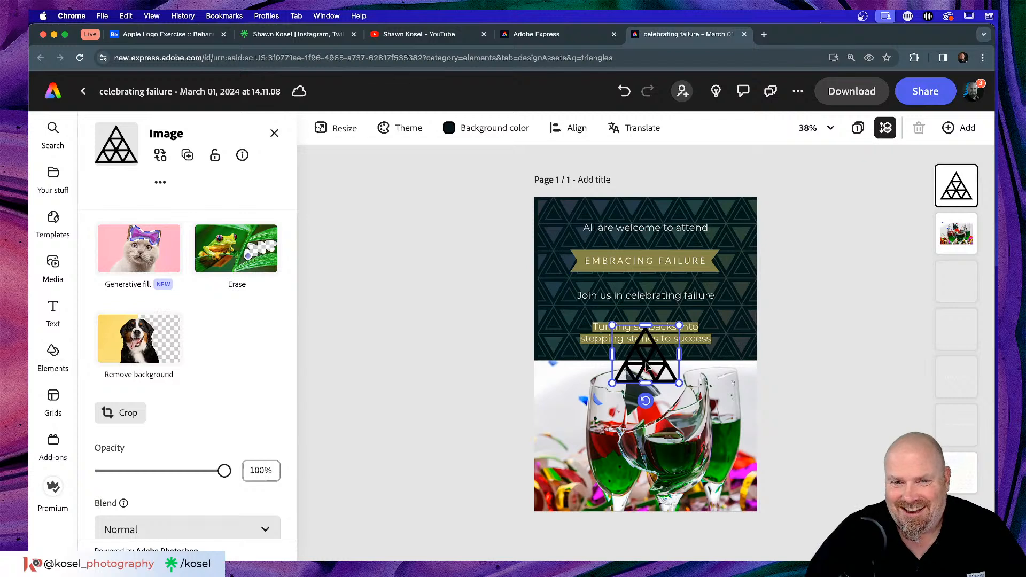
drag(648, 373, 644, 472)
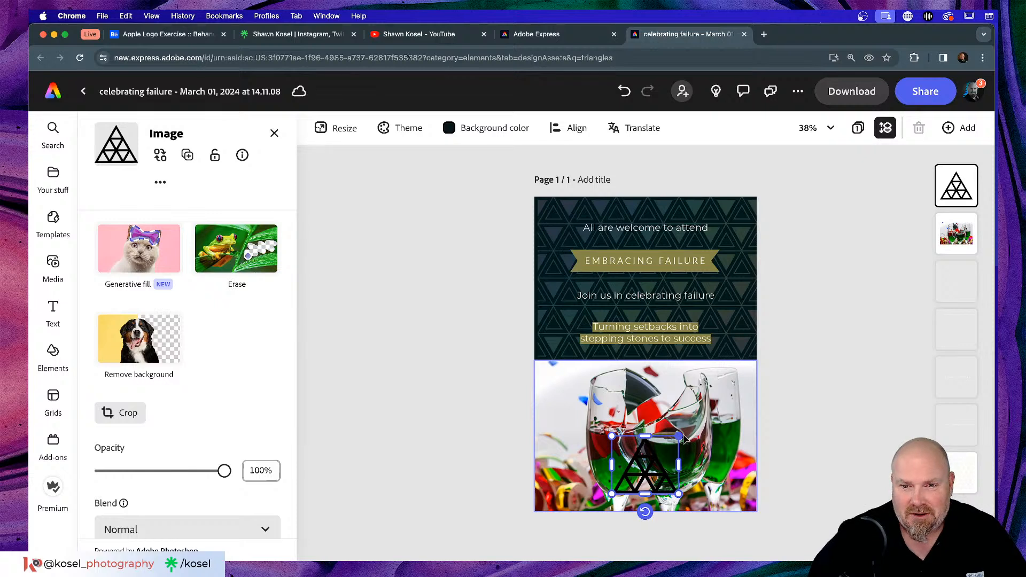
drag(679, 436, 744, 379)
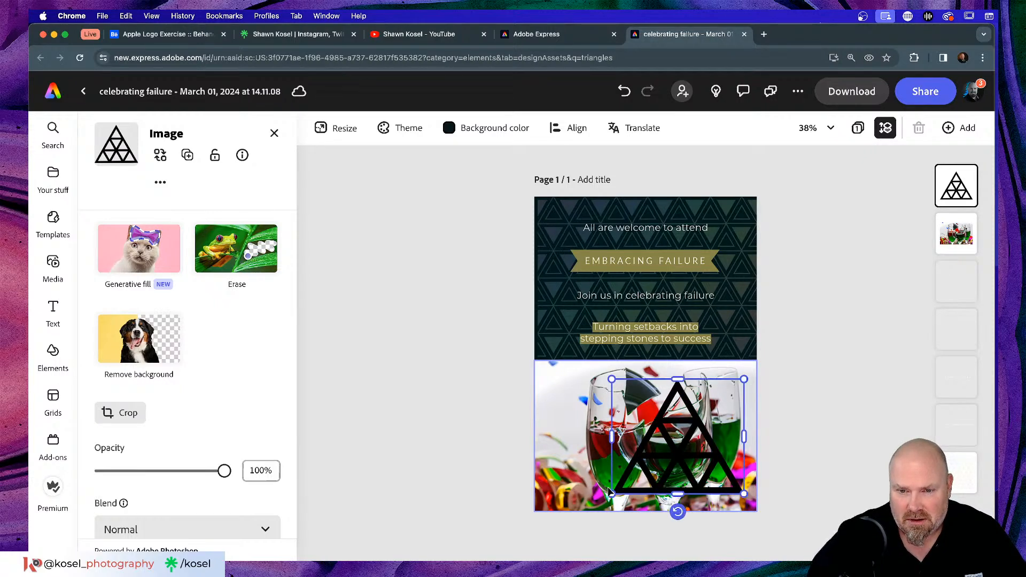
mouse_move(611, 494)
mouse_down()
mouse_move(596, 507)
mouse_move(610, 495)
mouse_up()
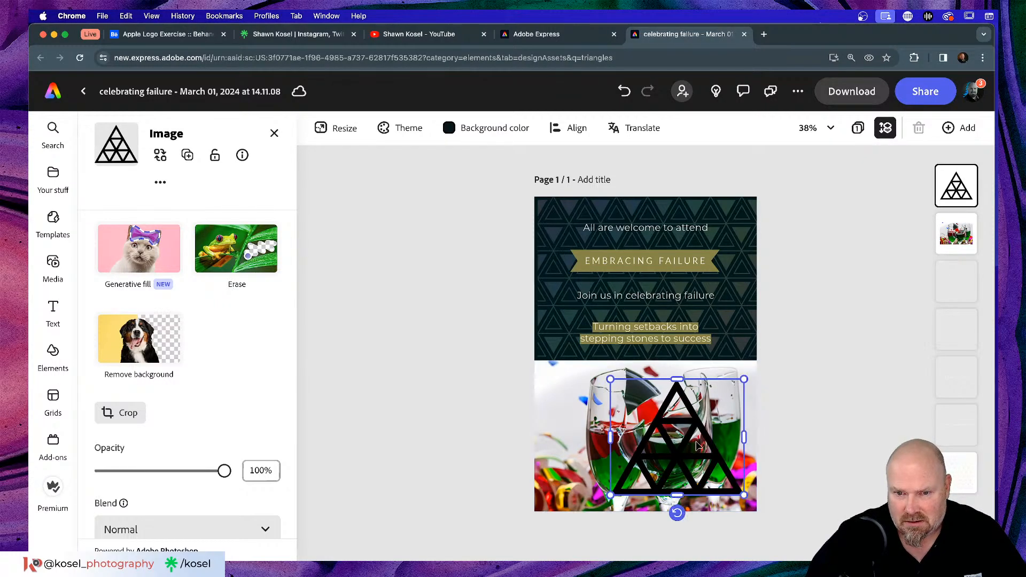
drag(679, 458, 648, 452)
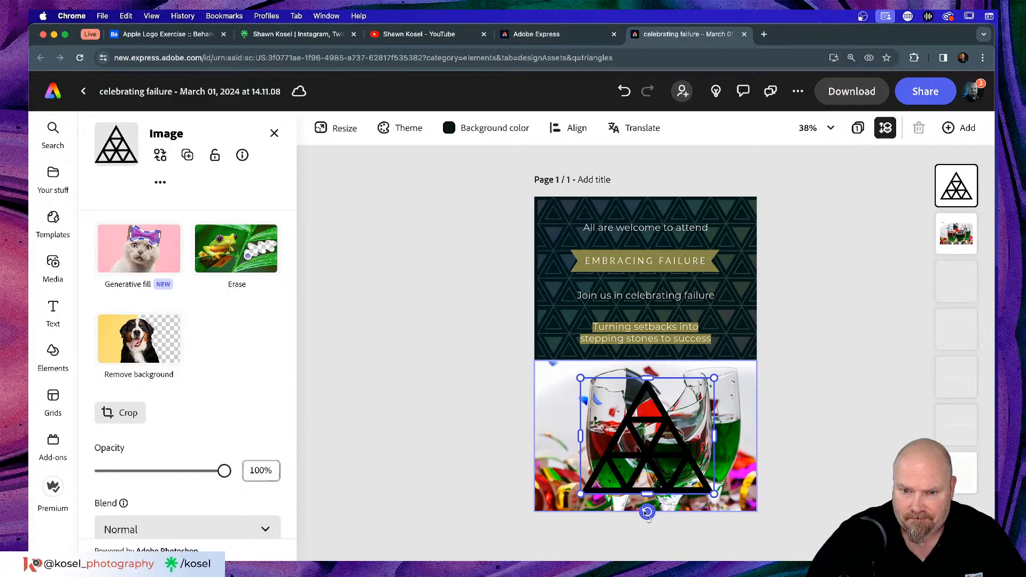
- Rotate the black triangle graphic by 180° so it points downward and reduce its opacity to 25%
drag(646, 511, 649, 325)
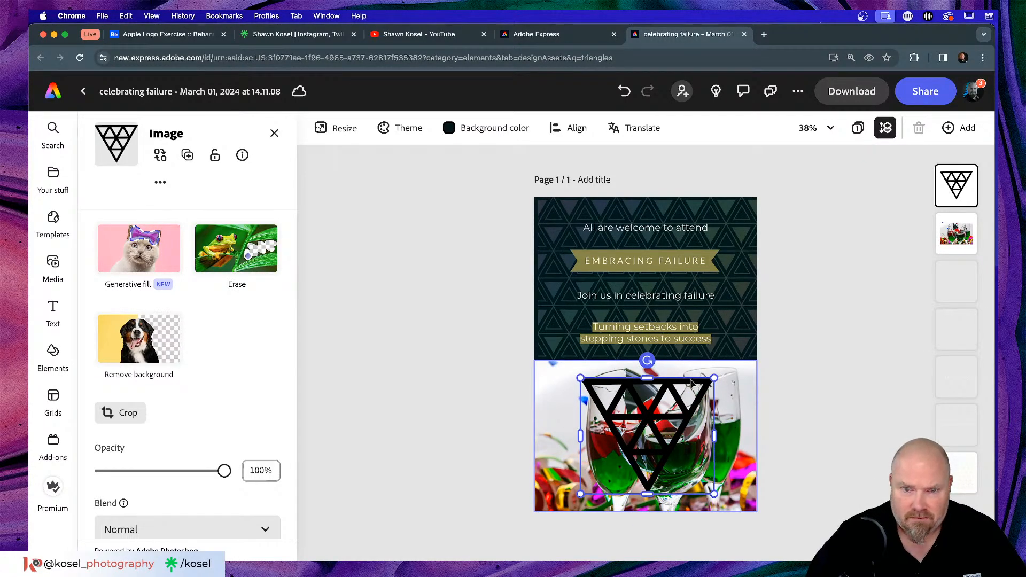
scroll(227, 379, down, 1)
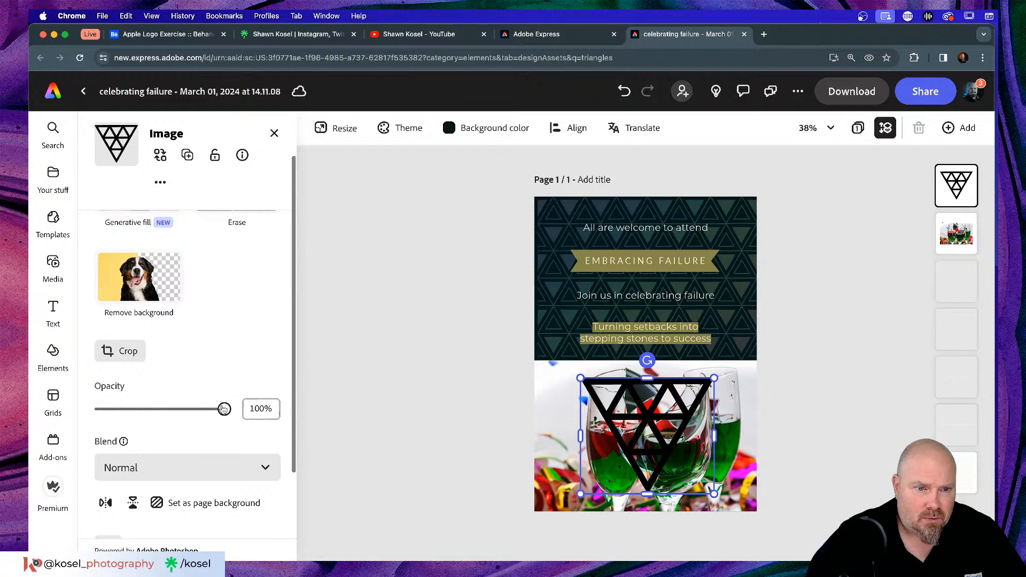
drag(223, 409, 132, 409)
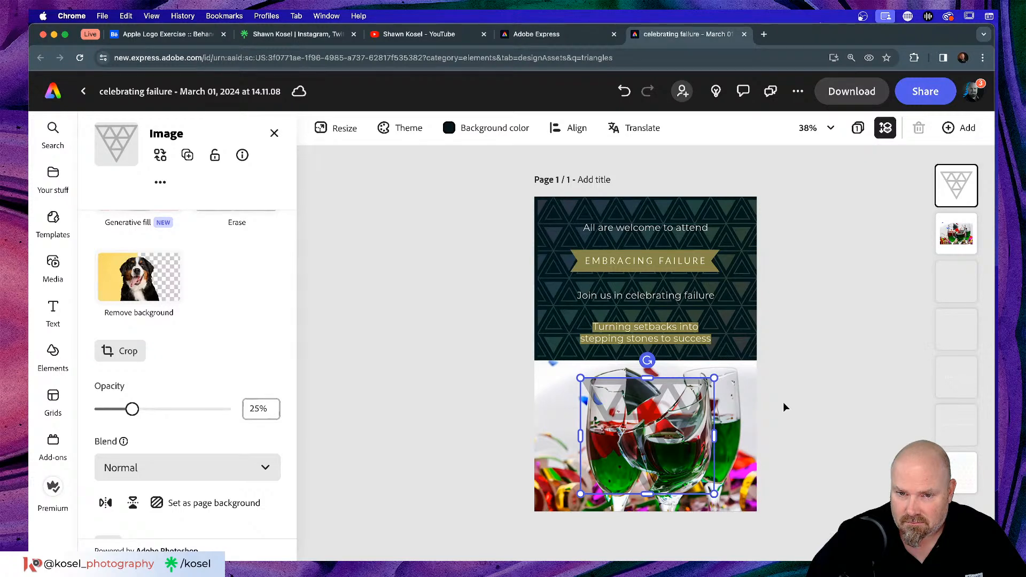
- Enlarge the inverted triangle to about the full height of the glasses photo and center it horizontally on the page
drag(714, 378, 735, 361)
drag(579, 494, 561, 509)
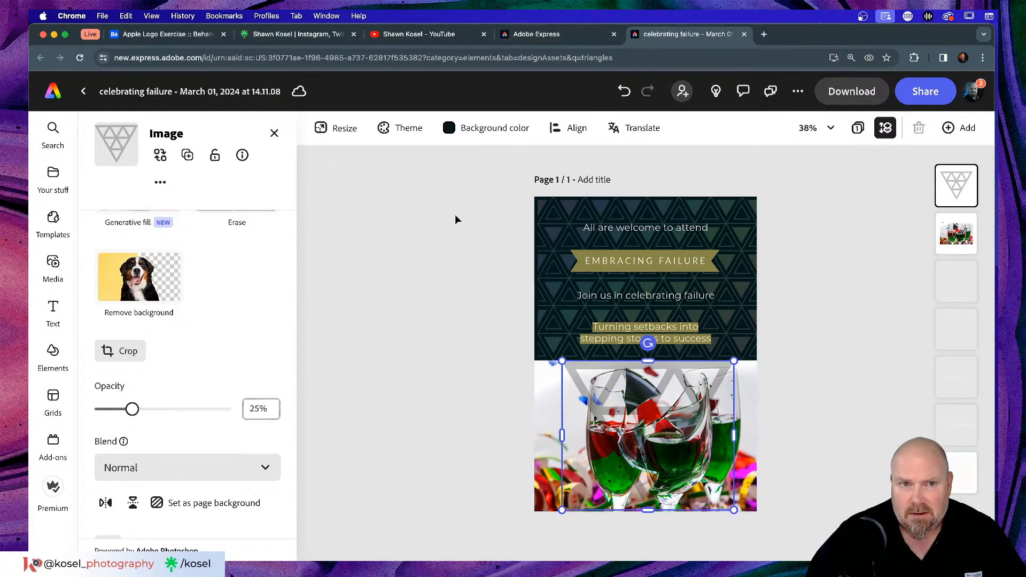
click(569, 128)
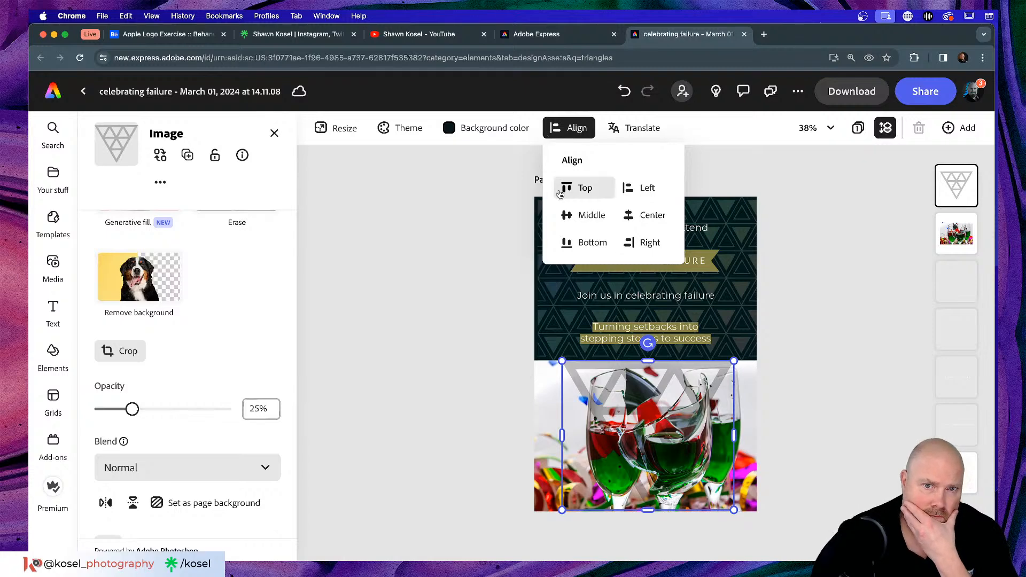
click(644, 214)
click(386, 286)
click(386, 287)
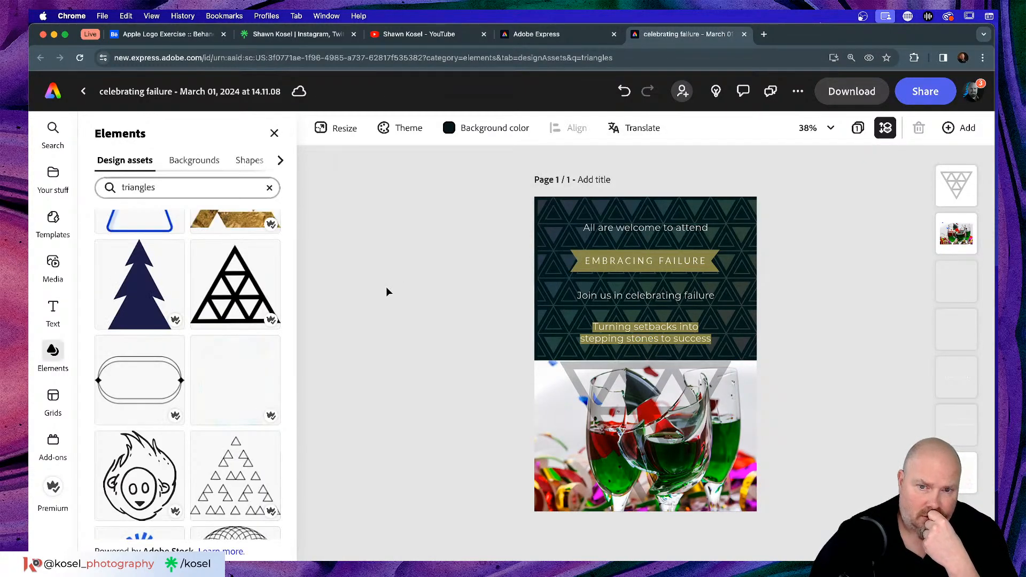
click(662, 389)
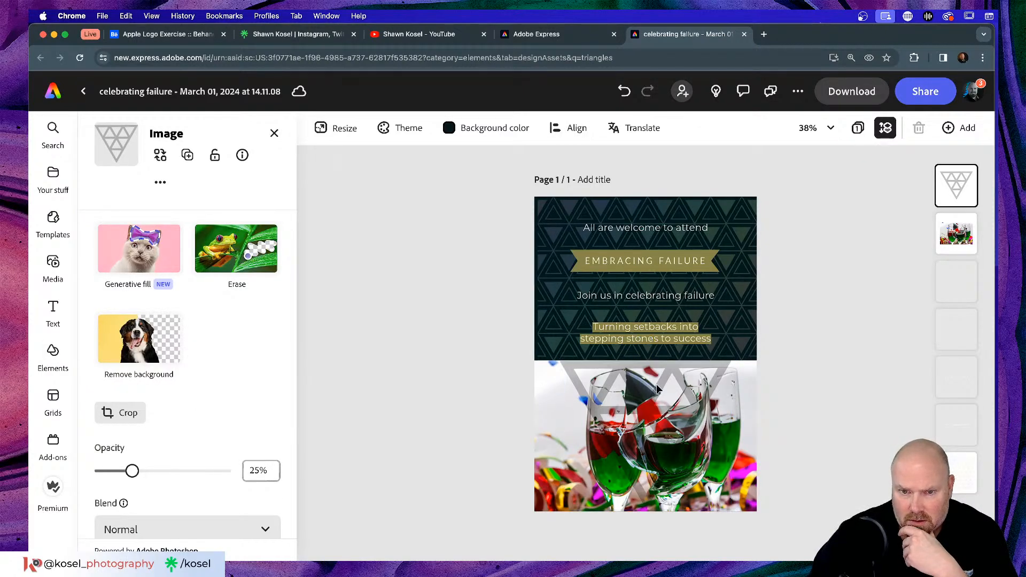
click(364, 260)
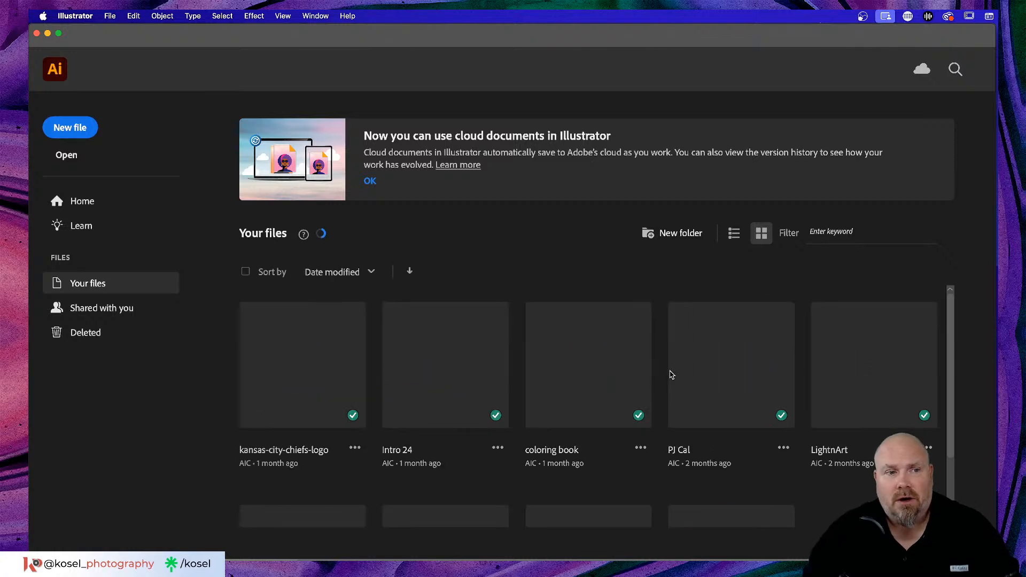
- Create a new Illustrator document from the recent 1920 x 1080 px Print preset
click(69, 128)
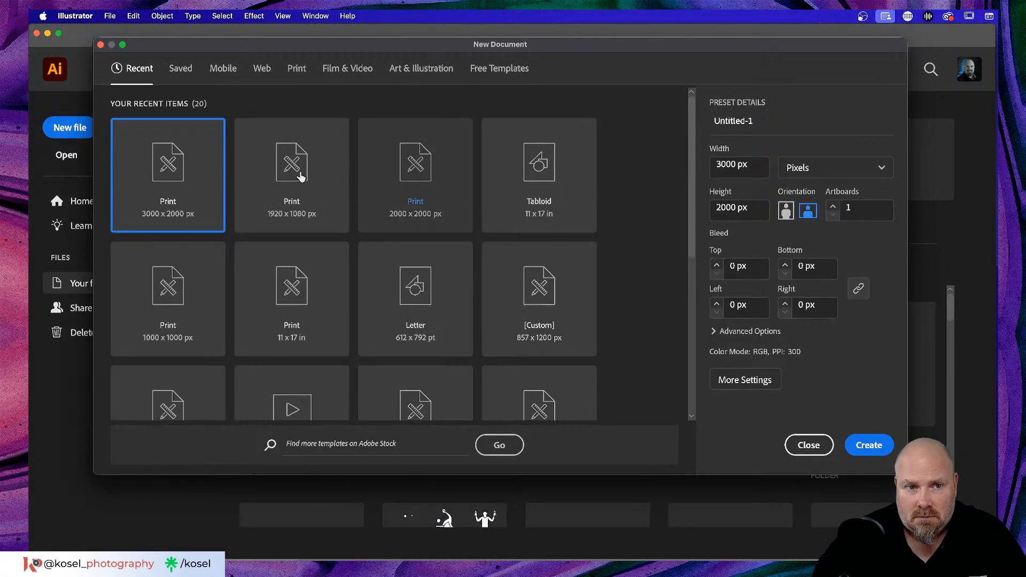
click(289, 172)
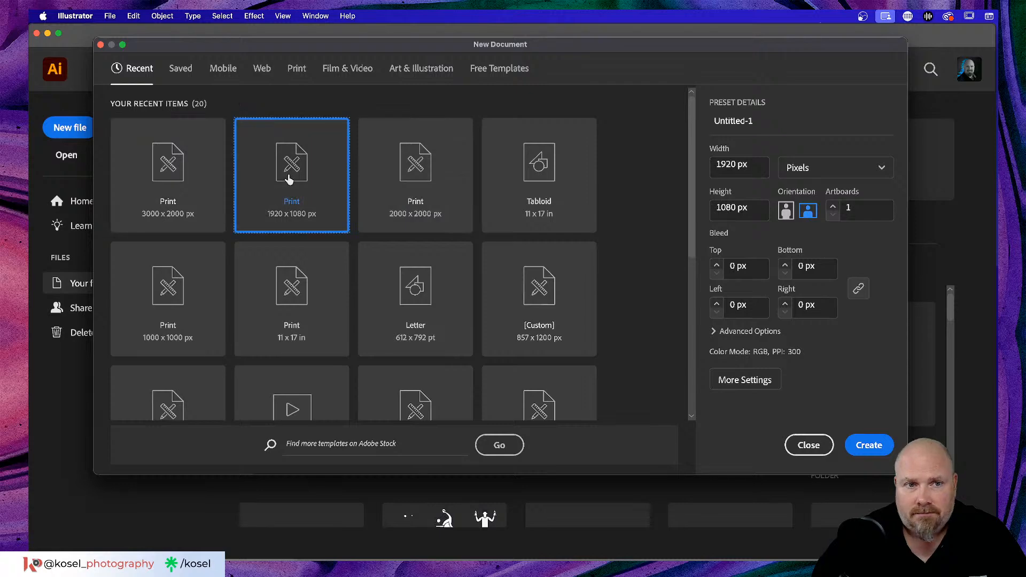
click(875, 451)
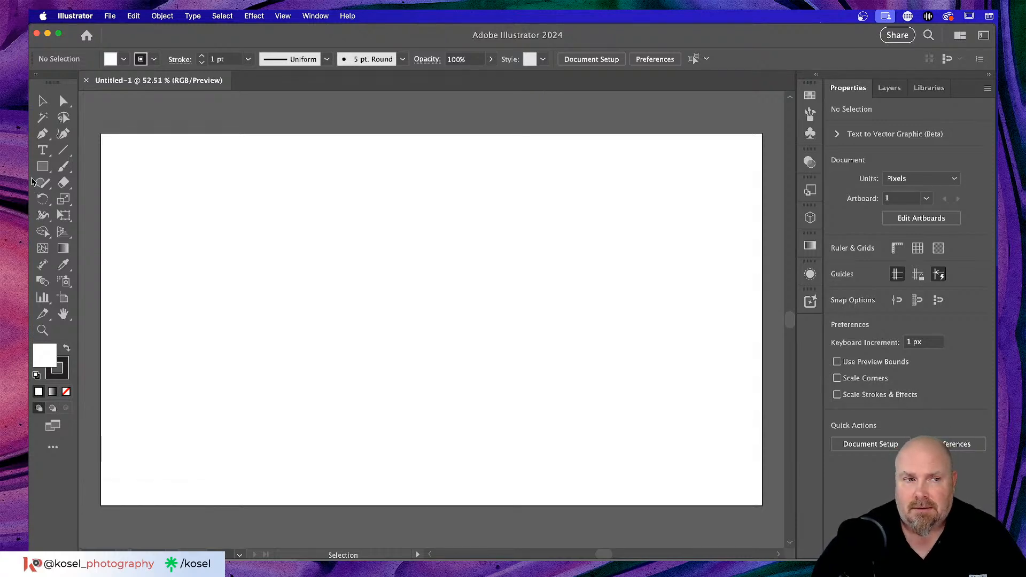
- Draw a three-sided polygon about 850 px wide and 736 px high in the middle of the artboard
drag(43, 167, 122, 216)
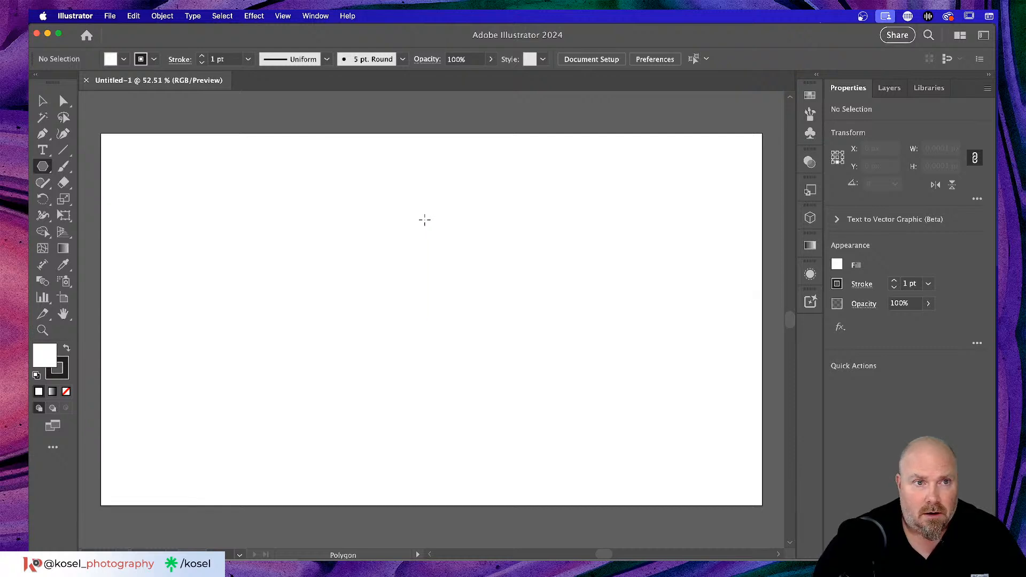
drag(424, 219, 563, 451)
key(Down)
key(Down)
key(Down)
key(space)
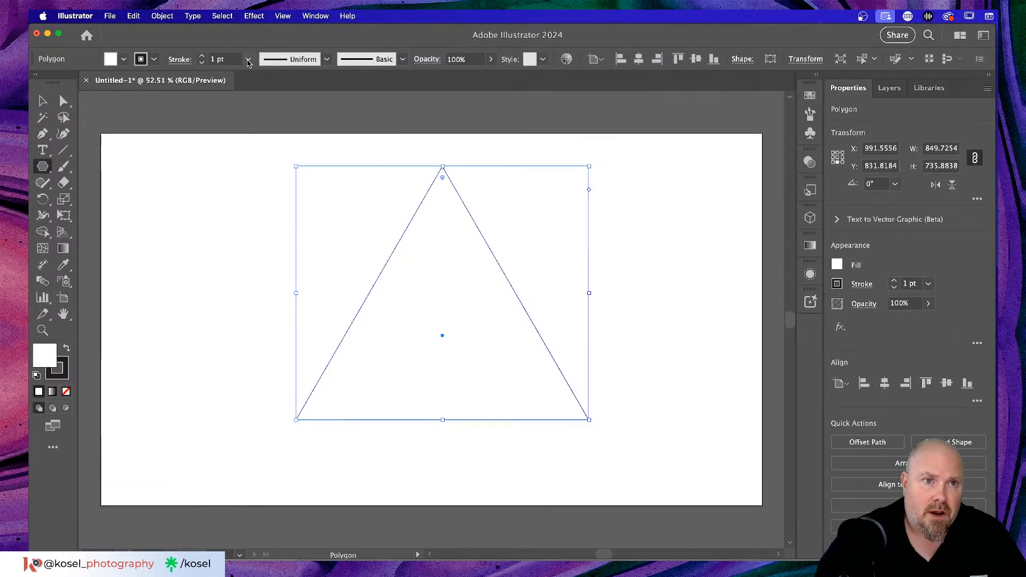
- Set the triangle's stroke weight to 6 pt and dismiss the Polygon settings without making another shape
click(203, 56)
click(203, 56)
click(203, 56)
click(203, 56)
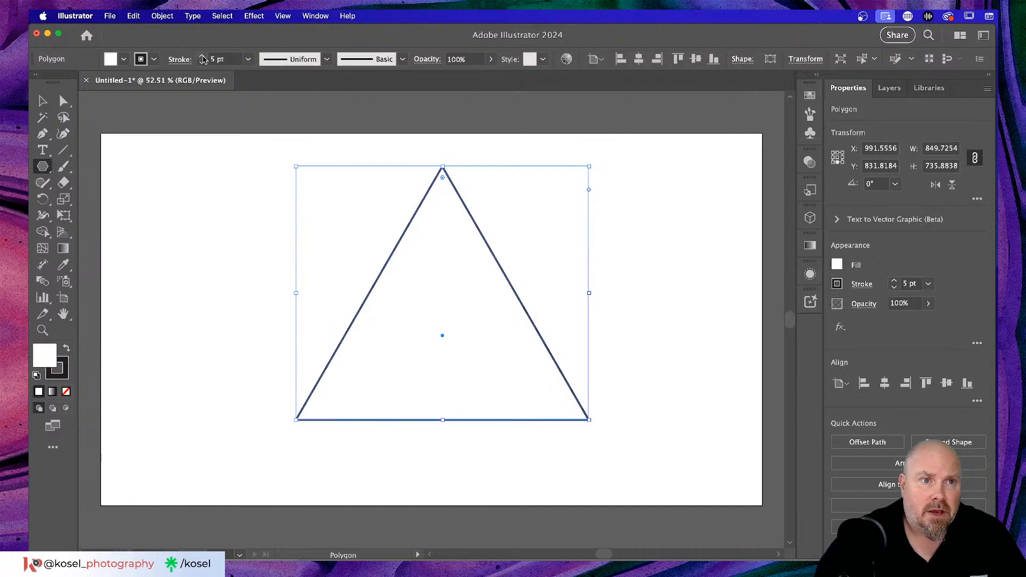
click(202, 56)
click(187, 243)
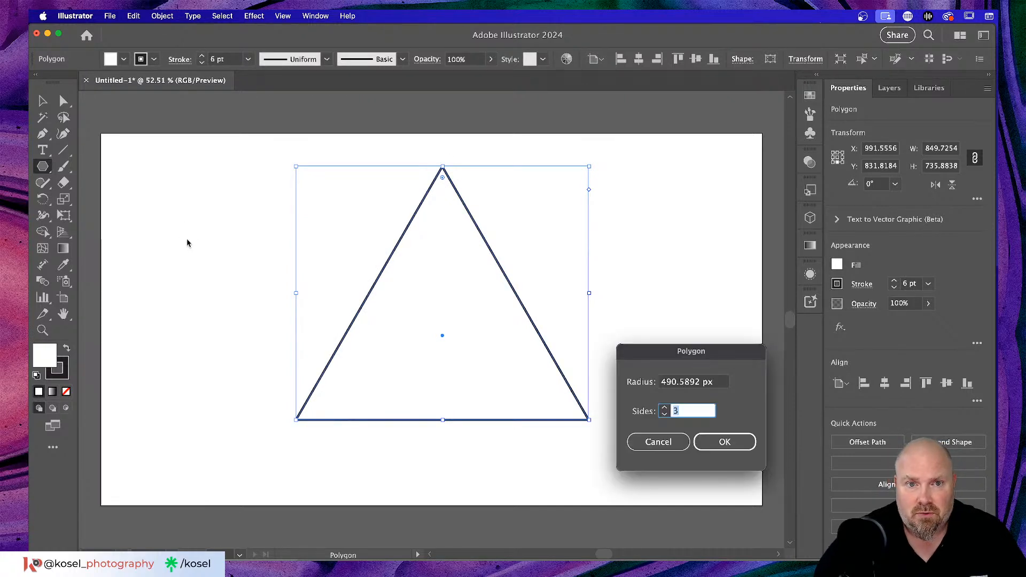
click(649, 448)
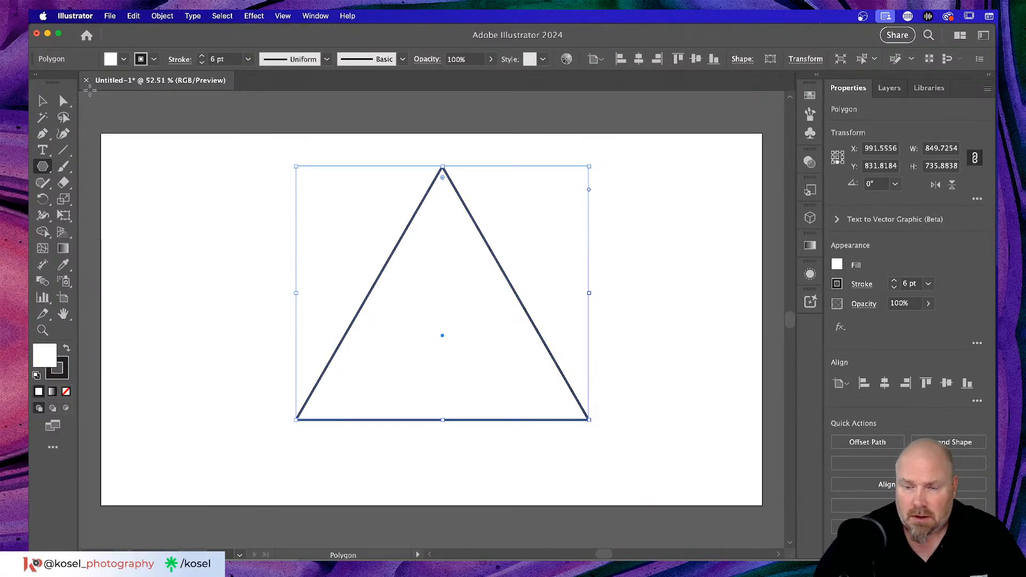
- Scale the triangle down proportionally to about 385 px wide, move it near the artboard's centre and deselect it
click(42, 100)
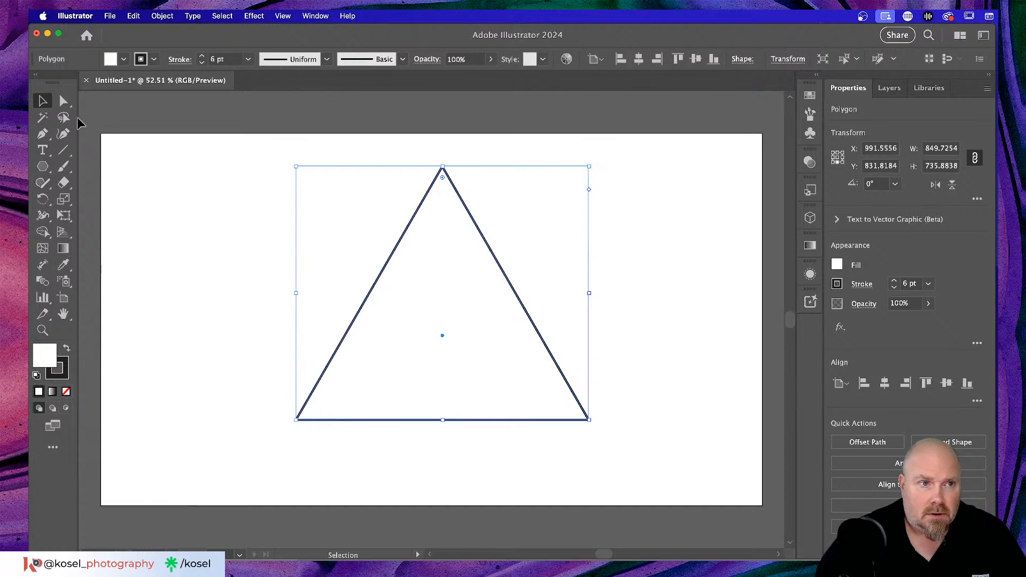
click(188, 172)
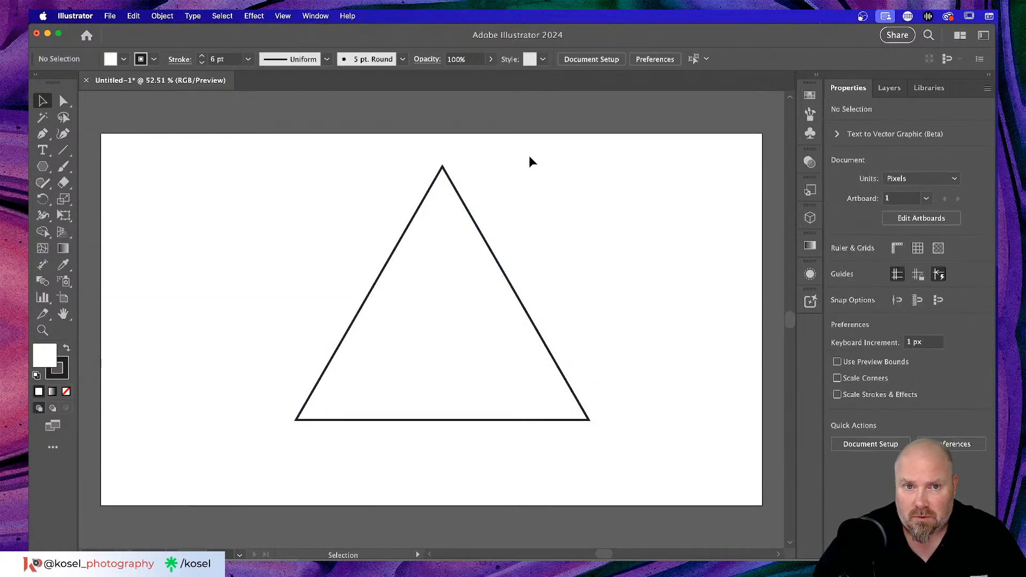
drag(537, 197, 433, 310)
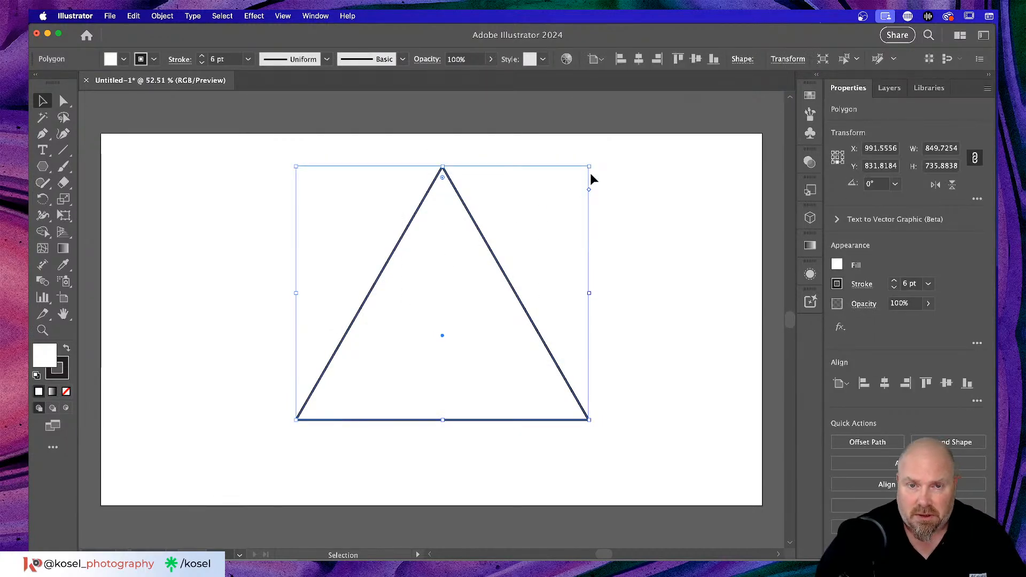
drag(591, 165, 430, 306)
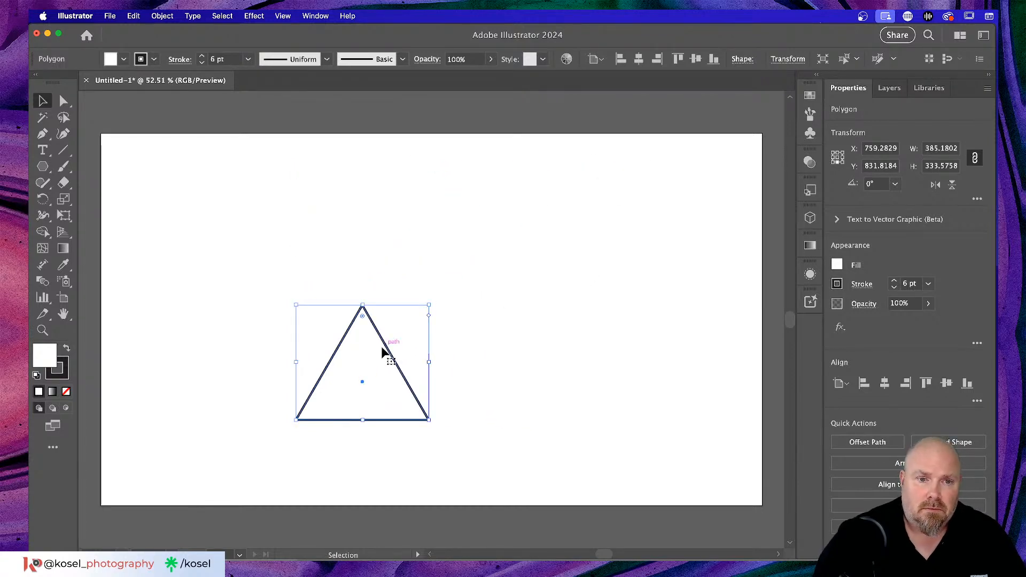
drag(386, 351, 480, 260)
click(597, 282)
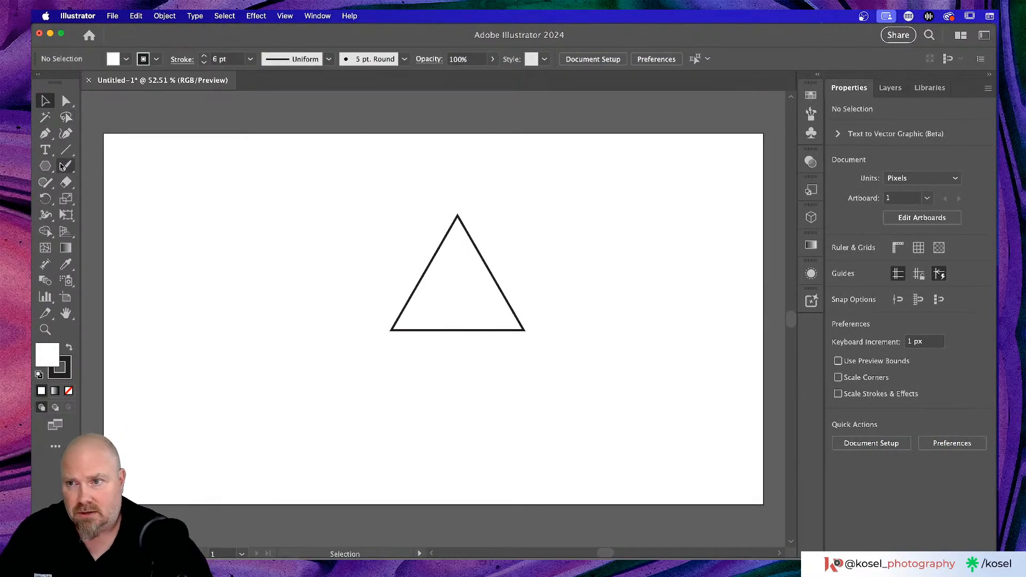
click(66, 133)
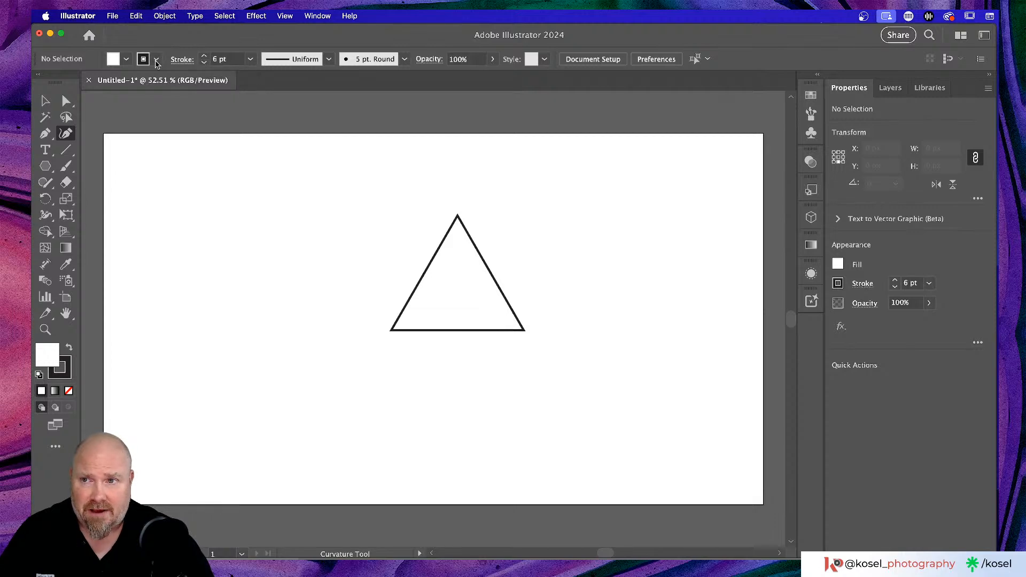
click(126, 59)
click(90, 43)
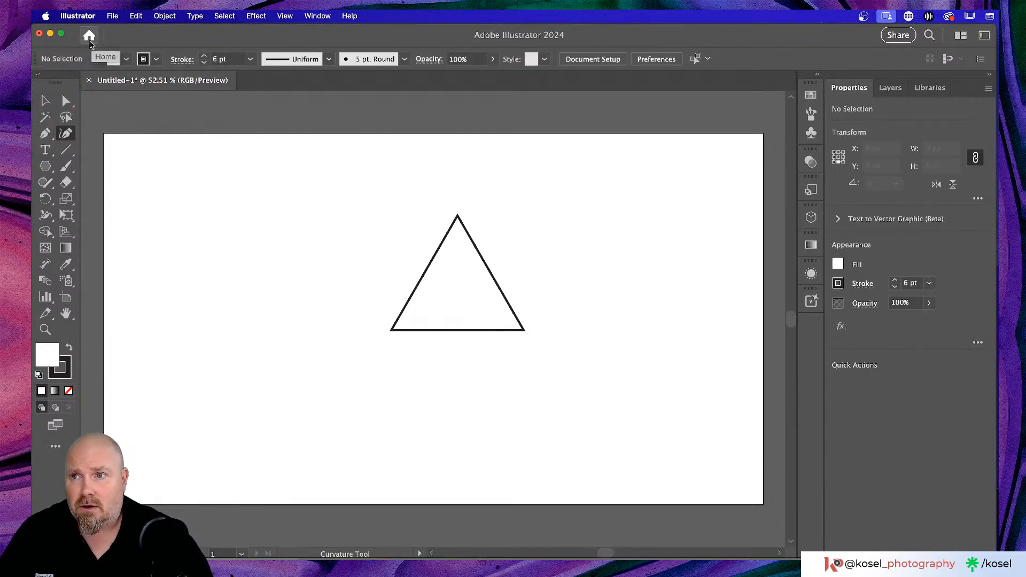
- Remove the triangle's fill by setting it to None, keeping only the outline
click(45, 101)
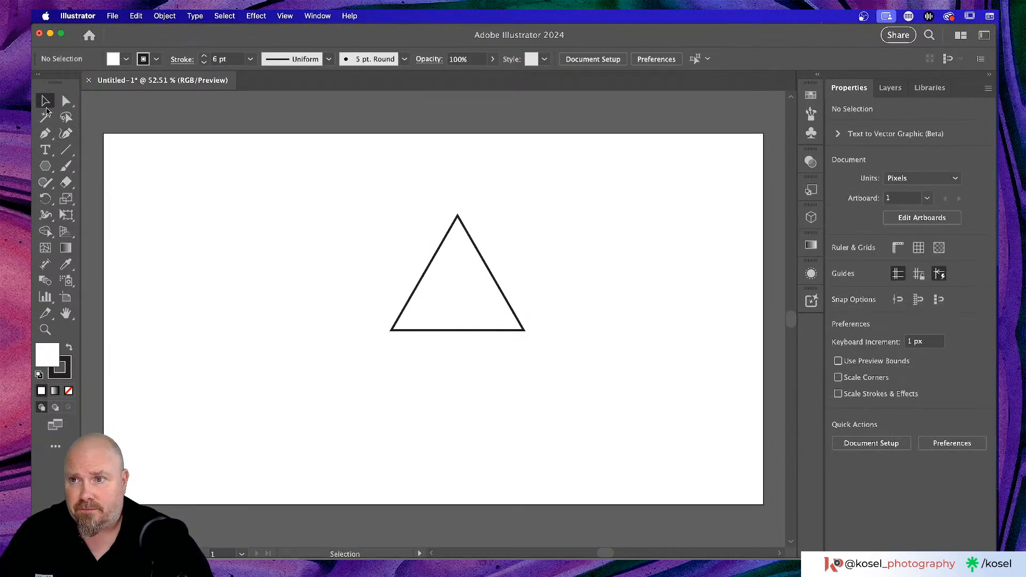
click(490, 269)
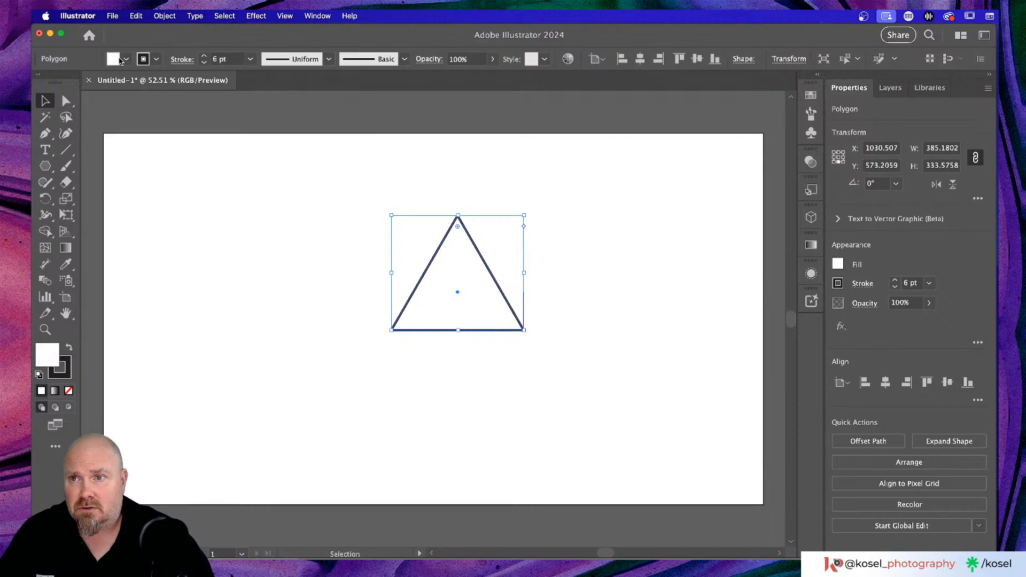
click(120, 60)
click(69, 83)
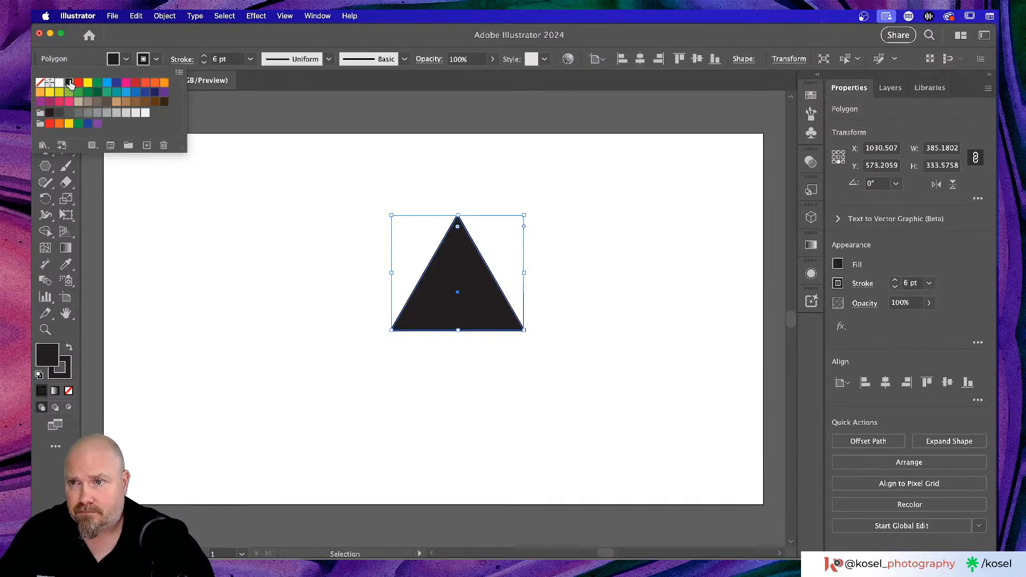
click(50, 84)
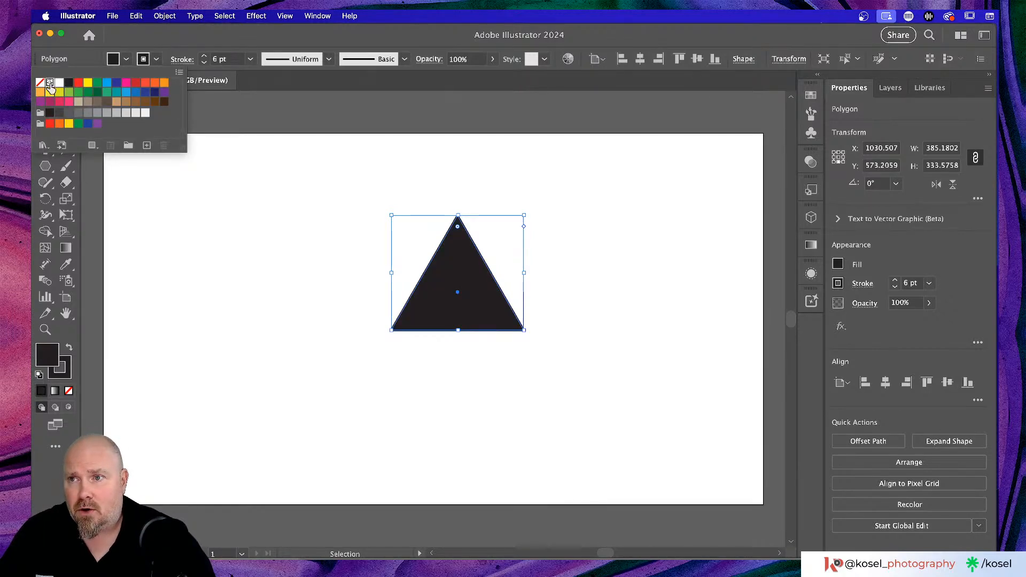
click(40, 83)
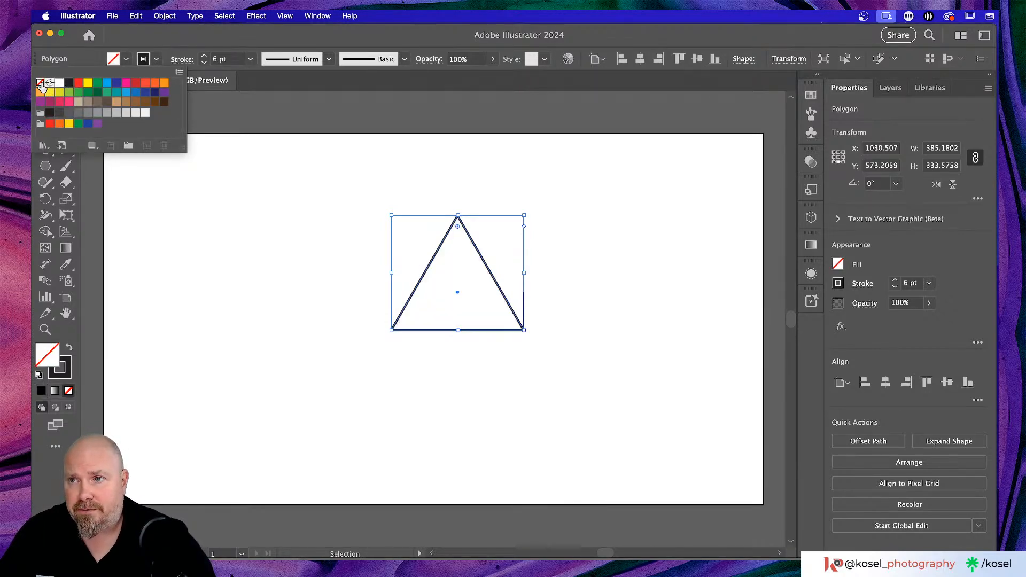
click(172, 47)
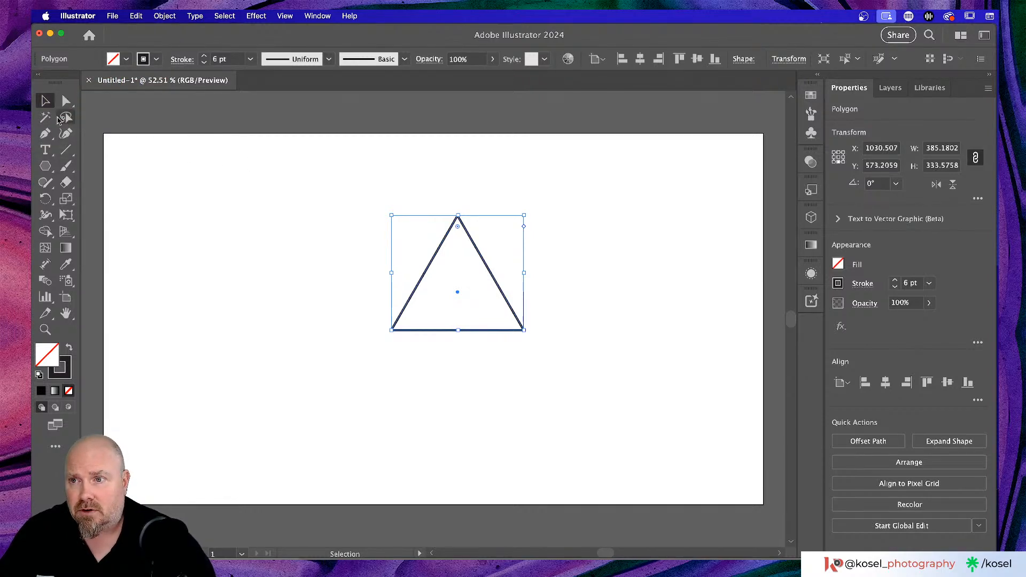
- Deselect the triangle and set up the Pen tool with a 3 pt stroke and no fill
click(63, 134)
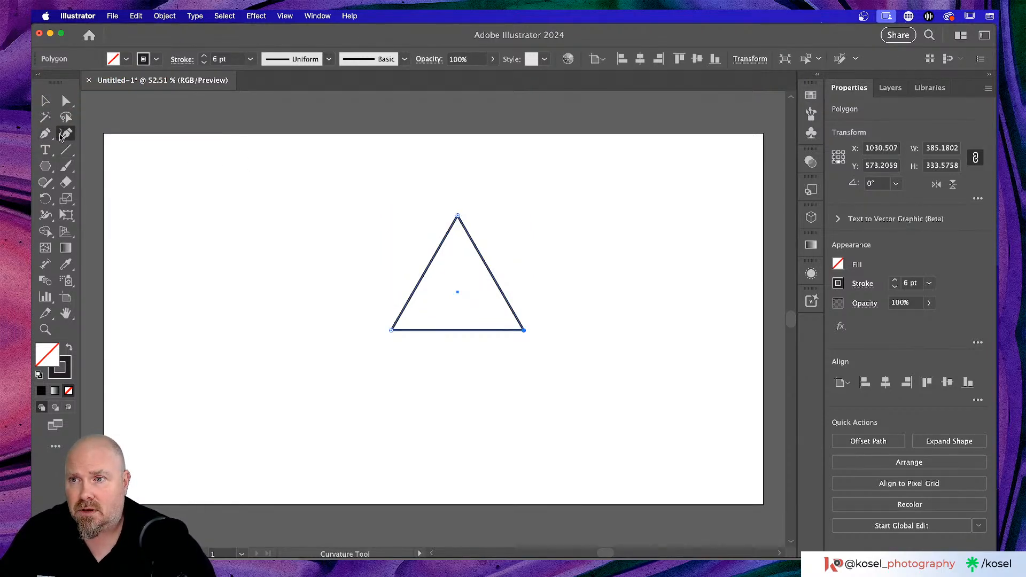
click(45, 134)
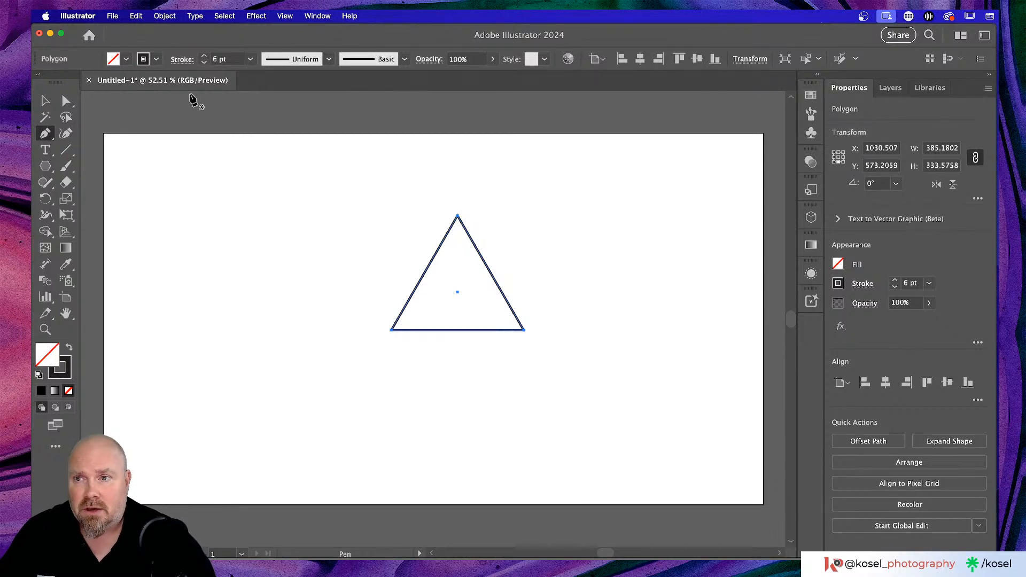
click(45, 100)
click(237, 253)
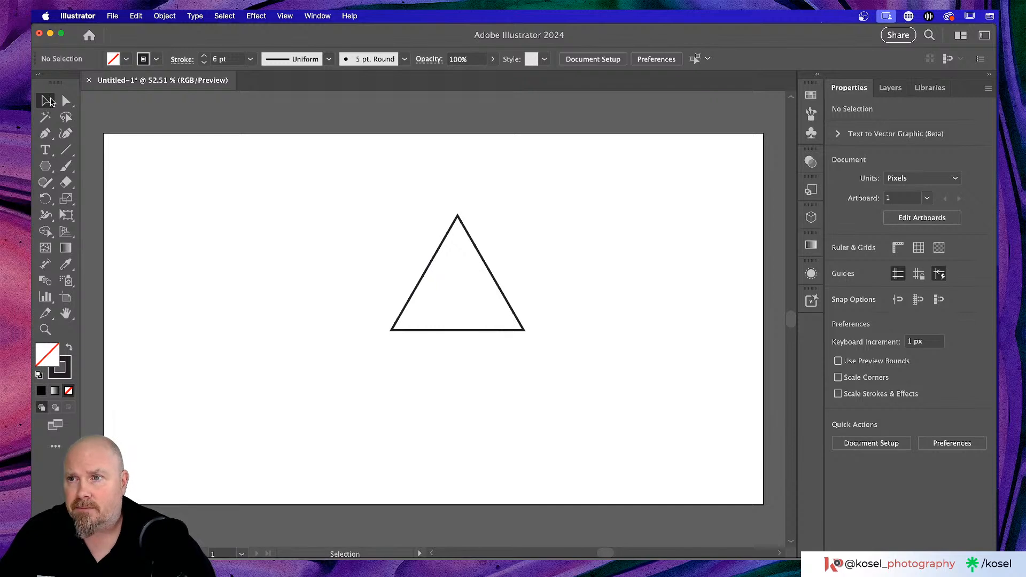
click(49, 134)
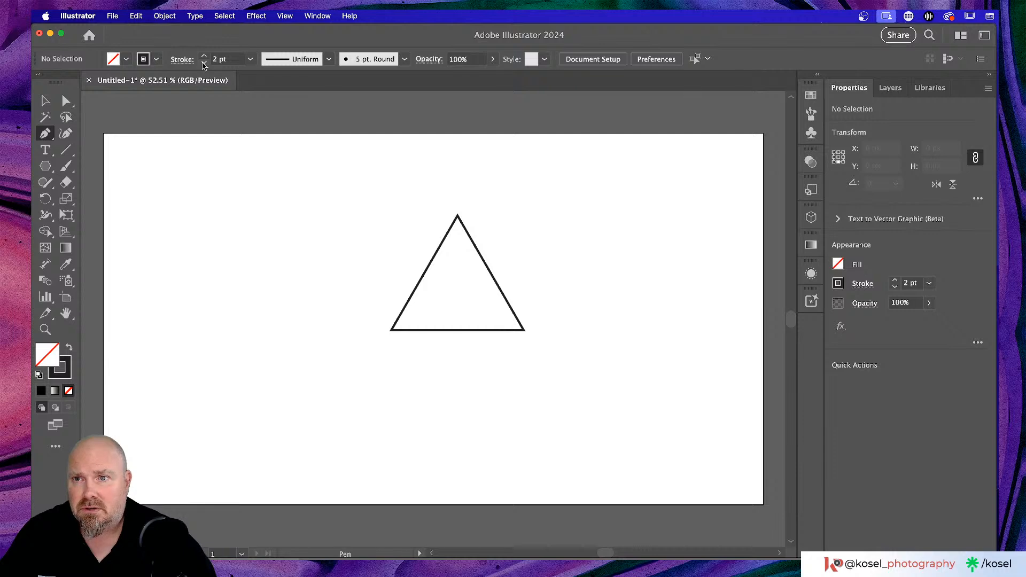
click(203, 55)
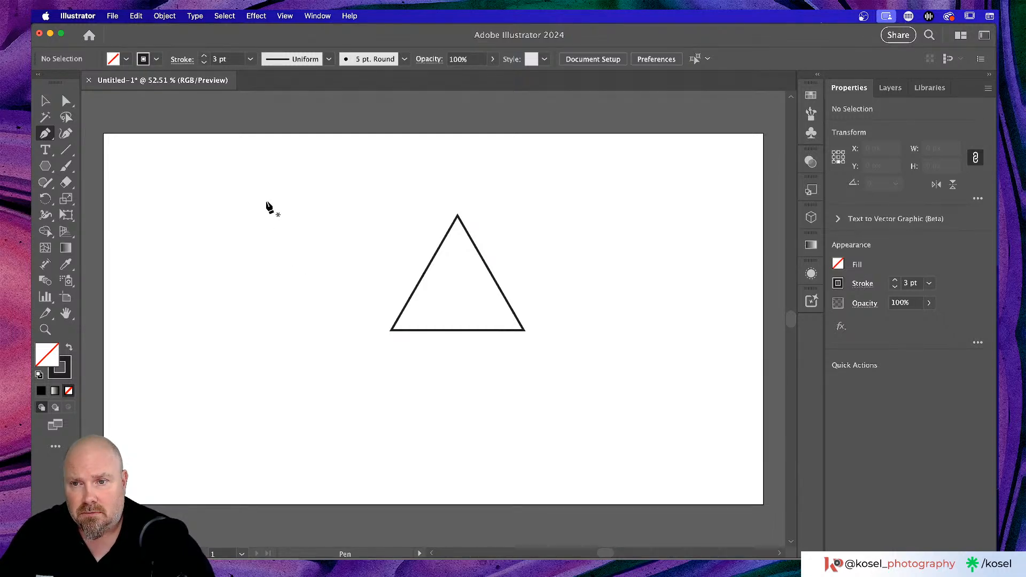
- Draw an open zigzag of three straight segments, each about 145 px long, left of the triangle, undoing any misplaced anchor
click(266, 202)
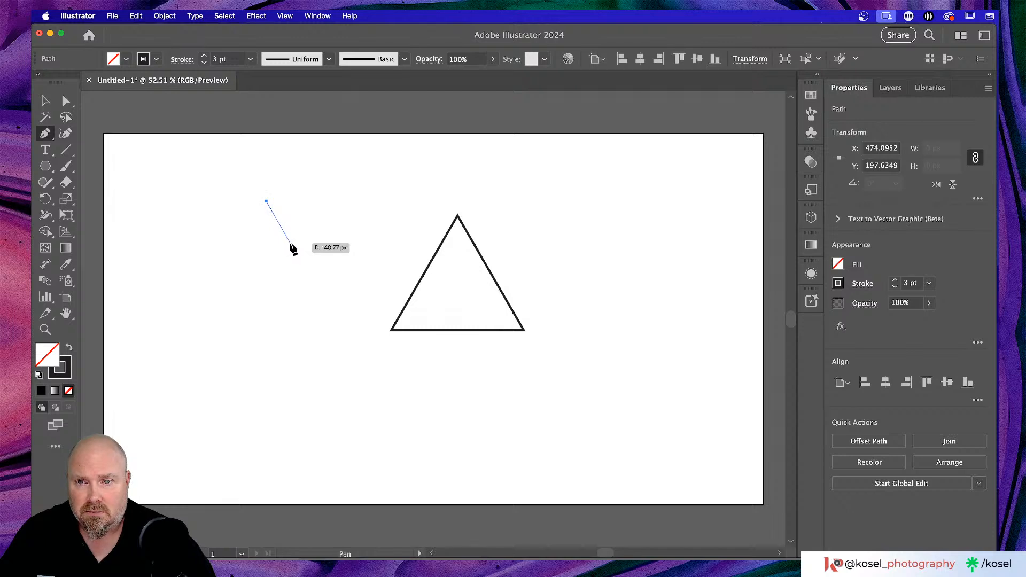
click(290, 243)
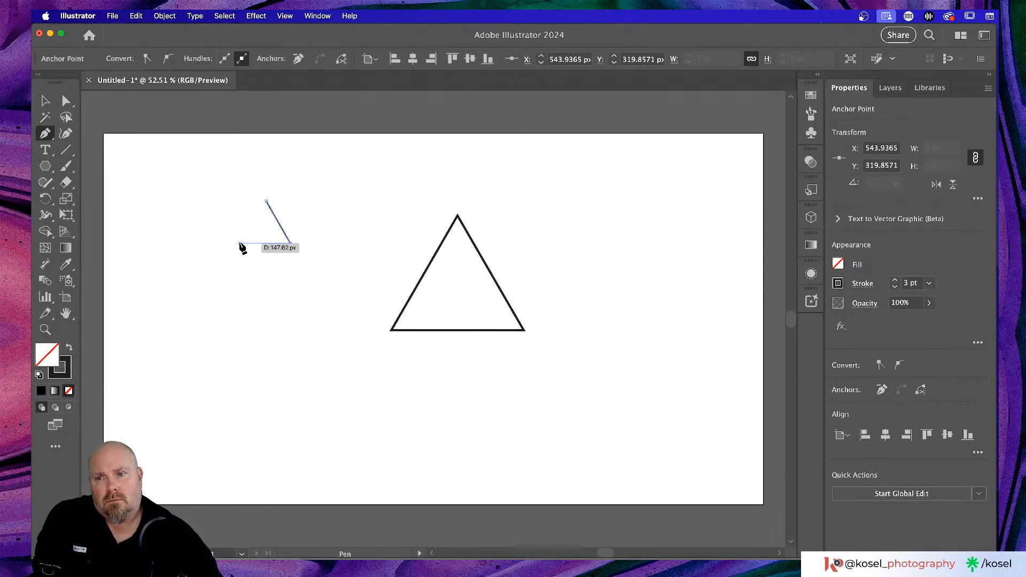
click(240, 244)
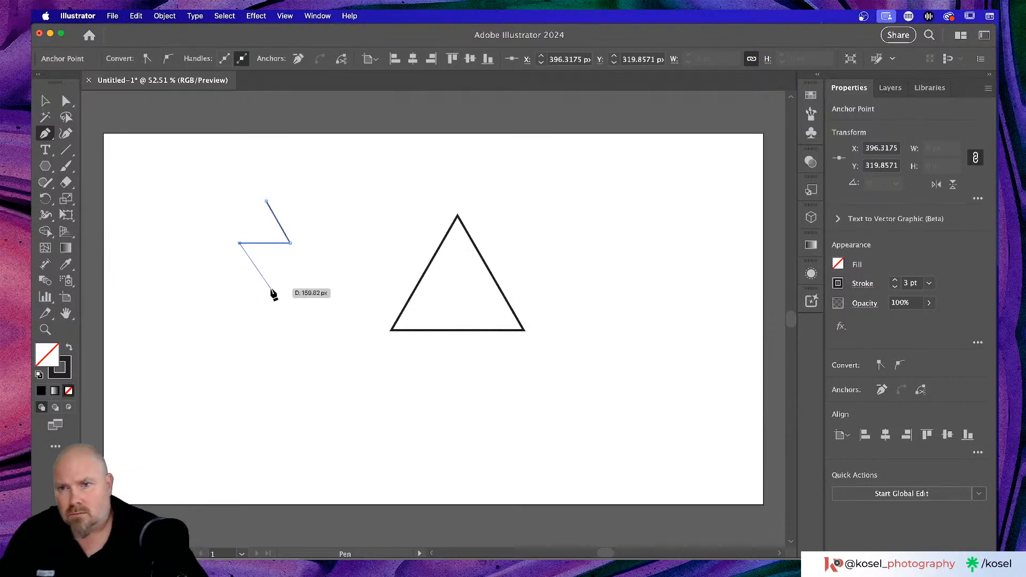
click(265, 286)
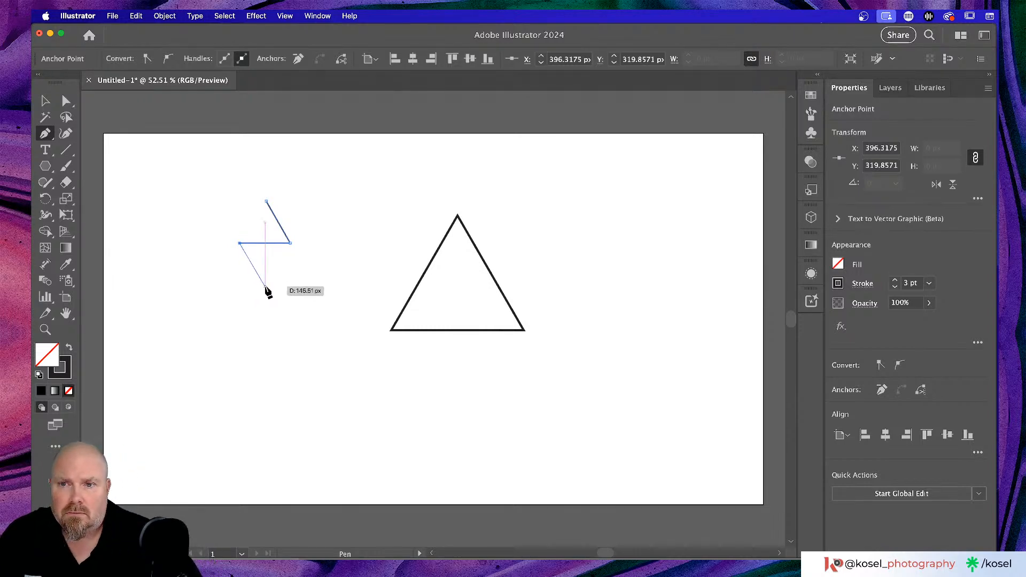
click(290, 243)
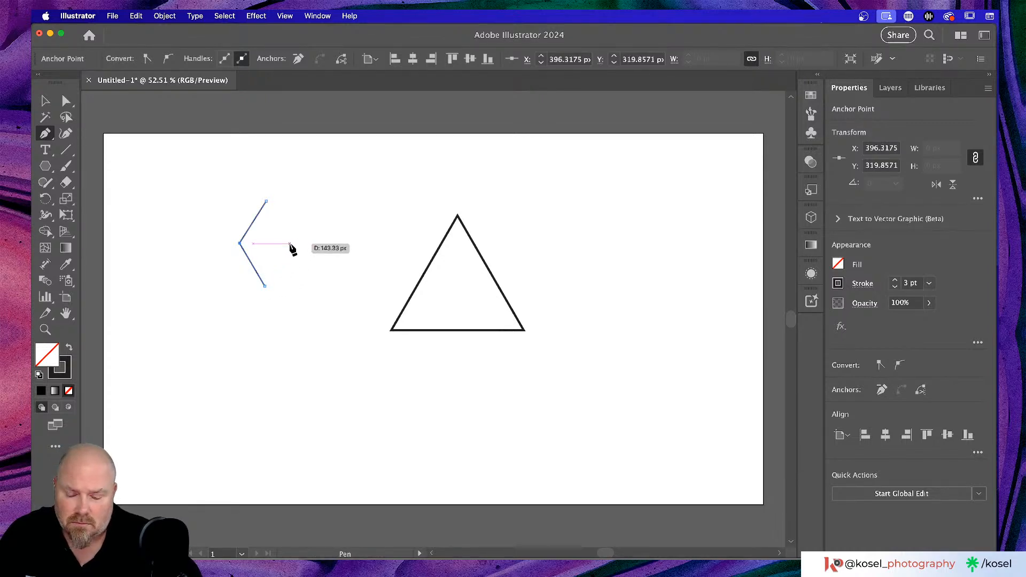
key(super+z)
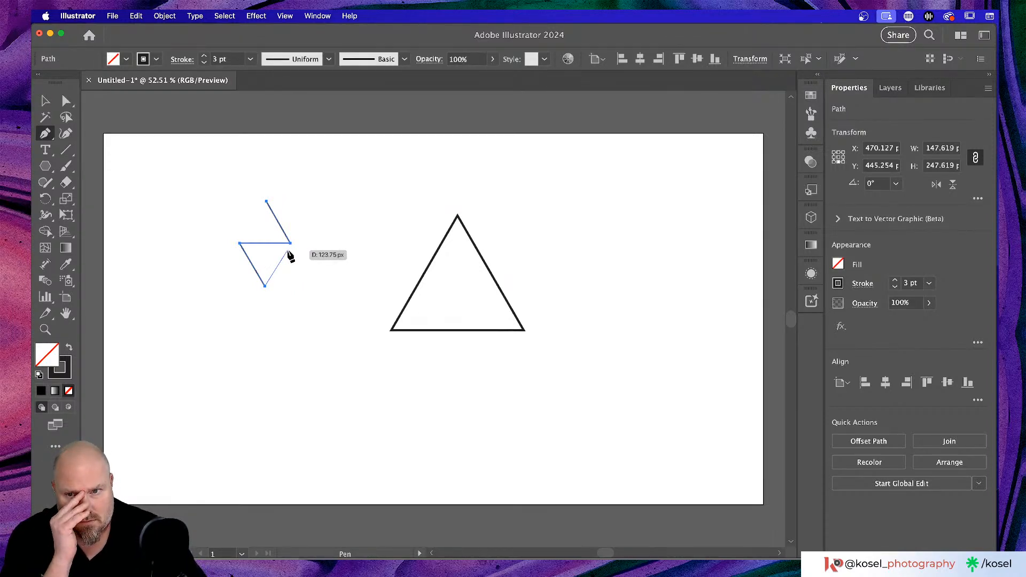
- Extend the zigzag with a fourth straight segment, about 124 px long, running up to just below its right corner
click(287, 250)
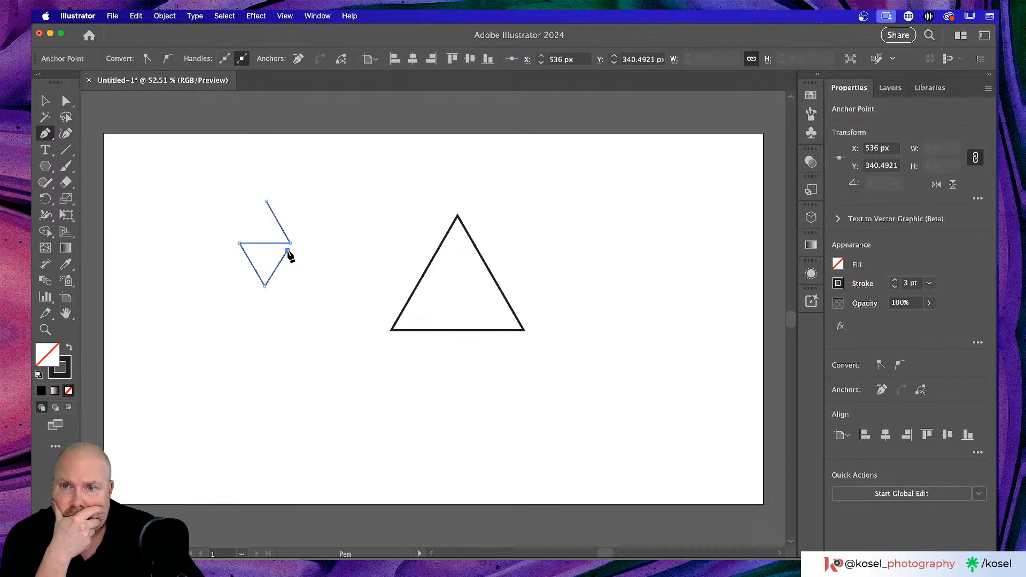
click(309, 286)
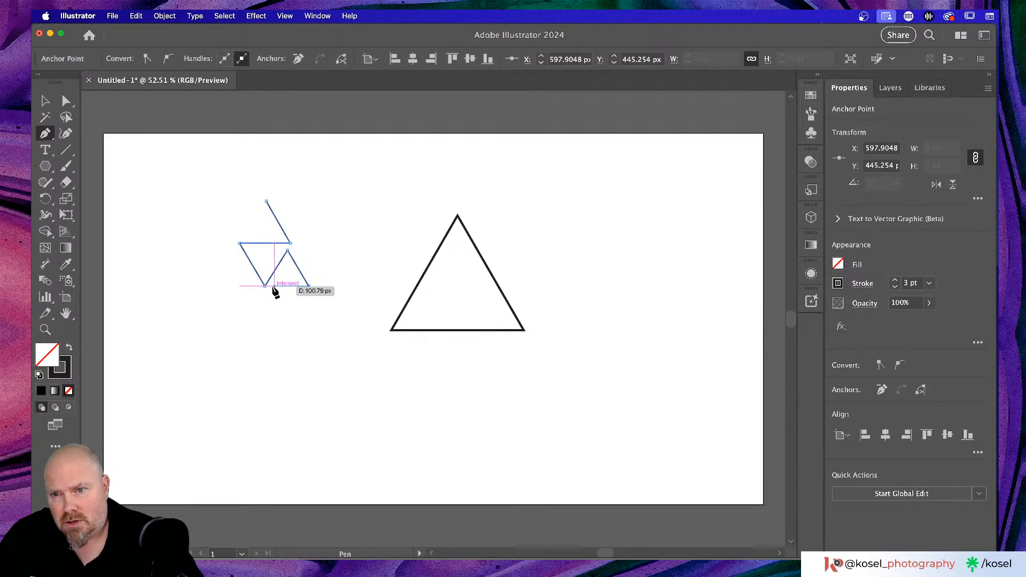
click(274, 286)
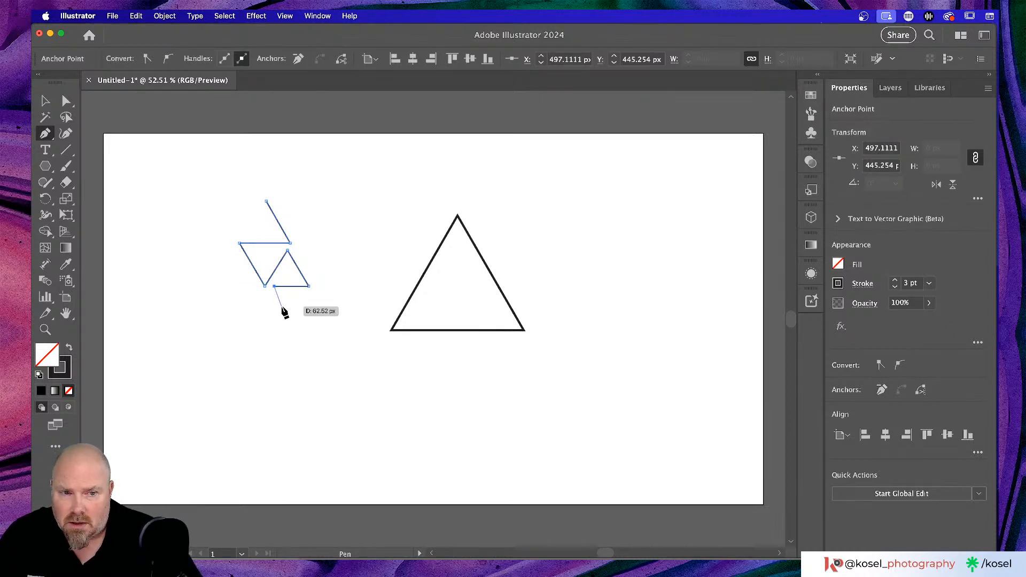
click(367, 351)
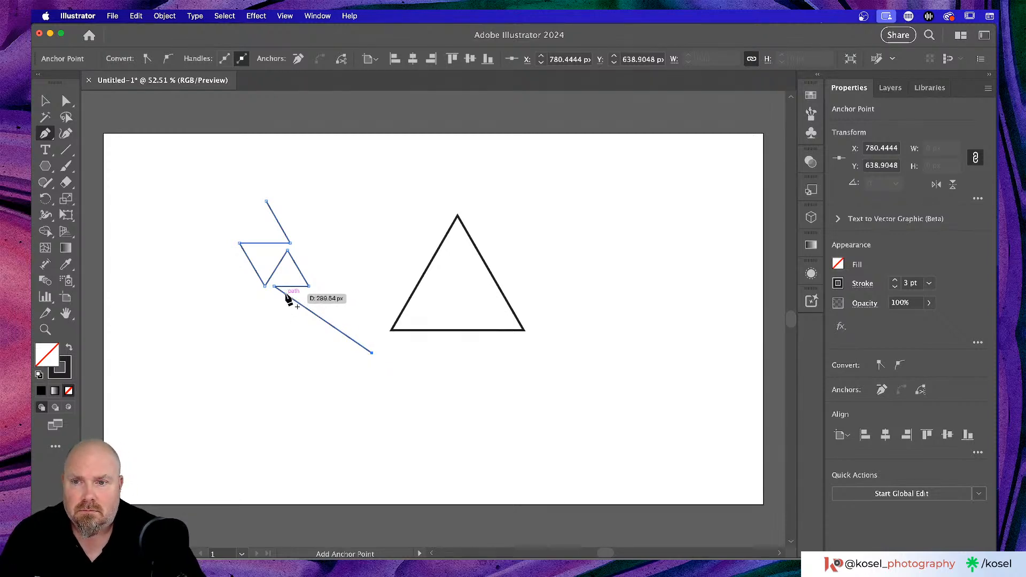
click(274, 288)
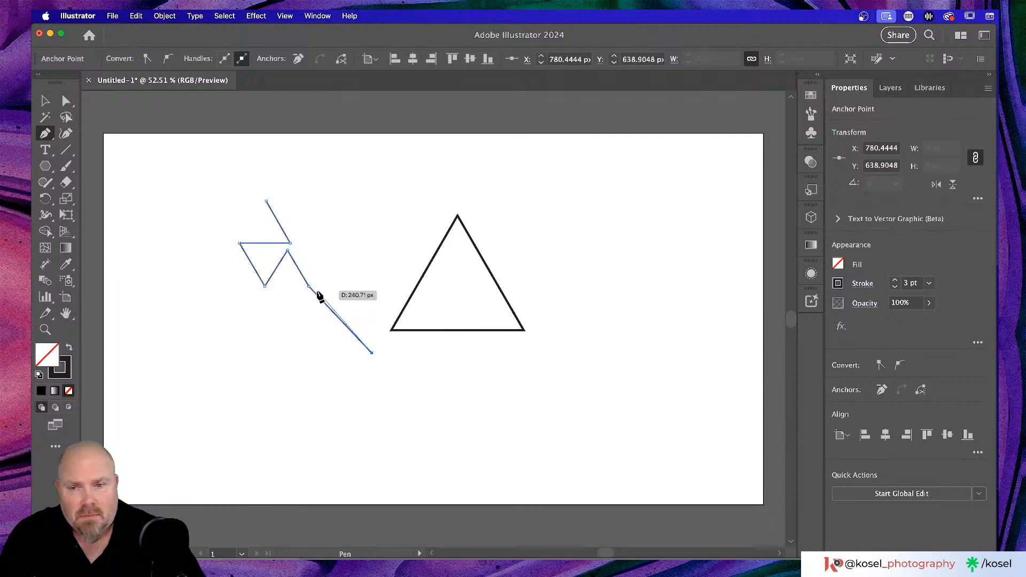
click(309, 286)
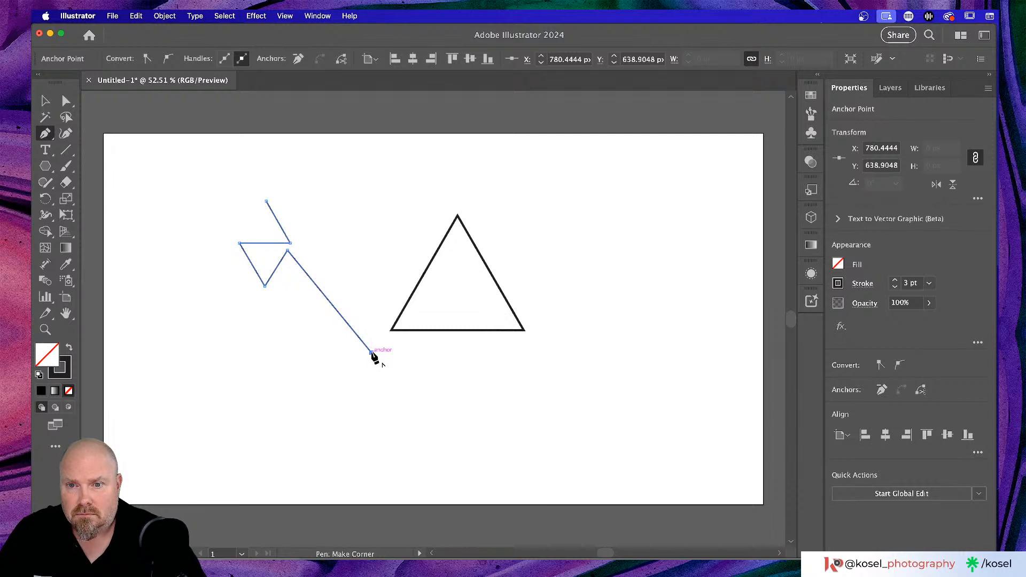
drag(46, 134, 100, 166)
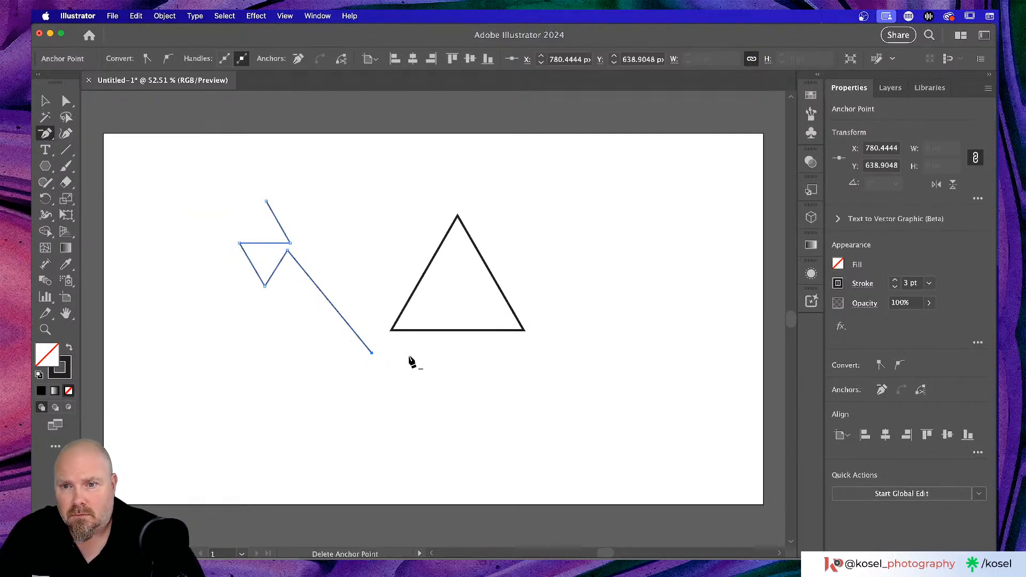
click(371, 352)
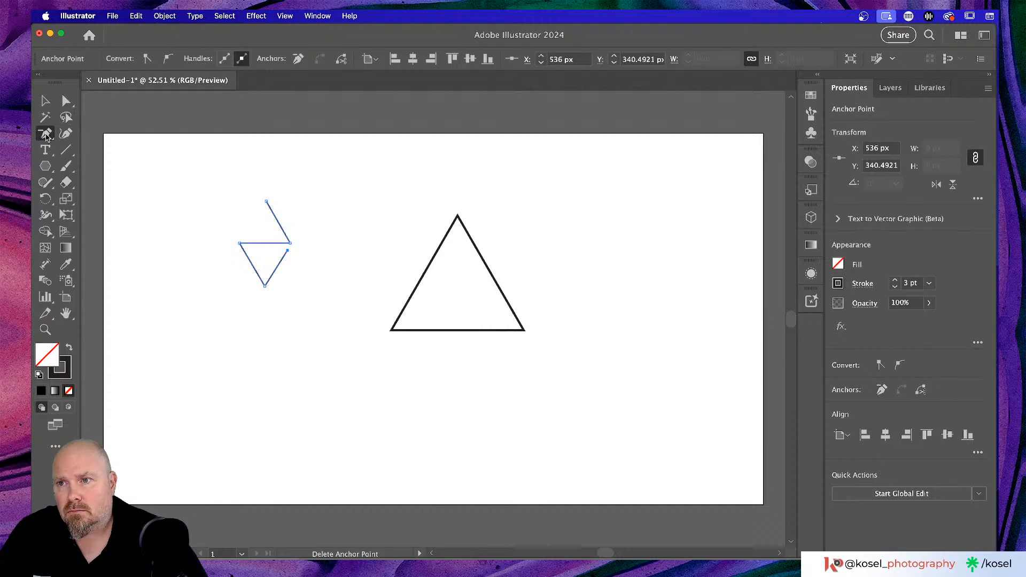
- Continue the zigzag with three straight Pen segments about 114, 86 and 129 px long, stepping down to the right, undoing the accidental anchor removal
drag(46, 135, 97, 140)
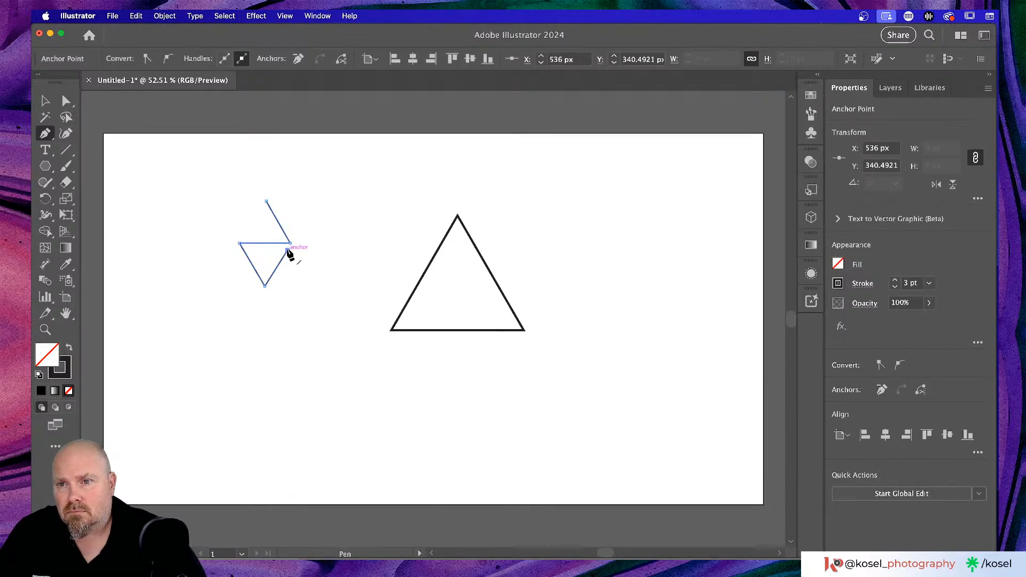
click(309, 282)
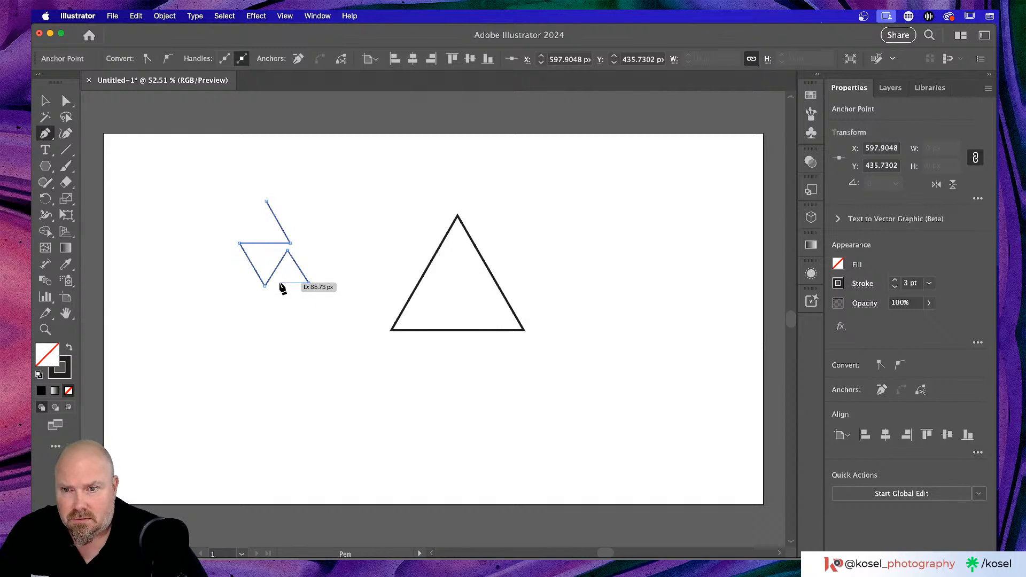
click(279, 283)
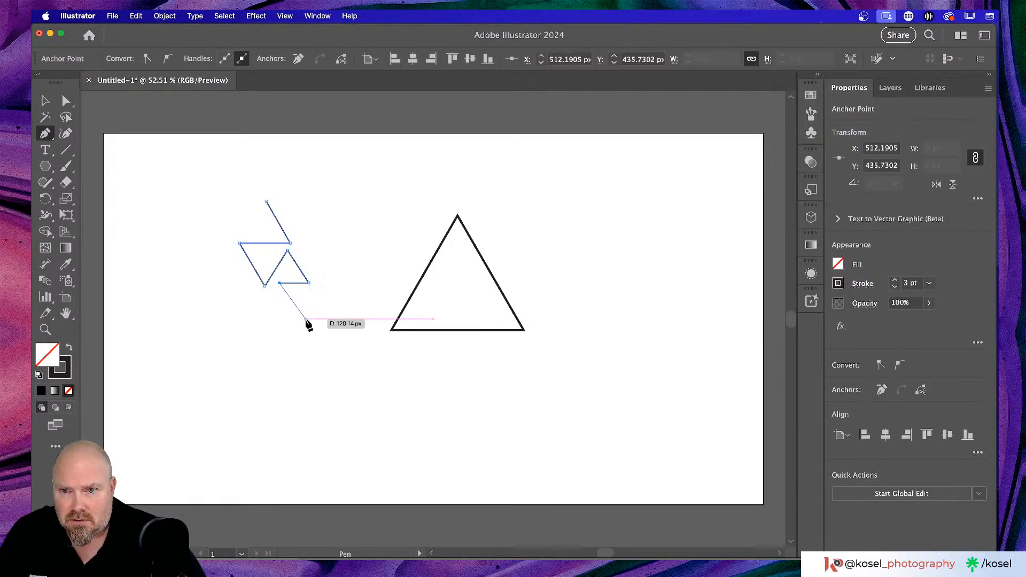
click(305, 318)
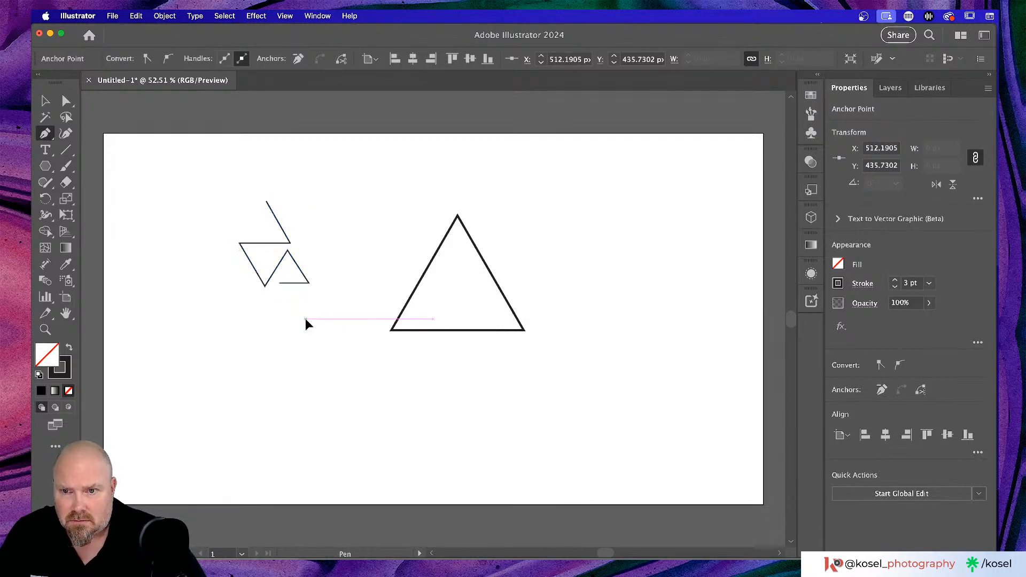
click(308, 282)
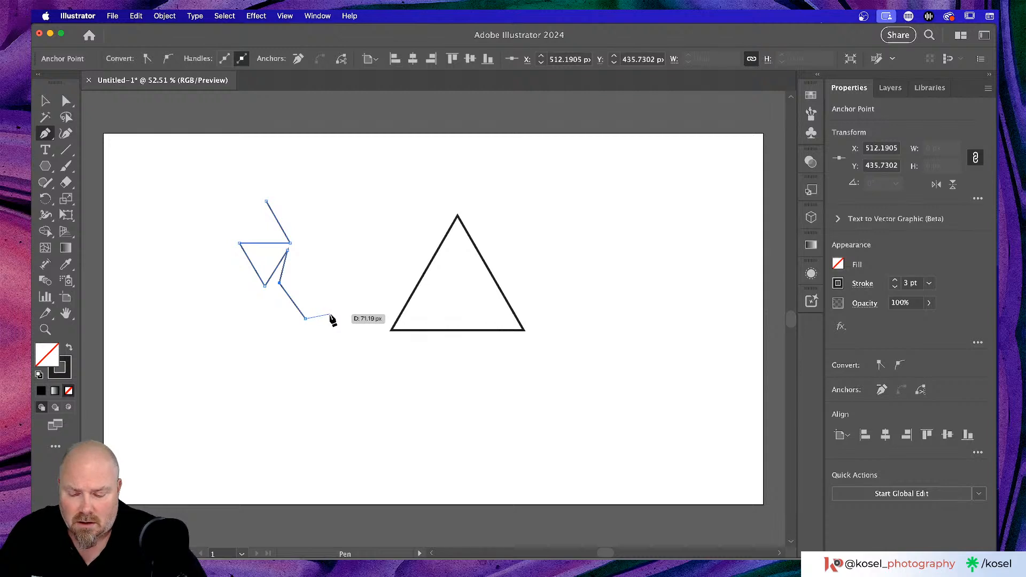
key(super+z)
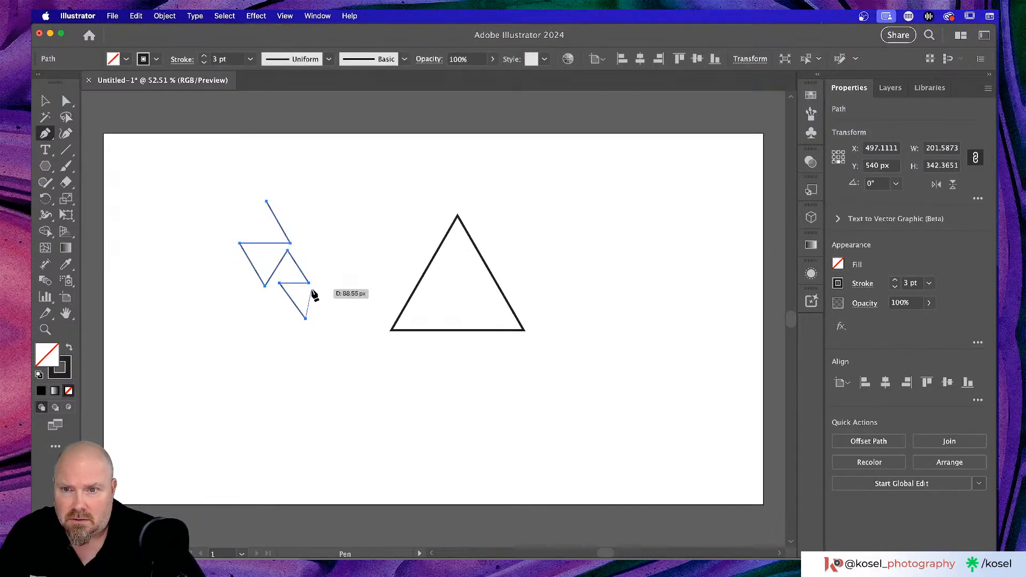
- Finish the path with a small spike, a long horizontal base and an irregular, partly curved left side, closing it at the starting anchor
click(311, 289)
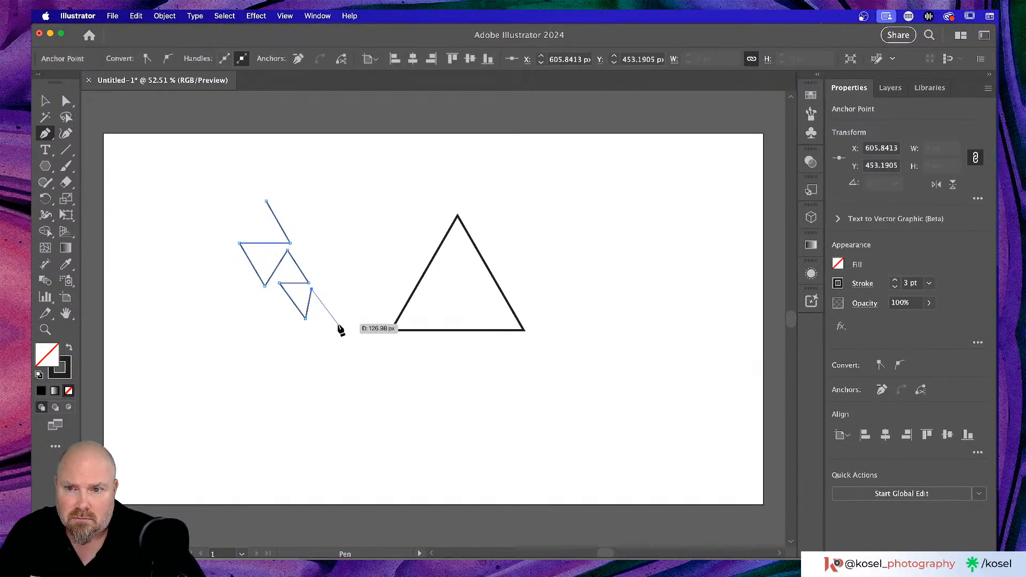
click(338, 318)
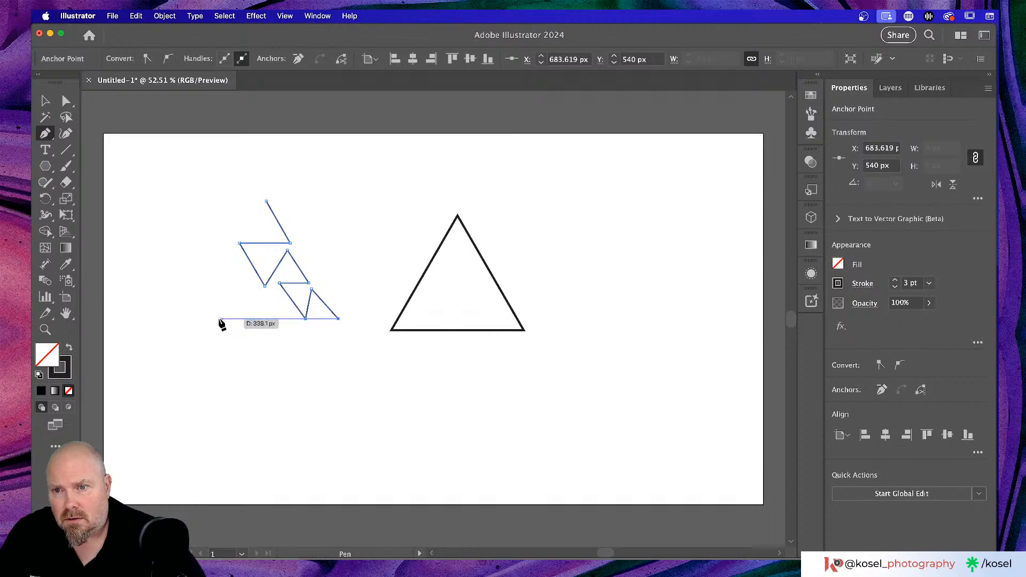
click(199, 319)
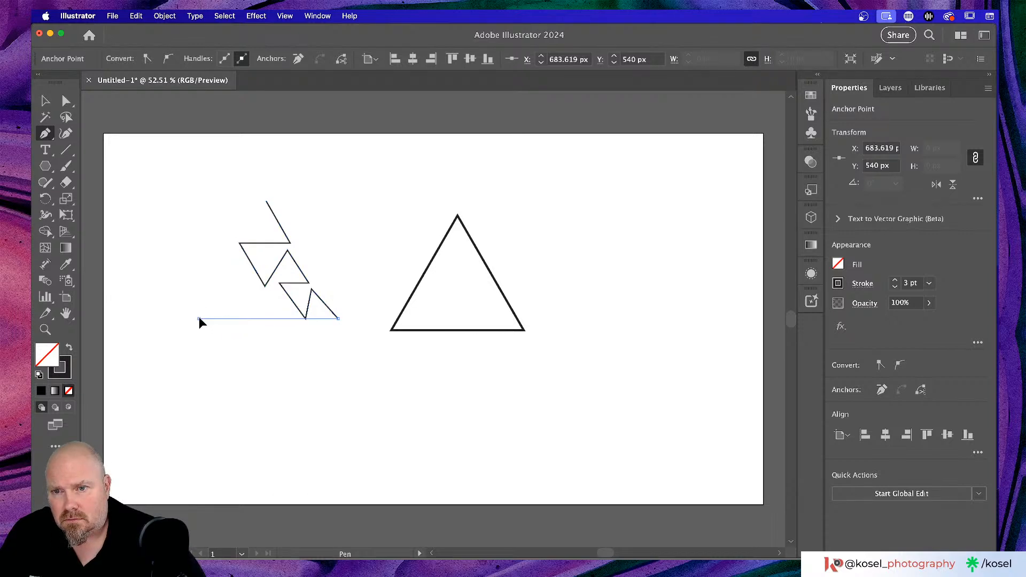
click(228, 287)
drag(256, 300, 239, 263)
click(226, 247)
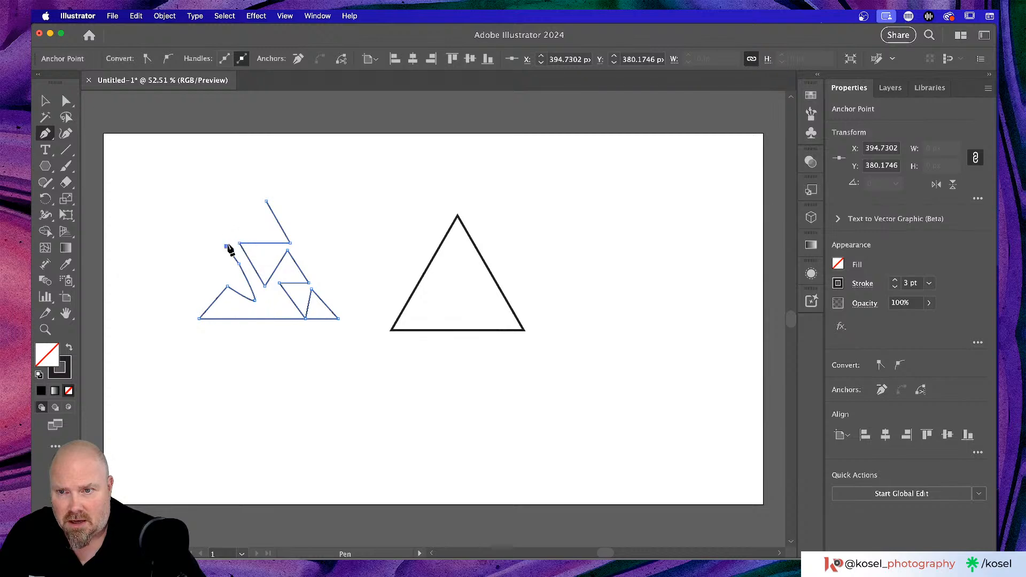
click(266, 202)
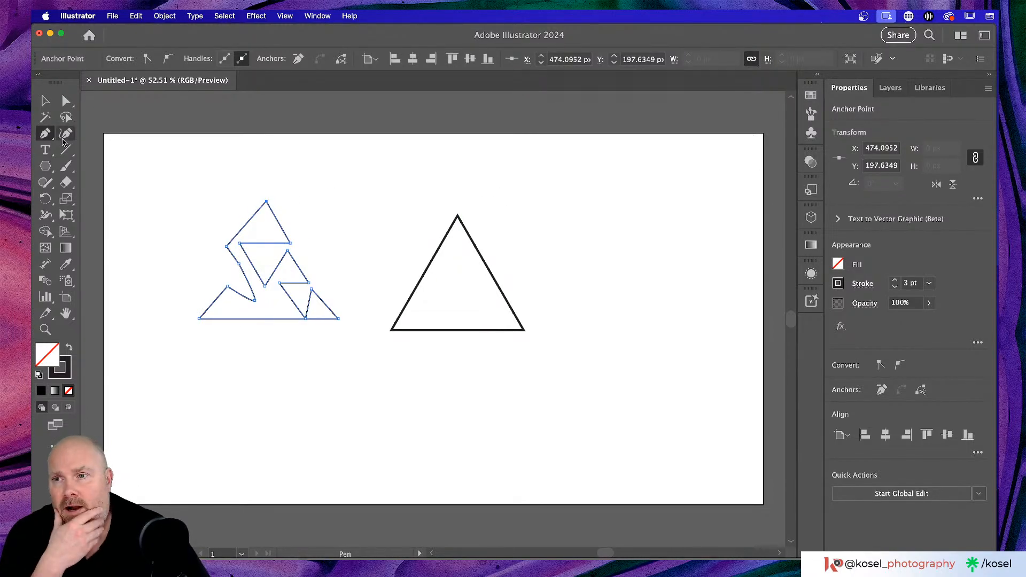
click(65, 101)
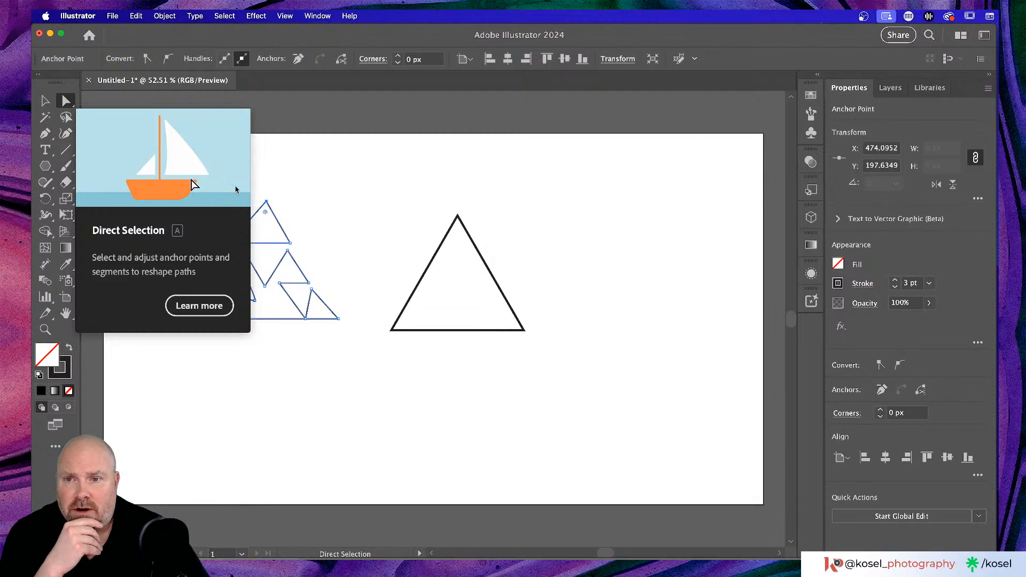
drag(342, 198, 223, 371)
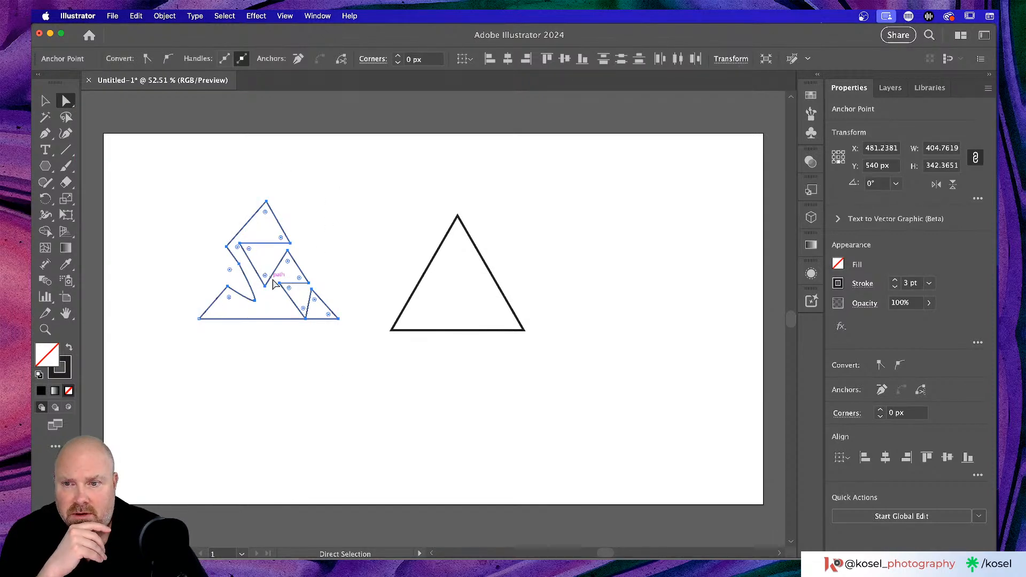
drag(272, 278, 459, 287)
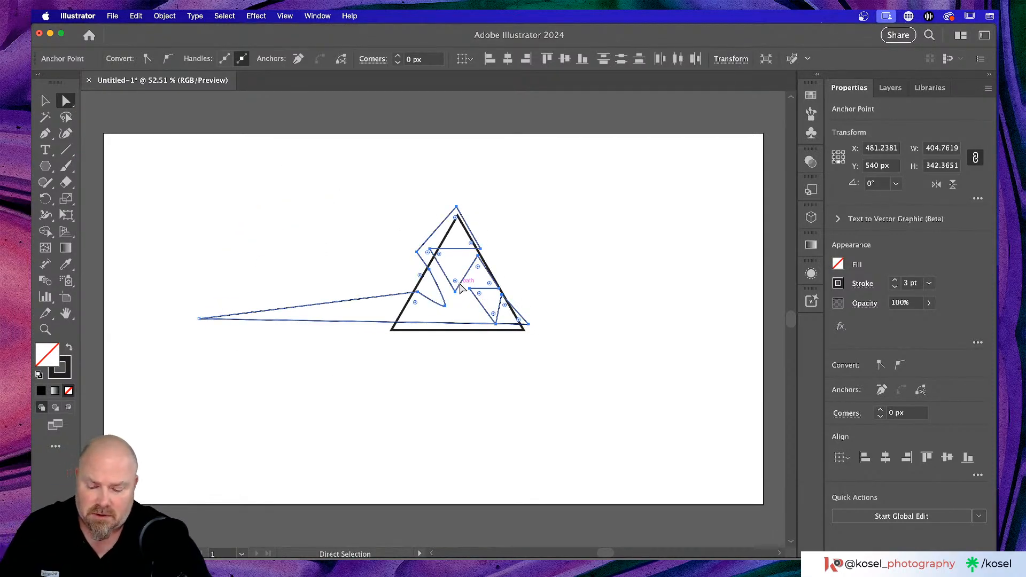
key(super+z)
- Move the whole jagged path onto the triangle and scale it proportionally to about 339 x 287 px, with their top points matching
key(v)
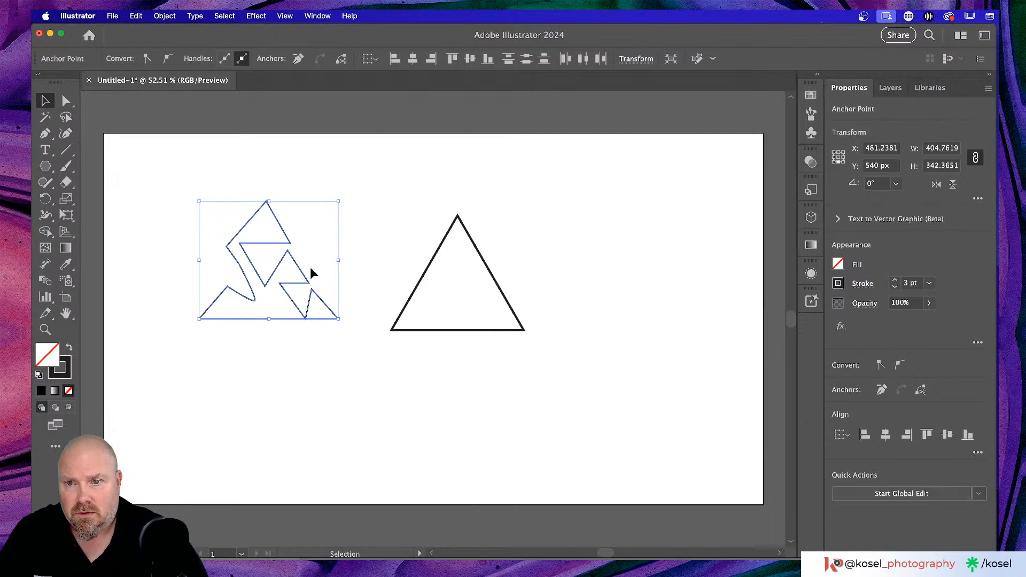
drag(298, 272, 489, 283)
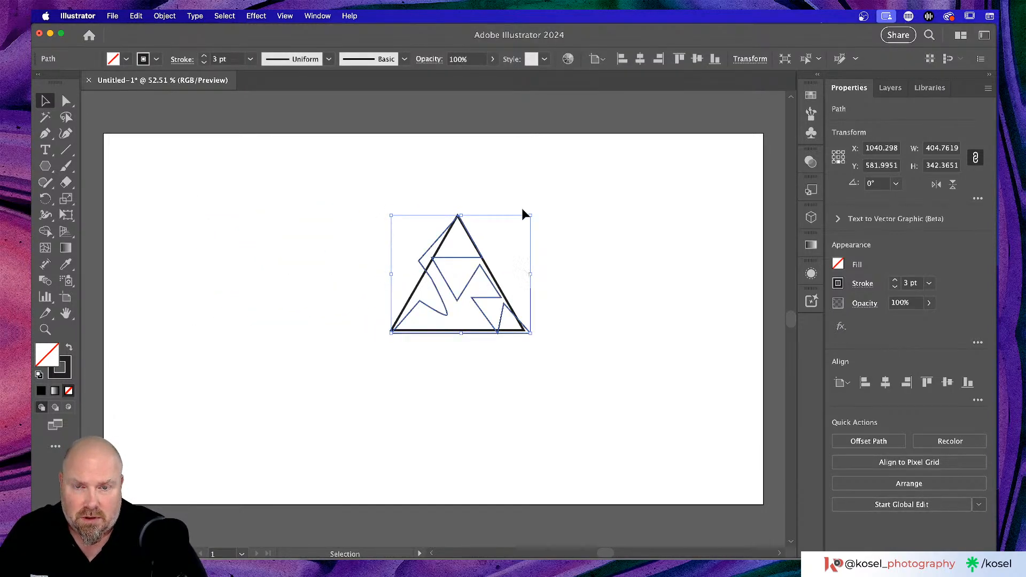
drag(530, 216, 508, 234)
drag(442, 270, 453, 251)
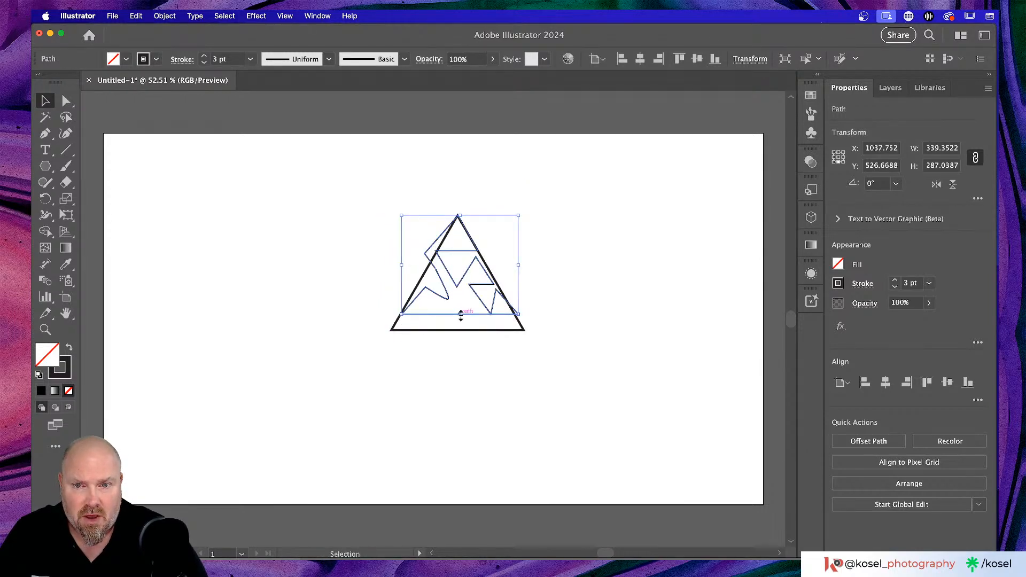
- Stretch the jagged path to about 334 px high and widen it on both sides to match the triangle's base, and deselect it
drag(461, 314, 459, 331)
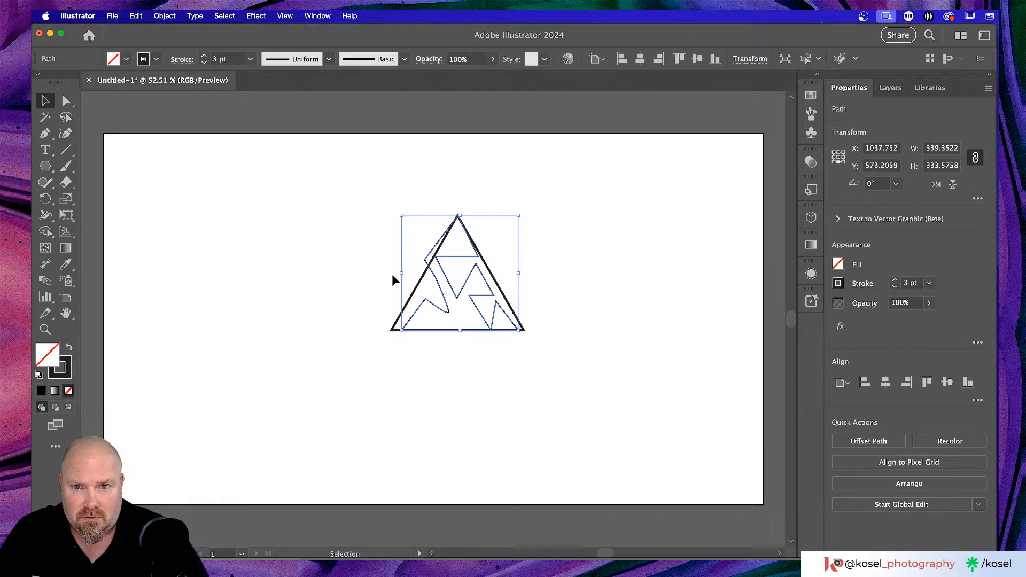
drag(402, 272, 394, 272)
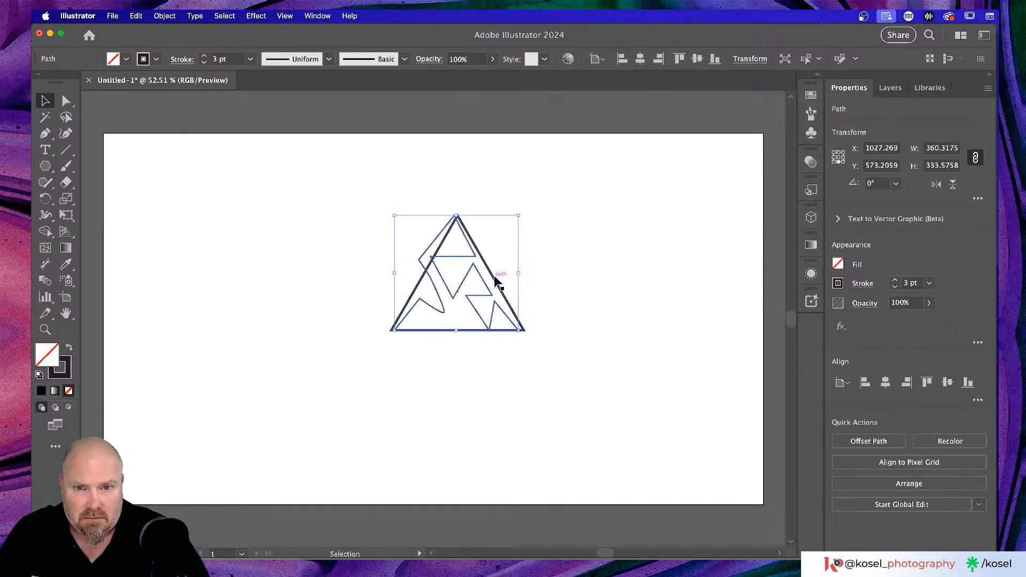
drag(518, 272, 526, 271)
click(568, 269)
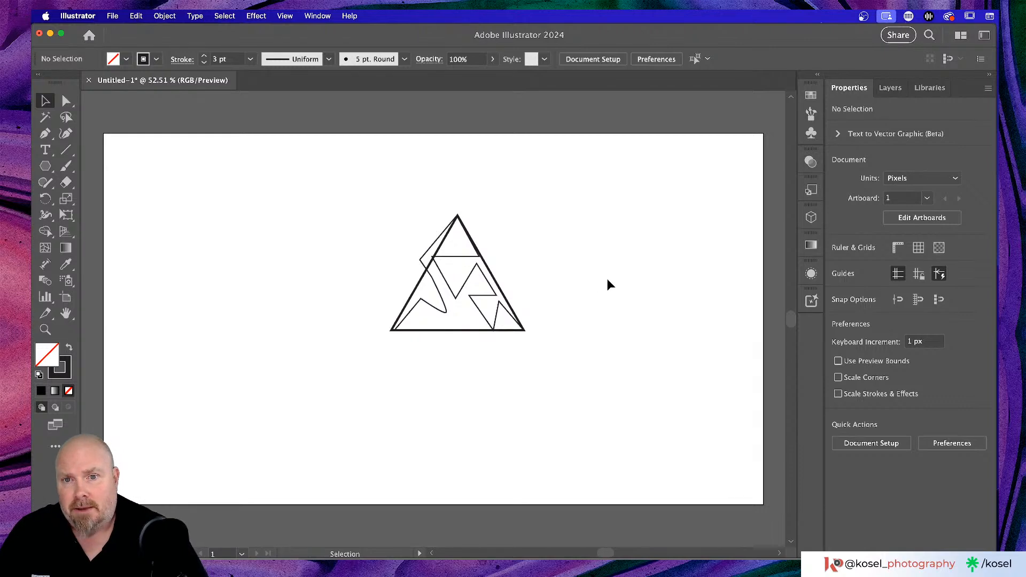
- Expand Layer 1 and move the jagged path below the triangle polygon in the stacking order, leaving nothing selected
click(457, 293)
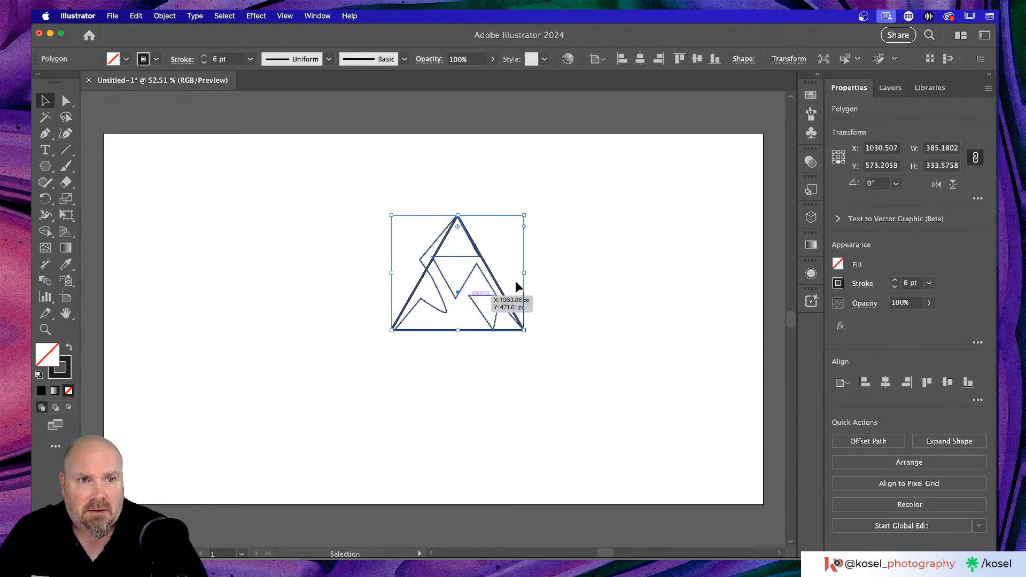
click(890, 88)
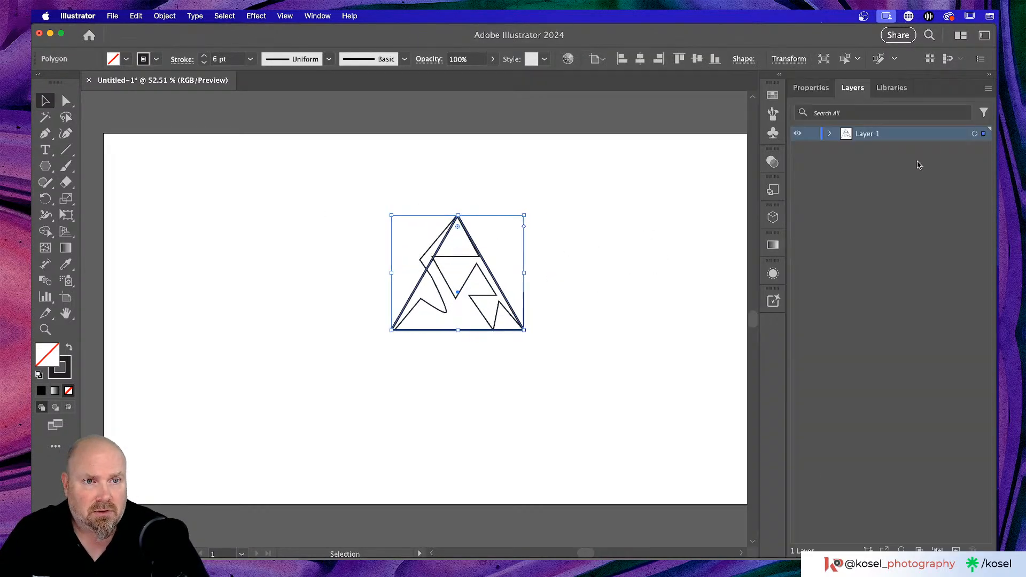
click(831, 134)
drag(908, 149, 907, 169)
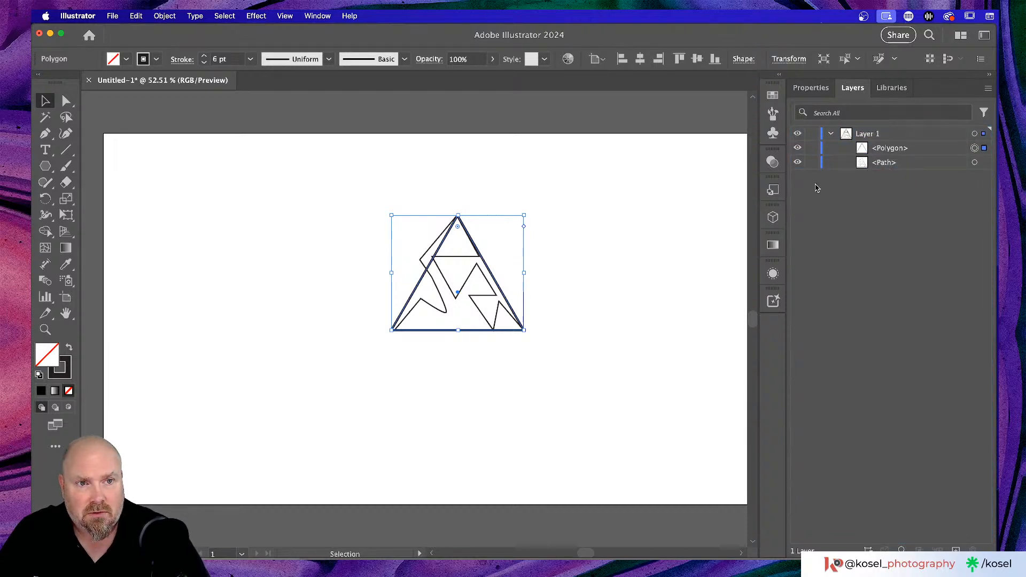
click(579, 279)
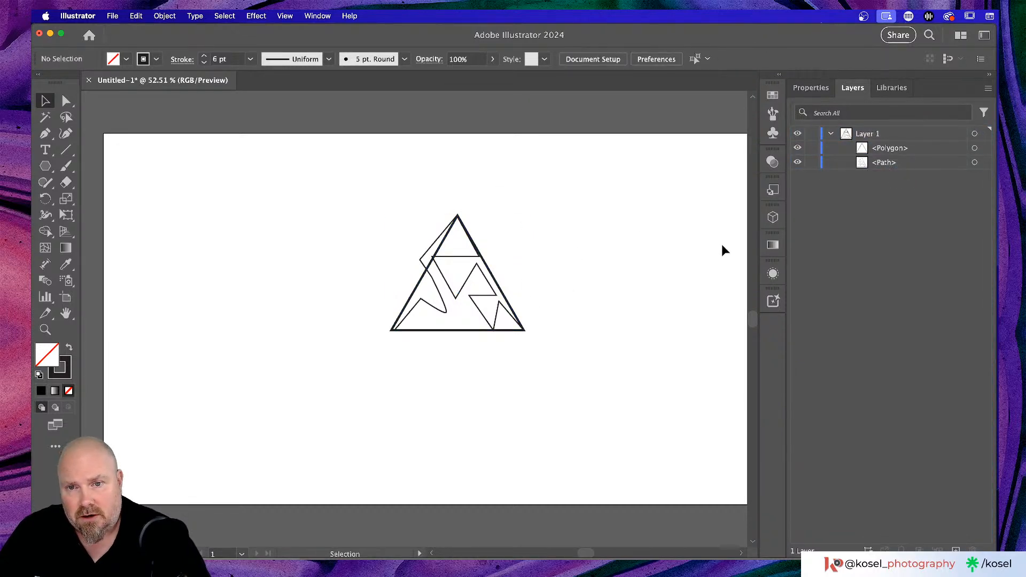
- Select both shapes and use Direct Selection to move their shared top anchors upward and slightly left, stretching both into a taller peak
drag(297, 196, 609, 363)
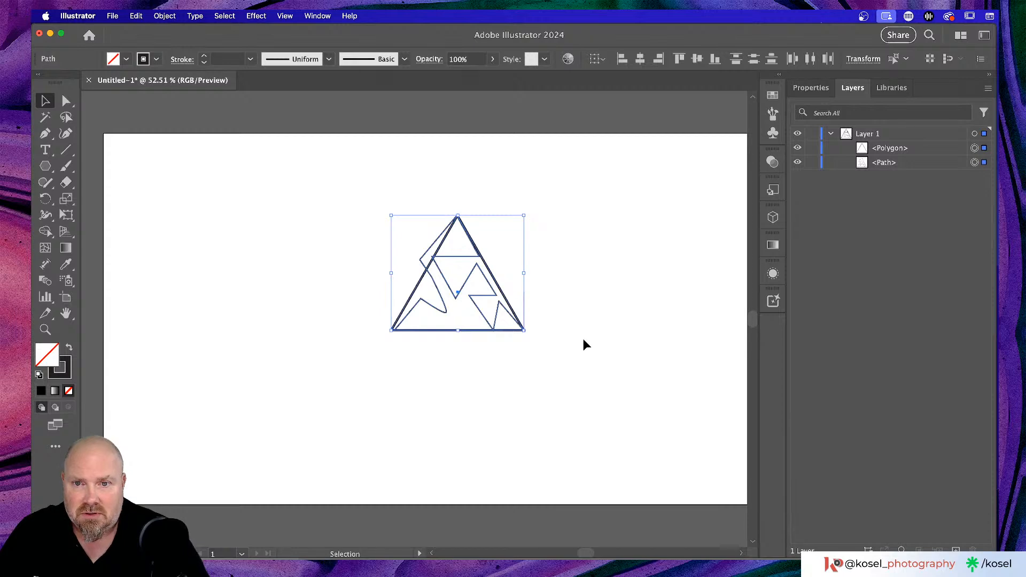
click(65, 101)
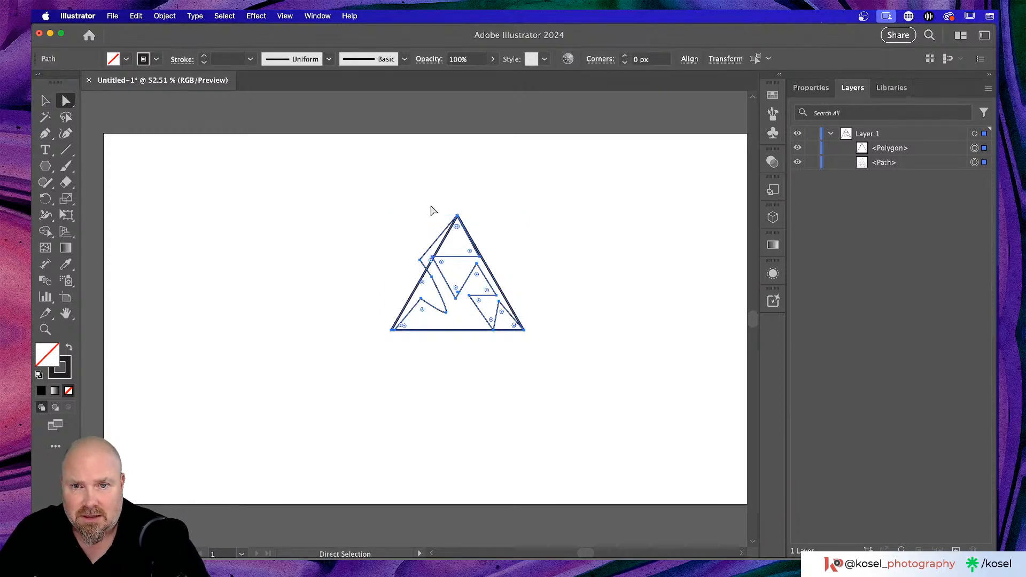
drag(438, 202, 435, 157)
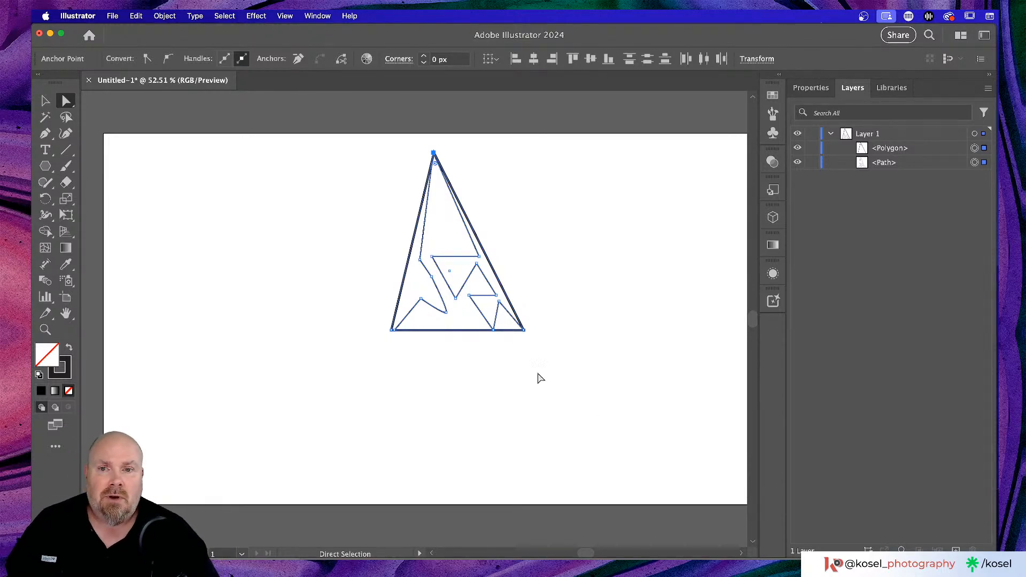
- Use Direct Selection to move both shapes' shared top anchors far left and slightly down, skewing the peak, and deselect everything
click(435, 153)
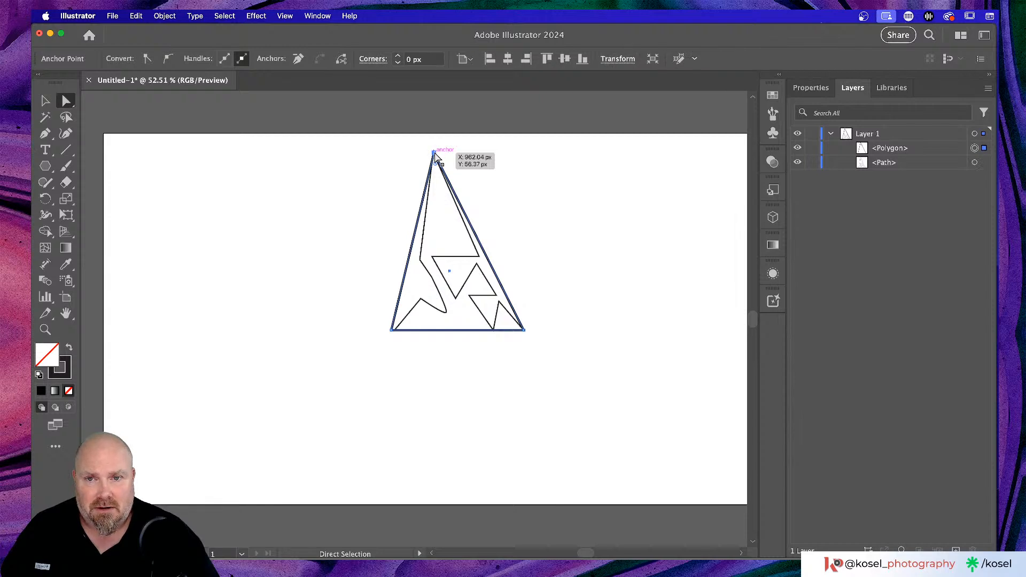
drag(434, 153, 284, 176)
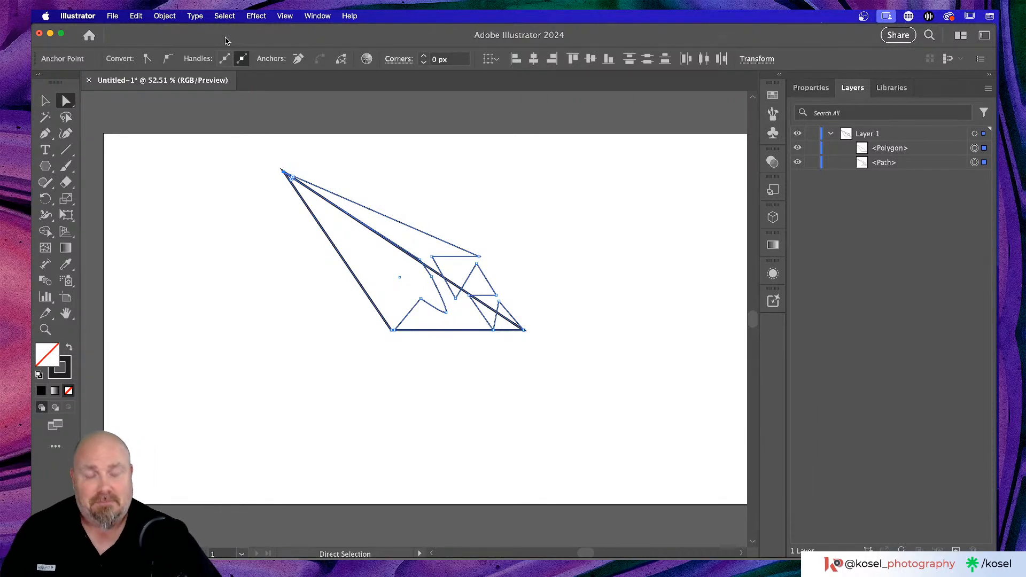
key(super+Tab)
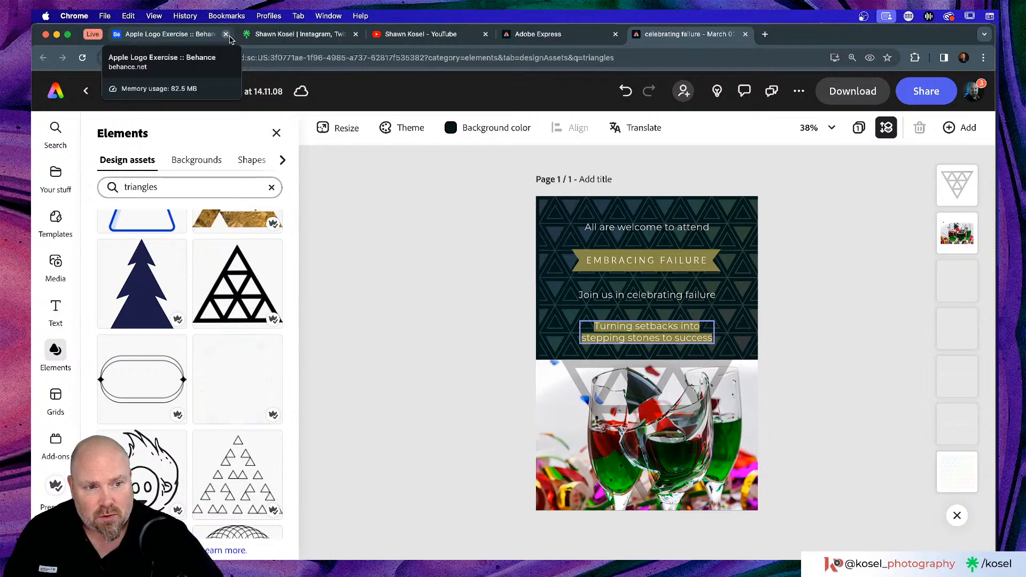
key(super+Tab)
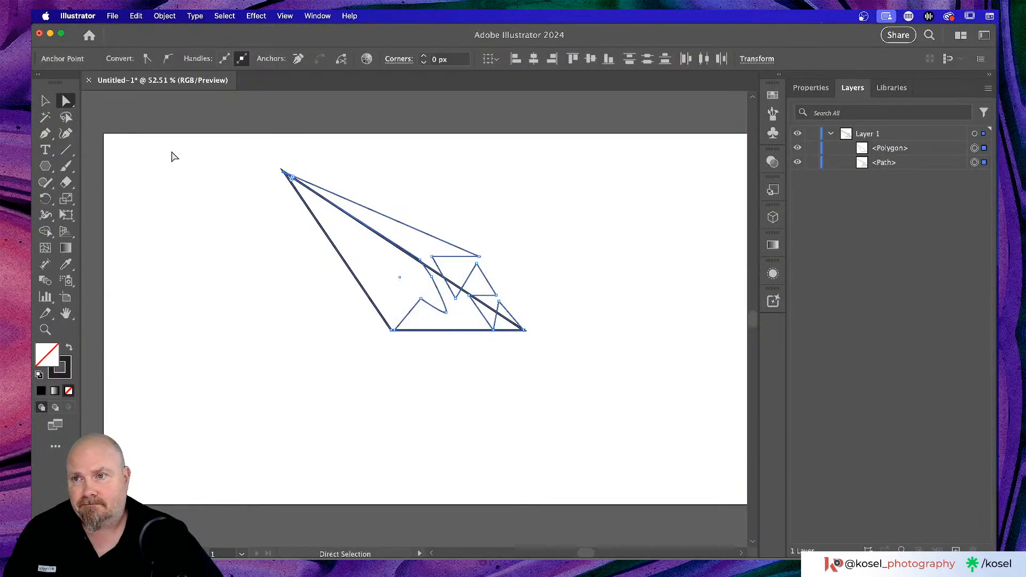
click(45, 101)
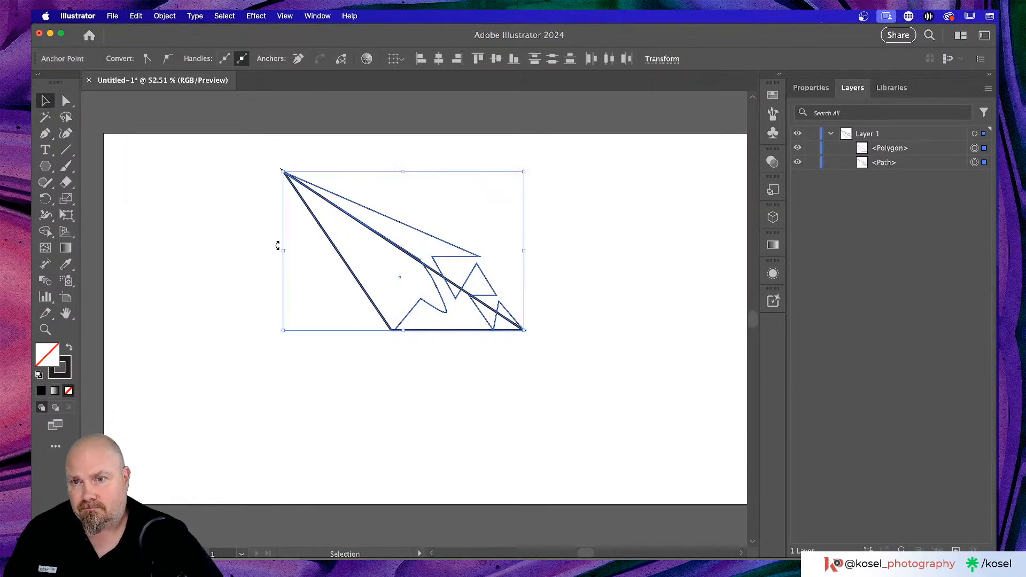
click(251, 241)
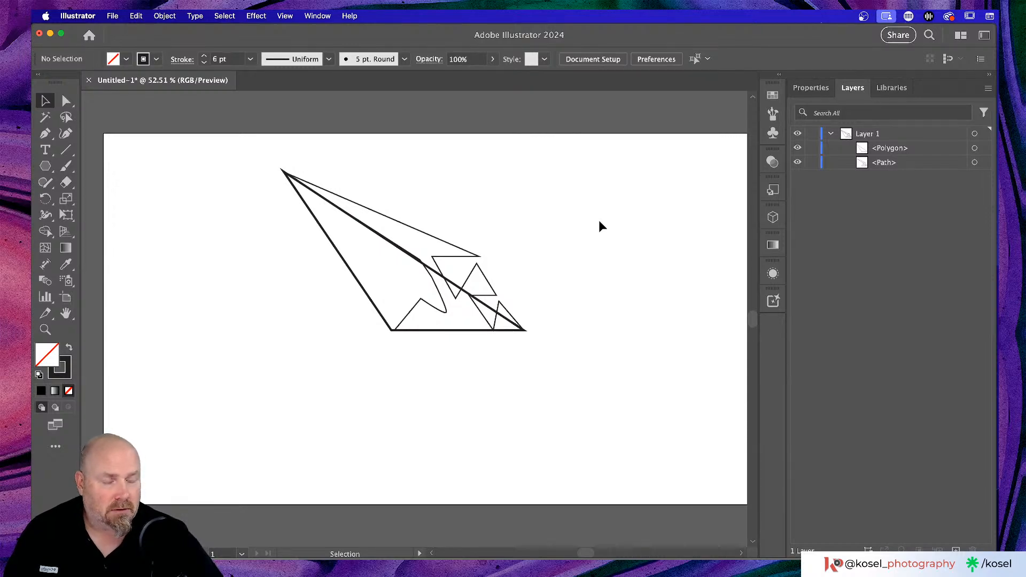
- Switch to Adobe Express, duplicate the triangle graphic over the glasses photo, and place copies rotated 180 degrees on both sides of the original
key(super+Tab)
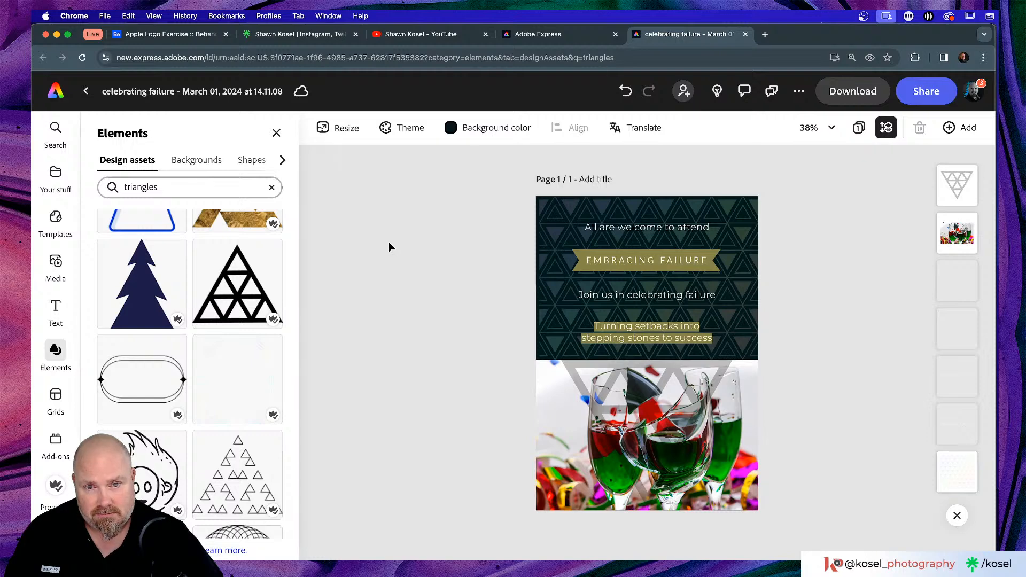
click(719, 381)
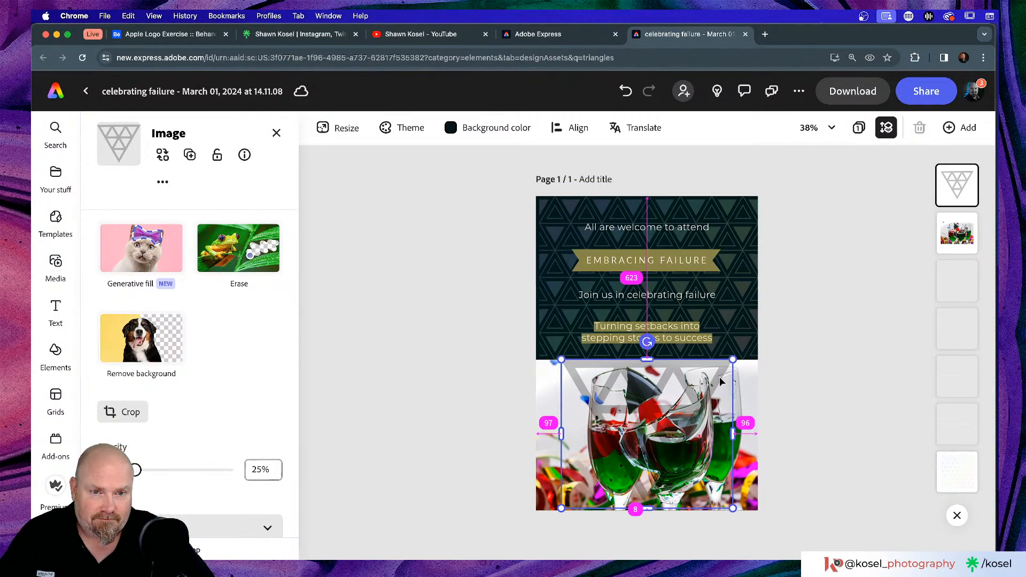
mouse_move(719, 381)
mouse_down()
mouse_move(869, 390)
mouse_move(718, 397)
mouse_up()
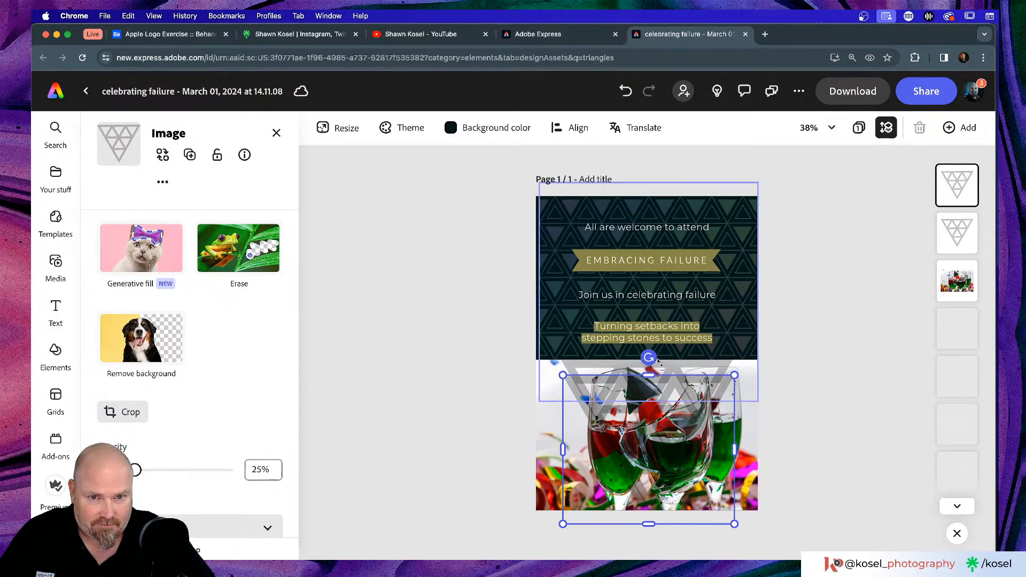
drag(648, 356, 649, 542)
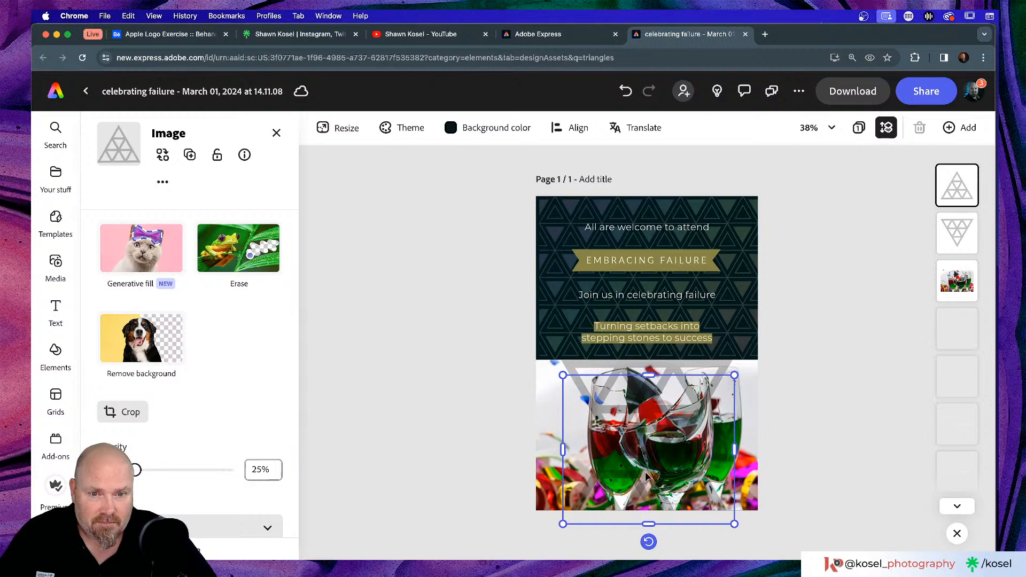
drag(648, 475, 549, 450)
click(369, 450)
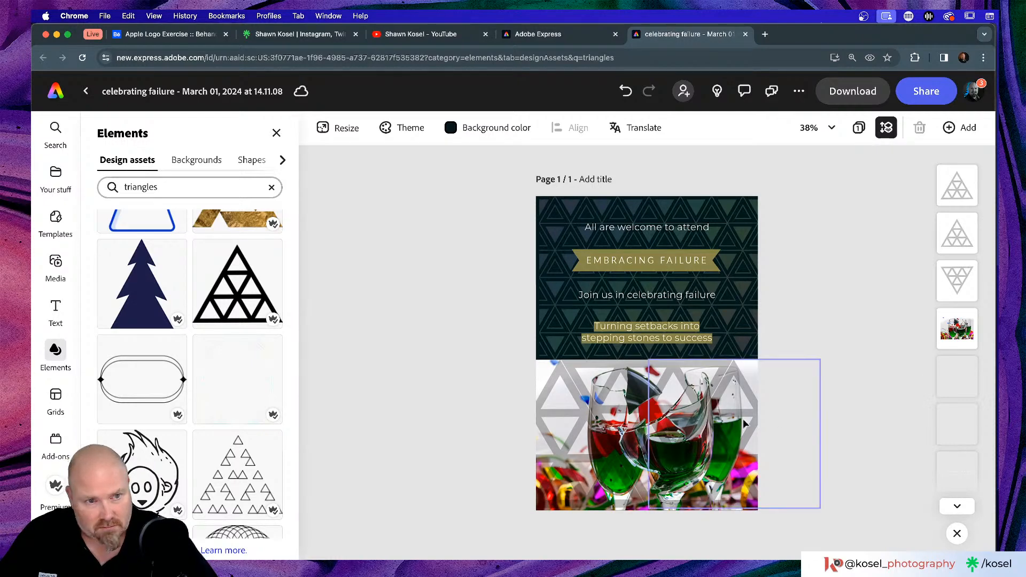
- Select all three triangle graphics over the glasses photo together and open their duotone effects
click(955, 268)
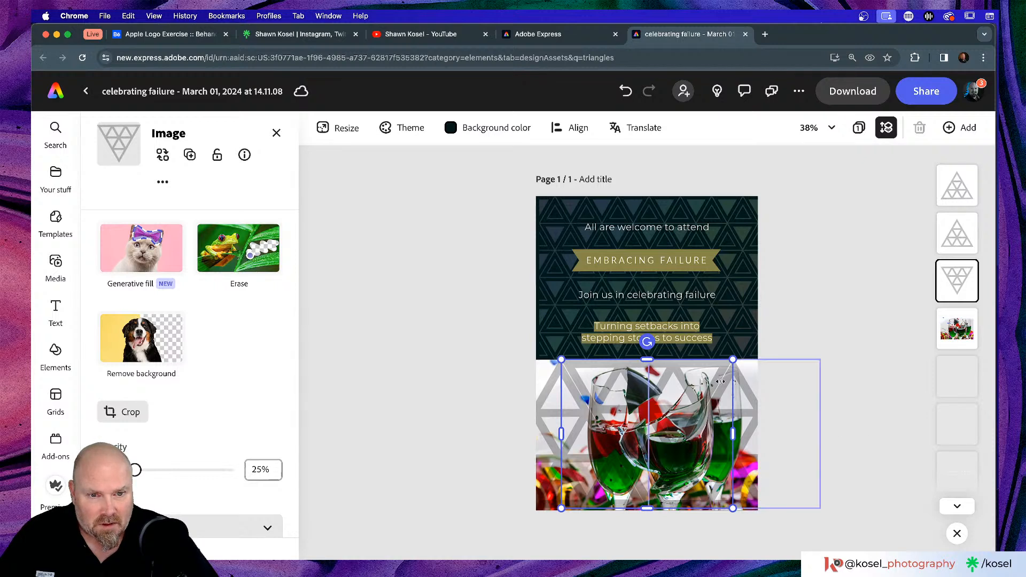
shift+click(747, 390)
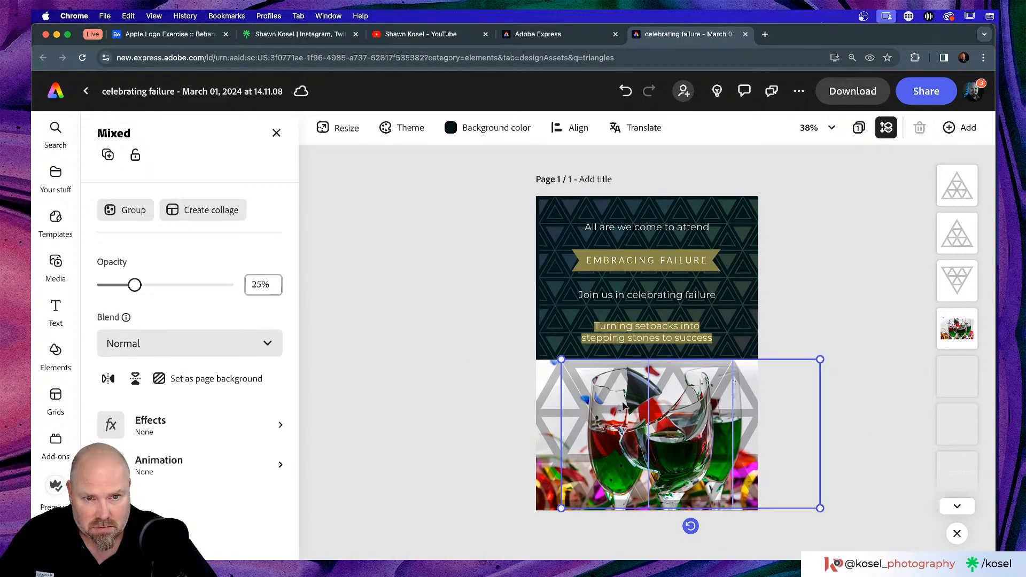
shift+click(544, 380)
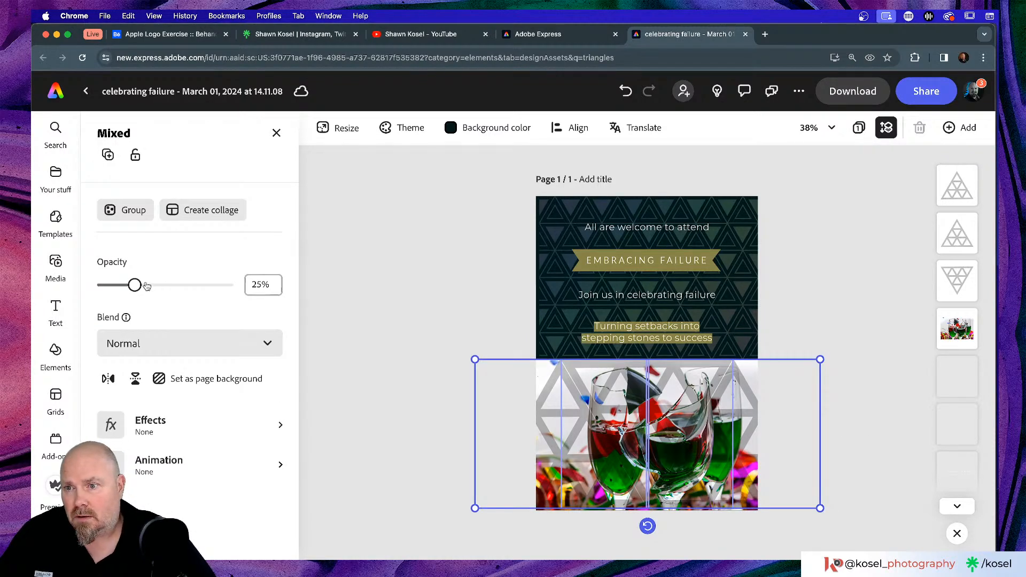
drag(136, 284, 132, 284)
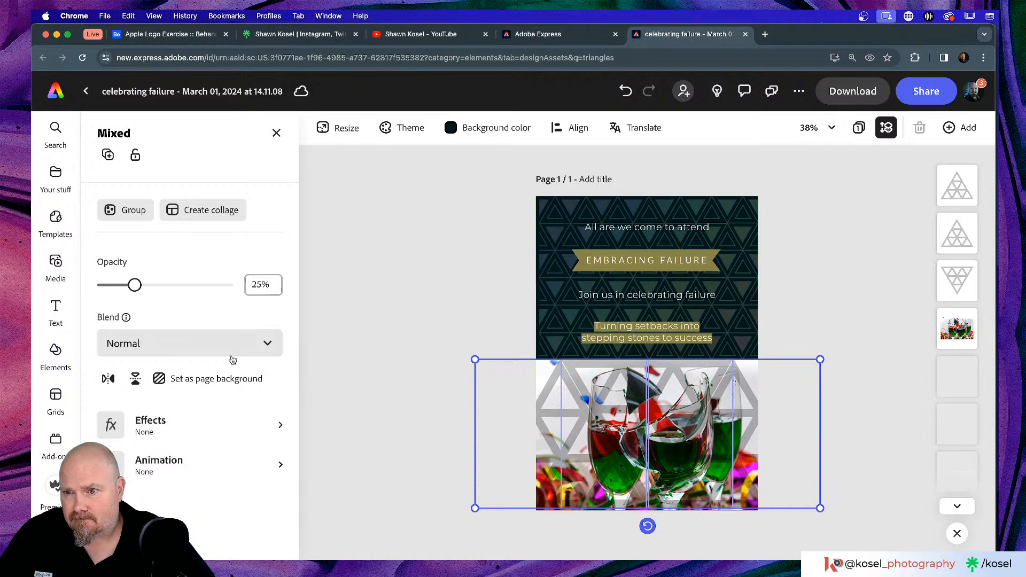
click(281, 427)
scroll(152, 223, down, 2)
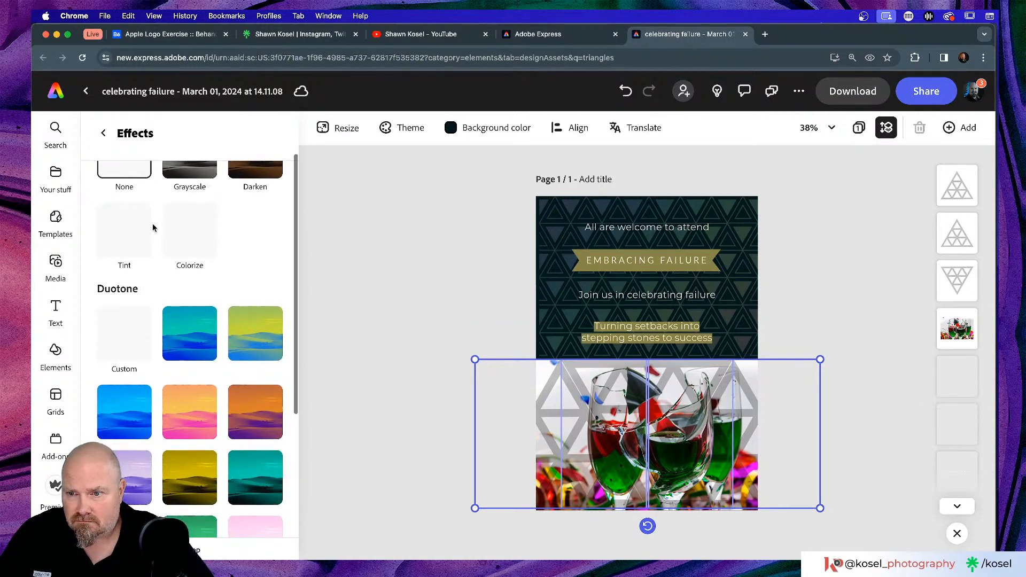
scroll(153, 223, down, 1)
- Try the orange-pink, olive, green, red and light pink duotone effects on the three selected triangle graphics
click(182, 352)
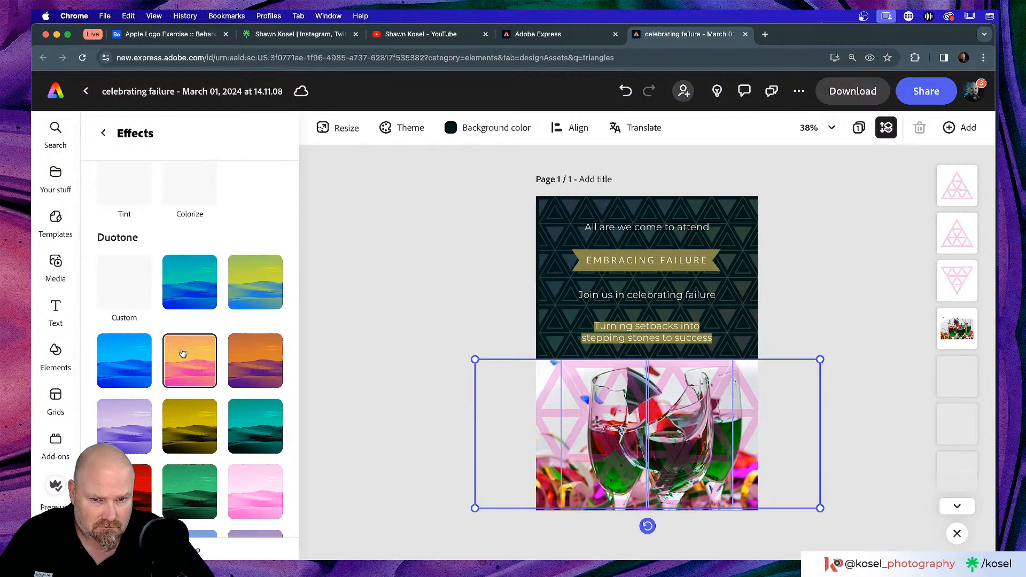
click(196, 430)
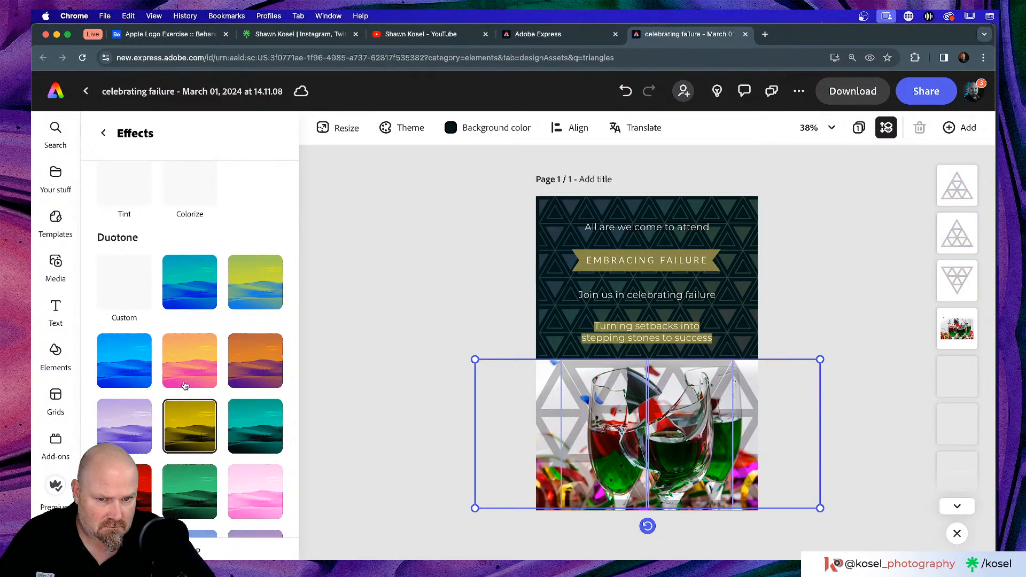
scroll(184, 386, down, 2)
click(197, 423)
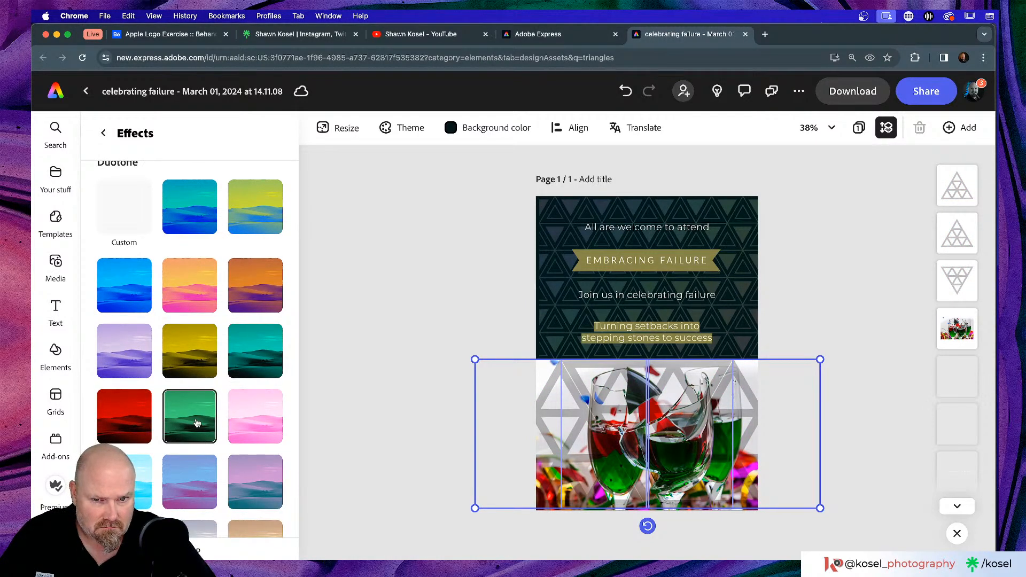
click(132, 412)
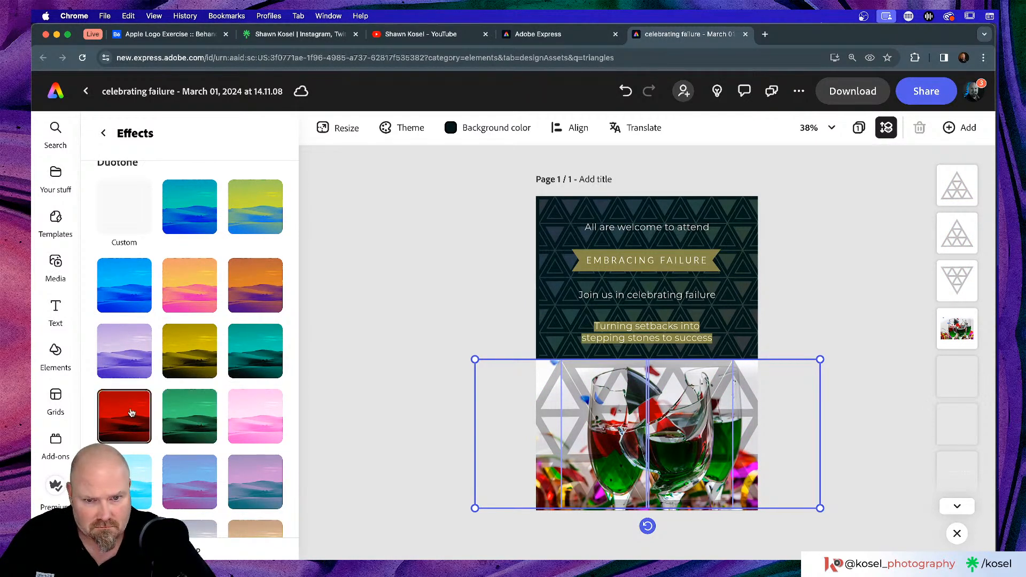
click(263, 417)
scroll(263, 417, down, 2)
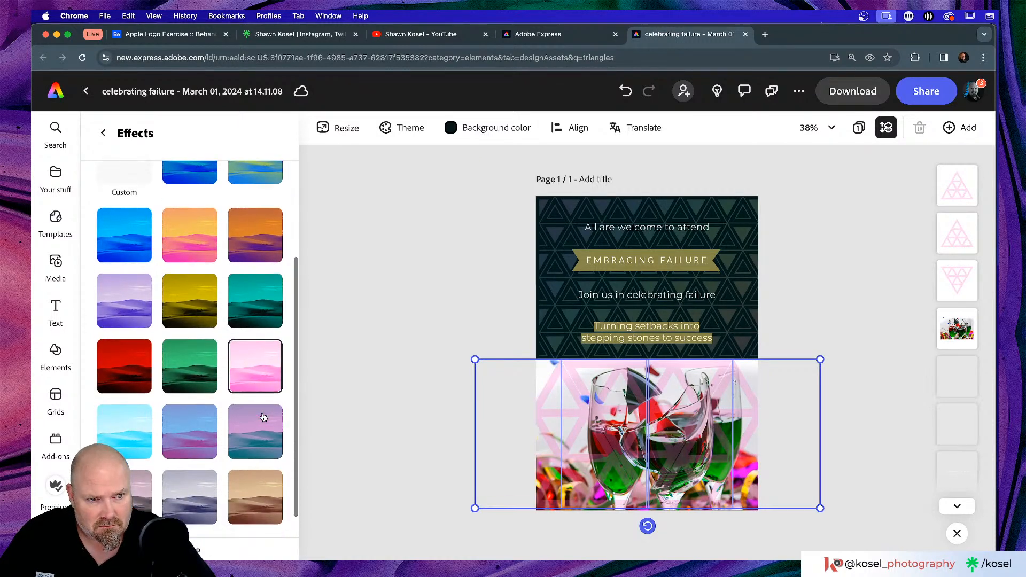
scroll(263, 417, down, 1)
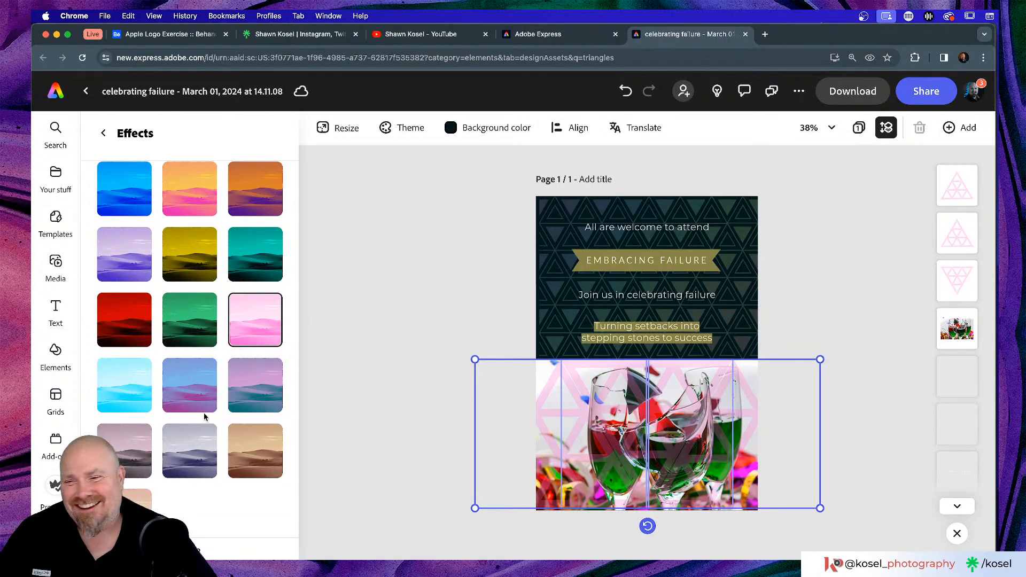
- Try the blue-purple, mauve, grey-blue, peach and sepia duotones and the Darken effect on the three triangle graphics
click(188, 398)
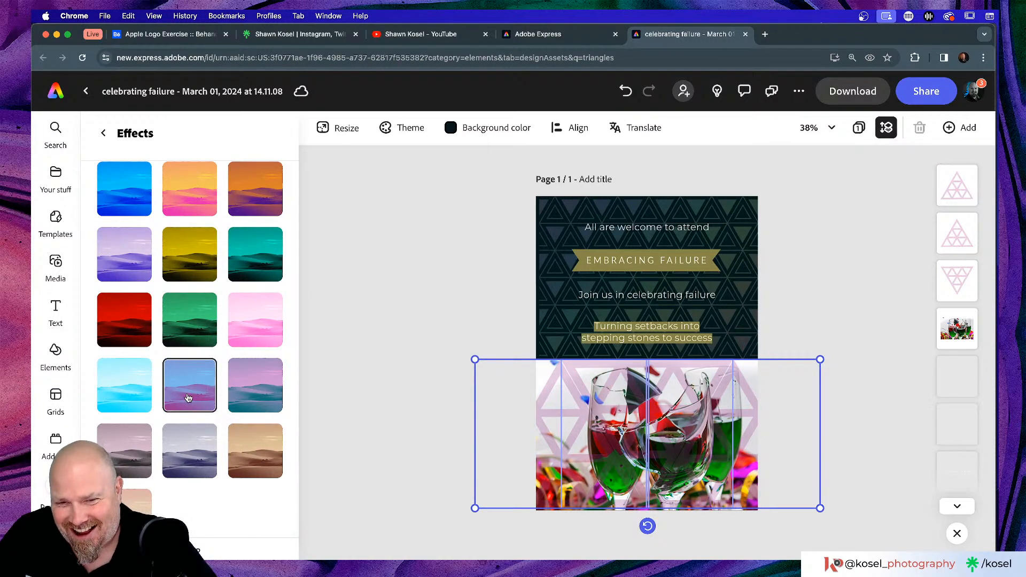
click(133, 452)
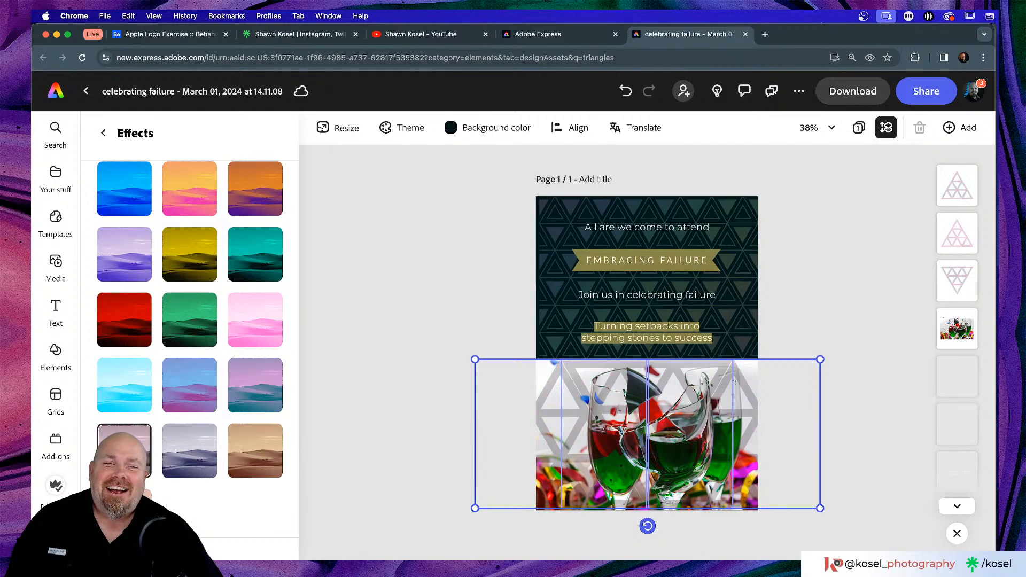
click(195, 450)
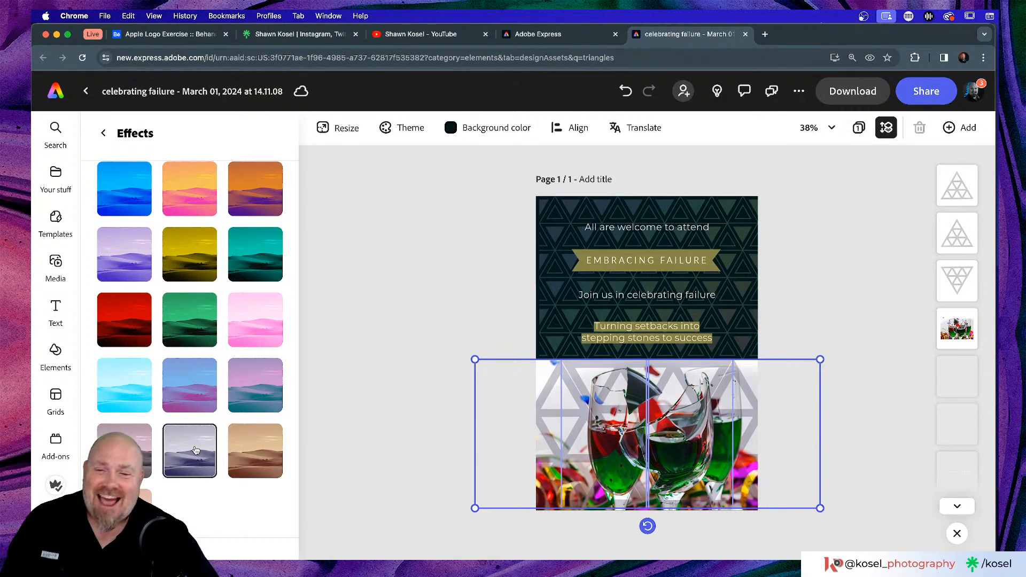
scroll(208, 448, down, 1)
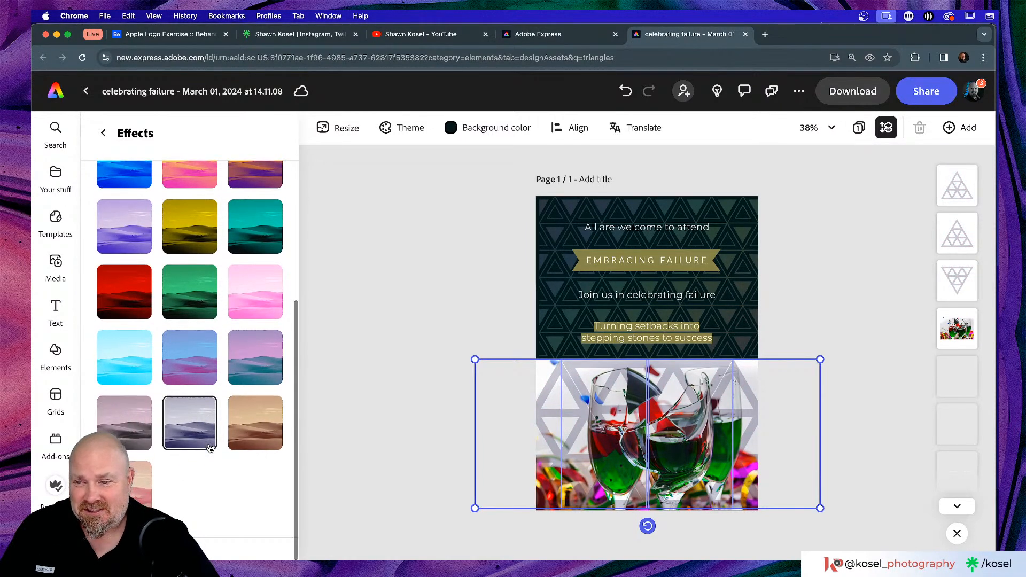
click(140, 483)
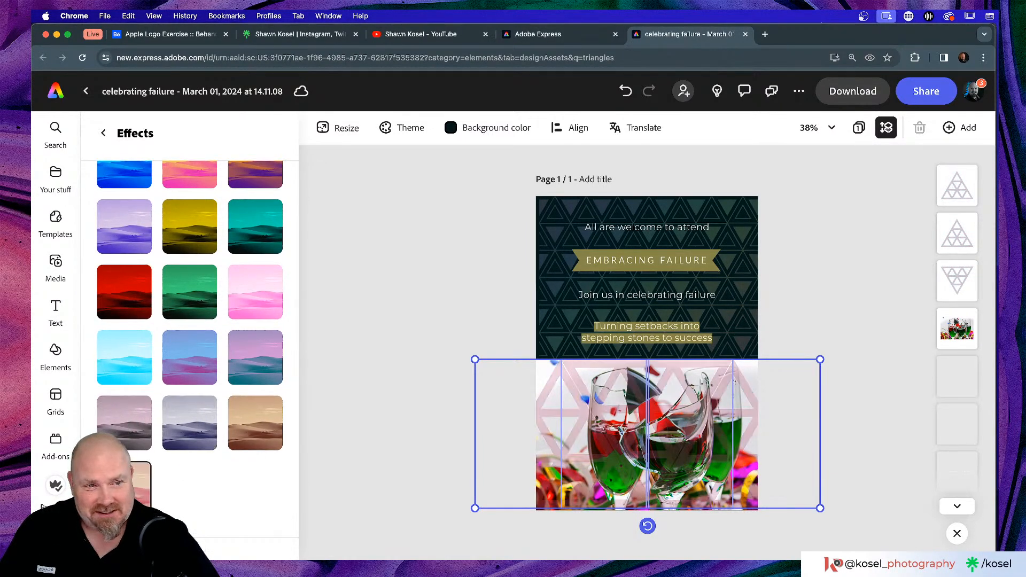
click(256, 426)
scroll(260, 424, up, 10)
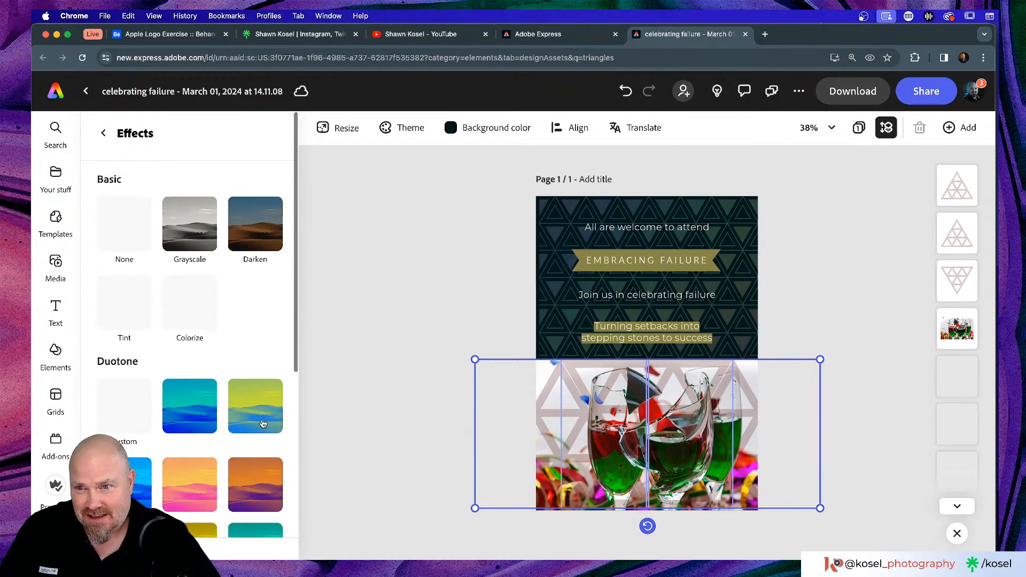
click(255, 225)
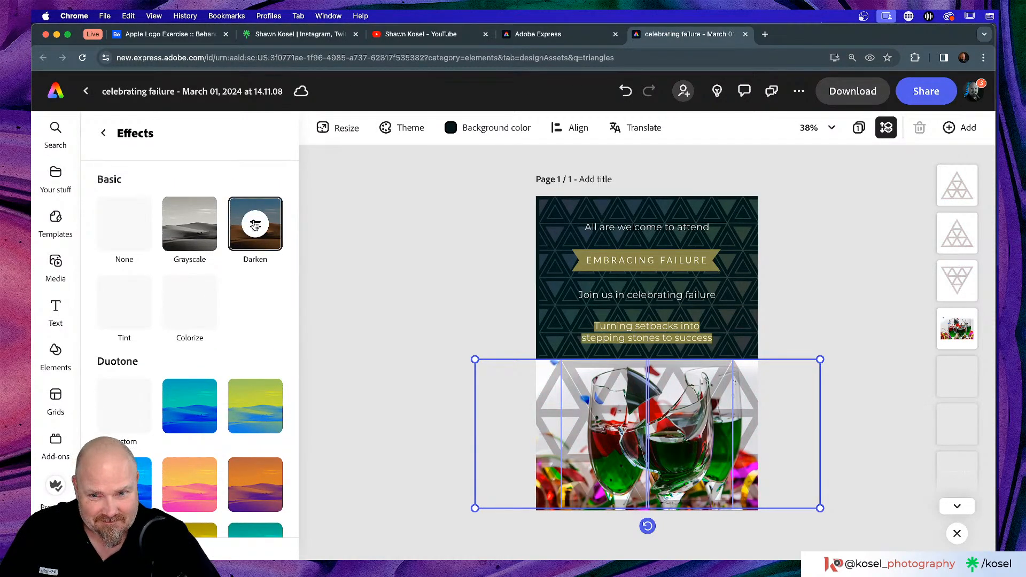
- Compare the bright blue and teal-blue duotones on the three triangle graphics and apply the lime-and-blue duotone
click(256, 401)
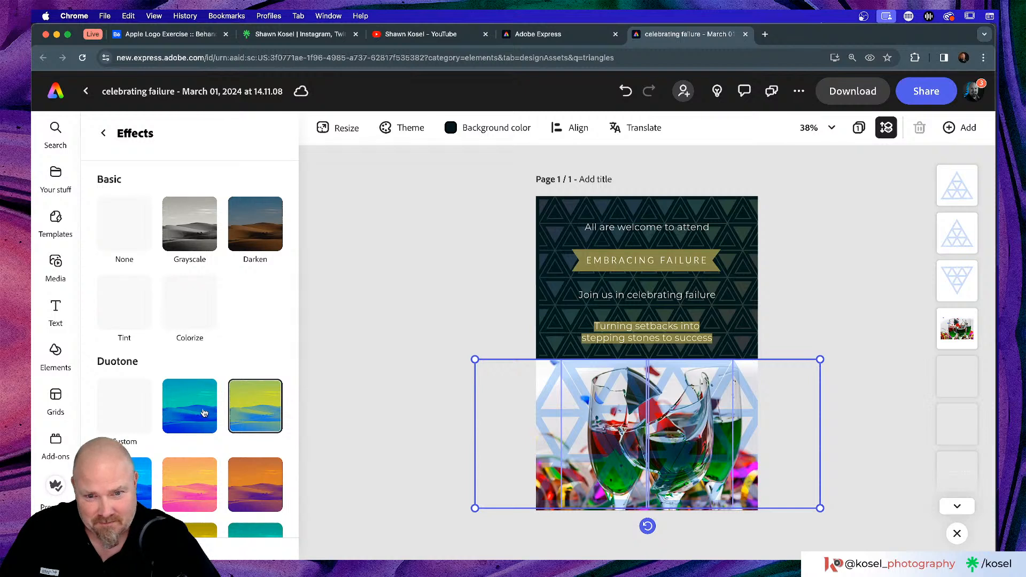
scroll(203, 412, down, 2)
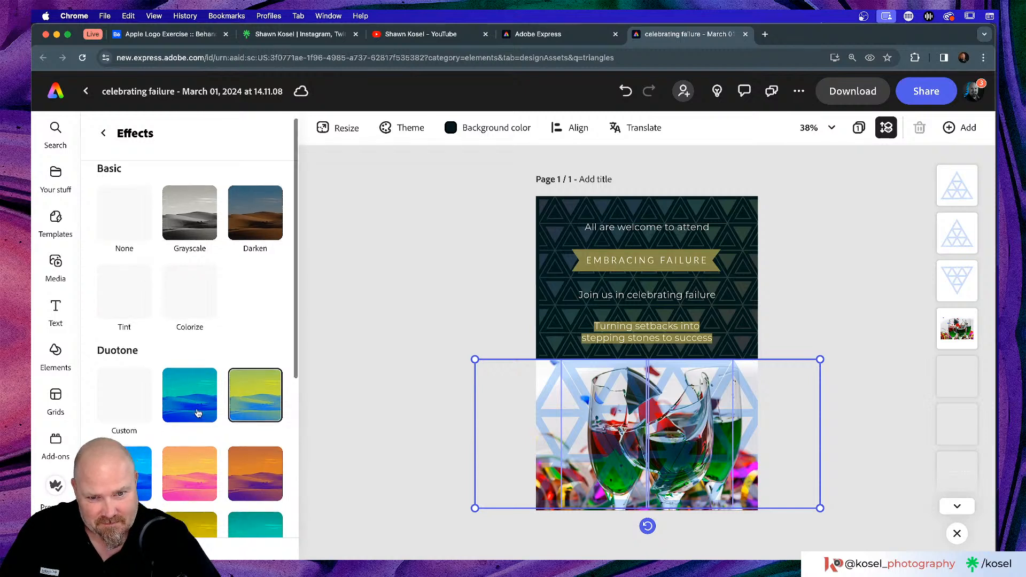
click(191, 376)
click(133, 429)
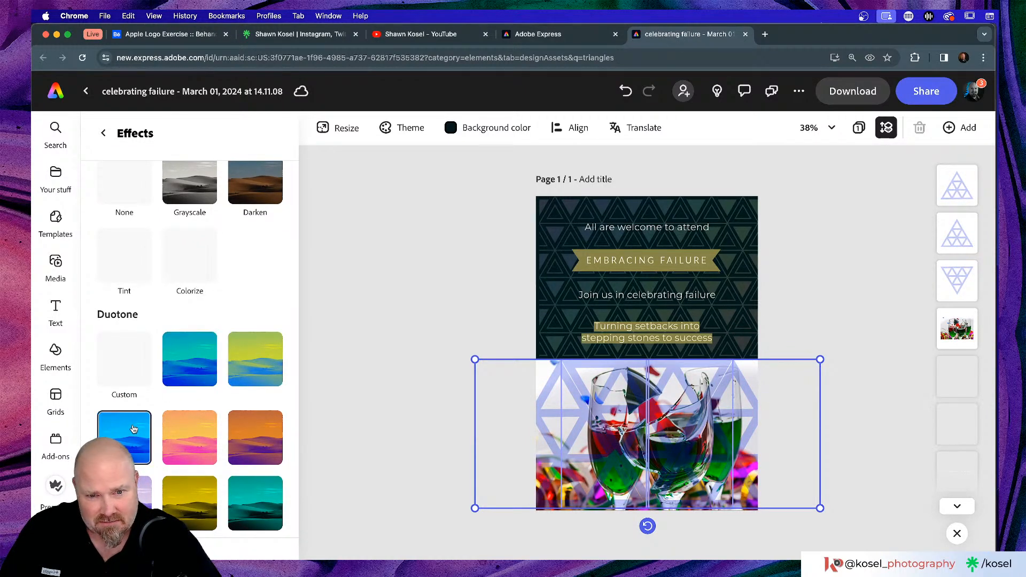
click(172, 371)
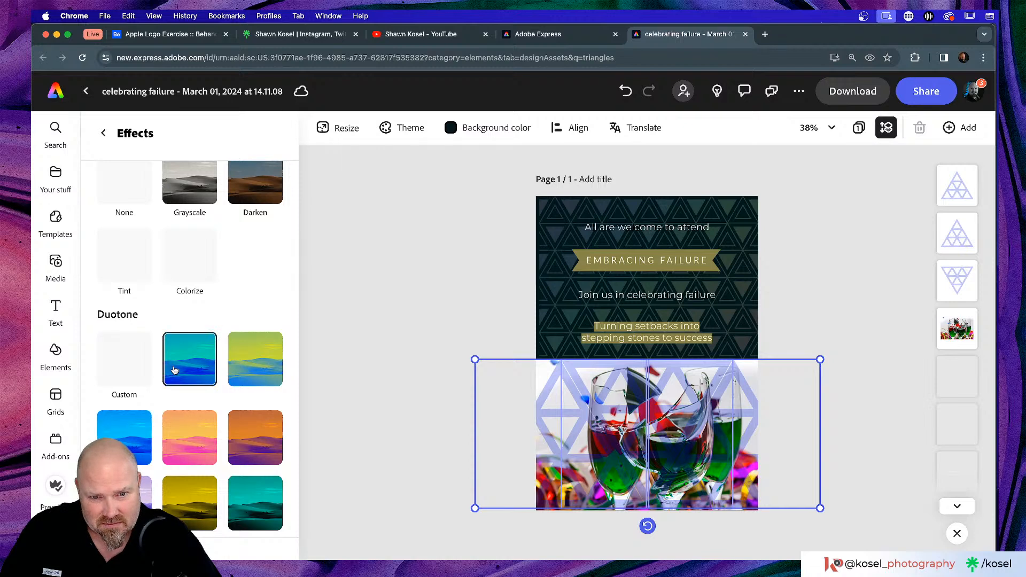
click(242, 365)
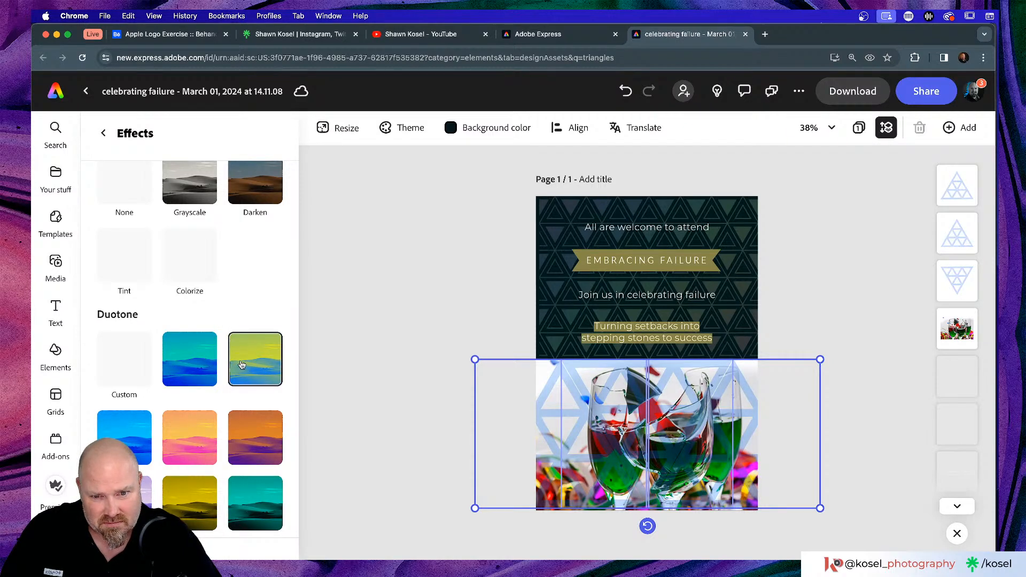
scroll(241, 366, down, 2)
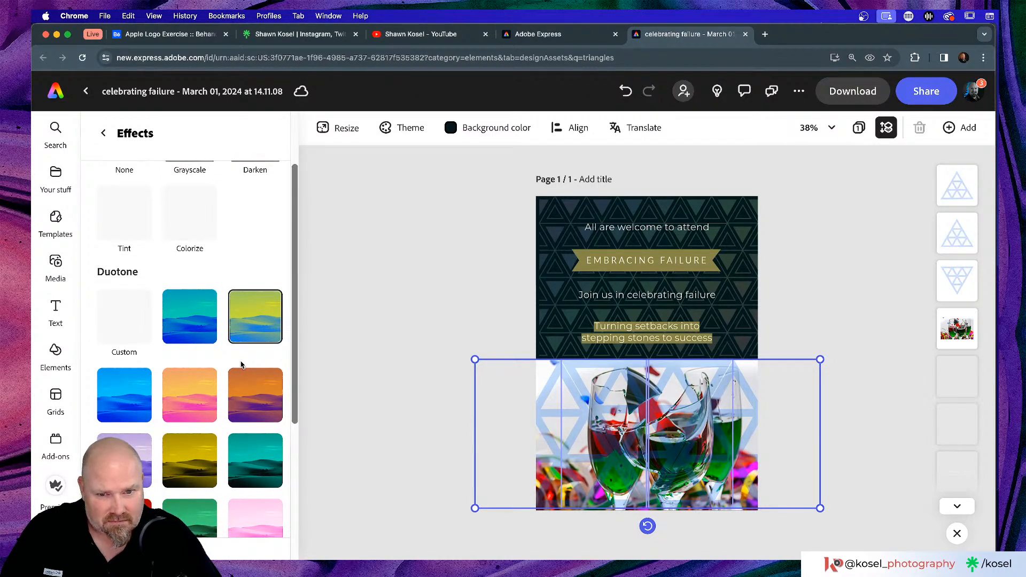
- Compare the orange-pink duotone on the three triangle graphics, reapply the lime-and-blue duotone, and close the elements library
click(190, 413)
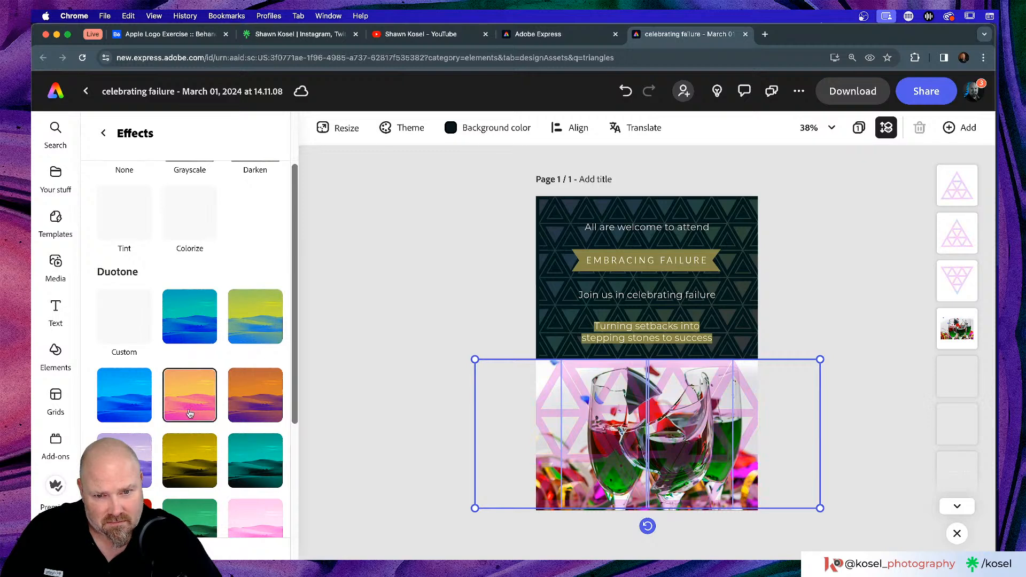
click(254, 329)
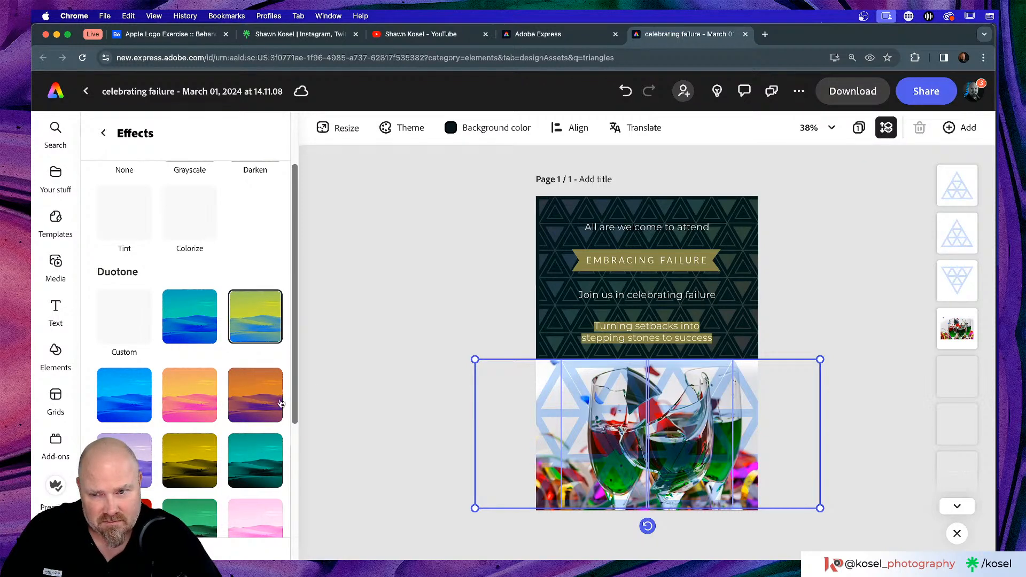
click(335, 368)
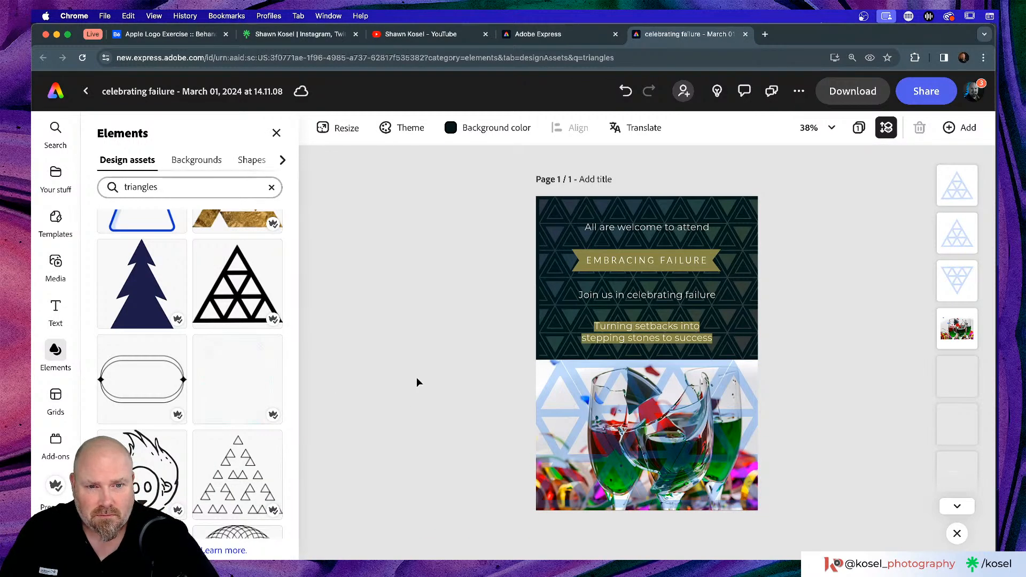
scroll(200, 332, up, 3)
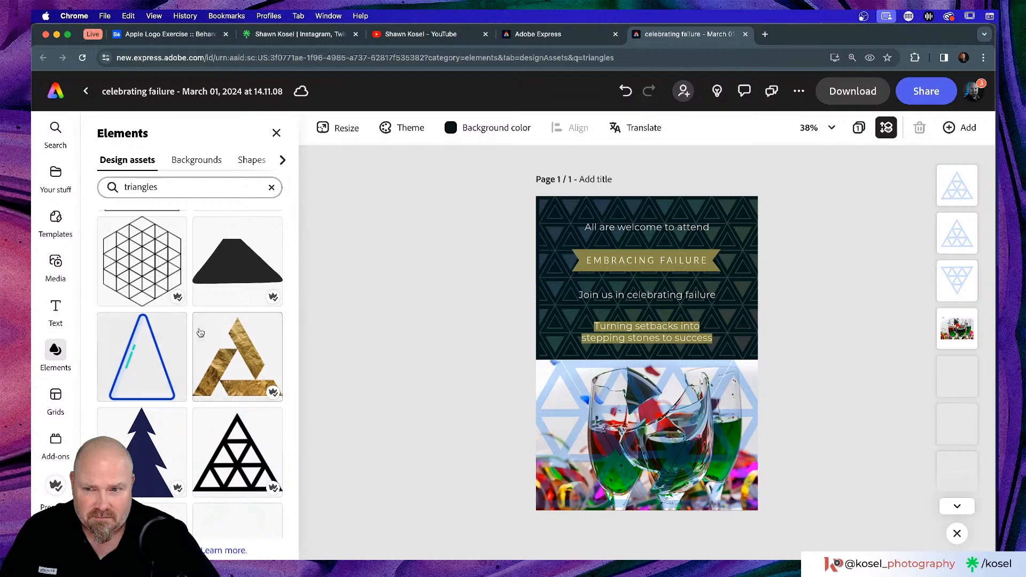
scroll(200, 332, up, 2)
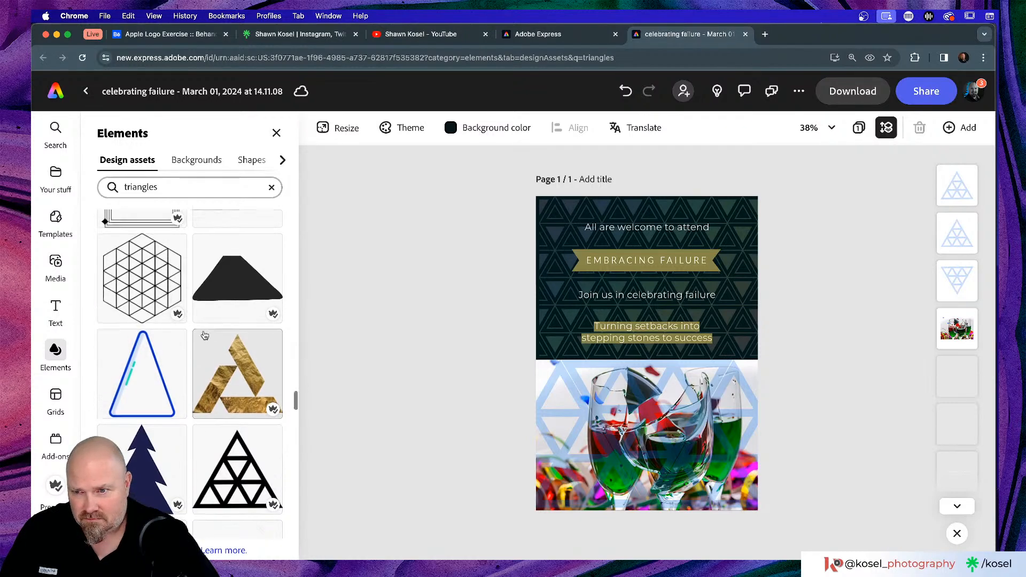
click(277, 134)
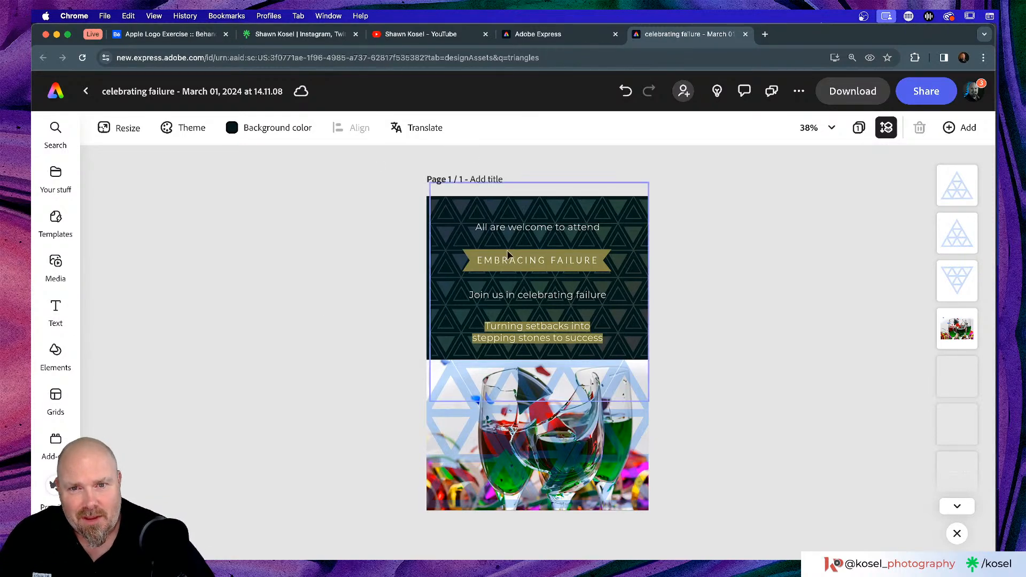
- Enlarge the gold "EMBRACING FAILURE" banner and center it horizontally on the poster
click(526, 231)
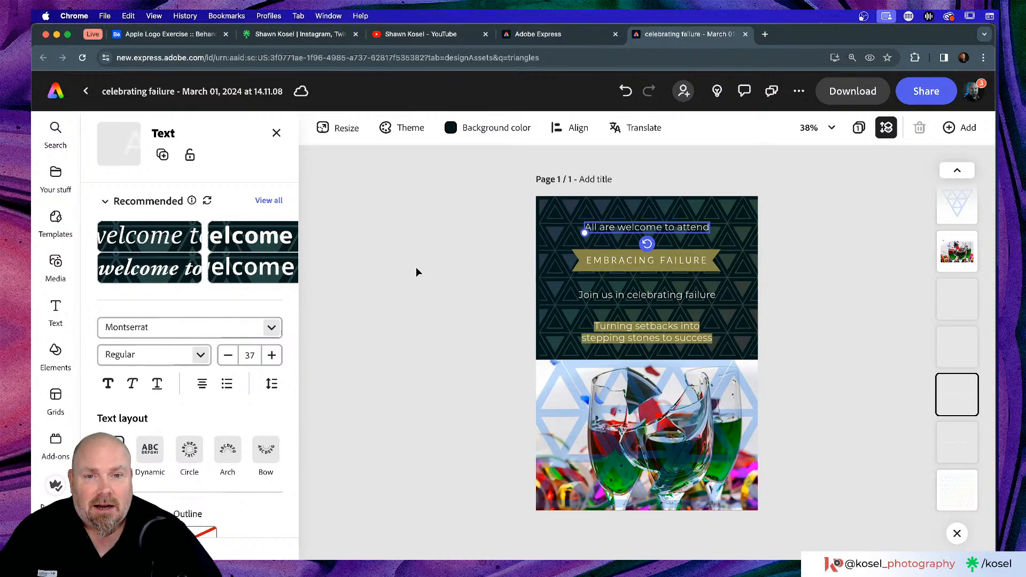
click(656, 260)
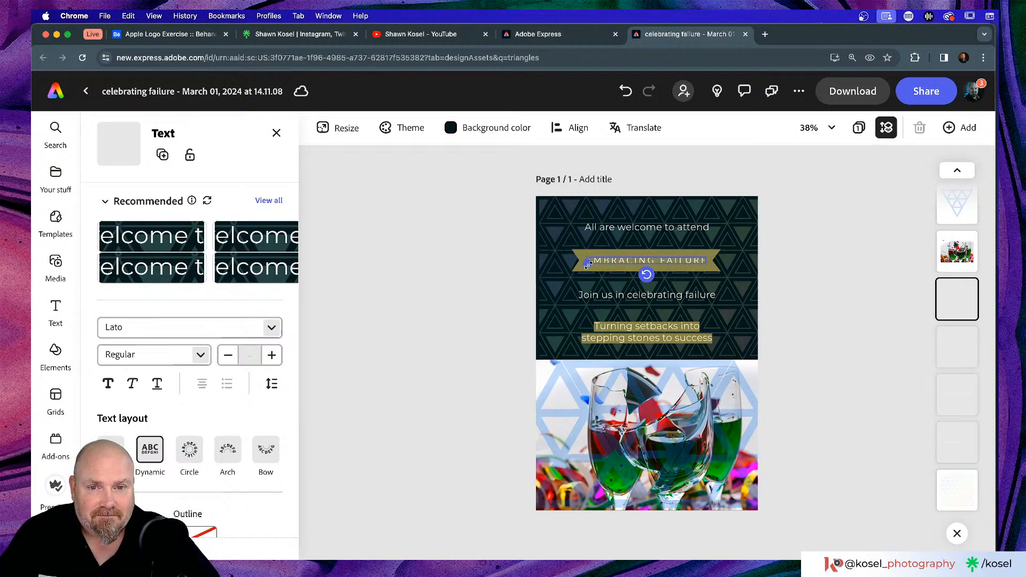
drag(586, 264, 553, 275)
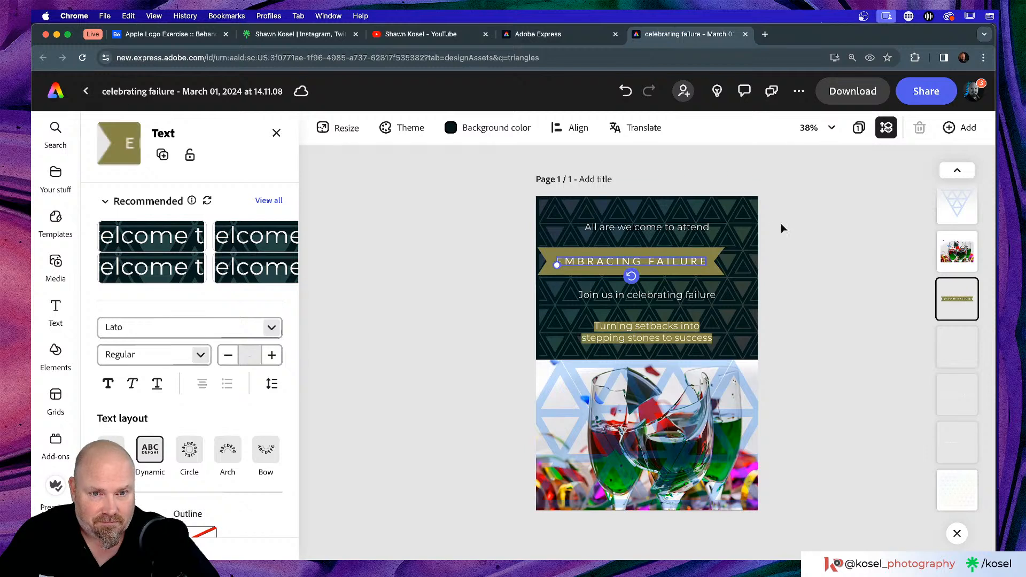
drag(641, 260, 674, 263)
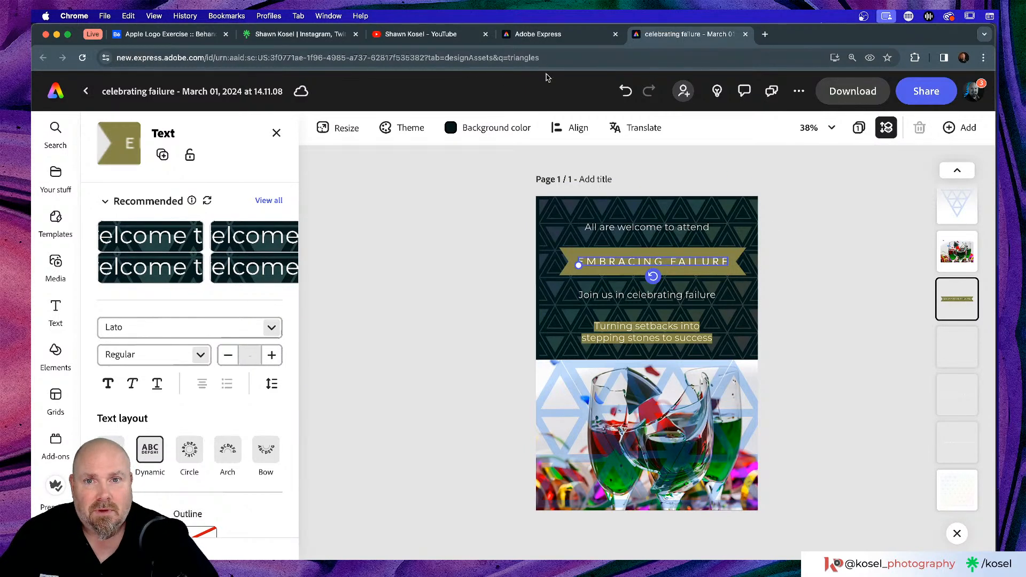
click(553, 126)
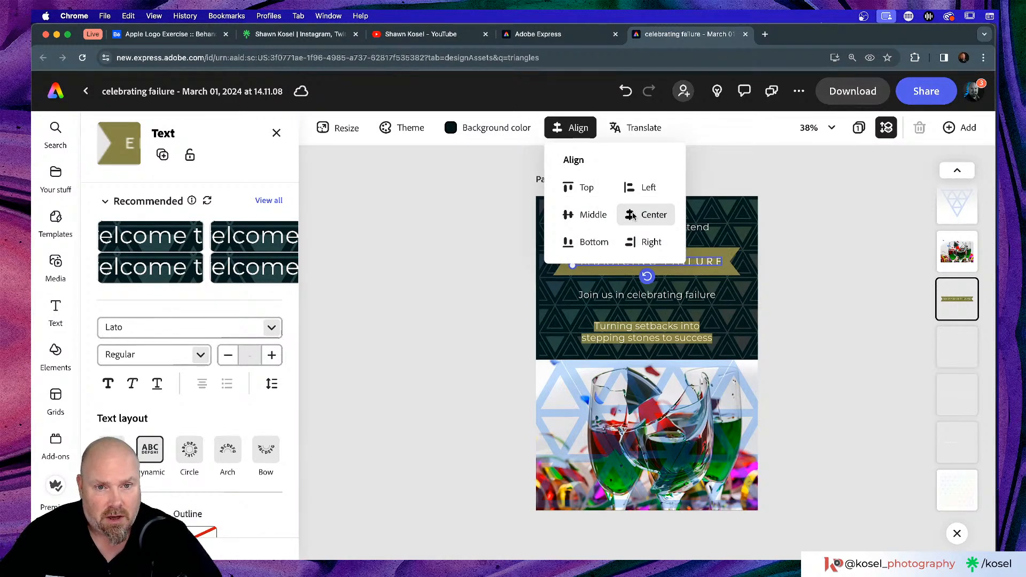
click(633, 215)
click(817, 210)
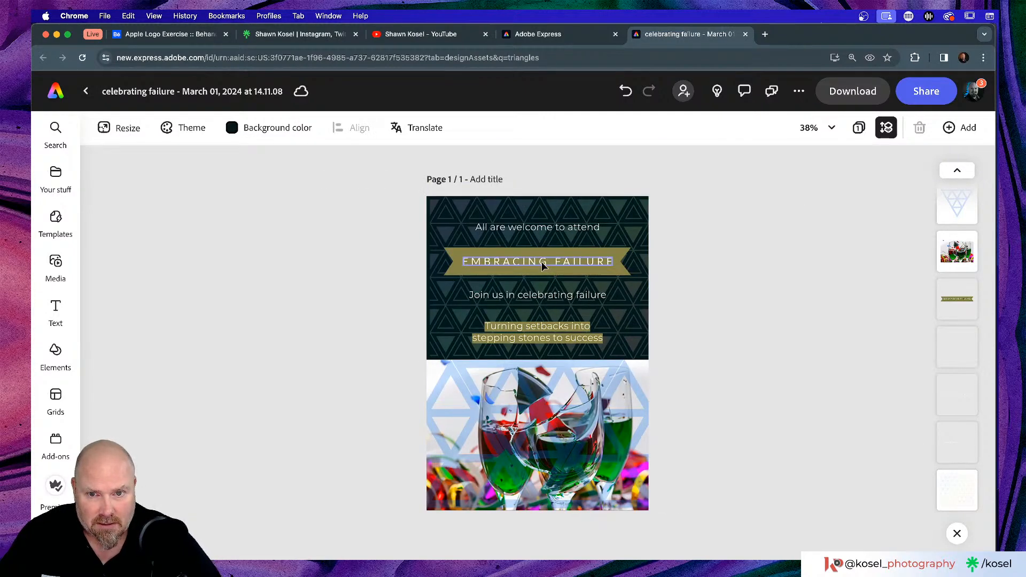
- Reword the text line above the banner to "All are welcome to joinand watch"
click(539, 228)
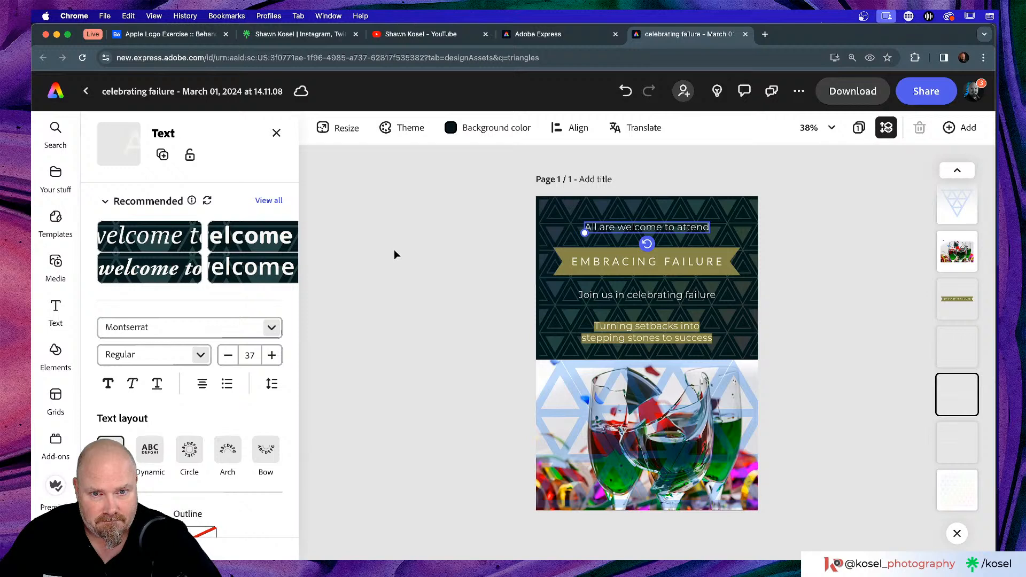
double_click(658, 230)
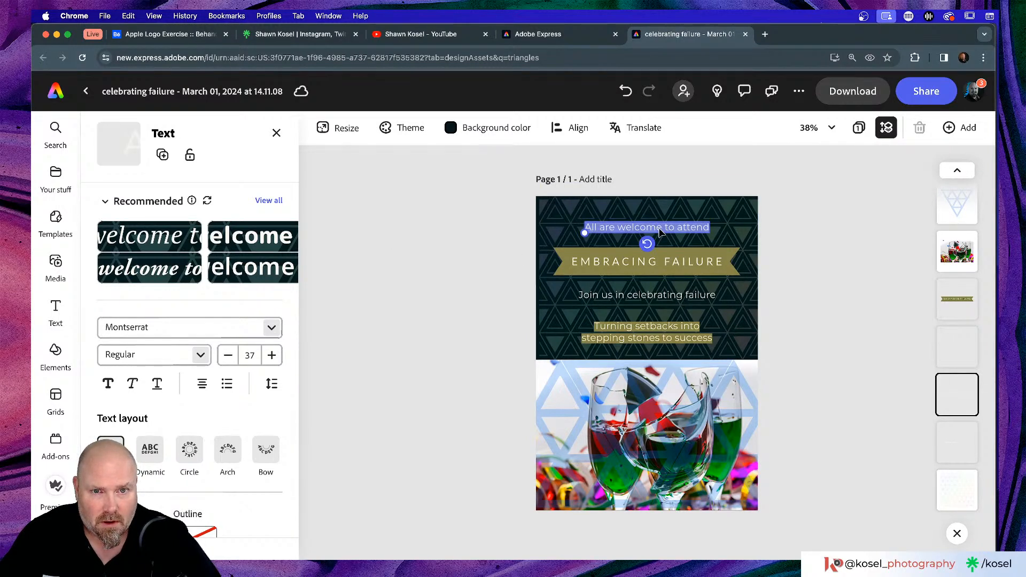
click(680, 226)
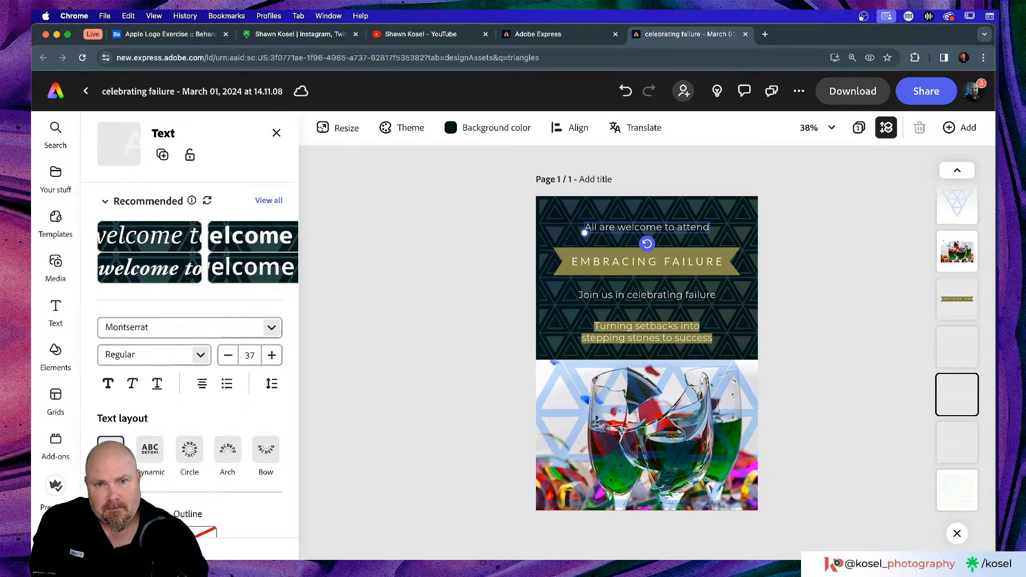
key(BackSpace)
key(BackSpace)
key(BackSpace)
key(BackSpace)
key(BackSpace)
key(BackSpace)
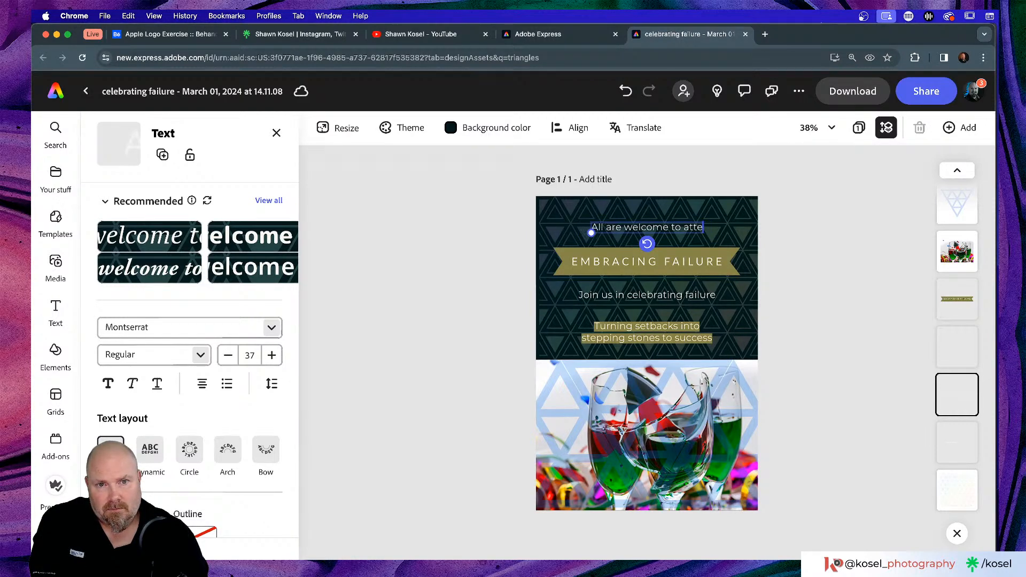
text(join)
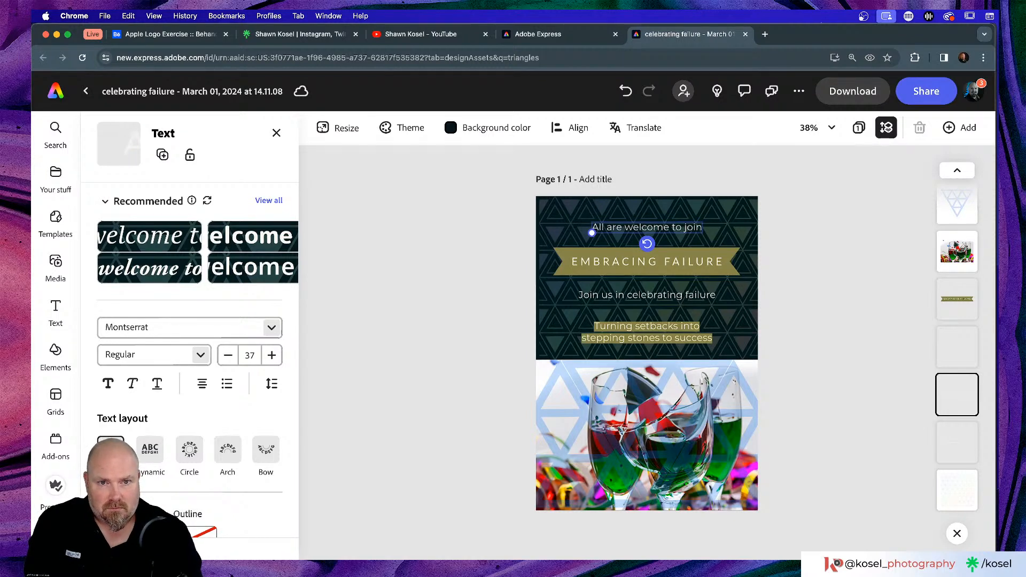
text(and s)
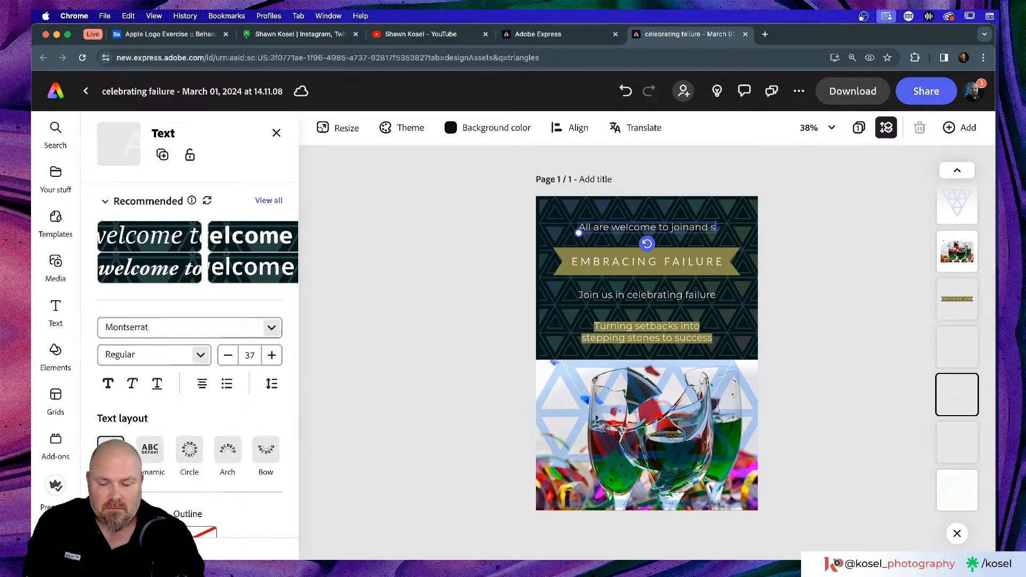
key(BackSpace)
text(watch)
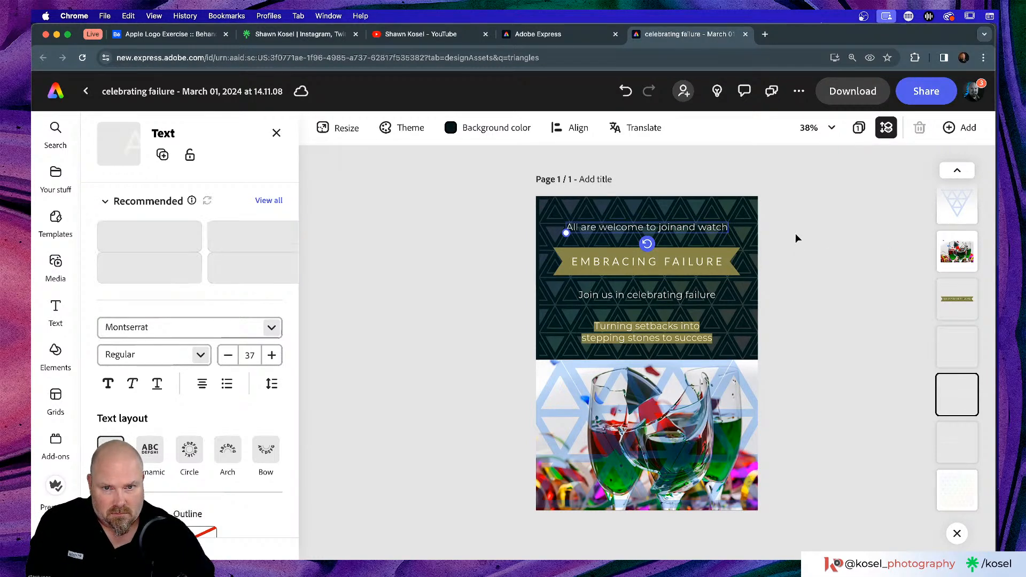
click(778, 277)
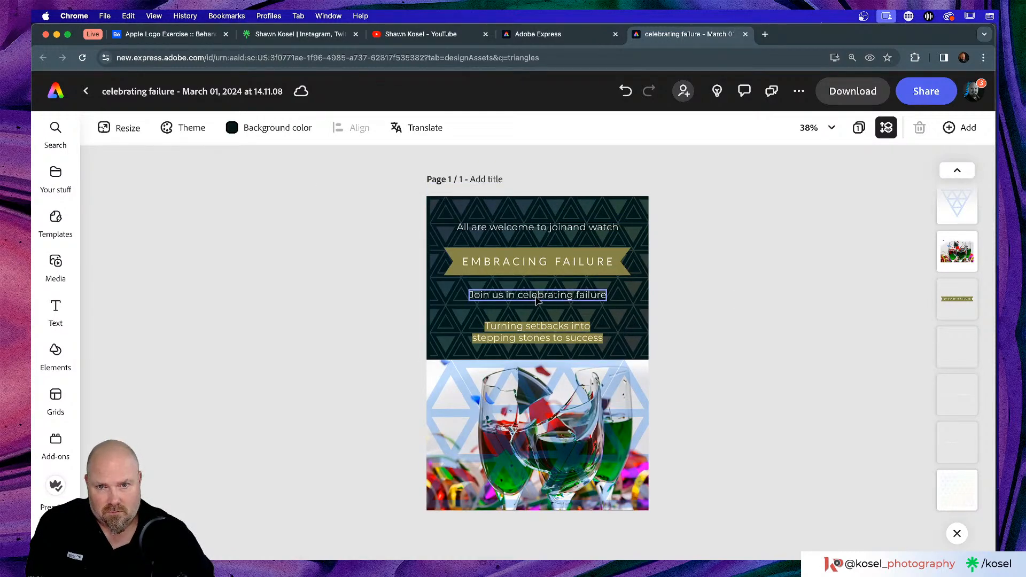
- Replace "us" with "me" in the line below the banner so it reads "Join me in celebrating failure"
click(537, 300)
click(637, 296)
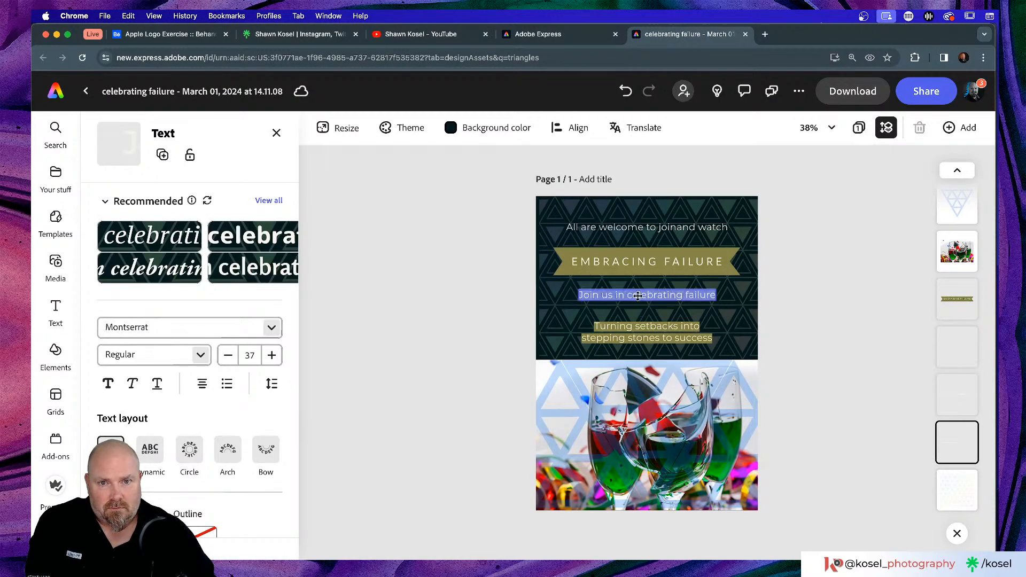
key(Escape)
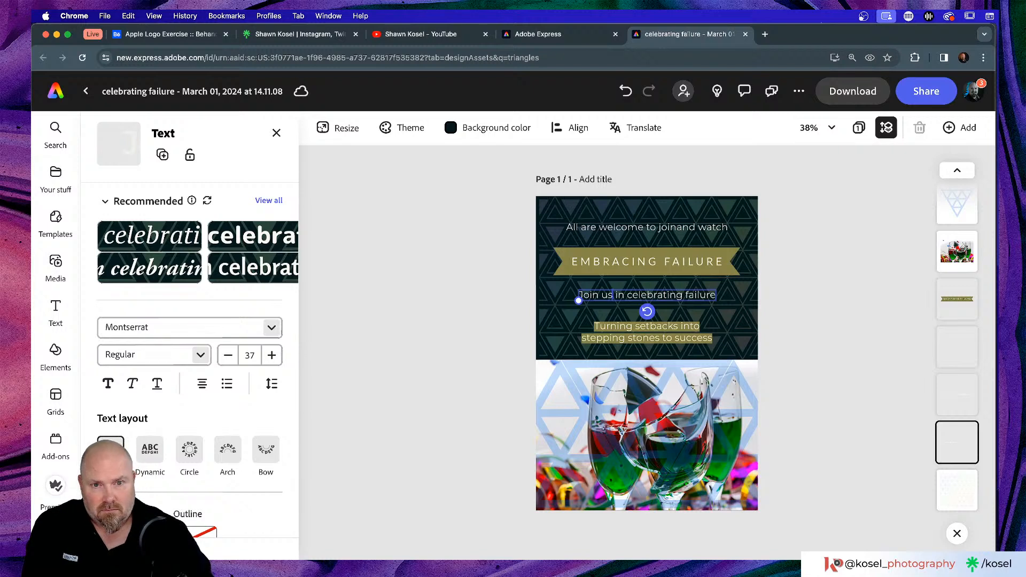
key(BackSpace)
key(BackSpace)
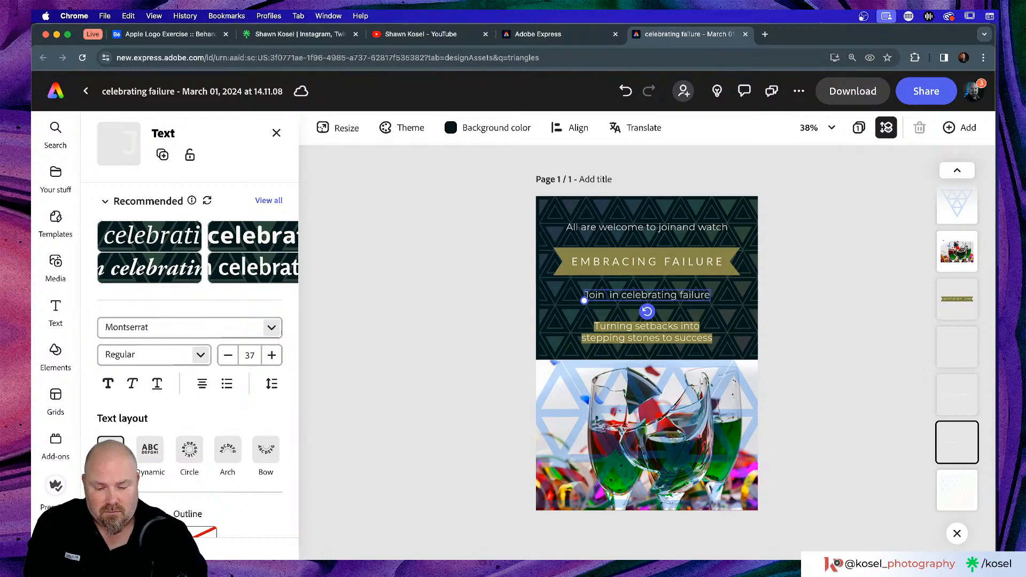
text(me)
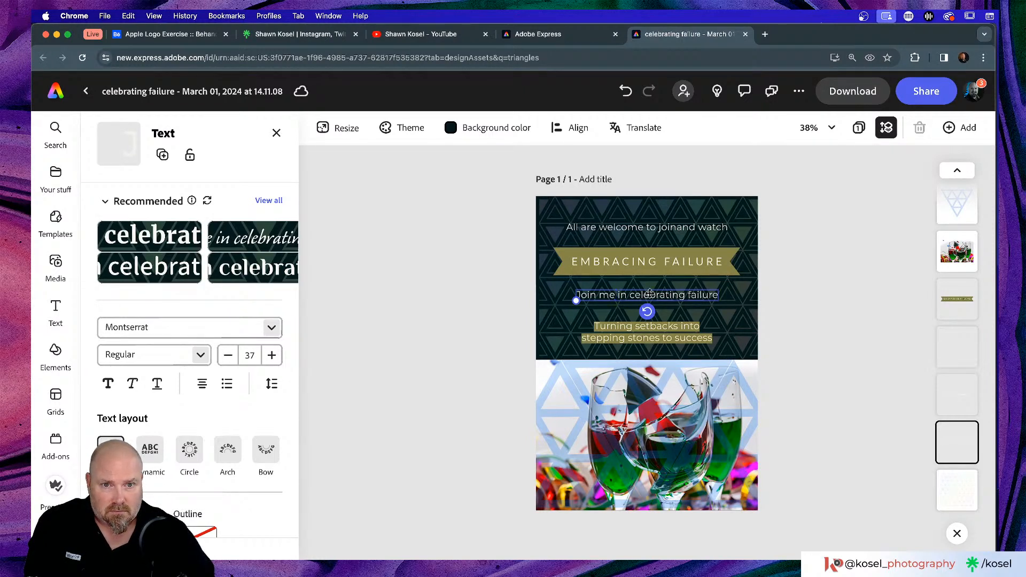
- Insert "my" before "failure" in the line below the banner, making it "Join me in celebrating my failure"
key(Right)
key(Right)
key(Right)
key(Right)
key(Right)
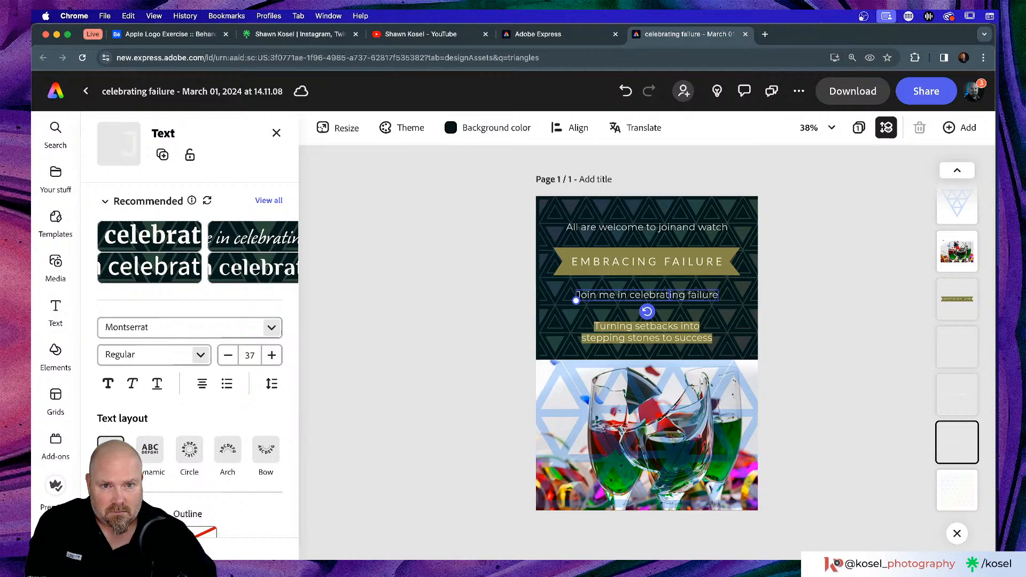
key(Right)
key(Right)
key(Right)
key(Right)
text(my)
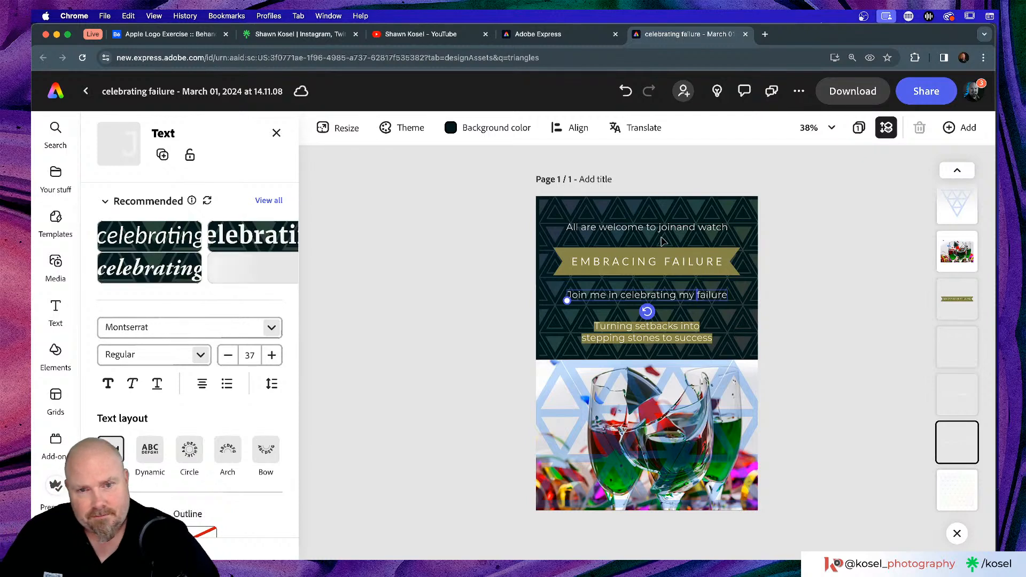
- Replace the word "stones" with "triangles" in the gold-highlighted "Turning setbacks into stepping stones to success" text
click(639, 344)
double_click(639, 344)
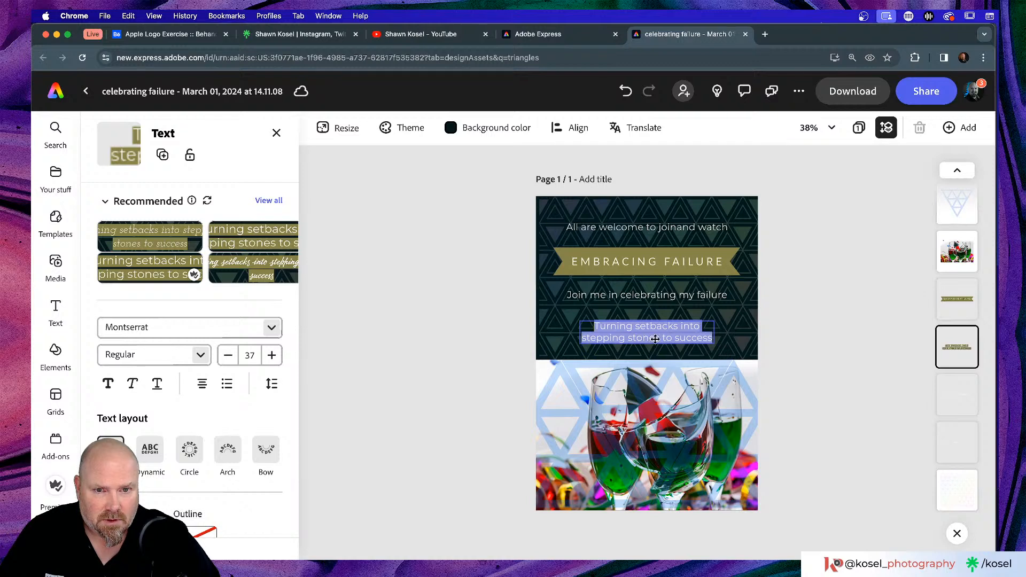
click(659, 334)
double_click(658, 334)
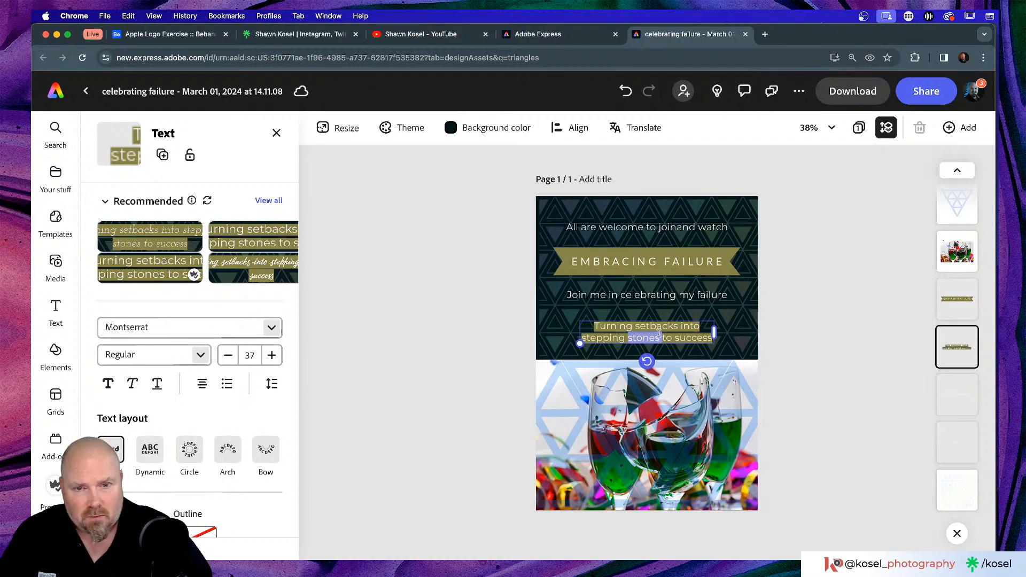
text(triang)
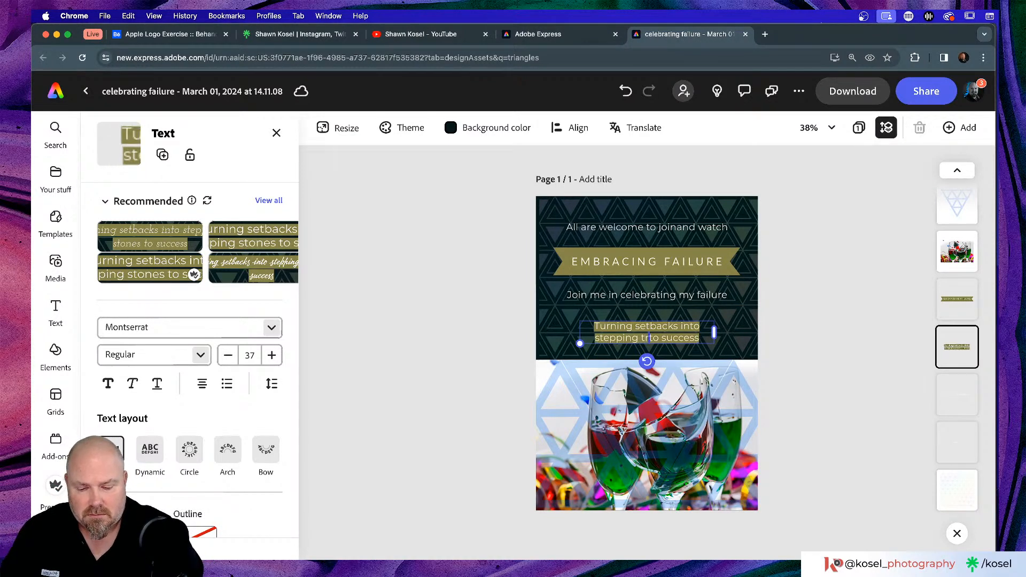
text(les)
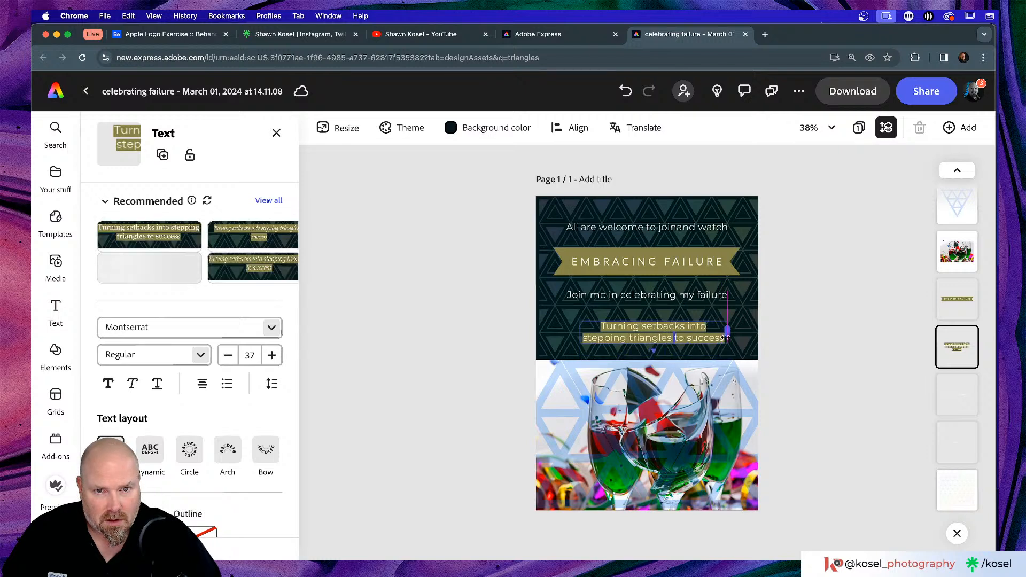
- Widen the "Turning setbacks into stepping triangles to success" text box to fit on two lines and center it horizontally
drag(713, 336, 728, 337)
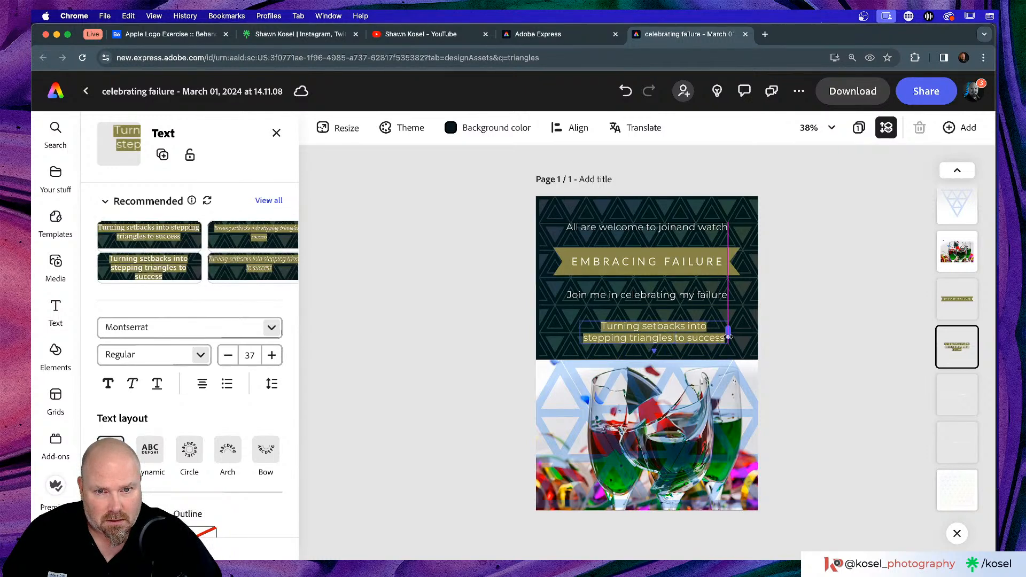
click(570, 132)
click(648, 214)
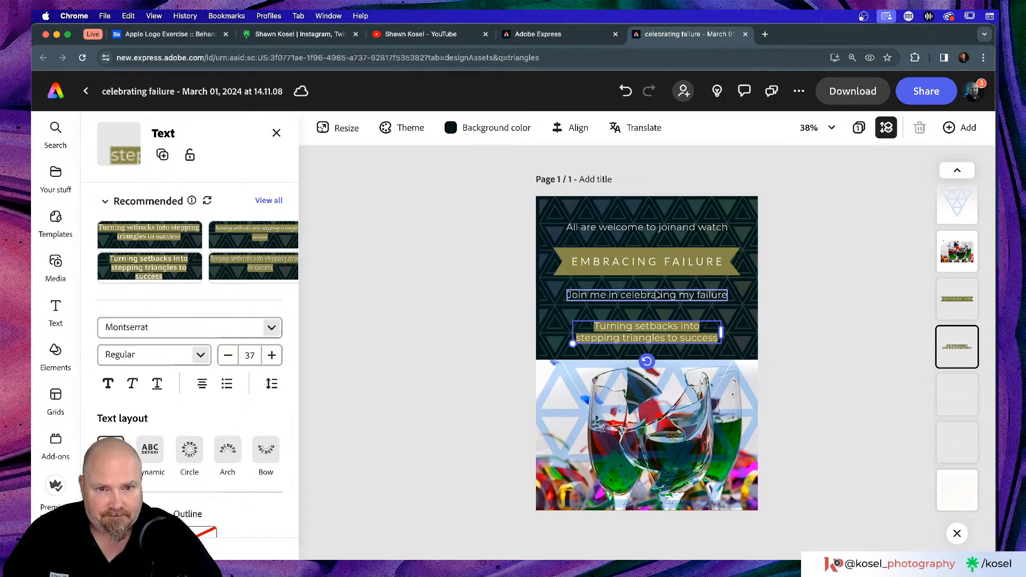
click(798, 242)
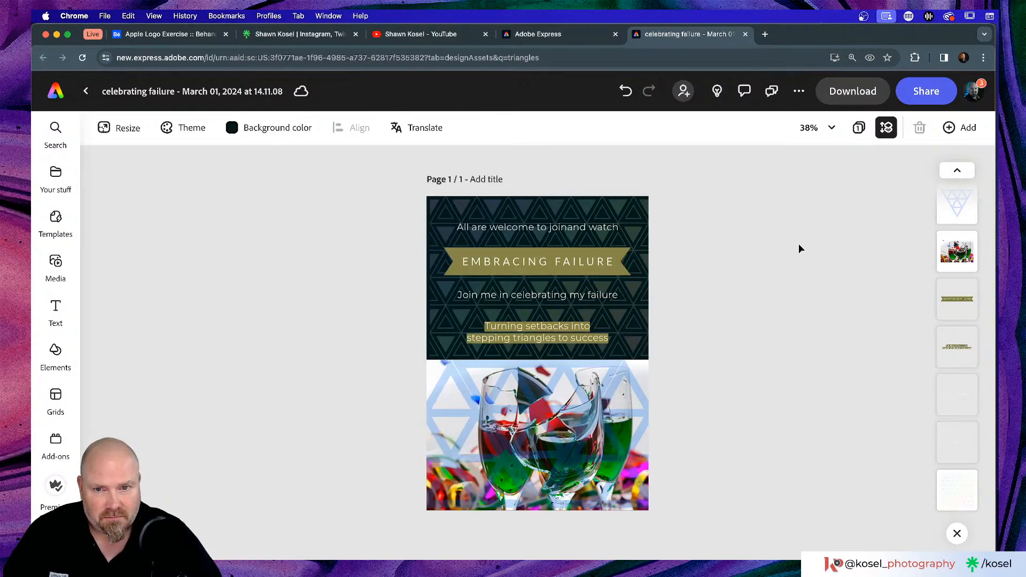
- Reduce the line spacing of the "Turning setbacks into stepping triangles to success" text to 1.15
click(533, 338)
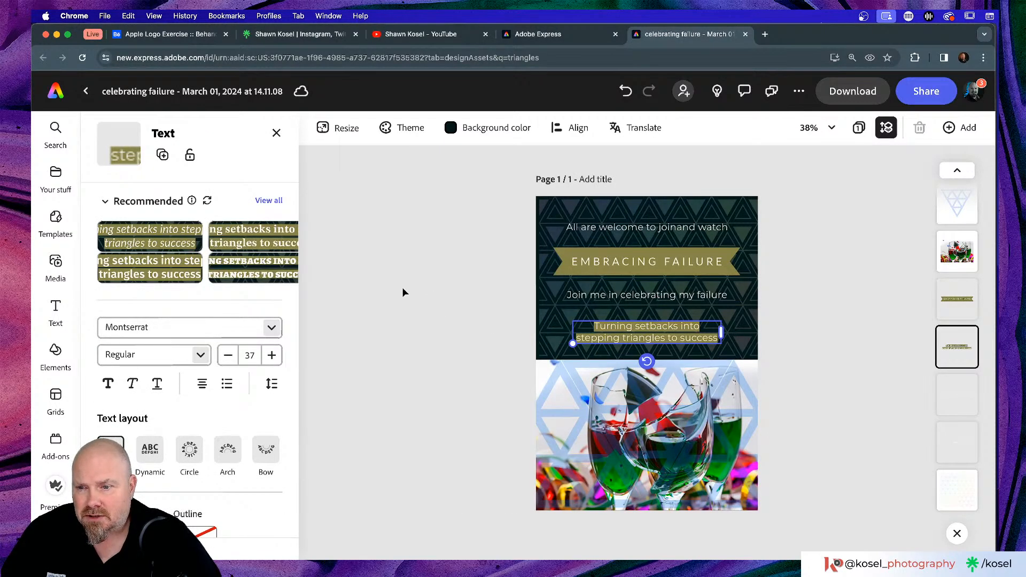
scroll(202, 350, down, 2)
scroll(203, 348, down, 1)
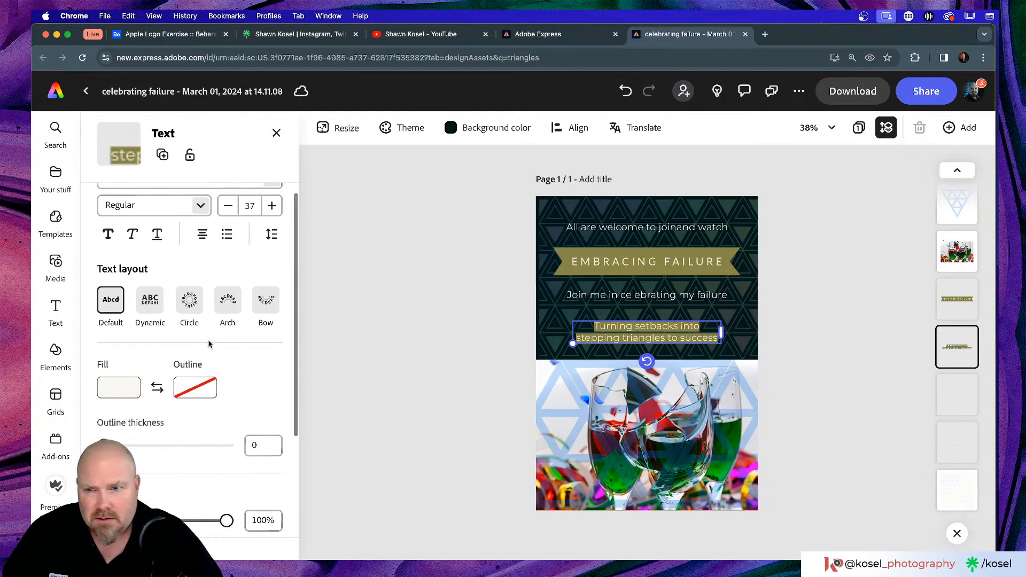
scroll(208, 344, up, 1)
click(280, 267)
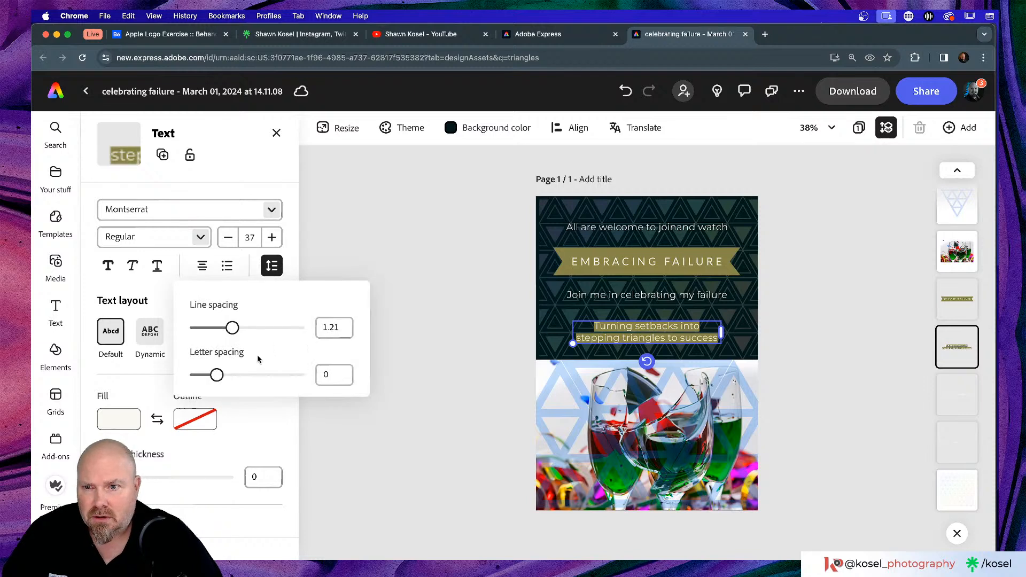
mouse_move(231, 331)
mouse_down()
mouse_move(219, 331)
mouse_move(229, 332)
mouse_up()
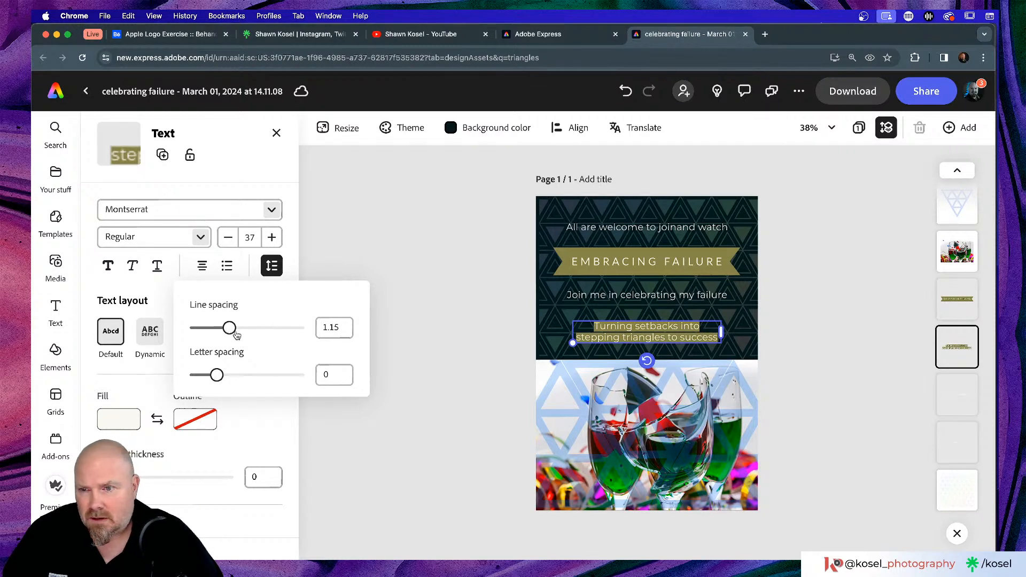
click(382, 230)
- Increase the size of the gold background shape behind the "Turning setbacks into stepping triangles to success" text to 46
scroll(250, 390, down, 5)
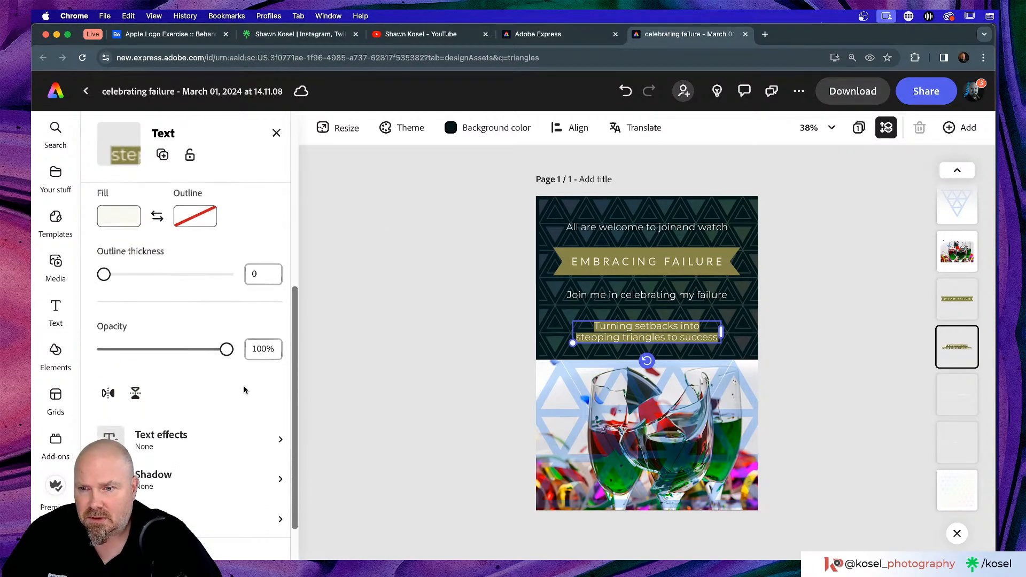
click(280, 462)
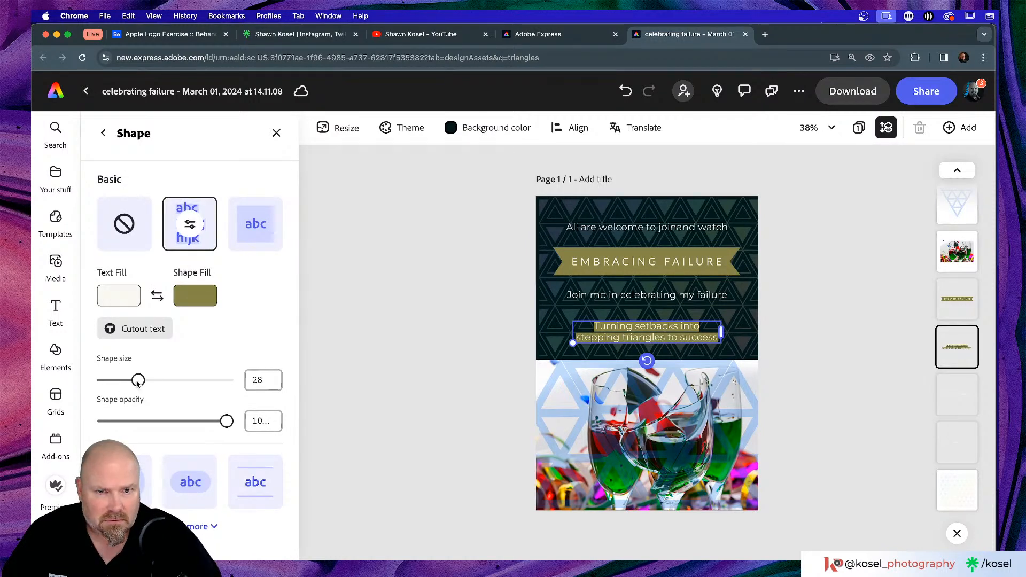
drag(139, 380, 150, 383)
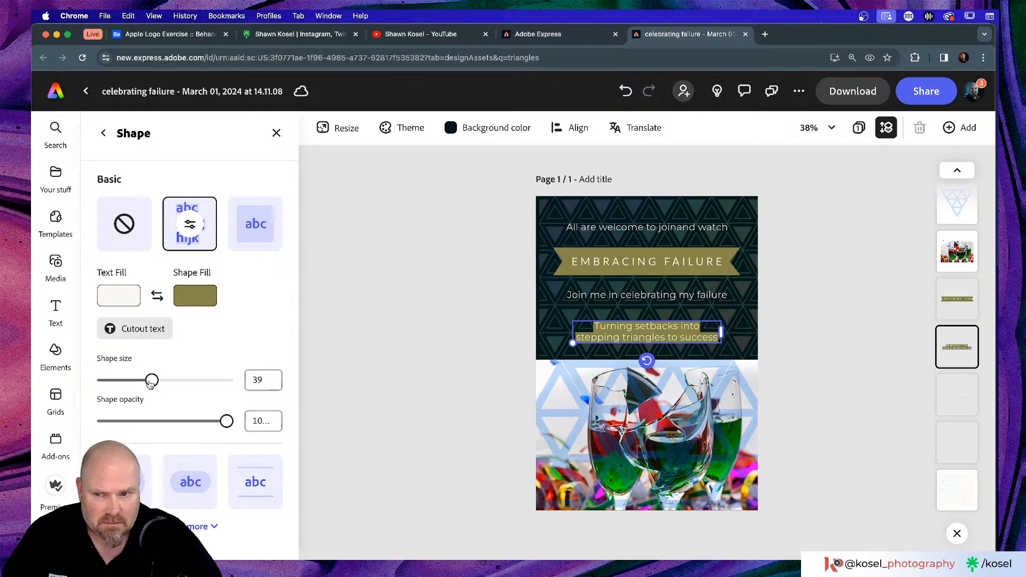
drag(150, 379, 160, 380)
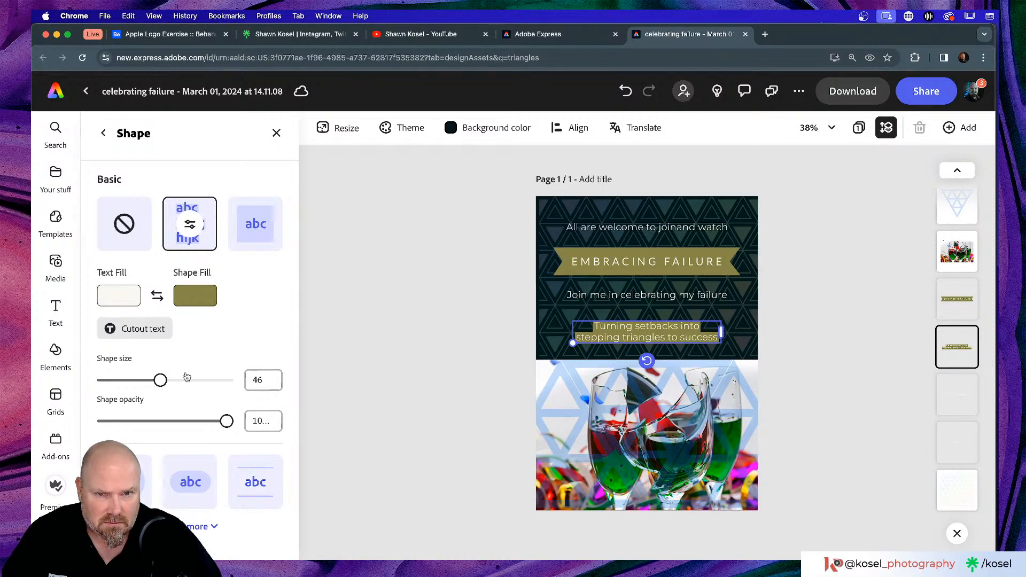
click(414, 298)
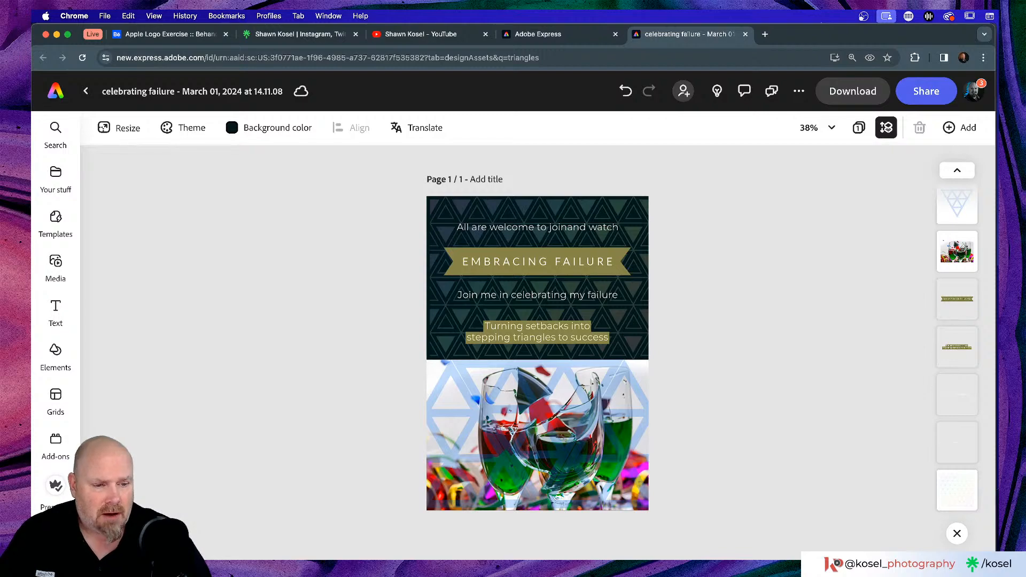
- Switch to Discord and read through the "Simple line art artwork logo design idea" thread, including its replies and shared images
key(super+Tab)
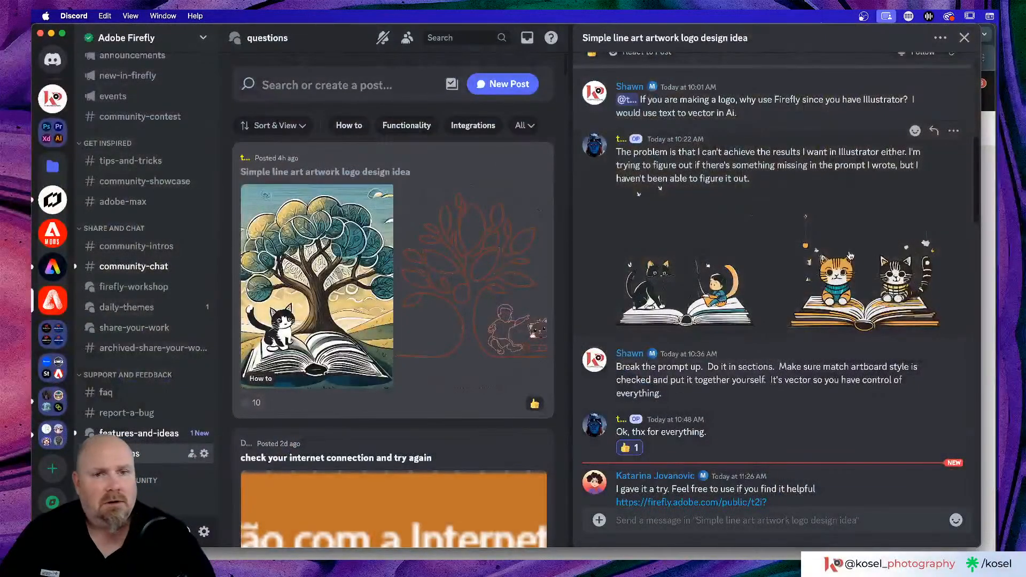
scroll(801, 262, up, 10)
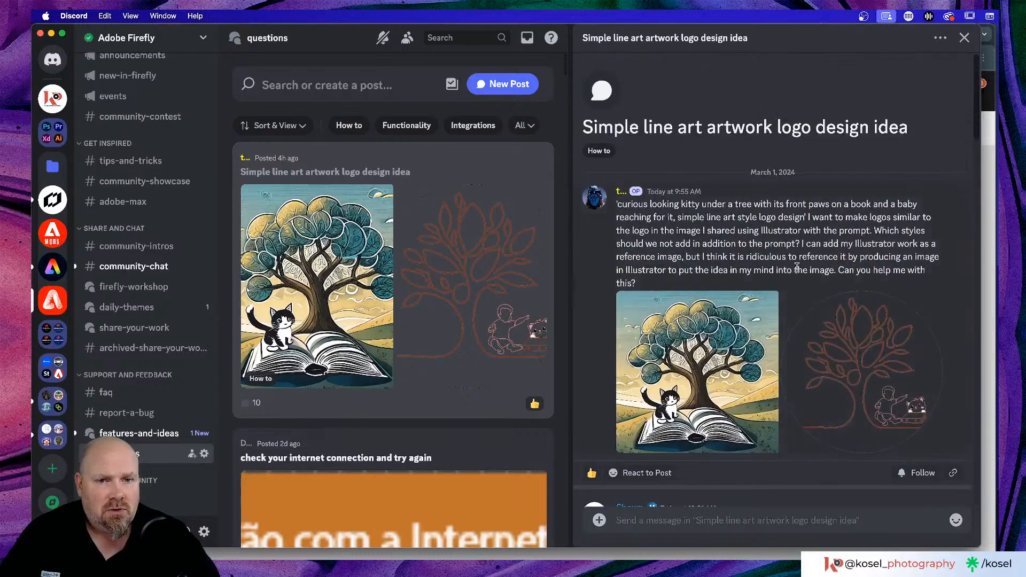
scroll(796, 267, down, 2)
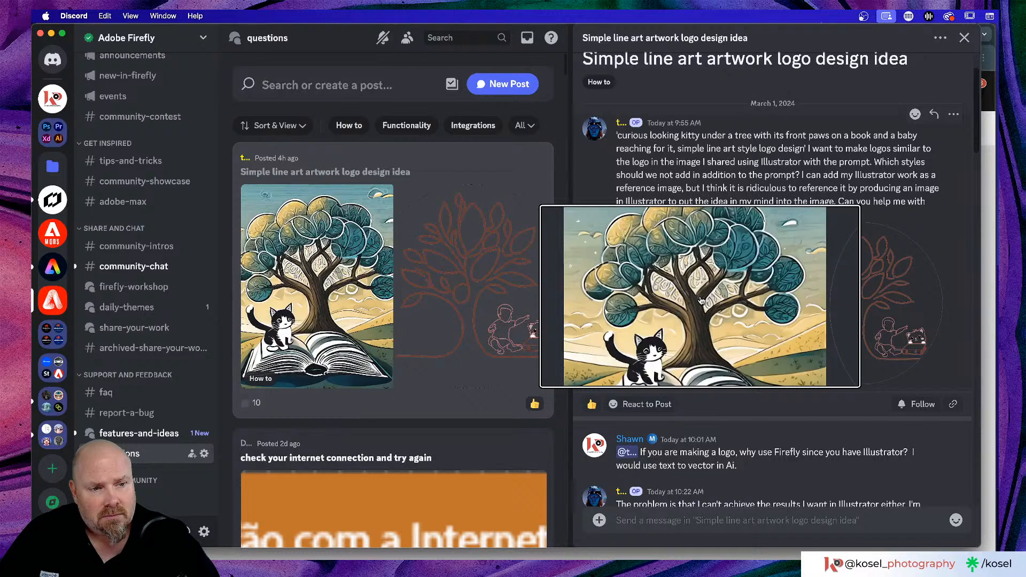
scroll(701, 300, down, 5)
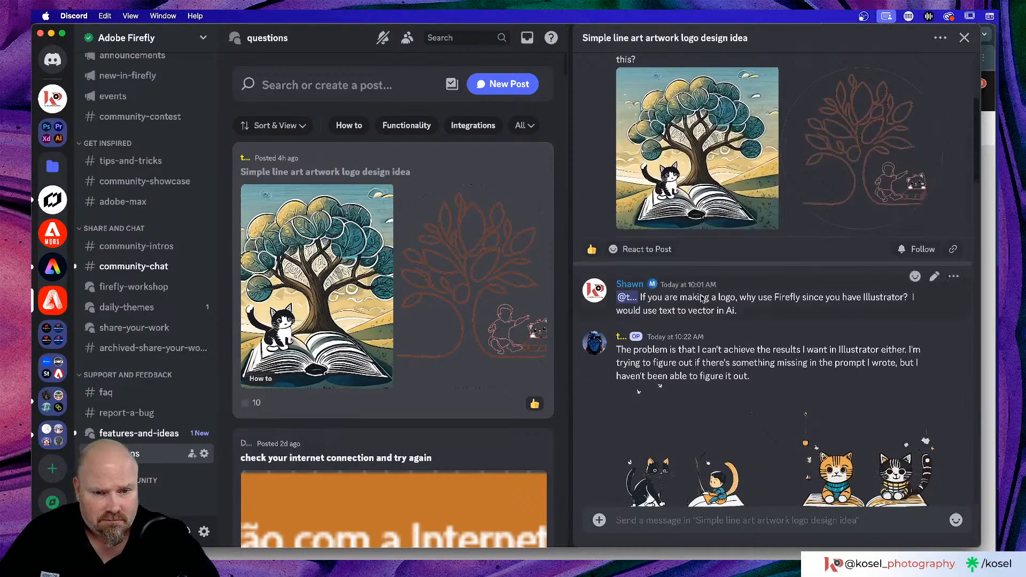
scroll(700, 298, down, 10)
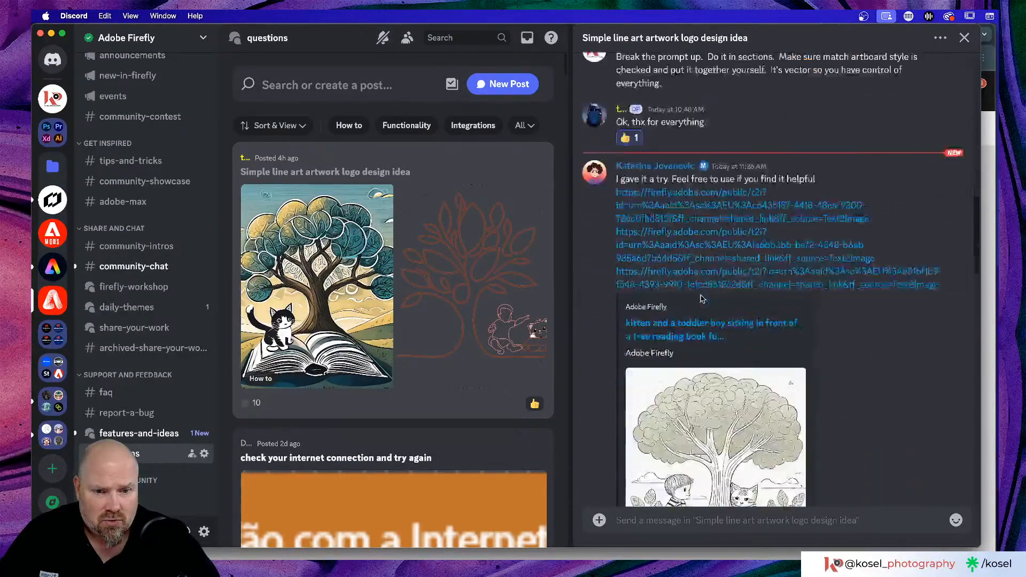
scroll(701, 298, down, 15)
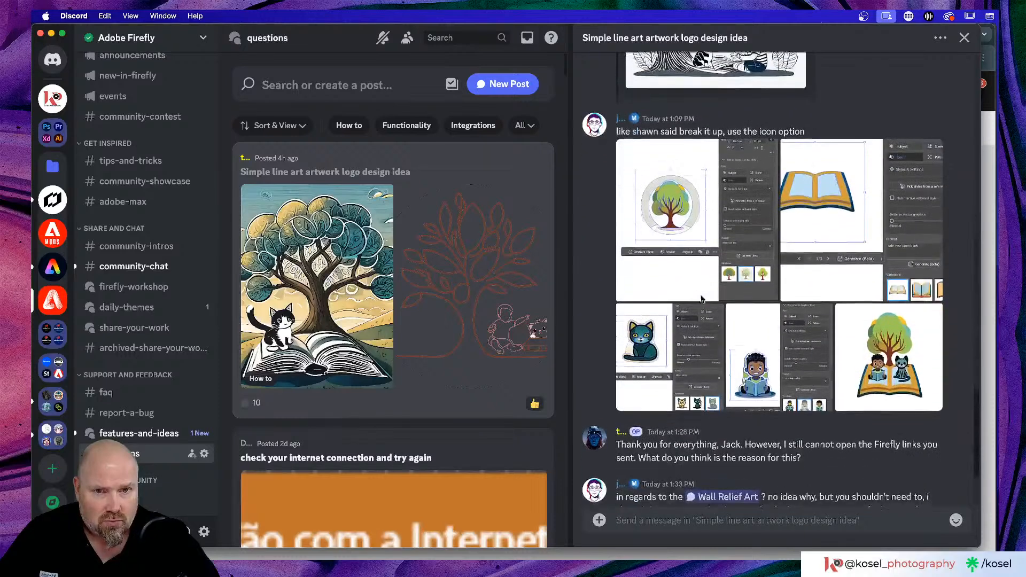
scroll(701, 298, down, 1)
scroll(701, 298, down, 5)
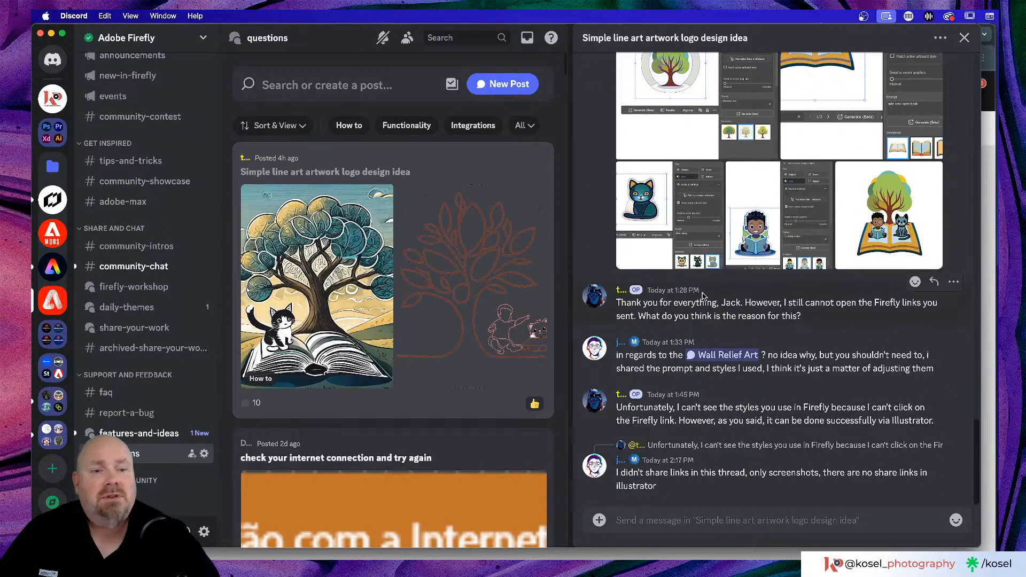
scroll(702, 296, up, 10)
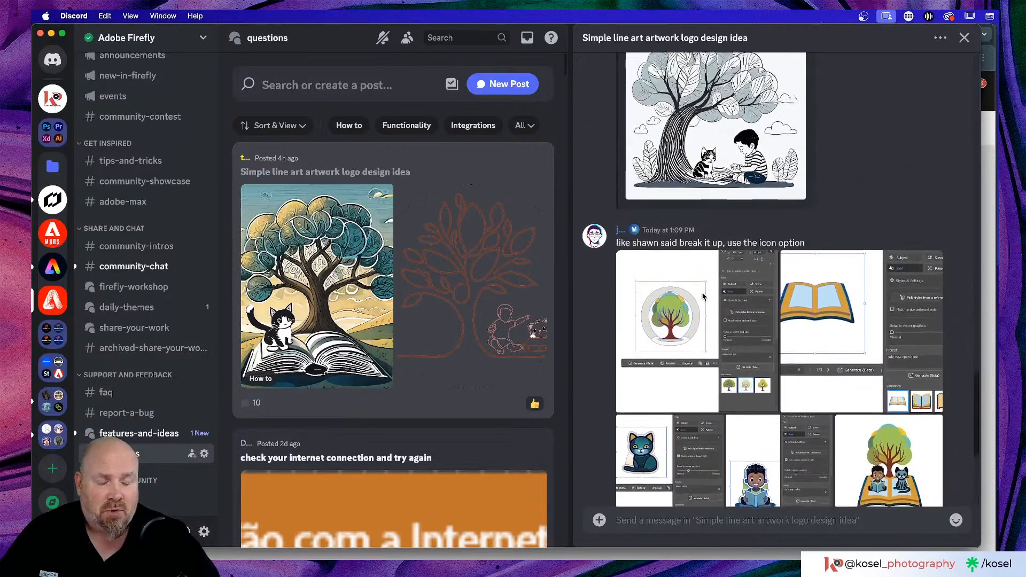
scroll(703, 297, up, 2)
scroll(703, 297, down, 10)
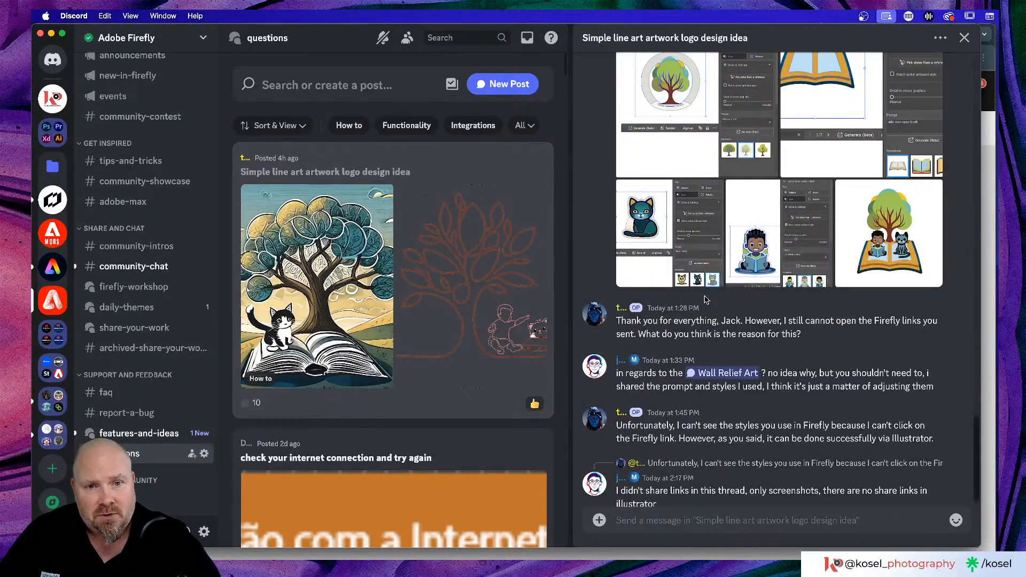
scroll(705, 301, up, 5)
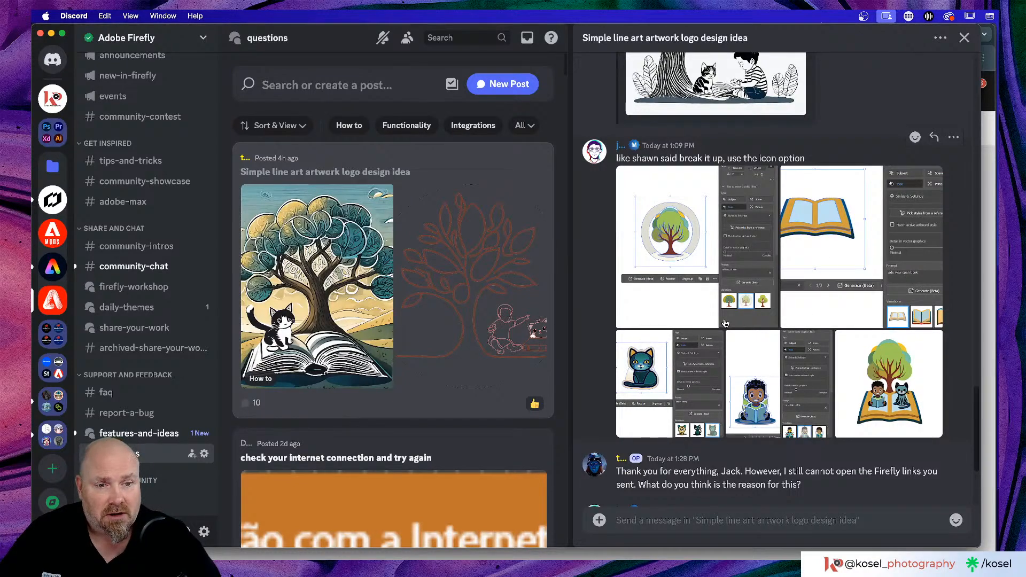
scroll(725, 323, up, 8)
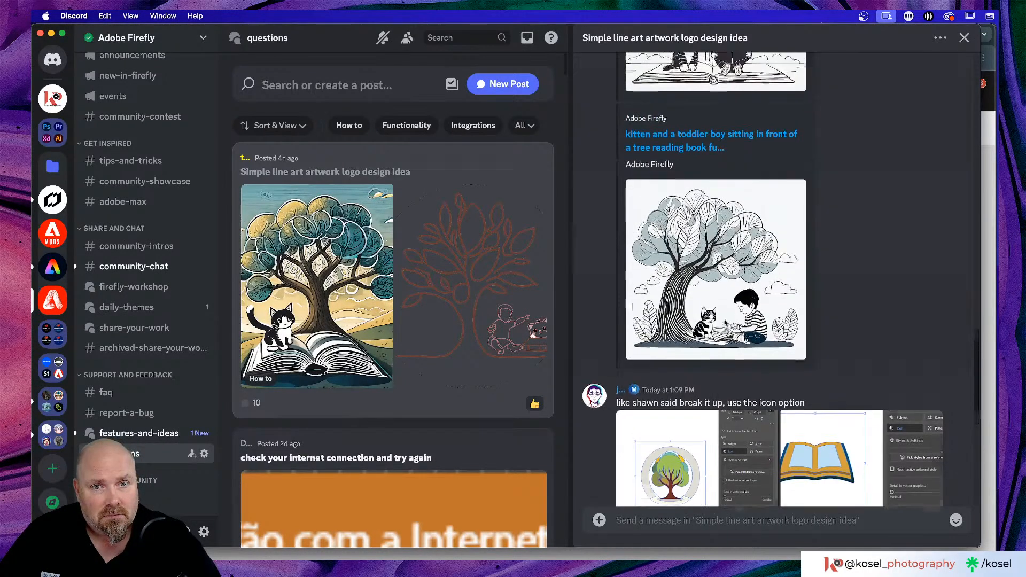
scroll(725, 322, up, 10)
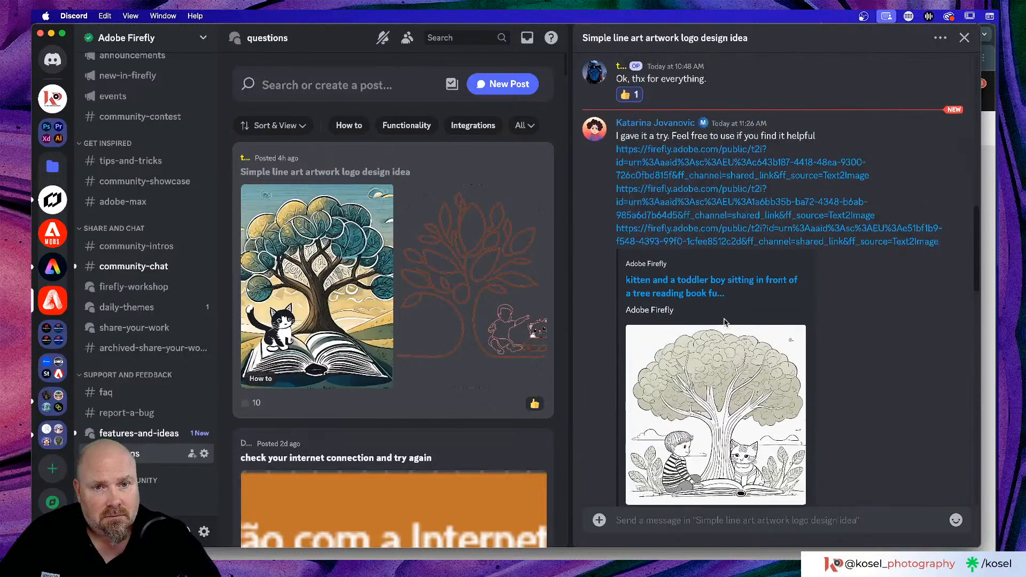
scroll(725, 323, up, 8)
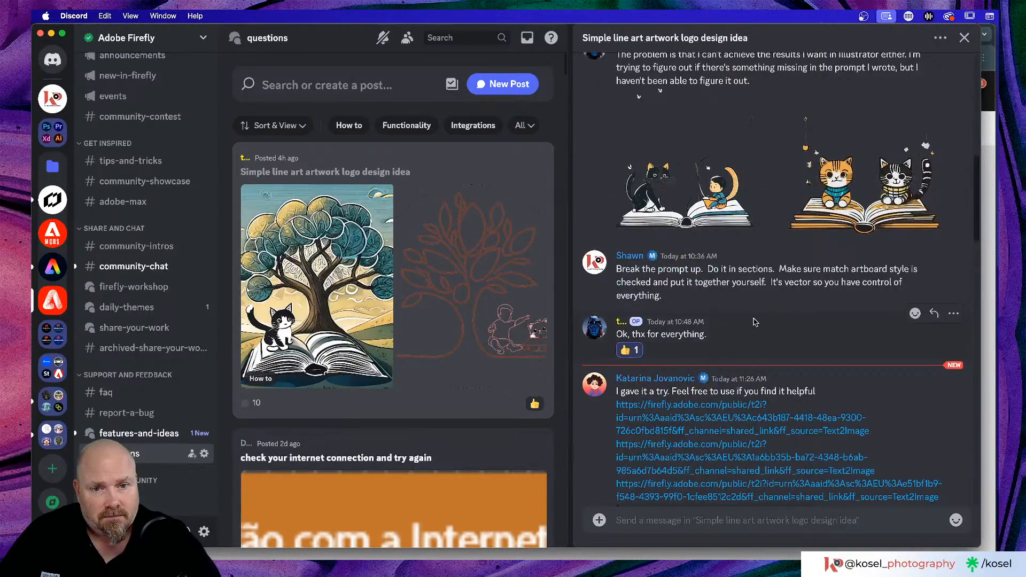
scroll(754, 321, down, 15)
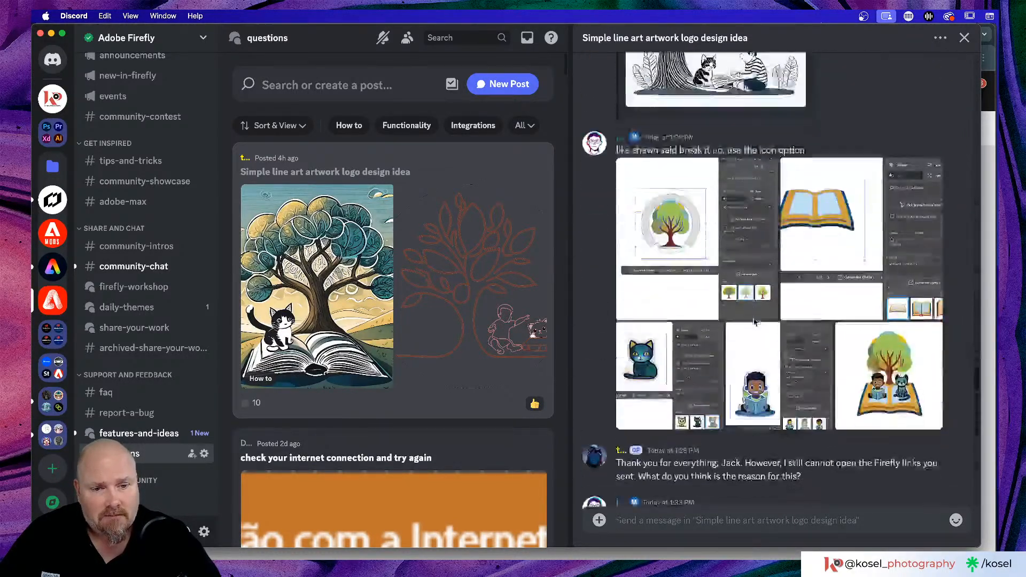
- View the screenshots in the "use the icon option" reply at full size, from the tree through to the combined illustration
click(676, 203)
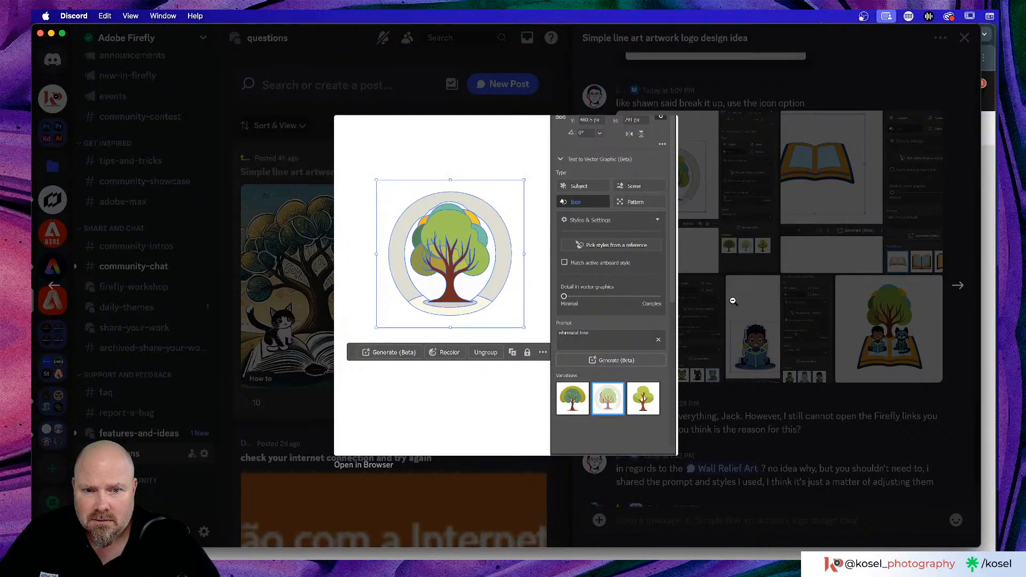
click(957, 286)
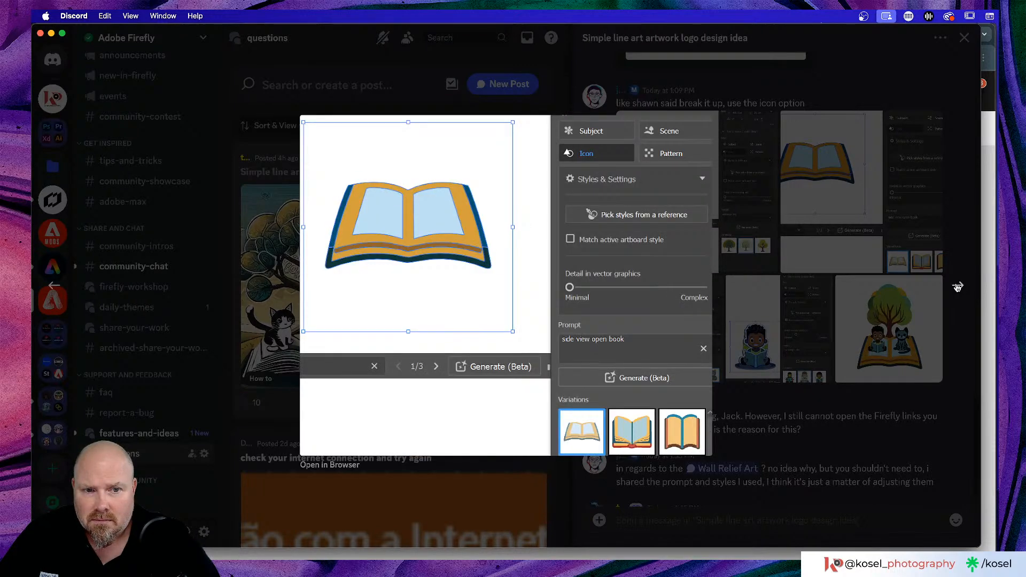
click(957, 287)
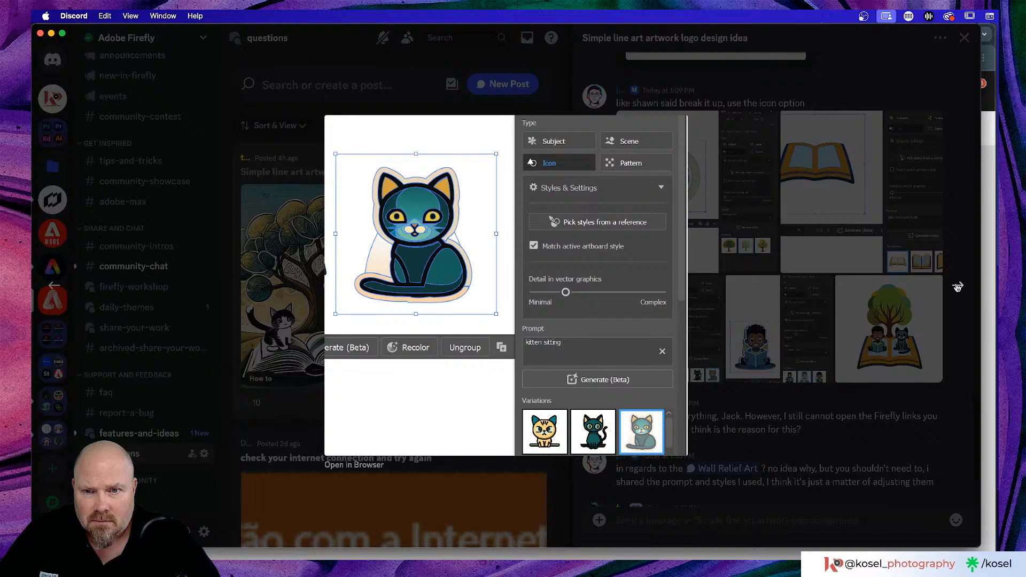
click(956, 287)
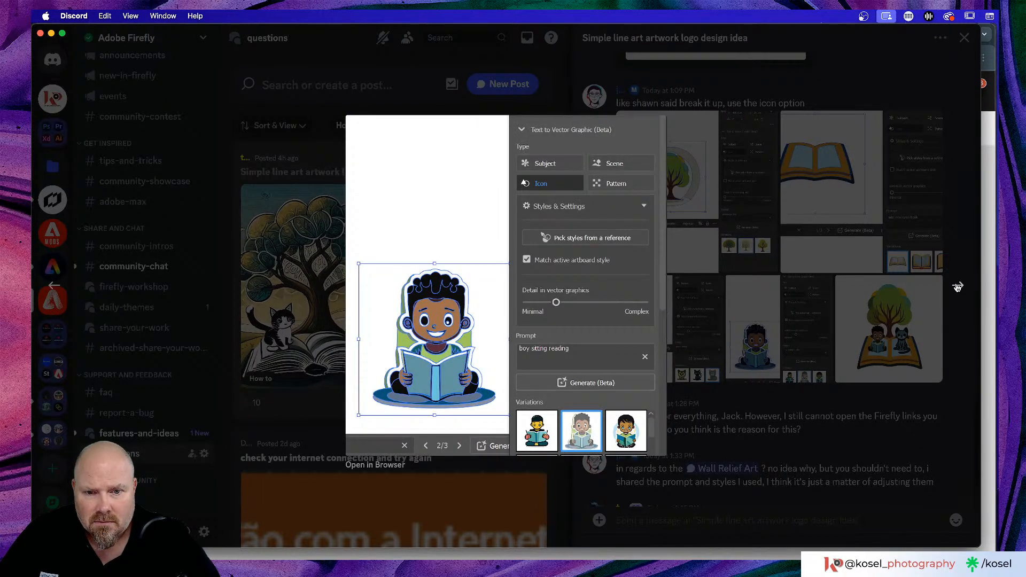
click(956, 286)
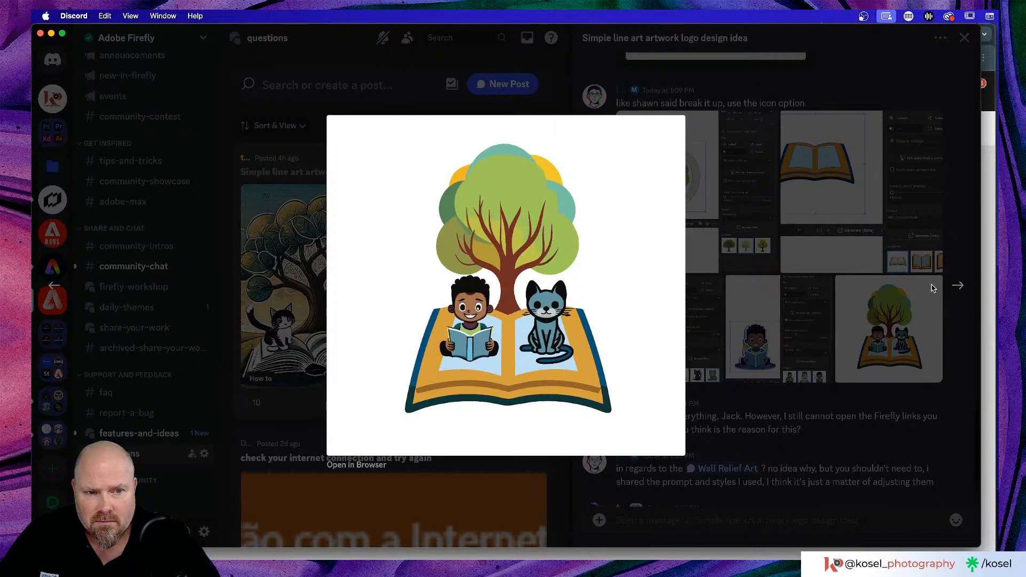
click(719, 301)
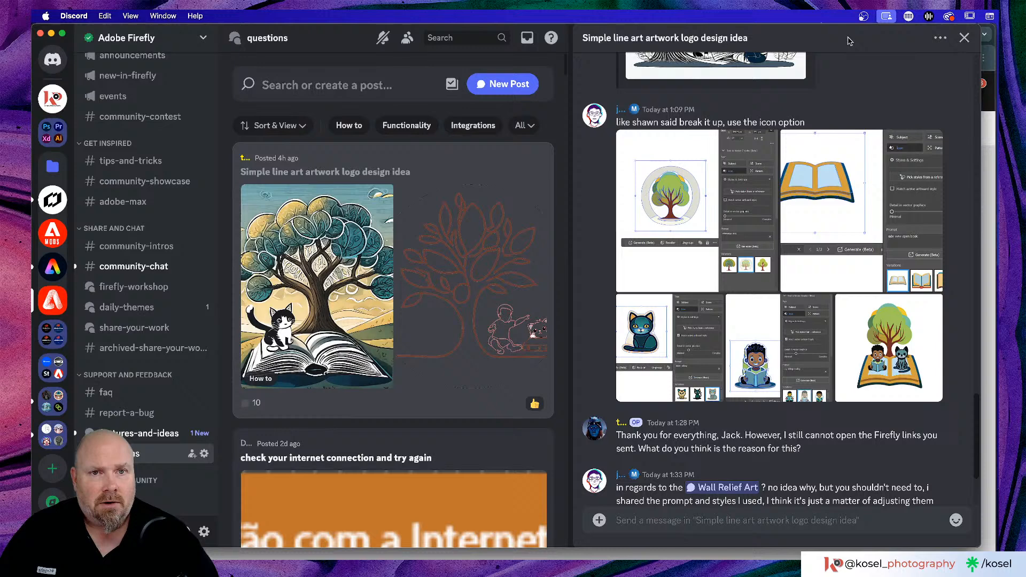
- Close the logo design thread and switch back to the poster in Adobe Express
click(964, 37)
key(super+Tab)
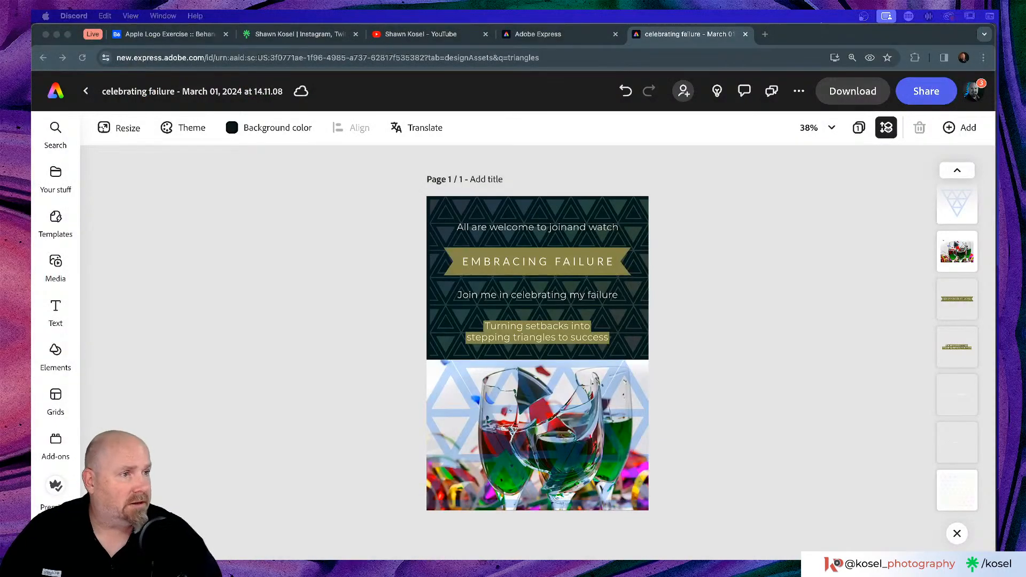
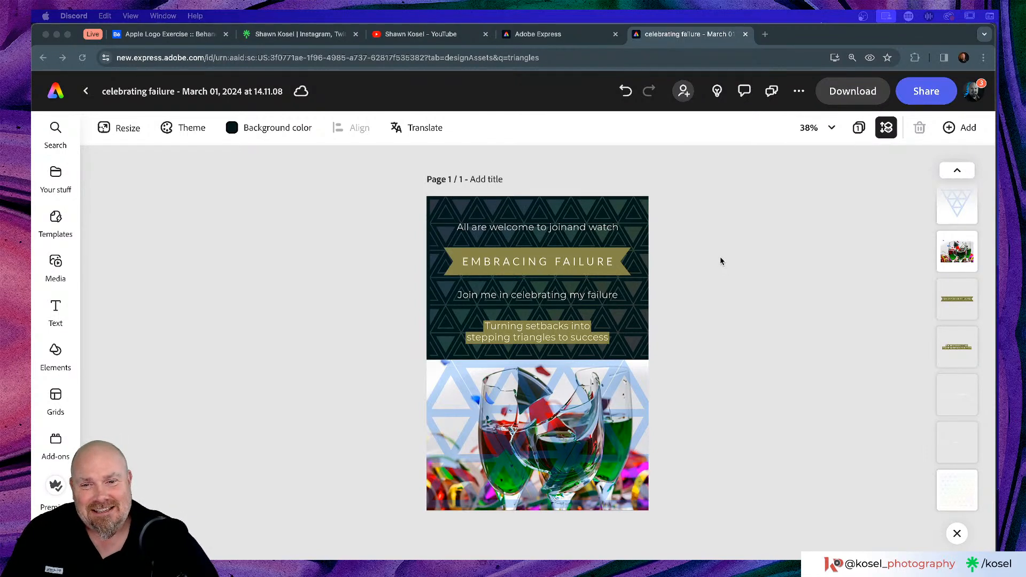
click(720, 258)
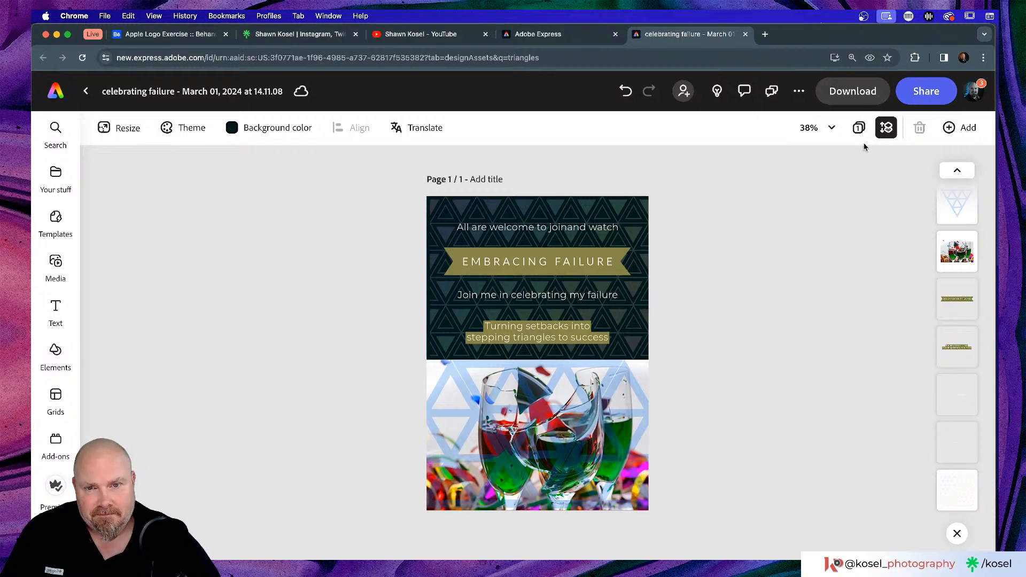
- Rename the file as "Tri fail" and download the poster in PNG format
click(122, 90)
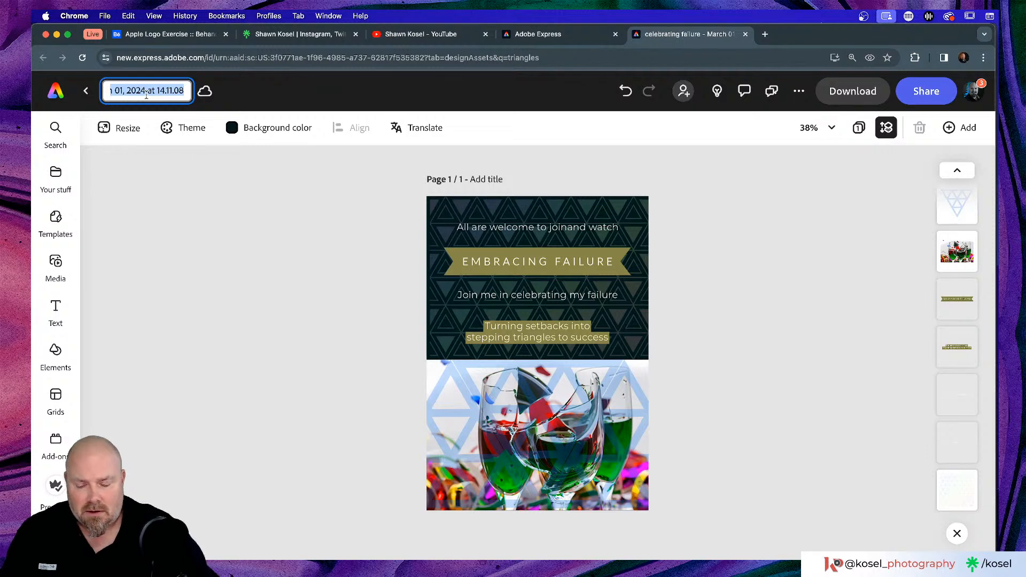
text(Tri)
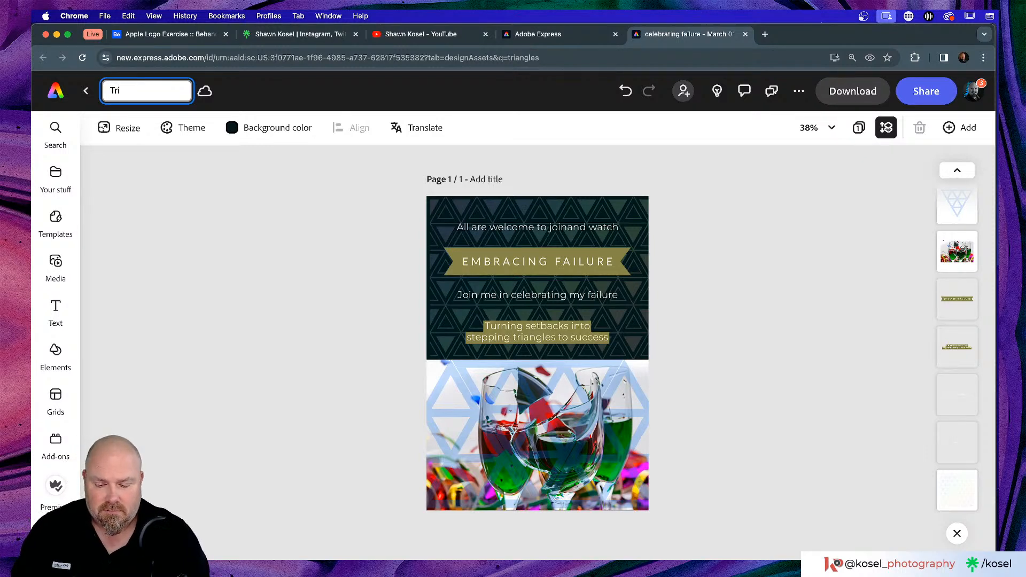
text( fail)
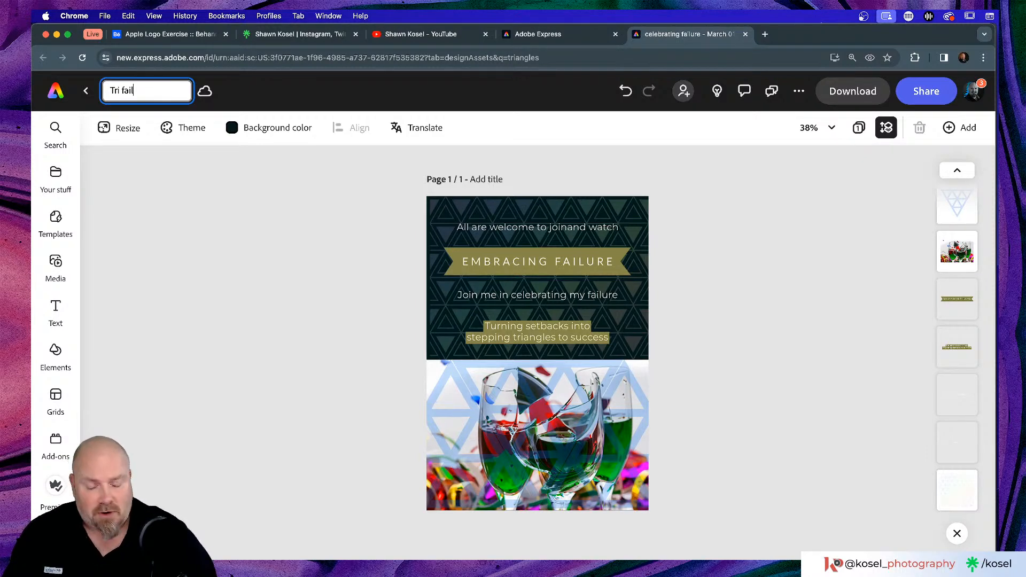
click(214, 191)
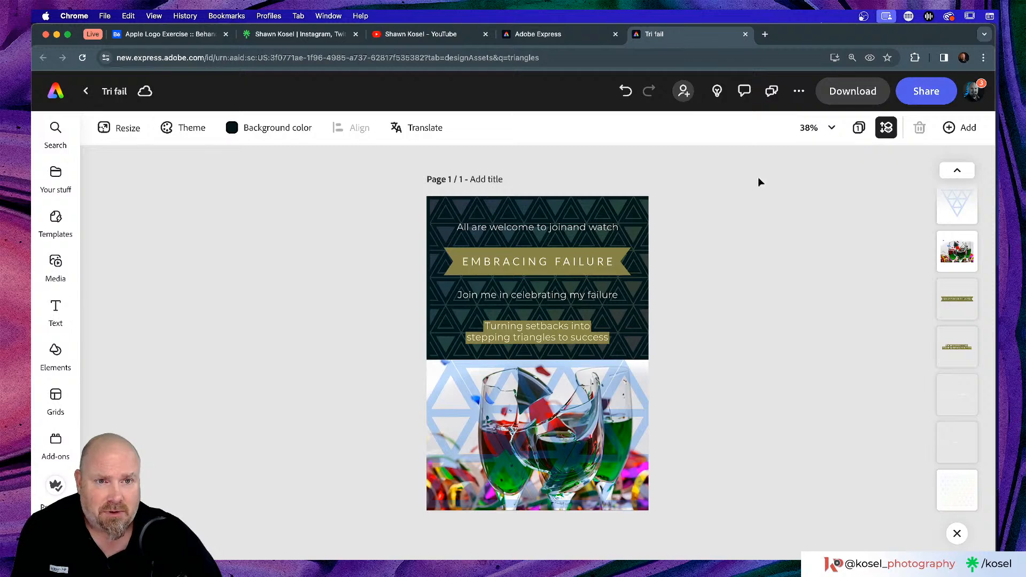
click(859, 91)
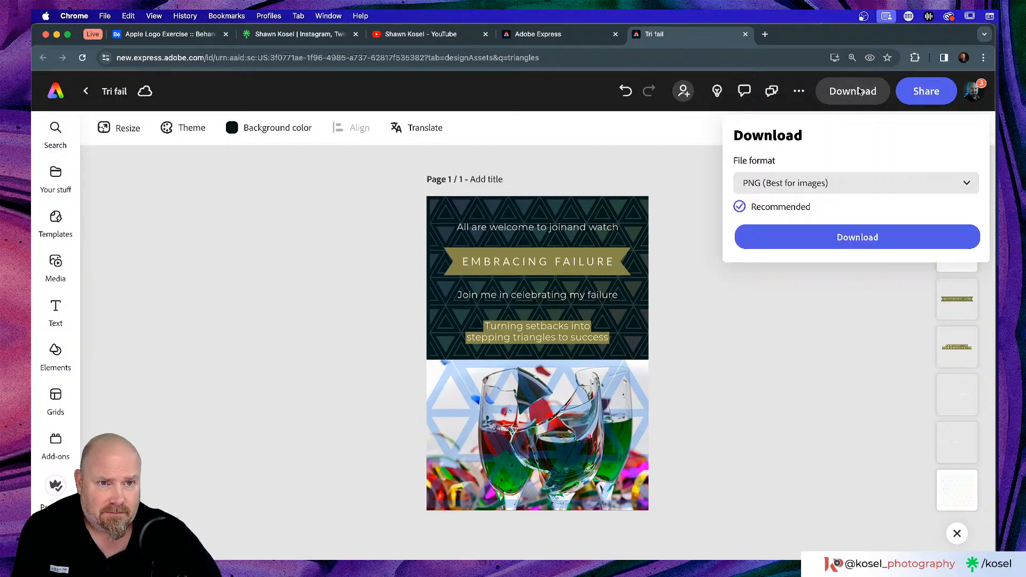
click(845, 236)
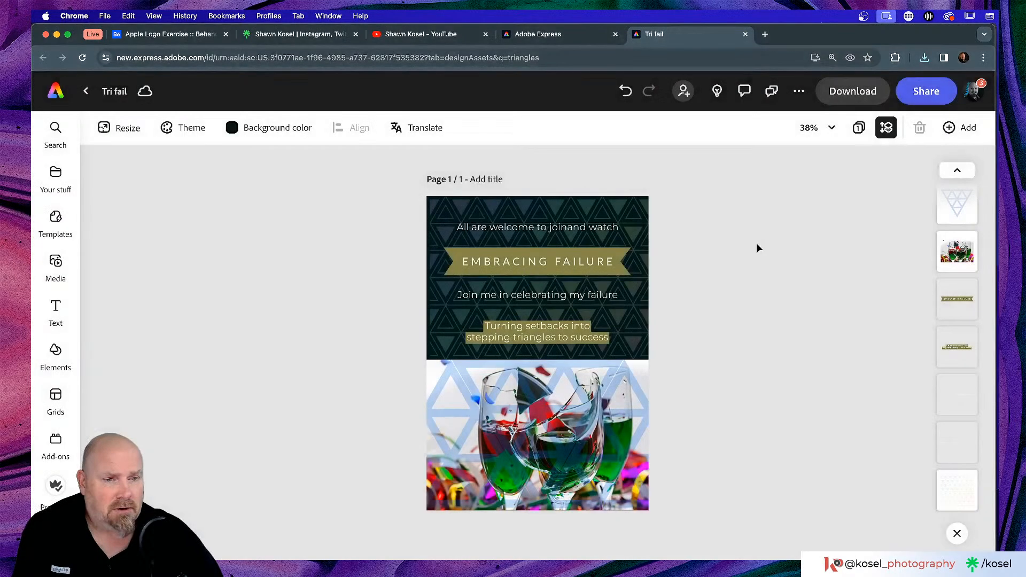
- Insert the missing space between "join" and "and" in the "All are welcome" text line
click(572, 230)
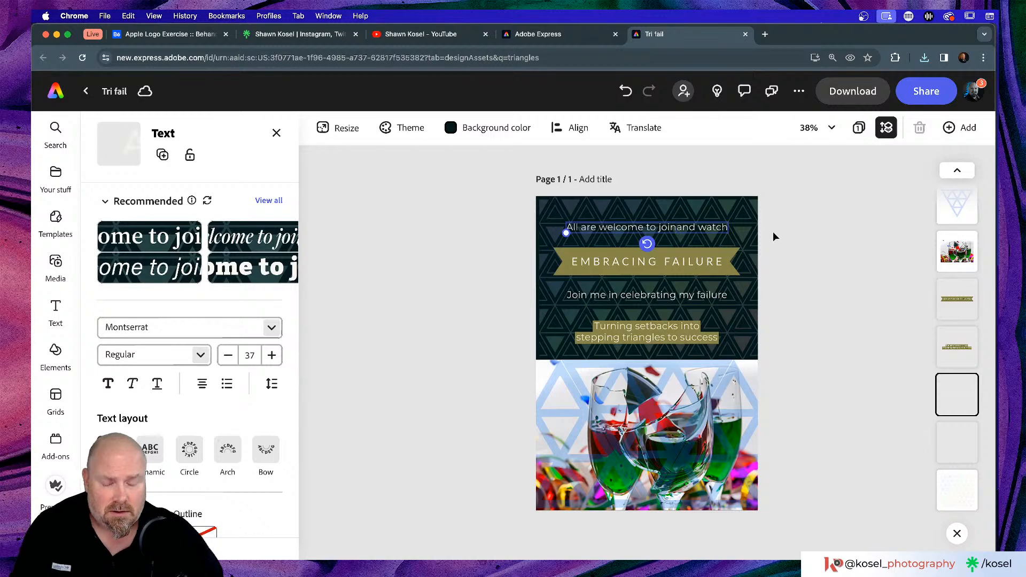
click(676, 227)
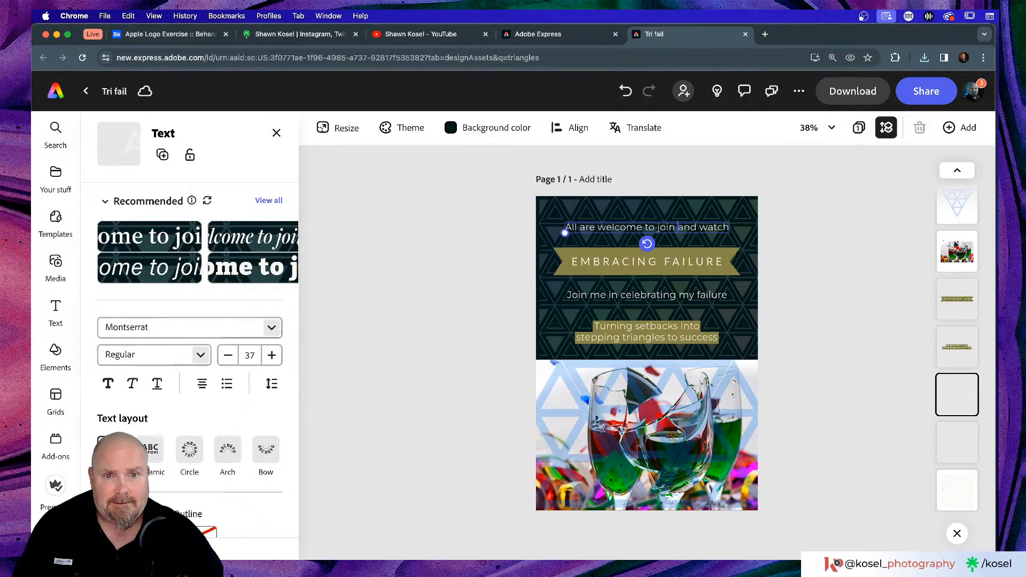
click(805, 229)
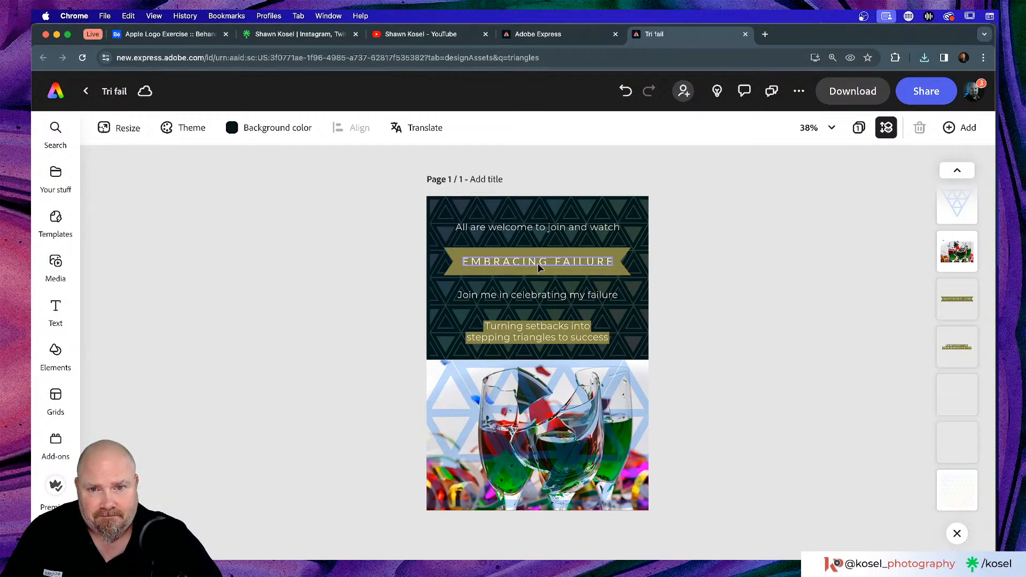
- Change the heading on the gold banner to read "EMBRACING MY FAILURE"
click(555, 261)
double_click(663, 263)
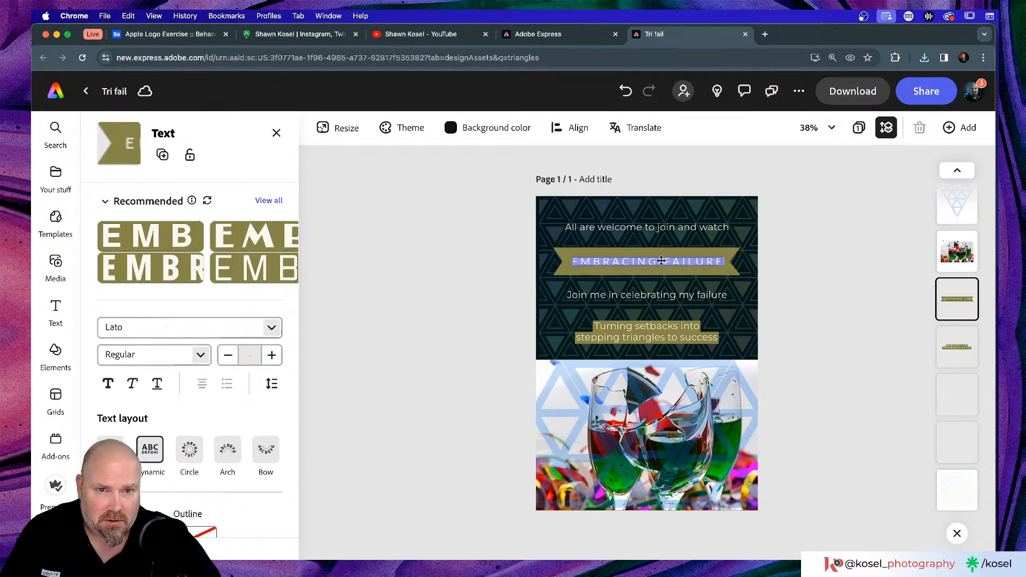
key(super+plus)
key(super+plus)
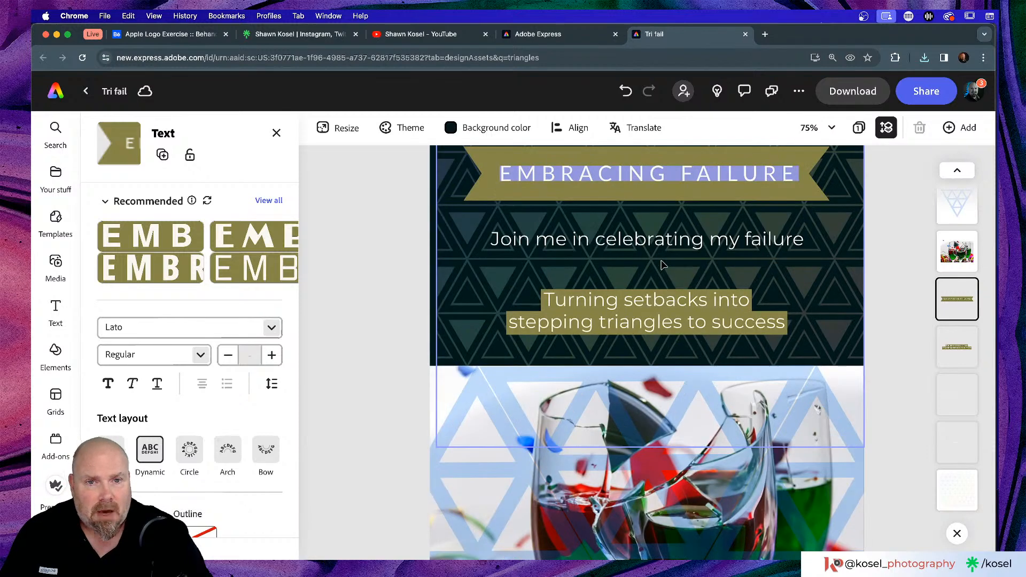
double_click(671, 170)
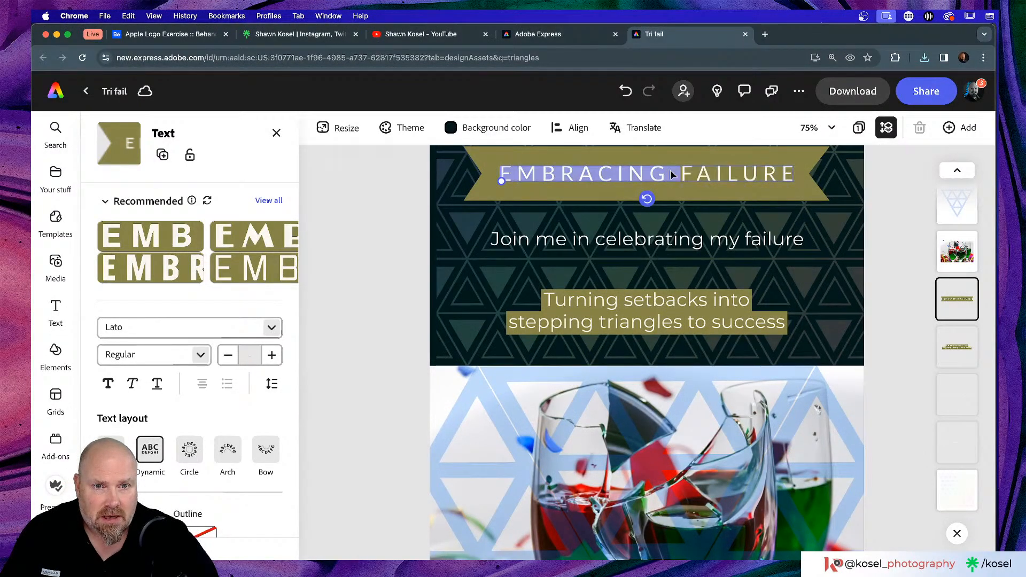
click(678, 172)
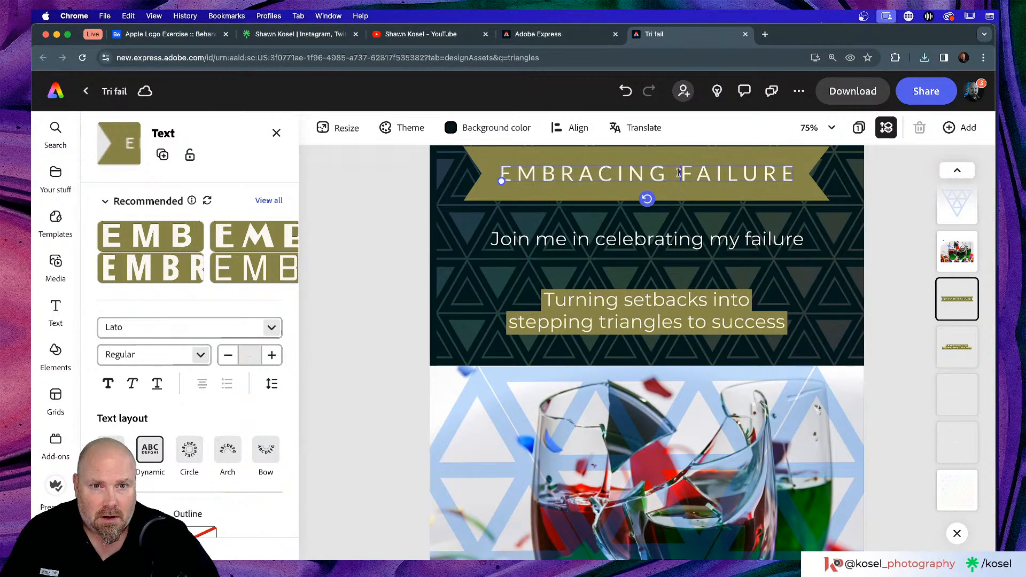
text(MY)
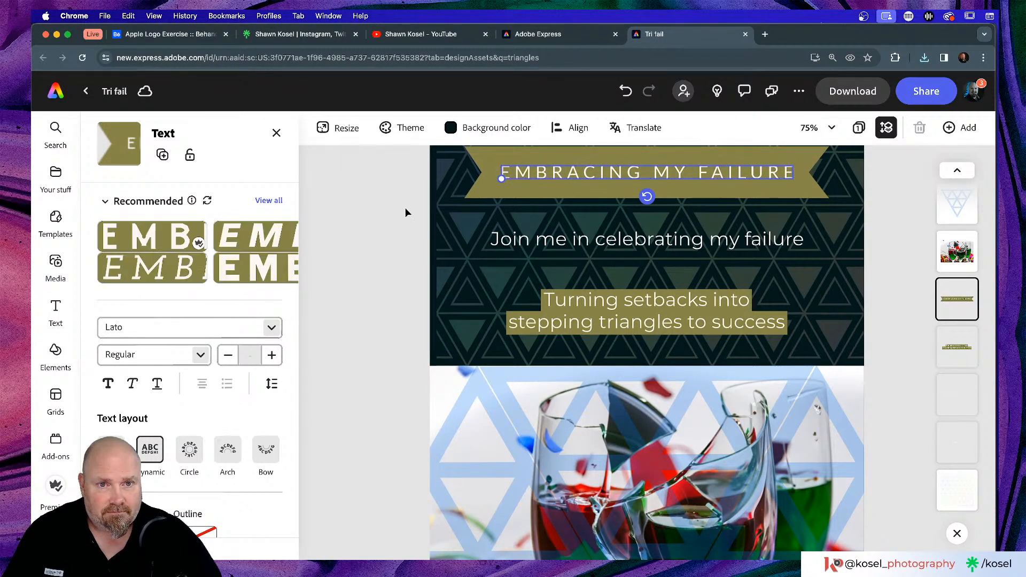
scroll(426, 215, up, 4)
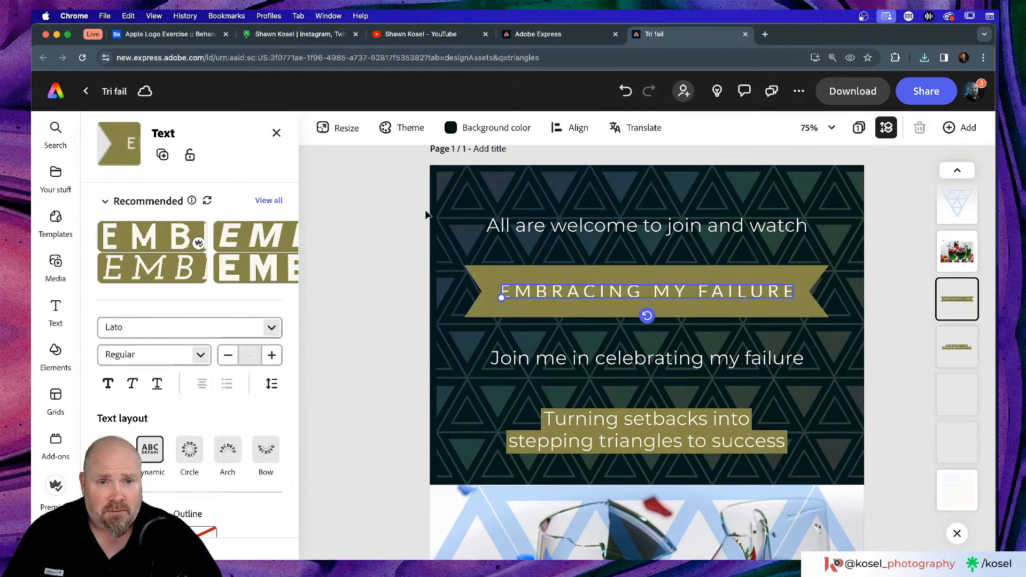
click(426, 215)
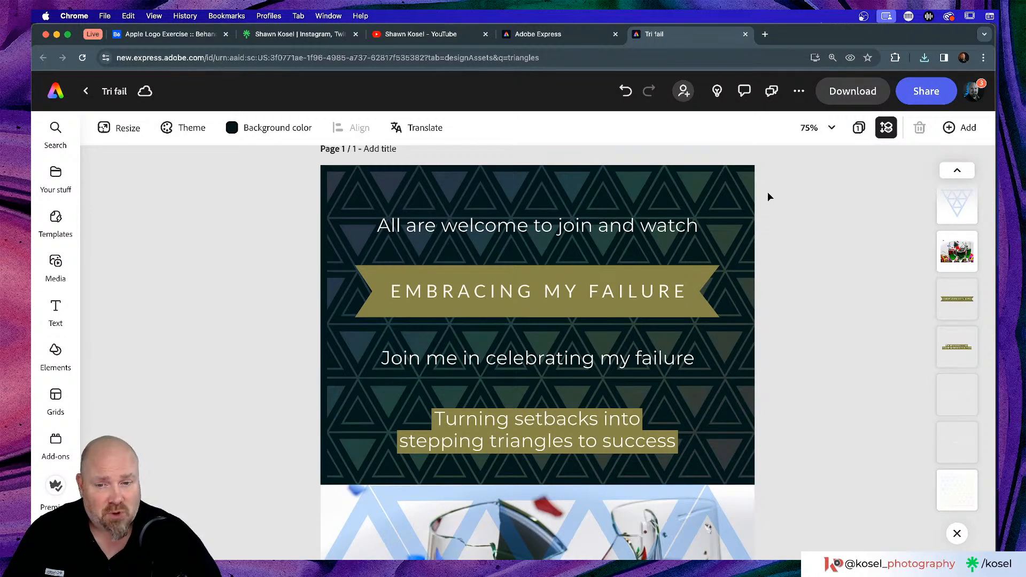
- Switch to the Downloads folder in Finder, move Tri fail.png out of it, and close the folder window
scroll(773, 201, down, 3)
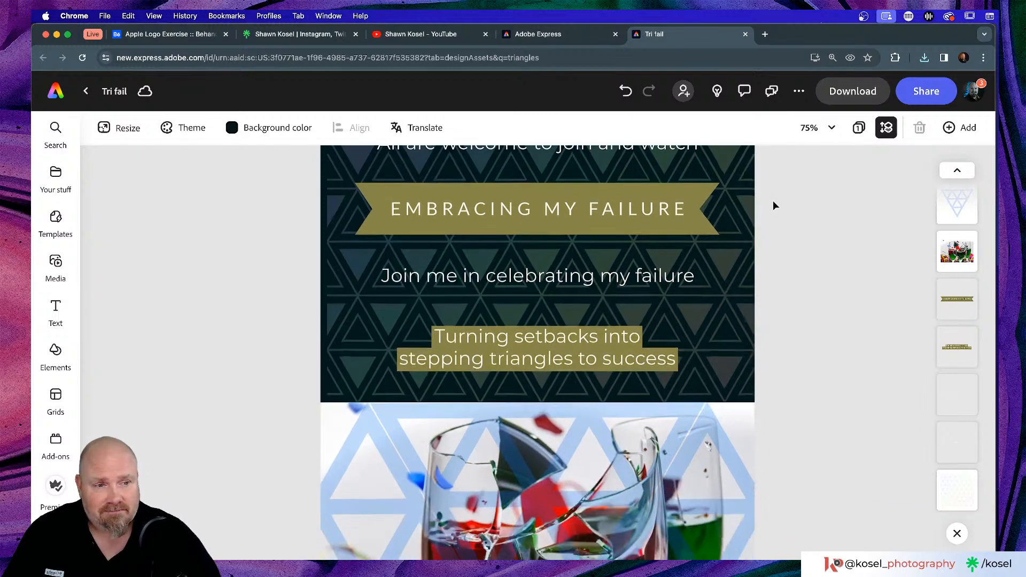
scroll(773, 205, down, 4)
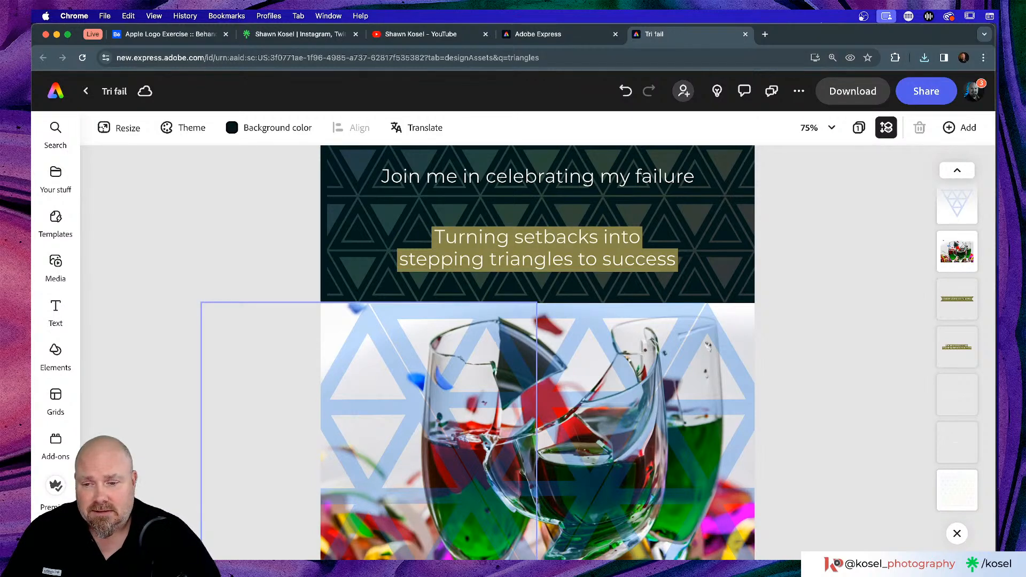
key(super+Tab)
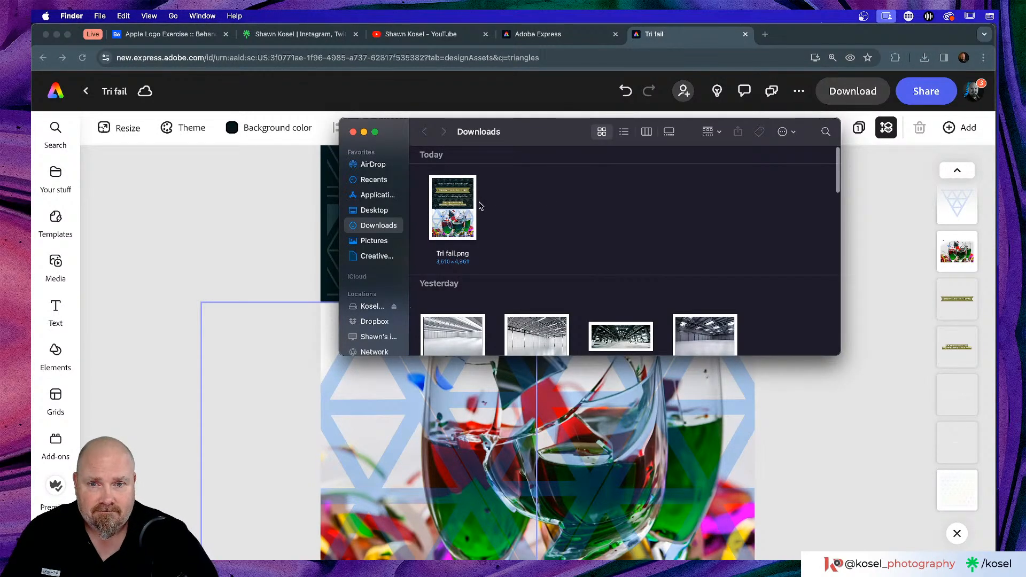
drag(460, 208, 998, 418)
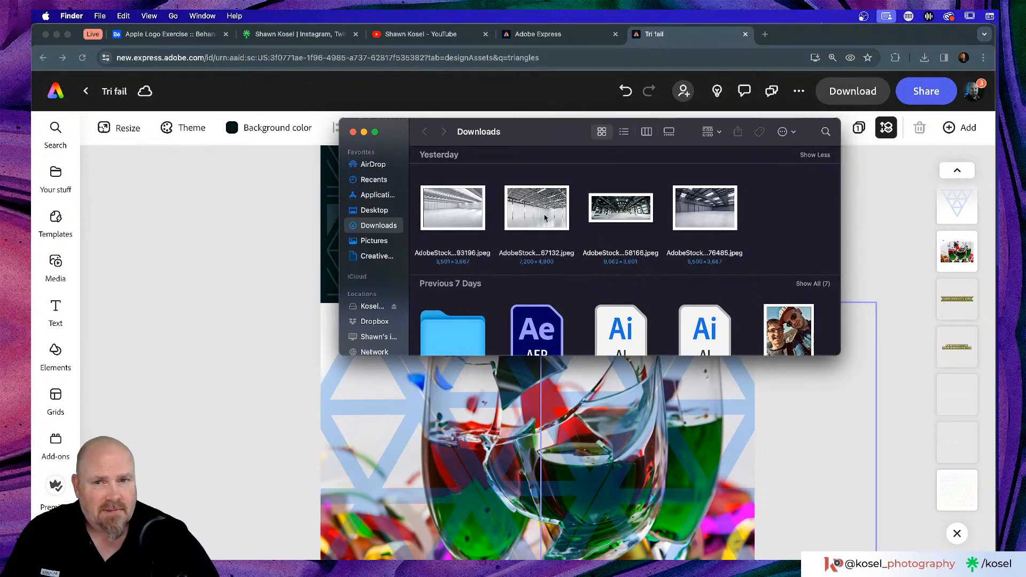
click(353, 132)
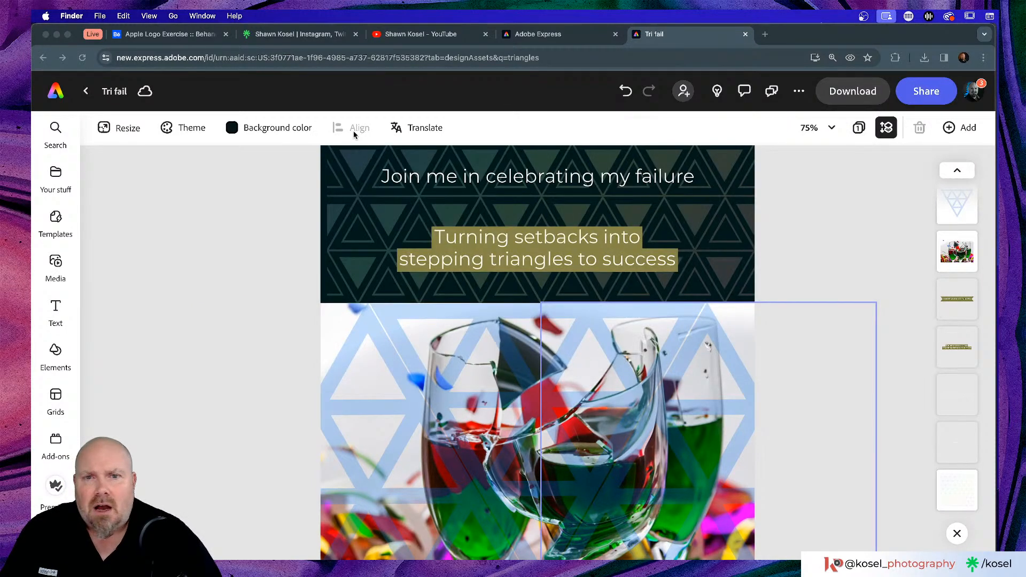
- Select the word "failure" in the "Join me in celebrating my failure" line and open its context menu
click(815, 224)
click(655, 176)
click(655, 176)
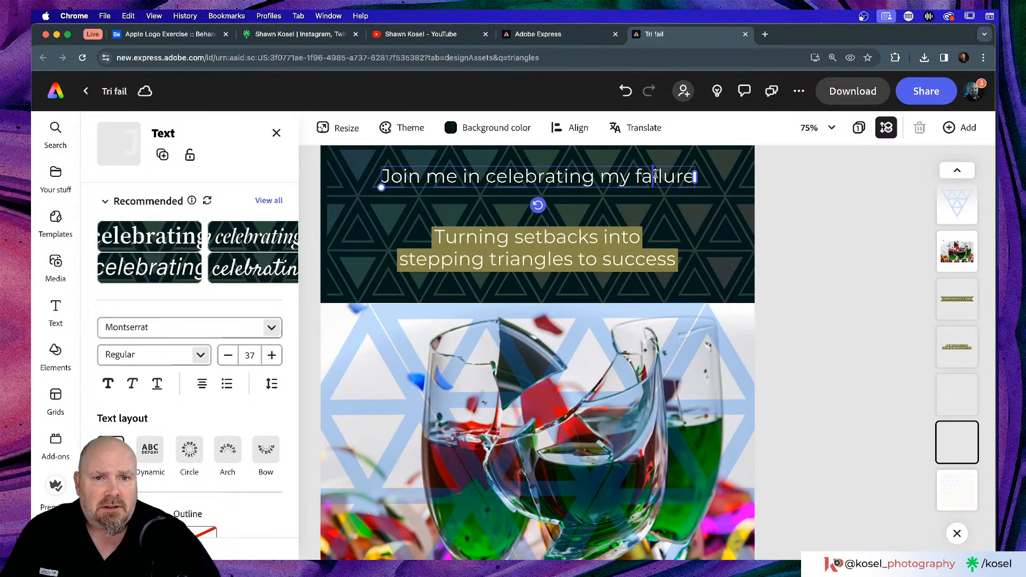
click(638, 176)
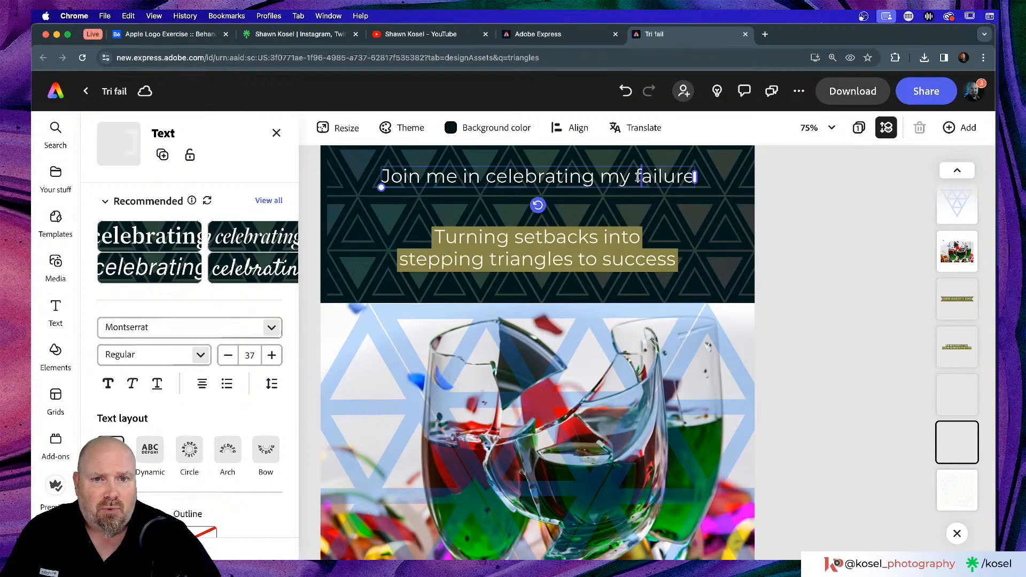
drag(637, 178, 697, 178)
right_click(666, 177)
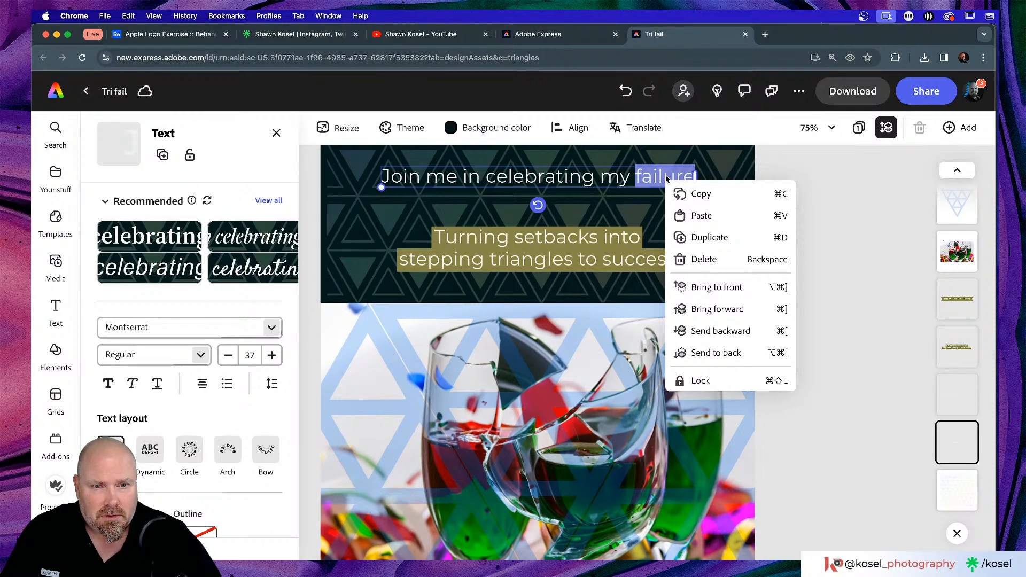
- Check the spelling of "failure" in the text line "Join me in celebrating my failure" with the Spelling and Grammar checker
click(763, 176)
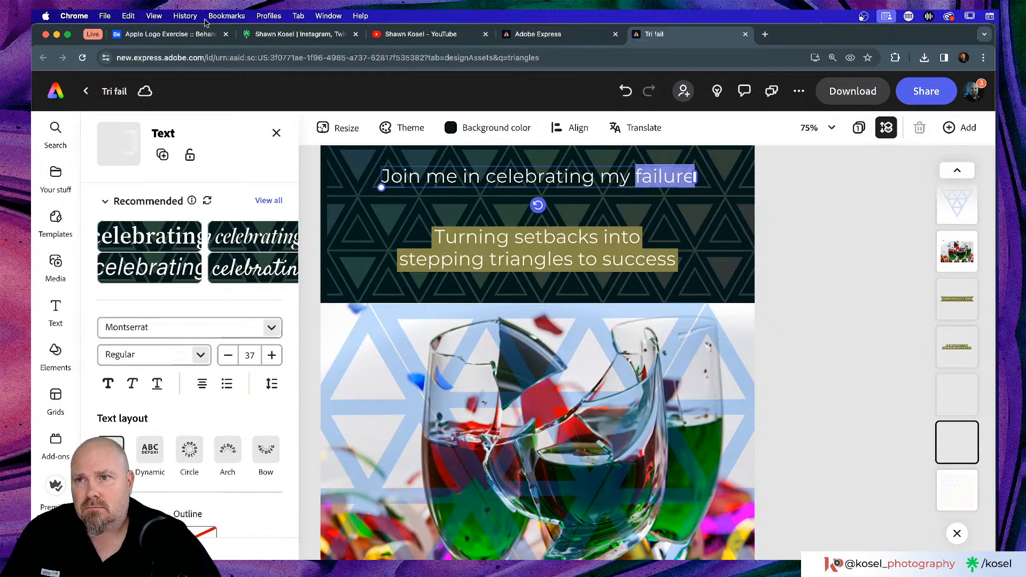
click(130, 16)
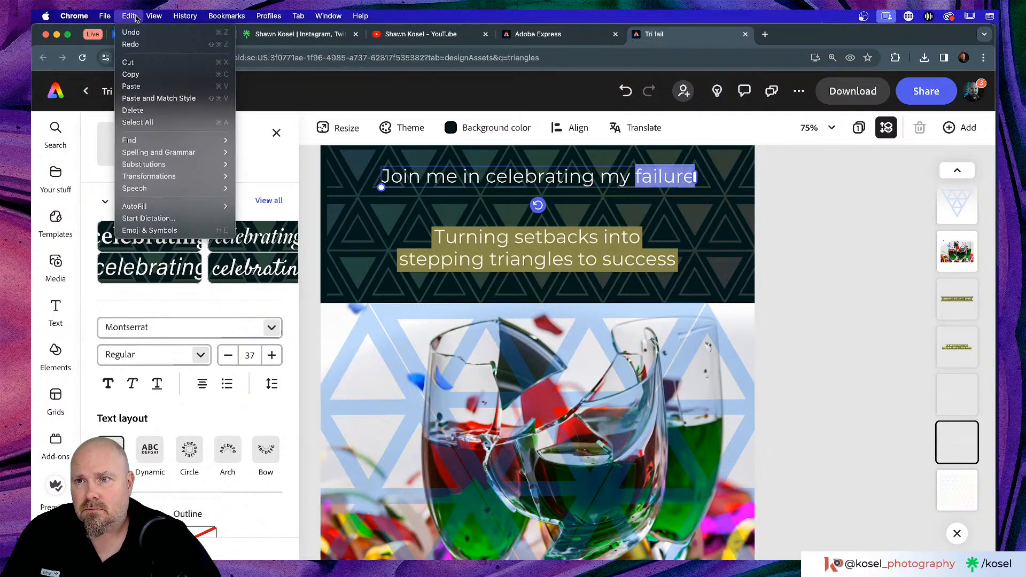
mouse_move(160, 152)
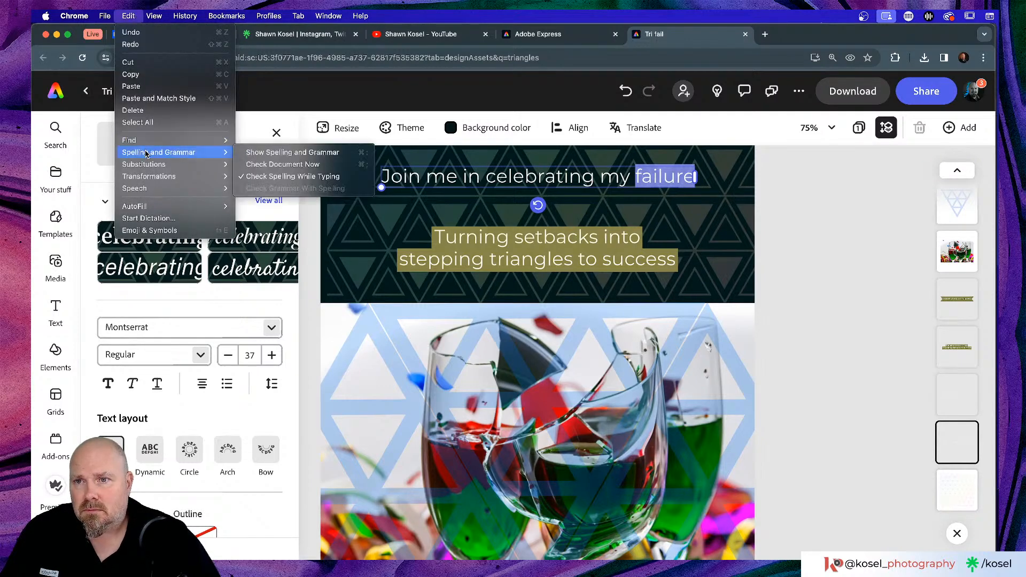
click(316, 153)
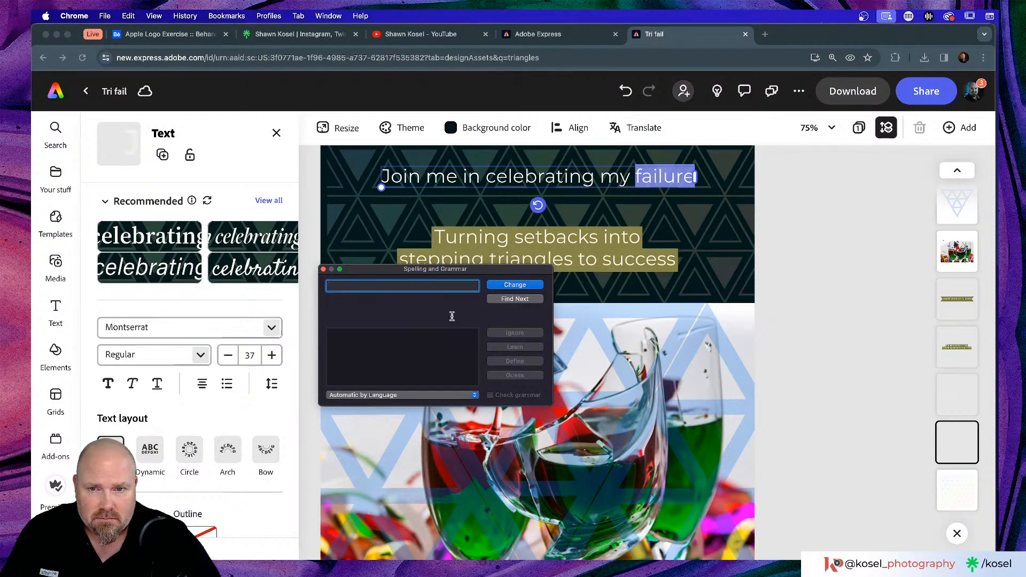
click(323, 270)
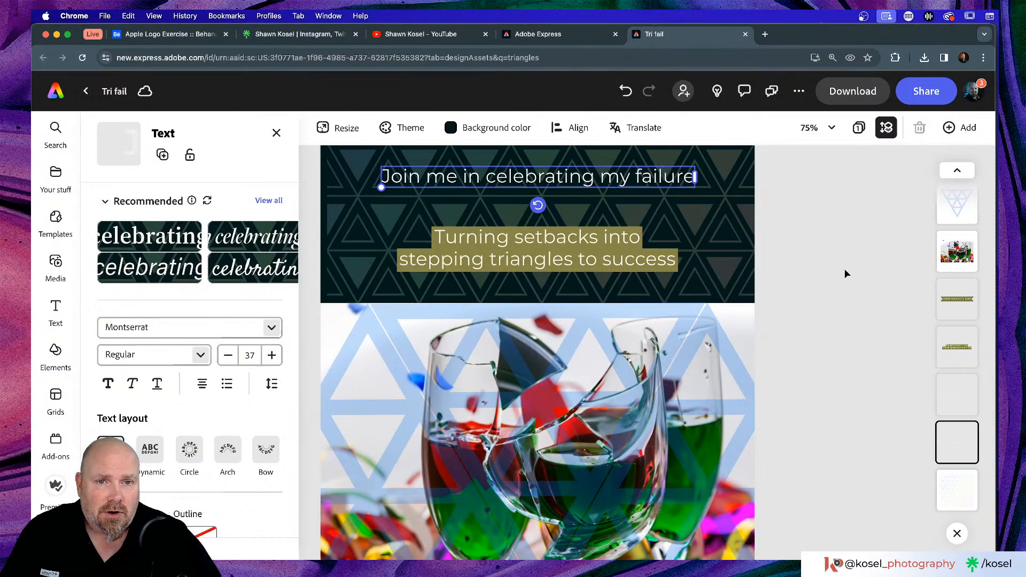
click(824, 275)
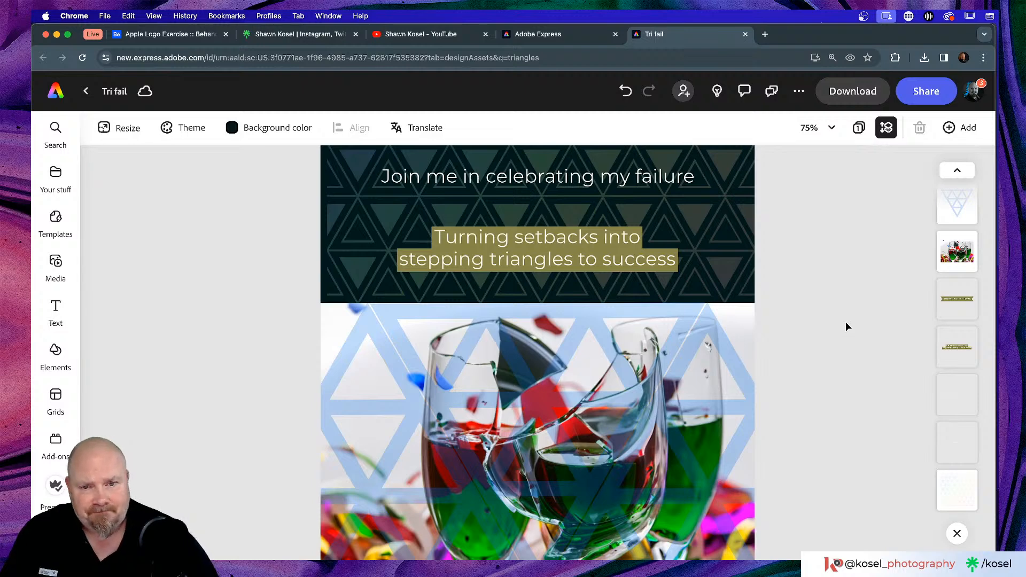
- Fit the whole poster page in view and download the design in PNG format
key(super+0)
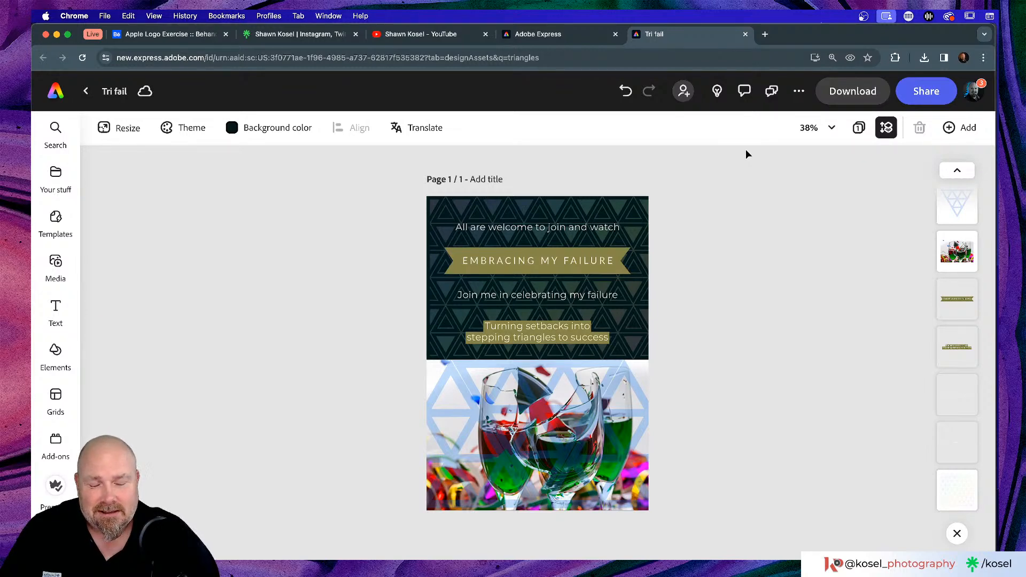
click(853, 90)
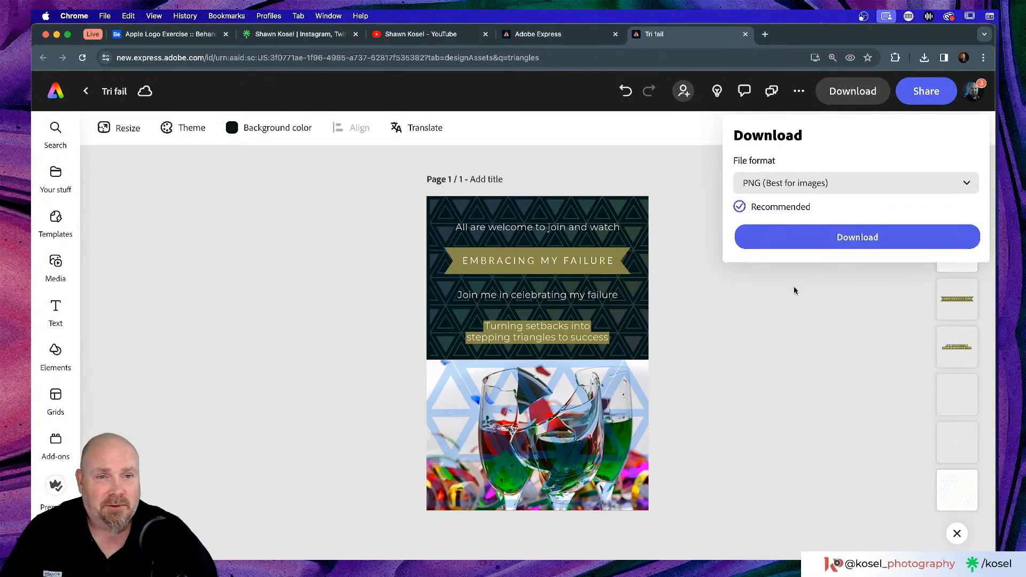
click(817, 238)
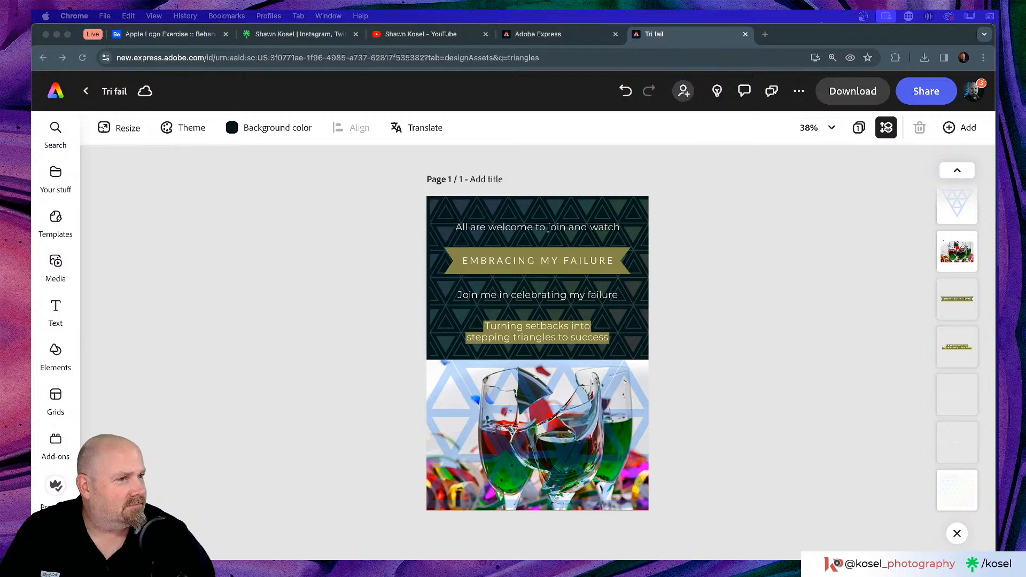
- In Finder's Downloads folder, transfer Tri fail.png to the adjoining display and close the folder window
drag(997, 248, 732, 290)
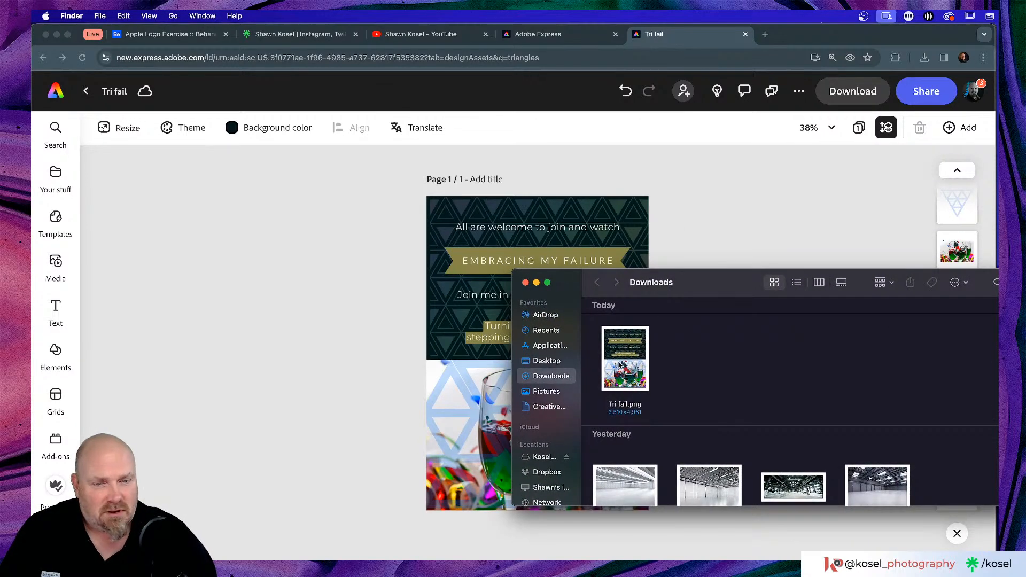
drag(621, 364, 997, 427)
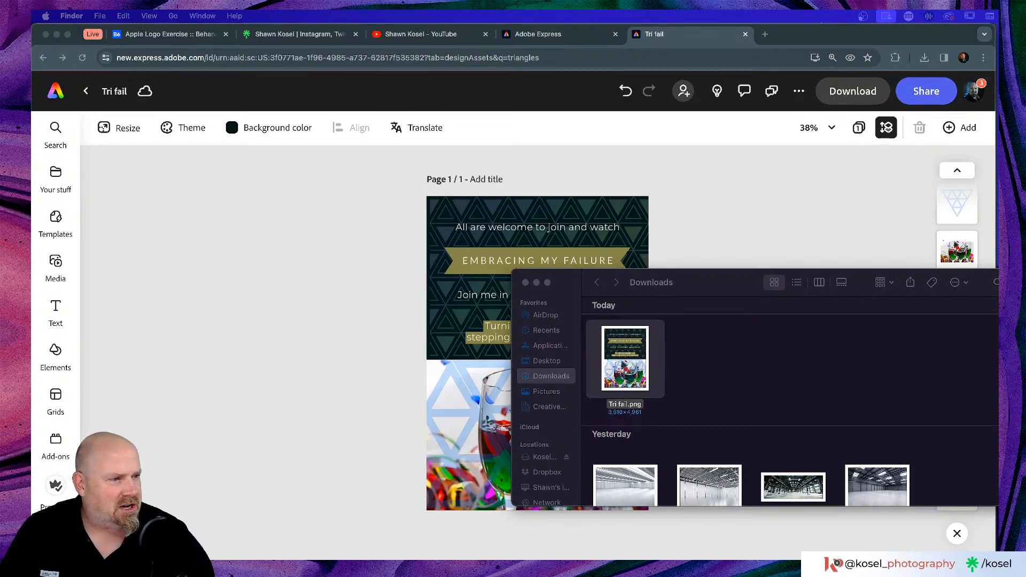
click(525, 284)
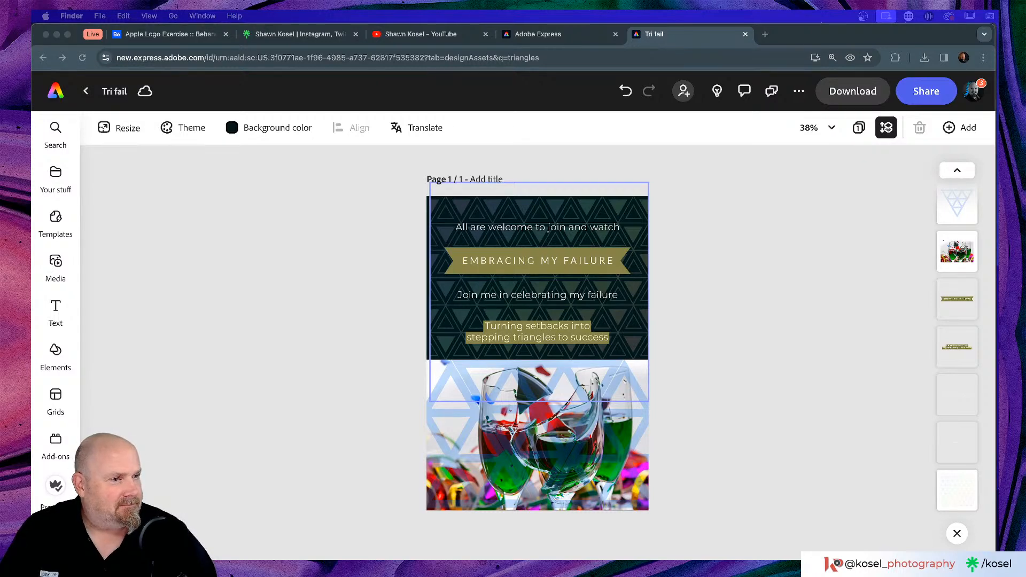
click(763, 346)
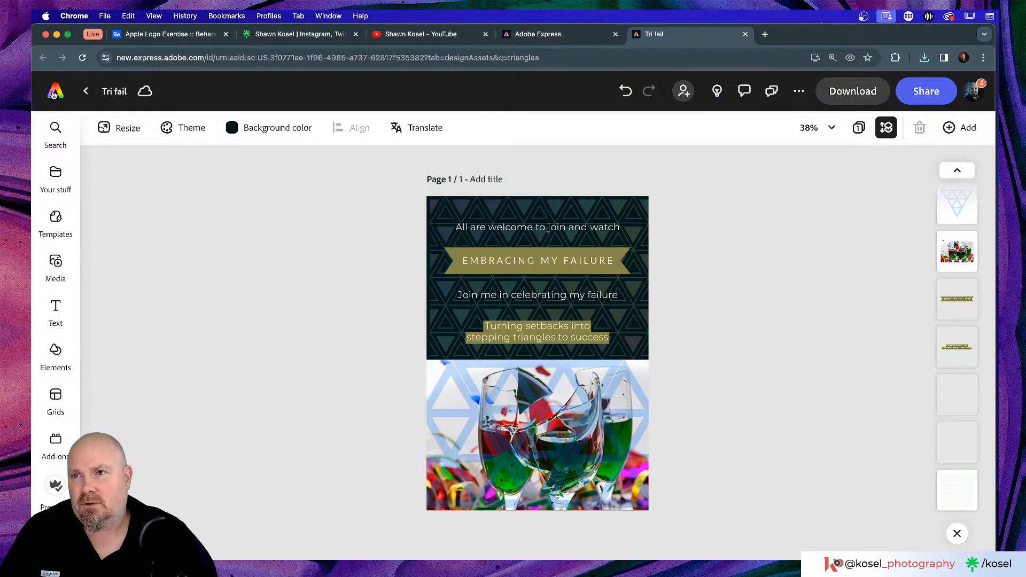
- Leave the poster for the Express home page and open Adobe Firefly's Text to image tool in a new browser tab
click(54, 92)
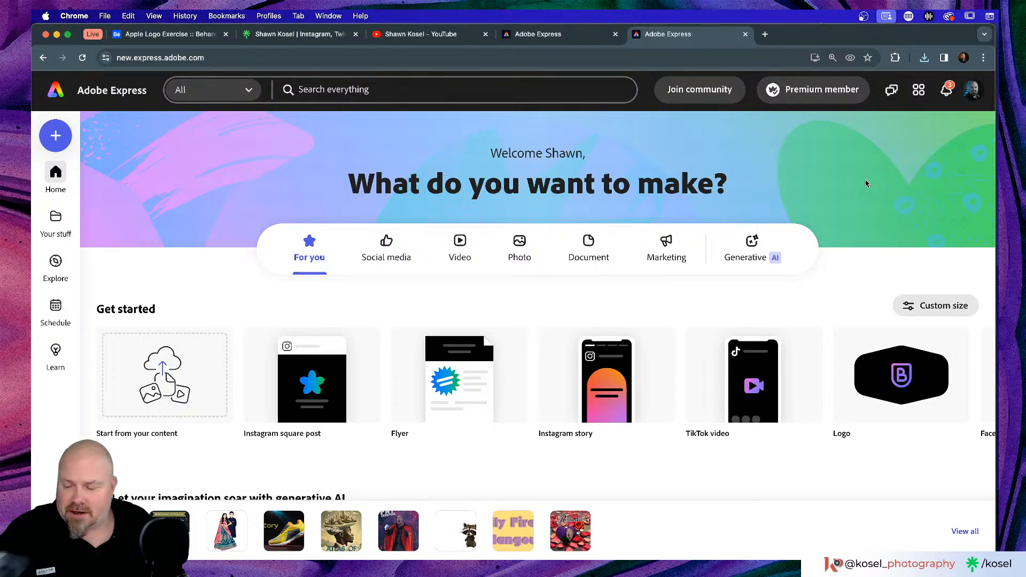
click(765, 34)
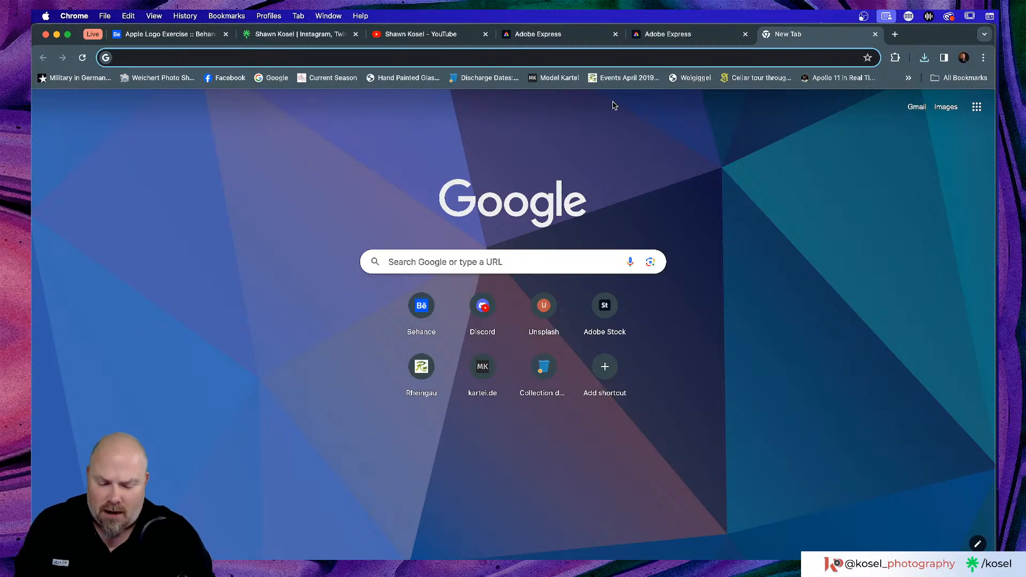
text(firefly)
key(Return)
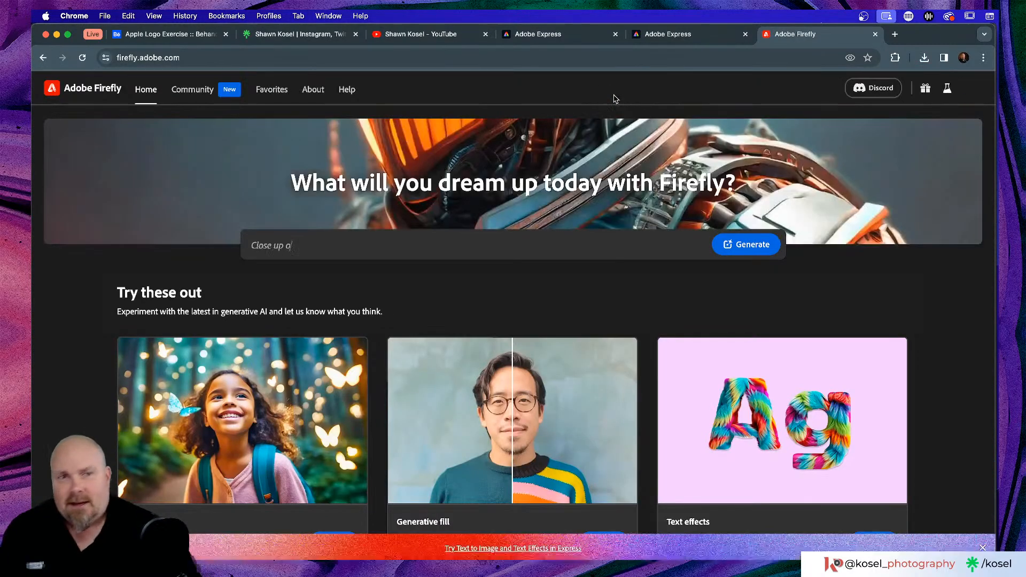
click(300, 412)
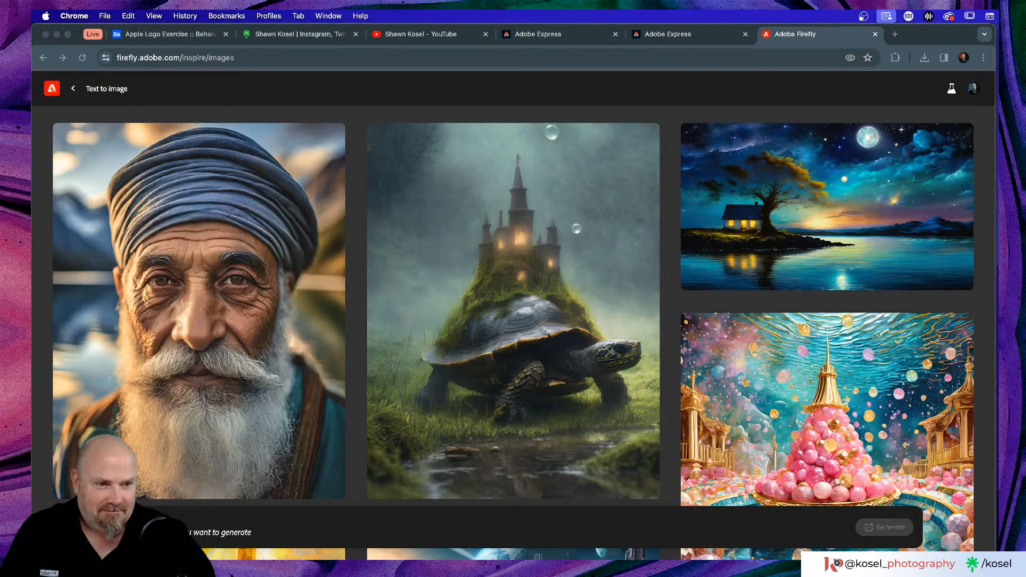
- Generate images from the copied prompt about using the dentist's drill to operate on the stomach
click(282, 541)
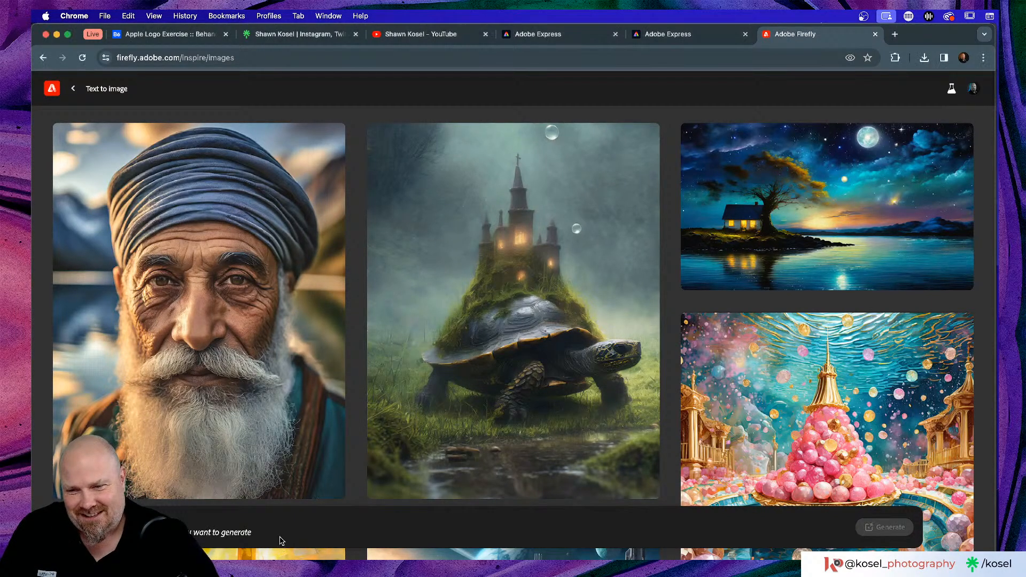
key(super+v)
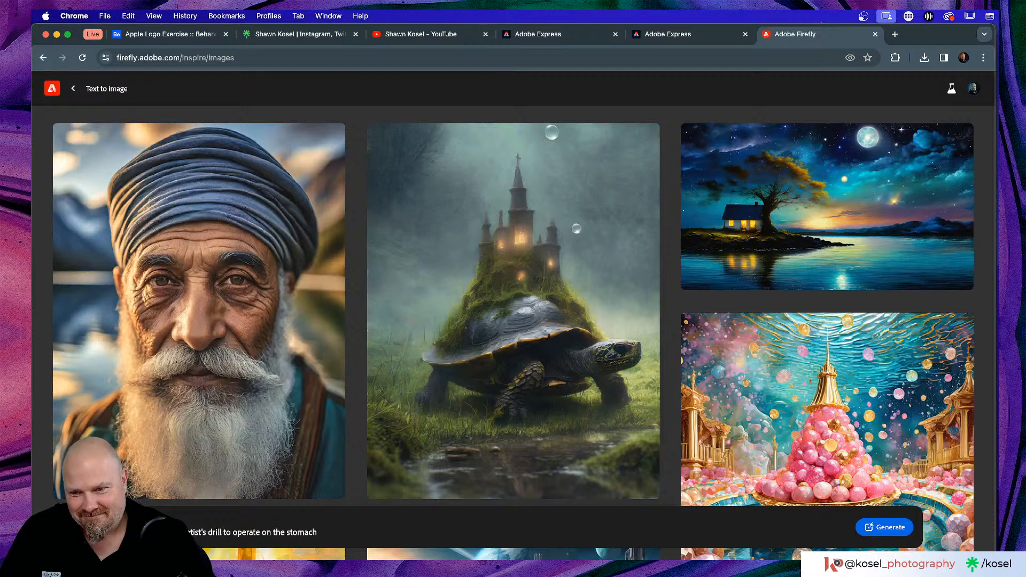
key(Return)
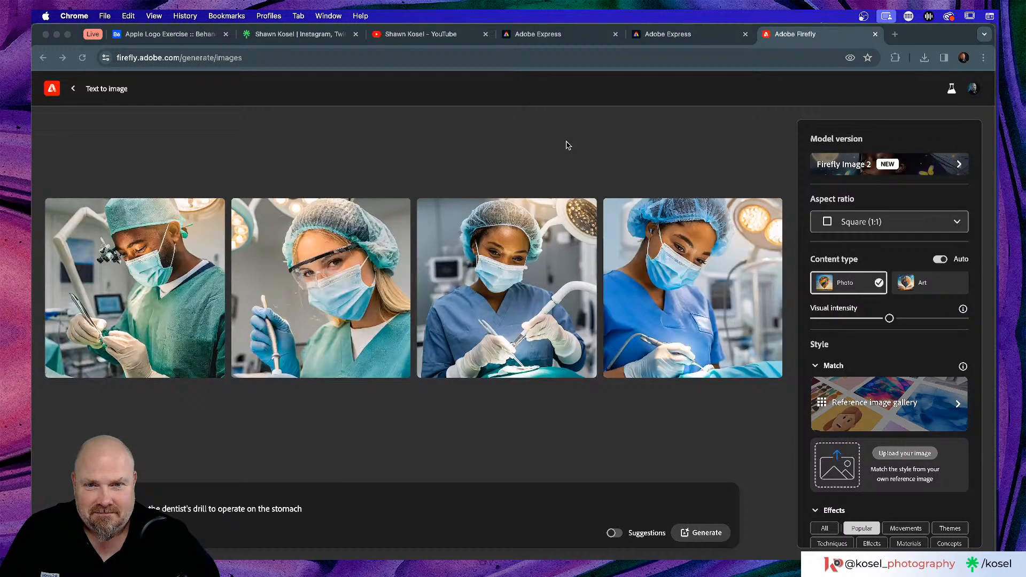
- Regenerate the images with the Landscape (4:3) aspect ratio and the Art content type
click(920, 228)
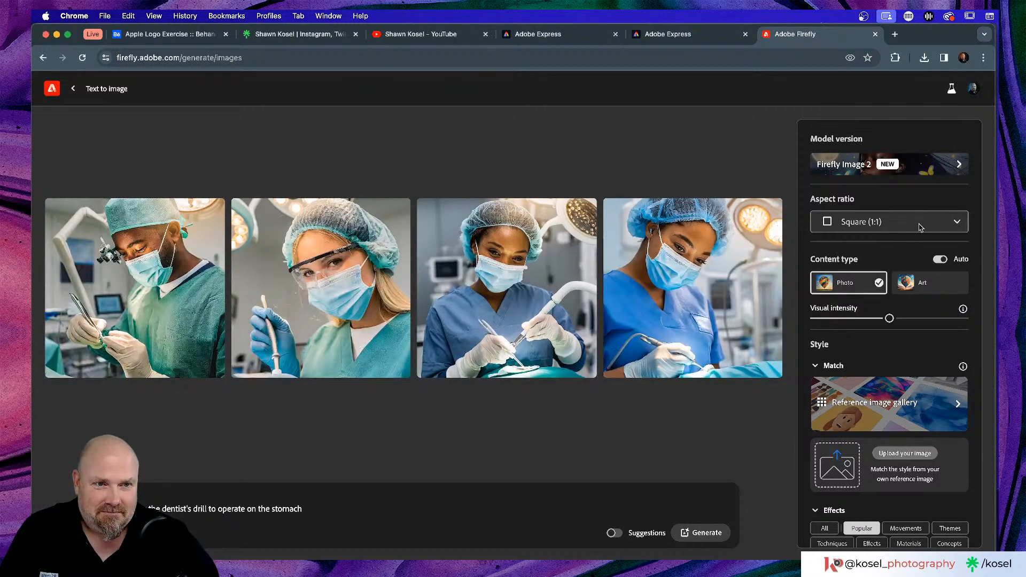
click(957, 223)
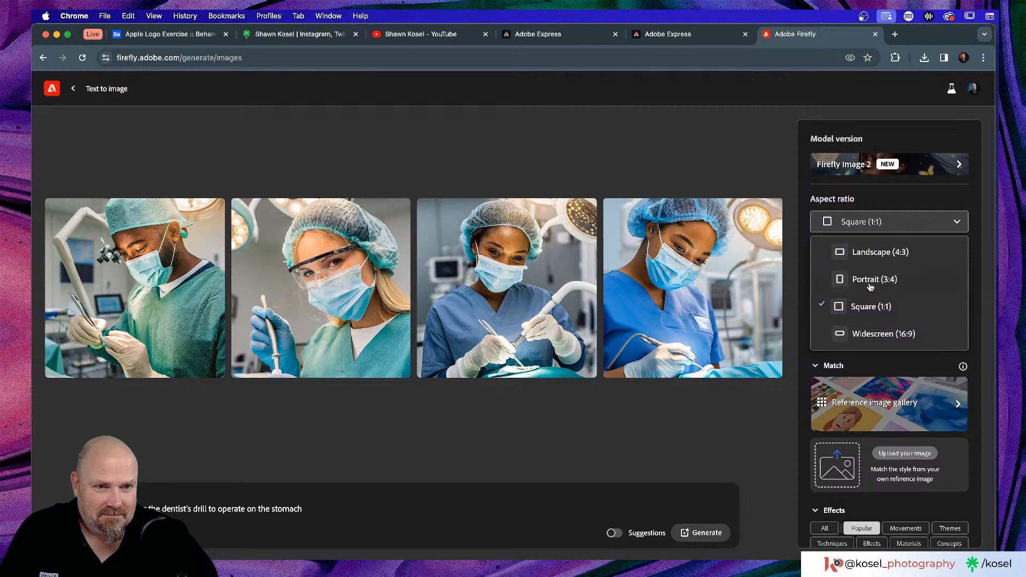
click(867, 254)
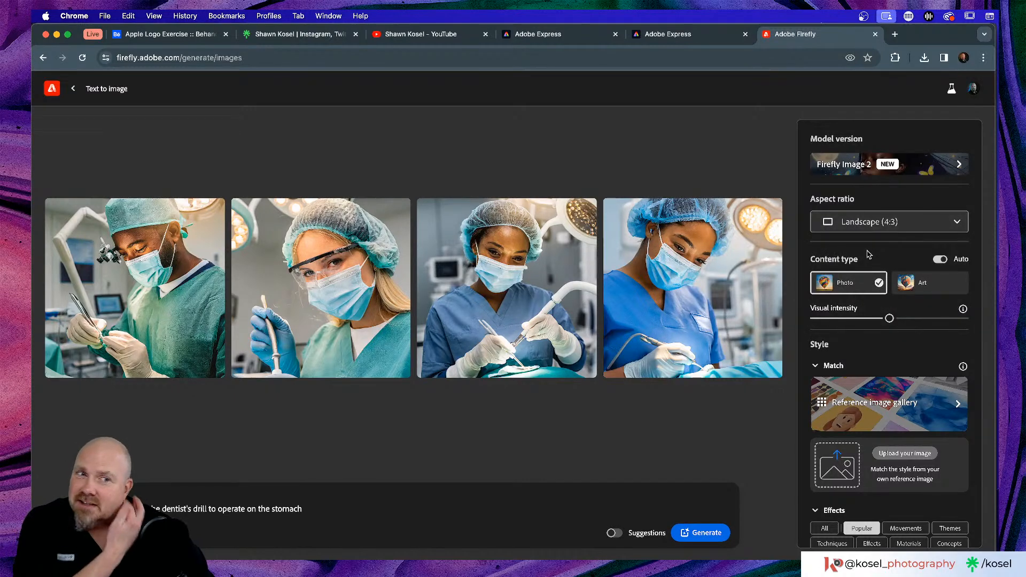
click(928, 282)
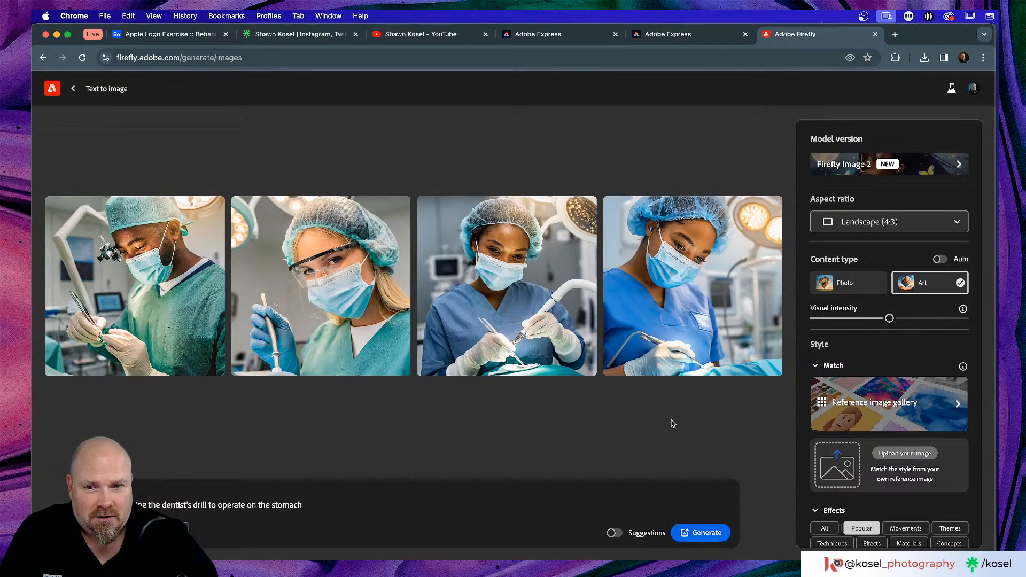
click(711, 533)
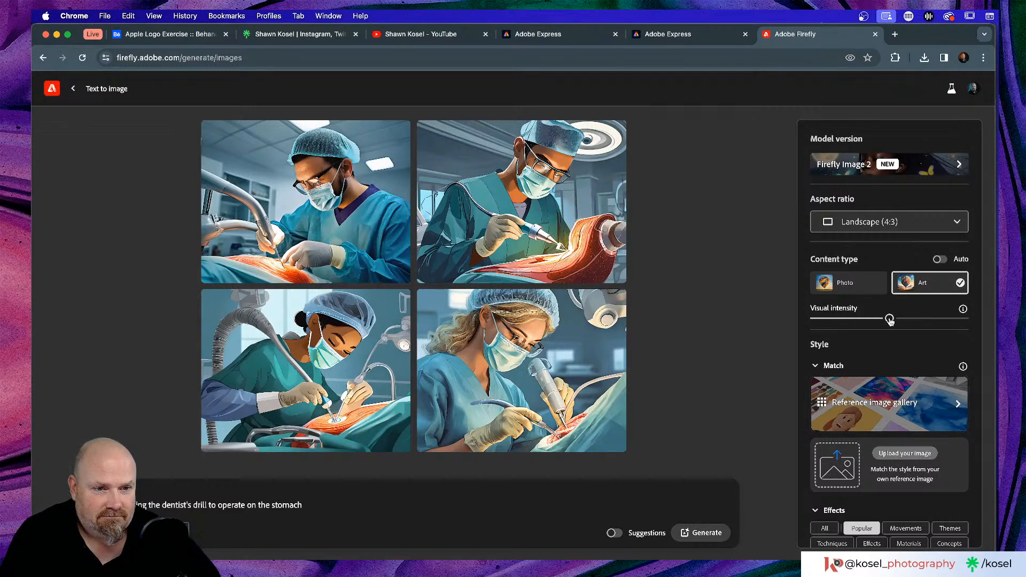
- Regenerate the surgery images with the visual intensity raised close to its maximum, and close Firefly
drag(889, 319, 944, 320)
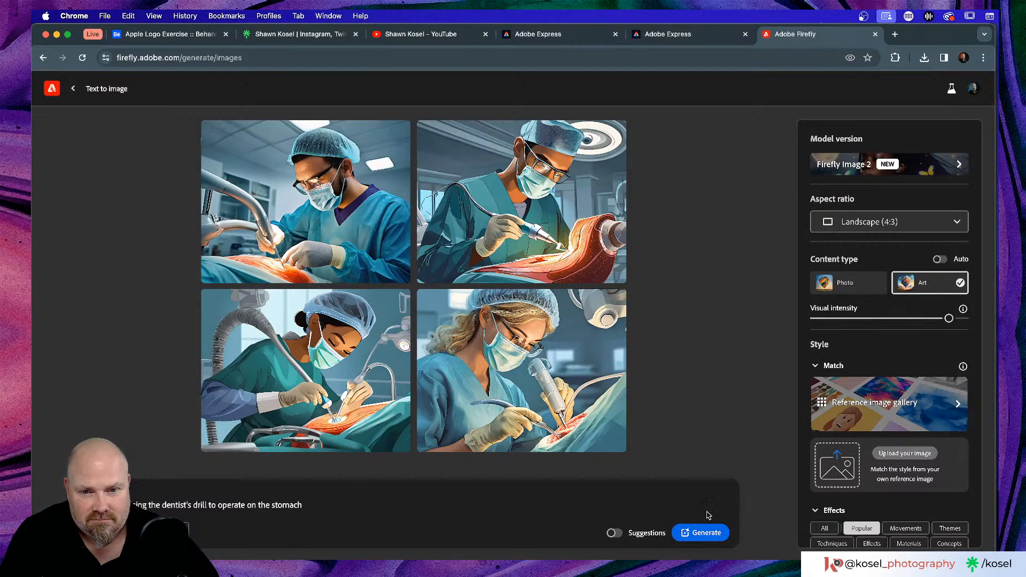
click(706, 532)
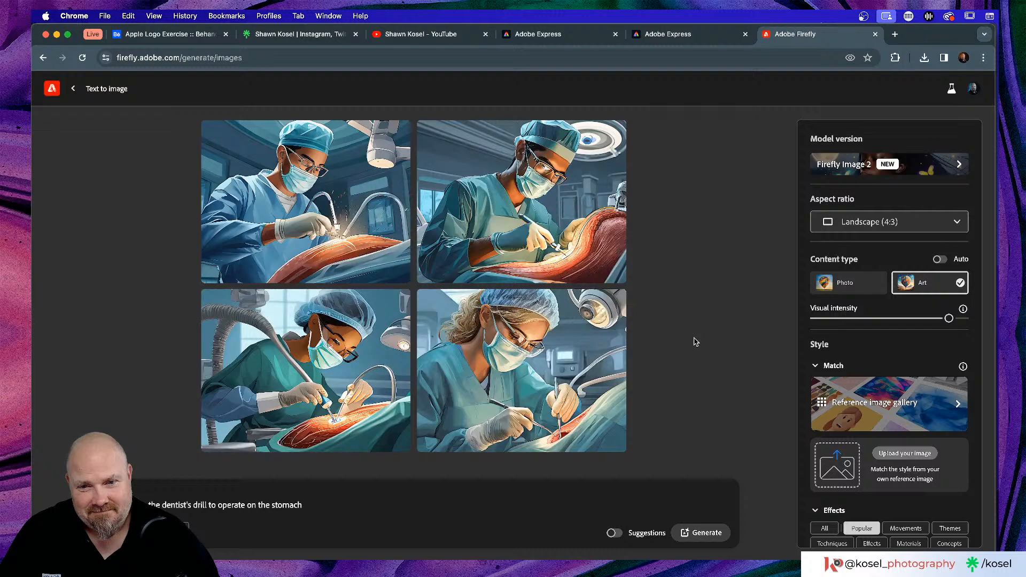
click(875, 34)
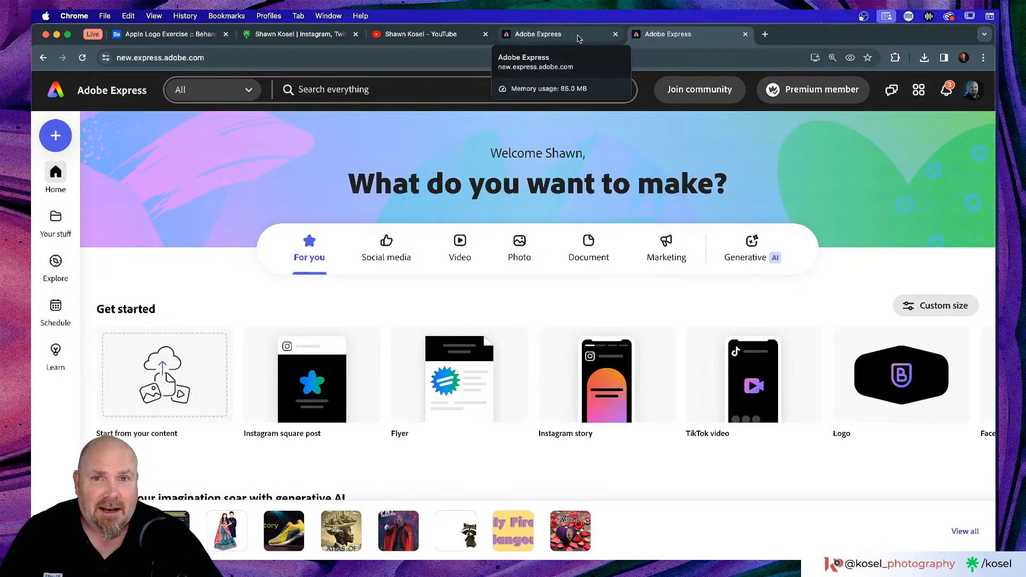
- Return to the generated failure-themed templates in the other Adobe Express tab, generate more results and review the designs
click(747, 36)
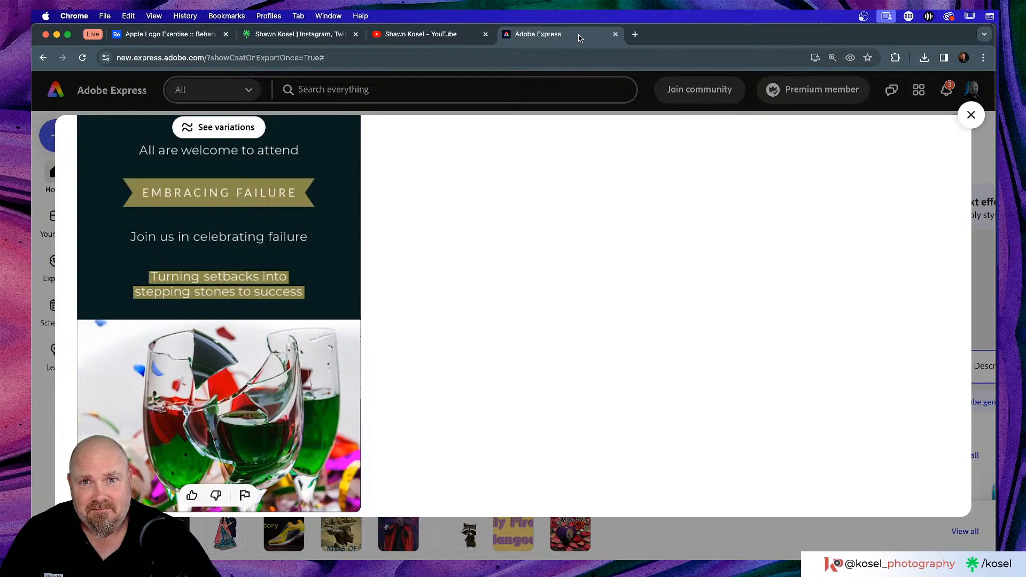
scroll(583, 247, up, 5)
scroll(583, 246, down, 6)
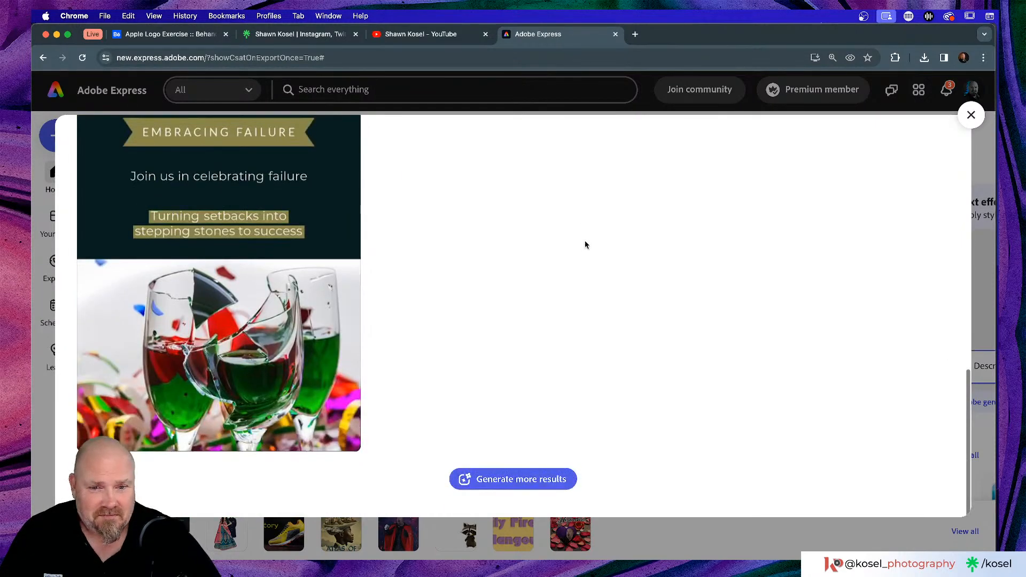
click(514, 478)
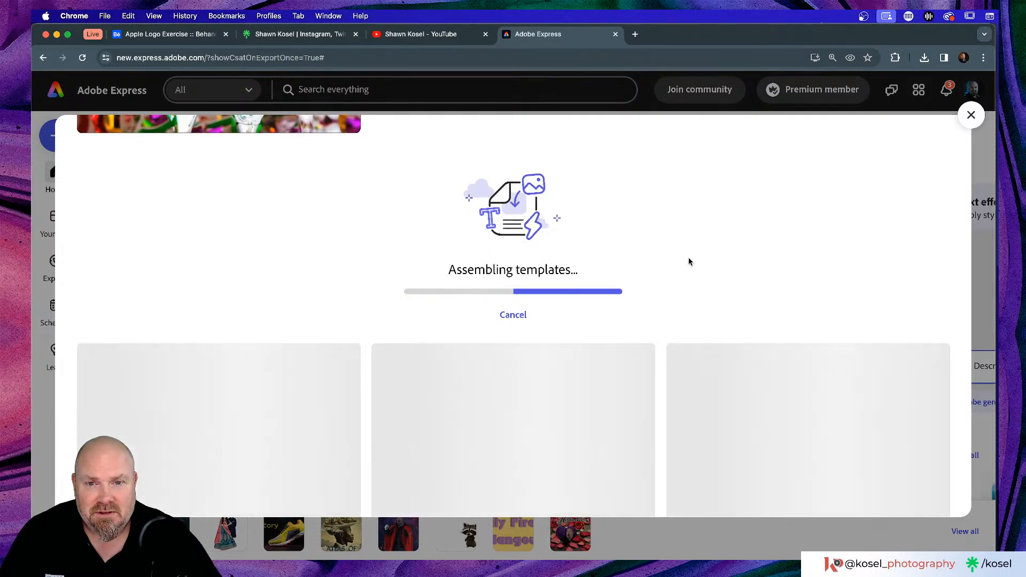
scroll(689, 263, up, 1)
scroll(690, 263, down, 1)
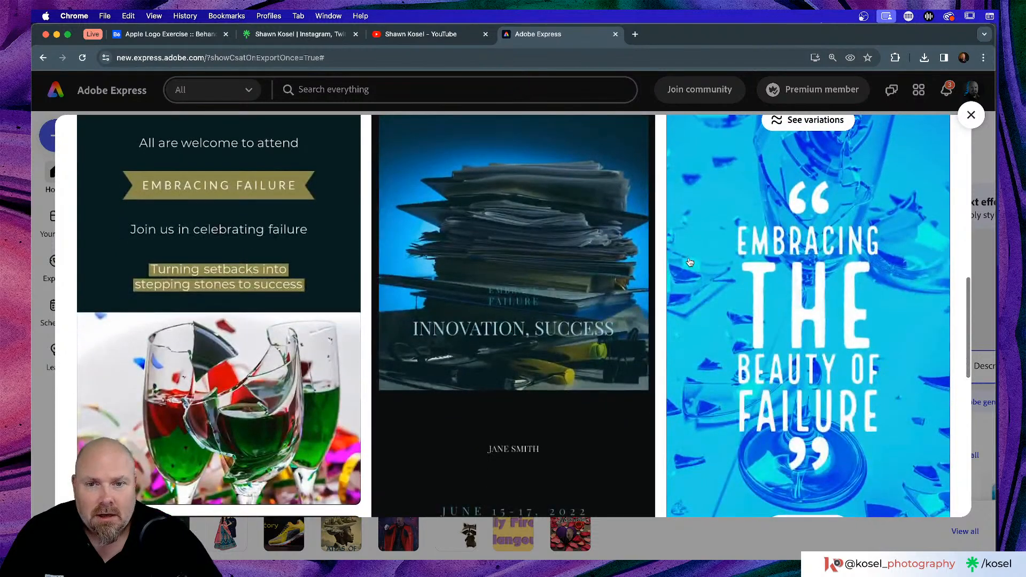
scroll(689, 263, down, 2)
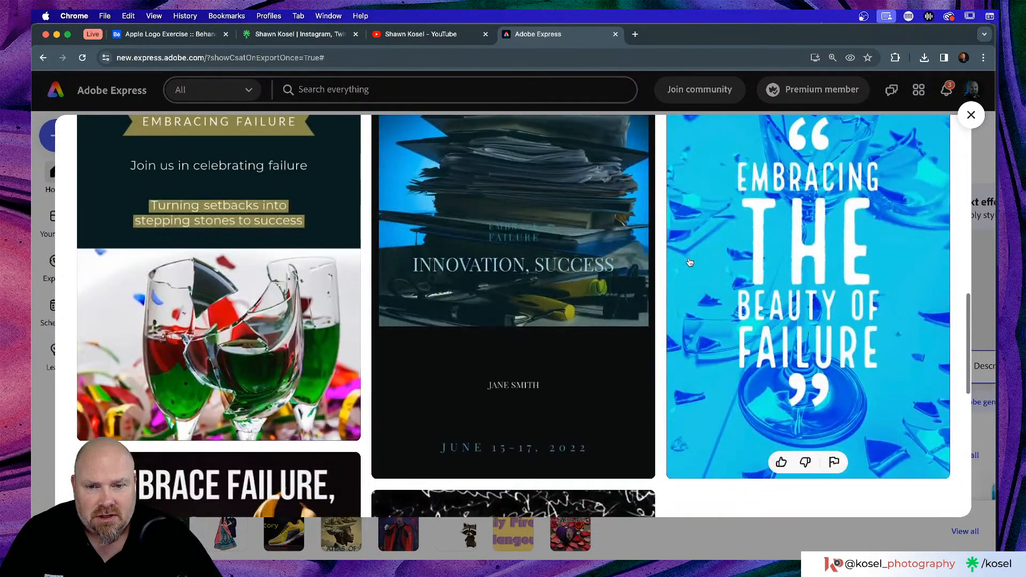
scroll(689, 263, up, 1)
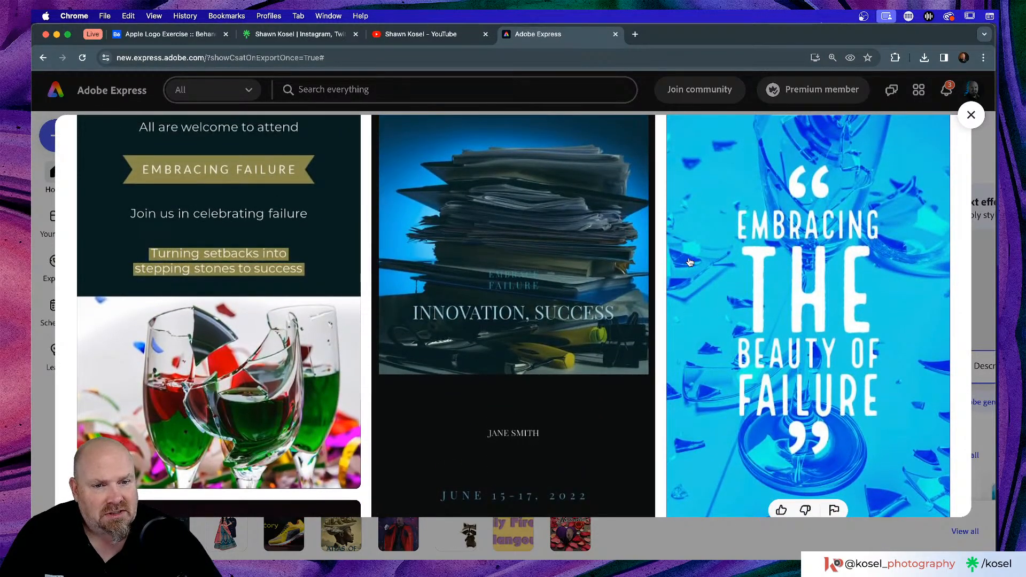
scroll(690, 263, up, 1)
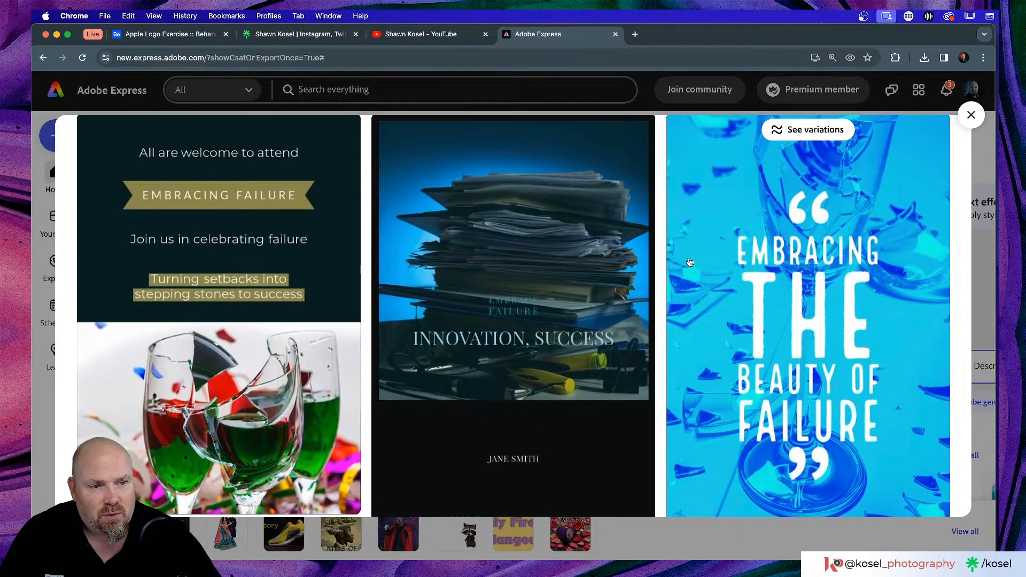
- Browse the generated failure-themed templates and open the black handwriting design reading "LEARN. GROW. SUCCEED." for editing
scroll(690, 262, up, 2)
scroll(689, 262, down, 2)
scroll(690, 262, down, 3)
scroll(689, 262, down, 6)
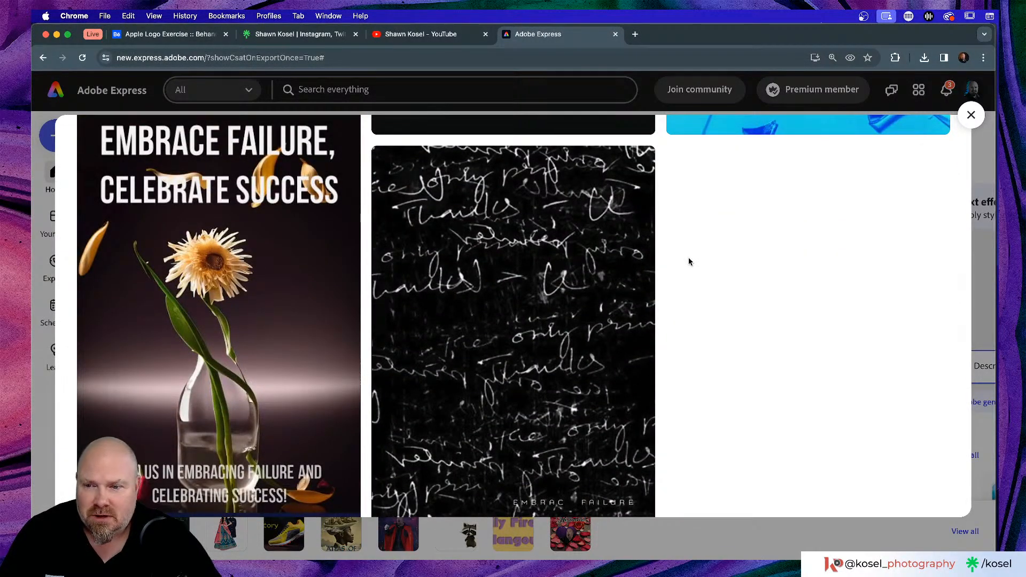
scroll(276, 274, down, 2)
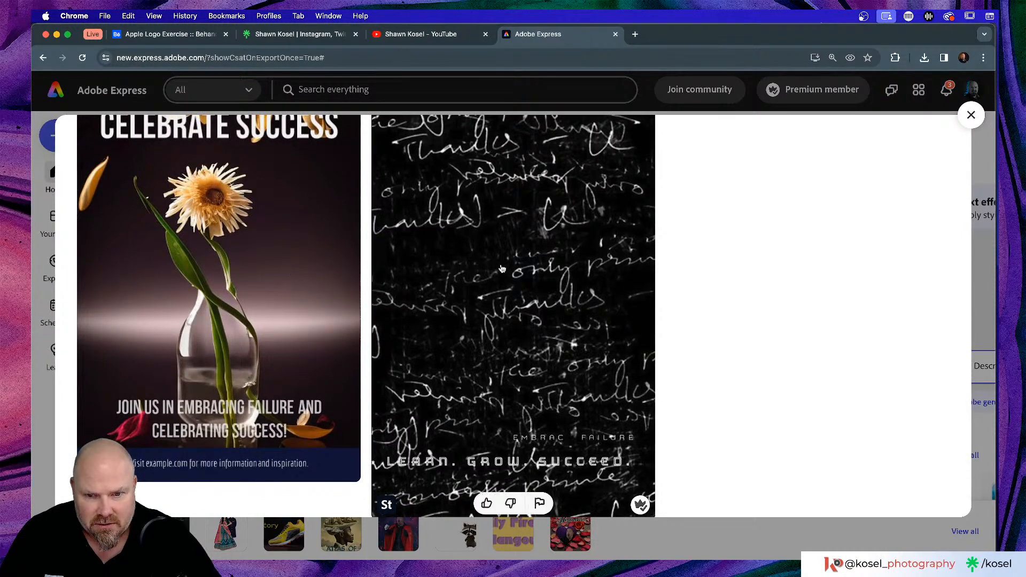
scroll(559, 268, up, 2)
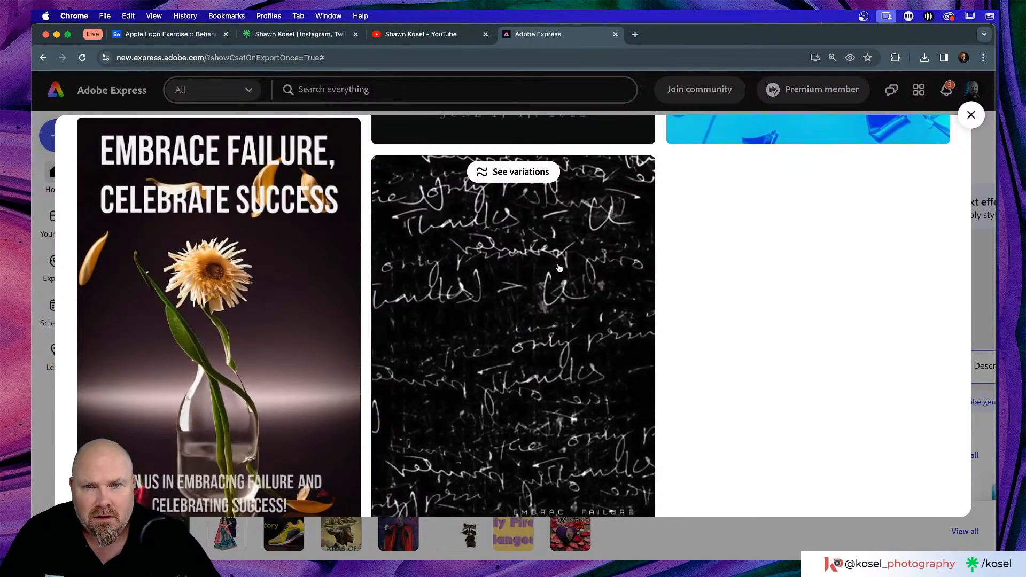
scroll(559, 268, down, 3)
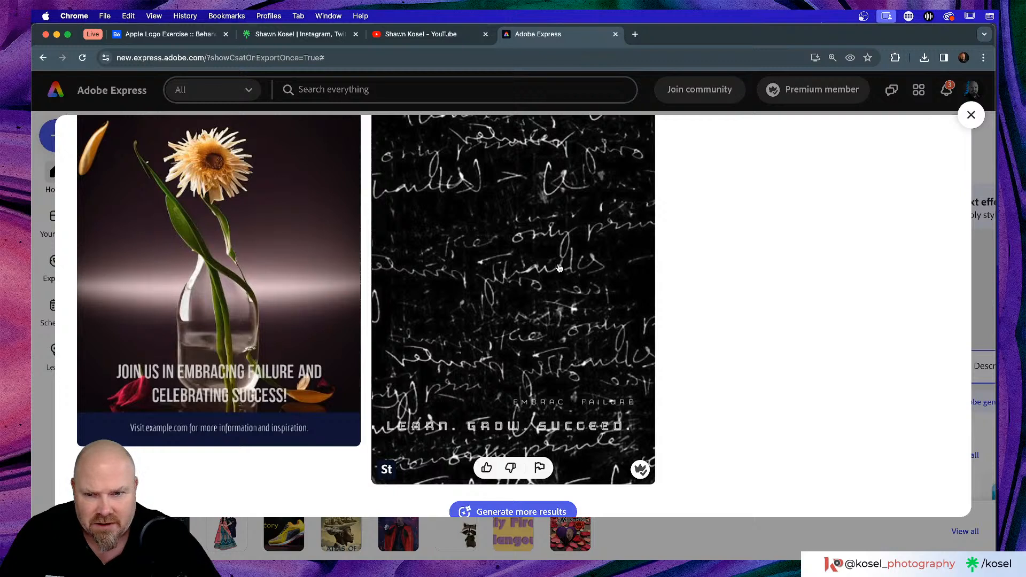
scroll(558, 269, down, 1)
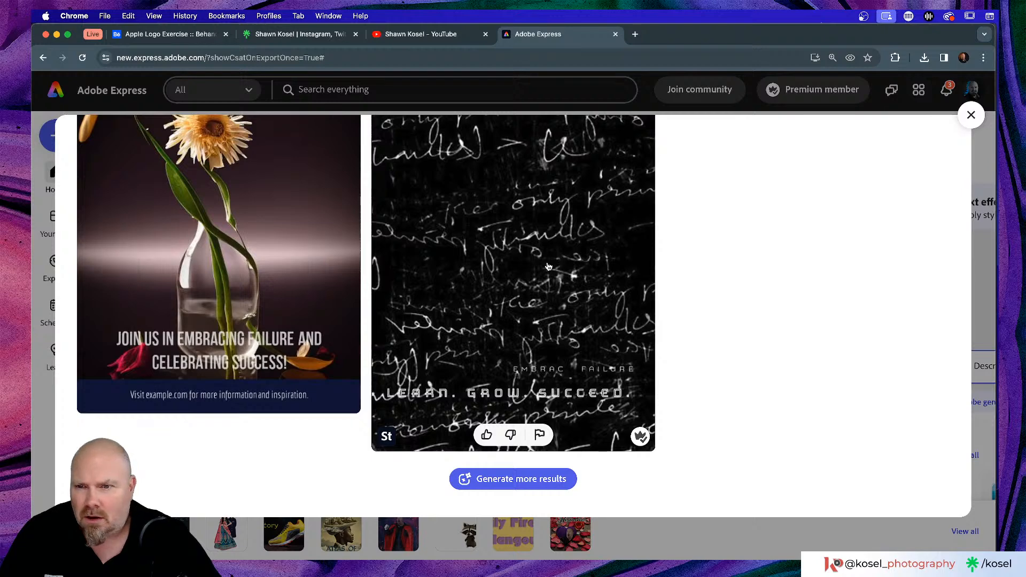
click(558, 268)
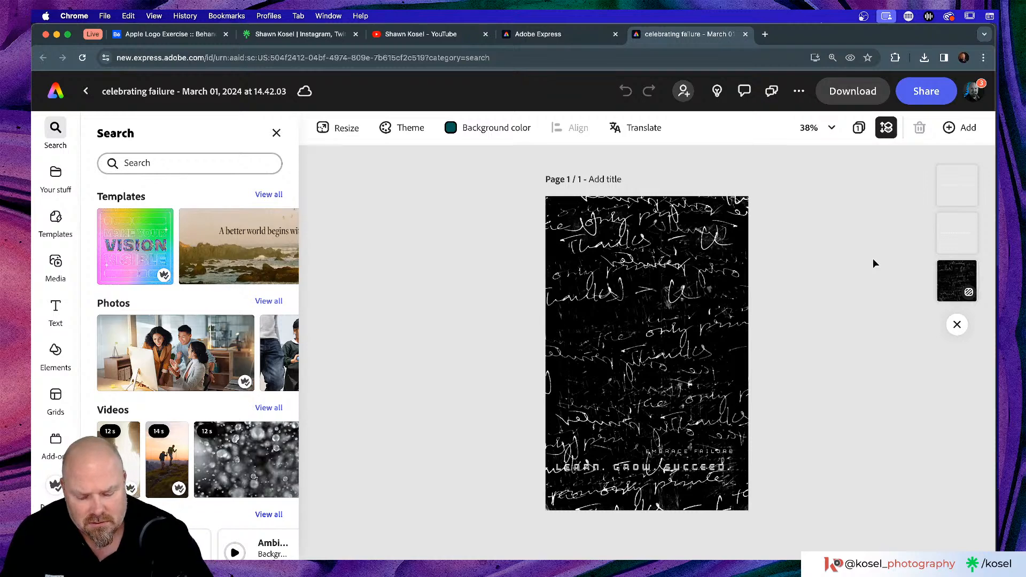
- Inspect the handwriting poster at 75% zoom from its upper edge to the text lines, selecting the background image
key(super+equal)
key(super+equal)
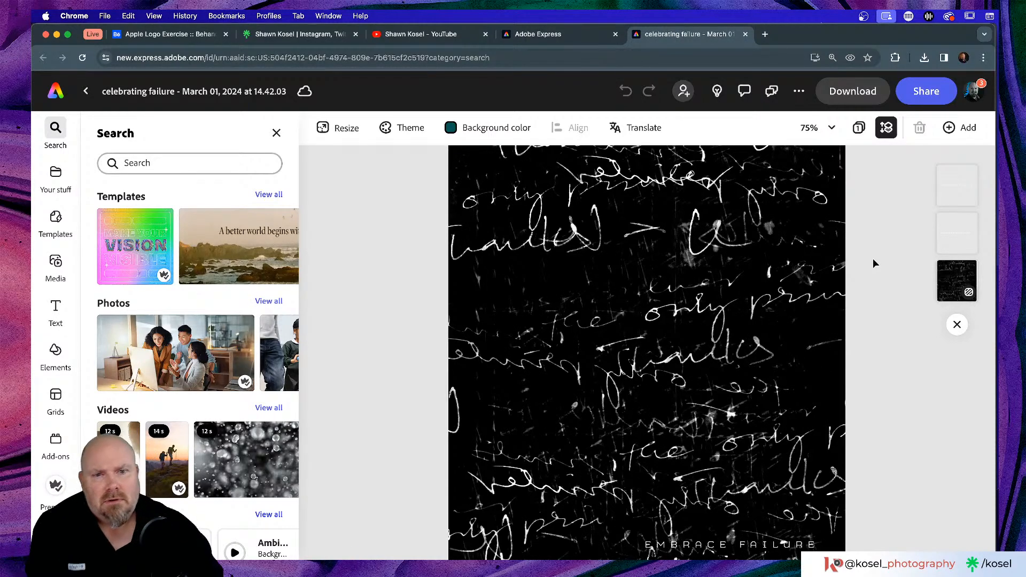
scroll(638, 275, up, 5)
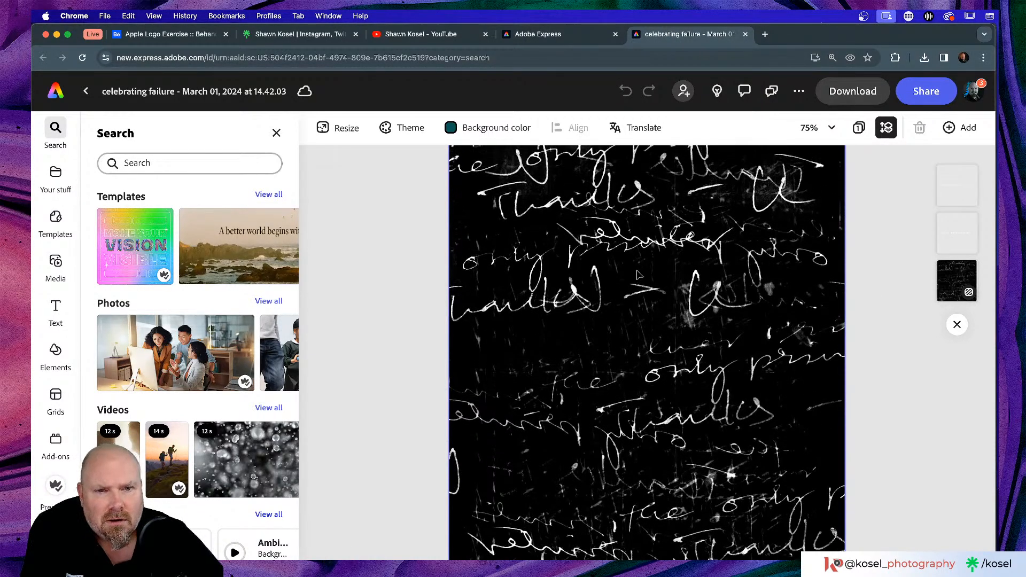
scroll(637, 274, up, 1)
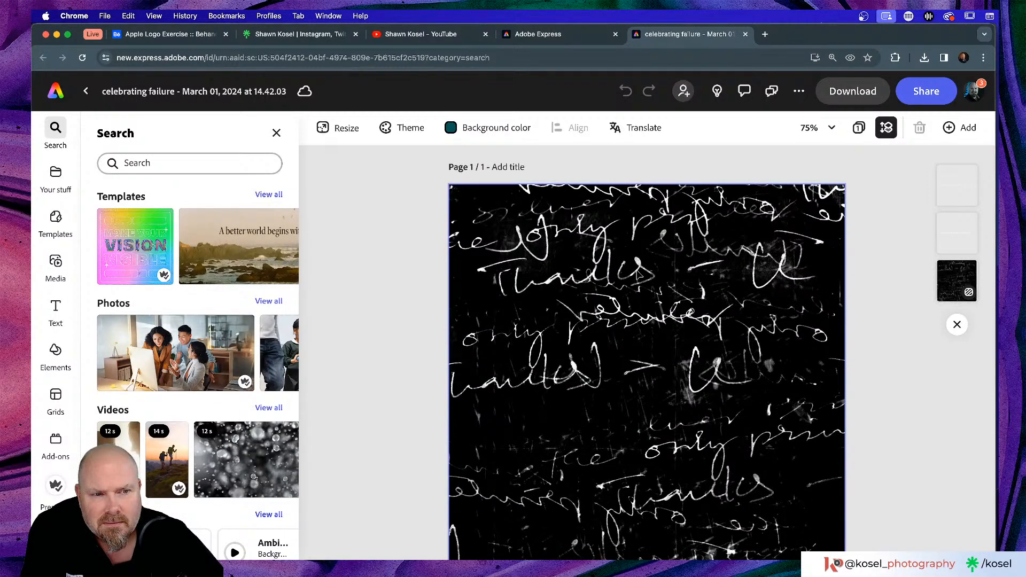
scroll(637, 274, down, 10)
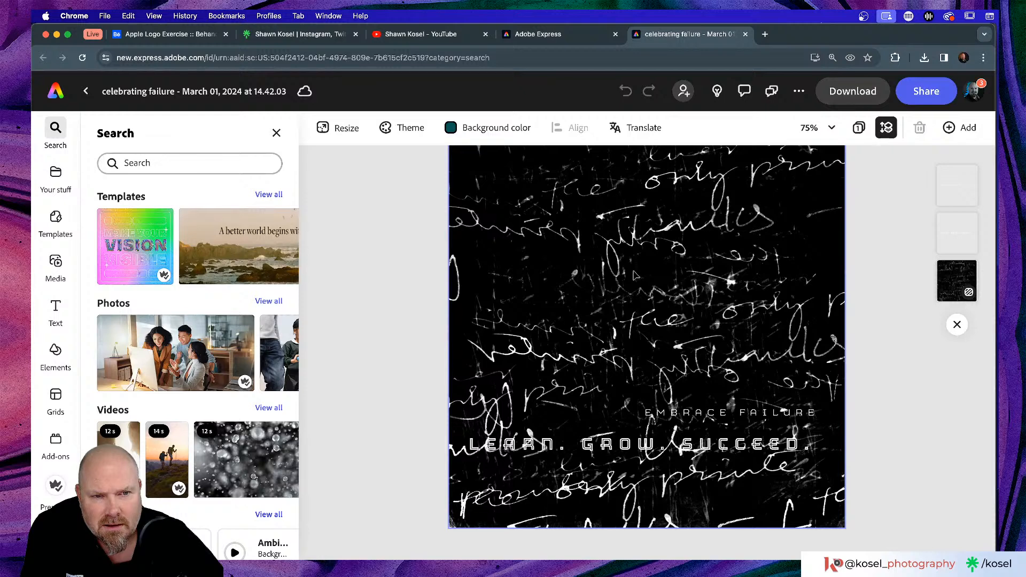
click(618, 275)
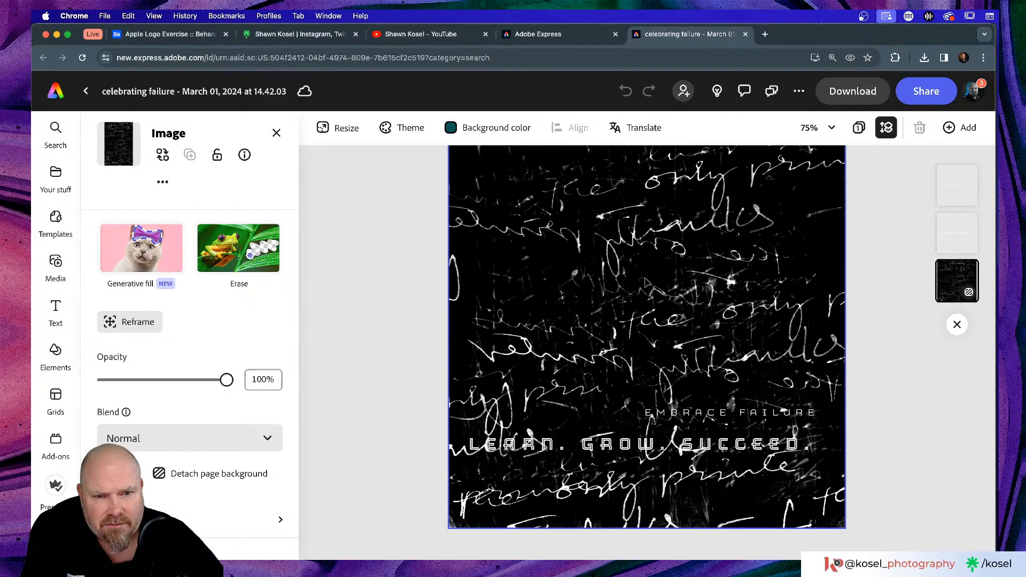
scroll(645, 281, down, 1)
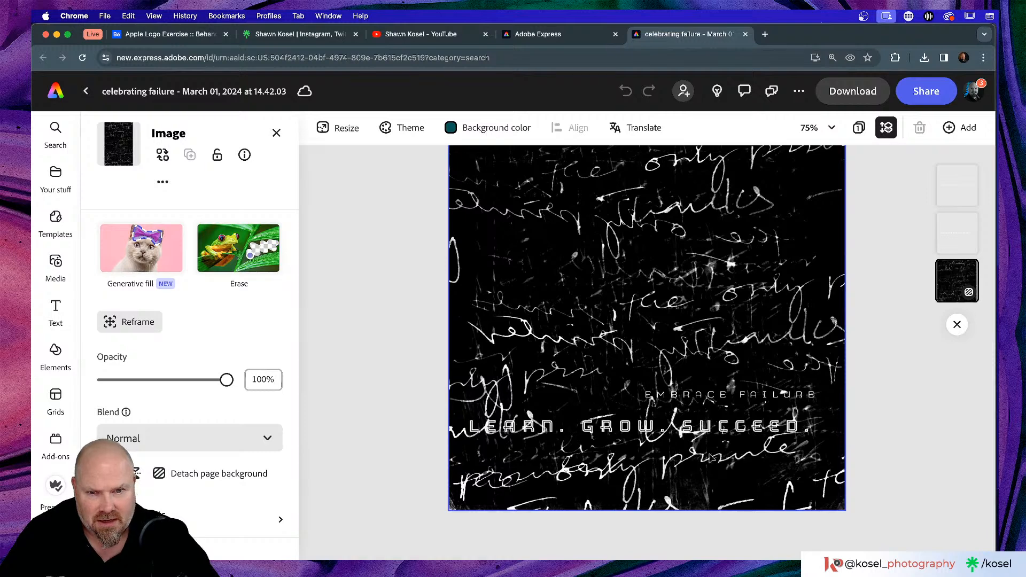
- Fill the "LEARN. GROW. SUCCEED." text with the bright cyan colour from the page theme
click(529, 427)
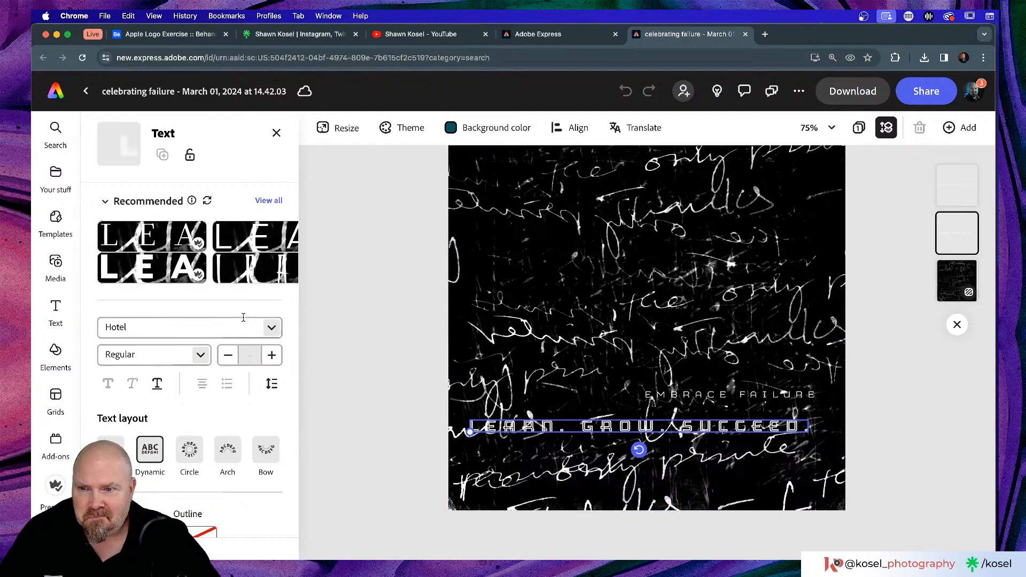
scroll(192, 398, down, 3)
click(118, 409)
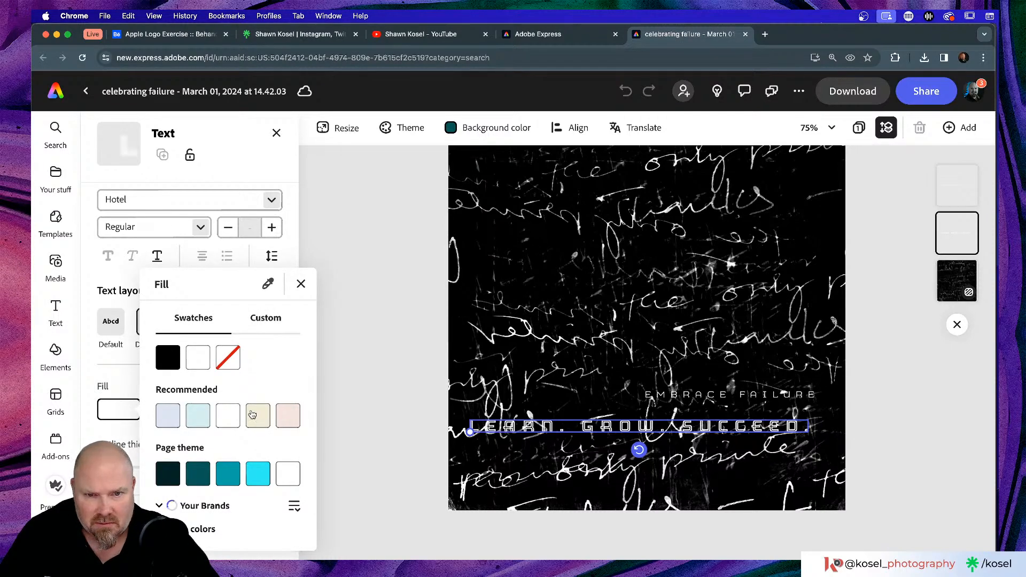
click(255, 466)
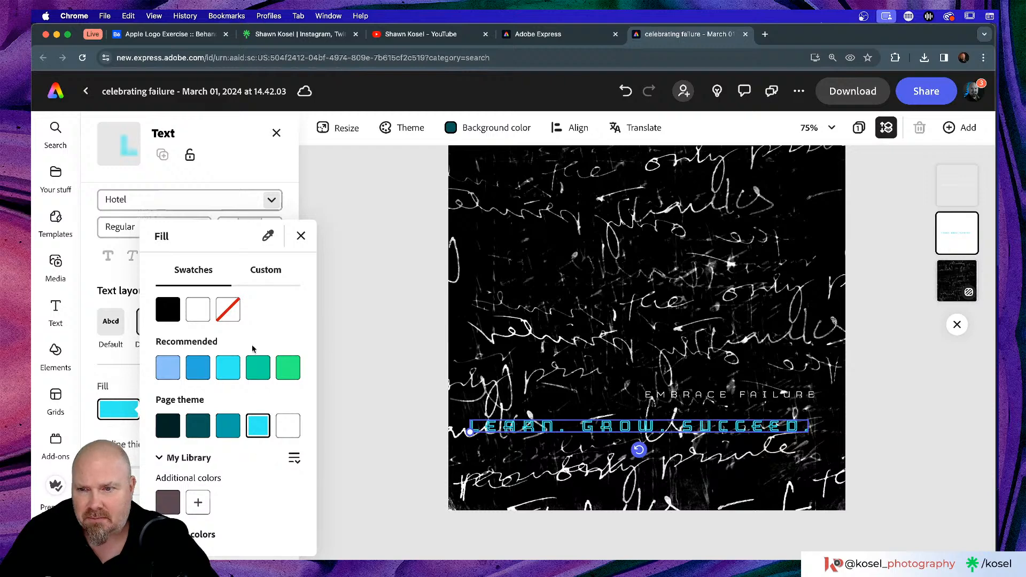
- Try red, pink and purple custom hues on the "LEARN. GROW. SUCCEED." text and settle on blue #3897F2
click(275, 272)
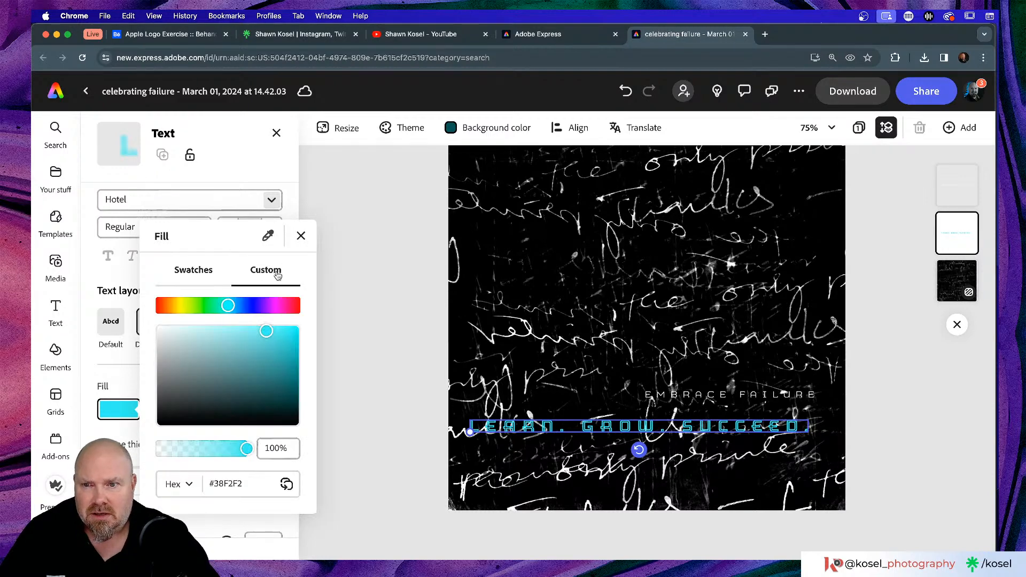
drag(236, 306, 303, 303)
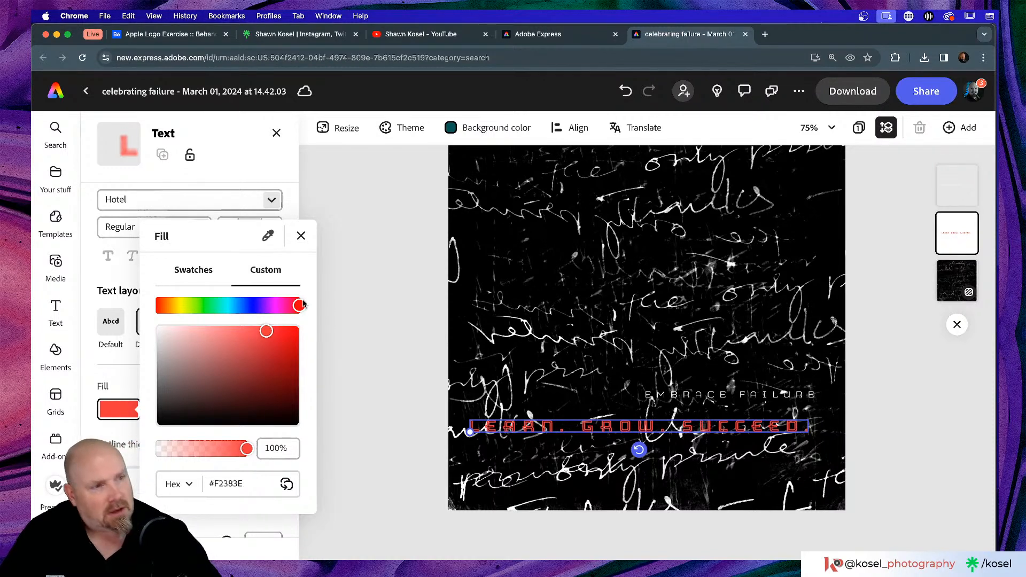
drag(298, 304, 279, 307)
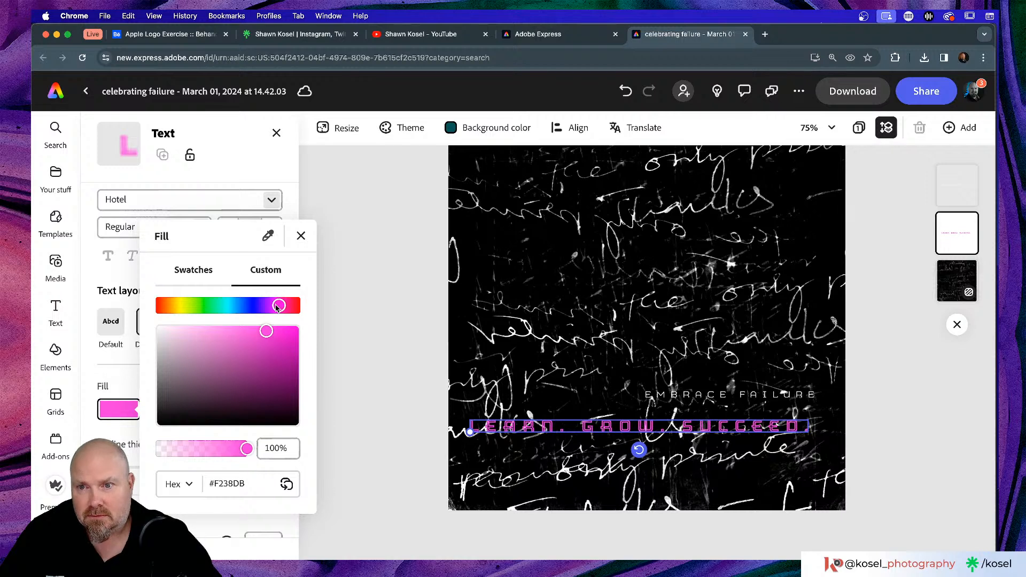
drag(276, 308, 247, 306)
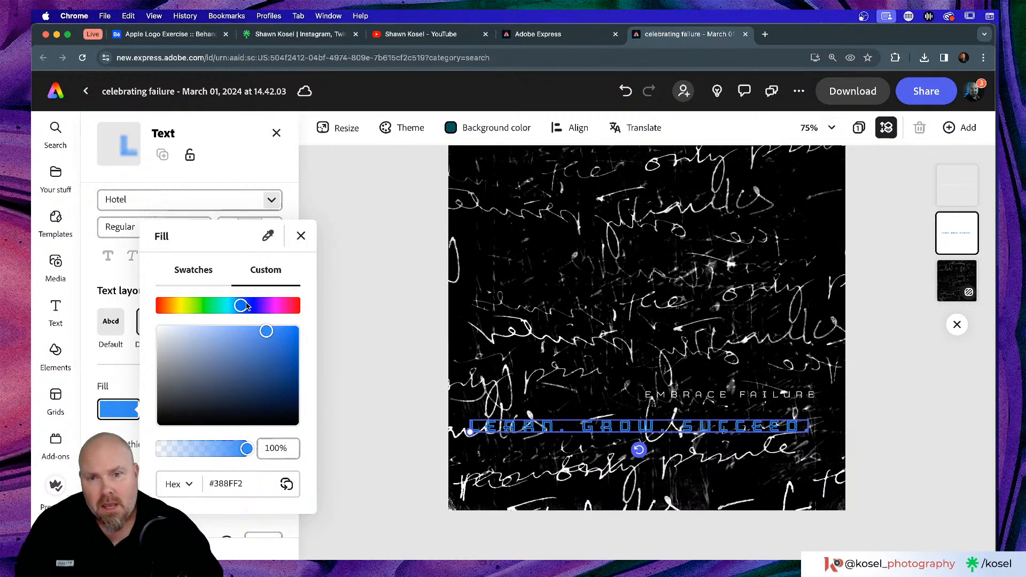
drag(246, 305, 264, 306)
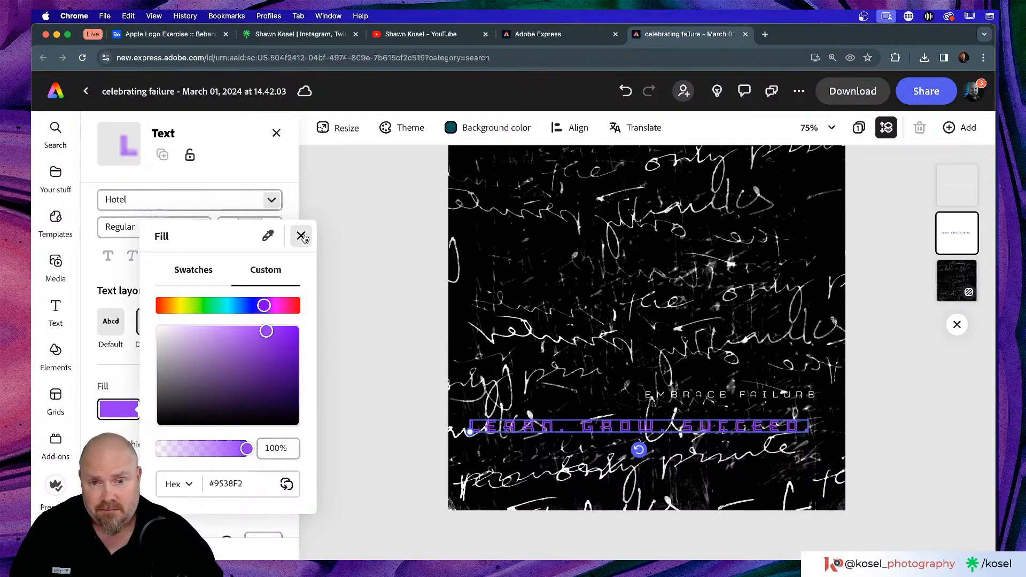
drag(264, 305, 240, 305)
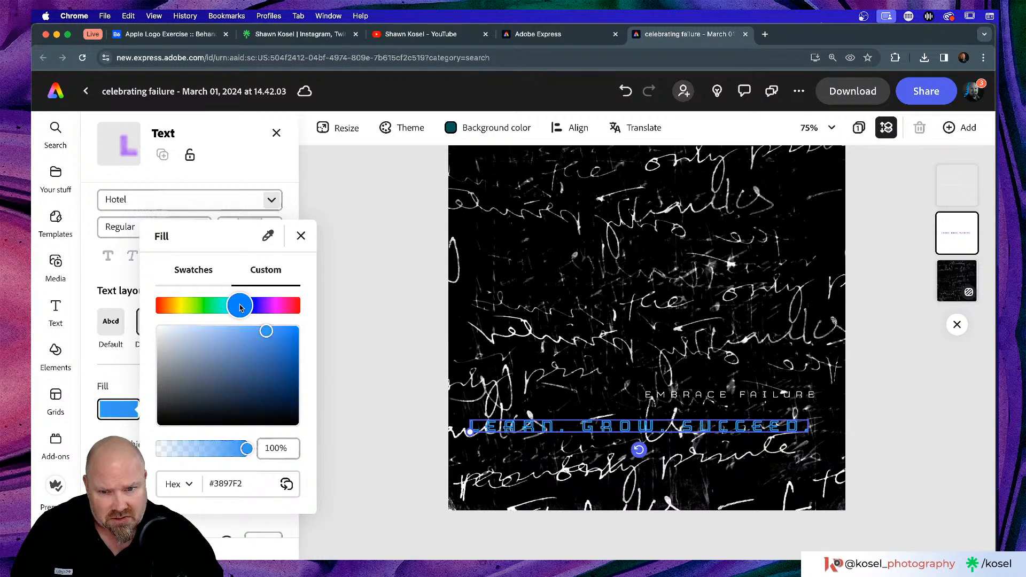
click(299, 238)
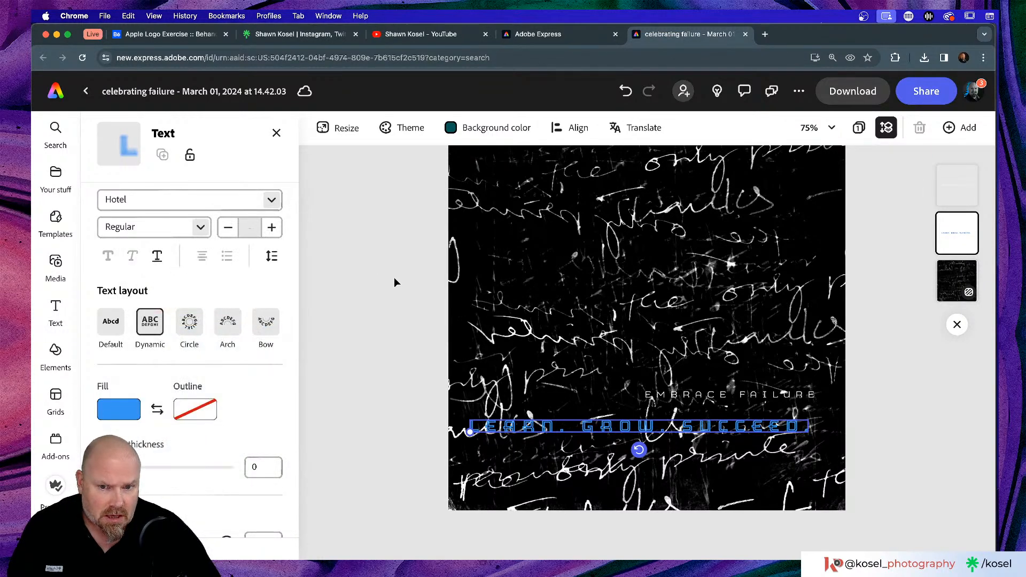
click(393, 277)
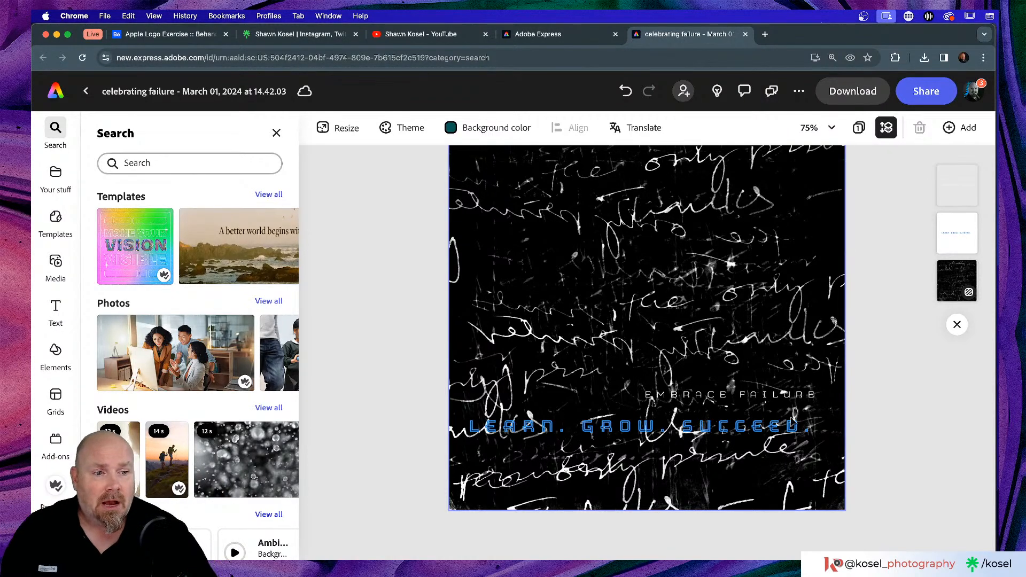
- Match the "EMBRACE FAILURE" text's fill to the "LEARN. GROW. SUCCEED." line by sampling its blue, #3897F2, with the eyedropper
click(776, 403)
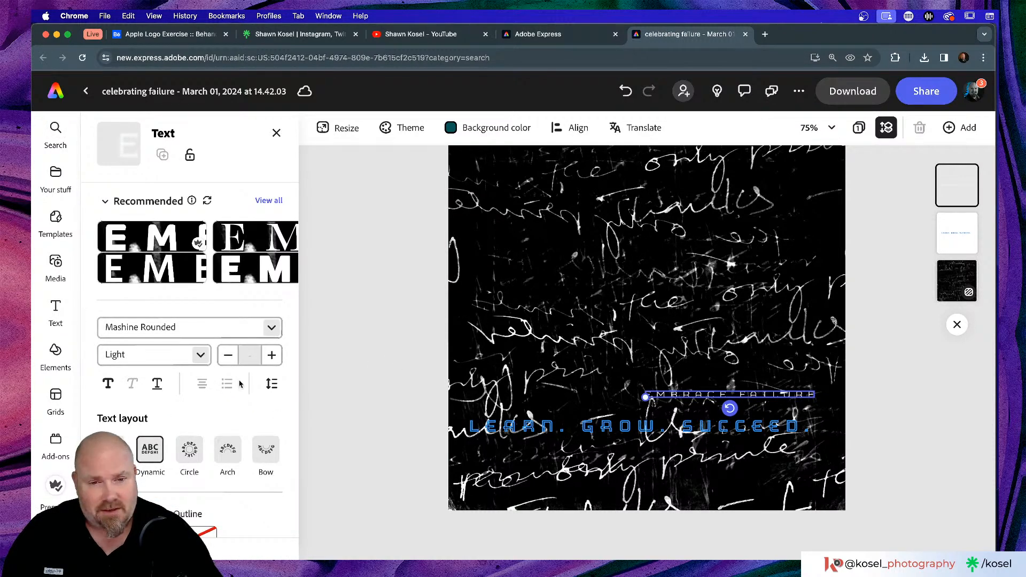
scroll(237, 398, down, 2)
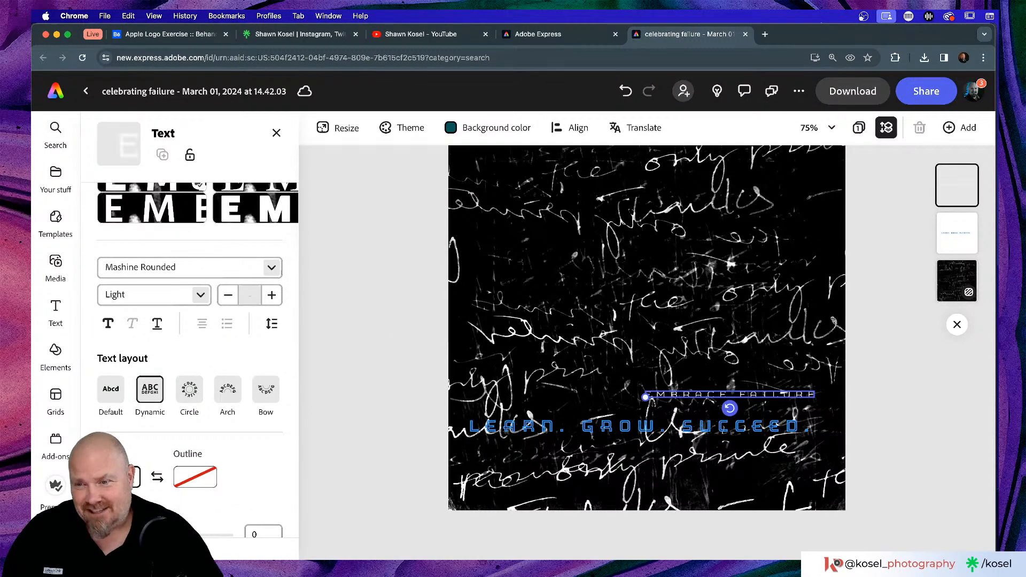
click(122, 476)
click(268, 278)
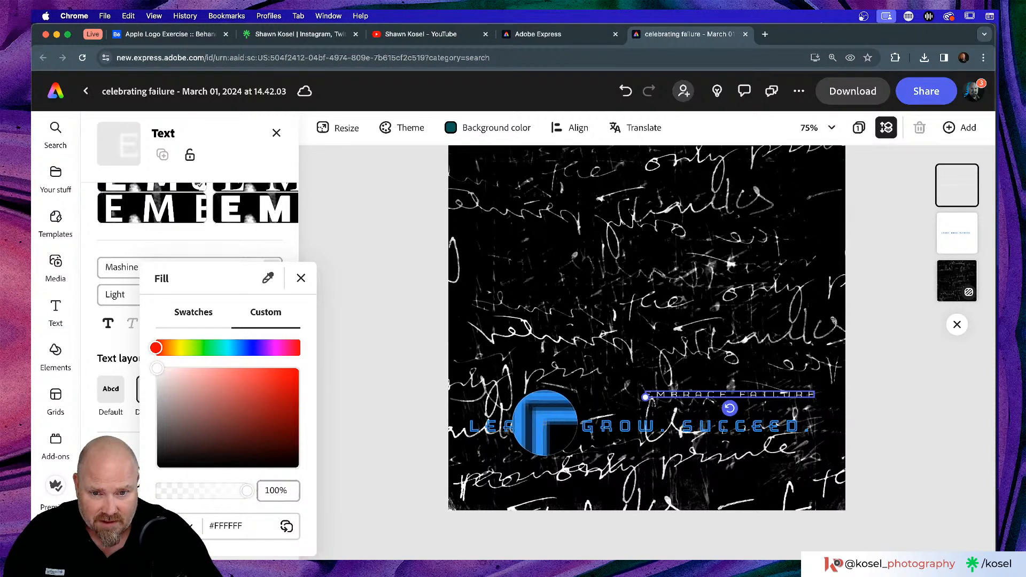
click(546, 422)
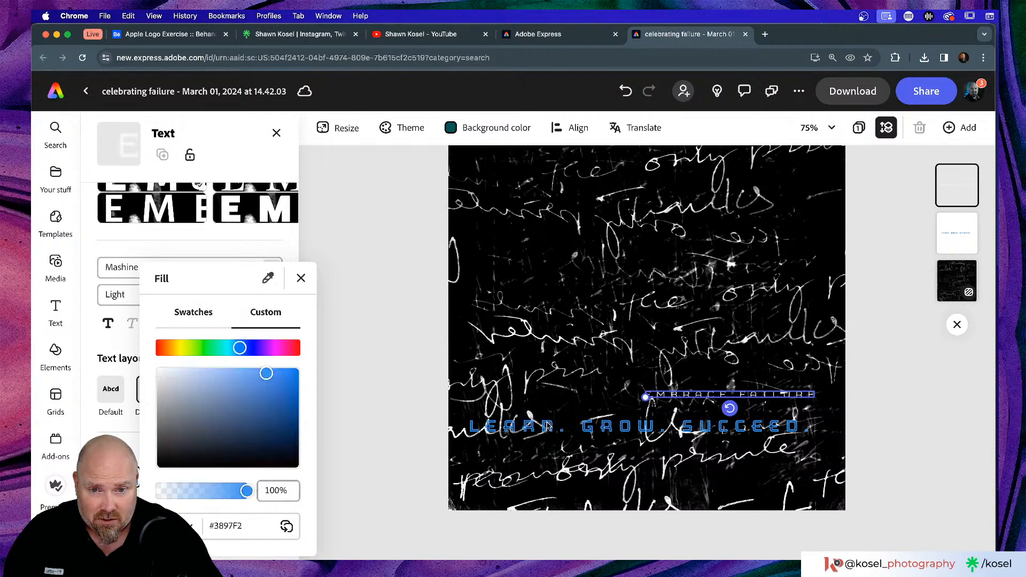
click(383, 325)
- Review the recoloured poster from top to bottom and view the whole page at 38% zoom
click(536, 350)
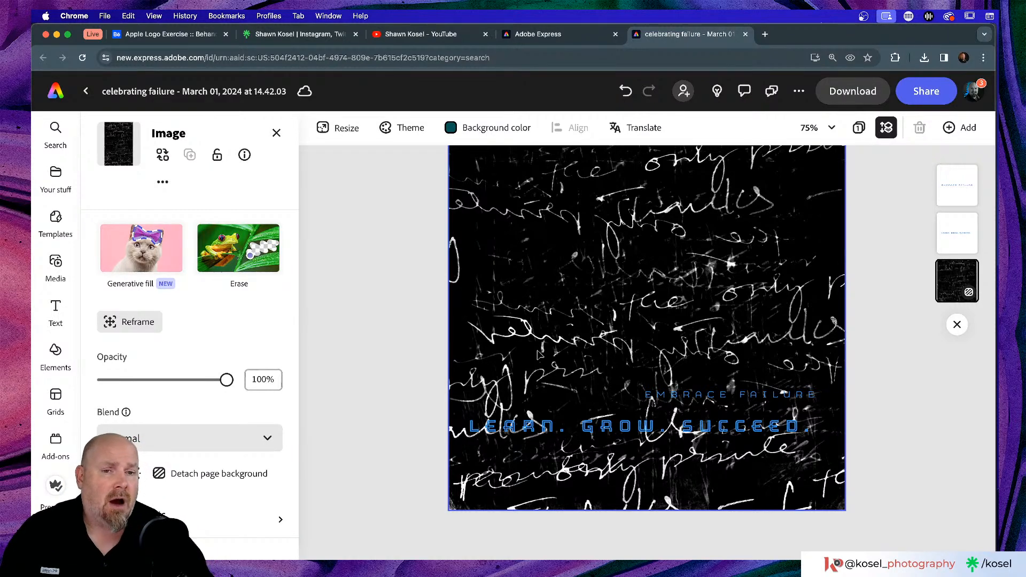
scroll(538, 354, up, 5)
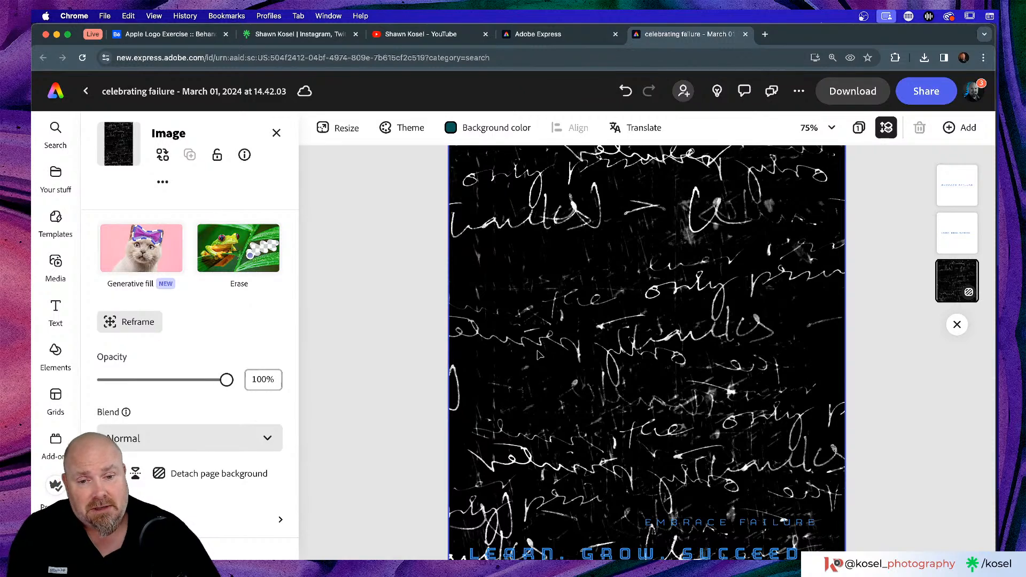
scroll(610, 315, up, 4)
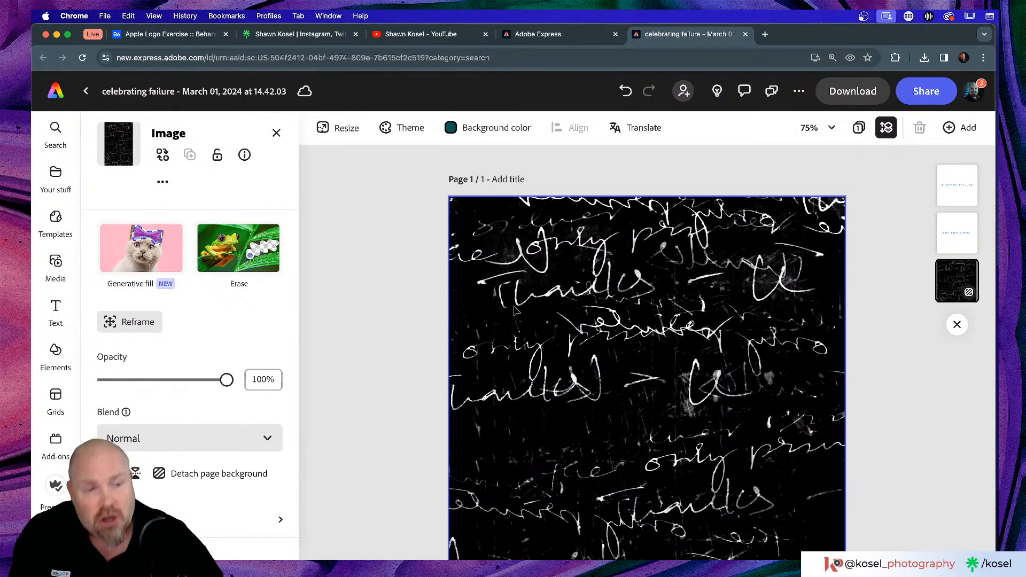
click(358, 306)
scroll(729, 306, down, 7)
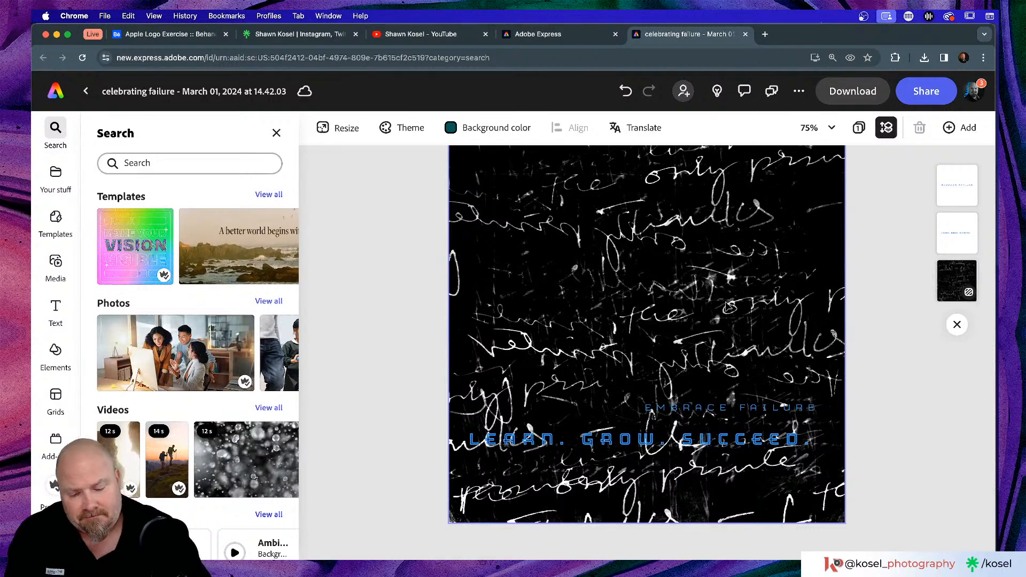
scroll(729, 306, down, 5)
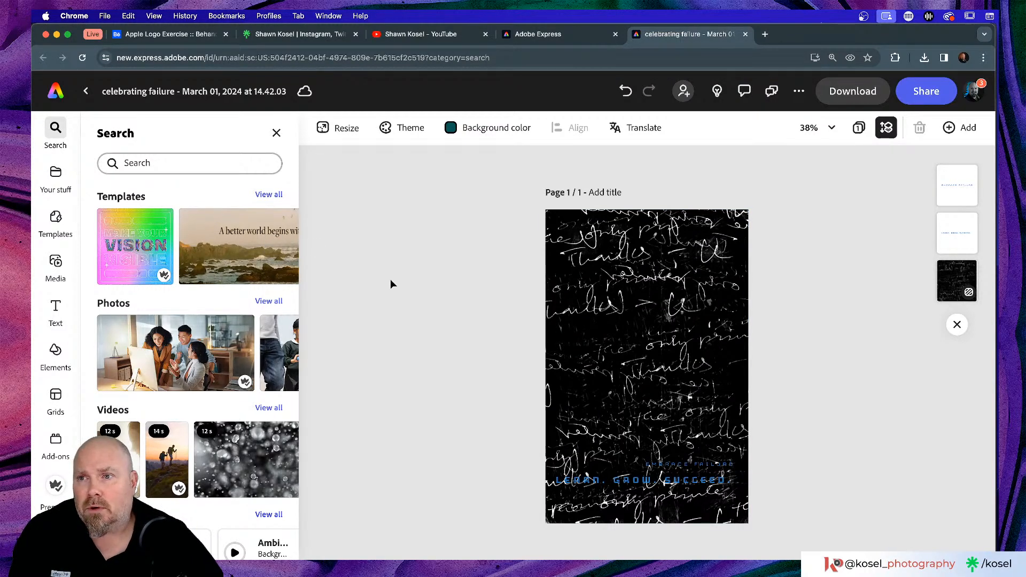
- Leave the poster editor for the home page and look over its generative AI options
click(52, 91)
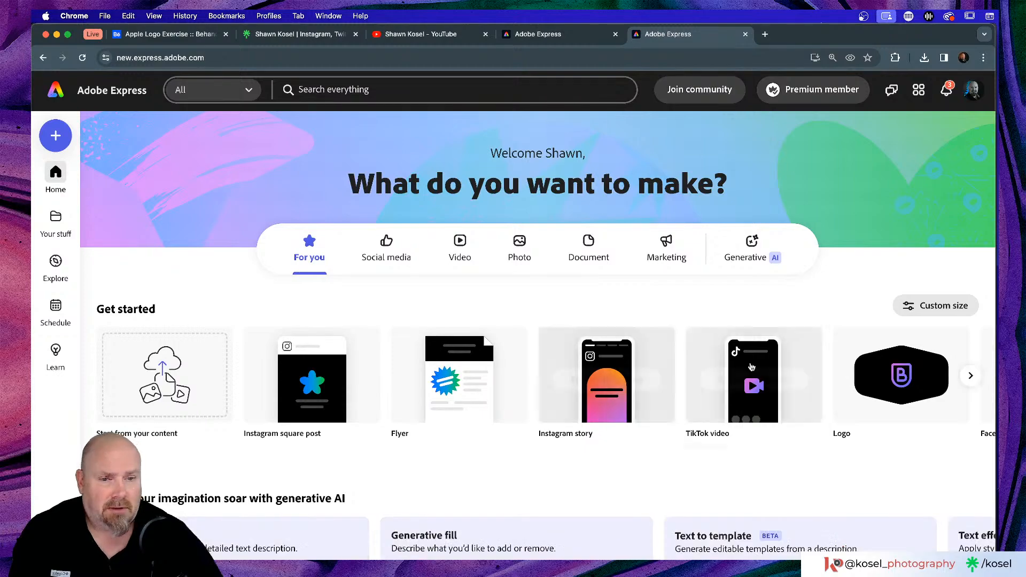
scroll(588, 347, down, 5)
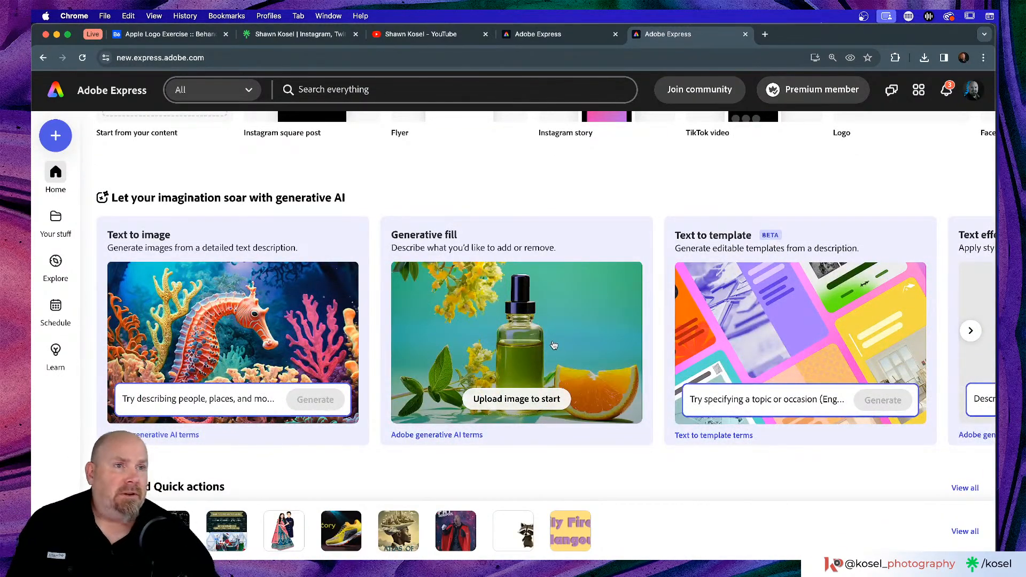
scroll(545, 354, up, 5)
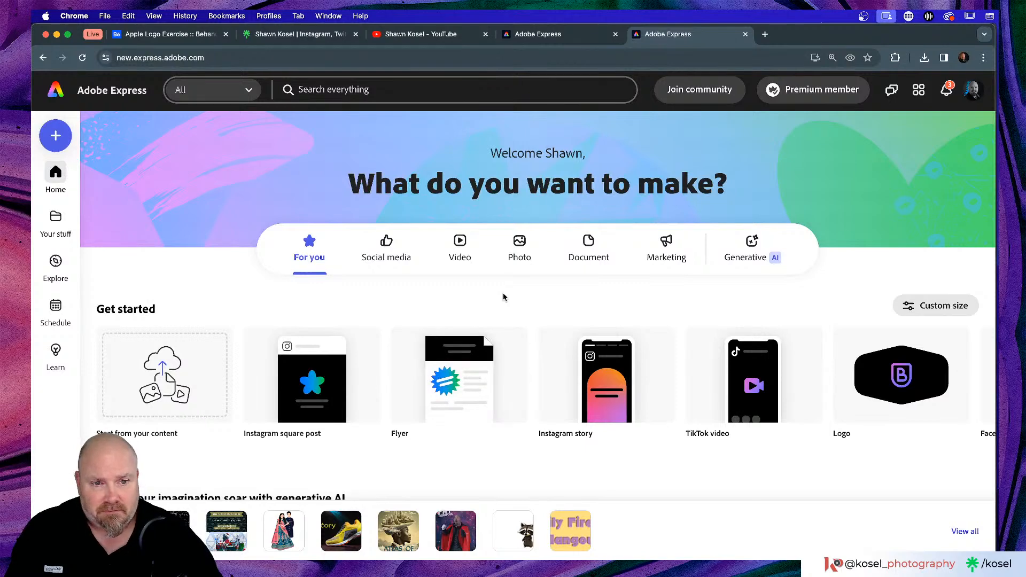
- Open the Animate from audio tool from the video quick actions
click(459, 246)
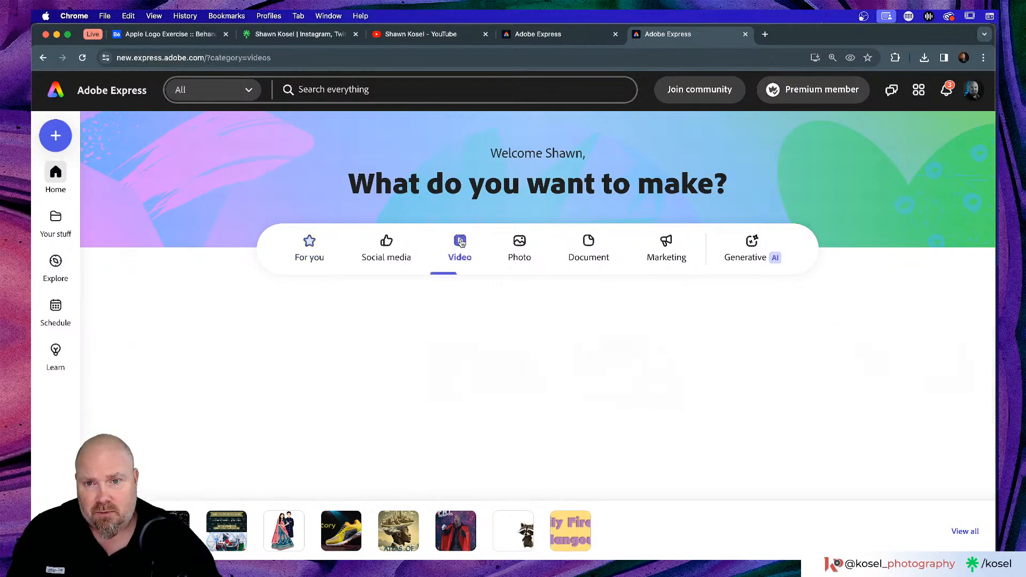
scroll(561, 313, down, 1)
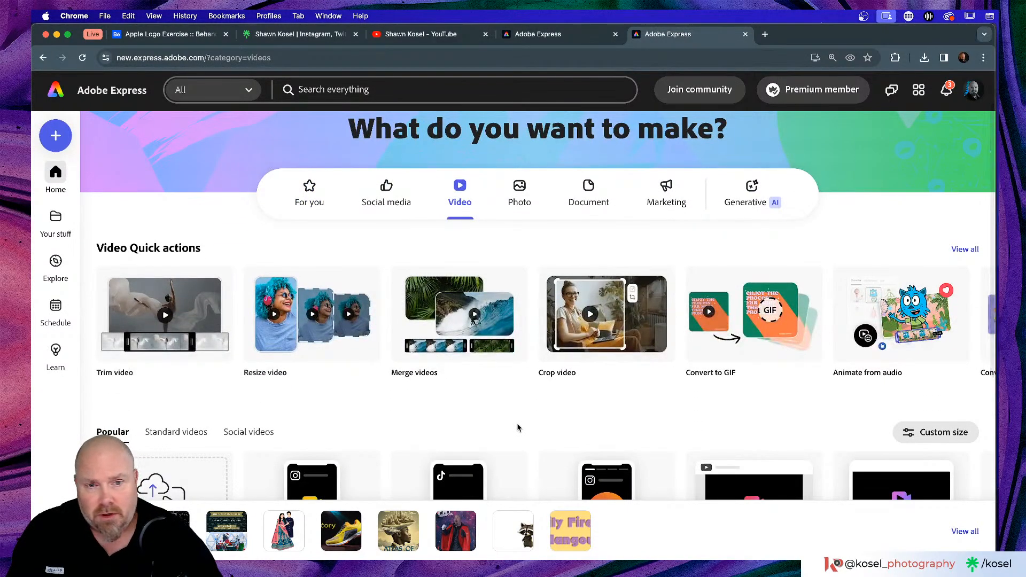
click(934, 307)
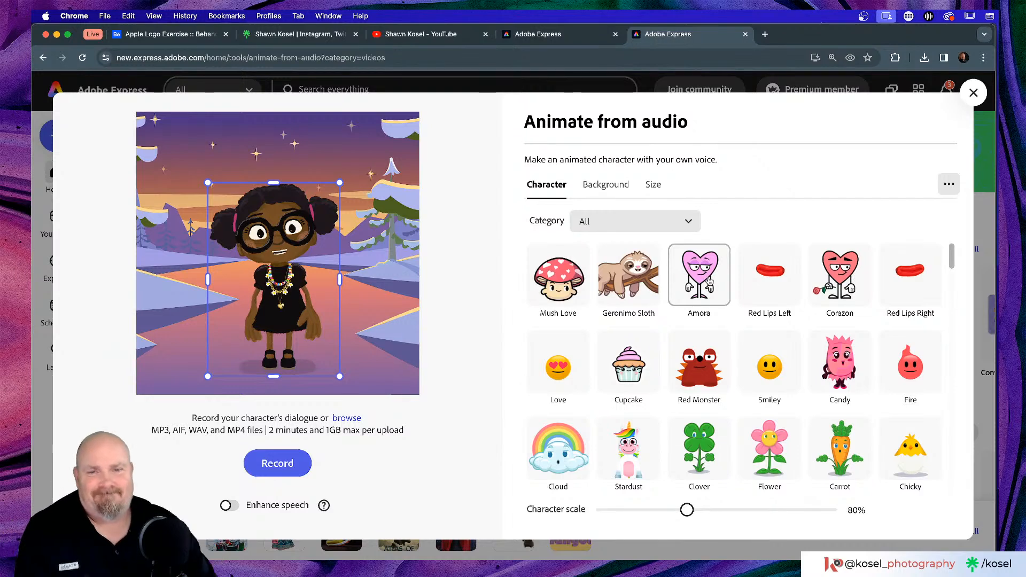
- Browse the full Animate from audio character library, from the first characters to the last row
scroll(759, 278, down, 5)
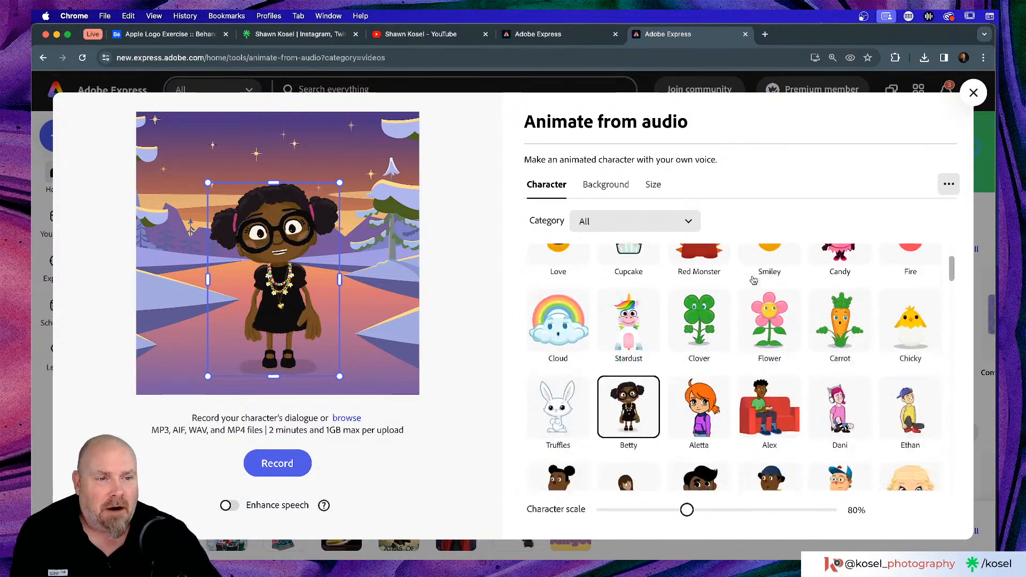
scroll(750, 280, down, 2)
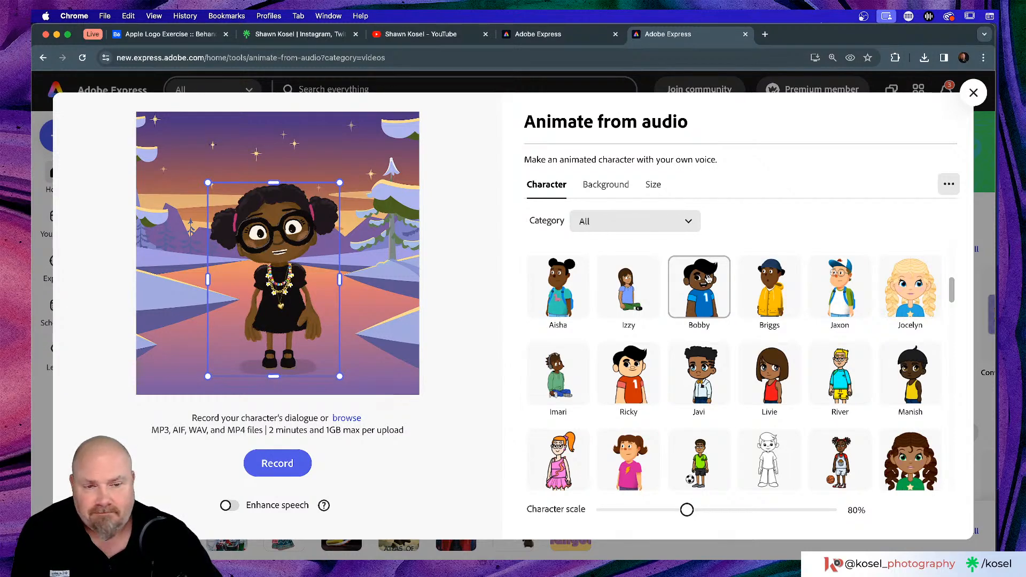
scroll(708, 279, up, 3)
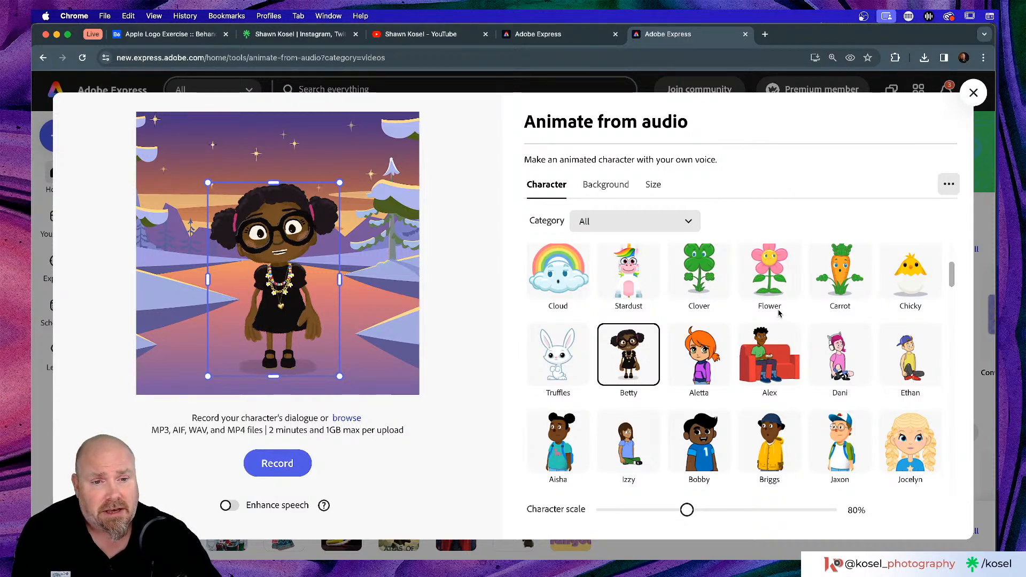
scroll(778, 315, up, 1)
scroll(779, 314, up, 3)
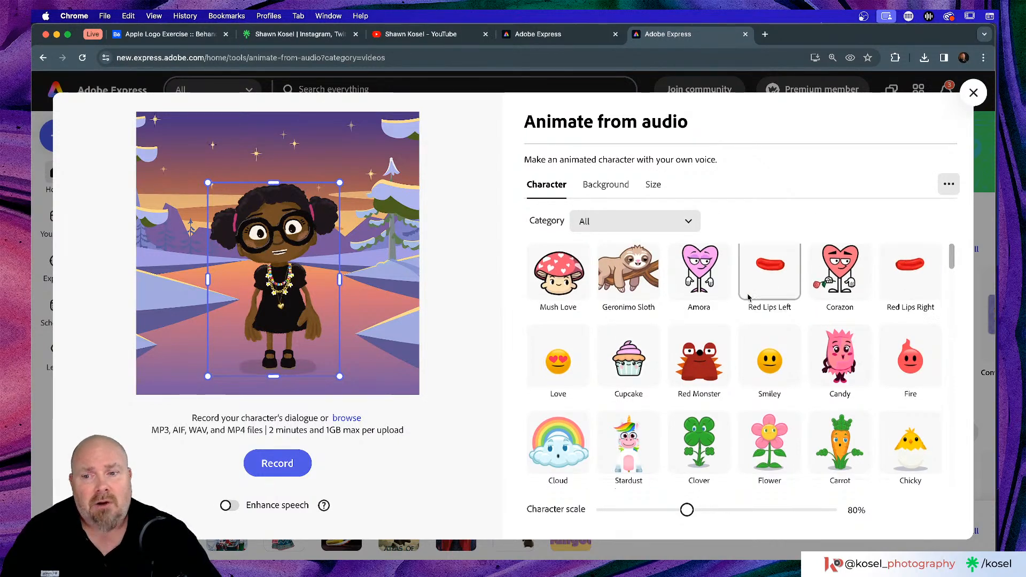
scroll(758, 291, down, 10)
scroll(747, 298, down, 2)
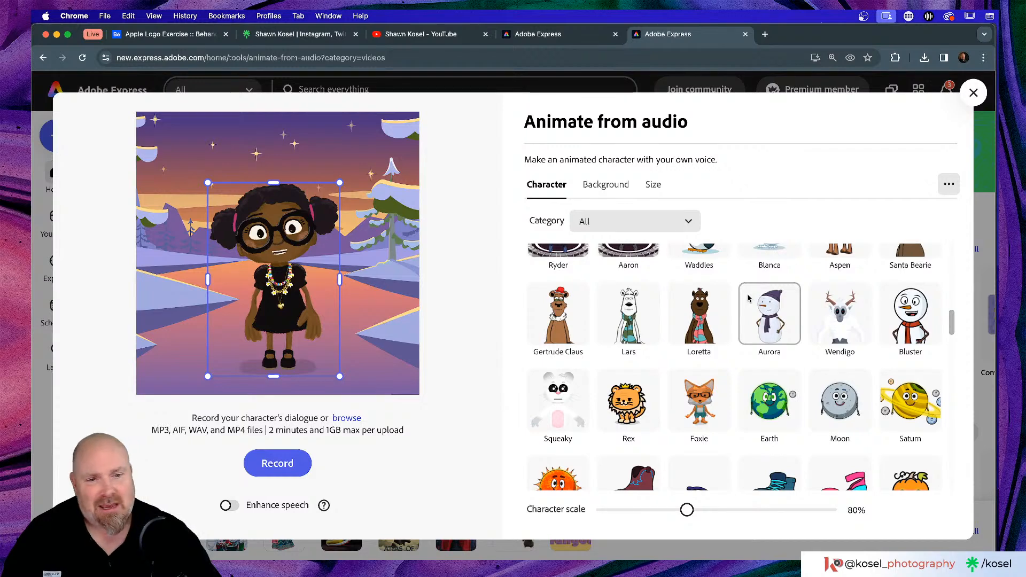
scroll(748, 297, down, 5)
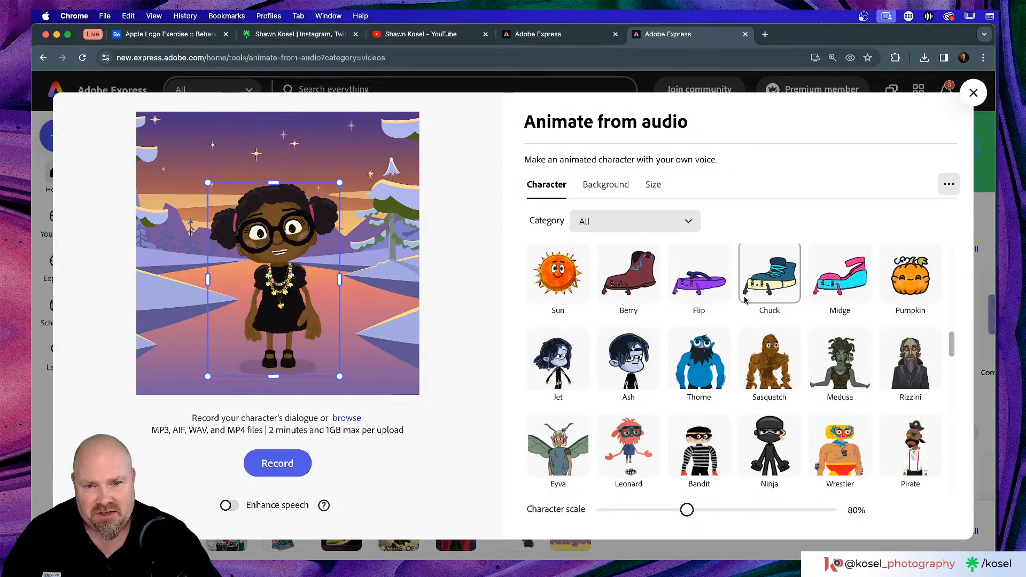
scroll(747, 298, down, 4)
scroll(746, 301, down, 4)
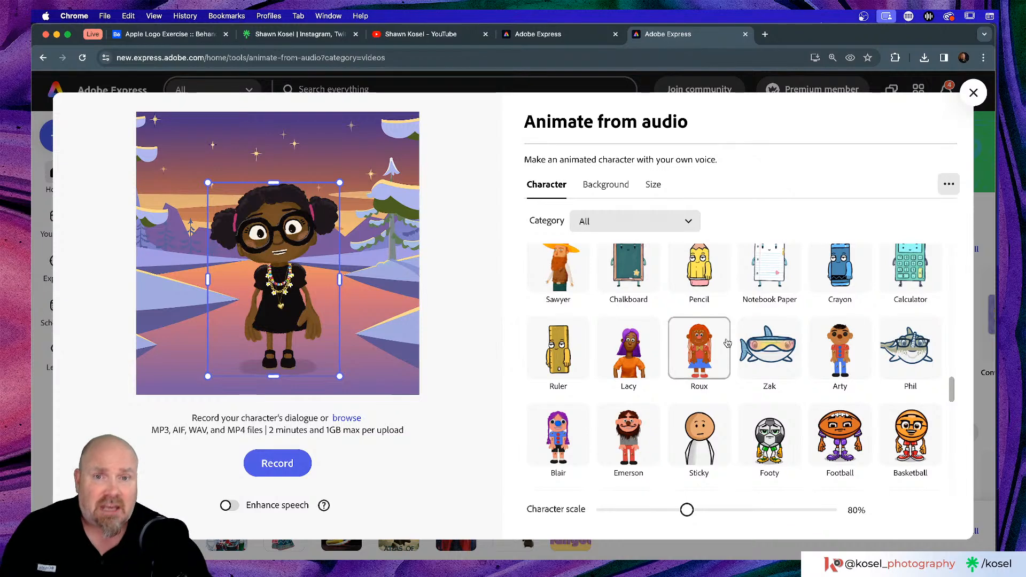
scroll(728, 347, down, 3)
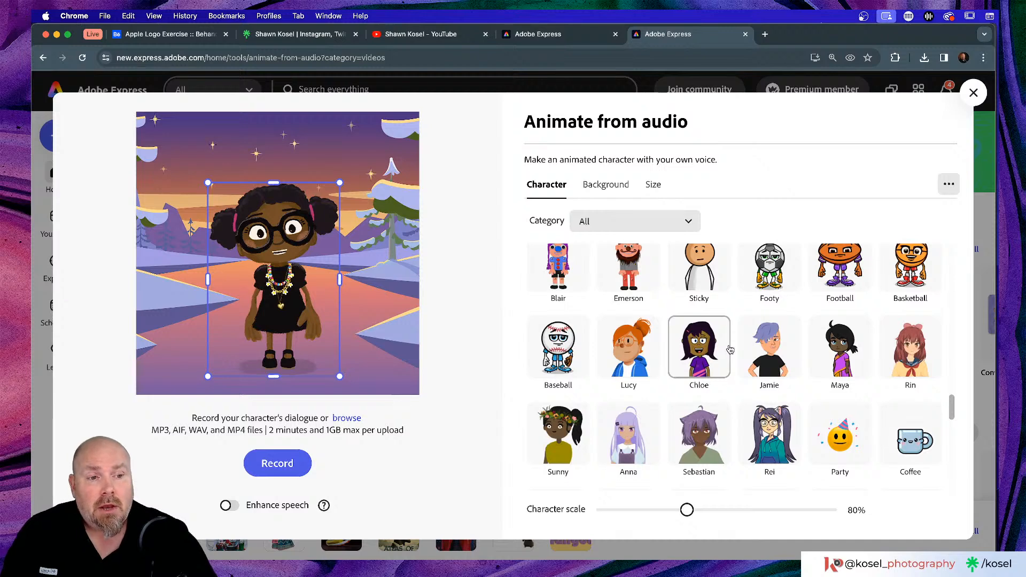
scroll(730, 349, down, 5)
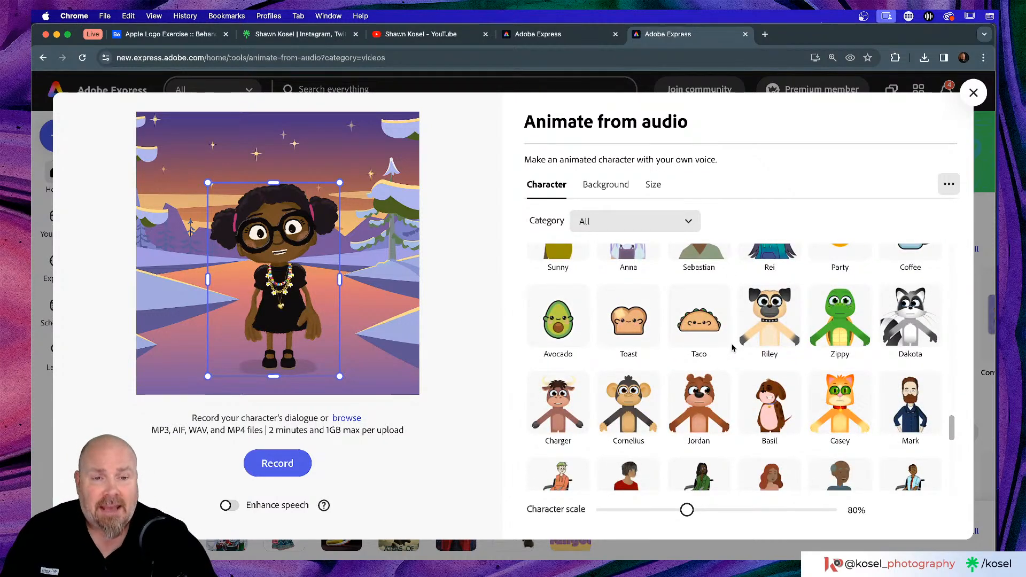
scroll(735, 348, down, 5)
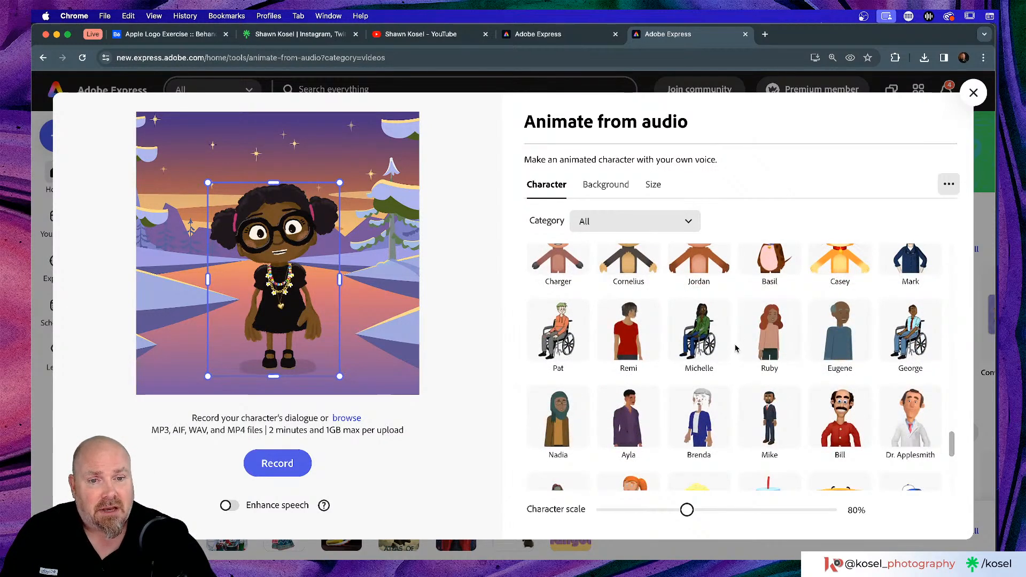
scroll(735, 347, down, 7)
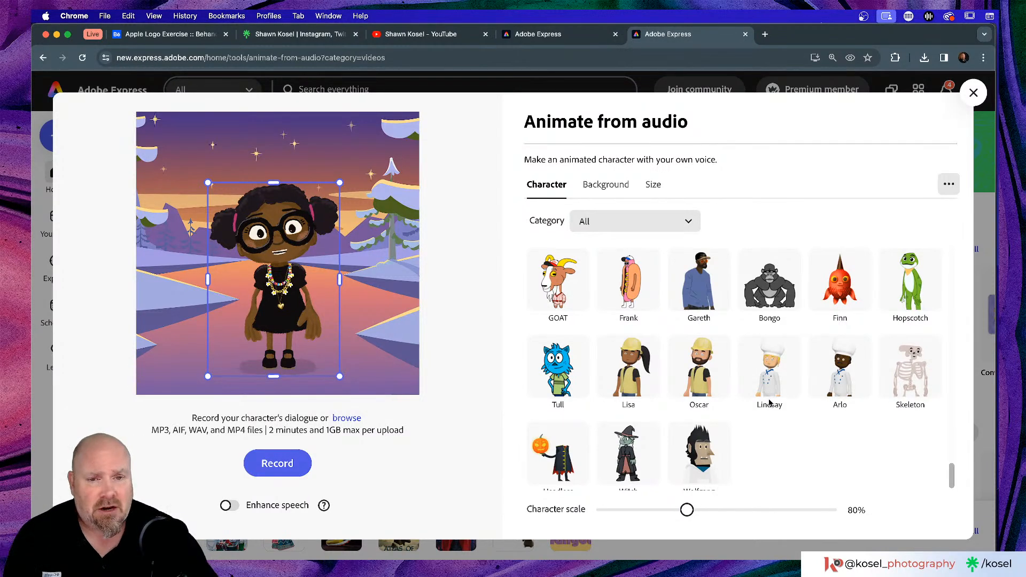
- Re-examine the middle and final rows of the character library, comparing the animals, people, objects and fantasy figures on offer
scroll(769, 401, up, 5)
scroll(771, 404, up, 2)
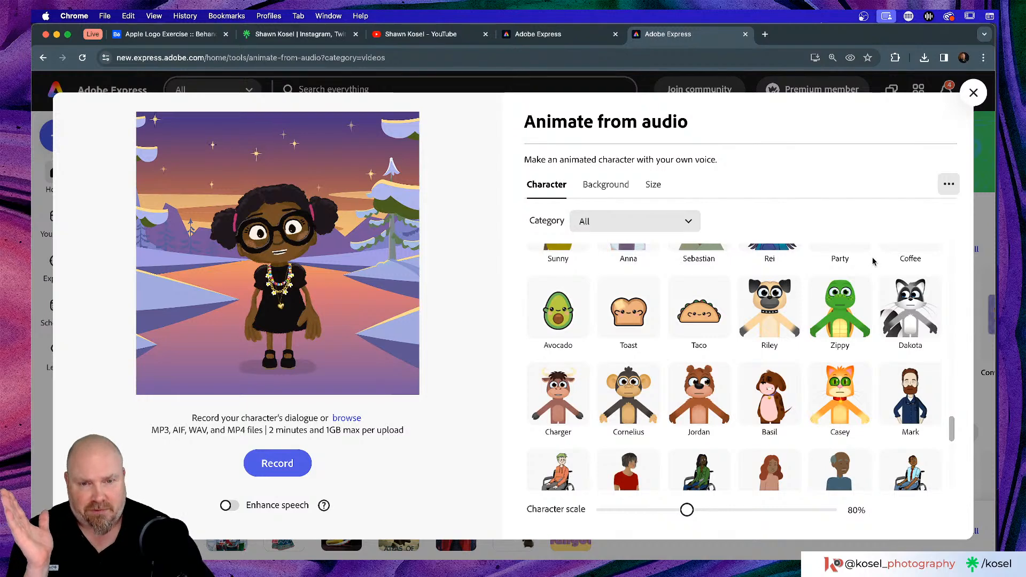
scroll(814, 270, down, 5)
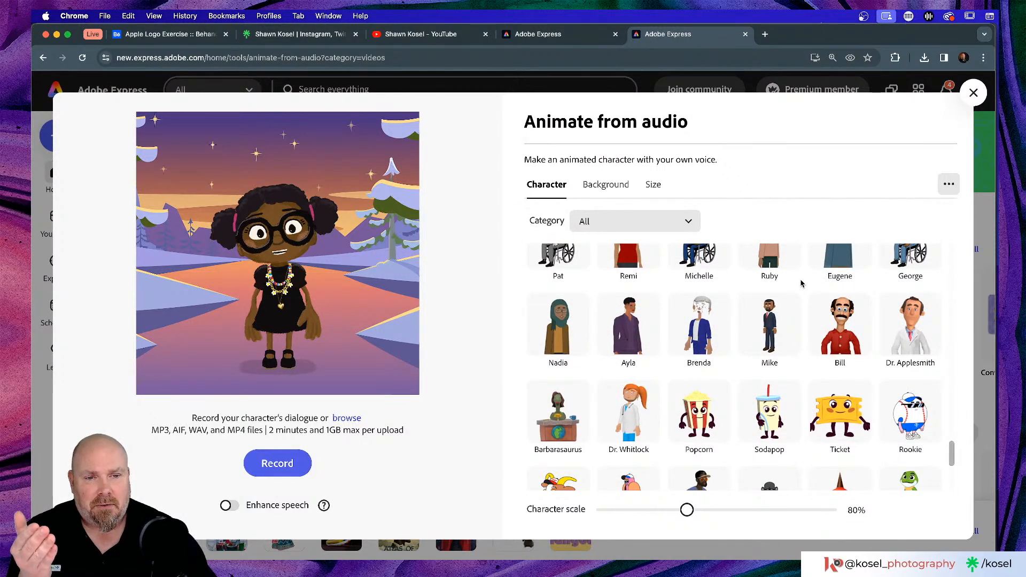
scroll(800, 283, down, 3)
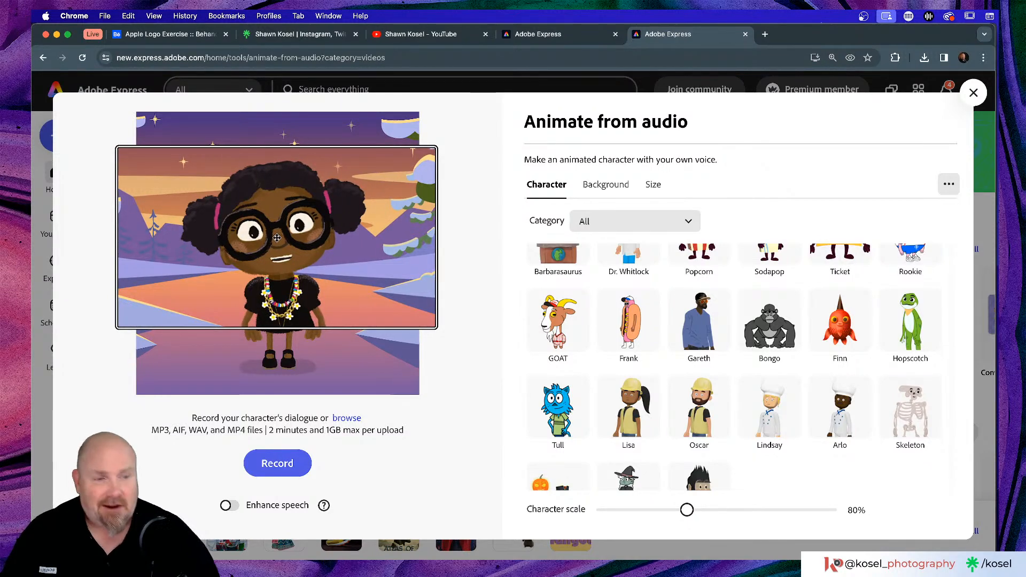
scroll(712, 290, down, 5)
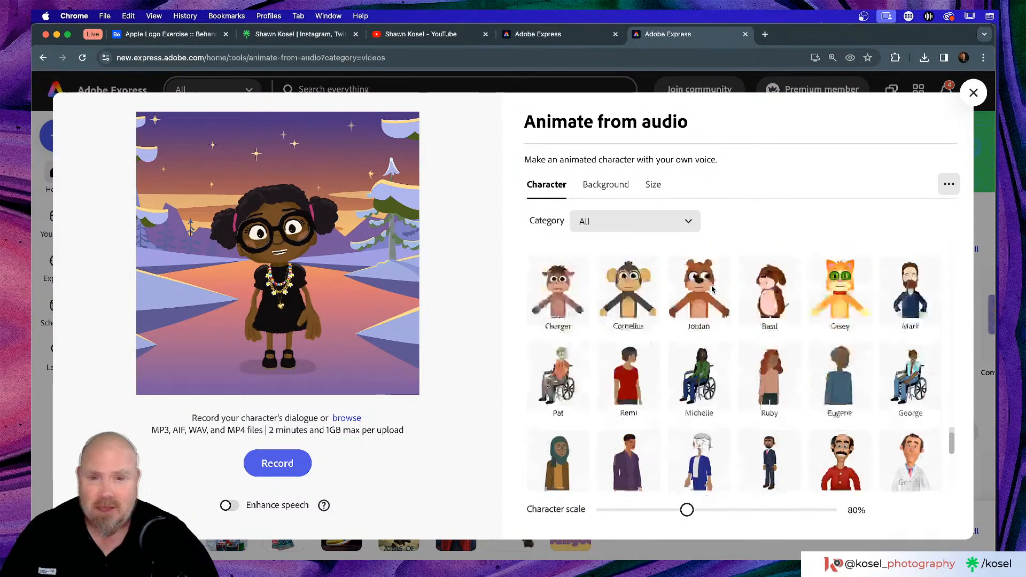
scroll(713, 290, up, 1)
scroll(713, 290, down, 10)
scroll(713, 289, up, 2)
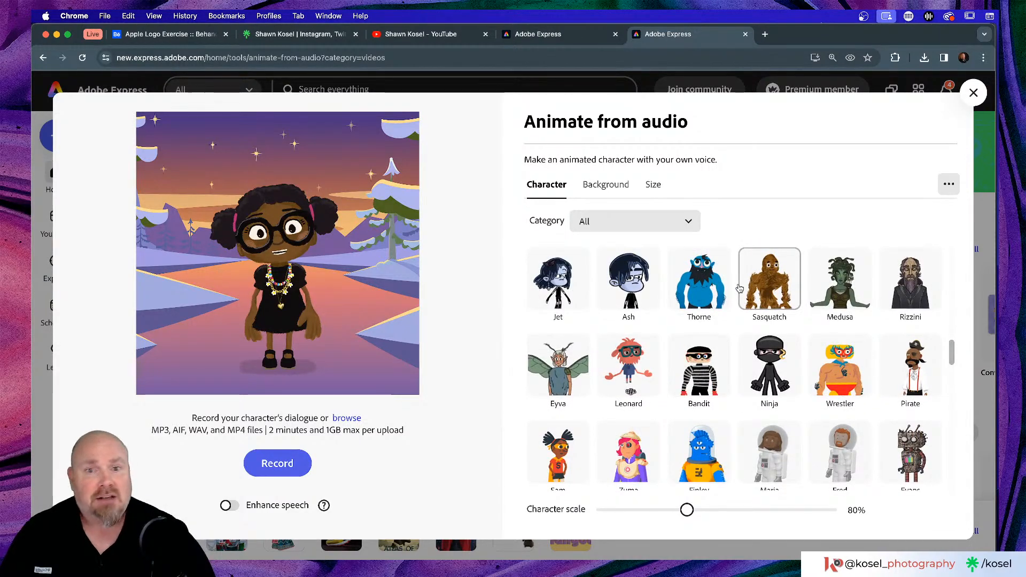
scroll(739, 288, down, 5)
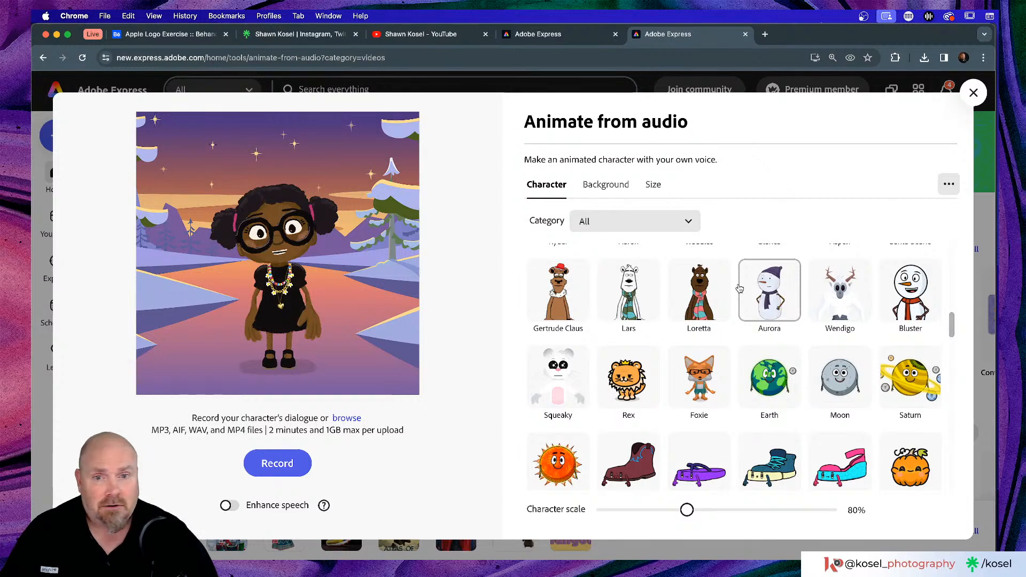
scroll(787, 313, down, 3)
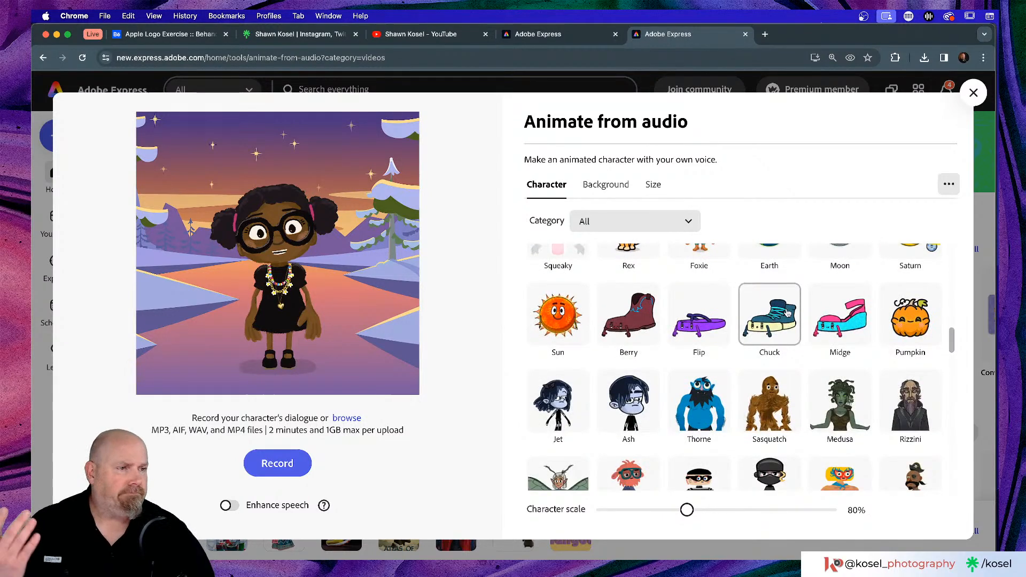
scroll(786, 310, down, 5)
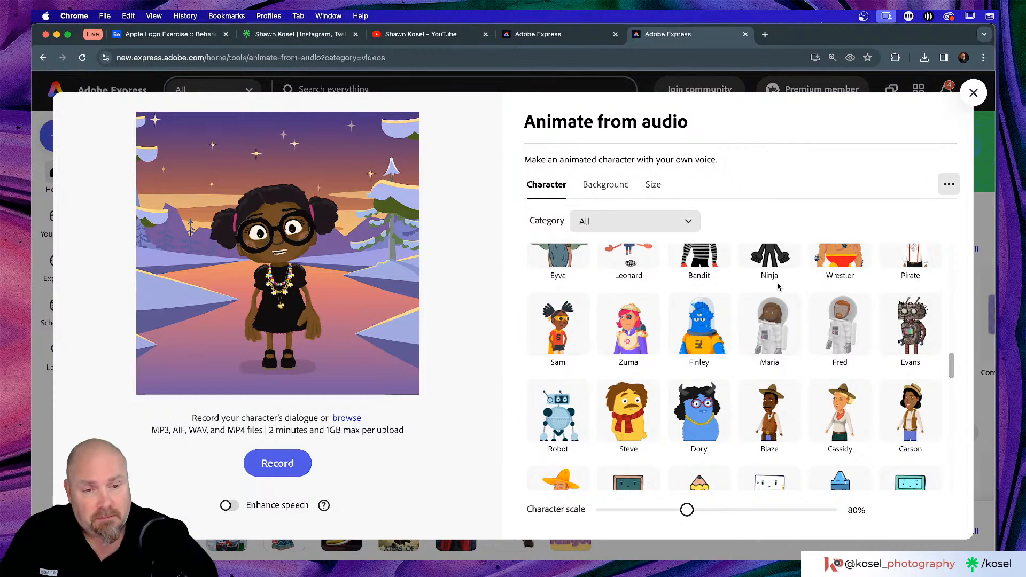
scroll(778, 287, down, 4)
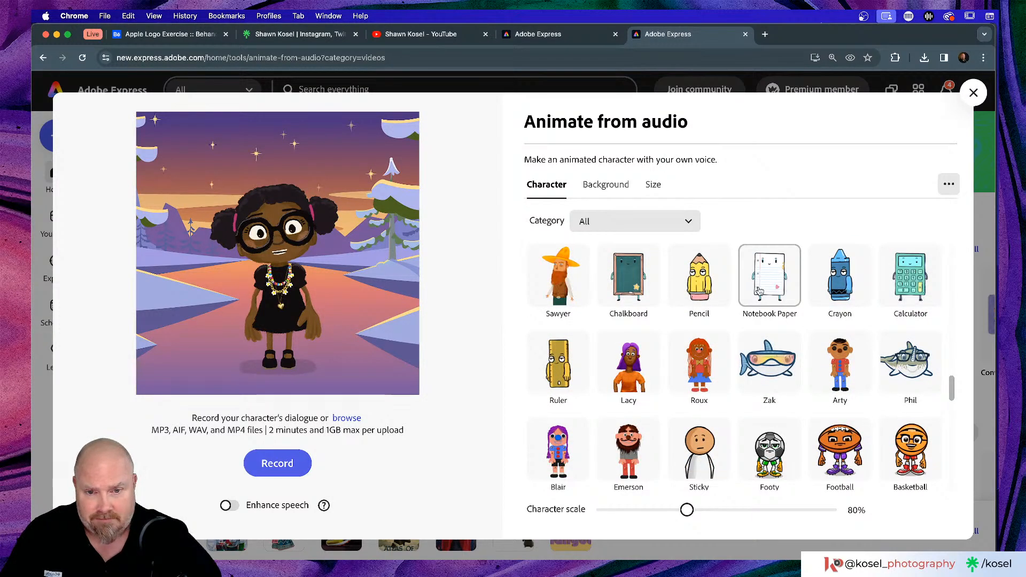
scroll(764, 290, down, 3)
scroll(759, 290, up, 1)
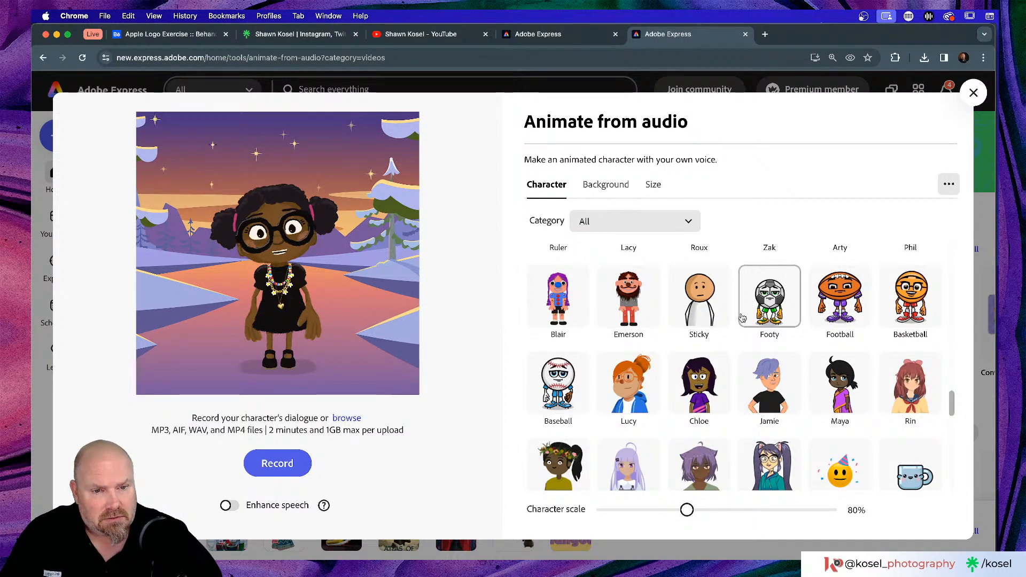
scroll(747, 310, down, 5)
scroll(742, 317, down, 5)
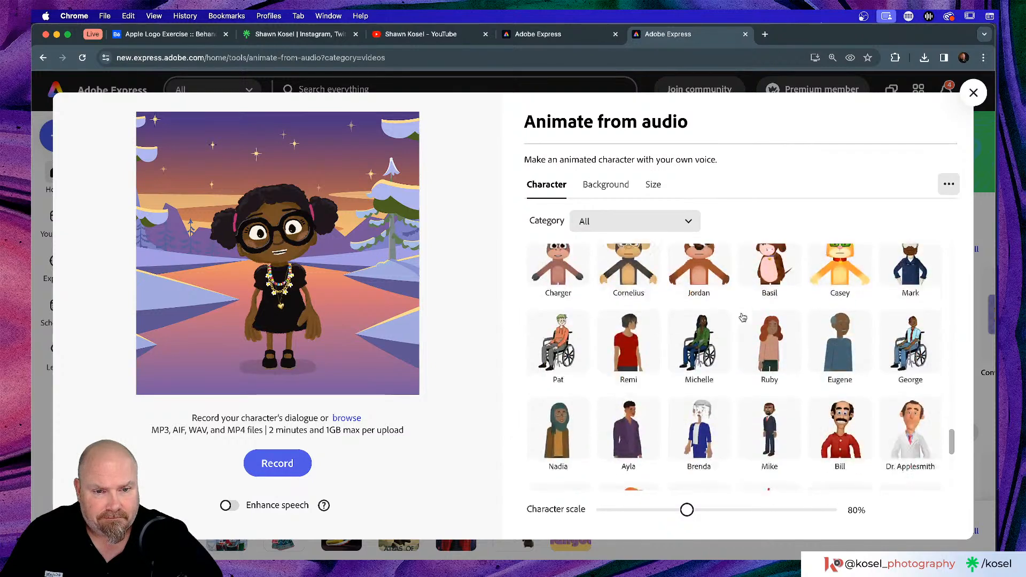
scroll(743, 318, down, 5)
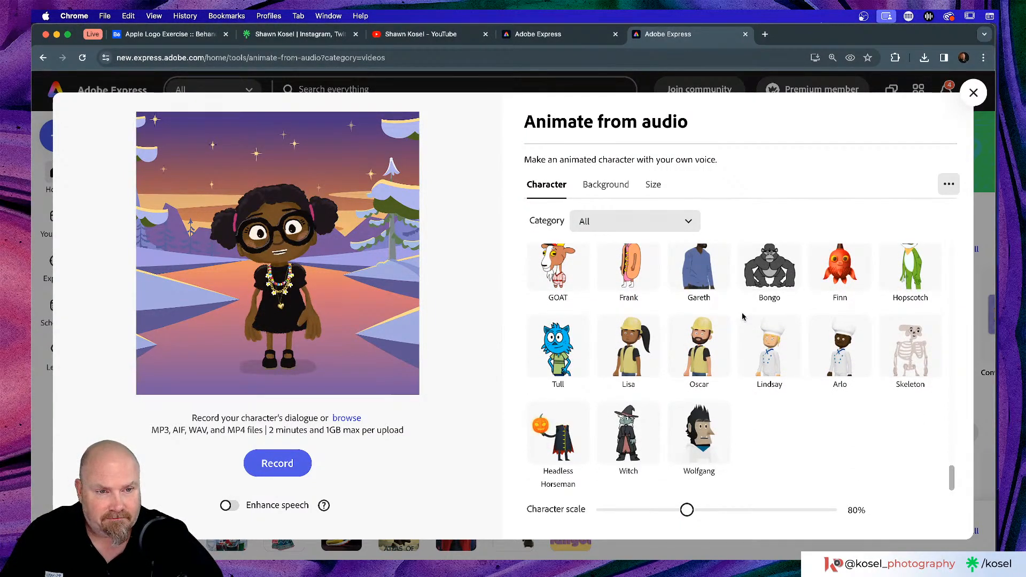
- Set the animated character to Aaron, the figure standing on a trampoline
scroll(742, 317, up, 10)
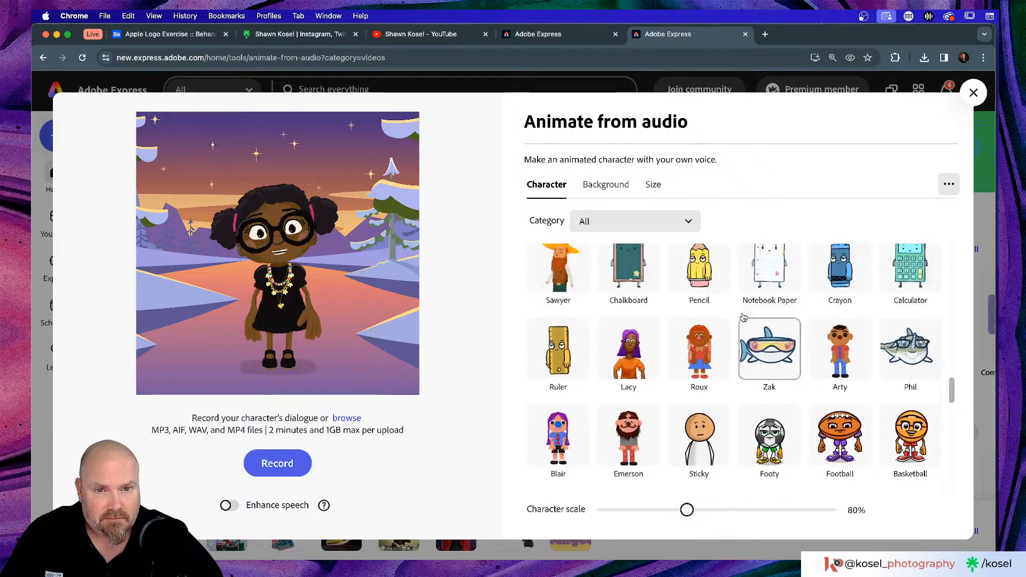
scroll(743, 318, up, 6)
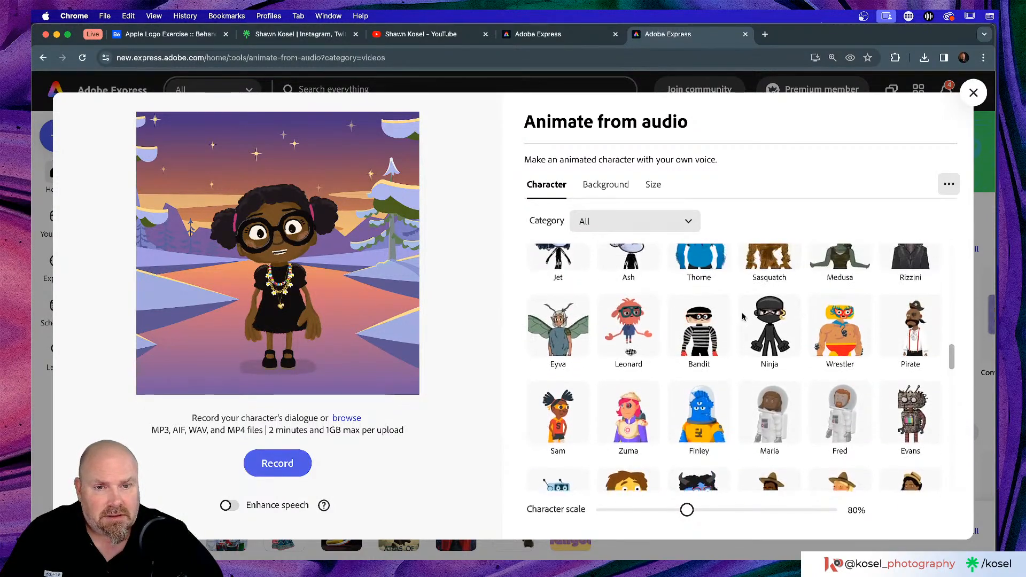
scroll(742, 317, up, 4)
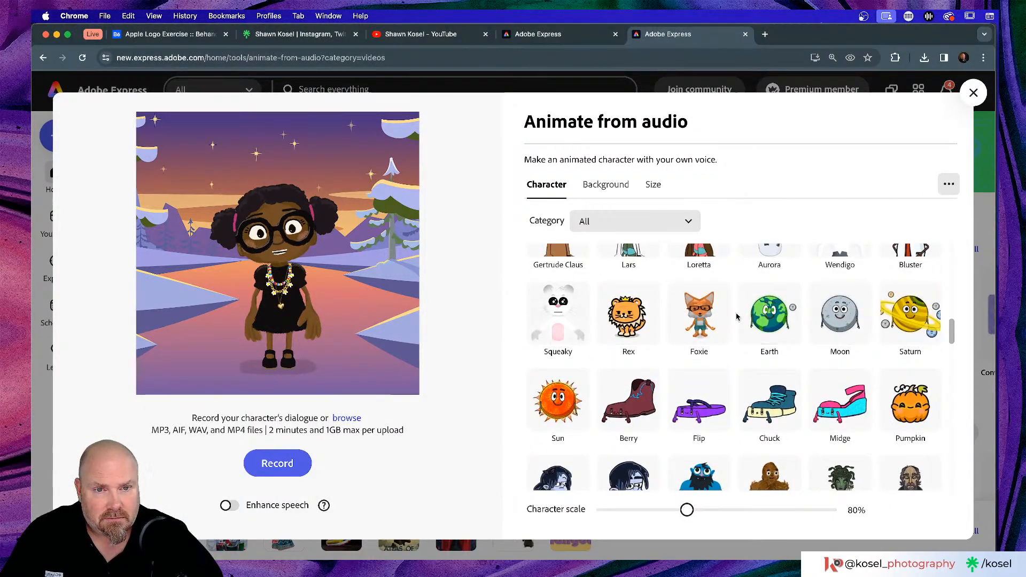
scroll(736, 318, up, 5)
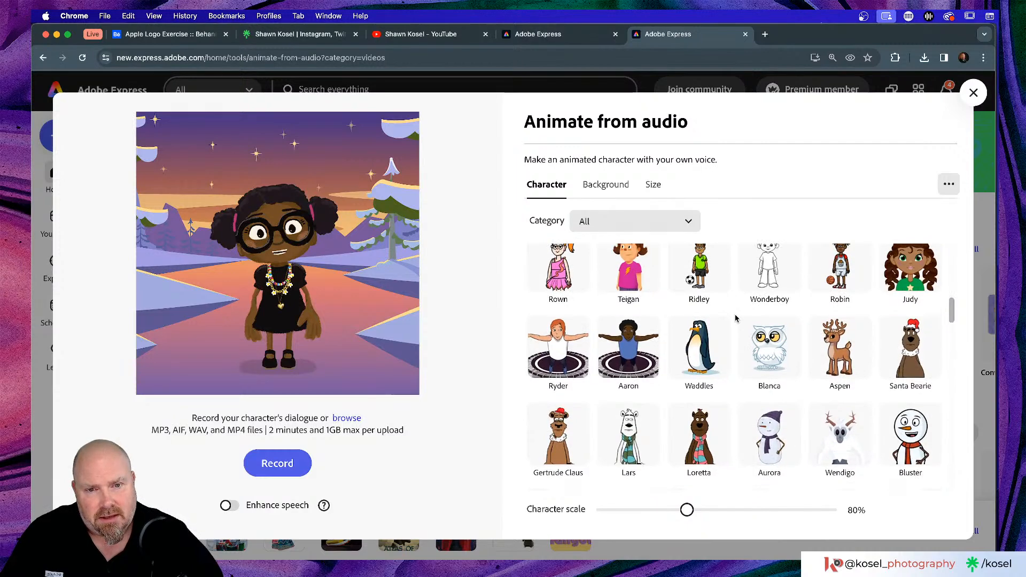
click(640, 351)
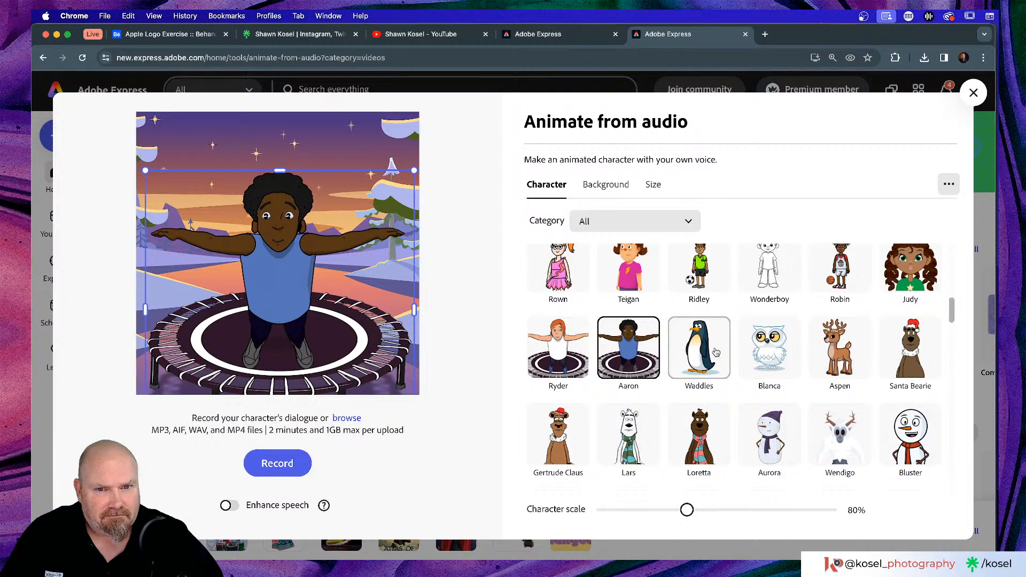
- Replace the animated character with Carrot from the character library, after trying Chicky
scroll(716, 351, up, 3)
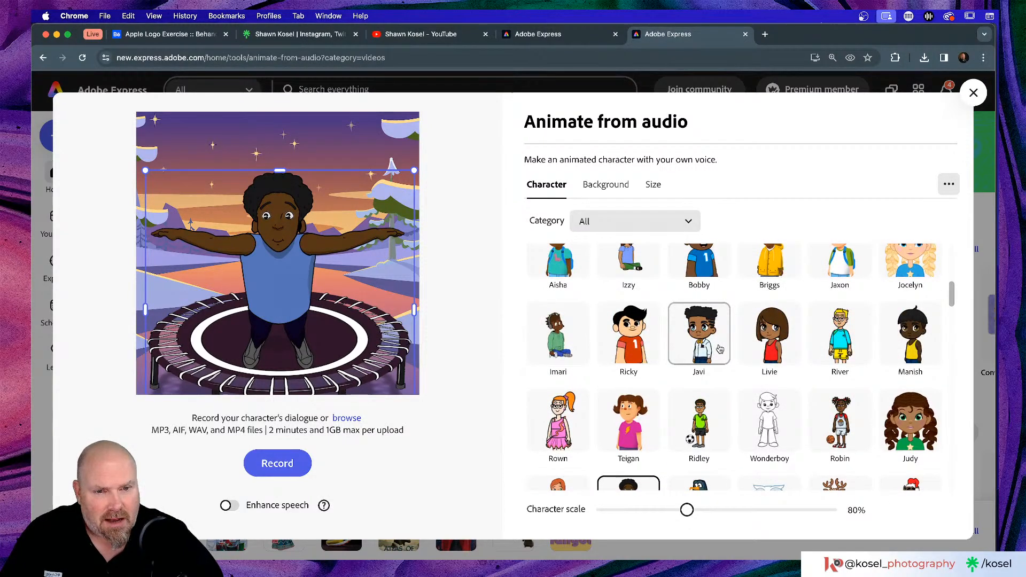
scroll(719, 348, up, 1)
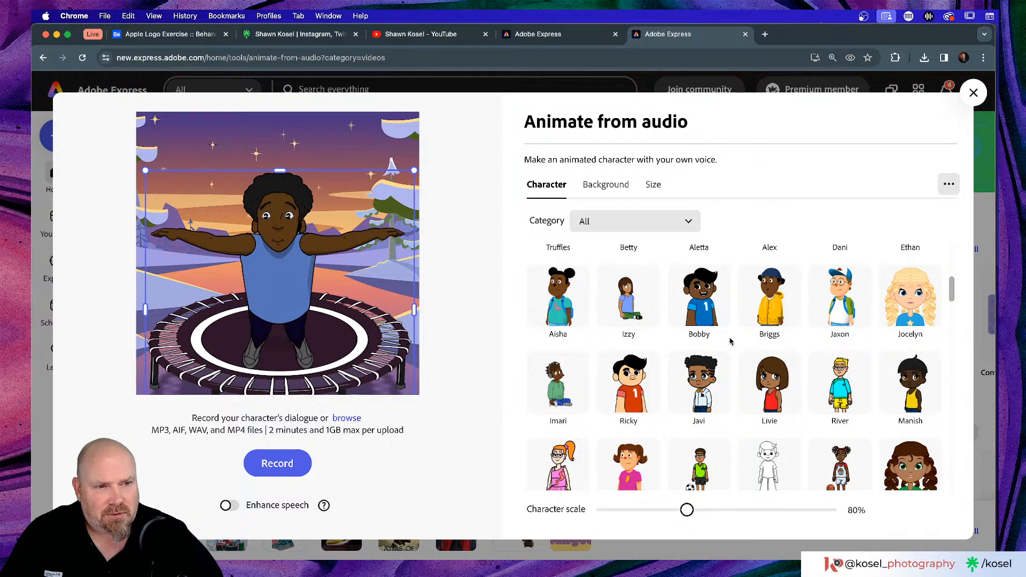
scroll(730, 341, up, 3)
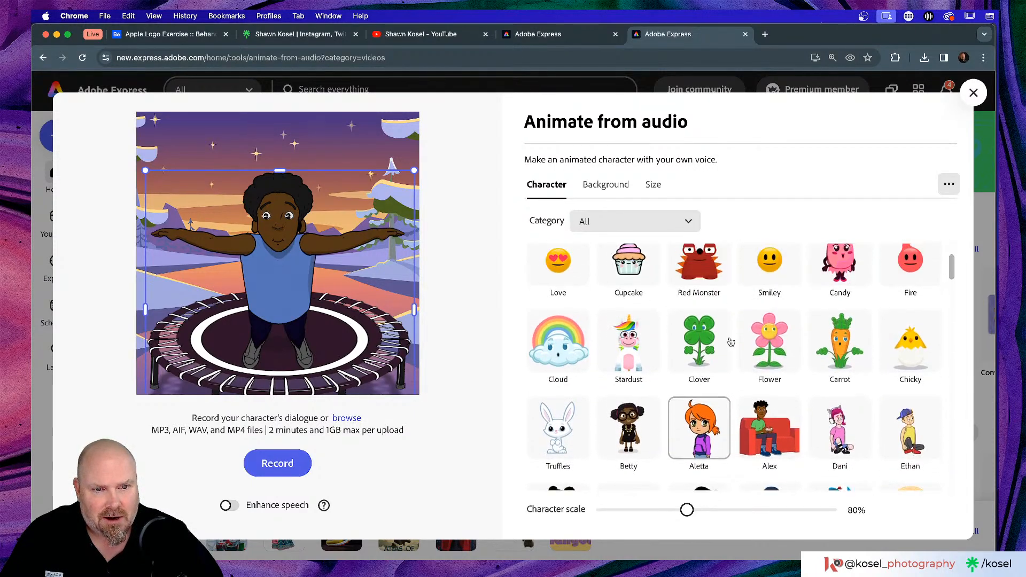
scroll(730, 342, up, 1)
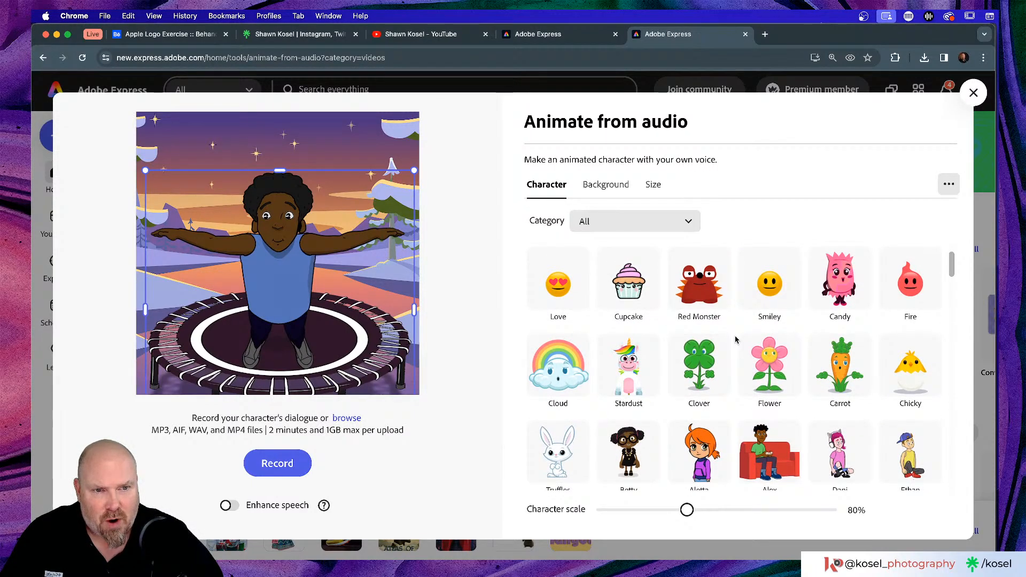
scroll(735, 339, up, 2)
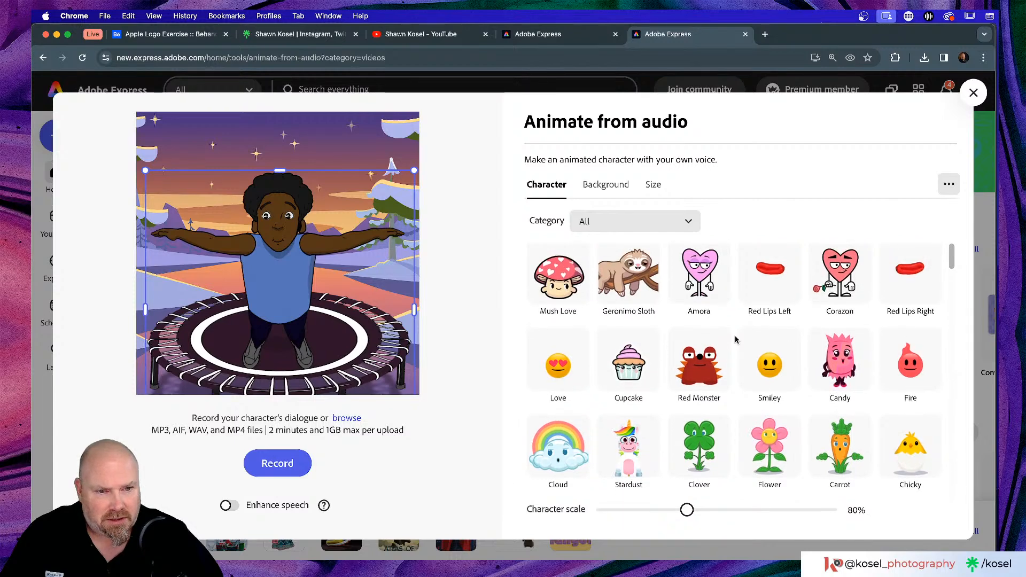
scroll(735, 339, down, 3)
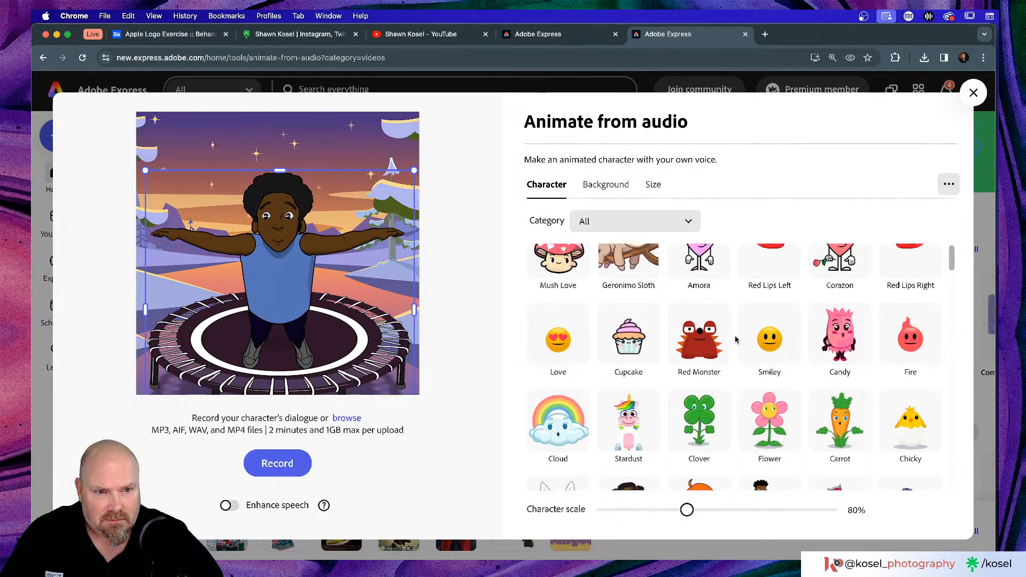
click(891, 332)
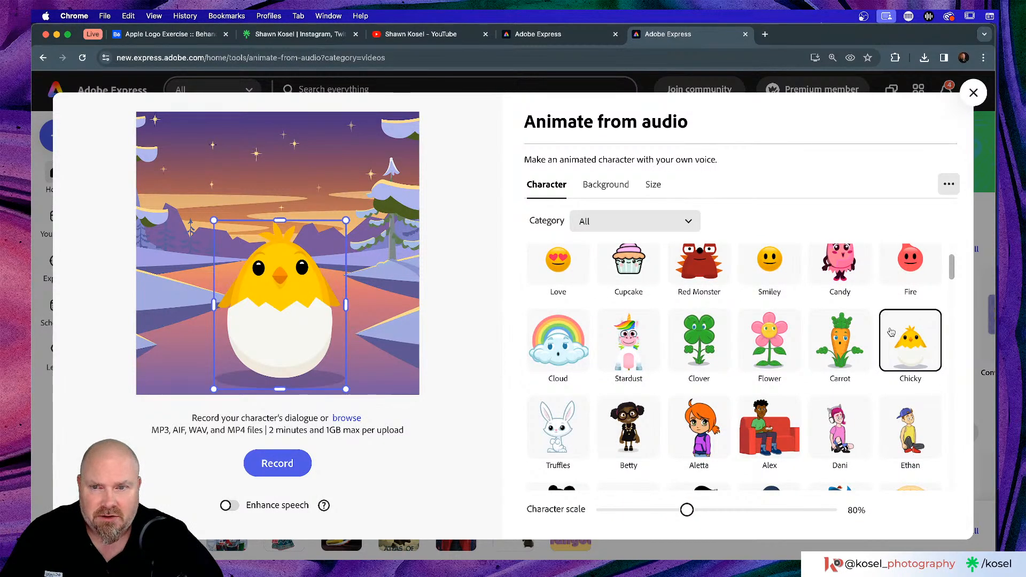
click(849, 342)
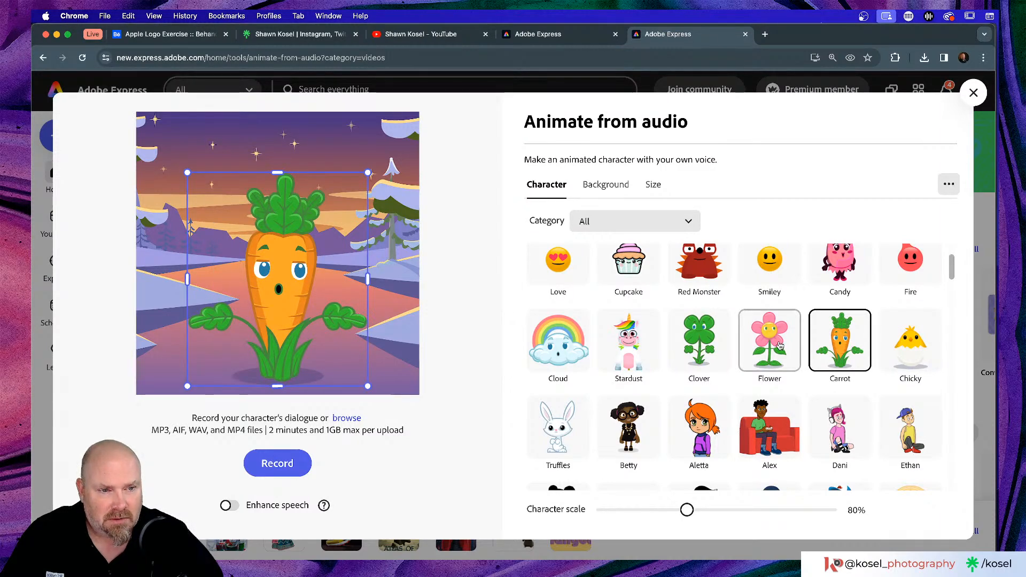
- Try the Bookshelf and Summer Season backgrounds behind the carrot character
click(605, 185)
scroll(798, 246, down, 3)
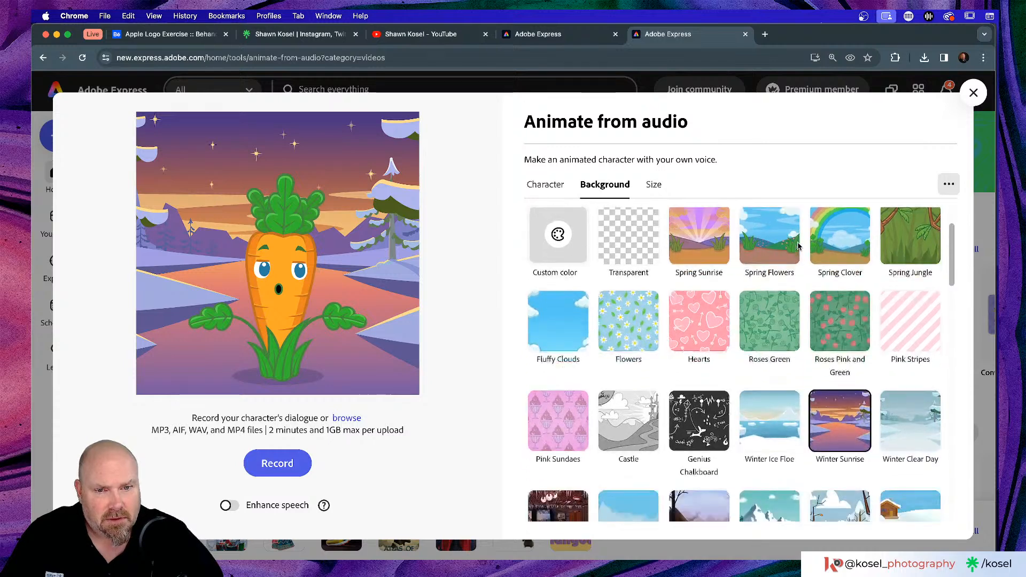
scroll(798, 246, down, 4)
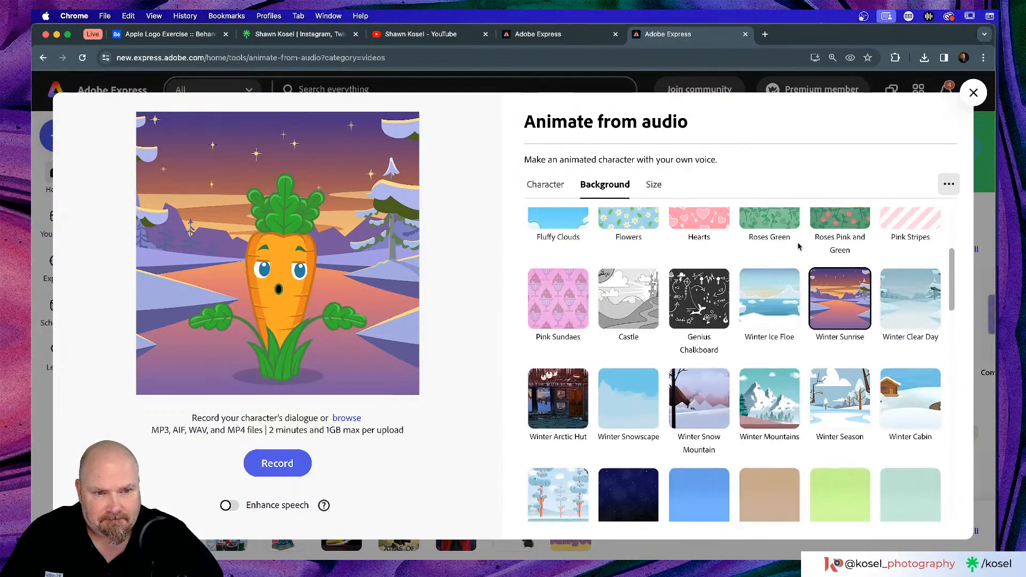
scroll(699, 267, down, 9)
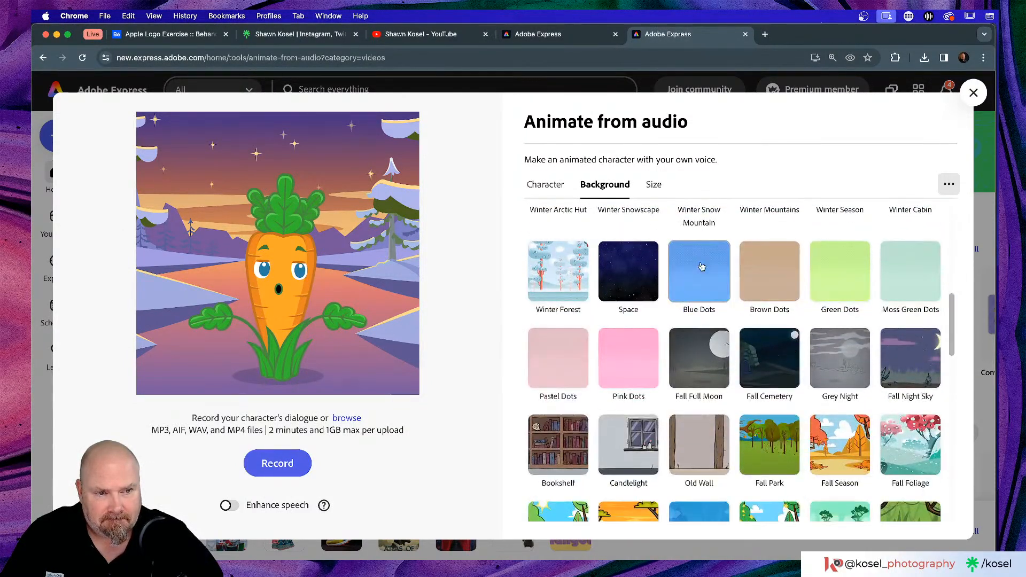
scroll(701, 267, down, 1)
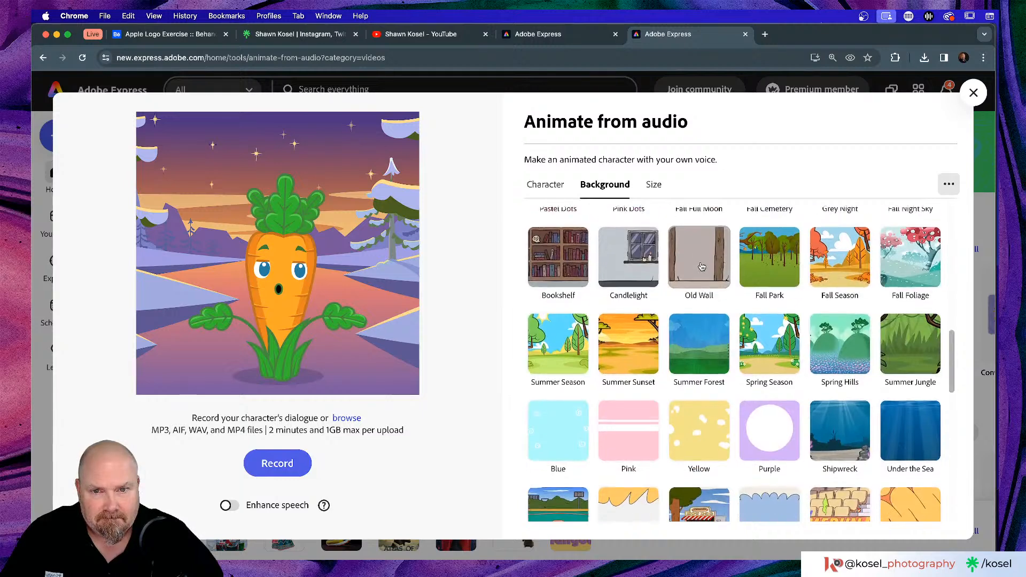
click(572, 257)
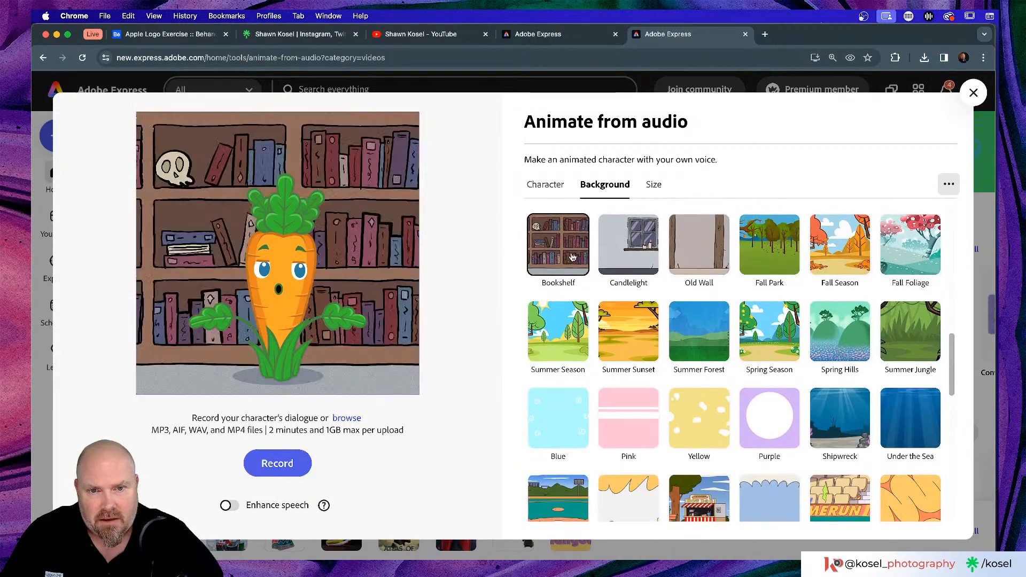
click(614, 324)
click(584, 328)
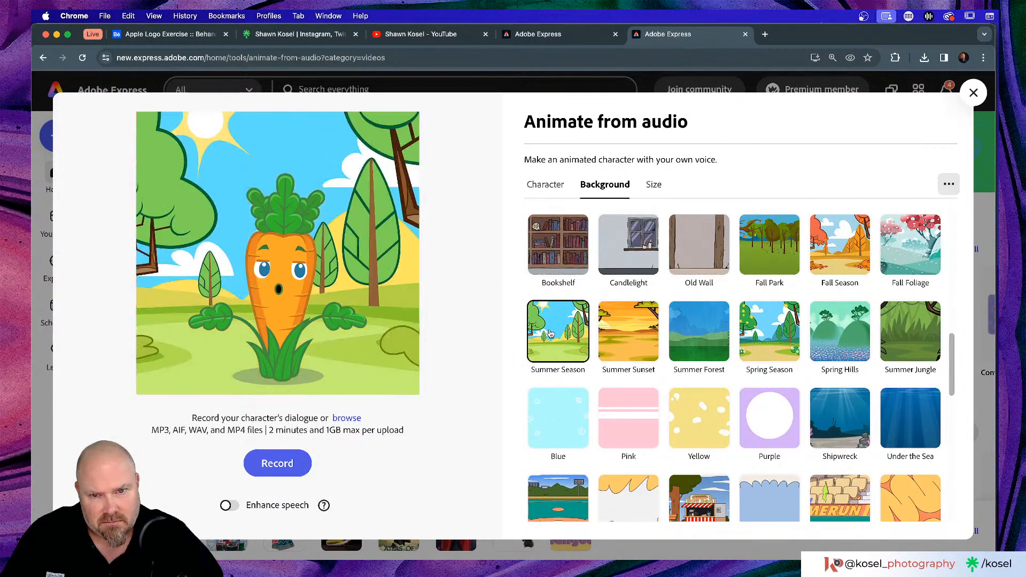
- Set the carrot's background to 2024 Goals, after trying the Canyon scene
scroll(711, 316, down, 5)
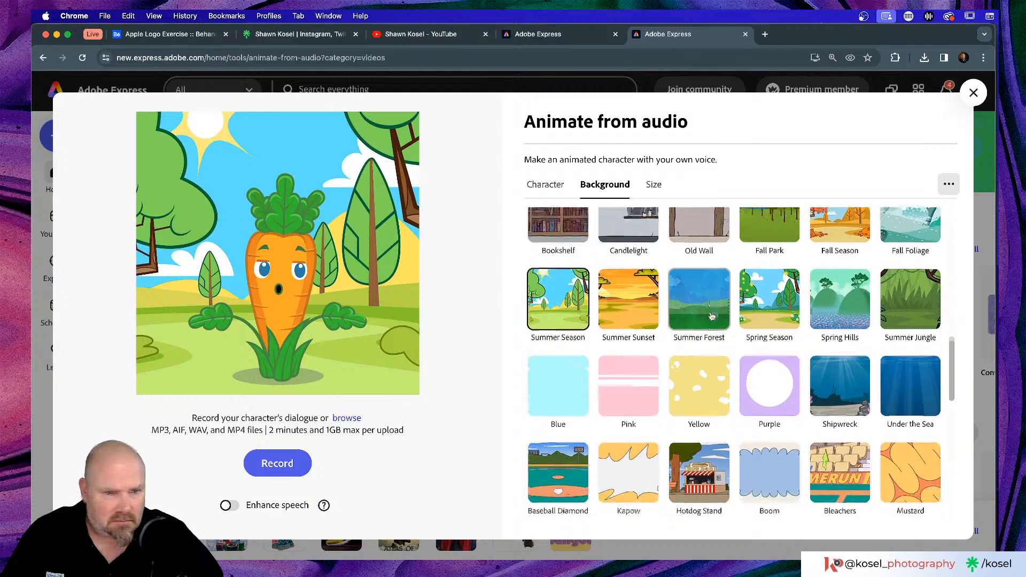
scroll(711, 316, down, 3)
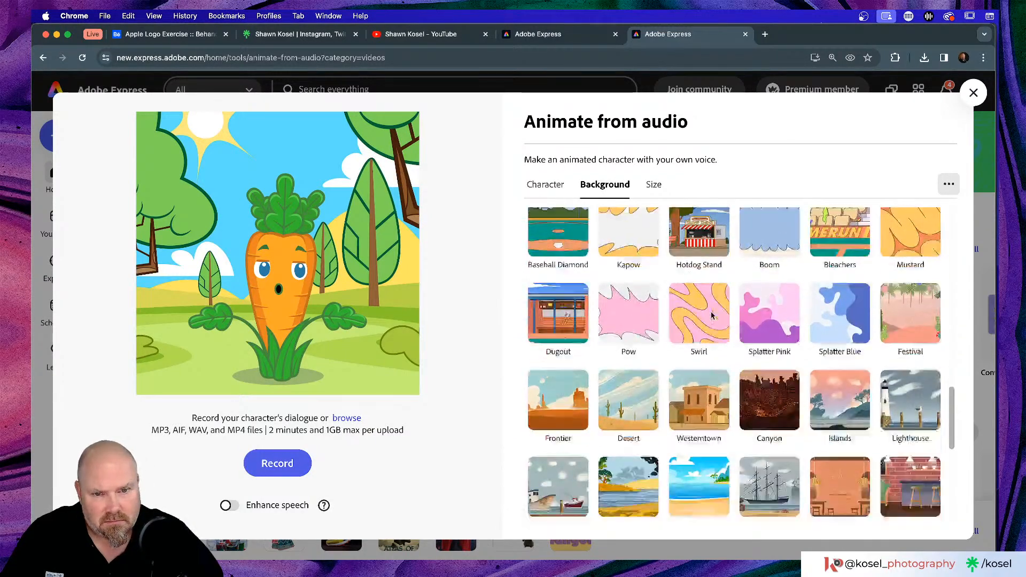
scroll(711, 316, up, 2)
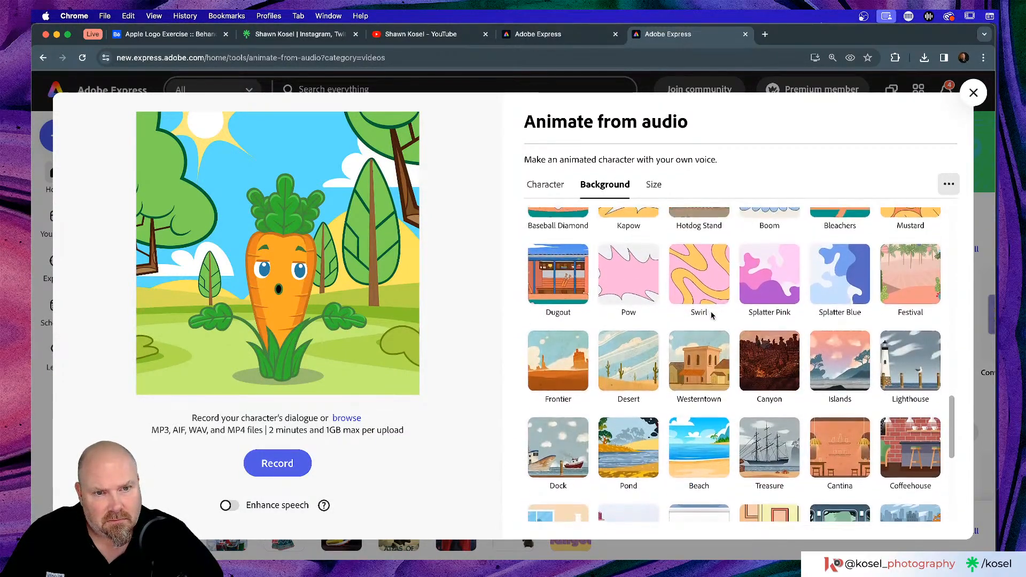
scroll(711, 316, down, 2)
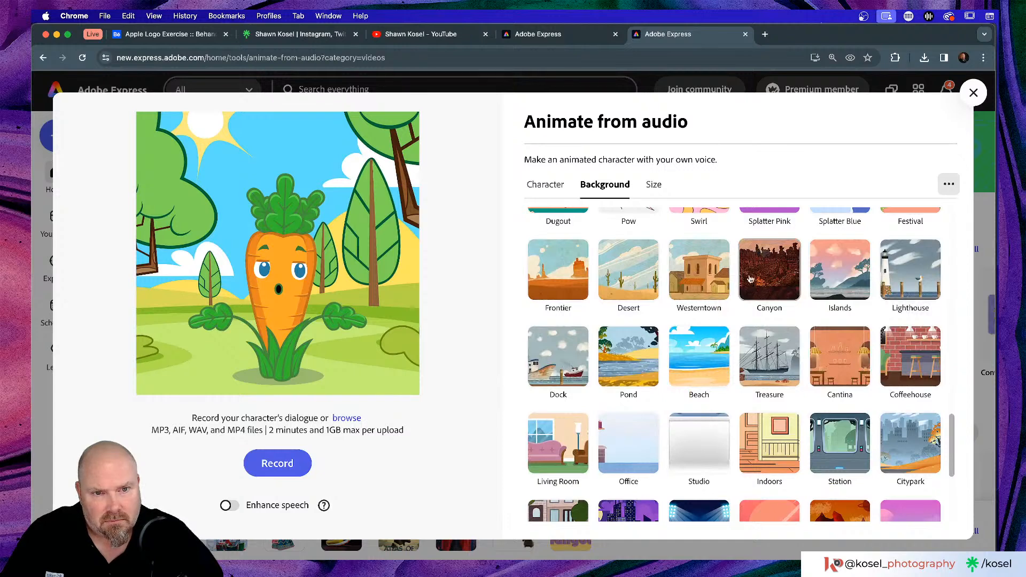
click(747, 289)
scroll(747, 288, down, 4)
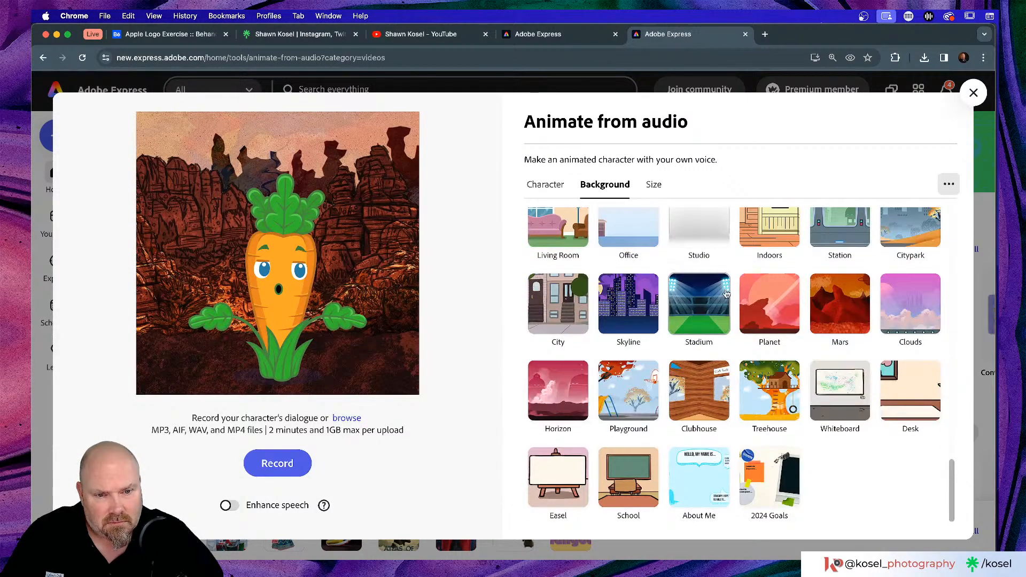
click(780, 470)
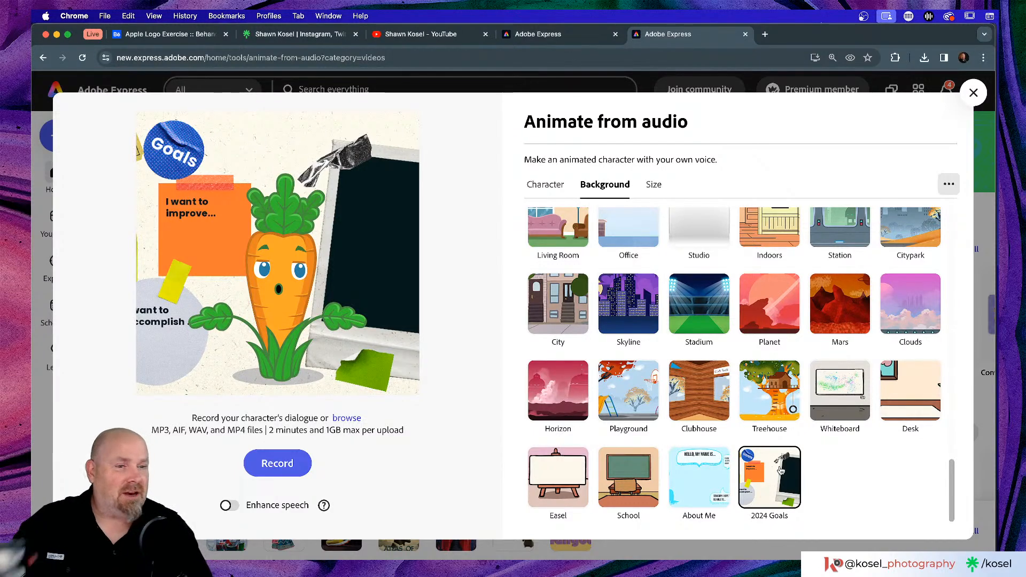
- Try the Instagram Landscape, Square and Portrait sizes, and shift the carrot slightly left in the portrait frame
click(655, 185)
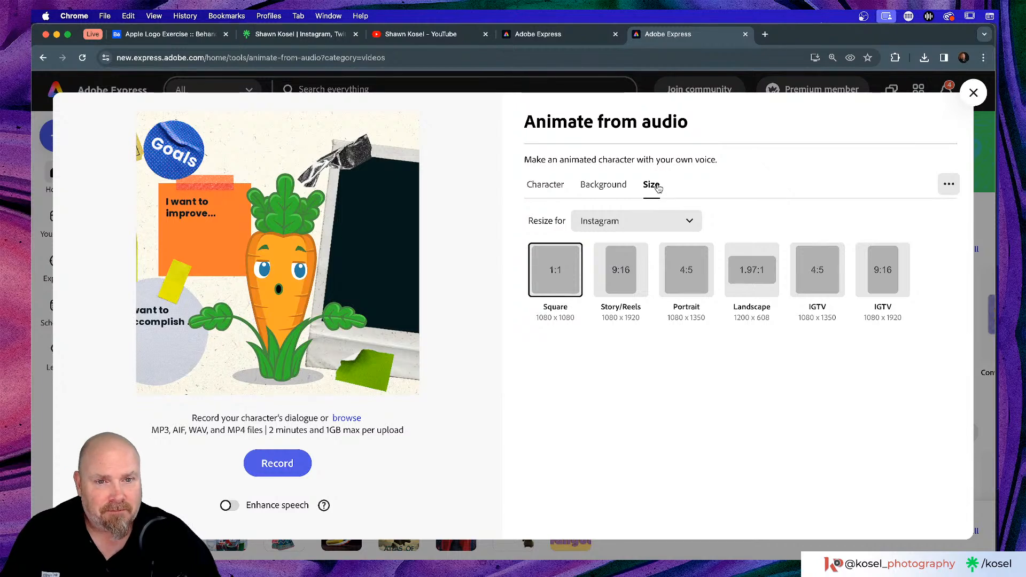
click(750, 268)
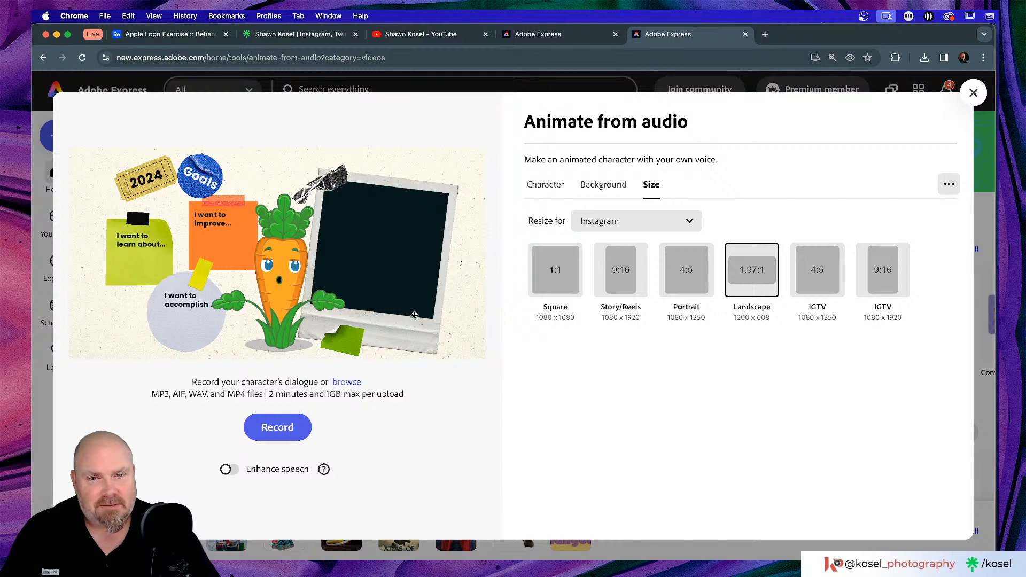
click(571, 274)
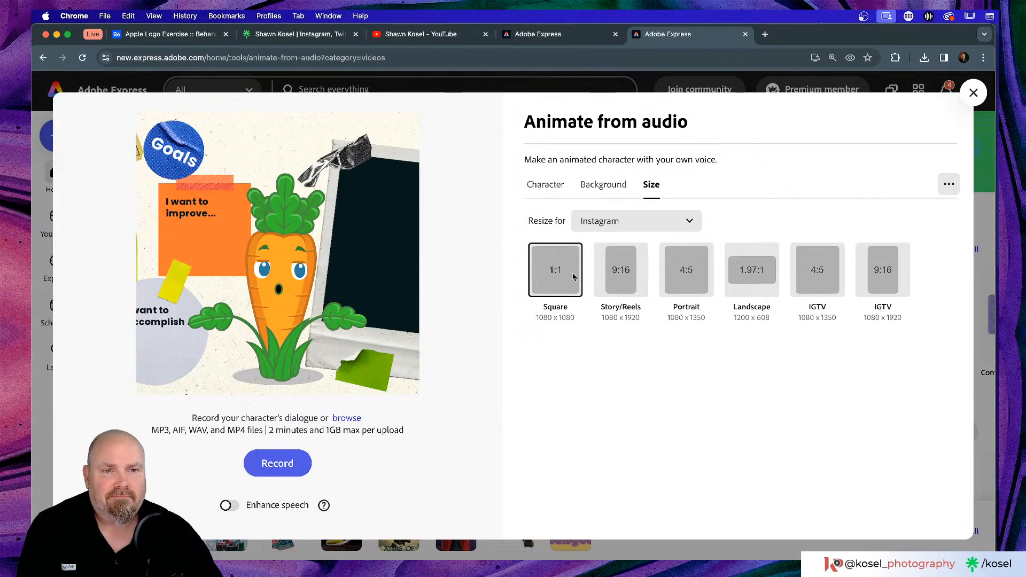
click(684, 269)
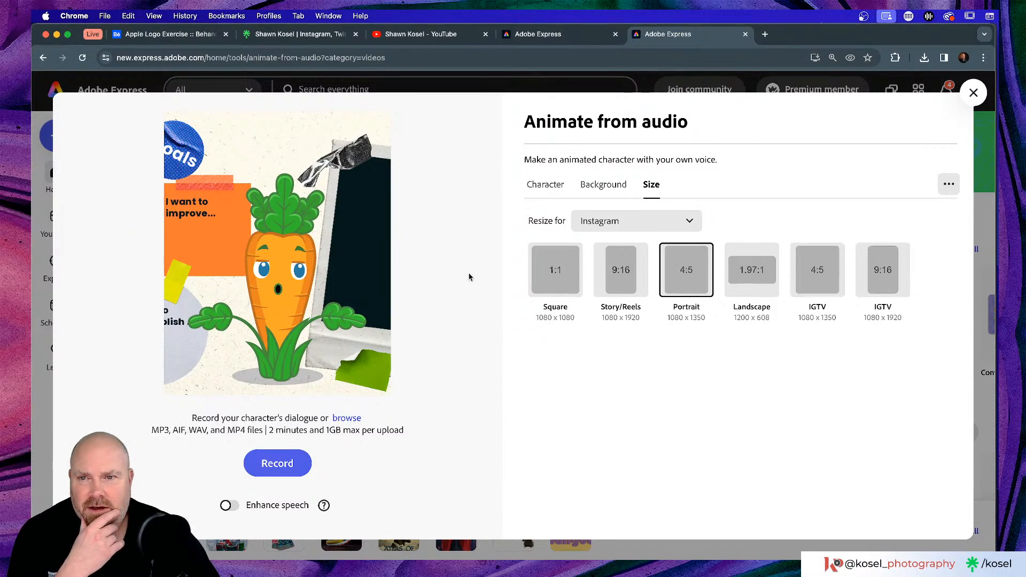
mouse_move(363, 264)
mouse_down()
mouse_move(382, 263)
mouse_move(346, 264)
mouse_up()
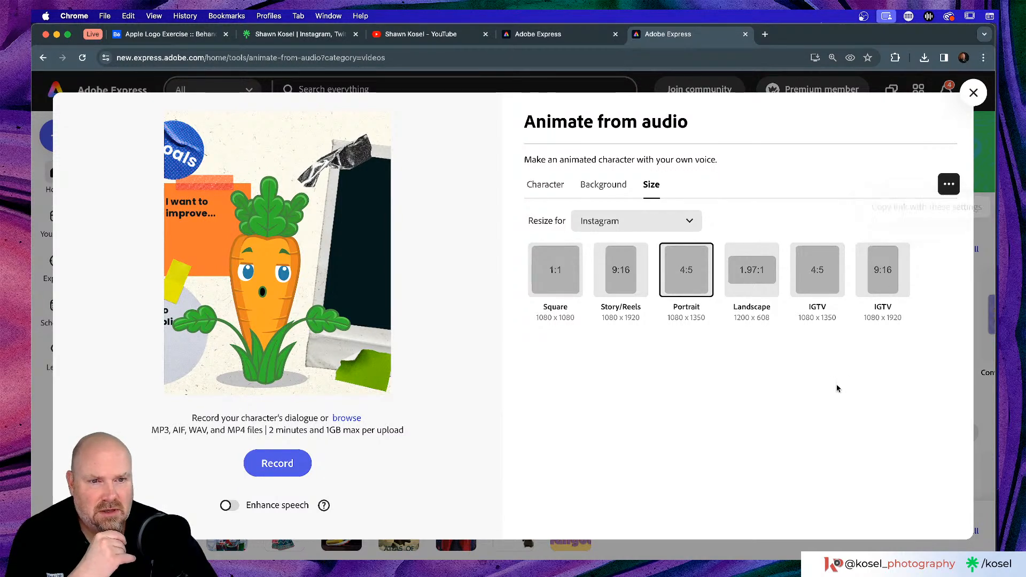
- Set the Instagram size to Landscape (1200 x 608) and move the carrot right, between the orange note and the photo frame
click(818, 274)
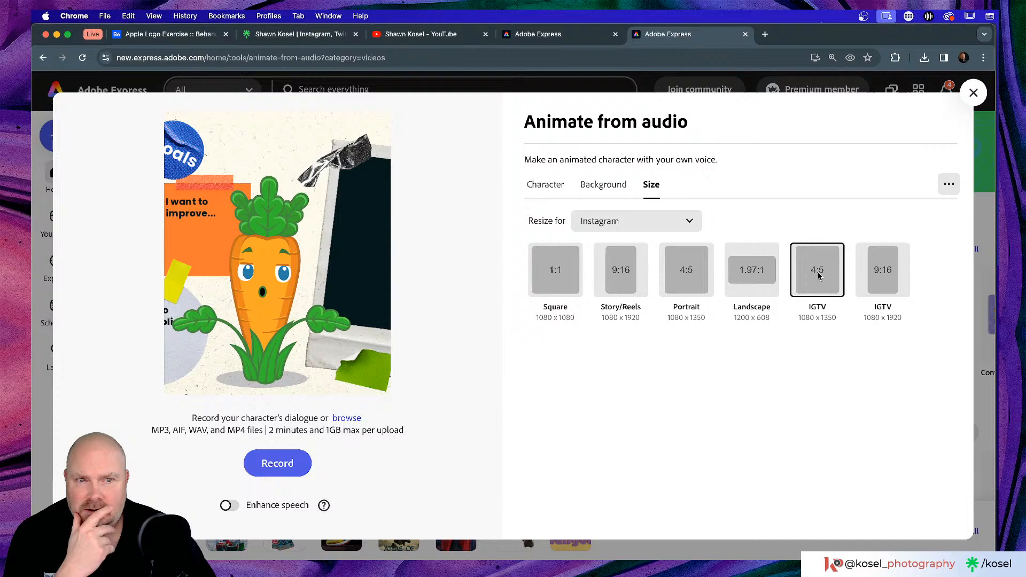
click(867, 264)
click(700, 286)
click(752, 274)
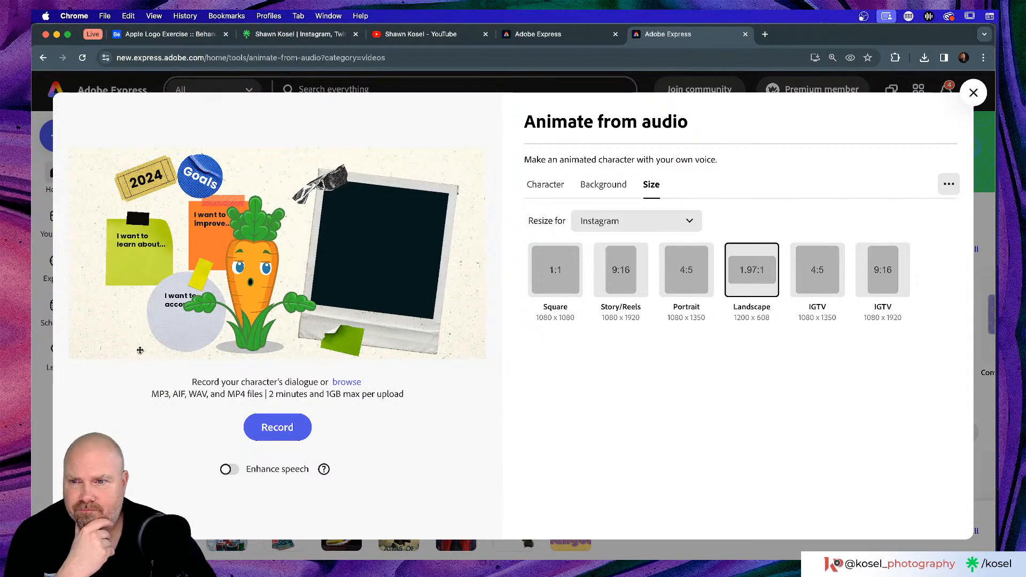
drag(257, 327, 295, 326)
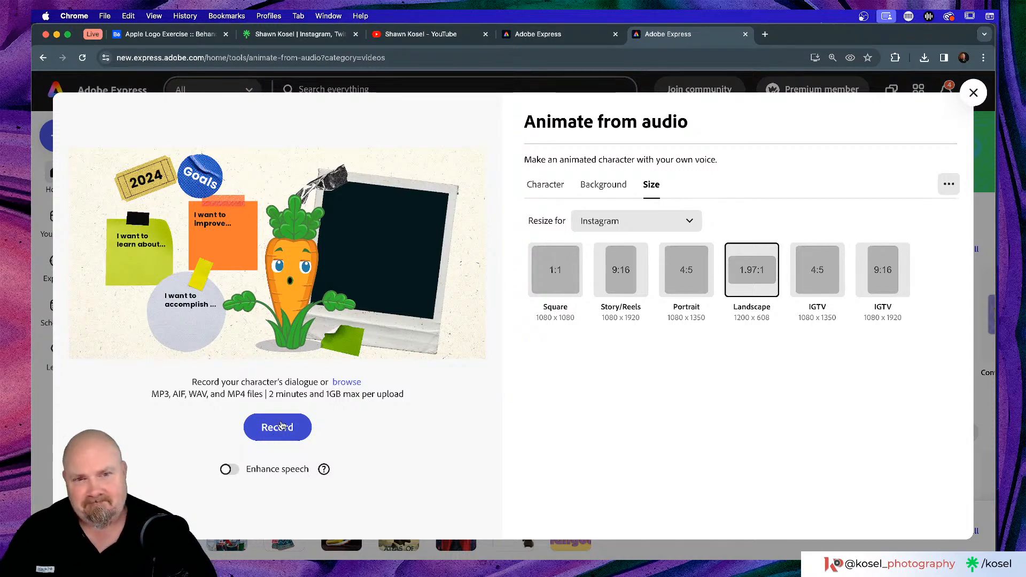
- Record about 19 seconds of dialogue for the carrot, download the animation as an MP4 and leave the tool
click(264, 428)
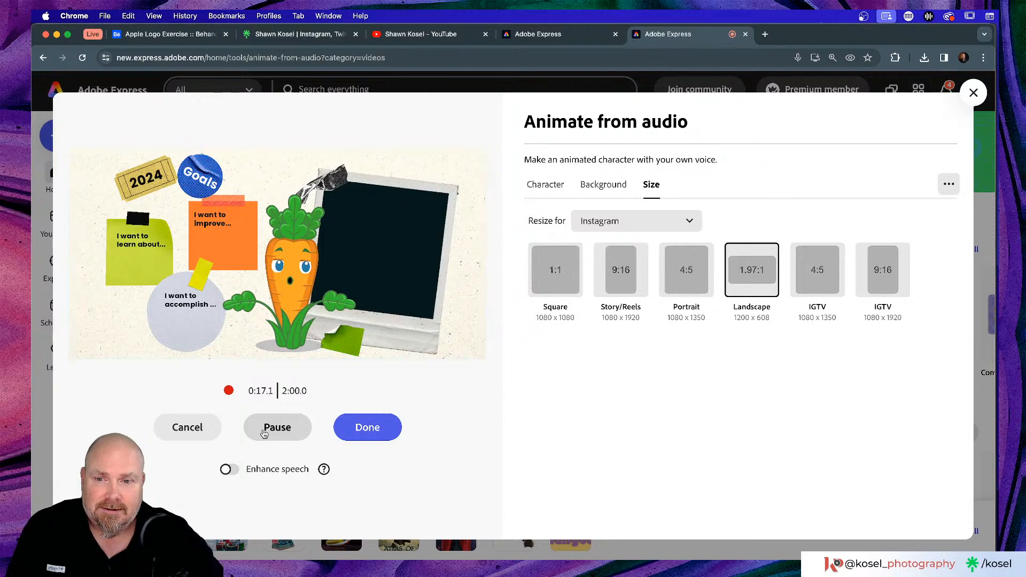
click(378, 434)
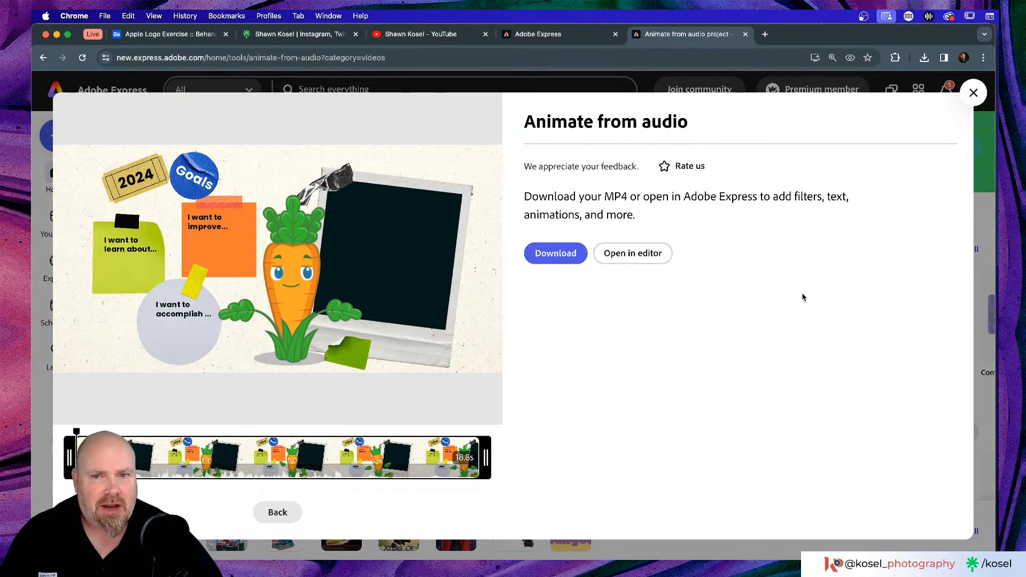
click(557, 257)
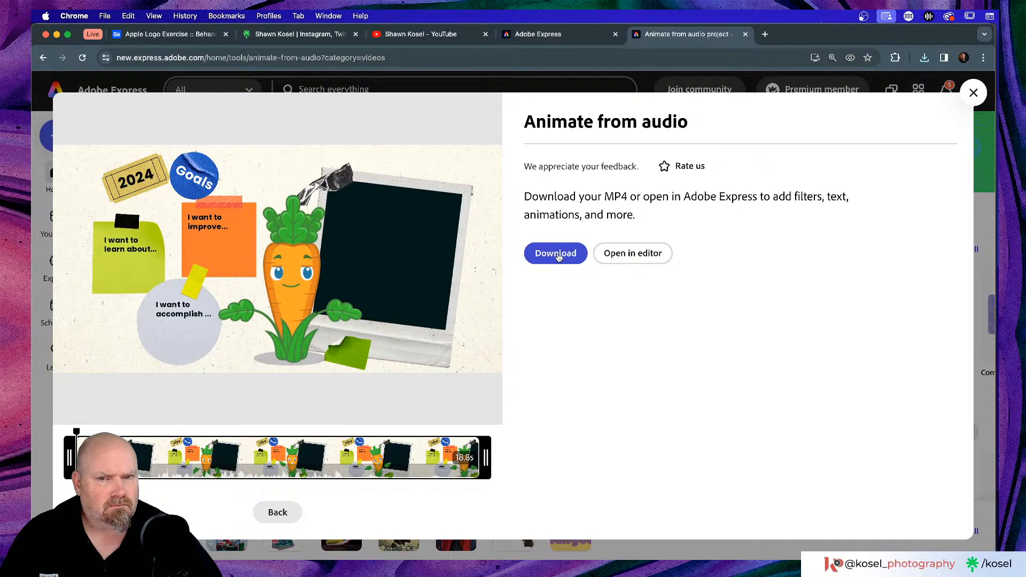
click(974, 94)
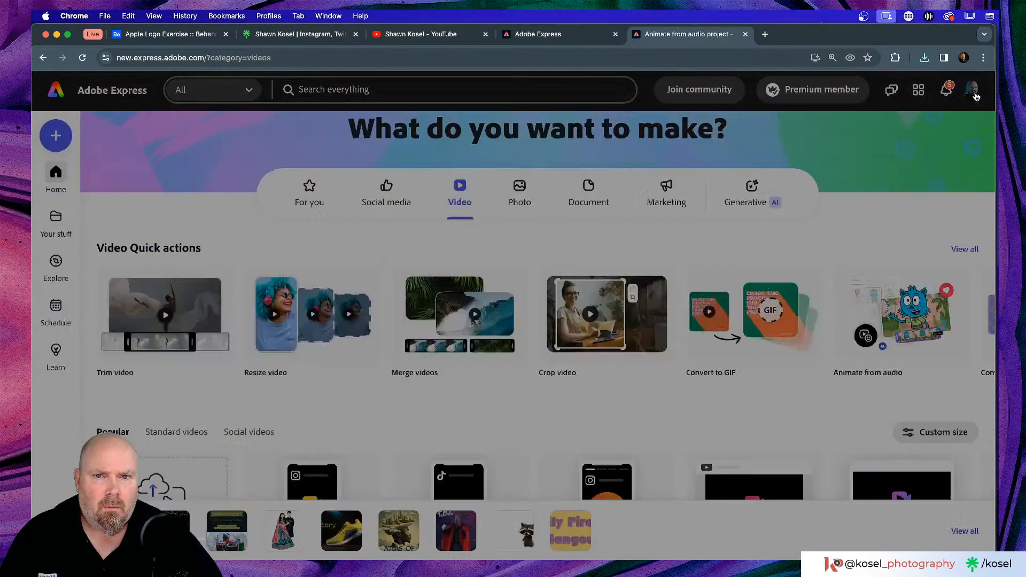
- Open the Caption video quick action and add the downloaded carrot animation, keeping English (US) as the spoken language
scroll(499, 411, down, 5)
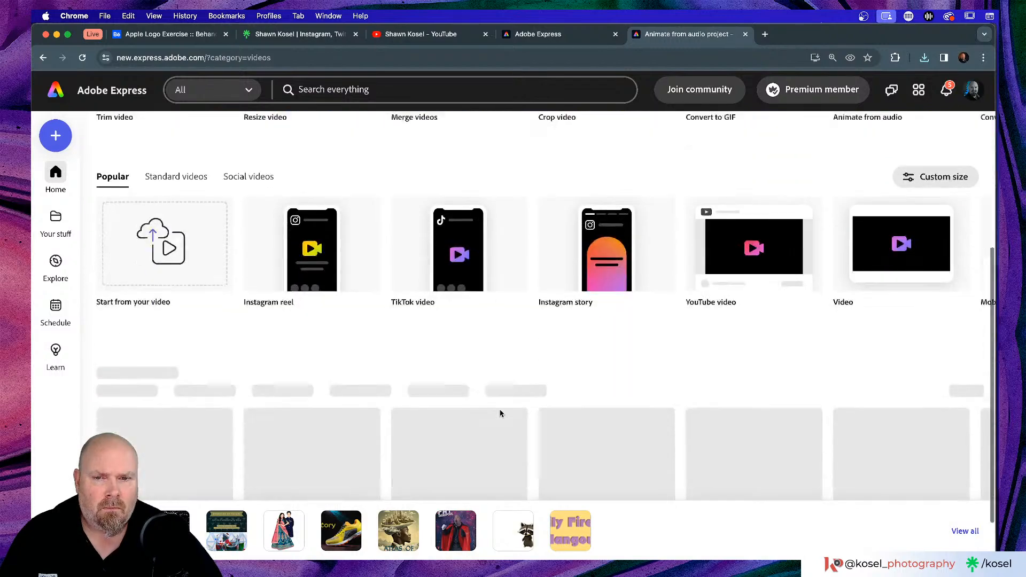
scroll(500, 413, up, 6)
scroll(500, 413, down, 2)
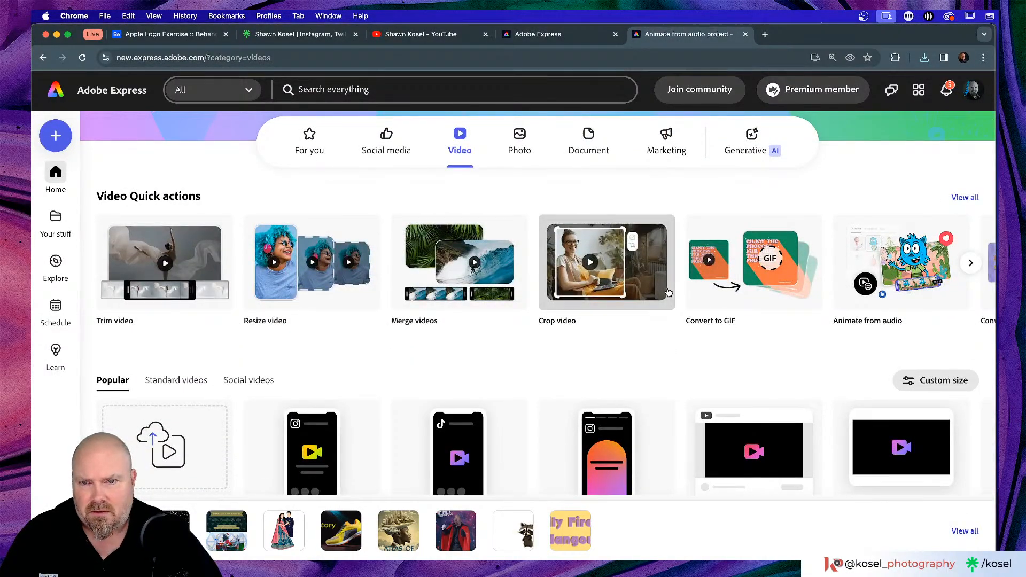
scroll(668, 292, right, 5)
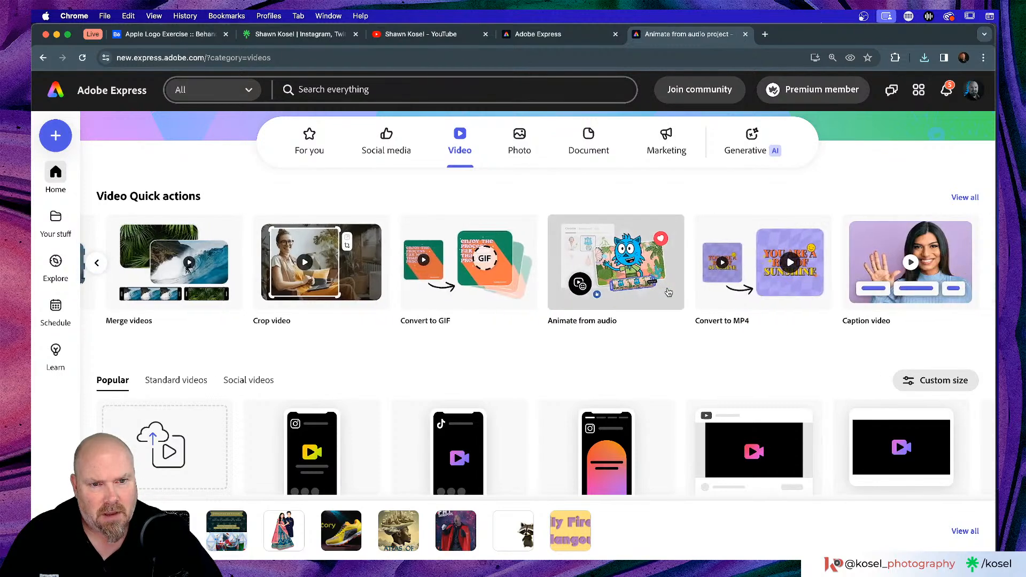
click(880, 262)
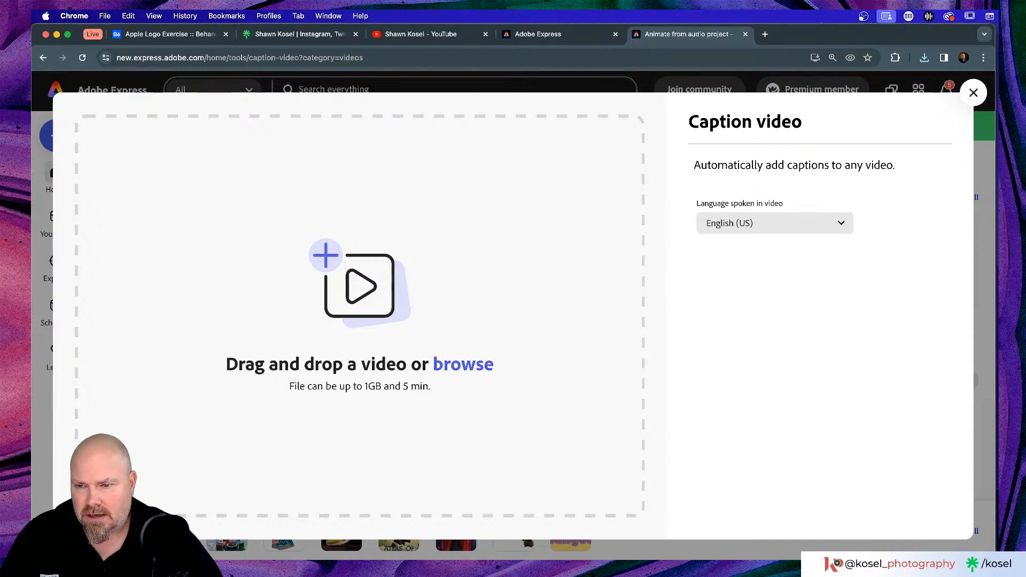
key(super+Tab)
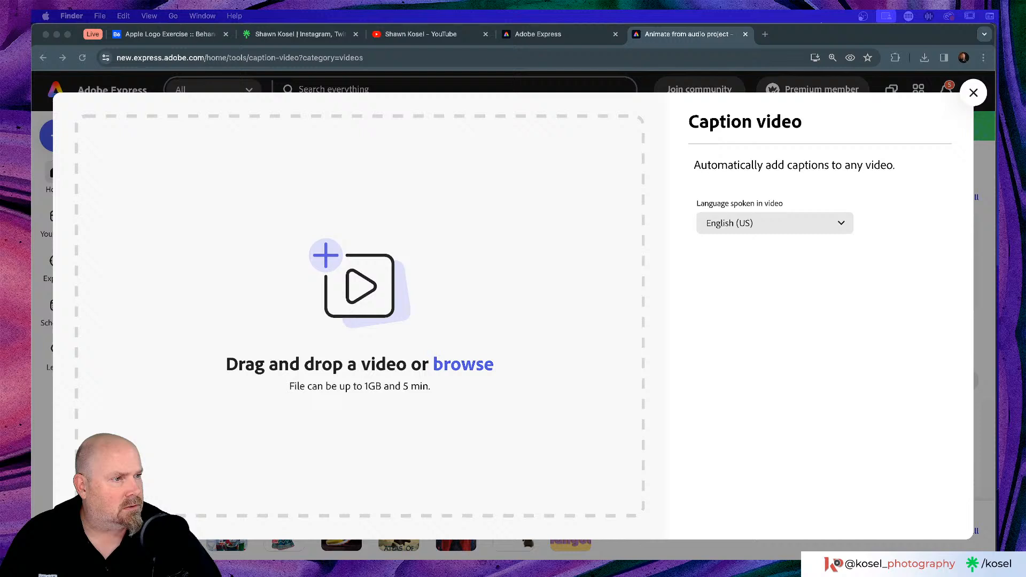
drag(624, 358, 463, 278)
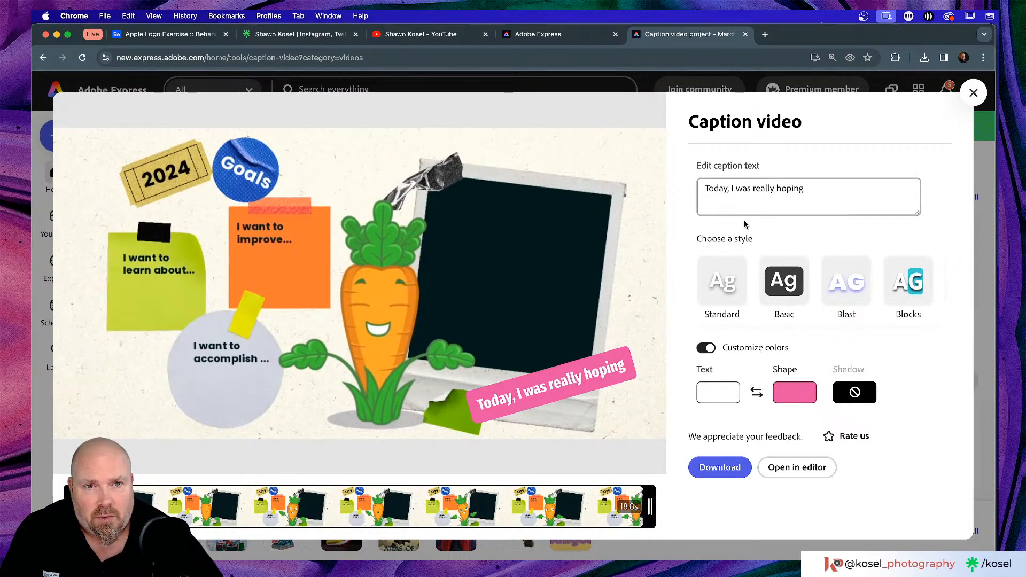
- Preview the captioned video and edit the triangles caption to read "I want to learn about in 2024 ...triangles."
mouse_move(452, 284)
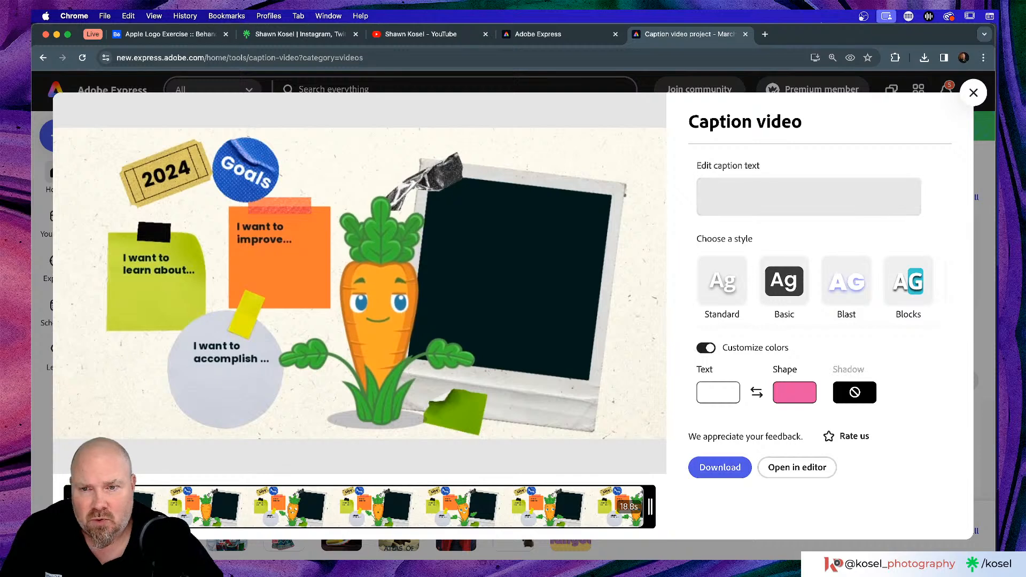
drag(200, 477, 438, 480)
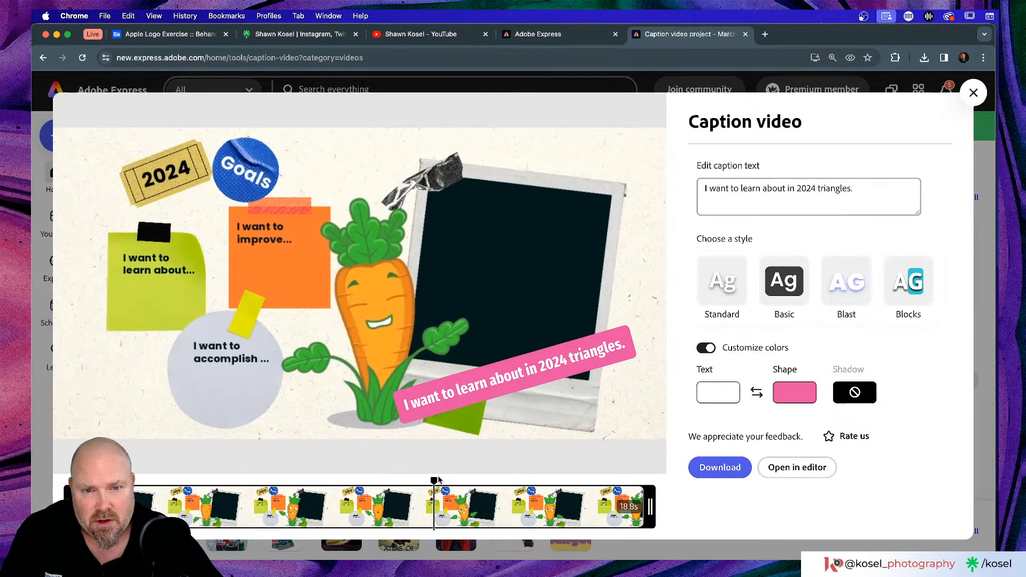
click(819, 188)
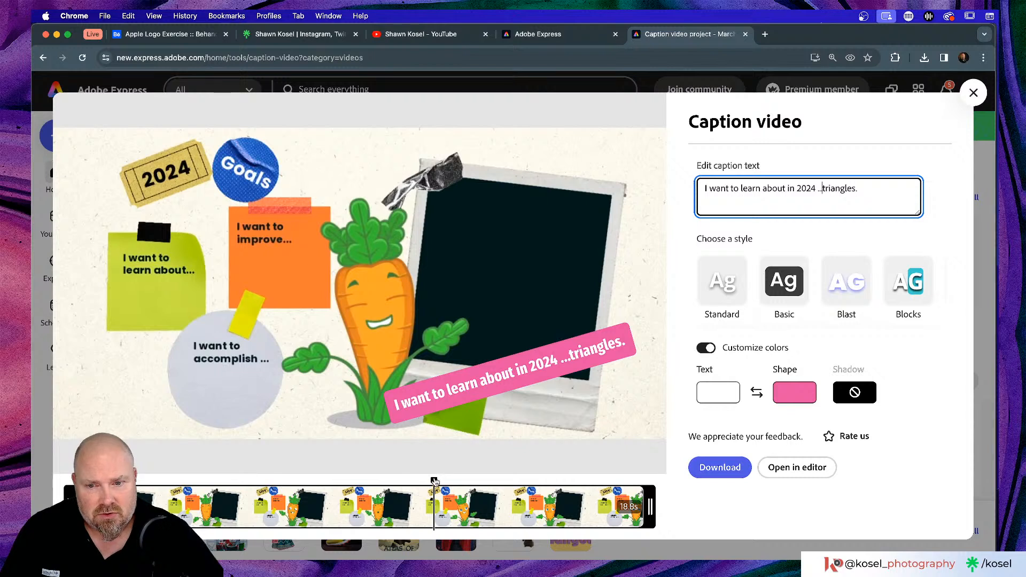
- Replace the "Oh." caption near the end of the video with "ughhh."
drag(434, 481, 579, 479)
click(717, 189)
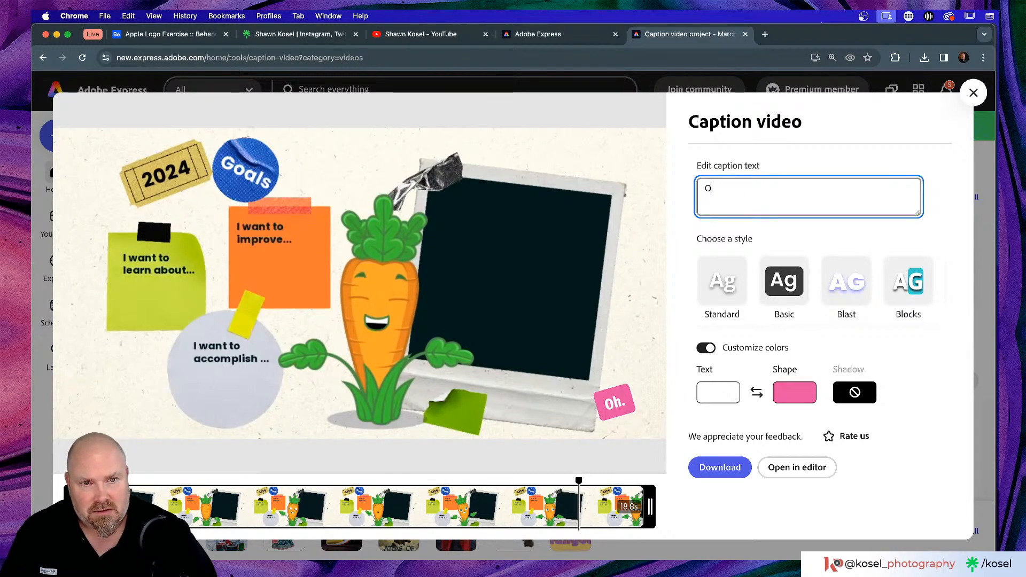
key(BackSpace)
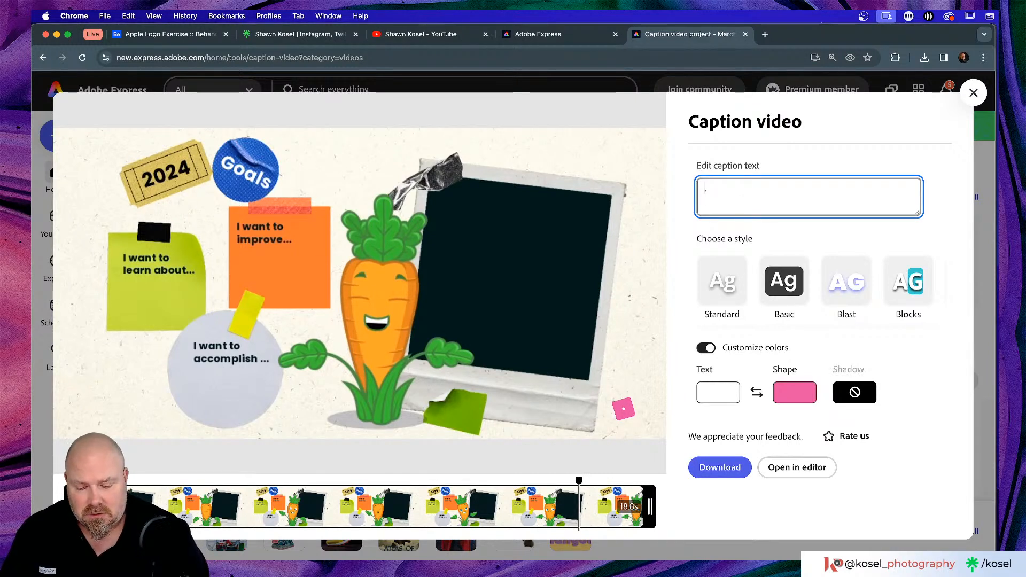
text(uuggg.)
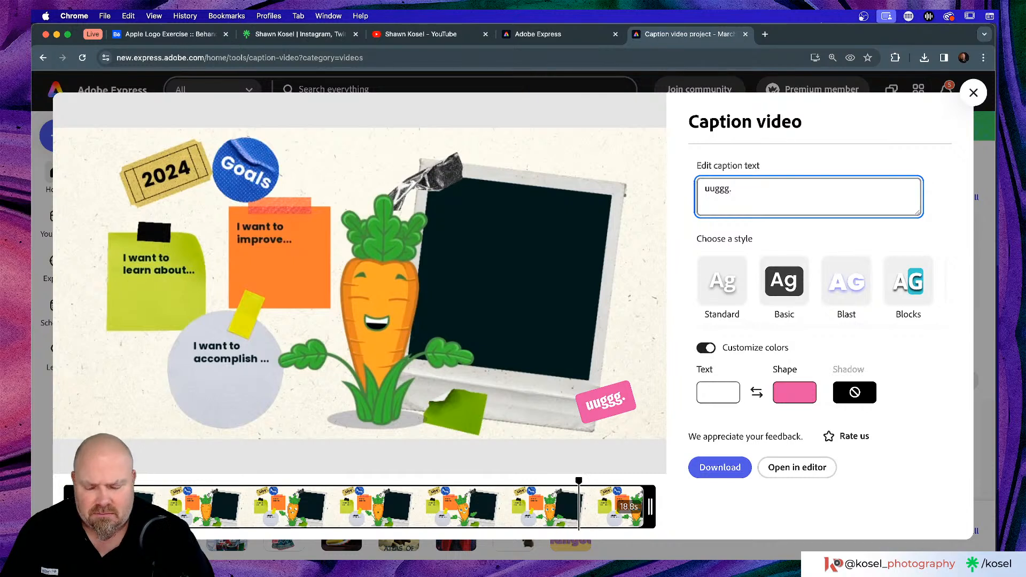
text(hhh)
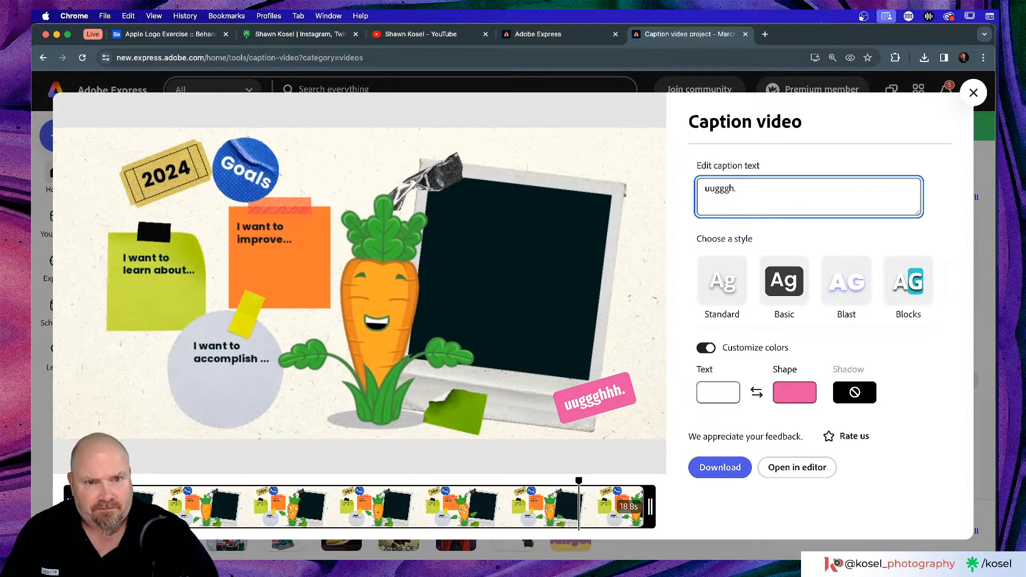
key(BackSpace)
key(BackSpace)
key(BackSpace)
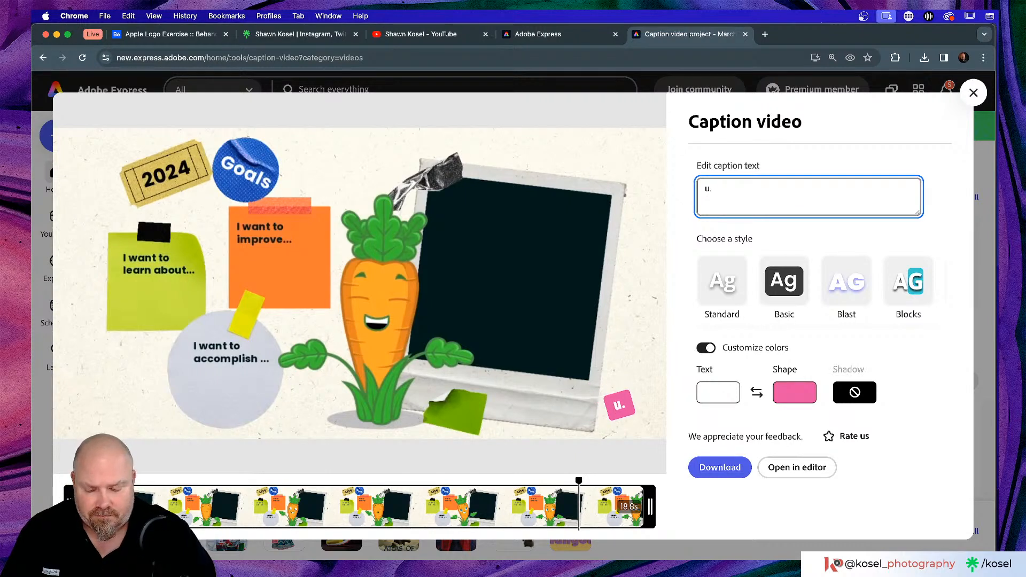
text(ghhh)
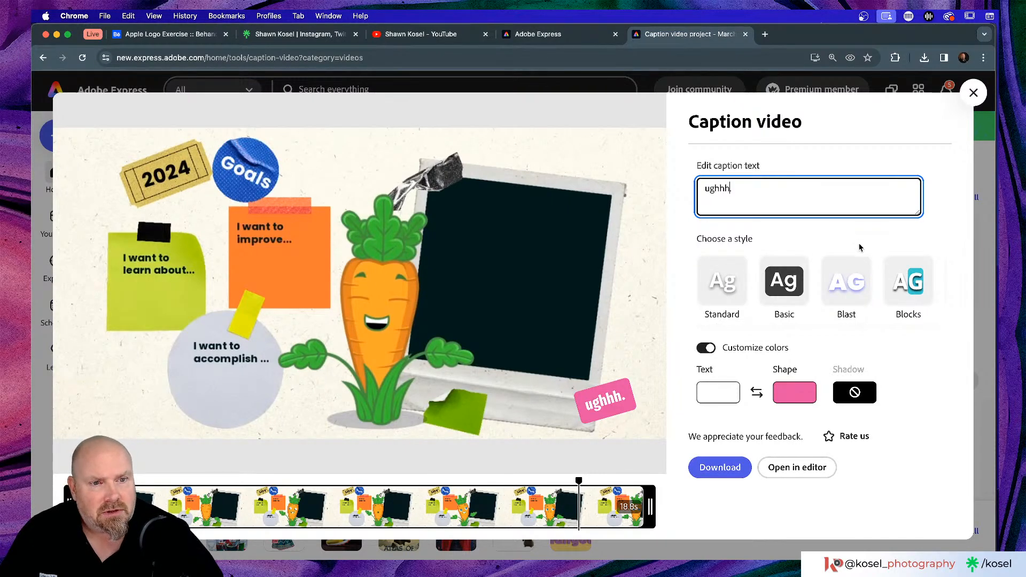
- Try the Basic, Standard, Blast and Blocks caption styles, comparing them on the triangles caption
click(784, 280)
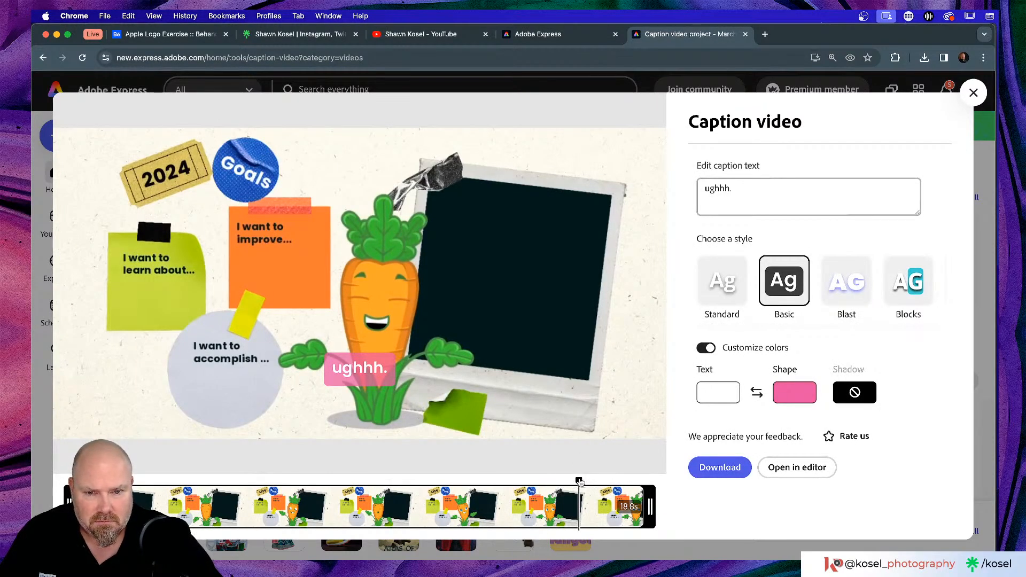
drag(578, 481, 374, 466)
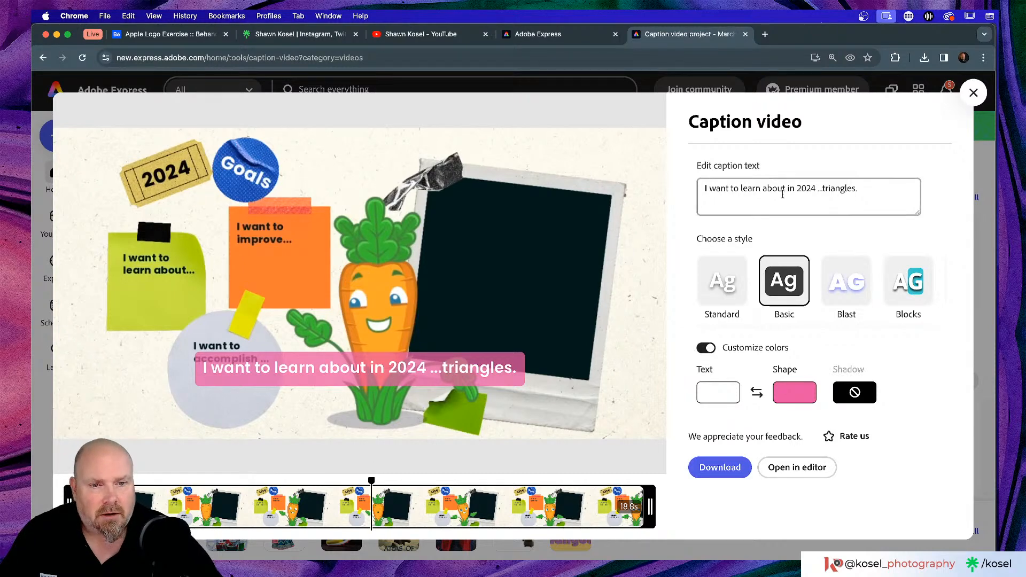
click(725, 281)
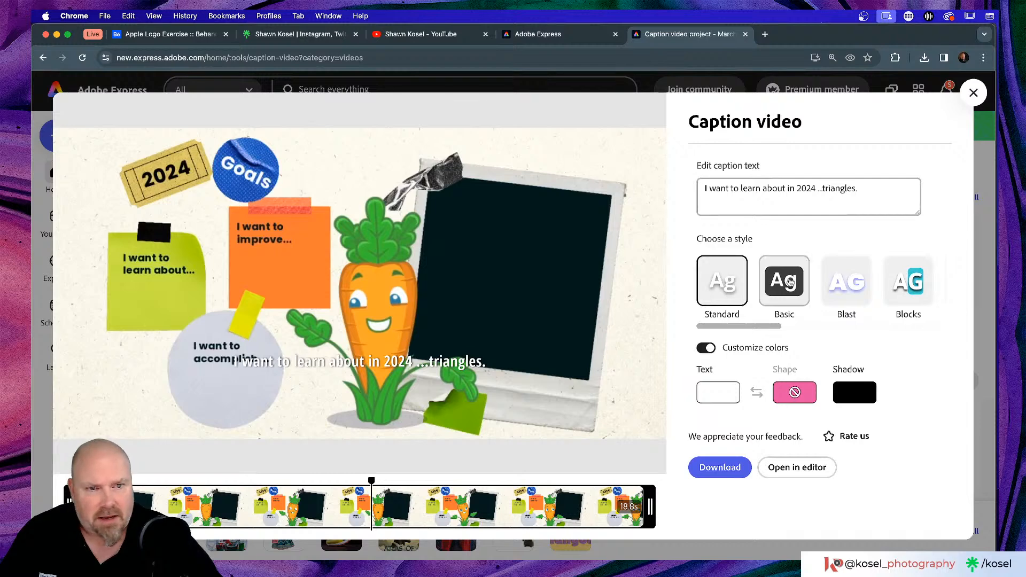
click(865, 282)
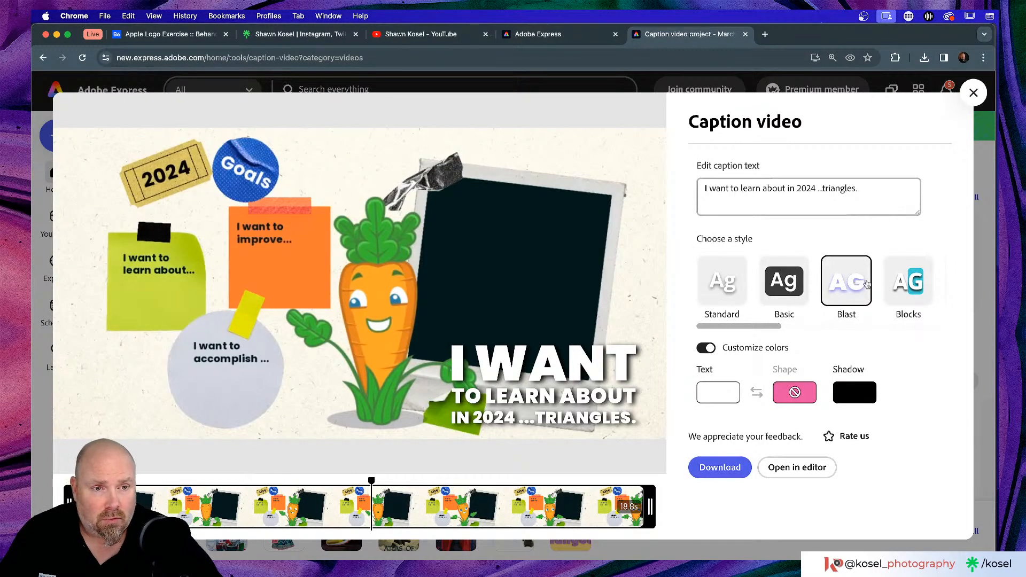
click(911, 283)
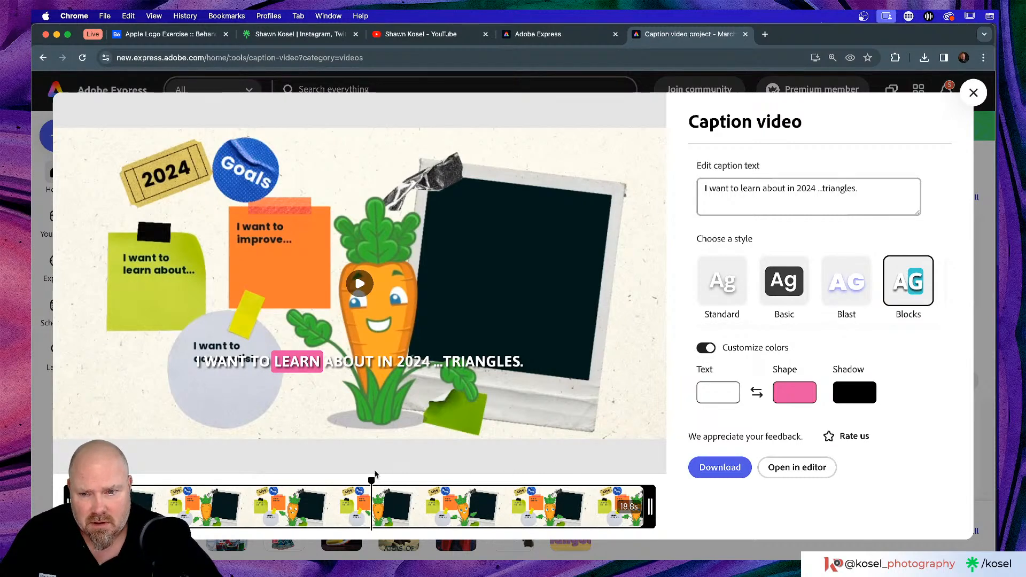
- Try the Loud, Modern and Outline caption styles at the triangles caption, and play the video with Modern applied
drag(372, 481, 431, 482)
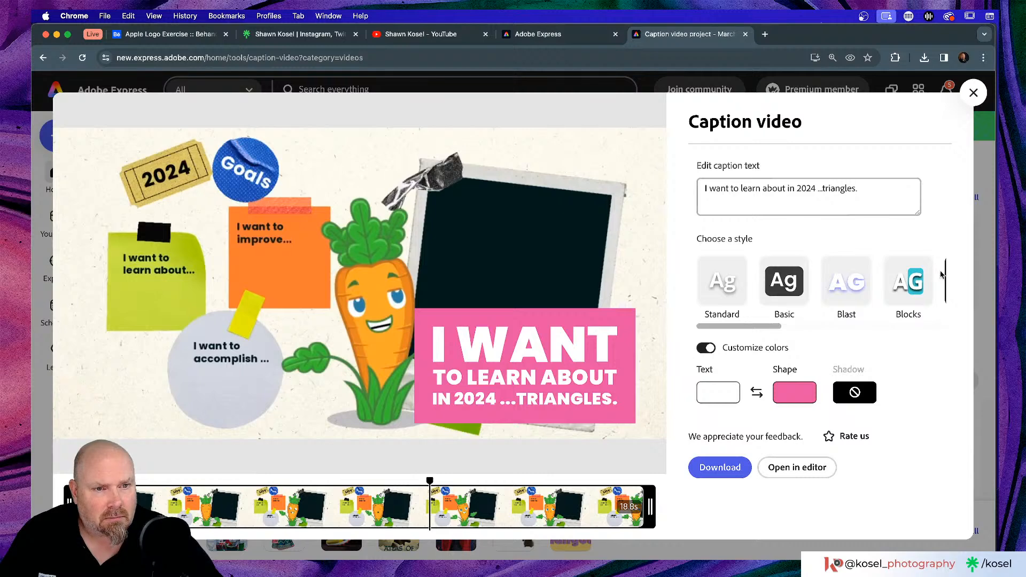
scroll(909, 280, right, 5)
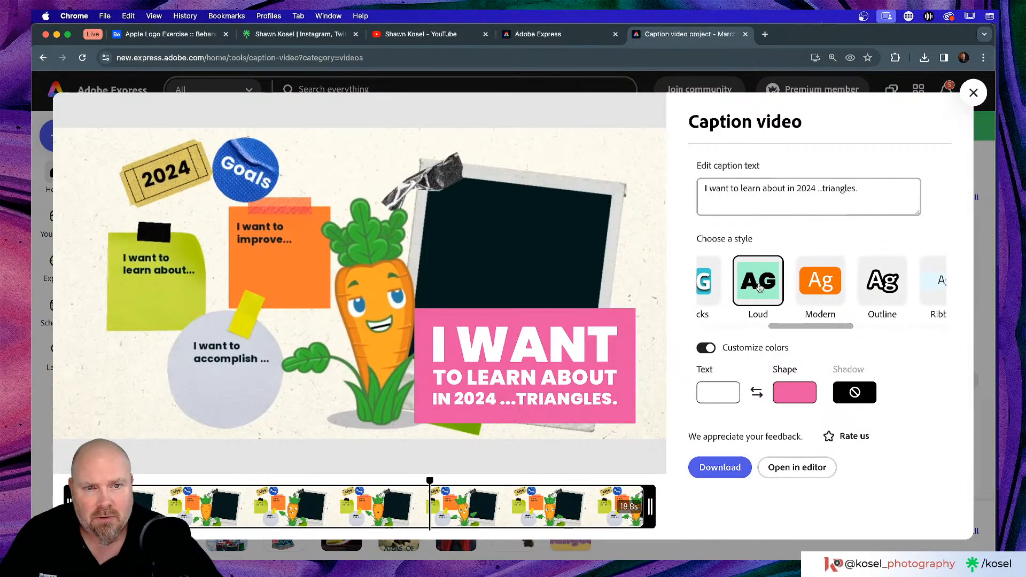
click(763, 278)
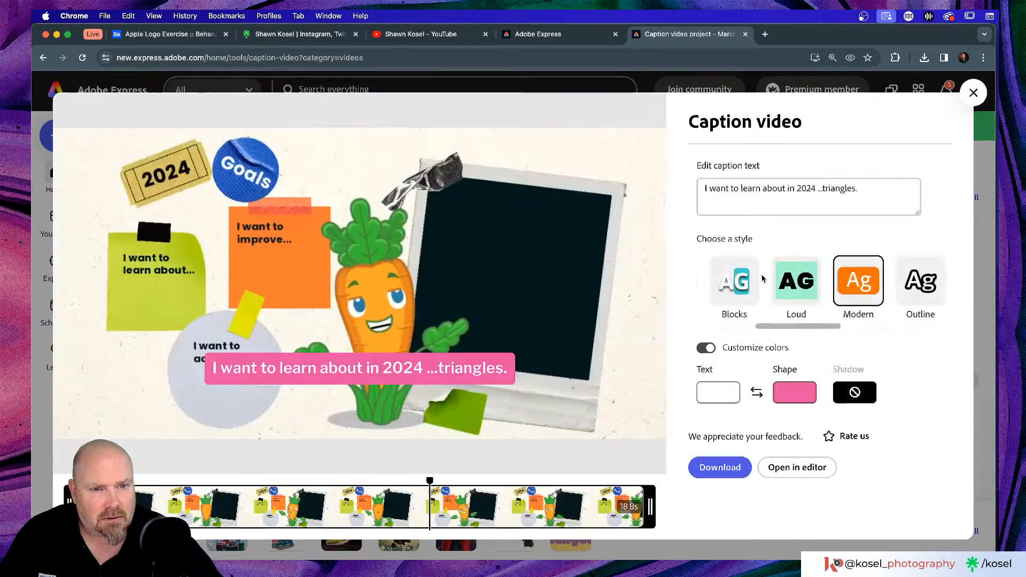
scroll(765, 279, right, 2)
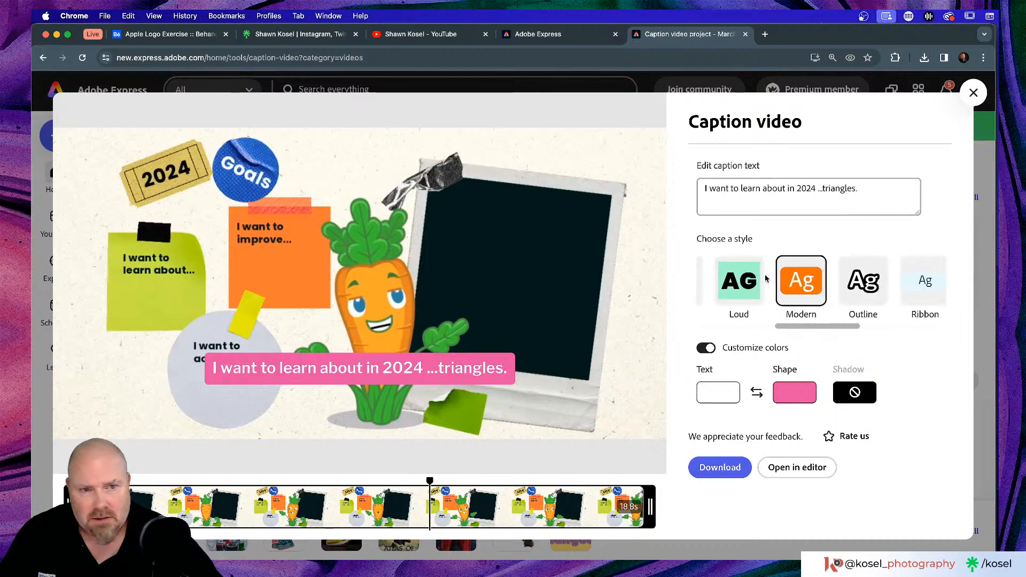
click(829, 277)
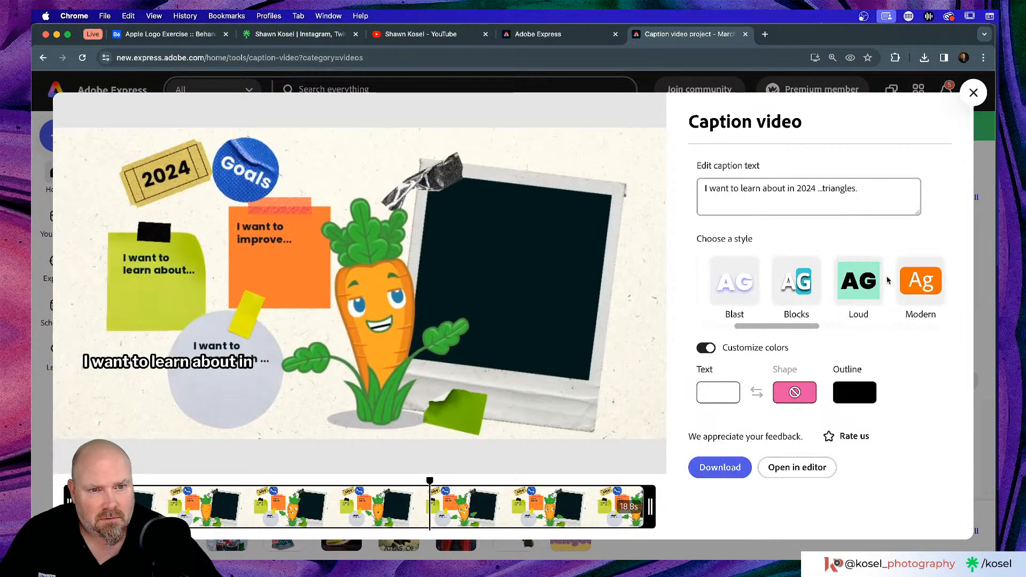
click(929, 282)
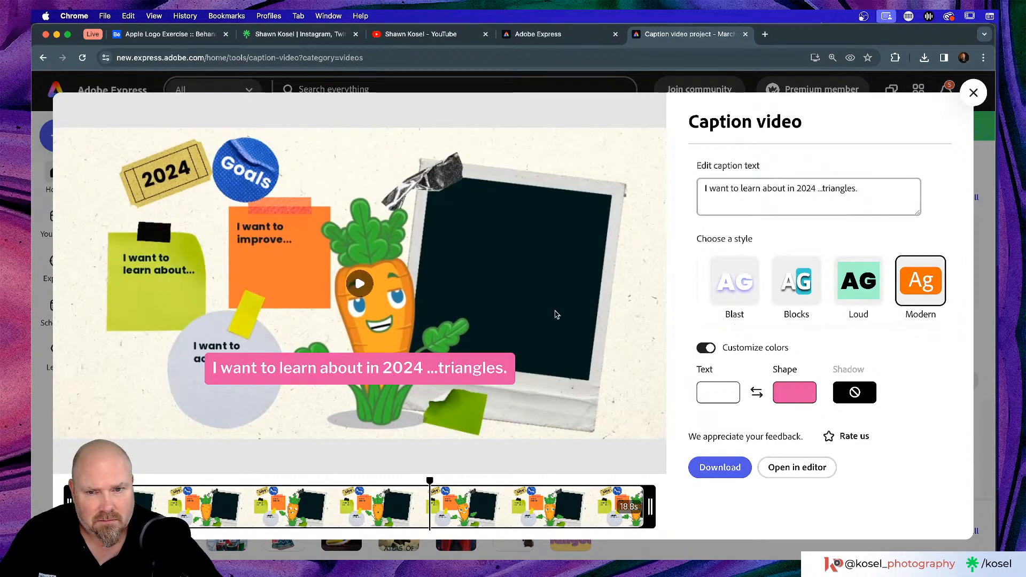
click(523, 358)
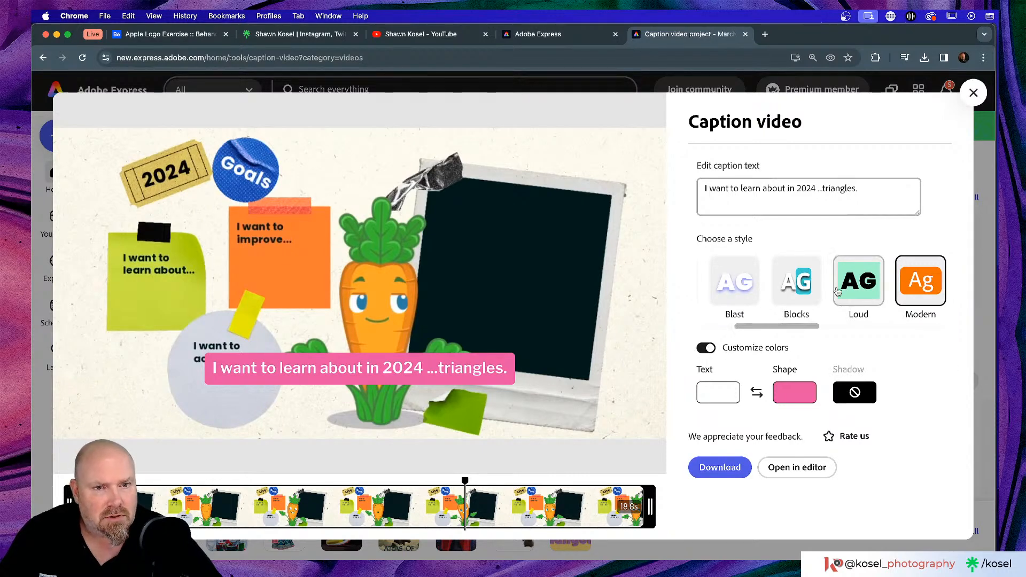
- Set the caption style to Slant after comparing Outline and Loud once more
scroll(837, 291, right, 5)
click(813, 287)
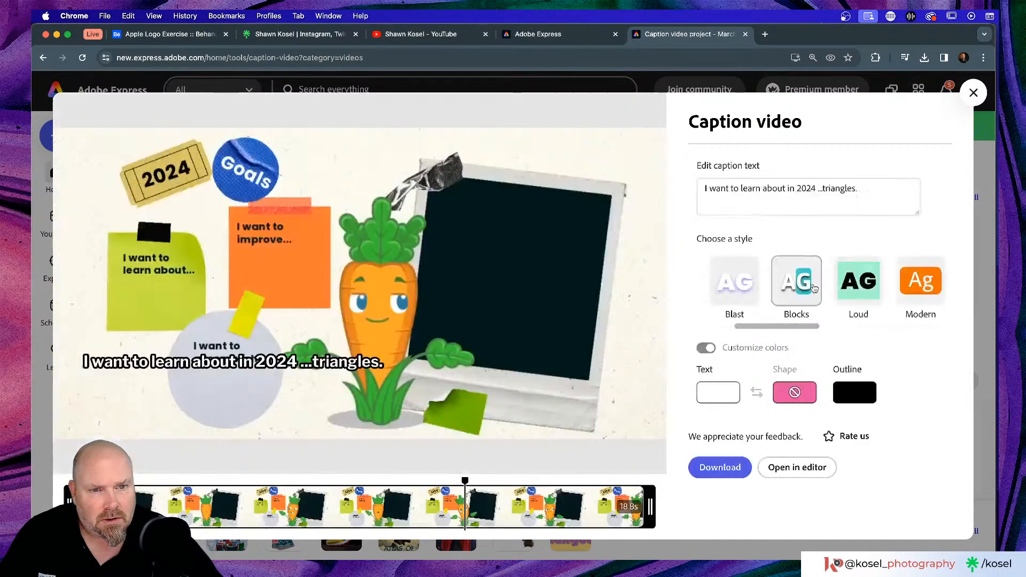
click(850, 284)
scroll(850, 284, right, 4)
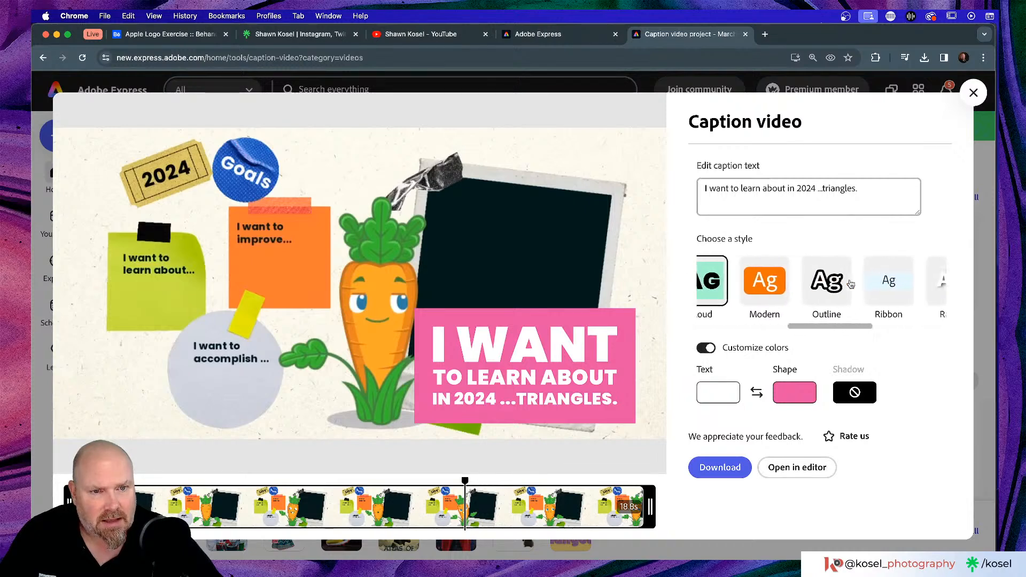
scroll(850, 284, right, 5)
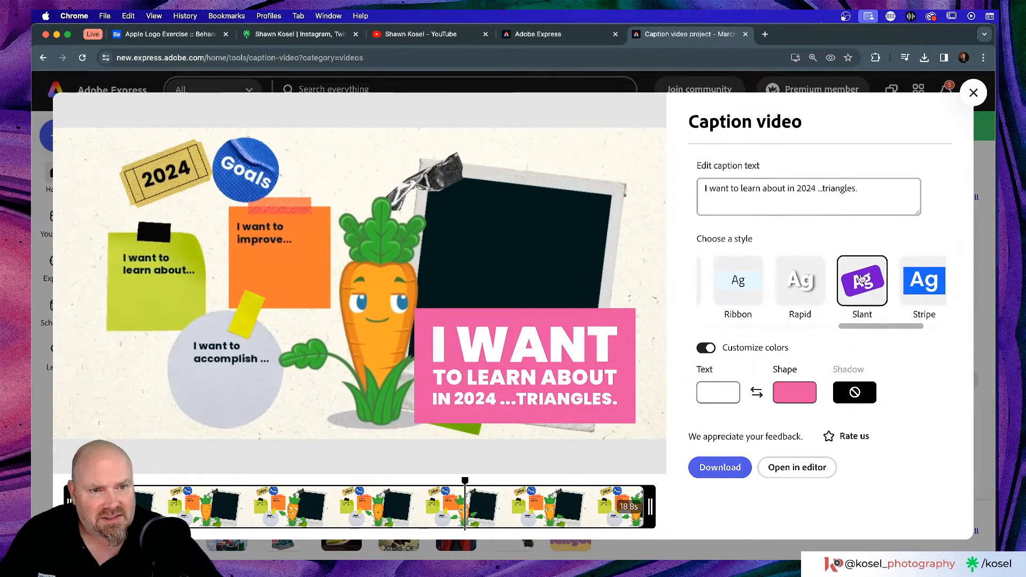
click(861, 279)
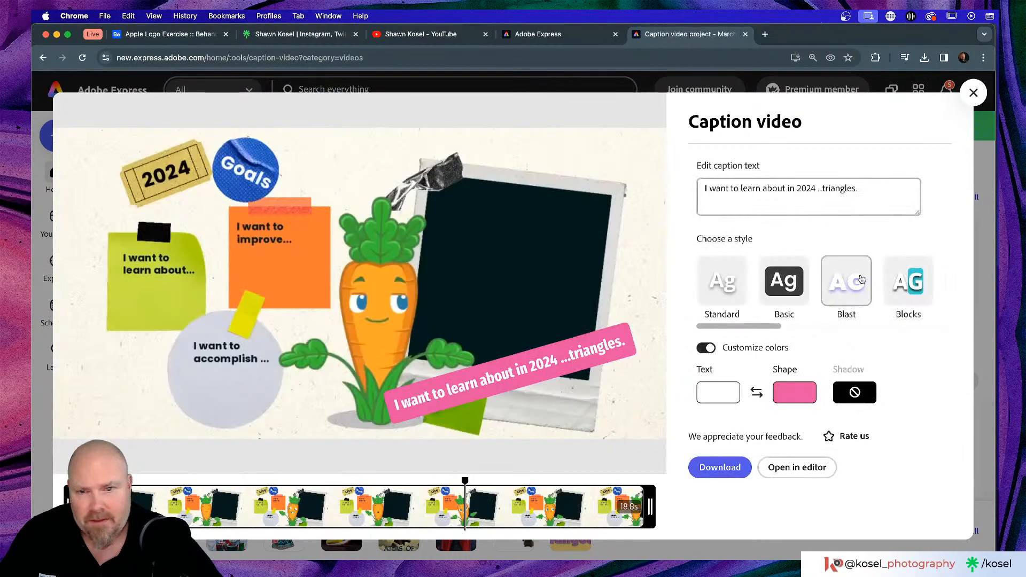
- Set the caption shape color to the blue sampled from the Goals sticker, after trying the lime green of the note
click(794, 391)
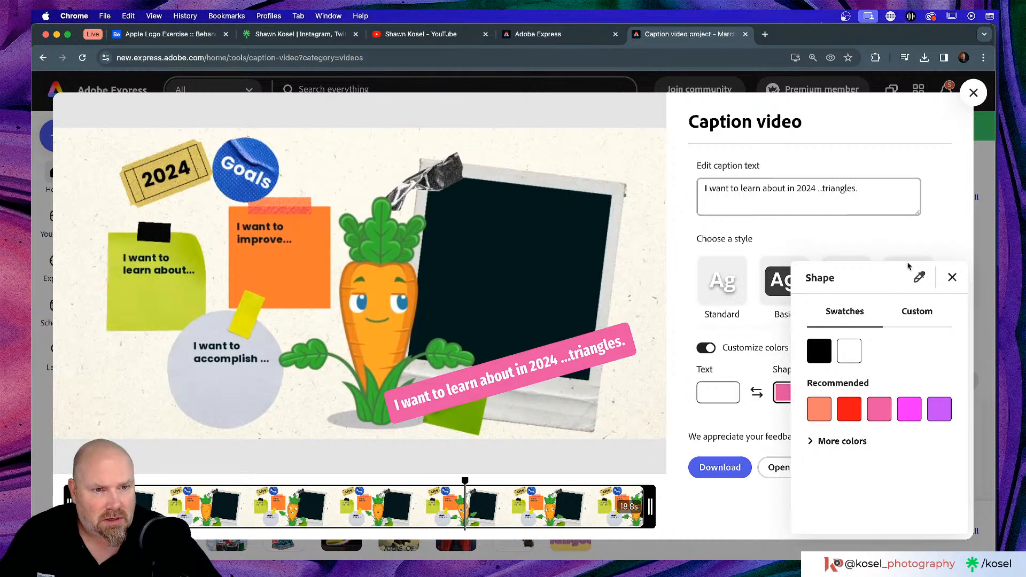
click(919, 276)
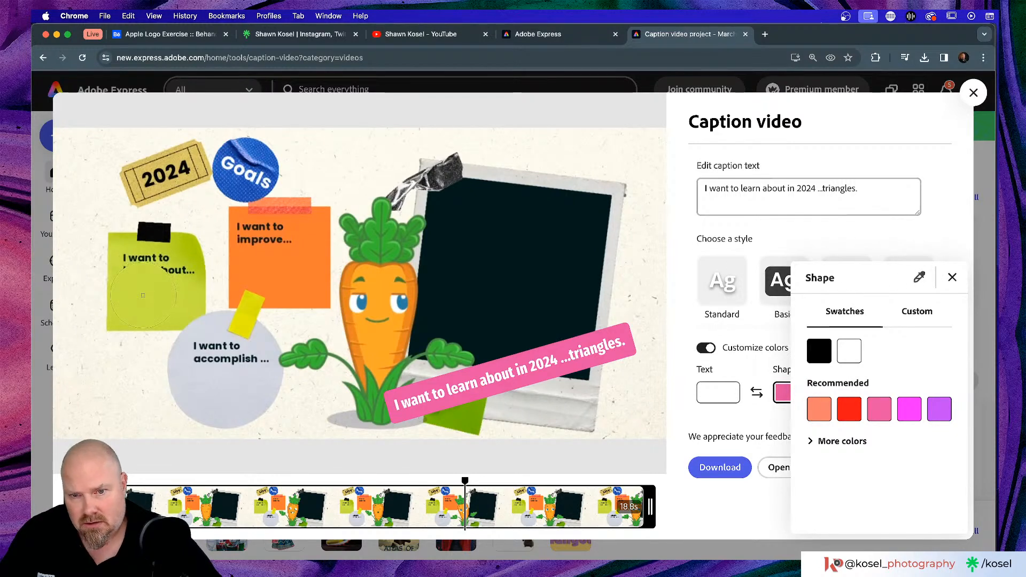
click(143, 295)
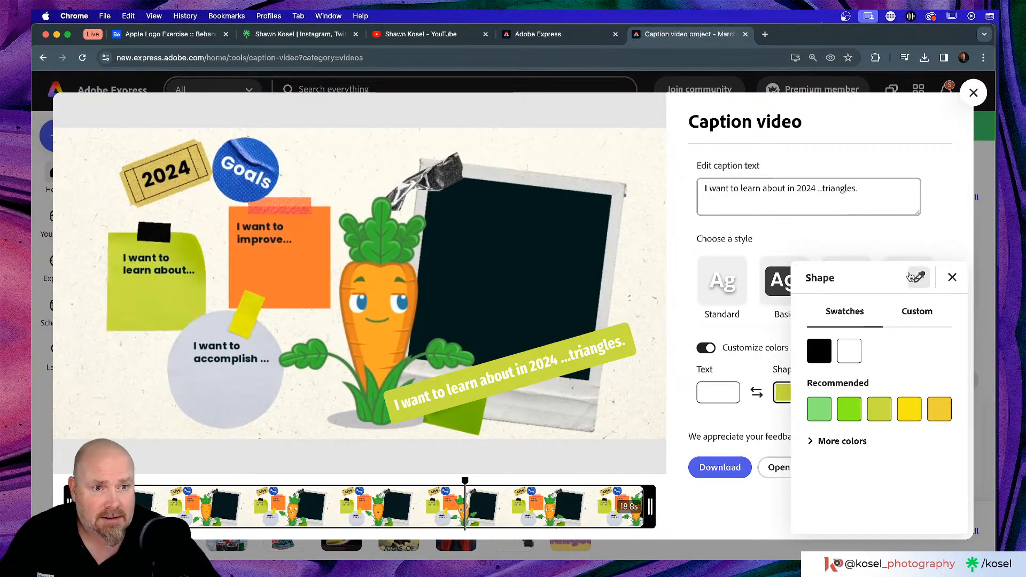
click(917, 278)
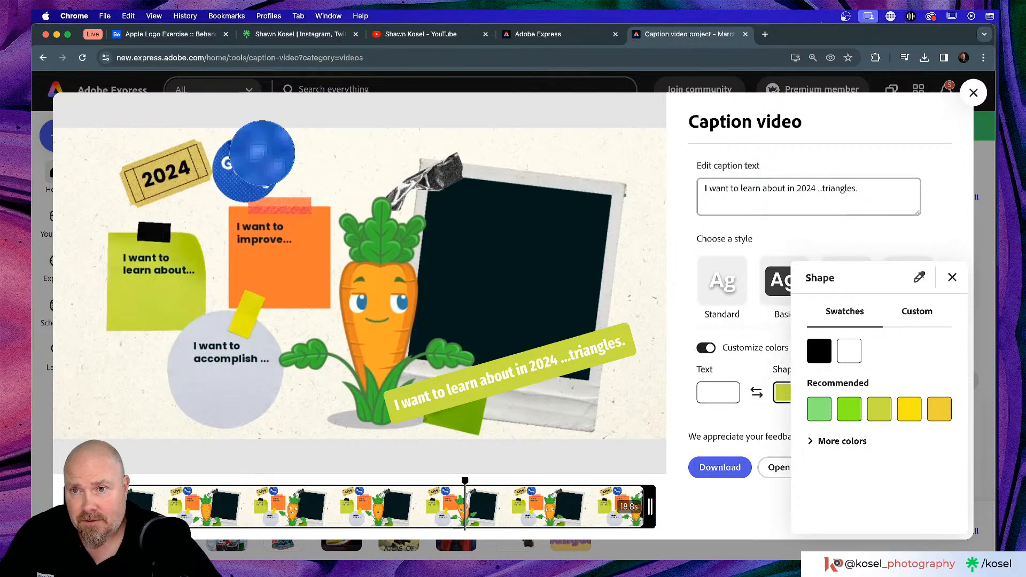
click(260, 153)
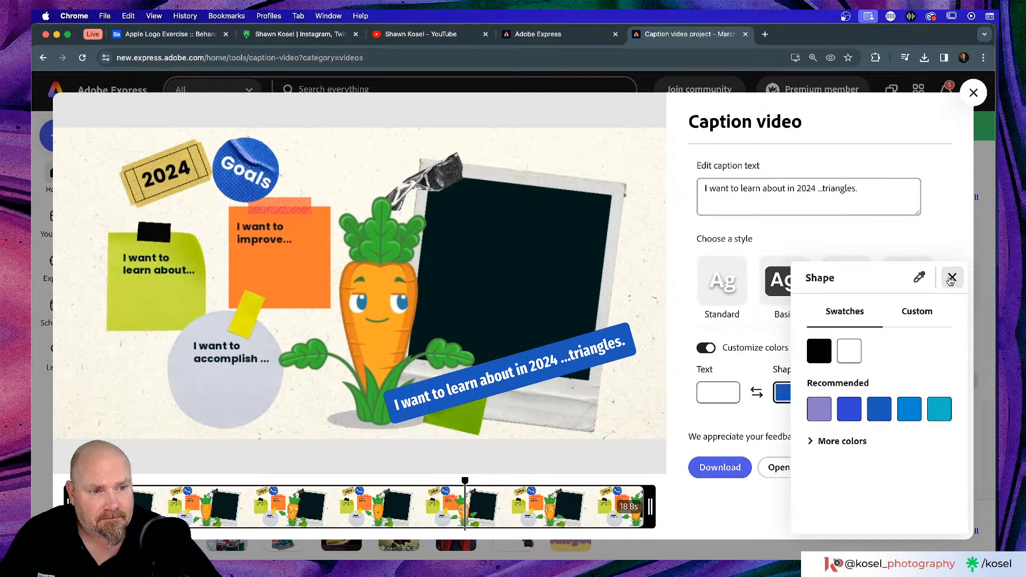
click(951, 278)
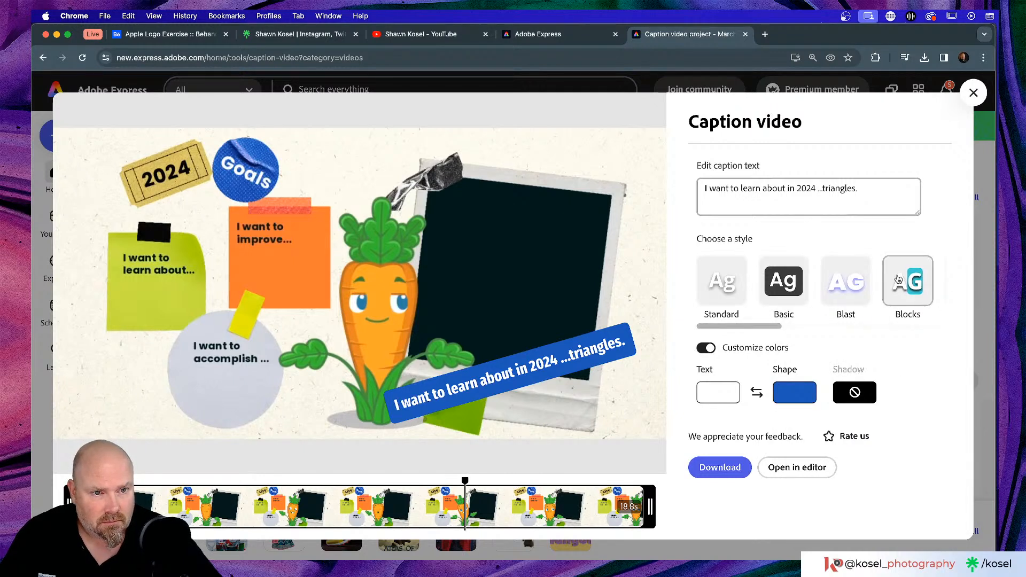
scroll(898, 279, right, 10)
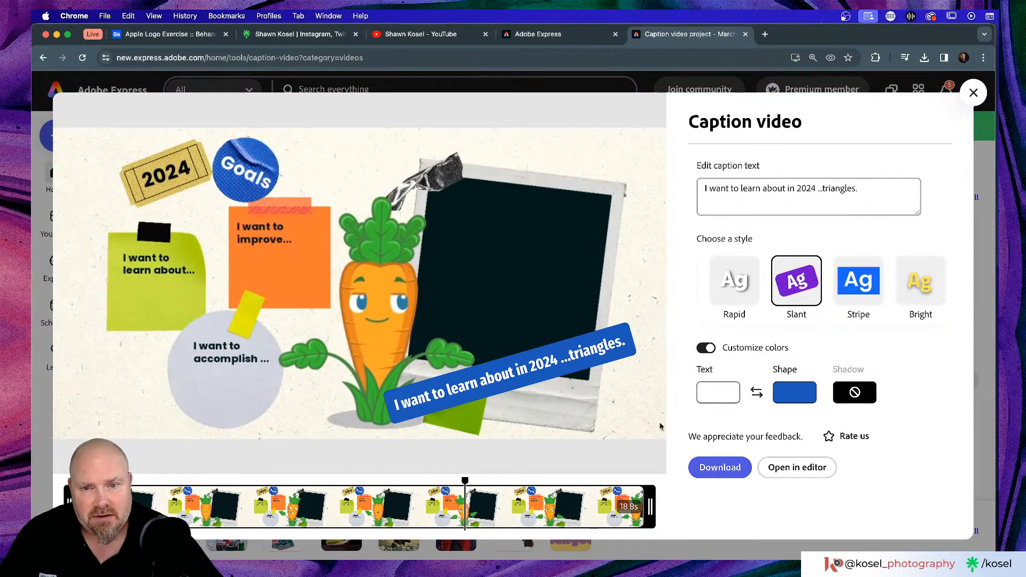
- Add an ellipsis to the early triangles caption so it reads "to end up figuring out ...triangles."
drag(465, 483, 312, 471)
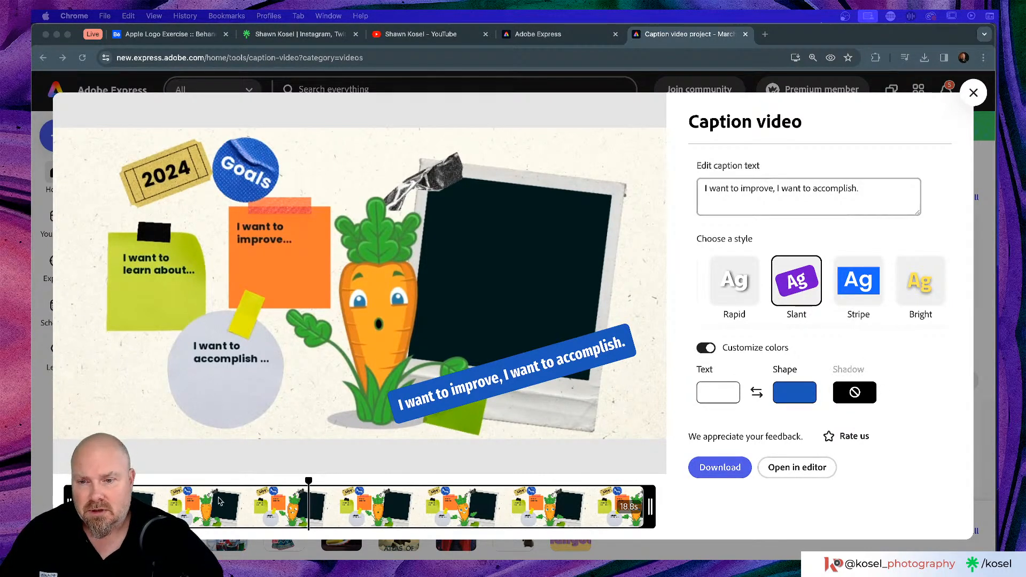
click(68, 497)
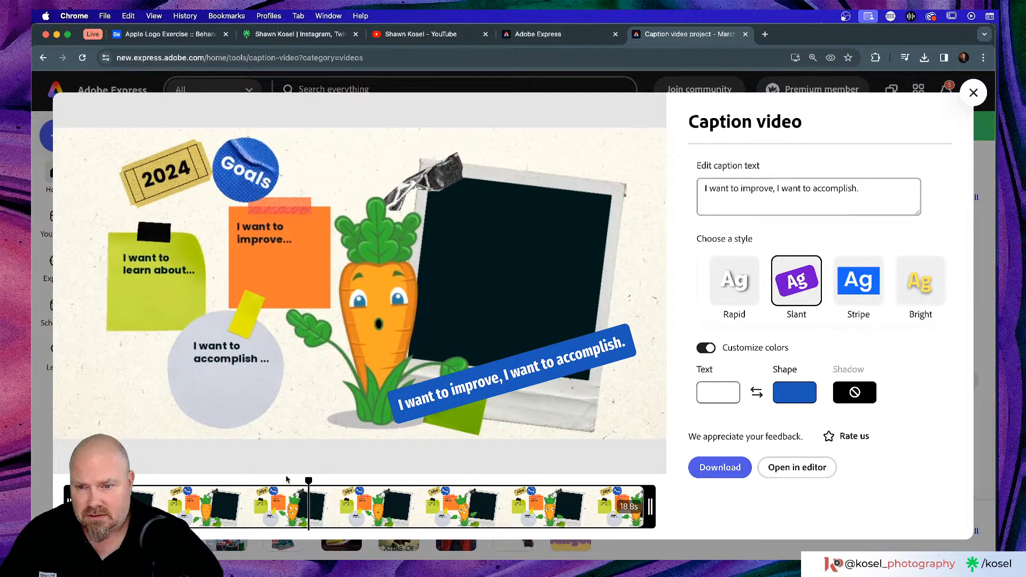
click(68, 500)
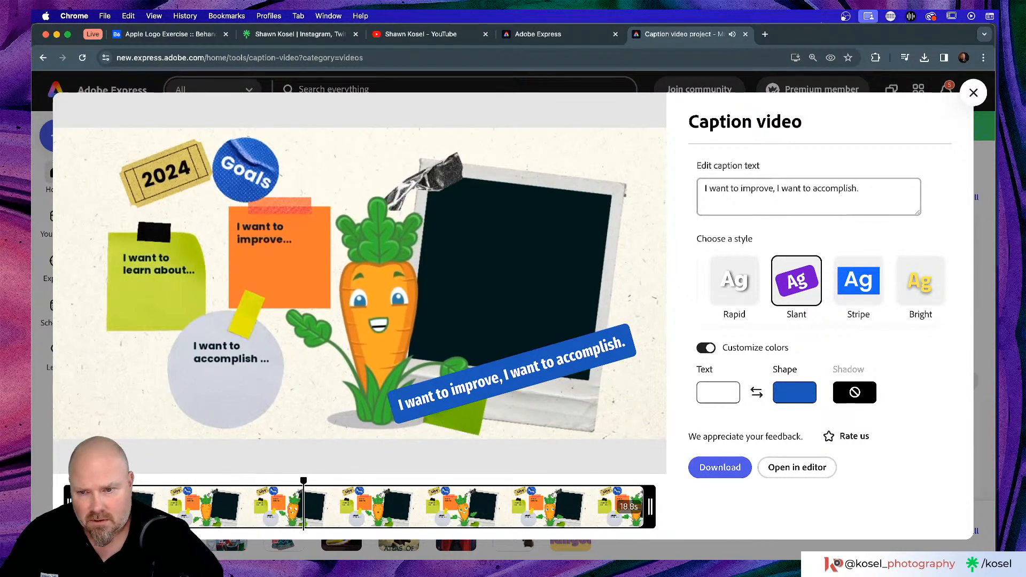
drag(302, 481, 259, 482)
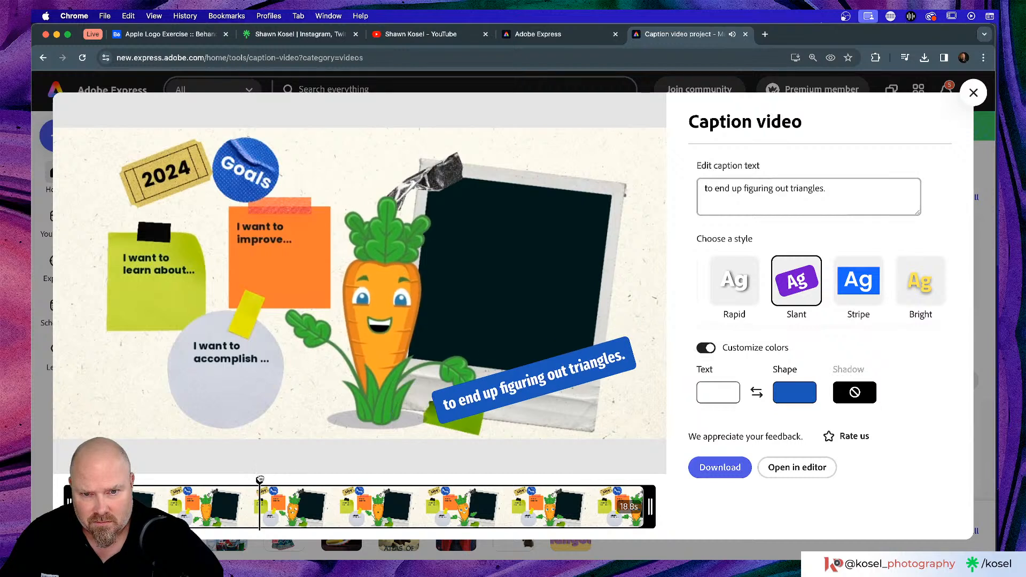
click(790, 188)
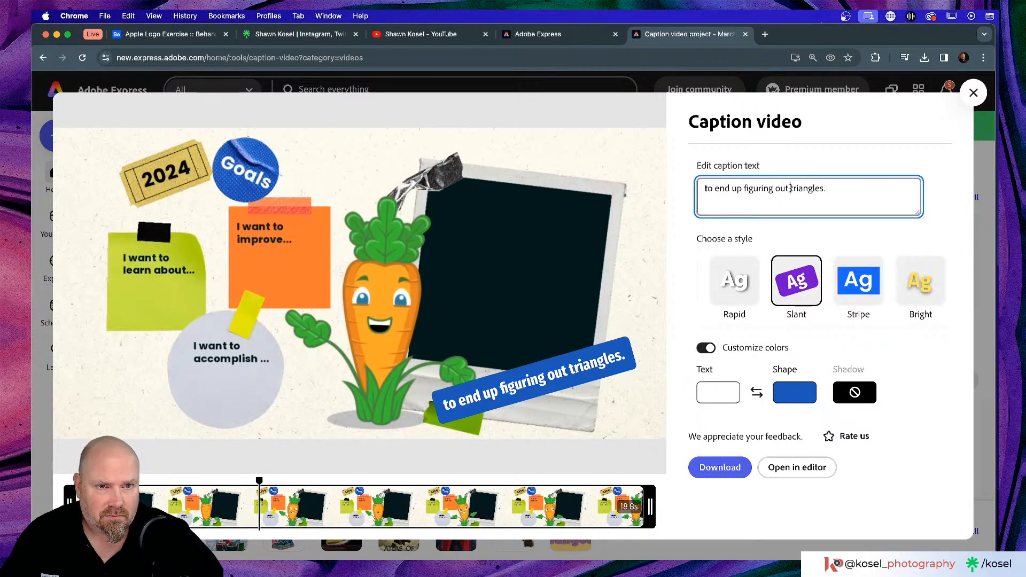
text(...)
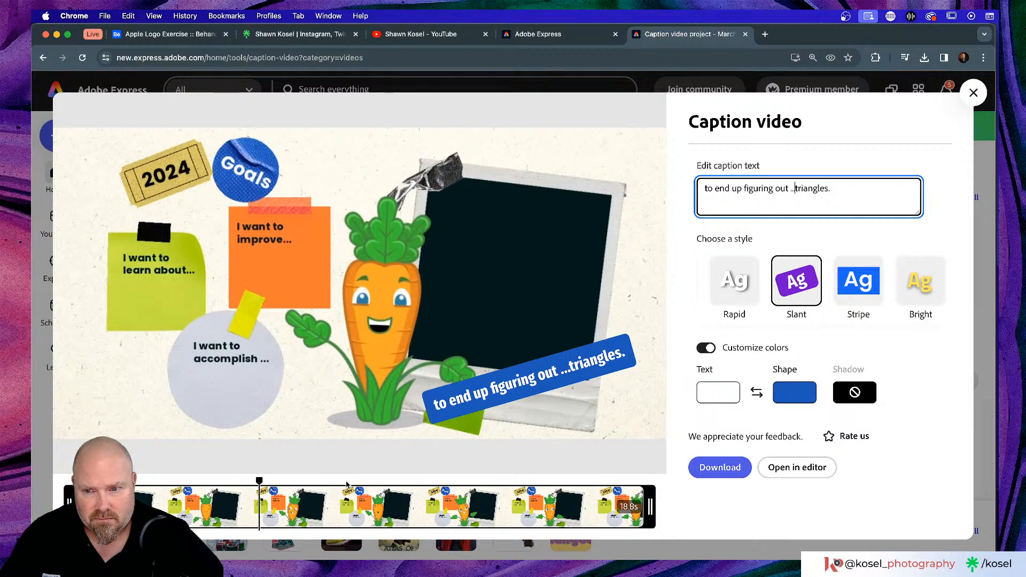
- Play back the video to check its captions, and download the captioned video
drag(262, 484, 240, 482)
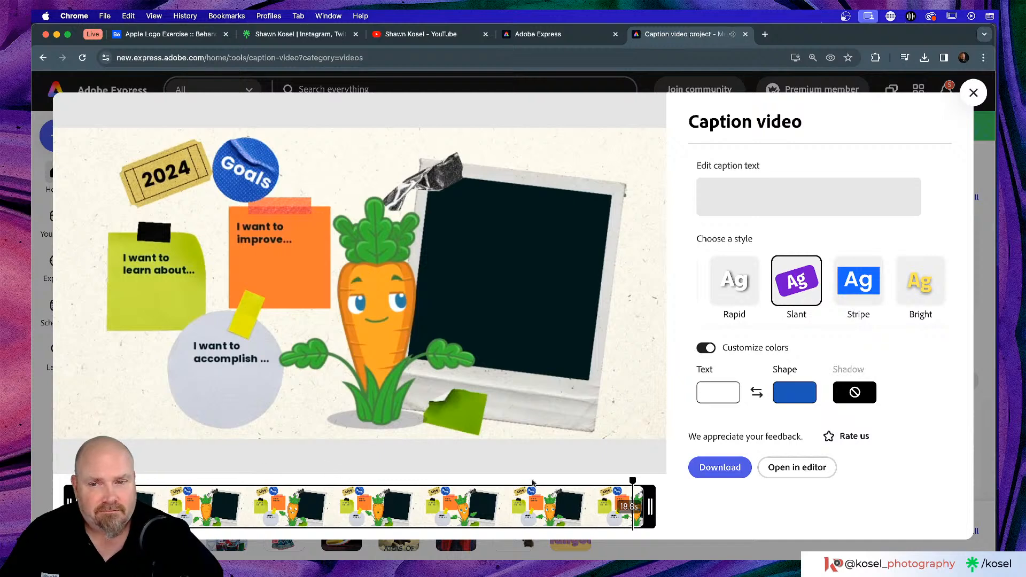
click(279, 483)
drag(277, 480, 472, 483)
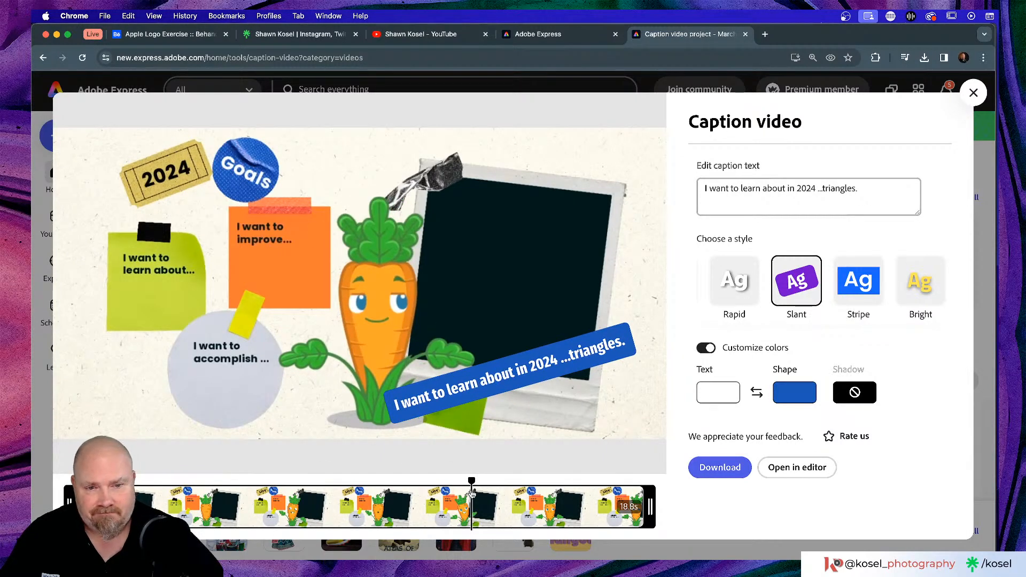
click(710, 468)
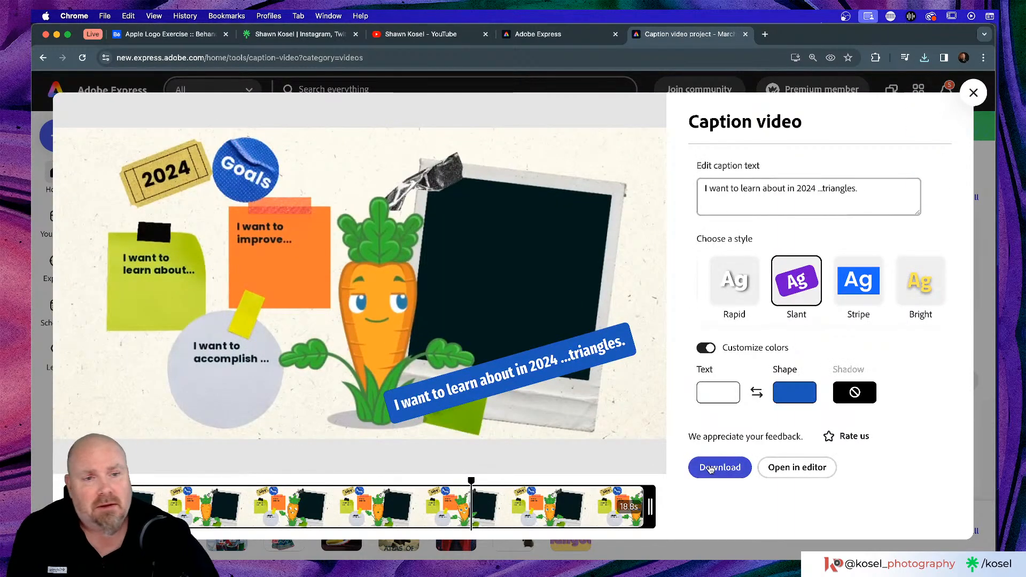
click(973, 92)
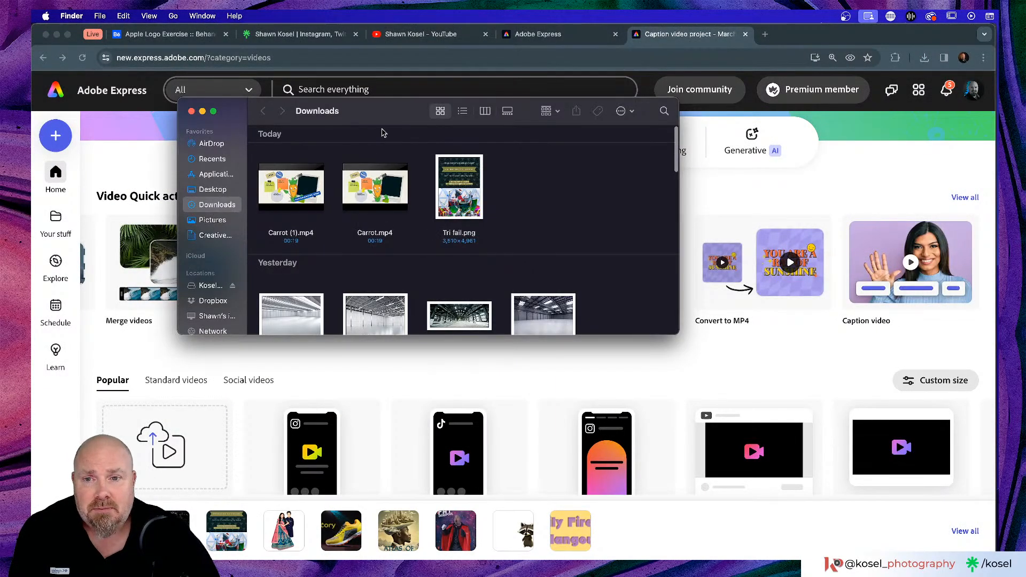
key(super+w)
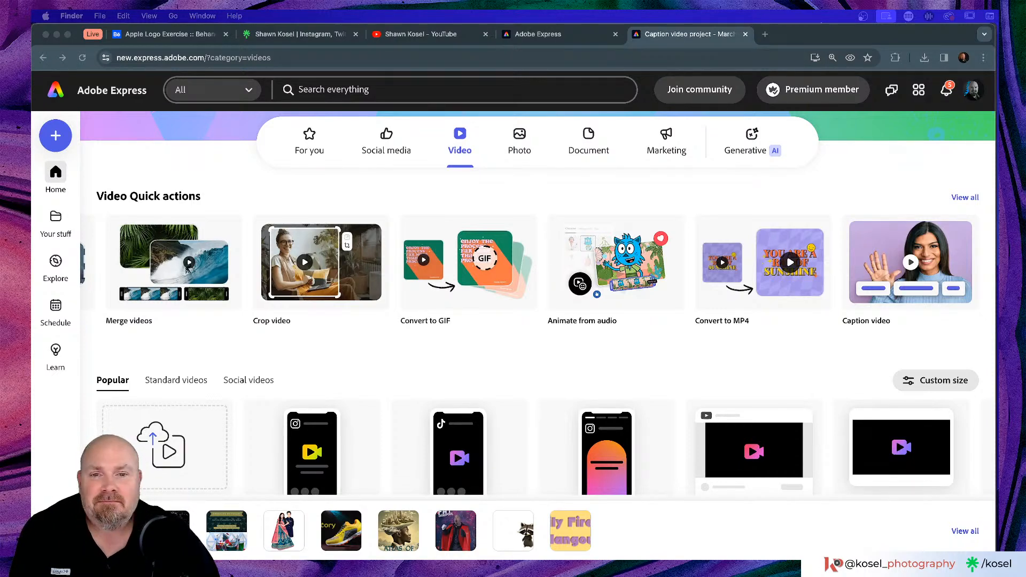
- Start a new project from the downloaded Carrot (1).mp4 video at its original aspect ratio
drag(993, 320, 588, 332)
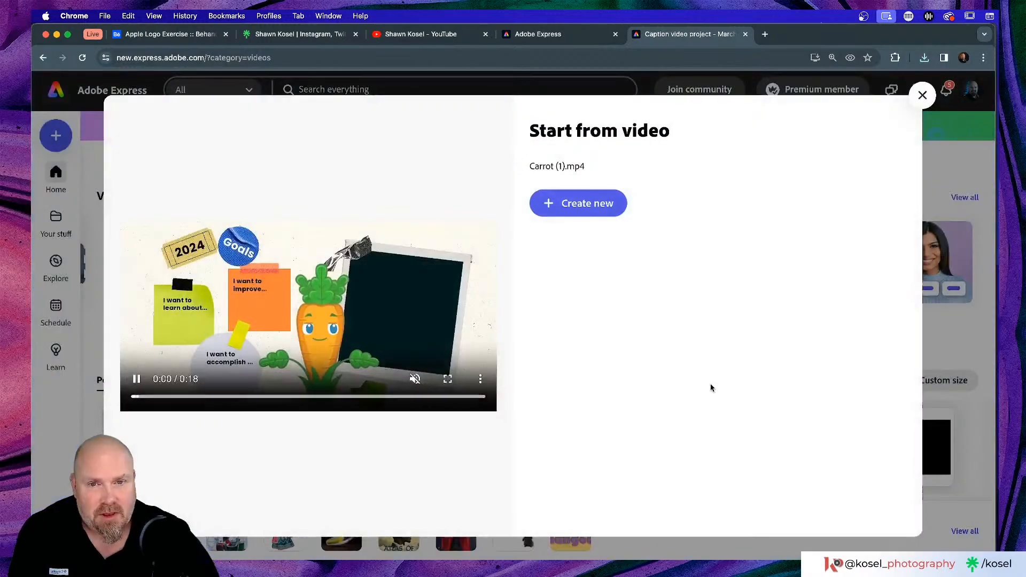
click(587, 203)
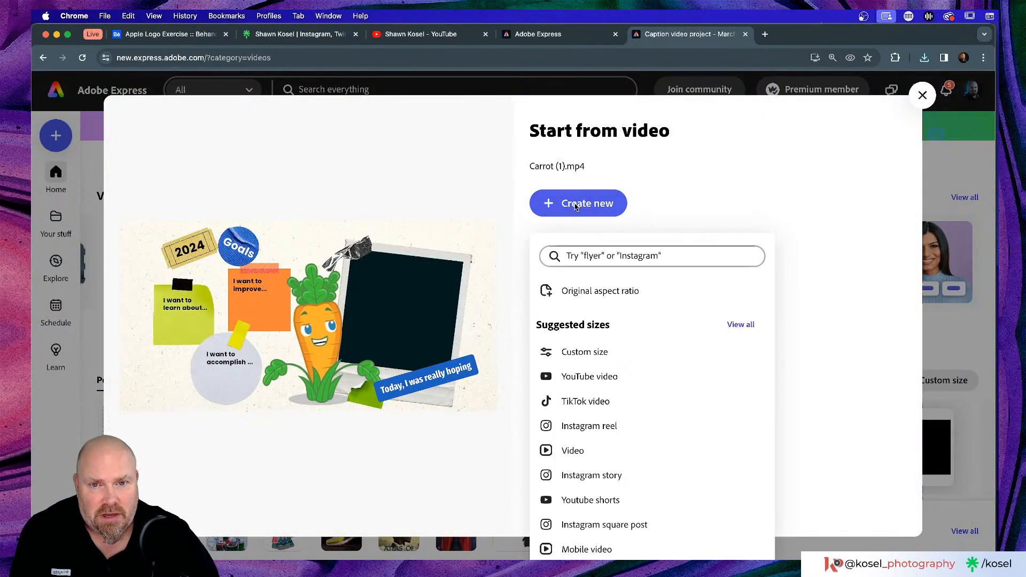
click(582, 290)
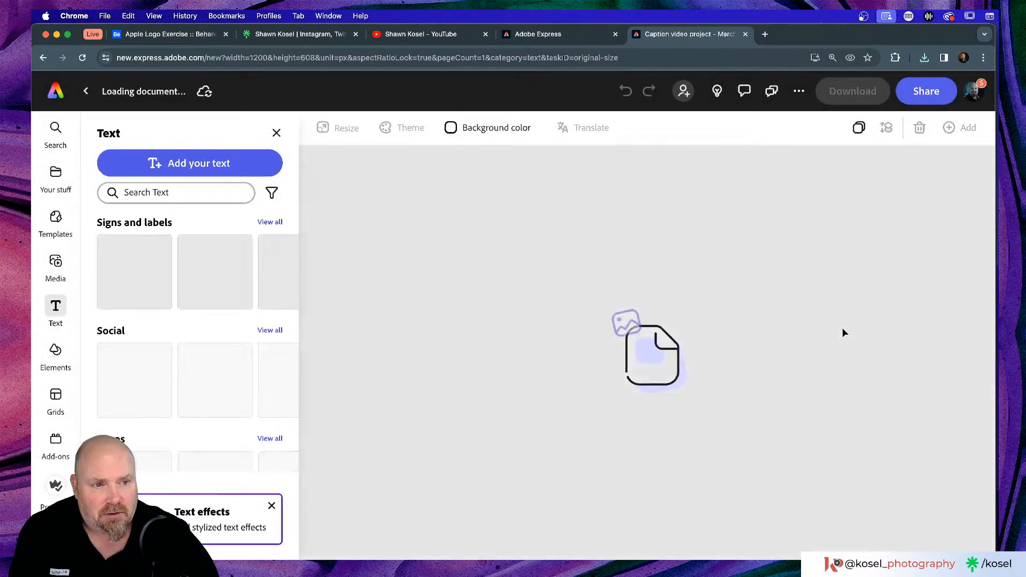
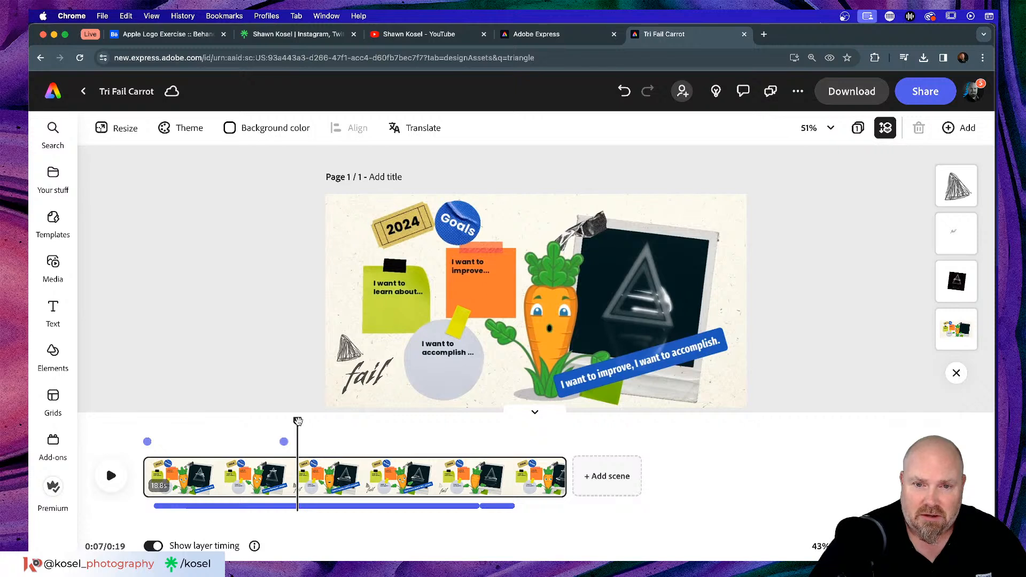
- At 7.2 s in the video, place copies of the "fail" text on the green note, the orange note and the gray circle
drag(298, 421, 255, 424)
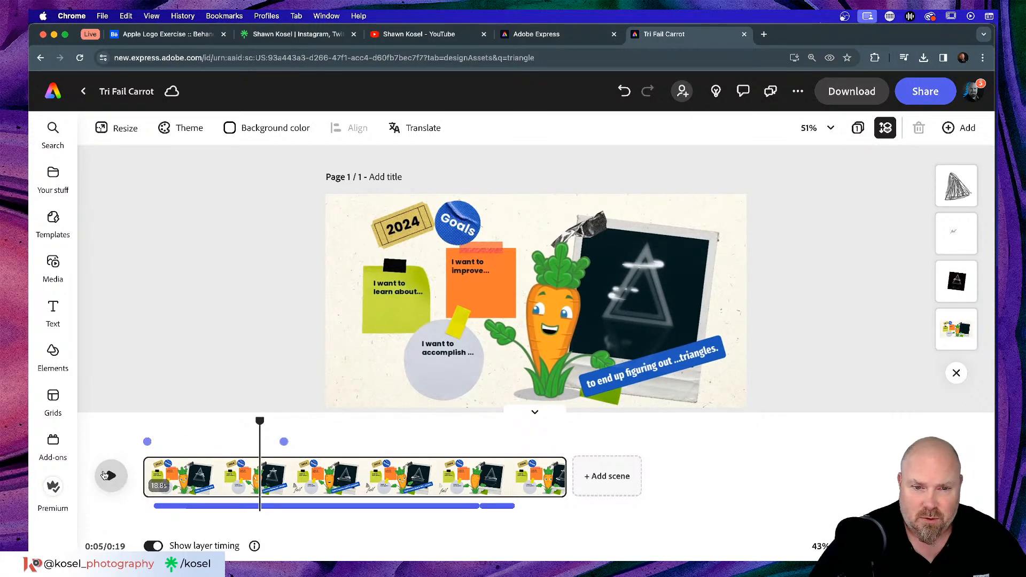
click(107, 475)
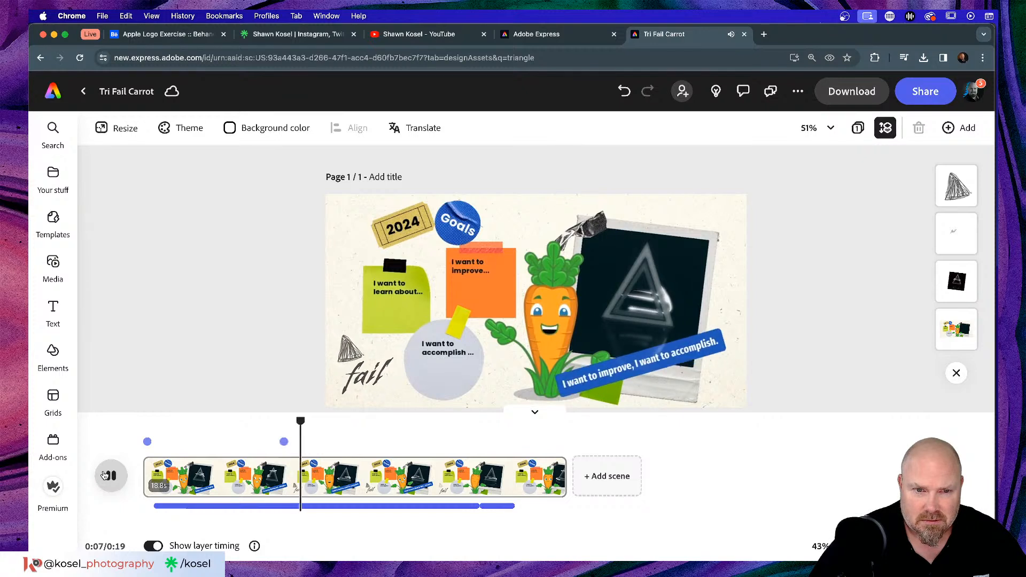
click(105, 475)
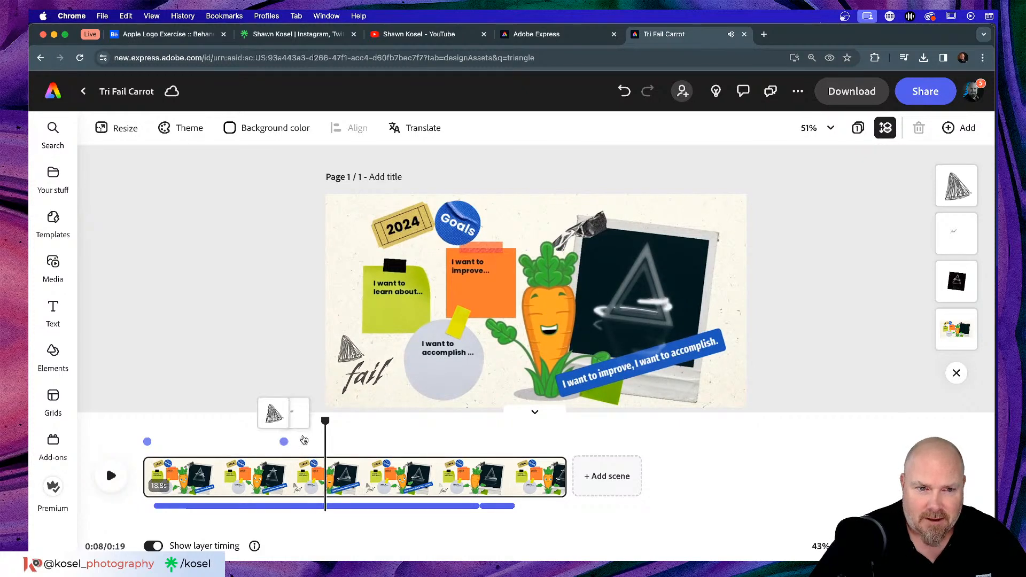
drag(326, 422, 306, 421)
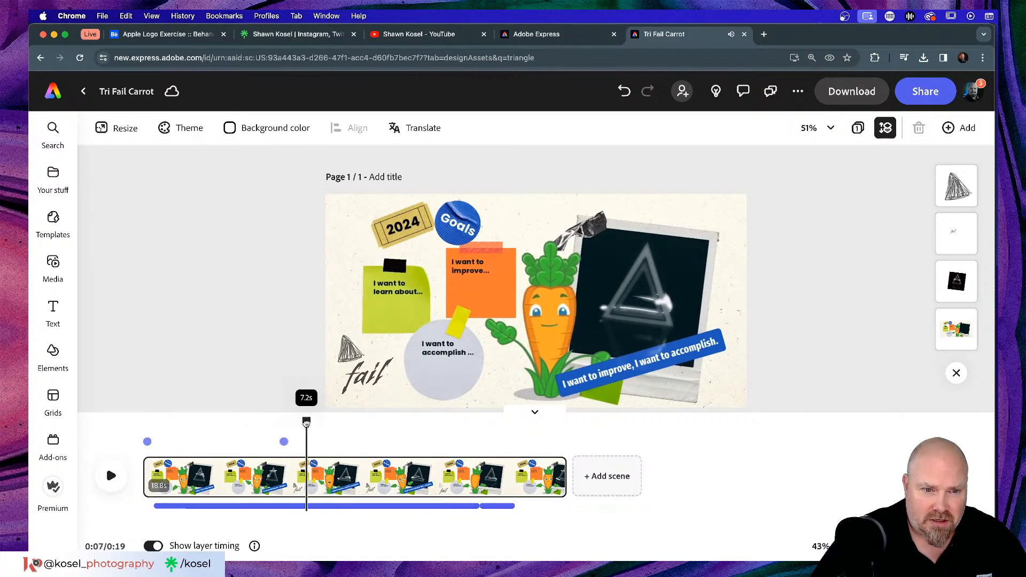
click(367, 376)
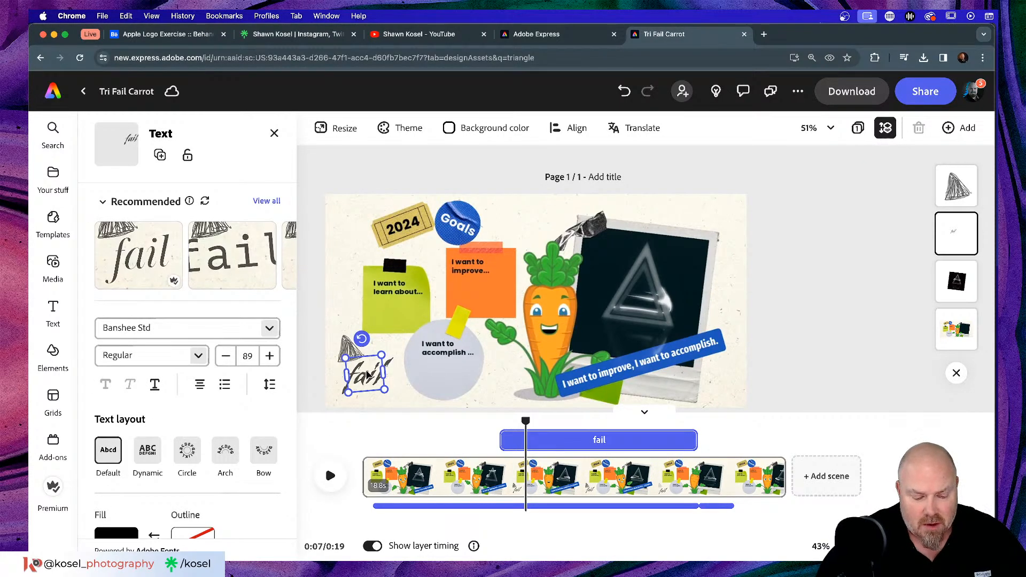
drag(367, 376, 446, 379)
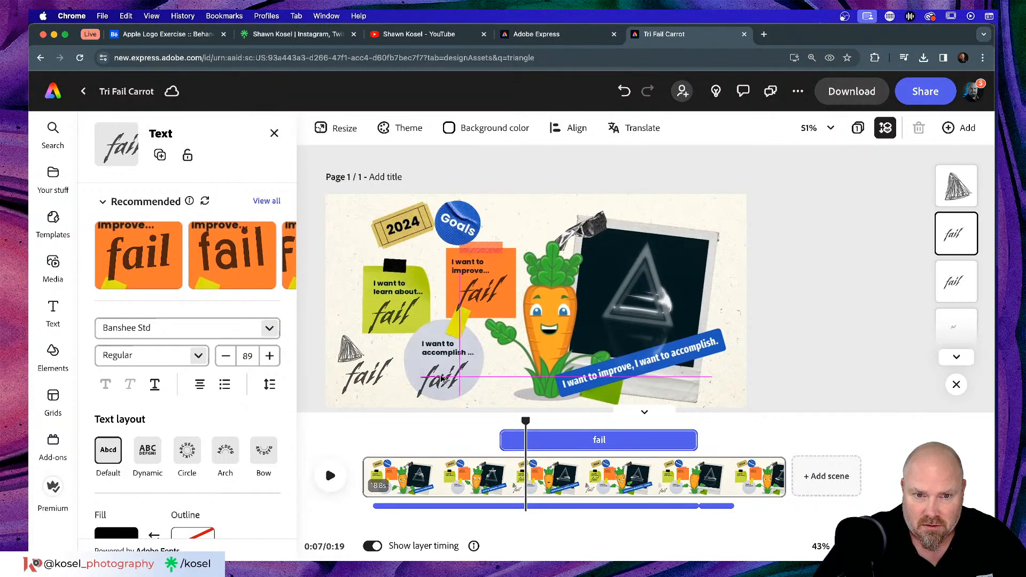
click(402, 314)
mouse_move(393, 348)
mouse_down()
mouse_move(396, 368)
mouse_move(404, 352)
mouse_up()
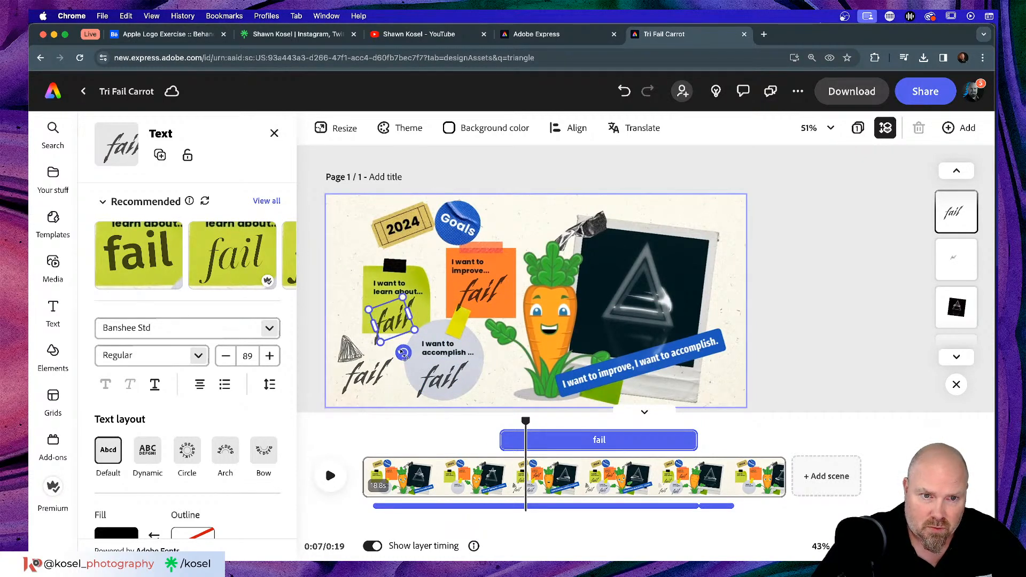
click(465, 292)
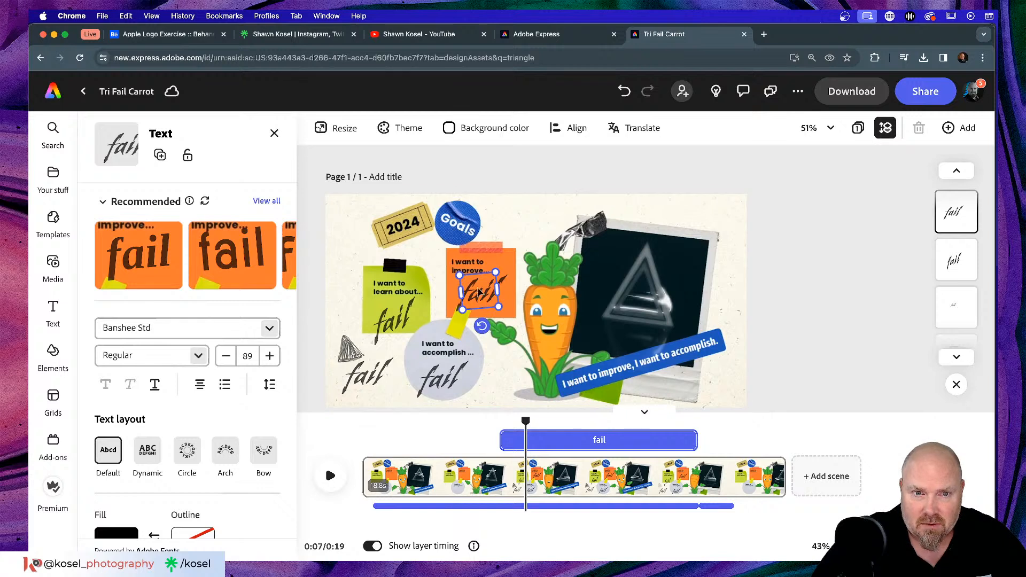
drag(476, 288, 485, 301)
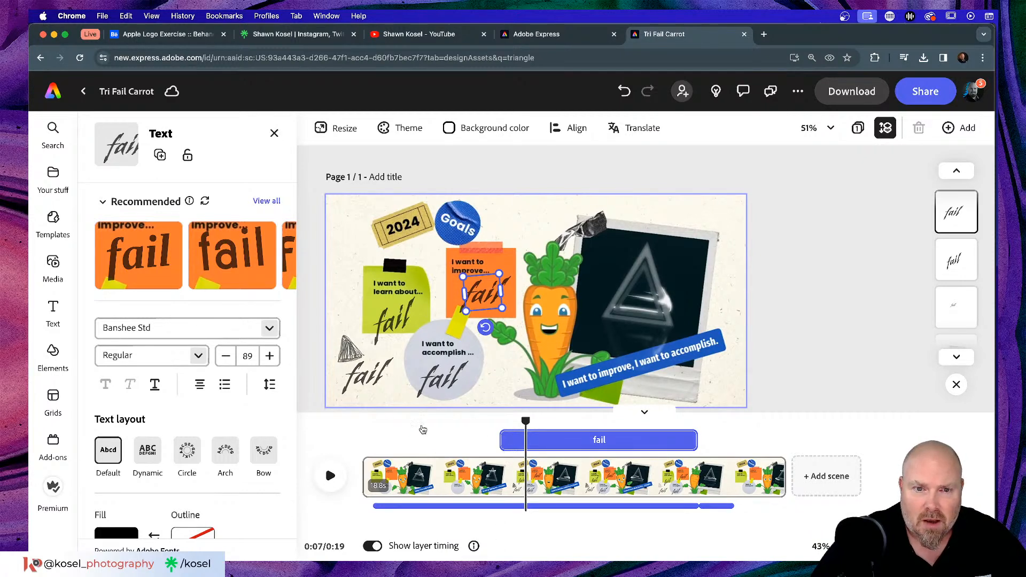
- Trim the orange note's "fail" text so it starts at about 7 s and ends at about 10 s
drag(525, 421, 467, 421)
key(space)
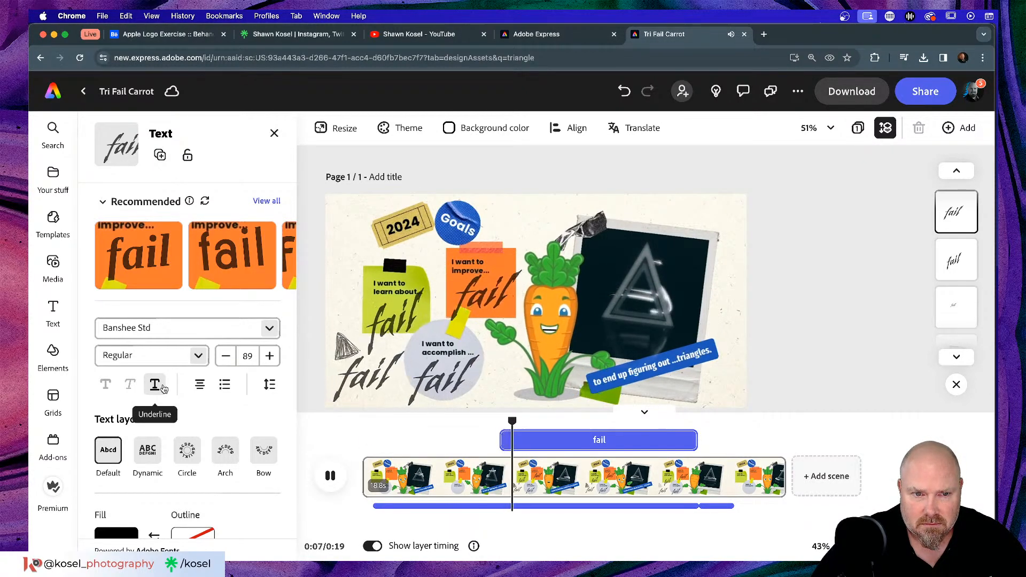
key(space)
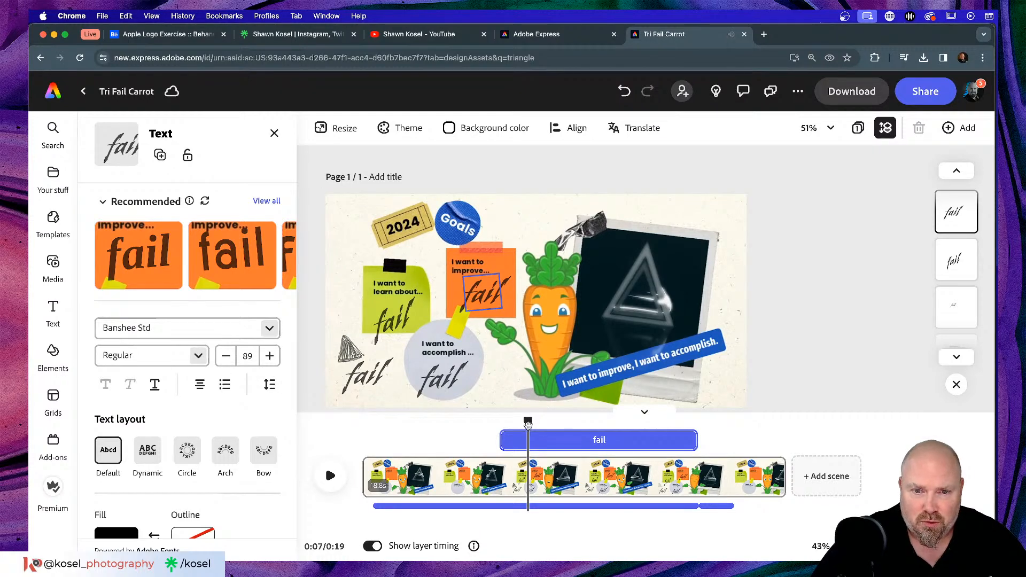
mouse_move(525, 423)
mouse_down()
mouse_move(502, 423)
mouse_move(514, 422)
mouse_move(503, 439)
mouse_move(516, 438)
mouse_up()
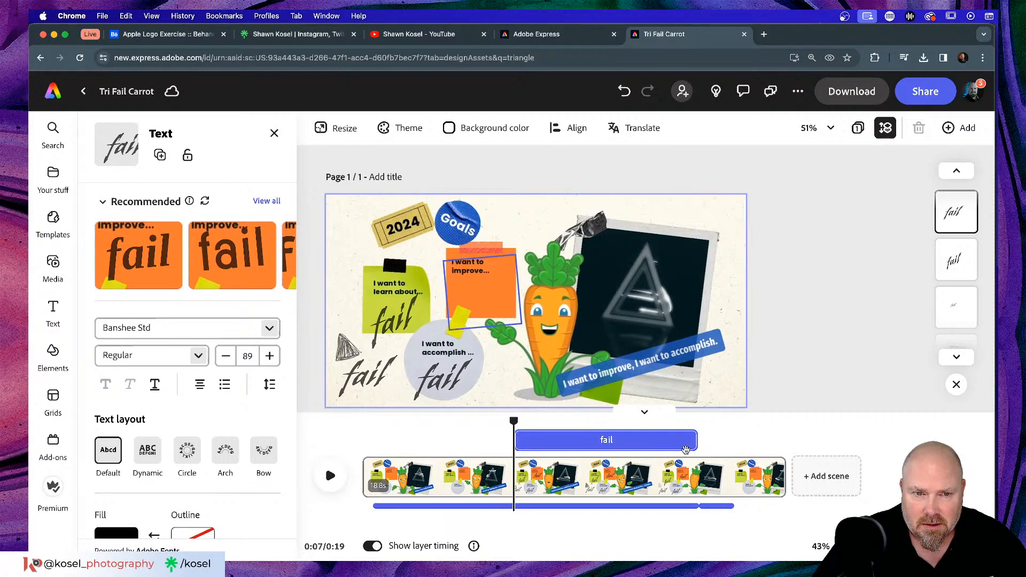
drag(692, 440, 584, 442)
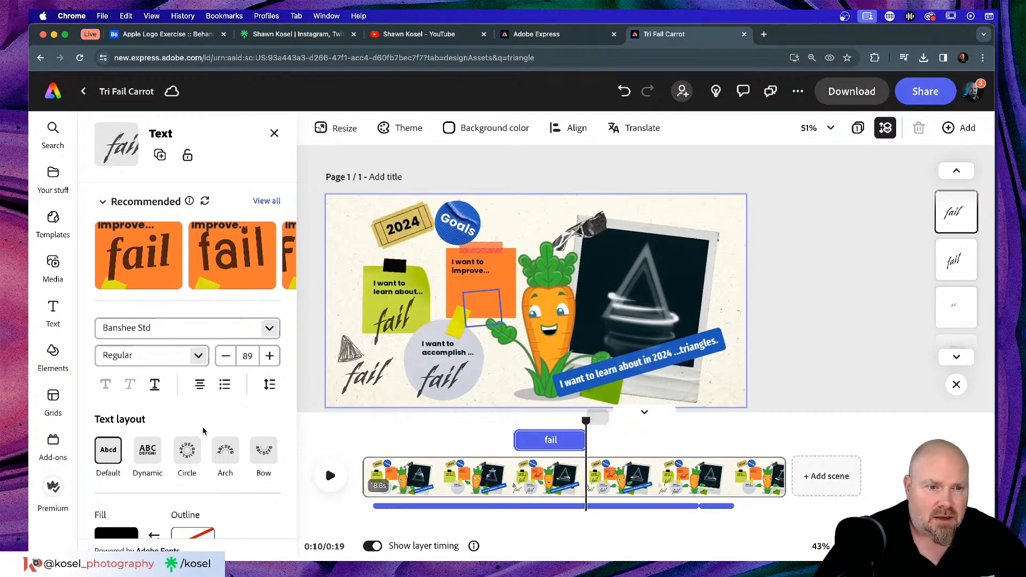
- Remove the Rise out animation from the orange note's "fail" text, keeping Shrink in
scroll(212, 388, down, 10)
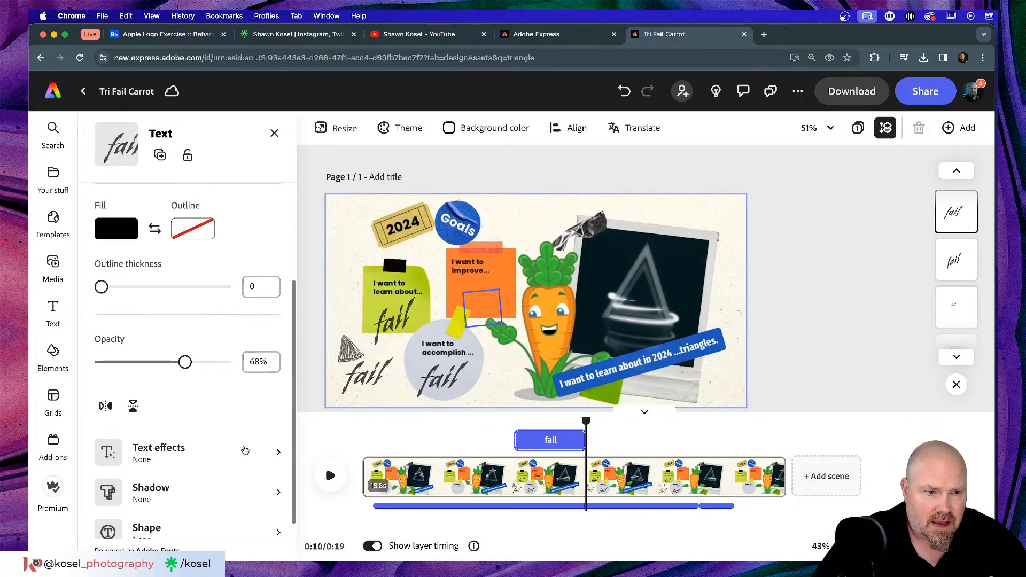
click(277, 504)
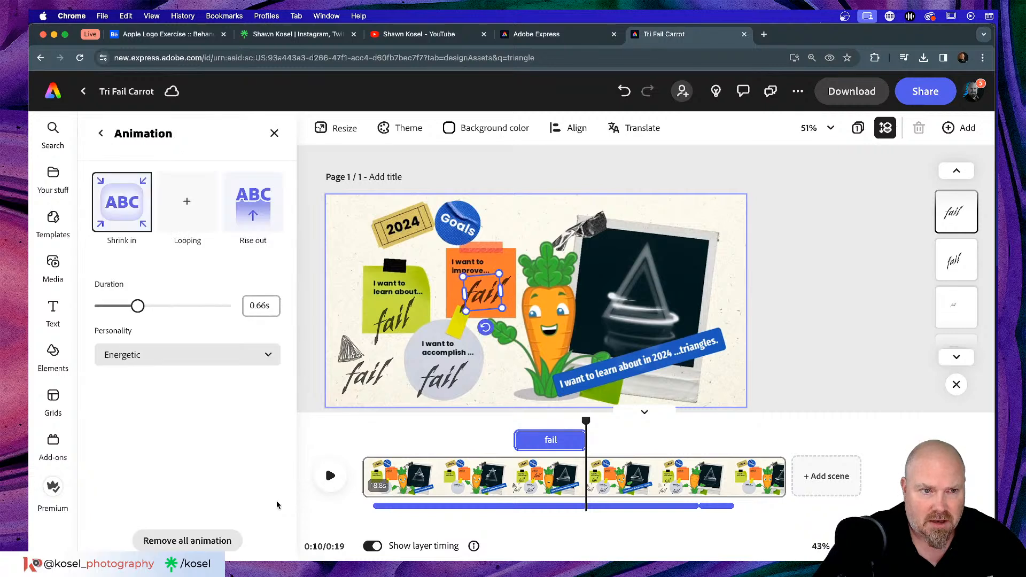
click(254, 207)
click(253, 202)
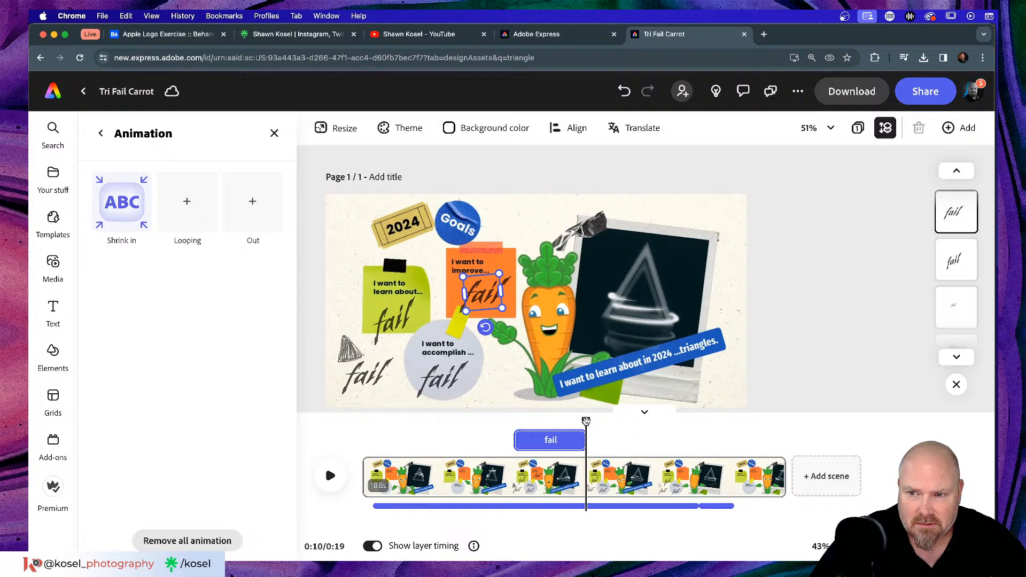
- Trim the gray circle's "fail" text so it starts at about 8 s and ends at about 12 s
drag(585, 421, 475, 420)
key(space)
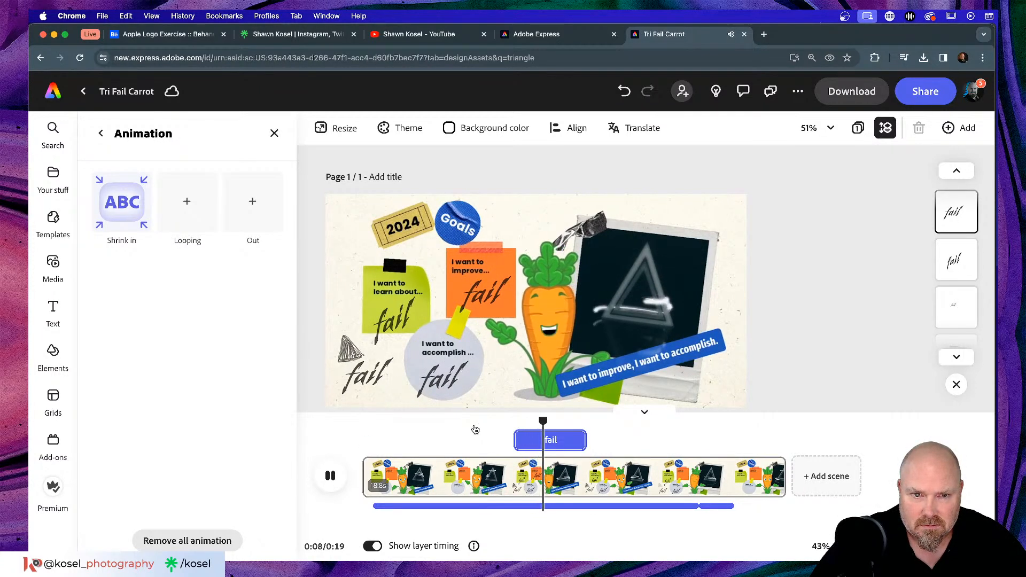
key(space)
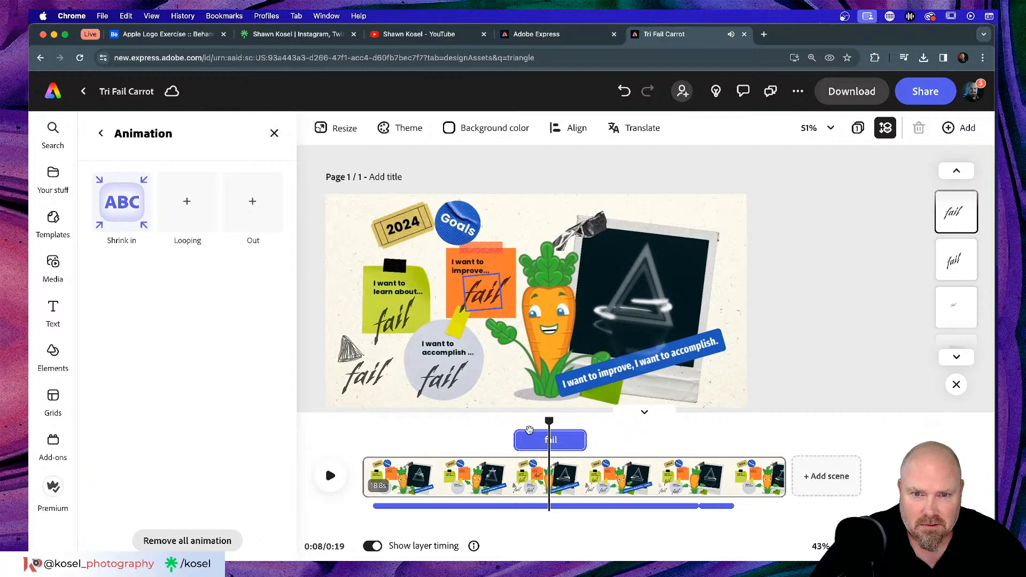
click(446, 377)
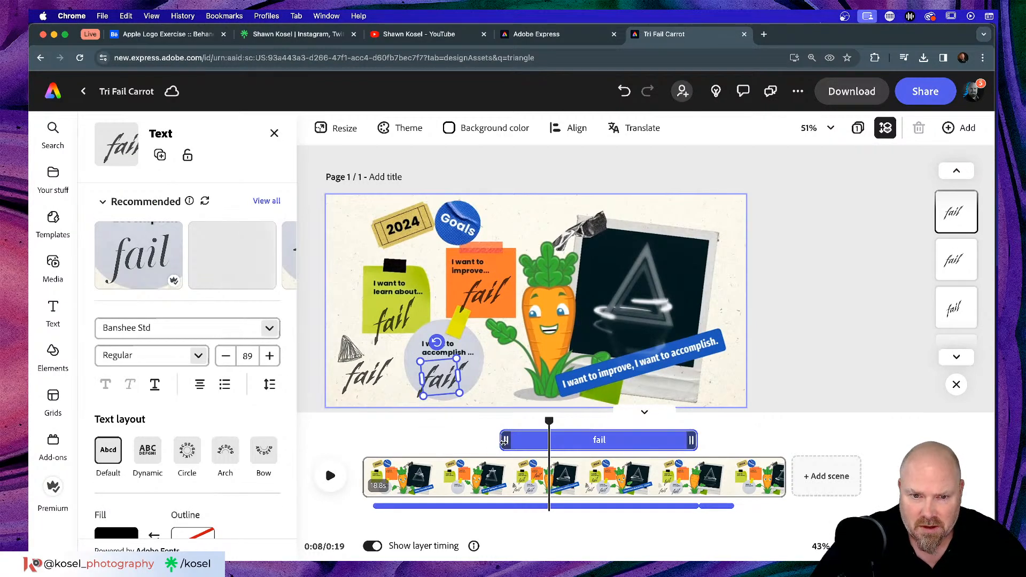
drag(501, 440, 547, 445)
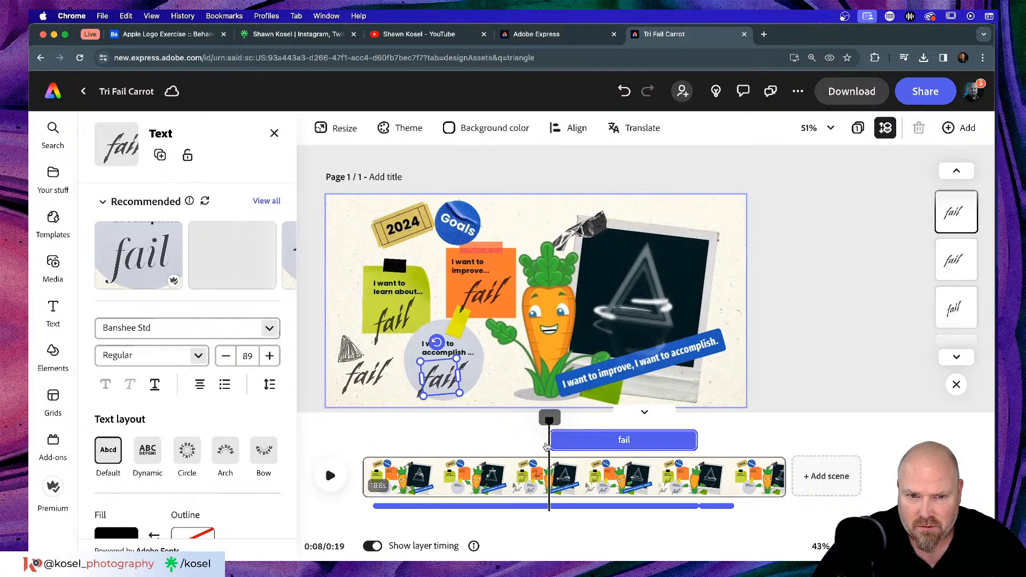
drag(690, 439, 622, 439)
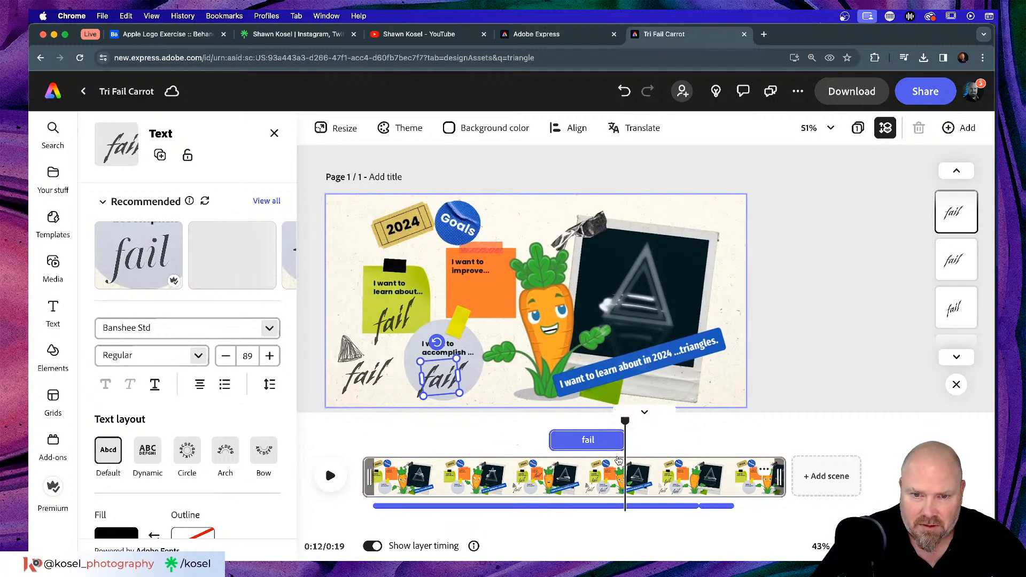
- Remove the Rise out animation from the gray circle's "fail" text, keeping Shrink in
scroll(210, 393, down, 5)
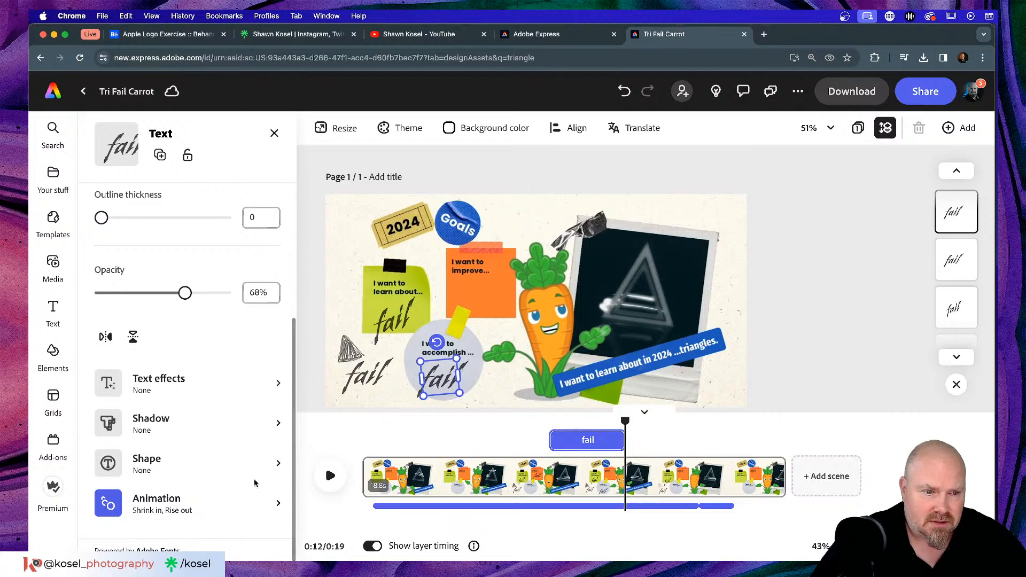
click(278, 505)
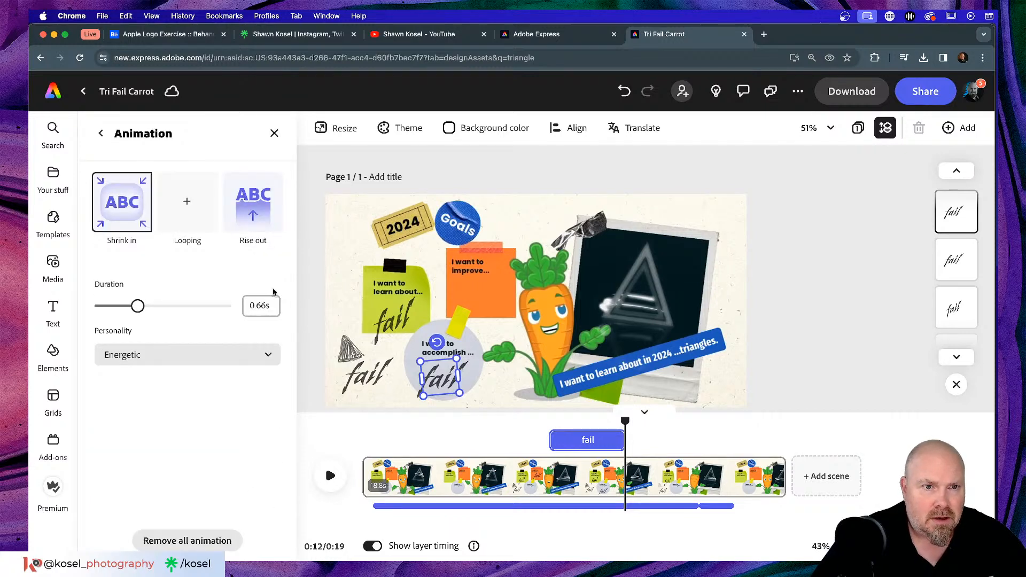
click(254, 205)
click(254, 205)
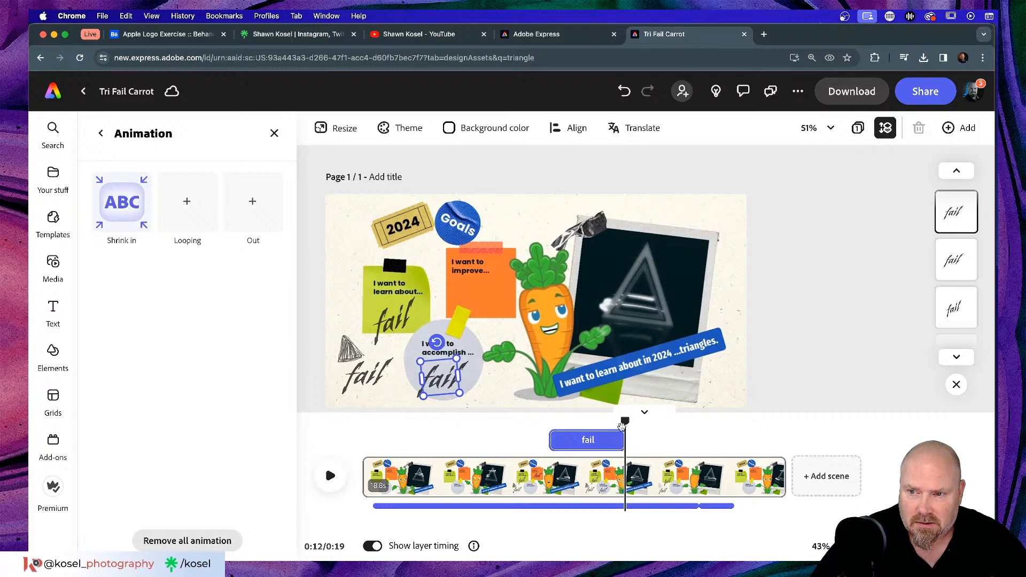
- Play back the sections after and around the gray circle's "fail" text to check its timing
drag(624, 423, 632, 424)
click(331, 475)
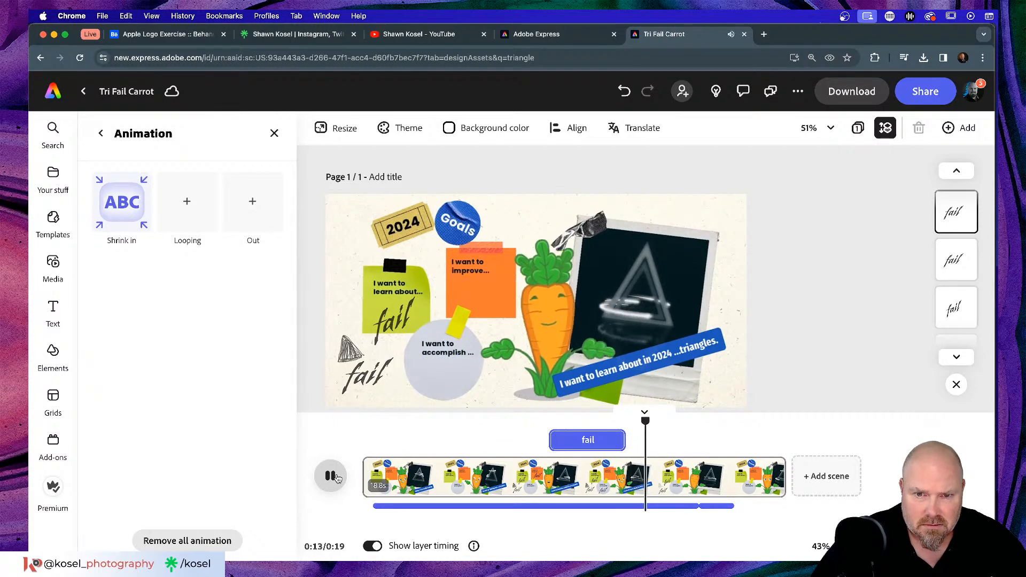
key(space)
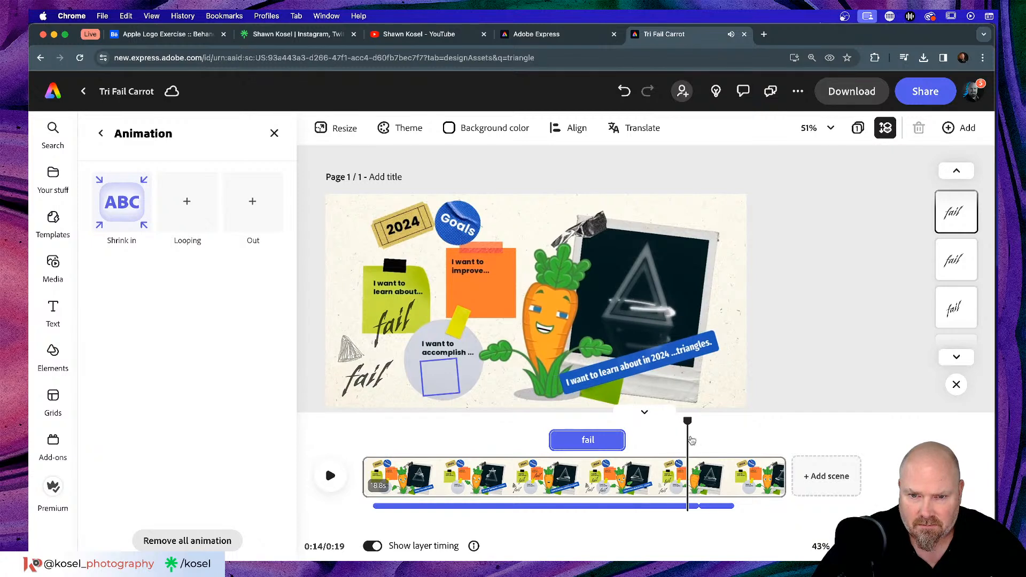
drag(686, 422, 503, 424)
key(space)
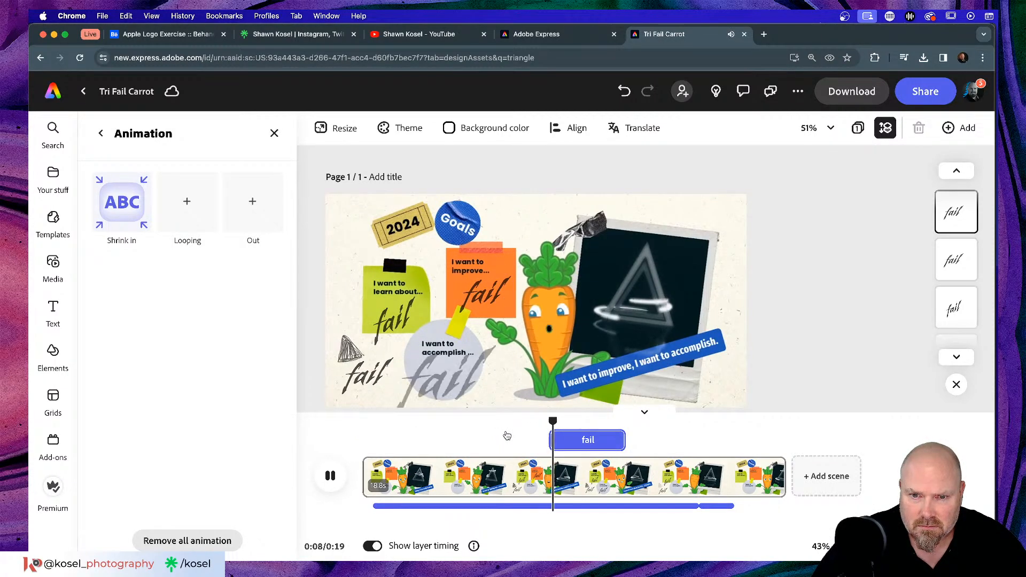
key(space)
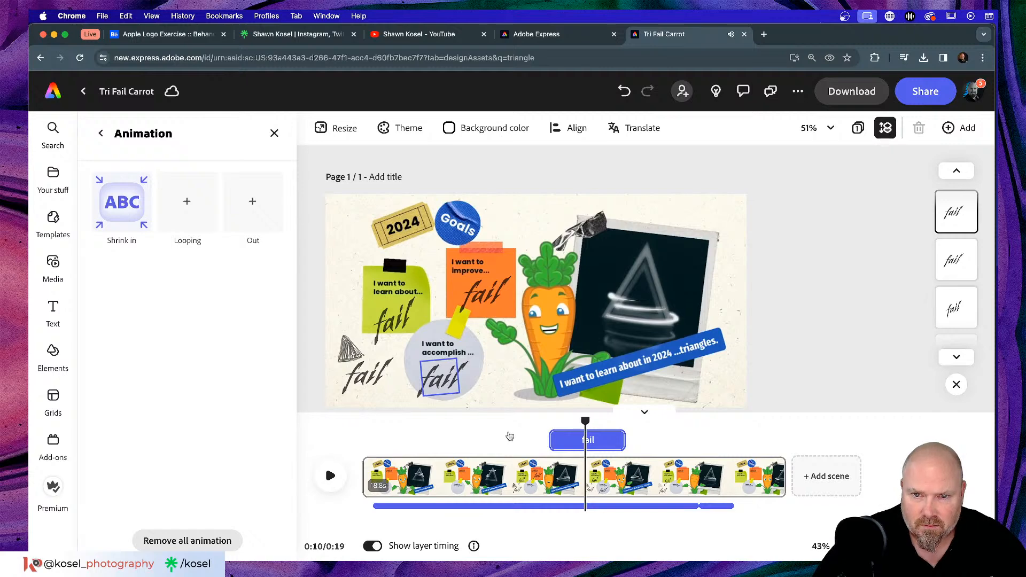
- Trim the green note's "fail" text so it starts at about 10 s and ends at about 14 s
drag(587, 421, 582, 421)
click(388, 319)
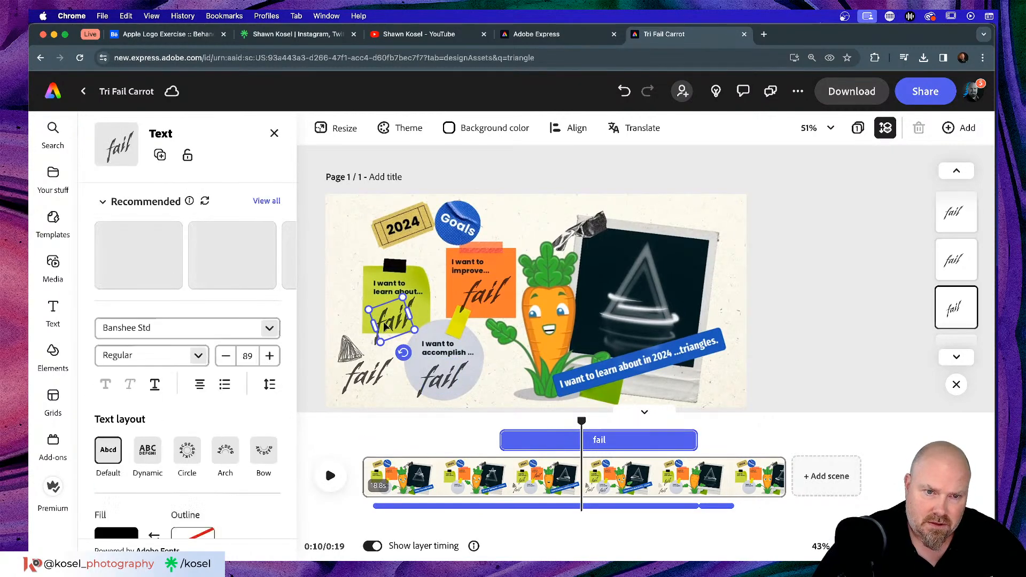
drag(499, 447, 583, 442)
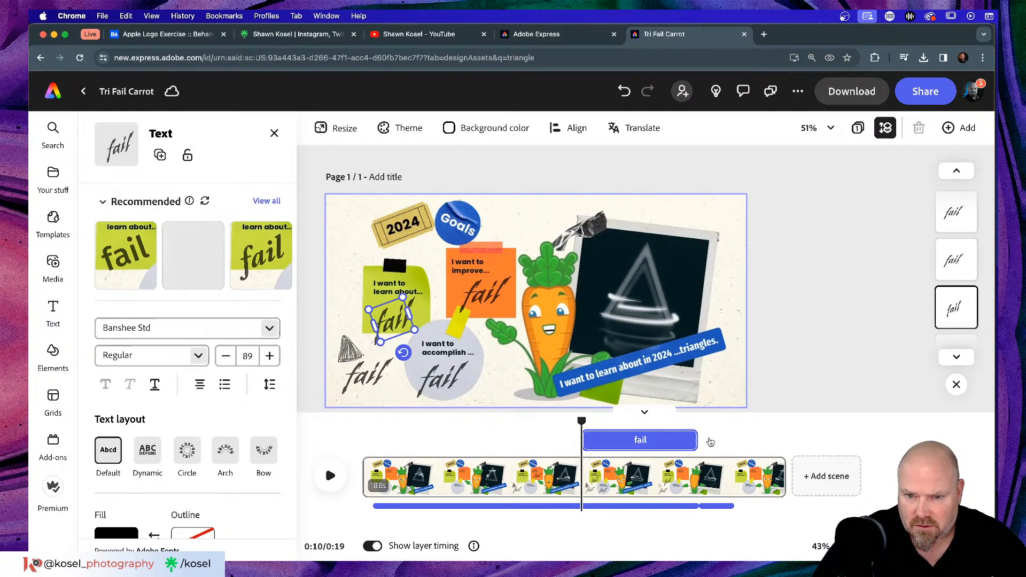
drag(697, 439, 675, 439)
- Remove the Rise out animation from the green note's "fail" text, keeping Shrink in
scroll(215, 363, down, 5)
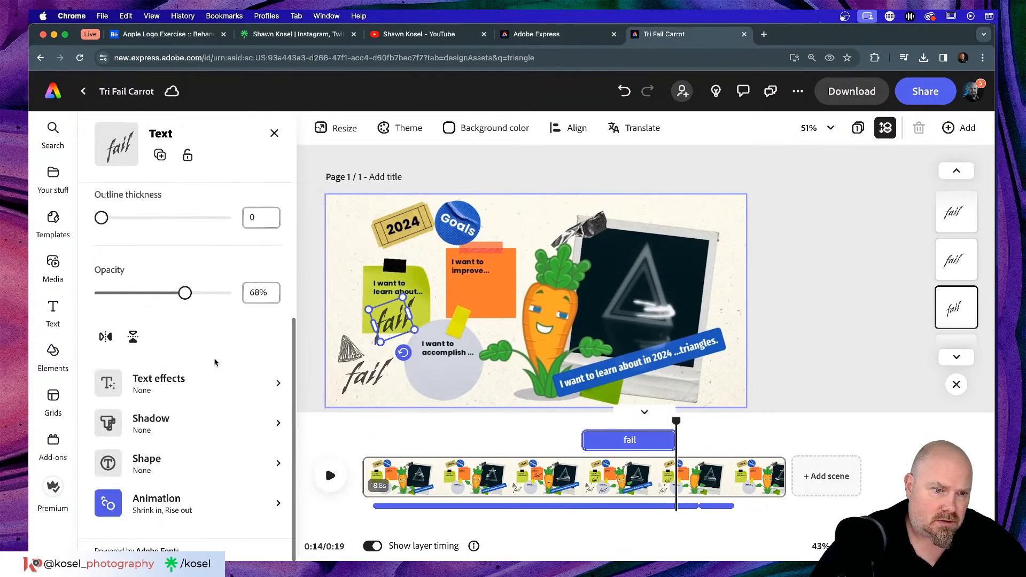
click(277, 505)
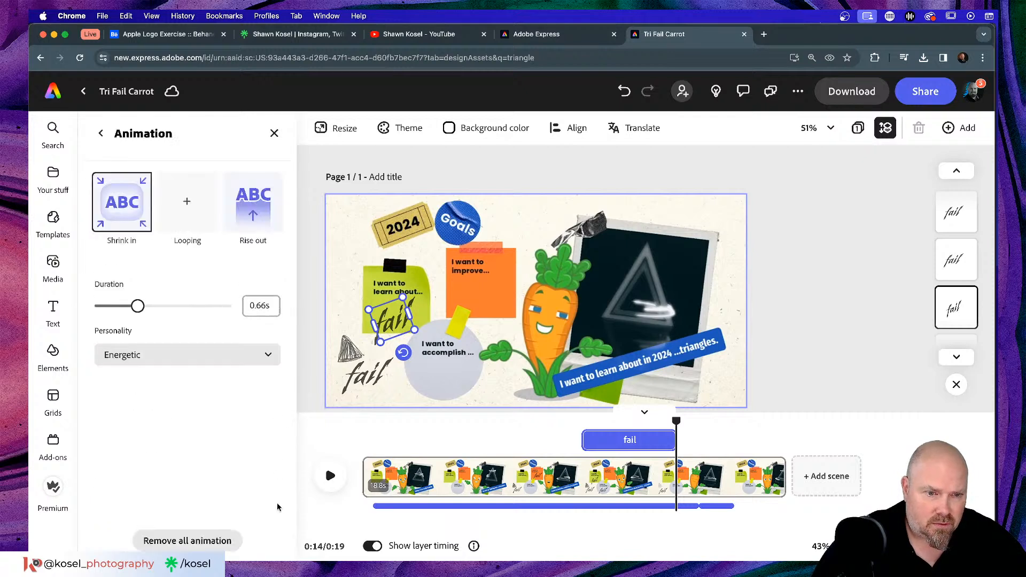
click(255, 204)
click(255, 206)
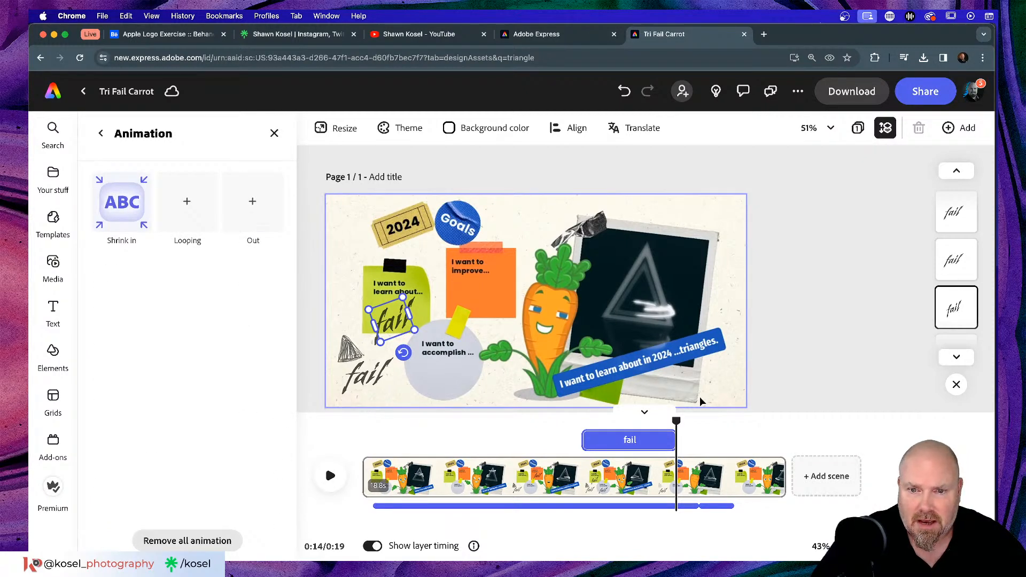
- Play the video from the start to check the "fail" texts, and shift the green note's text slightly earlier in the timeline
drag(678, 421, 361, 420)
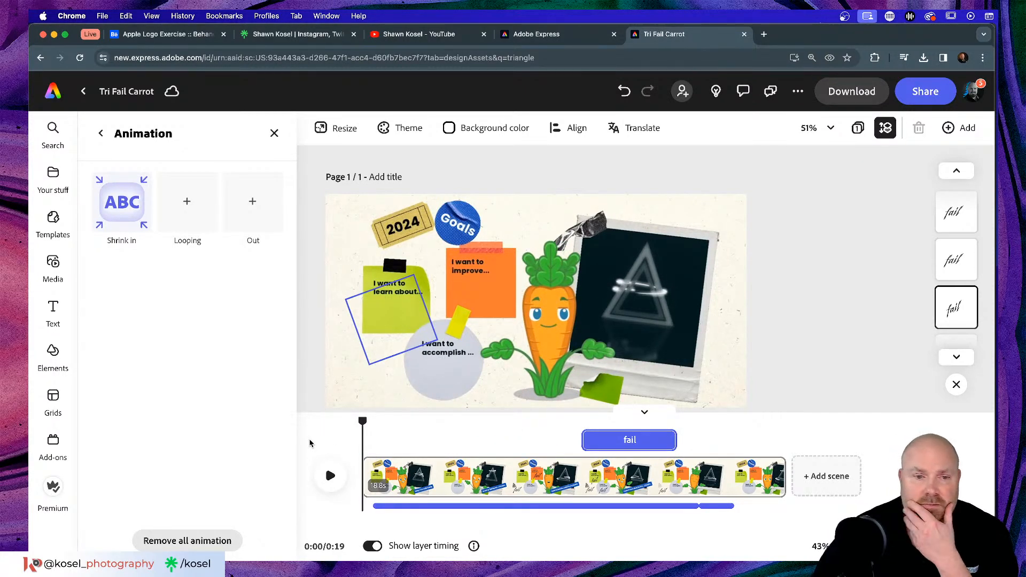
click(330, 476)
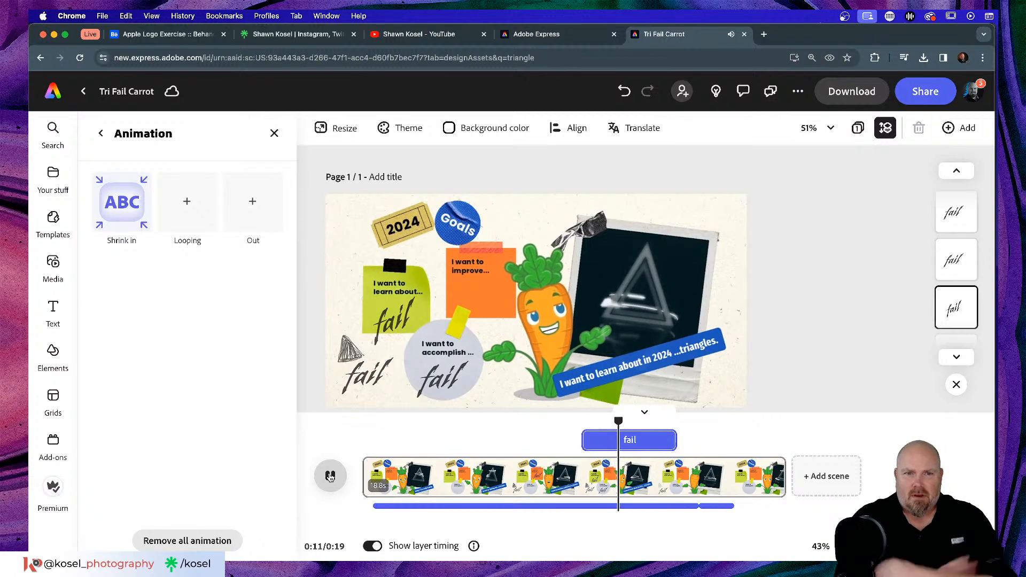
click(330, 476)
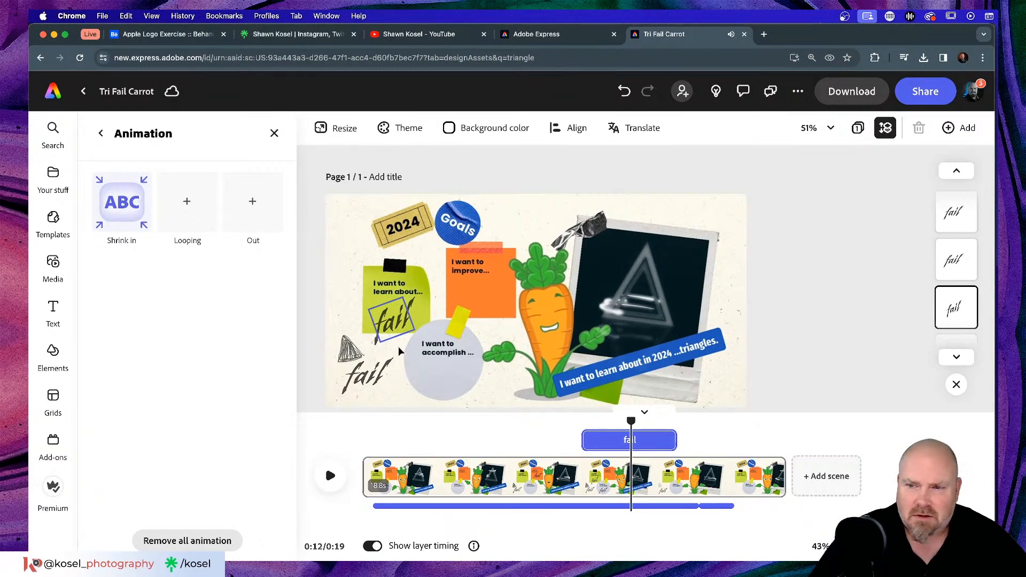
click(644, 441)
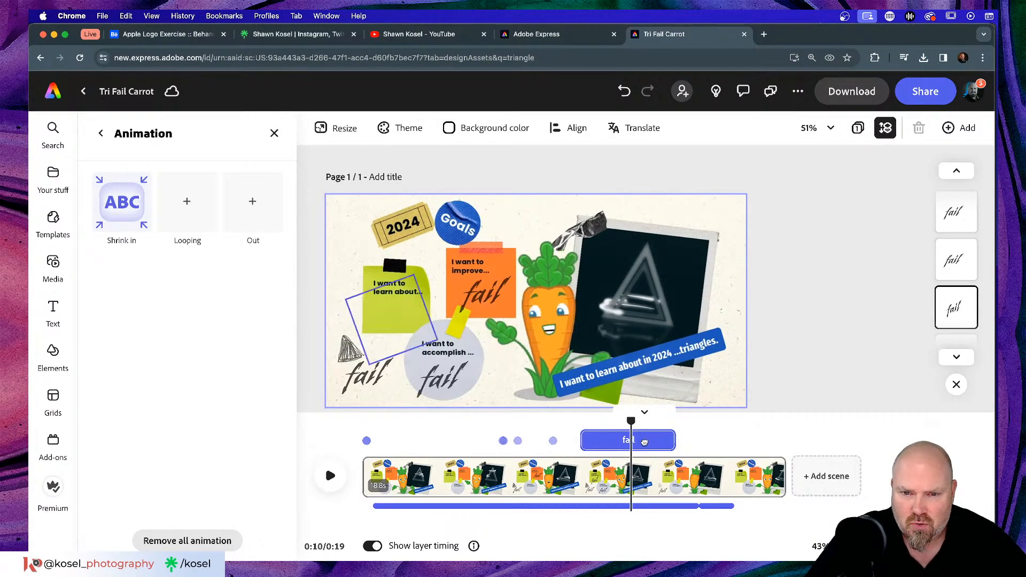
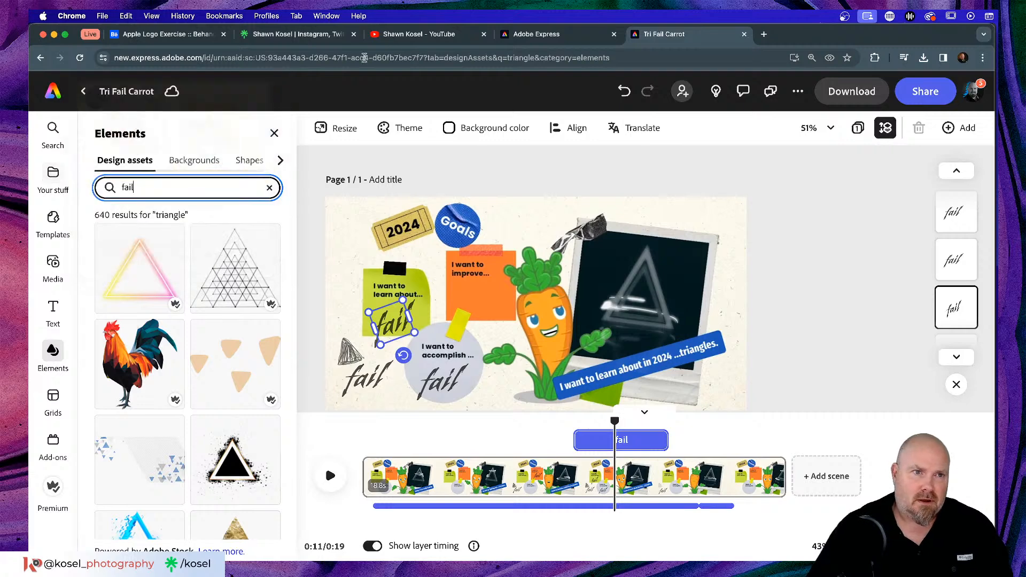
- Search the design assets for "fail" and for "fail stamp"
key(Return)
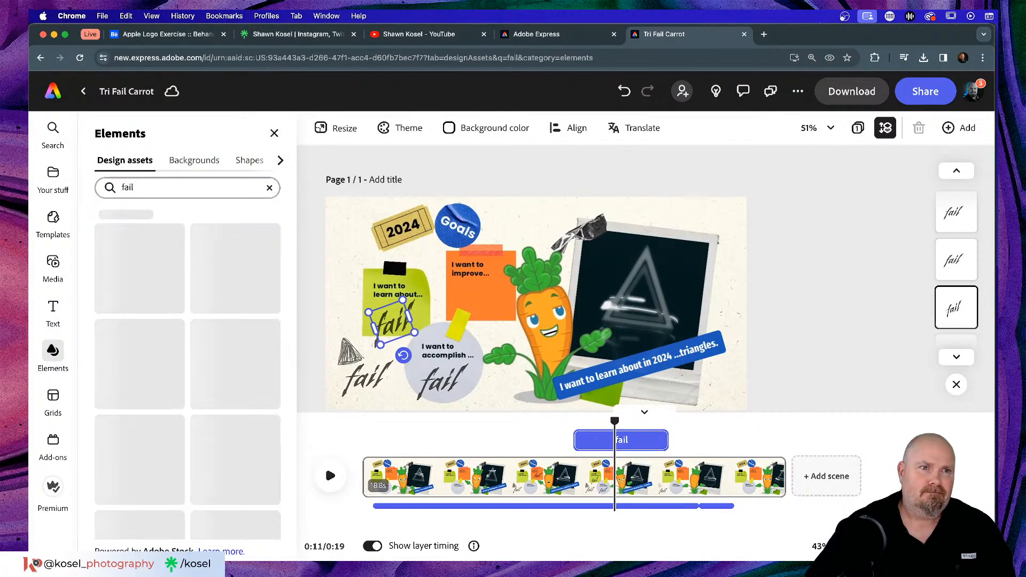
click(182, 188)
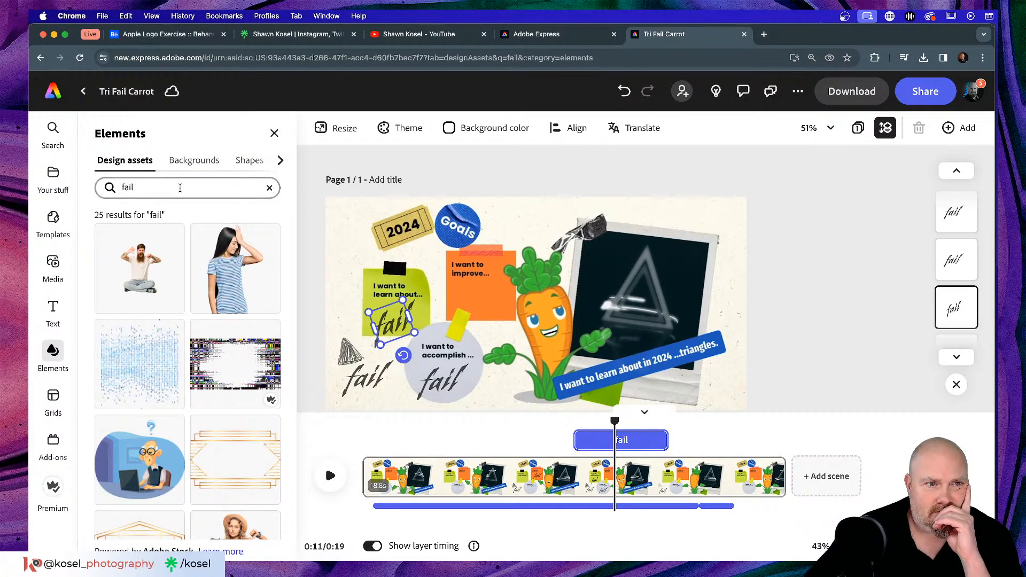
text(stamp)
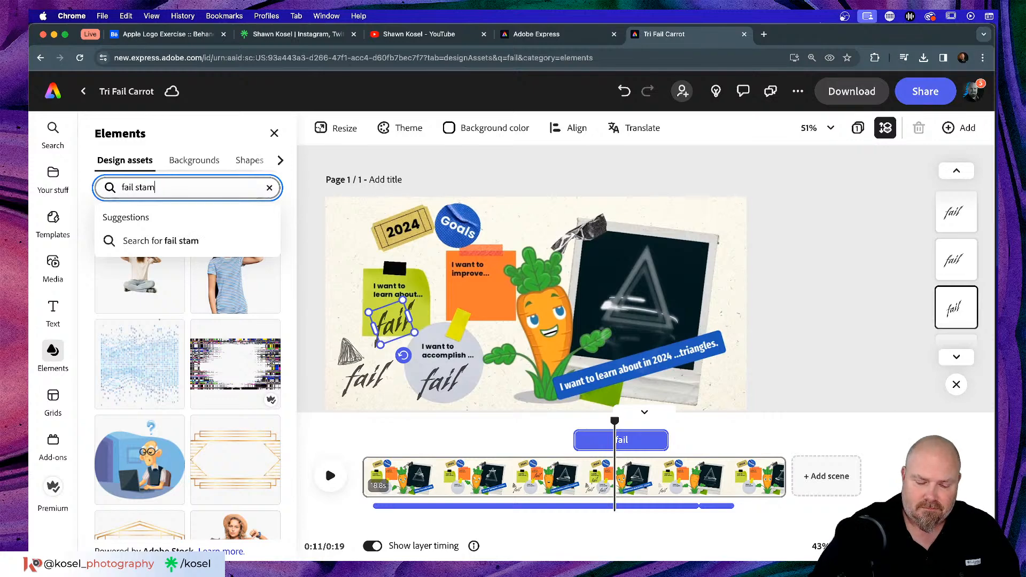
key(Return)
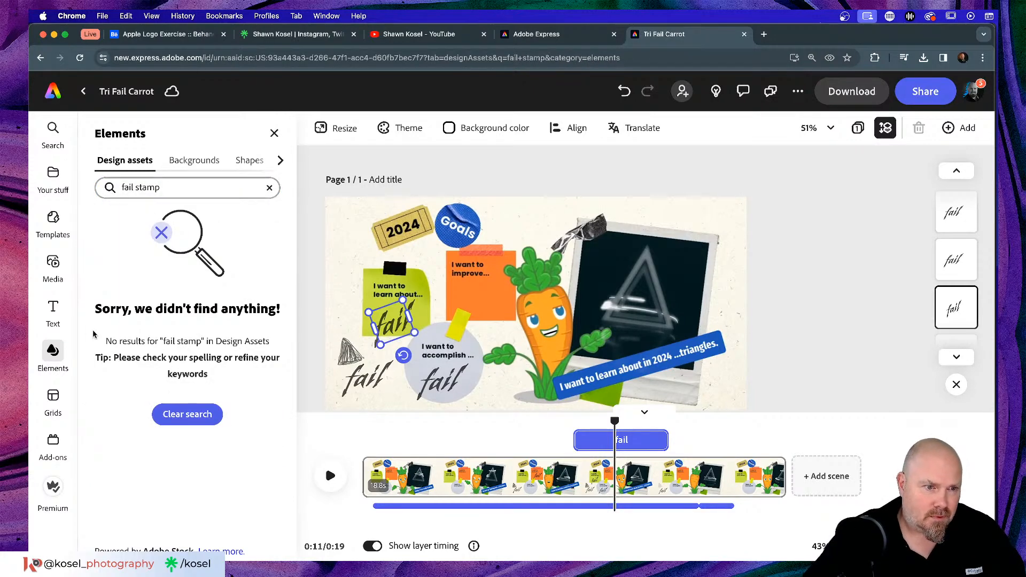
- Leave the empty design-asset search and search the stock photos for "Fail stamp on black"
click(267, 135)
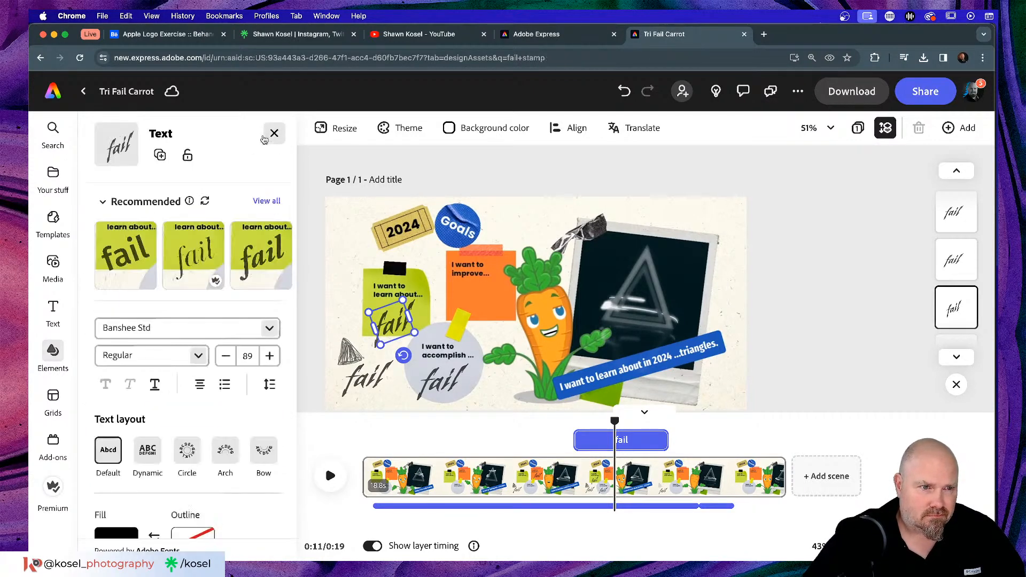
click(44, 274)
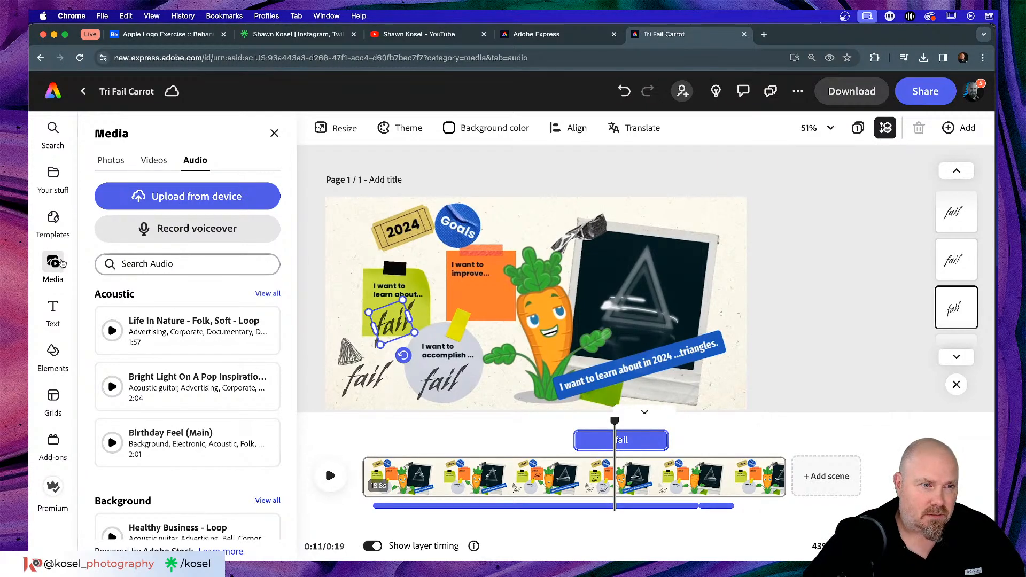
mouse_move(62, 263)
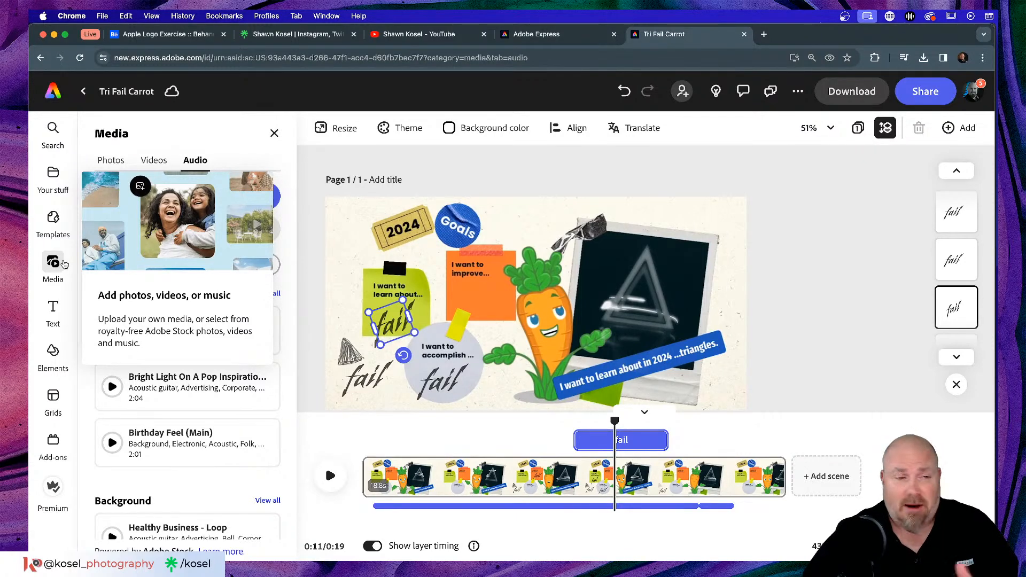
mouse_move(61, 350)
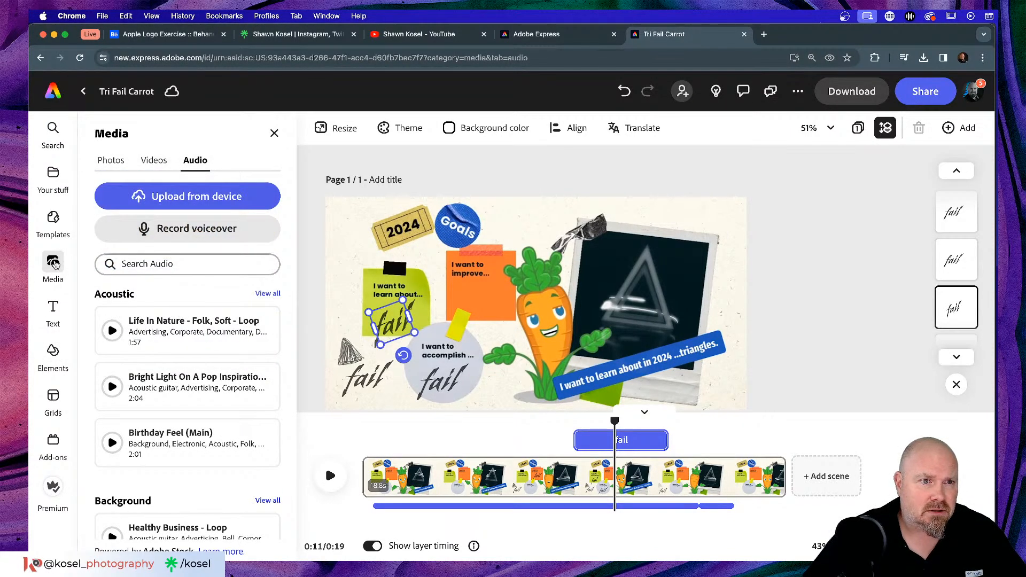
click(109, 160)
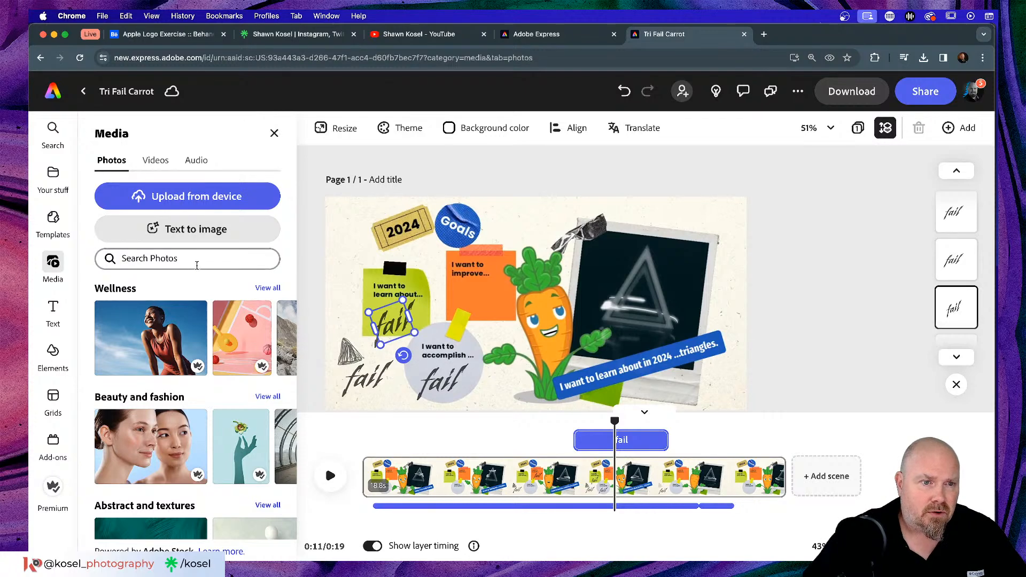
click(192, 258)
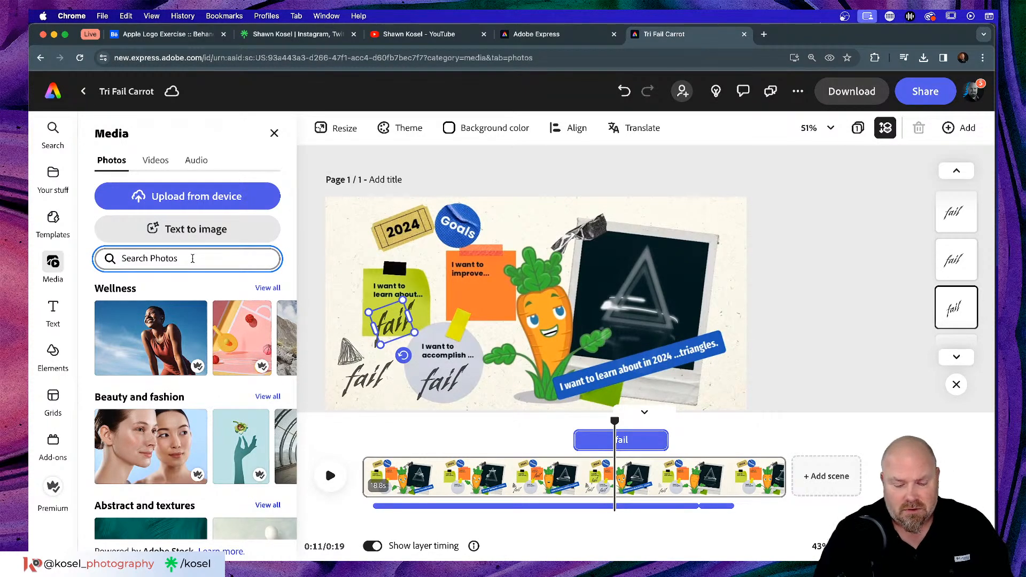
text(Fail stamp on black)
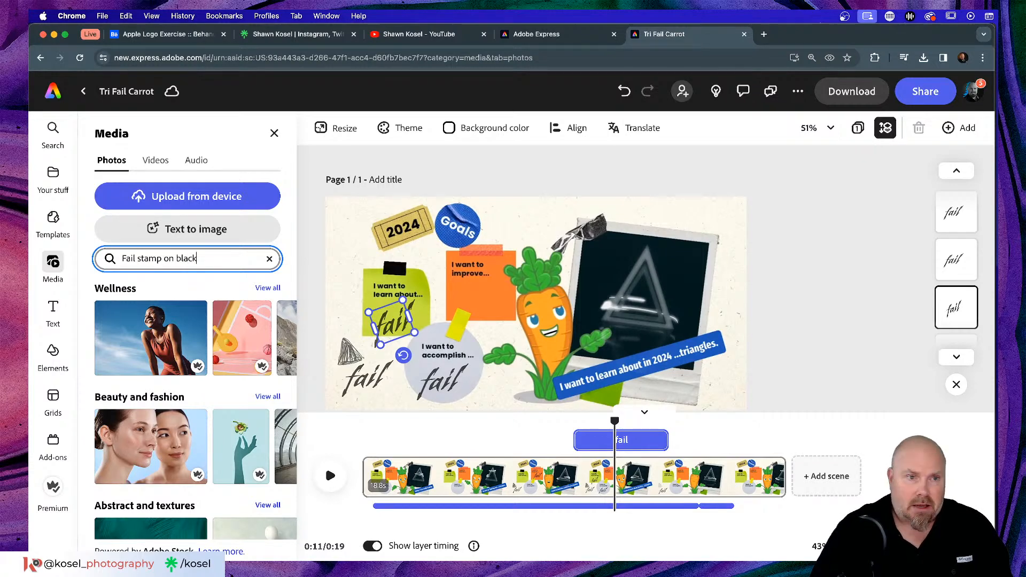
key(Return)
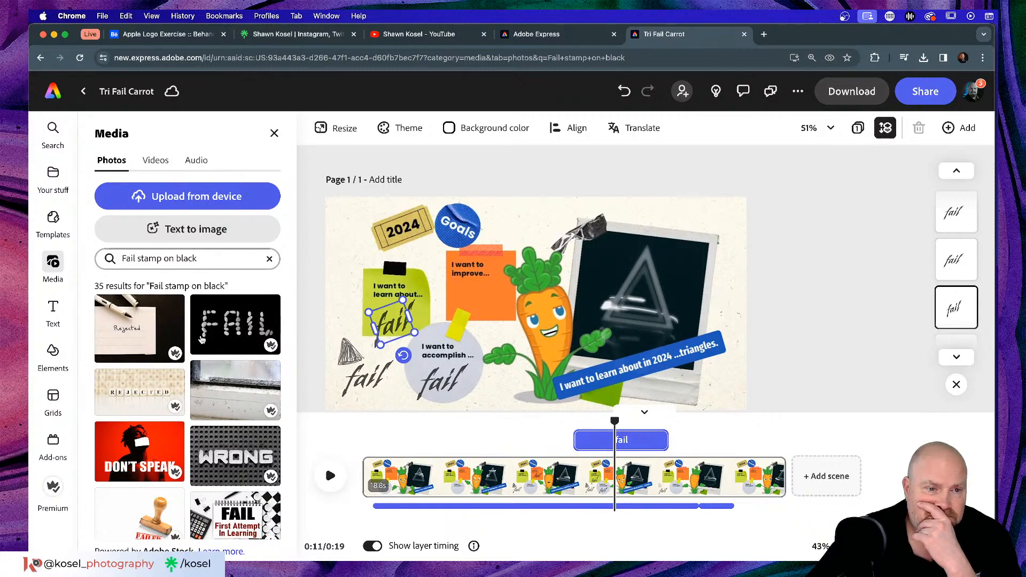
- Look through the photo results for a fail stamp image that suits the notes
scroll(202, 338, down, 5)
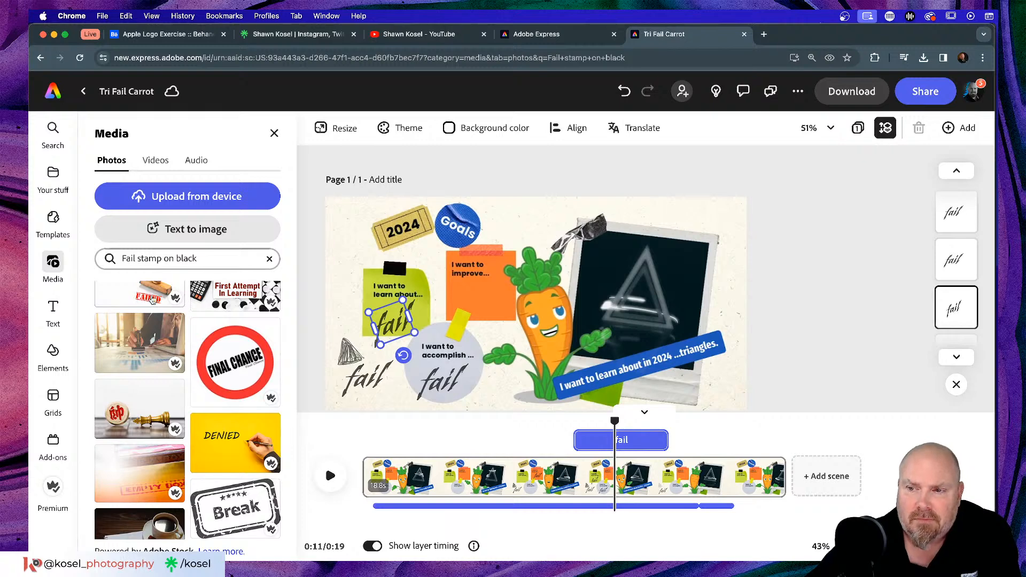
scroll(151, 298, down, 3)
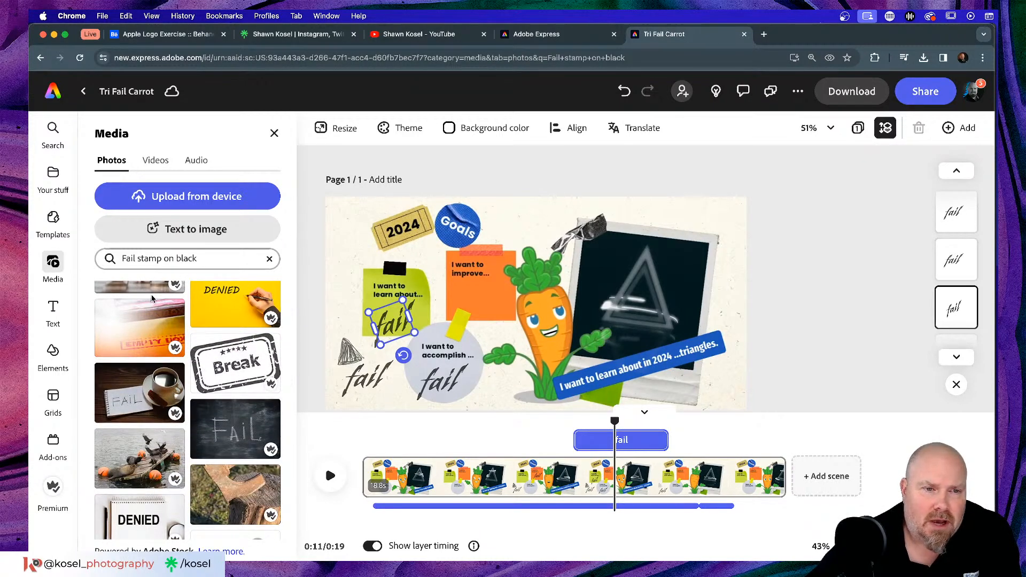
scroll(199, 331, down, 4)
scroll(199, 330, down, 6)
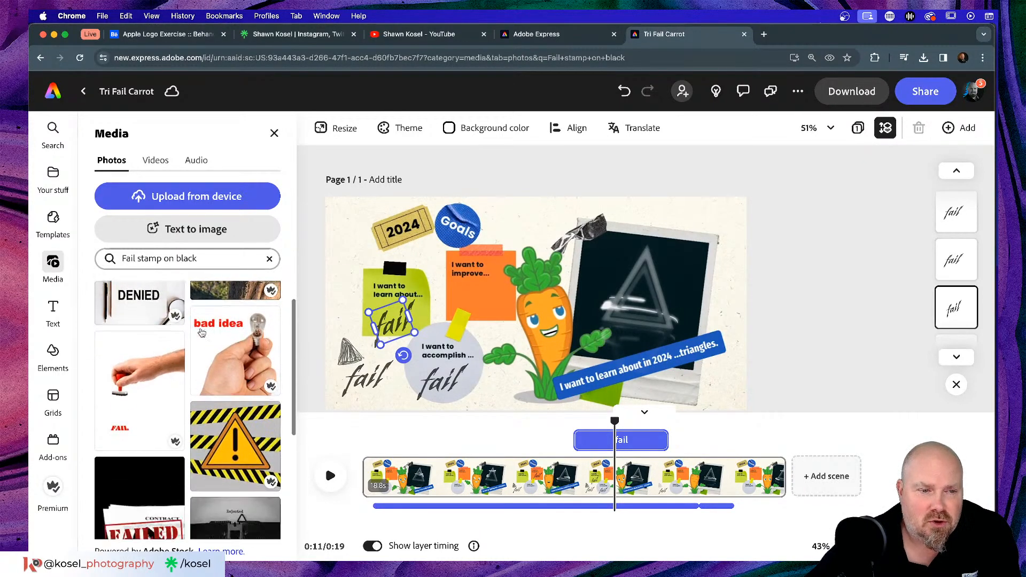
scroll(201, 331, down, 2)
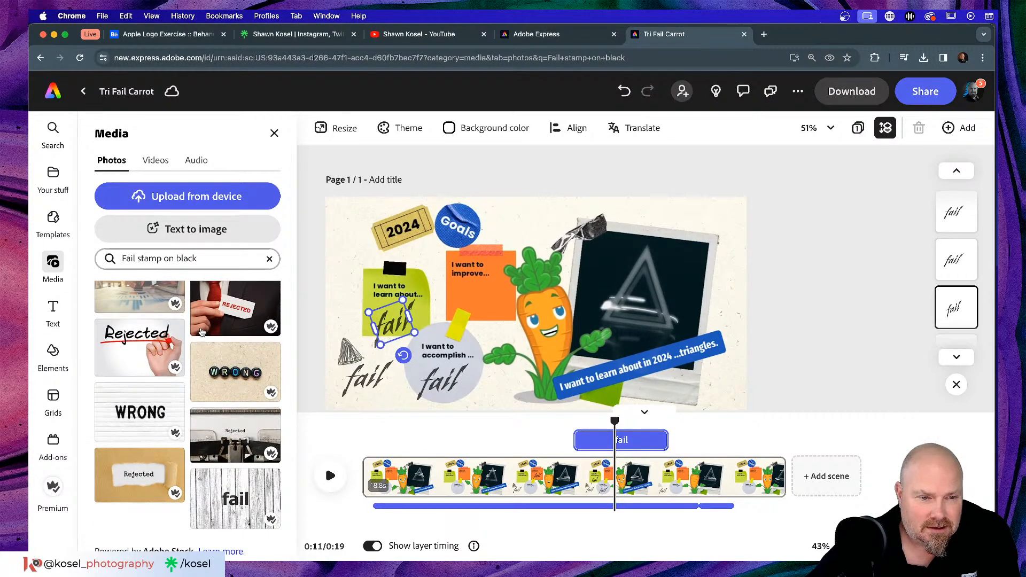
scroll(201, 332, up, 10)
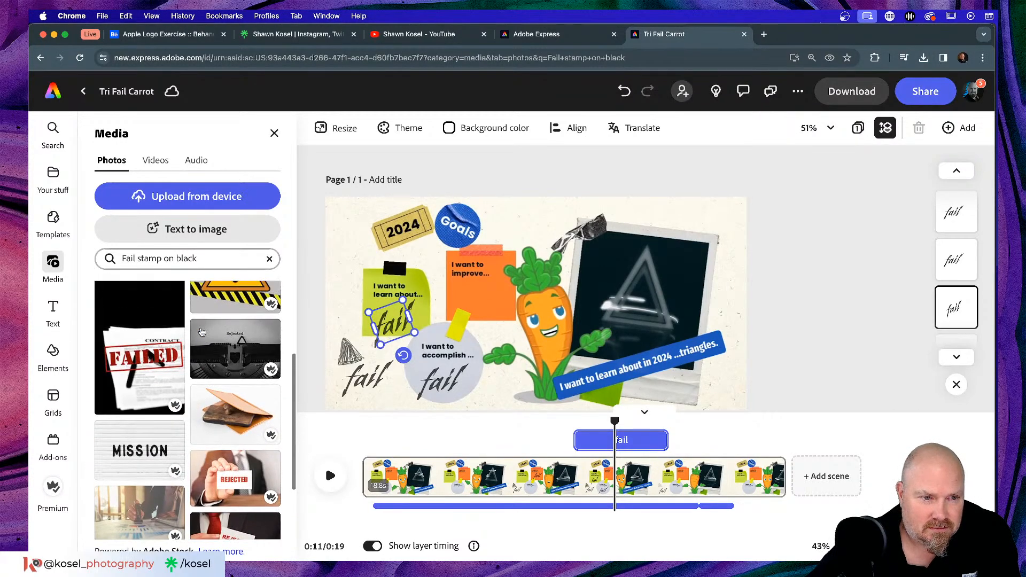
scroll(201, 332, up, 3)
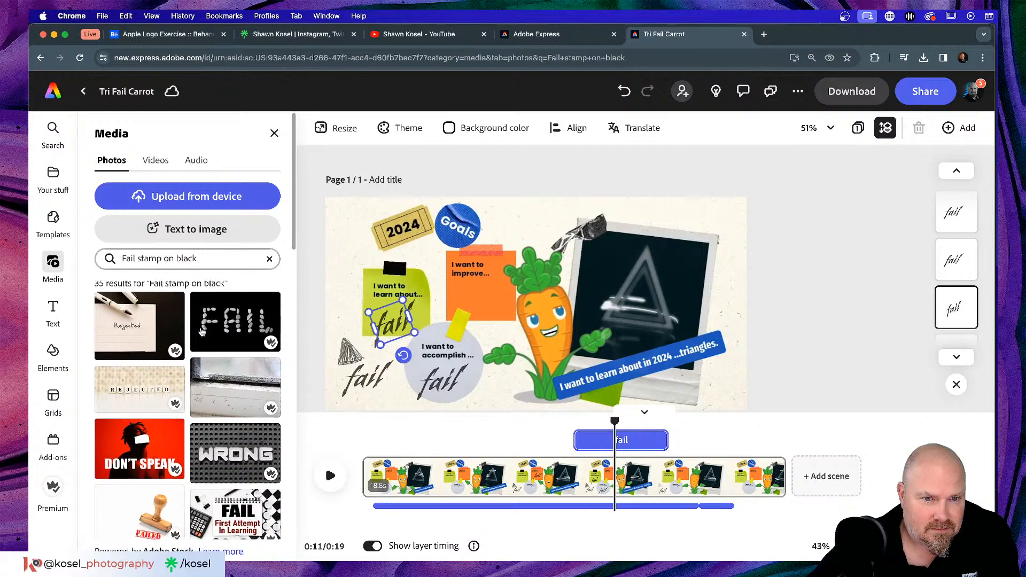
- Change the fill colour of the green note's "fail" text to red, #F71111
click(391, 324)
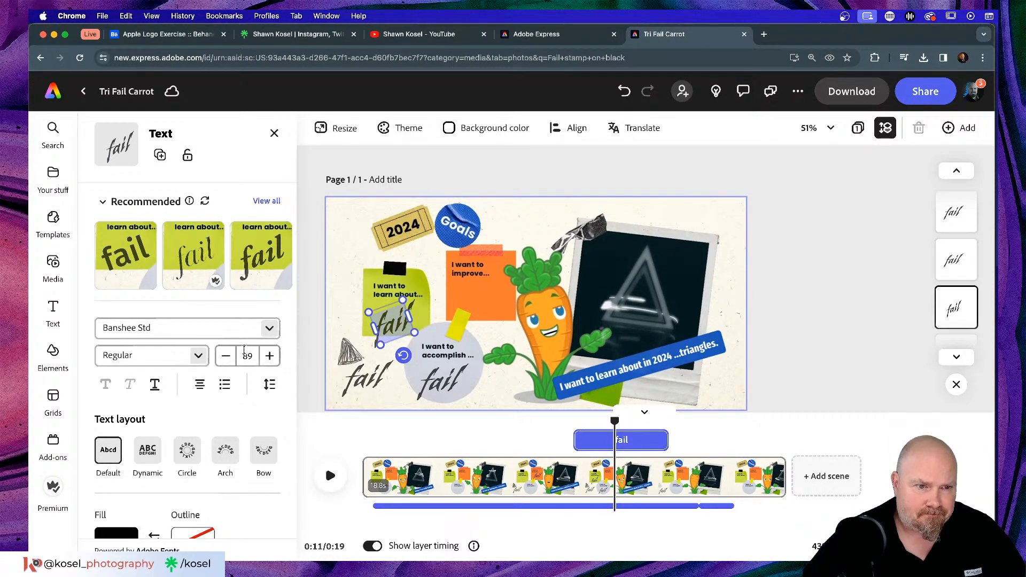
scroll(244, 349, down, 2)
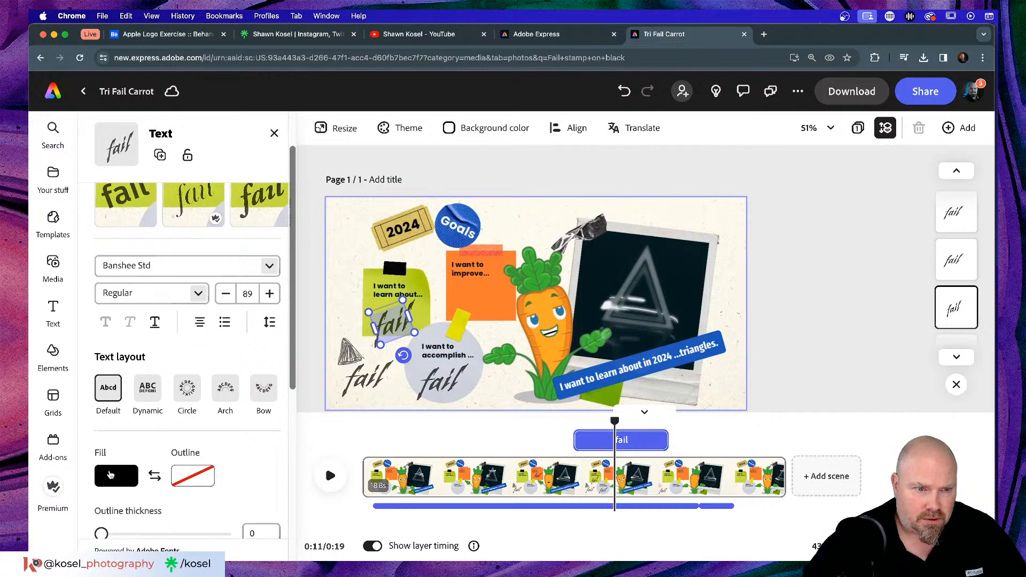
click(111, 474)
drag(262, 390, 289, 372)
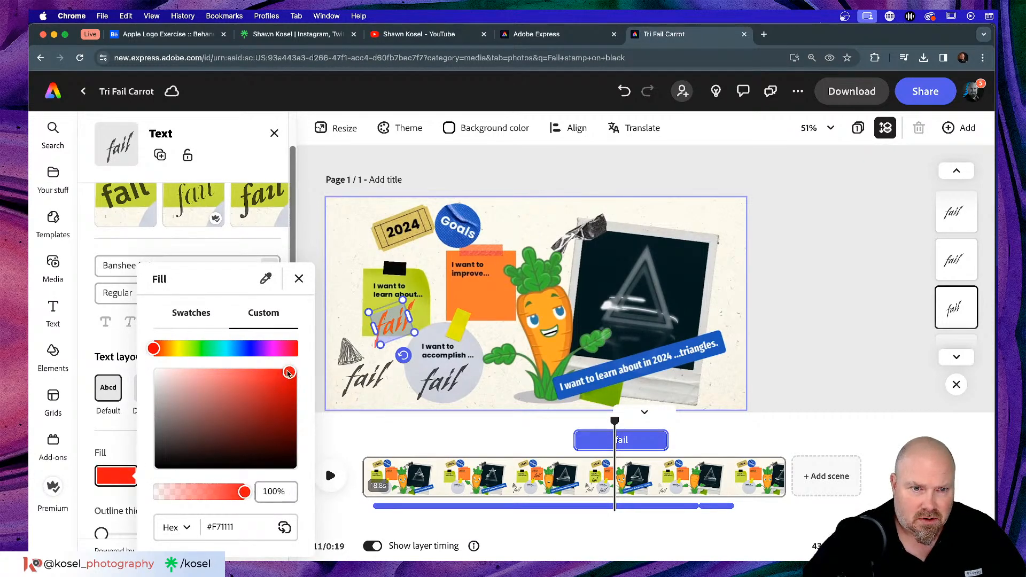
click(298, 278)
- Add an outlined rectangular frame shape around the green note's "fail" text
scroll(150, 450, down, 2)
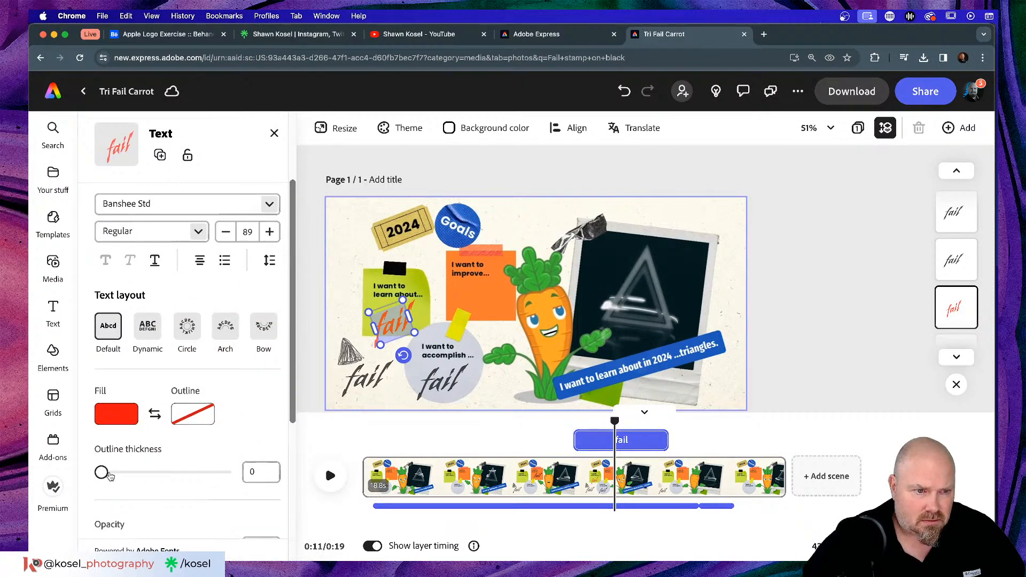
scroll(213, 411, down, 7)
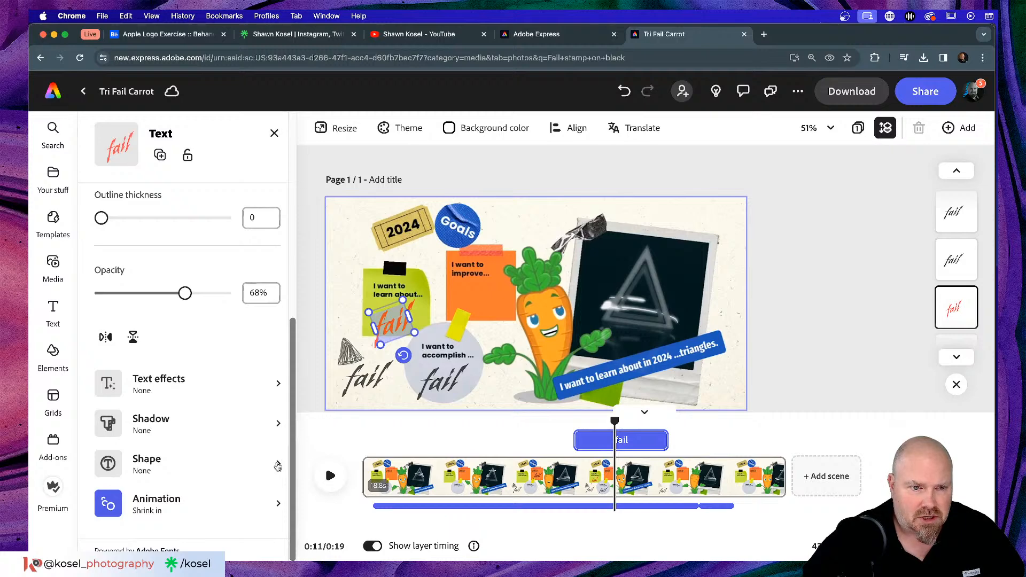
click(278, 464)
scroll(241, 285, down, 5)
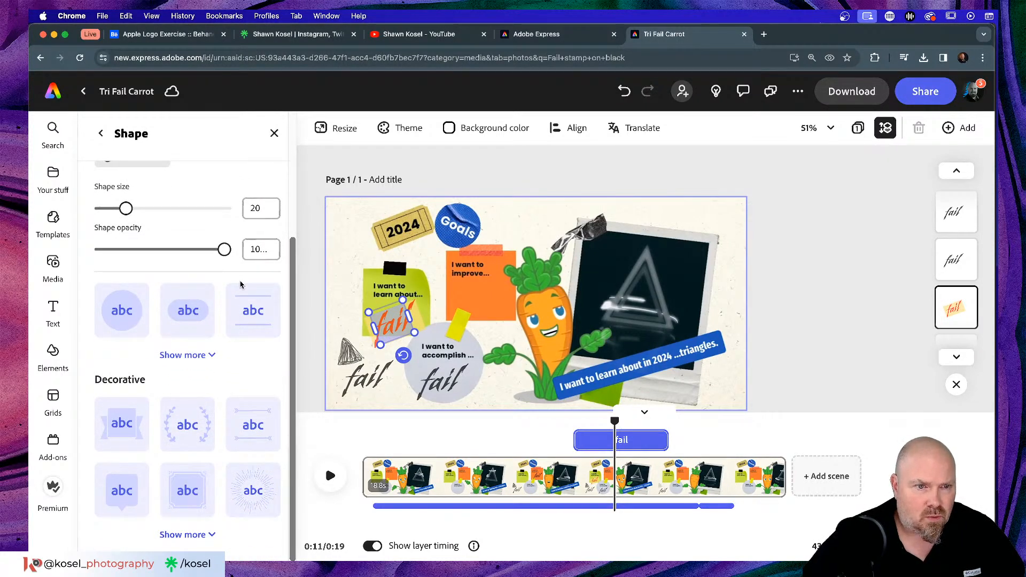
click(193, 356)
scroll(217, 323, down, 1)
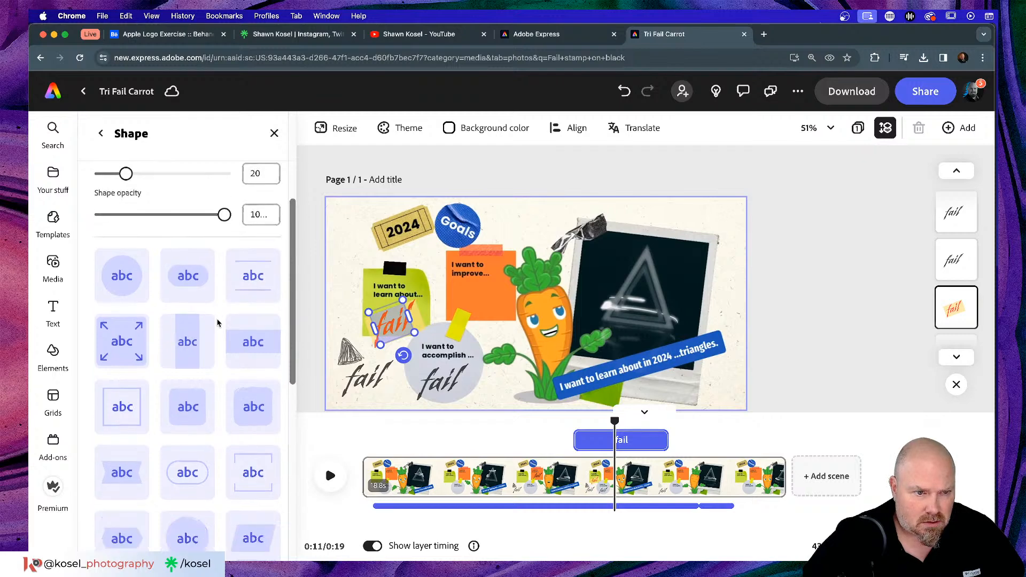
scroll(115, 361, down, 5)
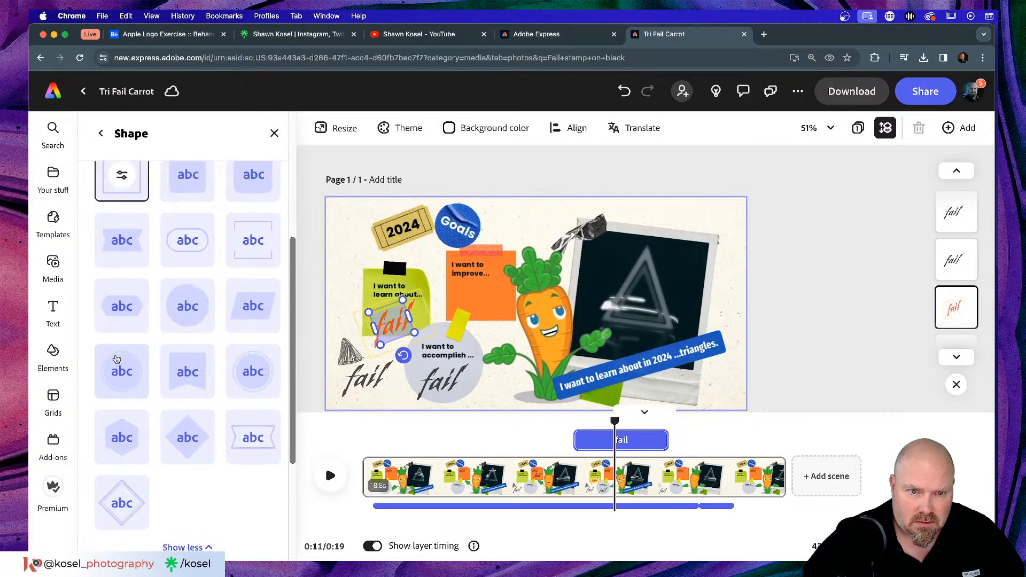
scroll(183, 216, up, 4)
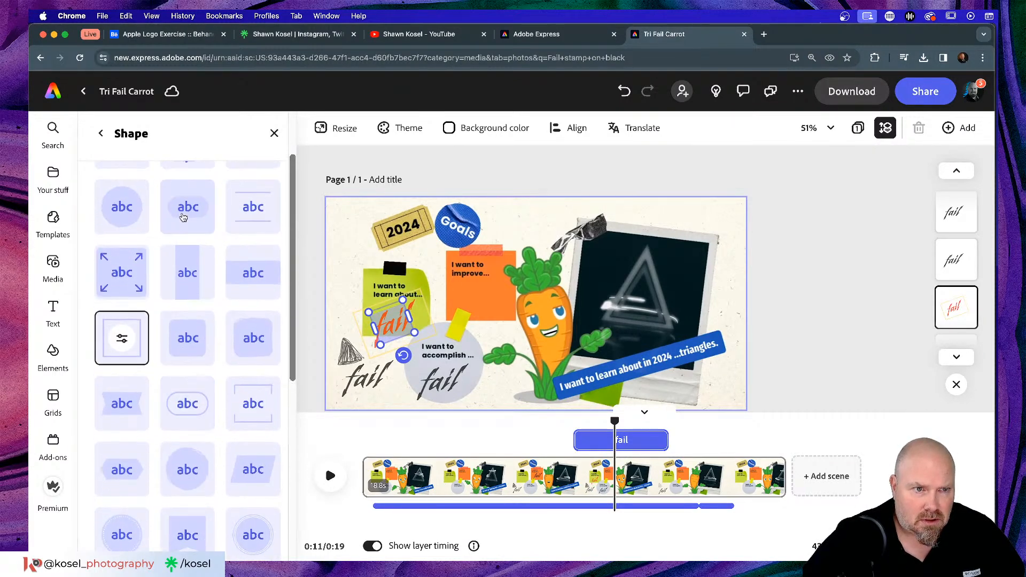
scroll(183, 217, up, 3)
click(274, 133)
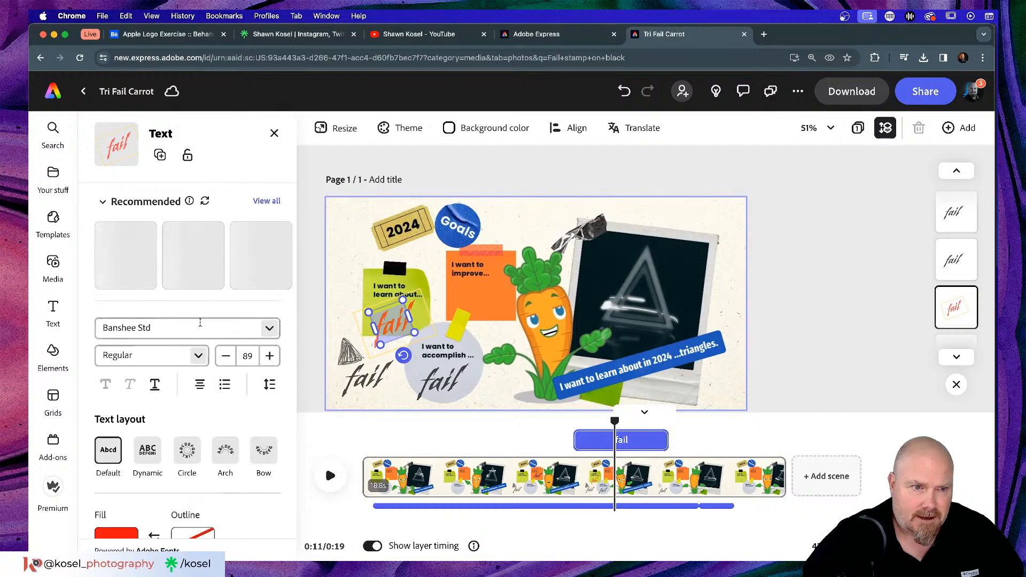
- Recolour the frame around the green note's "fail" text with an orange-red sampled from the lettering
scroll(201, 322, down, 4)
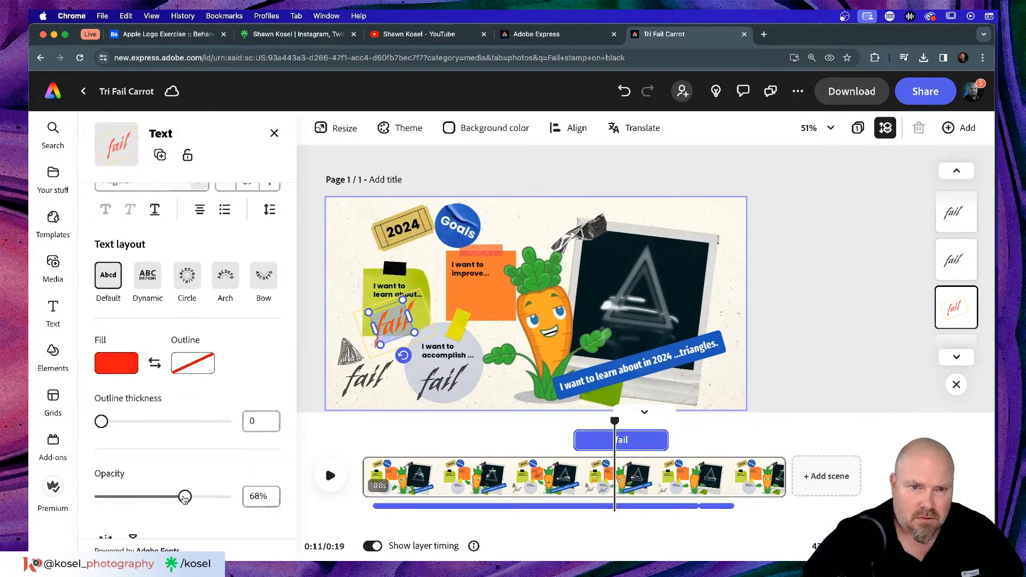
scroll(167, 443, down, 1)
scroll(146, 401, down, 5)
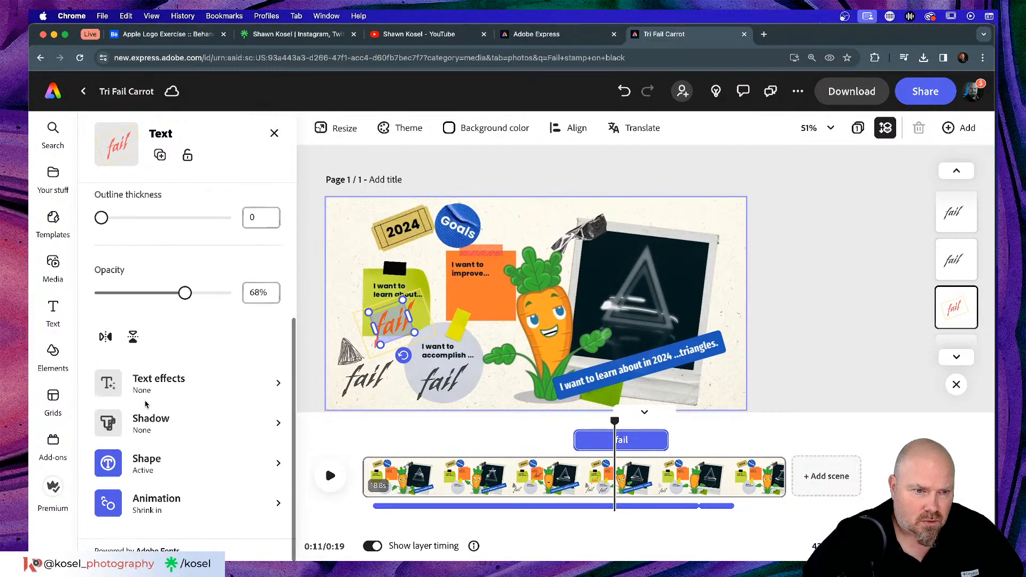
click(279, 463)
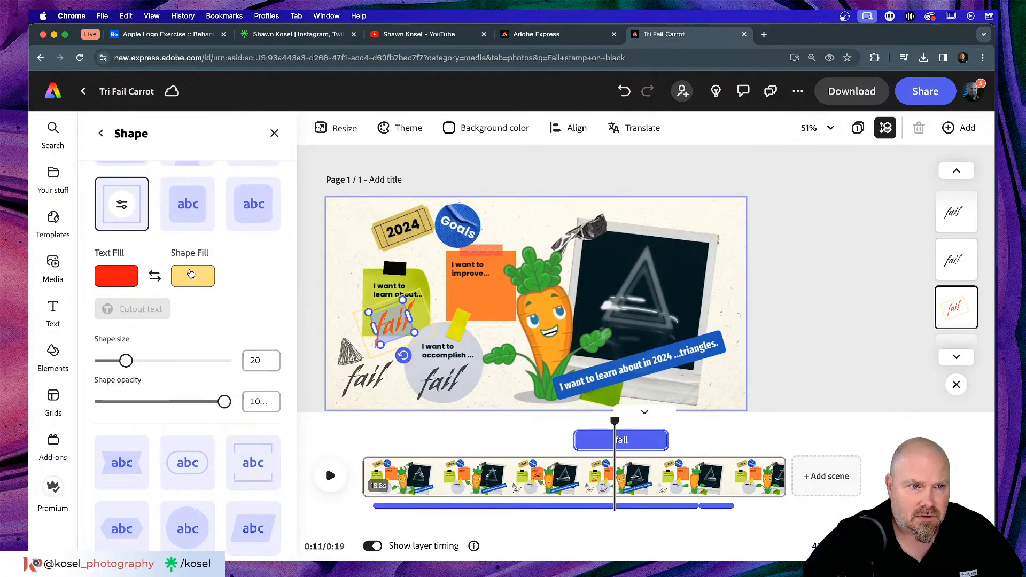
click(192, 276)
click(342, 144)
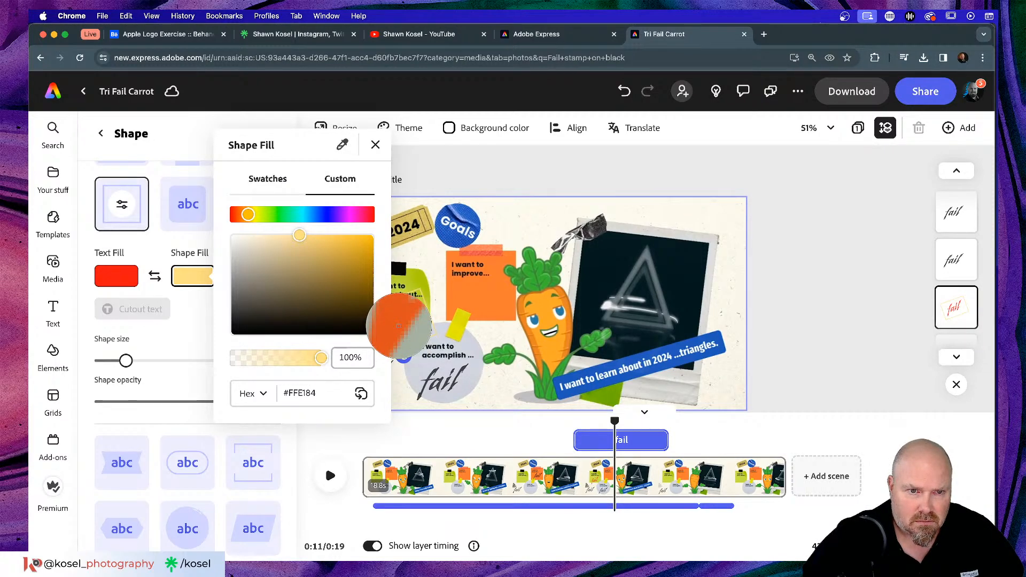
click(398, 325)
click(375, 144)
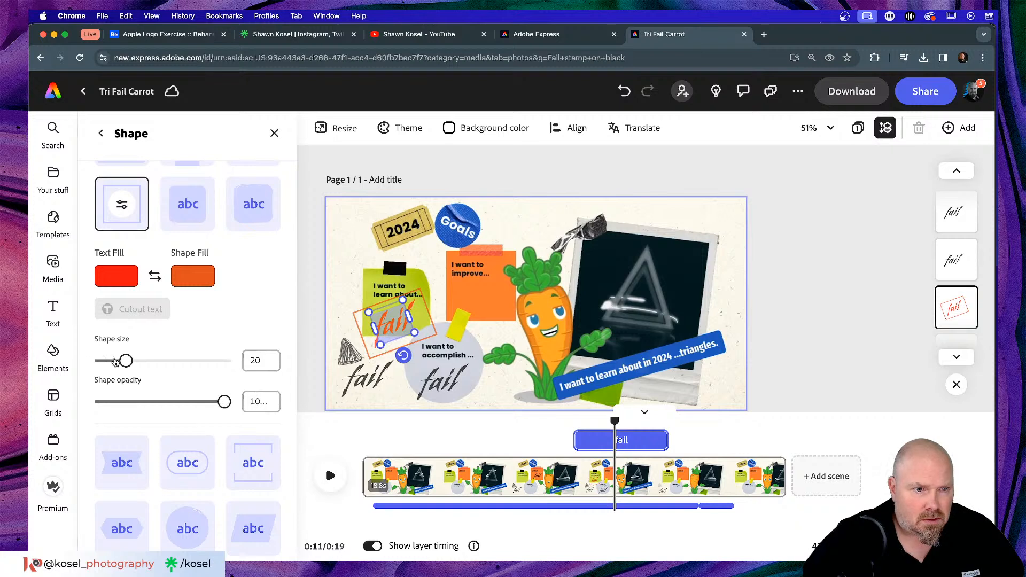
- Tighten the frame around the green note's "fail" text by setting its shape size to 5
drag(115, 361, 110, 362)
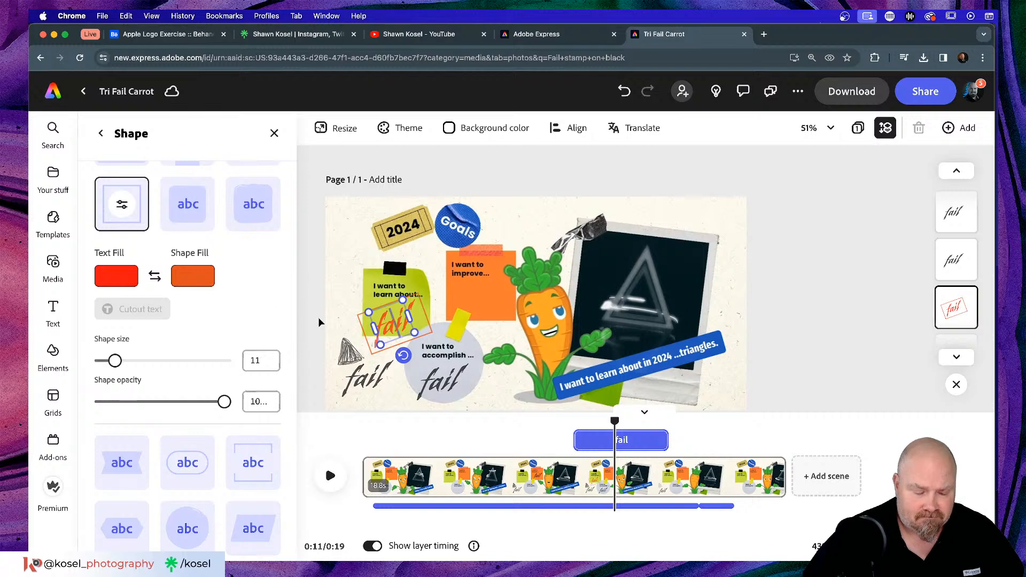
scroll(212, 400, down, 4)
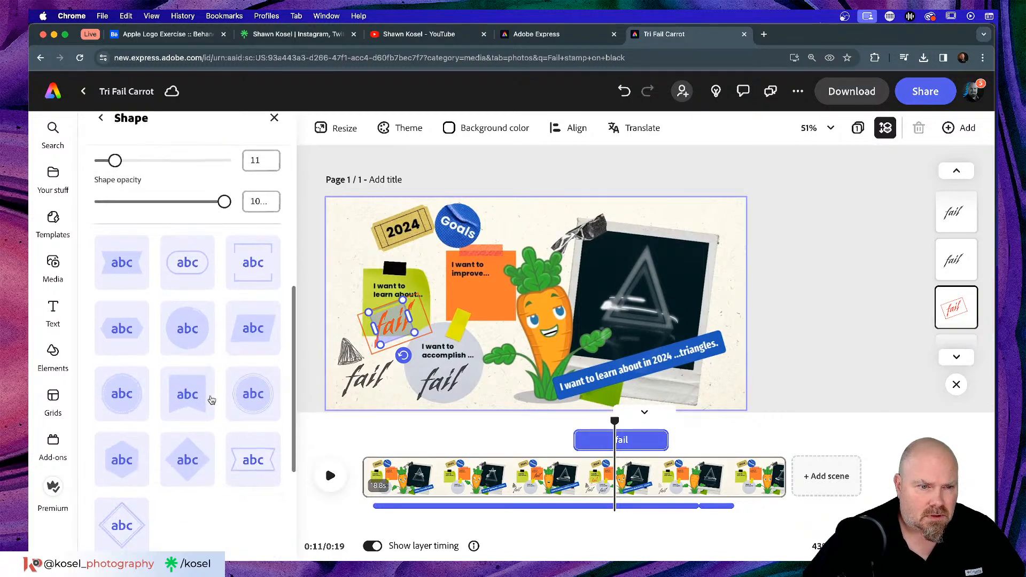
scroll(212, 400, down, 1)
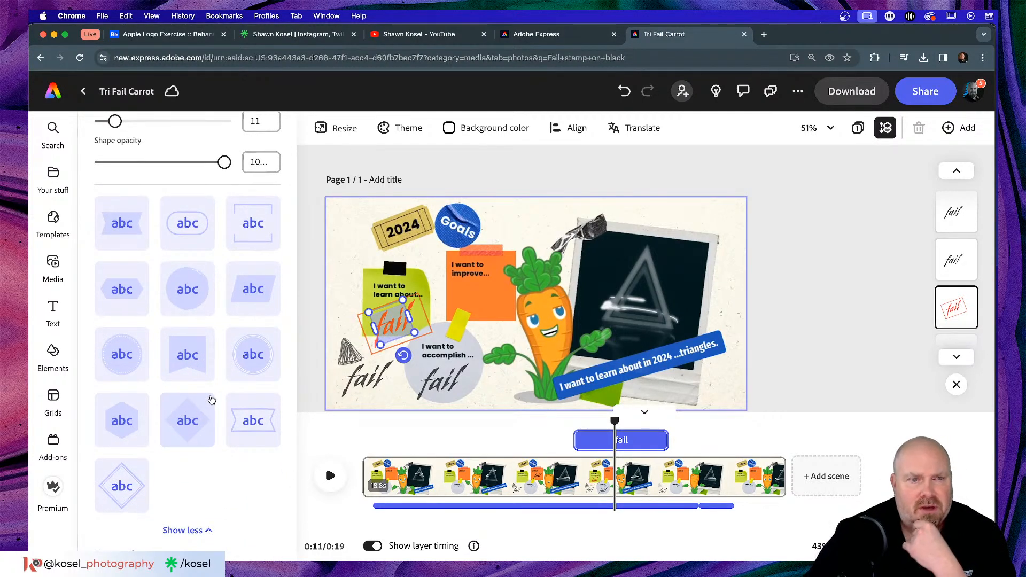
scroll(222, 227, up, 3)
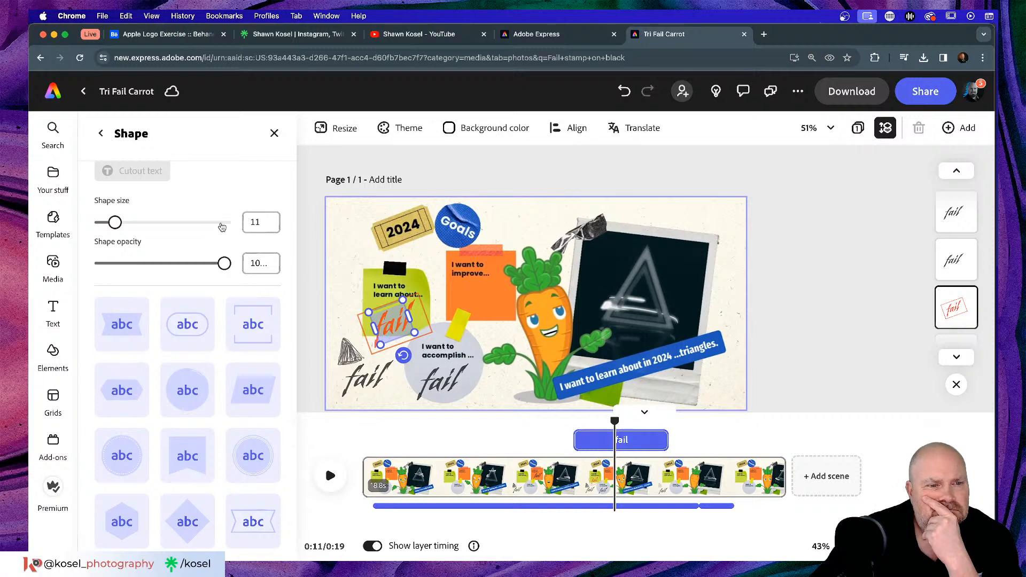
scroll(222, 227, down, 2)
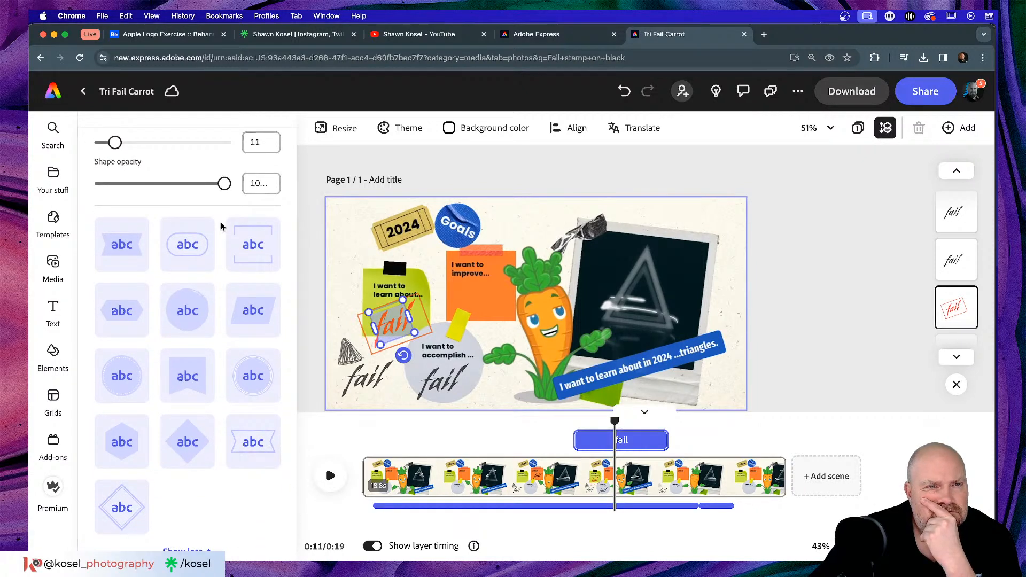
scroll(222, 227, up, 3)
drag(115, 271, 104, 275)
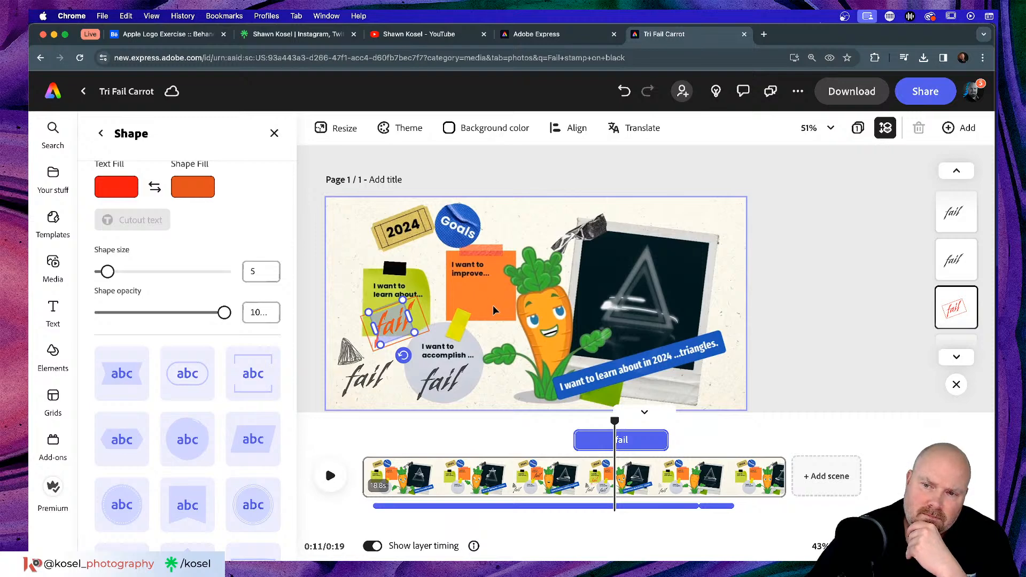
- Change the font of the green note's "fail" text to Dirty Baker's Dozen Spraypaint
click(590, 176)
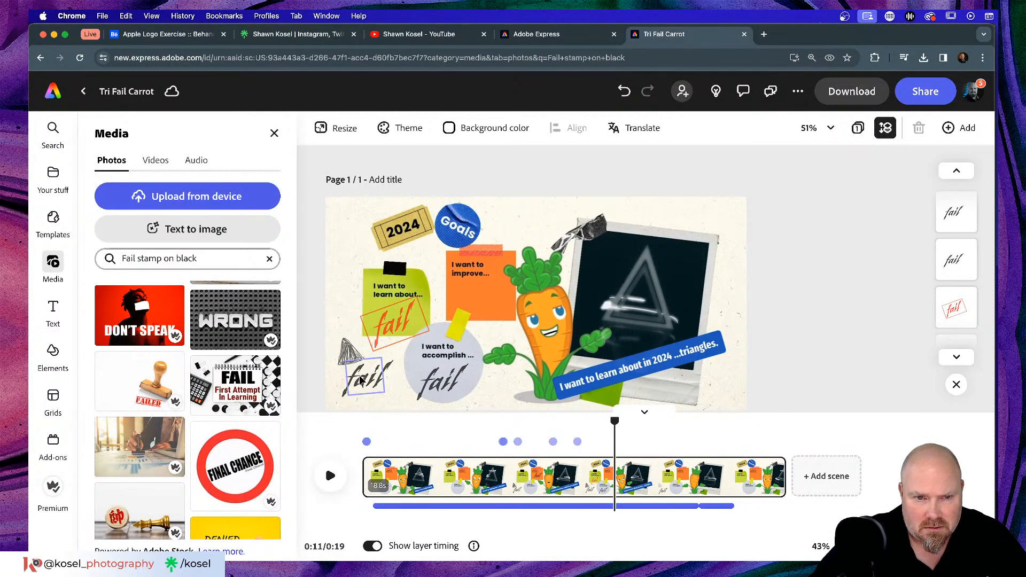
click(380, 320)
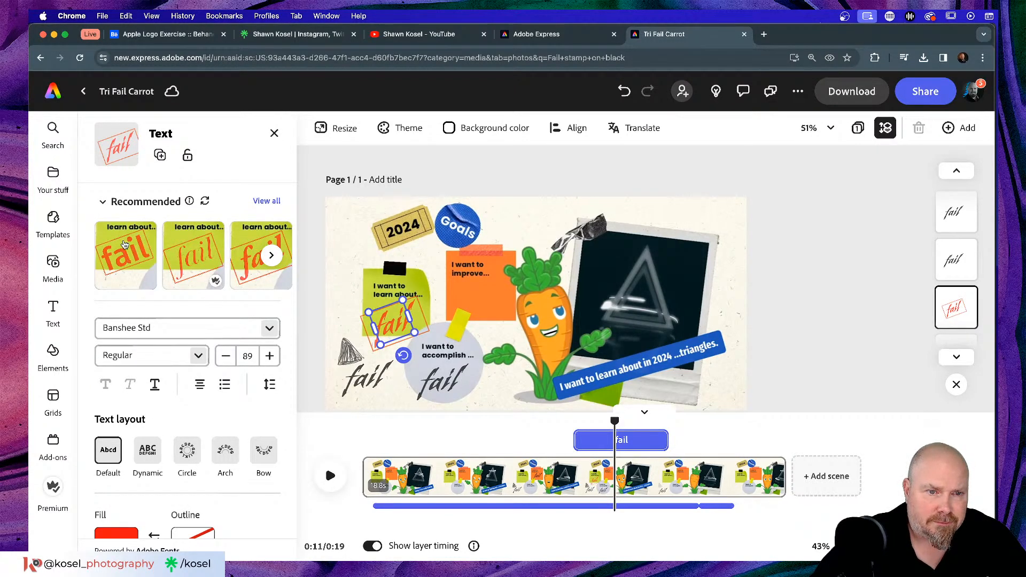
click(269, 328)
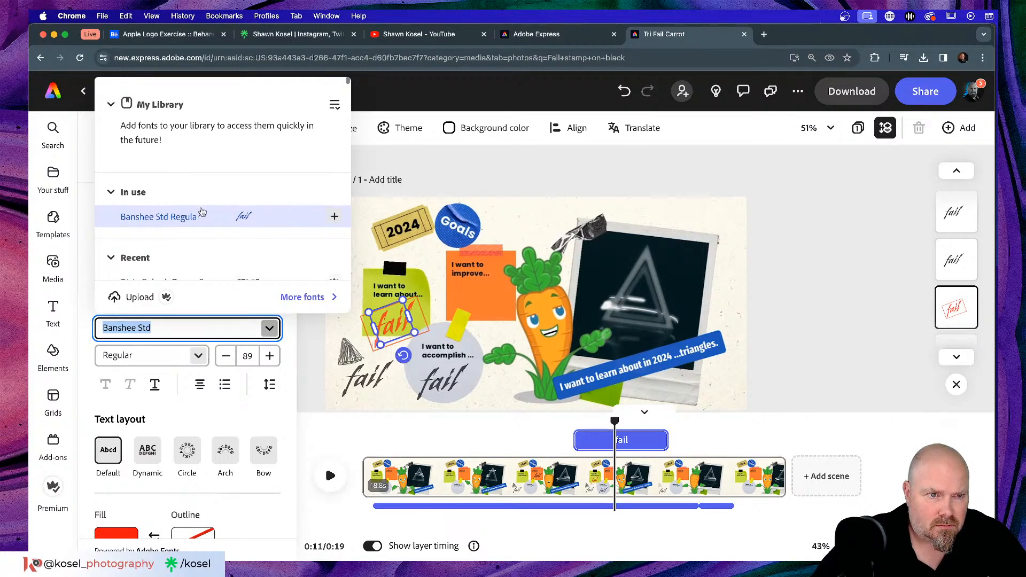
scroll(202, 211, down, 3)
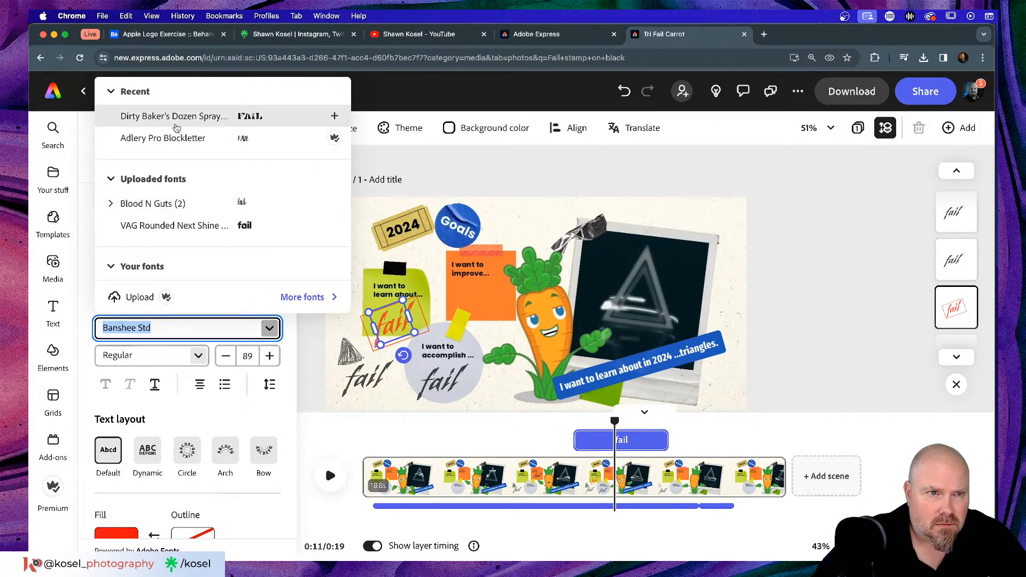
click(176, 118)
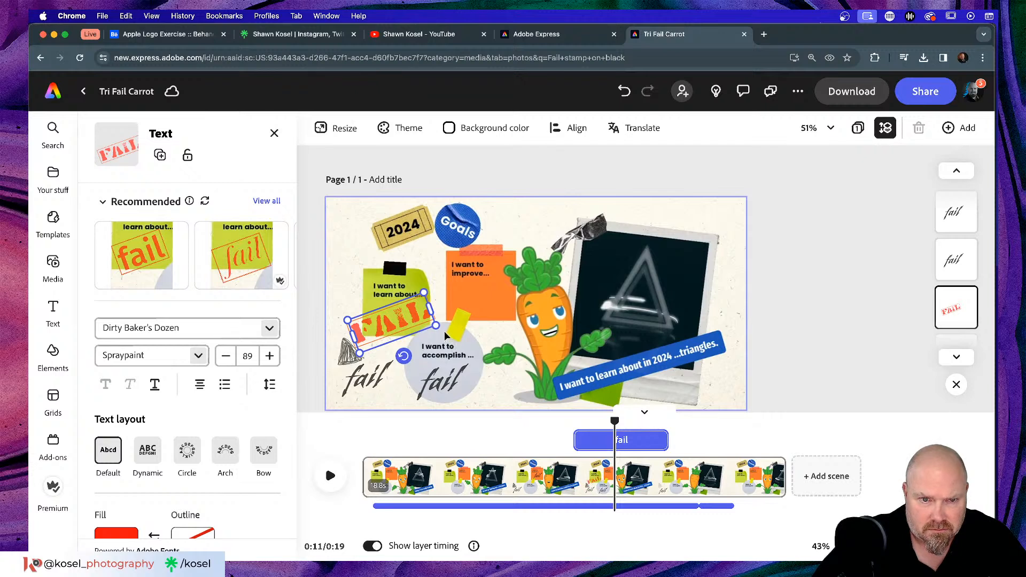
- Shrink the green note's "fail" stamp to font size 57 and place it on the note's lower part
drag(423, 291, 399, 321)
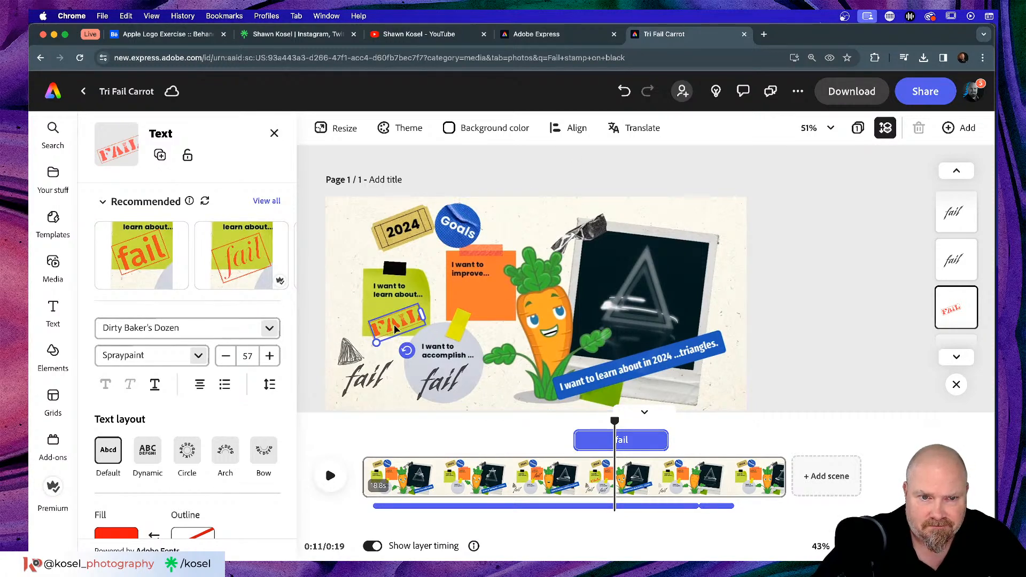
drag(393, 325, 391, 320)
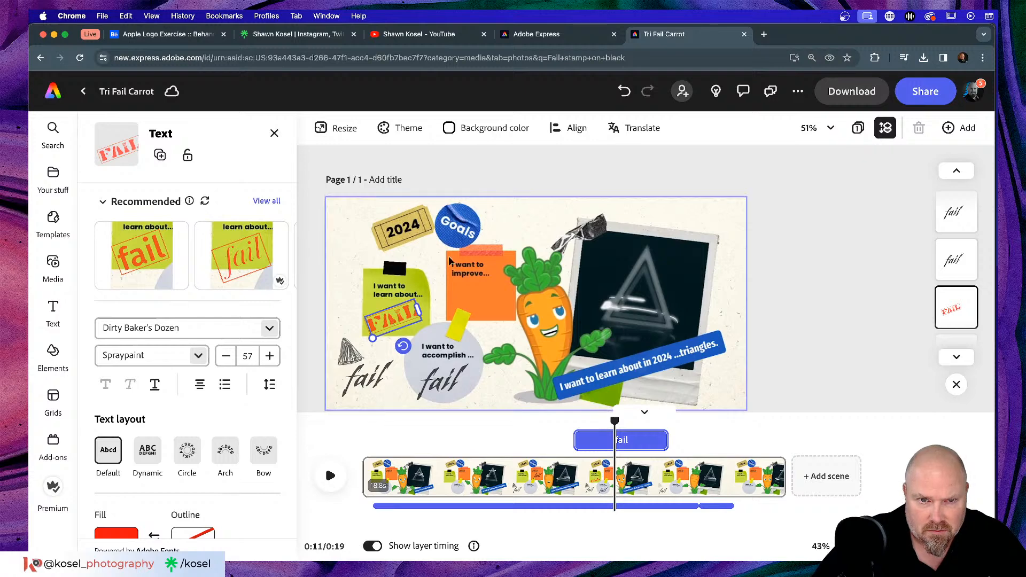
click(522, 217)
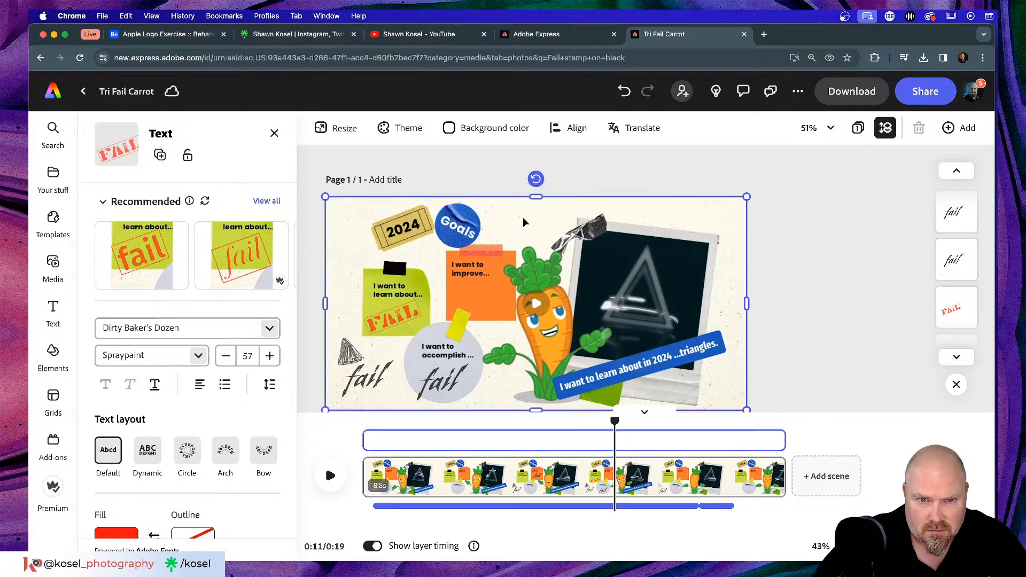
- Set the grey circle's "fail" text in Dirty Baker's Dozen Spraypaint and shrink it to font size 47
click(444, 381)
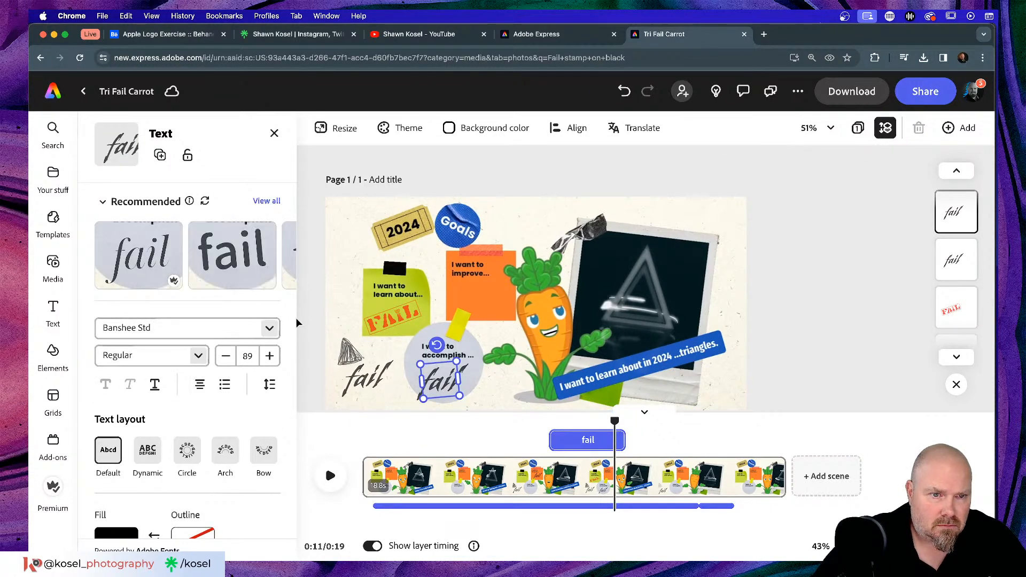
click(276, 327)
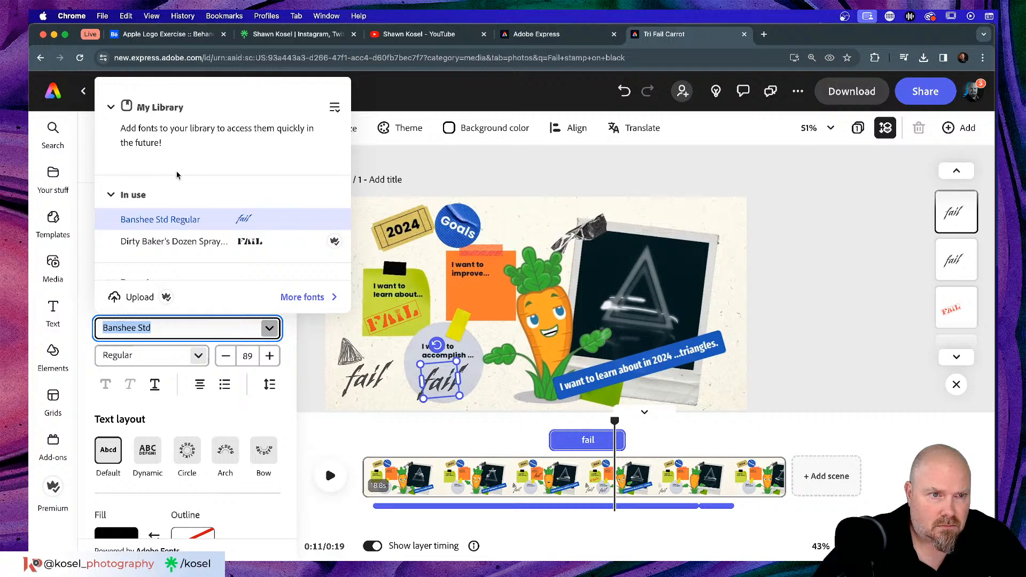
click(174, 243)
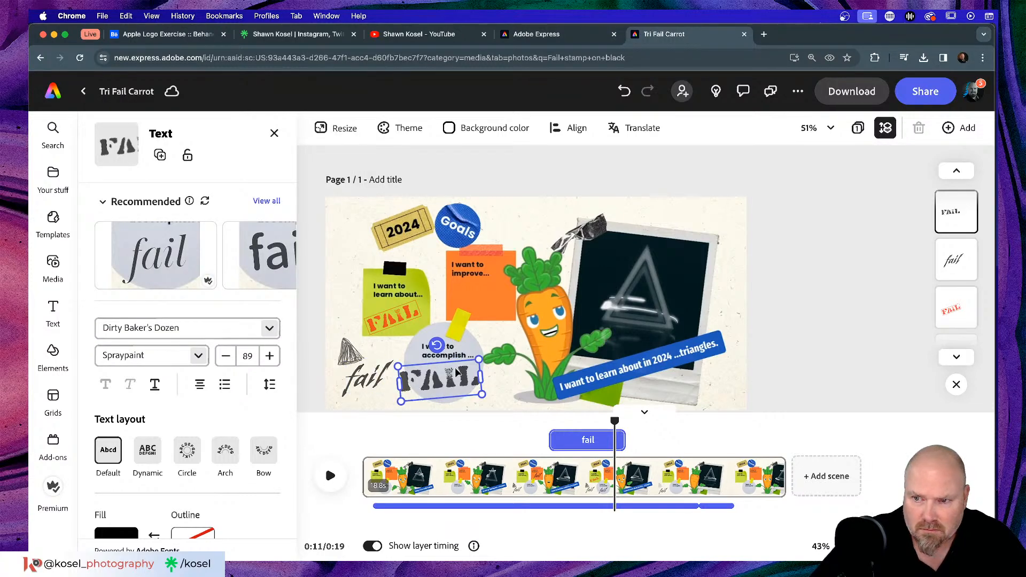
drag(477, 360, 449, 377)
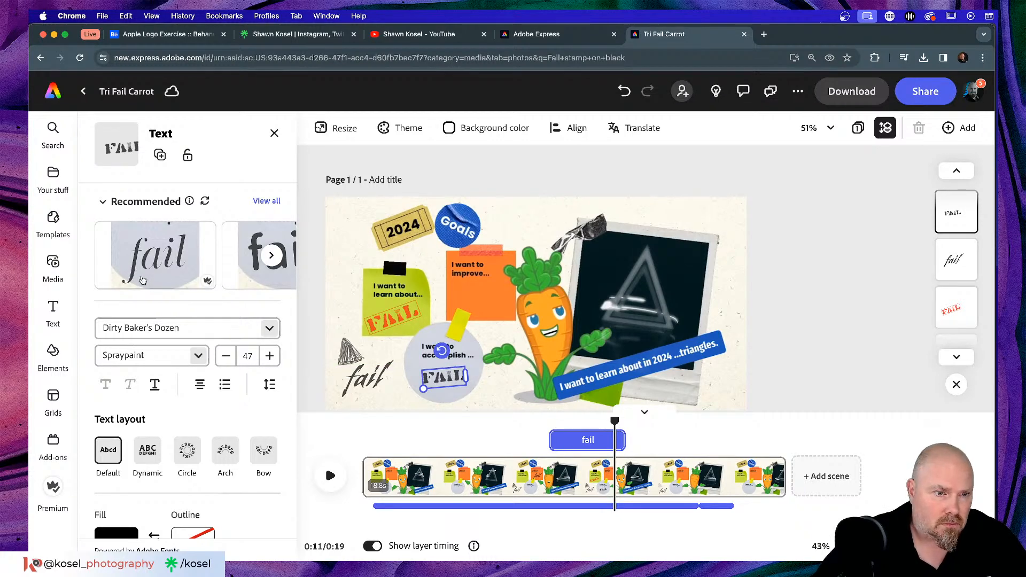
- Change the fill colour of the grey circle's "fail" text to red, #FF1717
scroll(123, 348, down, 5)
click(117, 366)
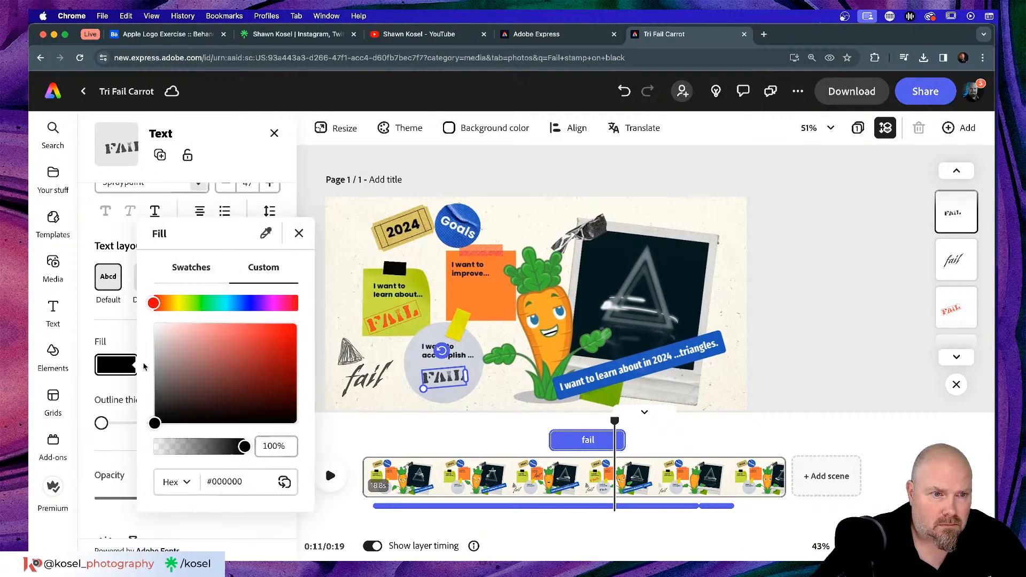
drag(267, 353, 285, 324)
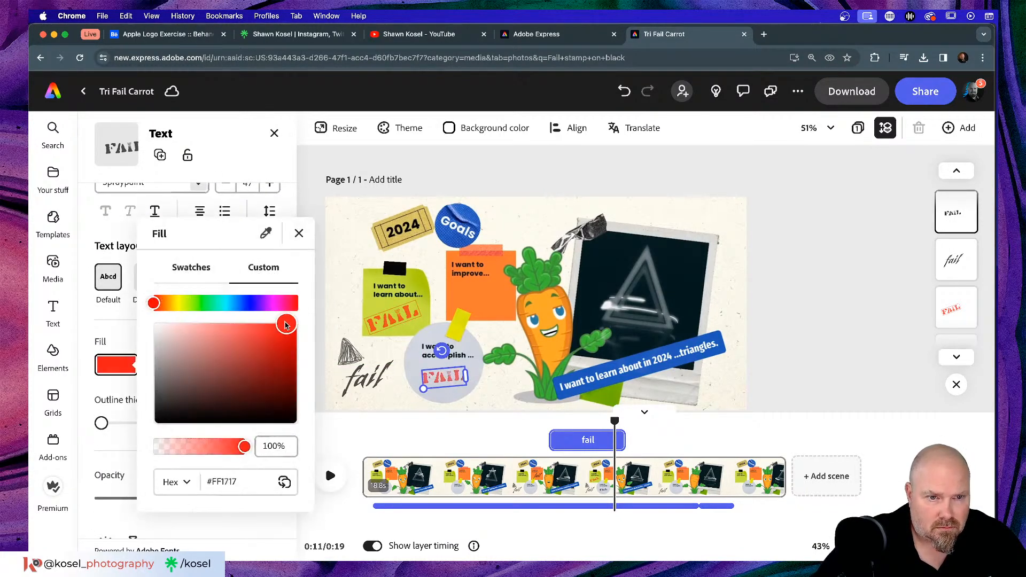
click(298, 233)
- Add an outlined rectangular frame shape around the grey circle's "fail" text
scroll(208, 389, down, 1)
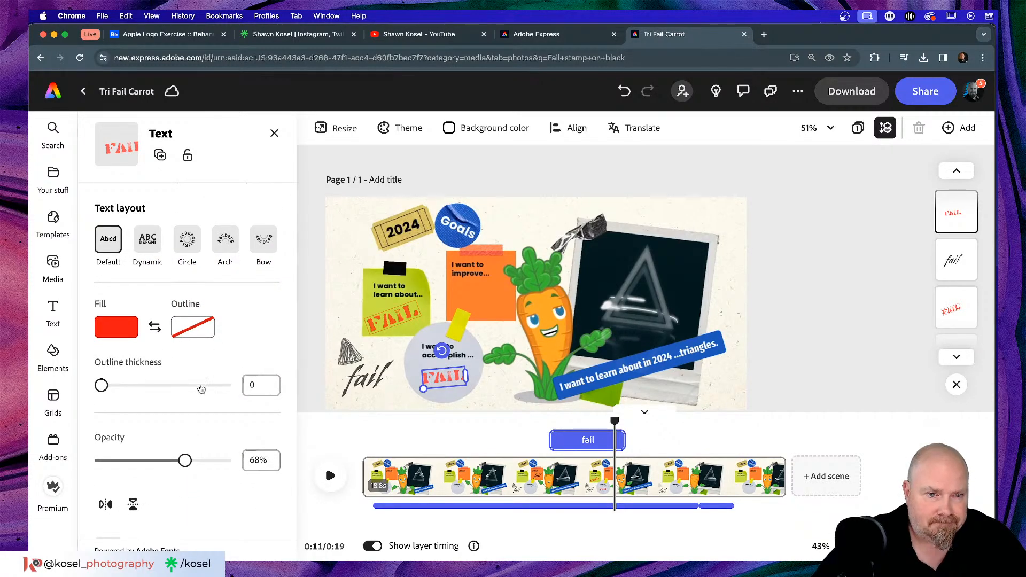
scroll(200, 425, up, 1)
scroll(201, 424, down, 3)
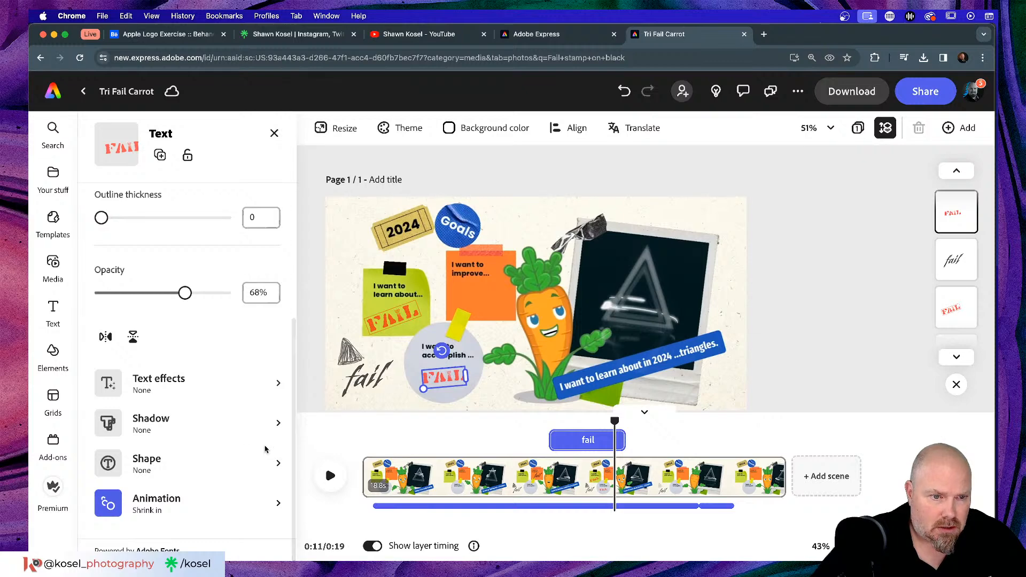
click(275, 462)
scroll(195, 296, down, 3)
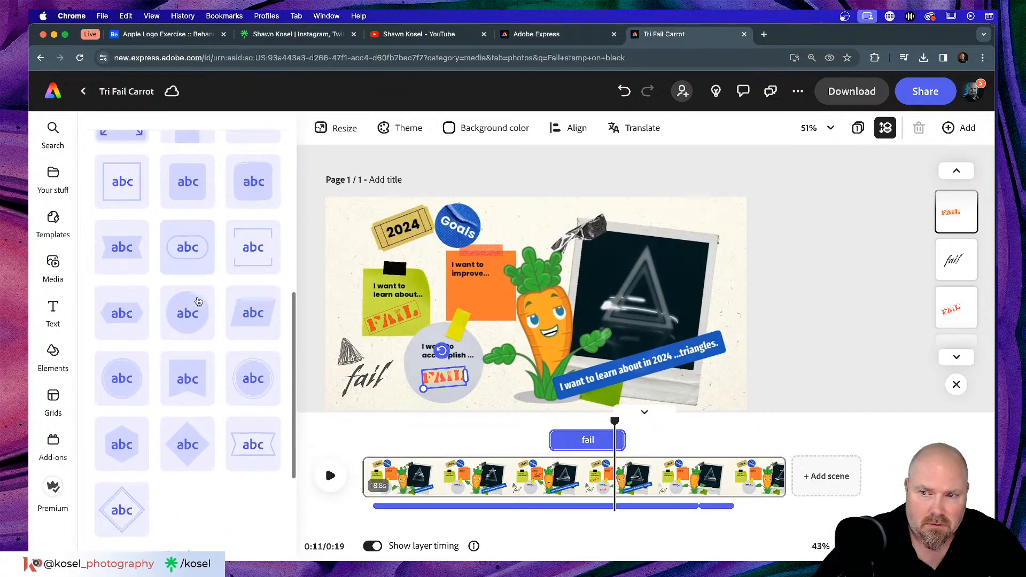
scroll(211, 369, down, 5)
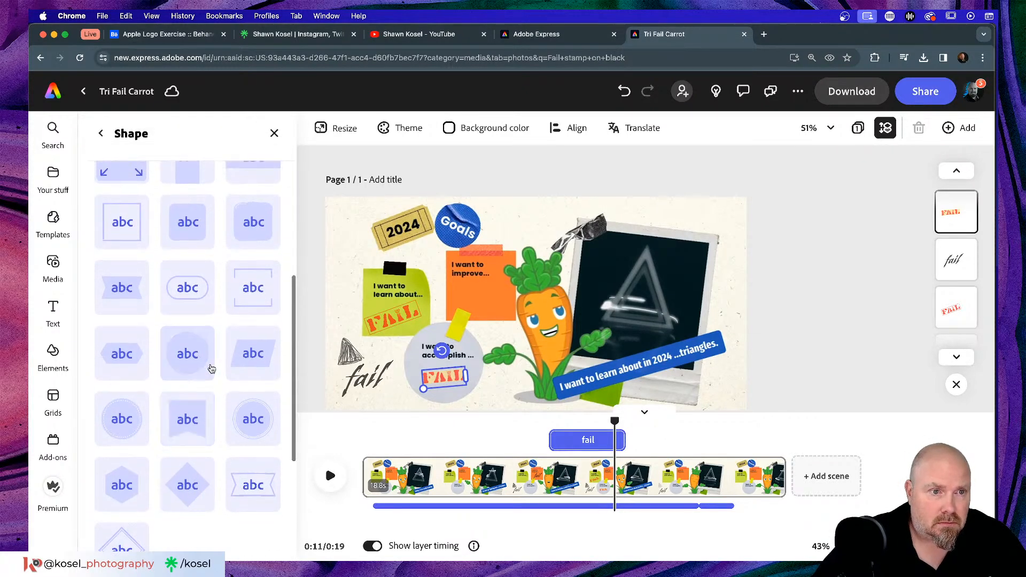
scroll(125, 238, up, 10)
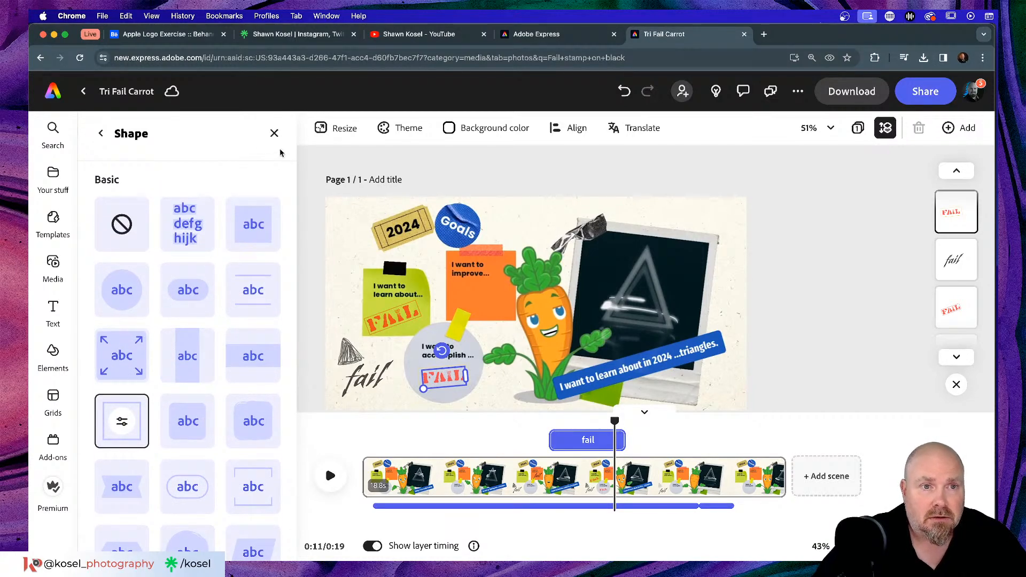
- Recolour the frame around the grey circle's "fail" text to red, #F51818, and set its shape size to 14
click(98, 134)
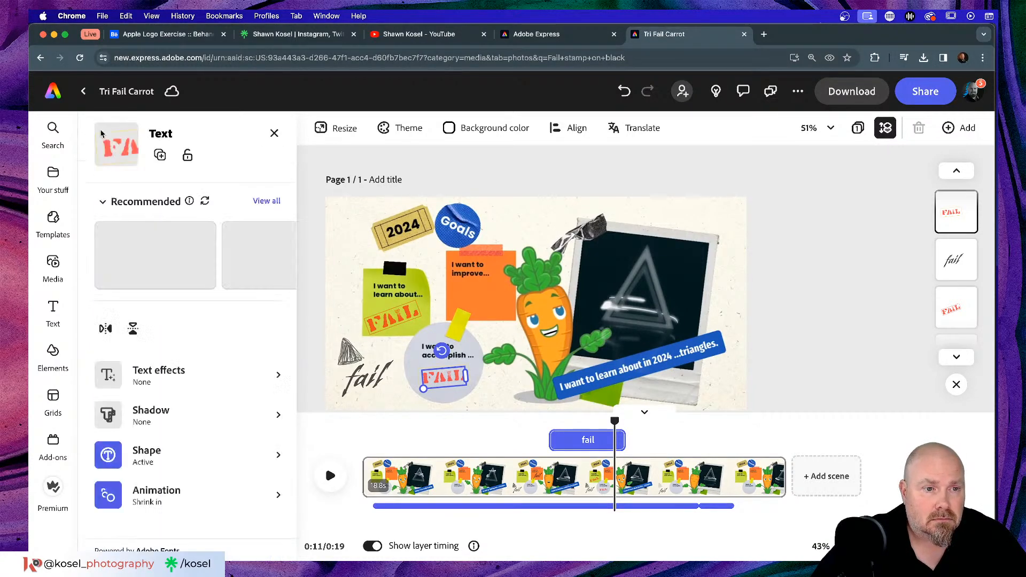
scroll(148, 371, down, 5)
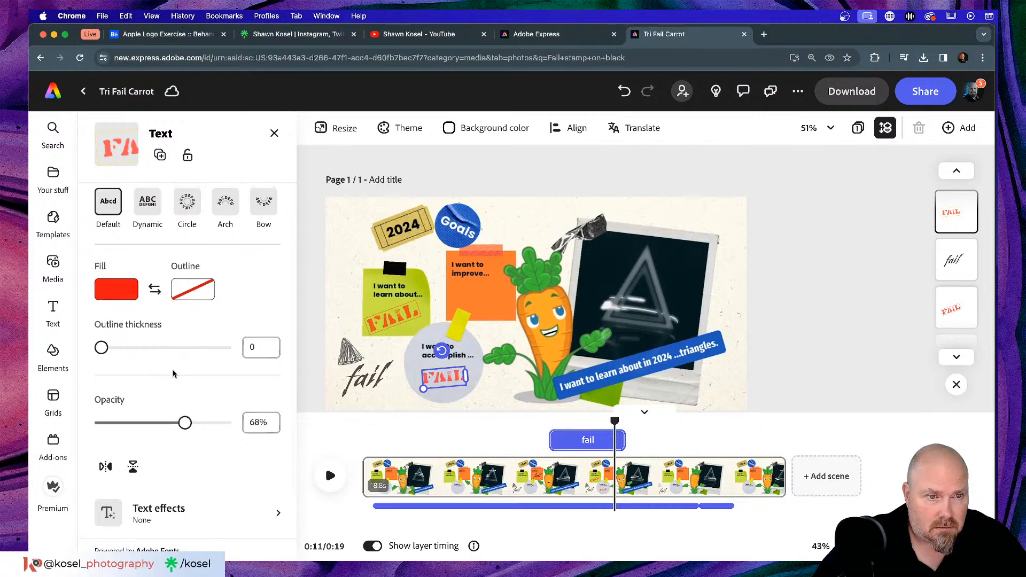
scroll(161, 372, down, 3)
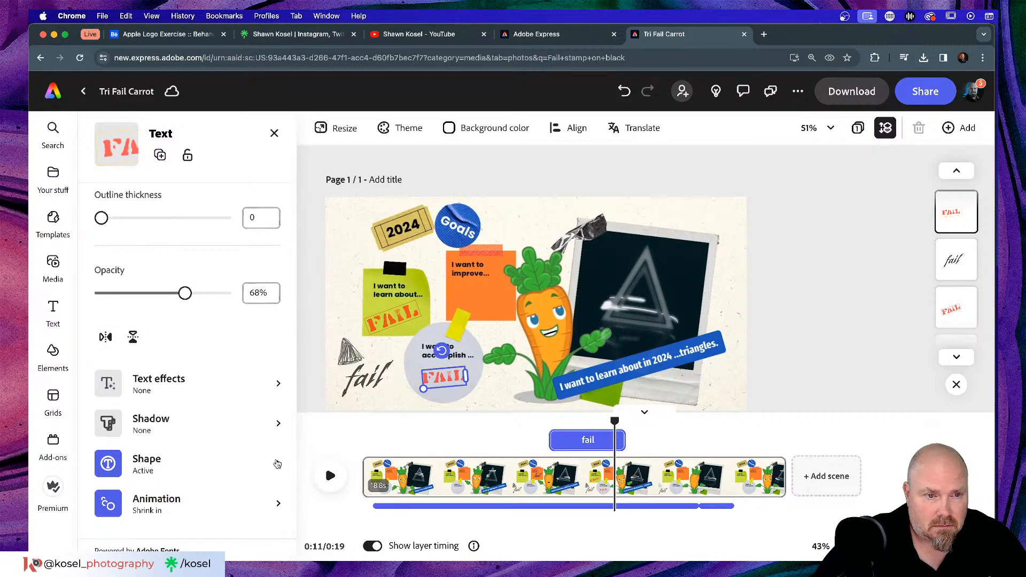
click(150, 462)
click(190, 274)
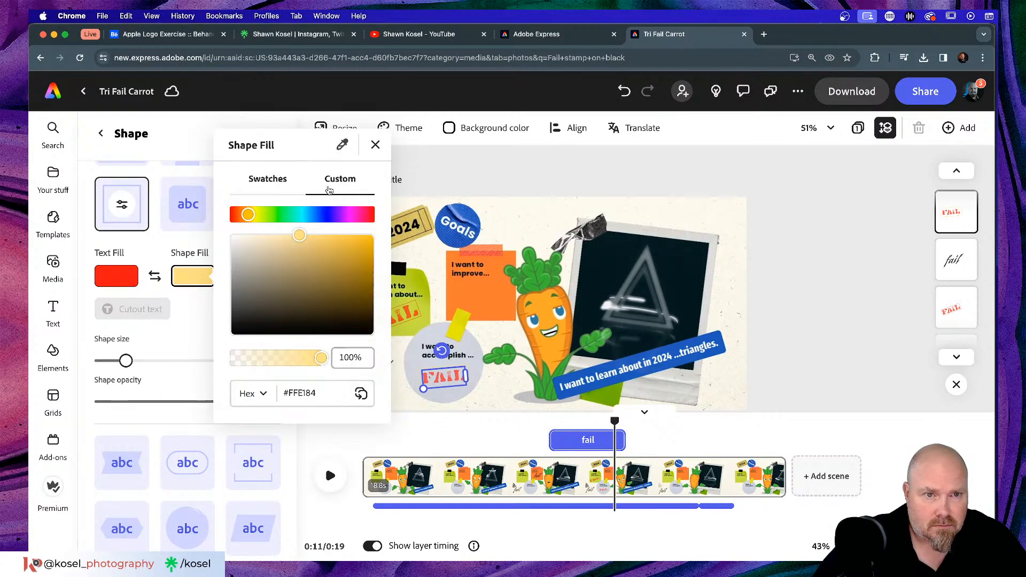
drag(363, 214, 374, 214)
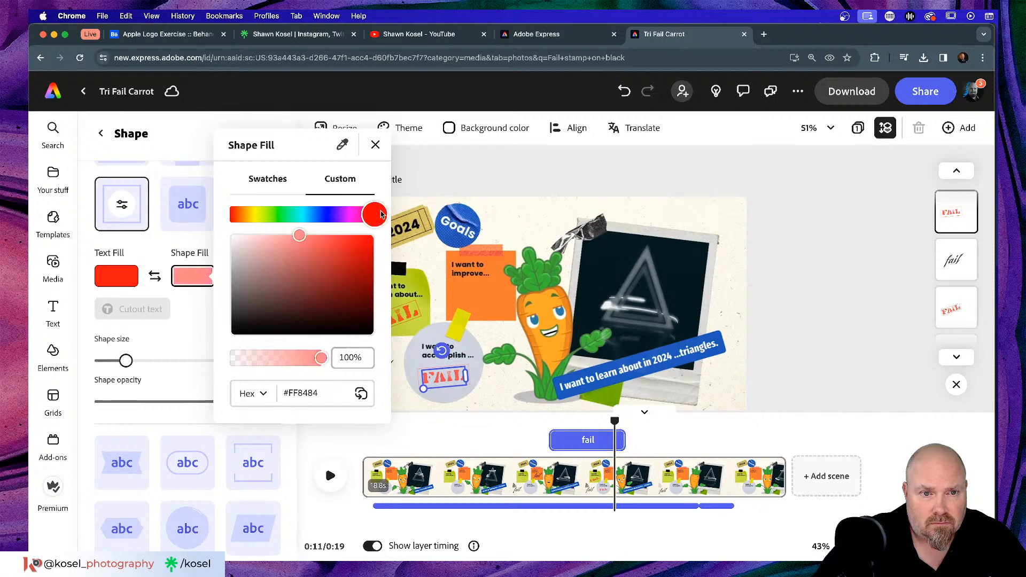
click(361, 239)
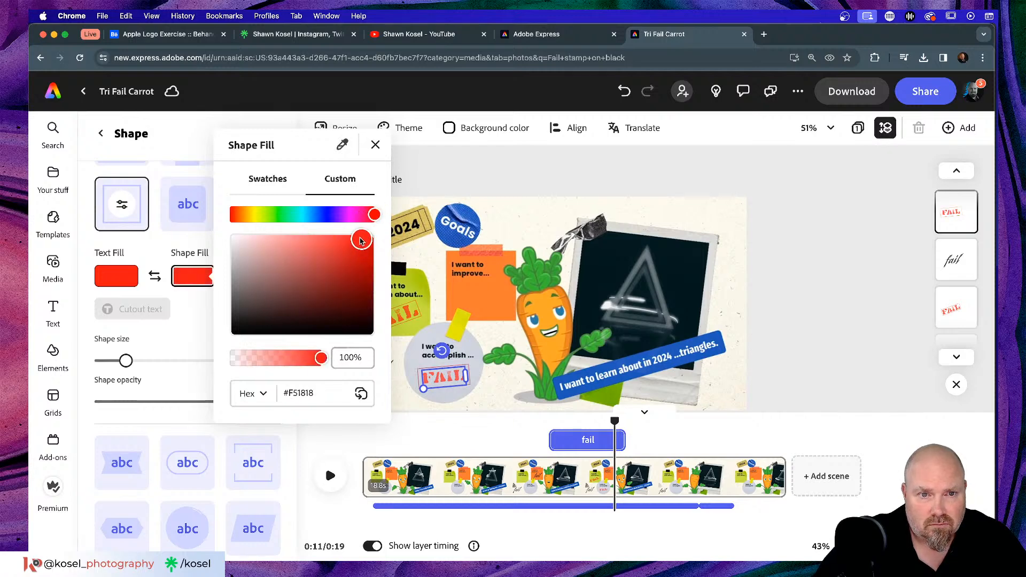
click(375, 144)
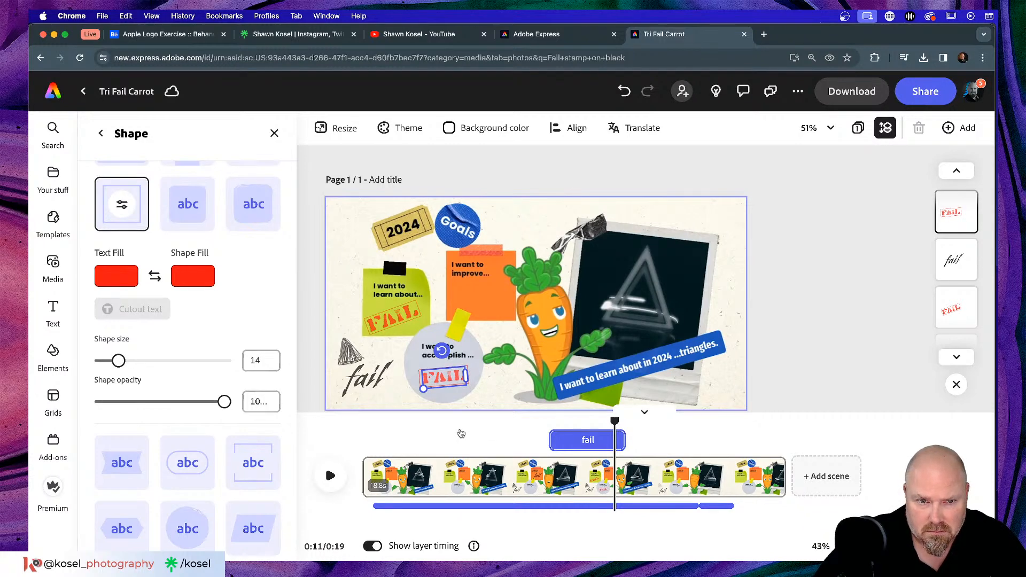
click(490, 401)
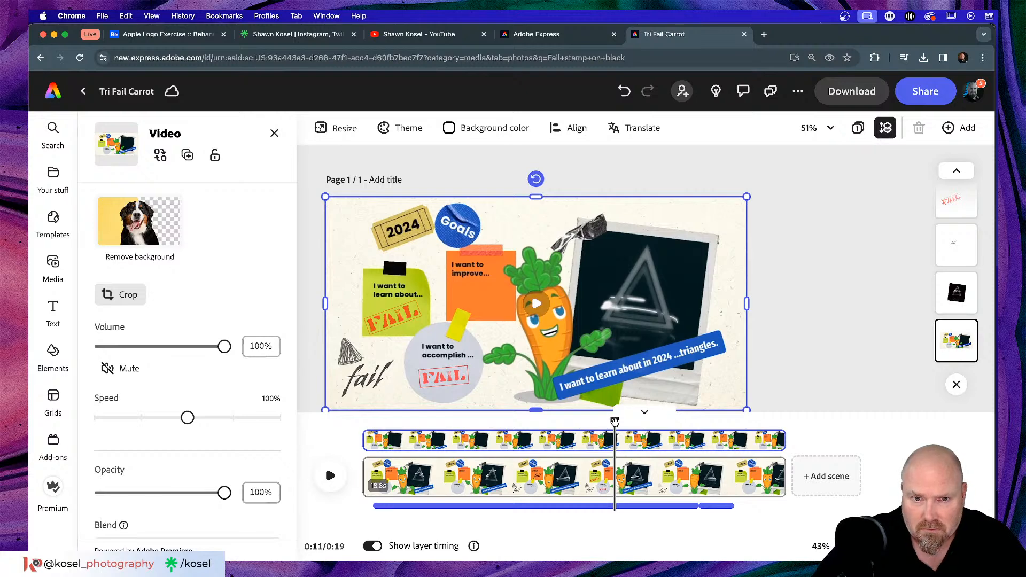
- At 0:09 in the timeline, change the font of the orange note's "fail" text to Dirty Baker's Dozen Spraypaint
drag(615, 422, 576, 422)
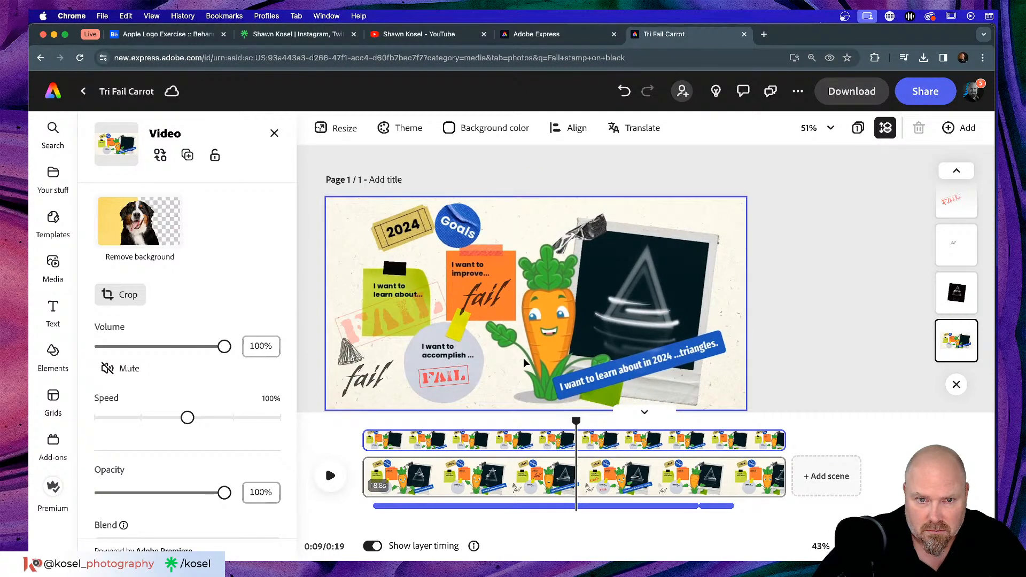
click(491, 303)
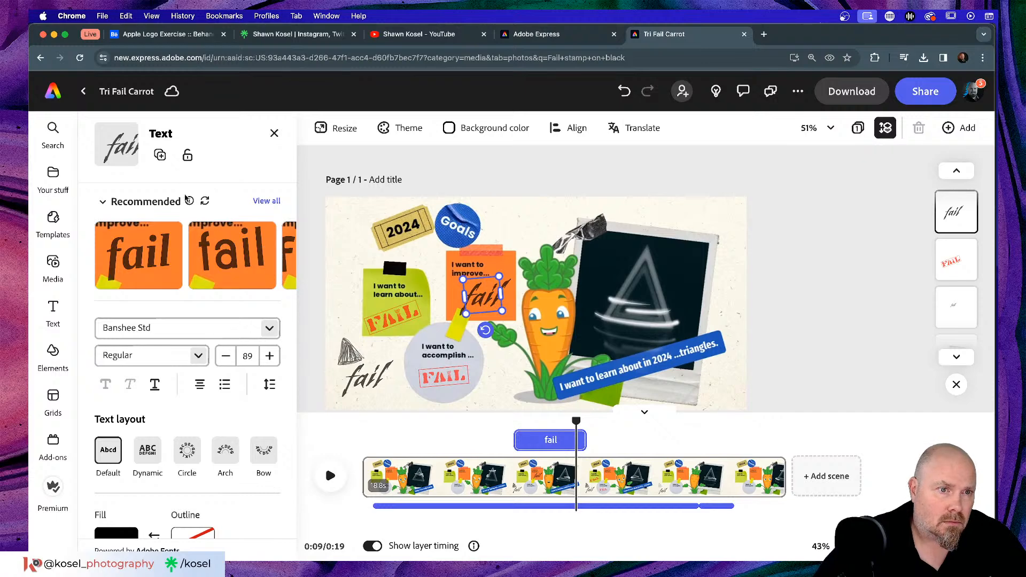
click(269, 330)
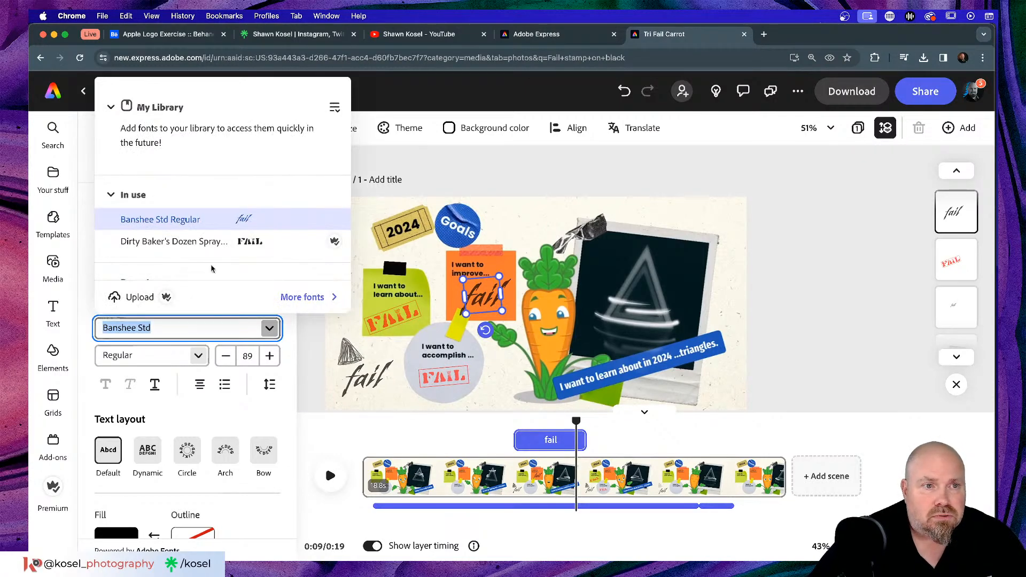
click(179, 243)
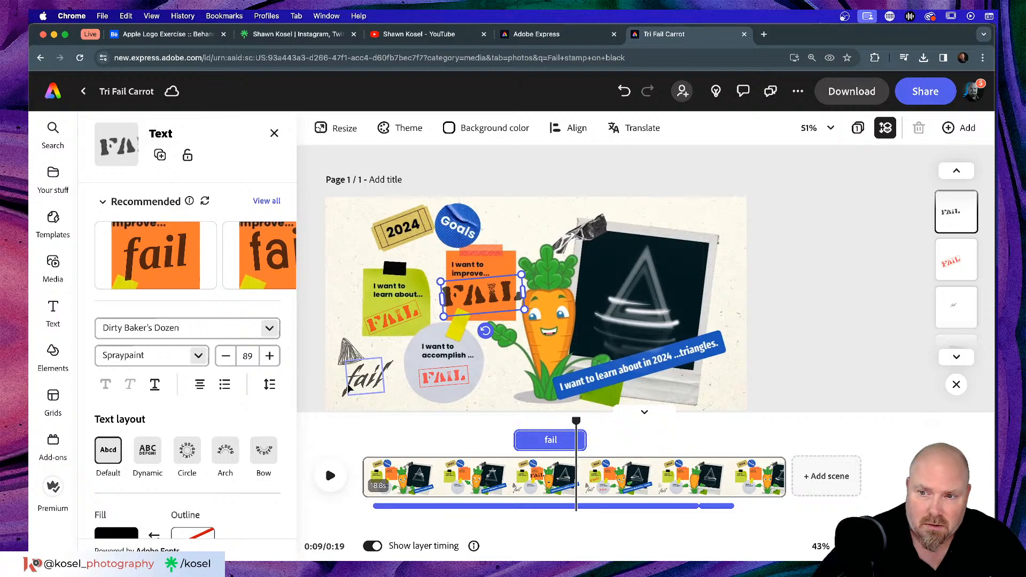
- Change the fill colour of the orange note's "fail" text to red, #FF0303
scroll(224, 366, down, 3)
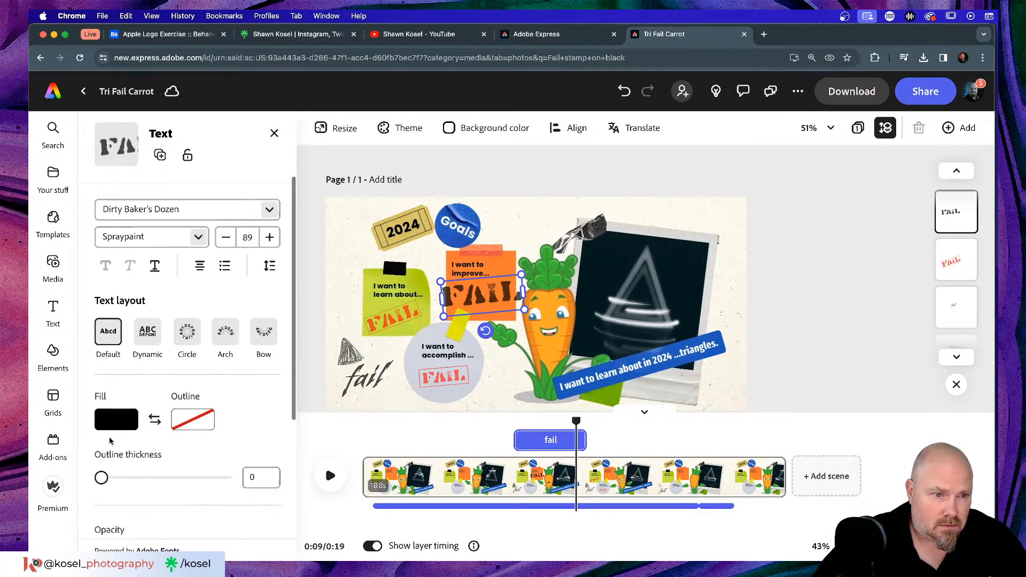
click(116, 419)
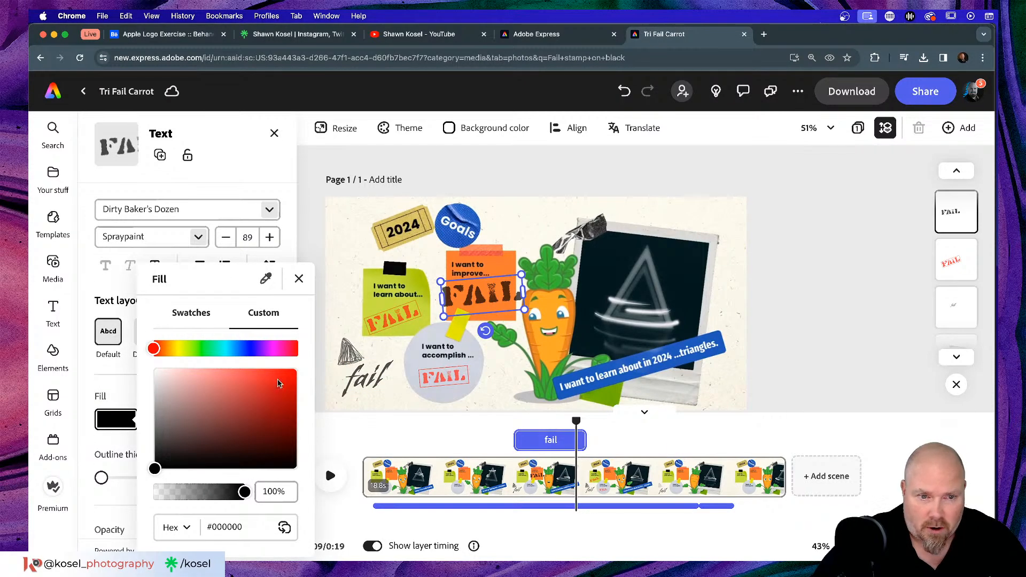
drag(277, 383, 297, 369)
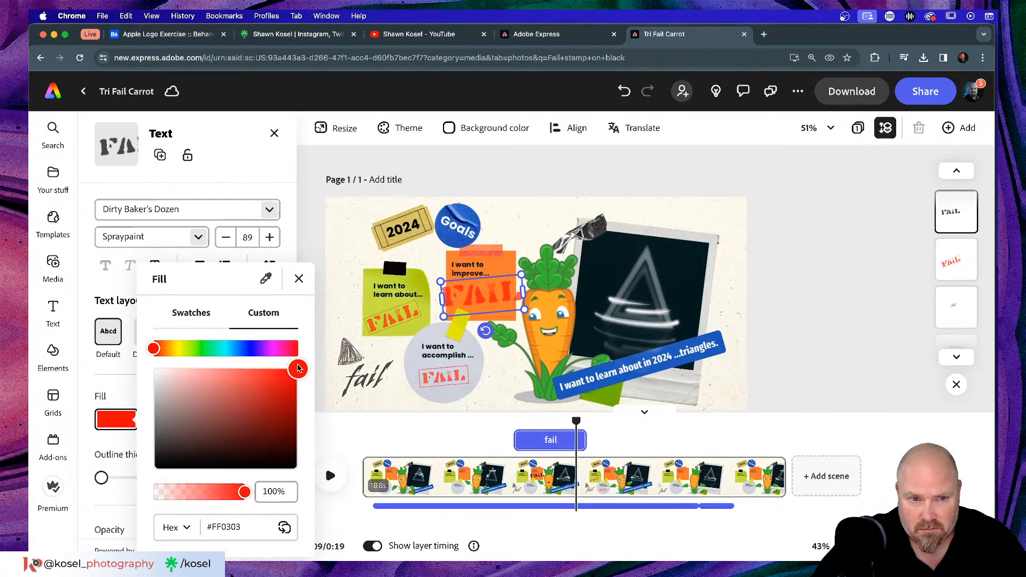
click(298, 278)
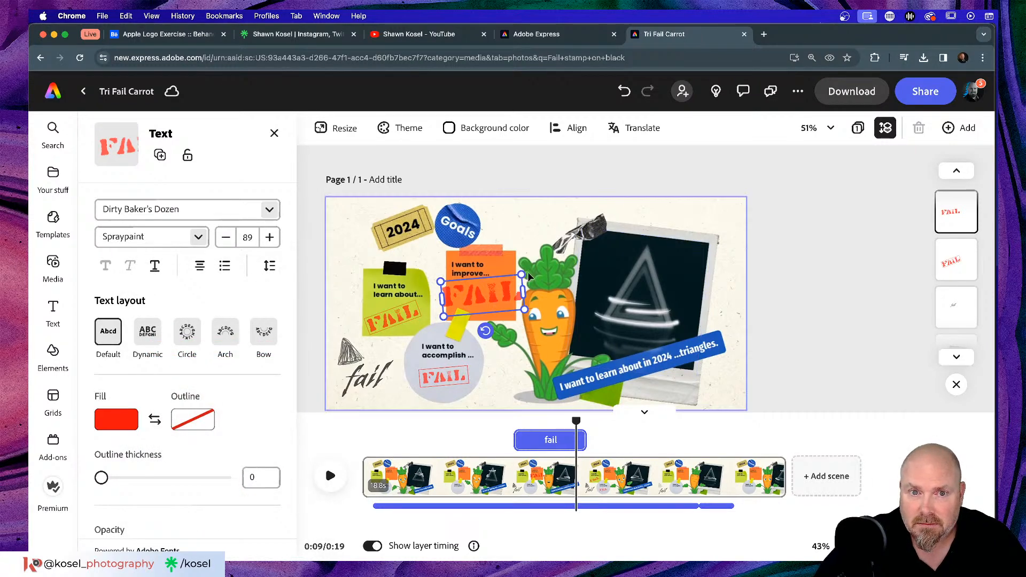
- Shrink the orange note's "fail" text to size 53 inside the note and set its shape fill to red, #FF1C1C
drag(527, 275, 488, 297)
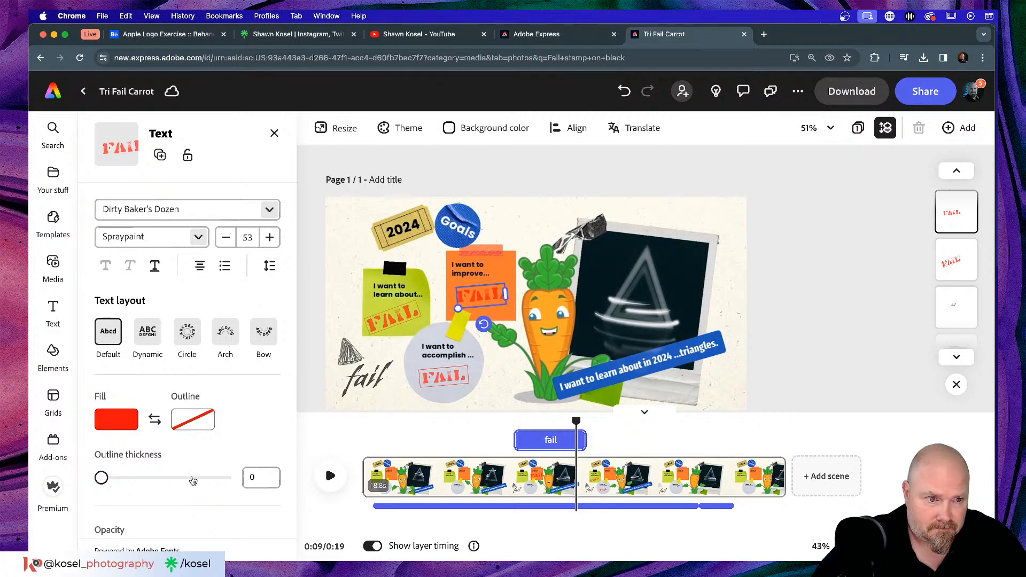
scroll(192, 480, down, 3)
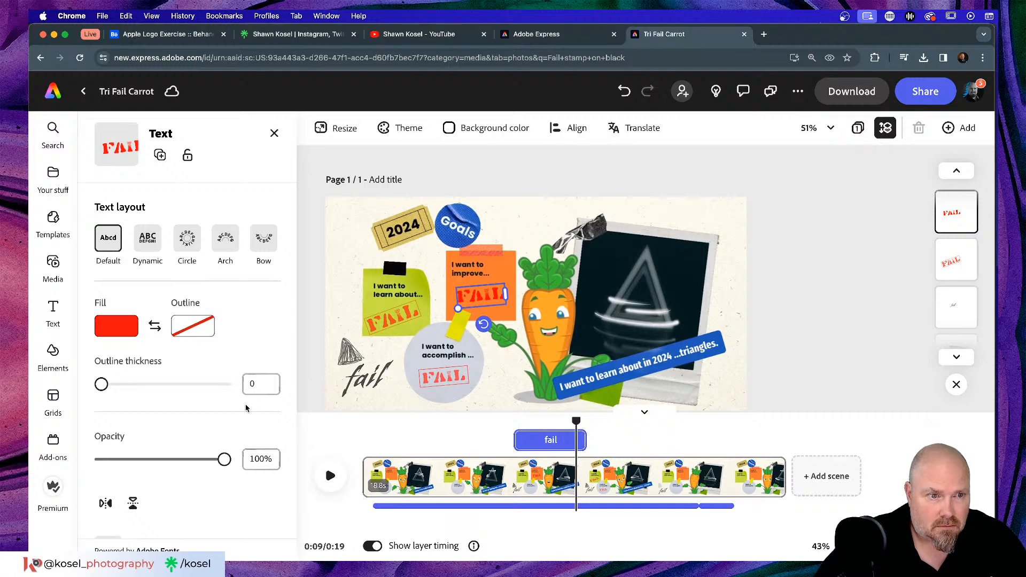
scroll(245, 408, down, 3)
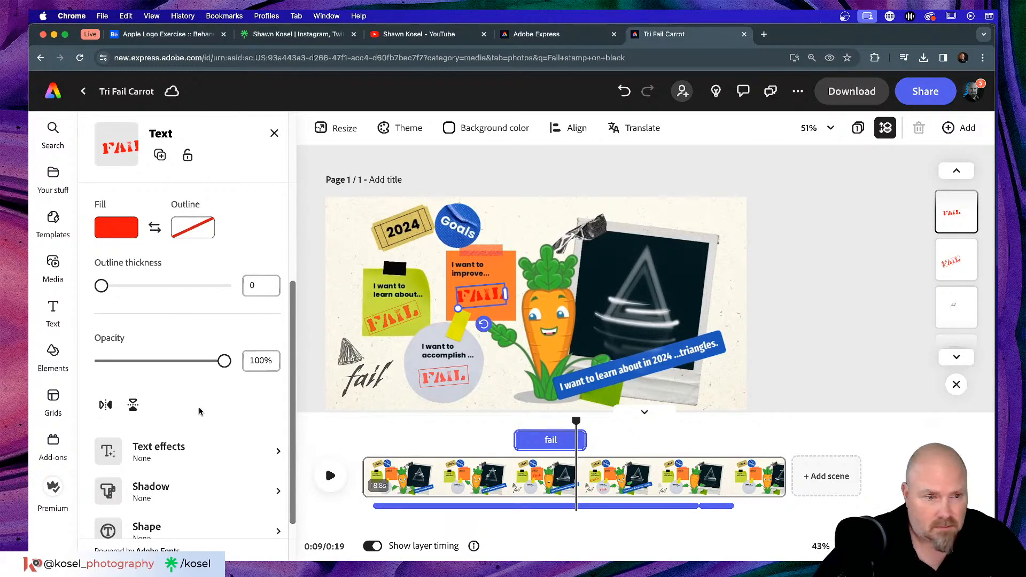
scroll(199, 410, down, 2)
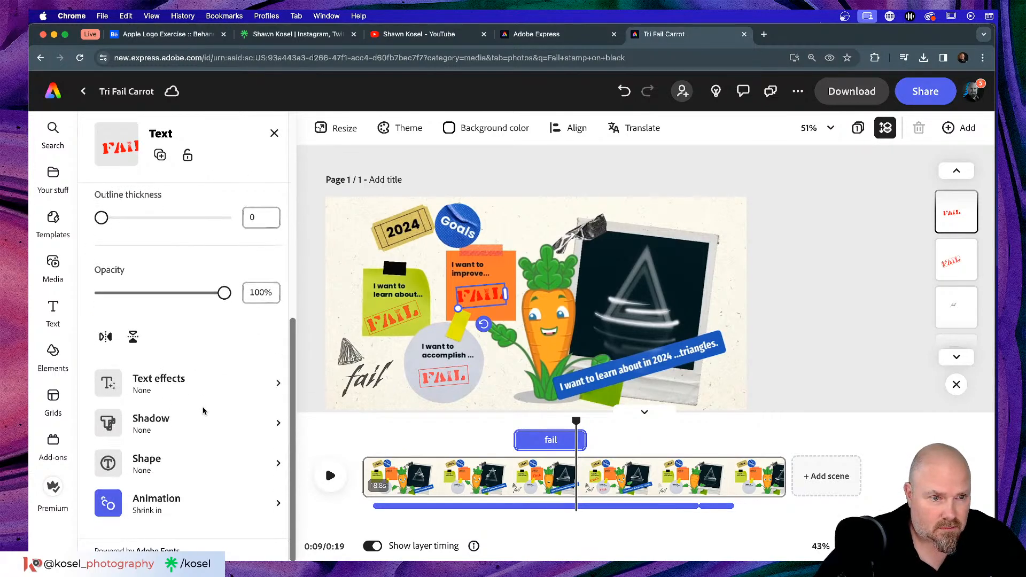
click(278, 465)
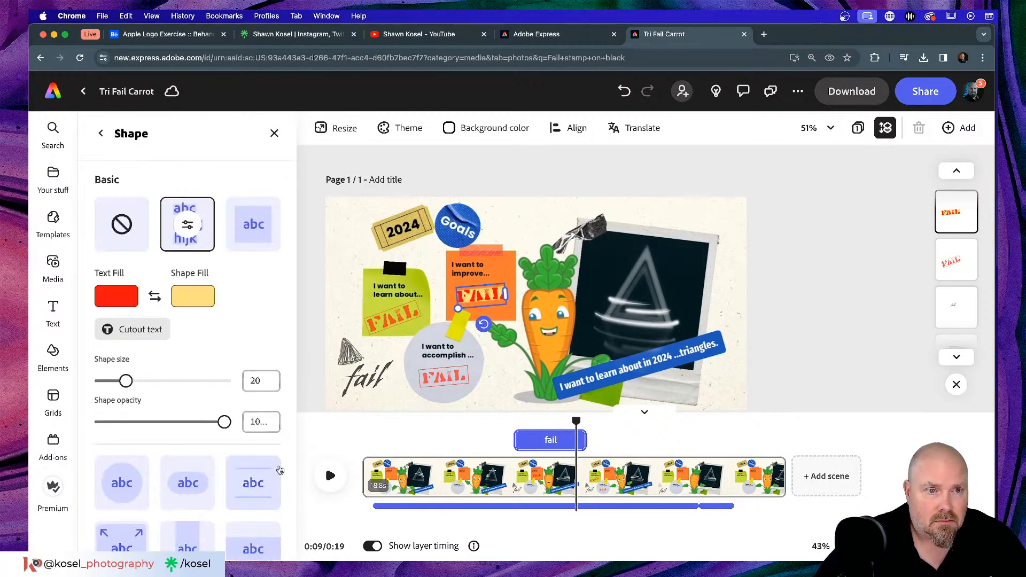
click(186, 293)
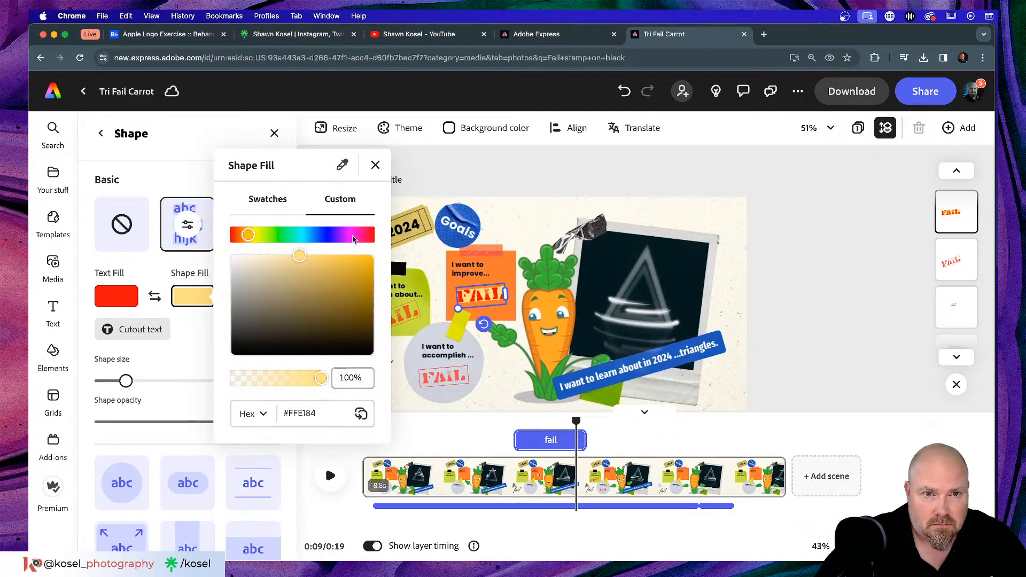
click(373, 235)
drag(360, 265, 359, 246)
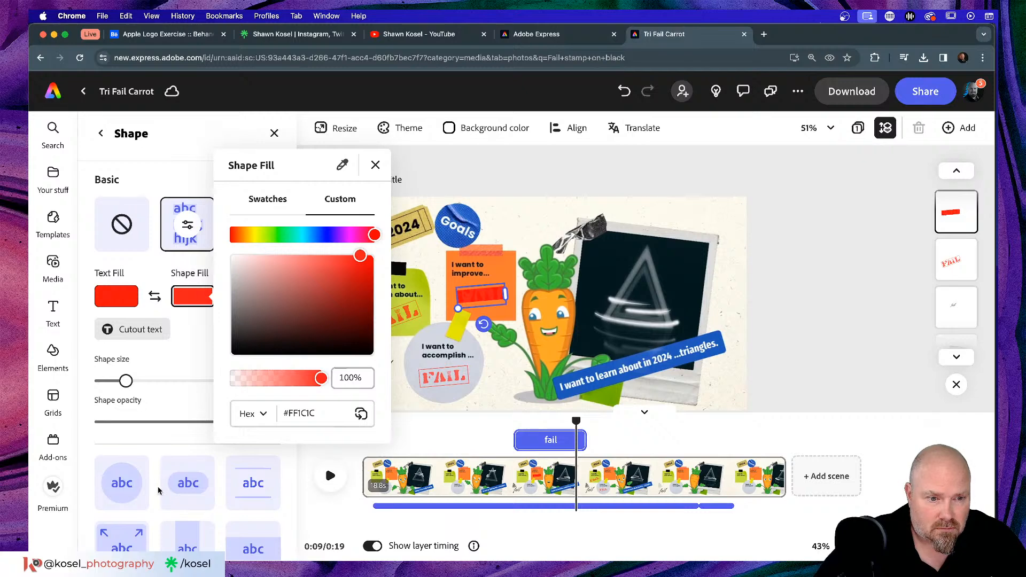
click(375, 164)
- Apply the outlined rectangular frame shape to the orange note's "fail" text and set its shape size to 16
scroll(177, 417, down, 5)
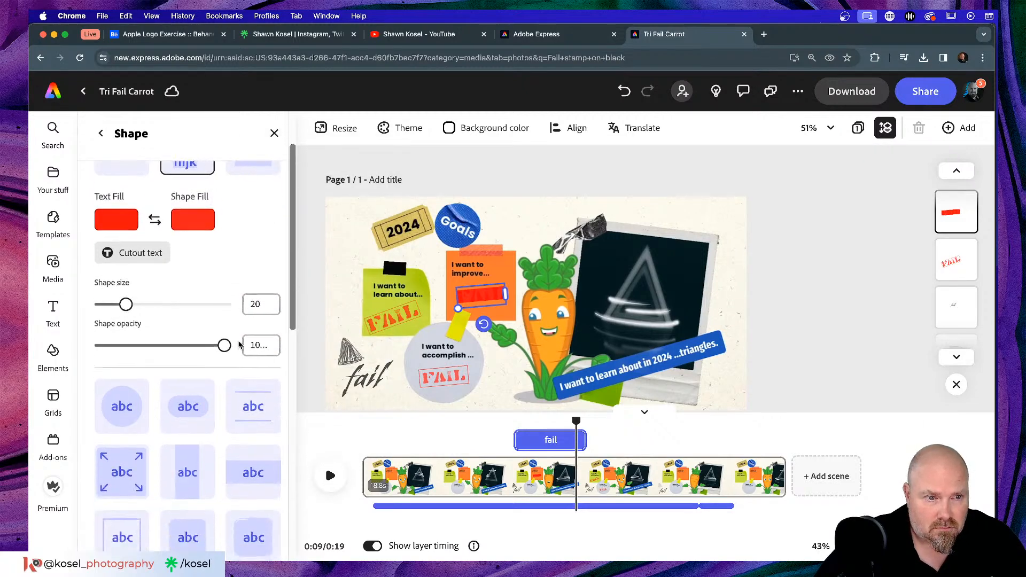
click(121, 468)
scroll(165, 442, down, 3)
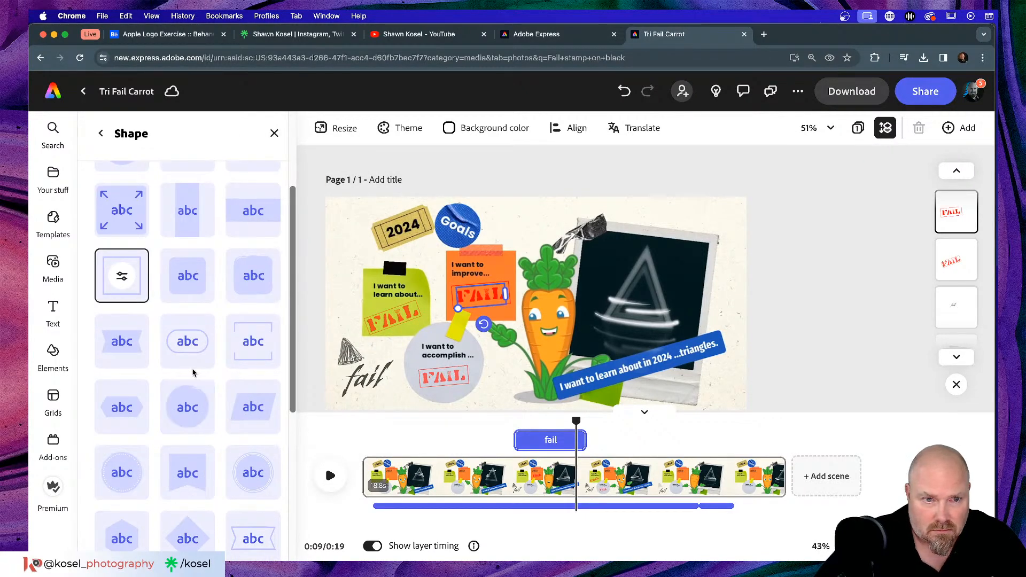
scroll(167, 279, up, 3)
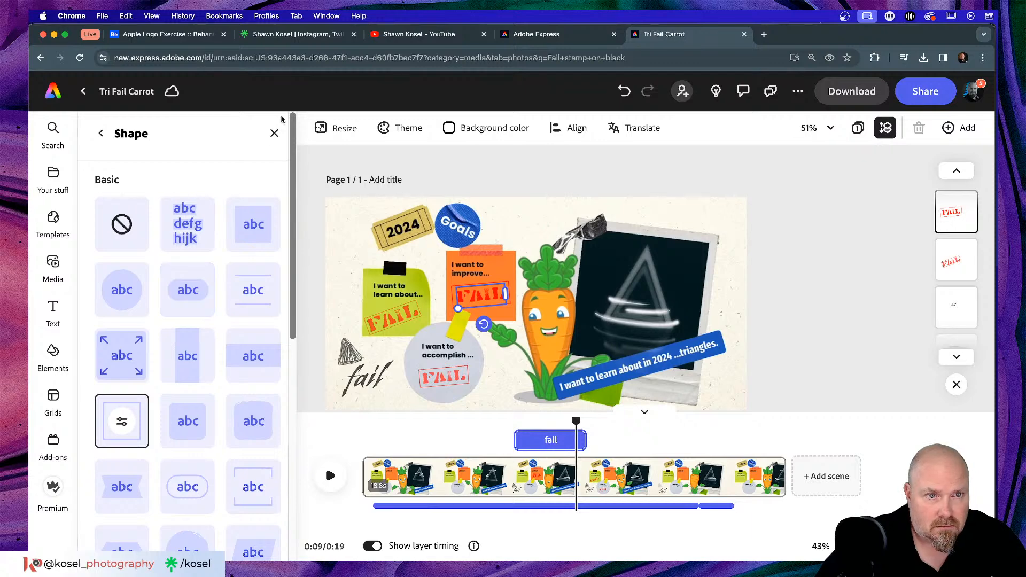
click(100, 133)
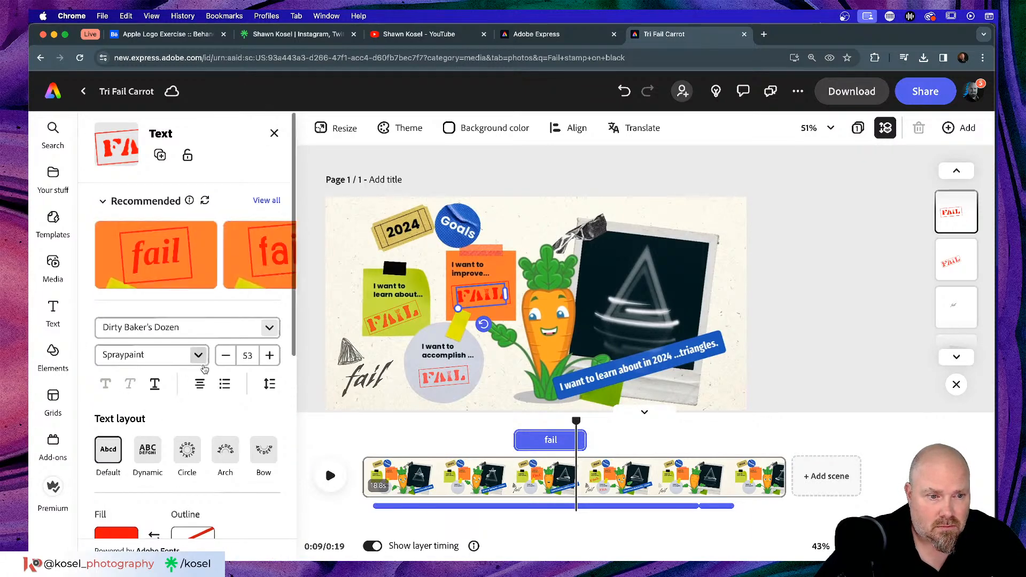
scroll(203, 368, down, 5)
click(279, 484)
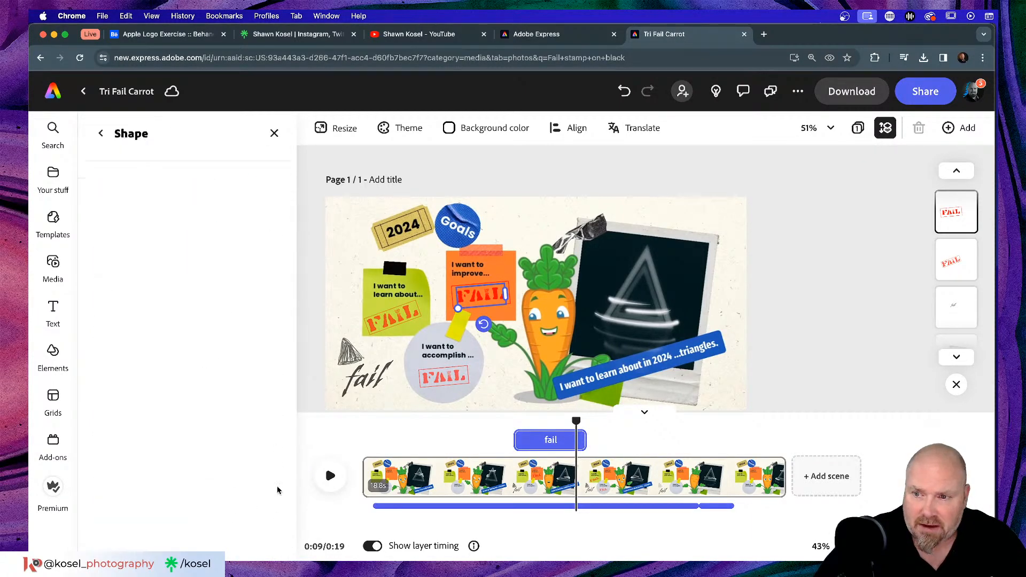
drag(126, 361, 118, 361)
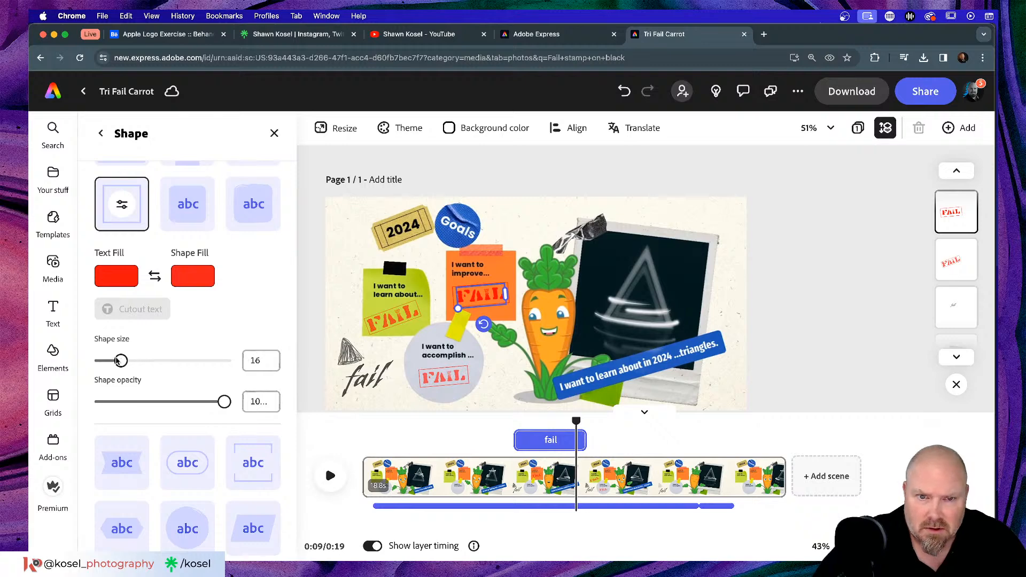
- Play the video from the beginning to about 0:16 to review the timing of the "fail" texts
click(533, 220)
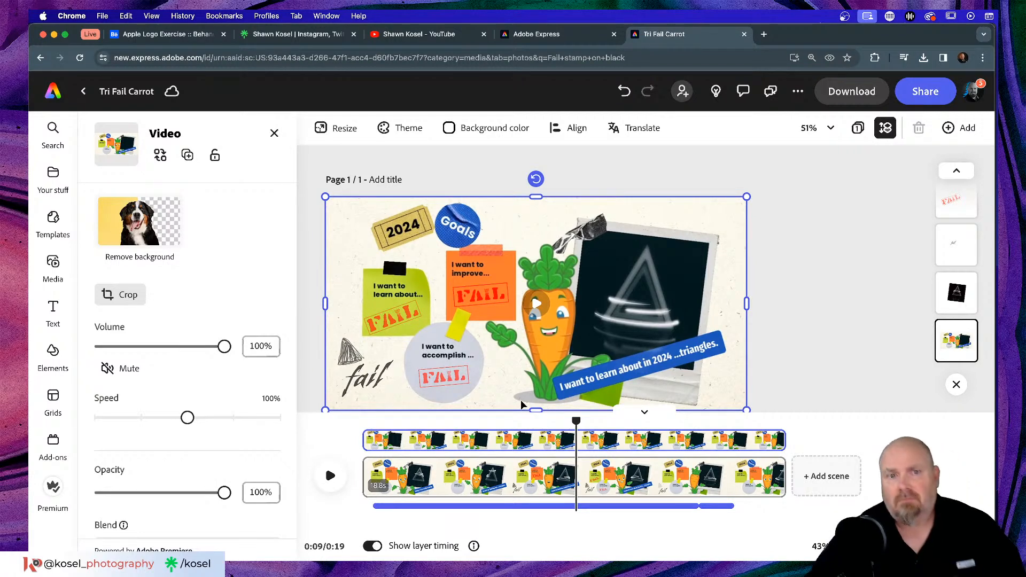
drag(575, 423, 362, 422)
key(space)
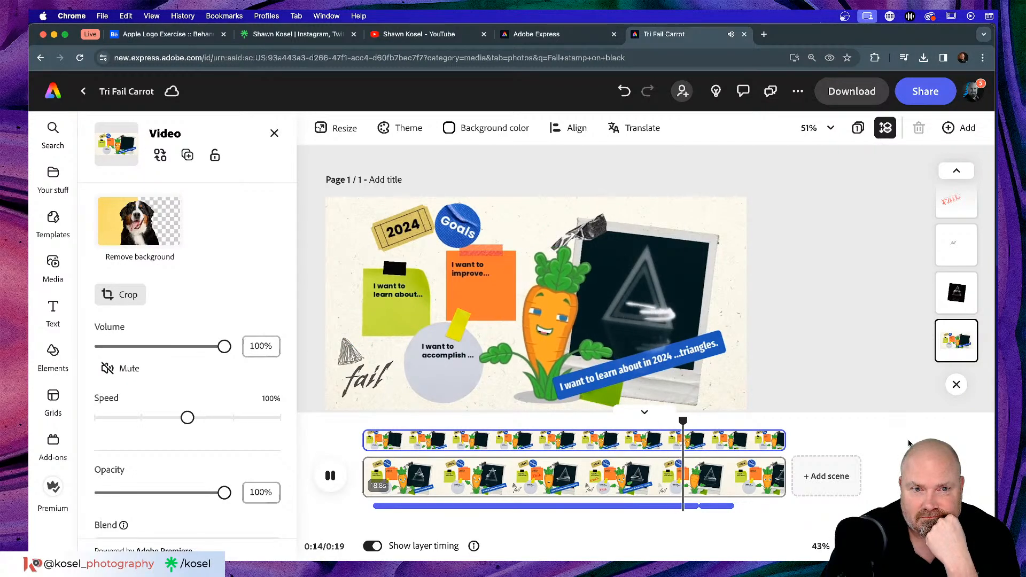
key(space)
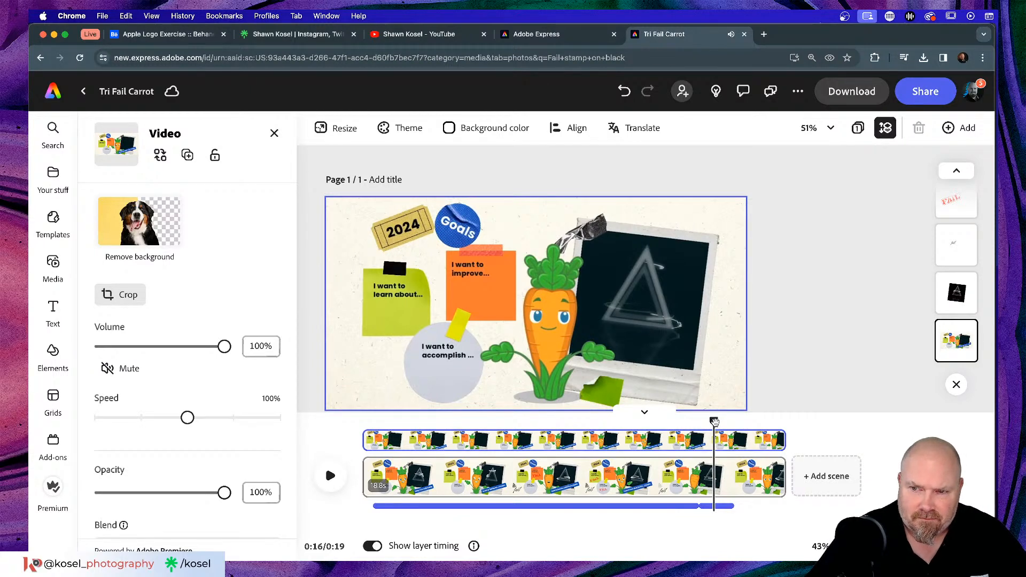
- At 0:10, select the green note's "fail" text and extend its layer timing to the end of the video
drag(714, 422, 589, 423)
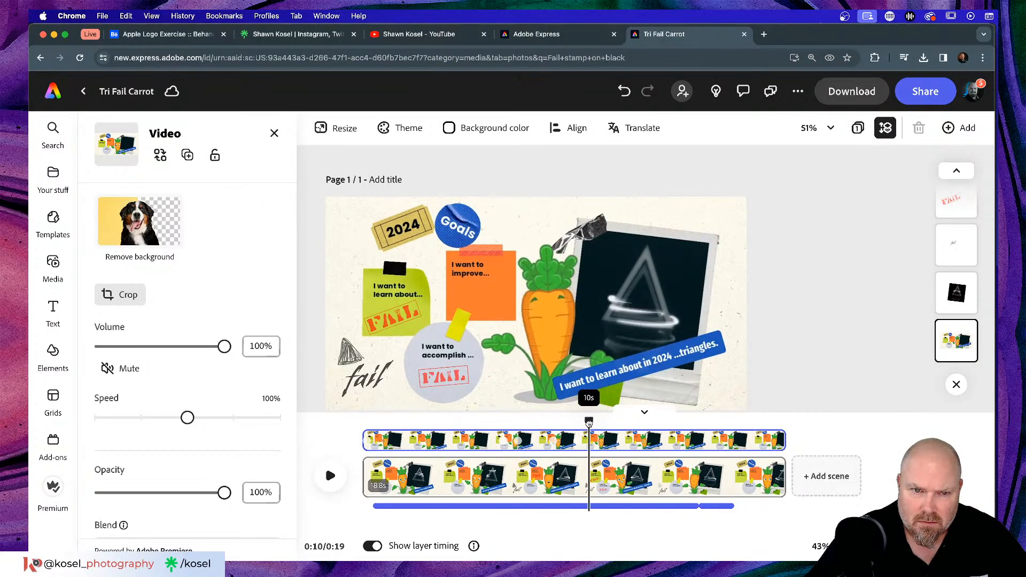
click(400, 328)
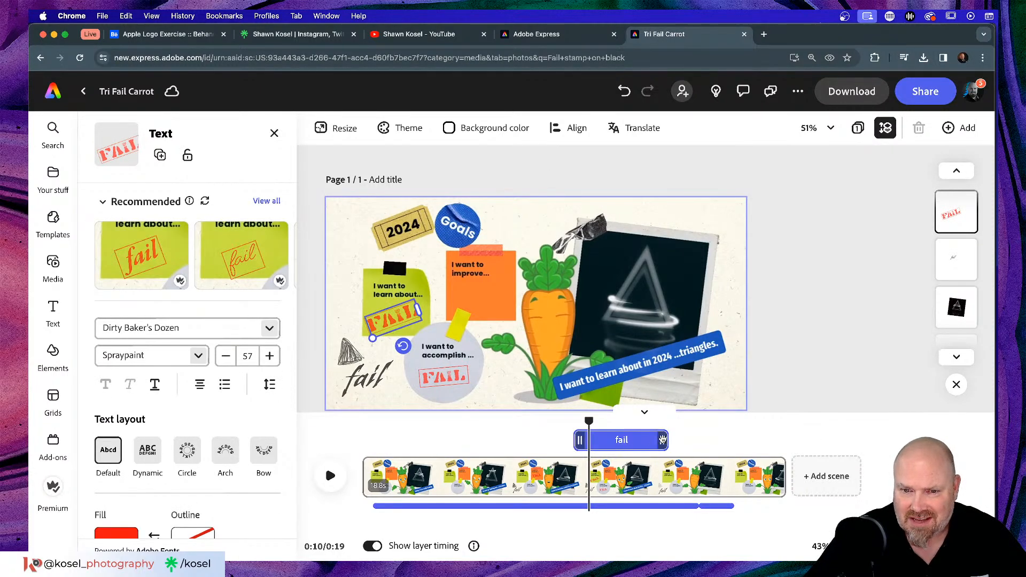
drag(662, 440, 784, 440)
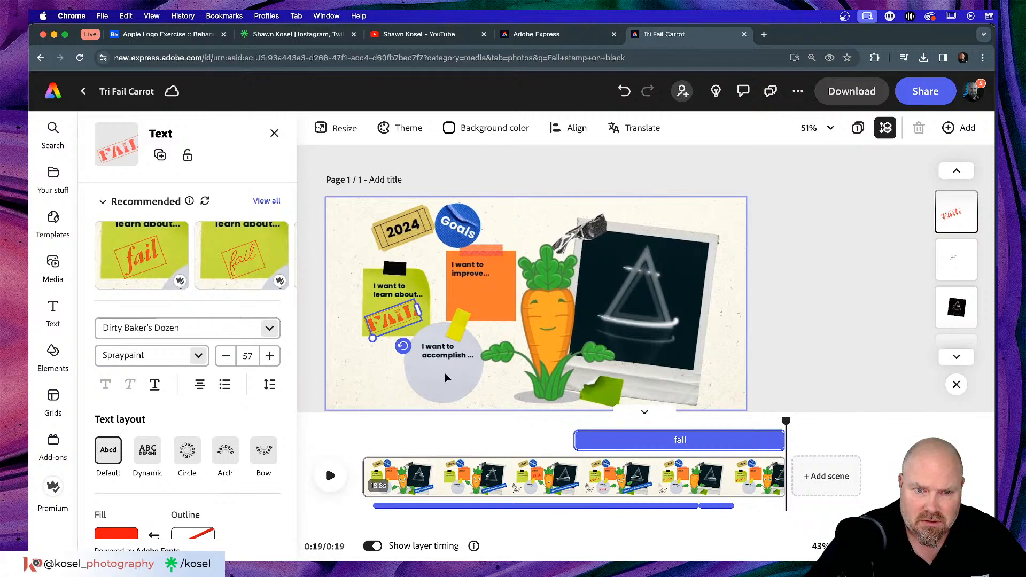
- Extend the layer timing of the "fail" texts on the orange note and the grey circle to the end of the video
drag(785, 420, 559, 433)
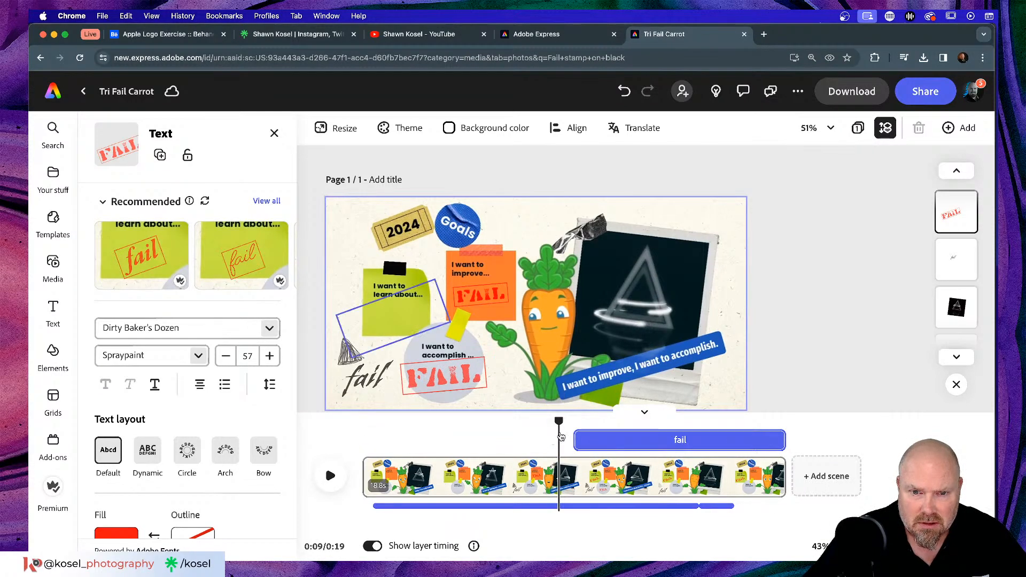
click(491, 293)
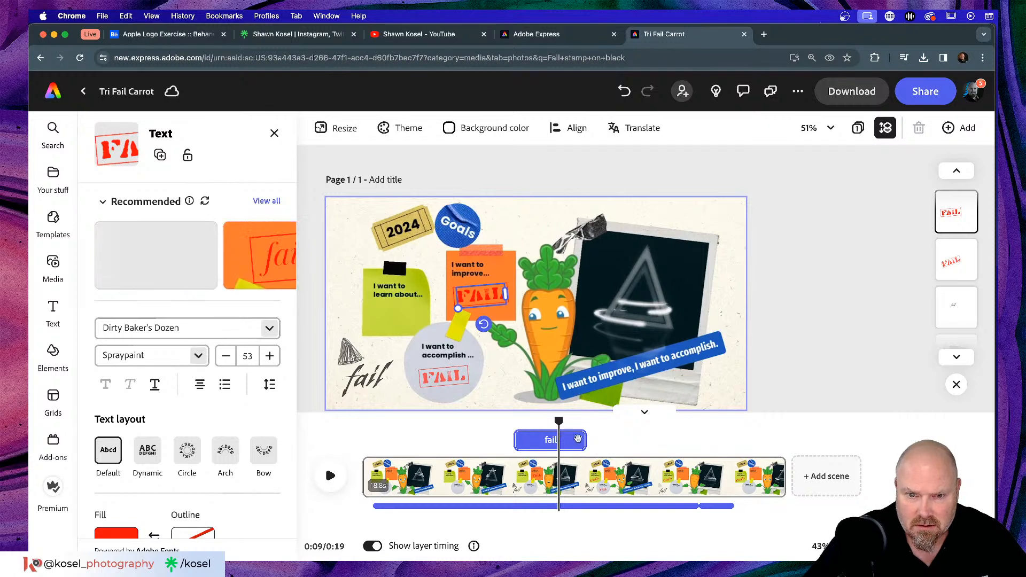
mouse_move(580, 439)
mouse_down()
mouse_move(784, 439)
mouse_move(767, 423)
mouse_move(591, 422)
mouse_up()
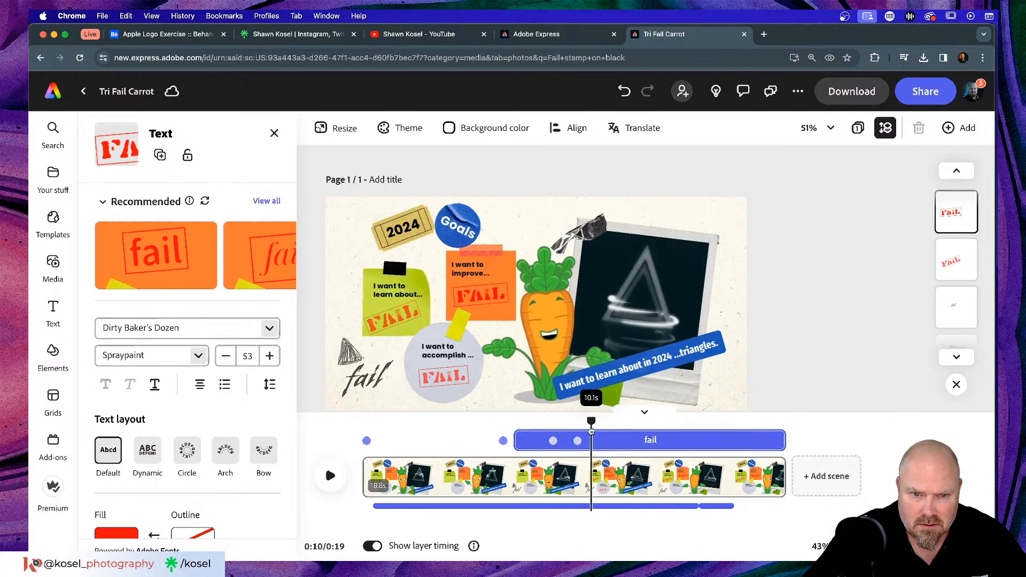
click(442, 380)
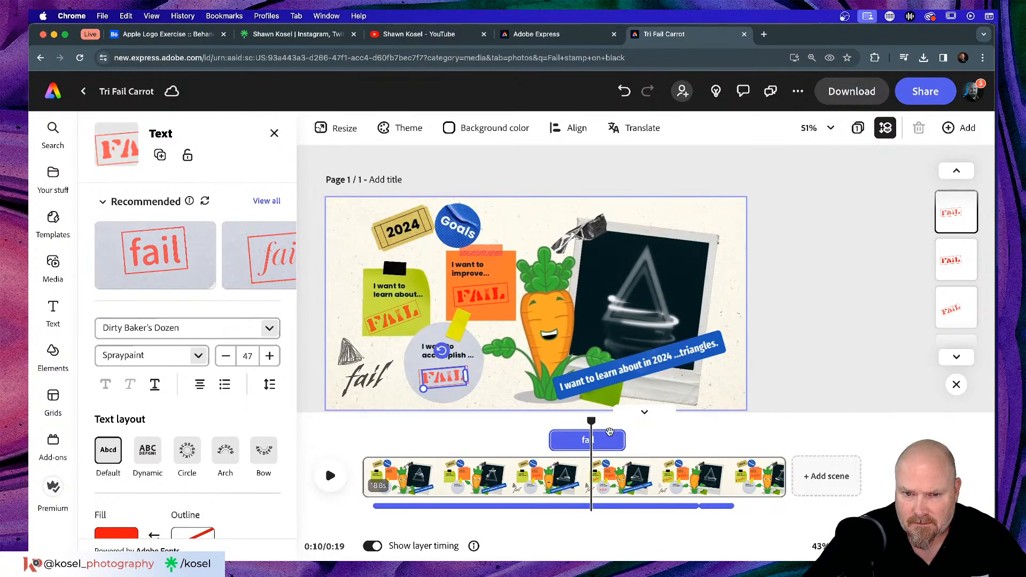
drag(619, 440, 784, 440)
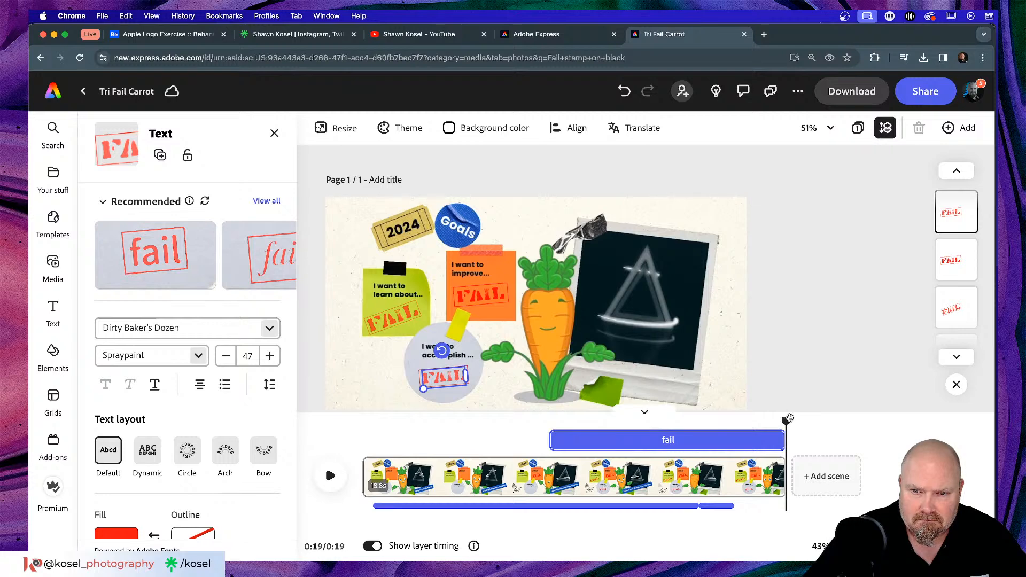
- Play the video from about 0:02 to 0:18 to check the extended "fail" stamps
drag(785, 421, 405, 425)
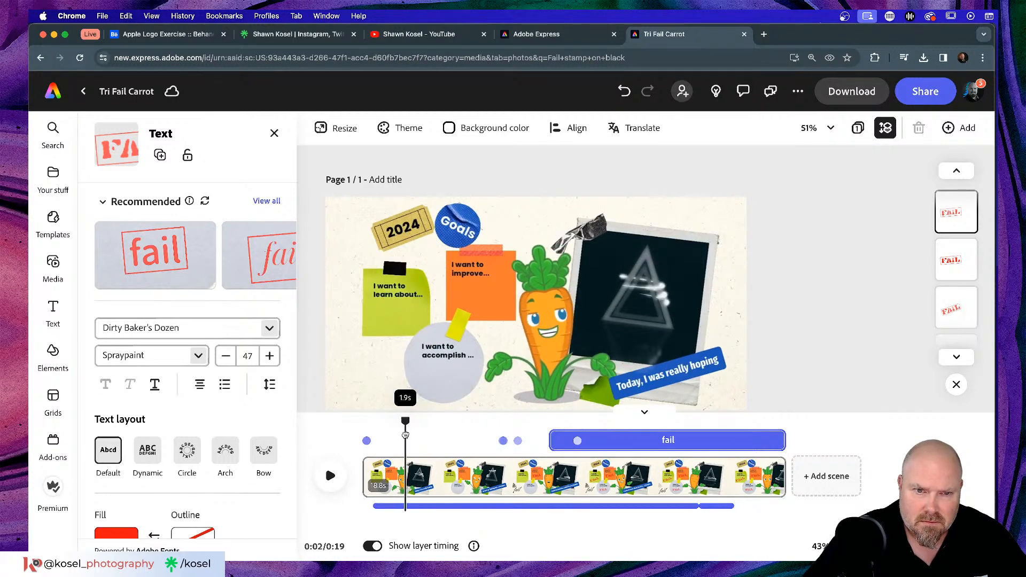
key(space)
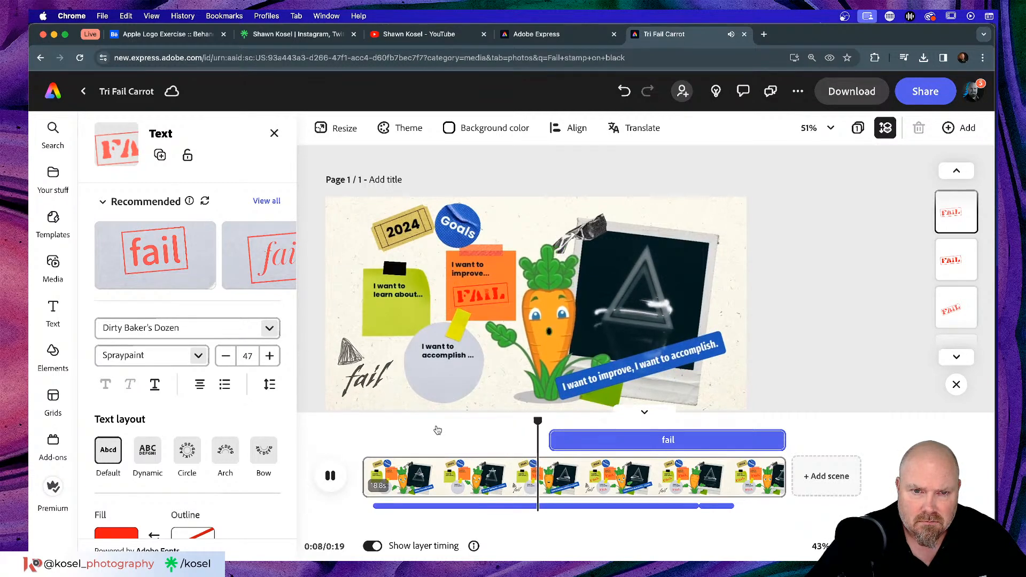
key(space)
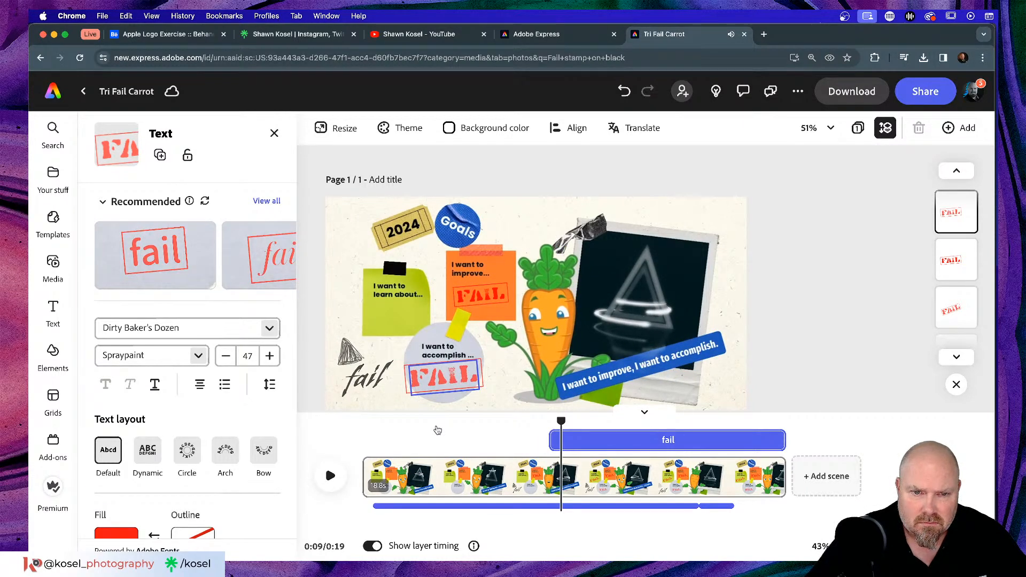
key(space)
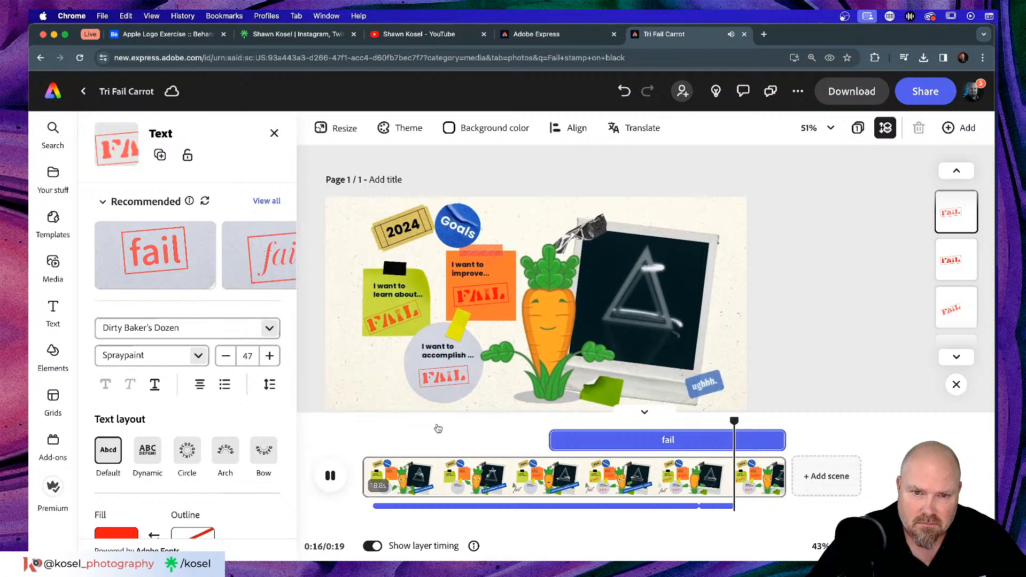
key(space)
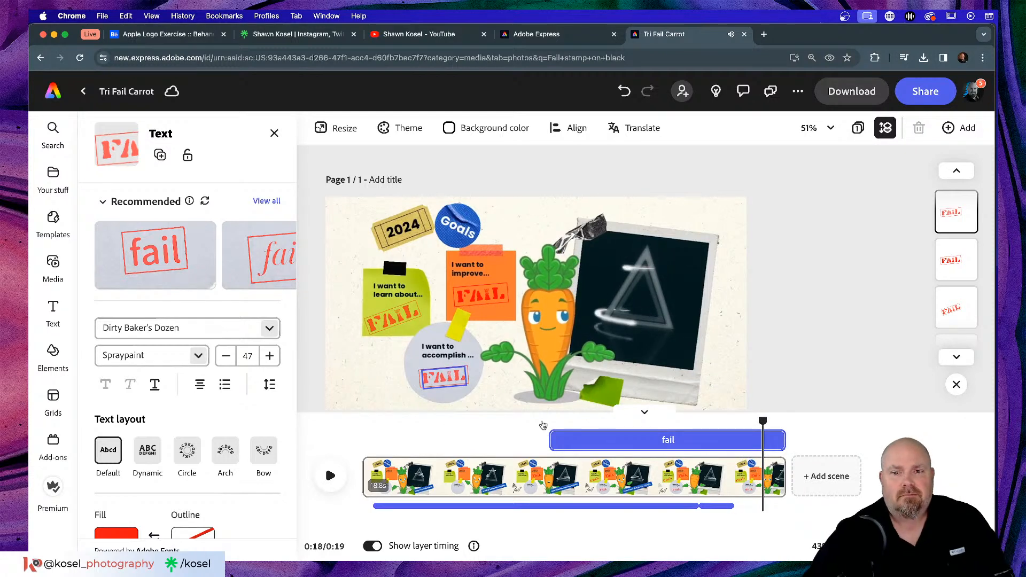
- Duplicate the orange note's "fail" text, place the copy beside the Goals sticker, and trim its start to 0:15
drag(763, 422, 721, 423)
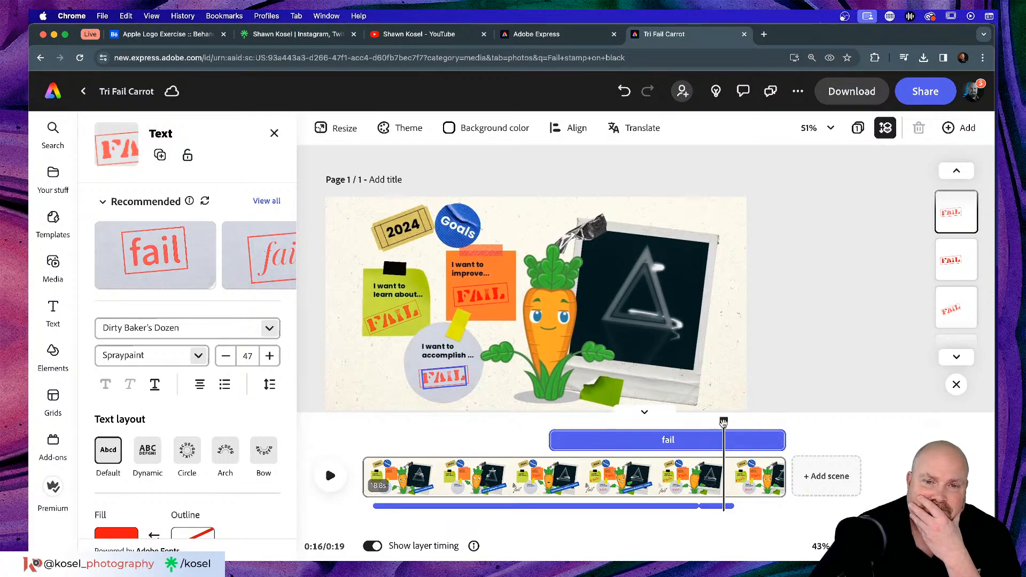
click(466, 295)
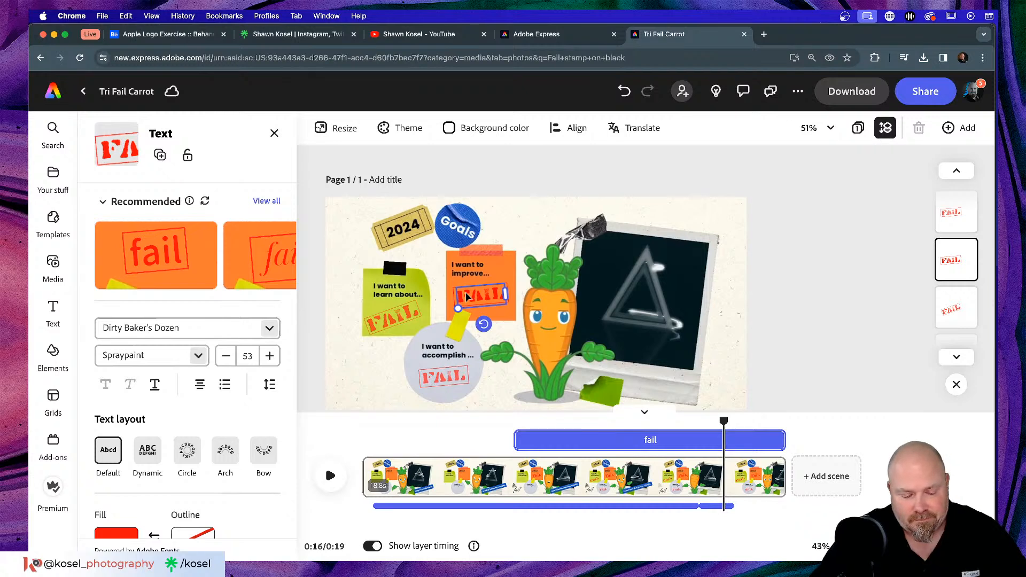
drag(468, 292, 525, 224)
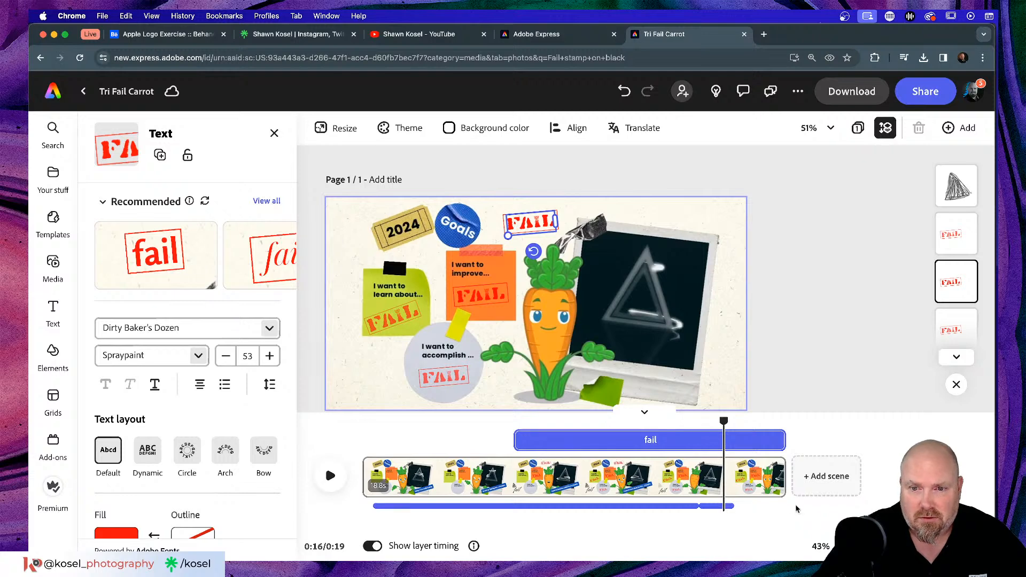
drag(518, 440, 704, 448)
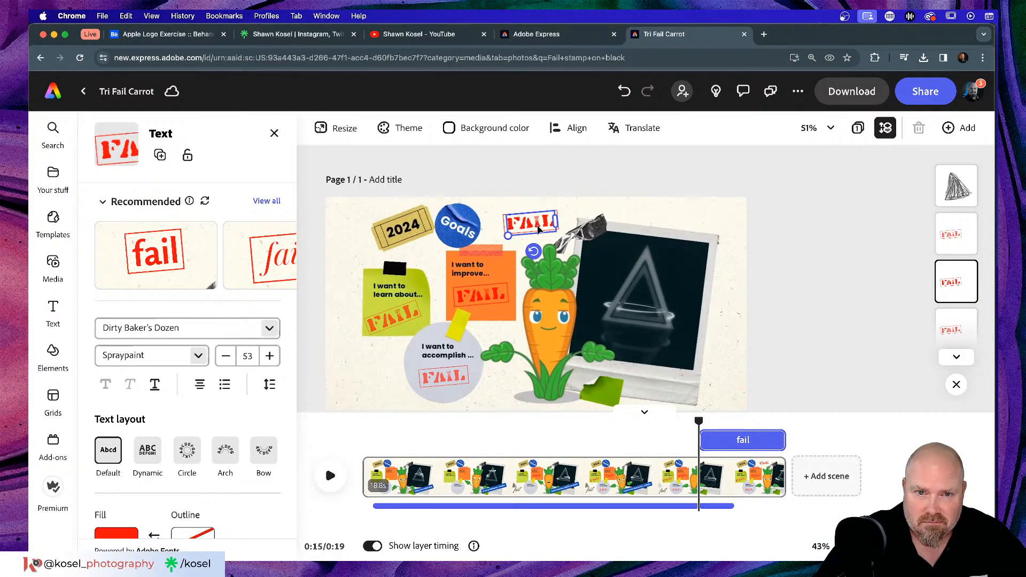
- Enlarge the duplicated "fail" stamp to size 182 and position it across the orange note and the carrot's leaves
drag(538, 229, 394, 390)
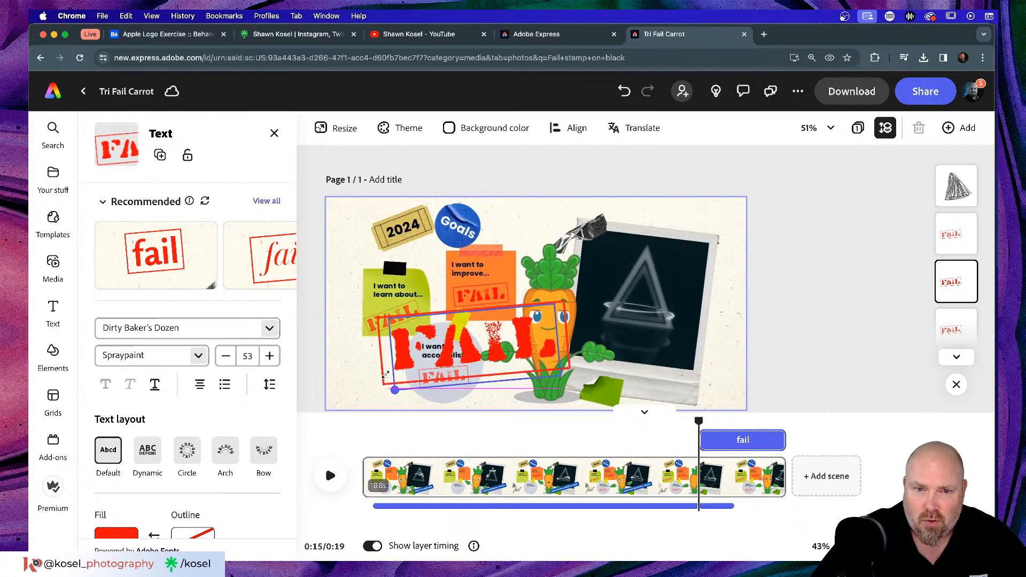
drag(506, 317, 560, 240)
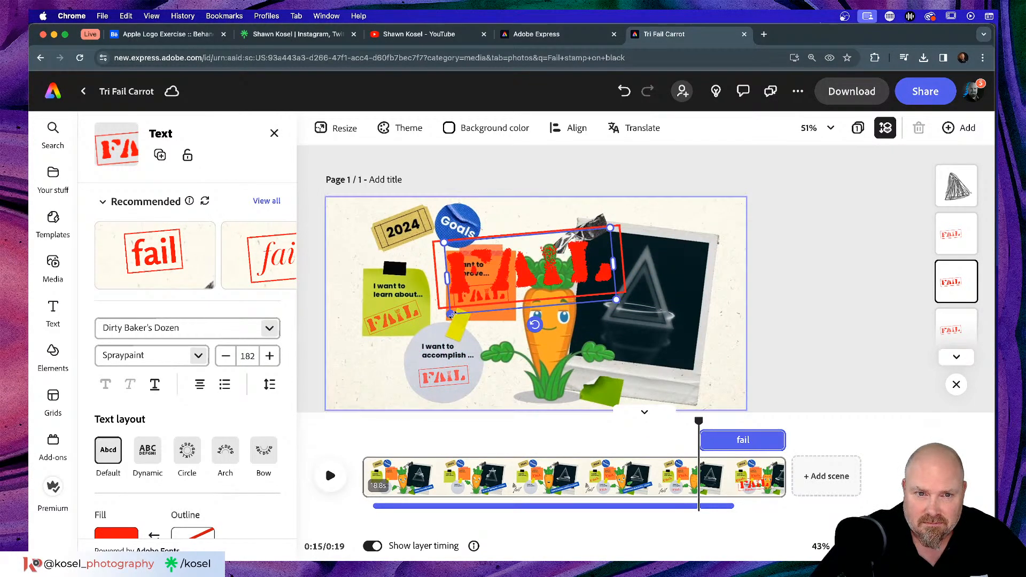
- Enlarge the duplicated "fail" stamp to size 345 and position it across the notes, the carrot and the photo frame
drag(450, 315, 339, 374)
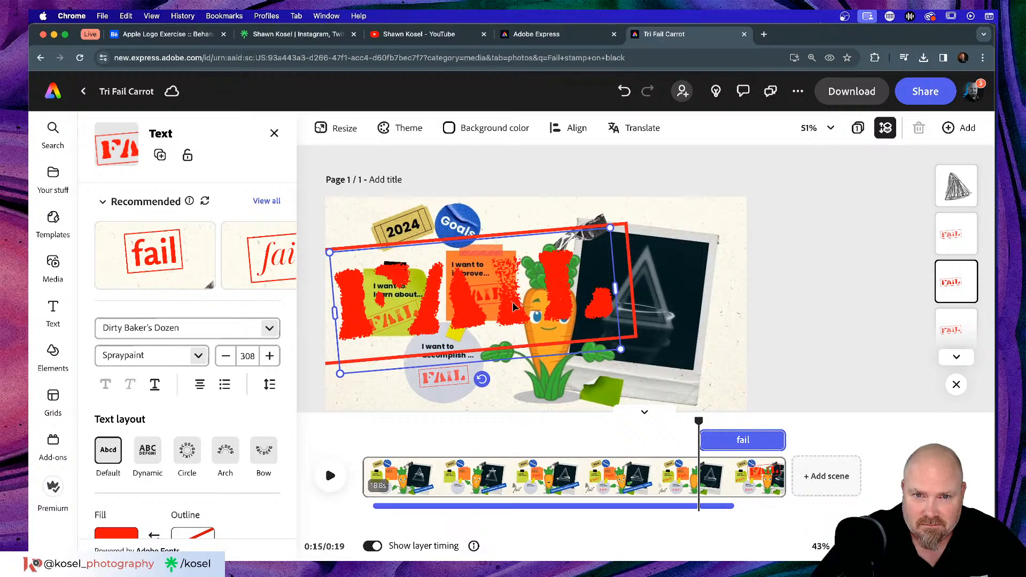
drag(513, 307, 590, 313)
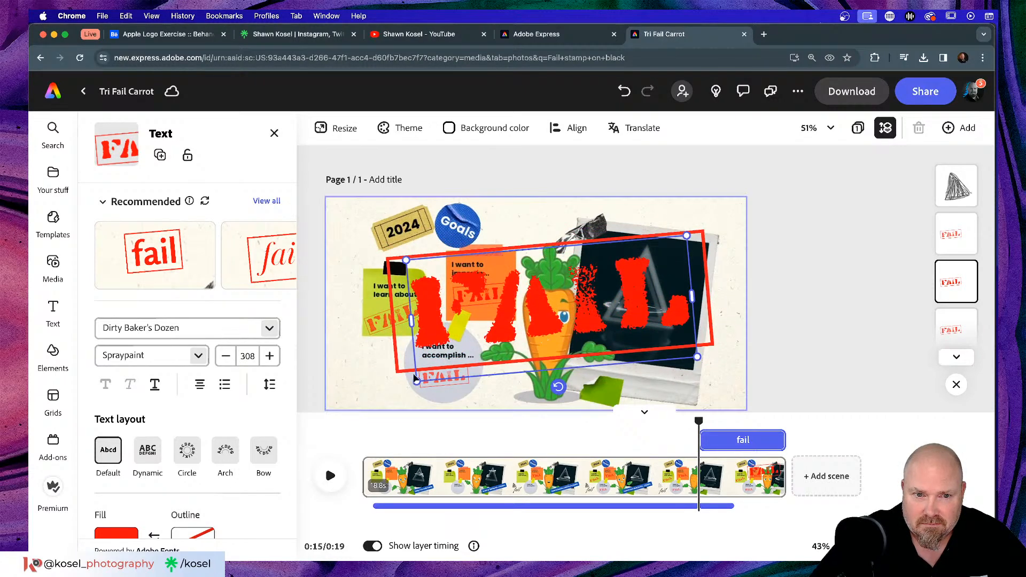
drag(415, 380, 373, 402)
drag(383, 398, 385, 398)
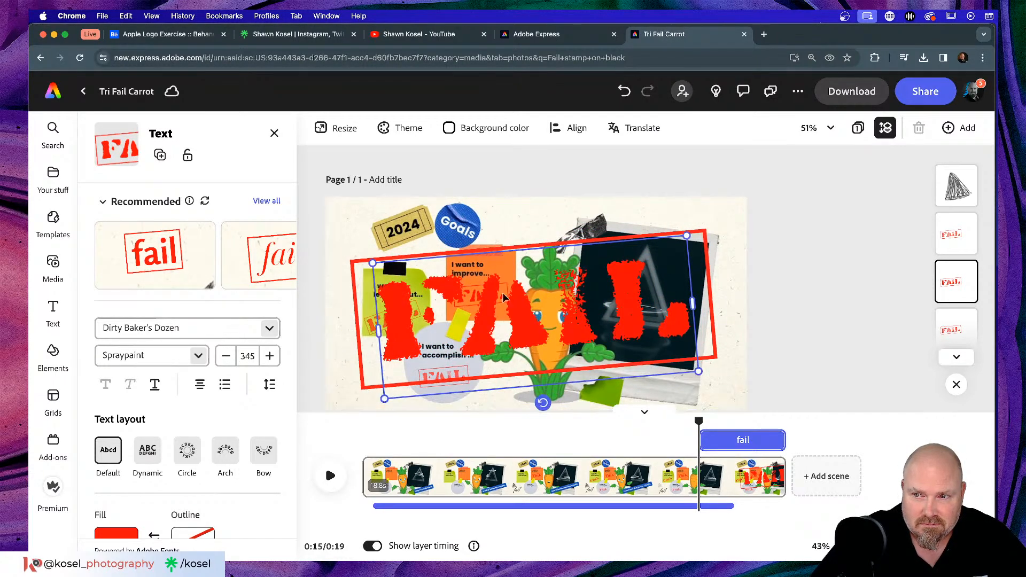
drag(572, 313, 565, 291)
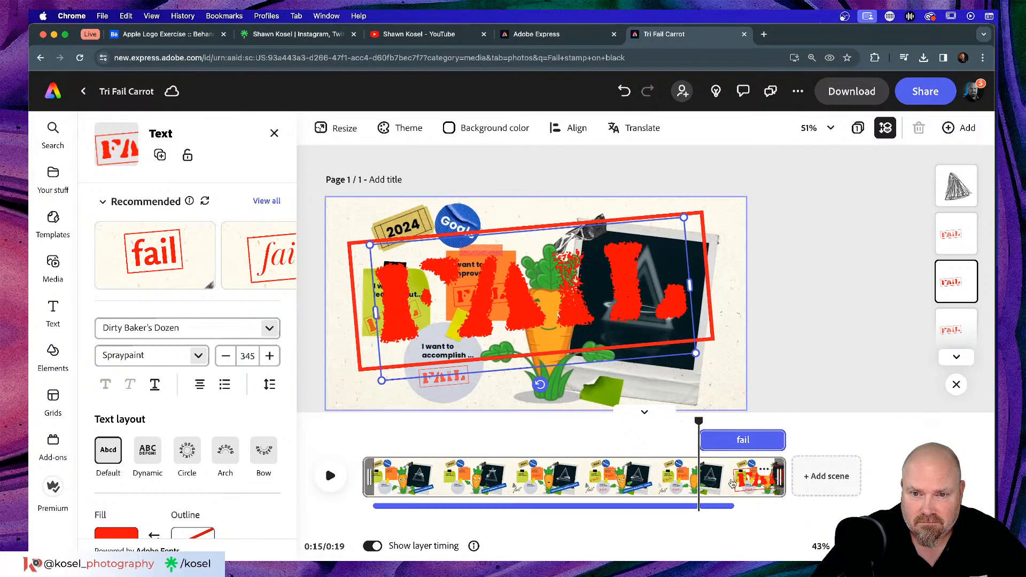
- Play the whole video from 0:00 to the end to check the timing of all "fail" stamps
drag(698, 422, 362, 421)
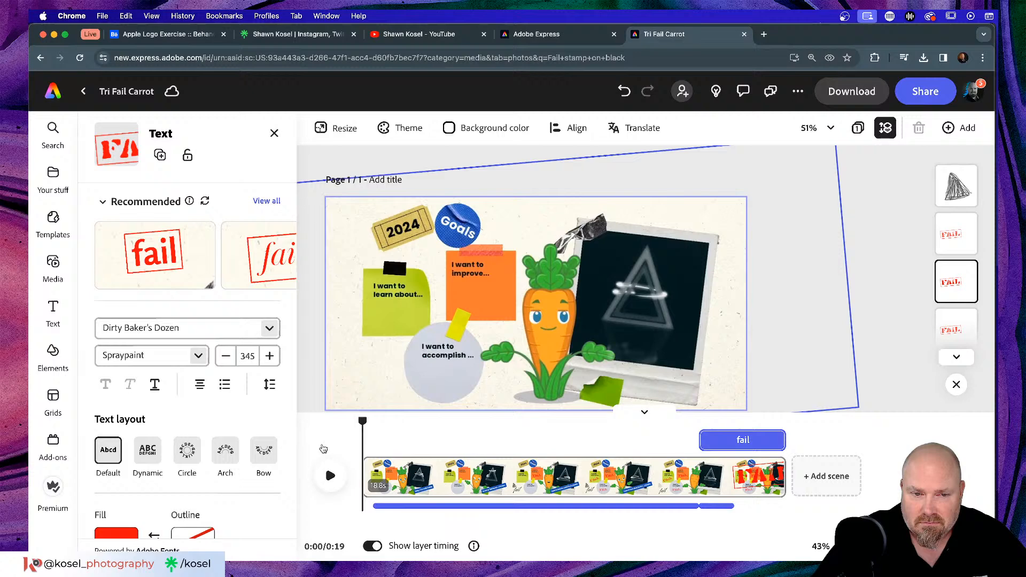
click(862, 367)
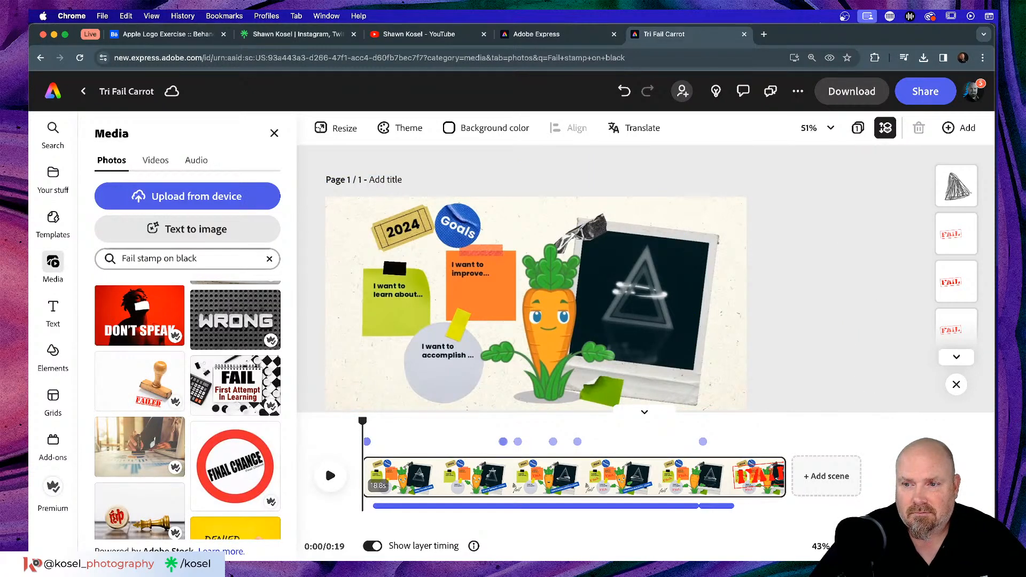
key(space)
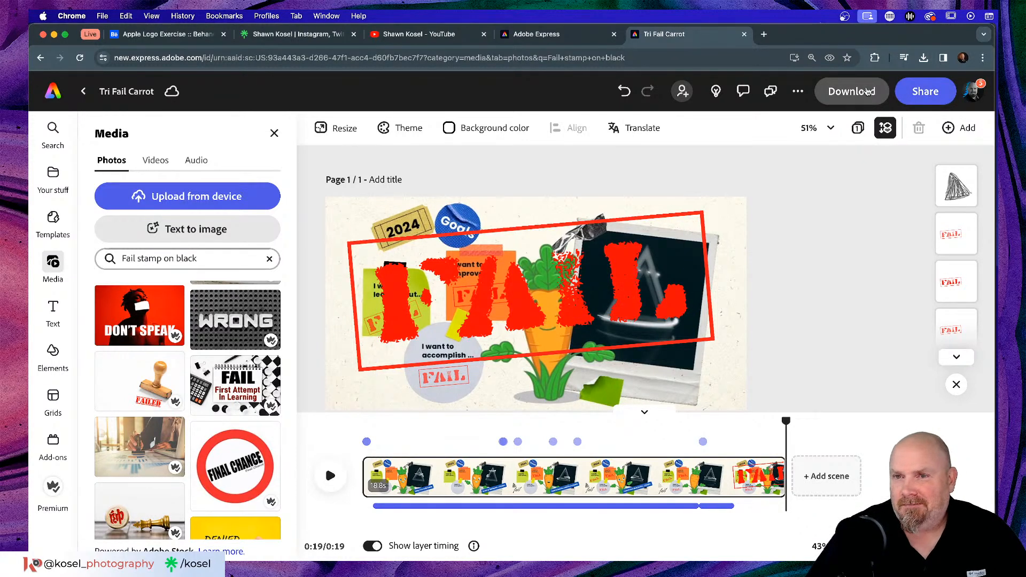
- Download the video as an MP4 at the Custom (Original size) resolution
click(867, 92)
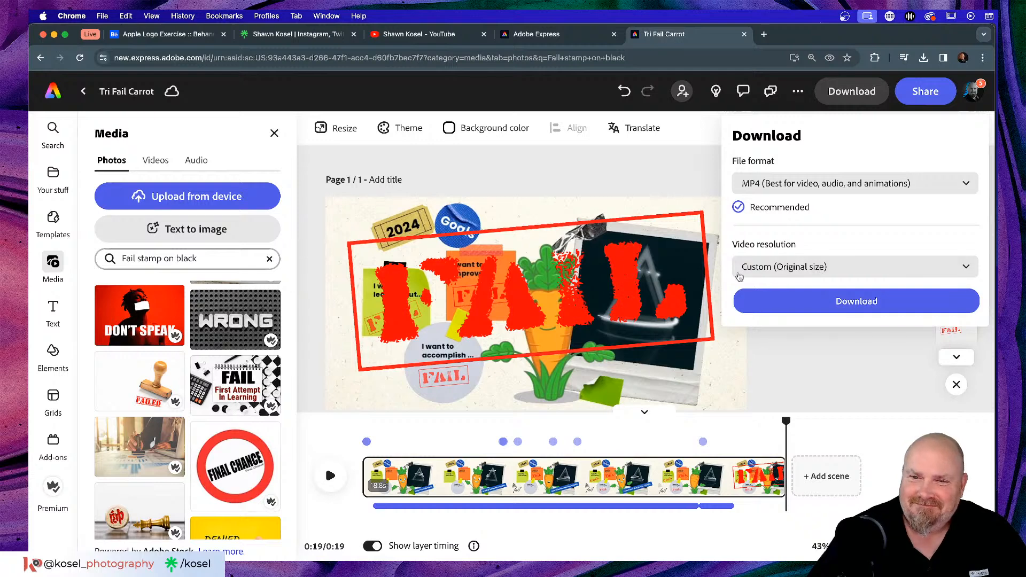
click(825, 300)
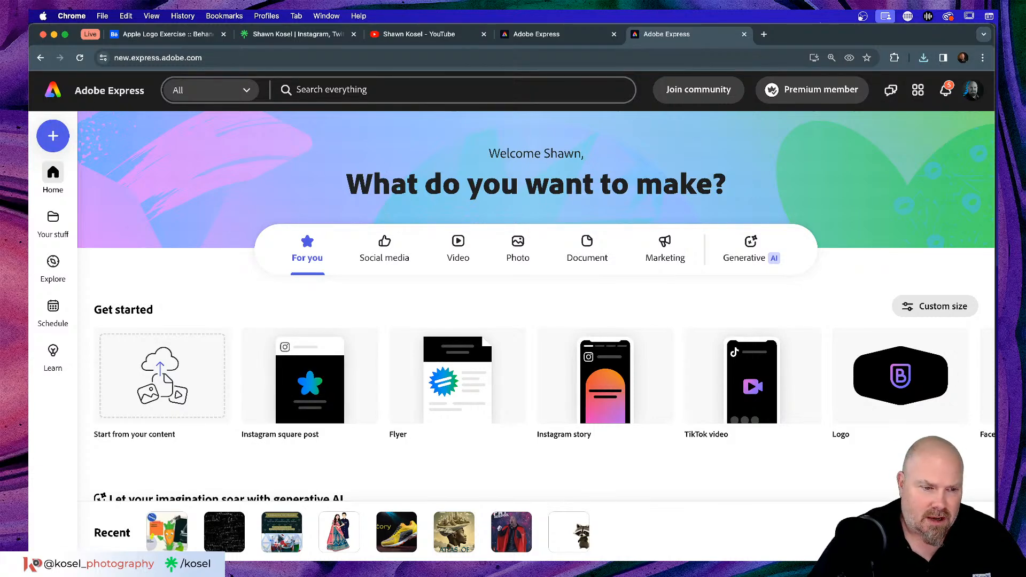
- Switch to Finder, inspect the file info of Tri Fail Carrot.mp4 in Downloads, and close both the info and Downloads windows
key(super+Tab)
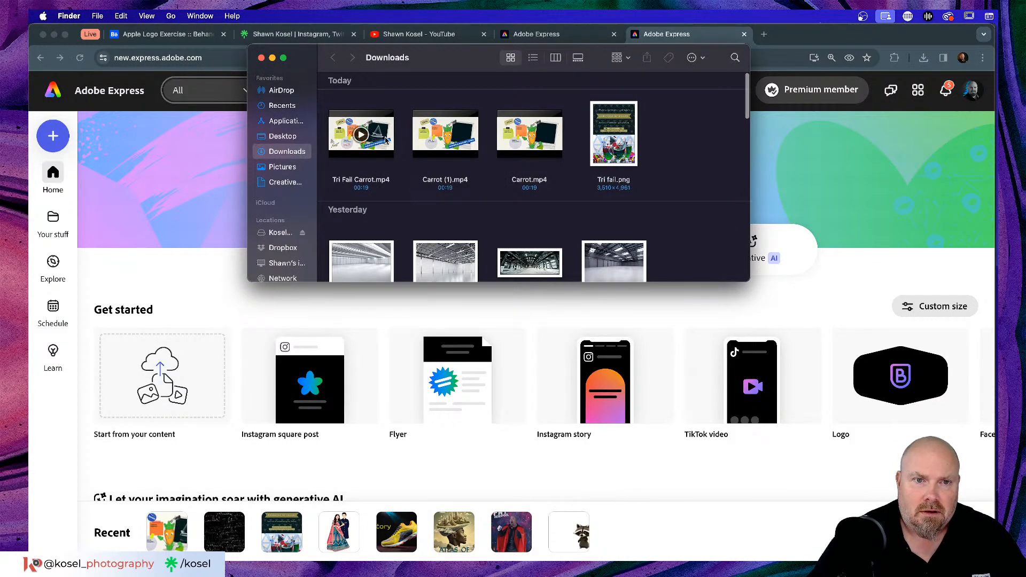
click(385, 144)
right_click(385, 143)
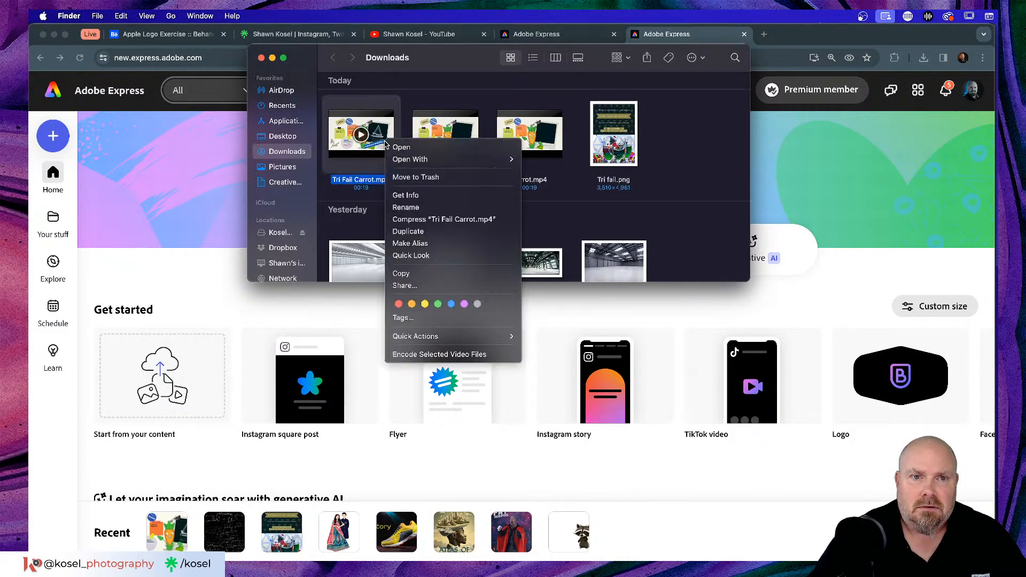
click(433, 197)
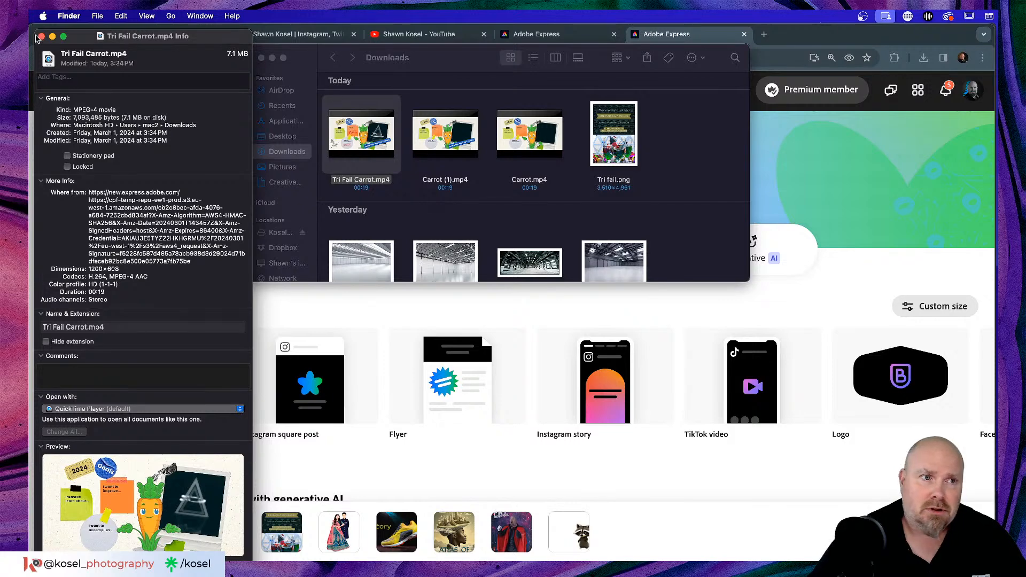
click(42, 36)
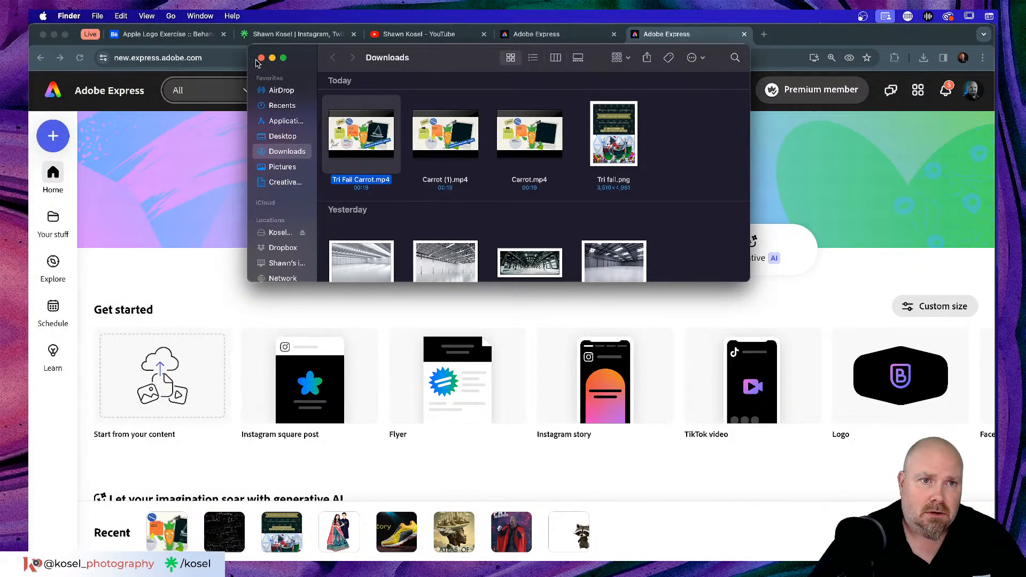
click(261, 58)
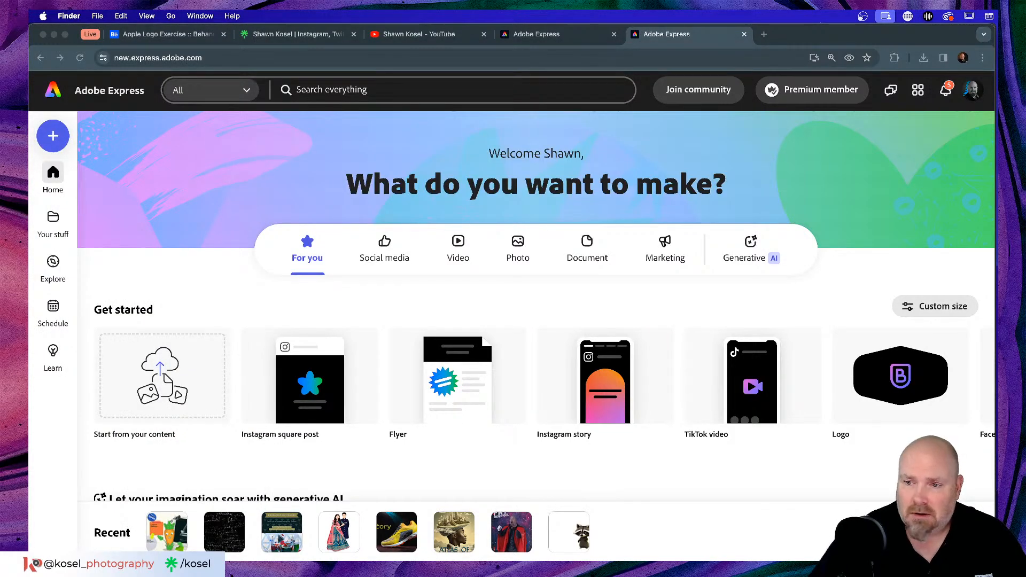
- Reopen the Downloads folder in Finder, switch to Discord, share Tri Fail Carrot.mp4 there, and close the Downloads window
key(super+n)
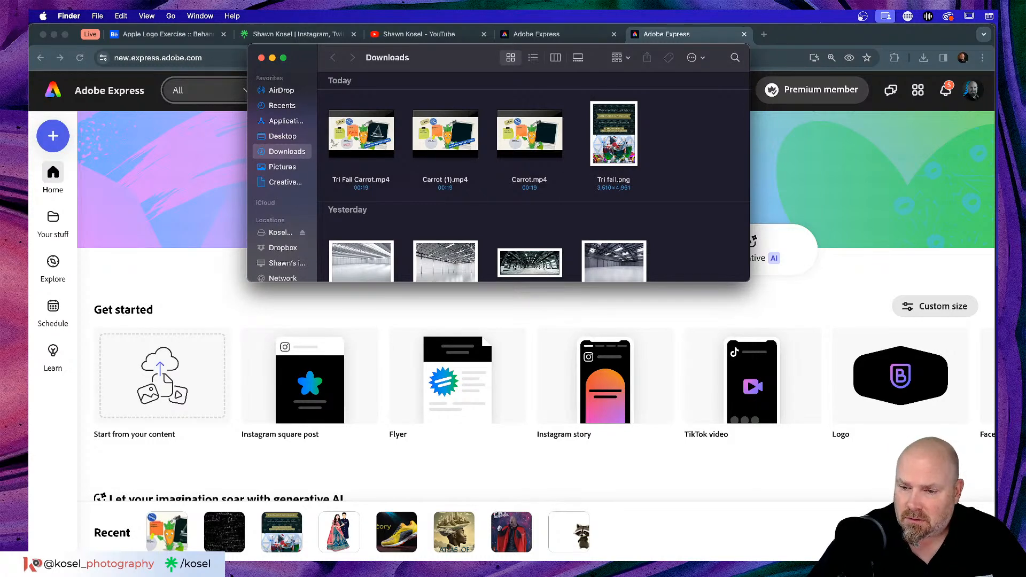
key(super+Tab)
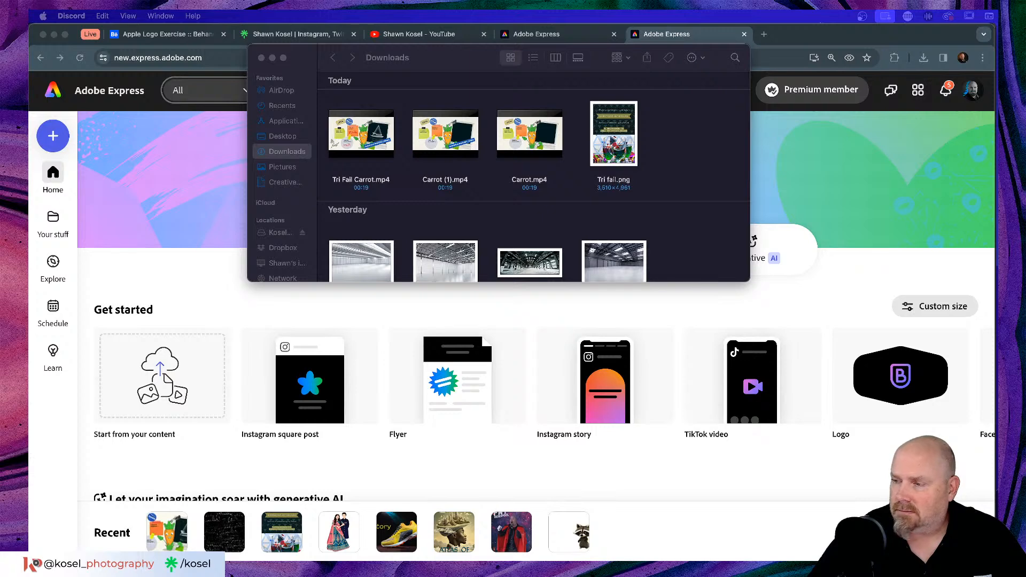
drag(379, 156, 511, 347)
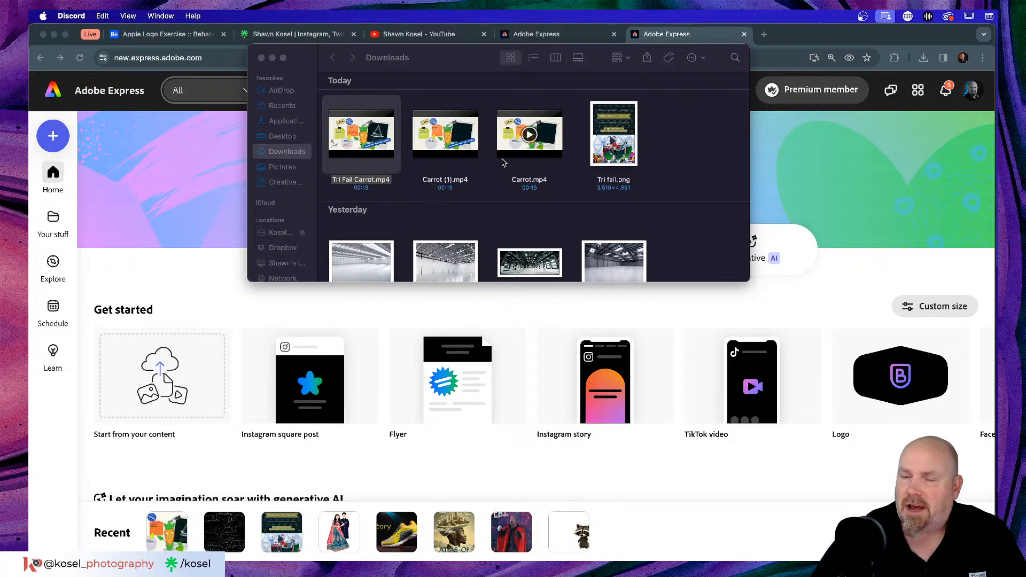
click(259, 58)
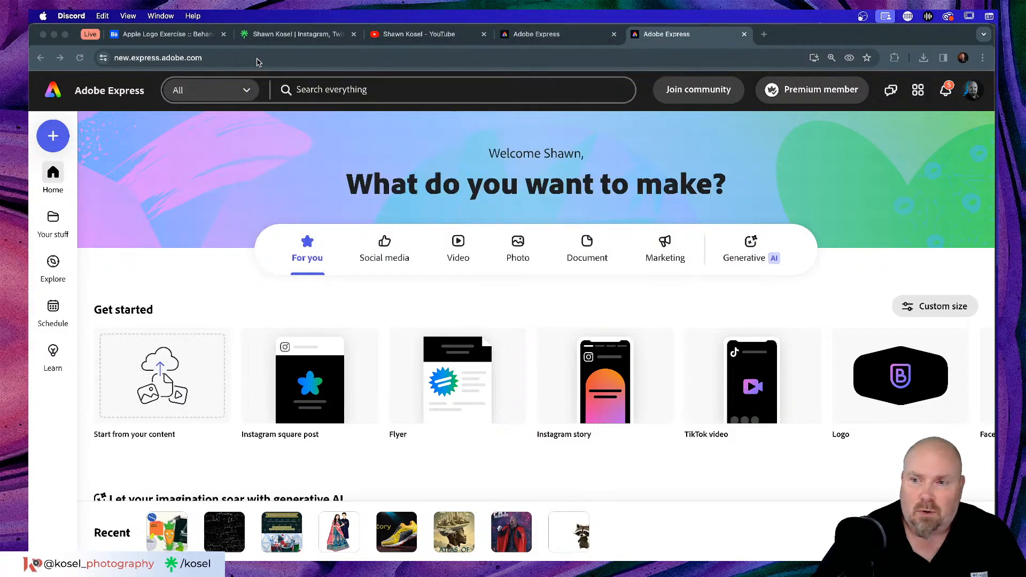